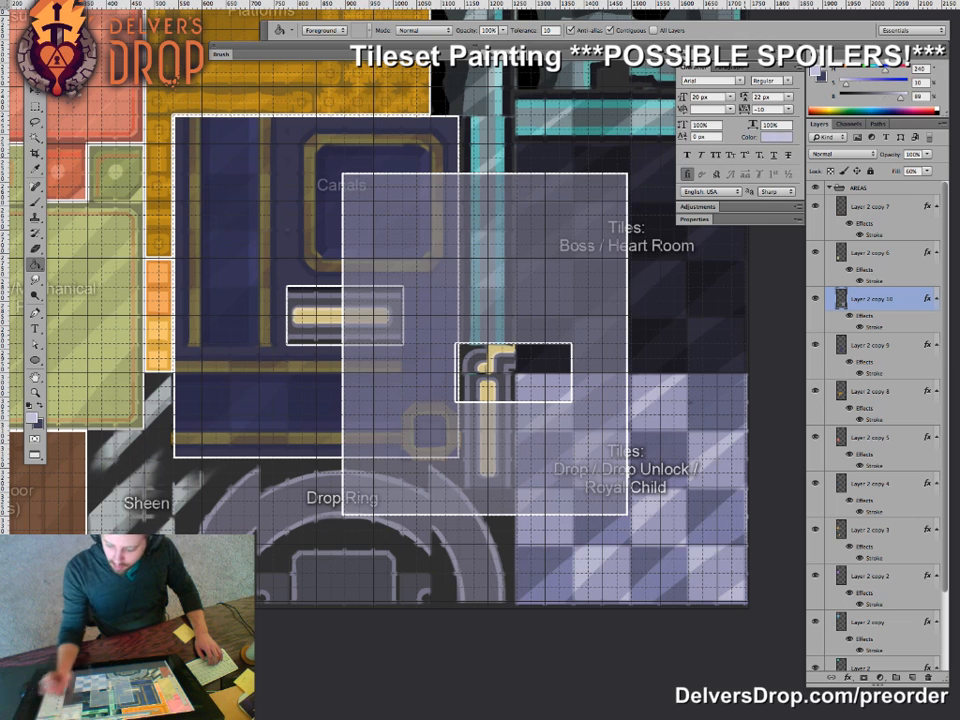
- Move the semi-transparent area overlay onto the Drop Ring artwork and align its lower-left corner with the tile grid
{"action": "left_click", "coordinate": [548, 300]}
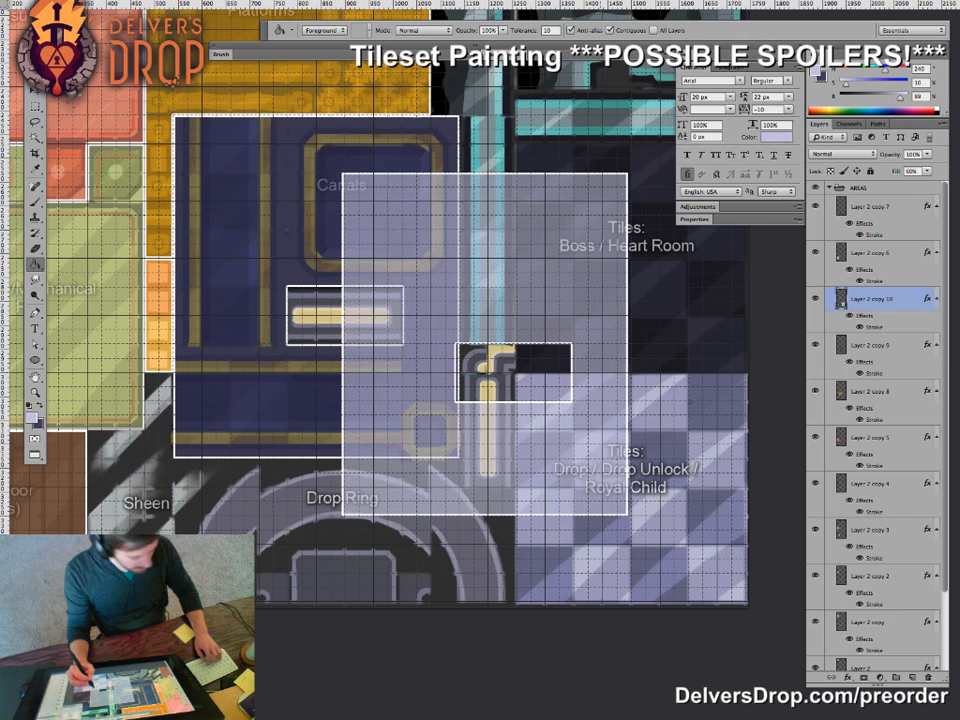
{"action": "key", "text": "v"}
{"action": "left_click_drag", "start_coordinate": [522, 454], "coordinate": [357, 541]}
{"action": "key", "text": "z"}
{"action": "left_click_drag", "start_coordinate": [175, 528], "coordinate": [362, 480]}
{"action": "left_click_drag", "start_coordinate": [300, 575], "coordinate": [356, 234]}
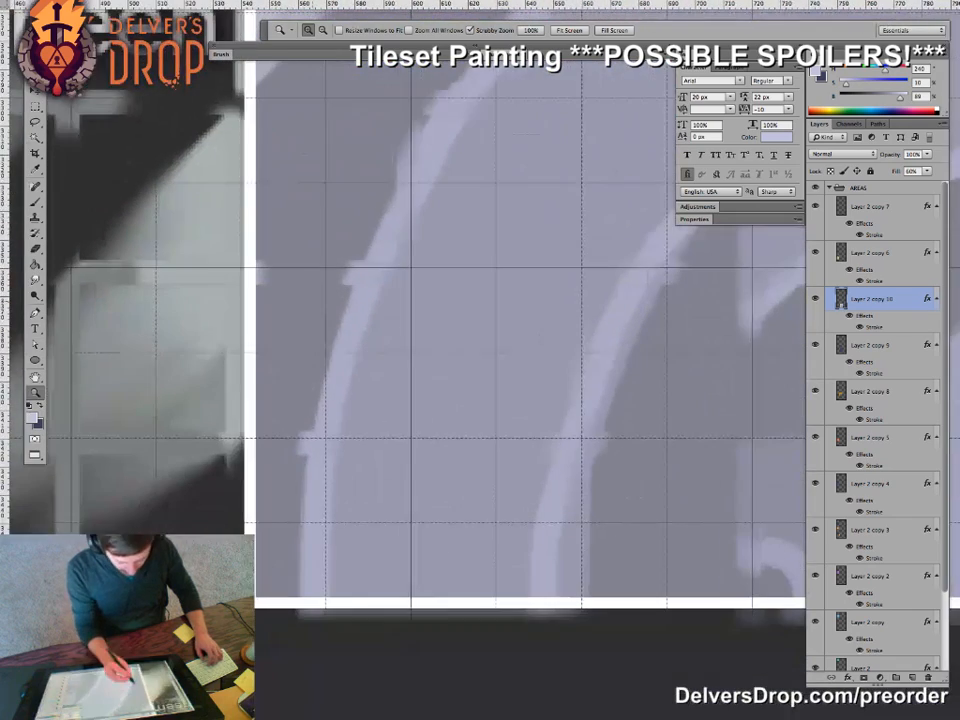
{"action": "key", "text": "v"}
{"action": "left_click_drag", "start_coordinate": [294, 579], "coordinate": [297, 579]}
- Delete the portion of the Drop Ring overlay that overlaps the Canals area
{"action": "key", "text": "z"}
{"action": "left_click_drag", "start_coordinate": [398, 533], "coordinate": [250, 535]}
{"action": "left_click_drag", "start_coordinate": [505, 516], "coordinate": [448, 528]}
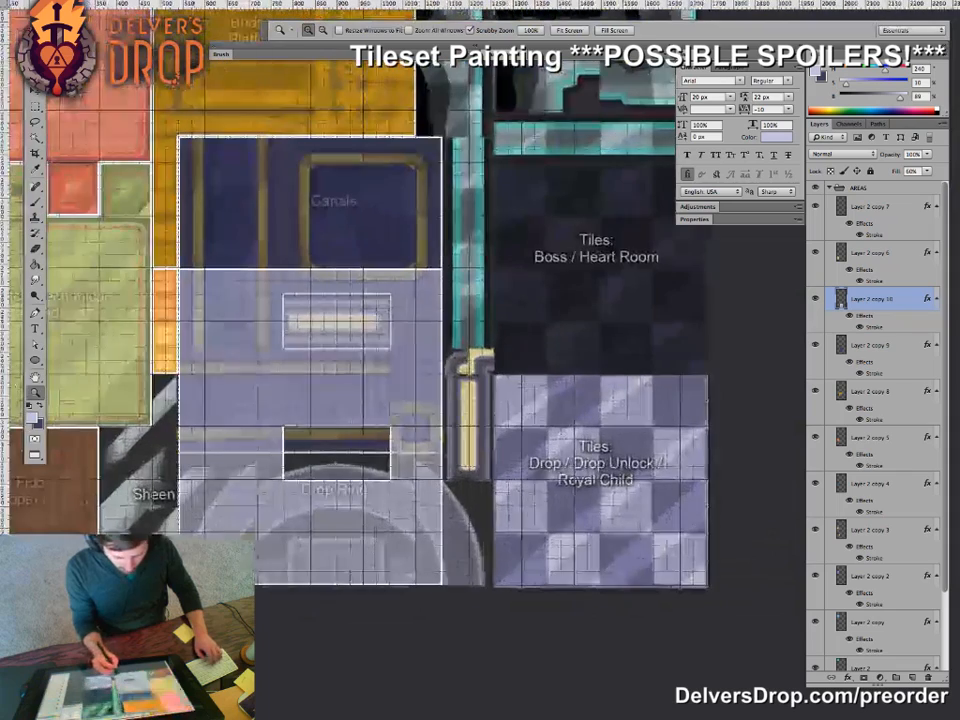
{"action": "key", "text": "m"}
{"action": "left_click_drag", "start_coordinate": [179, 242], "coordinate": [529, 452]}
{"action": "key", "text": "Delete"}
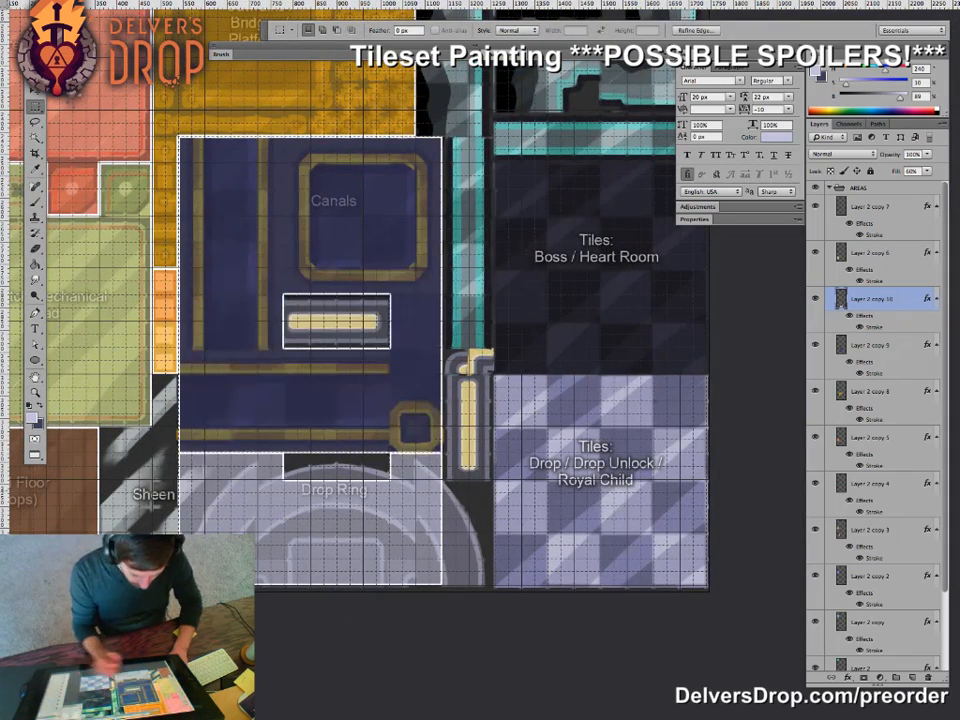
- Cut two stepped notches out of the Drop Ring overlay's upper-left corner, then clear the selection
{"action": "left_click_drag", "start_coordinate": [172, 440], "coordinate": [219, 480]}
{"action": "key", "text": "Delete"}
{"action": "left_click_drag", "start_coordinate": [152, 420], "coordinate": [205, 506]}
{"action": "key", "text": "Delete"}
{"action": "key", "text": "super+d"}
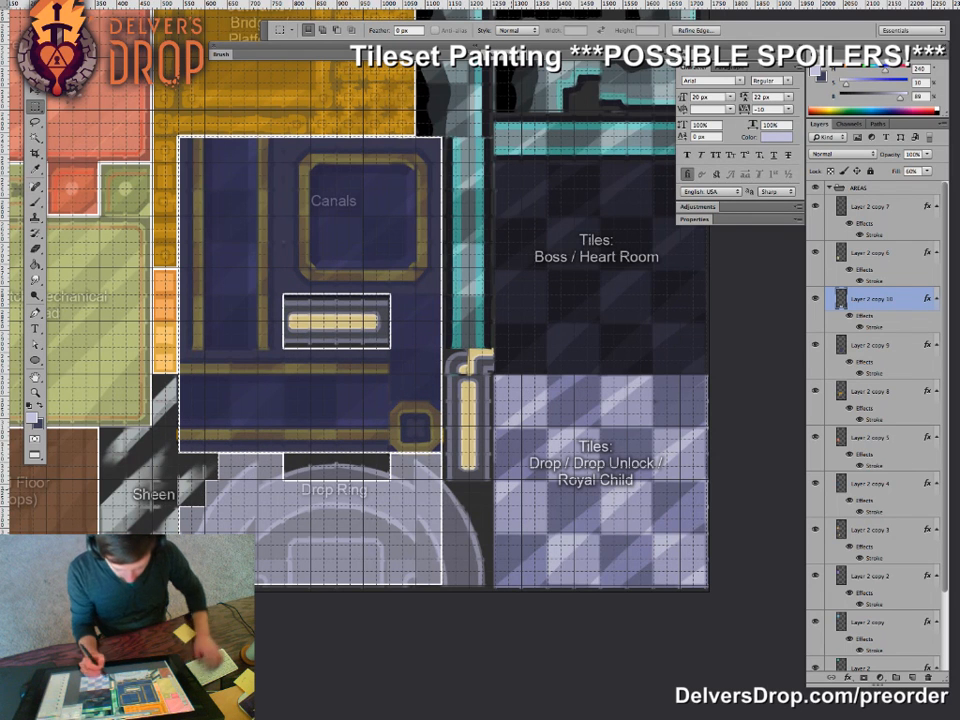
- Fill the gap in the Drop Ring overlay's top edge with a duplicated strip and trim the excess along the Canals border
{"action": "left_click_drag", "start_coordinate": [257, 480], "coordinate": [441, 533]}
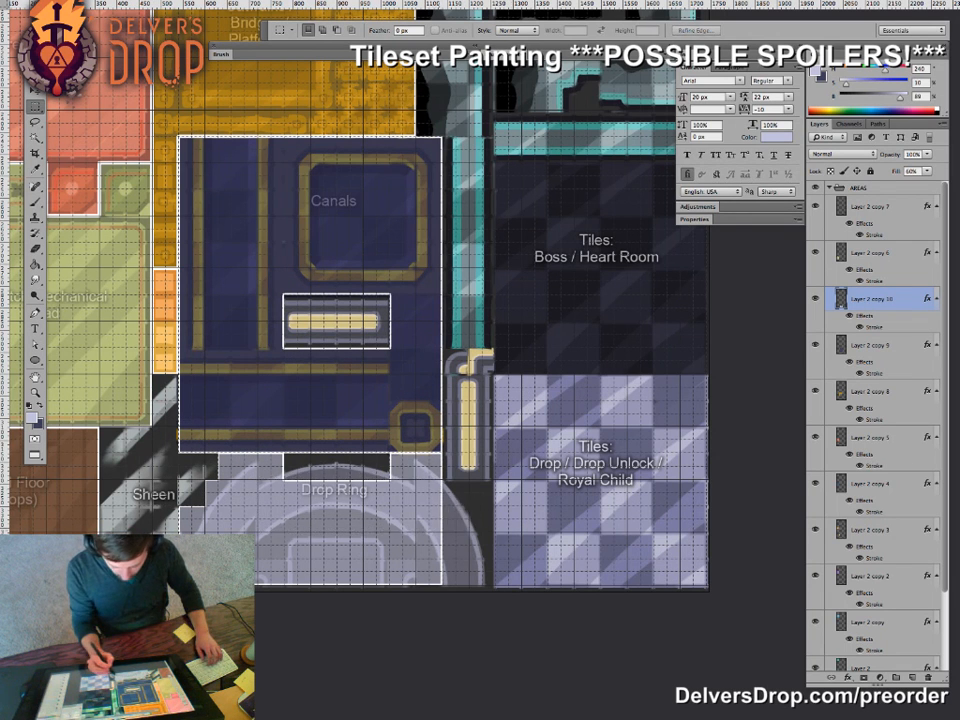
{"action": "left_click_drag", "start_coordinate": [393, 506], "coordinate": [397, 479]}
{"action": "key", "text": "z"}
{"action": "left_click_drag", "start_coordinate": [270, 462], "coordinate": [385, 462]}
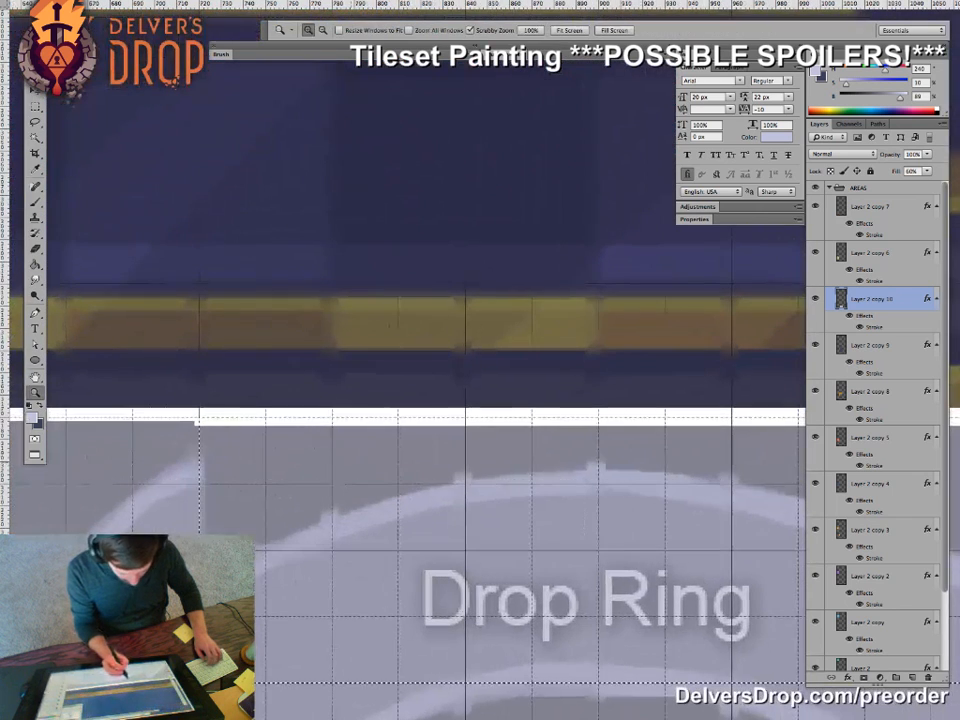
{"action": "left_click_drag", "start_coordinate": [317, 486], "coordinate": [227, 486]}
{"action": "key", "text": "m"}
{"action": "left_click_drag", "start_coordinate": [182, 375], "coordinate": [542, 467]}
{"action": "key", "text": "super+d"}
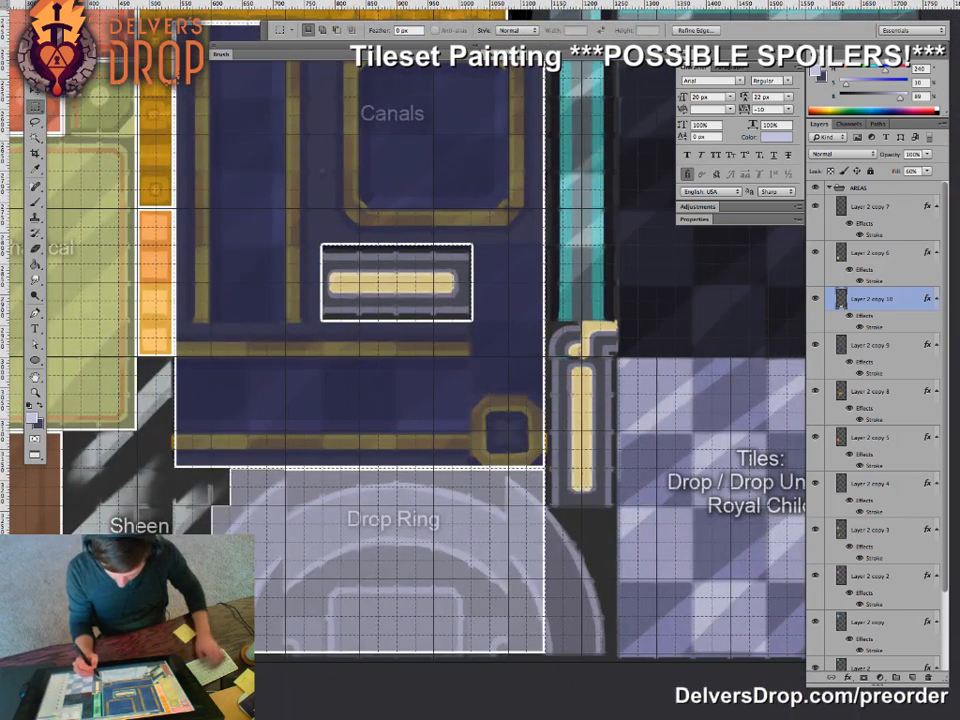
- Examine how the Drop Ring overlay's left and bottom edges line up with the tile grid
{"action": "key", "text": "z"}
{"action": "left_click_drag", "start_coordinate": [259, 486], "coordinate": [297, 508]}
{"action": "key", "text": "v"}
{"action": "key", "text": "z"}
{"action": "left_click_drag", "start_coordinate": [400, 520], "coordinate": [274, 520]}
{"action": "left_click_drag", "start_coordinate": [300, 560], "coordinate": [433, 552]}
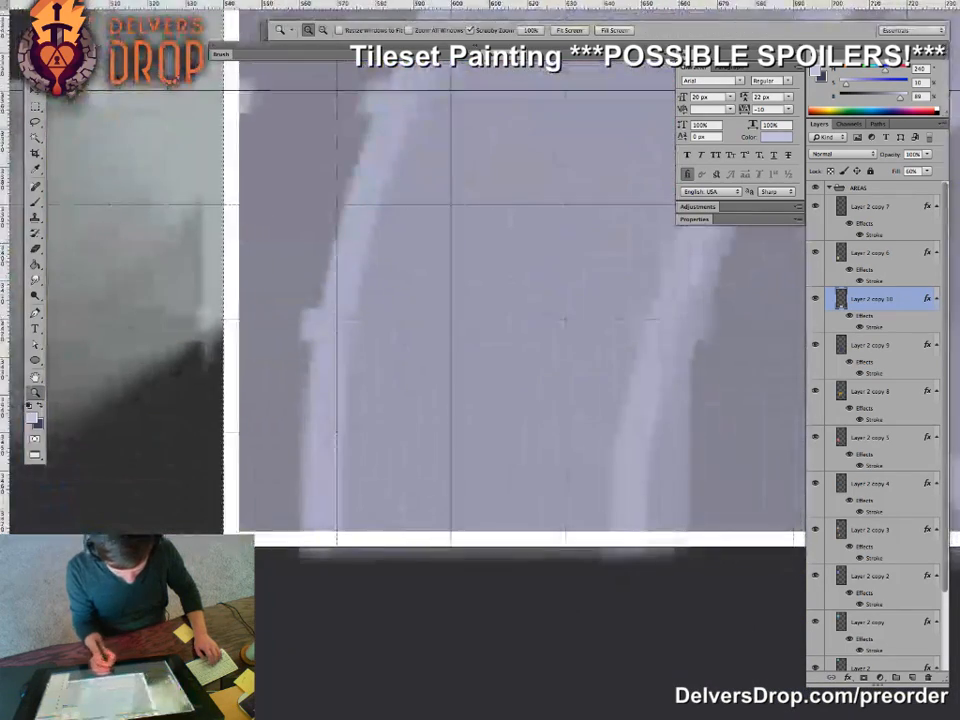
{"action": "left_click_drag", "start_coordinate": [496, 504], "coordinate": [388, 504]}
{"action": "left_click_drag", "start_coordinate": [610, 400], "coordinate": [401, 429]}
{"action": "left_click_drag", "start_coordinate": [500, 490], "coordinate": [450, 490]}
{"action": "left_click_drag", "start_coordinate": [320, 420], "coordinate": [470, 415]}
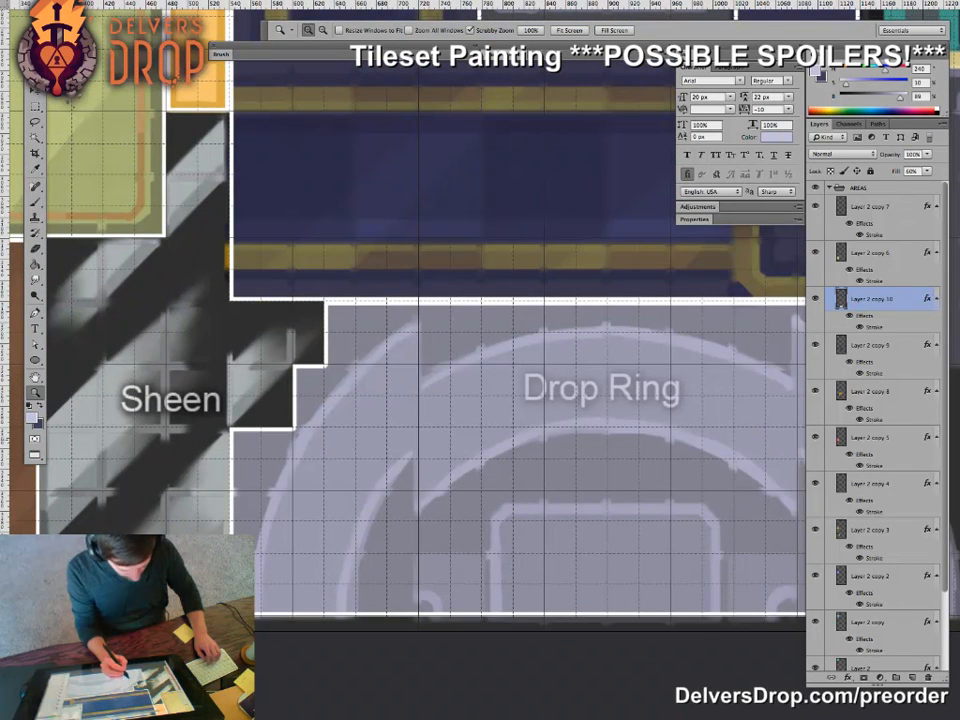
- Cut more grid-sized notches from the Drop Ring overlay's stepped left corner to follow the ring's curve
{"action": "key", "text": "m"}
{"action": "left_click_drag", "start_coordinate": [222, 408], "coordinate": [260, 458]}
{"action": "key", "text": "Delete"}
{"action": "left_click_drag", "start_coordinate": [280, 338], "coordinate": [323, 395]}
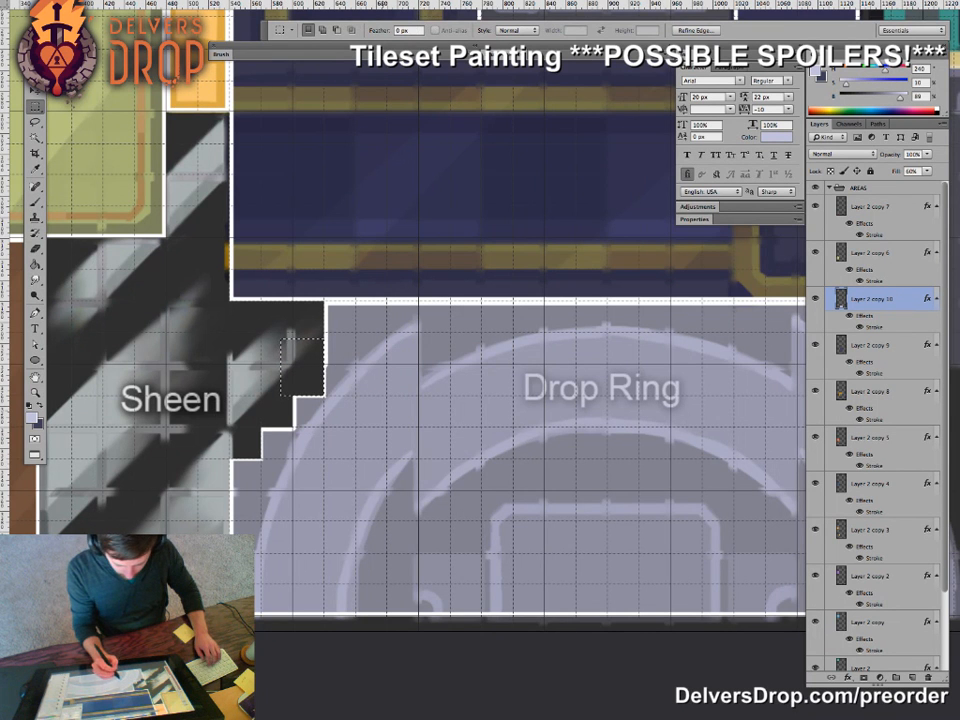
{"action": "key", "text": "z"}
{"action": "left_click_drag", "start_coordinate": [323, 373], "coordinate": [420, 373]}
{"action": "left_click_drag", "start_coordinate": [326, 378], "coordinate": [185, 398]}
{"action": "left_click_drag", "start_coordinate": [480, 400], "coordinate": [326, 384]}
{"action": "key", "text": "super+d"}
- Examine the whole tileset's coloured areas and the stepped corner of the Drop Ring overlay
{"action": "left_click_drag", "start_coordinate": [477, 474], "coordinate": [378, 474]}
{"action": "left_click_drag", "start_coordinate": [420, 350], "coordinate": [312, 459]}
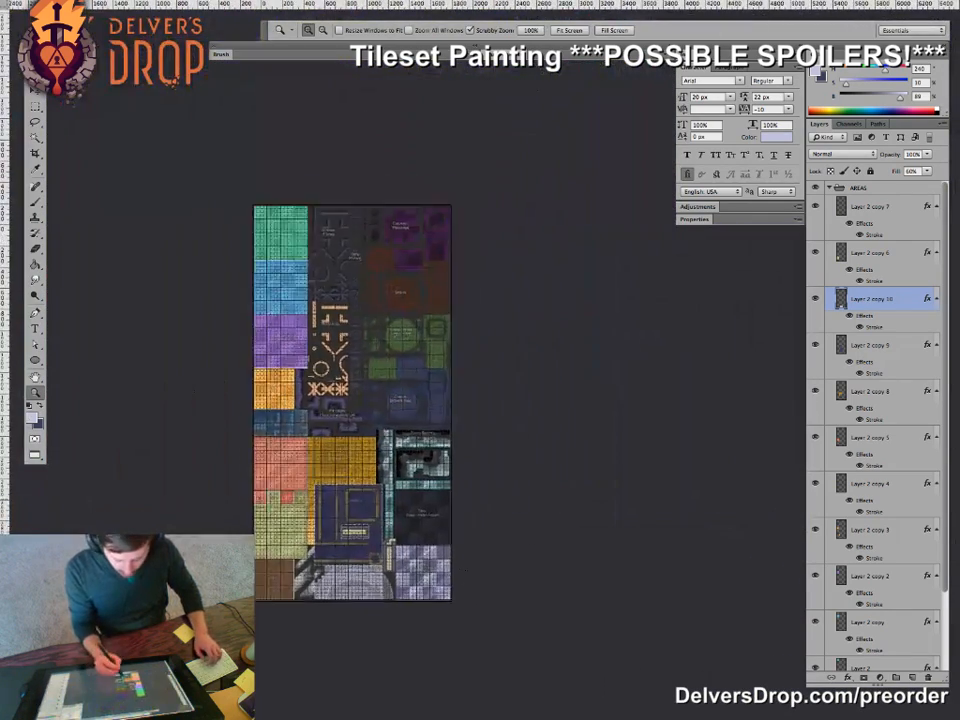
{"action": "left_click_drag", "start_coordinate": [375, 503], "coordinate": [403, 503]}
{"action": "left_click_drag", "start_coordinate": [400, 450], "coordinate": [389, 481]}
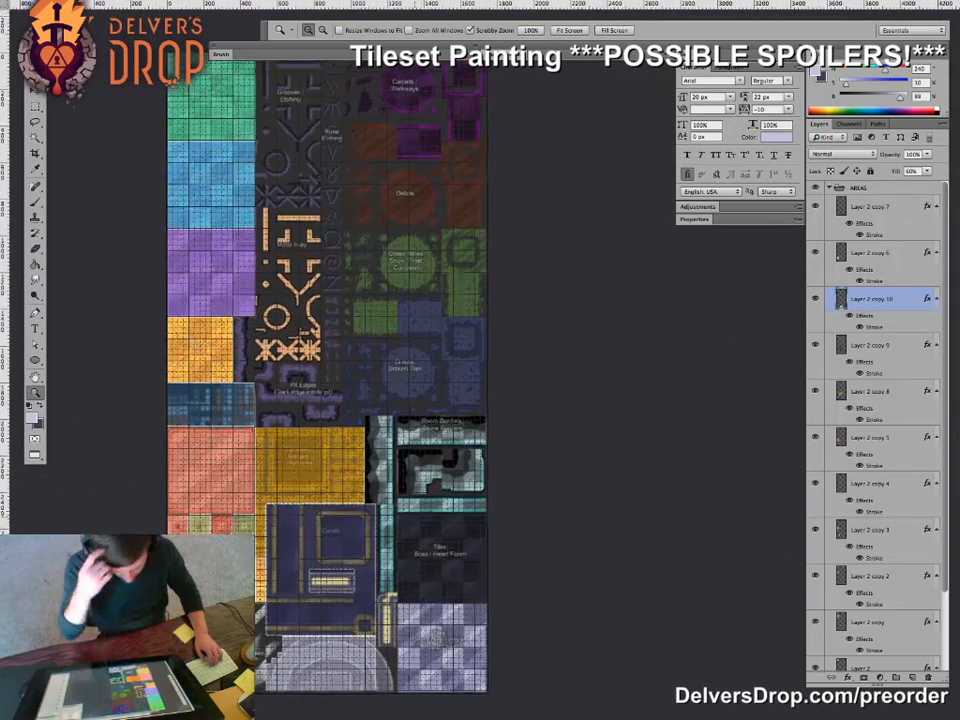
{"action": "mouse_move", "coordinate": [389, 460]}
{"action": "left_mouse_down"}
{"action": "mouse_move", "coordinate": [383, 482]}
{"action": "mouse_move", "coordinate": [386, 457]}
{"action": "left_mouse_up"}
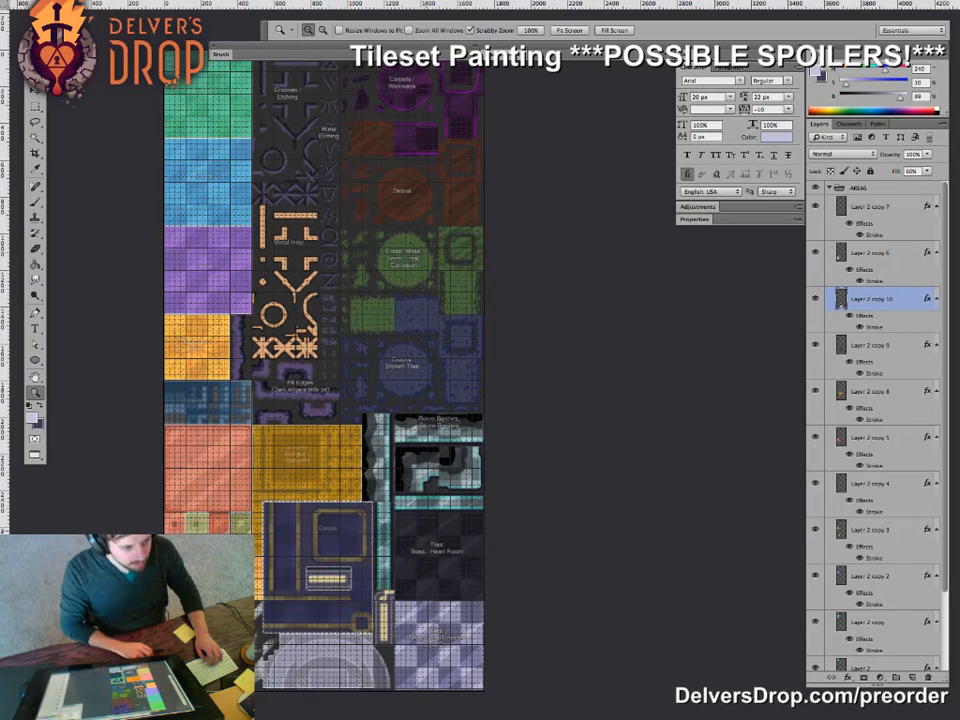
{"action": "left_click_drag", "start_coordinate": [295, 655], "coordinate": [350, 601]}
{"action": "left_click_drag", "start_coordinate": [600, 585], "coordinate": [349, 587]}
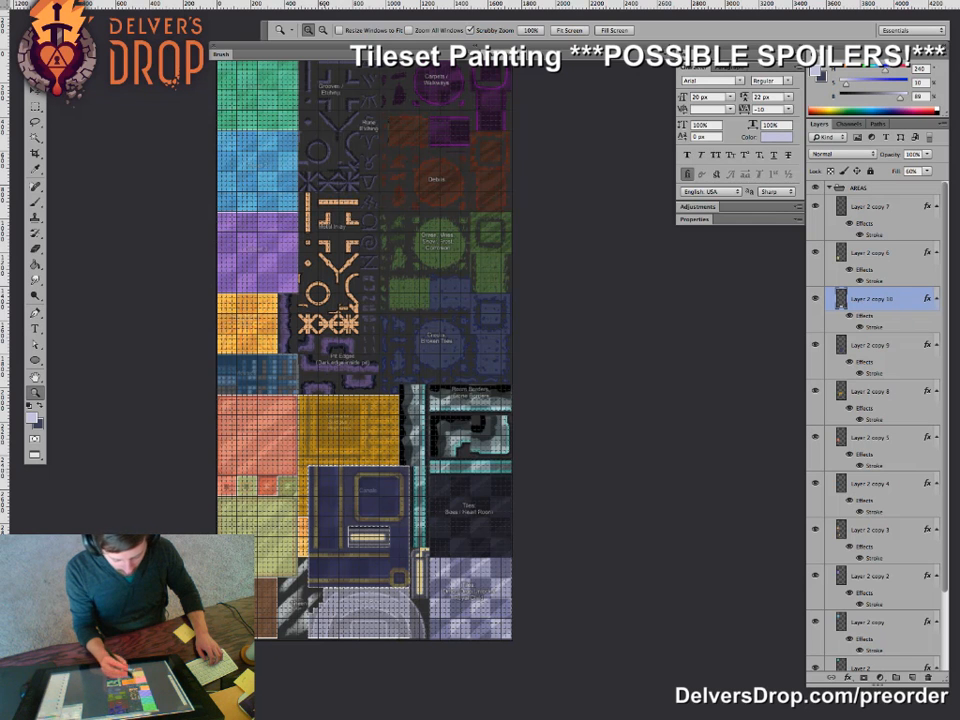
{"action": "left_click_drag", "start_coordinate": [348, 618], "coordinate": [430, 543]}
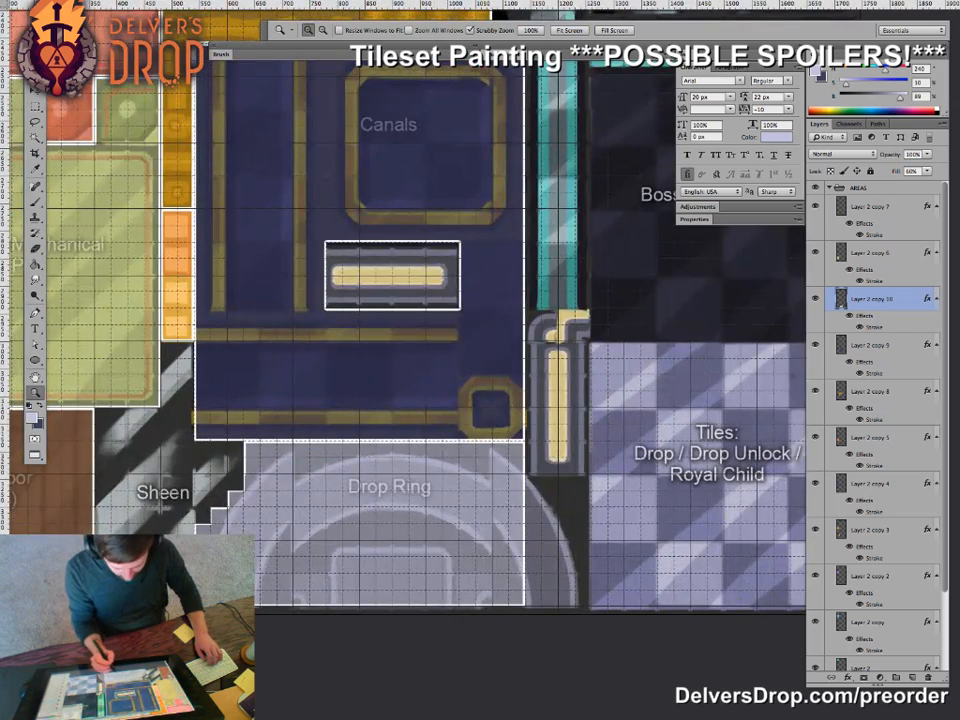
{"action": "left_click_drag", "start_coordinate": [237, 511], "coordinate": [254, 492]}
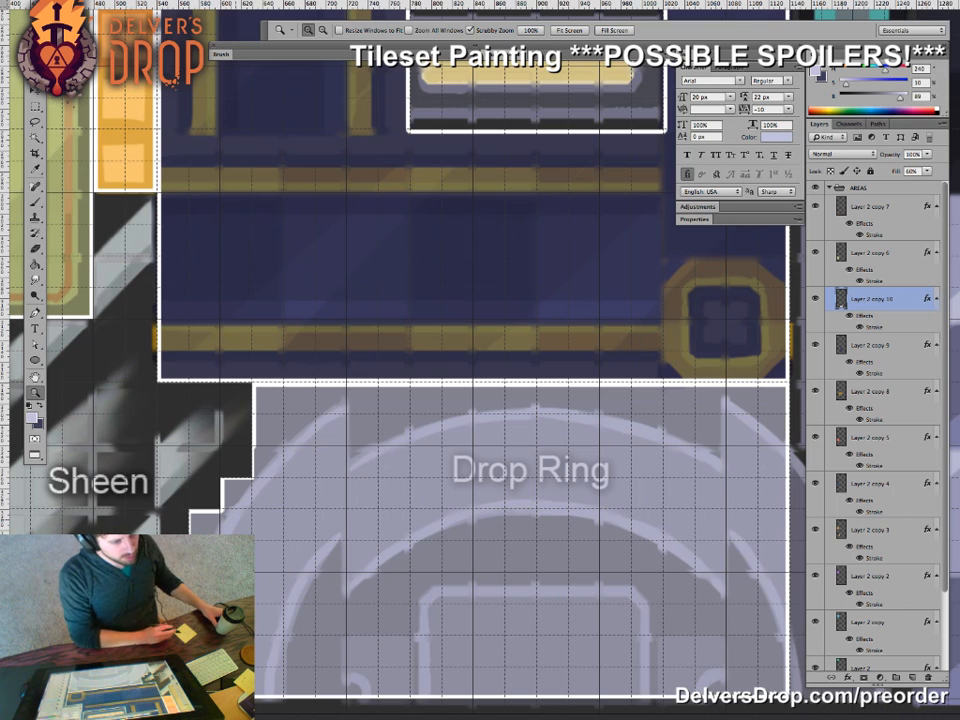
{"action": "left_click_drag", "start_coordinate": [415, 527], "coordinate": [414, 498]}
{"action": "left_click_drag", "start_coordinate": [308, 529], "coordinate": [408, 529]}
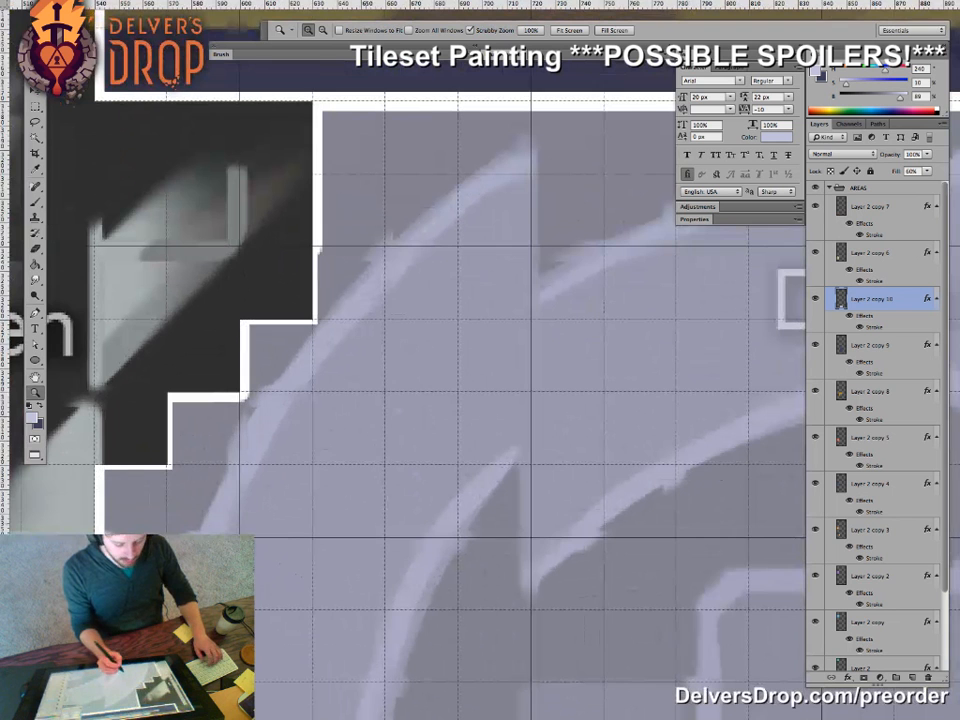
{"action": "key", "text": "m"}
{"action": "left_click_drag", "start_coordinate": [81, 377], "coordinate": [167, 465]}
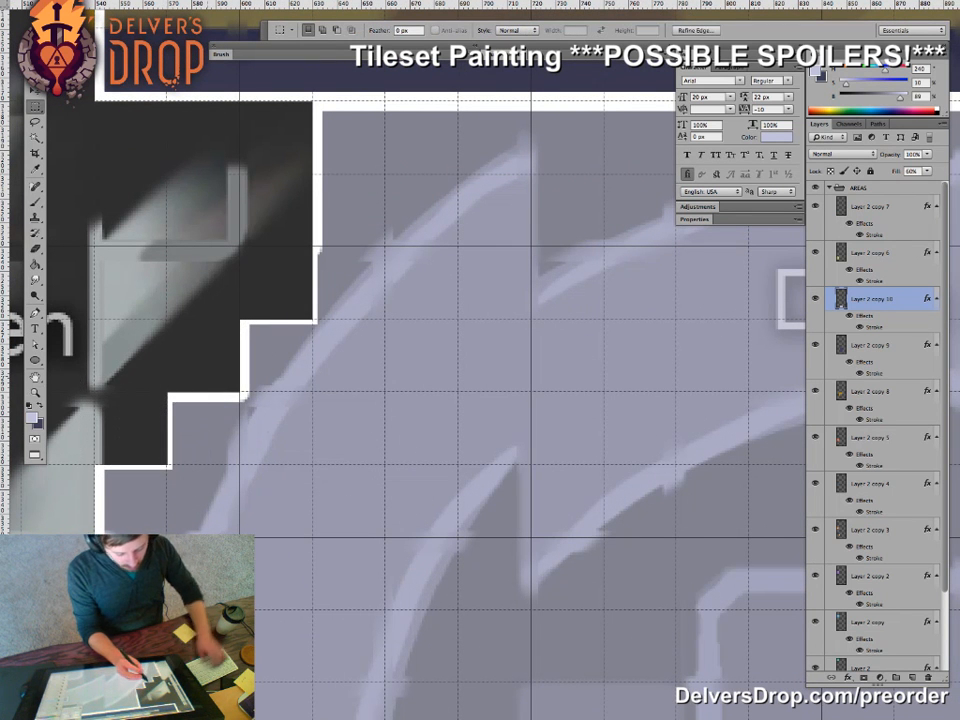
- Extend the Drop Ring overlay over the ring's right side by duplicating its right-hand strip towards the checkered tiles
{"action": "key", "text": "z"}
{"action": "left_click_drag", "start_coordinate": [380, 427], "coordinate": [245, 427]}
{"action": "left_click_drag", "start_coordinate": [480, 380], "coordinate": [348, 389]}
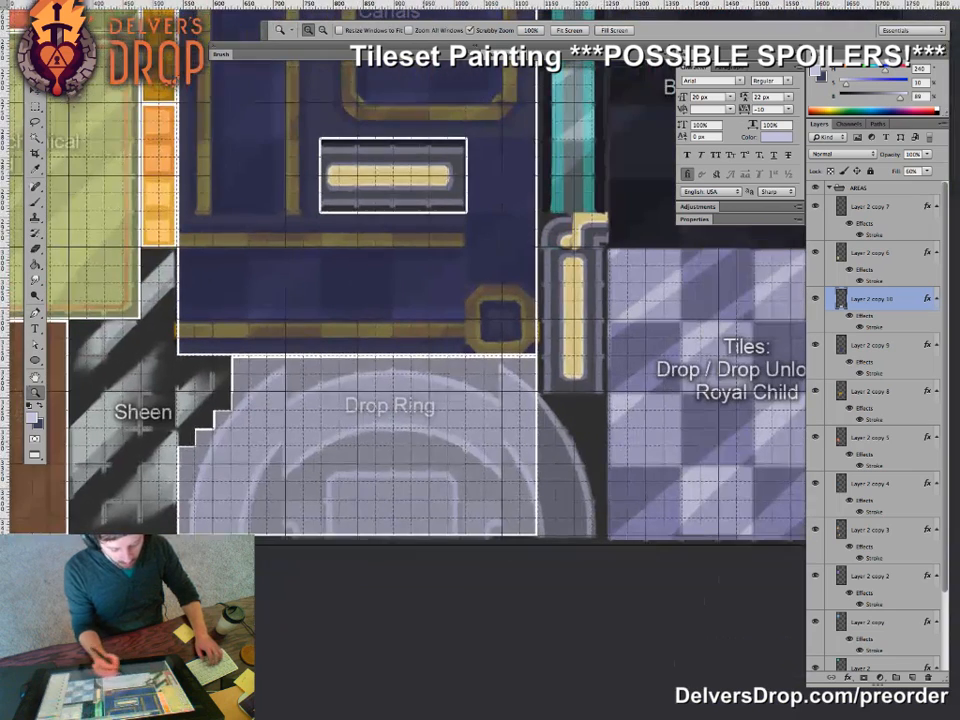
{"action": "left_click_drag", "start_coordinate": [566, 241], "coordinate": [483, 228]}
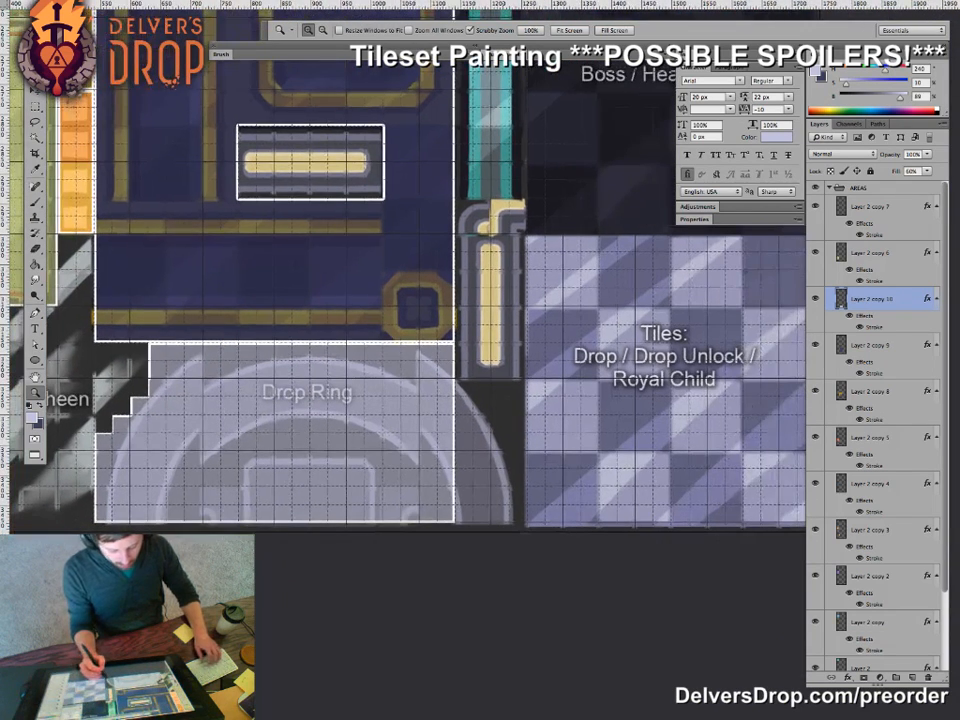
{"action": "key", "text": "m"}
{"action": "left_click_drag", "start_coordinate": [455, 379], "coordinate": [383, 531]}
{"action": "key", "text": "v"}
{"action": "left_click_drag", "start_coordinate": [444, 480], "coordinate": [521, 480]}
- Align the added strip's right edge with the grid line bordering the Drop / Drop Unlock / Royal Child tiles
{"action": "key", "text": "z"}
{"action": "left_click_drag", "start_coordinate": [517, 410], "coordinate": [592, 410]}
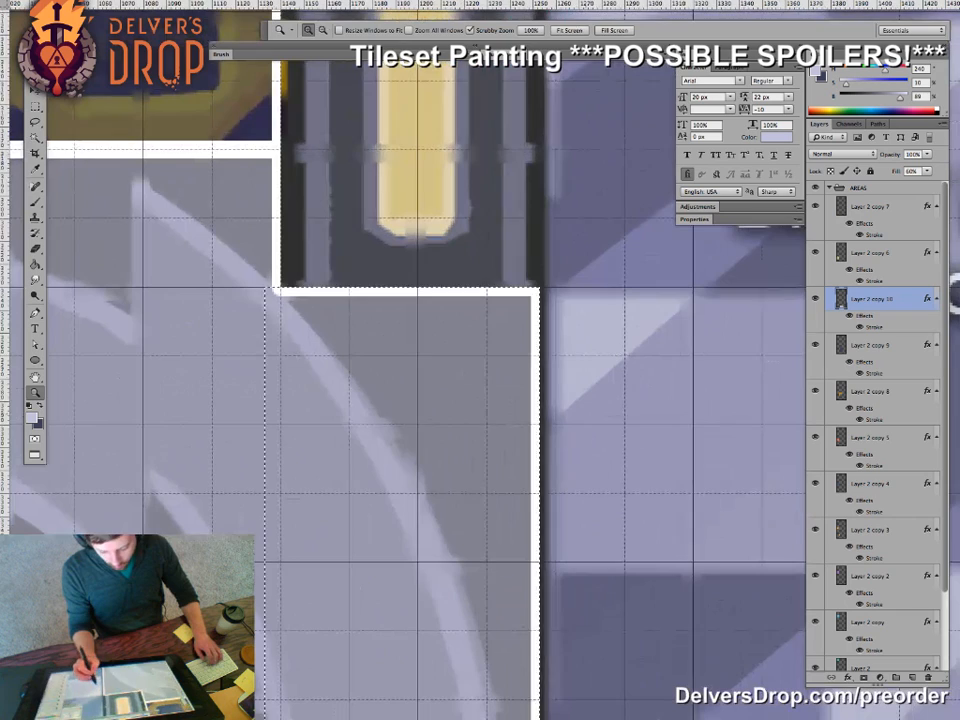
{"action": "key", "text": "v"}
{"action": "left_click_drag", "start_coordinate": [515, 398], "coordinate": [532, 398]}
{"action": "key", "text": "z"}
{"action": "left_click_drag", "start_coordinate": [532, 458], "coordinate": [659, 449]}
{"action": "key", "text": "space"}
{"action": "left_click_drag", "start_coordinate": [197, 410], "coordinate": [201, 410]}
- Select the Drop Ring overlay's stepped upper-left corner, nudge it left onto the grid, and deselect
{"action": "key", "text": "m"}
{"action": "left_click_drag", "start_coordinate": [63, 288], "coordinate": [286, 523]}
{"action": "key", "text": "v"}
{"action": "key", "text": "Left"}
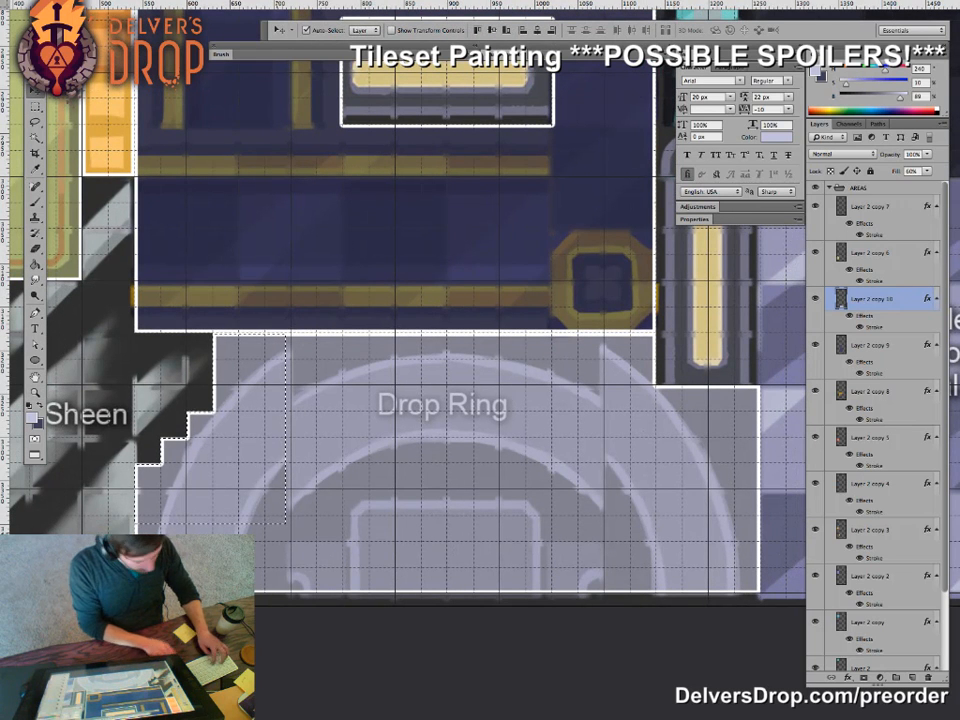
{"action": "key", "text": "super+d"}
- Delete one more notch at the top of the Drop Ring overlay's stepped left corner and clear the selection
{"action": "key", "text": "z"}
{"action": "mouse_move", "coordinate": [188, 430]}
{"action": "left_mouse_down"}
{"action": "mouse_move", "coordinate": [300, 430]}
{"action": "mouse_move", "coordinate": [180, 446]}
{"action": "left_mouse_up"}
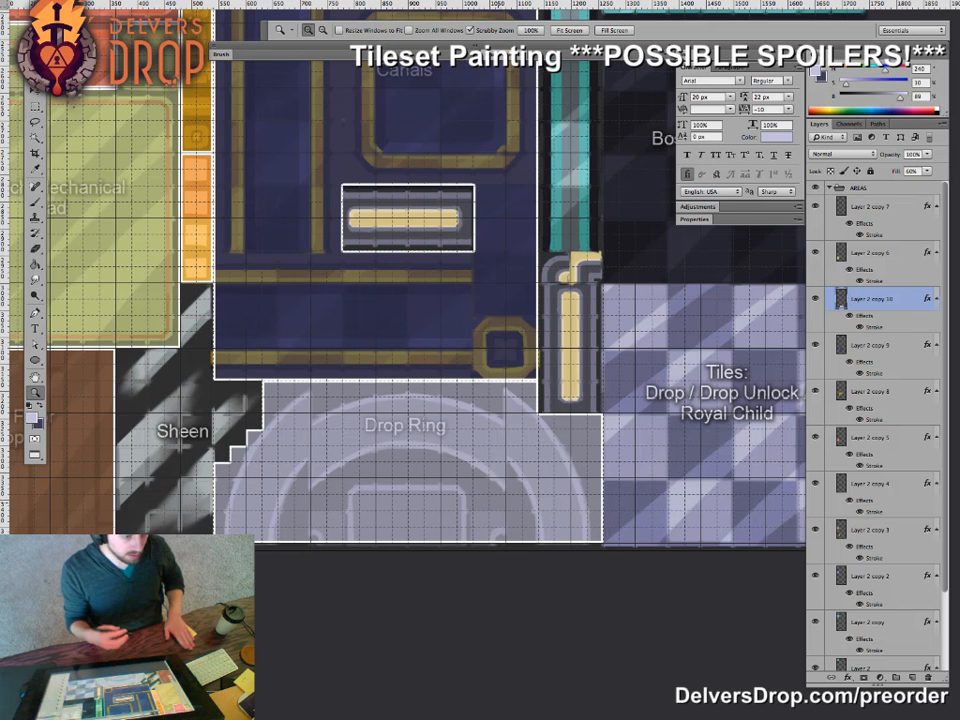
{"action": "left_click_drag", "start_coordinate": [278, 432], "coordinate": [312, 432]}
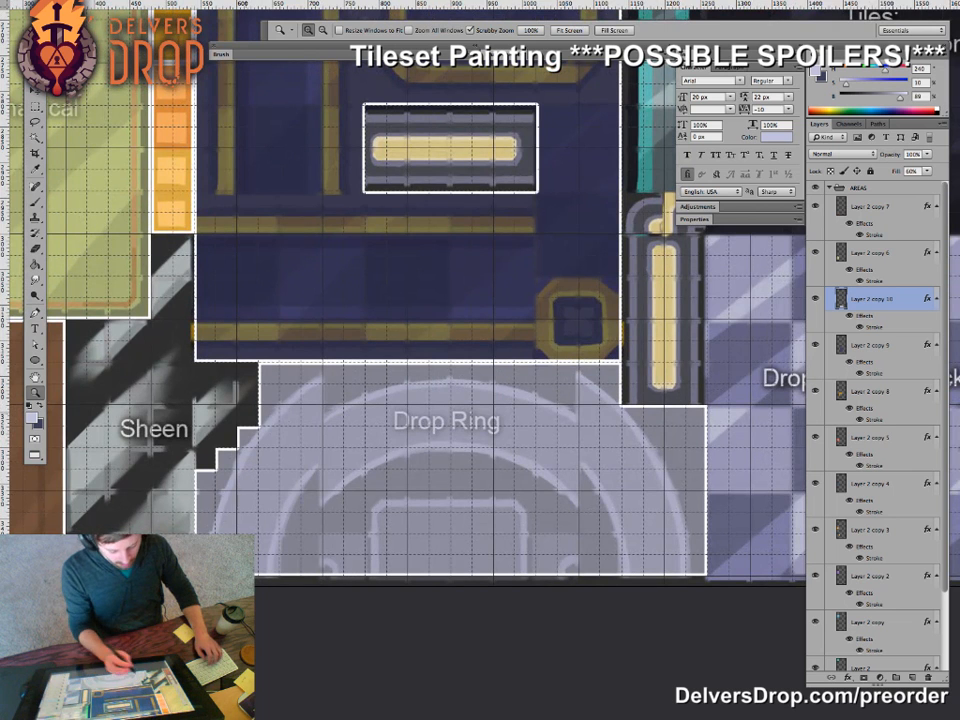
{"action": "left_click_drag", "start_coordinate": [251, 389], "coordinate": [290, 389]}
{"action": "key", "text": "m"}
{"action": "left_click_drag", "start_coordinate": [241, 302], "coordinate": [300, 345]}
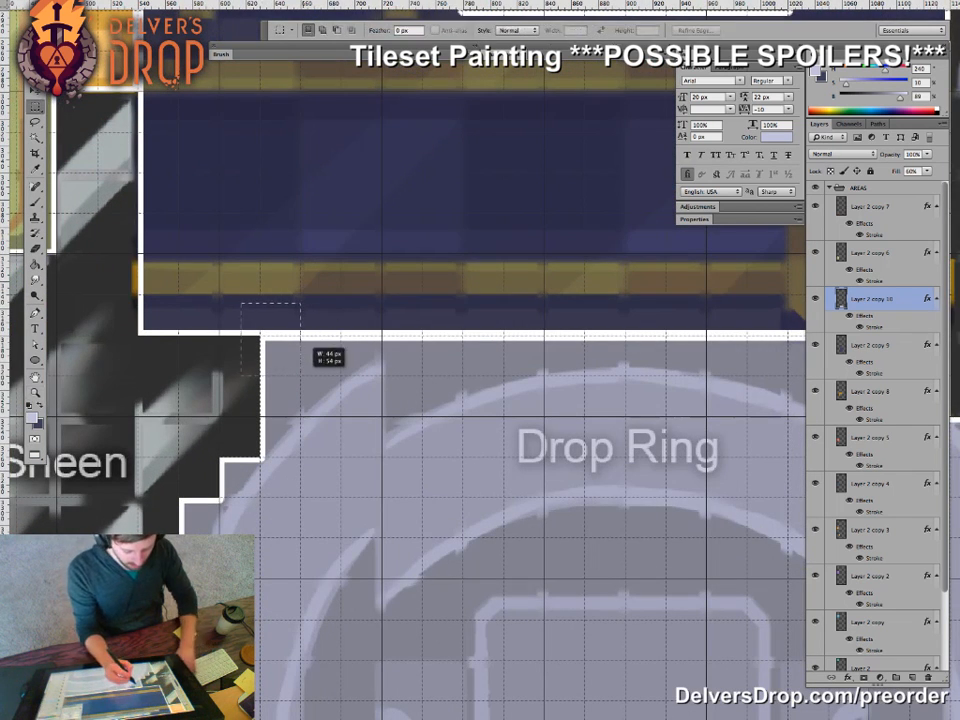
{"action": "key", "text": "Delete"}
{"action": "key", "text": "ctrl+d"}
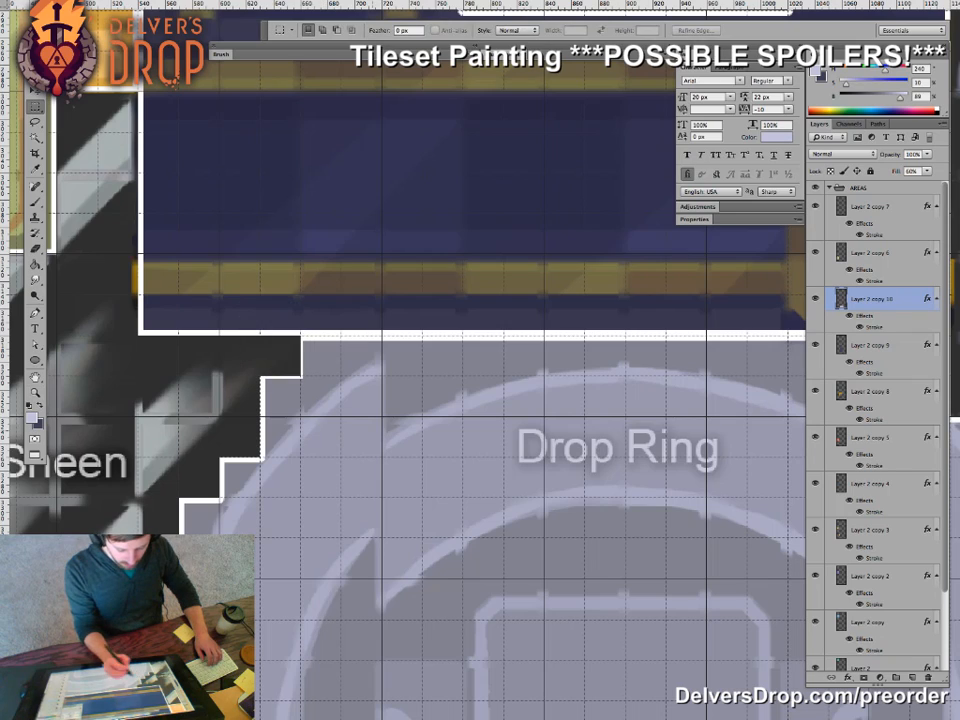
- Cut a notch from the Drop Ring overlay's upper-right corner, just below the yellow vertical bar
{"action": "left_click_drag", "start_coordinate": [402, 478], "coordinate": [250, 432]}
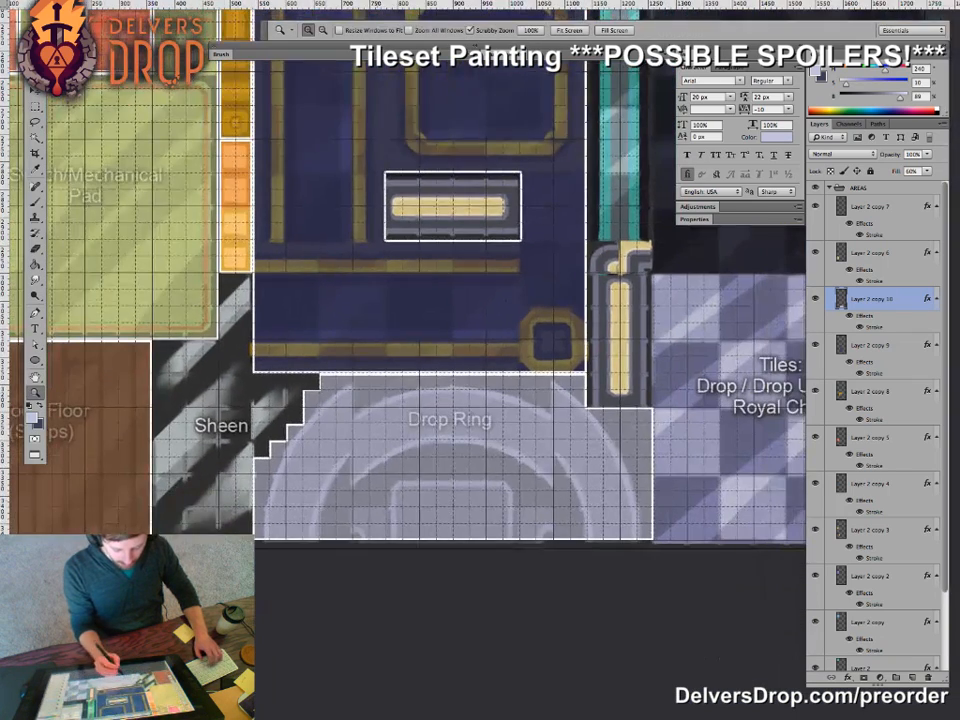
{"action": "left_click_drag", "start_coordinate": [690, 460], "coordinate": [508, 472]}
{"action": "key", "text": "m"}
{"action": "left_click_drag", "start_coordinate": [437, 403], "coordinate": [488, 452]}
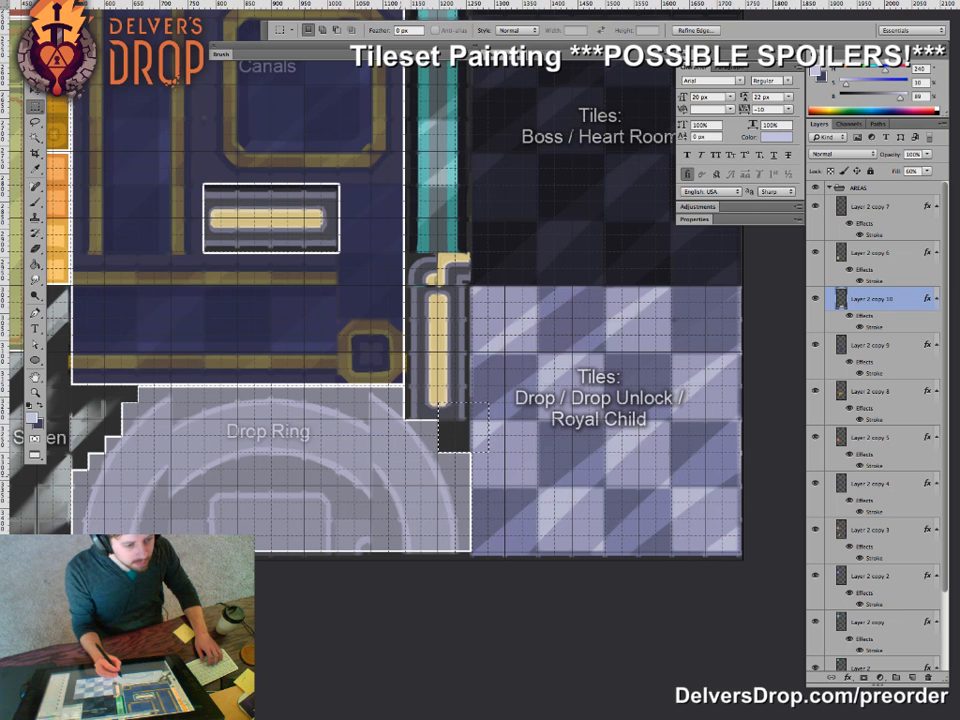
{"action": "key", "text": "z"}
{"action": "left_click_drag", "start_coordinate": [387, 451], "coordinate": [403, 451]}
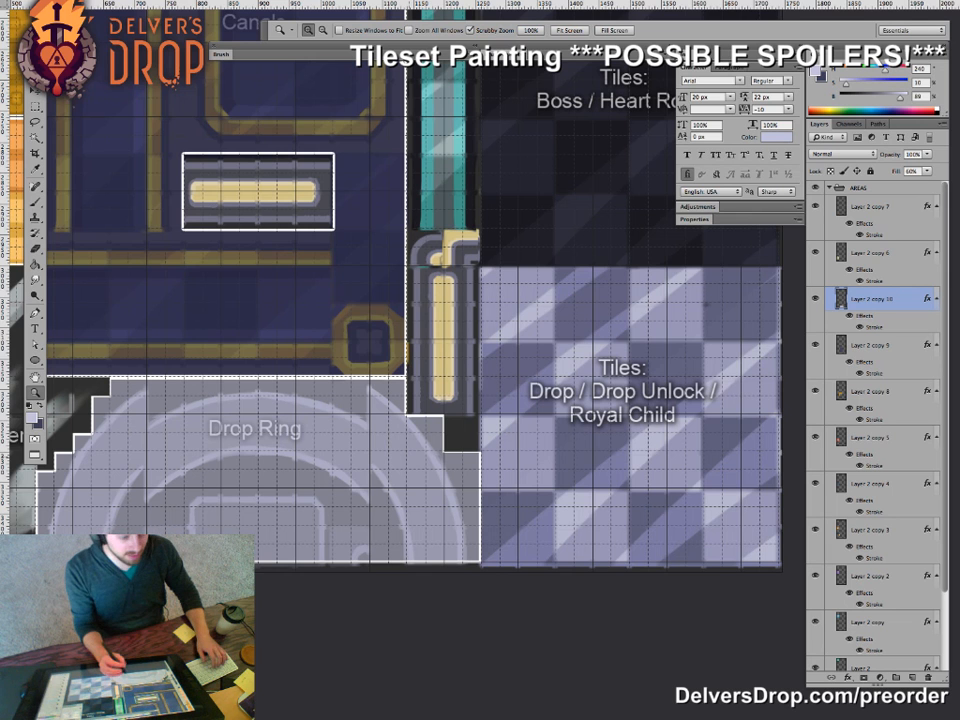
- Duplicate the Drop Ring overlay and place the copy partly over the Drop / Drop Unlock / Royal Child tiles
{"action": "left_click_drag", "start_coordinate": [450, 480], "coordinate": [588, 471]}
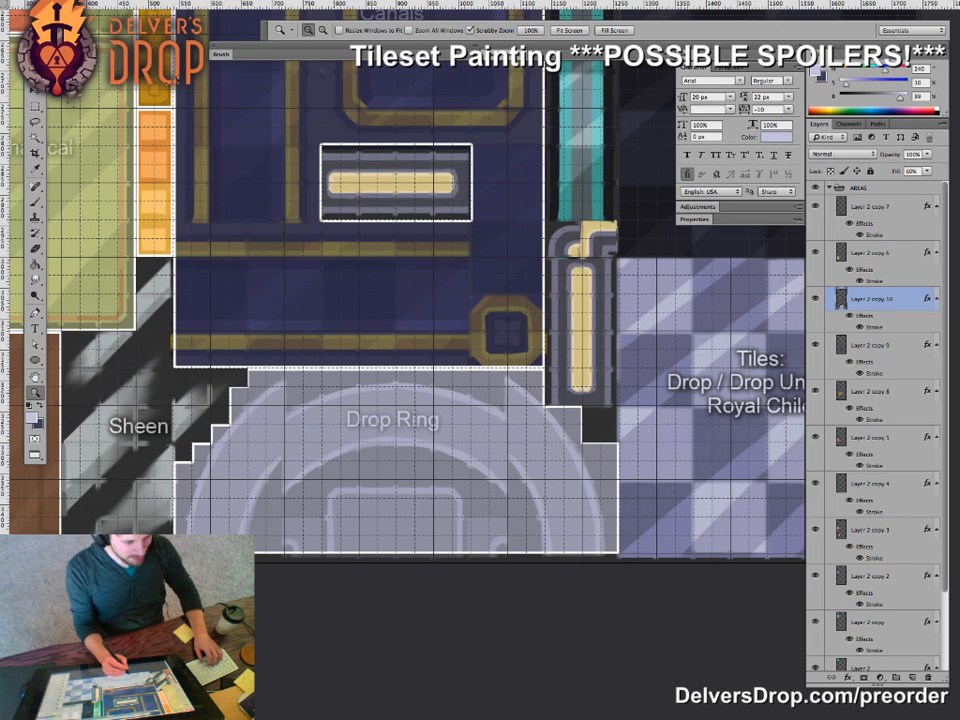
{"action": "left_click_drag", "start_coordinate": [642, 501], "coordinate": [350, 522]}
{"action": "left_click_drag", "start_coordinate": [418, 520], "coordinate": [474, 525]}
{"action": "left_click_drag", "start_coordinate": [400, 505], "coordinate": [276, 563]}
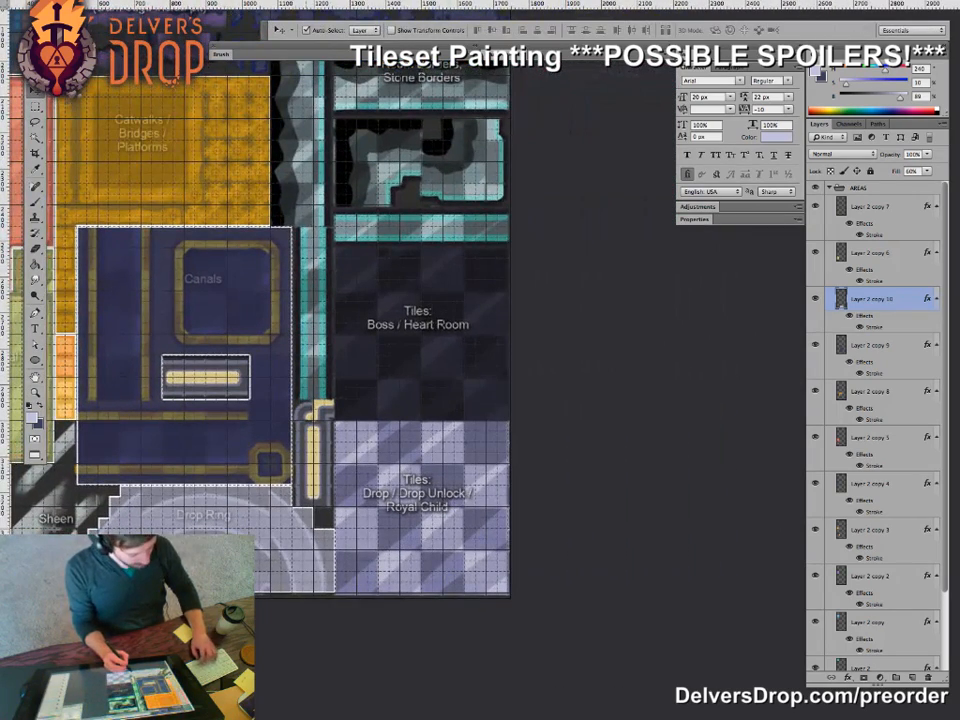
{"action": "left_click_drag", "start_coordinate": [296, 570], "coordinate": [431, 476]}
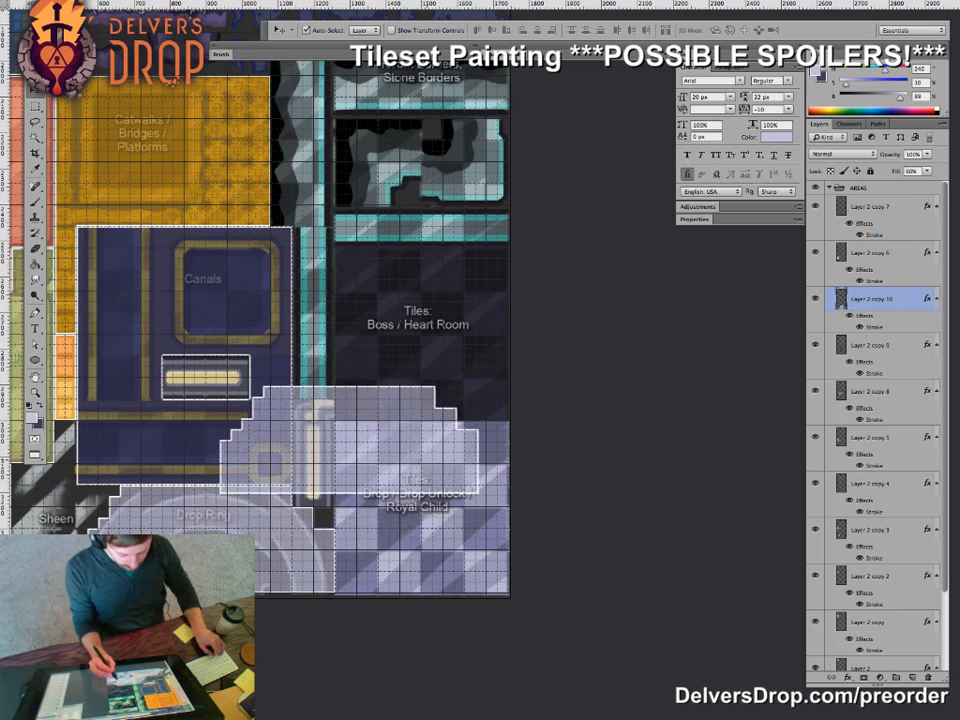
- Trim away the parts of the copied overlay that extend left of and above the Drop / Drop Unlock / Royal Child tiles
{"action": "key", "text": "m"}
{"action": "mouse_move", "coordinate": [173, 366]}
{"action": "left_mouse_down"}
{"action": "mouse_move", "coordinate": [333, 508]}
{"action": "mouse_move", "coordinate": [335, 528]}
{"action": "left_mouse_up"}
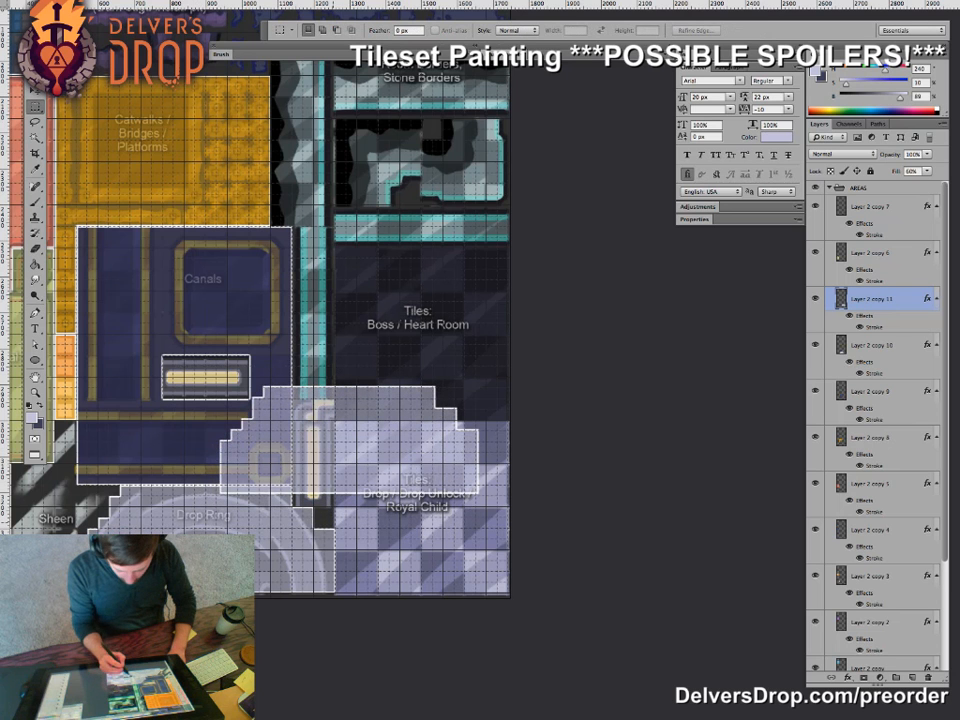
{"action": "key", "text": "Delete"}
{"action": "left_click_drag", "start_coordinate": [330, 333], "coordinate": [497, 420]}
{"action": "key", "text": "Delete"}
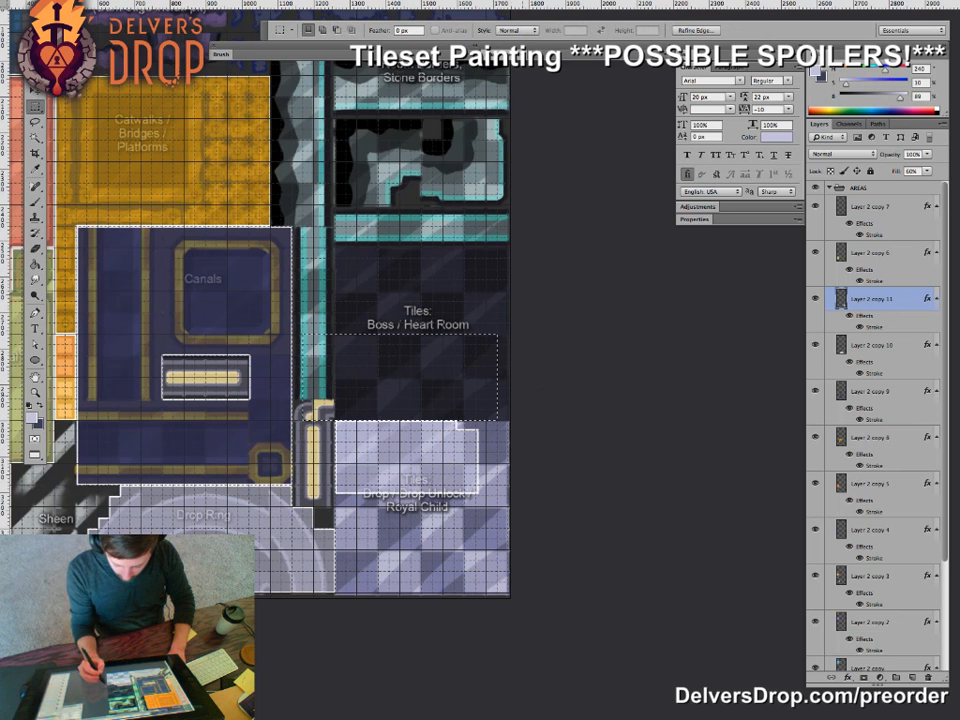
- Extend the Drop / Drop Unlock / Royal Child overlay down to the template's bottom edge by copying a block of it
{"action": "left_click_drag", "start_coordinate": [334, 421], "coordinate": [422, 493]}
{"action": "key", "text": "v"}
{"action": "left_click_drag", "start_coordinate": [410, 410], "coordinate": [404, 501]}
{"action": "key", "text": "z"}
{"action": "left_click_drag", "start_coordinate": [356, 588], "coordinate": [400, 588]}
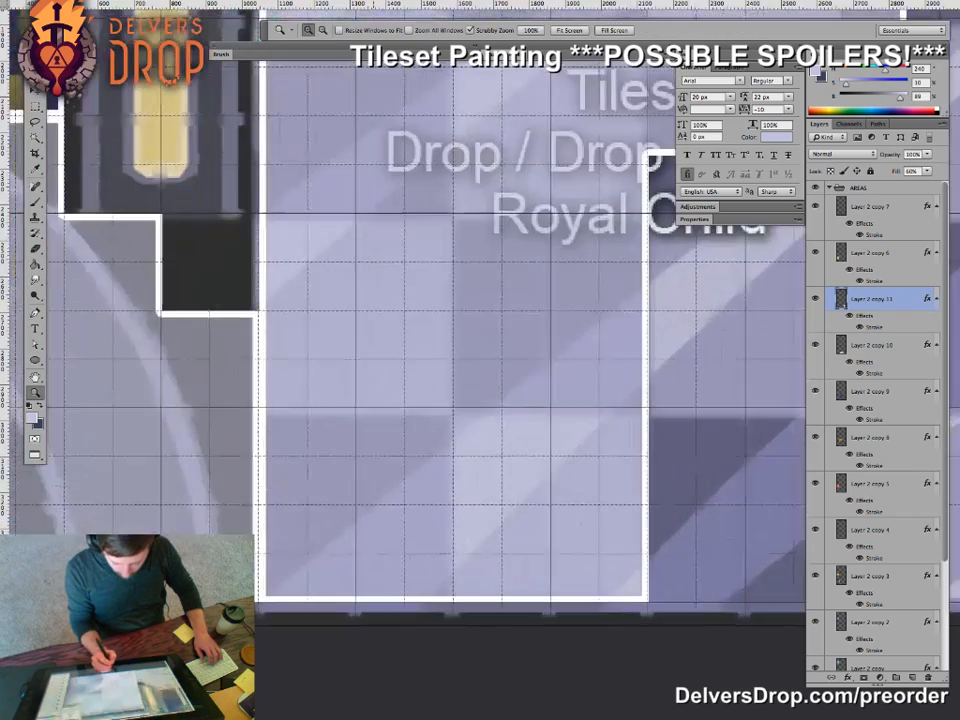
{"action": "left_click_drag", "start_coordinate": [613, 508], "coordinate": [452, 540]}
{"action": "left_click", "coordinate": [452, 540], "text": "alt"}
{"action": "left_click", "coordinate": [456, 546], "text": "alt"}
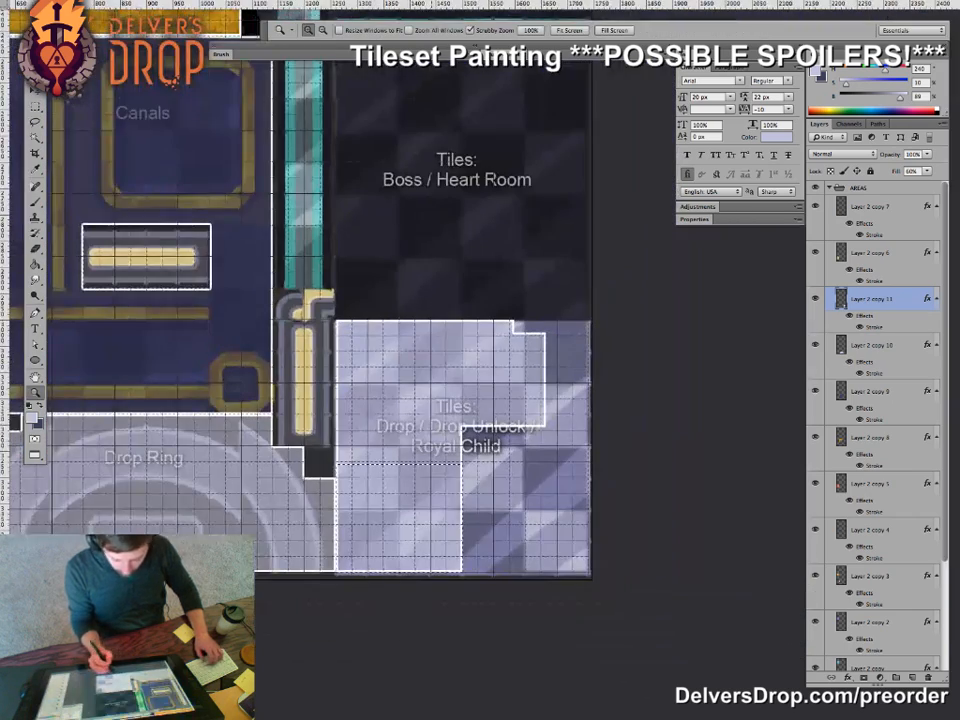
- Extend the Drop / Drop Unlock / Royal Child overlay sideways to the template's right edge by copying its filled section
{"action": "key", "text": "m"}
{"action": "mouse_move", "coordinate": [307, 277]}
{"action": "left_mouse_down"}
{"action": "mouse_move", "coordinate": [382, 386]}
{"action": "mouse_move", "coordinate": [433, 579]}
{"action": "left_mouse_up"}
{"action": "left_click_drag", "start_coordinate": [376, 512], "coordinate": [486, 512]}
{"action": "left_click_drag", "start_coordinate": [487, 514], "coordinate": [514, 492]}
{"action": "left_click_drag", "start_coordinate": [560, 564], "coordinate": [640, 564]}
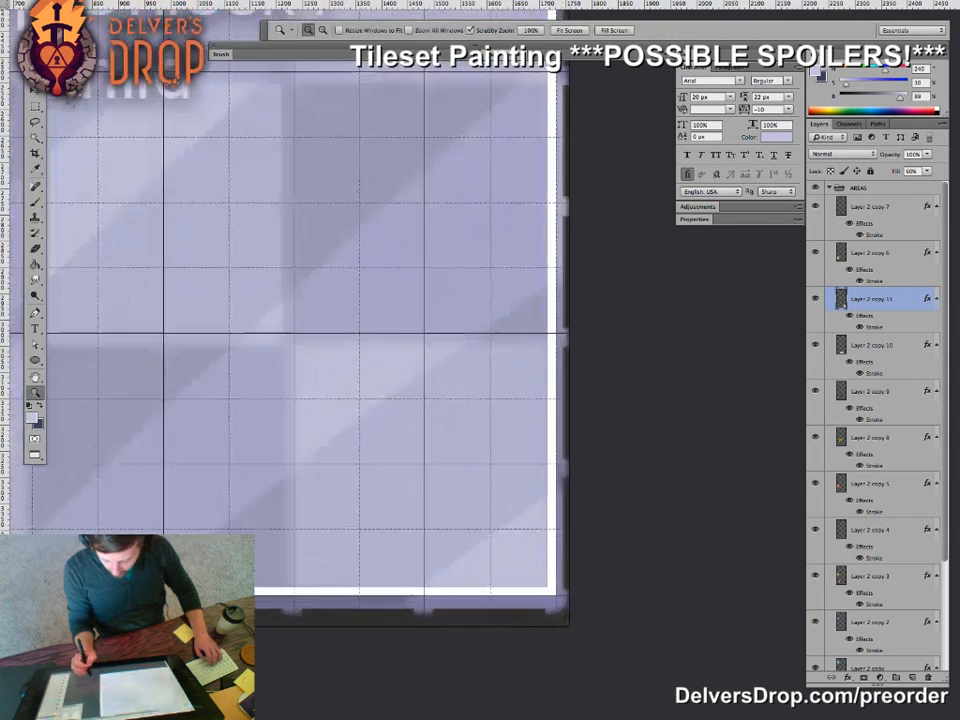
- Raise the fill colour's brightness to 100 and refill the Drop / Drop Unlock / Royal Child overlay with the lighter lavender
{"action": "mouse_move", "coordinate": [588, 536]}
{"action": "left_mouse_down"}
{"action": "mouse_move", "coordinate": [500, 536]}
{"action": "mouse_move", "coordinate": [605, 552]}
{"action": "mouse_move", "coordinate": [524, 574]}
{"action": "left_mouse_up"}
{"action": "key", "text": "g"}
{"action": "left_click_drag", "start_coordinate": [900, 98], "coordinate": [909, 98]}
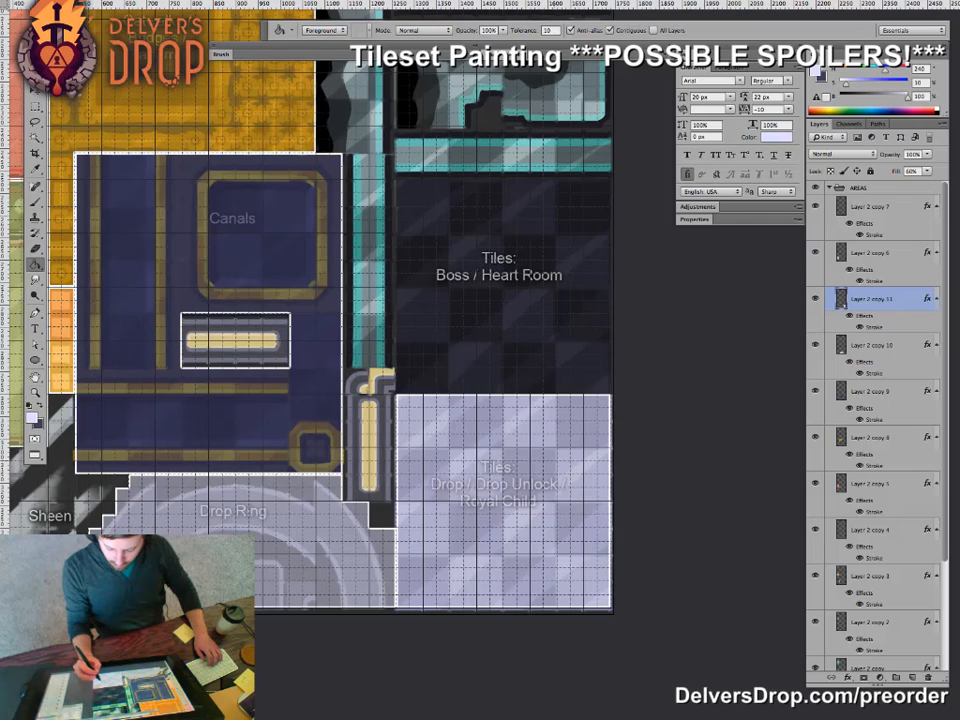
{"action": "left_click", "coordinate": [514, 468]}
- Duplicate the Drop tiles overlay onto the Boss / Heart Room tiles and fill the copy with blue, HSB 215, 58, 71
{"action": "left_click_drag", "start_coordinate": [514, 474], "coordinate": [556, 236]}
{"action": "key", "text": "v"}
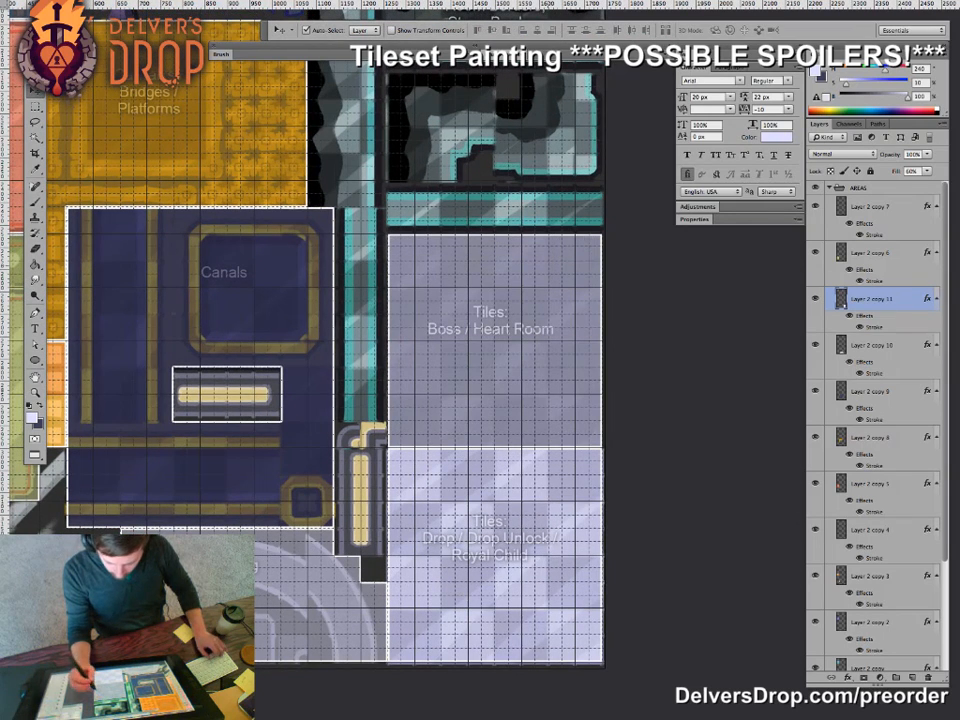
{"action": "left_click", "coordinate": [858, 82]}
{"action": "left_click", "coordinate": [888, 95]}
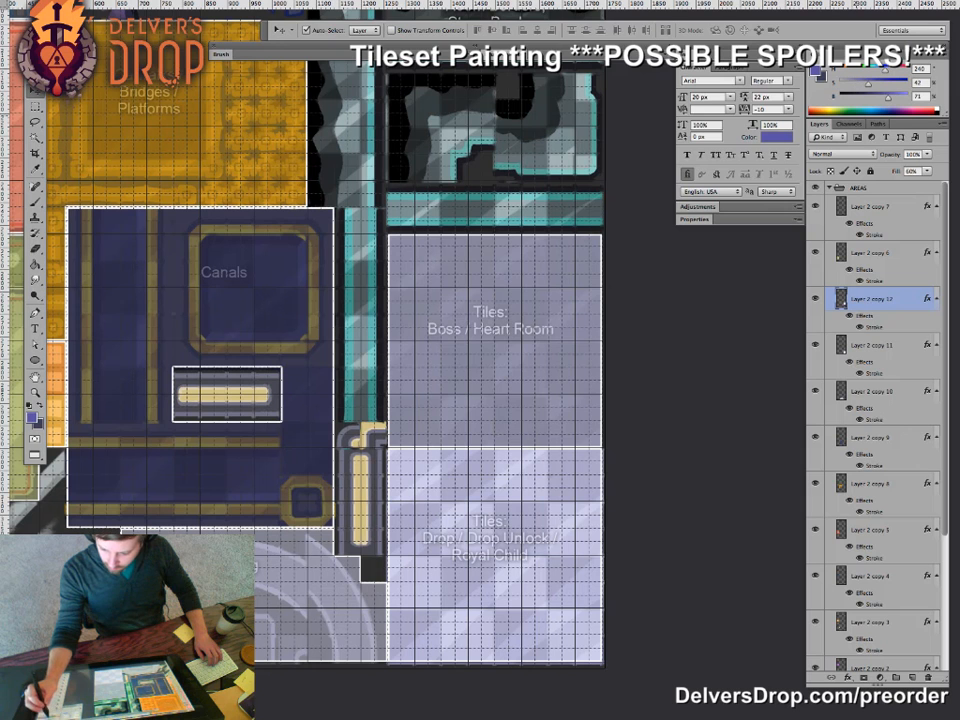
{"action": "key", "text": "g"}
{"action": "left_click", "coordinate": [494, 290]}
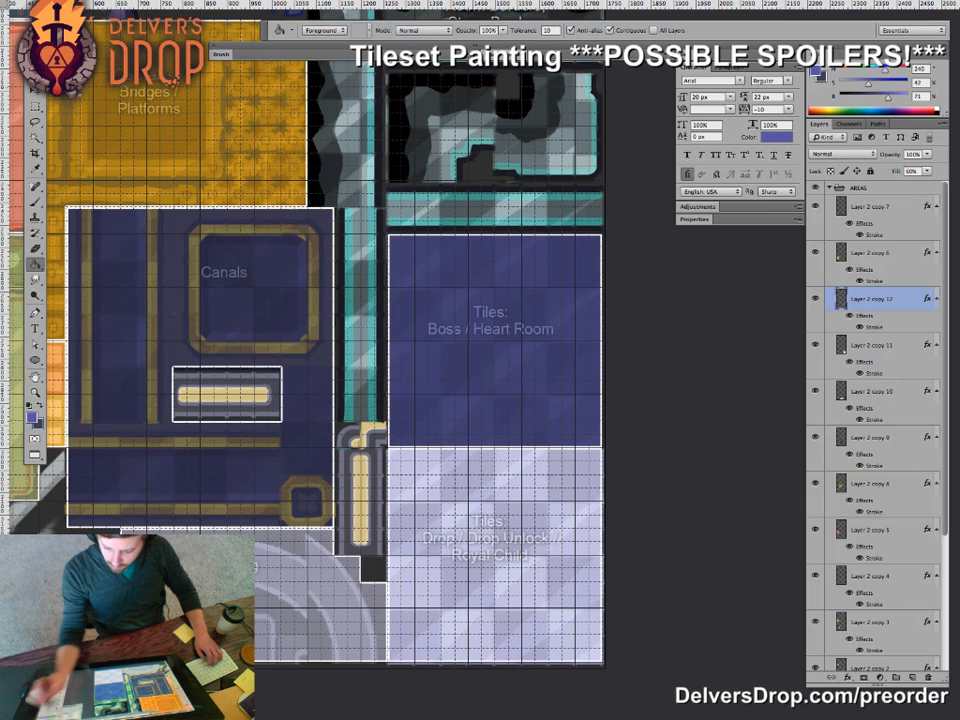
{"action": "left_click", "coordinate": [880, 69]}
{"action": "left_click", "coordinate": [879, 83]}
{"action": "left_click", "coordinate": [494, 300]}
- Extend the Drop Ring overlay upward over the vertical yellow bar between the Canals and the Drop tiles
{"action": "key", "text": "z"}
{"action": "left_click_drag", "start_coordinate": [525, 461], "coordinate": [452, 461]}
{"action": "left_click_drag", "start_coordinate": [418, 536], "coordinate": [488, 536]}
{"action": "key", "text": "v"}
{"action": "left_click", "coordinate": [348, 535]}
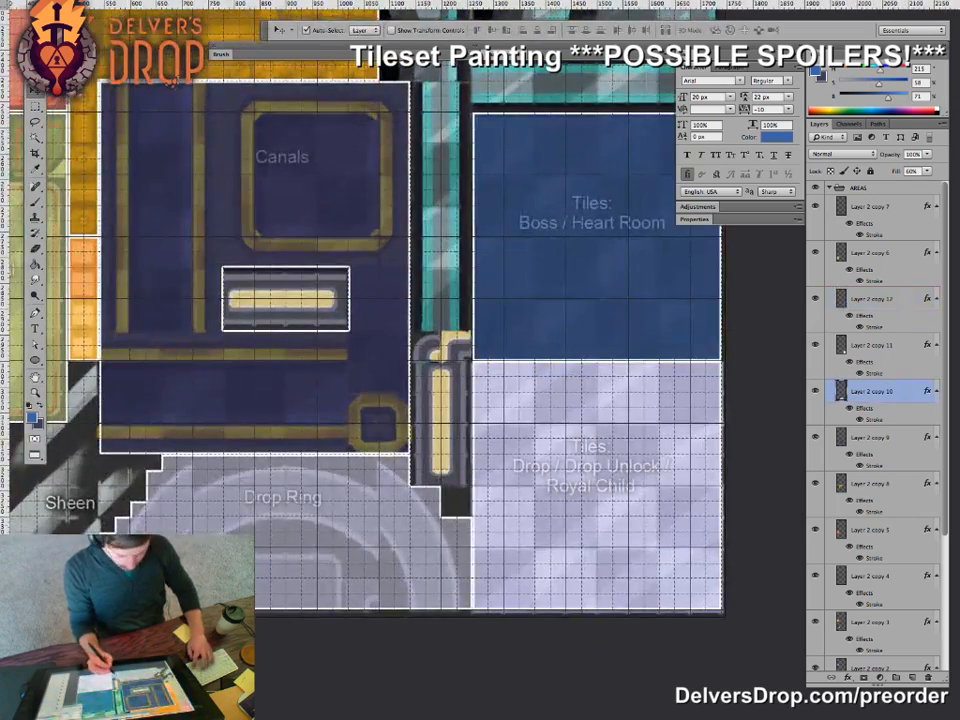
{"action": "key", "text": "m"}
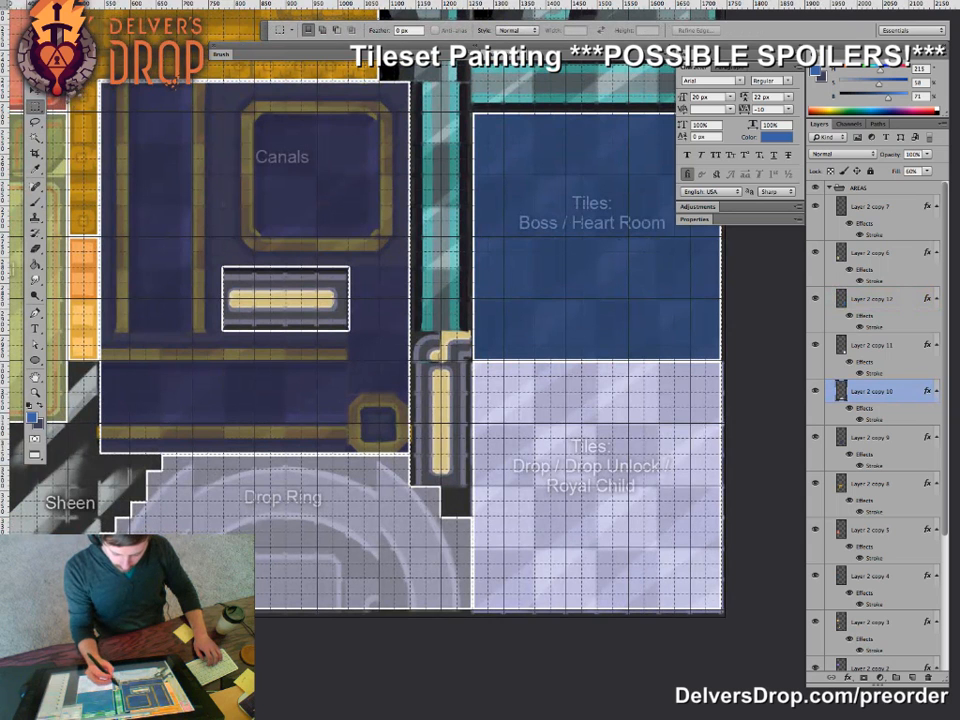
{"action": "left_click_drag", "start_coordinate": [317, 455], "coordinate": [427, 377]}
{"action": "key", "text": "v"}
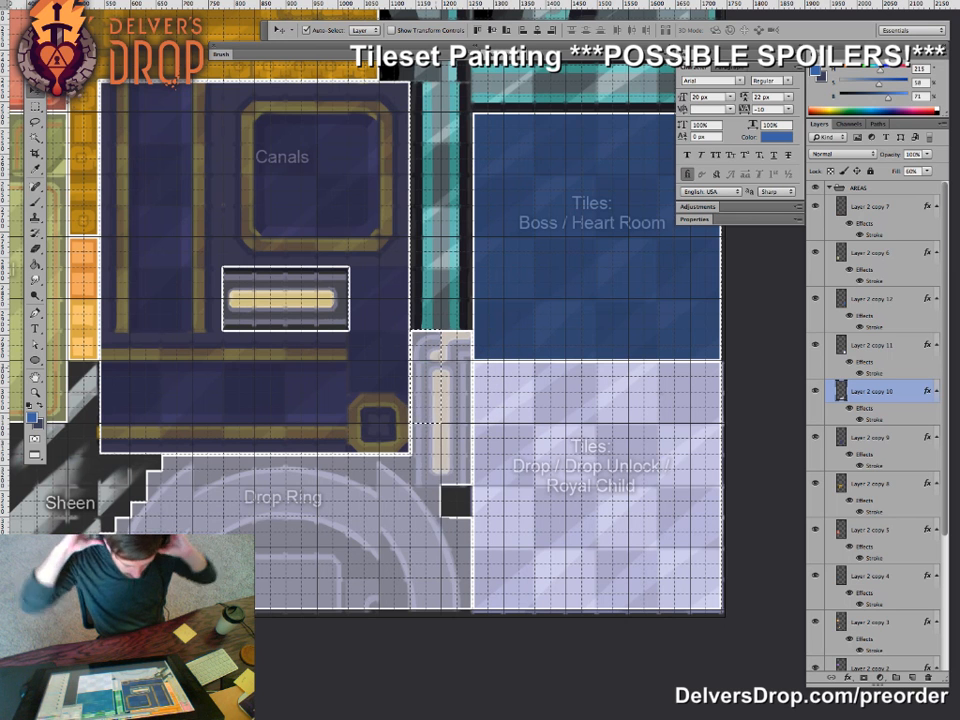
- Copy a section of the Drop Ring overlay onto the horizontal yellow bar inside the Canals area
{"action": "key", "text": "m"}
{"action": "left_click_drag", "start_coordinate": [413, 332], "coordinate": [341, 288]}
{"action": "key", "text": "v"}
{"action": "left_click_drag", "start_coordinate": [430, 350], "coordinate": [375, 484]}
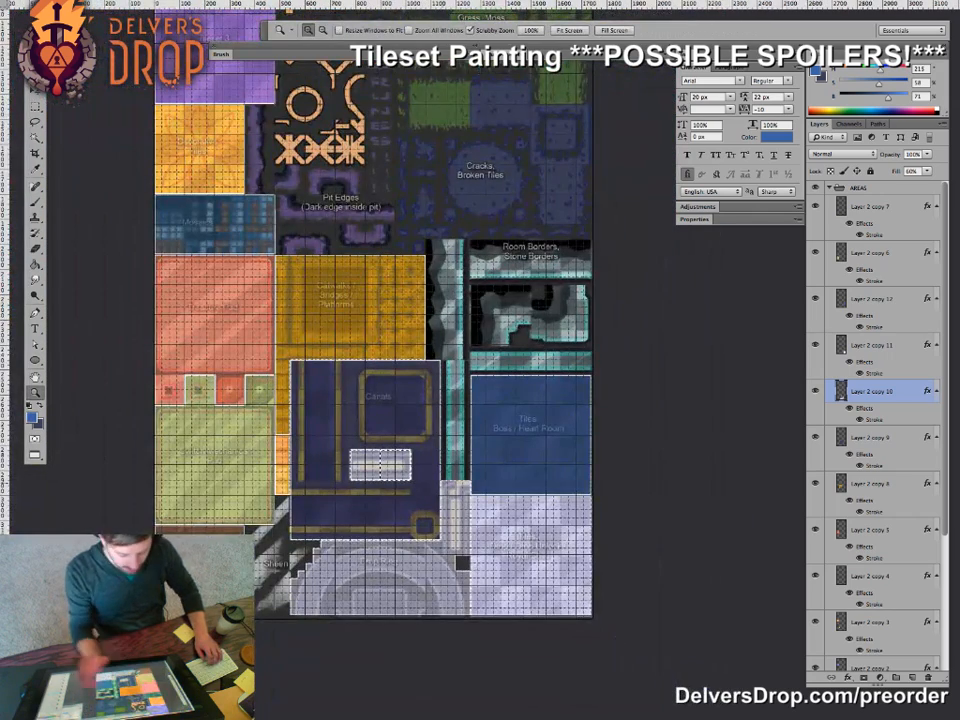
- Duplicate the Wood Floor (Shops) overlay and place the copy beside it over the Sheen area
{"action": "left_click_drag", "start_coordinate": [328, 570], "coordinate": [419, 491]}
{"action": "left_click_drag", "start_coordinate": [358, 507], "coordinate": [432, 507]}
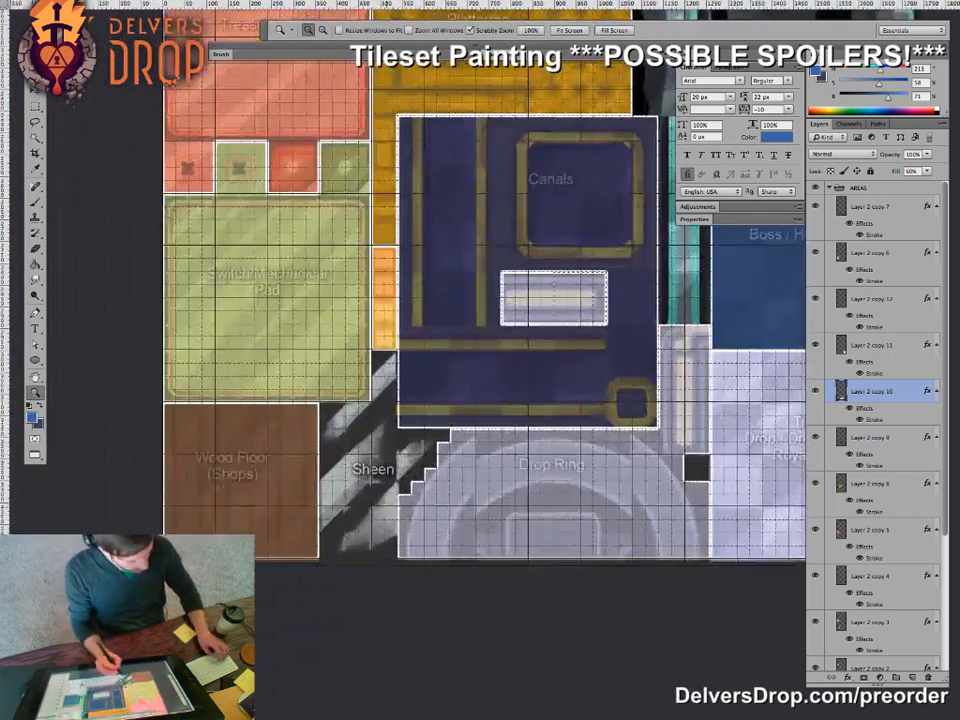
{"action": "key", "text": "v"}
{"action": "left_click_drag", "start_coordinate": [298, 462], "coordinate": [455, 458]}
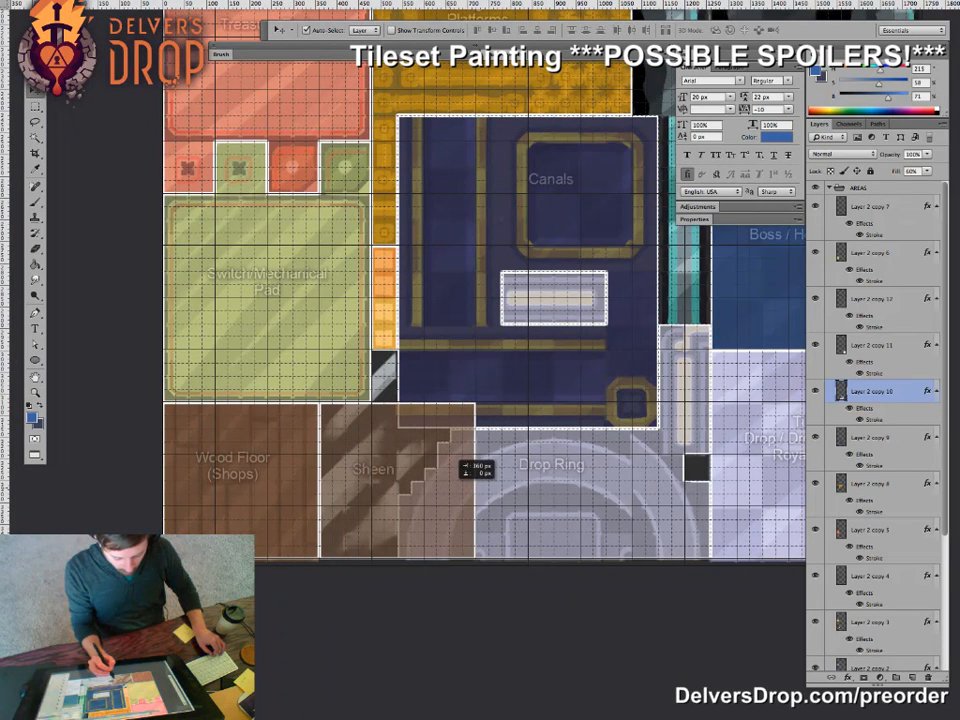
- Trim the Sheen overlay along the Drop Ring's stepped left edge and remove its overlap with the Canals area
{"action": "key", "text": "z"}
{"action": "left_click_drag", "start_coordinate": [323, 415], "coordinate": [272, 398]}
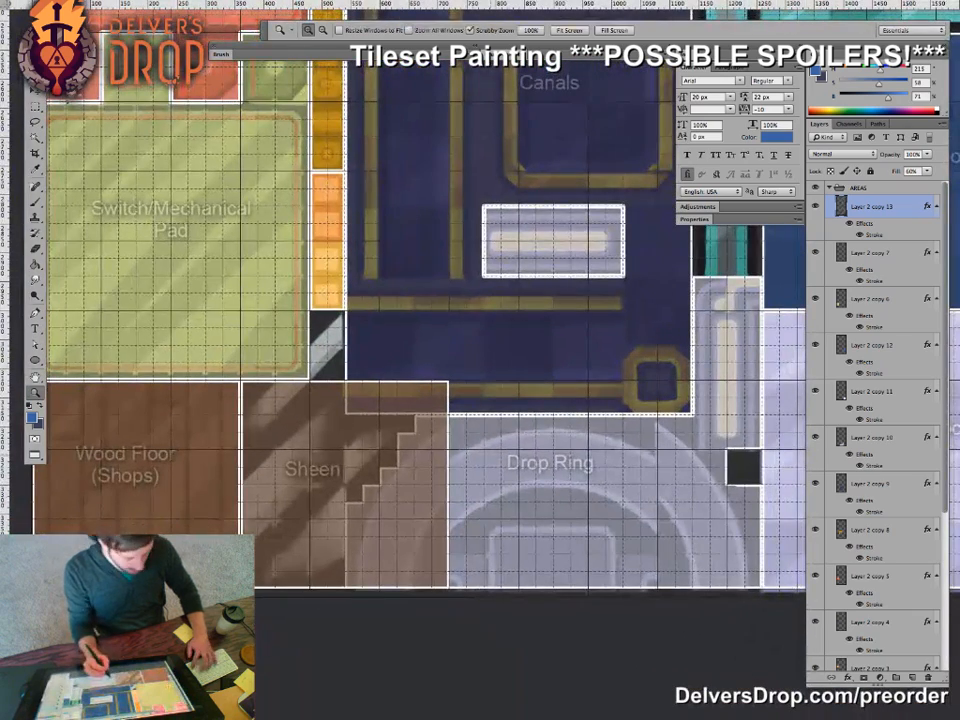
{"action": "key", "text": "m"}
{"action": "mouse_move", "coordinate": [345, 501]}
{"action": "left_mouse_down"}
{"action": "mouse_move", "coordinate": [492, 597]}
{"action": "mouse_move", "coordinate": [365, 493]}
{"action": "mouse_move", "coordinate": [510, 537]}
{"action": "left_mouse_up"}
{"action": "key", "text": "Delete"}
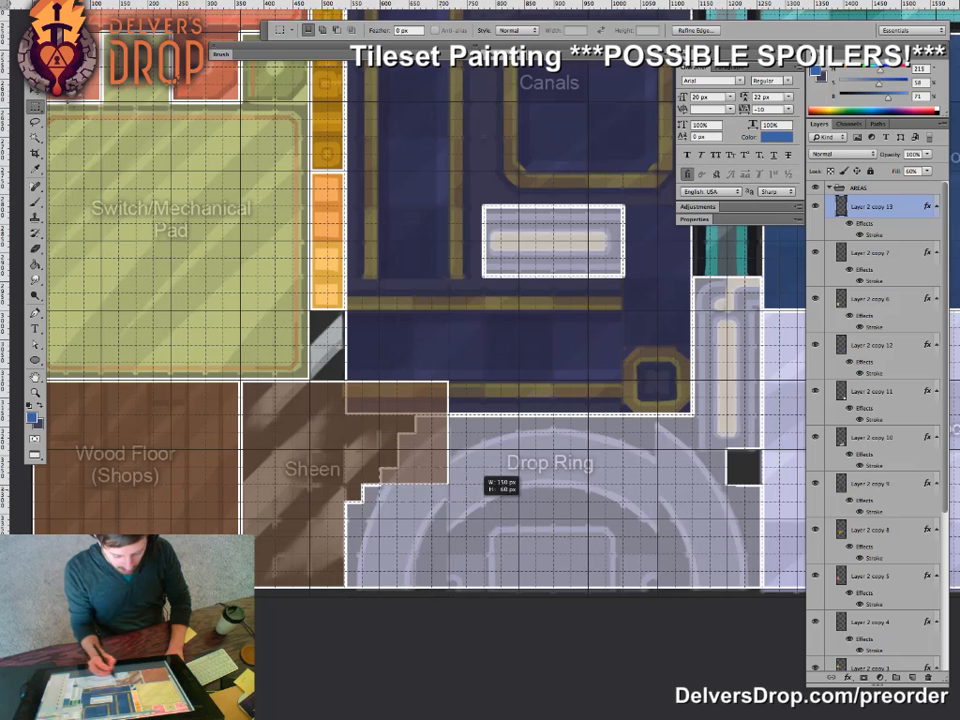
{"action": "key", "text": "Delete"}
{"action": "left_click_drag", "start_coordinate": [397, 432], "coordinate": [493, 506]}
{"action": "key", "text": "Delete"}
{"action": "left_click_drag", "start_coordinate": [484, 354], "coordinate": [415, 467]}
{"action": "key", "text": "Delete"}
{"action": "left_click_drag", "start_coordinate": [346, 380], "coordinate": [449, 414]}
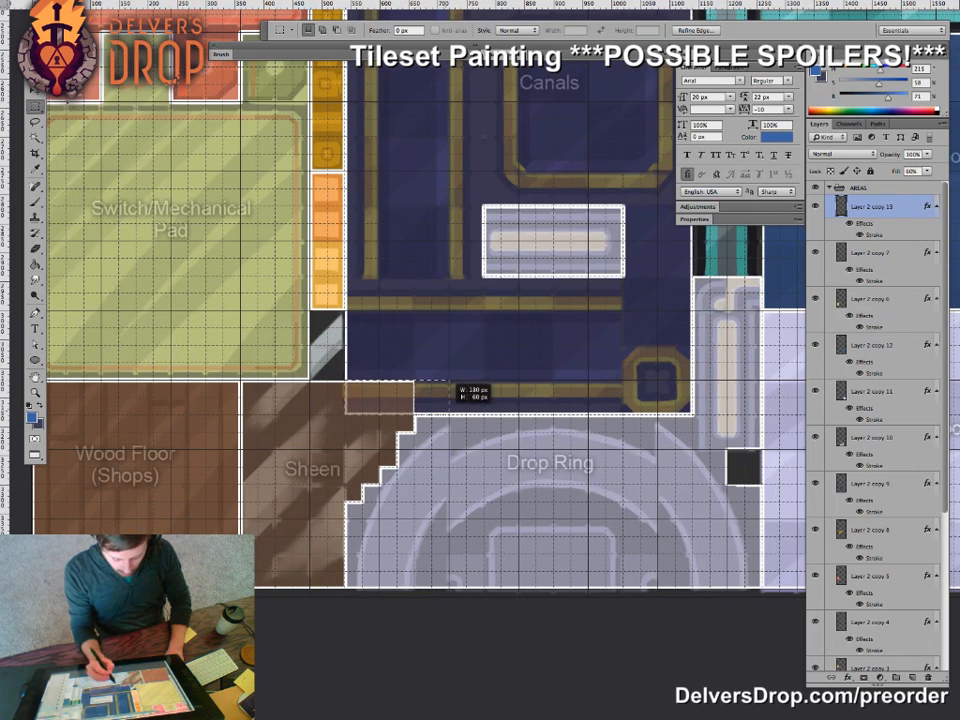
{"action": "key", "text": "Delete"}
- Extend the Sheen overlay upward into the gap between the Switch/Mechanical Pad and Canals areas
{"action": "left_click_drag", "start_coordinate": [310, 383], "coordinate": [342, 341]}
{"action": "key", "text": "v"}
{"action": "key", "text": "z"}
{"action": "left_click", "coordinate": [327, 356]}
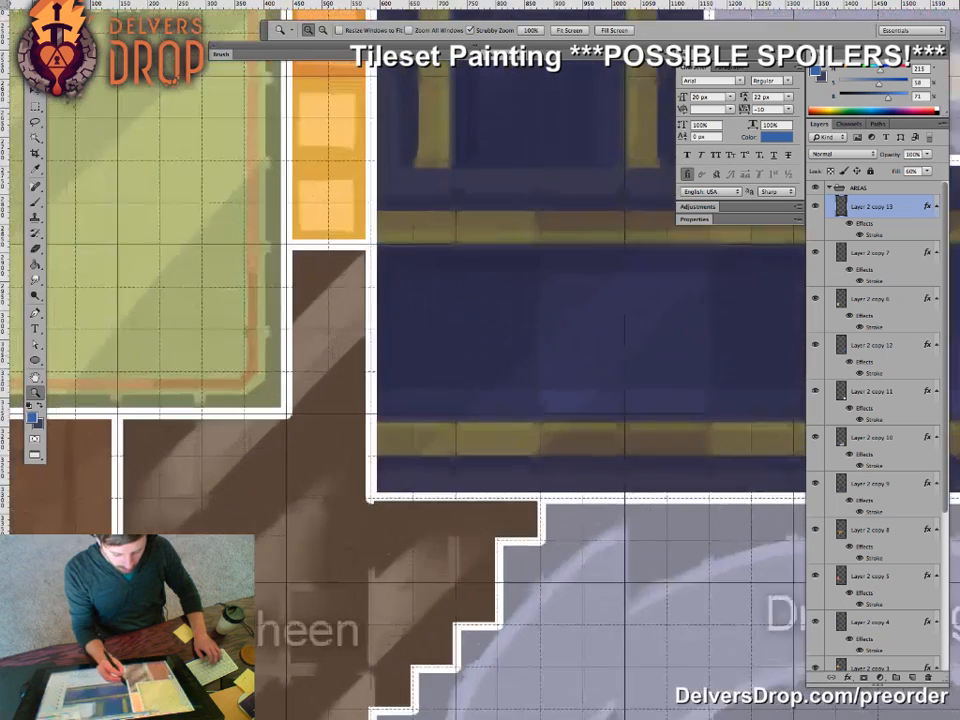
- Select the Sheen overlay's stepped right edge and nudge it left to line up with the Drop Ring outline
{"action": "key", "text": "v"}
{"action": "left_click_drag", "start_coordinate": [342, 356], "coordinate": [321, 486]}
{"action": "key", "text": "m"}
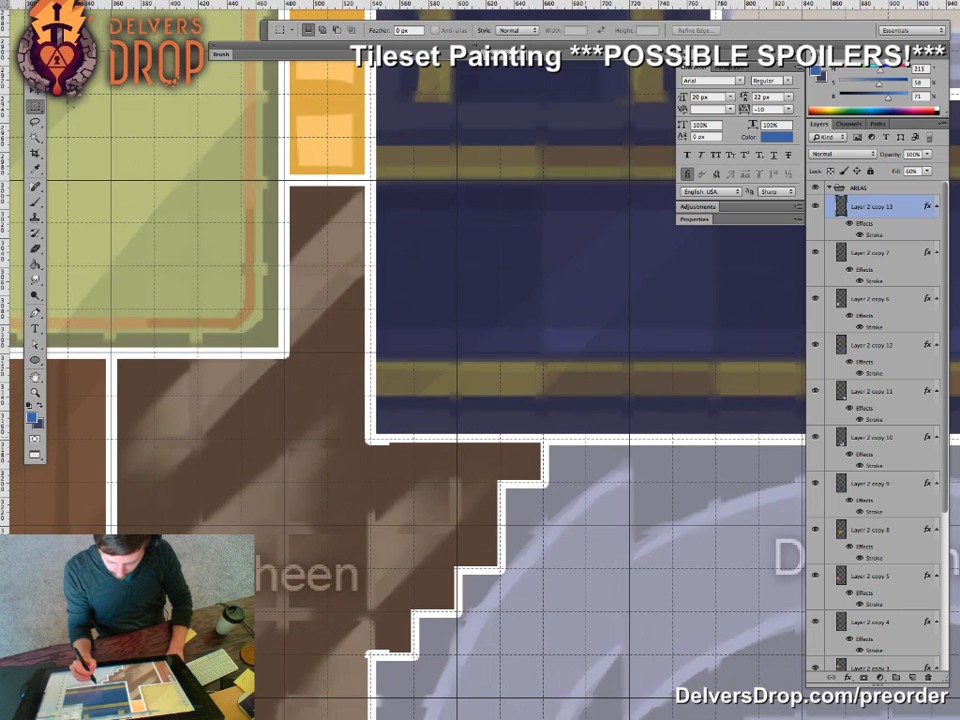
{"action": "key", "text": "super+d"}
{"action": "left_click_drag", "start_coordinate": [590, 440], "coordinate": [576, 376]}
{"action": "left_click_drag", "start_coordinate": [585, 360], "coordinate": [270, 627]}
{"action": "left_click_drag", "start_coordinate": [283, 354], "coordinate": [585, 647]}
{"action": "key", "text": "v"}
{"action": "key", "text": "Left"}
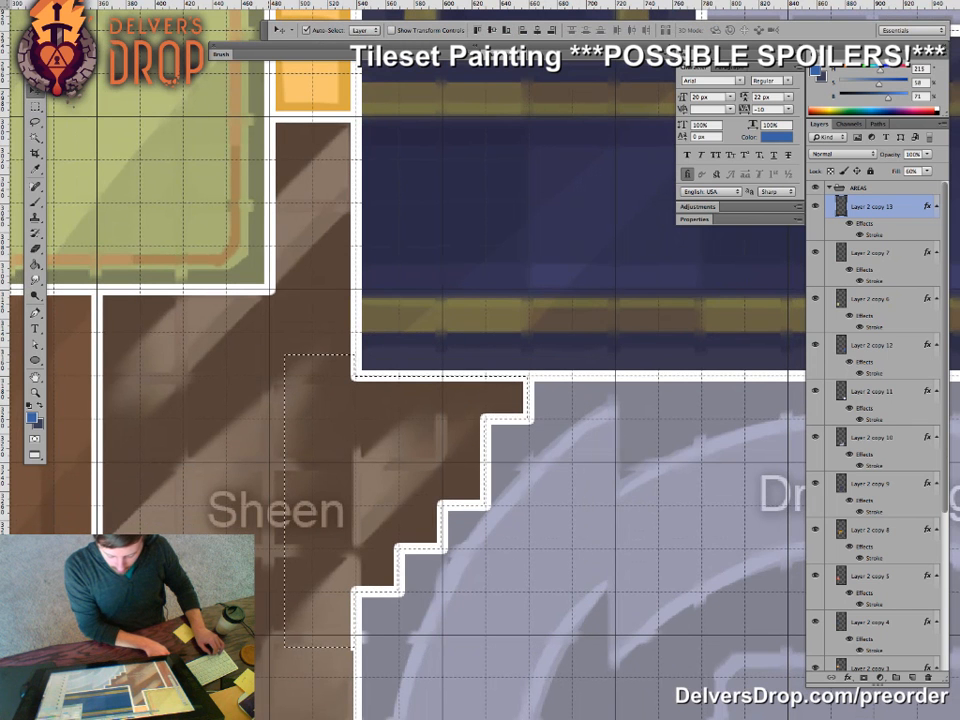
- Nudge the lower part of the Sheen overlay's right edge left against the Drop Ring overlay and clear the selection
{"action": "left_click_drag", "start_coordinate": [404, 614], "coordinate": [429, 375]}
{"action": "key", "text": "super+d"}
{"action": "key", "text": "m"}
{"action": "left_click_drag", "start_coordinate": [331, 322], "coordinate": [487, 565]}
{"action": "key", "text": "v"}
{"action": "key", "text": "Left"}
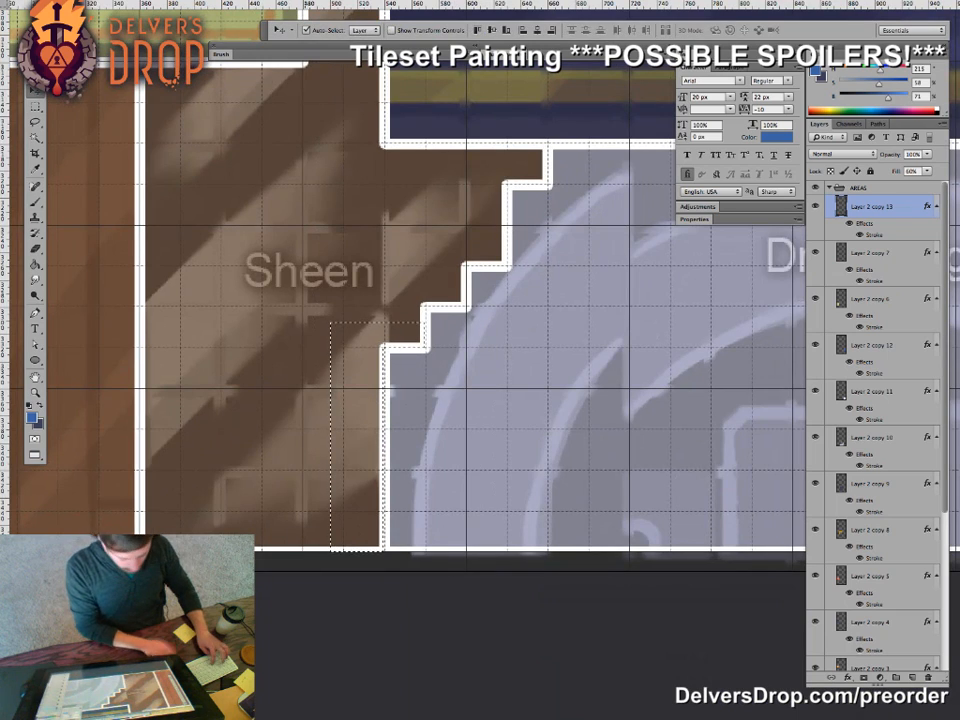
{"action": "key", "text": "super+d"}
- Fill the Sheen overlay with a bright cyan at saturation 58 and brightness 100
{"action": "key", "text": "z"}
{"action": "left_click_drag", "start_coordinate": [512, 377], "coordinate": [400, 380]}
{"action": "left_click_drag", "start_coordinate": [510, 300], "coordinate": [283, 459]}
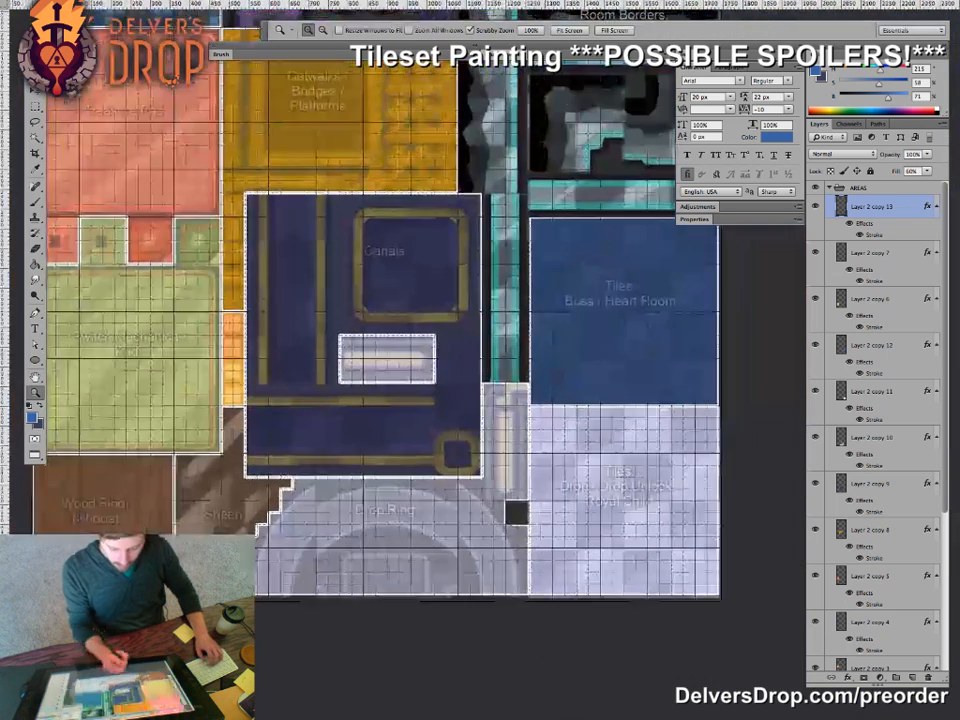
{"action": "key", "text": "v"}
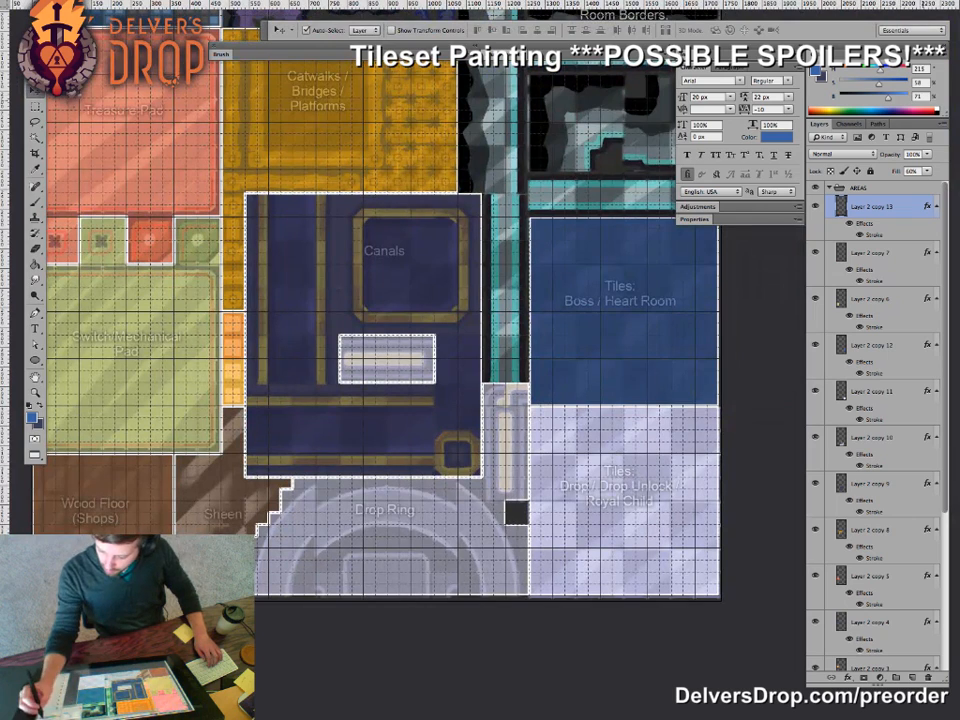
{"action": "key", "text": "g"}
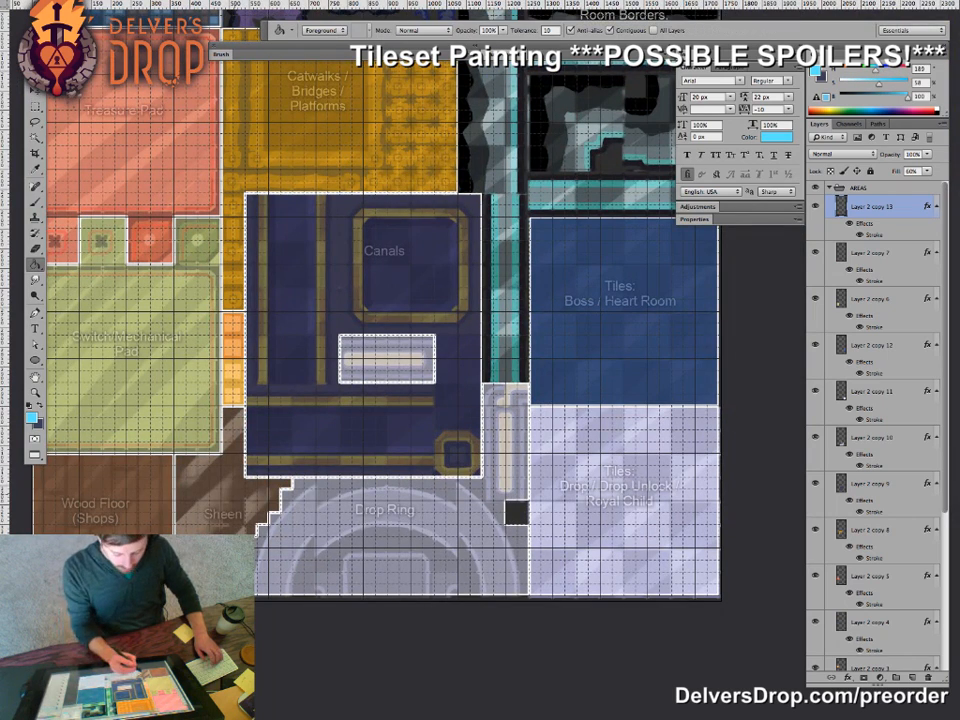
- Hide the AREAS group and the grid to review the whole tileset template, and show the AREAS group again
{"action": "key", "text": "z"}
{"action": "key", "text": "ctrl+minus"}
{"action": "key", "text": "ctrl+minus"}
{"action": "key", "text": "ctrl+minus"}
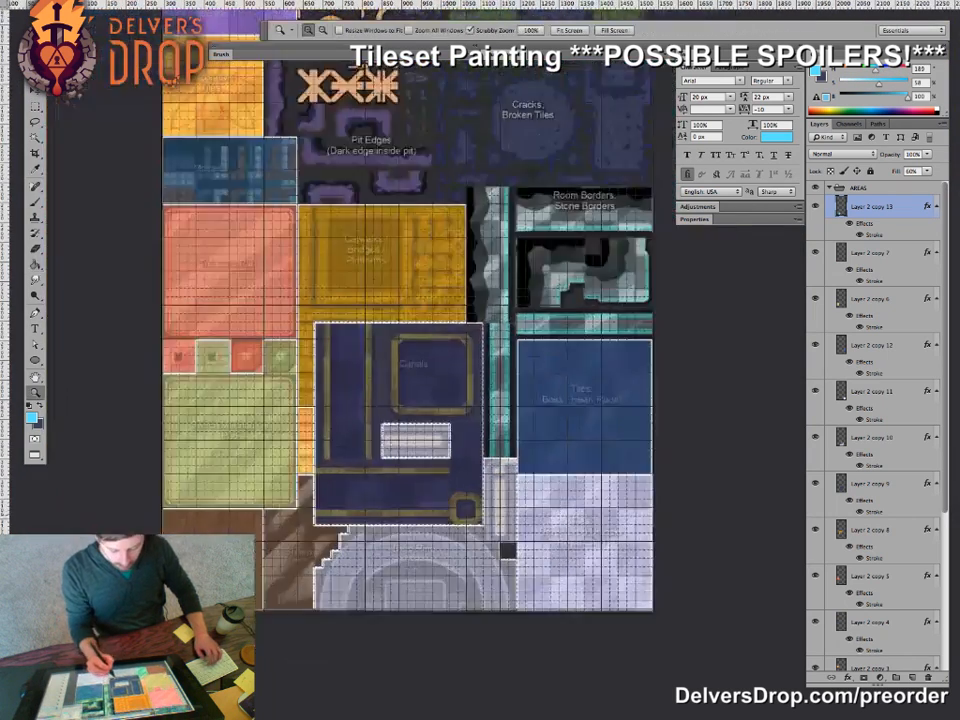
{"action": "key", "text": "v"}
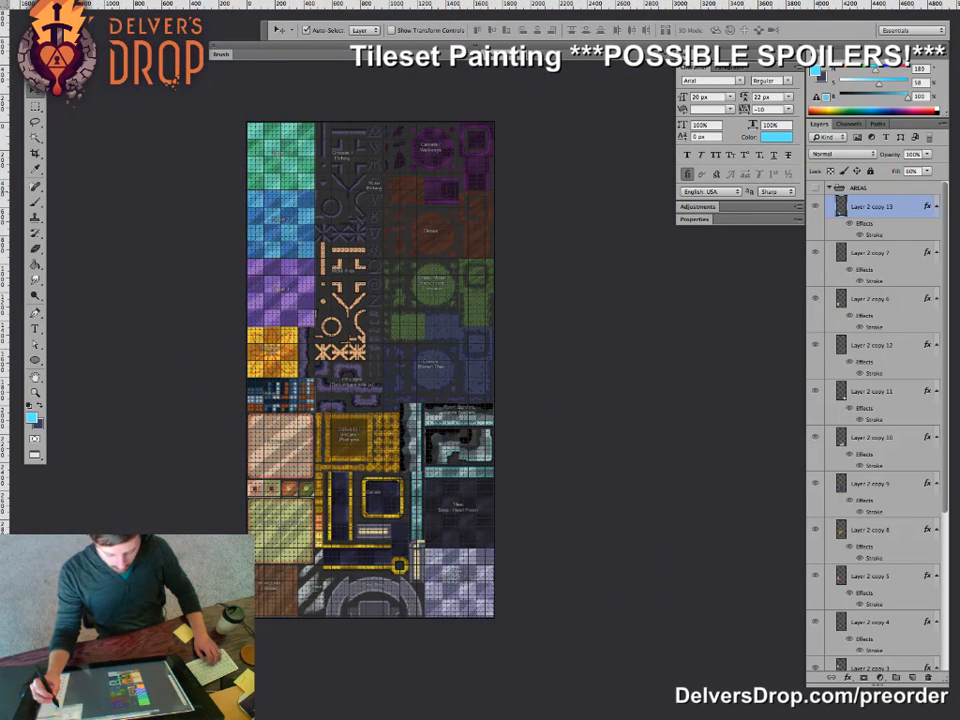
{"action": "key", "text": "ctrl+apostrophe"}
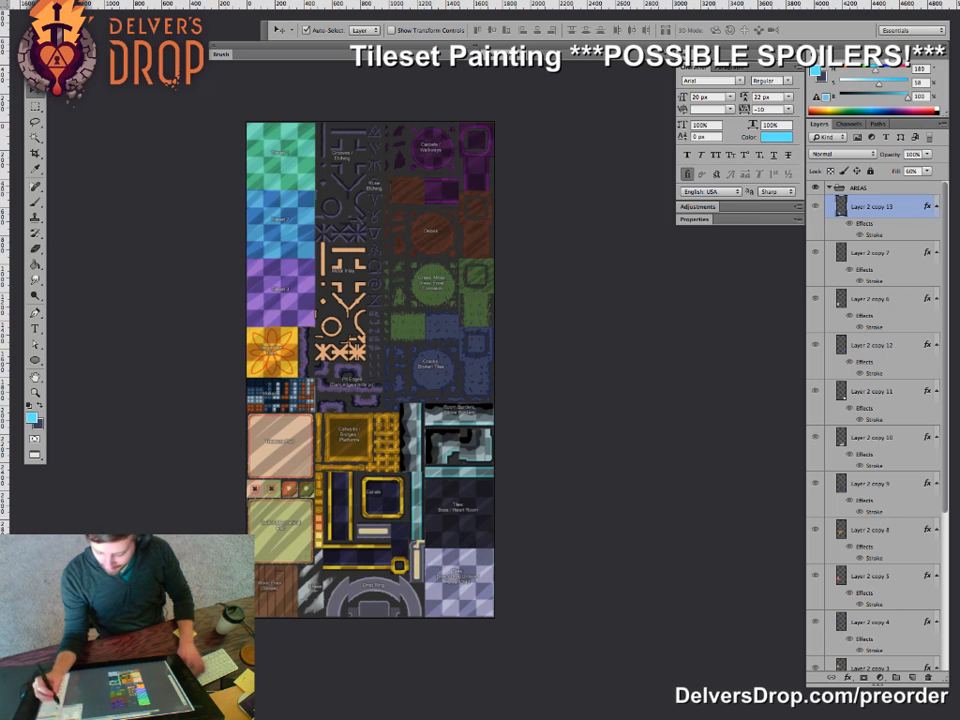
{"action": "left_click", "coordinate": [815, 188]}
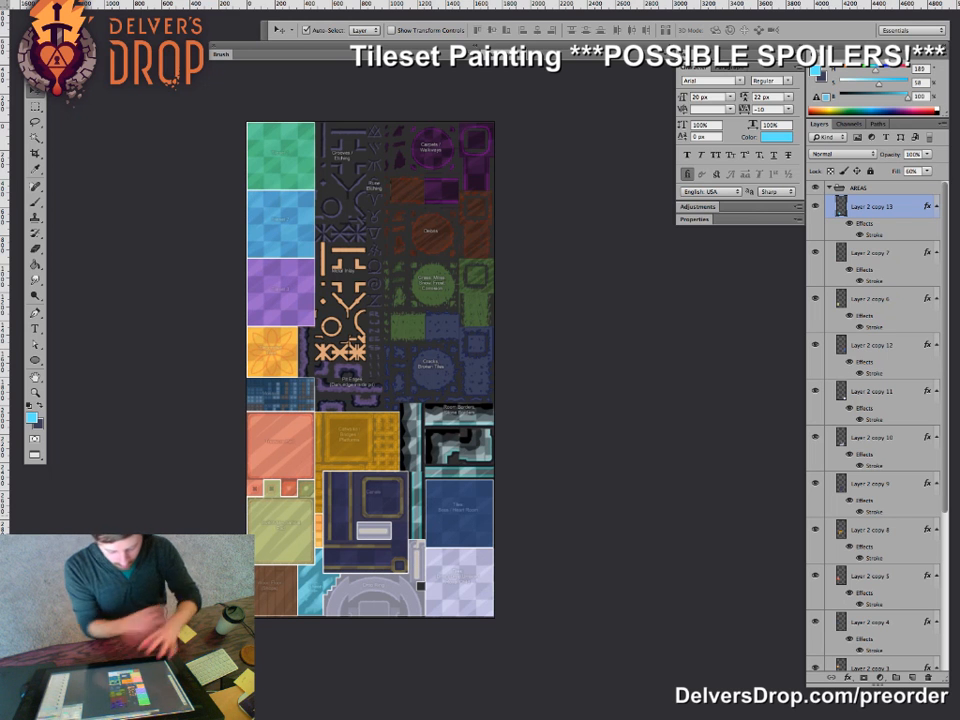
- Duplicate the Tileset 3 overlay, show the grid, and align the copy beside the Decorative Tiles over the Pit Edges area
{"action": "left_click_drag", "start_coordinate": [316, 358], "coordinate": [400, 358]}
{"action": "left_click_drag", "start_coordinate": [315, 315], "coordinate": [344, 315]}
{"action": "key", "text": "super+apostrophe"}
{"action": "left_click_drag", "start_coordinate": [304, 203], "coordinate": [462, 383]}
{"action": "key", "text": "z"}
{"action": "left_click_drag", "start_coordinate": [282, 282], "coordinate": [370, 290]}
{"action": "key", "text": "v"}
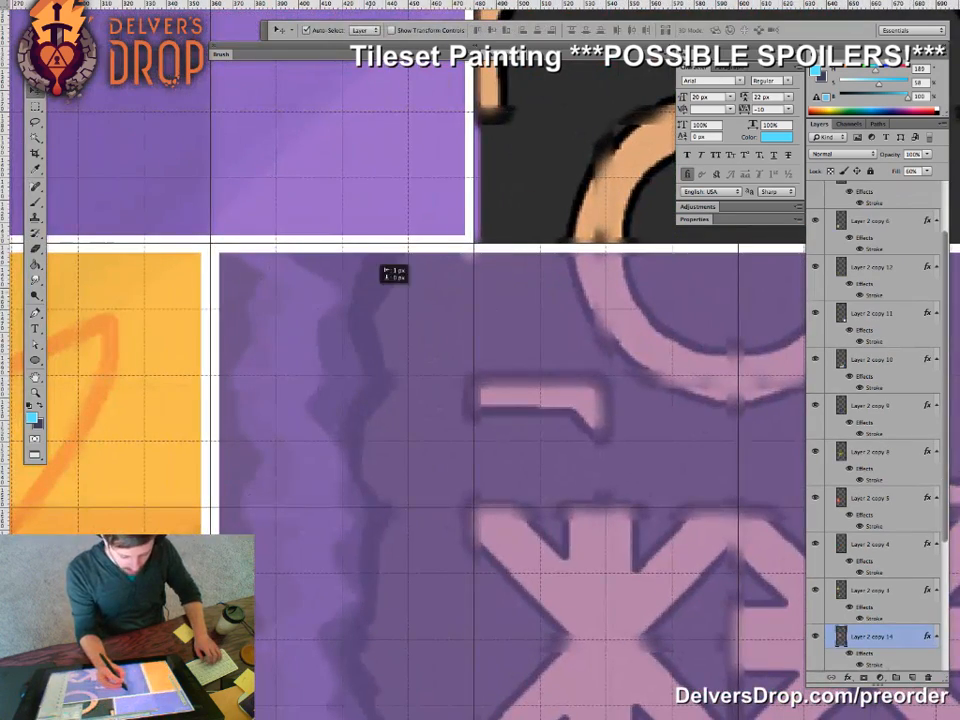
{"action": "key", "text": "z"}
{"action": "left_click_drag", "start_coordinate": [405, 408], "coordinate": [327, 355]}
- Cut away the parts of the Pit Edges overlay that cover the Mosaics and Metal Inlay areas
{"action": "key", "text": "m"}
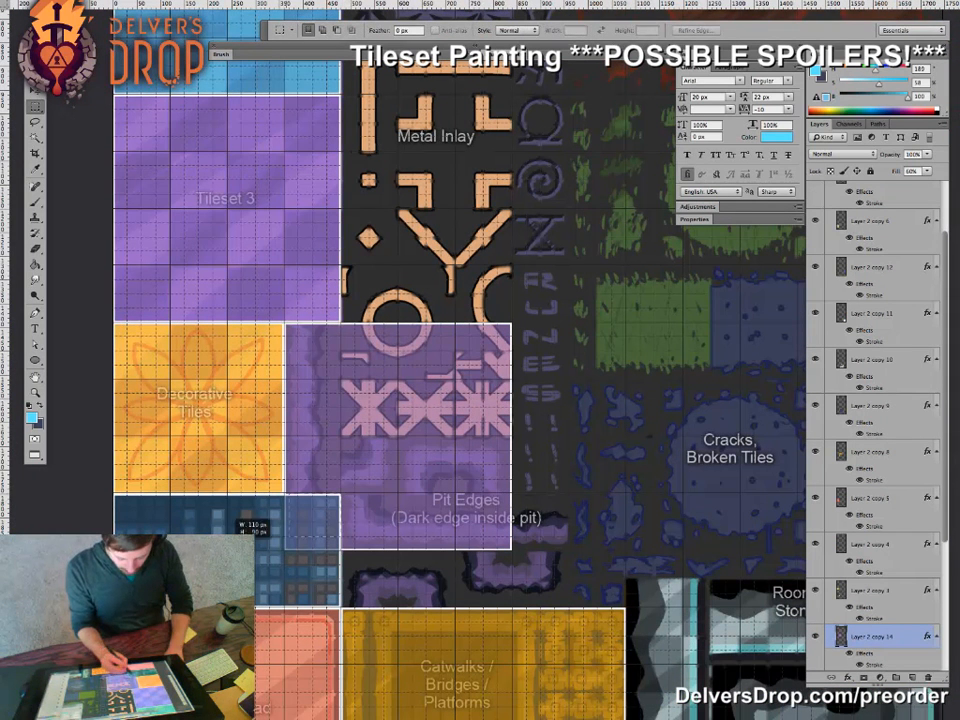
{"action": "key", "text": "Delete"}
{"action": "left_click_drag", "start_coordinate": [342, 310], "coordinate": [525, 384]}
{"action": "key", "text": "Delete"}
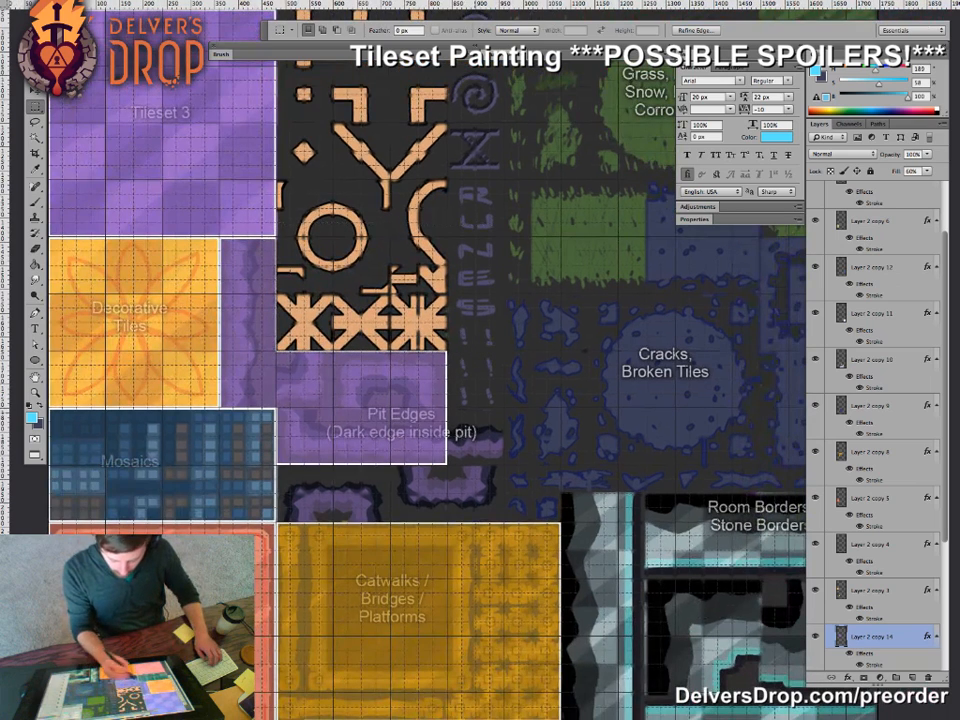
- Extend the Pit Edges overlay down to the Catwalks / Bridges / Platforms area by copying its lower strip
{"action": "left_click_drag", "start_coordinate": [367, 436], "coordinate": [471, 479]}
{"action": "key", "text": "v"}
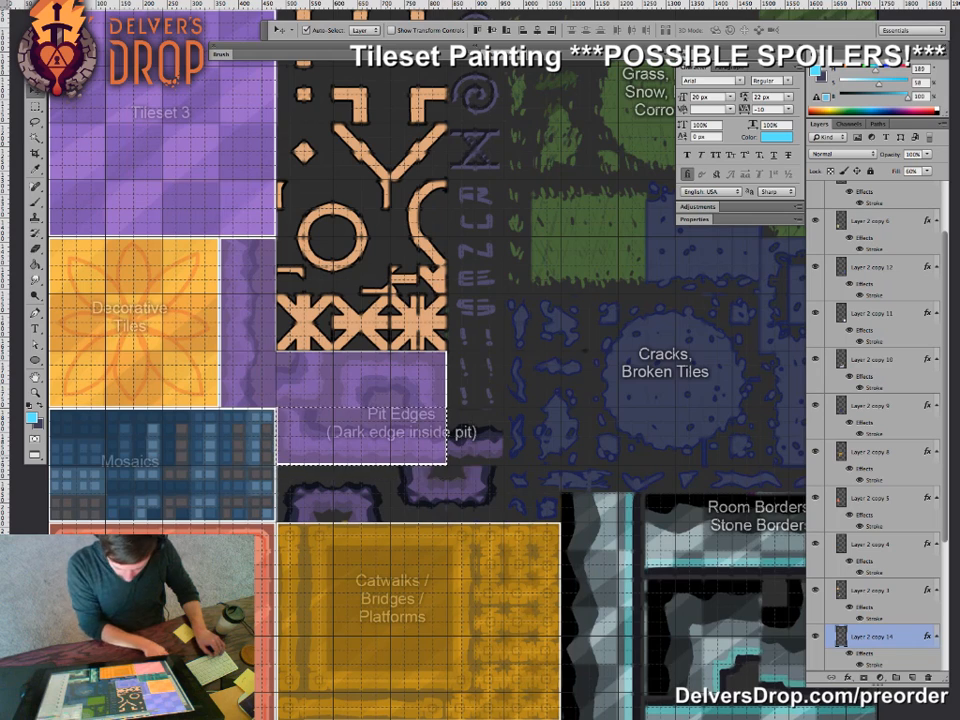
{"action": "left_click", "coordinate": [305, 480], "text": "super"}
{"action": "left_click", "coordinate": [305, 480], "text": "super"}
{"action": "left_click", "coordinate": [305, 480], "text": "super"}
{"action": "left_click_drag", "start_coordinate": [351, 299], "coordinate": [356, 530]}
{"action": "left_click_drag", "start_coordinate": [360, 514], "coordinate": [426, 546]}
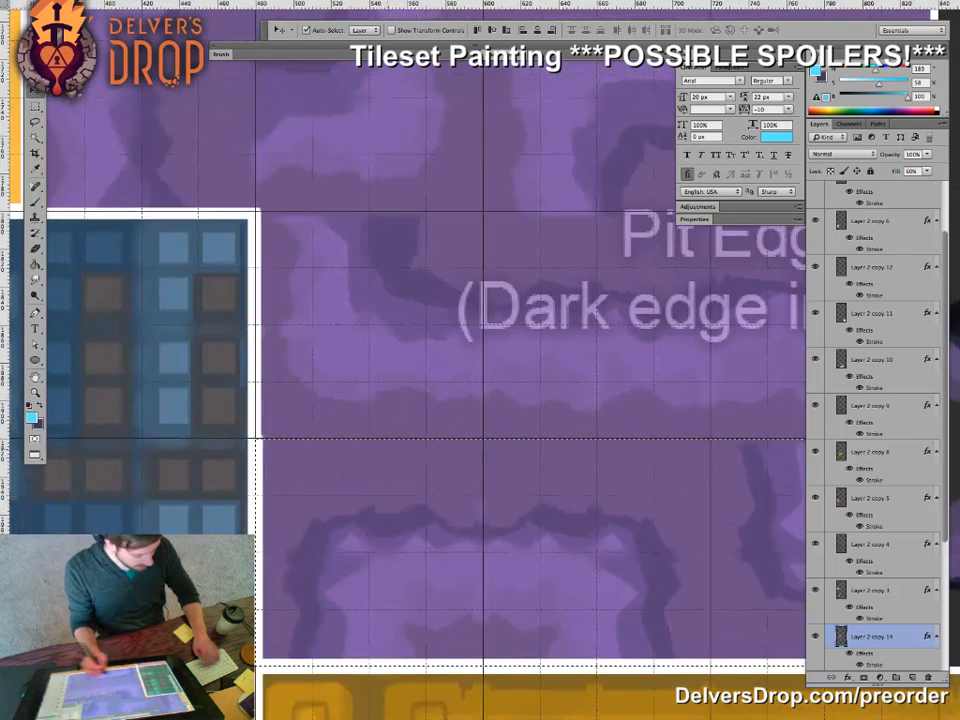
- Nudge the Pit Edges overlay's corner around the Mosaics block up to line up its edge, and clear the selection
{"action": "key", "text": "m"}
{"action": "left_click_drag", "start_coordinate": [197, 210], "coordinate": [202, 213]}
{"action": "mouse_move", "coordinate": [364, 520]}
{"action": "left_mouse_down"}
{"action": "mouse_move", "coordinate": [504, 611]}
{"action": "mouse_move", "coordinate": [155, 245]}
{"action": "left_mouse_up"}
{"action": "key", "text": "v"}
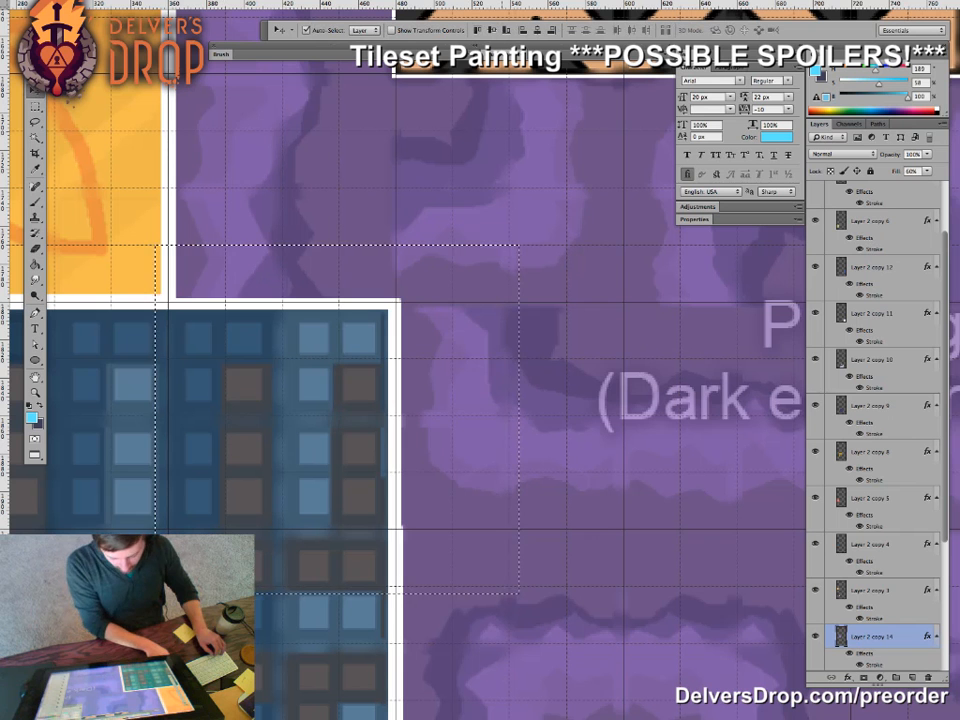
{"action": "key", "text": "Up"}
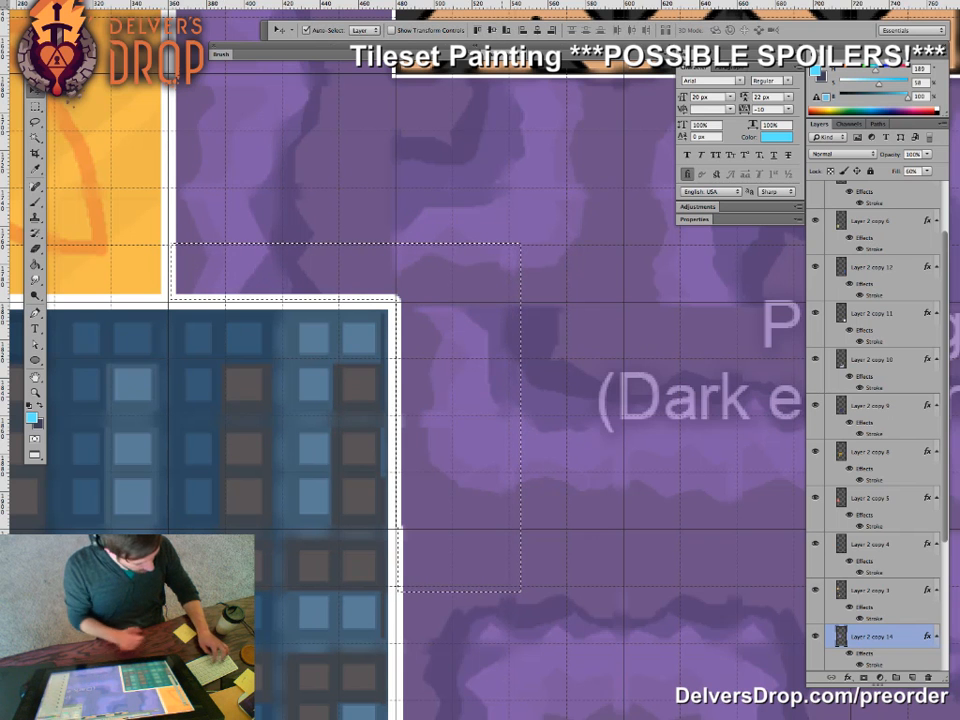
{"action": "key", "text": "super+d"}
- Reselect the Pit Edges overlay's corner beside the Mosaics block and nudge its edge onto the grid line
{"action": "key", "text": "m"}
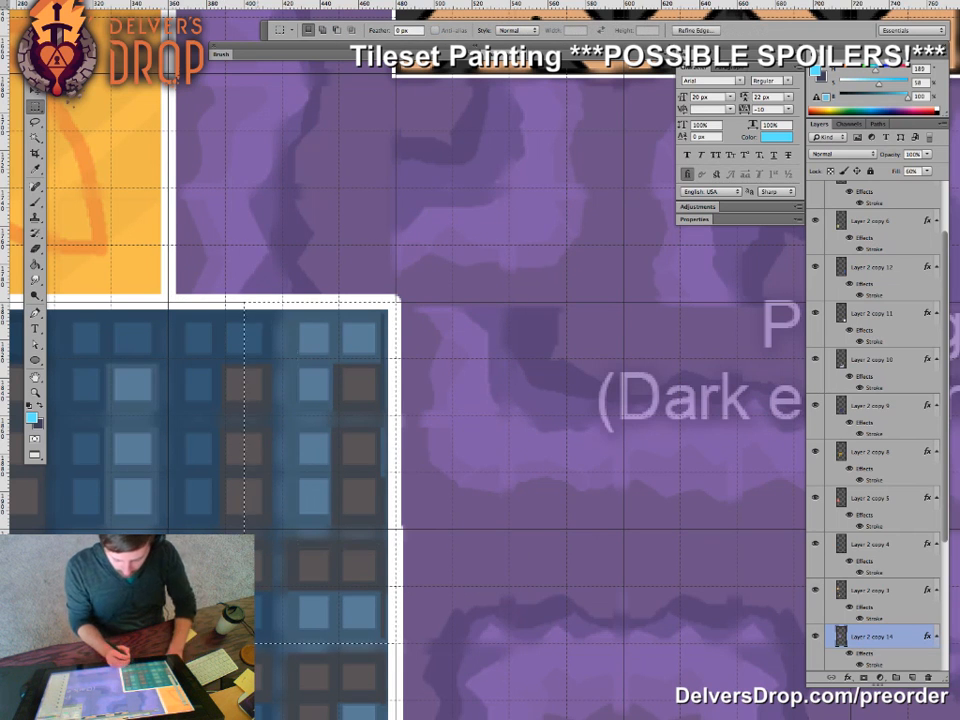
{"action": "left_click_drag", "start_coordinate": [518, 610], "coordinate": [518, 612]}
{"action": "key", "text": "v"}
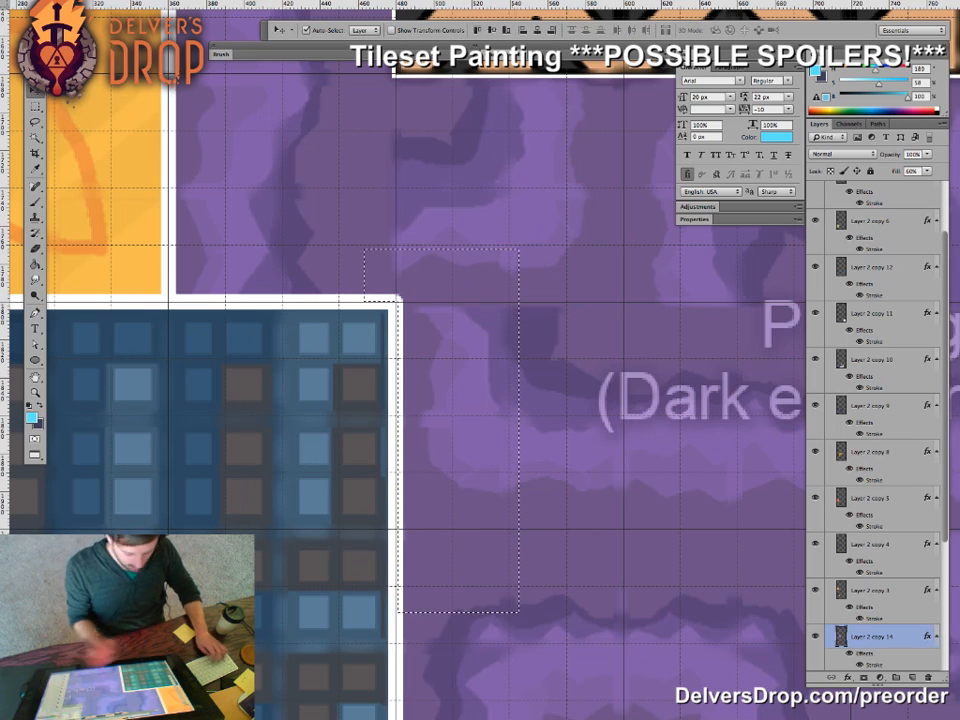
- Even out the Pit Edges overlay's outer edge and copy its lower section sideways to extend it to the Cracks area
{"action": "key", "text": "z"}
{"action": "left_click_drag", "start_coordinate": [590, 505], "coordinate": [440, 505]}
{"action": "left_click_drag", "start_coordinate": [669, 510], "coordinate": [540, 517]}
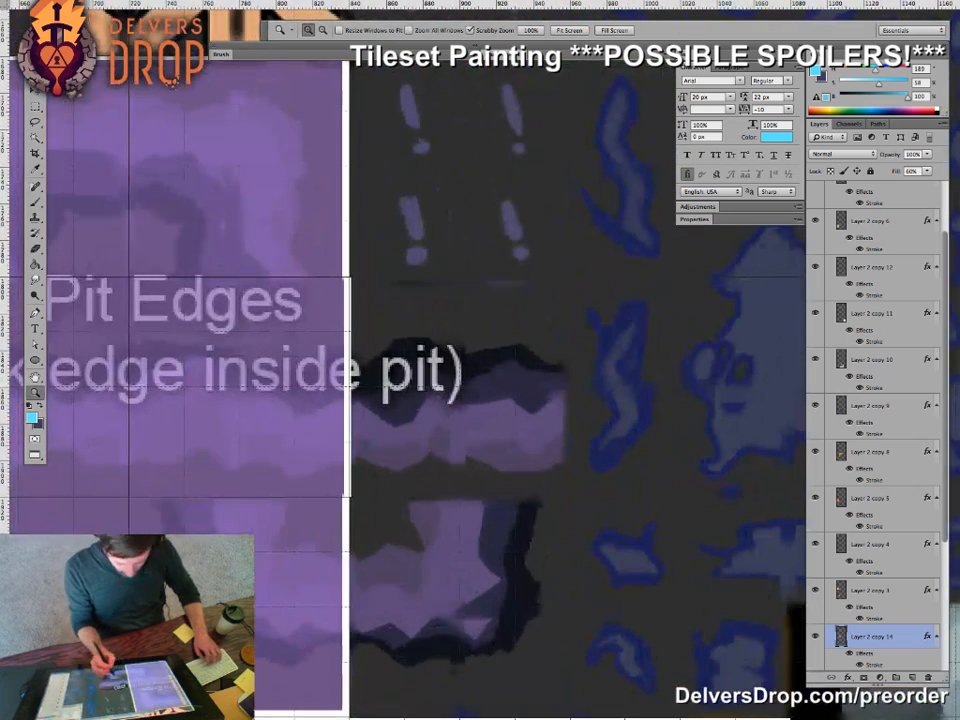
{"action": "key", "text": "m"}
{"action": "left_click_drag", "start_coordinate": [472, 222], "coordinate": [350, 560]}
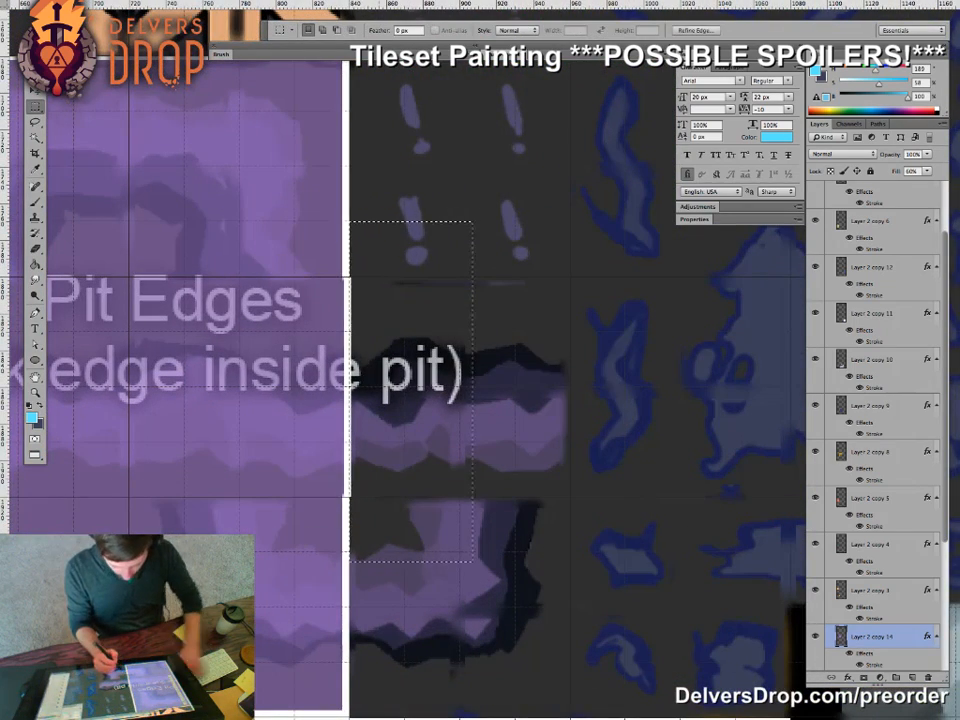
{"action": "left_click_drag", "start_coordinate": [400, 520], "coordinate": [506, 484]}
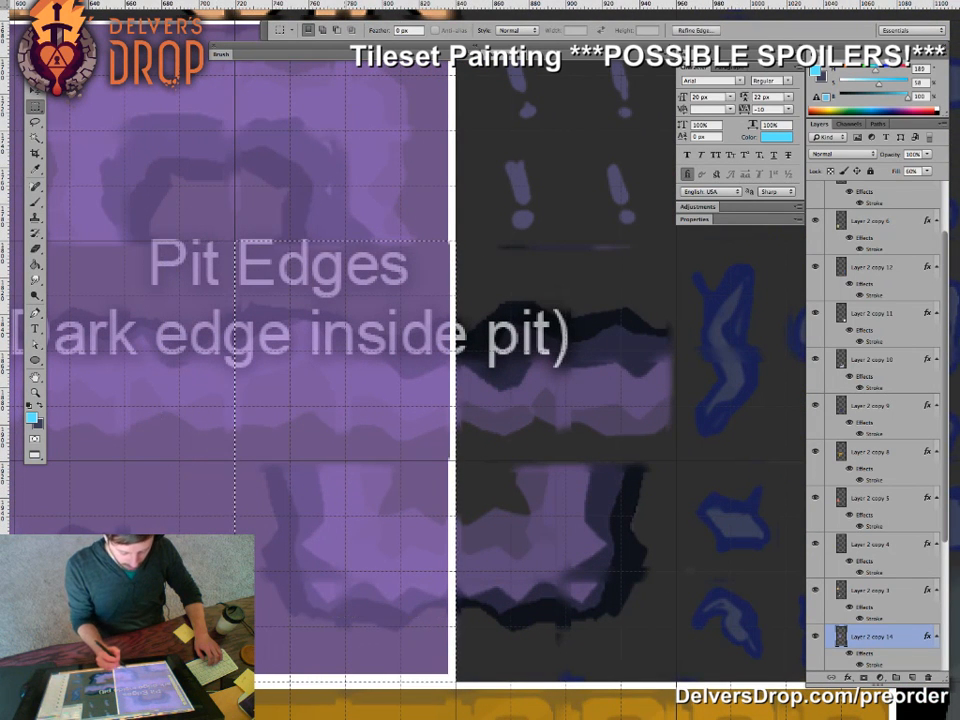
{"action": "key", "text": "v"}
{"action": "left_click_drag", "start_coordinate": [331, 462], "coordinate": [552, 460]}
- Duplicate the Pit Edges overlay onto the Cracks, Broken Tiles area and trim the copy to a rectangle
{"action": "key", "text": "z"}
{"action": "left_click_drag", "start_coordinate": [585, 510], "coordinate": [490, 510]}
{"action": "left_click_drag", "start_coordinate": [615, 540], "coordinate": [385, 564]}
{"action": "left_click_drag", "start_coordinate": [620, 560], "coordinate": [476, 548]}
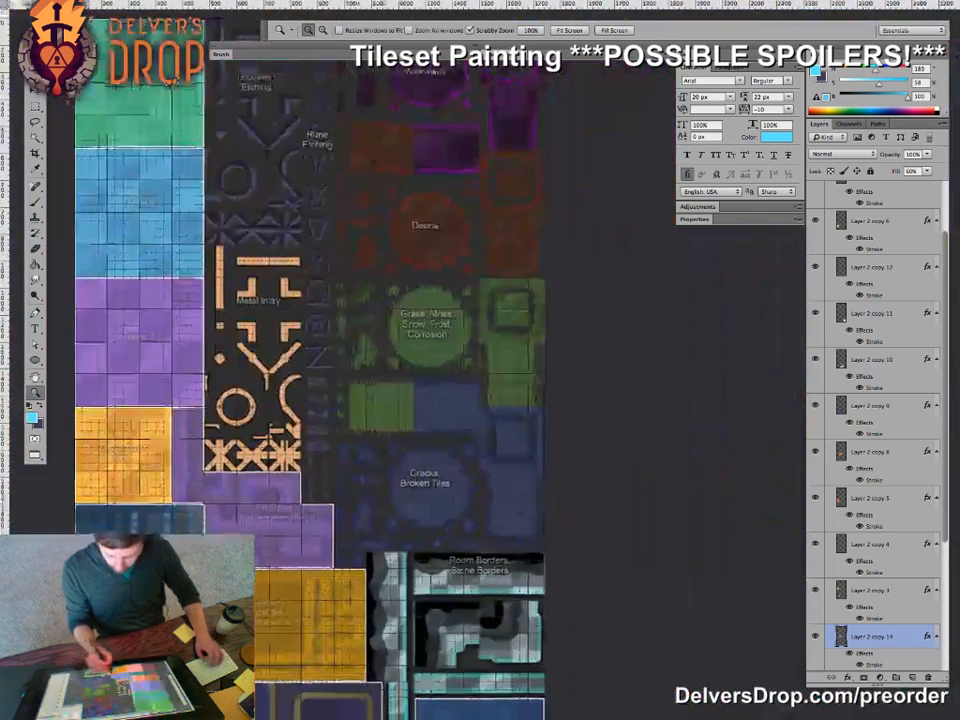
{"action": "key", "text": "v"}
{"action": "left_click_drag", "start_coordinate": [302, 510], "coordinate": [385, 430]}
{"action": "key", "text": "m"}
{"action": "left_click_drag", "start_coordinate": [212, 293], "coordinate": [334, 512]}
{"action": "key", "text": "Delete"}
{"action": "mouse_move", "coordinate": [292, 277]}
{"action": "left_mouse_down"}
{"action": "mouse_move", "coordinate": [447, 405]}
{"action": "mouse_move", "coordinate": [447, 437]}
{"action": "left_mouse_up"}
{"action": "key", "text": "Delete"}
- Extend the Cracks overlay down to the edge of the Room Borders area by copying a section of it
{"action": "left_click_drag", "start_coordinate": [412, 512], "coordinate": [472, 512]}
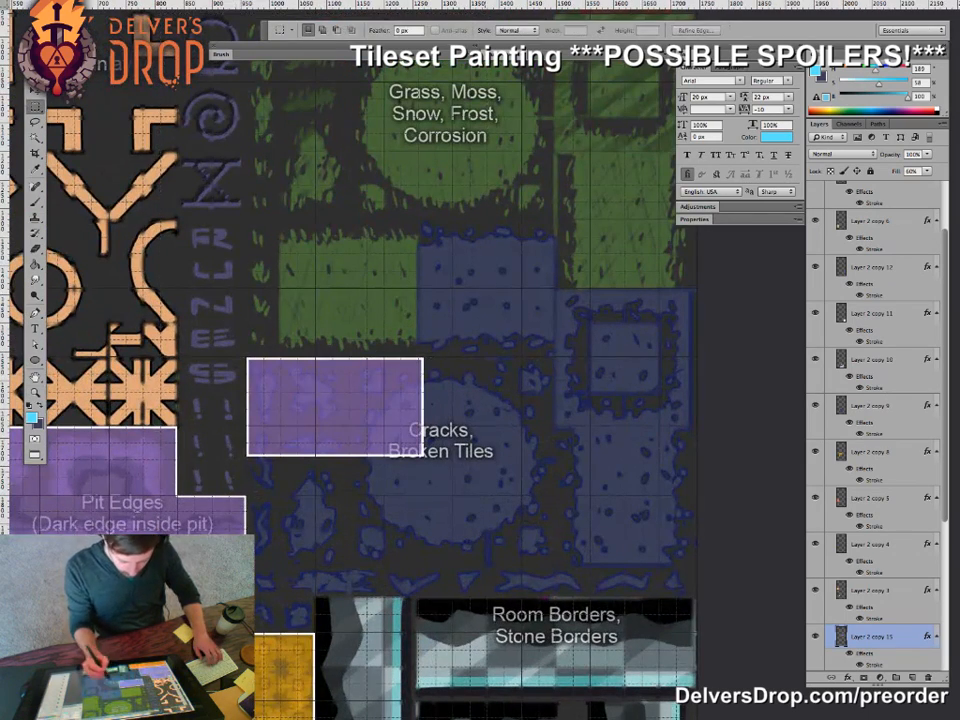
{"action": "key", "text": "v"}
{"action": "left_click_drag", "start_coordinate": [381, 384], "coordinate": [386, 512]}
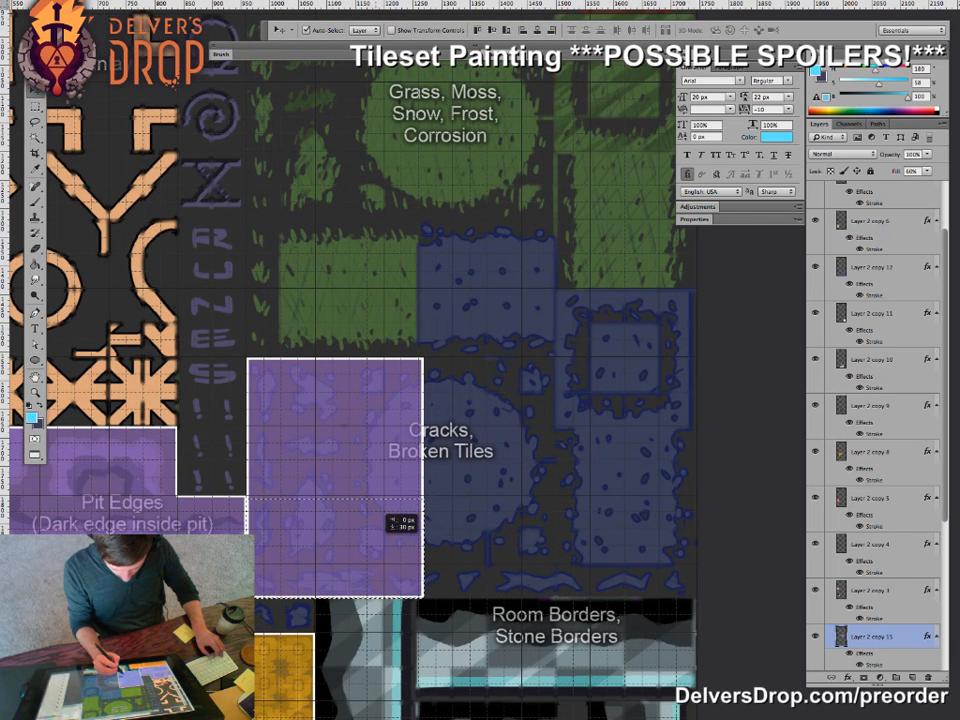
- Extend the Cracks overlay's lower corner down to the Catwalks area to cover the small crack pieces there
{"action": "left_click_drag", "start_coordinate": [304, 606], "coordinate": [353, 587]}
{"action": "left_click_drag", "start_coordinate": [190, 355], "coordinate": [338, 450]}
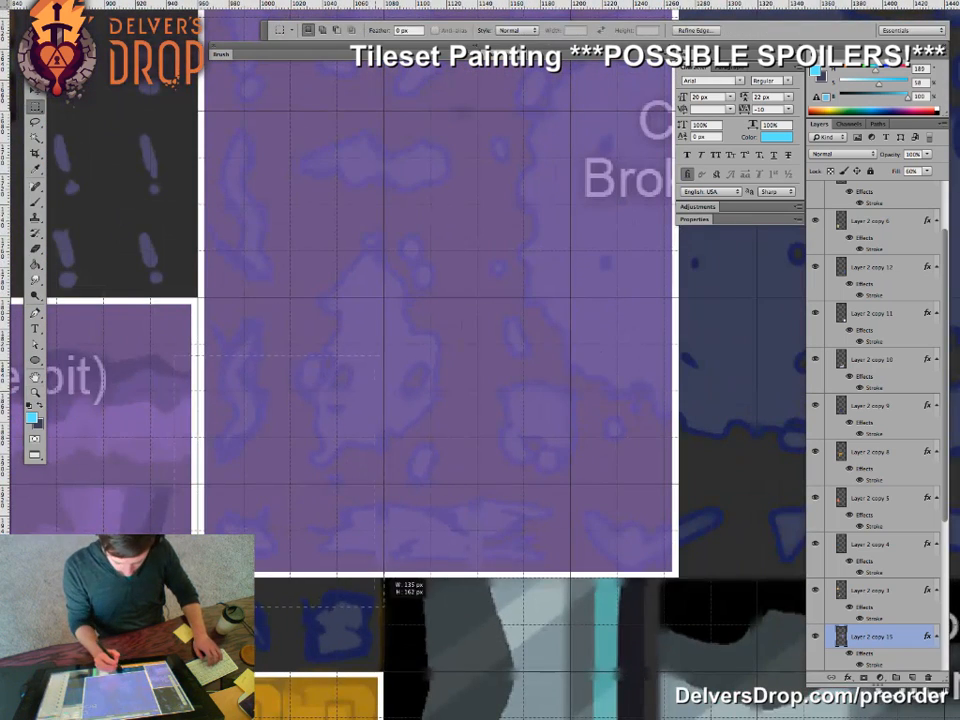
{"action": "left_click_drag", "start_coordinate": [368, 526], "coordinate": [380, 606]}
{"action": "left_click_drag", "start_coordinate": [233, 684], "coordinate": [316, 684]}
{"action": "left_click_drag", "start_coordinate": [291, 606], "coordinate": [291, 599]}
{"action": "left_click_drag", "start_coordinate": [447, 519], "coordinate": [295, 519]}
{"action": "left_click_drag", "start_coordinate": [450, 480], "coordinate": [295, 522]}
- Trim the Cracks overlay's outer side to the grid line and copy sections of it across to the tileset's outer edge
{"action": "left_click_drag", "start_coordinate": [398, 528], "coordinate": [430, 528]}
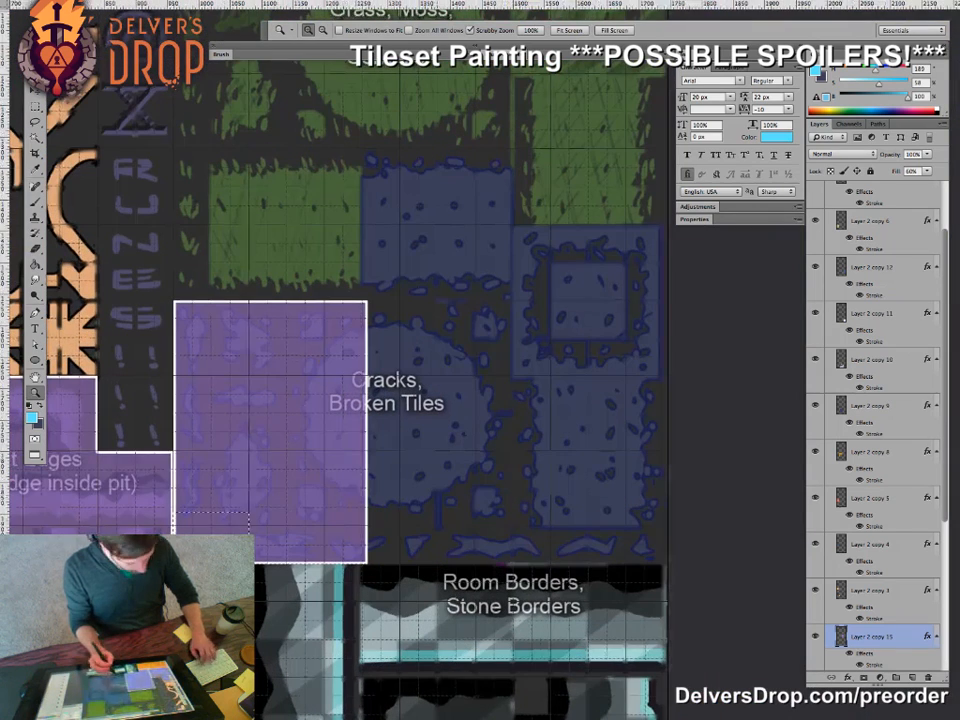
{"action": "left_click_drag", "start_coordinate": [412, 263], "coordinate": [362, 615]}
{"action": "key", "text": "Delete"}
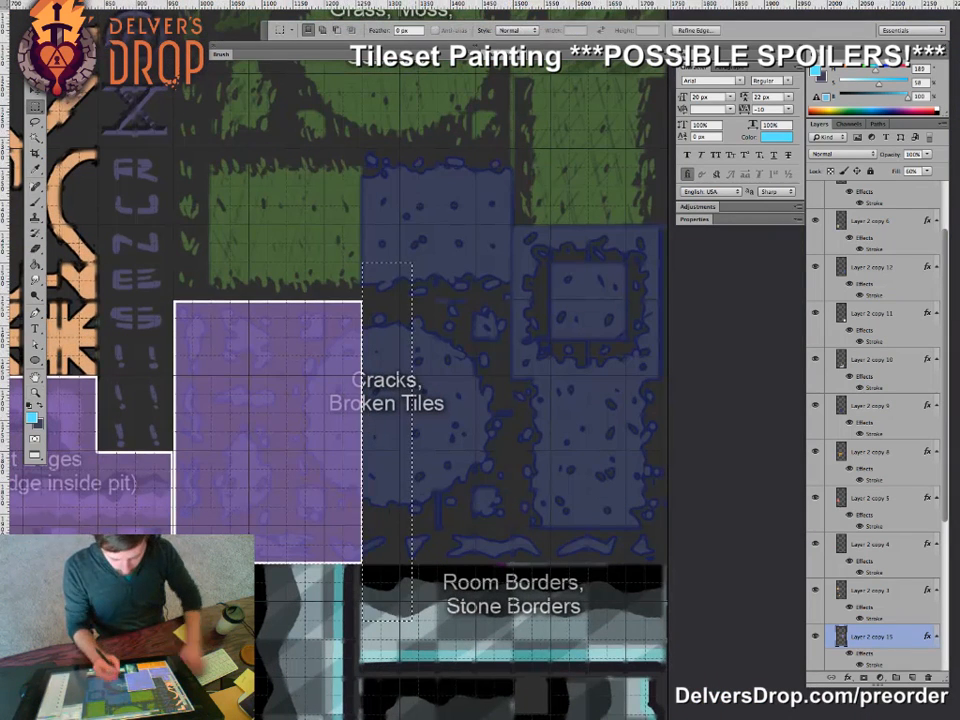
{"action": "left_click_drag", "start_coordinate": [432, 212], "coordinate": [318, 462]}
{"action": "left_click_drag", "start_coordinate": [307, 507], "coordinate": [477, 586]}
{"action": "key", "text": "m"}
{"action": "key", "text": "super+d"}
{"action": "left_click_drag", "start_coordinate": [211, 376], "coordinate": [496, 451]}
{"action": "key", "text": "v"}
{"action": "left_click_drag", "start_coordinate": [470, 395], "coordinate": [555, 426]}
- Extend the Cracks overlay upward over the cracked tile block beside the grass tiles
{"action": "key", "text": "m"}
{"action": "key", "text": "super+d"}
{"action": "left_click_drag", "start_coordinate": [311, 363], "coordinate": [487, 466]}
{"action": "key", "text": "v"}
{"action": "left_click_drag", "start_coordinate": [425, 423], "coordinate": [425, 349]}
- Shift the Cracks overlay aside and fill it with dark blue sampled from the broken tiles
{"action": "left_click_drag", "start_coordinate": [503, 519], "coordinate": [421, 441]}
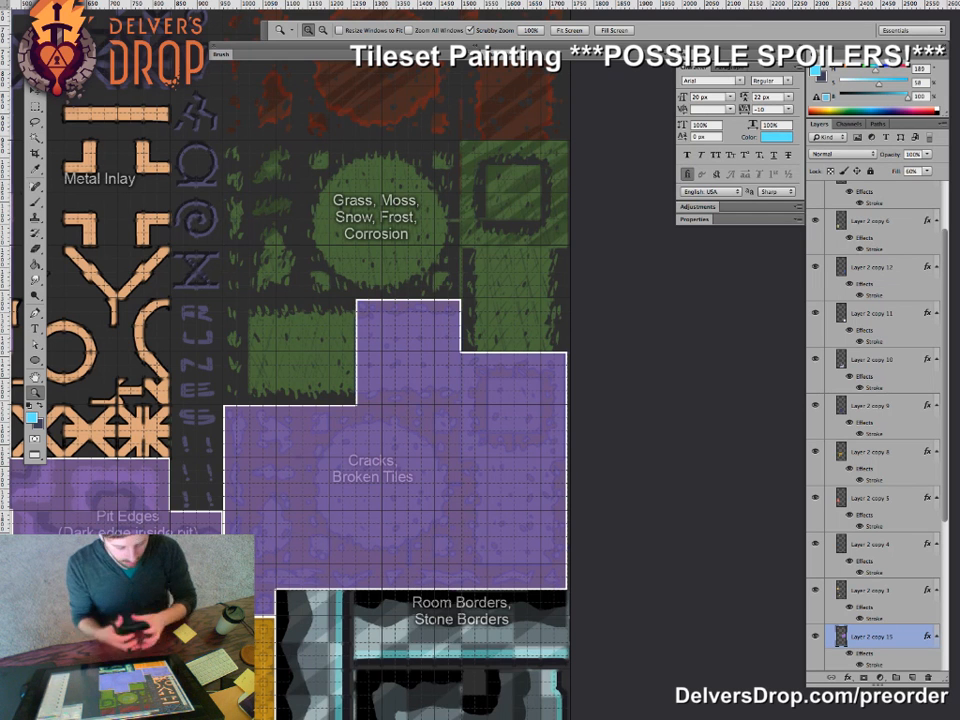
{"action": "left_click_drag", "start_coordinate": [415, 426], "coordinate": [403, 427]}
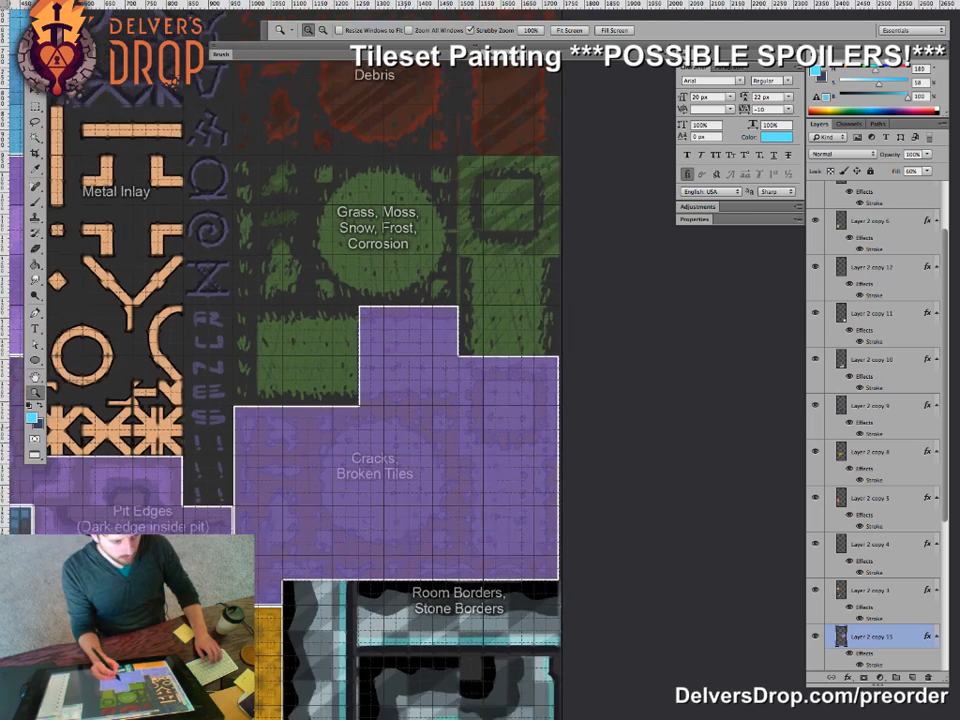
{"action": "left_click_drag", "start_coordinate": [450, 398], "coordinate": [580, 434]}
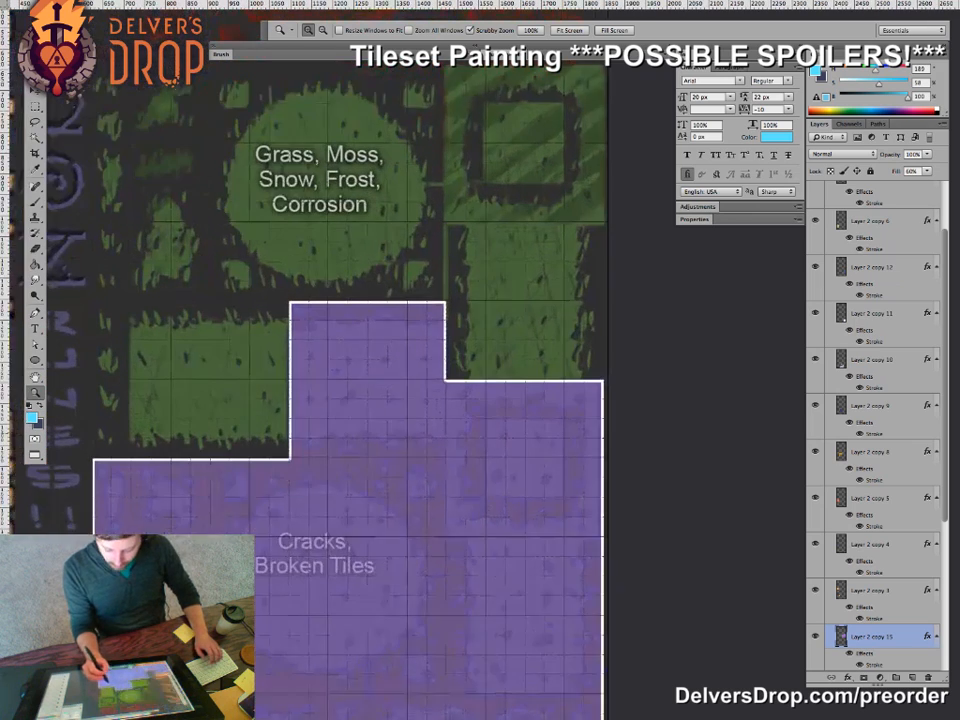
{"action": "left_click_drag", "start_coordinate": [500, 460], "coordinate": [515, 418]}
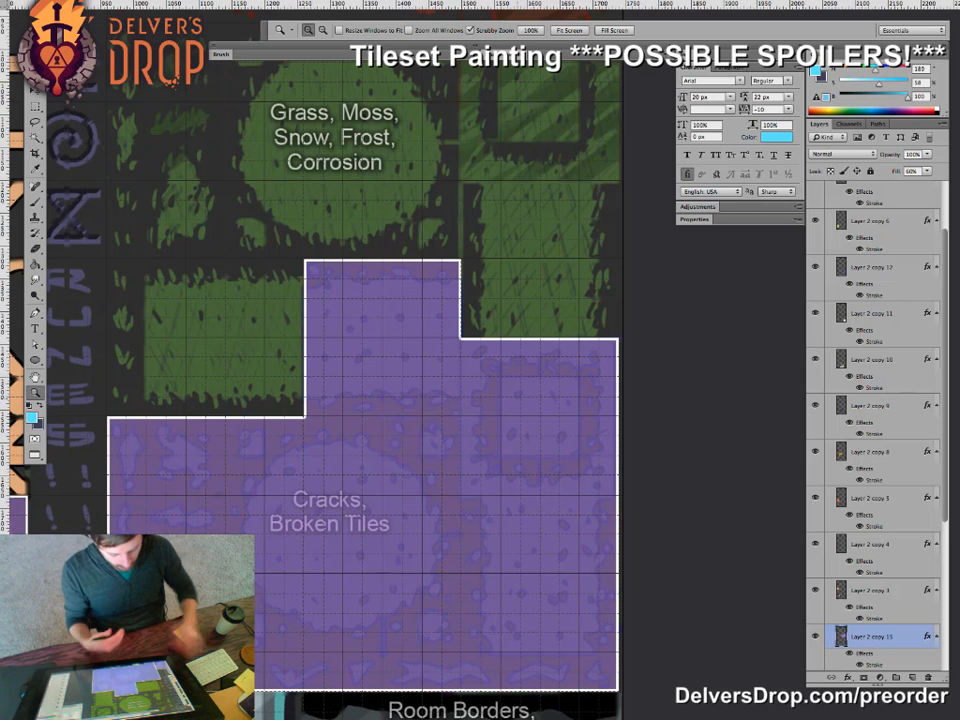
{"action": "left_click_drag", "start_coordinate": [457, 443], "coordinate": [376, 443]}
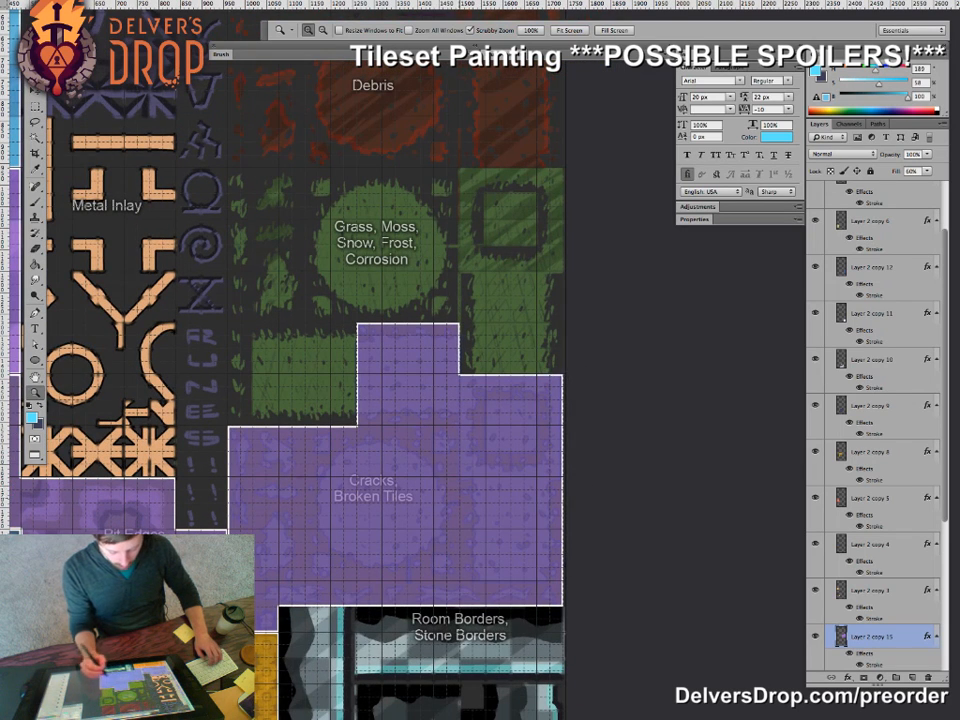
{"action": "key", "text": "v"}
{"action": "left_click_drag", "start_coordinate": [456, 445], "coordinate": [482, 493]}
{"action": "key", "text": "g"}
{"action": "left_click", "coordinate": [375, 369], "text": "alt"}
{"action": "left_click", "coordinate": [425, 420]}
{"action": "key", "text": "v"}
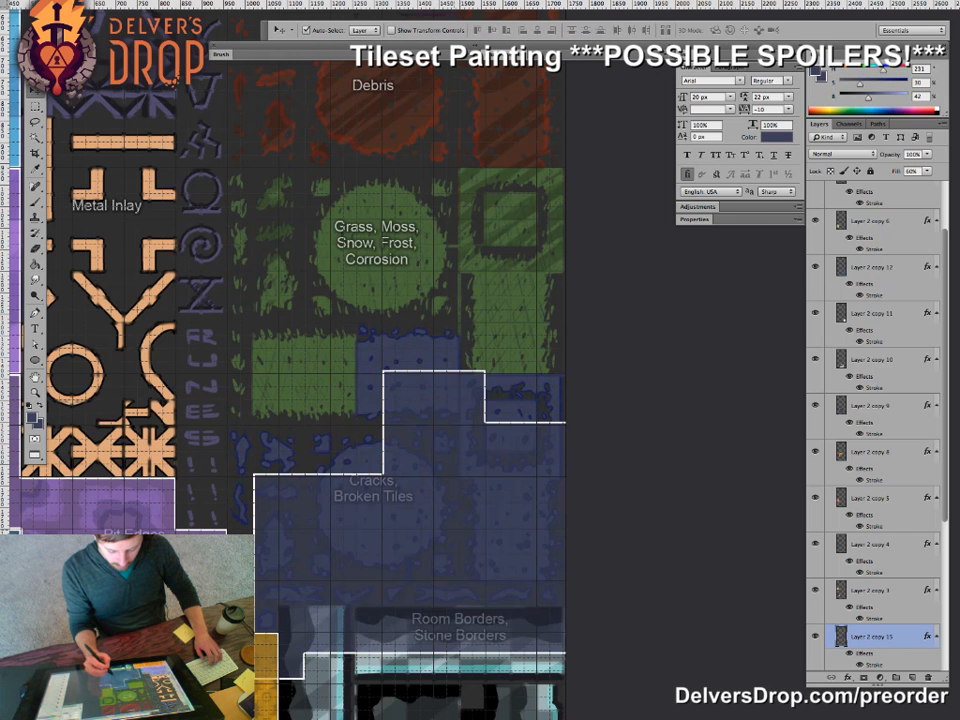
- Move the Cracks overlay back over the broken tiles and align its edge with the Pit Edges overlay
{"action": "left_click_drag", "start_coordinate": [466, 513], "coordinate": [441, 467]}
{"action": "key", "text": "super+space"}
{"action": "left_click_drag", "start_coordinate": [231, 557], "coordinate": [360, 557]}
{"action": "left_click_drag", "start_coordinate": [264, 533], "coordinate": [259, 533]}
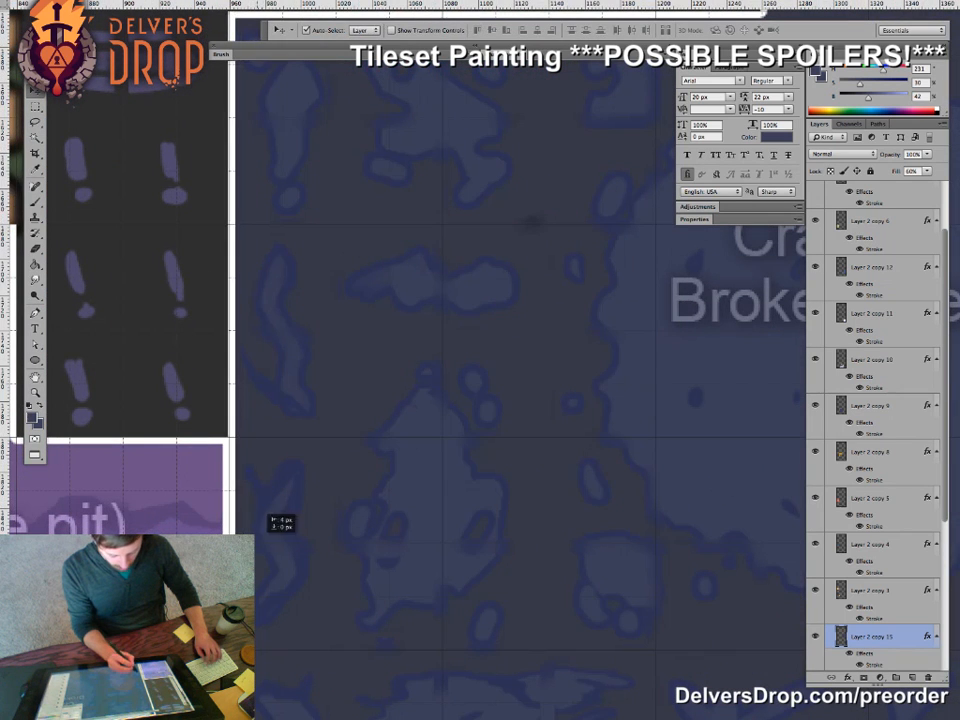
- Fill the leftover purple strip along the Cracks overlay's outer edge with the same dark blue
{"action": "key", "text": "super+space"}
{"action": "left_click_drag", "start_coordinate": [424, 511], "coordinate": [344, 511]}
{"action": "left_click_drag", "start_coordinate": [600, 520], "coordinate": [346, 533]}
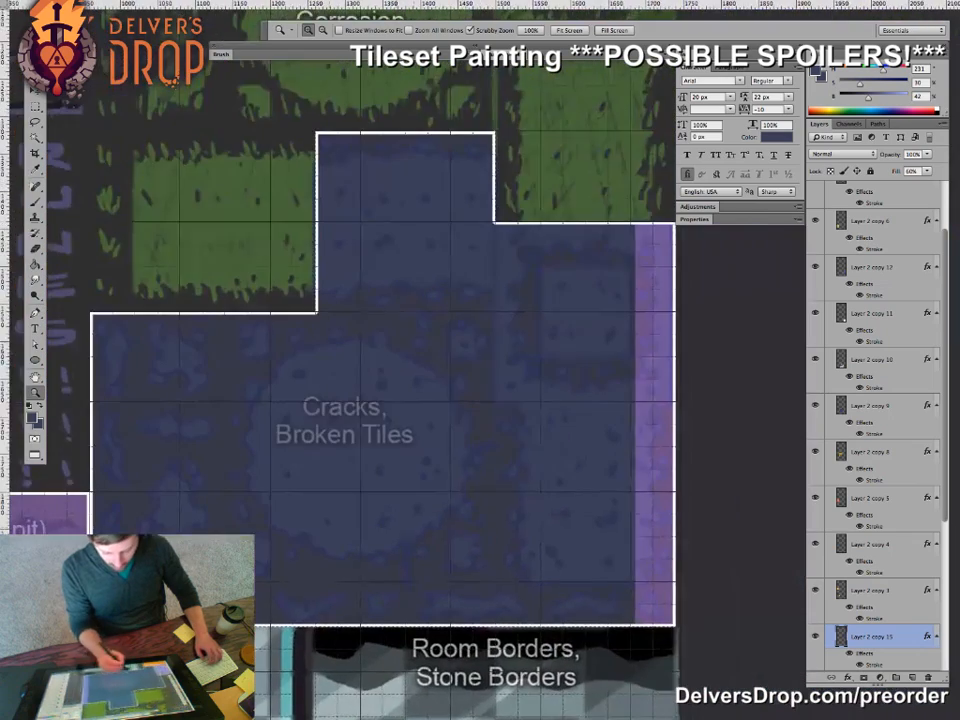
{"action": "left_click_drag", "start_coordinate": [489, 504], "coordinate": [467, 504]}
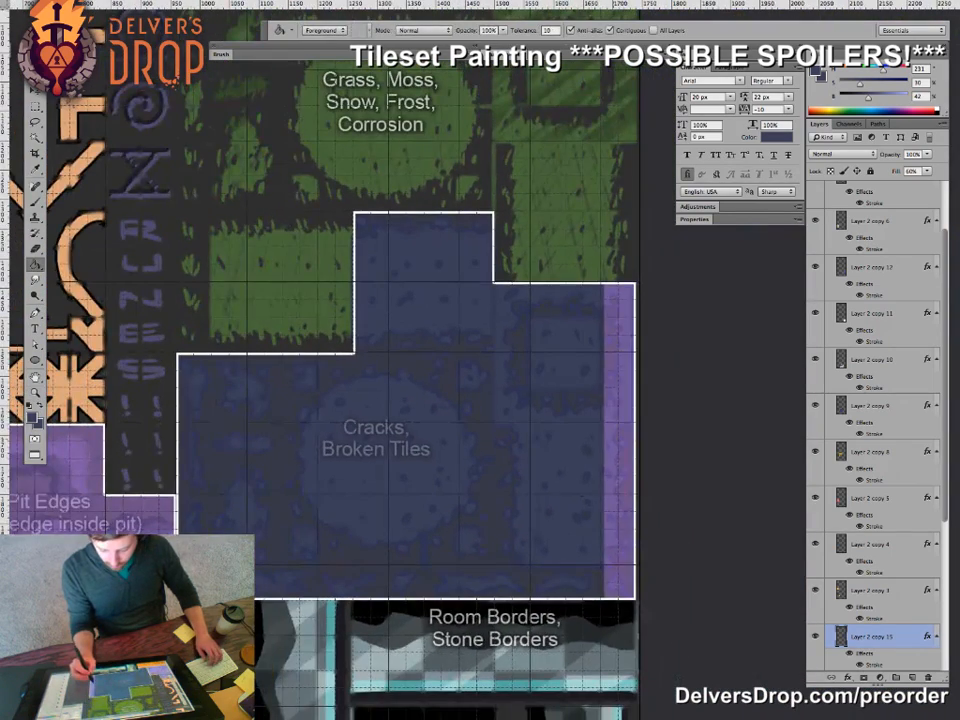
{"action": "left_click", "coordinate": [619, 440]}
- Duplicate the Cracks overlay up onto the Grass, Moss, Snow, Frost, Corrosion area and fill it with green sampled from the grass
{"action": "left_click_drag", "start_coordinate": [560, 440], "coordinate": [520, 388]}
{"action": "key", "text": "super+space"}
{"action": "key", "text": "space"}
{"action": "key", "text": "v"}
{"action": "key", "text": "space"}
{"action": "left_click_drag", "start_coordinate": [440, 360], "coordinate": [386, 385]}
{"action": "key", "text": "g"}
{"action": "left_click", "coordinate": [340, 338], "text": "alt"}
{"action": "left_click", "coordinate": [339, 340], "text": "alt"}
{"action": "left_click", "coordinate": [382, 378]}
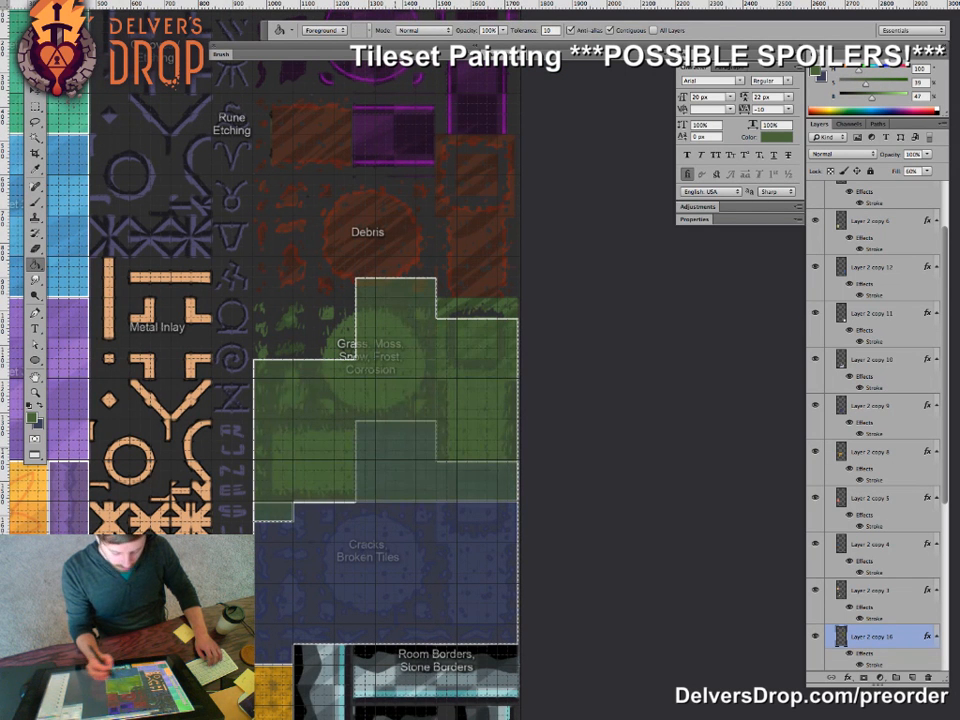
- Delete the parts of the Grass overlay that overlap the Cracks overlay
{"action": "key", "text": "m"}
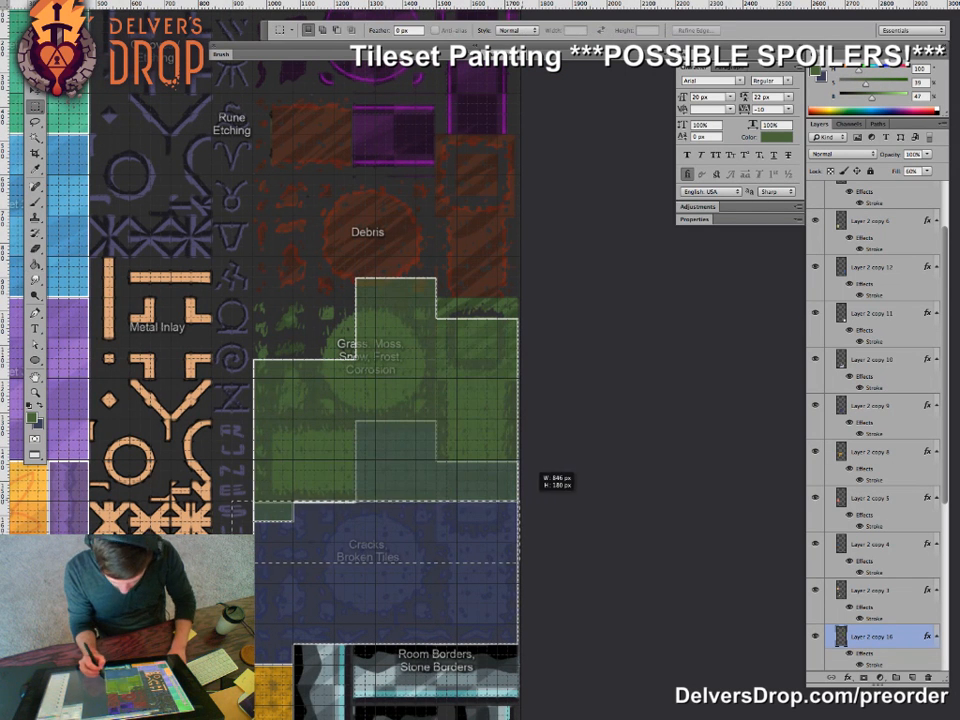
{"action": "left_click_drag", "start_coordinate": [232, 501], "coordinate": [519, 562]}
{"action": "key", "text": "Delete"}
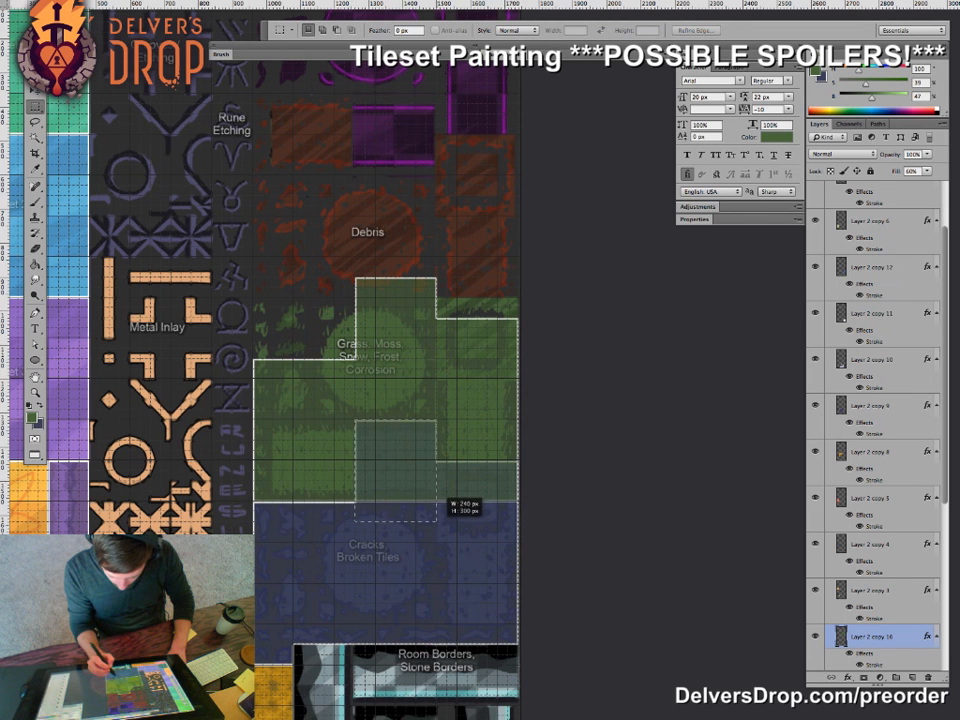
{"action": "key", "text": "Delete"}
{"action": "left_click_drag", "start_coordinate": [416, 552], "coordinate": [478, 501]}
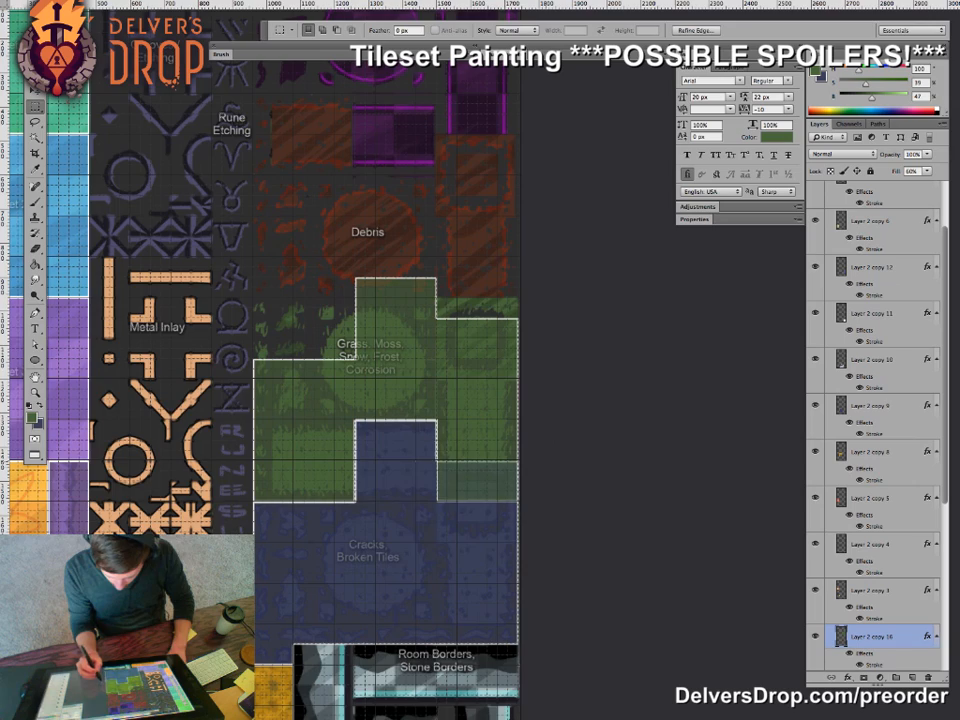
- Delete the part of the Grass overlay that rises into the Debris area and clear the selection
{"action": "key", "text": "z"}
{"action": "left_click_drag", "start_coordinate": [280, 500], "coordinate": [335, 500]}
{"action": "left_click_drag", "start_coordinate": [480, 440], "coordinate": [322, 579]}
{"action": "left_click_drag", "start_coordinate": [371, 478], "coordinate": [334, 507]}
{"action": "mouse_move", "coordinate": [478, 486]}
{"action": "left_mouse_down"}
{"action": "mouse_move", "coordinate": [575, 486]}
{"action": "mouse_move", "coordinate": [465, 486]}
{"action": "left_mouse_up"}
{"action": "left_click_drag", "start_coordinate": [465, 486], "coordinate": [466, 539]}
{"action": "left_click_drag", "start_coordinate": [457, 426], "coordinate": [497, 426]}
{"action": "key", "text": "m"}
{"action": "left_click_drag", "start_coordinate": [205, 252], "coordinate": [472, 344]}
{"action": "key", "text": "Delete"}
{"action": "key", "text": "ctrl+d"}
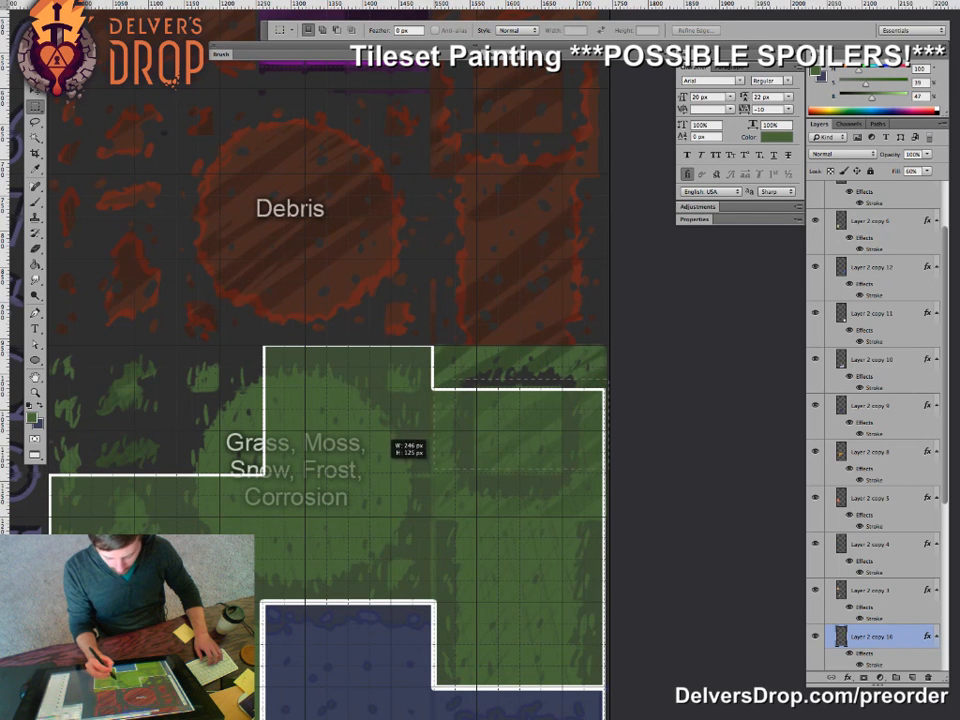
- Extend the Grass overlay's outer part up to the Debris boundary by copying a piece of it into the gap
{"action": "key", "text": "v"}
{"action": "left_click_drag", "start_coordinate": [531, 437], "coordinate": [665, 385]}
{"action": "key", "text": "super+space"}
{"action": "left_click_drag", "start_coordinate": [583, 391], "coordinate": [500, 396]}
- Fill the remaining gap of the Grass overlay beside the rune etchings by copying a piece of it across
{"action": "key", "text": "super+space"}
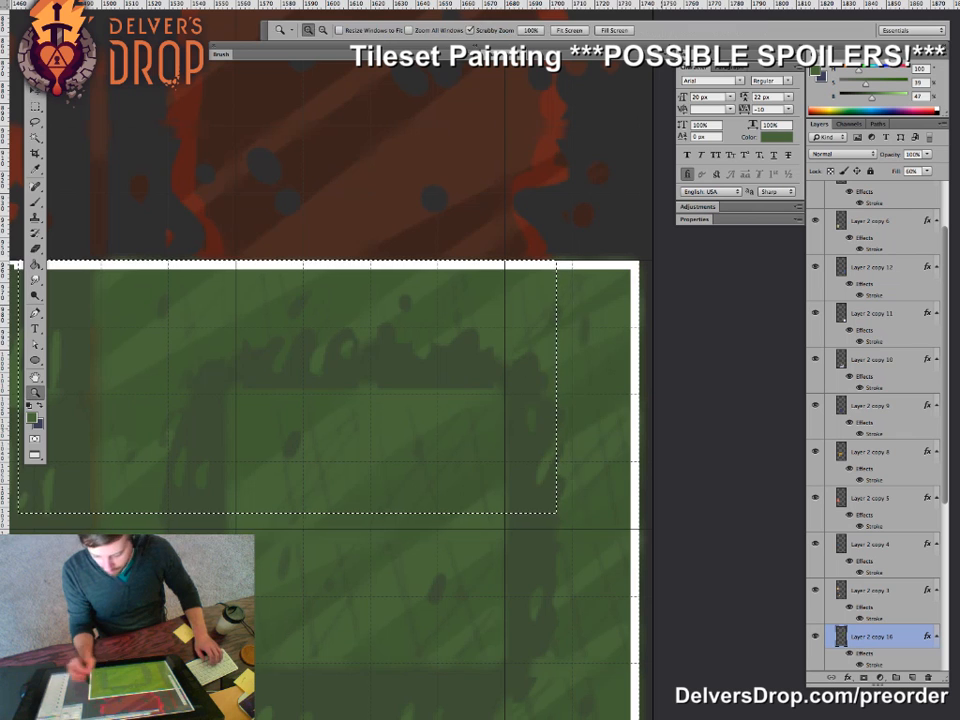
{"action": "left_click_drag", "start_coordinate": [483, 480], "coordinate": [522, 483]}
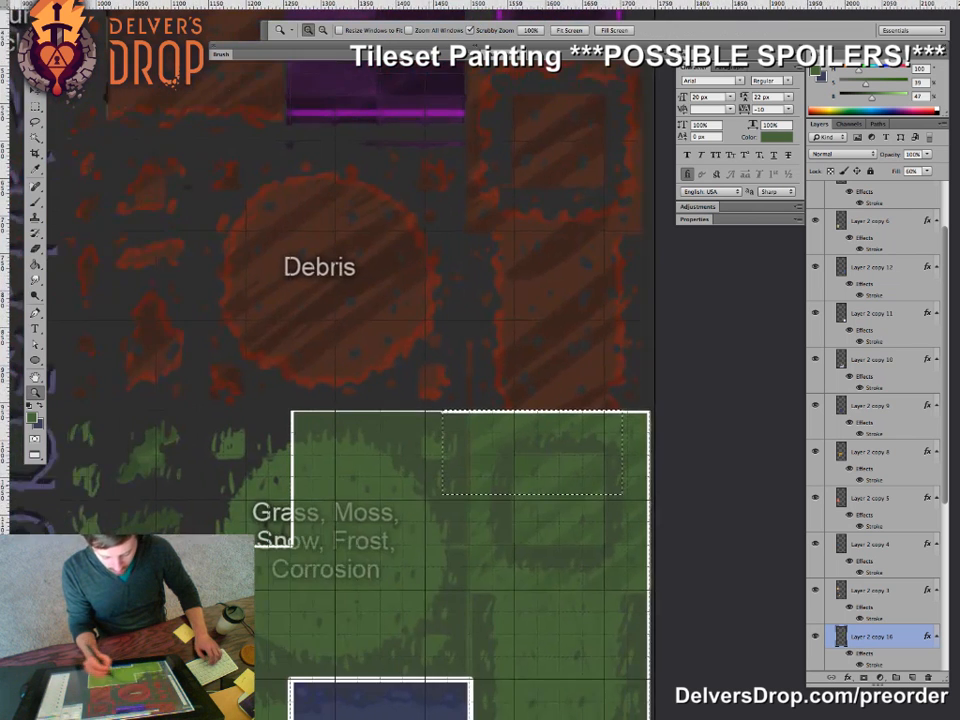
{"action": "left_click_drag", "start_coordinate": [426, 484], "coordinate": [472, 484]}
{"action": "left_click_drag", "start_coordinate": [578, 447], "coordinate": [405, 470]}
{"action": "left_click_drag", "start_coordinate": [504, 470], "coordinate": [560, 383]}
{"action": "mouse_move", "coordinate": [542, 460]}
{"action": "left_mouse_down"}
{"action": "mouse_move", "coordinate": [495, 460]}
{"action": "mouse_move", "coordinate": [541, 479]}
{"action": "left_mouse_up"}
{"action": "left_click", "coordinate": [505, 470]}
{"action": "key", "text": "v"}
{"action": "left_click_drag", "start_coordinate": [581, 426], "coordinate": [392, 479]}
- Duplicate the Grass overlay 360 px straight up over the Debris area
{"action": "left_click_drag", "start_coordinate": [504, 503], "coordinate": [420, 503]}
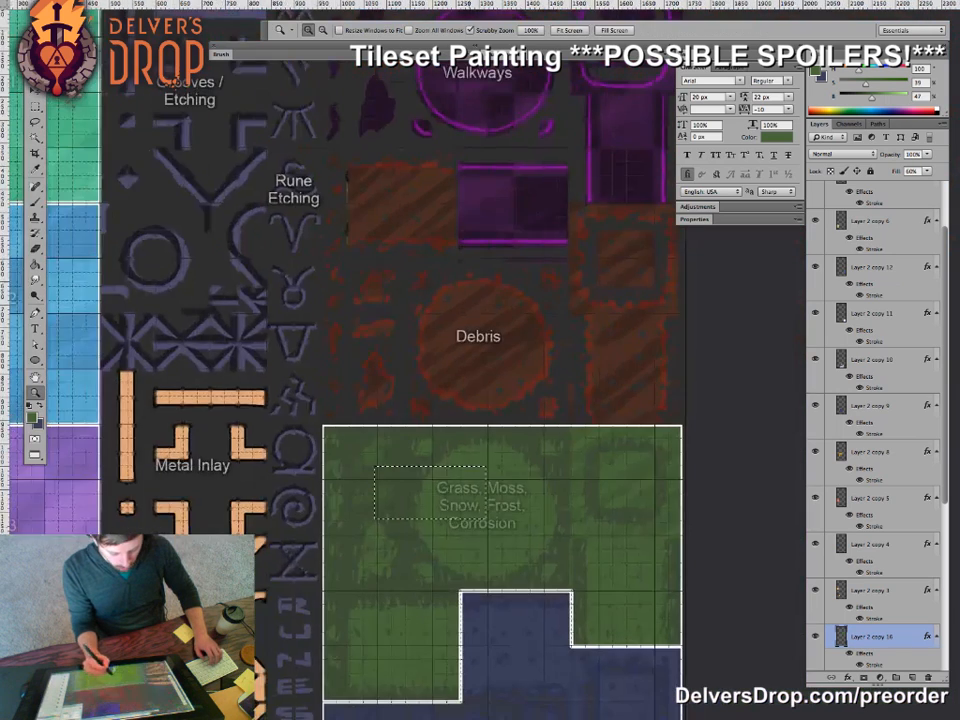
{"action": "left_click_drag", "start_coordinate": [543, 485], "coordinate": [404, 521]}
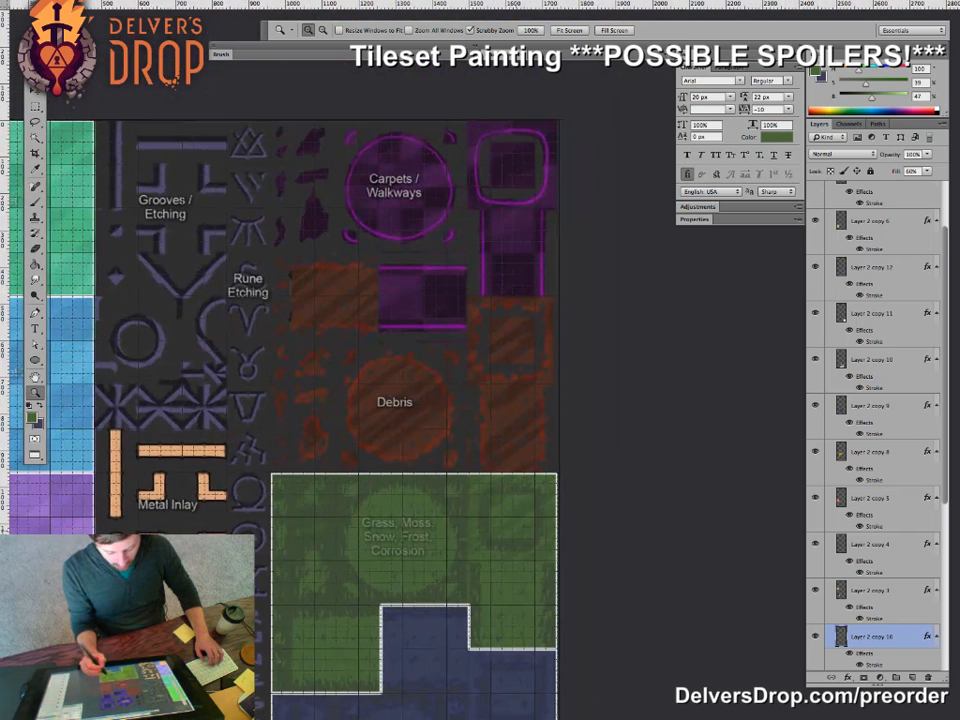
{"action": "key", "text": "v"}
{"action": "left_click", "coordinate": [510, 530]}
{"action": "key", "text": "Return"}
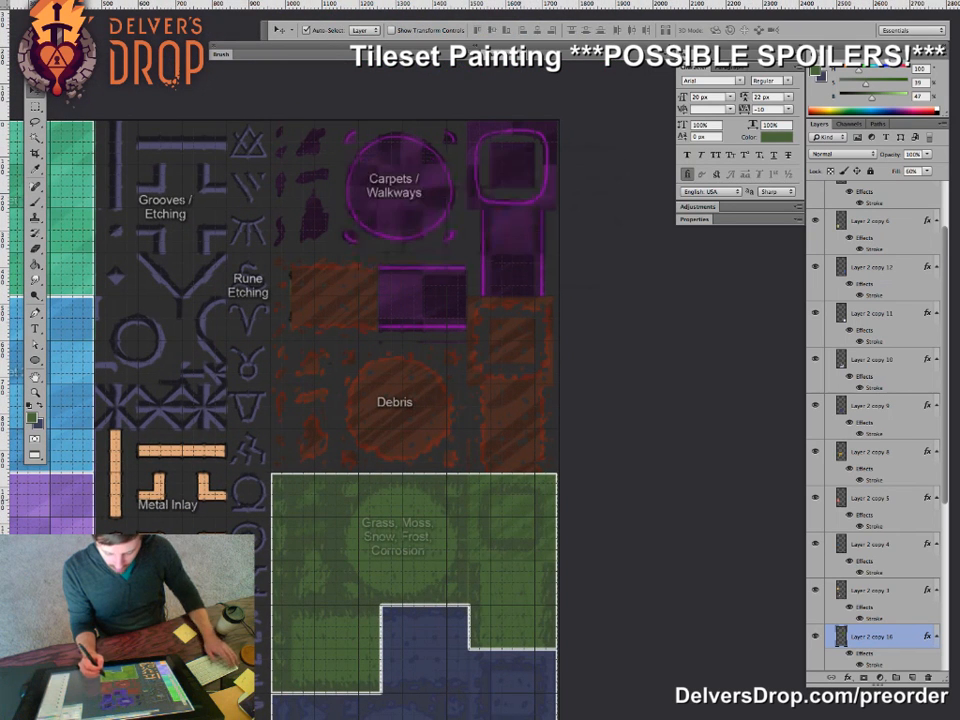
{"action": "left_click_drag", "start_coordinate": [512, 531], "coordinate": [516, 410]}
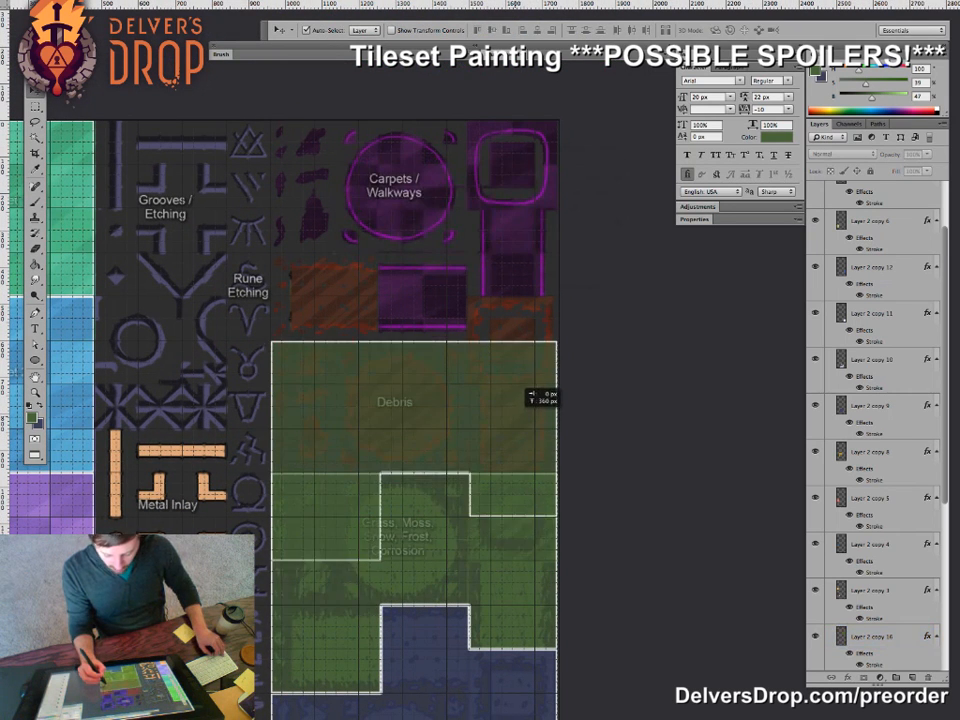
- Delete the section of the Debris overlay that overlaps the outer part of the Grass overlay
{"action": "key", "text": "z"}
{"action": "left_click_drag", "start_coordinate": [482, 496], "coordinate": [452, 493]}
{"action": "key", "text": "m"}
{"action": "left_click_drag", "start_coordinate": [355, 584], "coordinate": [489, 531]}
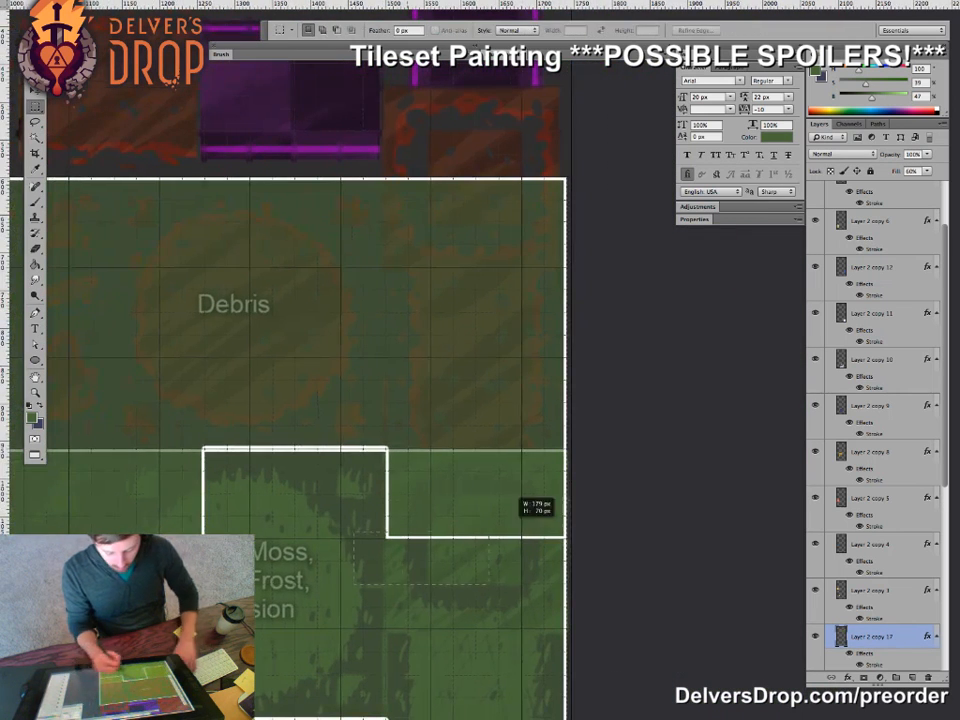
{"action": "key", "text": "Delete"}
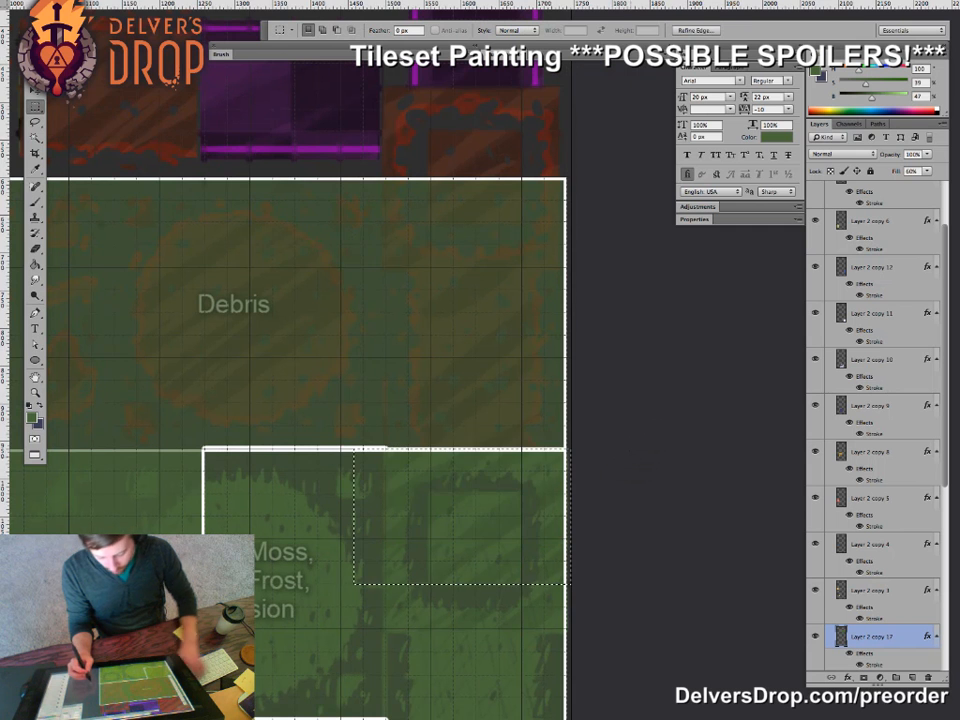
- Recolour the duplicated overlay on the Debris area with the orange-red sampled from the debris artwork
{"action": "left_click_drag", "start_coordinate": [484, 498], "coordinate": [549, 532]}
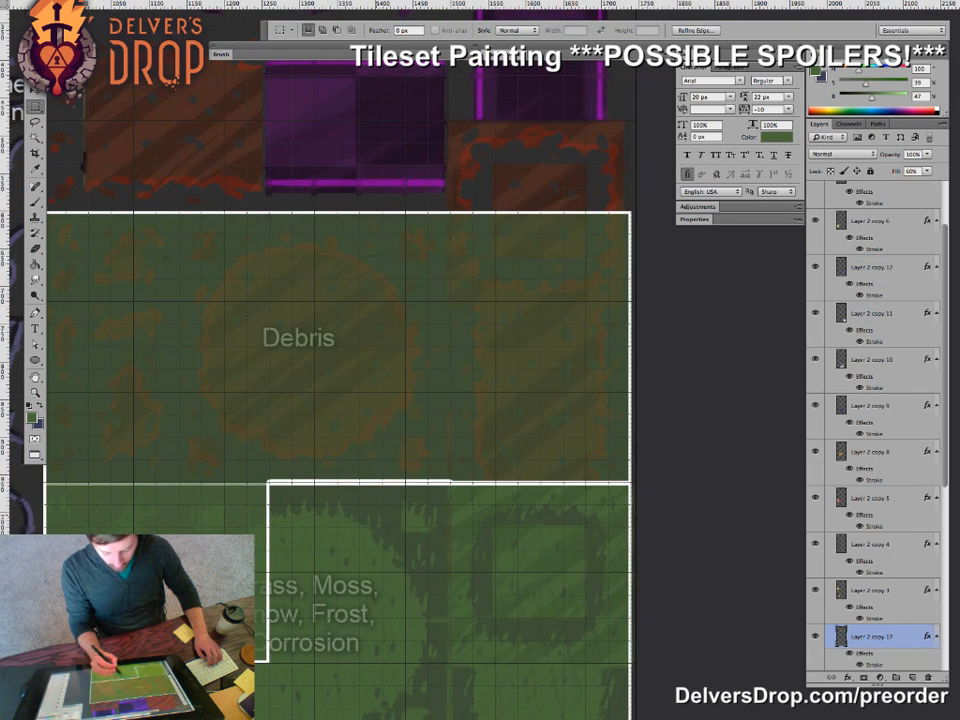
{"action": "left_click_drag", "start_coordinate": [500, 470], "coordinate": [492, 570]}
{"action": "key", "text": "g"}
{"action": "left_click", "coordinate": [479, 239], "text": "alt"}
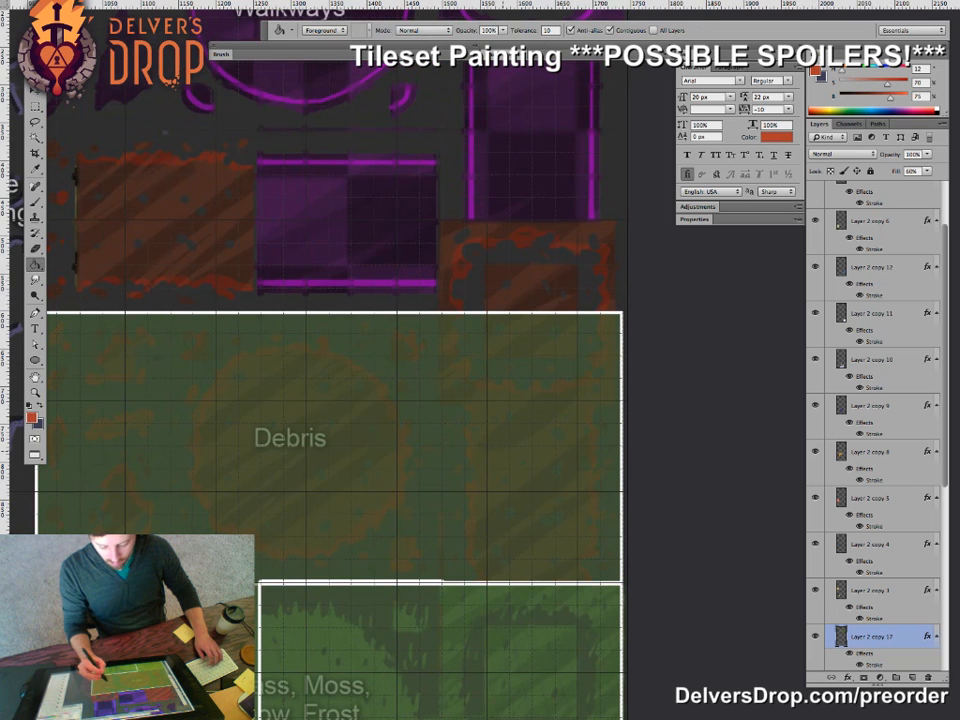
{"action": "left_click_drag", "start_coordinate": [505, 497], "coordinate": [597, 380]}
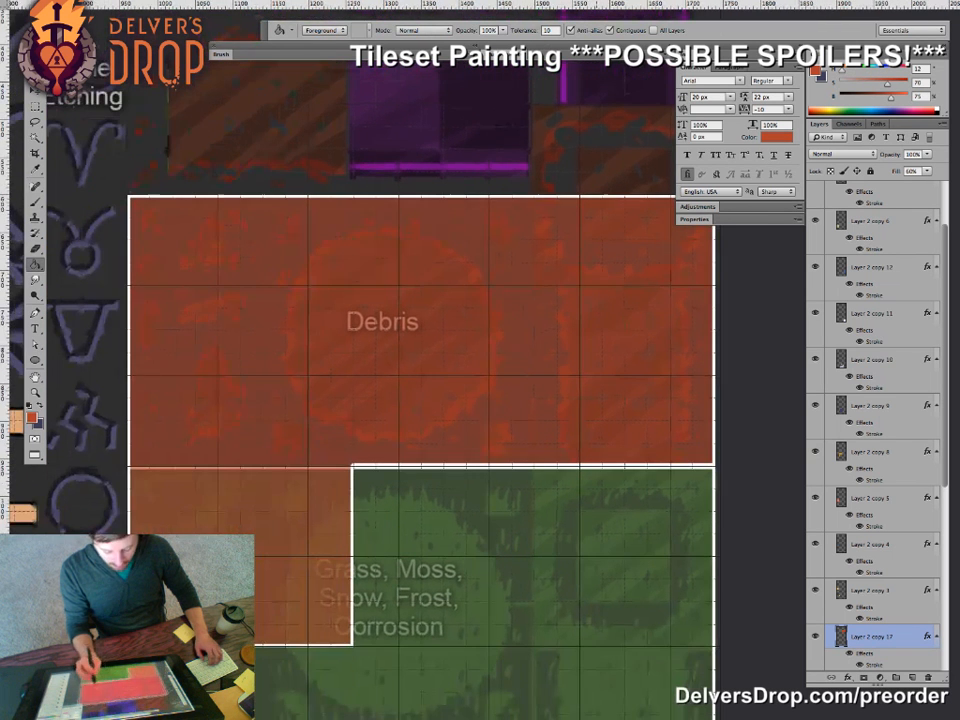
- Delete the section of the orange-red Debris overlay that overlaps the outer part of the Grass overlay
{"action": "key", "text": "m"}
{"action": "left_click_drag", "start_coordinate": [118, 672], "coordinate": [422, 466]}
{"action": "key", "text": "Delete"}
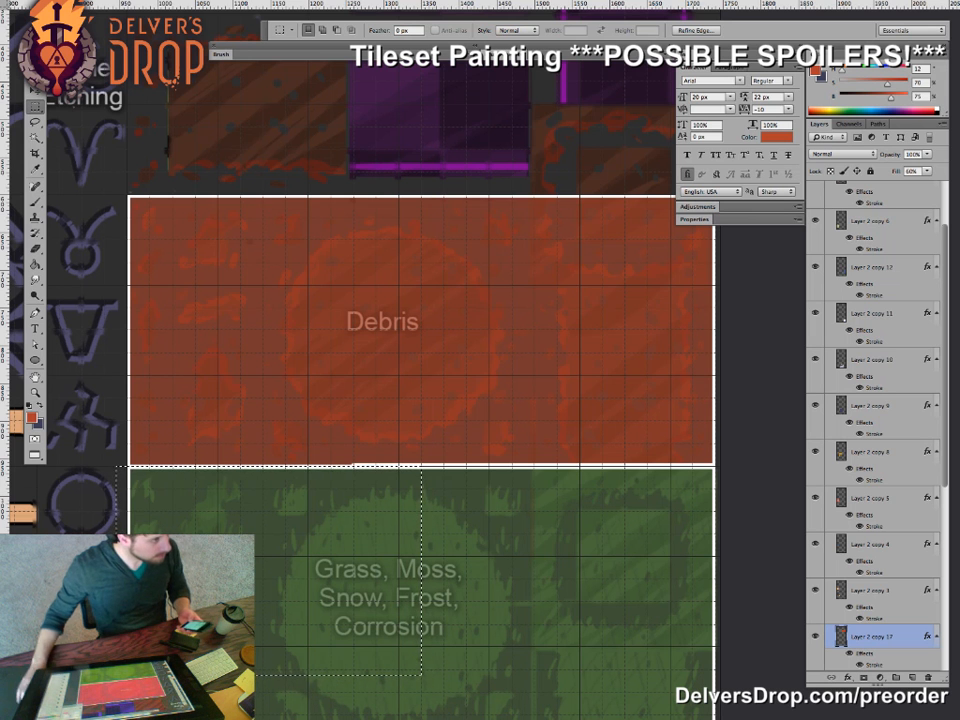
{"action": "key", "text": "Tab"}
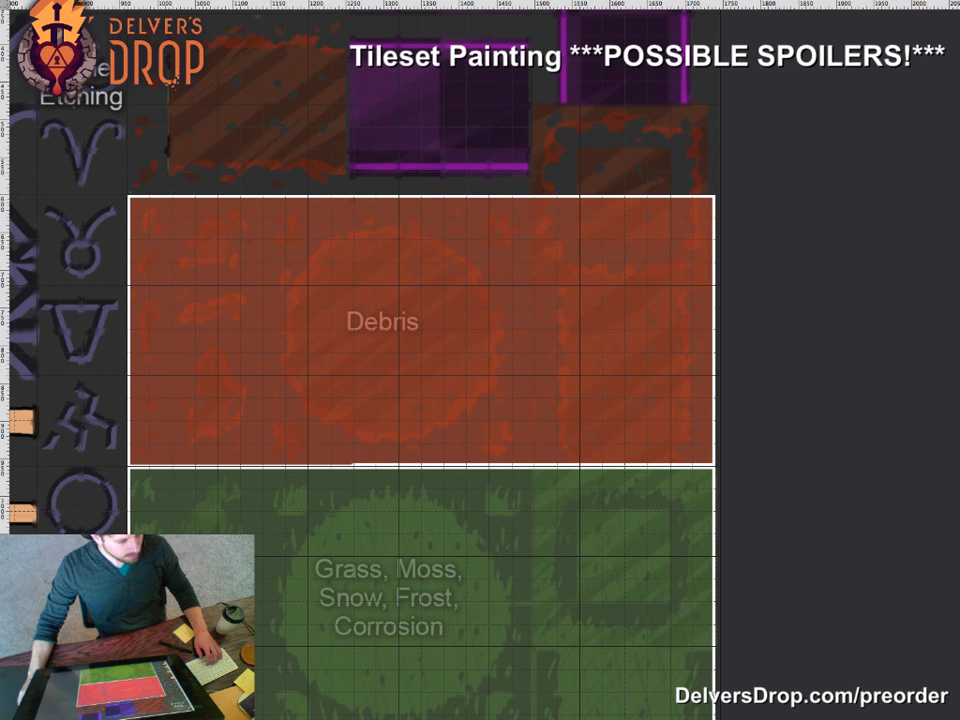
{"action": "key", "text": "Tab"}
- Extend the Debris overlay upward on both sides of the lower carpet piece by copying sections of it over the remaining debris artwork
{"action": "left_click_drag", "start_coordinate": [484, 320], "coordinate": [443, 471]}
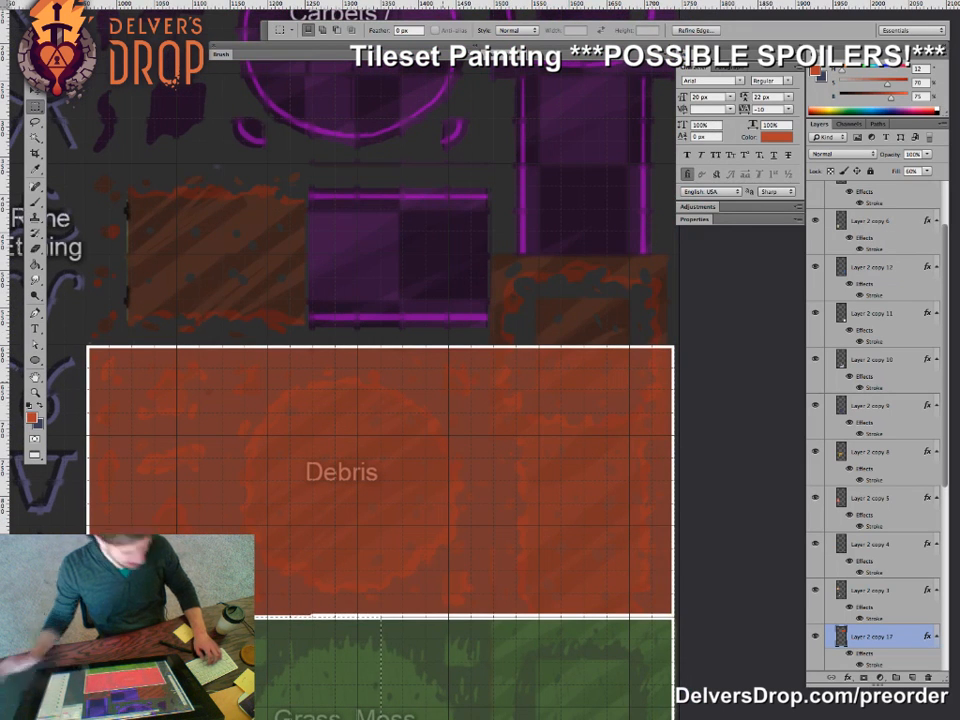
{"action": "left_click_drag", "start_coordinate": [493, 333], "coordinate": [290, 266]}
{"action": "key", "text": "v"}
{"action": "key", "text": "super+z"}
{"action": "left_click_drag", "start_coordinate": [345, 282], "coordinate": [389, 278]}
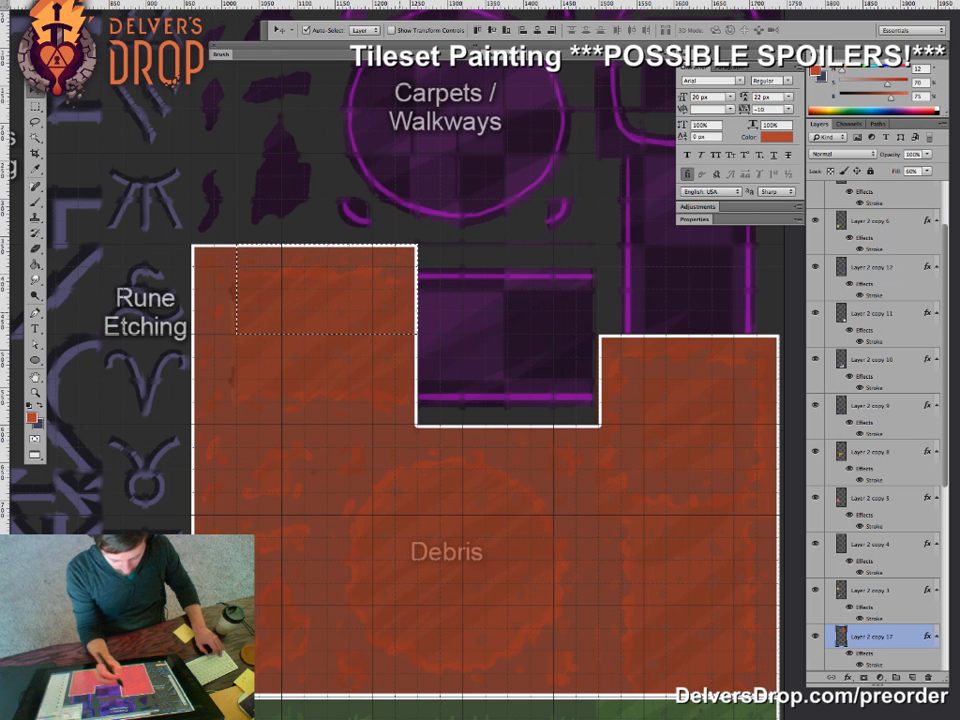
- Clear the selection and examine the template around the Debris overlay, including the Grooves / Etching area up close
{"action": "left_click_drag", "start_coordinate": [550, 420], "coordinate": [457, 434]}
{"action": "key", "text": "z"}
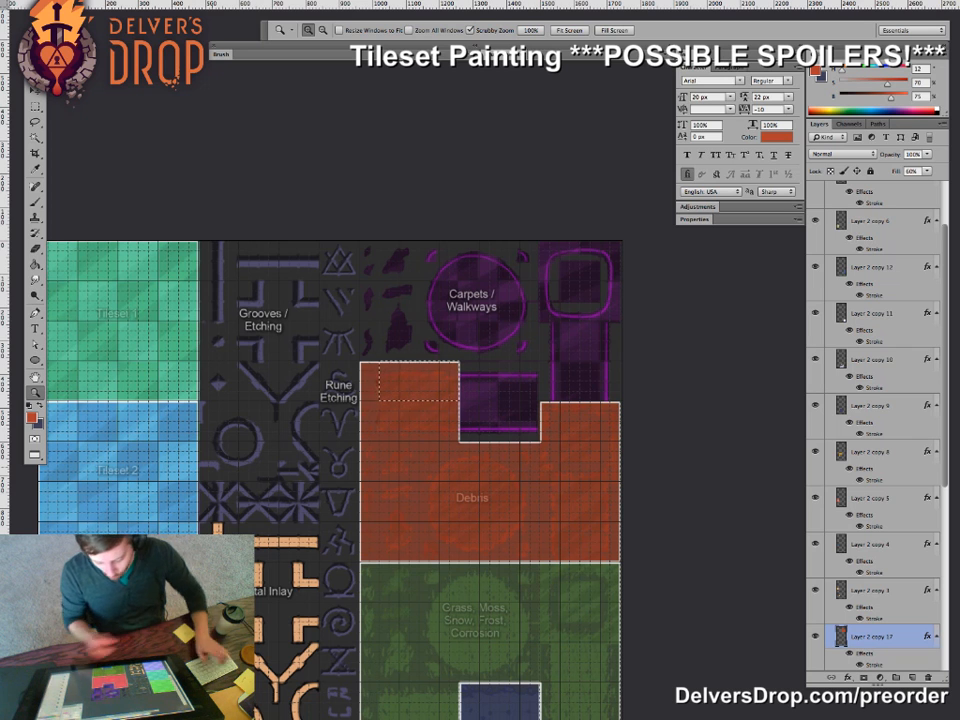
{"action": "left_click_drag", "start_coordinate": [521, 424], "coordinate": [522, 450]}
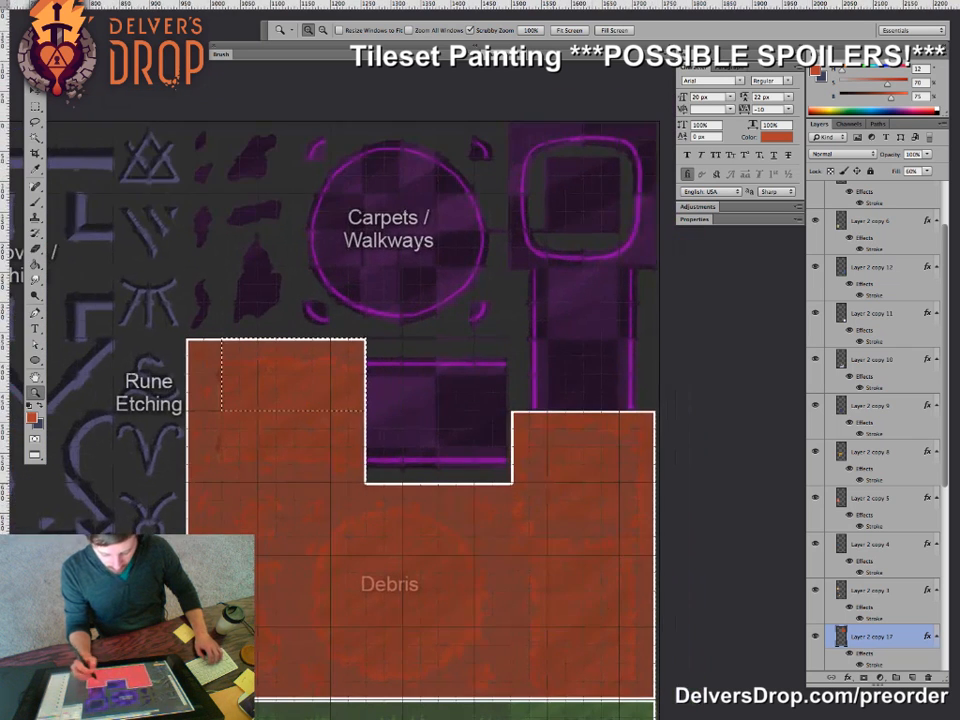
{"action": "left_click_drag", "start_coordinate": [588, 491], "coordinate": [563, 491]}
{"action": "left_click_drag", "start_coordinate": [600, 530], "coordinate": [561, 455]}
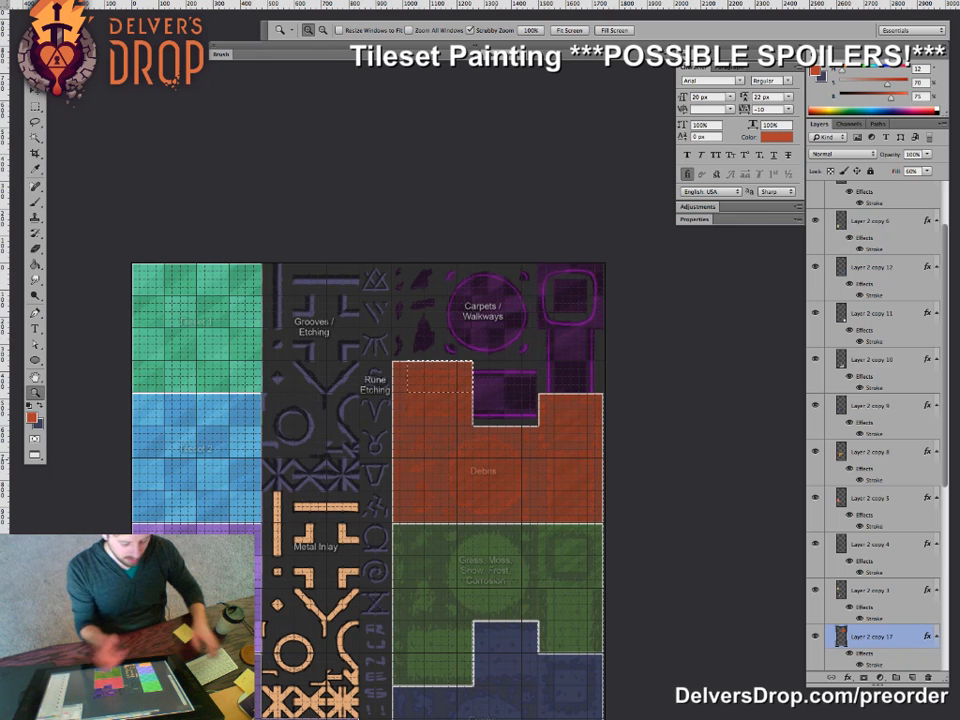
{"action": "left_click_drag", "start_coordinate": [506, 413], "coordinate": [532, 413]}
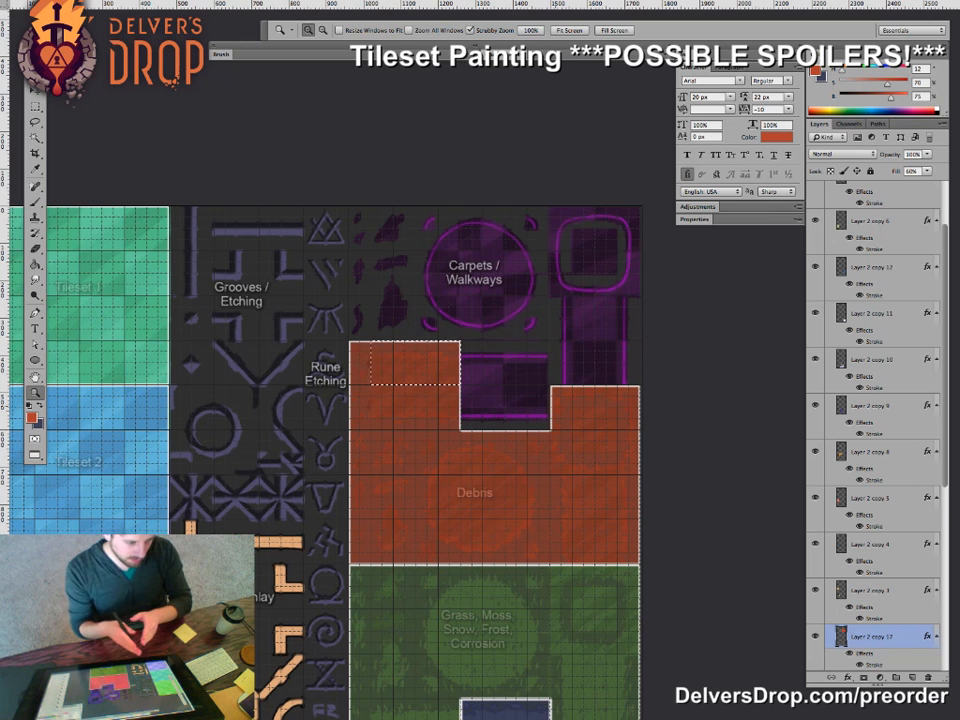
{"action": "left_click_drag", "start_coordinate": [310, 410], "coordinate": [365, 465]}
{"action": "key", "text": "b"}
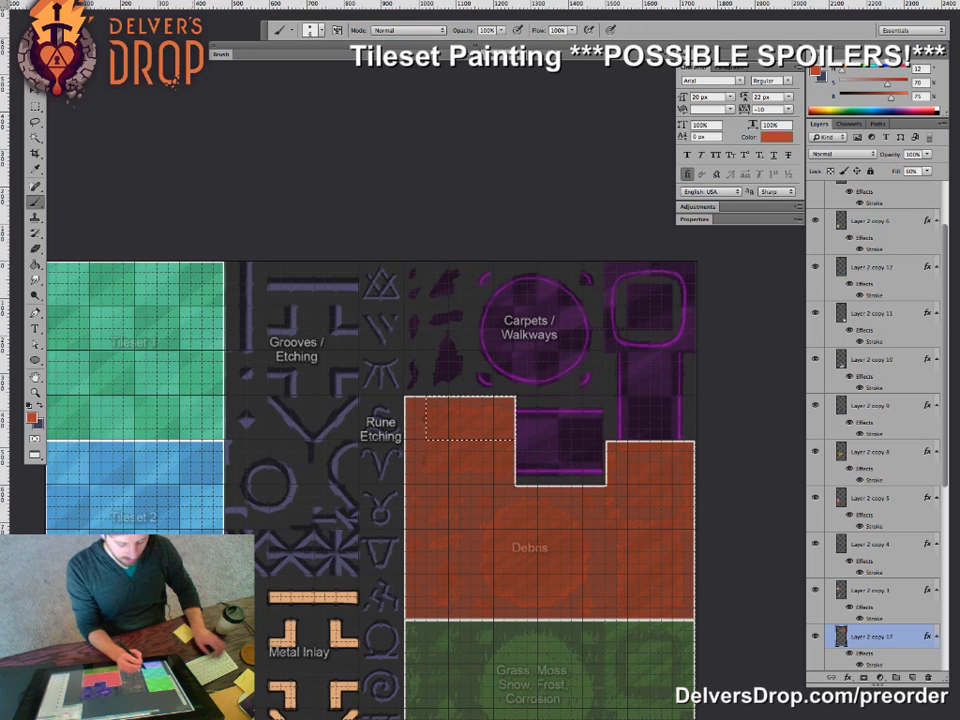
{"action": "key", "text": "ctrl+d"}
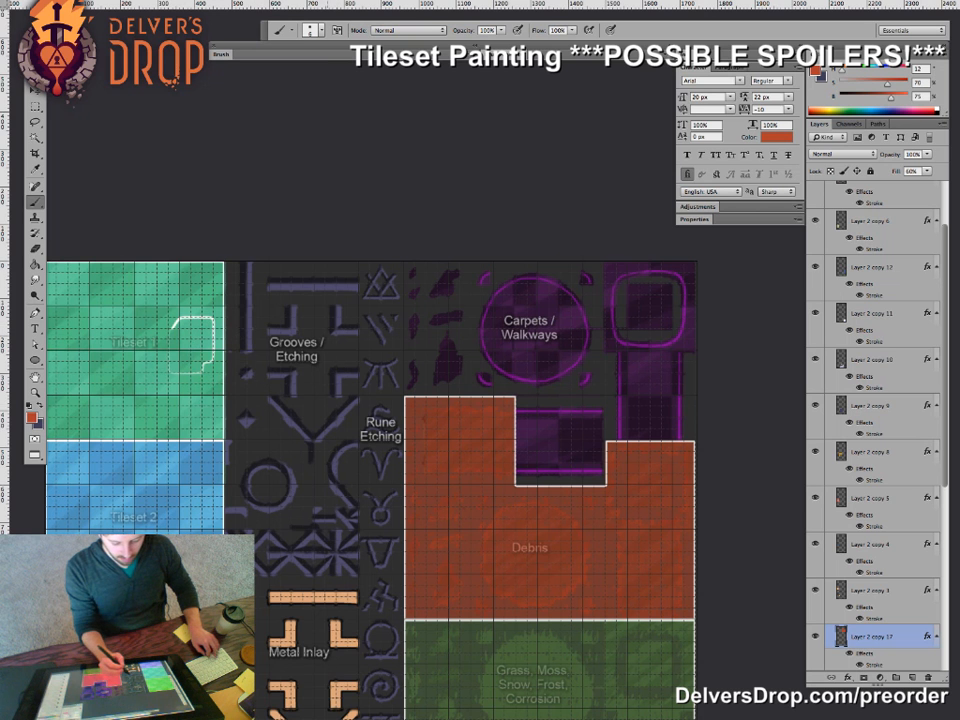
{"action": "left_click_drag", "start_coordinate": [520, 505], "coordinate": [441, 477]}
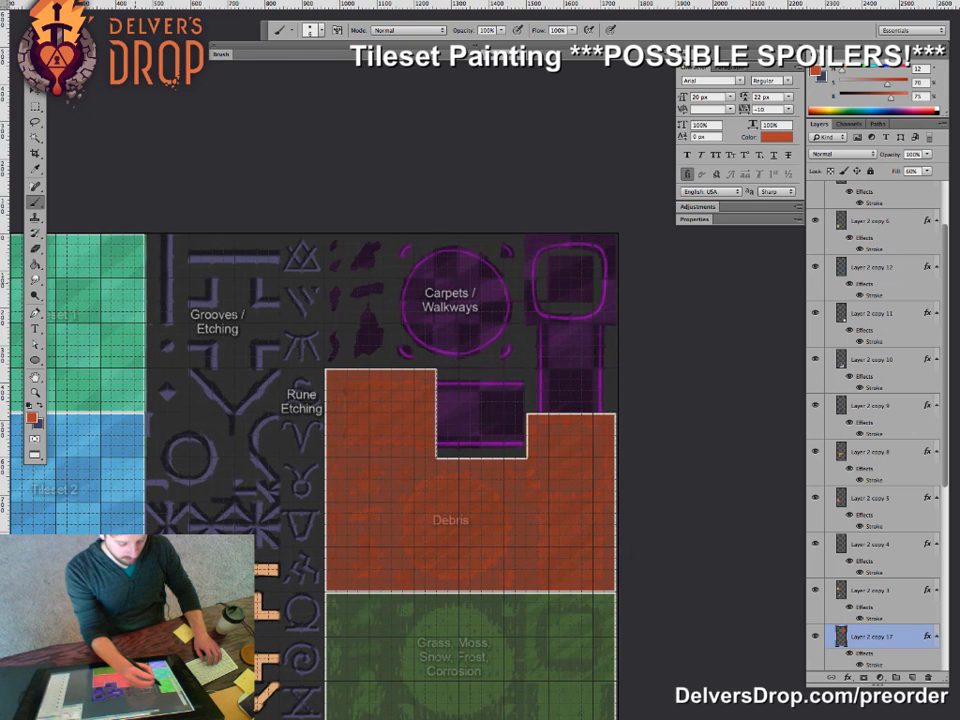
{"action": "left_click_drag", "start_coordinate": [320, 390], "coordinate": [388, 426]}
{"action": "left_click_drag", "start_coordinate": [217, 293], "coordinate": [345, 295]}
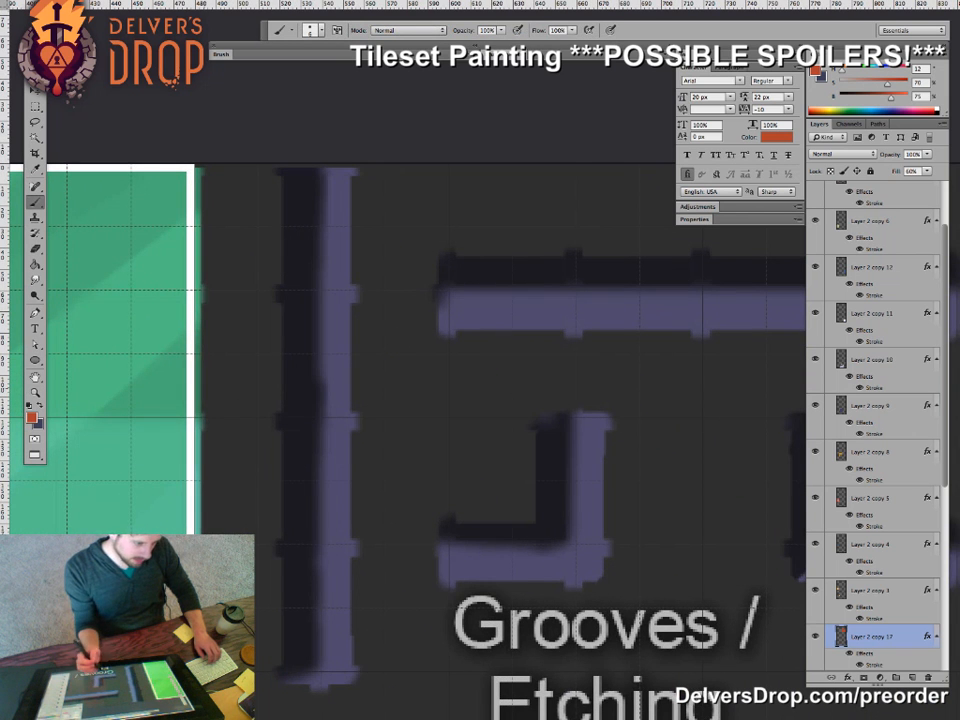
{"action": "left_click_drag", "start_coordinate": [483, 464], "coordinate": [365, 462]}
{"action": "left_click_drag", "start_coordinate": [580, 450], "coordinate": [260, 310]}
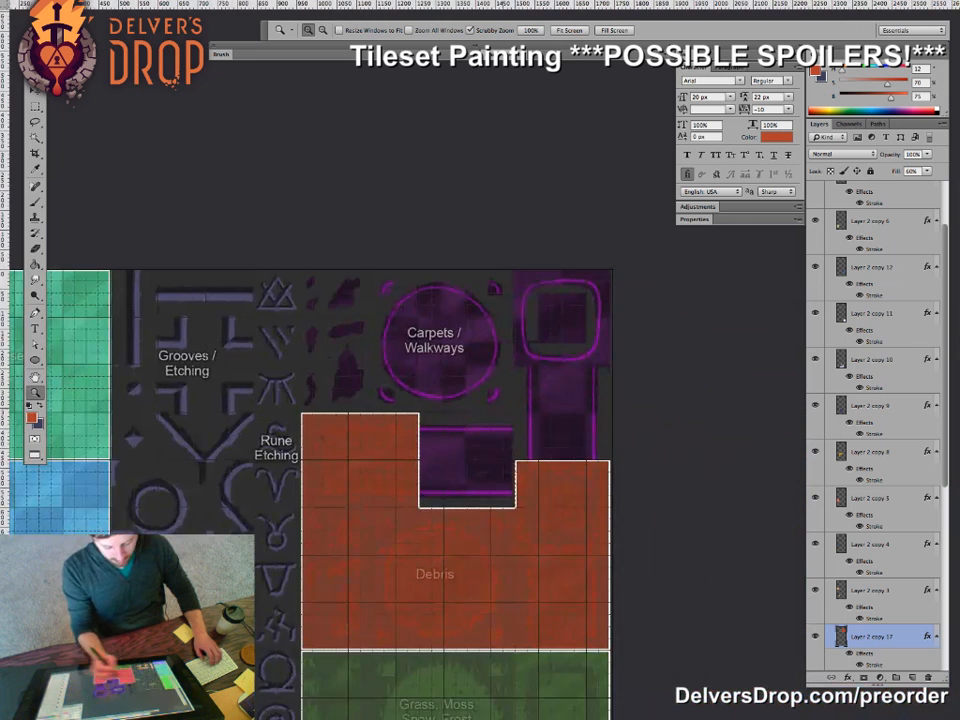
- Duplicate the Debris overlay straight up over the Carpets / Walkways area
{"action": "left_click_drag", "start_coordinate": [550, 486], "coordinate": [570, 486]}
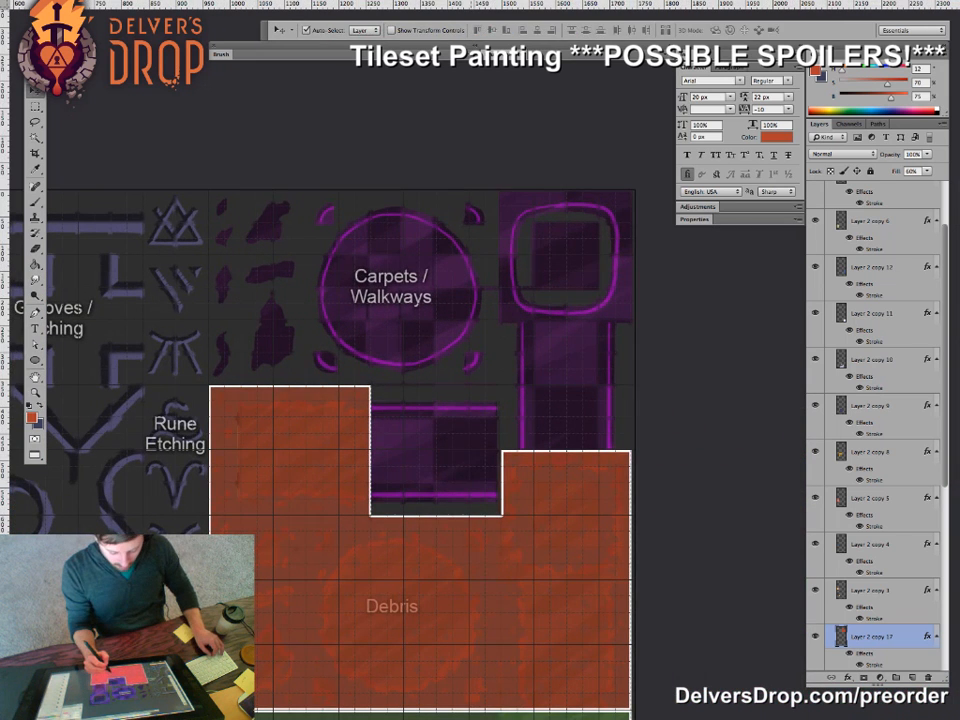
{"action": "left_click", "coordinate": [497, 468]}
{"action": "key", "text": "Return"}
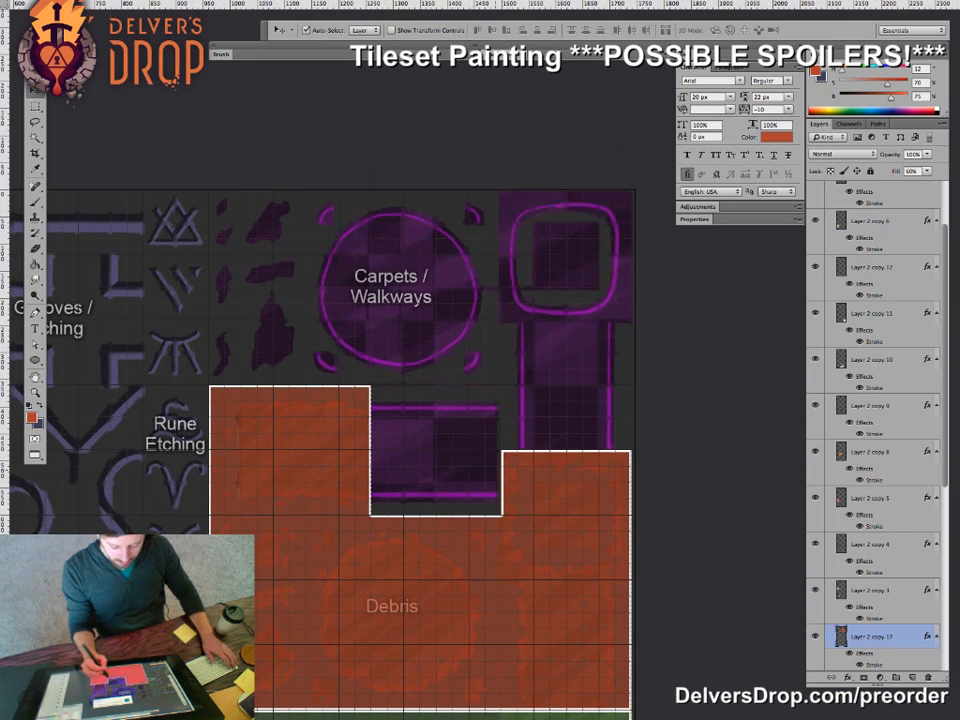
{"action": "left_click_drag", "start_coordinate": [505, 480], "coordinate": [510, 414]}
- Fill the duplicated overlay with purple sampled from the carpet artwork and move it up to the template's upper edge
{"action": "key", "text": "g"}
{"action": "left_click", "coordinate": [446, 233], "text": "alt"}
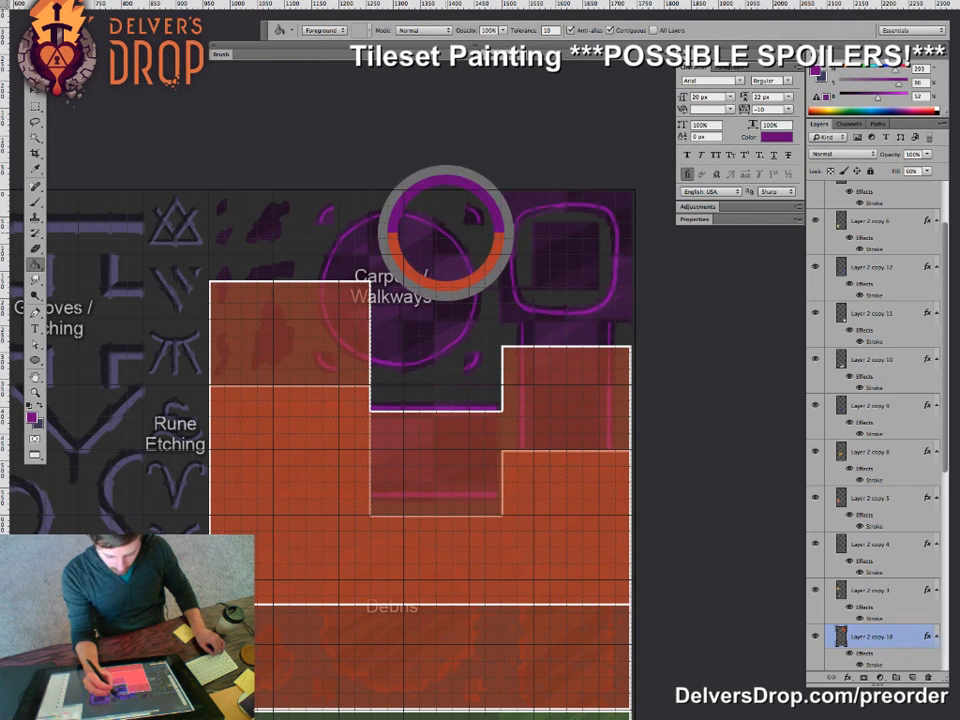
{"action": "left_click", "coordinate": [356, 318]}
{"action": "key", "text": "v"}
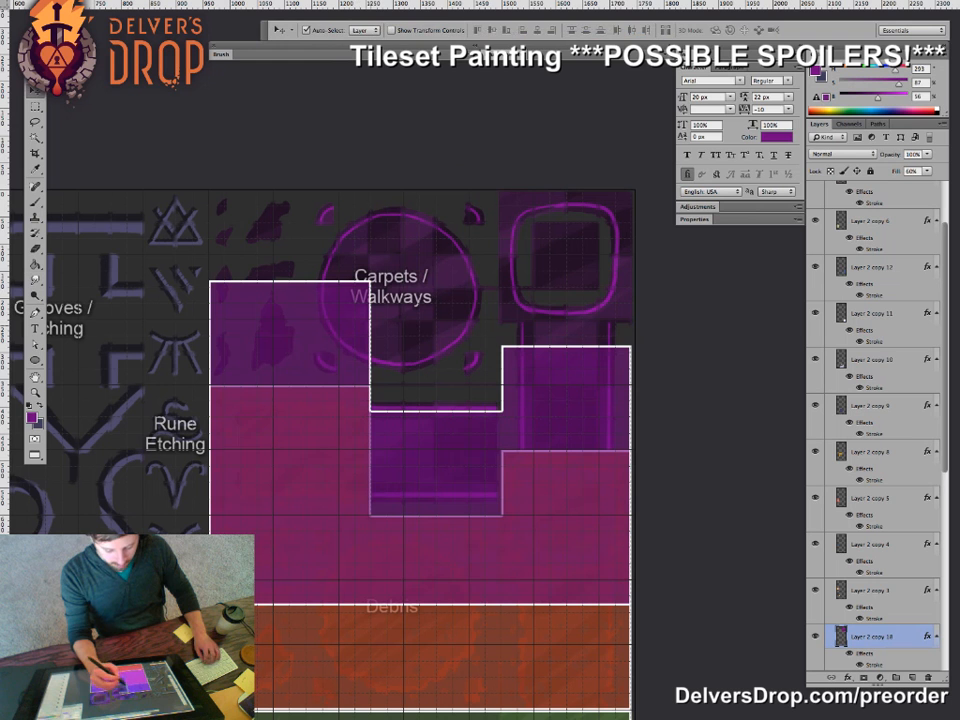
{"action": "left_click_drag", "start_coordinate": [370, 449], "coordinate": [176, 573]}
- Delete the two sections of the purple Carpets / Walkways overlay that overlap the Debris overlay
{"action": "key", "text": "m"}
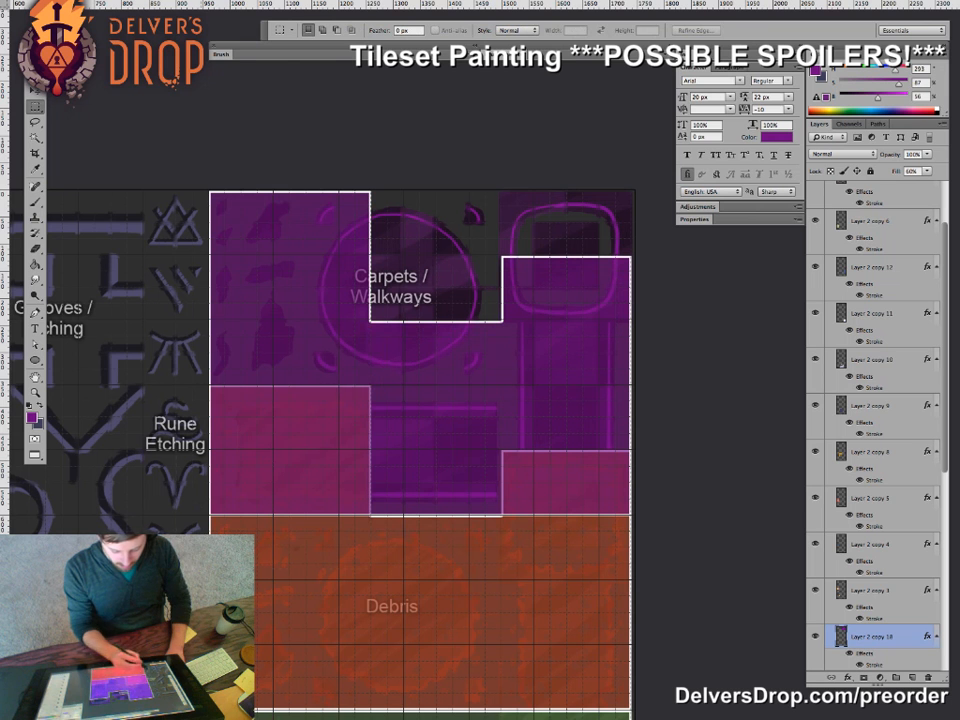
{"action": "key", "text": "Delete"}
{"action": "key", "text": "ctrl+d"}
{"action": "left_click_drag", "start_coordinate": [503, 451], "coordinate": [671, 557]}
{"action": "key", "text": "Delete"}
{"action": "key", "text": "ctrl+d"}
- Fill the notch along the upper edge of the Carpets / Walkways overlay by copying a piece of the overlay up into it
{"action": "left_click_drag", "start_coordinate": [400, 322], "coordinate": [597, 459]}
{"action": "key", "text": "v"}
{"action": "mouse_move", "coordinate": [443, 428]}
{"action": "left_mouse_down"}
{"action": "mouse_move", "coordinate": [443, 404]}
{"action": "mouse_move", "coordinate": [484, 338]}
{"action": "mouse_move", "coordinate": [502, 280]}
{"action": "mouse_move", "coordinate": [482, 343]}
{"action": "mouse_move", "coordinate": [456, 330]}
{"action": "mouse_move", "coordinate": [545, 317]}
{"action": "left_mouse_up"}
{"action": "key", "text": "z"}
{"action": "key", "text": "alt+super+z"}
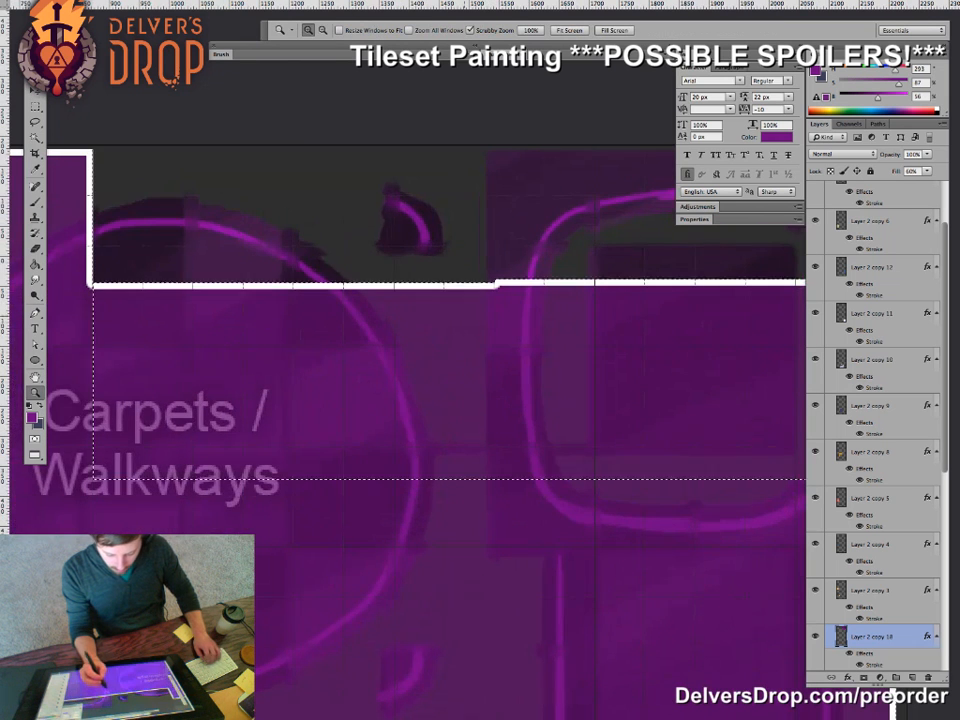
{"action": "key", "text": "v"}
{"action": "left_click_drag", "start_coordinate": [502, 359], "coordinate": [499, 259]}
{"action": "left_click_drag", "start_coordinate": [447, 305], "coordinate": [457, 366]}
- Level the upper edge of the Carpets / Walkways overlay by selecting its lower-set section, nudging it up 2 px and deselecting
{"action": "key", "text": "z"}
{"action": "key", "text": "m"}
{"action": "left_click_drag", "start_coordinate": [600, 400], "coordinate": [756, 426]}
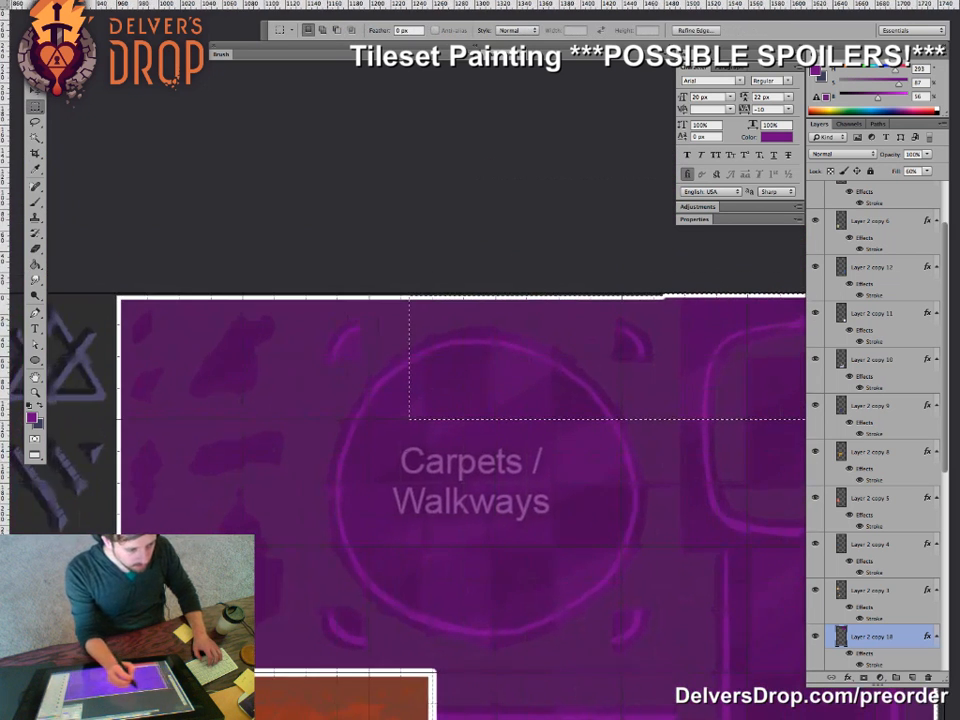
{"action": "left_click_drag", "start_coordinate": [85, 243], "coordinate": [453, 457]}
{"action": "key", "text": "z"}
{"action": "left_click_drag", "start_coordinate": [463, 355], "coordinate": [481, 392]}
{"action": "key", "text": "m"}
{"action": "left_click_drag", "start_coordinate": [390, 294], "coordinate": [462, 390]}
{"action": "left_click_drag", "start_coordinate": [389, 390], "coordinate": [469, 416]}
{"action": "key", "text": "v"}
{"action": "key", "text": "Up"}
{"action": "key", "text": "Up"}
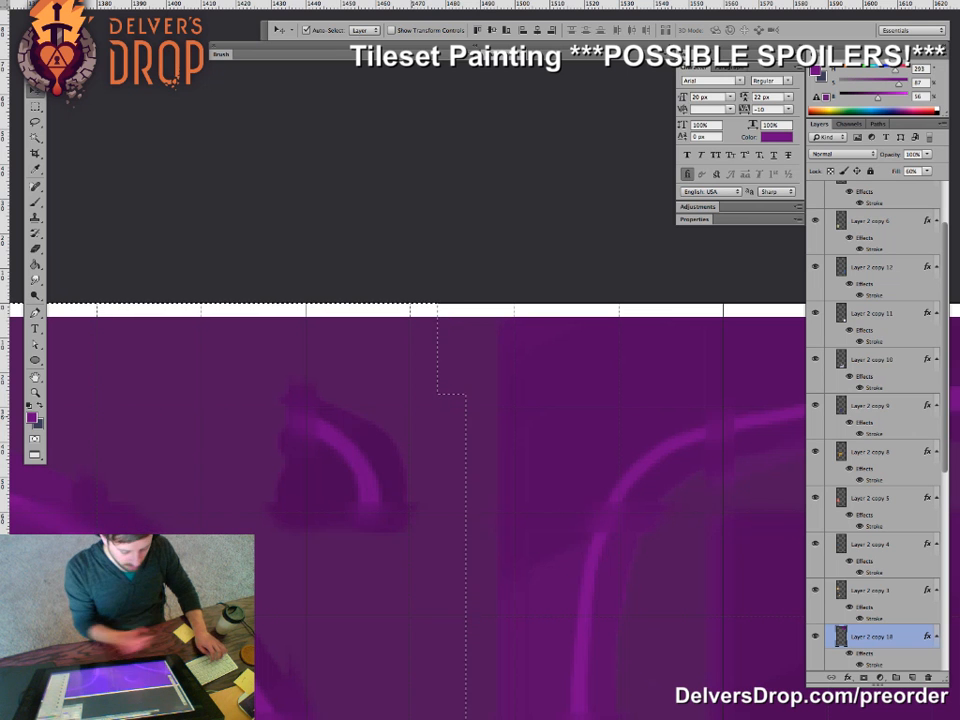
{"action": "key", "text": "super+d"}
- Refill the Cracks, Broken Tiles overlay with a brighter, more saturated blue of hue 231, saturation 47 and brightness 59
{"action": "key", "text": "z"}
{"action": "left_click_drag", "start_coordinate": [545, 517], "coordinate": [455, 517]}
{"action": "left_click_drag", "start_coordinate": [548, 612], "coordinate": [438, 446]}
{"action": "left_click_drag", "start_coordinate": [459, 555], "coordinate": [467, 482]}
{"action": "left_click_drag", "start_coordinate": [721, 508], "coordinate": [570, 508]}
{"action": "left_click_drag", "start_coordinate": [664, 602], "coordinate": [535, 322]}
{"action": "left_click_drag", "start_coordinate": [553, 415], "coordinate": [509, 415]}
{"action": "left_click_drag", "start_coordinate": [537, 477], "coordinate": [627, 477]}
{"action": "key", "text": "v"}
{"action": "left_click", "coordinate": [537, 462]}
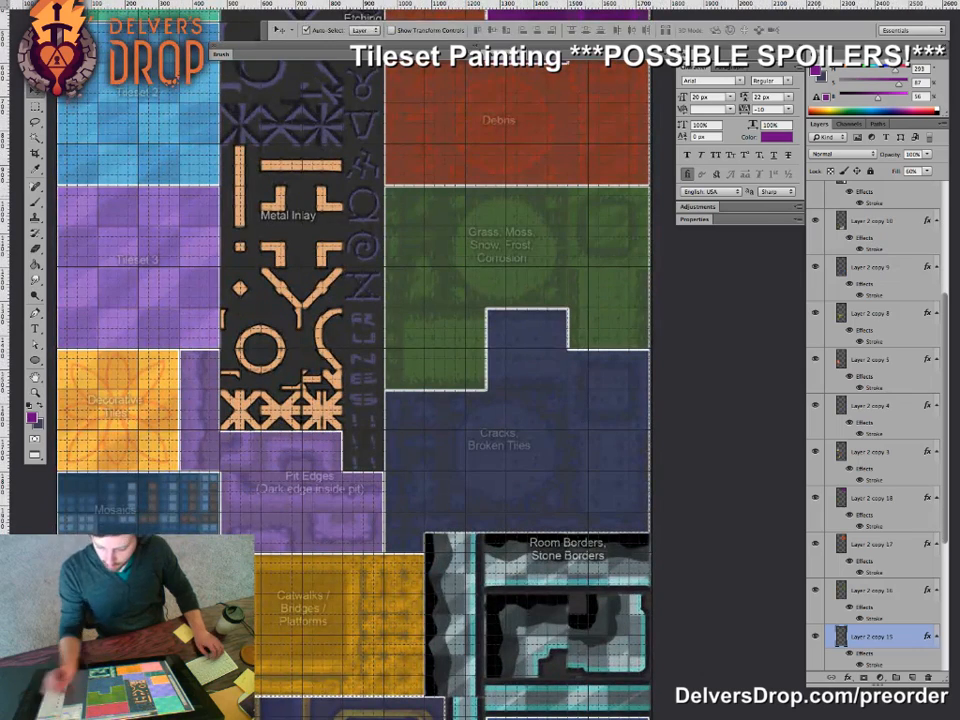
{"action": "key", "text": "g"}
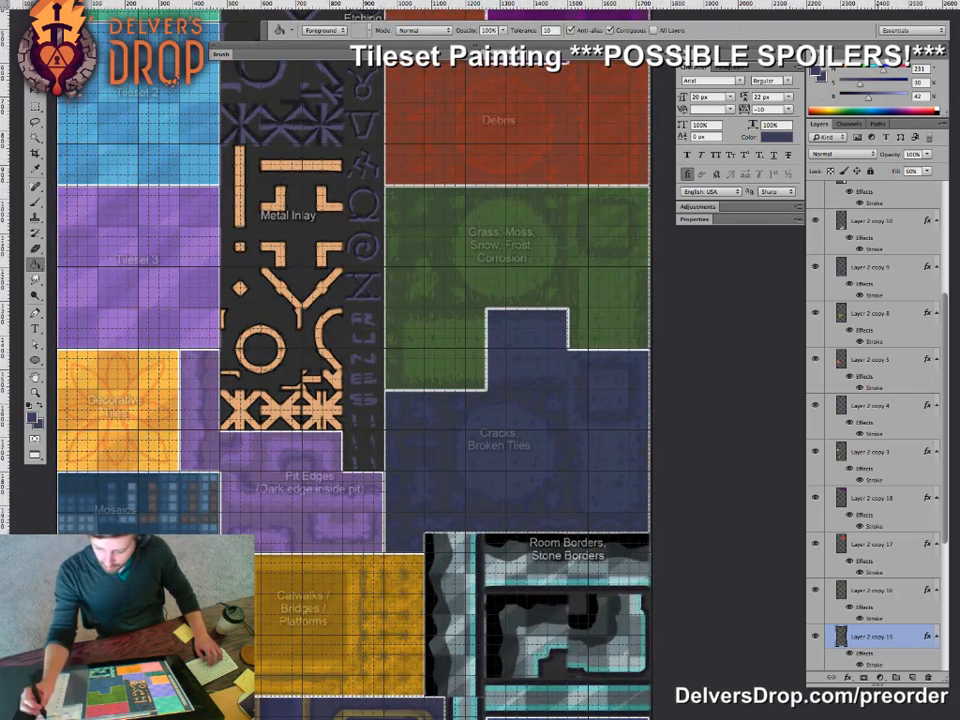
{"action": "left_click_drag", "start_coordinate": [868, 98], "coordinate": [880, 98]}
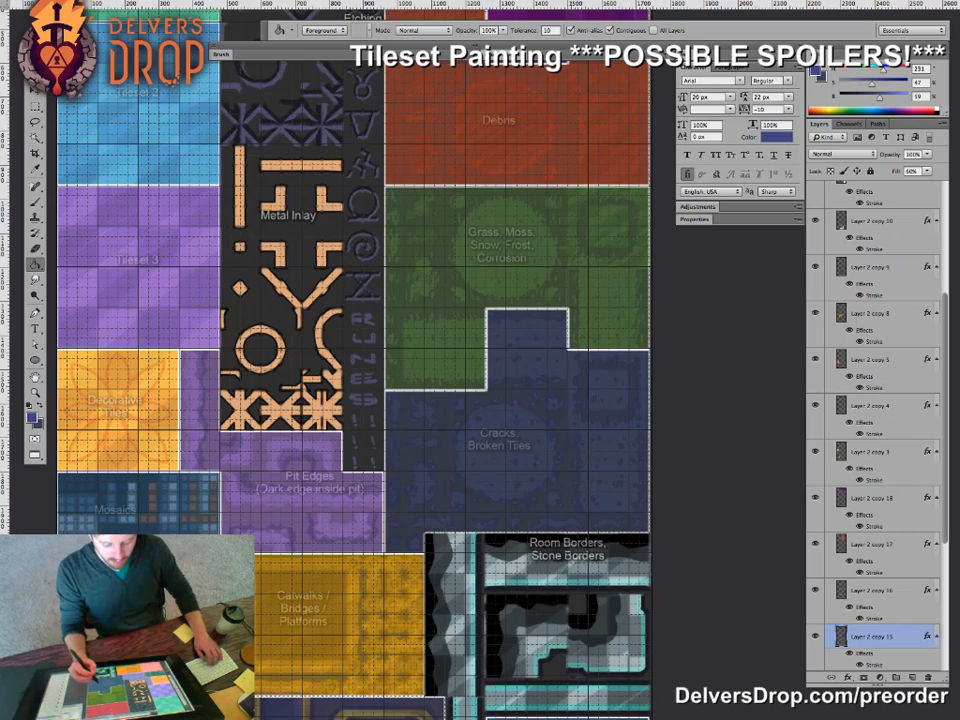
{"action": "left_click_drag", "start_coordinate": [578, 512], "coordinate": [480, 453]}
- Duplicate the Boss / Heart Room tile overlay onto the Room Borders, Stone Borders area and bring the copy to the front
{"action": "key", "text": "z"}
{"action": "left_click_drag", "start_coordinate": [318, 427], "coordinate": [390, 349]}
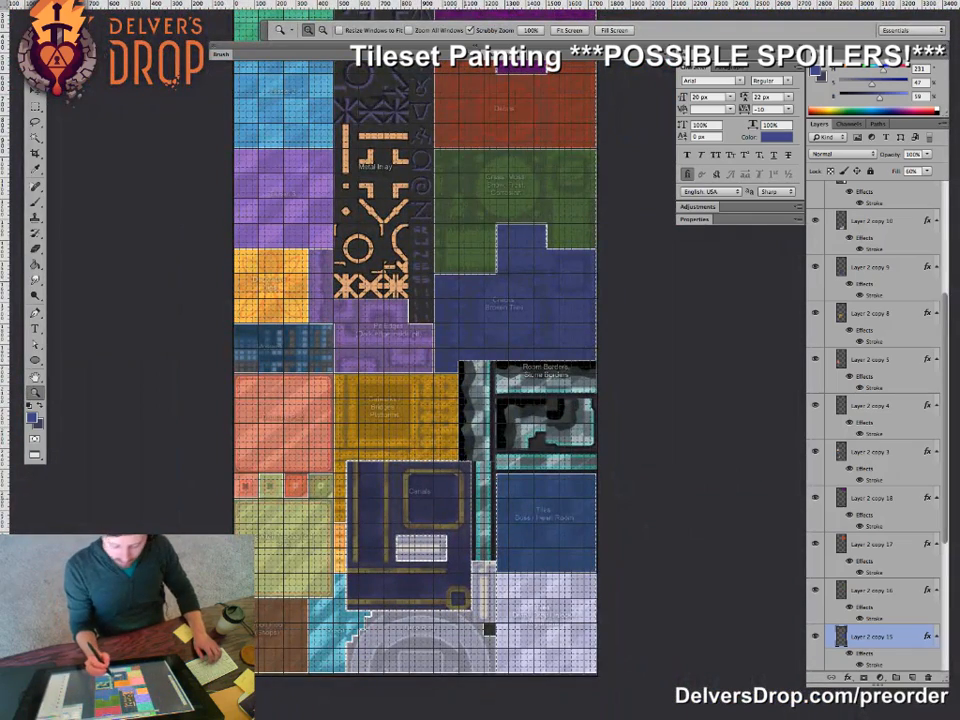
{"action": "left_click_drag", "start_coordinate": [458, 493], "coordinate": [340, 476]}
{"action": "left_click_drag", "start_coordinate": [430, 508], "coordinate": [500, 508]}
{"action": "mouse_move", "coordinate": [430, 470]}
{"action": "left_mouse_down"}
{"action": "mouse_move", "coordinate": [459, 507]}
{"action": "mouse_move", "coordinate": [384, 254]}
{"action": "left_mouse_up"}
{"action": "key", "text": "shift+super+bracketright"}
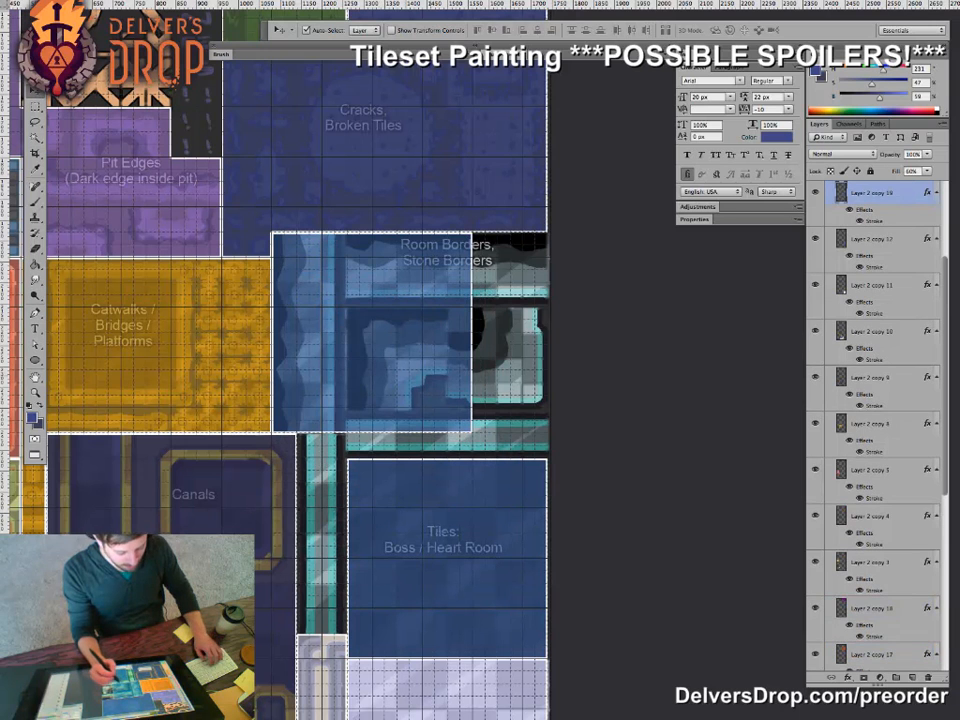
- Fill the Room Borders overlay with the teal sampled from the border artwork
{"action": "key", "text": "g"}
{"action": "left_click", "coordinate": [540, 350], "text": "alt"}
{"action": "left_click", "coordinate": [350, 330]}
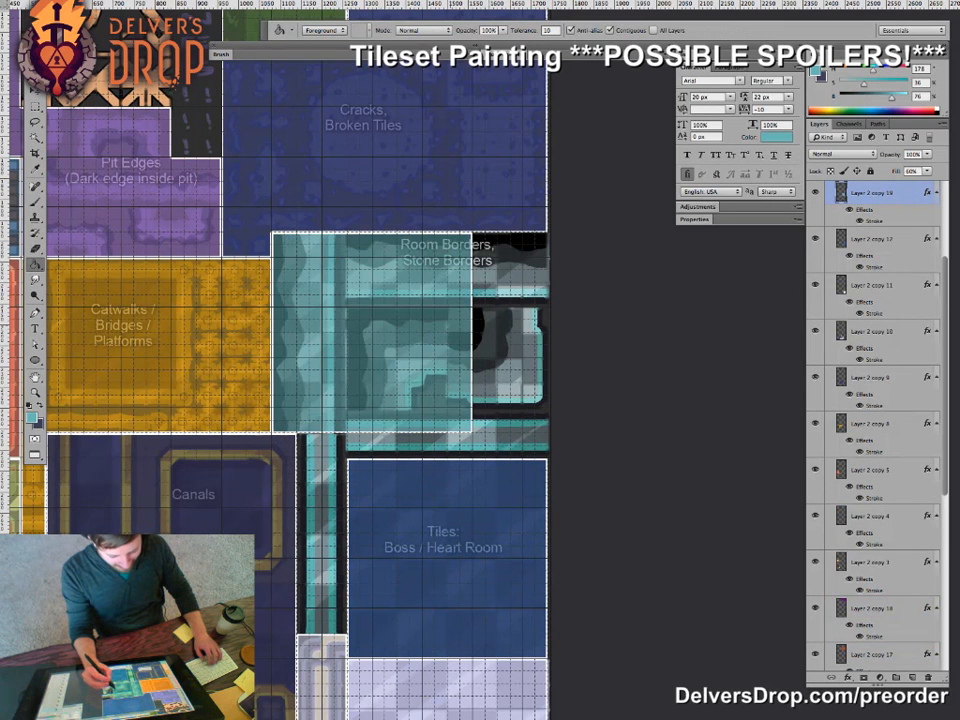
- Extend the teal Room Borders overlay across to the template's outer edge and down to the Boss / Heart Room tiles by copying pieces
{"action": "key", "text": "m"}
{"action": "mouse_move", "coordinate": [511, 188]}
{"action": "left_mouse_down"}
{"action": "mouse_move", "coordinate": [468, 311]}
{"action": "mouse_move", "coordinate": [398, 455]}
{"action": "mouse_move", "coordinate": [372, 468]}
{"action": "left_mouse_up"}
{"action": "left_click_drag", "start_coordinate": [485, 386], "coordinate": [297, 457], "text": "alt+shift+super"}
{"action": "key", "text": "m"}
{"action": "left_click_drag", "start_coordinate": [553, 402], "coordinate": [554, 426], "text": "alt+shift+super"}
{"action": "key", "text": "z"}
{"action": "mouse_move", "coordinate": [323, 466]}
{"action": "left_mouse_down"}
{"action": "mouse_move", "coordinate": [430, 466]}
{"action": "mouse_move", "coordinate": [323, 466]}
{"action": "left_mouse_up"}
- Cover the narrow border strip between the Canals and Boss / Heart Room overlays by copying a piece of the teal overlay down
{"action": "key", "text": "m"}
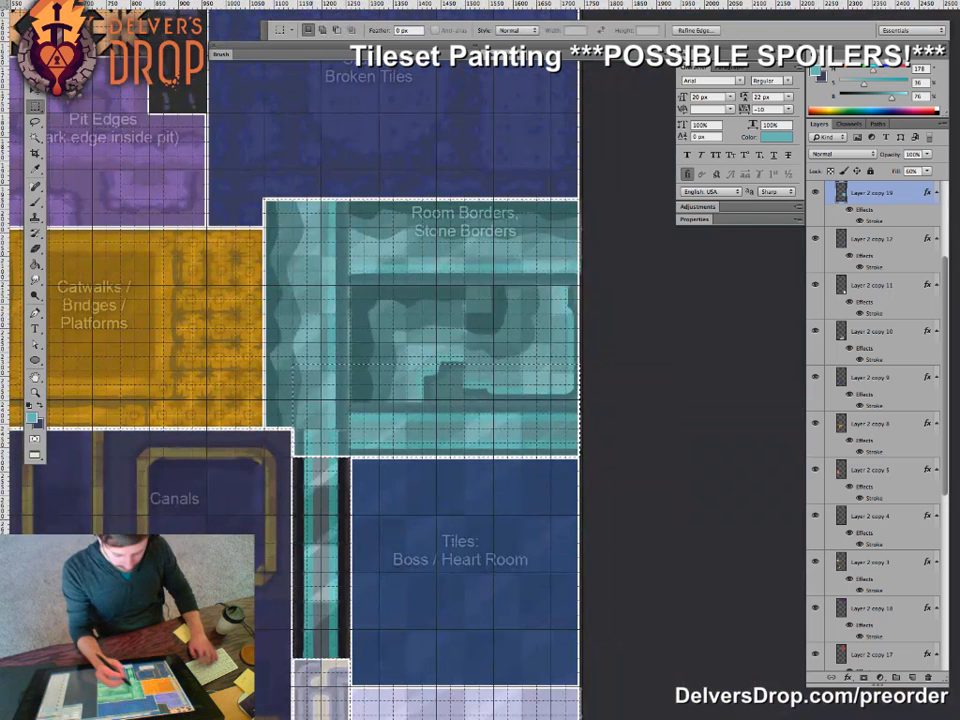
{"action": "left_click_drag", "start_coordinate": [293, 277], "coordinate": [418, 514]}
{"action": "key", "text": "v"}
{"action": "left_click_drag", "start_coordinate": [421, 518], "coordinate": [352, 550]}
- Examine the whole template for areas that still lack a colour overlay
{"action": "key", "text": "ctrl+minus"}
{"action": "left_click_drag", "start_coordinate": [408, 530], "coordinate": [487, 530]}
{"action": "mouse_move", "coordinate": [413, 554]}
{"action": "left_mouse_down"}
{"action": "mouse_move", "coordinate": [459, 501]}
{"action": "mouse_move", "coordinate": [404, 501]}
{"action": "mouse_move", "coordinate": [430, 555]}
{"action": "left_mouse_up"}
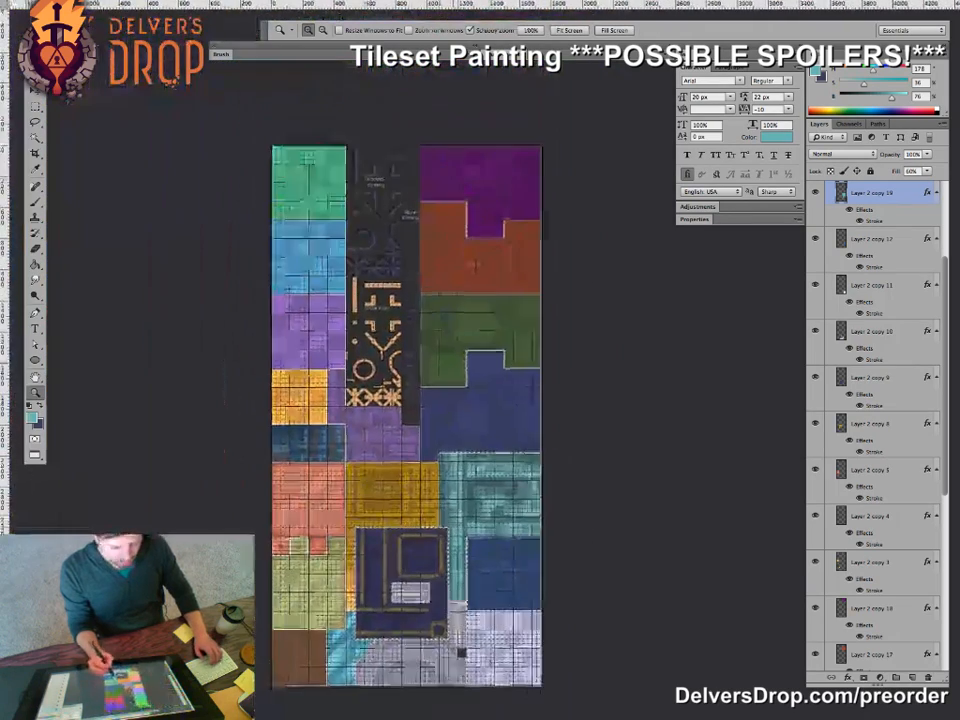
{"action": "left_click_drag", "start_coordinate": [405, 340], "coordinate": [413, 407]}
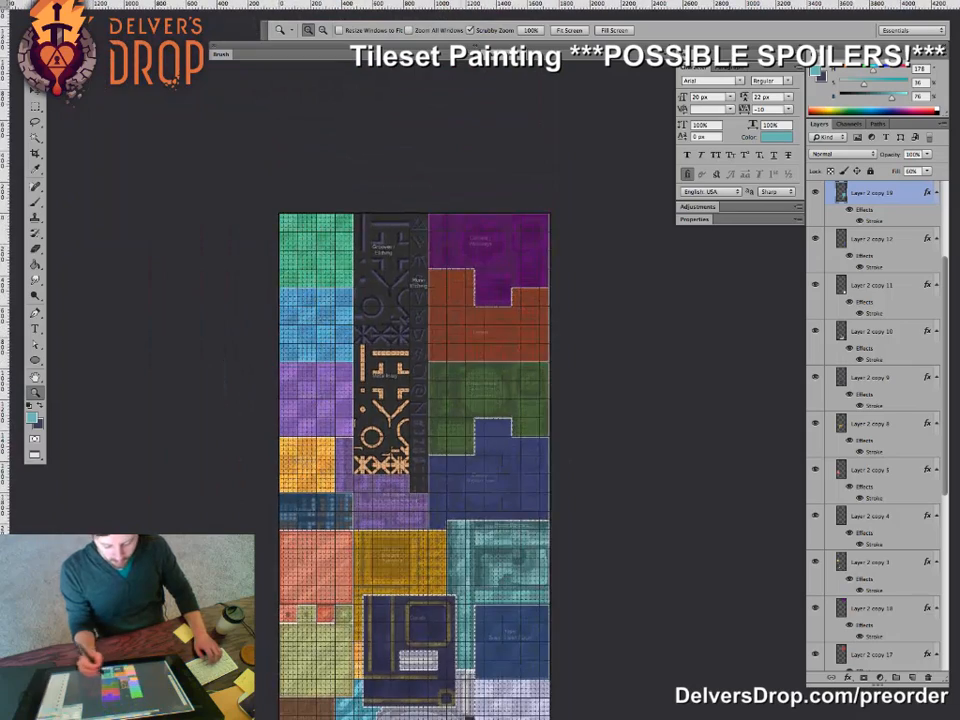
{"action": "left_click_drag", "start_coordinate": [463, 590], "coordinate": [450, 497]}
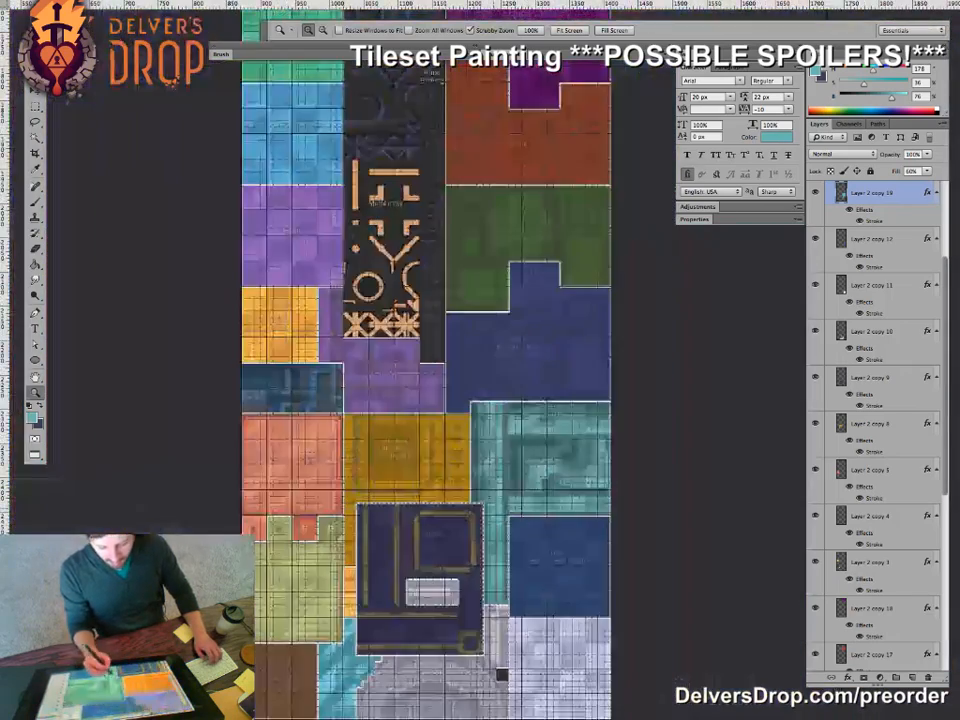
{"action": "left_click_drag", "start_coordinate": [555, 560], "coordinate": [513, 549]}
{"action": "left_click_drag", "start_coordinate": [414, 367], "coordinate": [452, 367]}
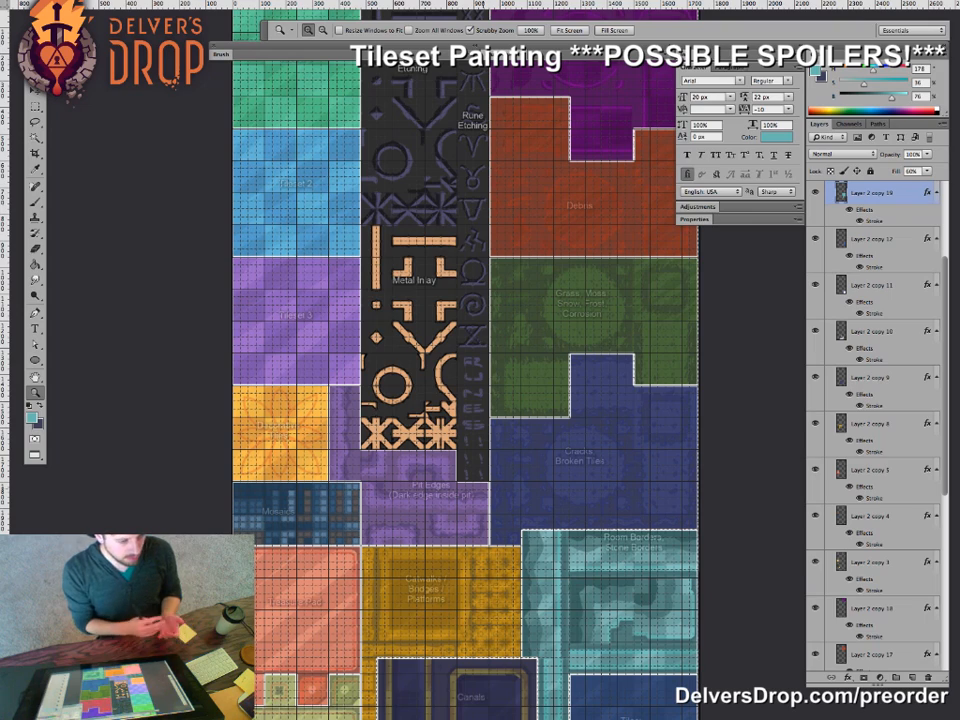
- Copy the Debris overlay up onto the Rune Etching column
{"action": "left_click_drag", "start_coordinate": [441, 384], "coordinate": [505, 384]}
{"action": "left_click_drag", "start_coordinate": [400, 215], "coordinate": [364, 264]}
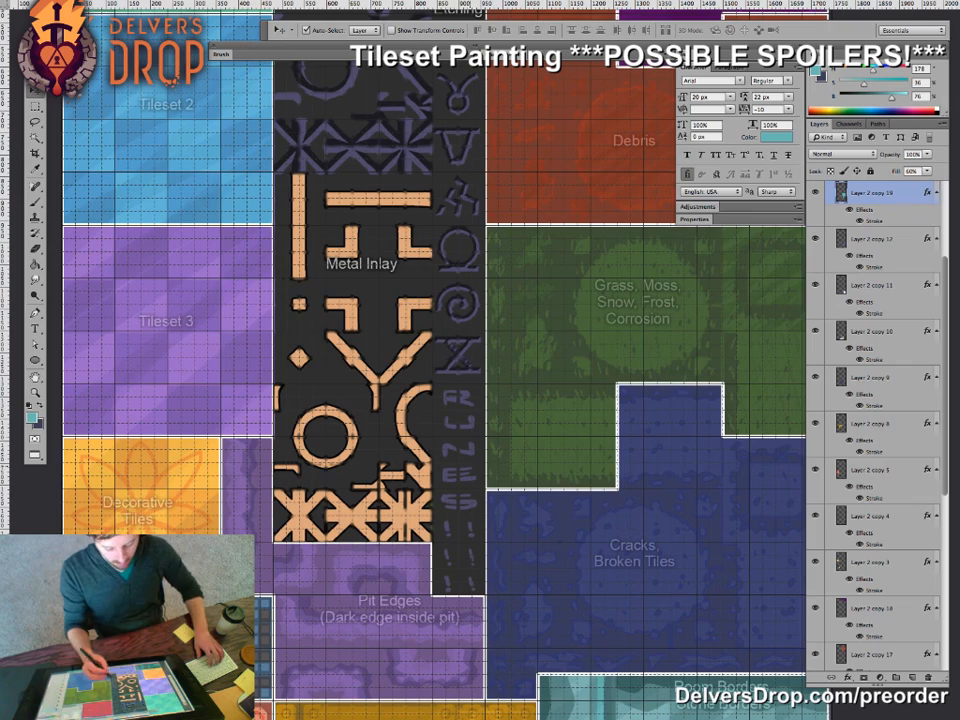
{"action": "key", "text": "z"}
{"action": "left_click_drag", "start_coordinate": [446, 447], "coordinate": [385, 447]}
{"action": "left_click_drag", "start_coordinate": [446, 400], "coordinate": [383, 435]}
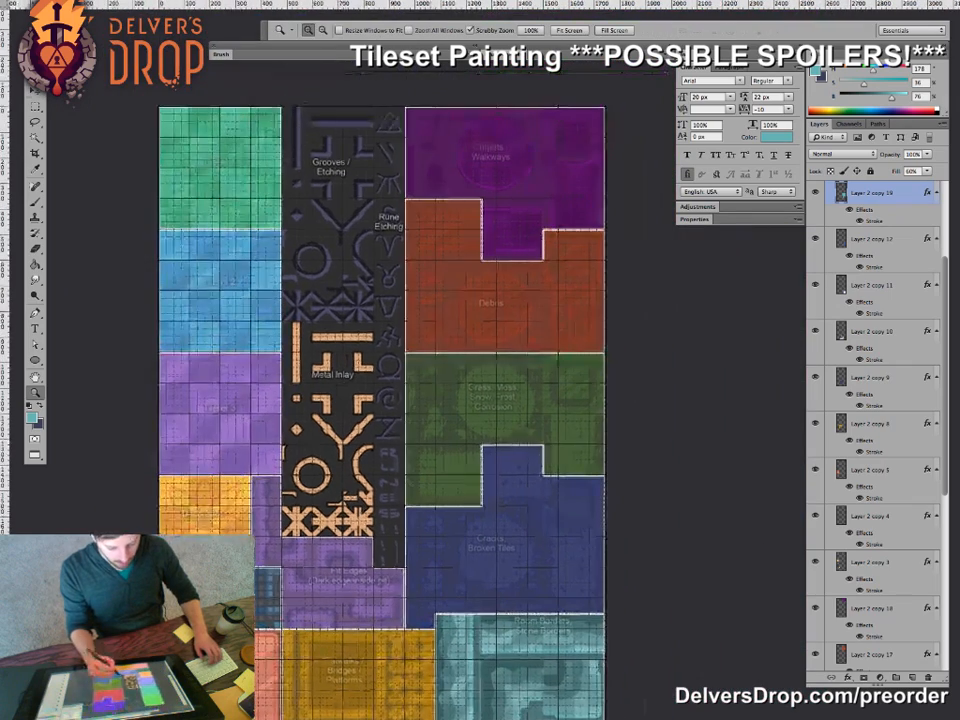
{"action": "key", "text": "v"}
{"action": "left_click", "coordinate": [490, 290]}
{"action": "key", "text": "z"}
{"action": "left_click_drag", "start_coordinate": [423, 256], "coordinate": [414, 316]}
- Align the copied orange overlay with the upper corner of the Rune Etching column on the grid
{"action": "key", "text": "v"}
{"action": "key", "text": "z"}
{"action": "key", "text": "v"}
{"action": "left_click", "coordinate": [440, 372]}
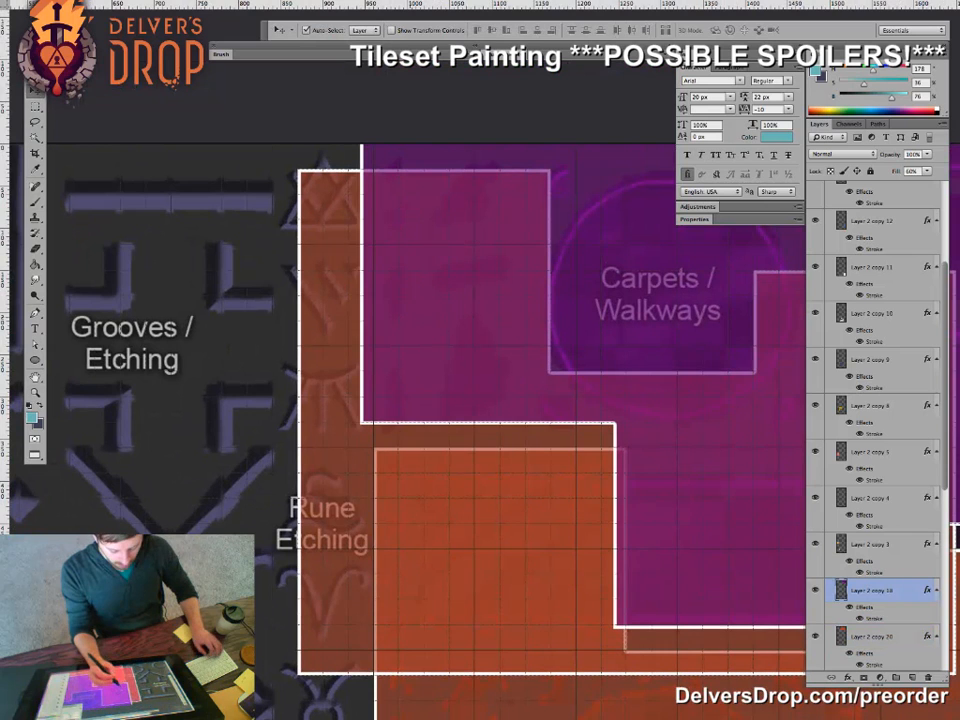
{"action": "key", "text": "ctrl+z"}
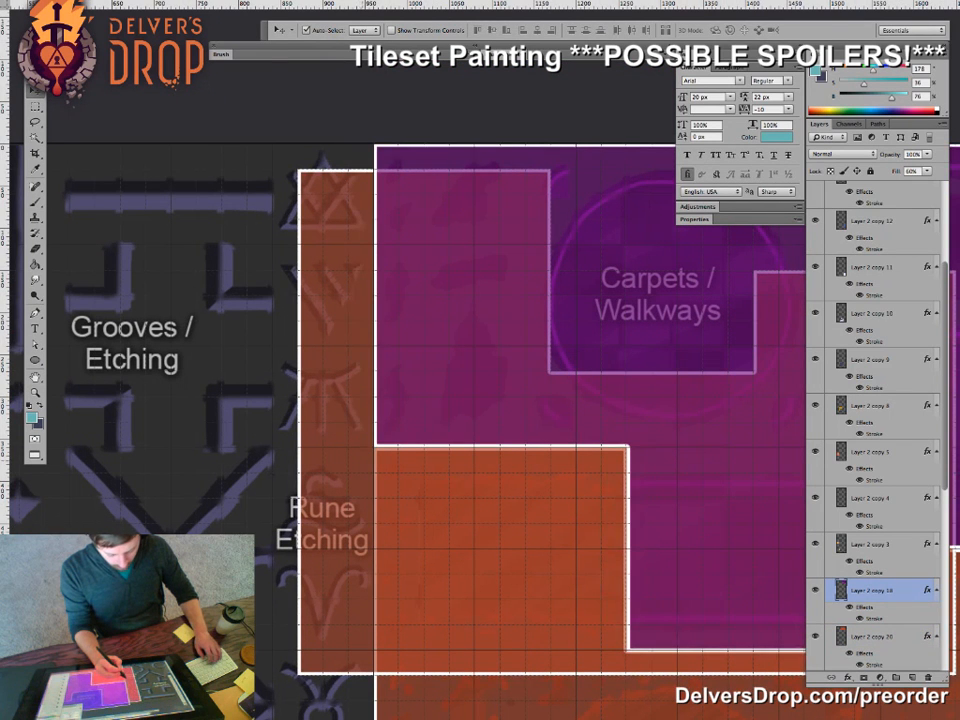
{"action": "left_click_drag", "start_coordinate": [370, 430], "coordinate": [343, 412]}
{"action": "left_click_drag", "start_coordinate": [285, 157], "coordinate": [345, 309]}
- Trim the copied overlay to the width of the Rune Etching column by deleting the part over Carpets and Debris
{"action": "key", "text": "z"}
{"action": "left_click_drag", "start_coordinate": [485, 372], "coordinate": [361, 374]}
{"action": "left_click_drag", "start_coordinate": [520, 400], "coordinate": [391, 400]}
{"action": "key", "text": "m"}
{"action": "left_click_drag", "start_coordinate": [557, 364], "coordinate": [370, 557]}
{"action": "key", "text": "Delete"}
{"action": "key", "text": "z"}
{"action": "scroll", "coordinate": [354, 492], "scroll_direction": "up", "scroll_amount": 5}
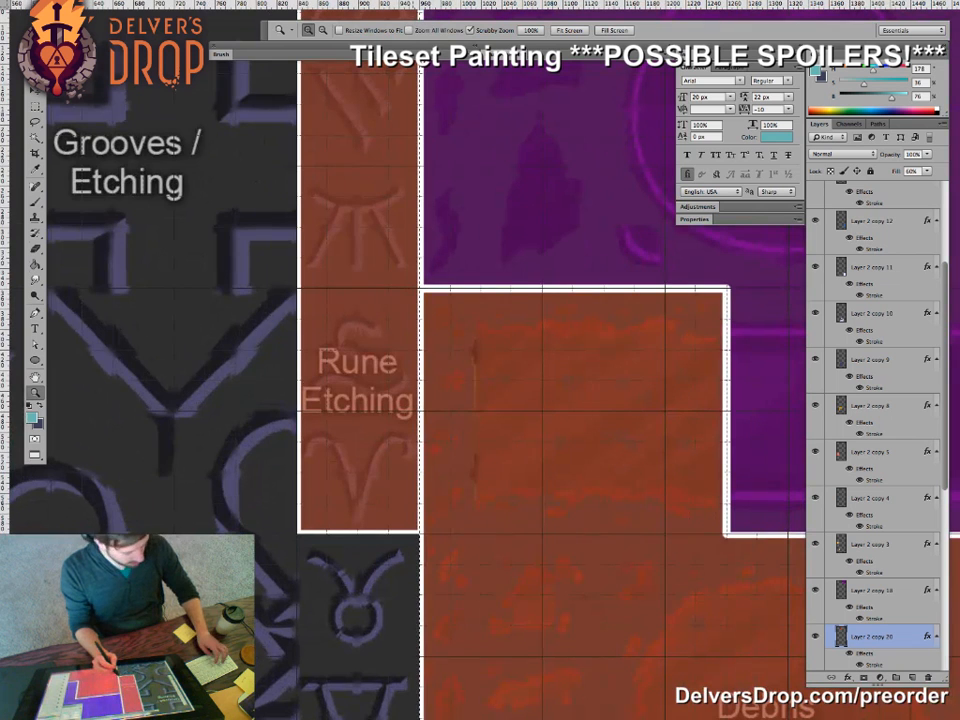
- Fill the Rune Etching overlay with the blue-violet sampled from the rune artwork, raised to 55 saturation and 85 brightness
{"action": "key", "text": "g"}
{"action": "left_click", "coordinate": [381, 570], "text": "alt"}
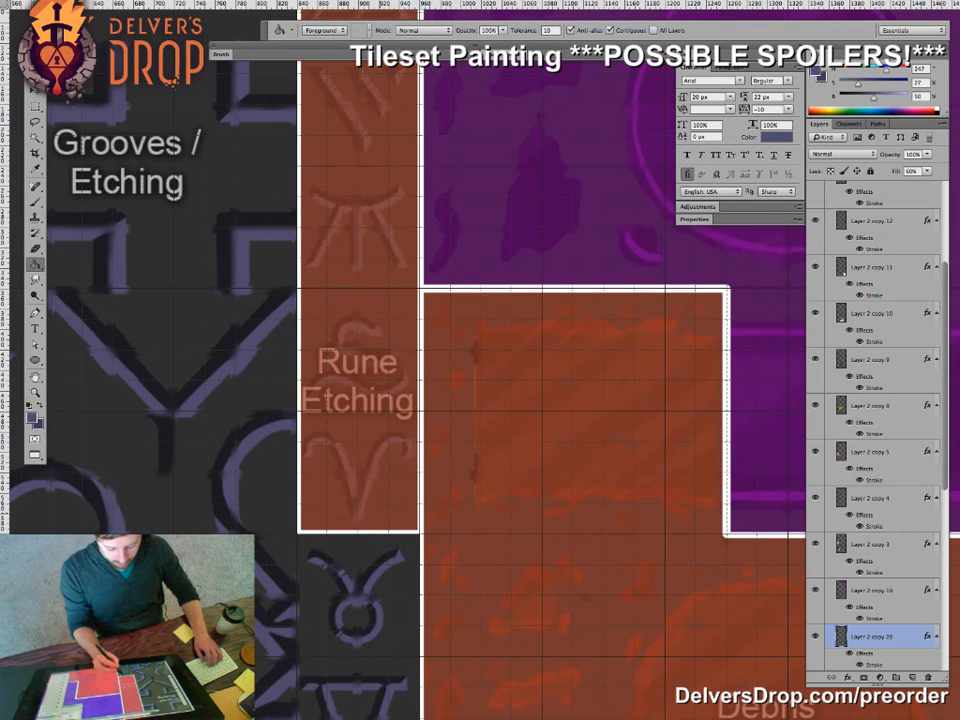
{"action": "left_click", "coordinate": [358, 460]}
{"action": "left_click_drag", "start_coordinate": [858, 84], "coordinate": [897, 98]}
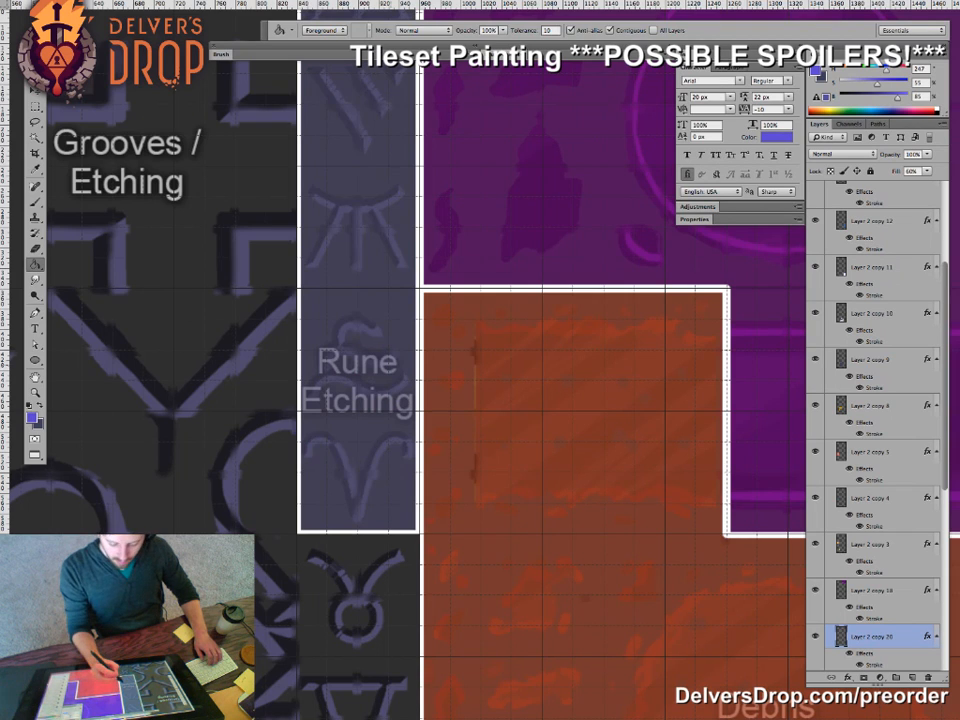
{"action": "left_click", "coordinate": [372, 440]}
- Extend the Rune Etching overlay down its whole column to the Pit Edges area by copying pieces
{"action": "key", "text": "z"}
{"action": "left_click_drag", "start_coordinate": [424, 441], "coordinate": [345, 441]}
{"action": "key", "text": "m"}
{"action": "left_click_drag", "start_coordinate": [392, 339], "coordinate": [454, 497]}
{"action": "left_click_drag", "start_coordinate": [454, 490], "coordinate": [420, 339]}
{"action": "key", "text": "v"}
{"action": "left_click_drag", "start_coordinate": [378, 271], "coordinate": [388, 539]}
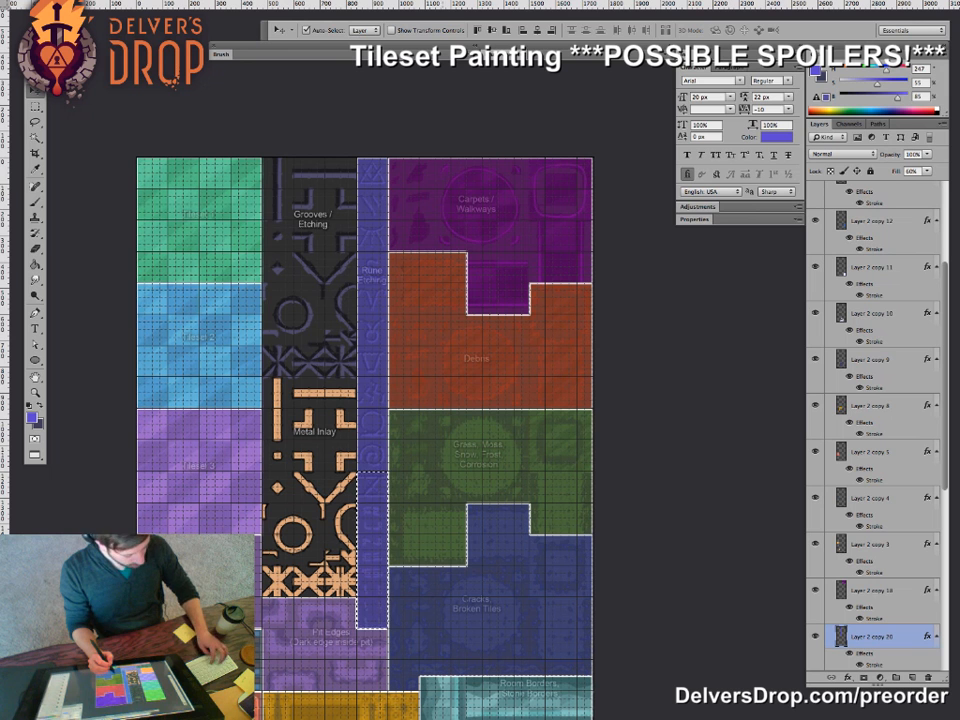
- Copy the Rune Etching overlay onto the Grooves / Etching area and delete the part covering Metal Inlay and Pit Edges
{"action": "left_click_drag", "start_coordinate": [386, 340], "coordinate": [293, 335]}
{"action": "key", "text": "m"}
{"action": "mouse_move", "coordinate": [262, 629]}
{"action": "left_mouse_down"}
{"action": "mouse_move", "coordinate": [312, 527]}
{"action": "mouse_move", "coordinate": [351, 377]}
{"action": "left_mouse_up"}
{"action": "left_click_drag", "start_coordinate": [240, 378], "coordinate": [347, 636]}
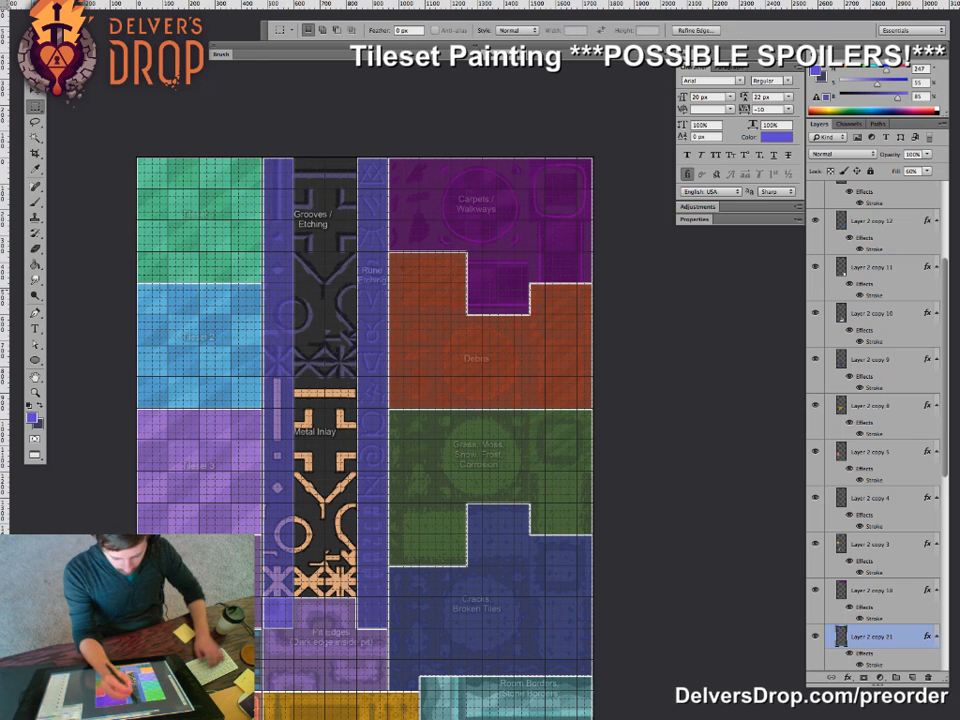
{"action": "key", "text": "Delete"}
- Align the Grooves / Etching overlay's lower corner with the grid lines beside Tileset 2
{"action": "key", "text": "z"}
{"action": "left_click_drag", "start_coordinate": [306, 379], "coordinate": [400, 380]}
{"action": "key", "text": "v"}
{"action": "left_click_drag", "start_coordinate": [158, 320], "coordinate": [156, 321]}
{"action": "key", "text": "z"}
{"action": "left_click_drag", "start_coordinate": [86, 367], "coordinate": [140, 374]}
{"action": "key", "text": "v"}
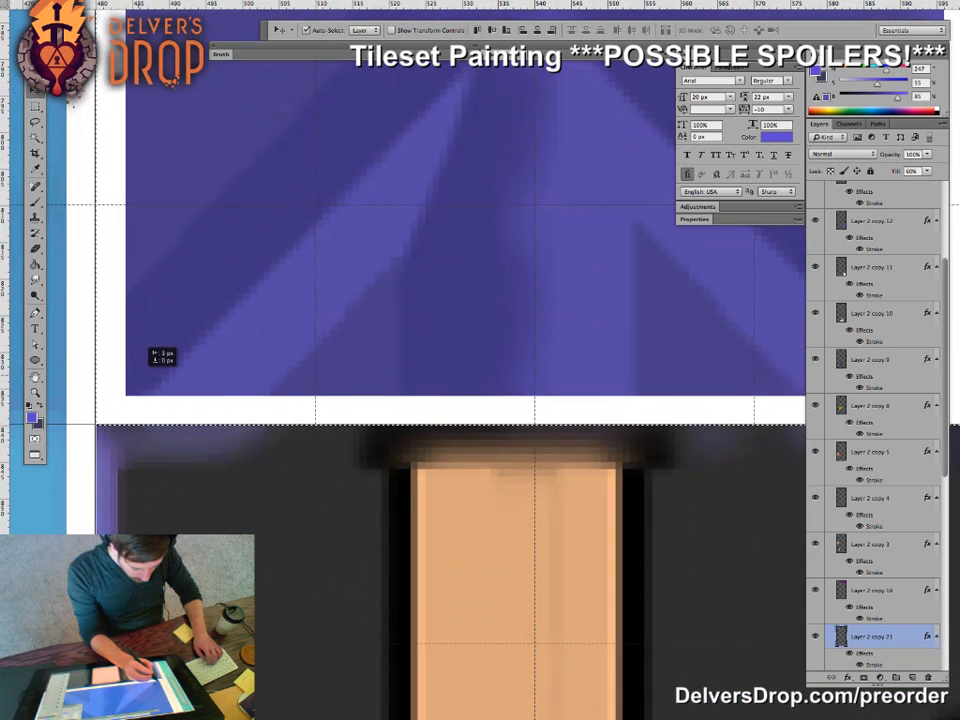
- Widen the Grooves / Etching overlay across to the Rune Etching column by copying pieces
{"action": "key", "text": "z"}
{"action": "left_click_drag", "start_coordinate": [320, 385], "coordinate": [228, 385]}
{"action": "key", "text": "v"}
{"action": "left_click_drag", "start_coordinate": [383, 355], "coordinate": [608, 328]}
{"action": "left_click_drag", "start_coordinate": [652, 317], "coordinate": [552, 412]}
- Fill the Grooves / Etching overlay with a duller violet of 39 saturation and 62 brightness
{"action": "left_click_drag", "start_coordinate": [898, 98], "coordinate": [866, 84]}
{"action": "key", "text": "g"}
{"action": "left_click", "coordinate": [503, 390]}
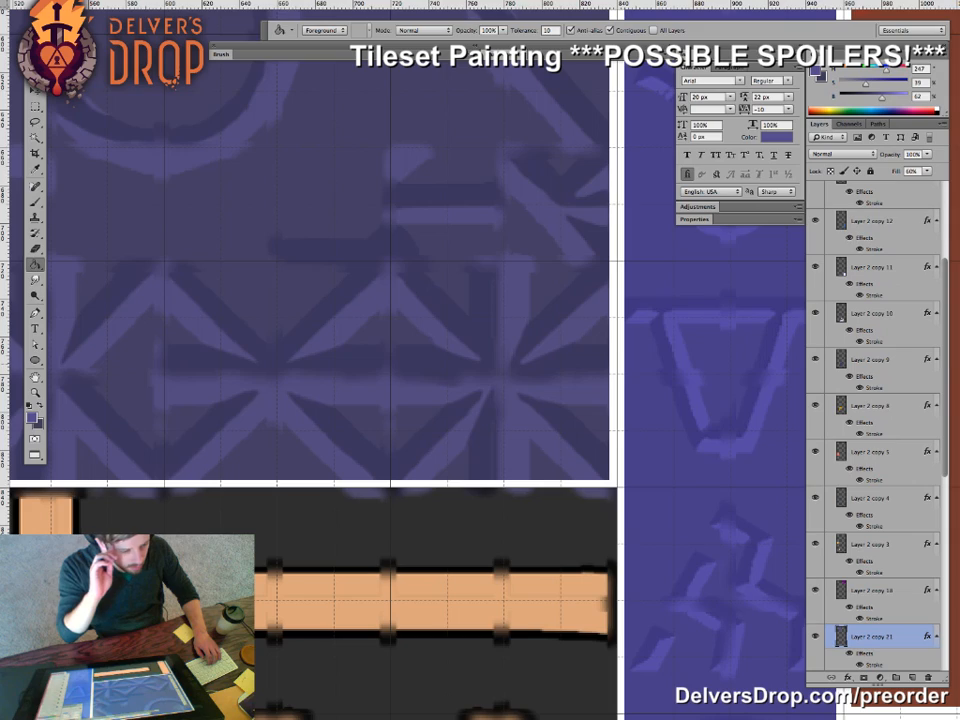
- Copy the Grooves / Etching overlay down onto the Metal Inlay area
{"action": "key", "text": "z"}
{"action": "mouse_move", "coordinate": [451, 448]}
{"action": "left_mouse_down"}
{"action": "mouse_move", "coordinate": [350, 448]}
{"action": "mouse_move", "coordinate": [321, 407]}
{"action": "left_mouse_up"}
{"action": "left_click_drag", "start_coordinate": [465, 502], "coordinate": [385, 502]}
{"action": "left_click_drag", "start_coordinate": [445, 558], "coordinate": [470, 511]}
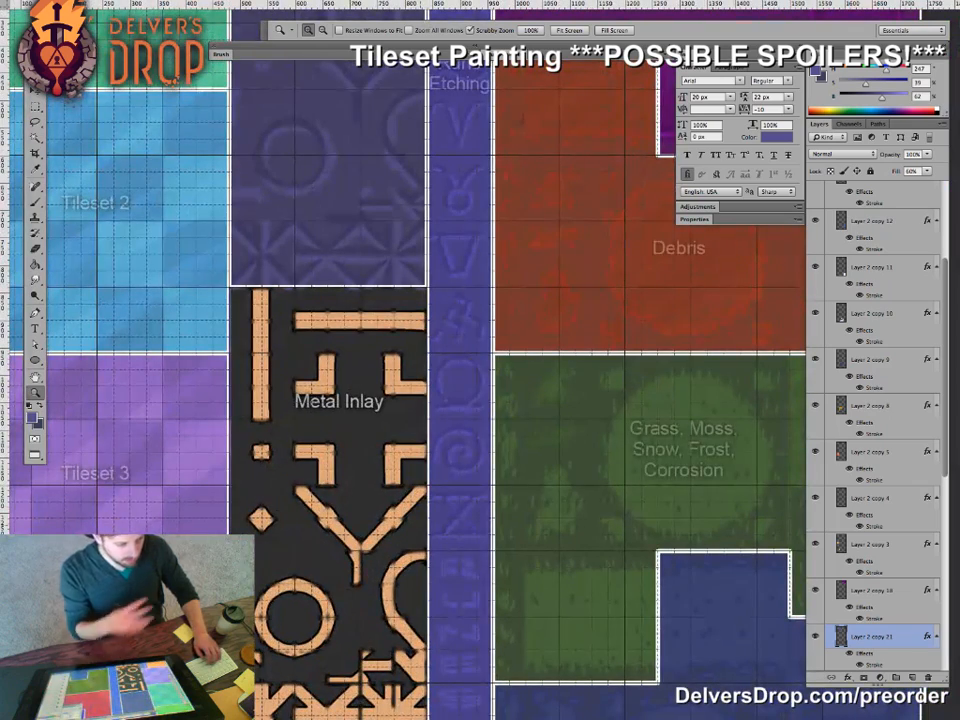
{"action": "left_click_drag", "start_coordinate": [420, 363], "coordinate": [350, 346]}
{"action": "key", "text": "v"}
{"action": "left_click_drag", "start_coordinate": [411, 262], "coordinate": [424, 460]}
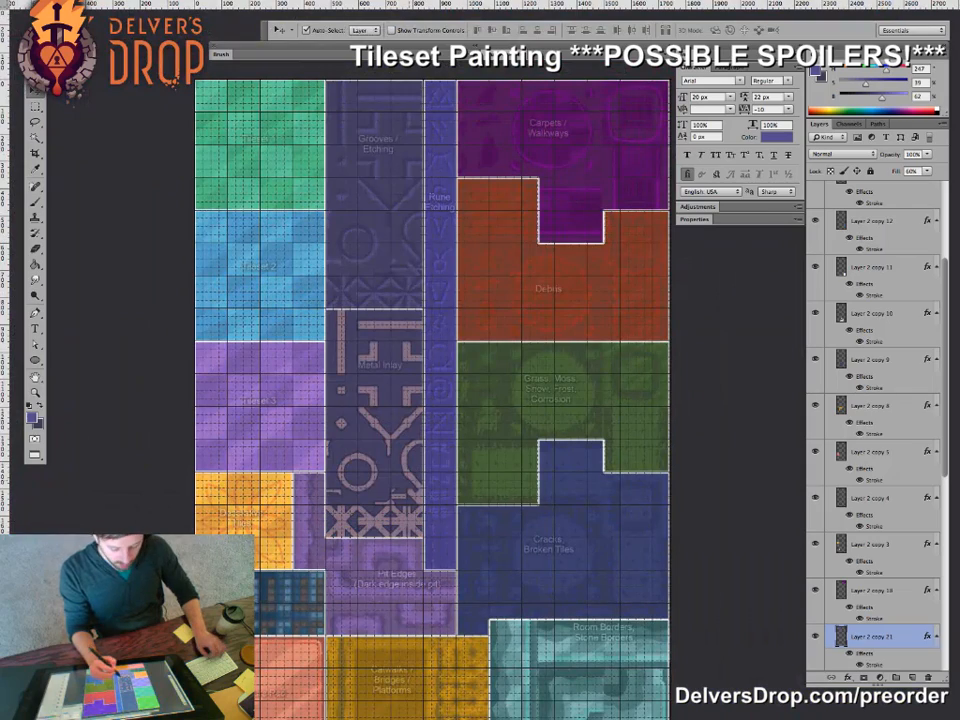
{"action": "key", "text": "z"}
{"action": "left_click_drag", "start_coordinate": [353, 546], "coordinate": [300, 546]}
{"action": "left_click_drag", "start_coordinate": [394, 194], "coordinate": [379, 348]}
{"action": "key", "text": "v"}
{"action": "left_click_drag", "start_coordinate": [400, 450], "coordinate": [442, 460]}
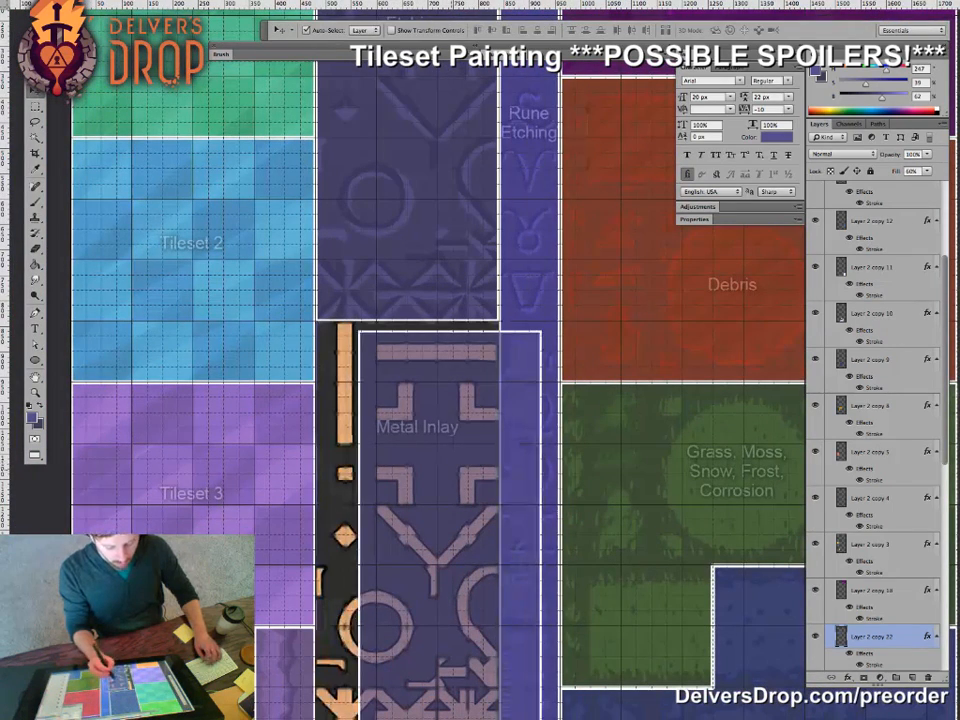
- Fill the Metal Inlay overlay with the light orange sampled from the inlay artwork
{"action": "key", "text": "g"}
{"action": "left_click", "coordinate": [343, 390], "text": "alt"}
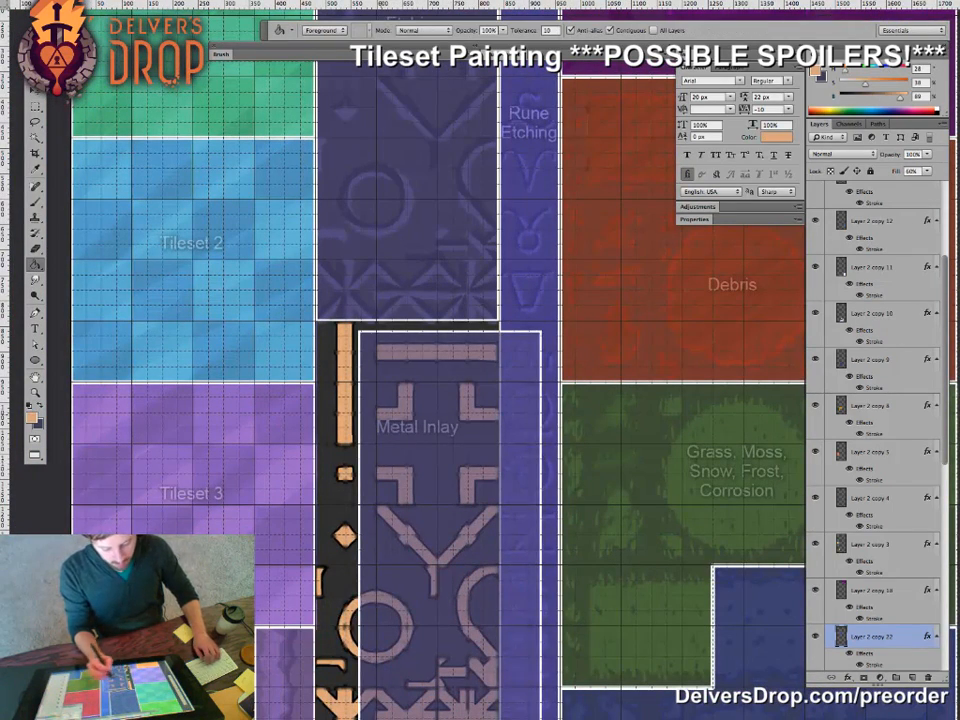
{"action": "left_click", "coordinate": [435, 445]}
- Align the Metal Inlay overlay on the grid directly below the Grooves / Etching overlay
{"action": "key", "text": "v"}
{"action": "left_click_drag", "start_coordinate": [446, 400], "coordinate": [434, 394]}
{"action": "left_click_drag", "start_coordinate": [327, 322], "coordinate": [415, 322]}
{"action": "left_click_drag", "start_coordinate": [345, 342], "coordinate": [350, 342]}
{"action": "key", "text": "z"}
{"action": "left_click_drag", "start_coordinate": [613, 420], "coordinate": [353, 341]}
- Cover the small gap between the Drop Ring and the Royal Child tiles by copying a piece of the Drop Ring overlay
{"action": "left_click_drag", "start_coordinate": [450, 640], "coordinate": [448, 385]}
{"action": "left_click_drag", "start_coordinate": [462, 492], "coordinate": [400, 492]}
{"action": "left_click_drag", "start_coordinate": [500, 435], "coordinate": [471, 304]}
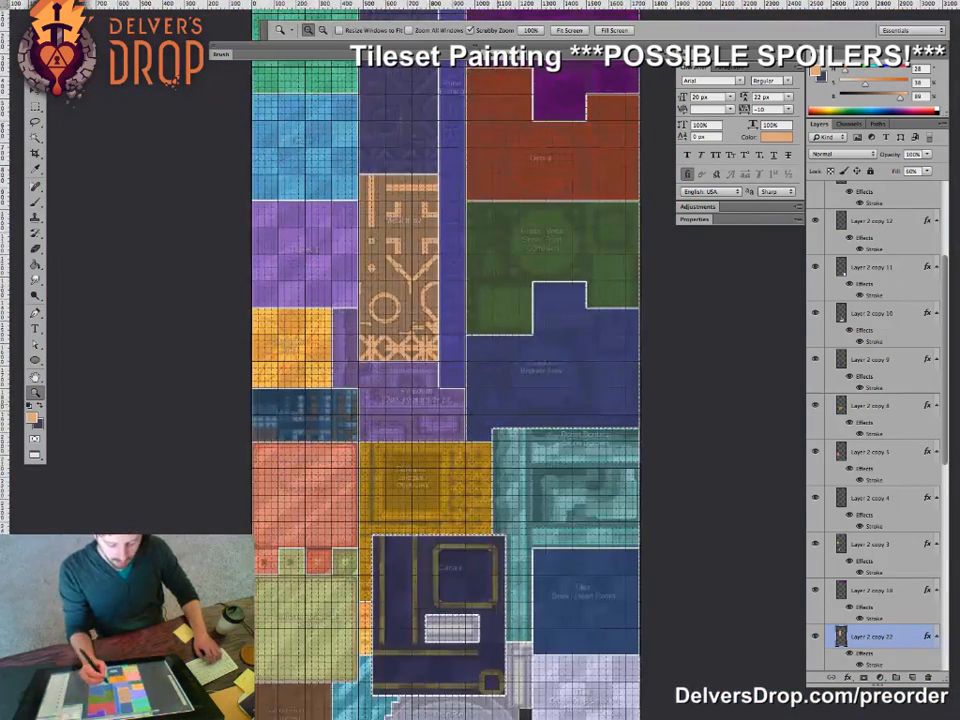
{"action": "left_click_drag", "start_coordinate": [498, 416], "coordinate": [477, 464]}
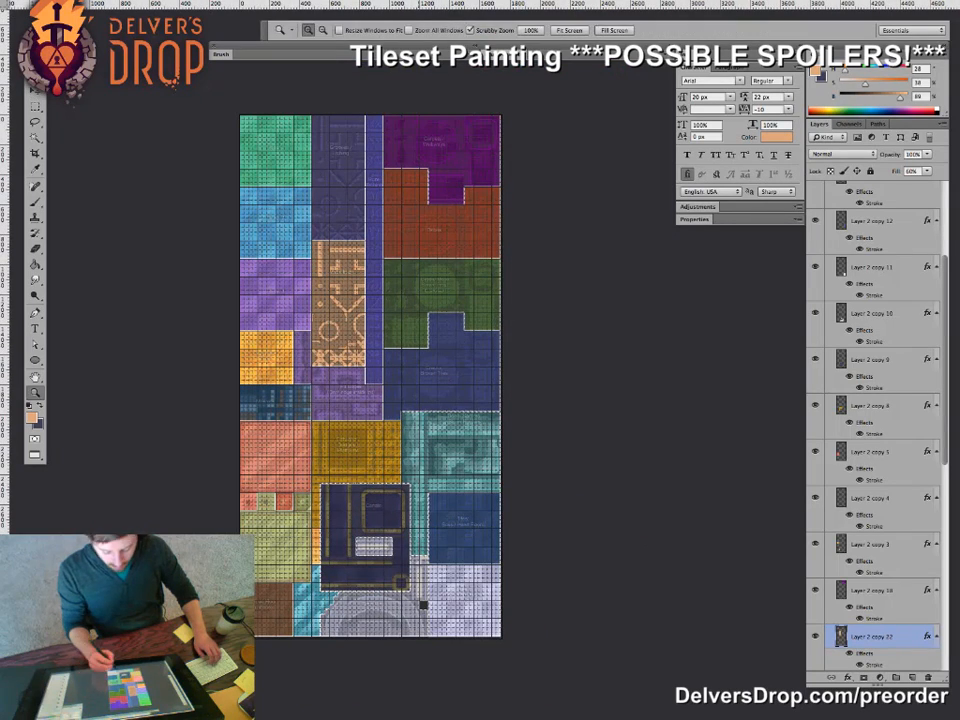
{"action": "left_click_drag", "start_coordinate": [420, 609], "coordinate": [502, 607]}
{"action": "left_click", "coordinate": [440, 535]}
{"action": "key", "text": "m"}
{"action": "mouse_move", "coordinate": [419, 503]}
{"action": "left_mouse_down"}
{"action": "mouse_move", "coordinate": [462, 566]}
{"action": "mouse_move", "coordinate": [452, 600]}
{"action": "mouse_move", "coordinate": [429, 590]}
{"action": "left_mouse_up"}
{"action": "key", "text": "v"}
{"action": "left_click_drag", "start_coordinate": [431, 592], "coordinate": [350, 545]}
- Save the finished template as a new layered Photoshop file in the Tileset Templates folder
{"action": "key", "text": "z"}
{"action": "left_click_drag", "start_coordinate": [390, 350], "coordinate": [389, 409]}
{"action": "left_click_drag", "start_coordinate": [461, 535], "coordinate": [390, 535]}
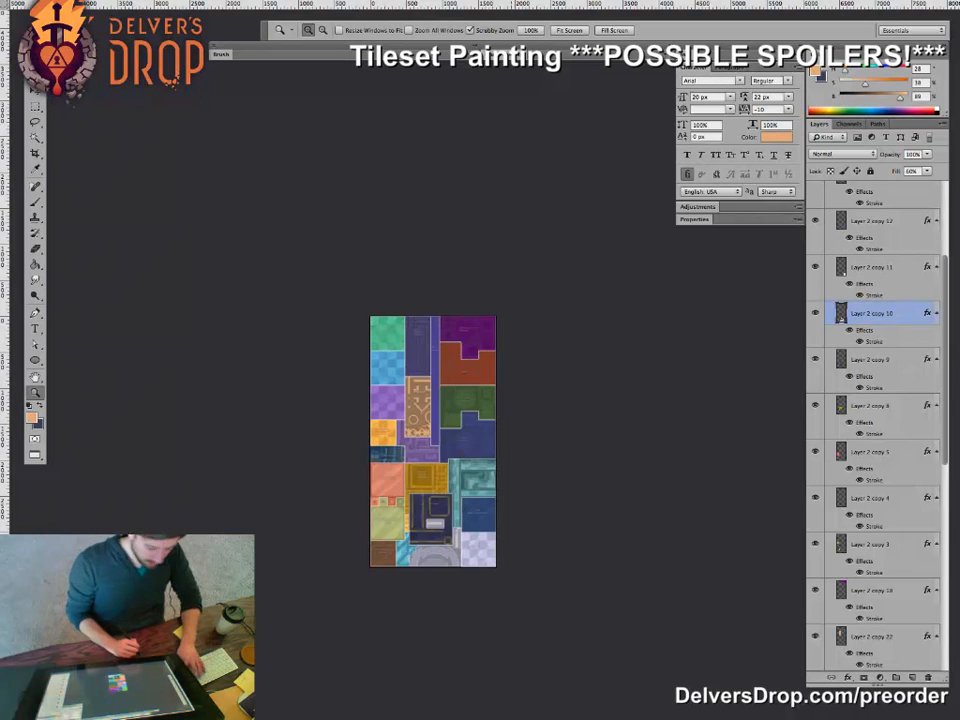
{"action": "left_click_drag", "start_coordinate": [456, 537], "coordinate": [482, 537]}
{"action": "key", "text": "super+shift+s"}
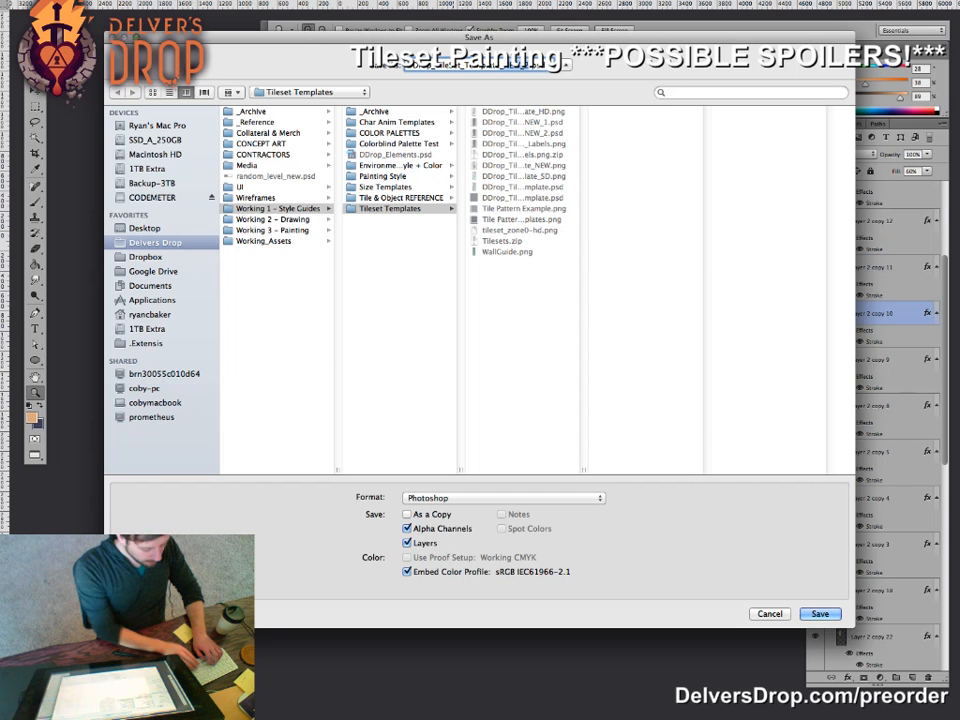
{"action": "key", "text": "Escape"}
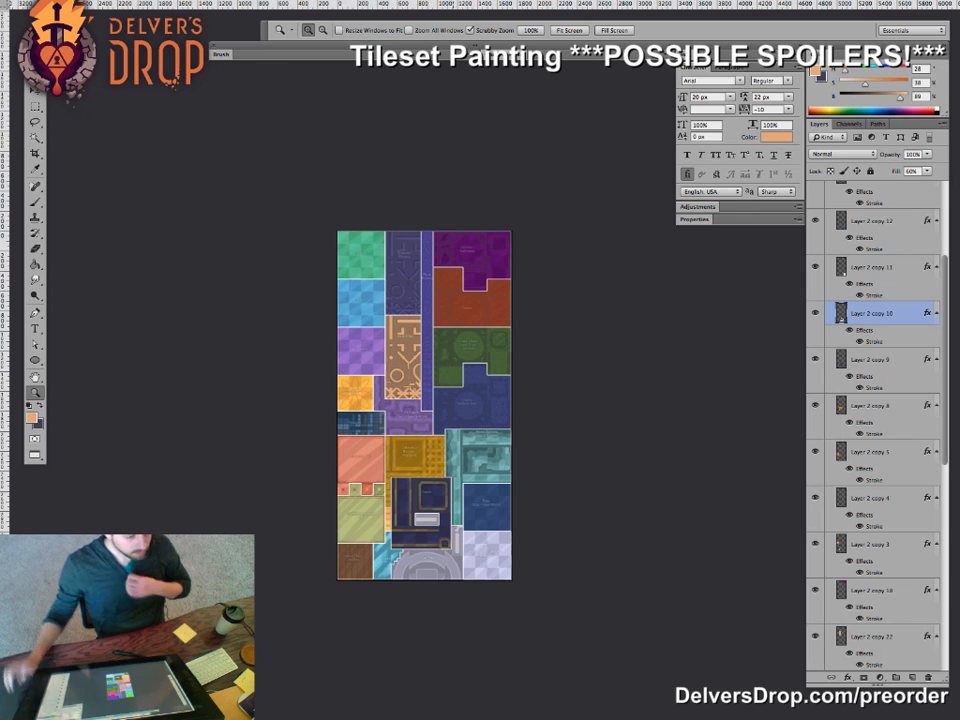
{"action": "key", "text": "Tab"}
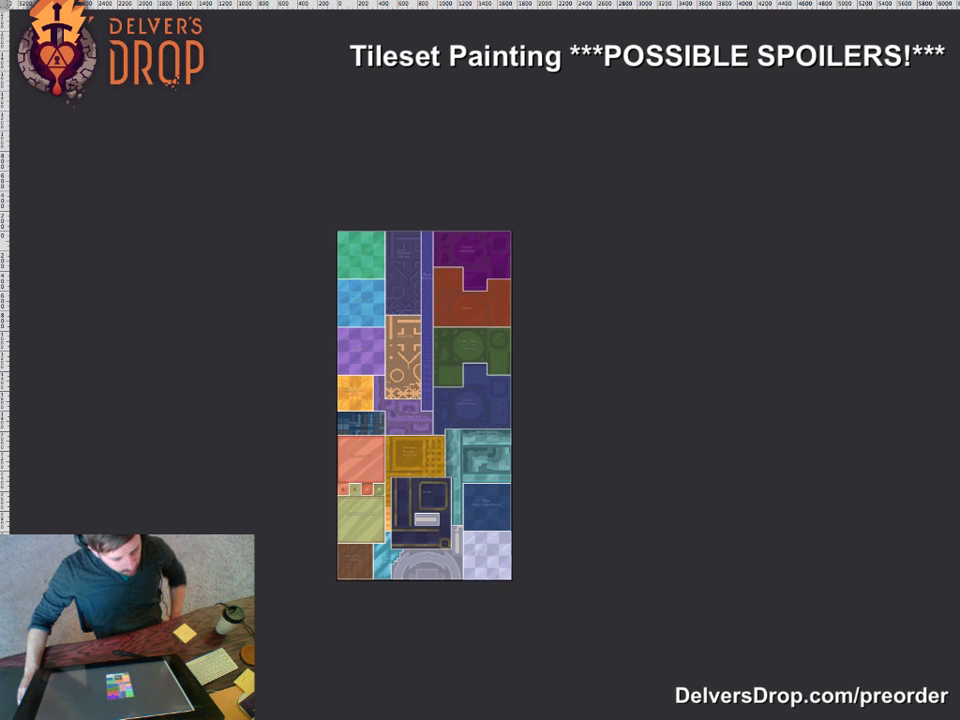
{"action": "key", "text": "Tab"}
{"action": "key", "text": "ctrl+plus"}
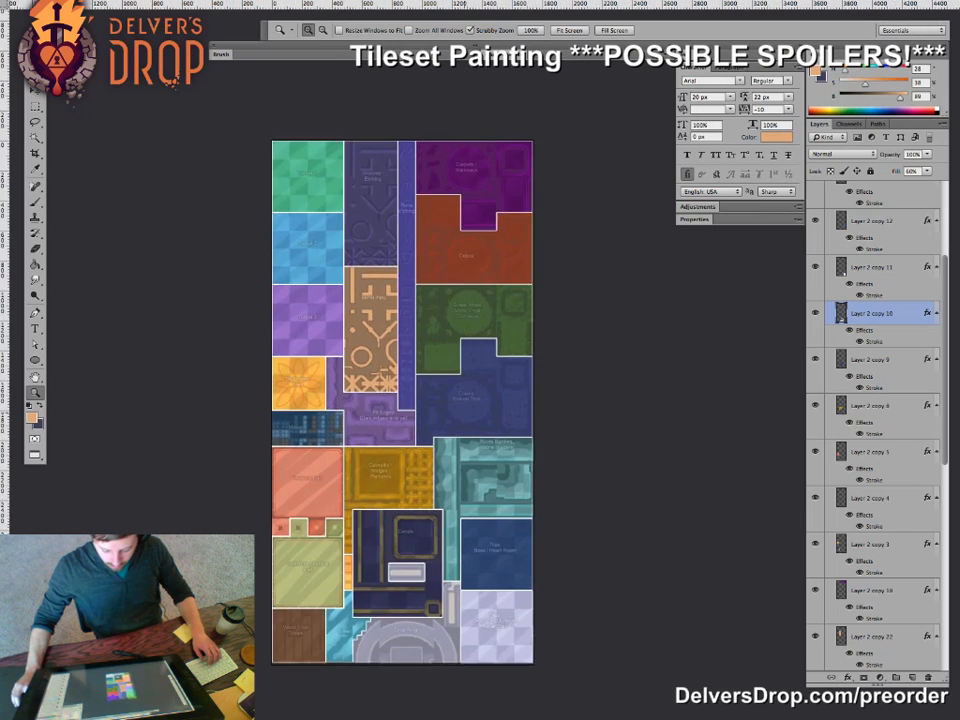
{"action": "key", "text": "ctrl+shift+s"}
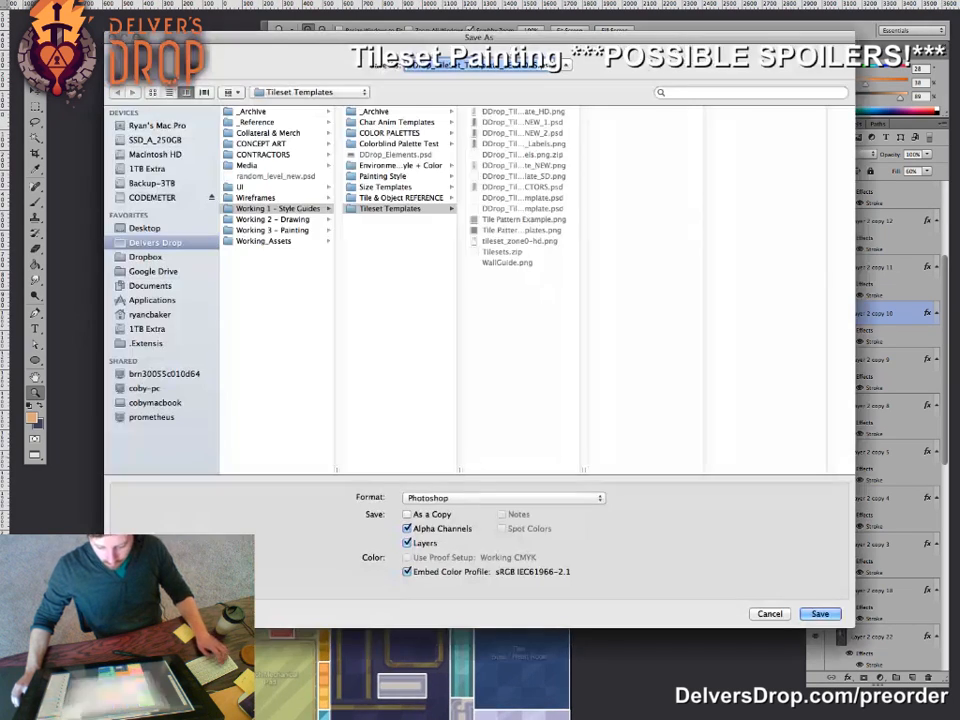
{"action": "key", "text": "Escape"}
{"action": "left_click_drag", "start_coordinate": [370, 416], "coordinate": [290, 128]}
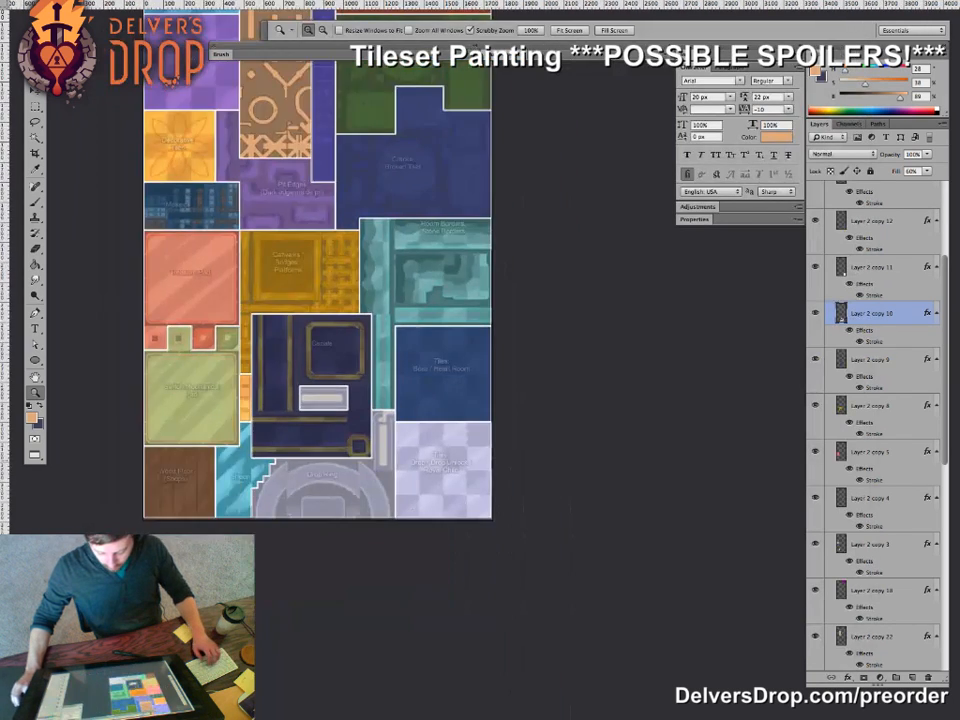
{"action": "left_click_drag", "start_coordinate": [459, 458], "coordinate": [550, 458]}
{"action": "left_click_drag", "start_coordinate": [549, 648], "coordinate": [650, 648]}
{"action": "key", "text": "c"}
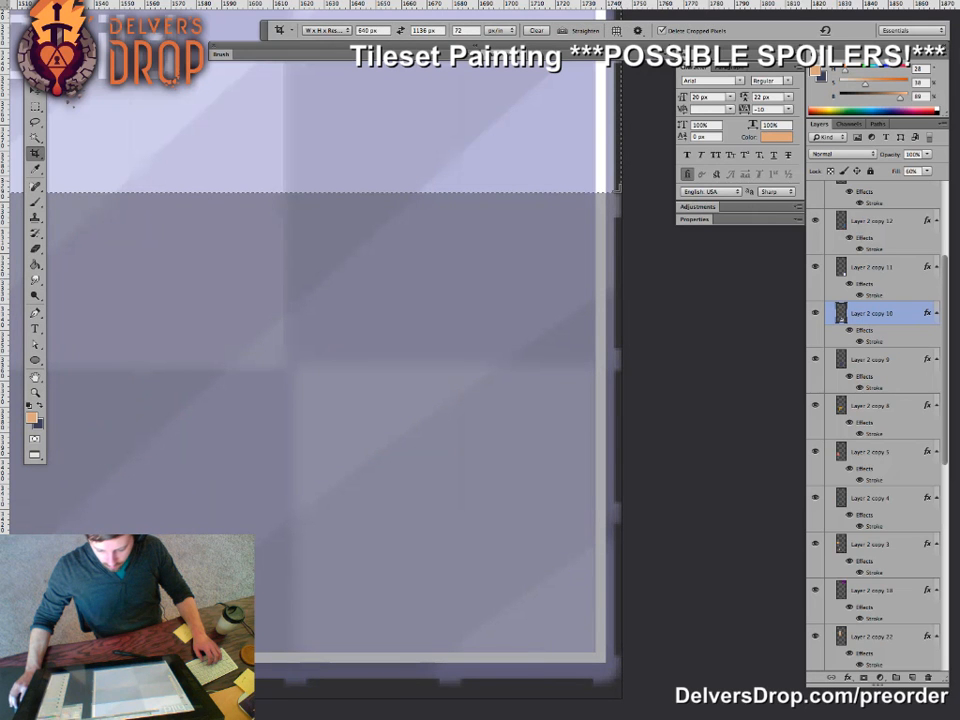
{"action": "key", "text": "Return"}
{"action": "left_click_drag", "start_coordinate": [617, 190], "coordinate": [560, 507]}
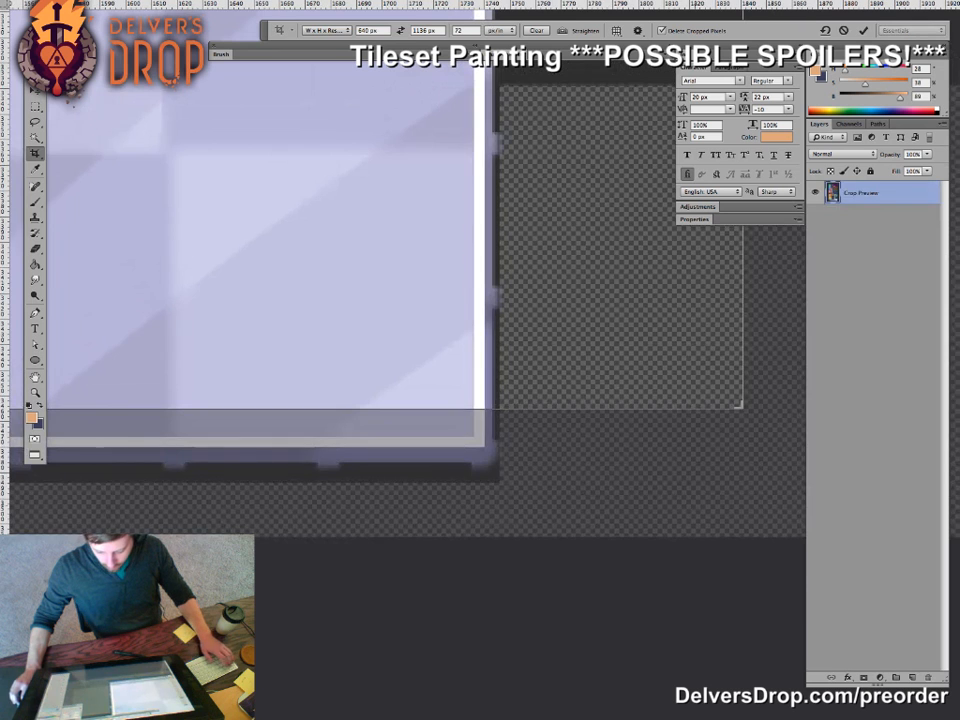
{"action": "key", "text": "Return"}
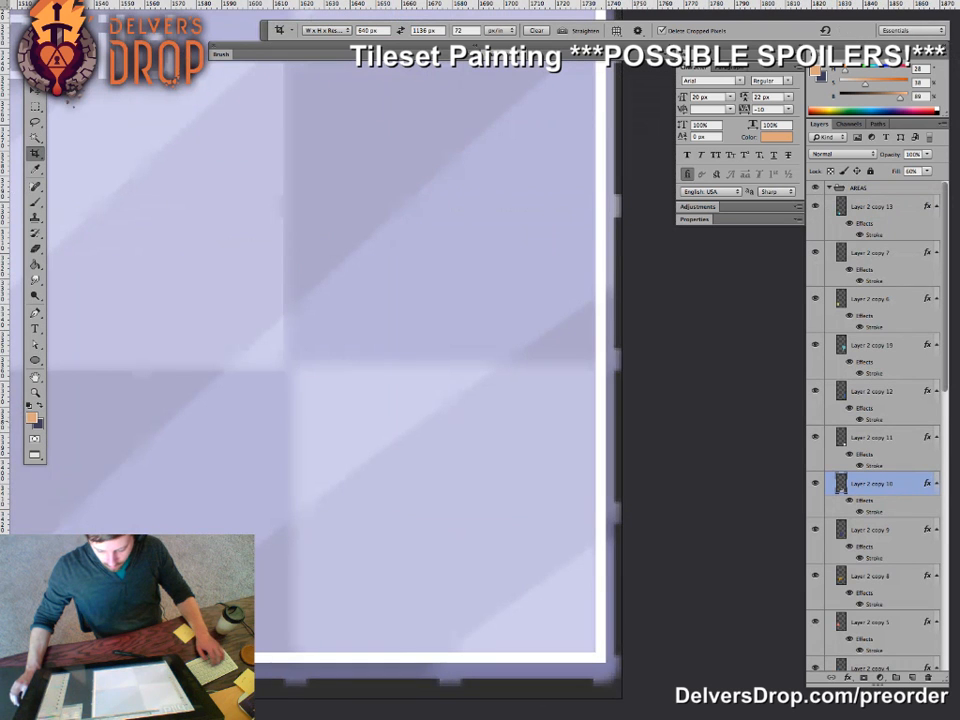
- Enlarge the canvas so it extends beyond the template's right and lower edges
{"action": "key", "text": "z"}
{"action": "left_click_drag", "start_coordinate": [480, 421], "coordinate": [150, 421]}
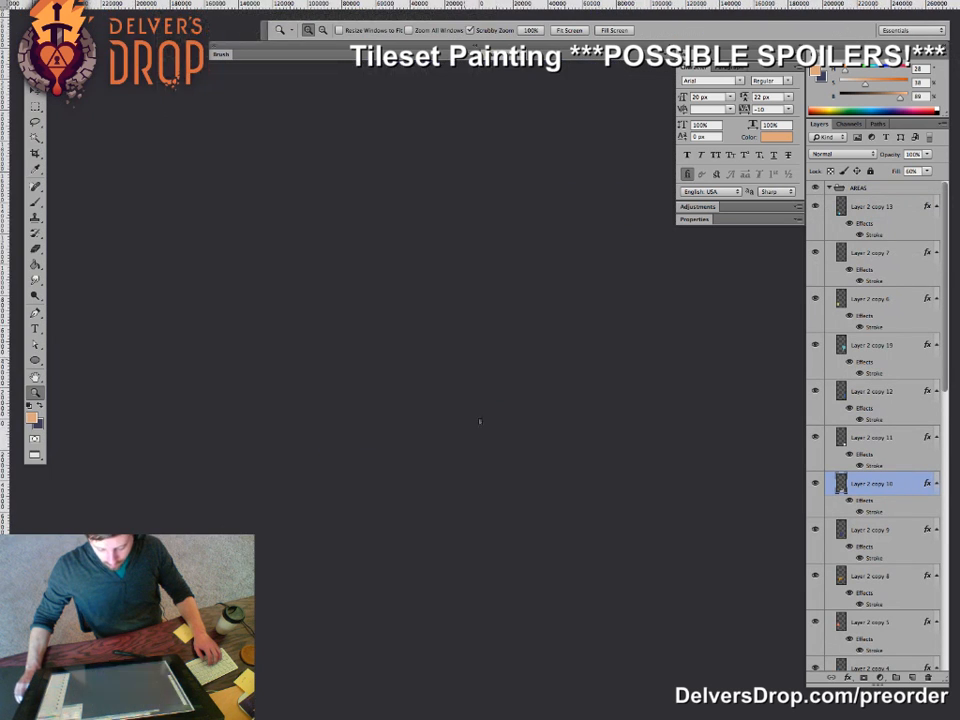
{"action": "left_click_drag", "start_coordinate": [487, 424], "coordinate": [560, 424]}
{"action": "left_click_drag", "start_coordinate": [422, 388], "coordinate": [535, 392]}
{"action": "left_click_drag", "start_coordinate": [530, 472], "coordinate": [468, 561]}
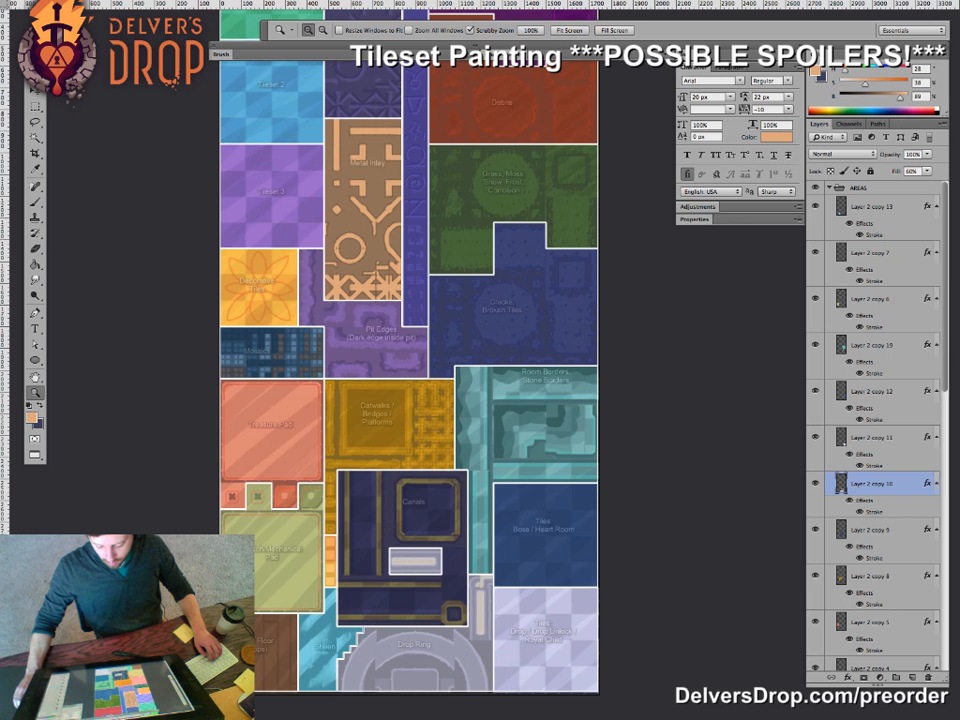
{"action": "key", "text": "ctrl+Tab"}
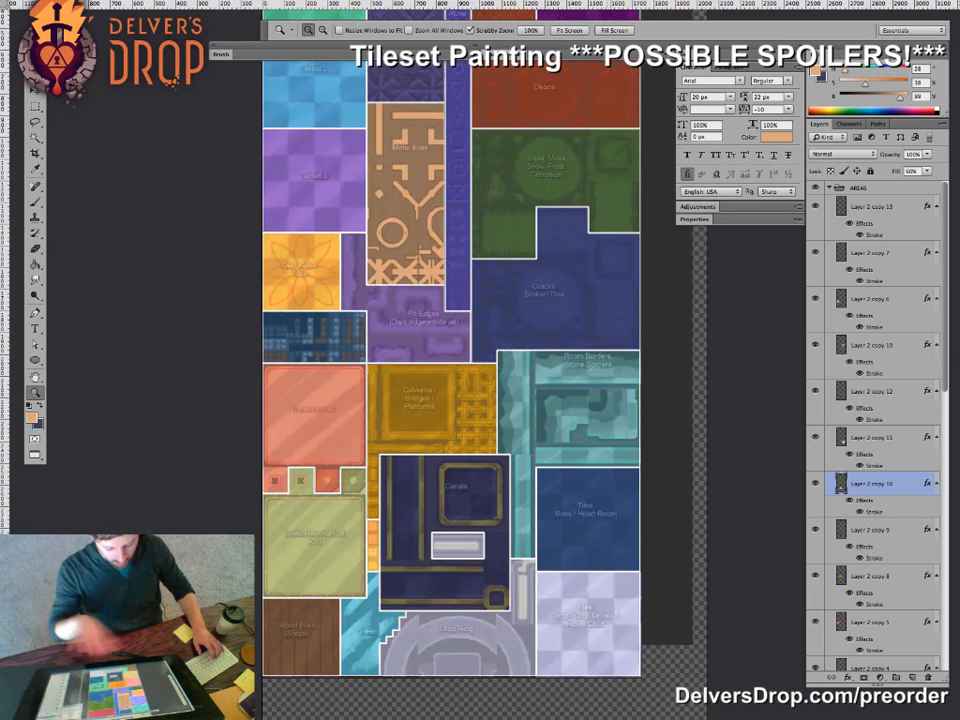
{"action": "left_click_drag", "start_coordinate": [569, 670], "coordinate": [430, 505]}
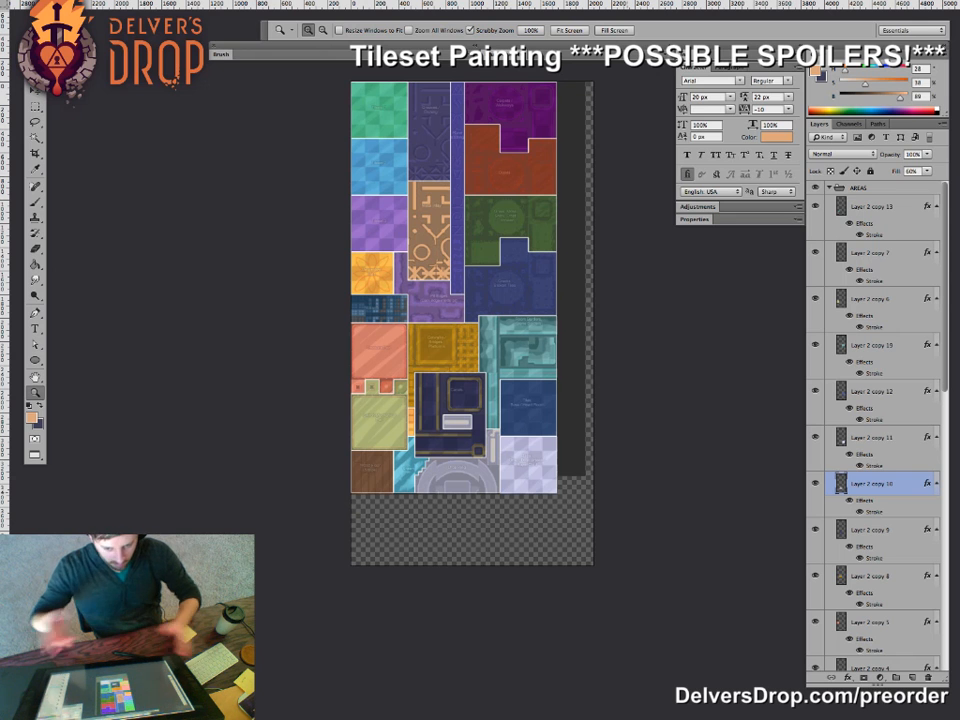
- Unlock the background layer Layer 1 and fill the added transparent canvas area with its sampled dark grey
{"action": "key", "text": "v"}
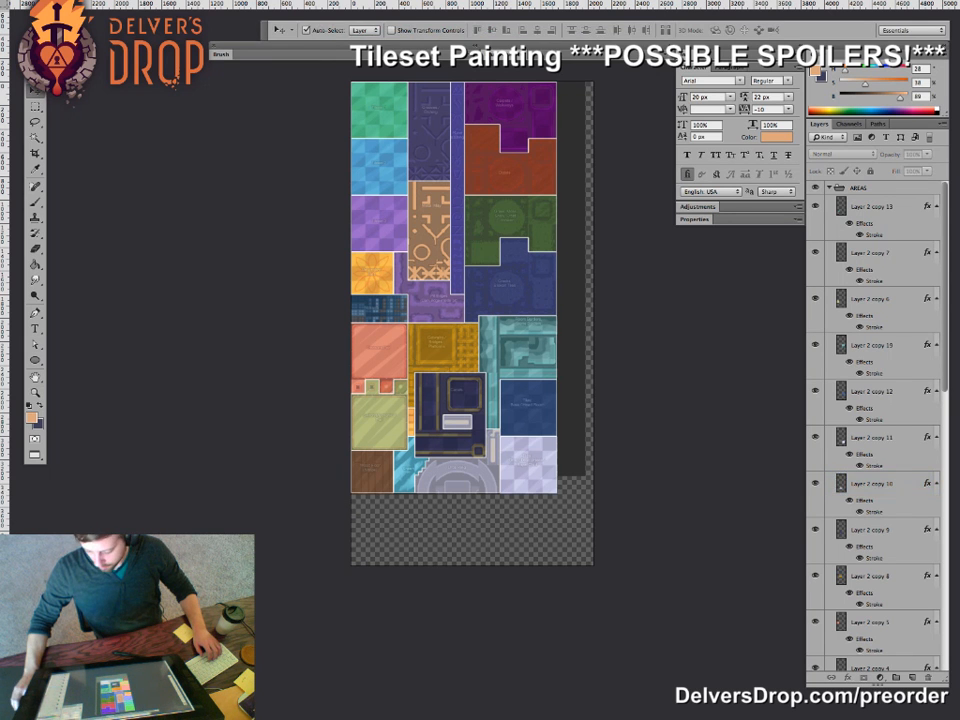
{"action": "scroll", "coordinate": [875, 420], "scroll_direction": "down", "scroll_amount": 10}
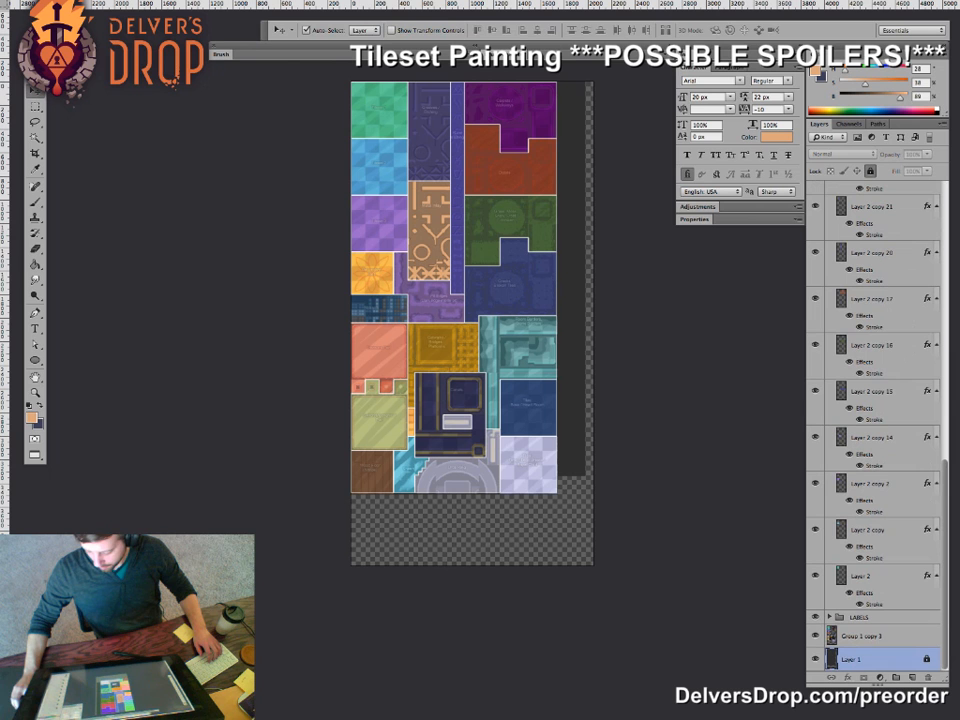
{"action": "left_click", "coordinate": [870, 171]}
{"action": "key", "text": "g"}
{"action": "left_click", "coordinate": [572, 400], "text": "alt"}
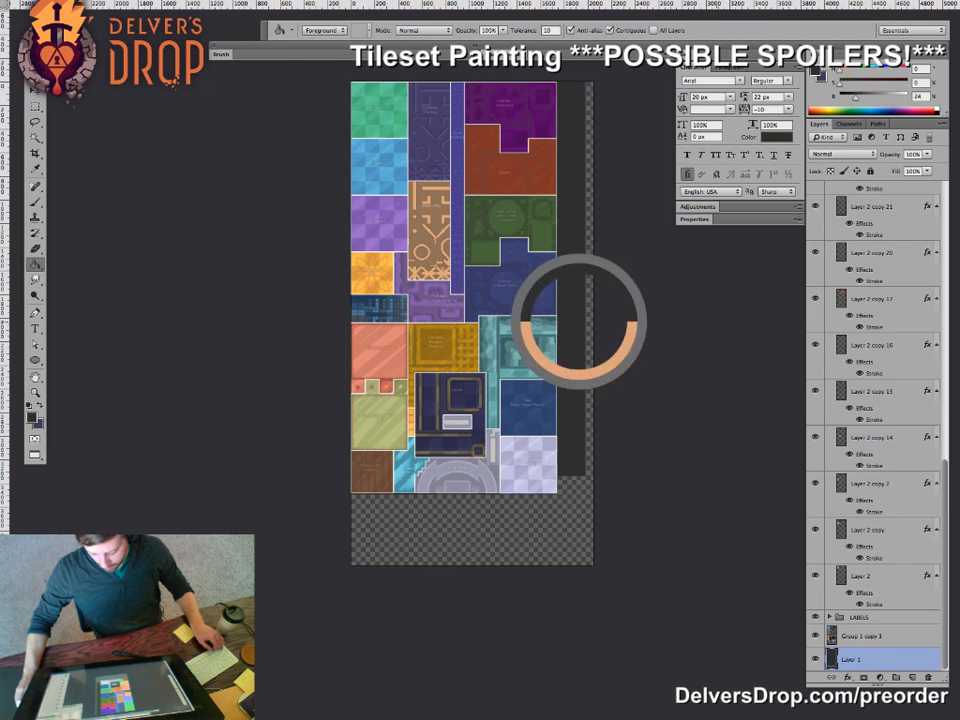
{"action": "left_click", "coordinate": [480, 530]}
{"action": "left_click_drag", "start_coordinate": [540, 330], "coordinate": [461, 376]}
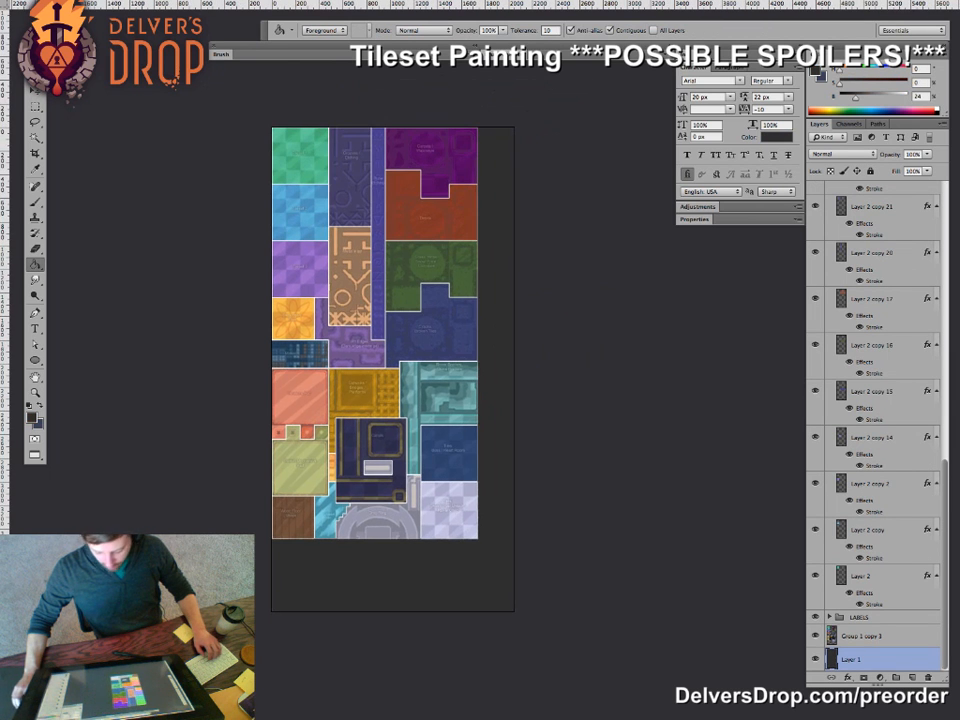
- Lock Layer 1 again and rename the collapsed AREAS layer group to SECTORS
{"action": "left_click", "coordinate": [870, 171]}
{"action": "scroll", "coordinate": [875, 420], "scroll_direction": "up", "scroll_amount": 10}
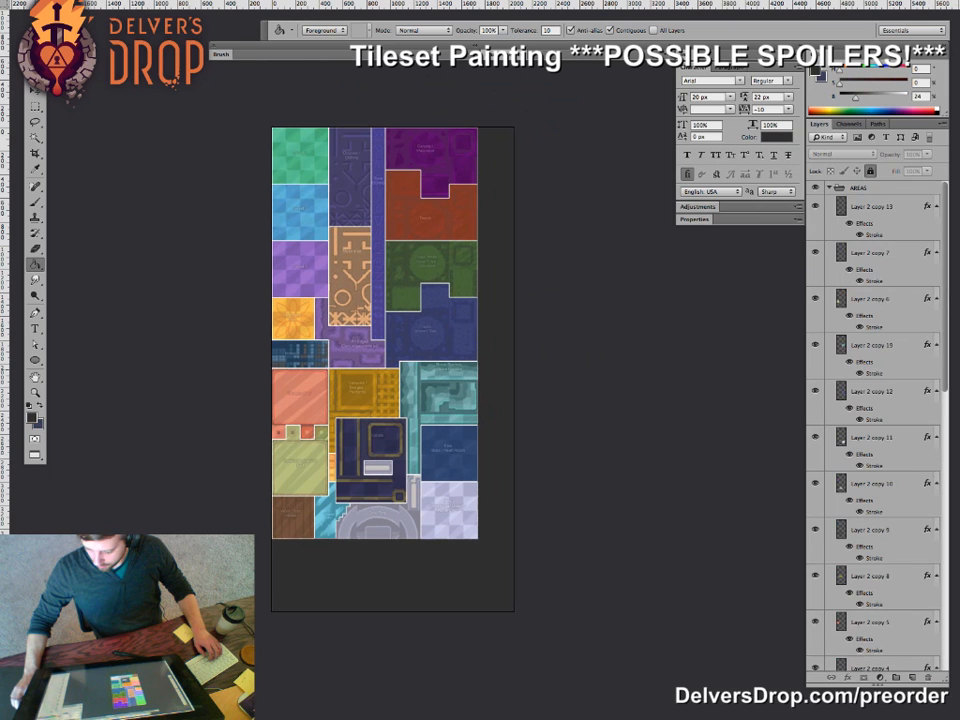
{"action": "left_click", "coordinate": [829, 187]}
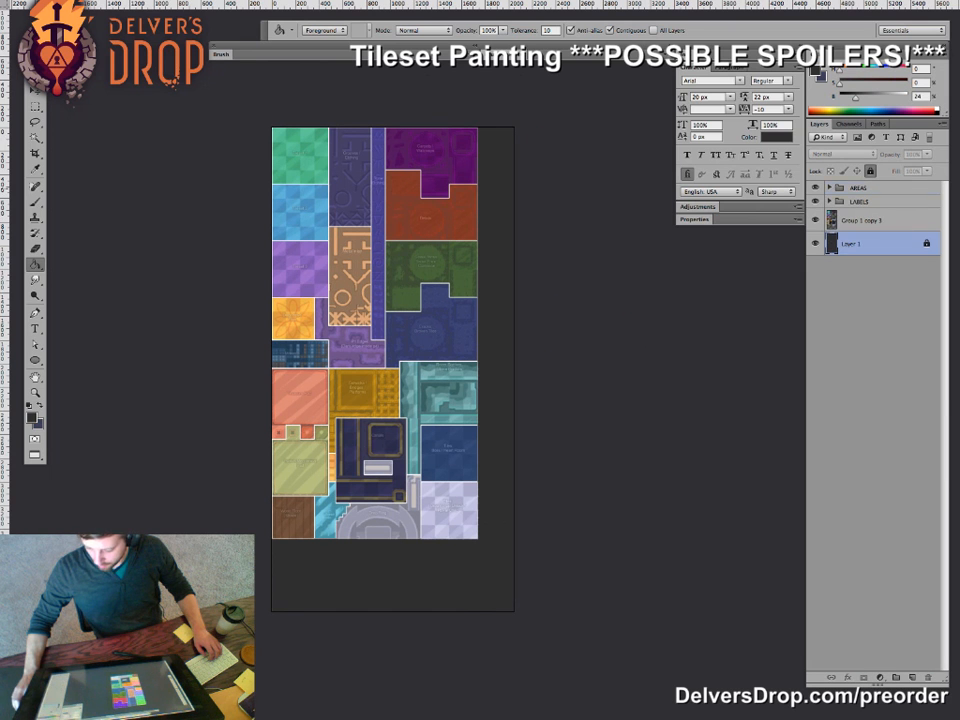
{"action": "double_click", "coordinate": [858, 188]}
{"action": "type", "text": "SECTORS"}
{"action": "key", "text": "Return"}
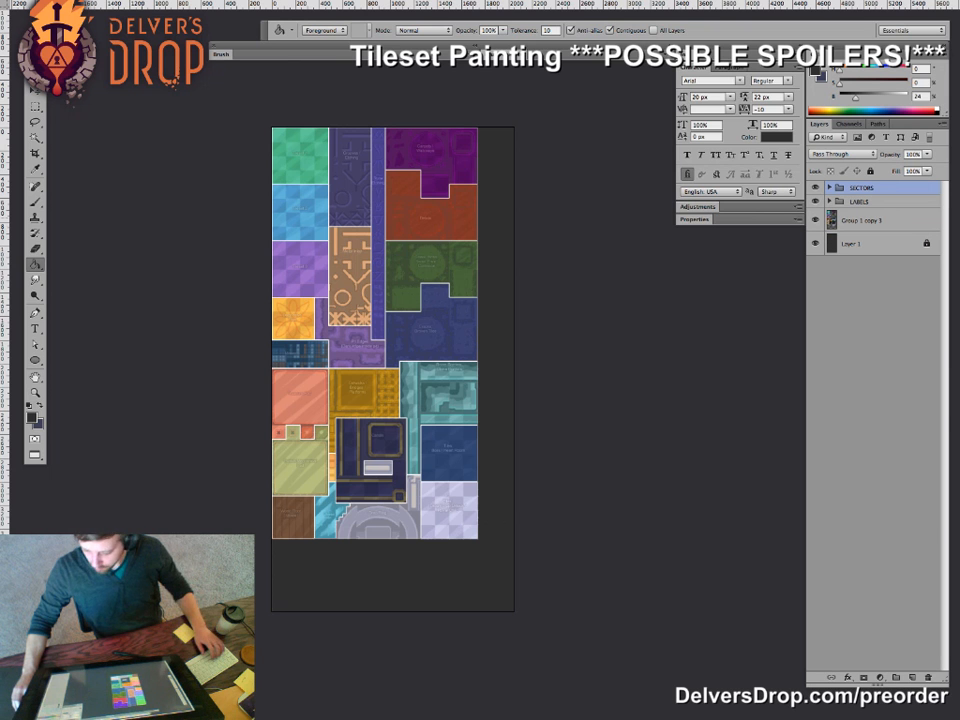
- Temporarily hide the Group 1 copy 3 artwork and examine the labelled colour sectors up close on the plain background
{"action": "left_click", "coordinate": [815, 220]}
{"action": "left_click", "coordinate": [815, 220]}
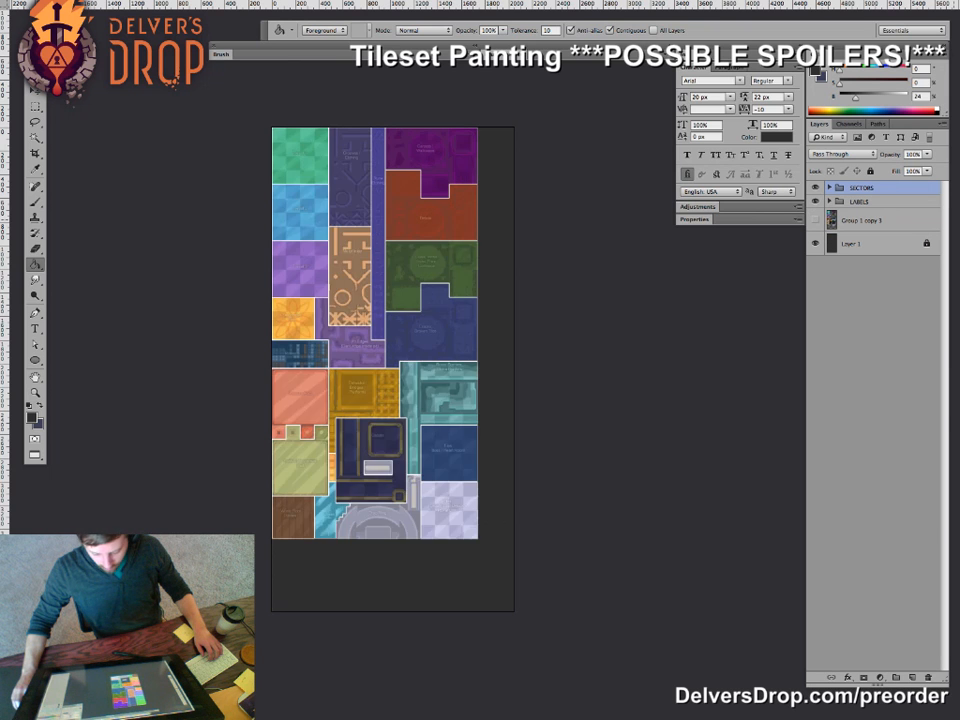
{"action": "left_click", "coordinate": [815, 219]}
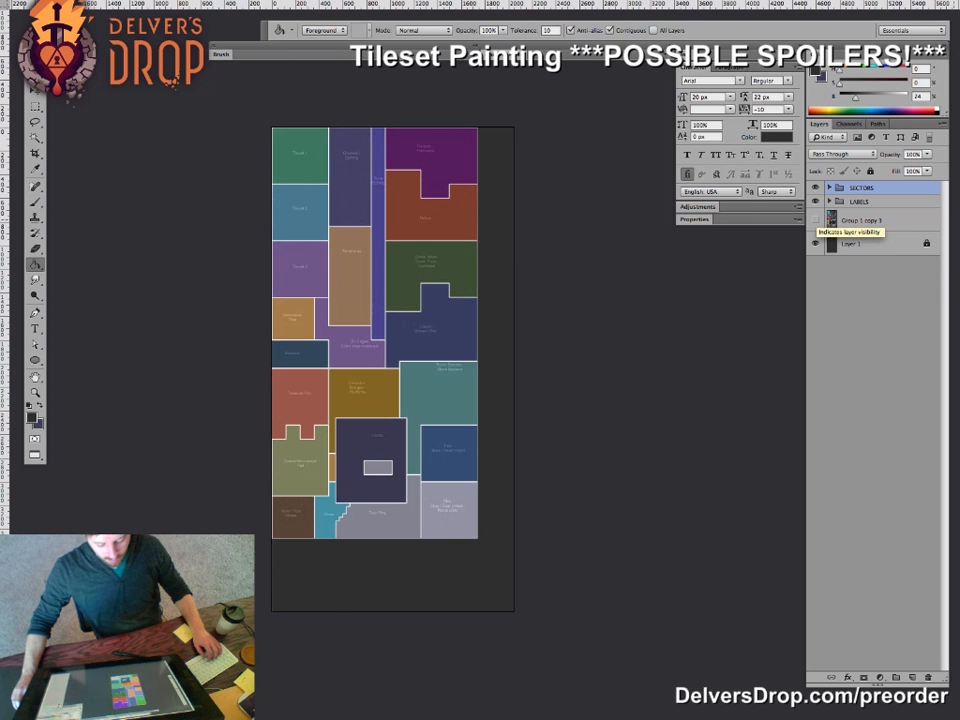
{"action": "key", "text": "z"}
{"action": "left_click_drag", "start_coordinate": [415, 350], "coordinate": [484, 409]}
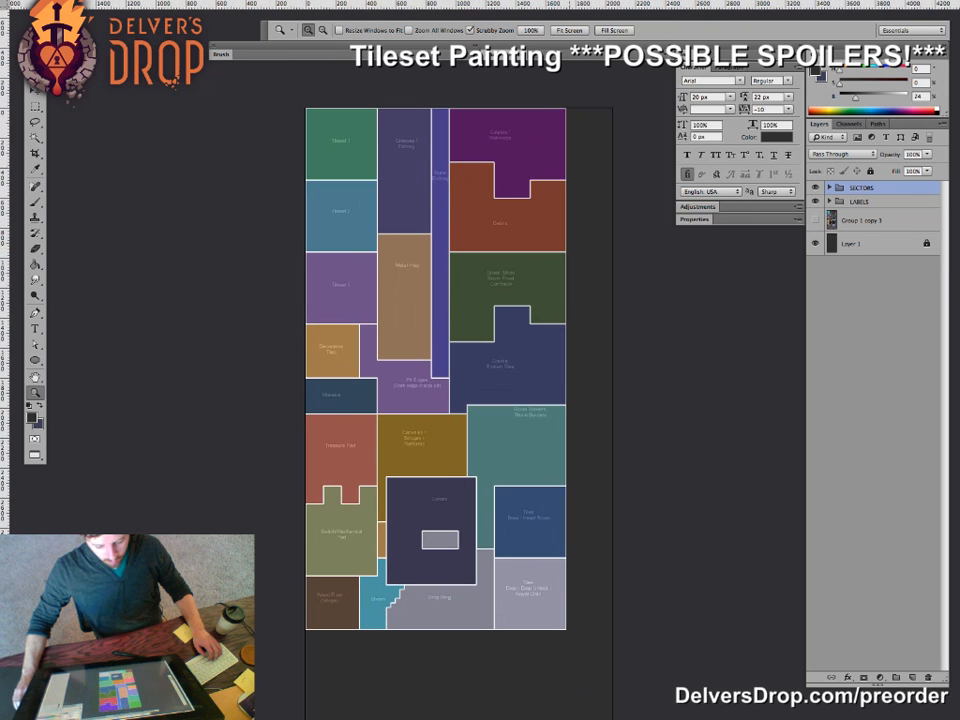
{"action": "left_click_drag", "start_coordinate": [440, 370], "coordinate": [459, 396]}
{"action": "left_click", "coordinate": [502, 521]}
{"action": "left_click_drag", "start_coordinate": [502, 521], "coordinate": [472, 501]}
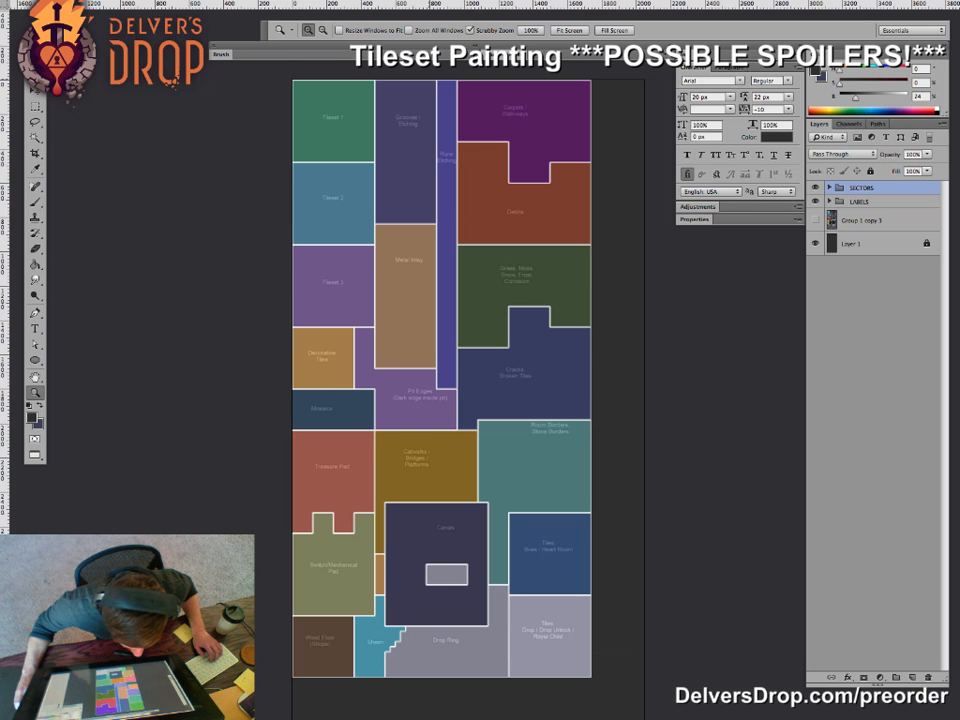
{"action": "left_click_drag", "start_coordinate": [292, 79], "coordinate": [597, 678]}
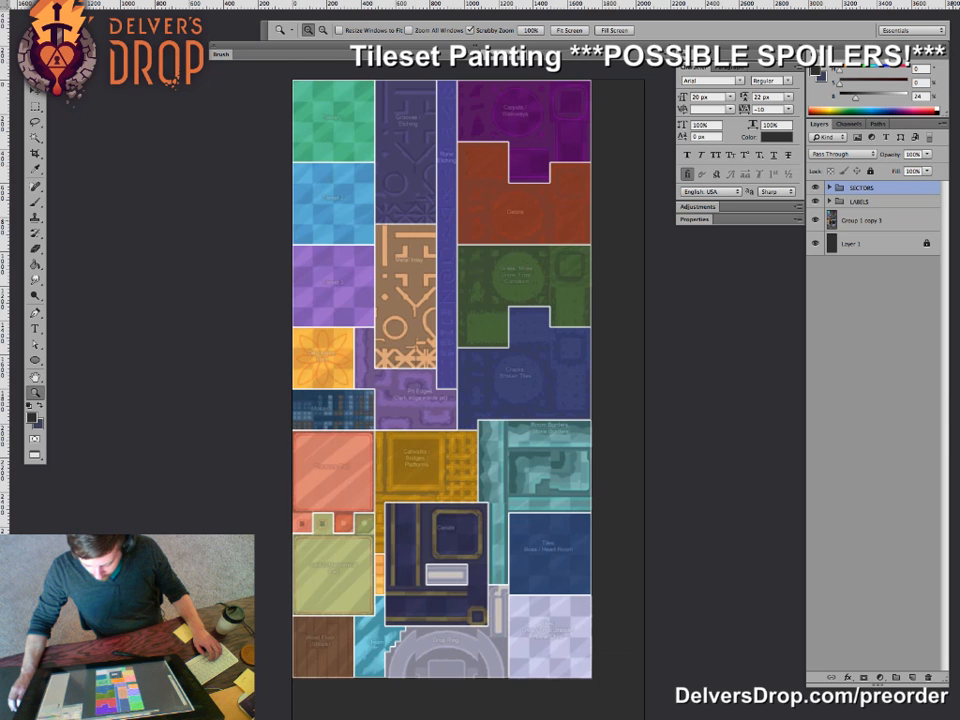
{"action": "key", "text": "F11"}
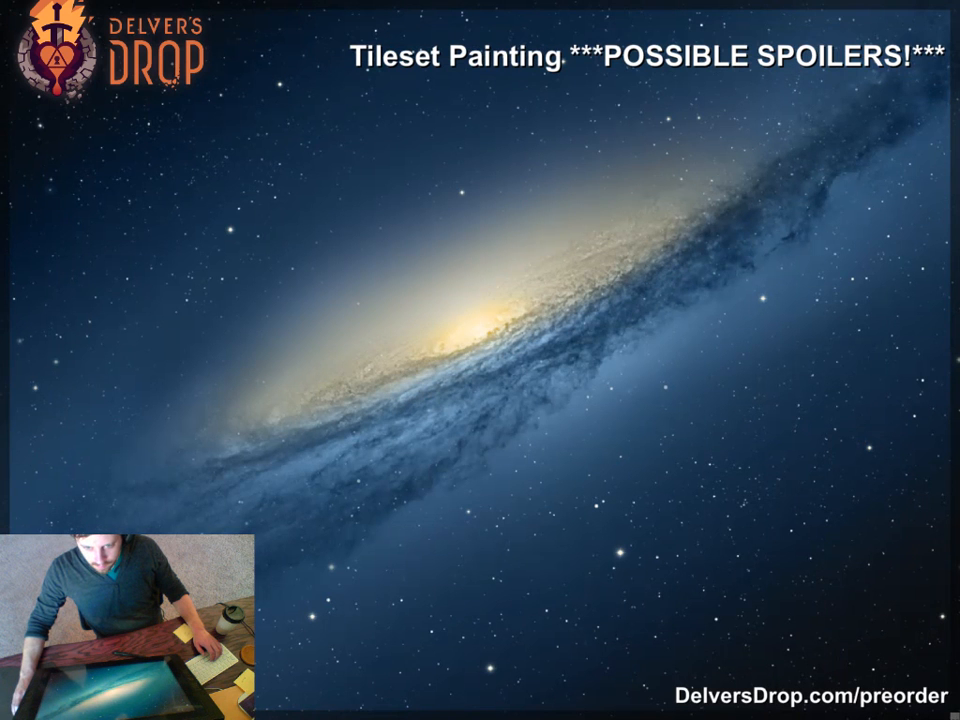
{"action": "key", "text": "space"}
{"action": "key", "text": "F11"}
{"action": "left_click_drag", "start_coordinate": [355, 87], "coordinate": [277, 57]}
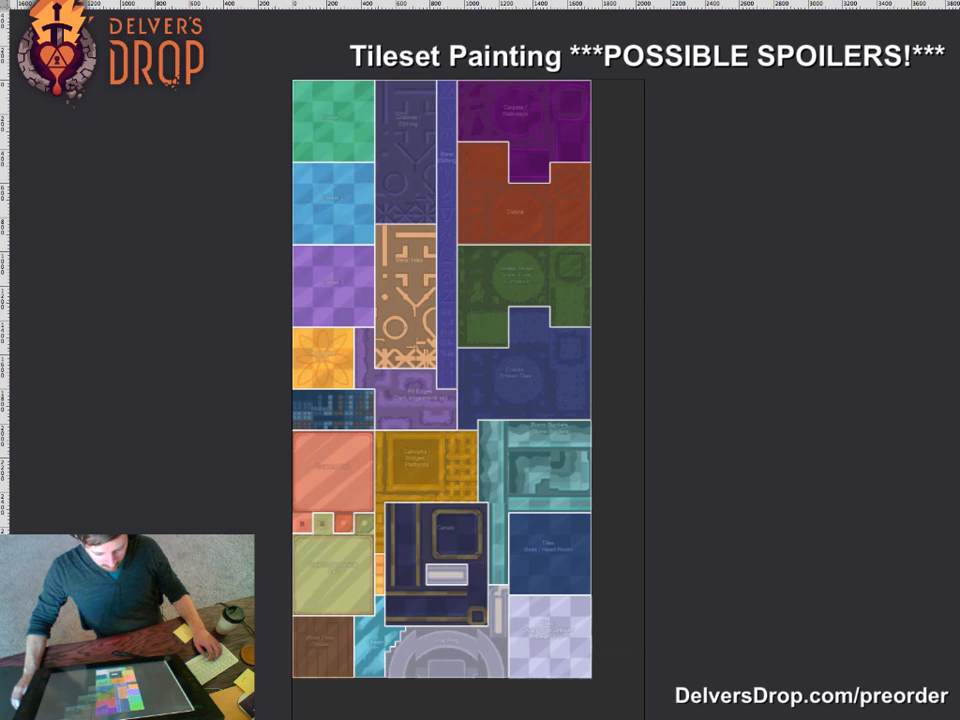
{"action": "key", "text": "Tab"}
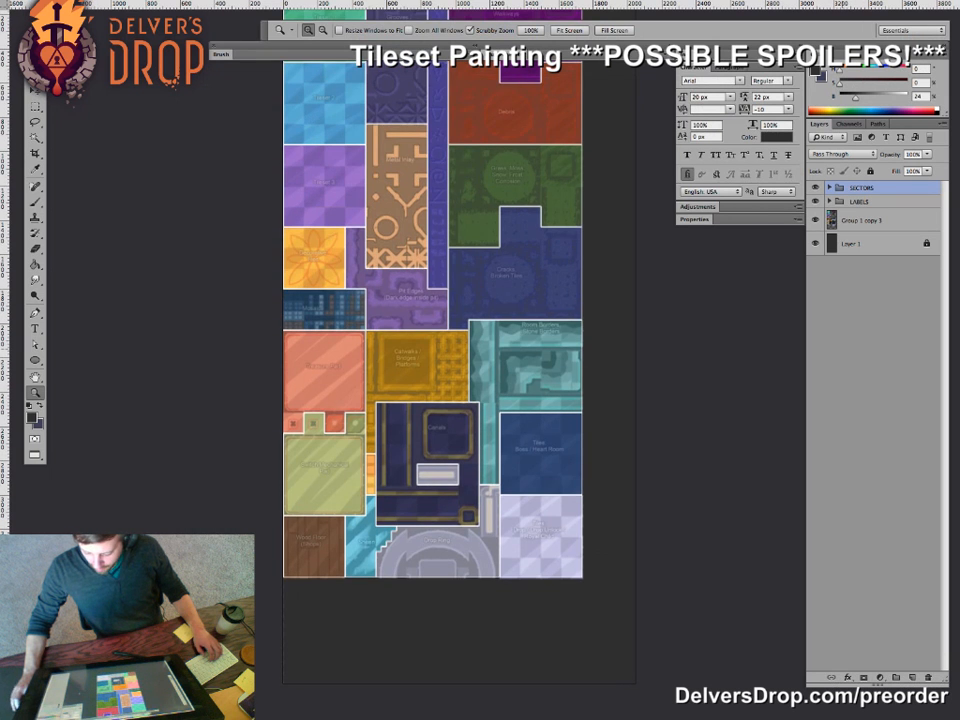
{"action": "left_click_drag", "start_coordinate": [450, 300], "coordinate": [485, 388]}
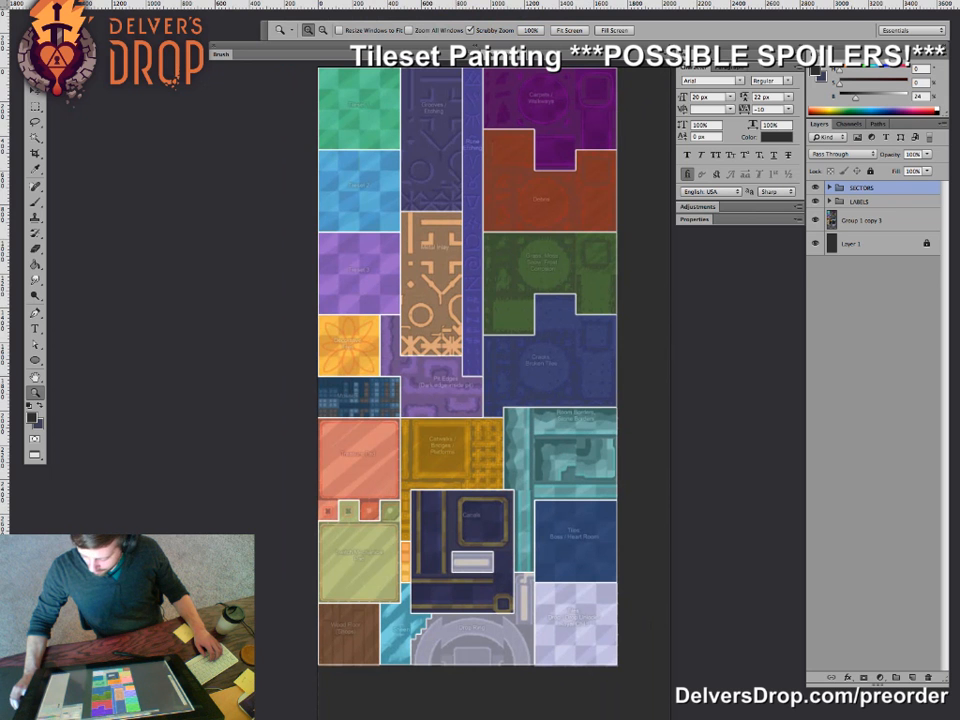
- Add a new empty layer above the SECTORS group
{"action": "key", "text": "ctrl+alt+shift+n"}
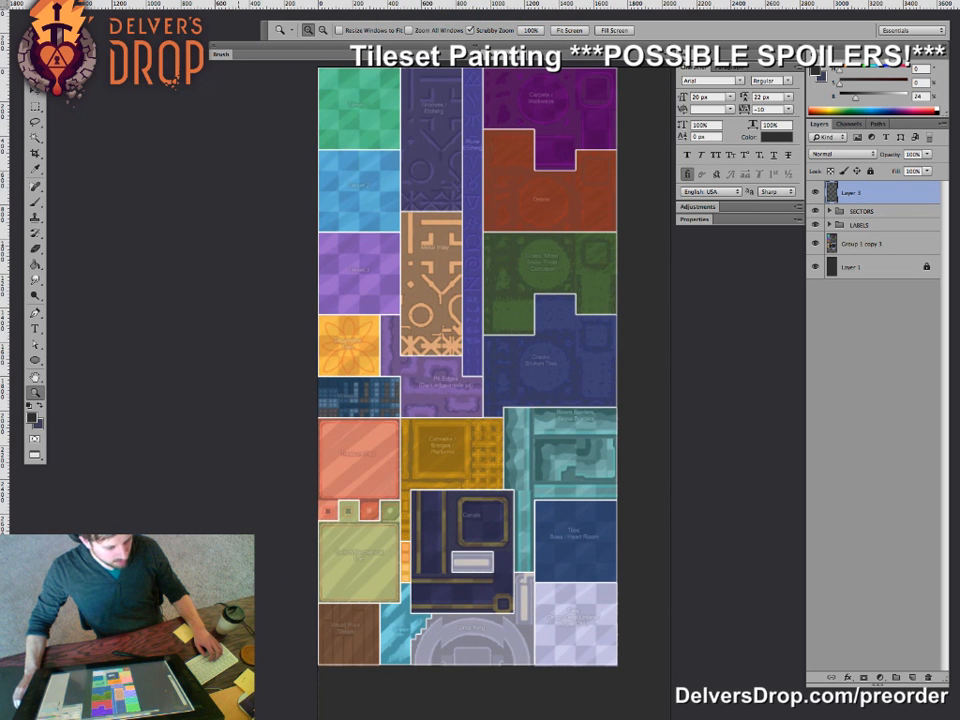
{"action": "left_click_drag", "start_coordinate": [470, 380], "coordinate": [475, 362]}
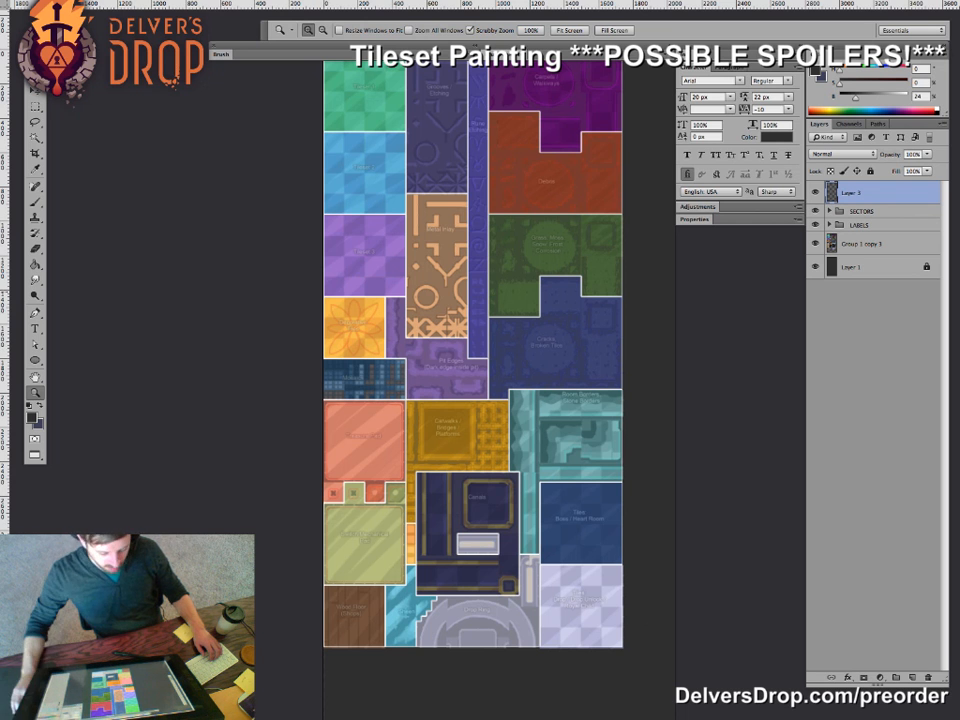
{"action": "left_click_drag", "start_coordinate": [460, 360], "coordinate": [436, 363]}
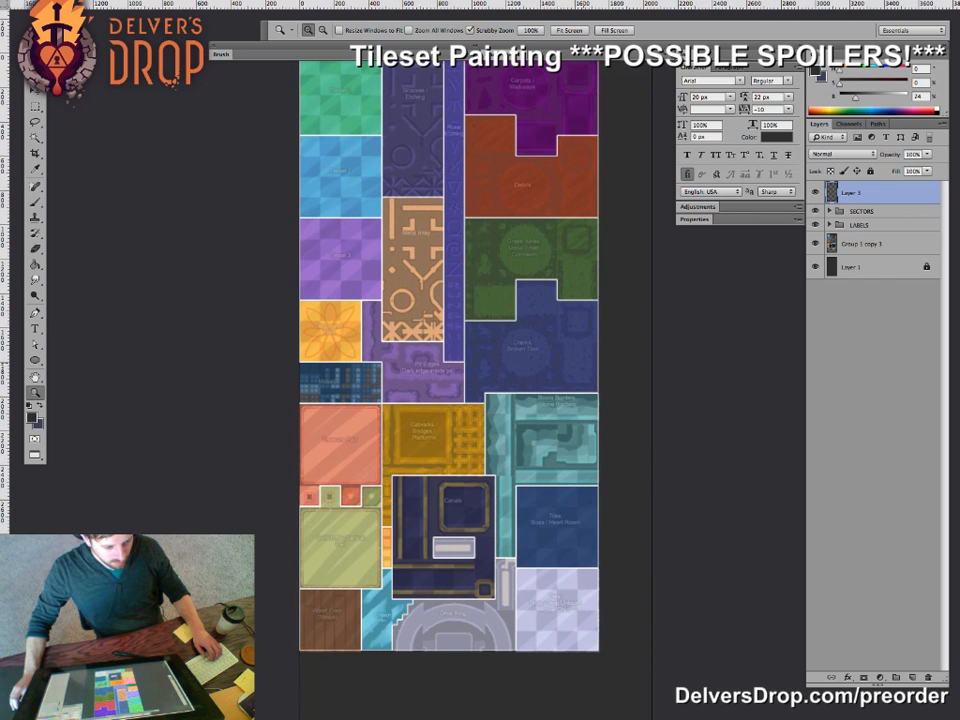
{"action": "left_click_drag", "start_coordinate": [436, 363], "coordinate": [435, 367]}
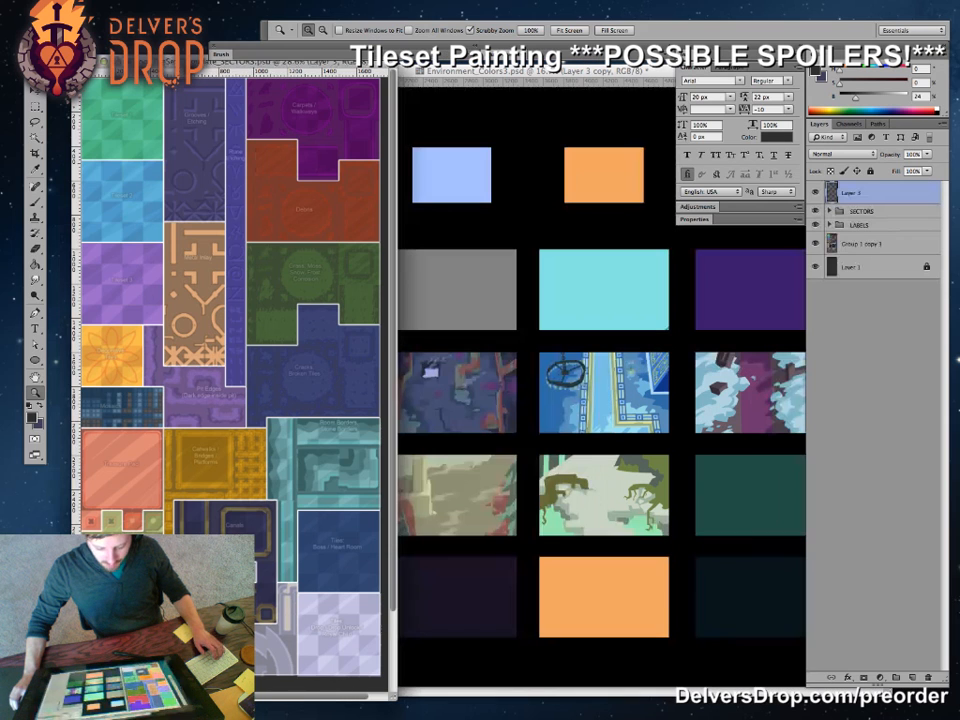
- Enlarge the floating template window and place it beside the Environment_Colors3.psd window
{"action": "left_click_drag", "start_coordinate": [300, 61], "coordinate": [267, 17]}
{"action": "left_click_drag", "start_coordinate": [360, 653], "coordinate": [482, 717]}
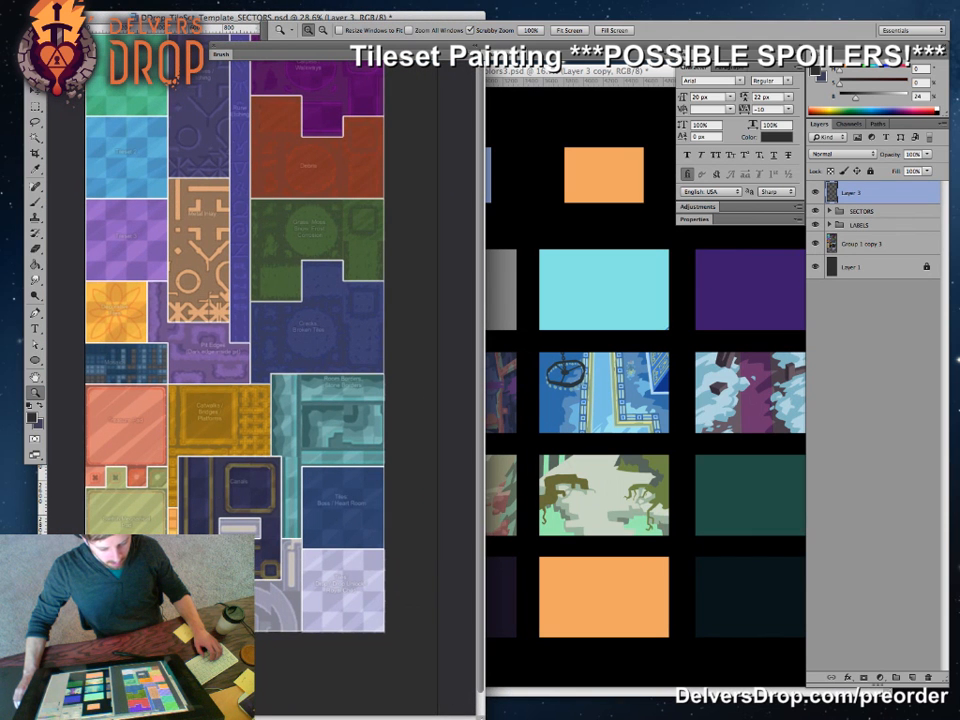
{"action": "scroll", "coordinate": [235, 340], "scroll_direction": "down", "scroll_amount": 1}
{"action": "scroll", "coordinate": [235, 340], "scroll_direction": "up", "scroll_amount": 1}
{"action": "left_click_drag", "start_coordinate": [300, 17], "coordinate": [287, 17]}
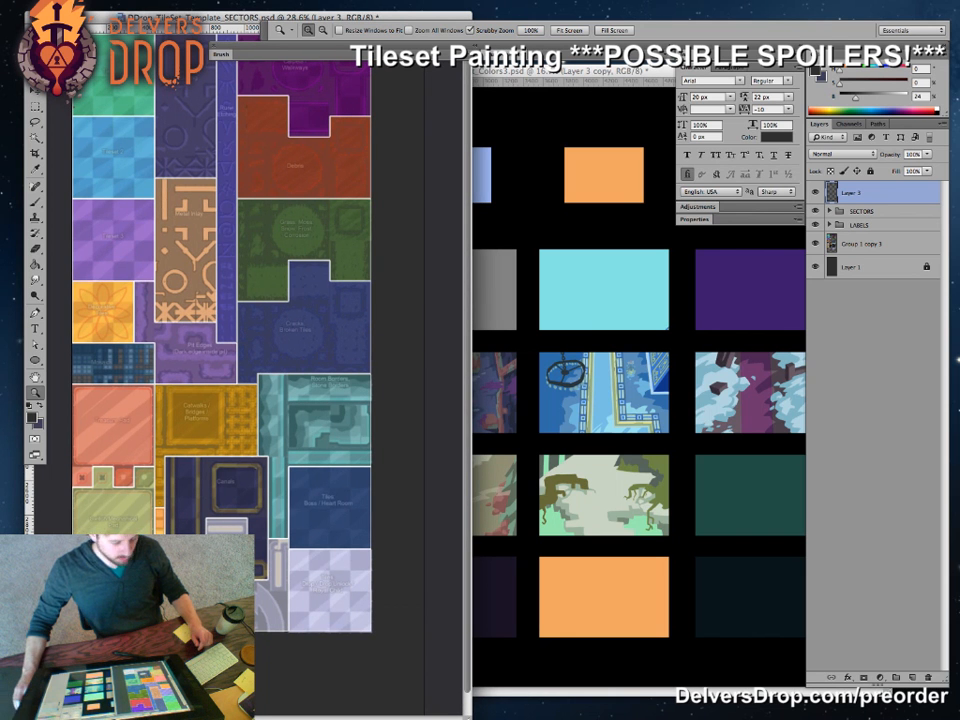
- Fill Layer 3 with the sampled dark grey background colour and set its opacity to 60%
{"action": "key", "text": "g"}
{"action": "left_click", "coordinate": [409, 459], "text": "alt"}
{"action": "left_click", "coordinate": [409, 459]}
{"action": "key", "text": "v"}
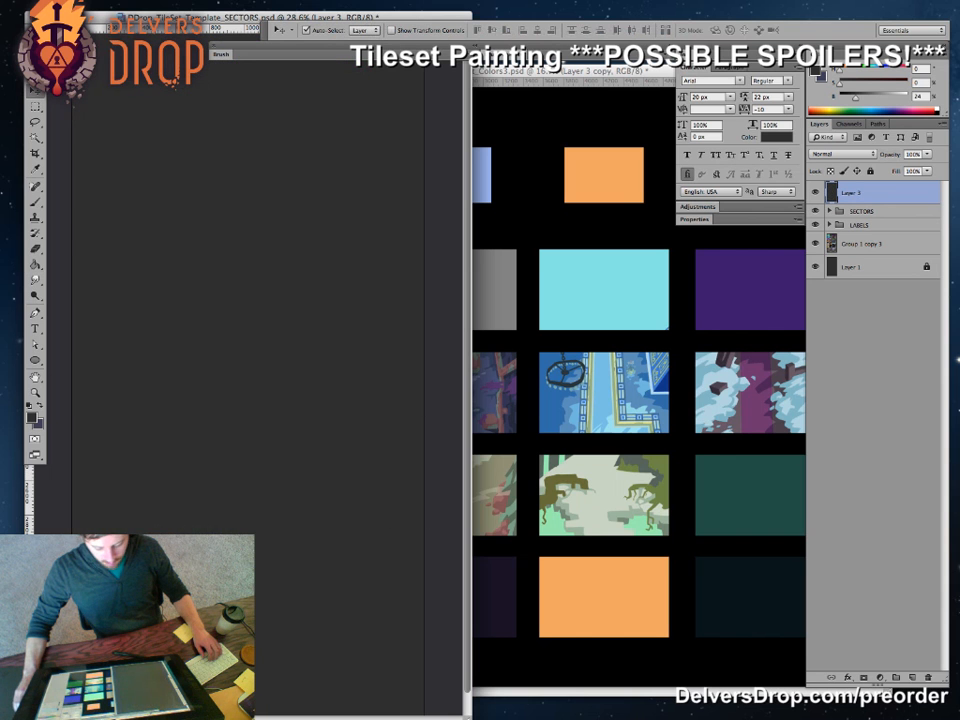
{"action": "key", "text": "5"}
{"action": "key", "text": "6"}
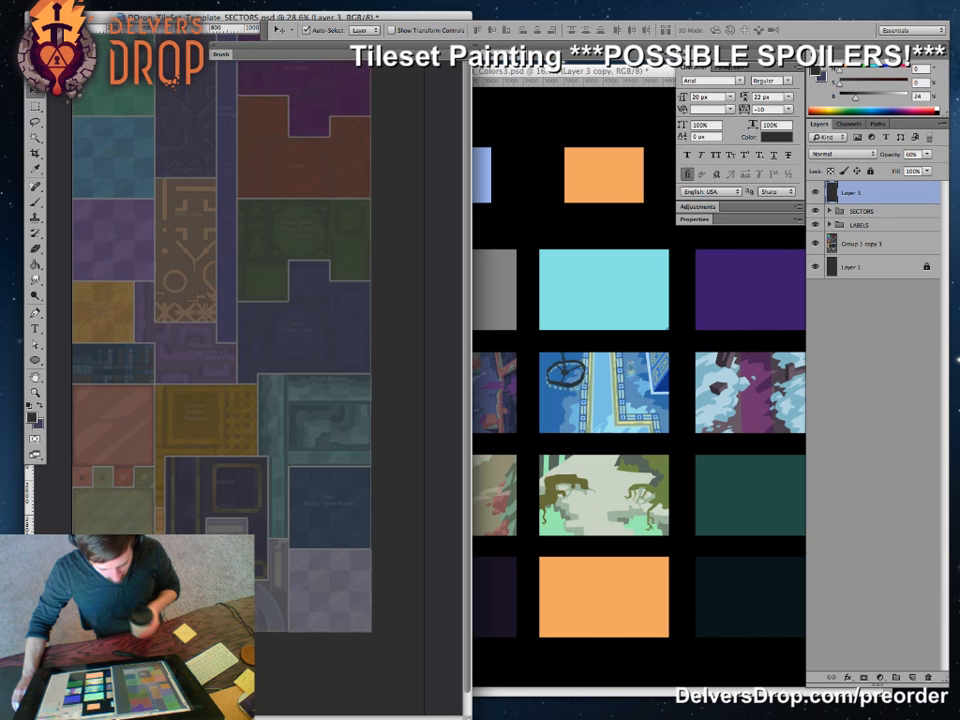
- Show Environment_Colors3.psd in full screen and add a new layer at the top of Group 2
{"action": "left_click", "coordinate": [640, 71]}
{"action": "left_click_drag", "start_coordinate": [640, 71], "coordinate": [495, 93]}
{"action": "key", "text": "f"}
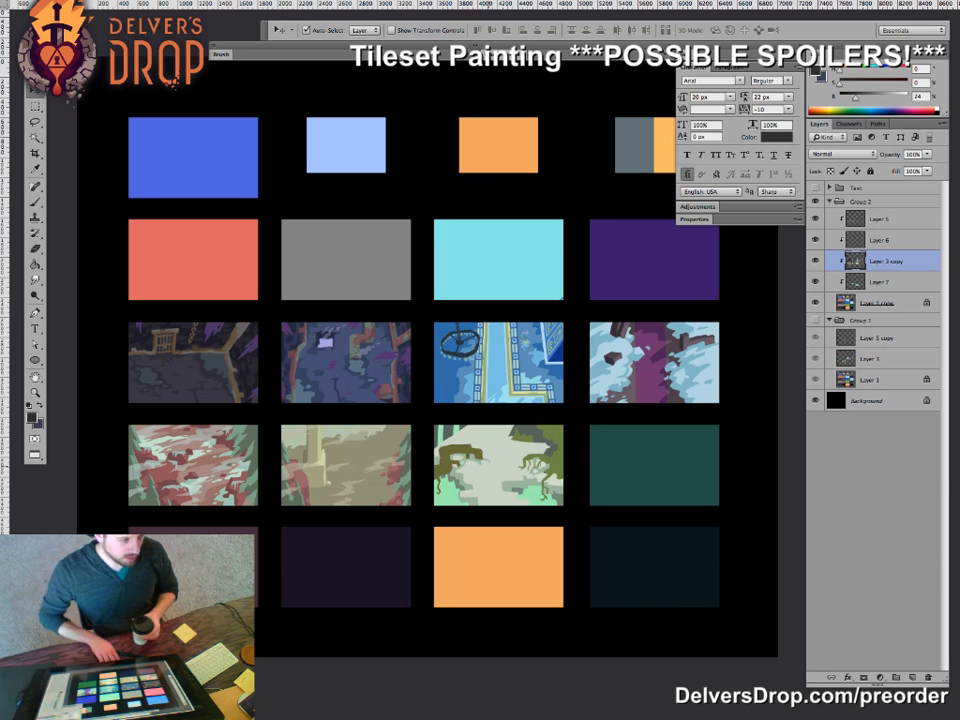
{"action": "left_click", "coordinate": [862, 202]}
{"action": "left_click", "coordinate": [912, 678]}
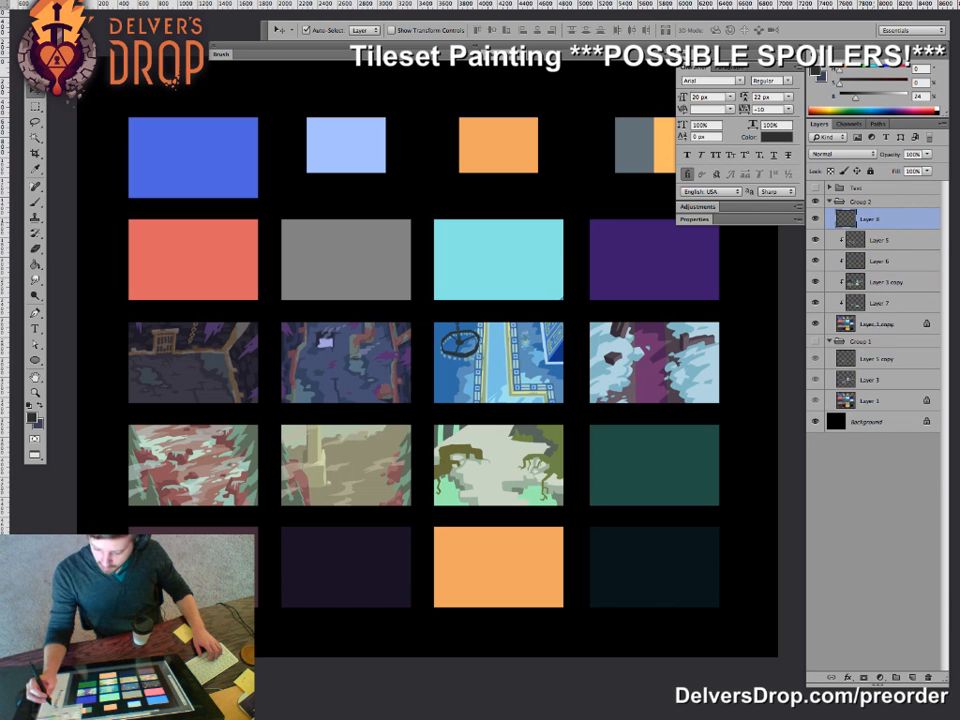
- Set the Brush colour to white and try handwriting numbers over the first two painted environment scenes
{"action": "key", "text": "b"}
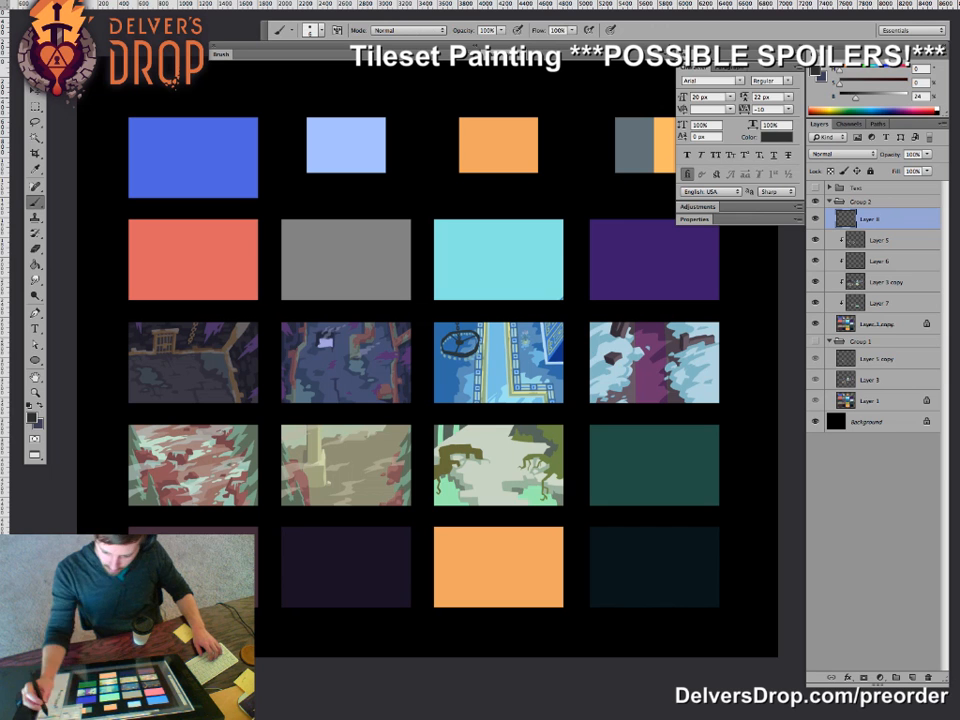
{"action": "left_click_drag", "start_coordinate": [855, 98], "coordinate": [908, 98]}
{"action": "left_click_drag", "start_coordinate": [366, 345], "coordinate": [356, 357]}
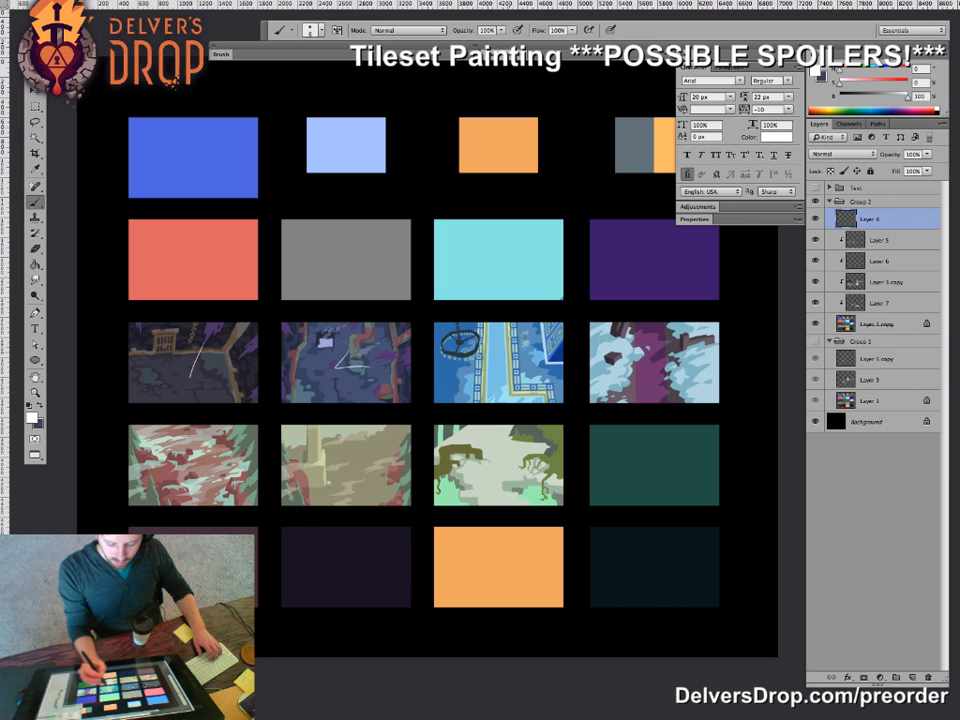
{"action": "key", "text": "super+alt+z"}
{"action": "key", "text": "super+alt+z"}
- Handwrite the numbers 0.1, 1, 2, 3, 4a, 4b and 5 in white over the seven painted environment scenes
{"action": "mouse_move", "coordinate": [195, 342]}
{"action": "left_mouse_down"}
{"action": "mouse_move", "coordinate": [183, 356]}
{"action": "mouse_move", "coordinate": [197, 340]}
{"action": "left_mouse_up"}
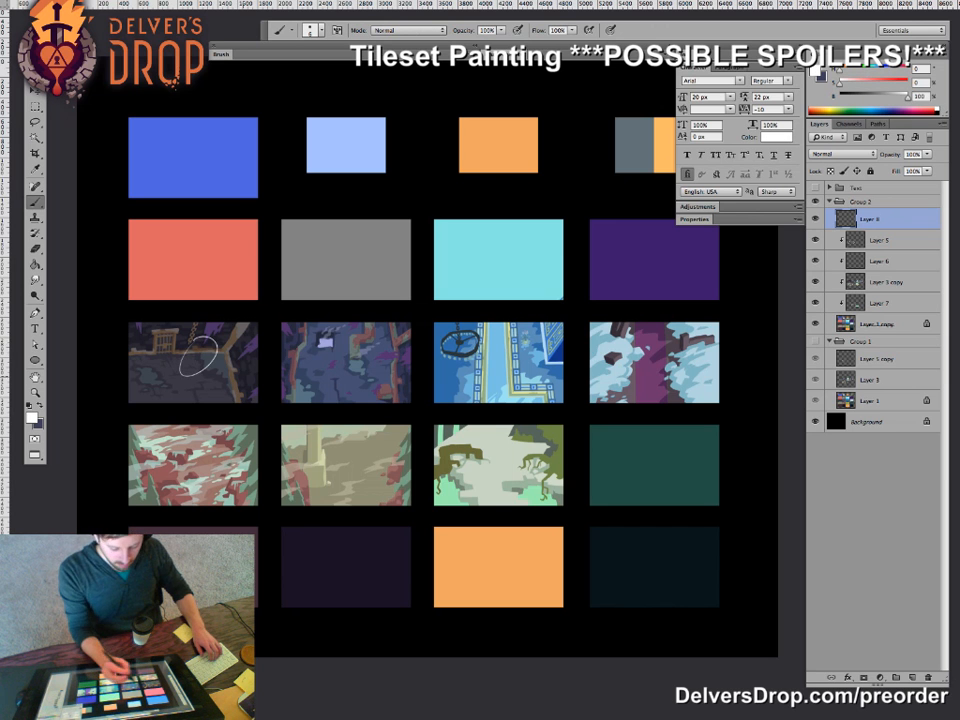
{"action": "left_click_drag", "start_coordinate": [348, 346], "coordinate": [337, 381]}
{"action": "left_click_drag", "start_coordinate": [487, 352], "coordinate": [521, 375]}
{"action": "left_click_drag", "start_coordinate": [650, 358], "coordinate": [637, 375]}
{"action": "mouse_move", "coordinate": [182, 454]}
{"action": "left_mouse_down"}
{"action": "mouse_move", "coordinate": [204, 463]}
{"action": "mouse_move", "coordinate": [193, 476]}
{"action": "left_mouse_up"}
{"action": "left_click_drag", "start_coordinate": [208, 460], "coordinate": [210, 470]}
{"action": "left_click_drag", "start_coordinate": [314, 441], "coordinate": [331, 463]}
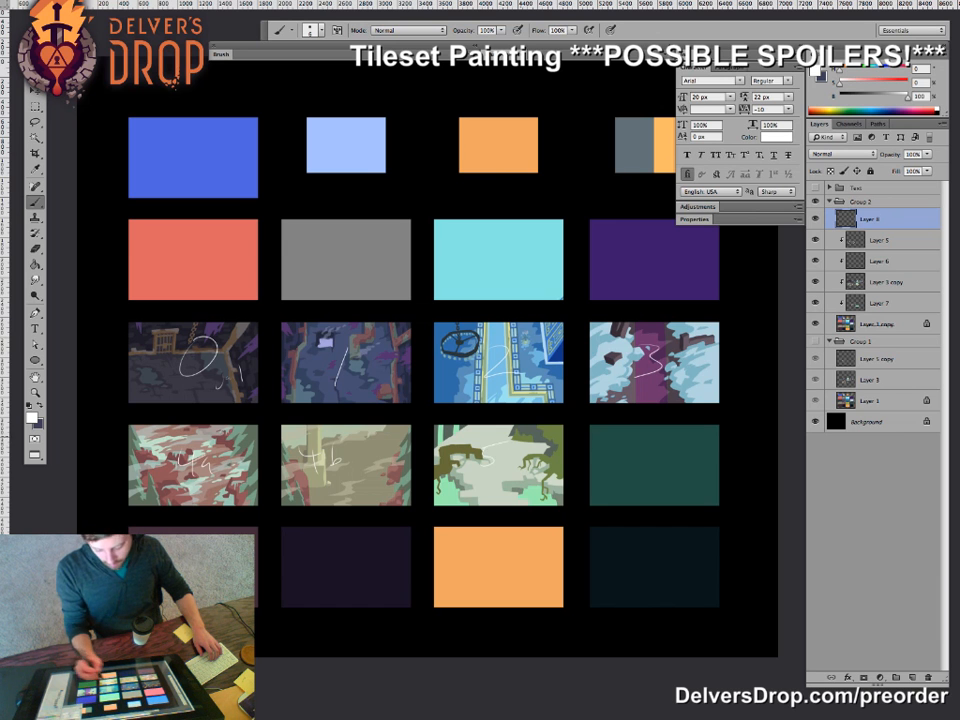
- Delete the layer with the handwritten numbers from Group 2
{"action": "left_click_drag", "start_coordinate": [640, 500], "coordinate": [654, 482]}
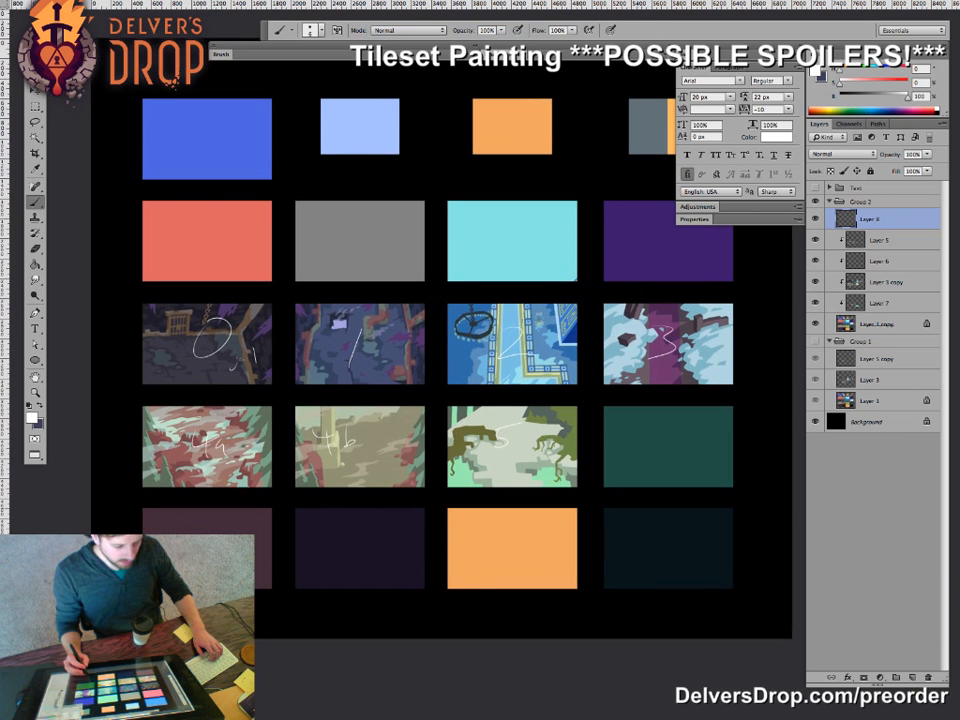
{"action": "left_click_drag", "start_coordinate": [700, 520], "coordinate": [690, 552]}
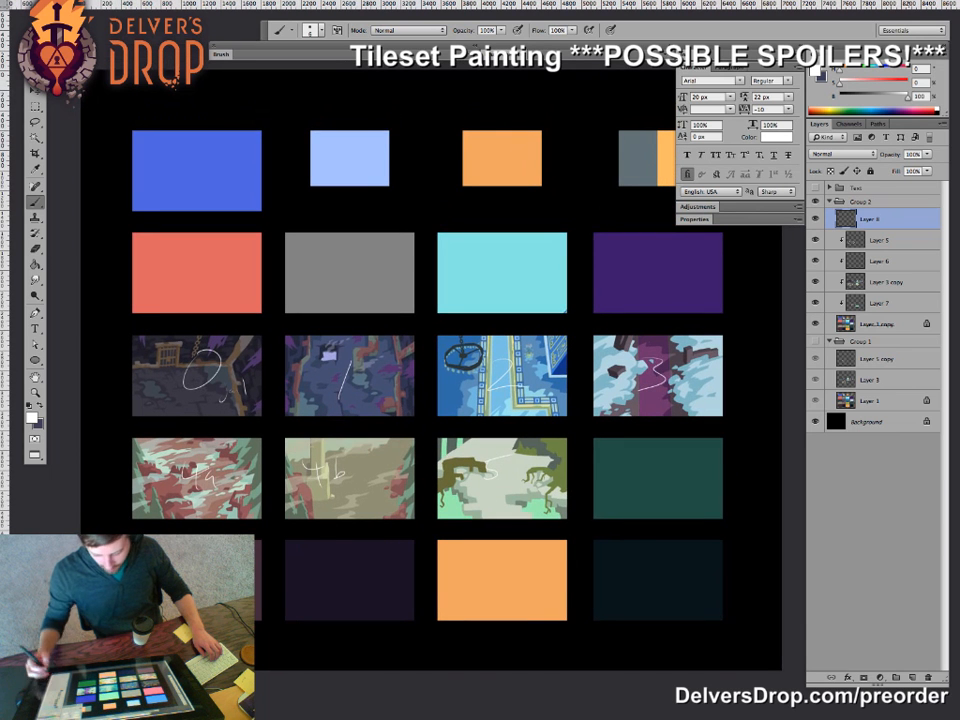
{"action": "left_click", "coordinate": [928, 677]}
{"action": "key", "text": "Delete"}
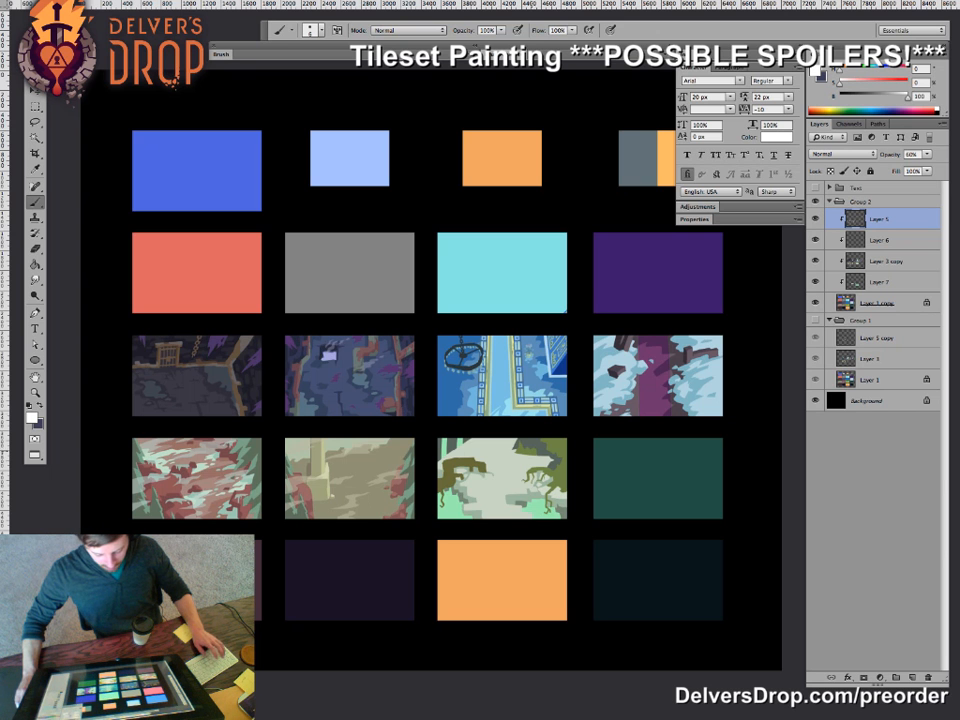
- Return Environment_Colors3.psd to a floating window and arrange it beside the template so both documents are visible
{"action": "key", "text": "Tab"}
{"action": "key", "text": "Tab"}
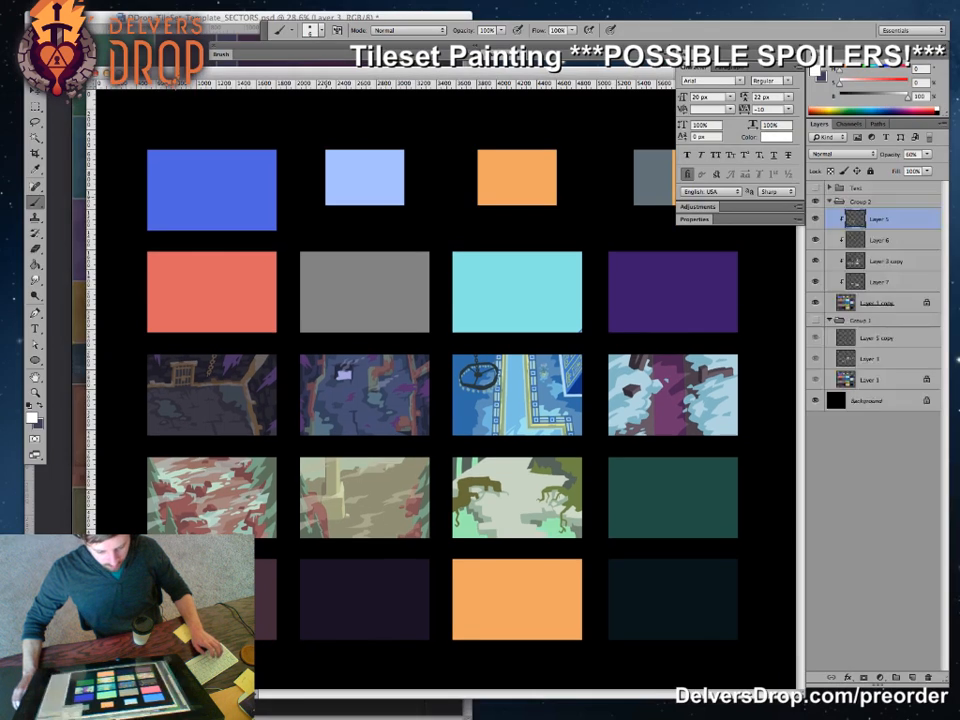
{"action": "left_click_drag", "start_coordinate": [87, 69], "coordinate": [435, 45]}
{"action": "left_click_drag", "start_coordinate": [801, 698], "coordinate": [865, 712]}
{"action": "left_click_drag", "start_coordinate": [680, 410], "coordinate": [562, 417]}
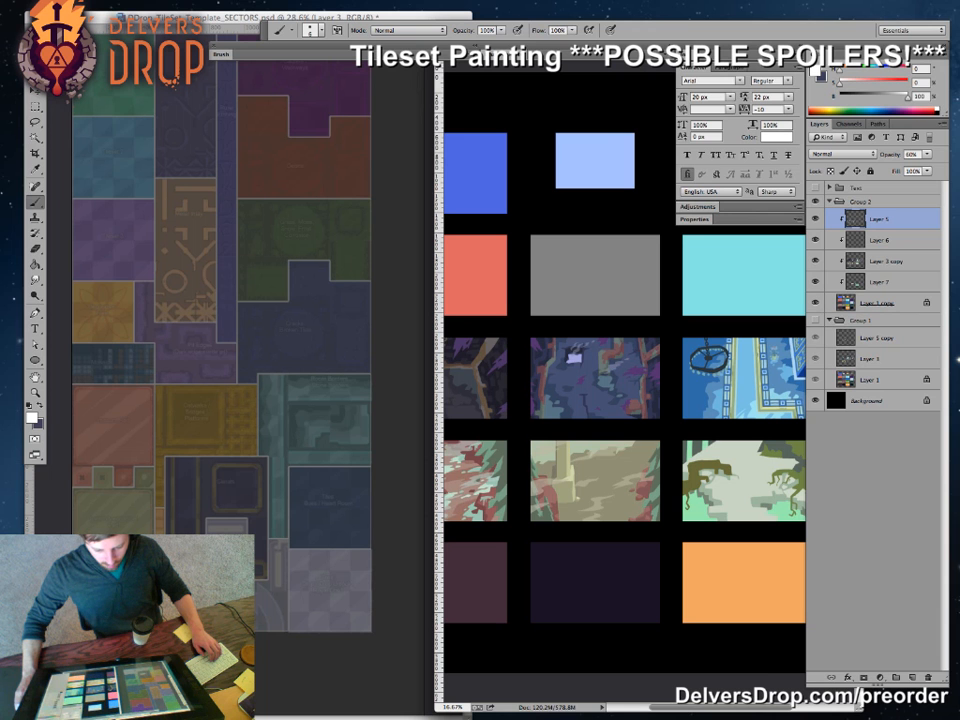
{"action": "key", "text": "Tab"}
{"action": "key", "text": "Tab"}
{"action": "left_click_drag", "start_coordinate": [590, 26], "coordinate": [559, 59]}
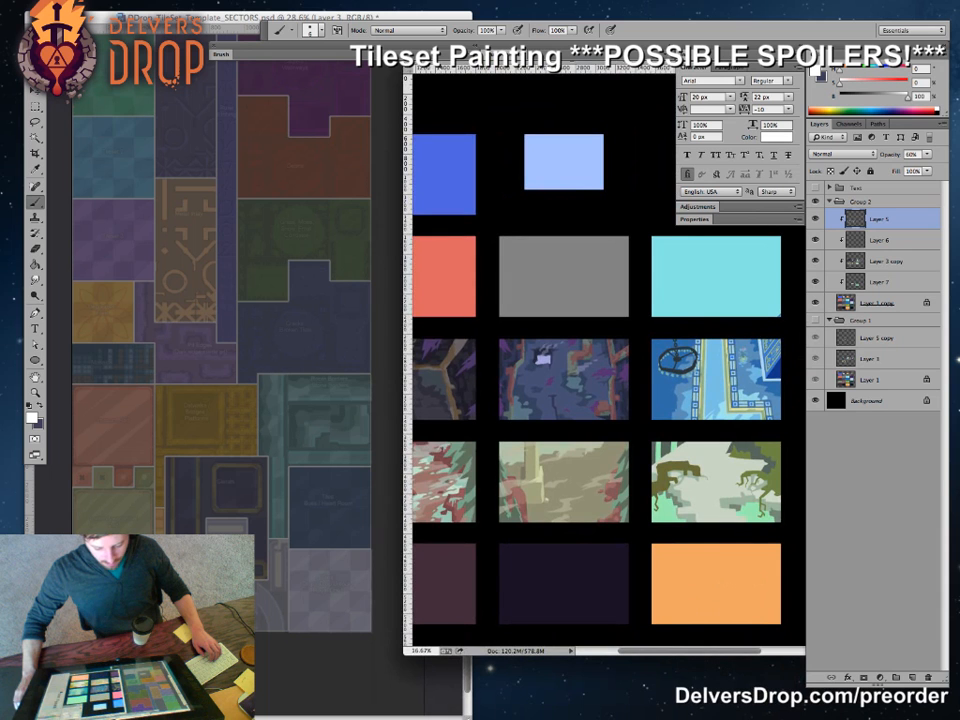
- In the tileset template, group the SECTORS, LABELS and Group 1 copy 3 layers into a group named GUIDES
{"action": "key", "text": "super+grave"}
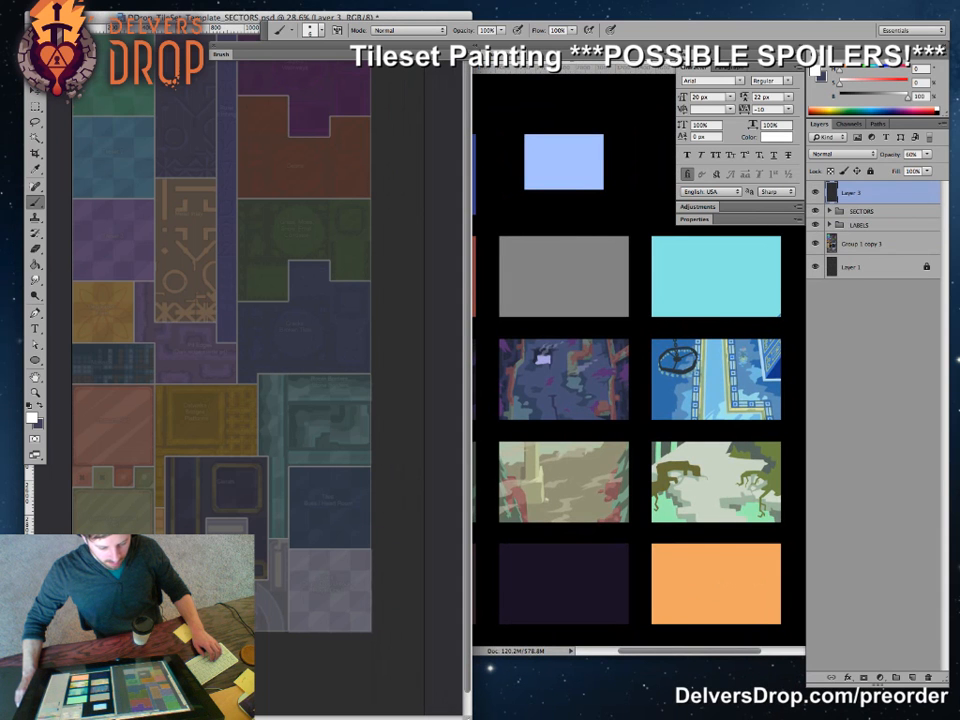
{"action": "left_click", "coordinate": [862, 211]}
{"action": "left_click", "coordinate": [862, 267]}
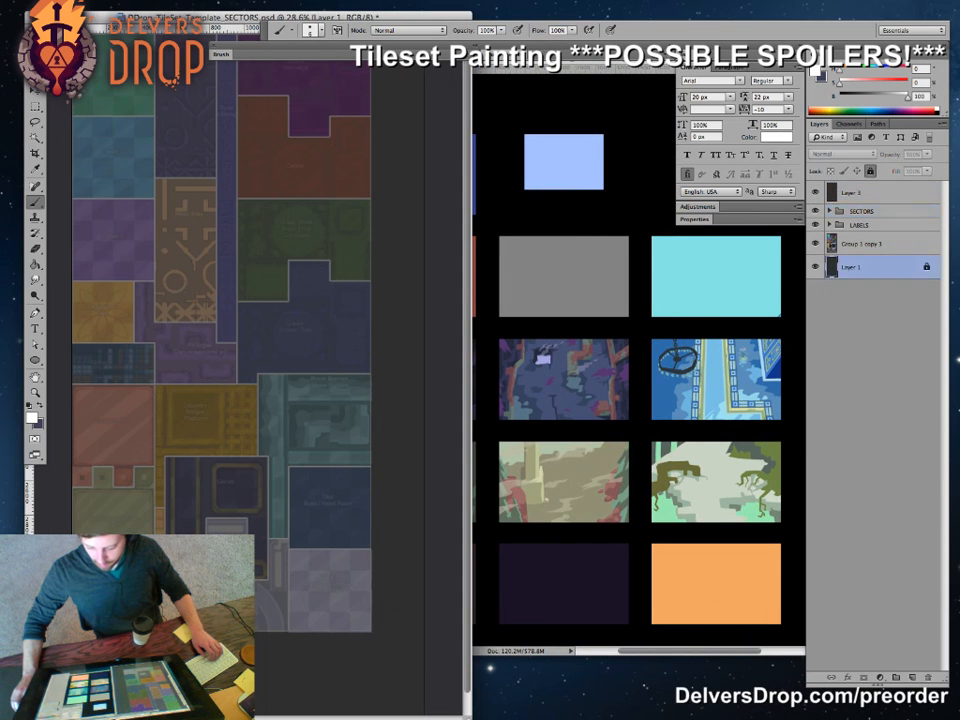
{"action": "left_click", "coordinate": [862, 244]}
{"action": "left_click", "coordinate": [862, 211], "text": "shift"}
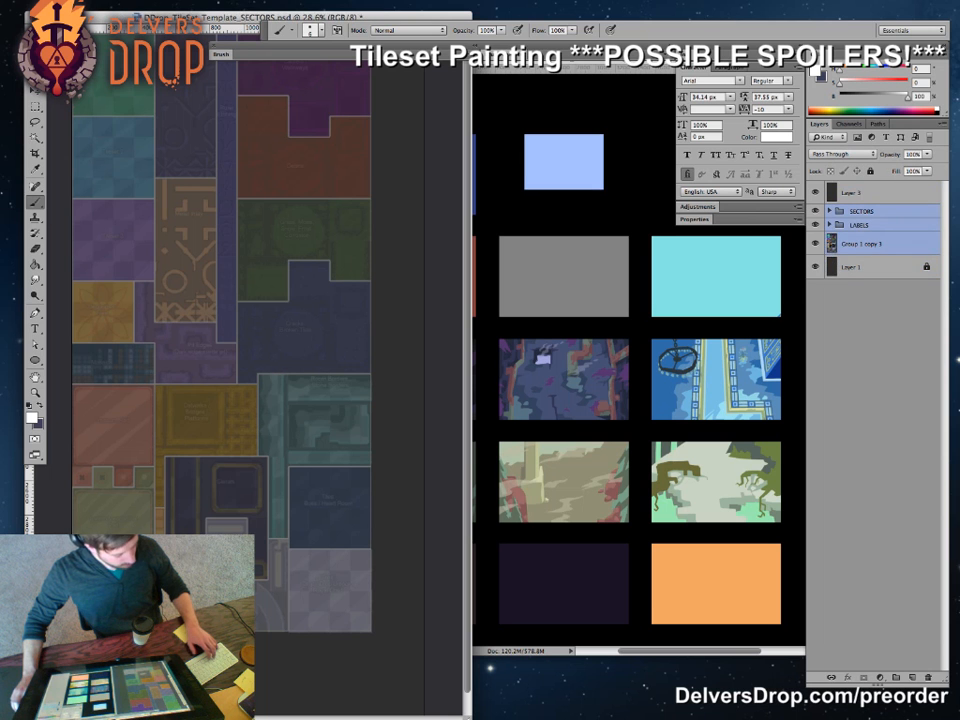
{"action": "key", "text": "ctrl+g"}
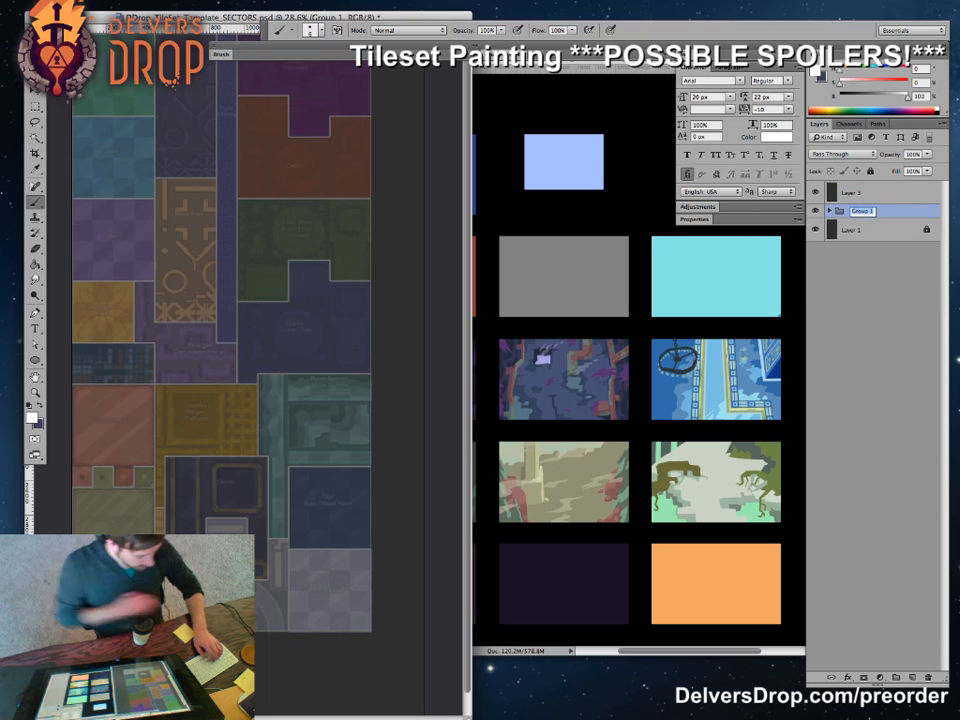
{"action": "type", "text": "c"}
{"action": "type", "text": "S"}
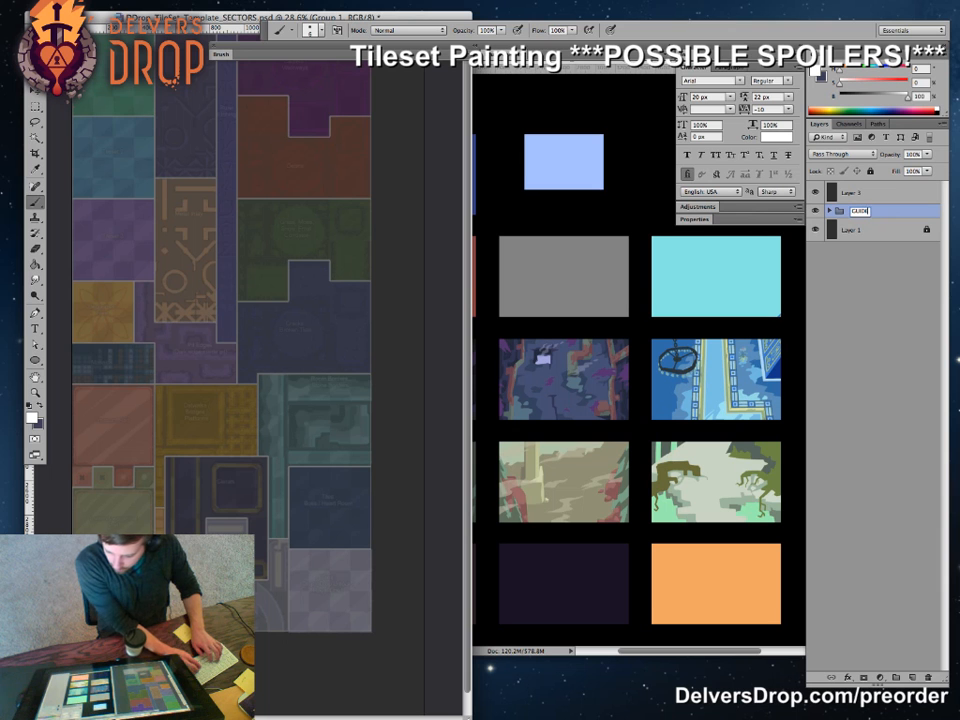
{"action": "key", "text": "Return"}
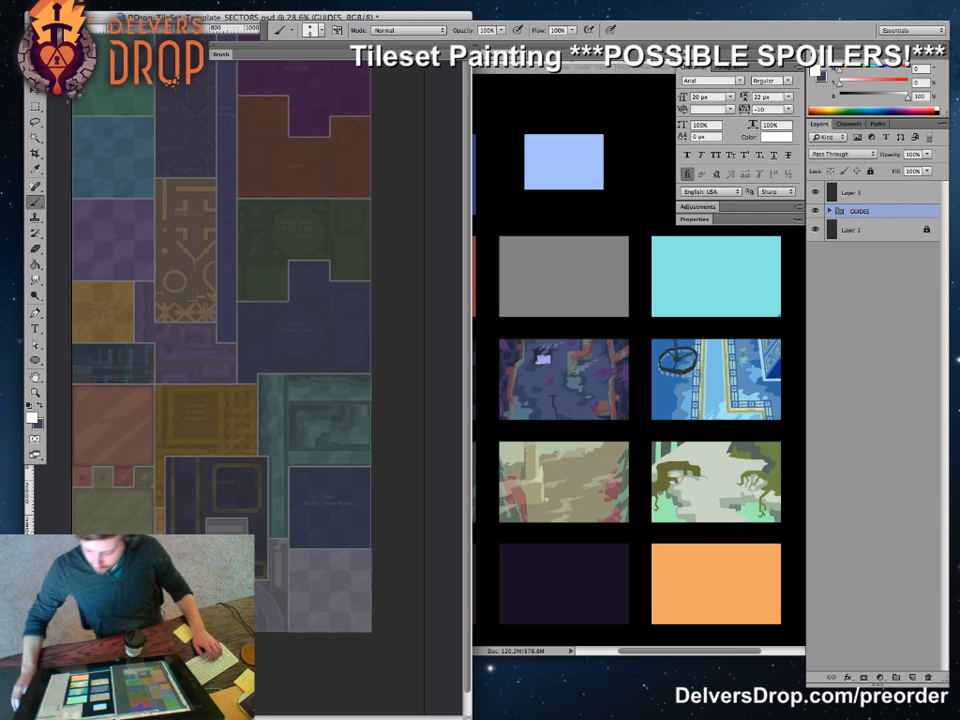
- Move the dark Layer 3 overlay into the GUIDES group above SECTORS, and lock the whole group
{"action": "left_click", "coordinate": [829, 211]}
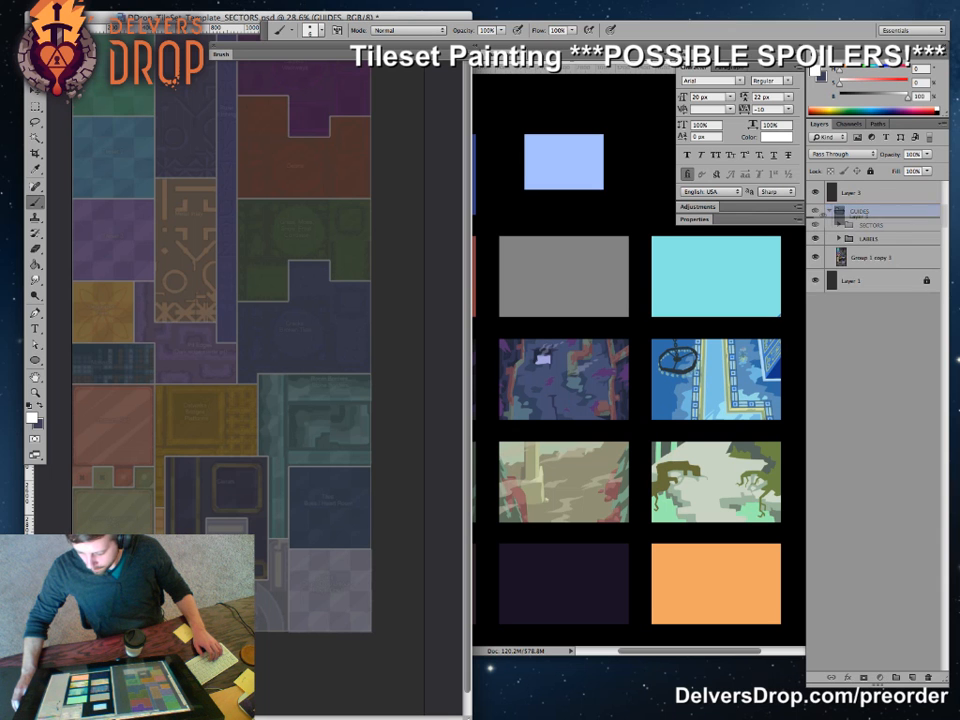
{"action": "left_click_drag", "start_coordinate": [850, 192], "coordinate": [870, 211]}
{"action": "left_click", "coordinate": [860, 188]}
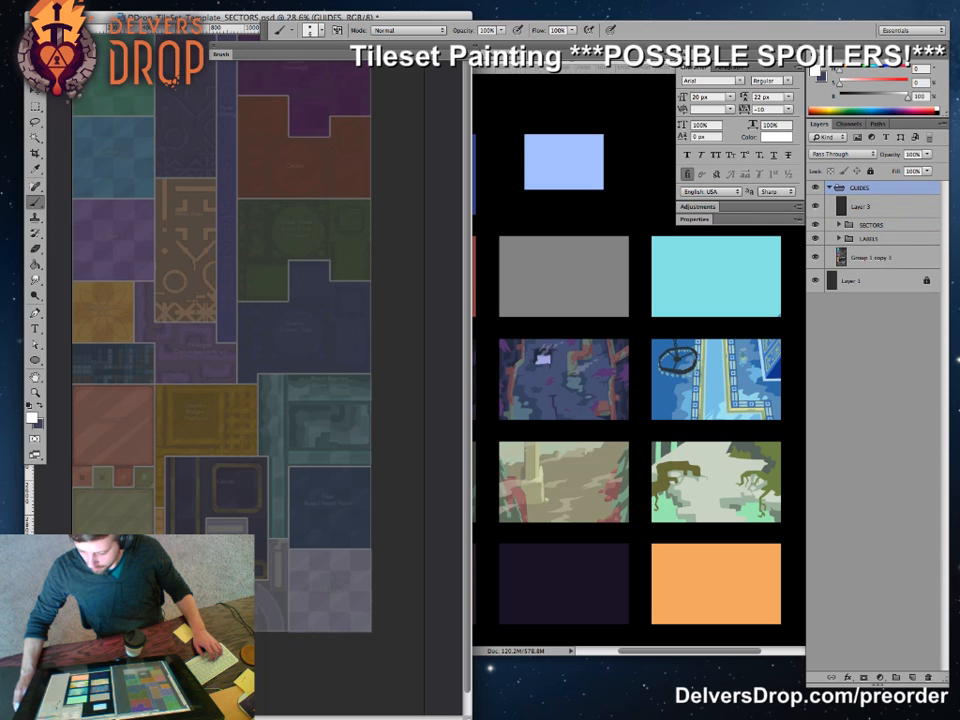
{"action": "left_click", "coordinate": [870, 171]}
- Add a new layer above GUIDES, put it in its own group named Zone 2, and save the template
{"action": "left_click", "coordinate": [912, 678]}
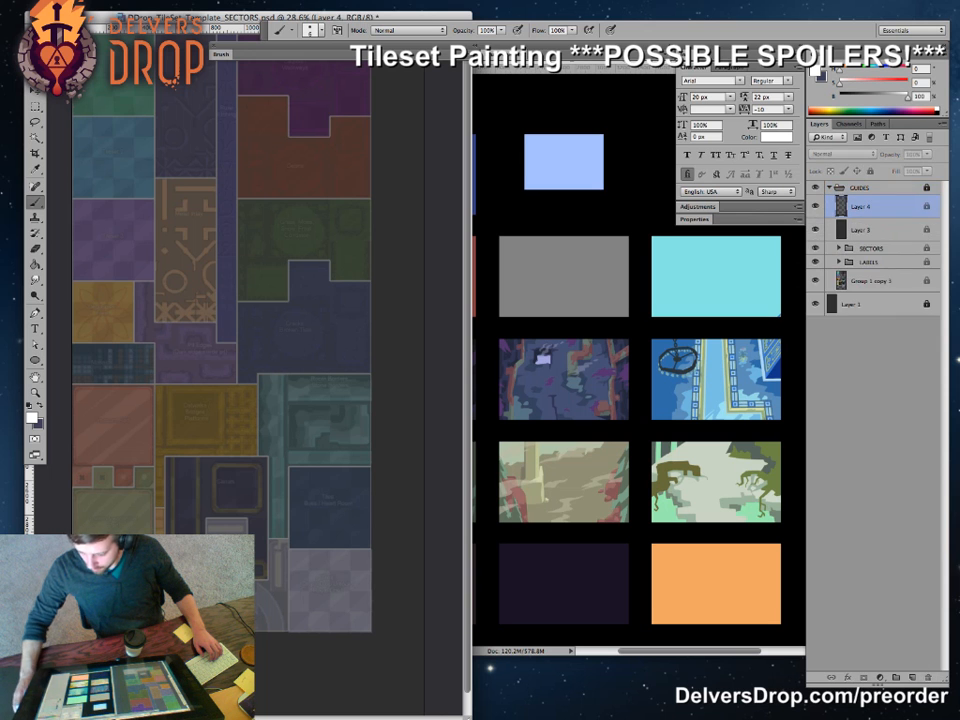
{"action": "left_click_drag", "start_coordinate": [864, 207], "coordinate": [864, 291]}
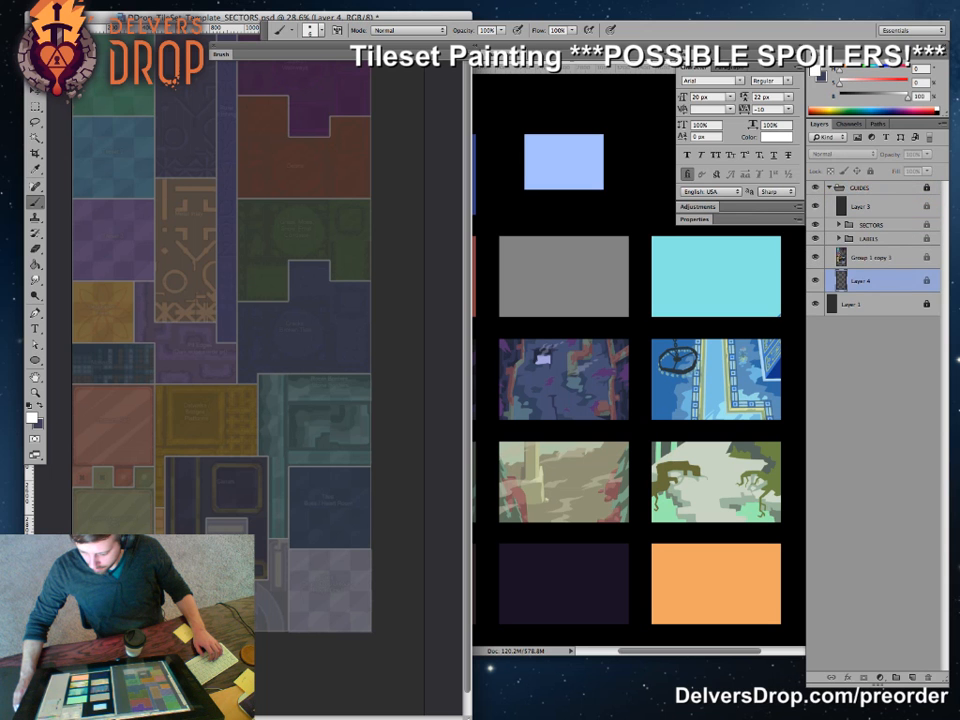
{"action": "key", "text": "ctrl+shift+bracketright"}
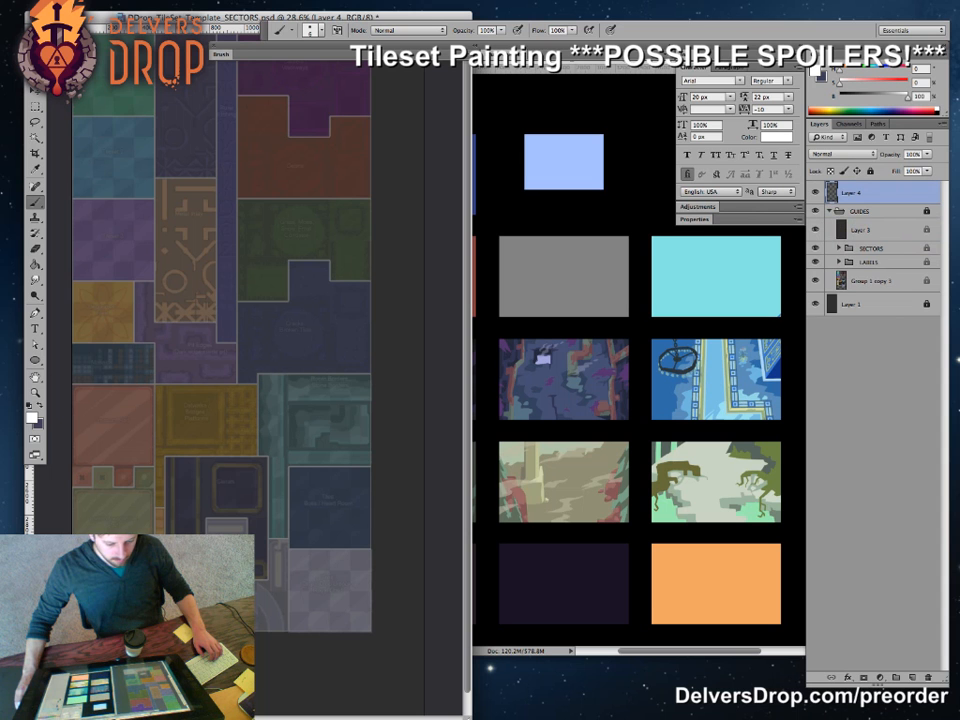
{"action": "key", "text": "ctrl+g"}
{"action": "double_click", "coordinate": [860, 188]}
{"action": "type", "text": "Zone "}
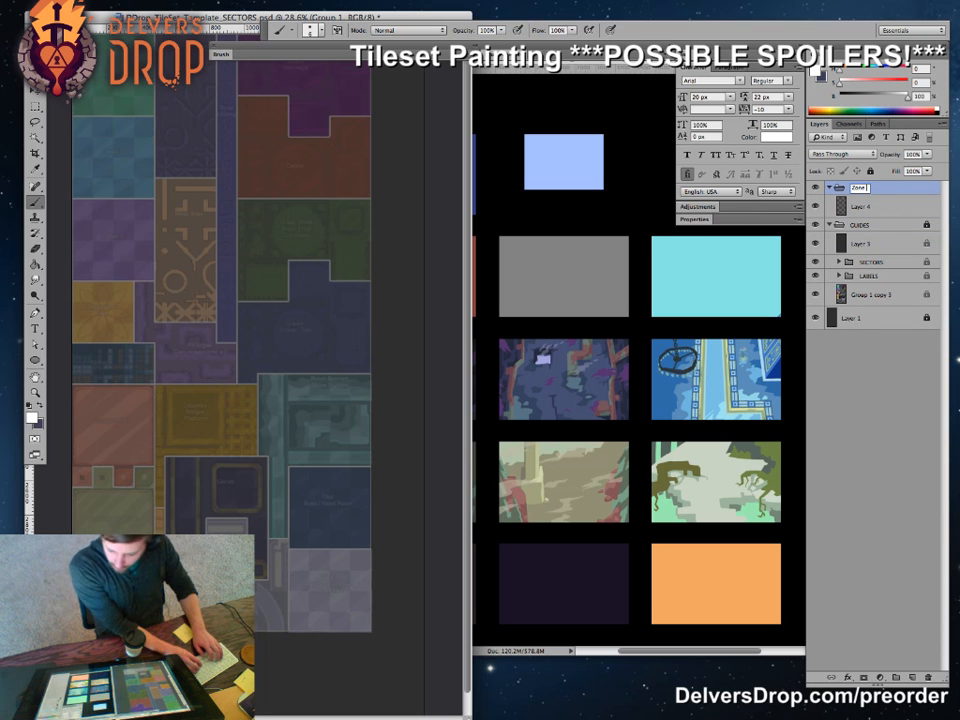
{"action": "type", "text": "2"}
{"action": "key", "text": "Return"}
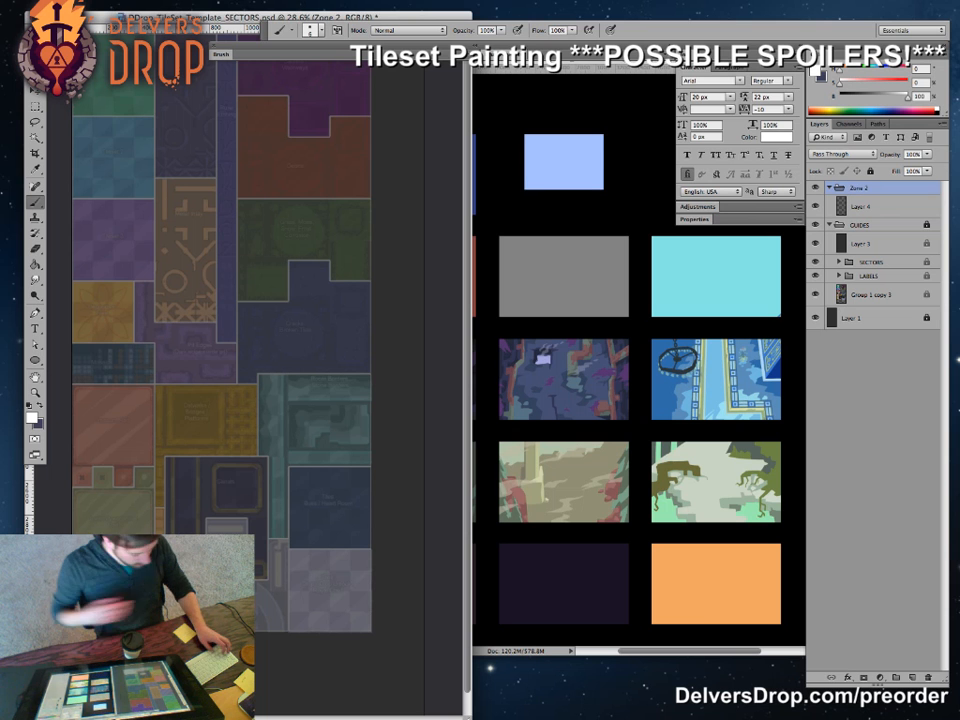
{"action": "key", "text": "super+s"}
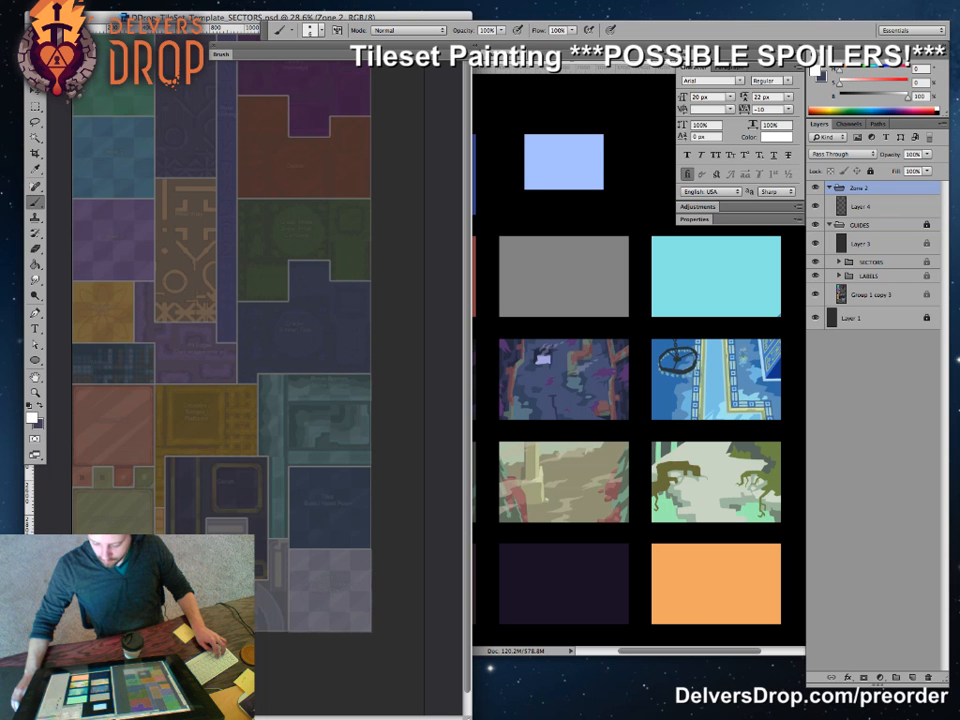
- Save a copy as DDrop_TileSet_z2.psd in the Zone 2 folder under Working 3 - Painting, Environments
{"action": "key", "text": "shift+super+s"}
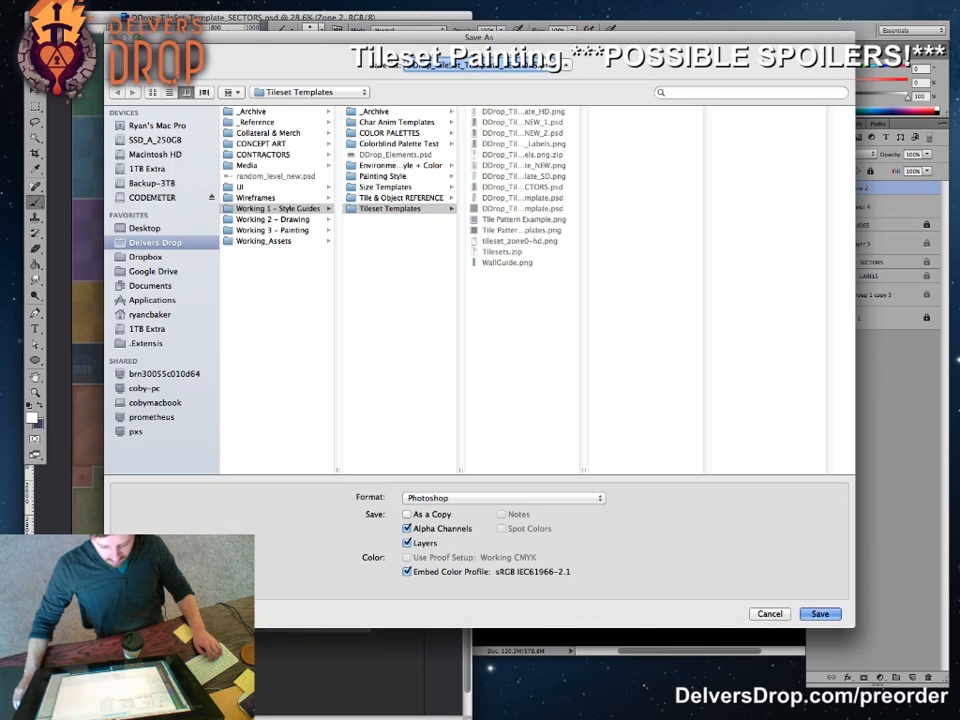
{"action": "left_click", "coordinate": [272, 230]}
{"action": "left_click", "coordinate": [383, 176]}
{"action": "left_click", "coordinate": [494, 198]}
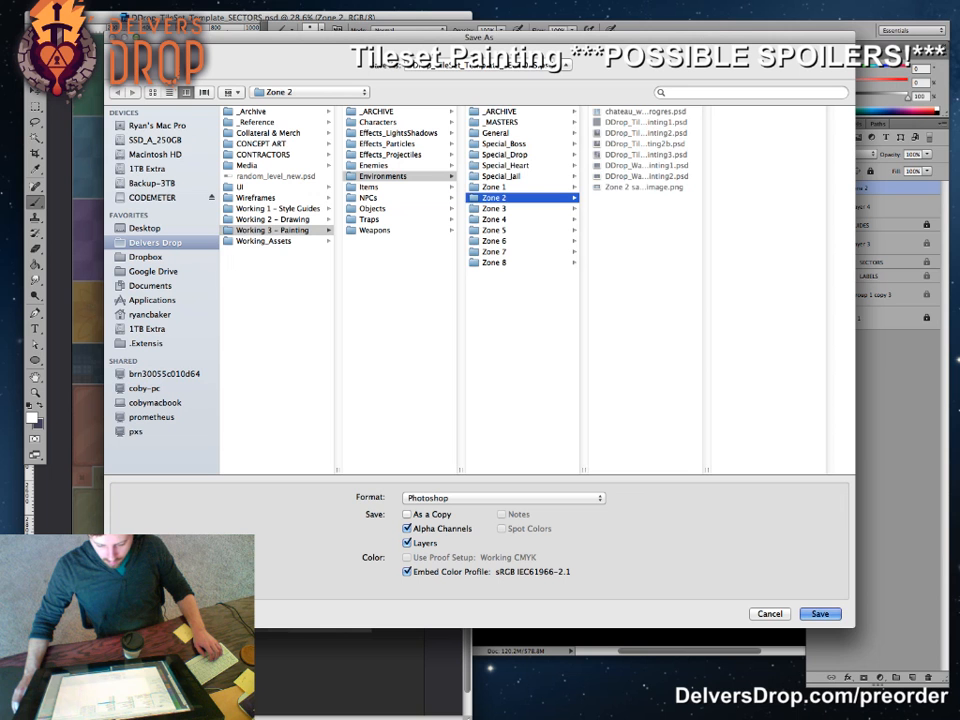
{"action": "left_click", "coordinate": [510, 65]}
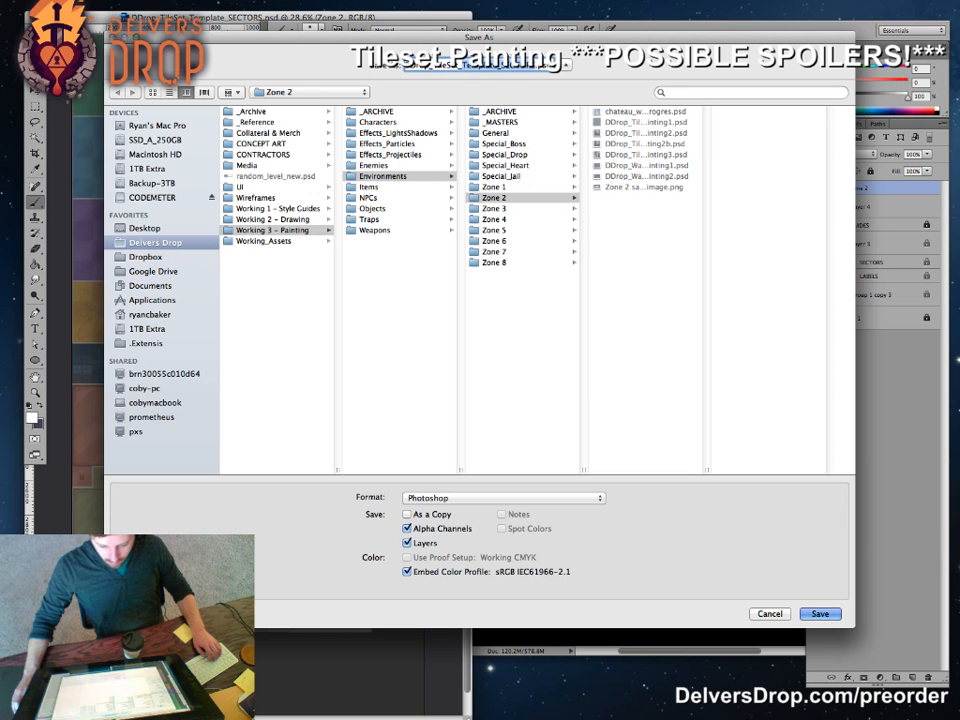
{"action": "key", "text": "Return"}
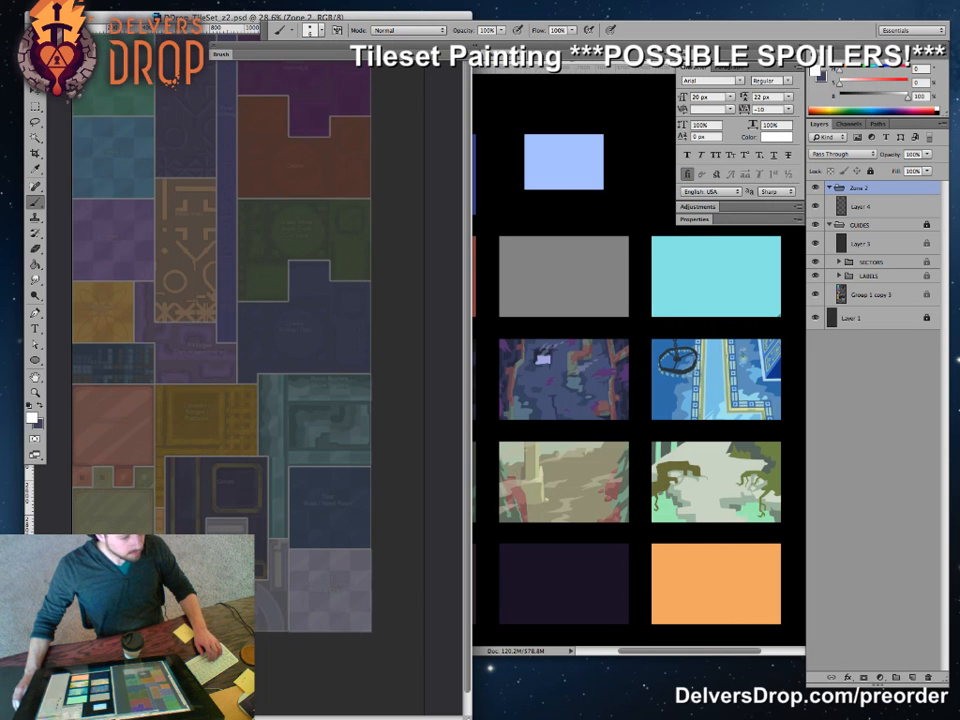
{"action": "key", "text": "Tab"}
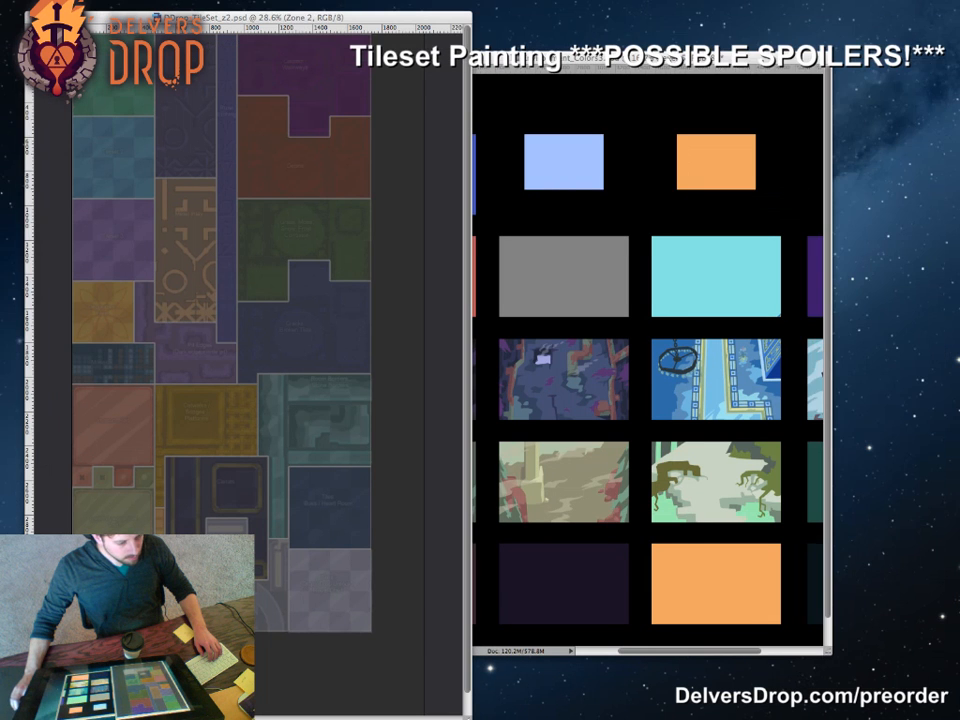
{"action": "key", "text": "Tab"}
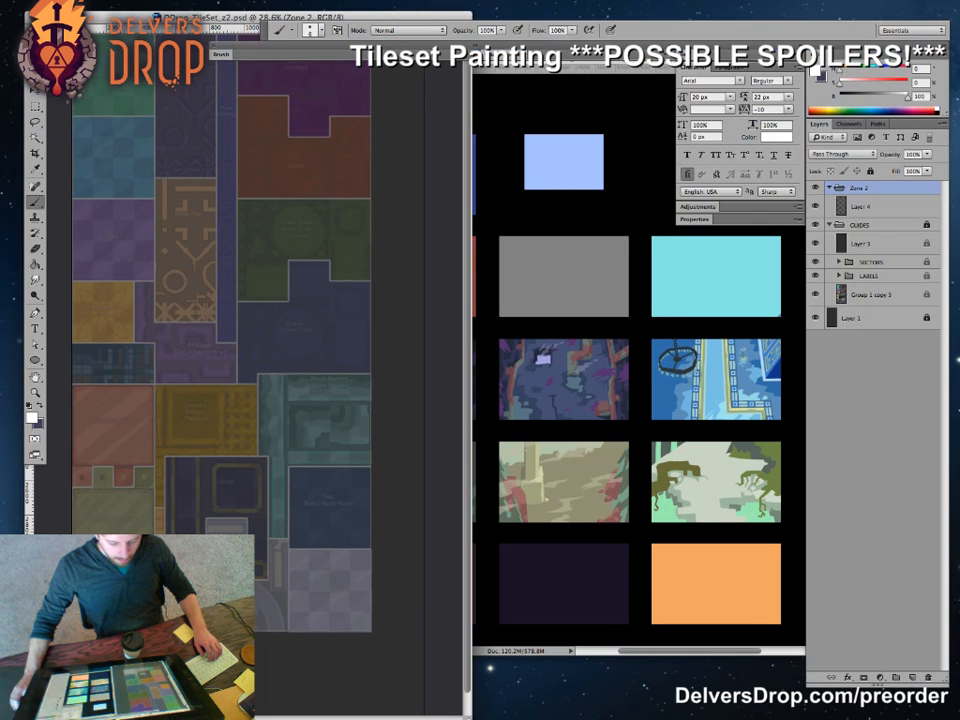
{"action": "key", "text": "Tab"}
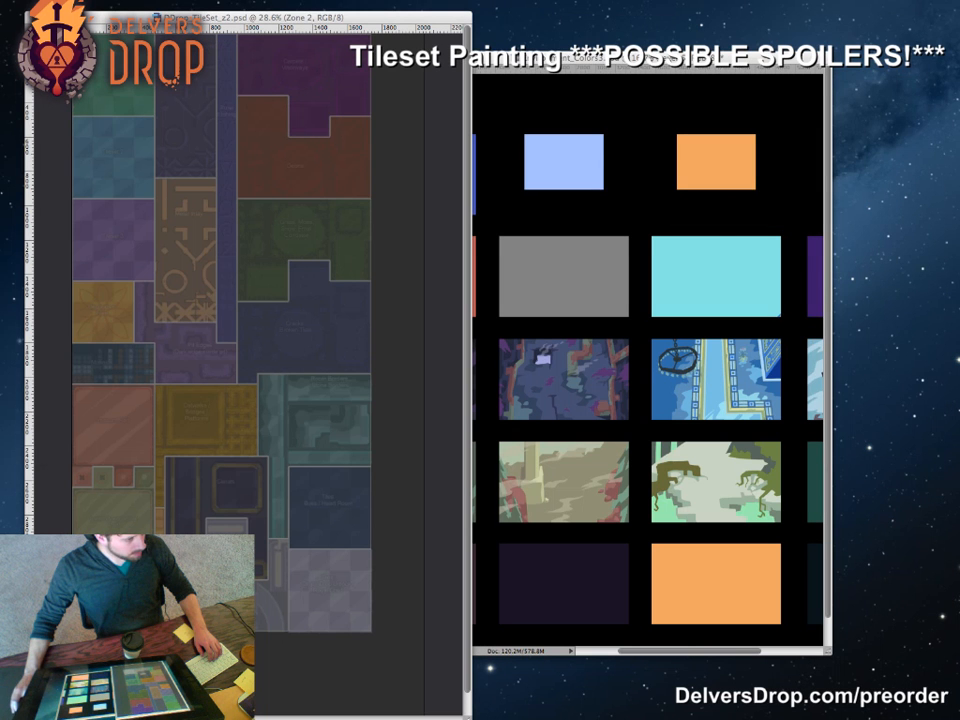
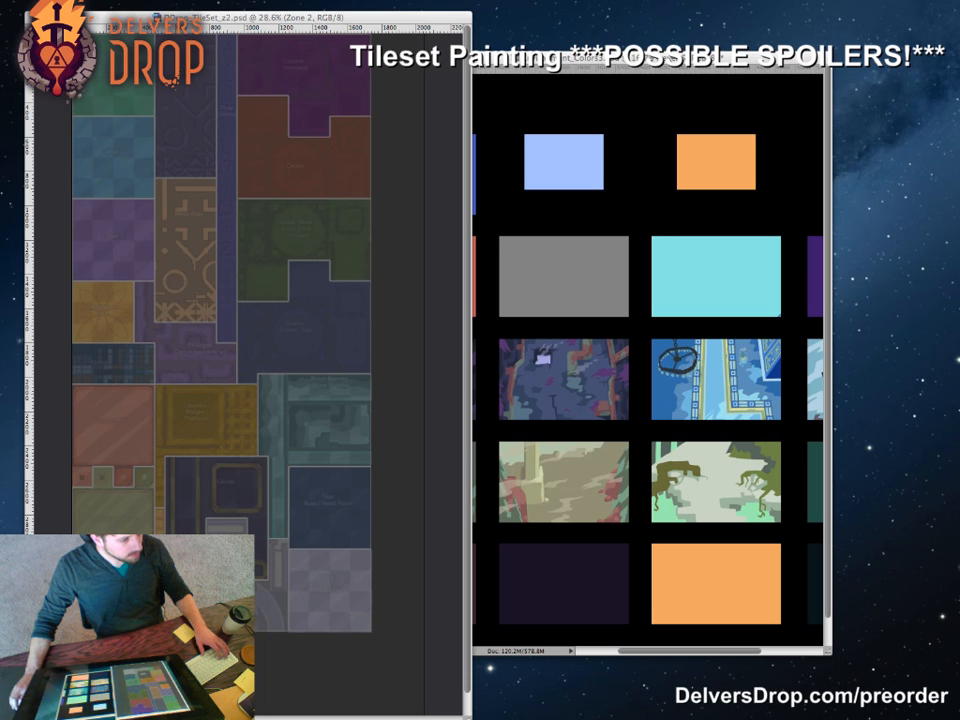
{"action": "key", "text": "Tab"}
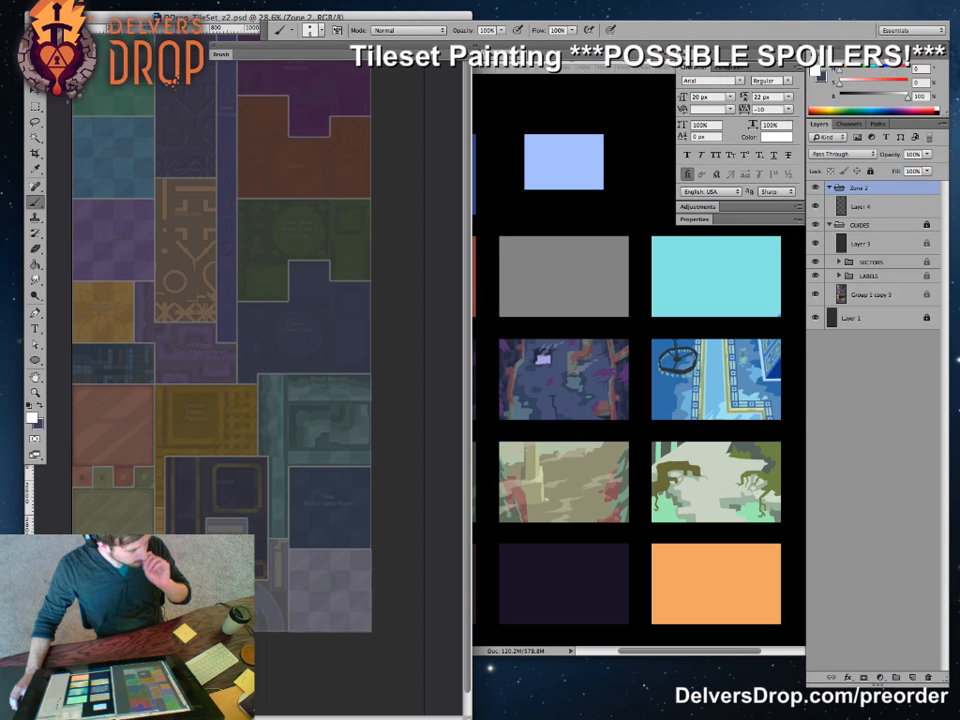
{"action": "key", "text": "Tab"}
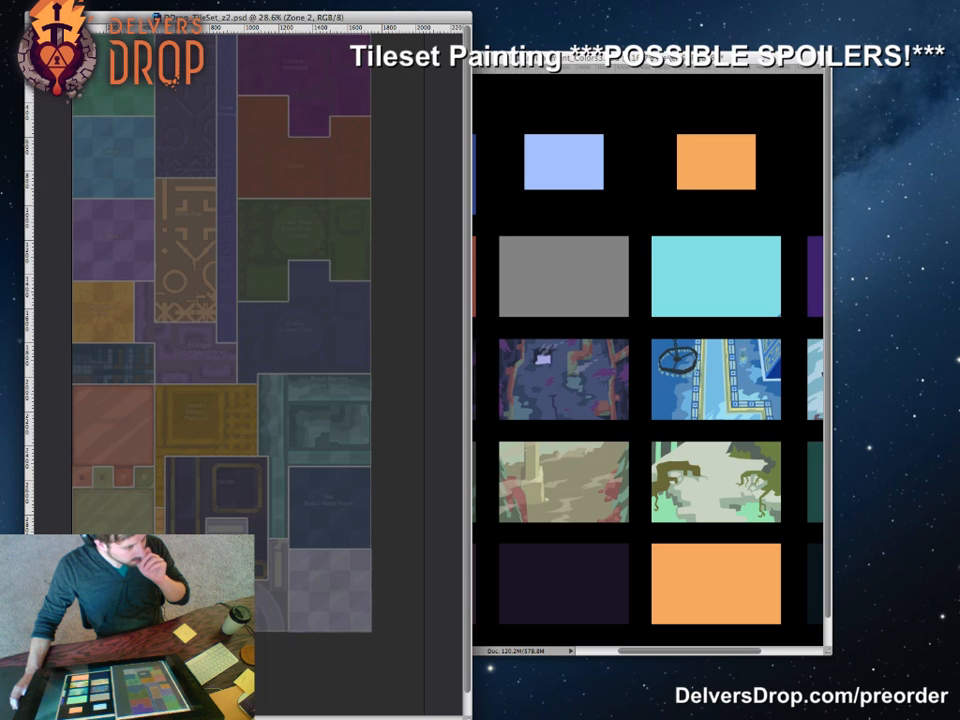
- Bring up DDrop_TileSet_Z2_Painting3.psd, shrink its floating window and place it over the colour reference beside the tileset document
{"action": "key", "text": "ctrl+Tab"}
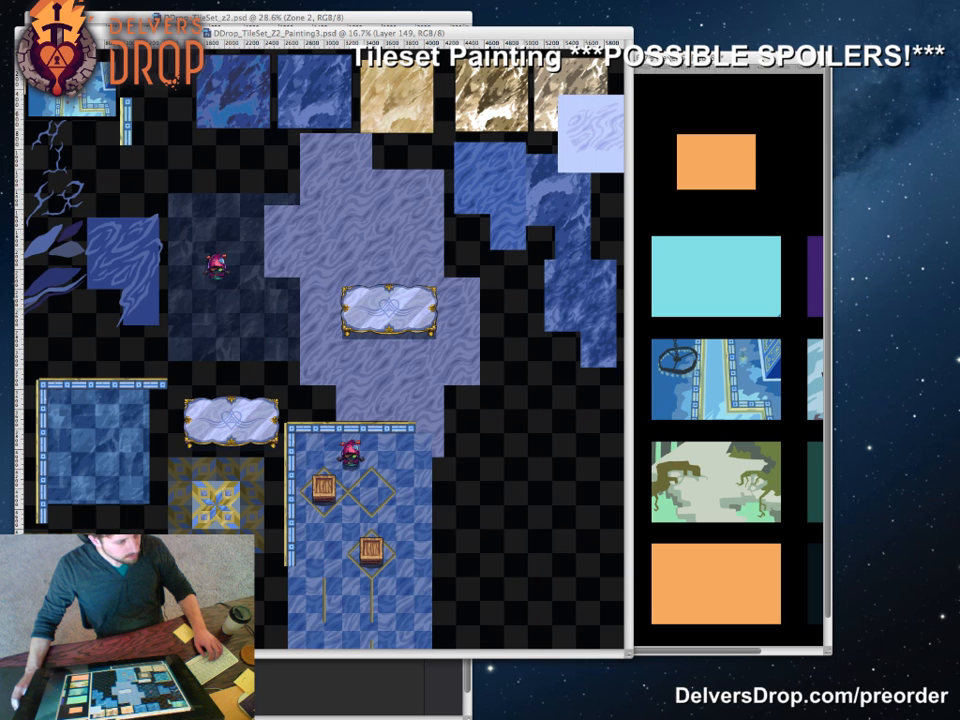
{"action": "key", "text": "Tab"}
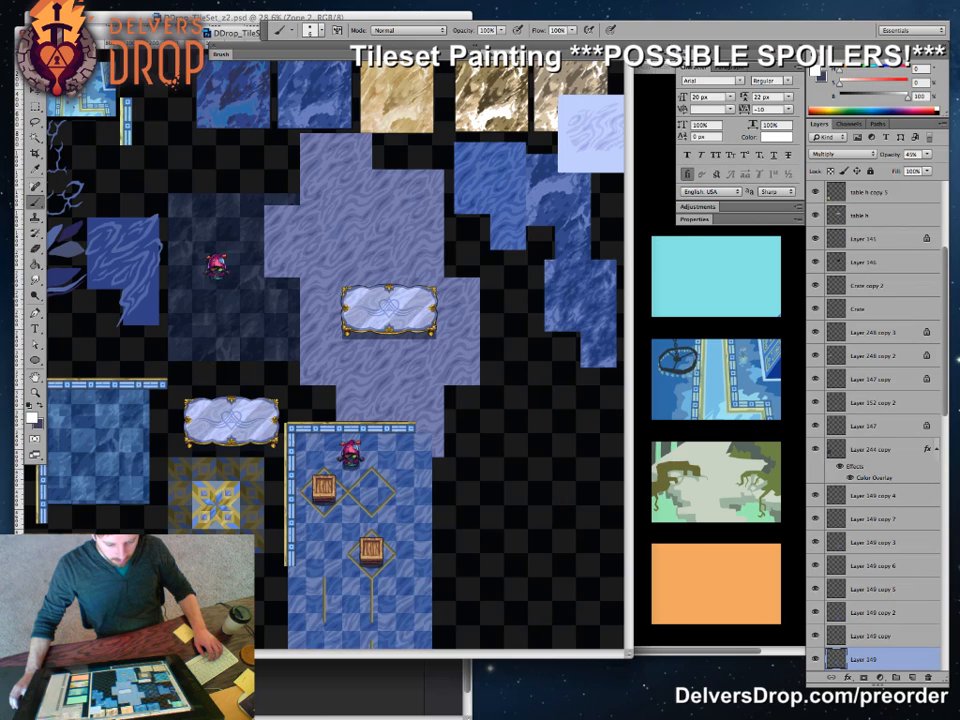
{"action": "key", "text": "f"}
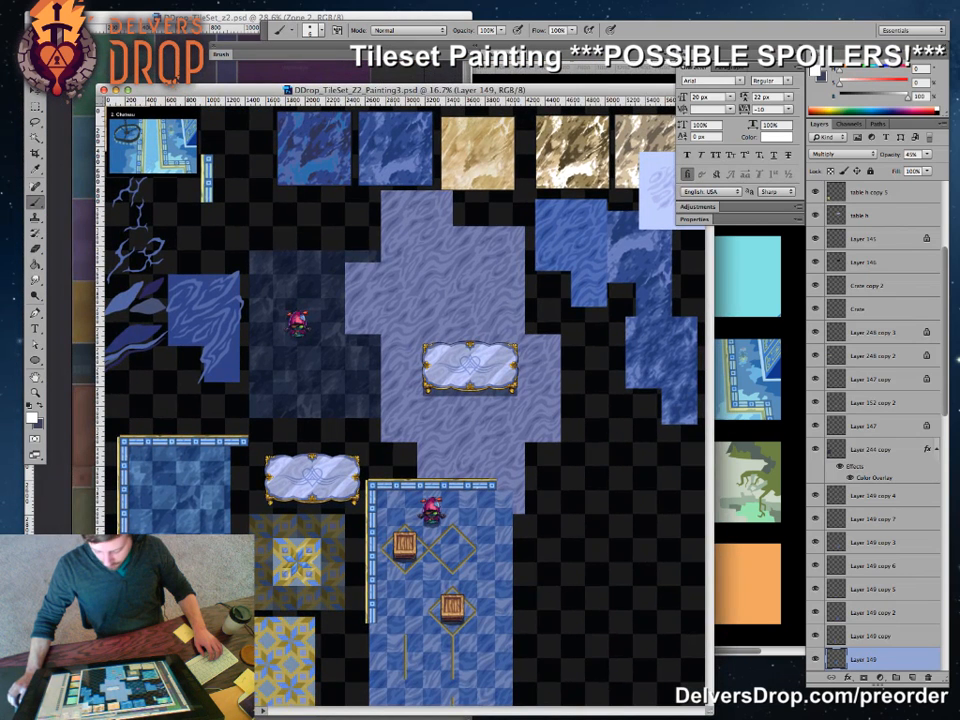
{"action": "left_click_drag", "start_coordinate": [710, 711], "coordinate": [592, 629]}
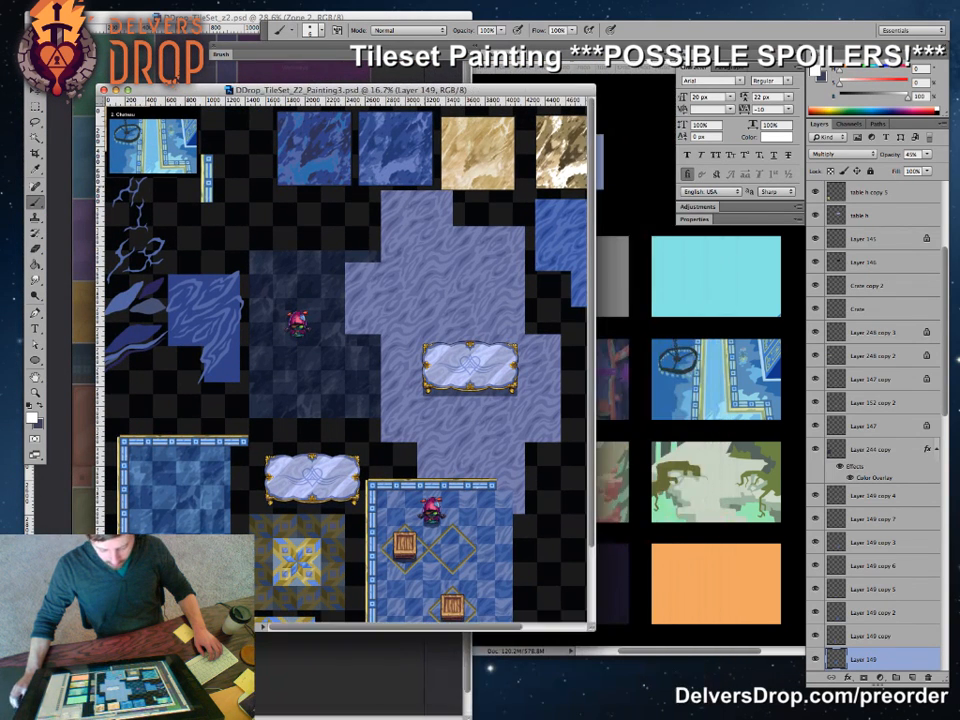
{"action": "mouse_move", "coordinate": [345, 90]}
{"action": "left_mouse_down"}
{"action": "mouse_move", "coordinate": [557, 159]}
{"action": "mouse_move", "coordinate": [635, 168]}
{"action": "left_mouse_up"}
{"action": "mouse_move", "coordinate": [600, 450]}
{"action": "left_mouse_down"}
{"action": "mouse_move", "coordinate": [568, 365]}
{"action": "mouse_move", "coordinate": [600, 367]}
{"action": "left_mouse_up"}
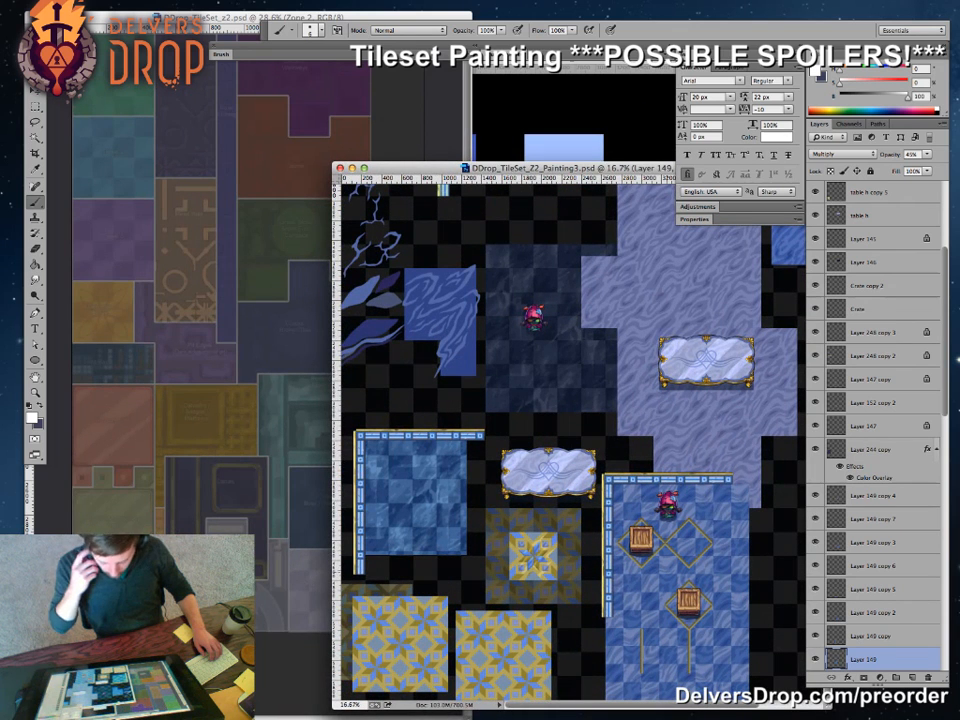
- Shift the DDrop_TileSet_Z2_Painting3.psd window slightly toward the tileset document and widen it to show more of the painted tiles
{"action": "key", "text": "Tab"}
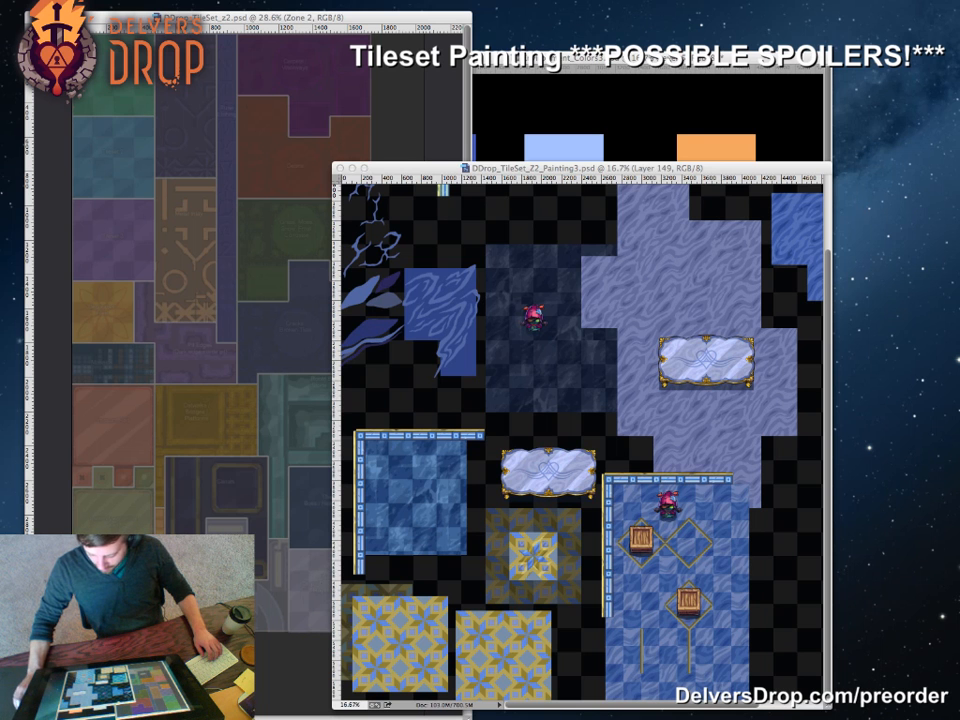
{"action": "key", "text": "Tab"}
{"action": "left_click_drag", "start_coordinate": [560, 168], "coordinate": [514, 173]}
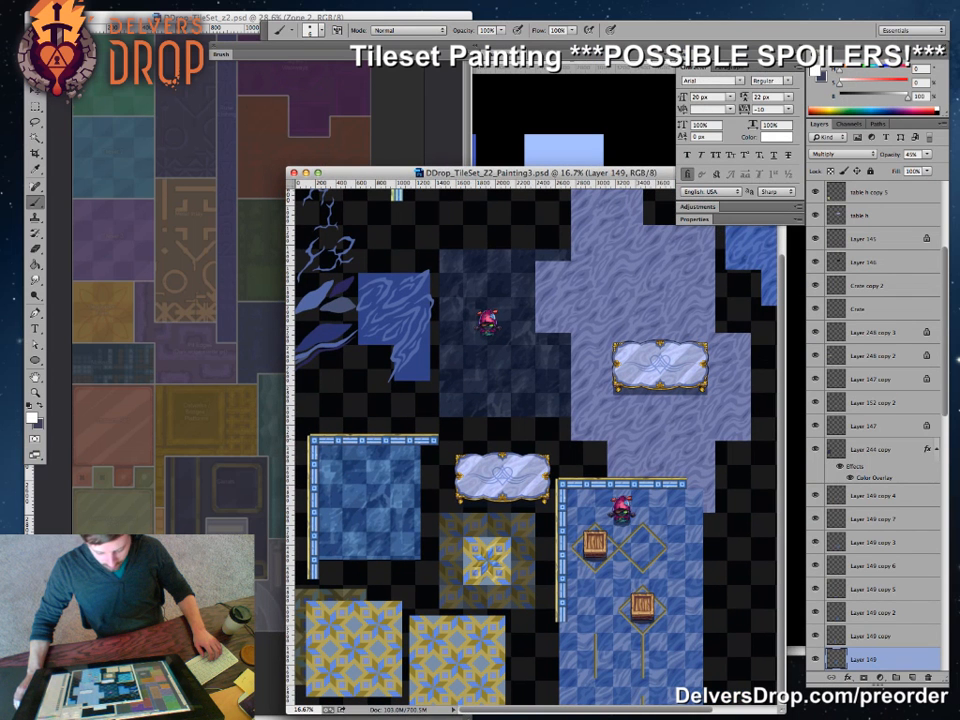
{"action": "left_click_drag", "start_coordinate": [782, 709], "coordinate": [842, 716]}
{"action": "mouse_move", "coordinate": [560, 400]}
{"action": "left_mouse_down"}
{"action": "mouse_move", "coordinate": [536, 477]}
{"action": "mouse_move", "coordinate": [501, 478]}
{"action": "mouse_move", "coordinate": [560, 400]}
{"action": "left_mouse_up"}
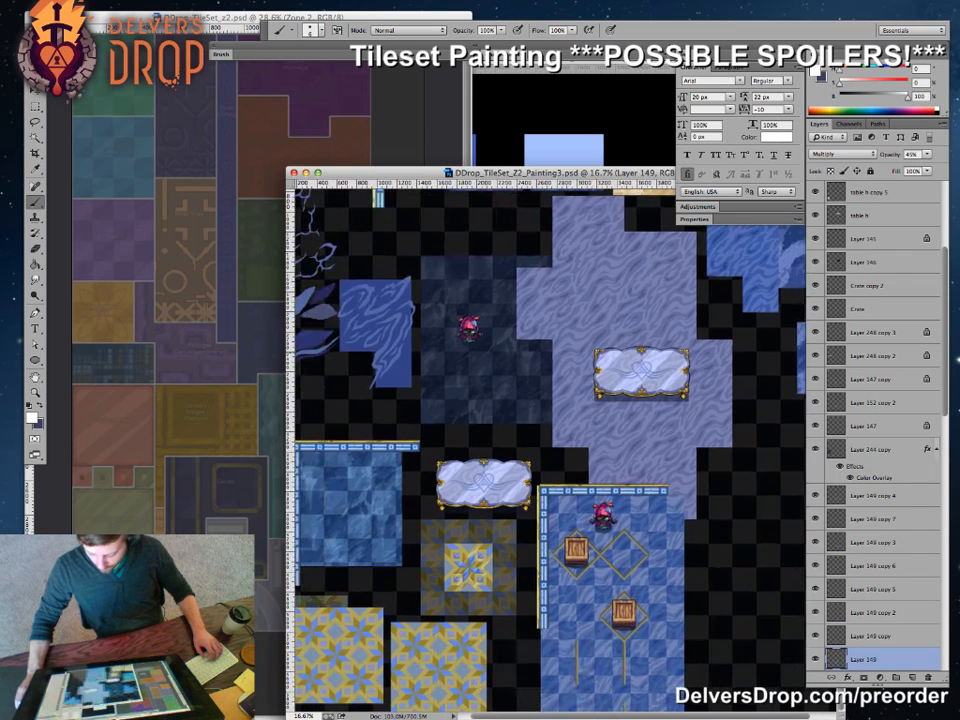
- In full-screen view, move the blue checkered floor piece (Layer 149 copy 3) out of the tiled room onto the empty canvas beside it
{"action": "left_click_drag", "start_coordinate": [642, 580], "coordinate": [737, 595]}
{"action": "key", "text": "super+z"}
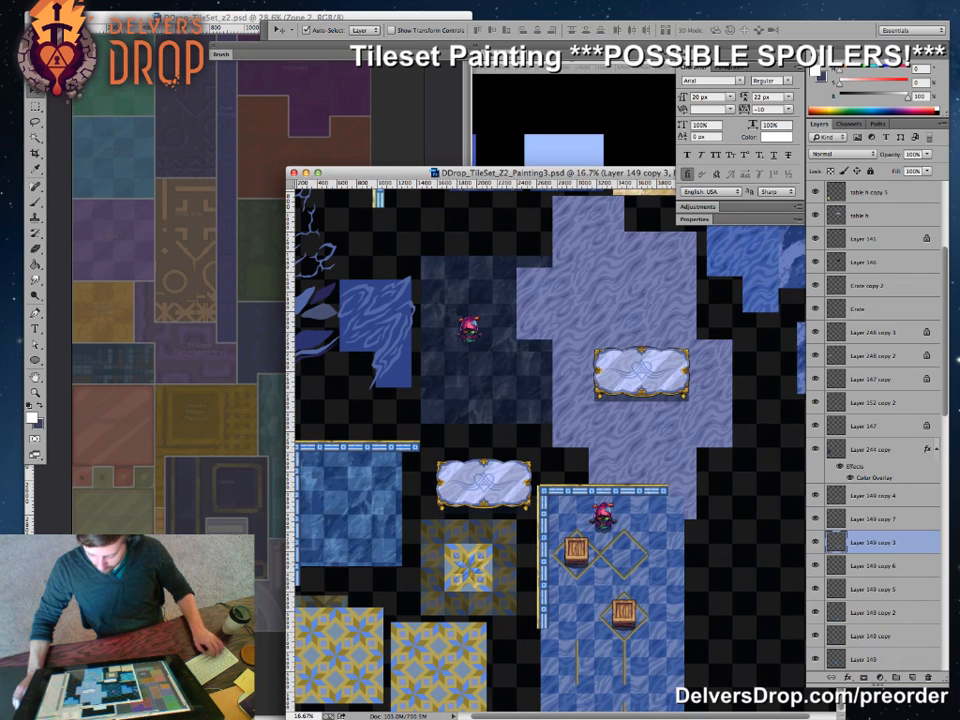
{"action": "left_click_drag", "start_coordinate": [660, 566], "coordinate": [484, 520]}
{"action": "key", "text": "super+z"}
{"action": "key", "text": "f"}
{"action": "left_click", "coordinate": [484, 520], "text": "super"}
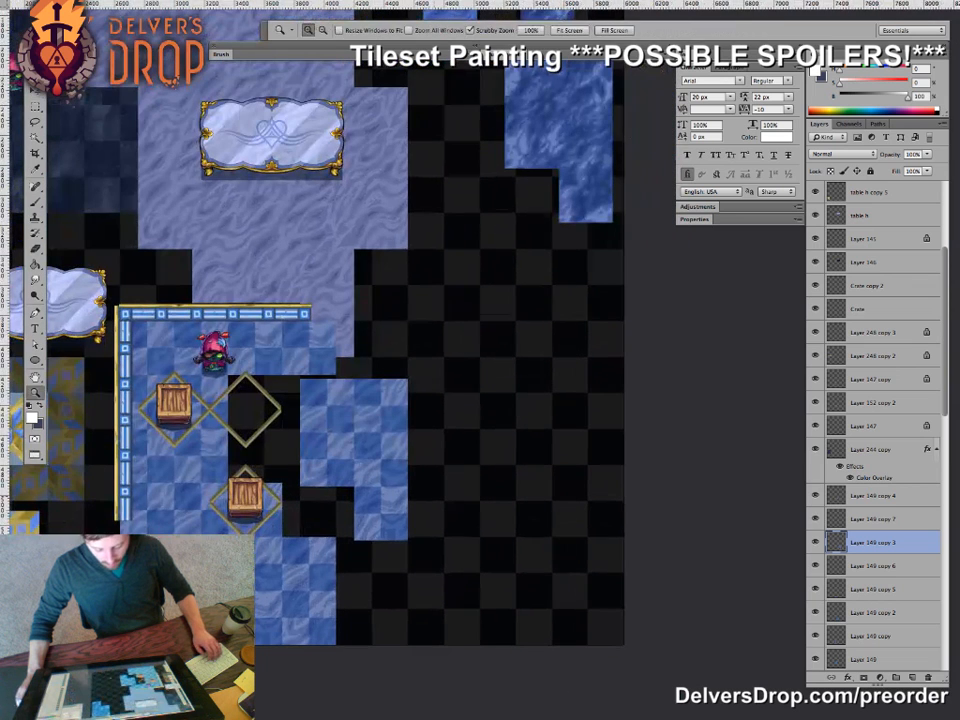
{"action": "left_click_drag", "start_coordinate": [389, 439], "coordinate": [497, 457]}
{"action": "key", "text": "super+space"}
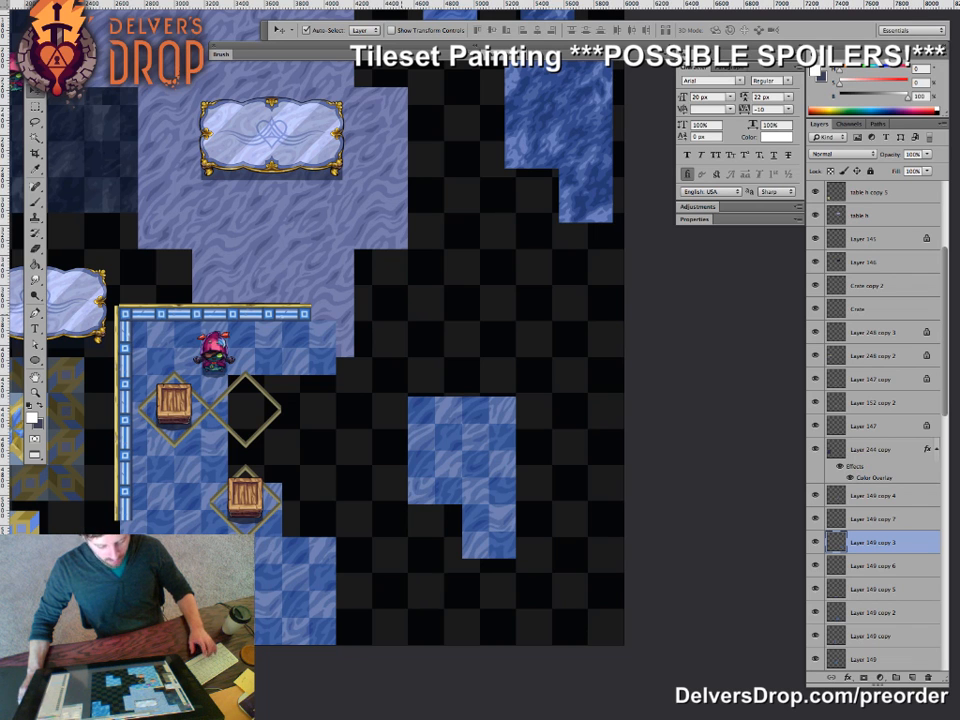
- Try a copy of the character above the loose checkered floor piece, and undo it
{"action": "left_click_drag", "start_coordinate": [213, 343], "coordinate": [425, 325]}
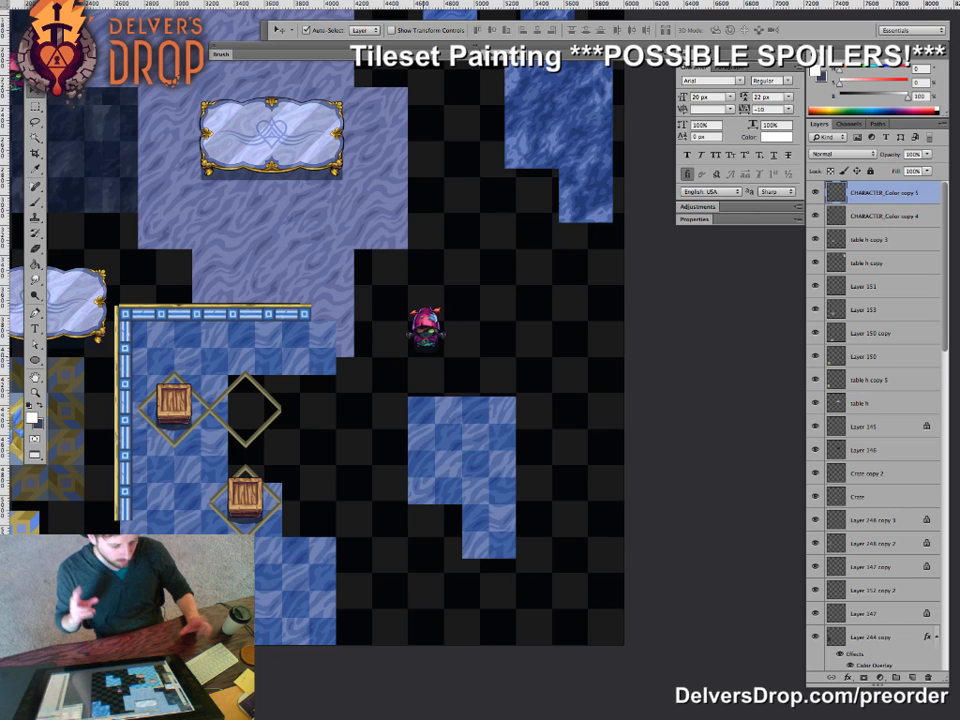
{"action": "key", "text": "ctrl+z"}
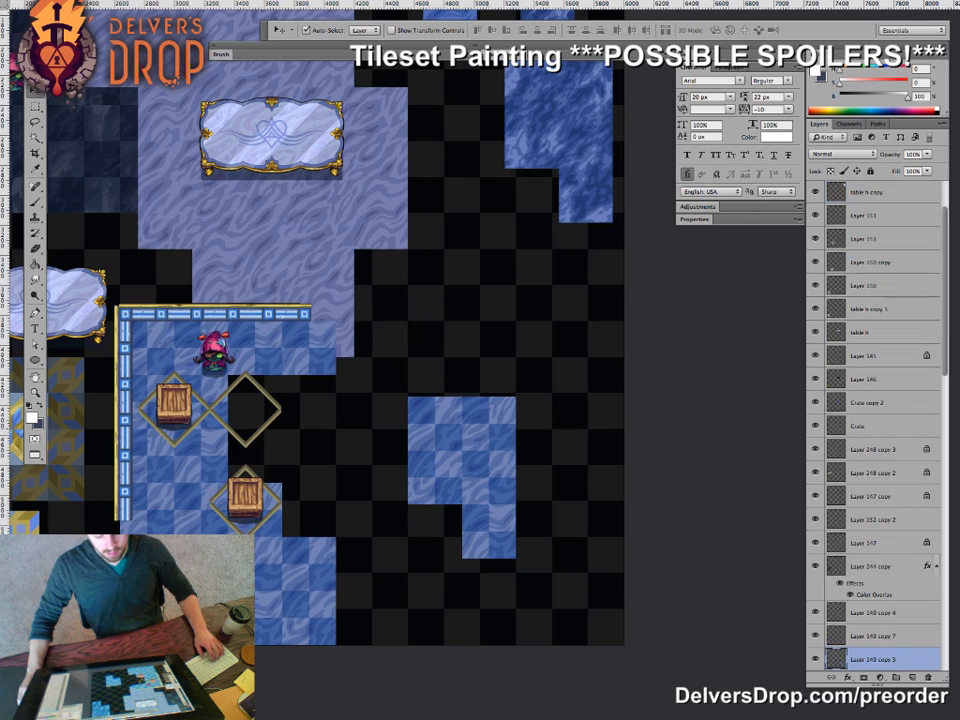
- Set the loose floor piece (Layer 149 copy 3) to 50% opacity, move it up, and nudge it into line with the checkerboard
{"action": "key", "text": "5"}
{"action": "left_click_drag", "start_coordinate": [504, 443], "coordinate": [500, 374]}
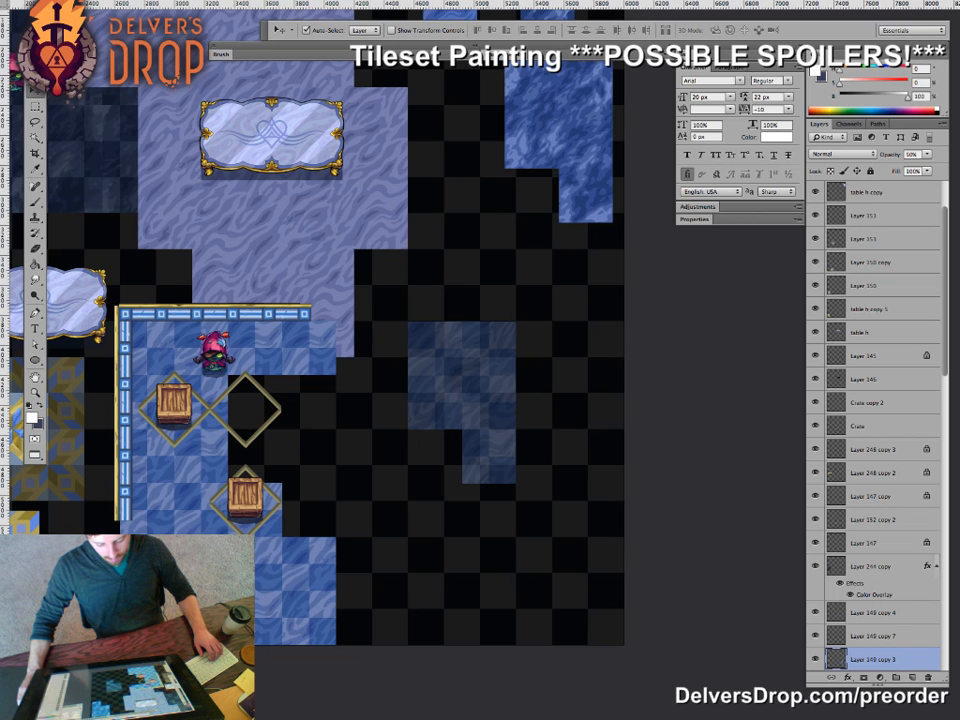
{"action": "key", "text": "shift+Down"}
{"action": "key", "text": "shift+Down"}
{"action": "key", "text": "shift+Down"}
{"action": "key", "text": "shift+Down"}
{"action": "key", "text": "shift+Down"}
{"action": "key", "text": "shift+Down"}
{"action": "key", "text": "shift+Down"}
{"action": "key", "text": "shift+Down"}
{"action": "key", "text": "shift+Down"}
{"action": "key", "text": "shift+Down"}
{"action": "key", "text": "shift+Down"}
{"action": "key", "text": "shift+Down"}
{"action": "key", "text": "shift+Down"}
{"action": "key", "text": "shift+Down"}
{"action": "key", "text": "shift+Down"}
{"action": "key", "text": "shift+Down"}
{"action": "key", "text": "shift+Down"}
{"action": "key", "text": "shift+Down"}
{"action": "key", "text": "shift+Down"}
{"action": "key", "text": "shift+Down"}
{"action": "key", "text": "shift+Down"}
{"action": "key", "text": "shift+Down"}
{"action": "key", "text": "shift+Down"}
{"action": "key", "text": "shift+Down"}
{"action": "key", "text": "shift+Down"}
{"action": "key", "text": "shift+Down"}
{"action": "key", "text": "shift+Down"}
{"action": "key", "text": "shift+Down"}
{"action": "key", "text": "shift+Down"}
{"action": "key", "text": "shift+Down"}
{"action": "key", "text": "shift+Down"}
{"action": "key", "text": "shift+Down"}
{"action": "key", "text": "shift+Down"}
{"action": "key", "text": "shift+Down"}
{"action": "key", "text": "shift+Down"}
{"action": "key", "text": "shift+Down"}
{"action": "key", "text": "shift+Down"}
{"action": "key", "text": "shift+Down"}
- Duplicate the floor piece into a connected checkered field, restore 100% opacity, and nudge a copy upward to close the gap between pieces
{"action": "left_click_drag", "start_coordinate": [475, 467], "coordinate": [375, 395]}
{"action": "left_click_drag", "start_coordinate": [640, 290], "coordinate": [365, 584]}
{"action": "key", "text": "0"}
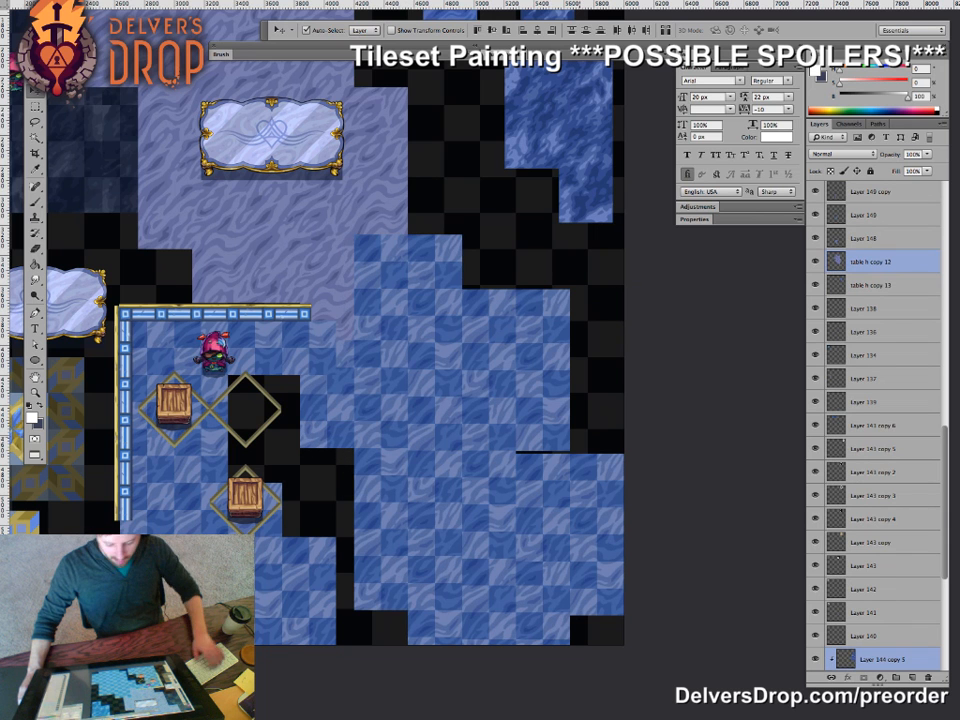
{"action": "left_click", "coordinate": [422, 304]}
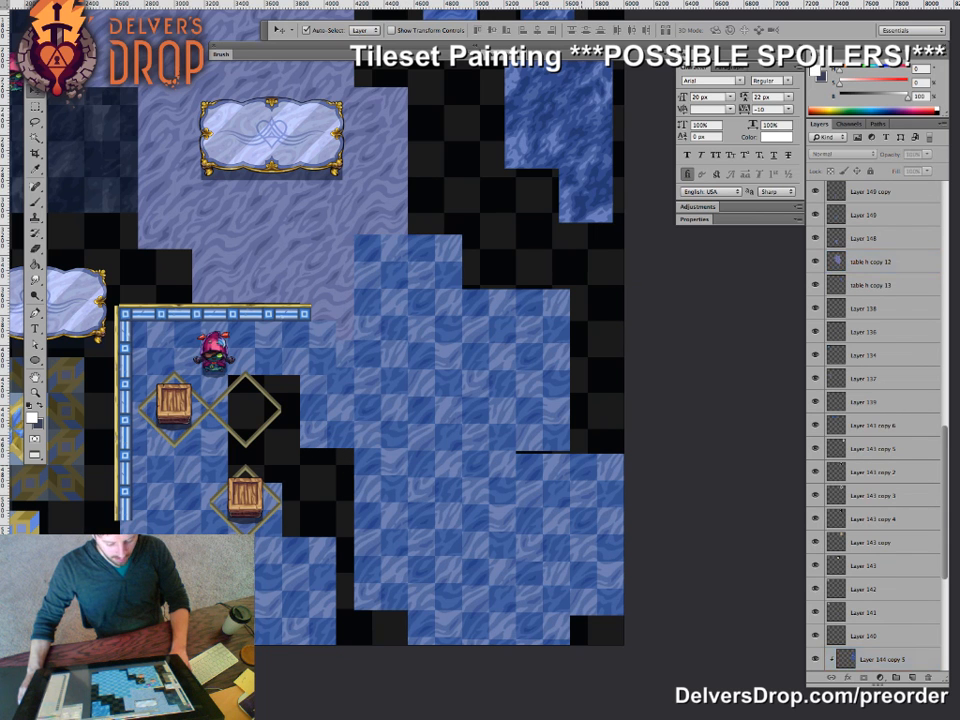
{"action": "key", "text": "shift+Up"}
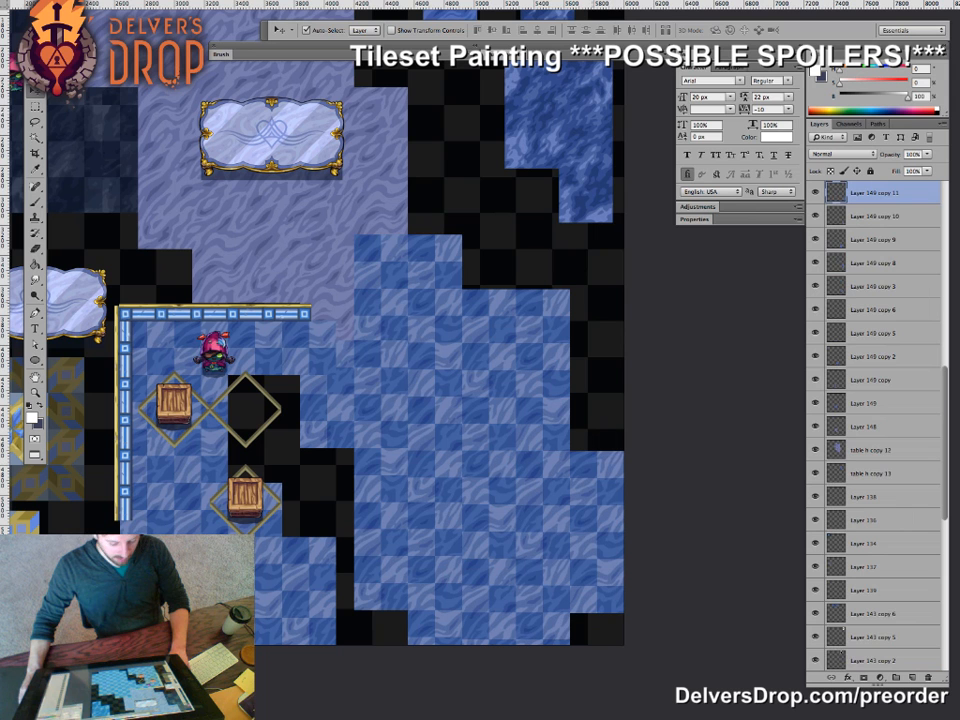
- Try to select the floor copies together and delete them, and undo the deletion
{"action": "left_click_drag", "start_coordinate": [599, 283], "coordinate": [464, 546]}
{"action": "left_click_drag", "start_coordinate": [421, 599], "coordinate": [374, 610]}
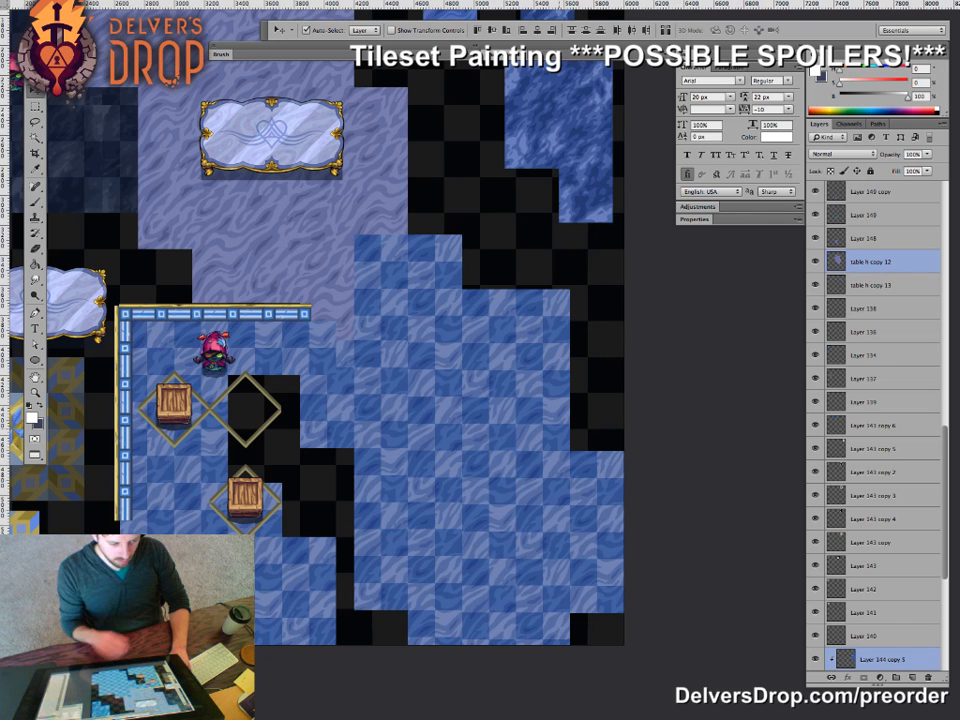
{"action": "key", "text": "Delete"}
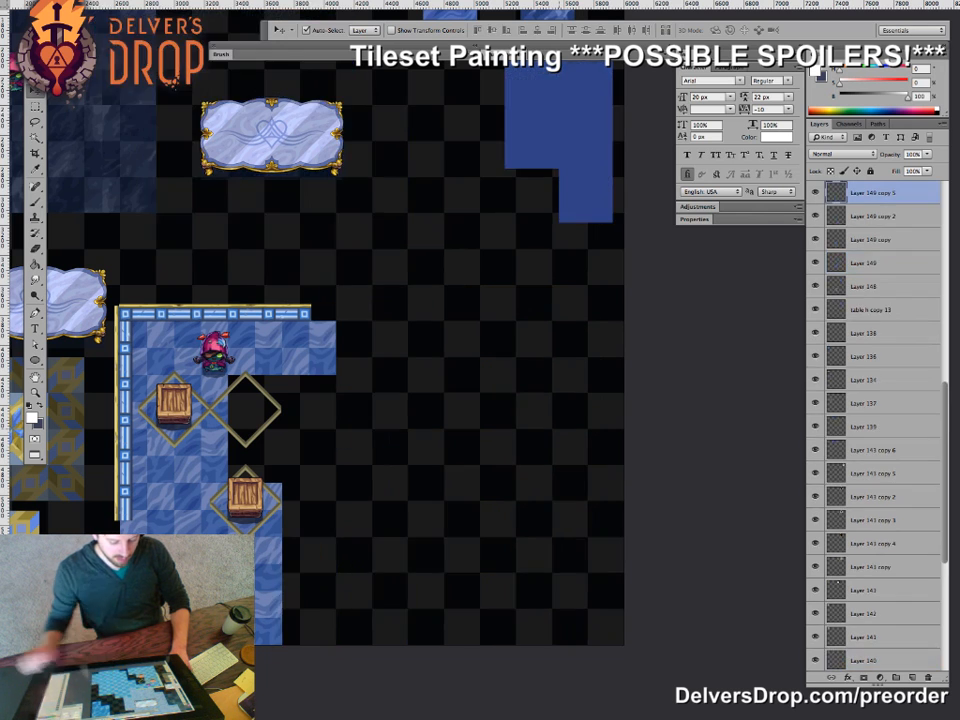
{"action": "key", "text": "ctrl+shift+z"}
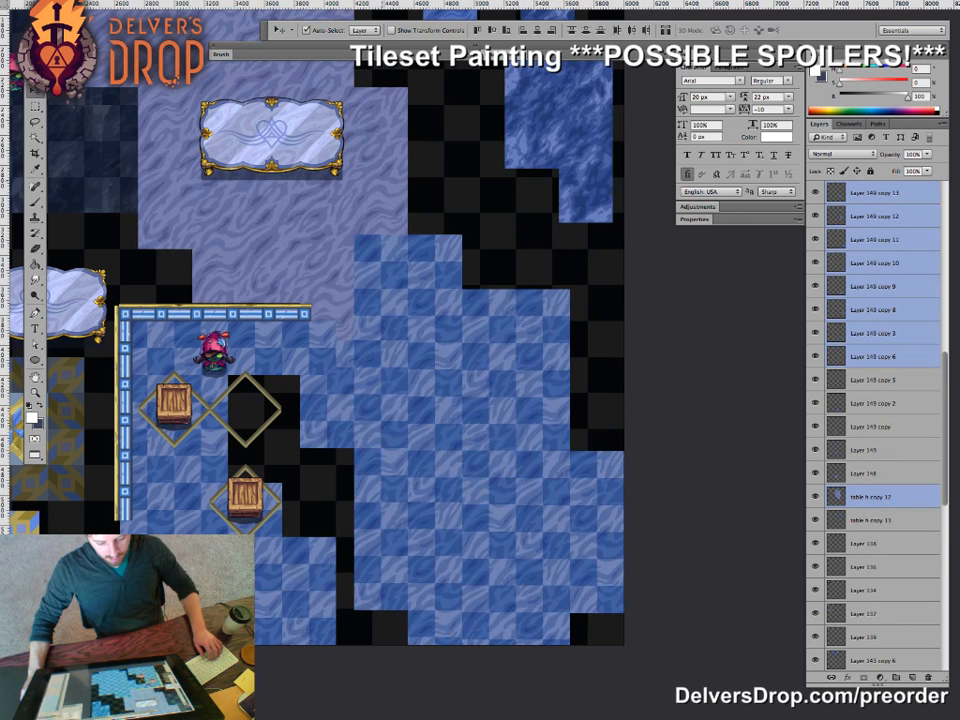
- Step back through the history to remove the duplicated floor pieces from the empty canvas
{"action": "key", "text": "ctrl+alt+z"}
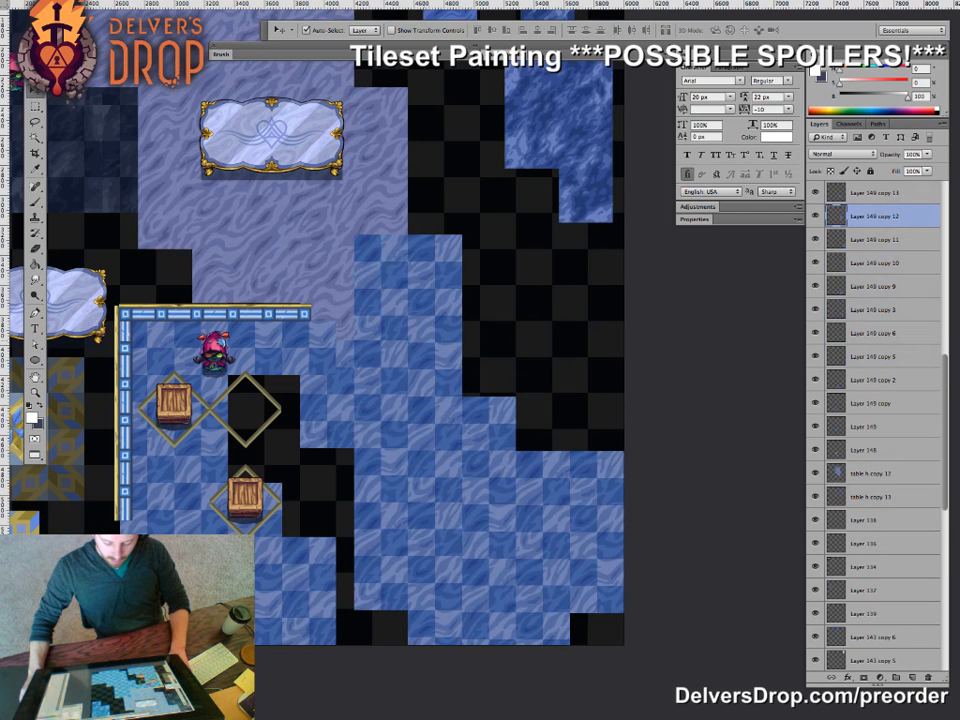
{"action": "key", "text": "ctrl+alt+z"}
{"action": "key", "text": "ctrl+alt+z"}
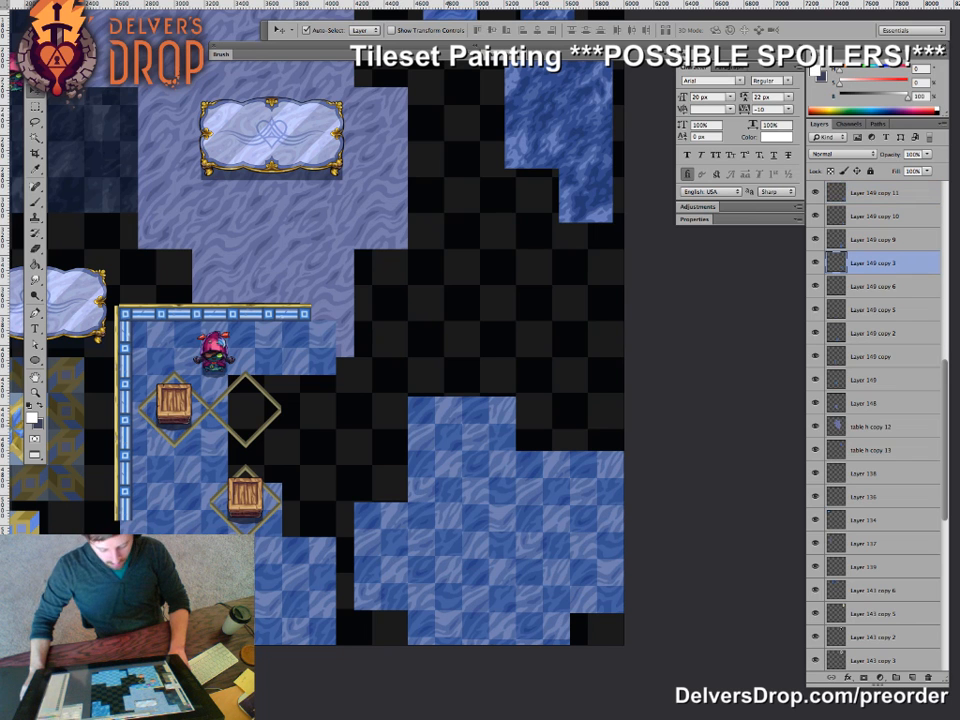
{"action": "key", "text": "ctrl+alt+z"}
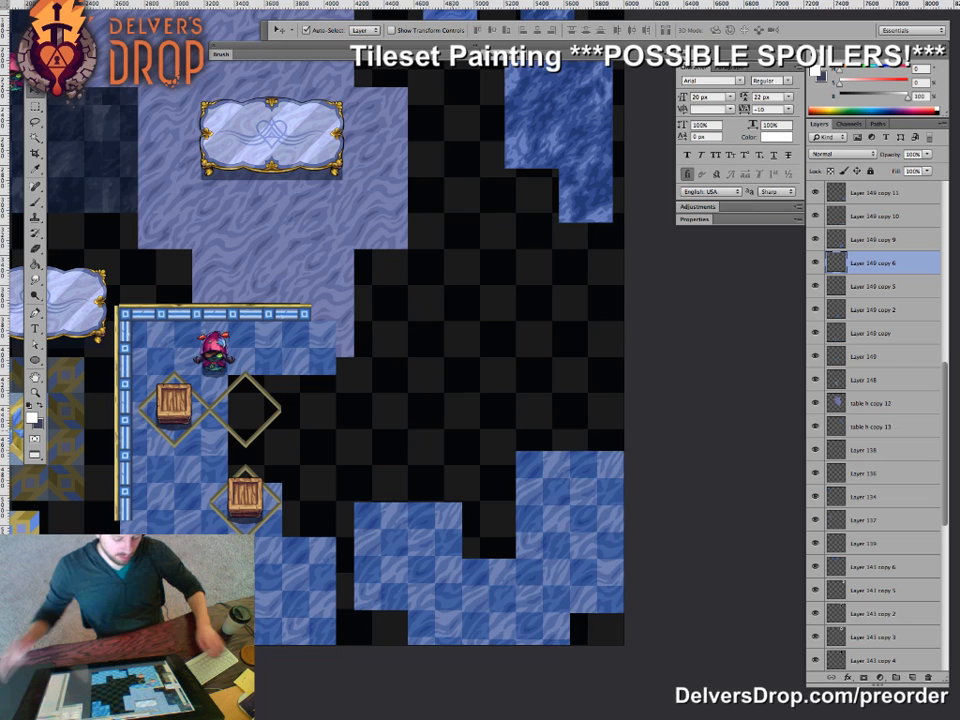
{"action": "key", "text": "ctrl+alt+z"}
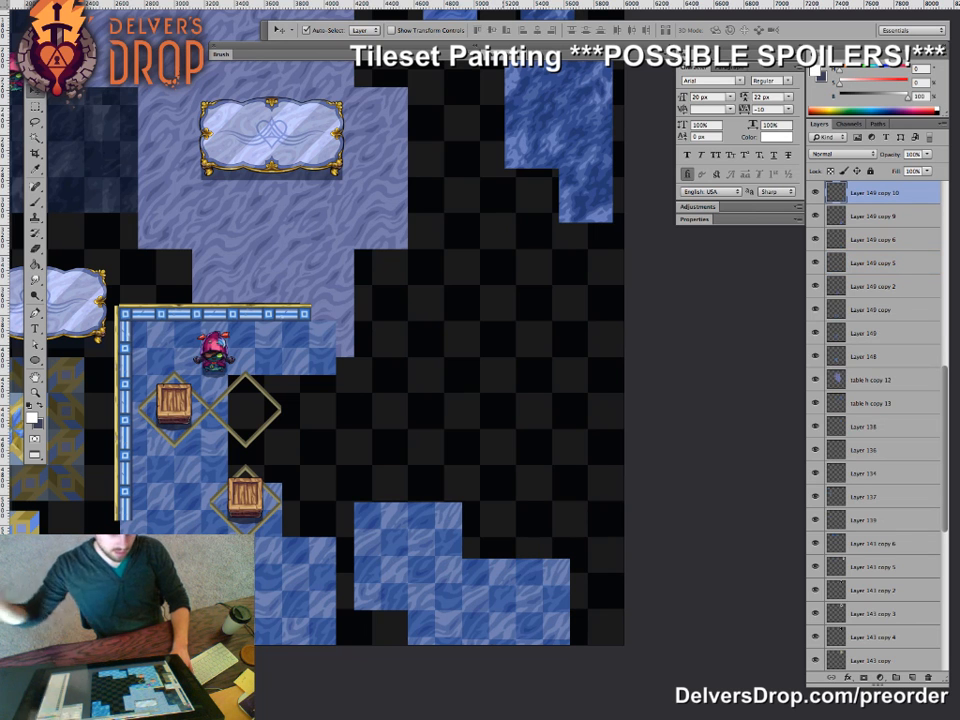
{"action": "key", "text": "ctrl+alt+z"}
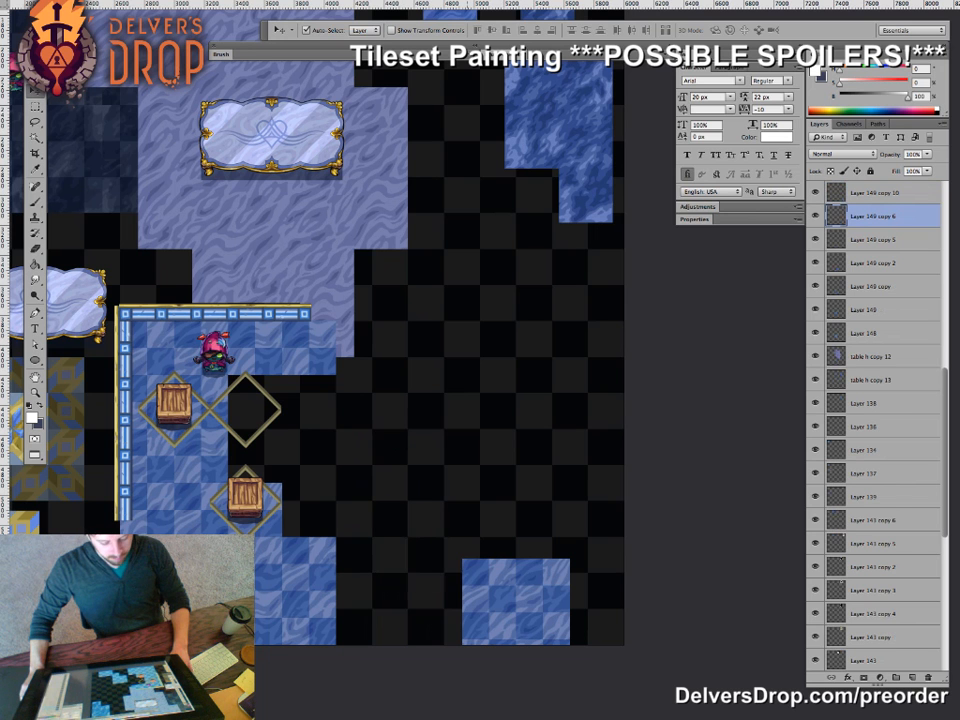
{"action": "key", "text": "ctrl+alt+z"}
- Step forward through the history to bring back the field of duplicated floor pieces
{"action": "scroll", "coordinate": [487, 350], "scroll_direction": "down", "scroll_amount": 3}
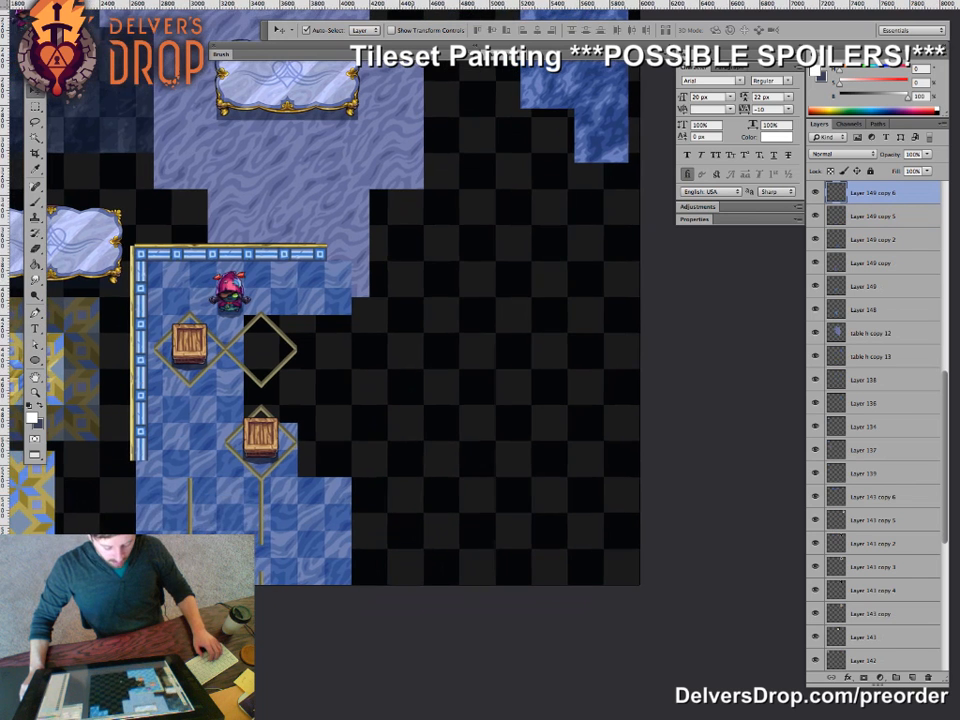
{"action": "left_click_drag", "start_coordinate": [238, 285], "coordinate": [334, 264]}
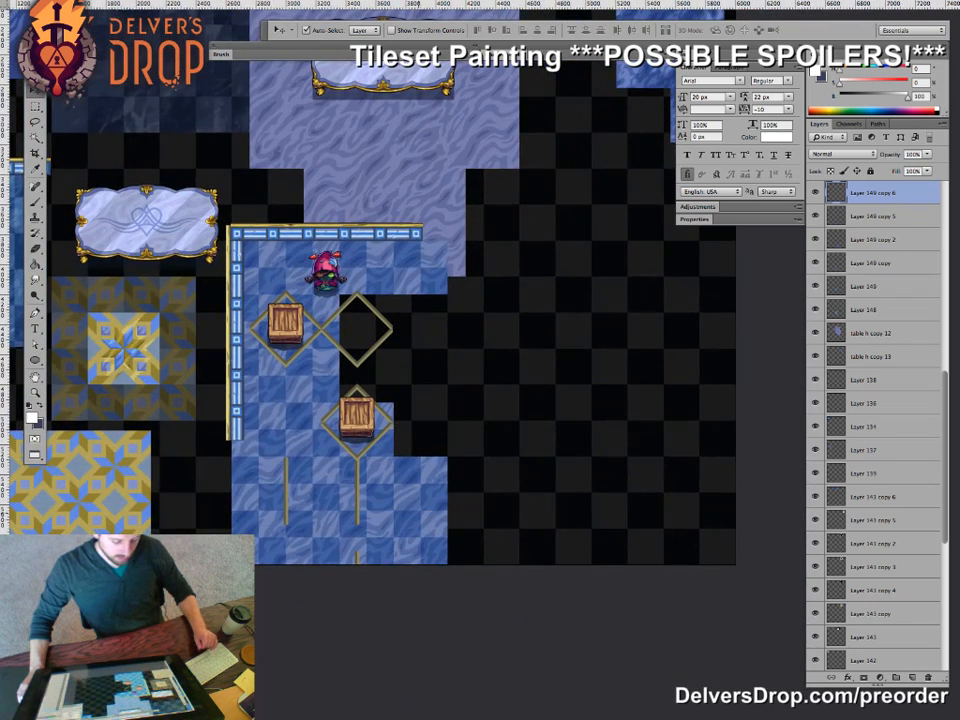
{"action": "left_click_drag", "start_coordinate": [341, 355], "coordinate": [256, 409]}
{"action": "left_click_drag", "start_coordinate": [324, 544], "coordinate": [456, 384]}
{"action": "key", "text": "ctrl+z"}
{"action": "key", "text": "ctrl+shift+z"}
{"action": "key", "text": "ctrl+shift+z"}
{"action": "key", "text": "ctrl+shift+z"}
{"action": "key", "text": "ctrl+shift+z"}
{"action": "key", "text": "ctrl+shift+z"}
{"action": "key", "text": "ctrl+shift+z"}
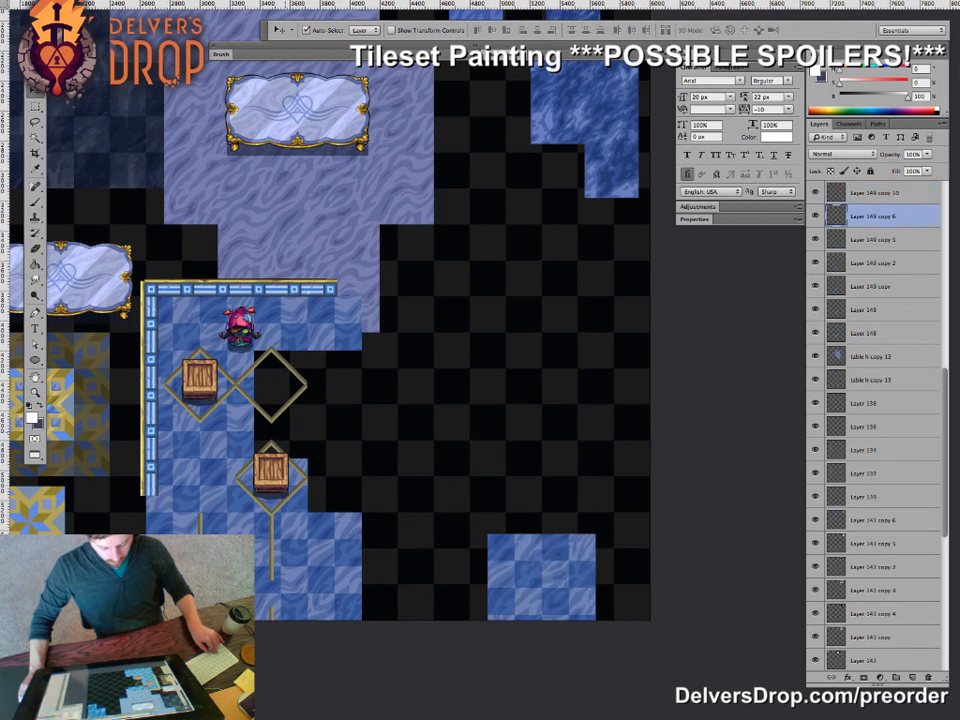
{"action": "key", "text": "ctrl+shift+z"}
{"action": "key", "text": "ctrl+shift+z"}
{"action": "key", "text": "ctrl+shift+z"}
{"action": "key", "text": "ctrl+shift+z"}
{"action": "key", "text": "ctrl+shift+z"}
{"action": "key", "text": "ctrl+shift+z"}
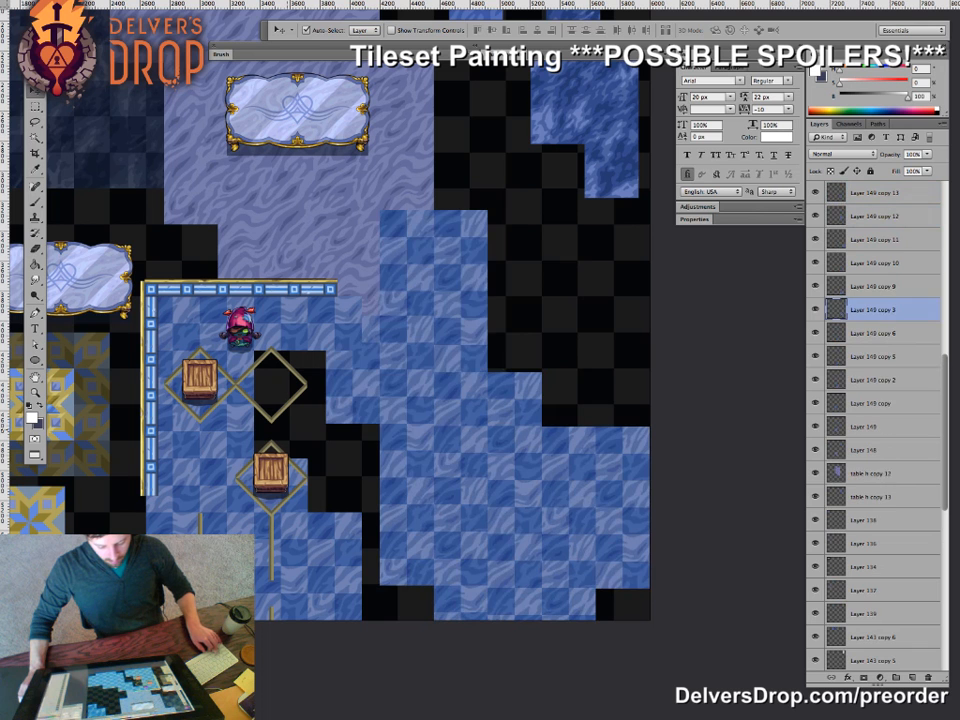
- Step back through the history until the floor piece is back in the room, and place a duplicate of it on the empty canvas
{"action": "key", "text": "ctrl+alt+z"}
{"action": "key", "text": "ctrl+alt+z"}
{"action": "key", "text": "ctrl+alt+z"}
{"action": "key", "text": "ctrl+alt+z"}
{"action": "key", "text": "ctrl+alt+z"}
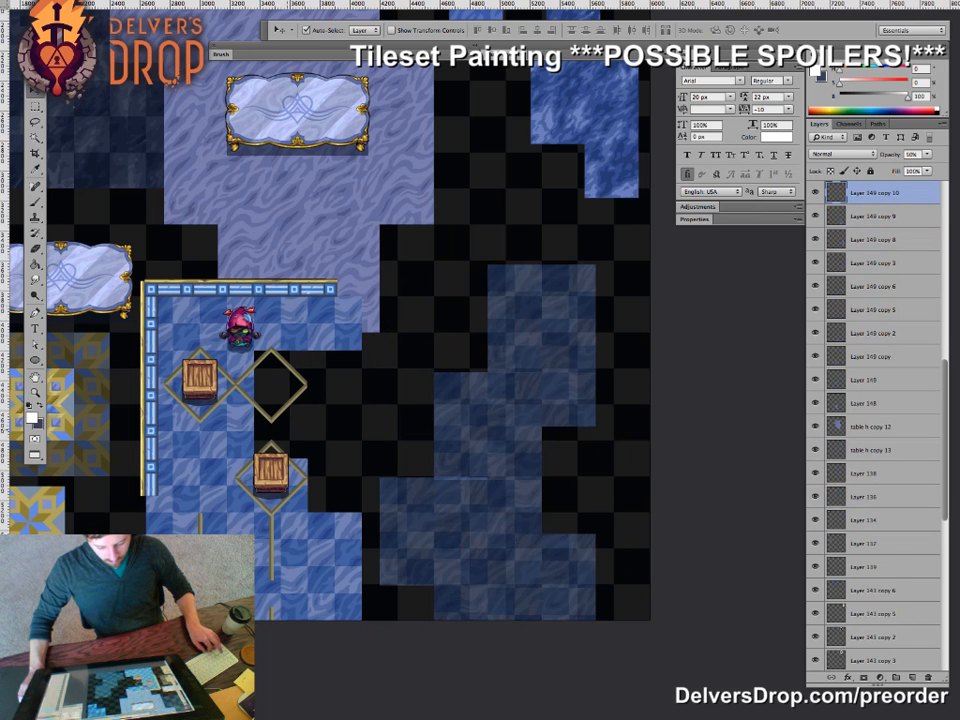
{"action": "key", "text": "ctrl+alt+z"}
{"action": "key", "text": "ctrl+alt+z"}
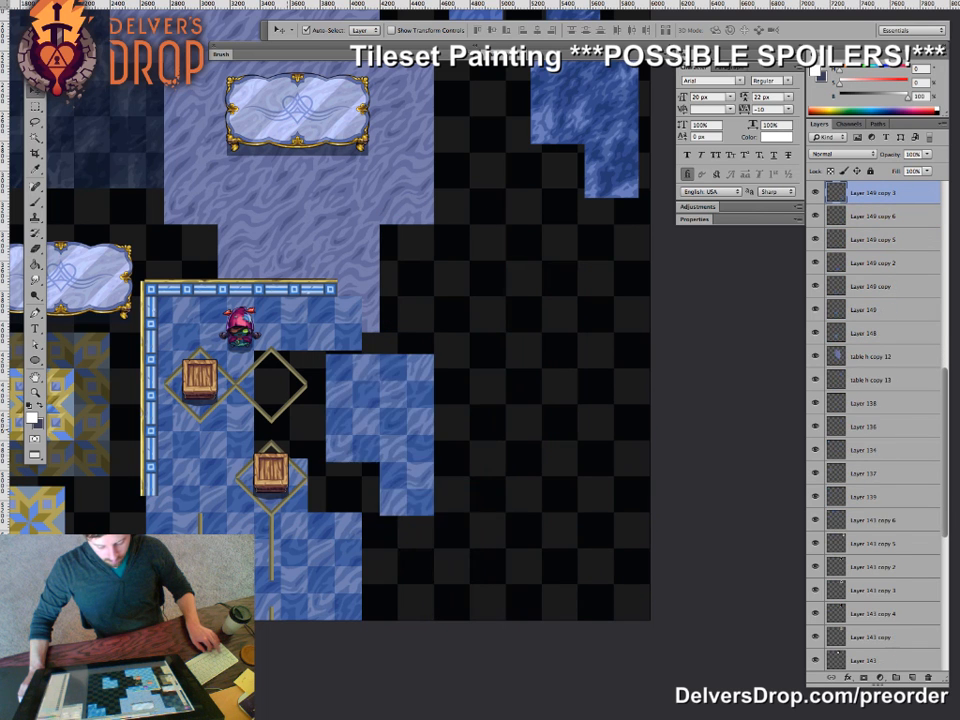
{"action": "key", "text": "ctrl+alt+z"}
{"action": "left_click_drag", "start_coordinate": [330, 412], "coordinate": [511, 358]}
- Trim the duplicated floor piece to a four-by-four tile square by marquee-selecting and deleting the two-tile-wide extension beneath it, and deselect
{"action": "key", "text": "z"}
{"action": "mouse_move", "coordinate": [515, 445]}
{"action": "left_mouse_down"}
{"action": "mouse_move", "coordinate": [588, 445]}
{"action": "mouse_move", "coordinate": [503, 432]}
{"action": "left_mouse_up"}
{"action": "key", "text": "m"}
{"action": "key", "text": "z"}
{"action": "key", "text": "m"}
{"action": "left_click_drag", "start_coordinate": [333, 519], "coordinate": [637, 367]}
{"action": "key", "text": "z"}
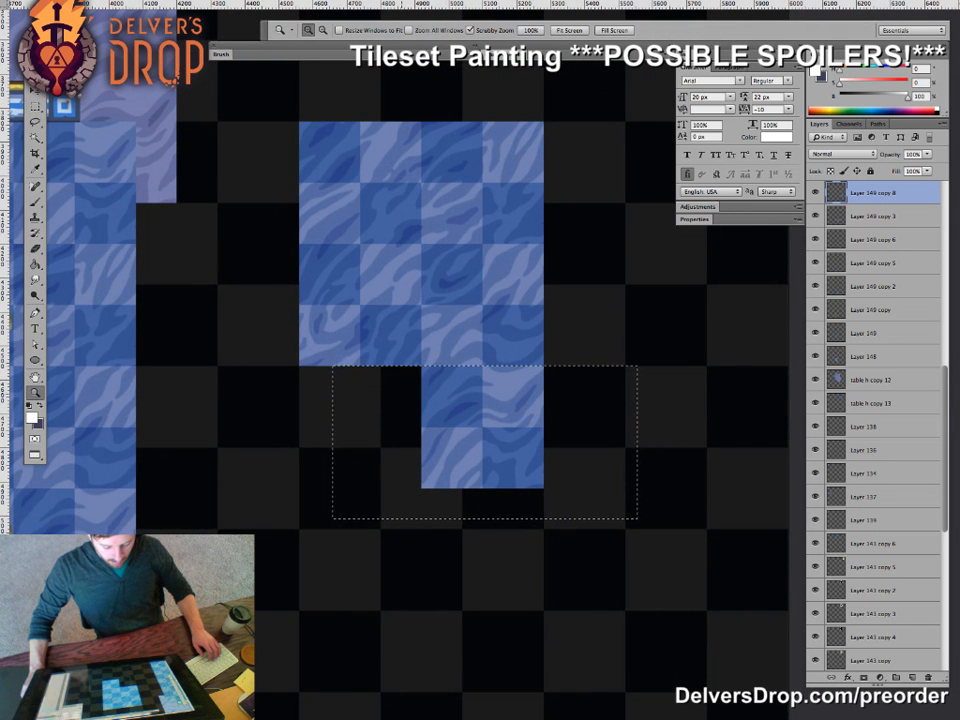
{"action": "left_click_drag", "start_coordinate": [289, 342], "coordinate": [410, 340]}
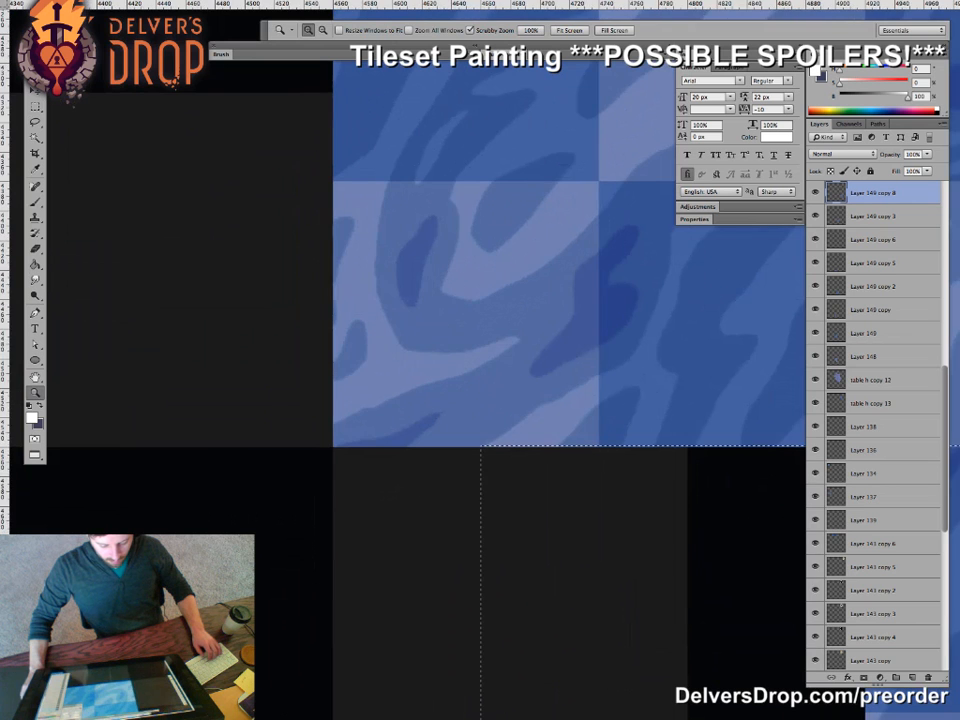
{"action": "left_click_drag", "start_coordinate": [588, 255], "coordinate": [522, 220]}
{"action": "scroll", "coordinate": [400, 390], "scroll_direction": "right", "scroll_amount": 4}
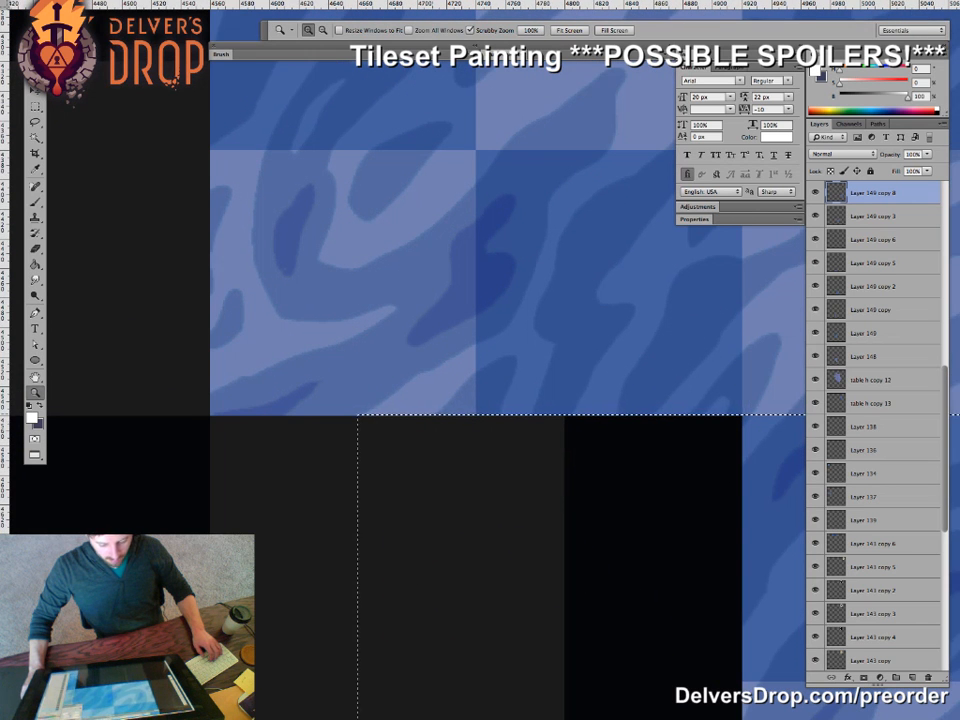
{"action": "scroll", "coordinate": [400, 390], "scroll_direction": "down", "scroll_amount": 1}
{"action": "key", "text": "m"}
{"action": "left_click_drag", "start_coordinate": [398, 440], "coordinate": [412, 446]}
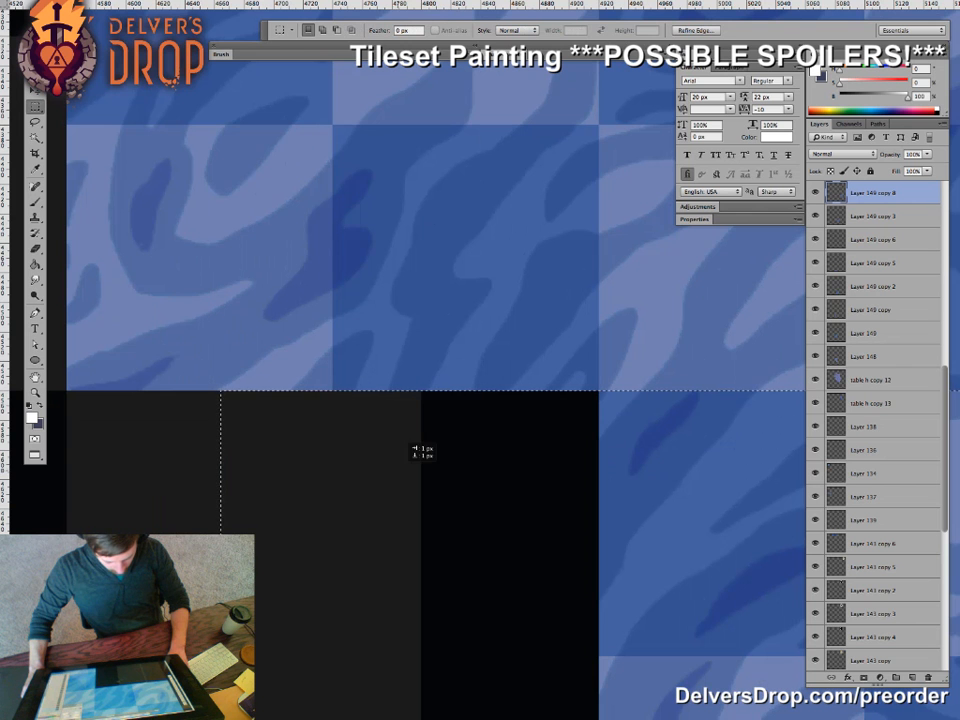
{"action": "key", "text": "Delete"}
{"action": "left_click_drag", "start_coordinate": [770, 350], "coordinate": [198, 356]}
{"action": "key", "text": "z"}
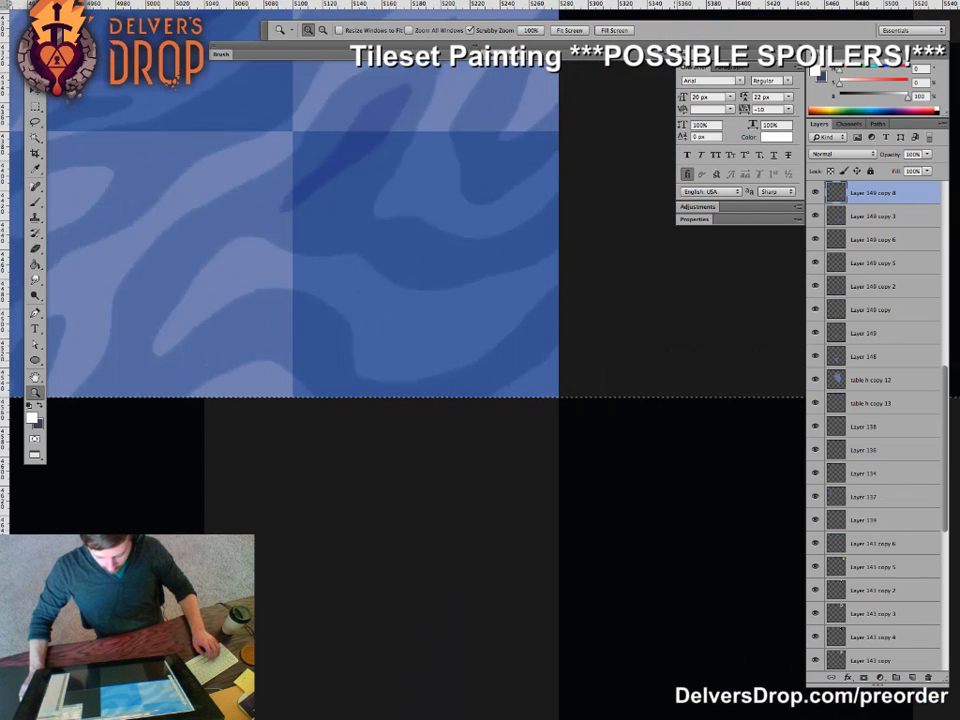
{"action": "left_click_drag", "start_coordinate": [660, 355], "coordinate": [690, 355]}
{"action": "left_click_drag", "start_coordinate": [485, 380], "coordinate": [361, 398]}
{"action": "key", "text": "super+d"}
{"action": "left_click_drag", "start_coordinate": [598, 363], "coordinate": [695, 363]}
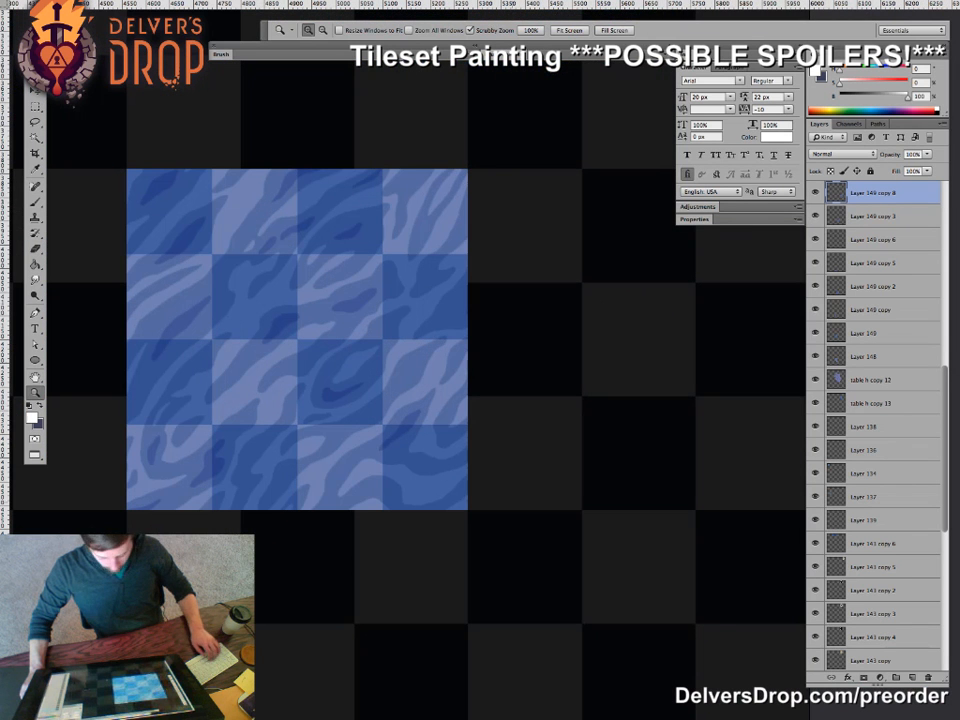
- With the grid shown, scale the square floor piece to 133.33% from its upper-left corner, and hide the grid again
{"action": "key", "text": "ctrl+apostrophe"}
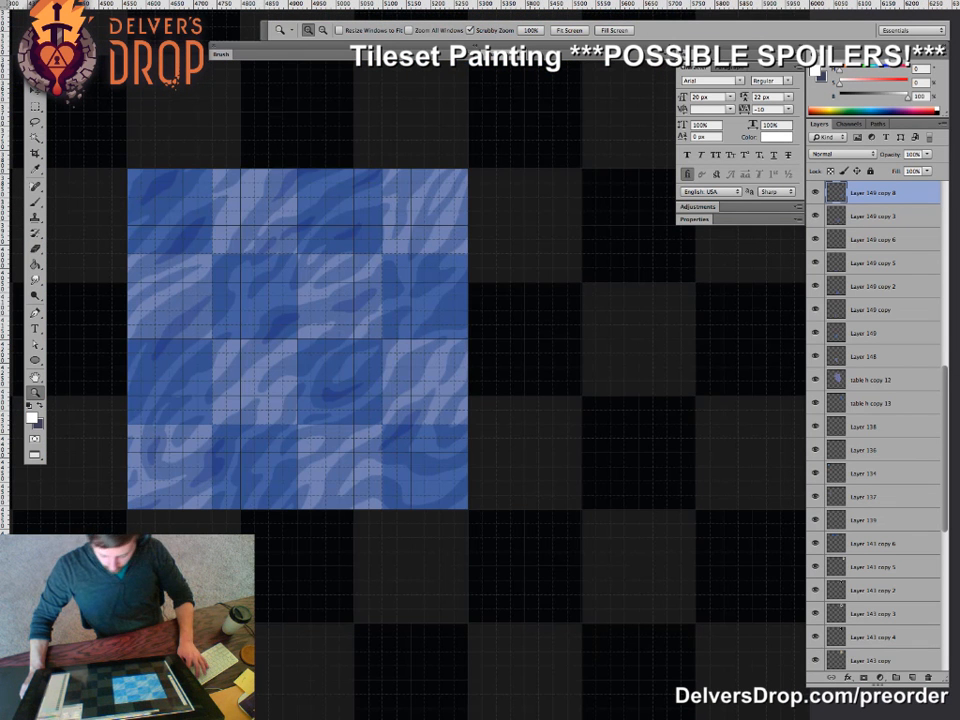
{"action": "key", "text": "v"}
{"action": "left_click_drag", "start_coordinate": [293, 327], "coordinate": [293, 327]}
{"action": "key", "text": "ctrl+t"}
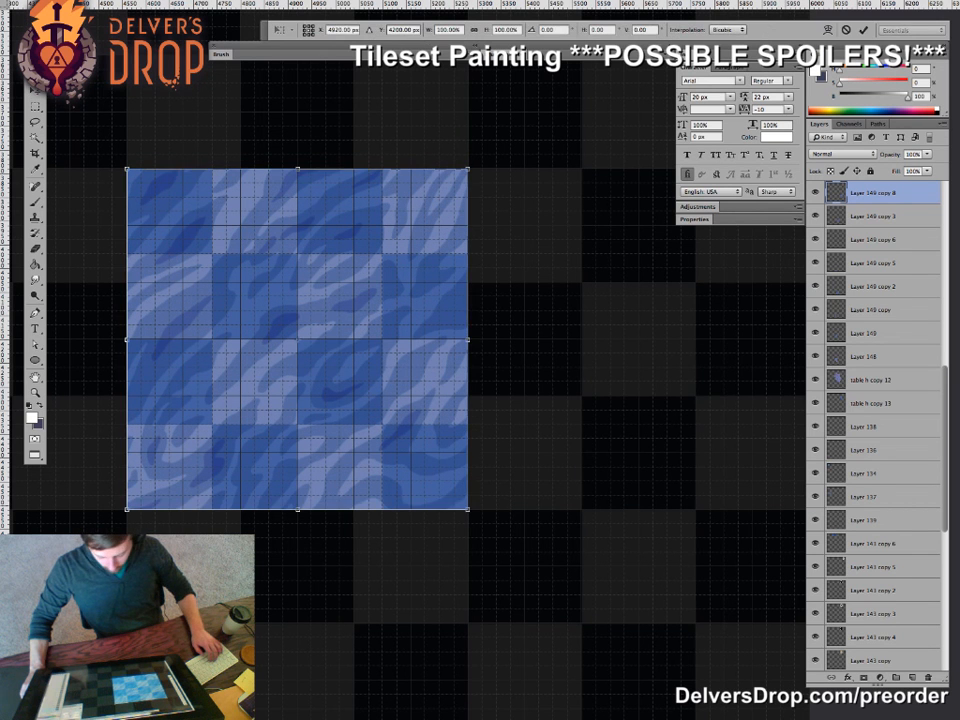
{"action": "left_click_drag", "start_coordinate": [467, 508], "coordinate": [581, 622]}
{"action": "scroll", "coordinate": [581, 622], "scroll_direction": "up", "scroll_amount": 6}
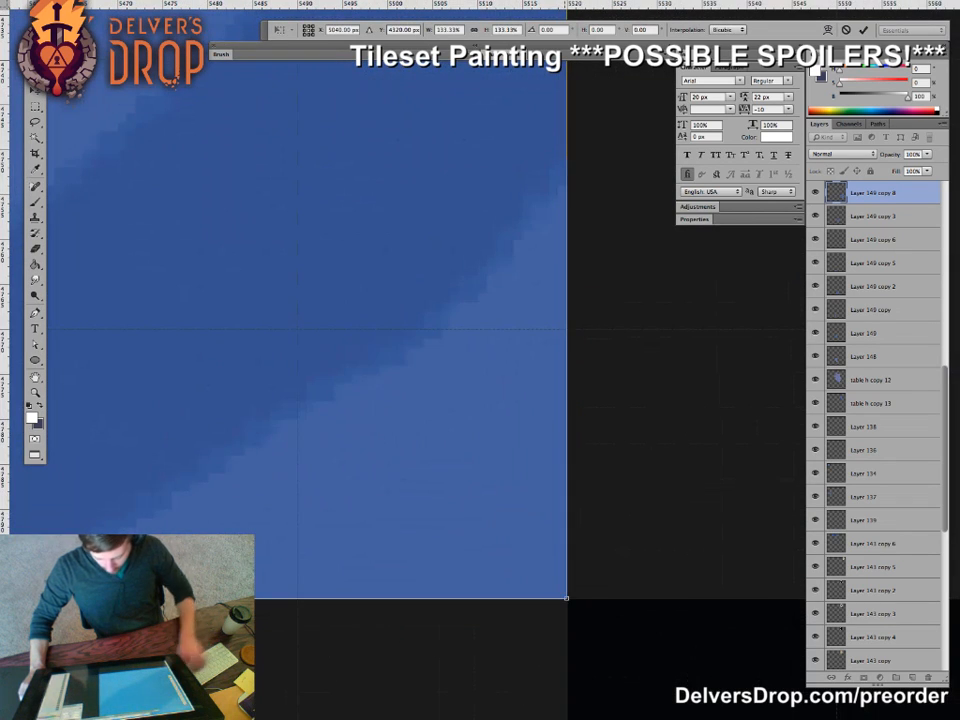
{"action": "key", "text": "Return"}
{"action": "left_click_drag", "start_coordinate": [458, 412], "coordinate": [395, 487]}
{"action": "key", "text": "super+h"}
{"action": "left_click_drag", "start_coordinate": [395, 440], "coordinate": [433, 475]}
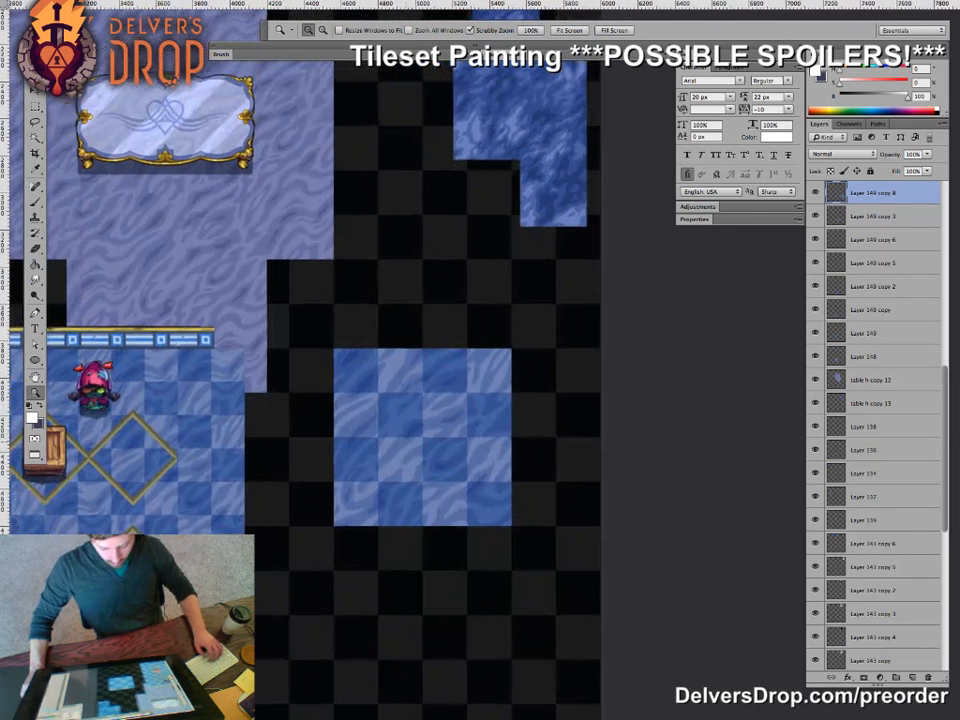
- Try a copy of the character on the enlarged floor piece to compare scale, and undo it
{"action": "key", "text": "v"}
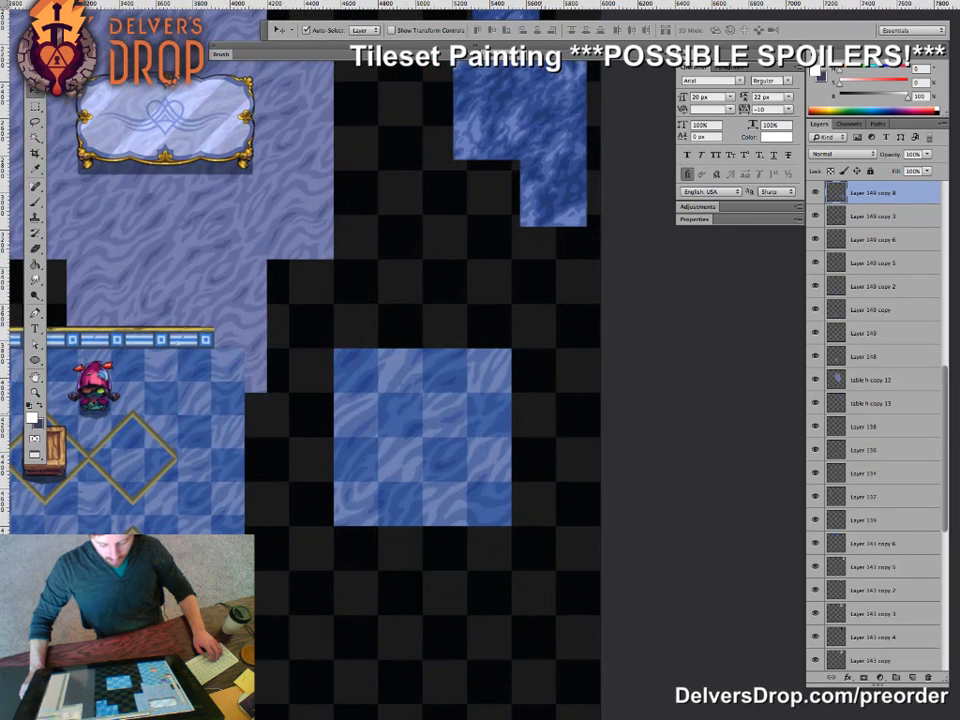
{"action": "left_click_drag", "start_coordinate": [97, 368], "coordinate": [428, 389]}
{"action": "key", "text": "super+z"}
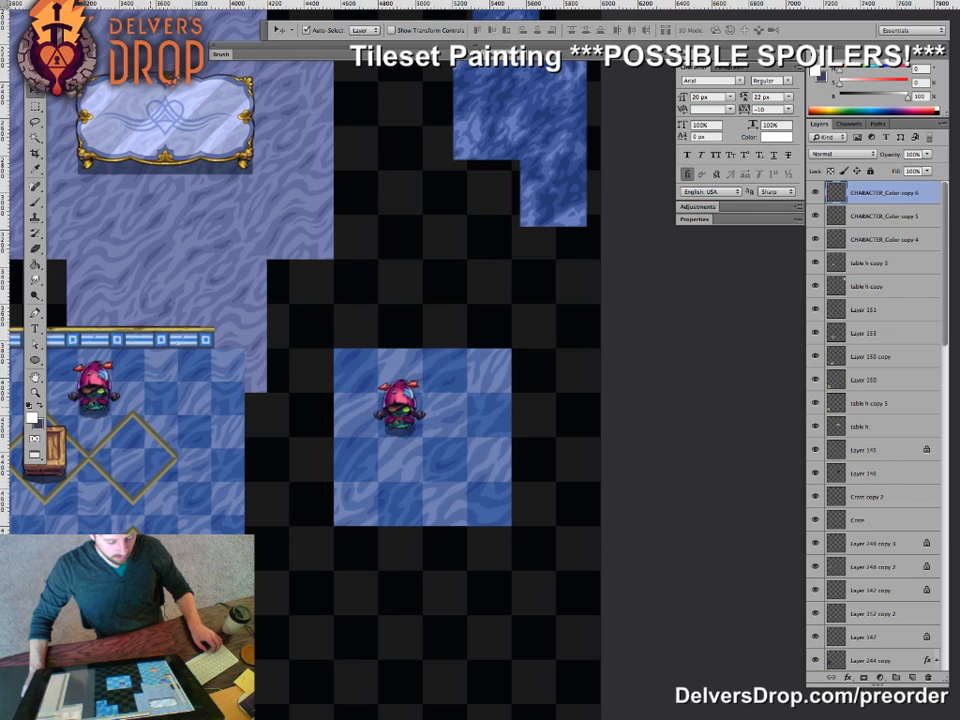
{"action": "key", "text": "super+z"}
{"action": "key", "text": "super+alt+z"}
{"action": "key", "text": "super+alt+z"}
- Duplicate the enlarged floor piece twice and place the copies side by side directly beneath it
{"action": "left_click_drag", "start_coordinate": [425, 400], "coordinate": [395, 470]}
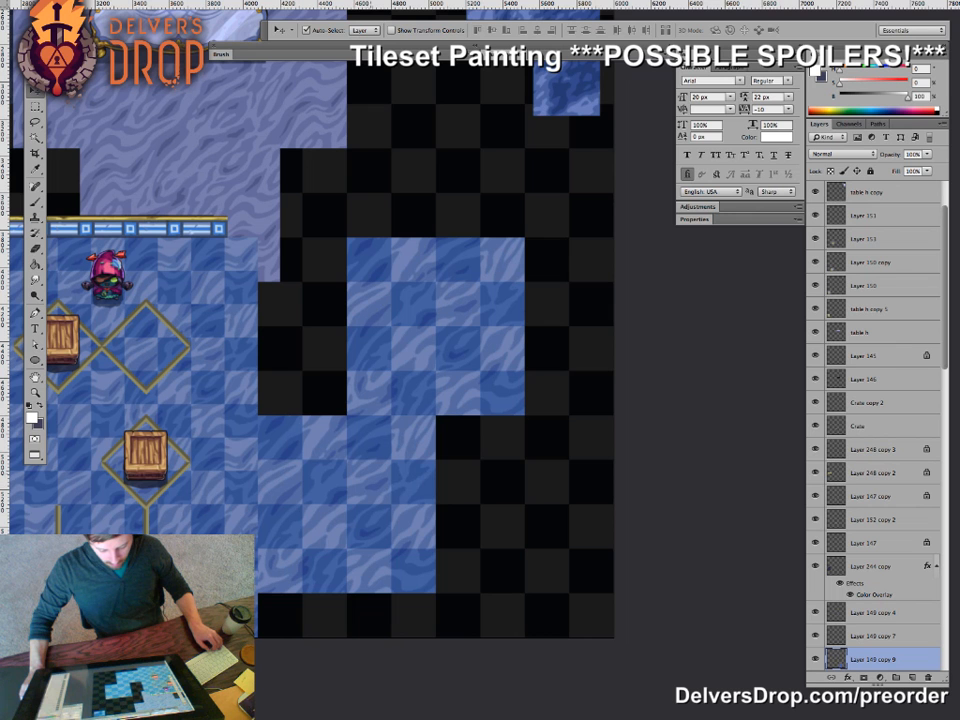
{"action": "left_click_drag", "start_coordinate": [348, 447], "coordinate": [478, 402]}
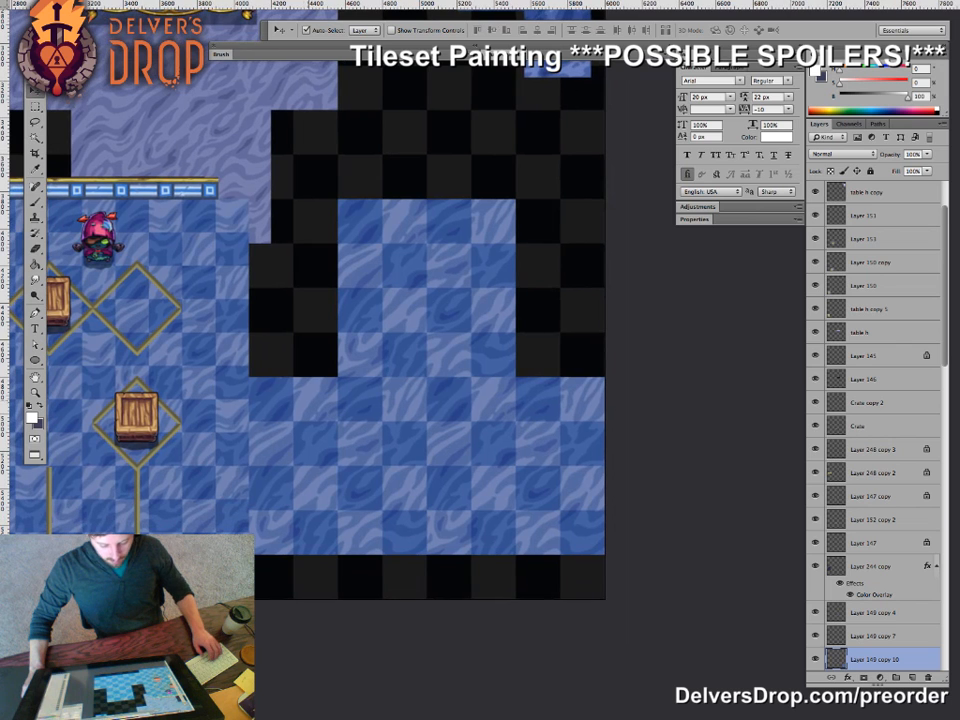
{"action": "left_click", "coordinate": [417, 315]}
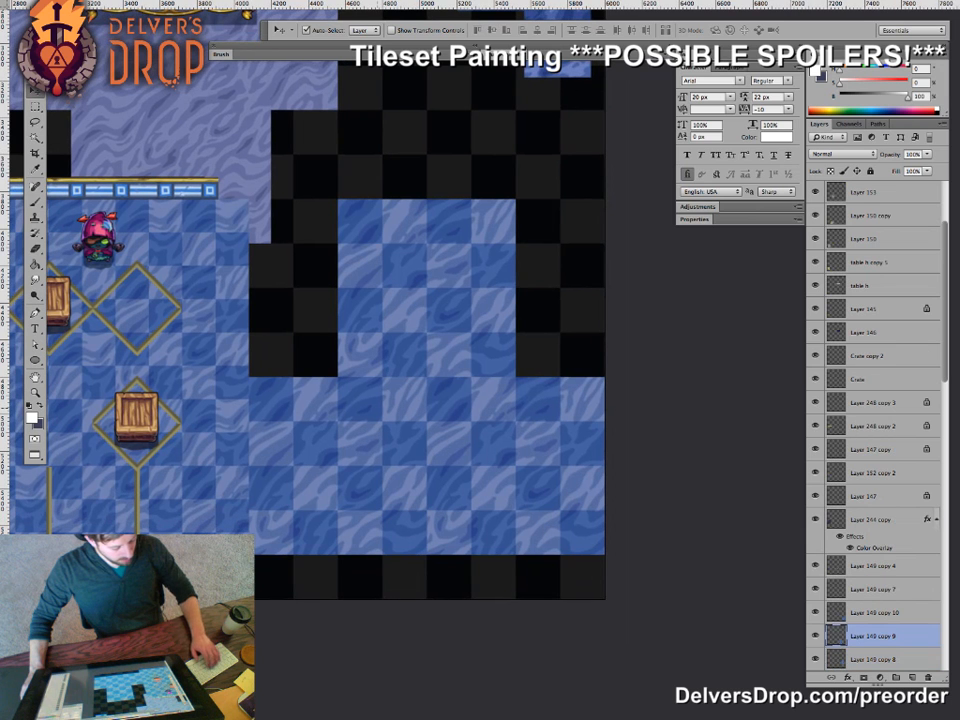
- Try a reduced opacity on one of the floor copies beneath the enlarged piece, and undo it
{"action": "key", "text": "1"}
{"action": "key", "text": "4"}
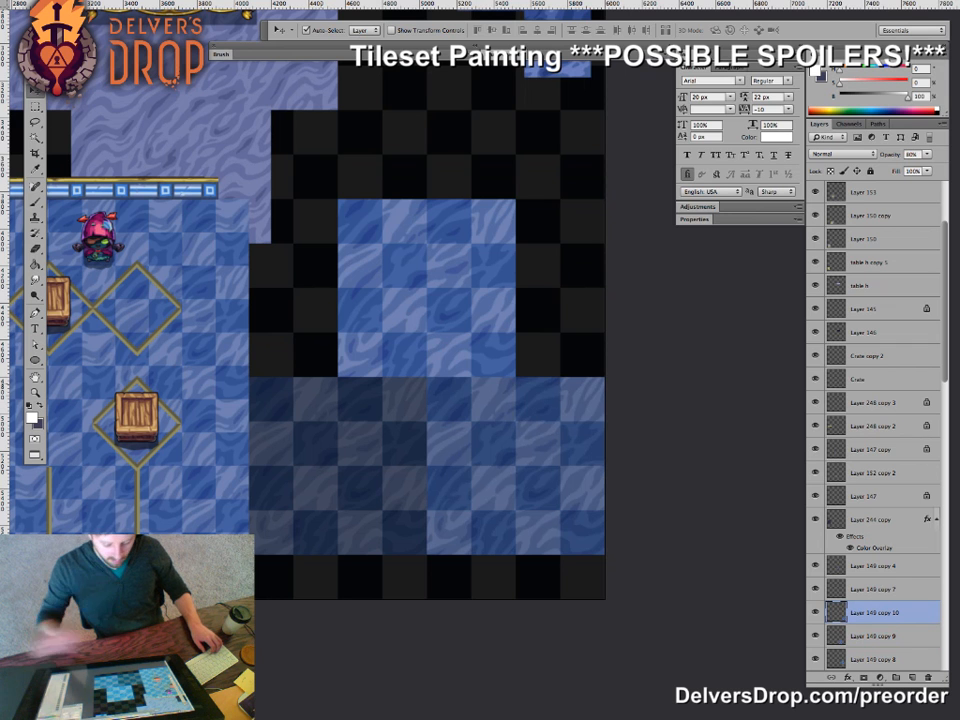
{"action": "key", "text": "super+alt+z"}
{"action": "key", "text": "super+alt+z"}
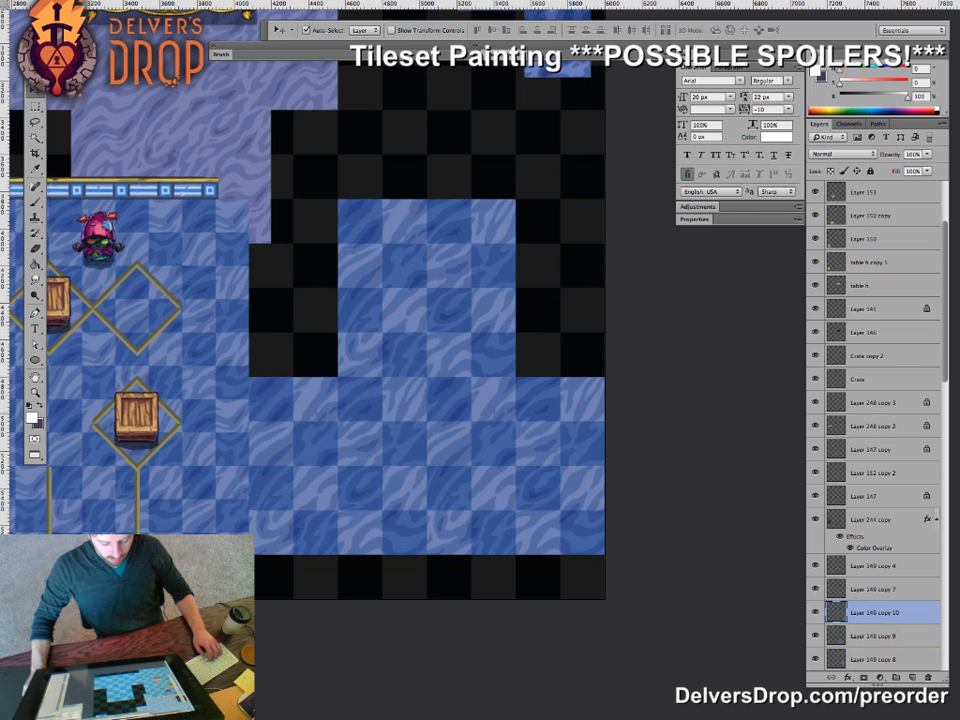
{"action": "key", "text": "b"}
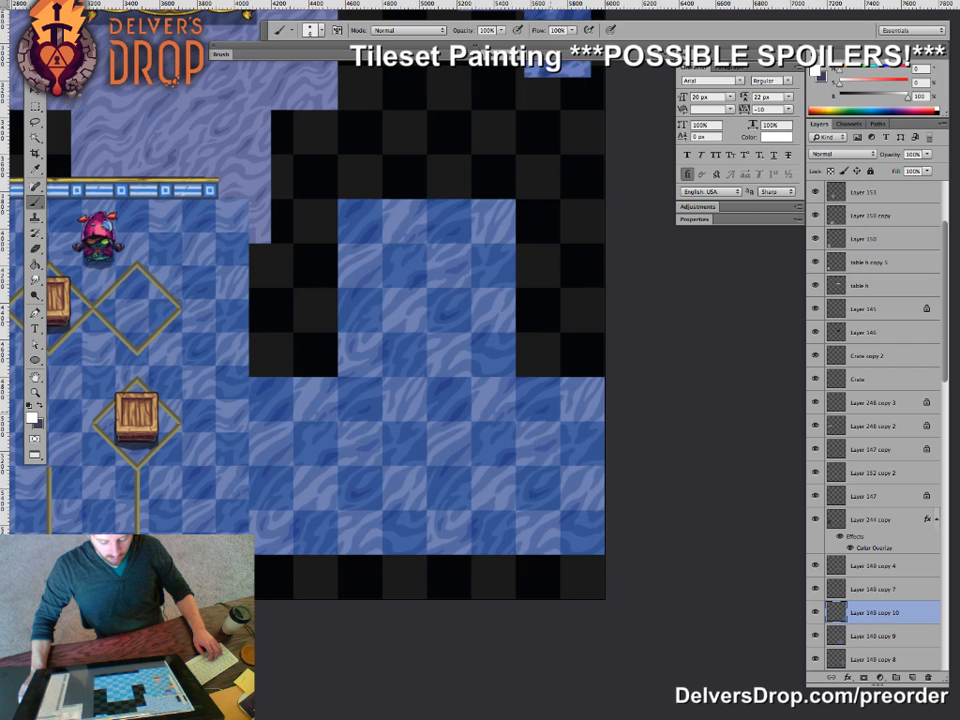
{"action": "key", "text": "v"}
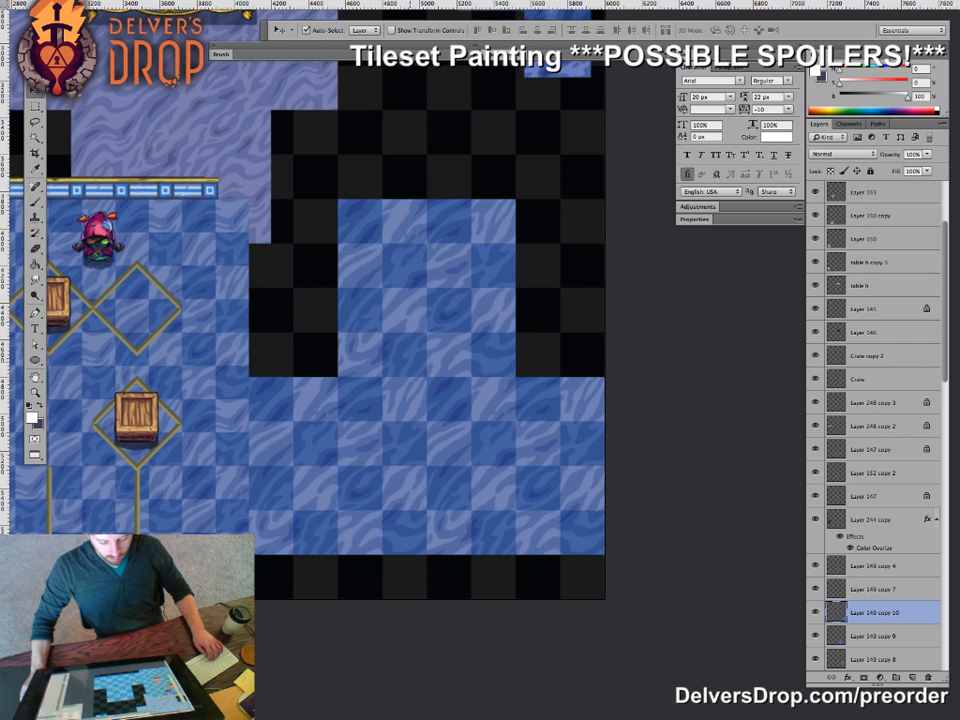
- Try rearranging and duplicating the floor copies around the enlarged piece to test how the pattern repeats
{"action": "left_click_drag", "start_coordinate": [329, 419], "coordinate": [418, 419]}
{"action": "left_click_drag", "start_coordinate": [581, 415], "coordinate": [595, 471]}
{"action": "left_click_drag", "start_coordinate": [470, 450], "coordinate": [470, 472]}
{"action": "key", "text": "super+z"}
{"action": "left_click_drag", "start_coordinate": [565, 445], "coordinate": [539, 206]}
{"action": "left_click_drag", "start_coordinate": [540, 250], "coordinate": [482, 258]}
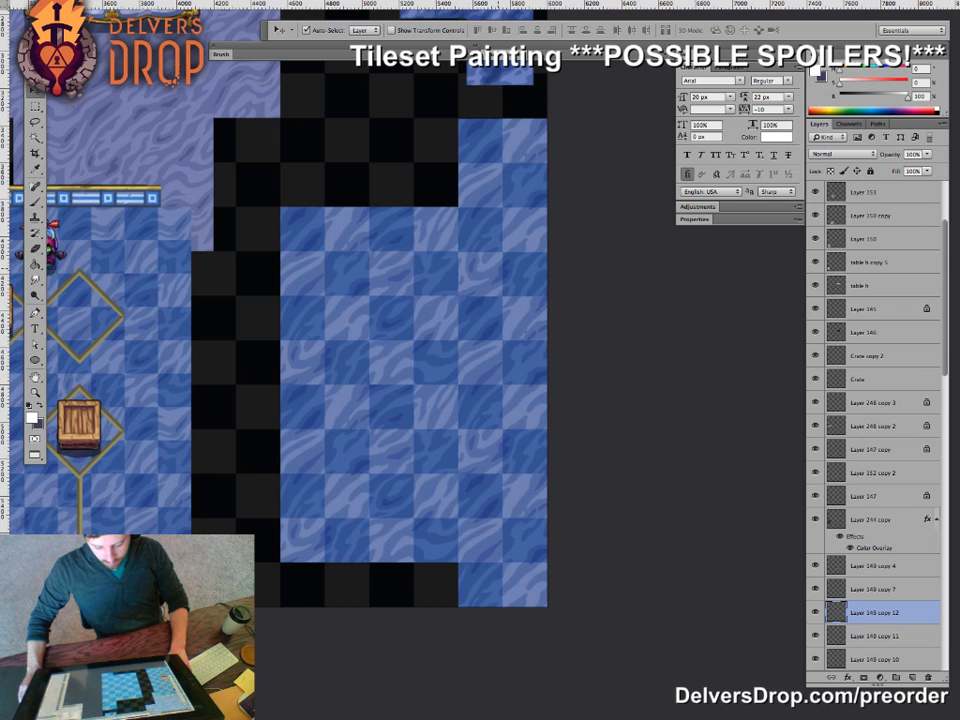
- Delete the extra floor copies, keeping only the enlarged original, and return to the windowed view with both files visible
{"action": "key", "text": "Delete"}
{"action": "key", "text": "Delete"}
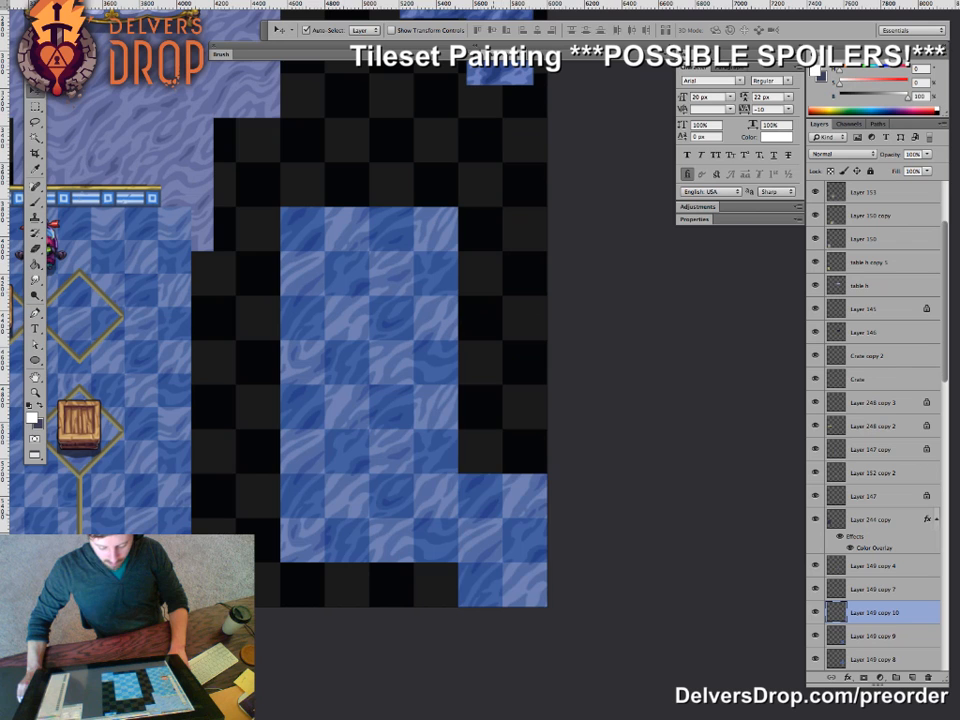
{"action": "key", "text": "Delete"}
{"action": "key", "text": "Delete"}
{"action": "left_click_drag", "start_coordinate": [350, 380], "coordinate": [548, 420]}
{"action": "key", "text": "f"}
{"action": "key", "text": "f"}
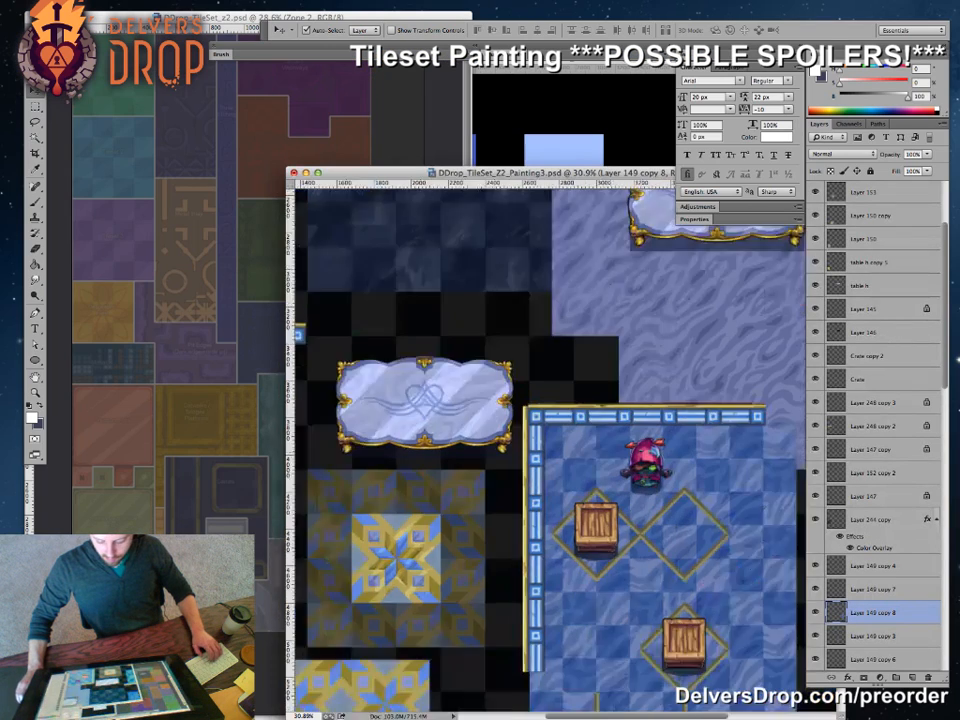
- Try the enlarged floor piece in the Zone 2 tileset file, copy it back onto the painting, and delete the tileset's copy
{"action": "scroll", "coordinate": [545, 445], "scroll_direction": "right", "scroll_amount": 4}
{"action": "mouse_move", "coordinate": [745, 400]}
{"action": "left_mouse_down"}
{"action": "mouse_move", "coordinate": [710, 408]}
{"action": "mouse_move", "coordinate": [135, 98]}
{"action": "left_mouse_up"}
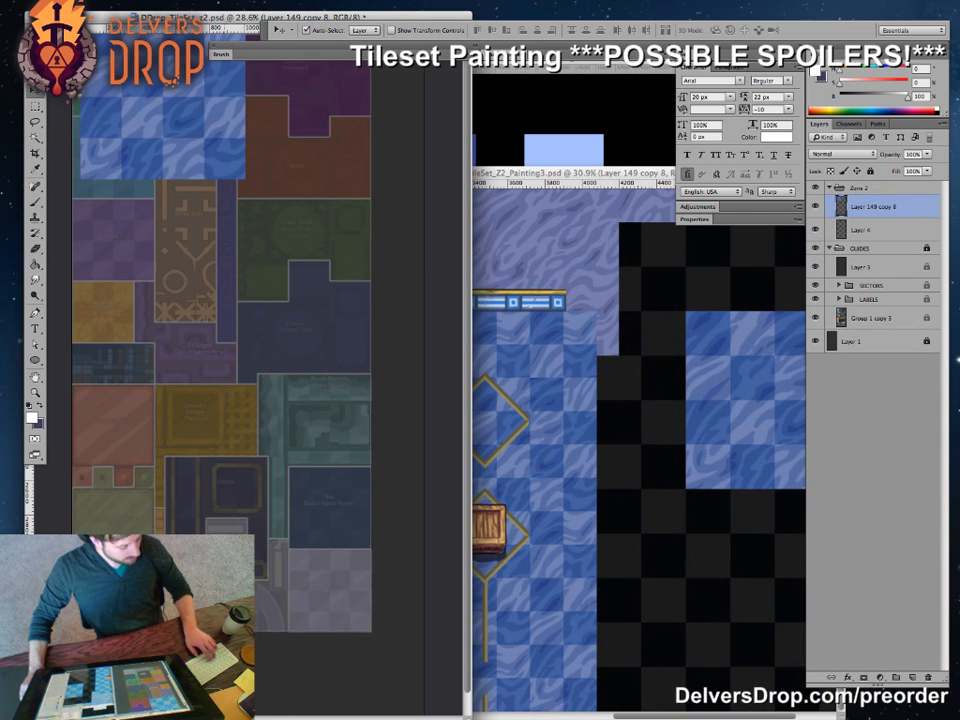
{"action": "left_click", "coordinate": [300, 330]}
{"action": "mouse_move", "coordinate": [165, 120]}
{"action": "left_mouse_down"}
{"action": "mouse_move", "coordinate": [428, 390]}
{"action": "mouse_move", "coordinate": [622, 478]}
{"action": "left_mouse_up"}
{"action": "left_click", "coordinate": [165, 120]}
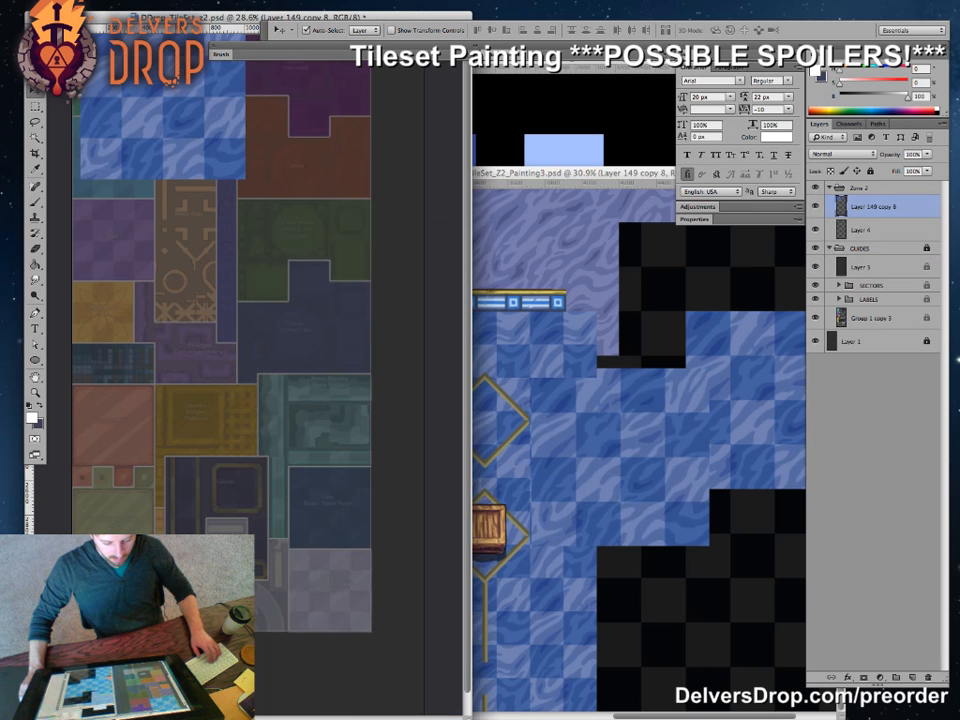
{"action": "key", "text": "Delete"}
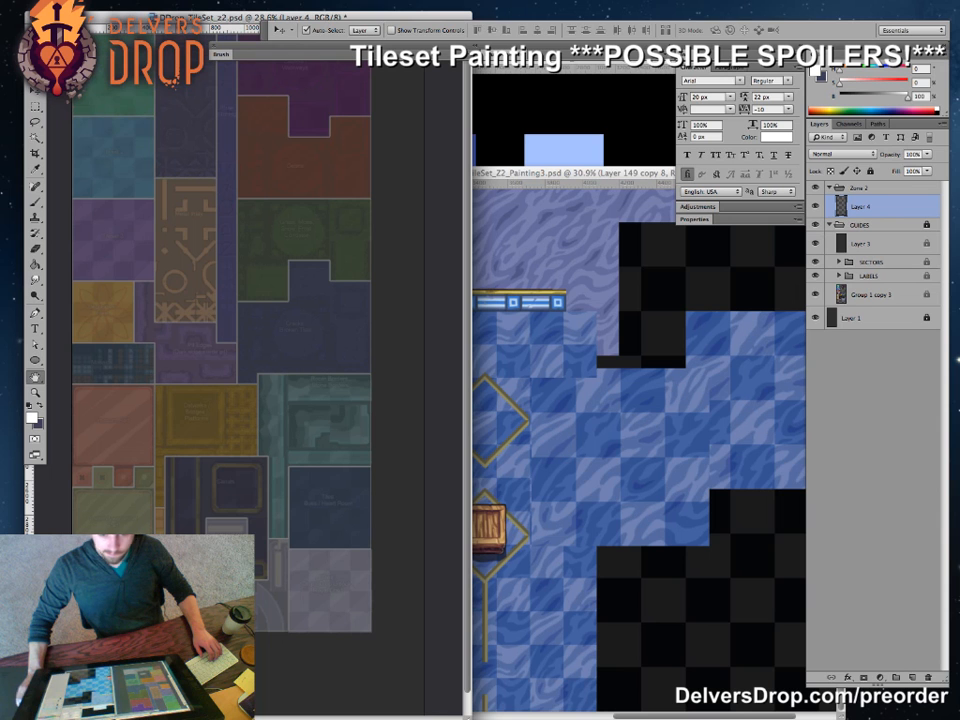
- Show the grid in the tileset file and examine how the sector guides line up with it
{"action": "key", "text": "h"}
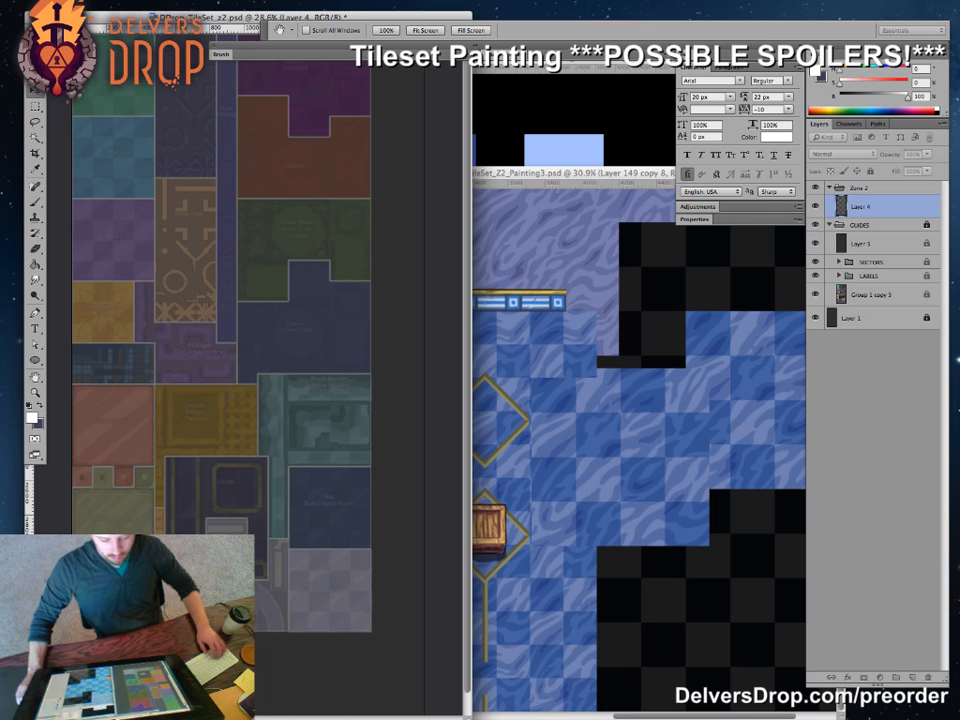
{"action": "key", "text": "v"}
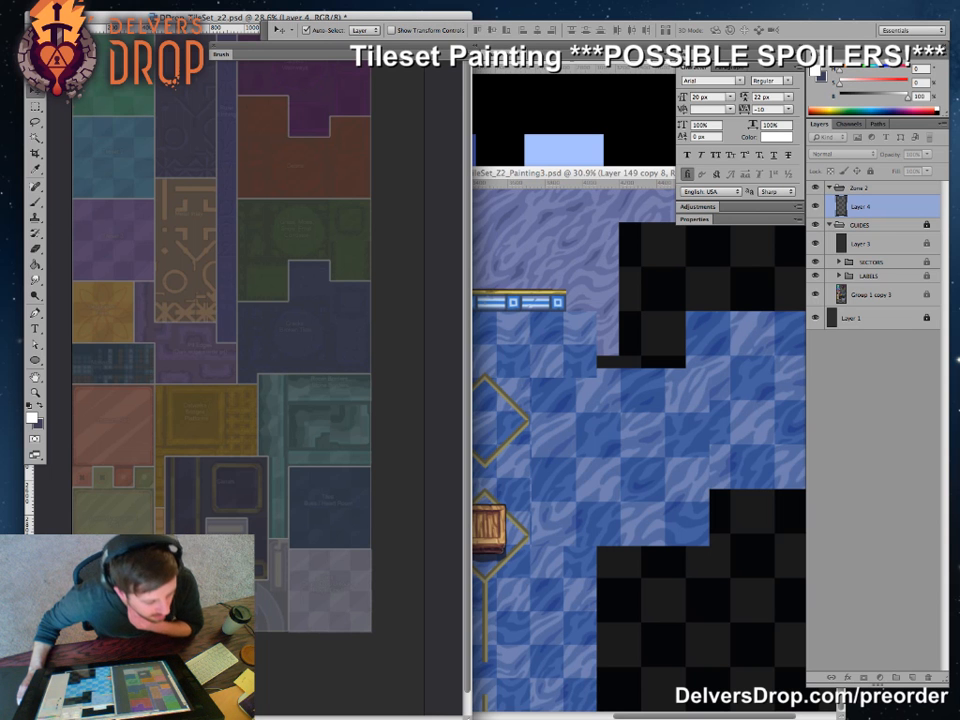
{"action": "scroll", "coordinate": [109, 34], "scroll_direction": "up", "scroll_amount": 3}
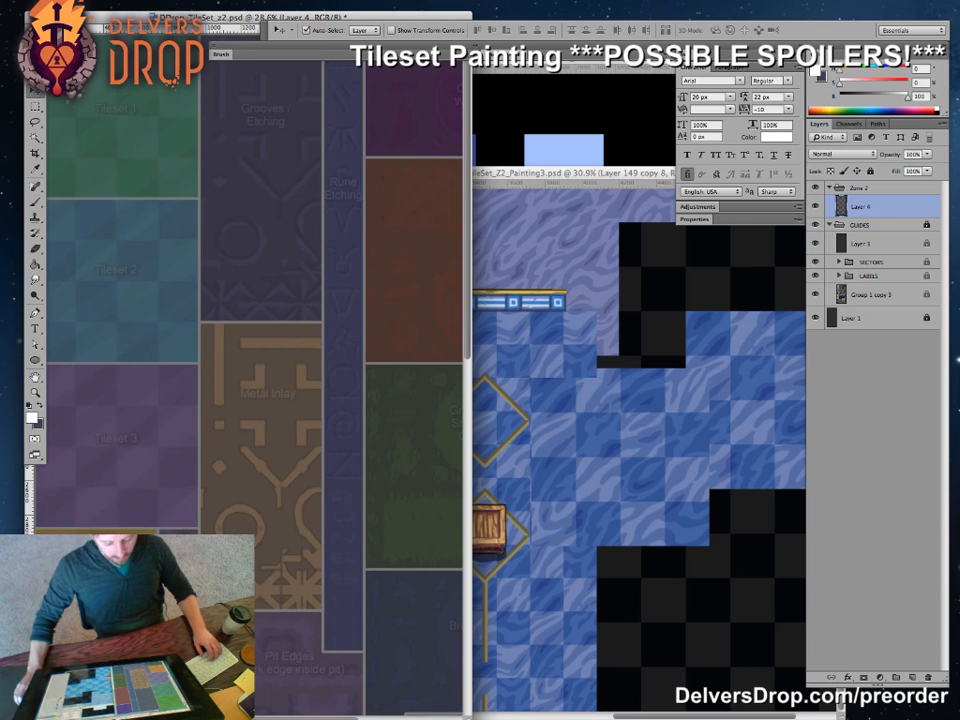
{"action": "left_click", "coordinate": [872, 440]}
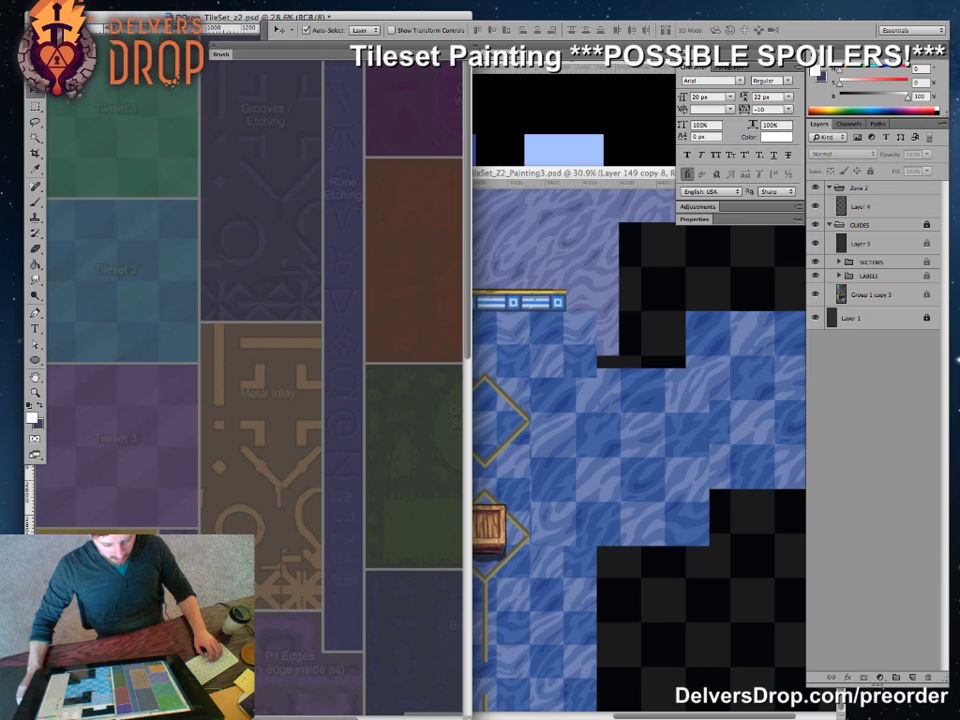
{"action": "key", "text": "z"}
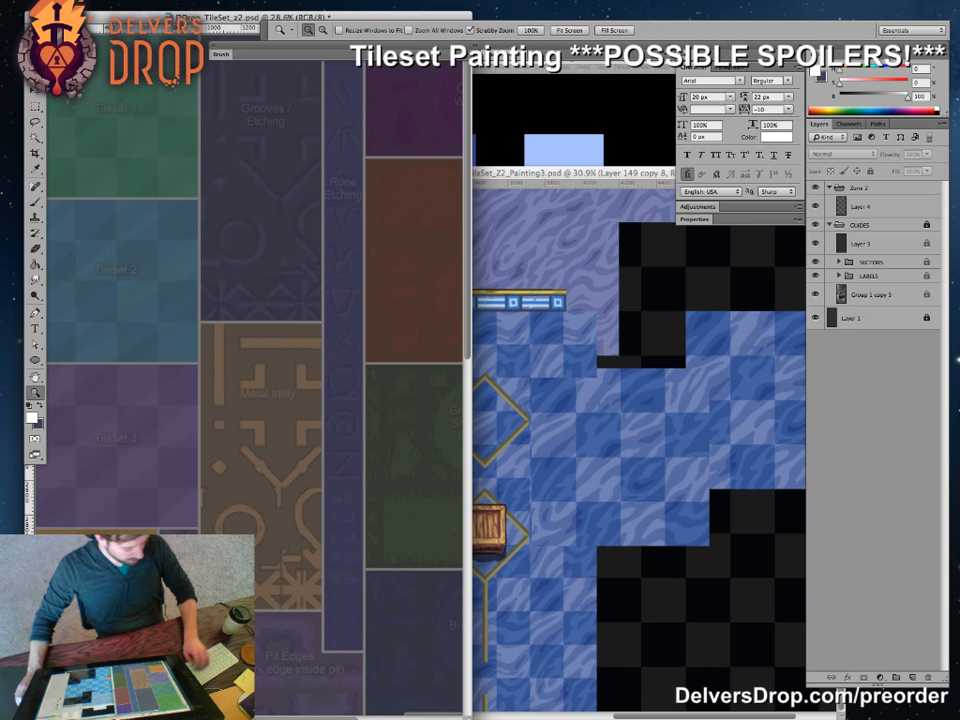
{"action": "left_click_drag", "start_coordinate": [163, 269], "coordinate": [220, 269]}
{"action": "key", "text": "super+apostrophe"}
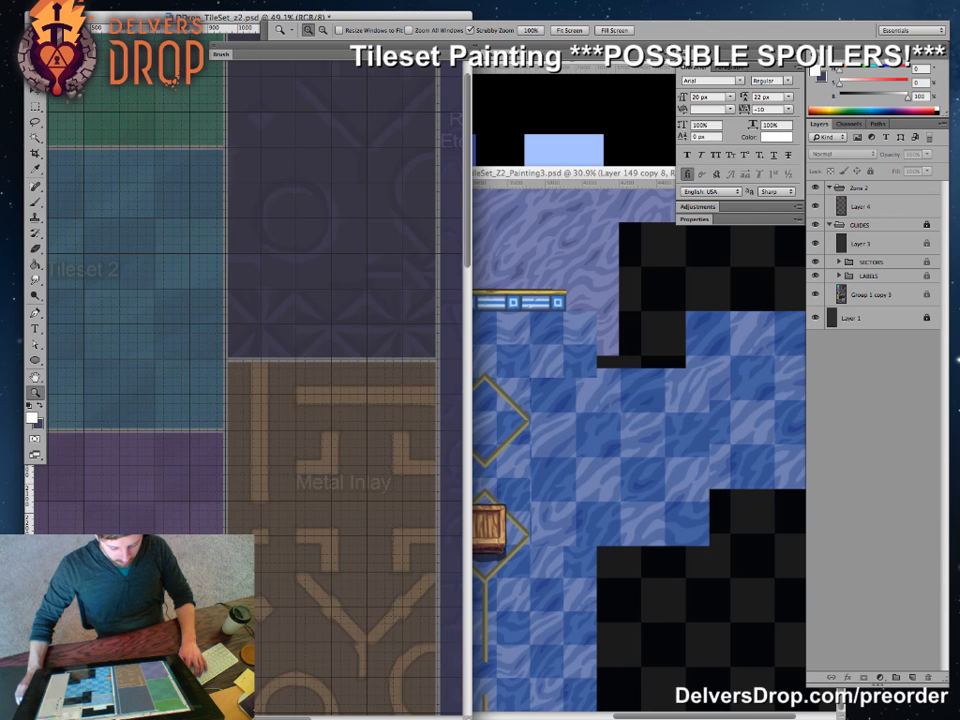
{"action": "left_click_drag", "start_coordinate": [232, 359], "coordinate": [361, 359]}
{"action": "left_click_drag", "start_coordinate": [271, 360], "coordinate": [194, 360]}
{"action": "left_click_drag", "start_coordinate": [307, 560], "coordinate": [262, 475]}
{"action": "left_click_drag", "start_coordinate": [310, 598], "coordinate": [215, 585]}
{"action": "left_click_drag", "start_coordinate": [260, 530], "coordinate": [270, 110]}
{"action": "left_click_drag", "start_coordinate": [297, 450], "coordinate": [345, 450]}
{"action": "left_click_drag", "start_coordinate": [200, 120], "coordinate": [410, 131]}
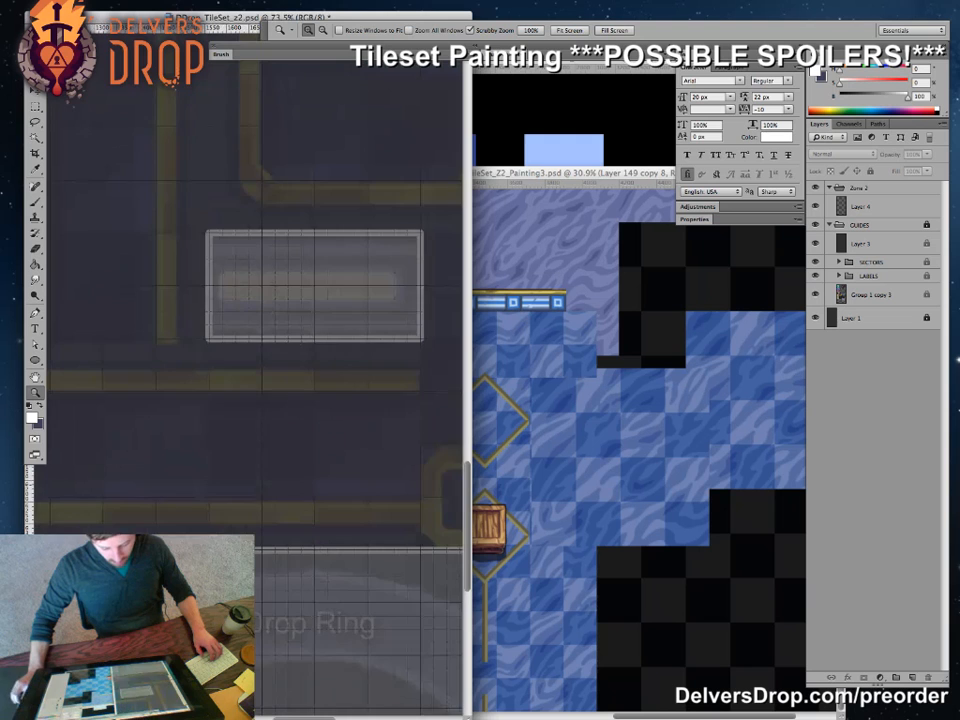
{"action": "left_click_drag", "start_coordinate": [180, 300], "coordinate": [365, 270]}
{"action": "left_click_drag", "start_coordinate": [431, 470], "coordinate": [232, 460]}
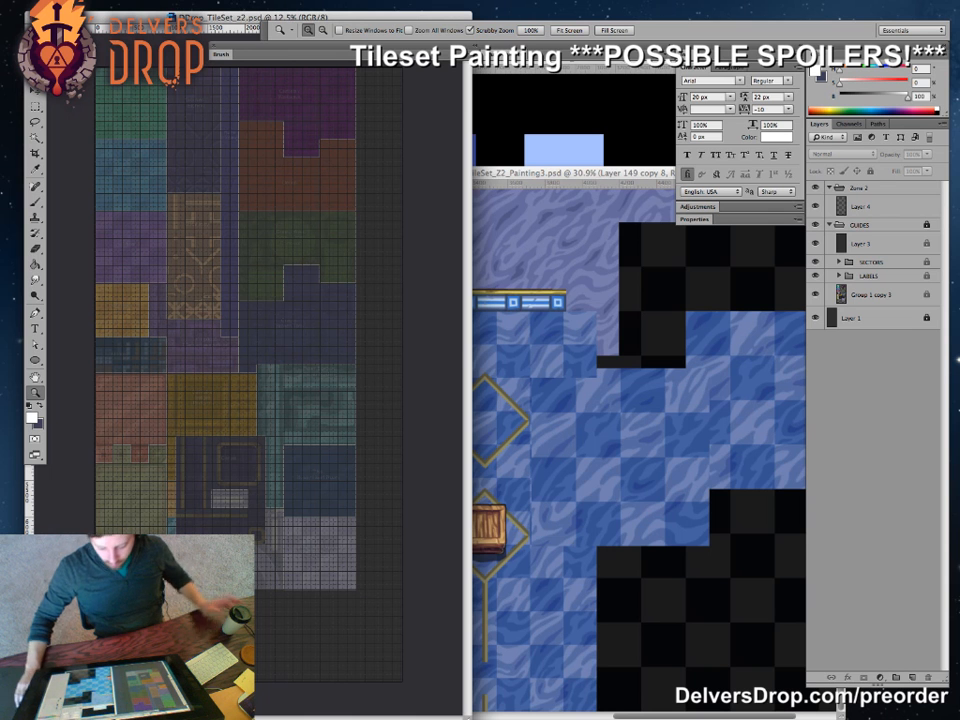
- Copy the enlarged floor piece from the painting file onto the Tileset 1 sector of the tileset file
{"action": "key", "text": "ctrl+Tab"}
{"action": "key", "text": "v"}
{"action": "mouse_move", "coordinate": [620, 457]}
{"action": "left_mouse_down"}
{"action": "mouse_move", "coordinate": [250, 225]}
{"action": "mouse_move", "coordinate": [131, 120]}
{"action": "left_mouse_up"}
- Compare the floor piece with the grid up close, and set the grid preferences to a gridline every 240 pixels
{"action": "key", "text": "z"}
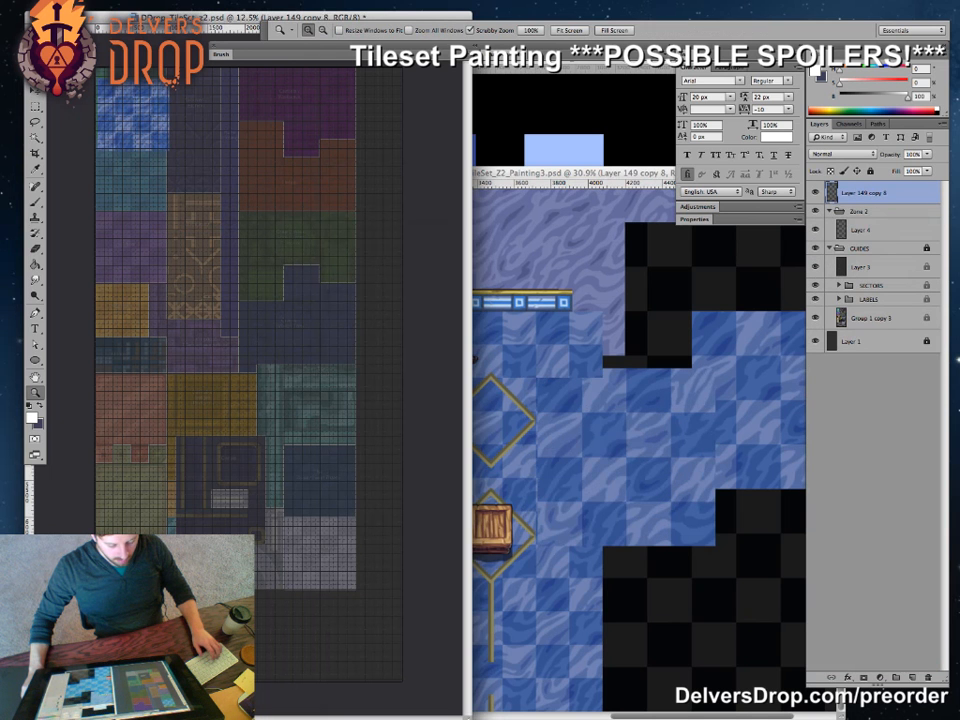
{"action": "left_click", "coordinate": [132, 120]}
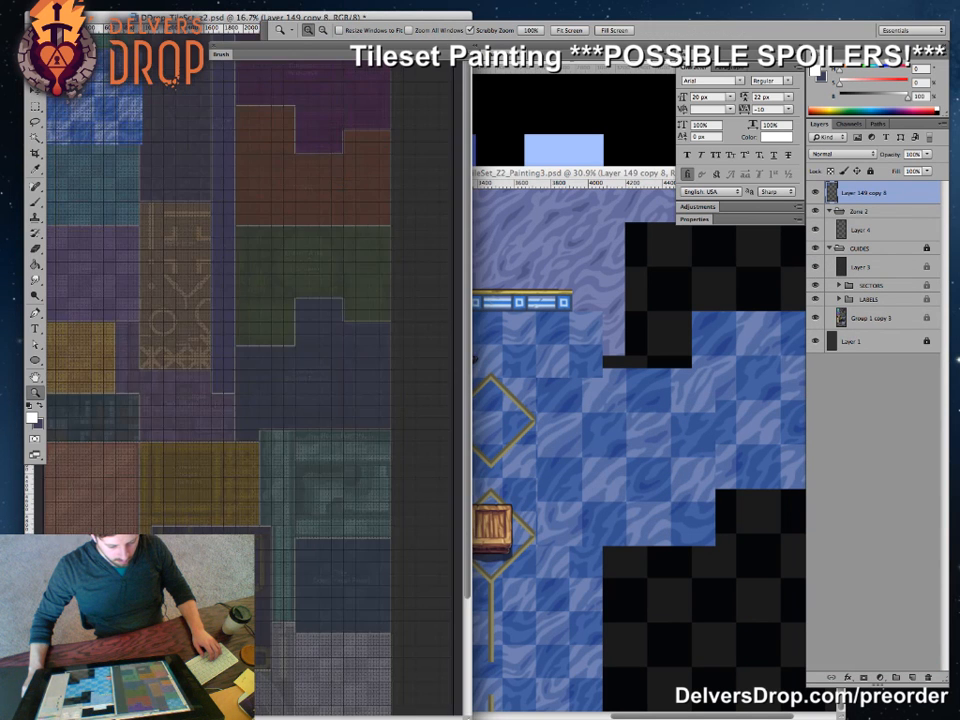
{"action": "left_click", "coordinate": [132, 120]}
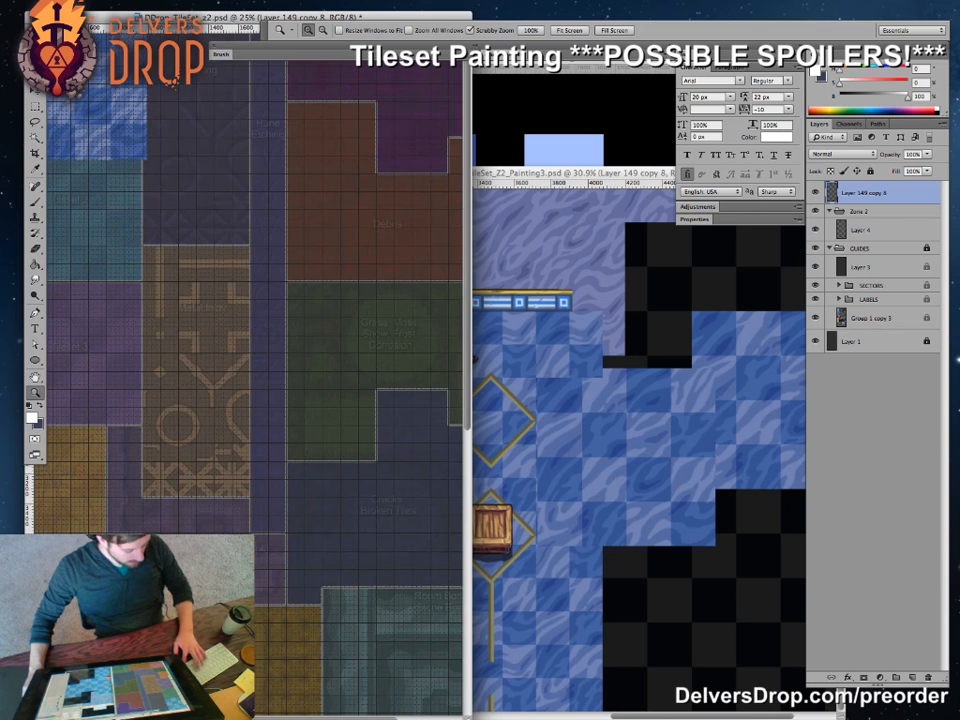
{"action": "left_click", "coordinate": [128, 116]}
{"action": "left_click", "coordinate": [95, 92]}
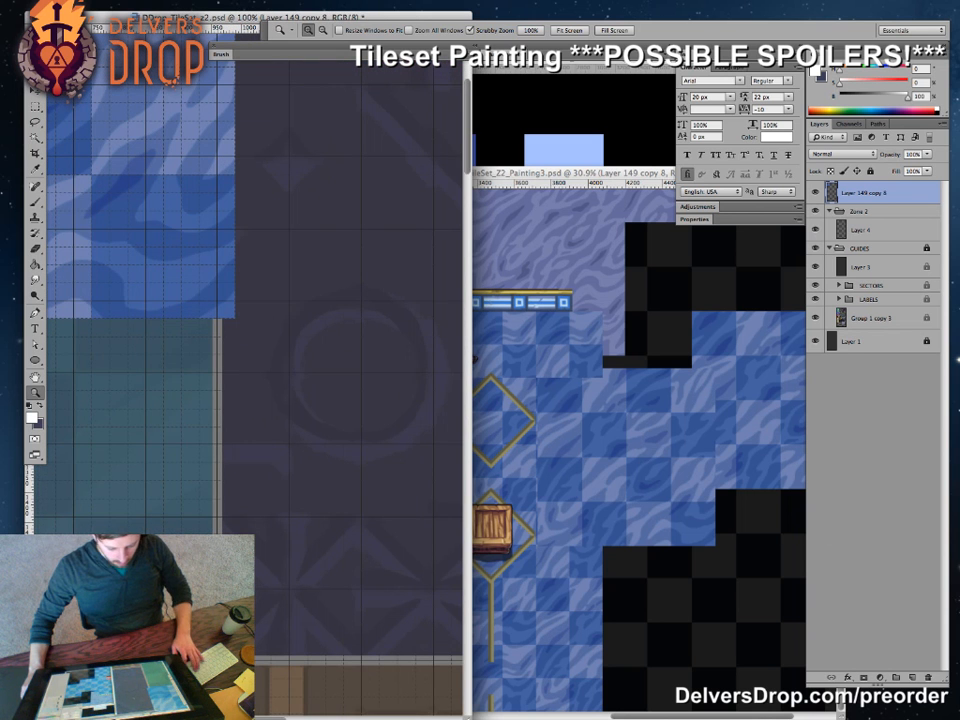
{"action": "key", "text": "i"}
{"action": "key", "text": "super+k"}
{"action": "left_click", "coordinate": [259, 252]}
{"action": "type", "text": "120"}
{"action": "type", "text": "240"}
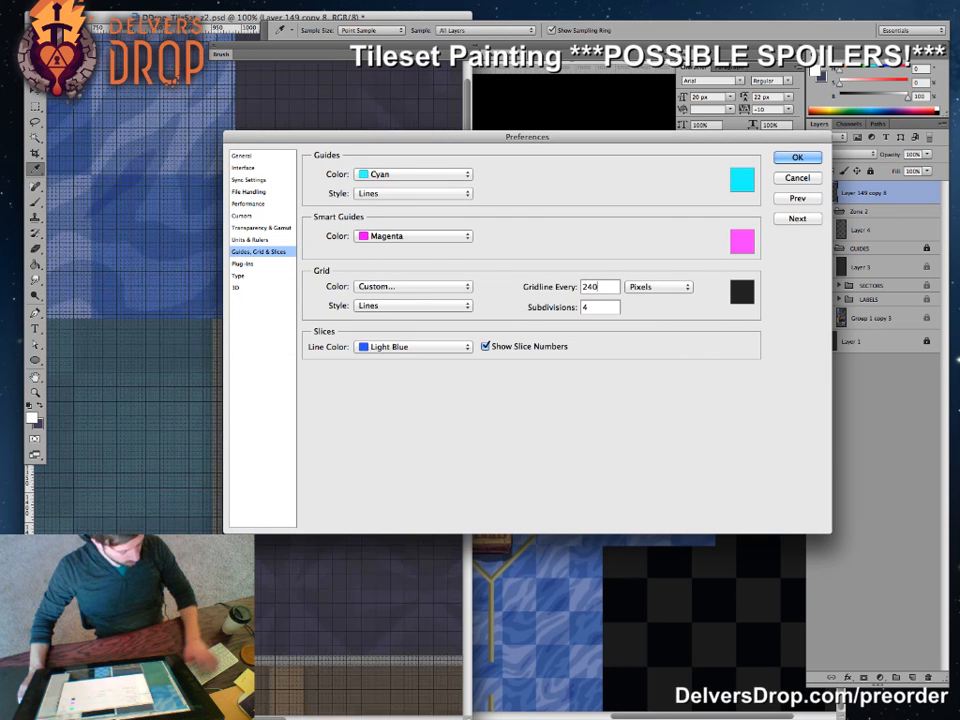
{"action": "key", "text": "Return"}
- In full-screen view, align the floor piece with the canvas's upper-left corner so it fills the Tileset 1 sector on the grid
{"action": "key", "text": "z"}
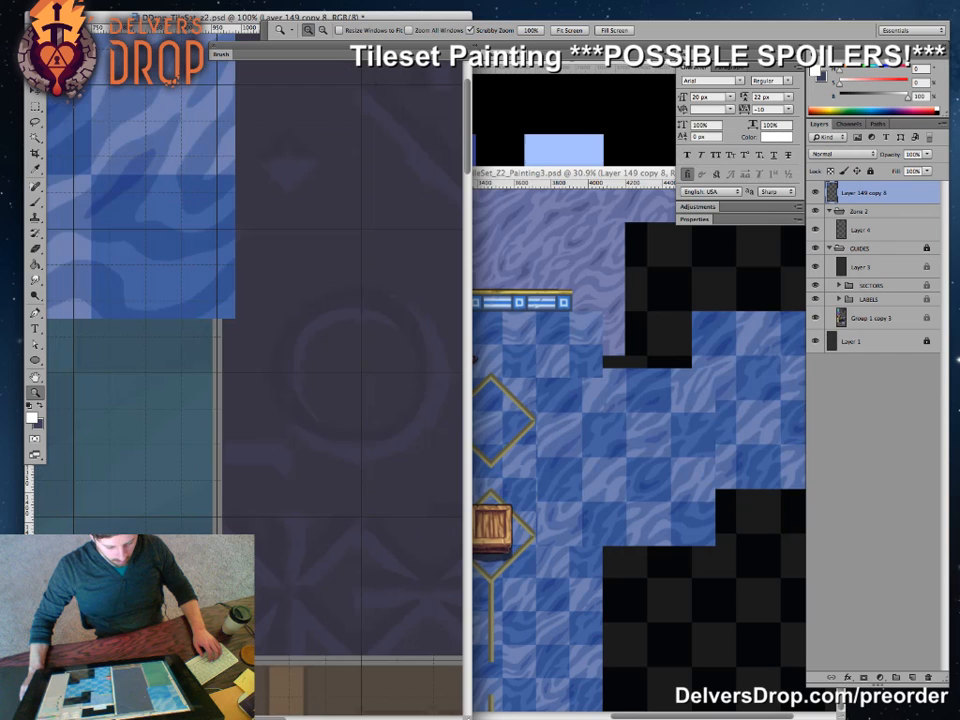
{"action": "left_click_drag", "start_coordinate": [320, 345], "coordinate": [215, 348]}
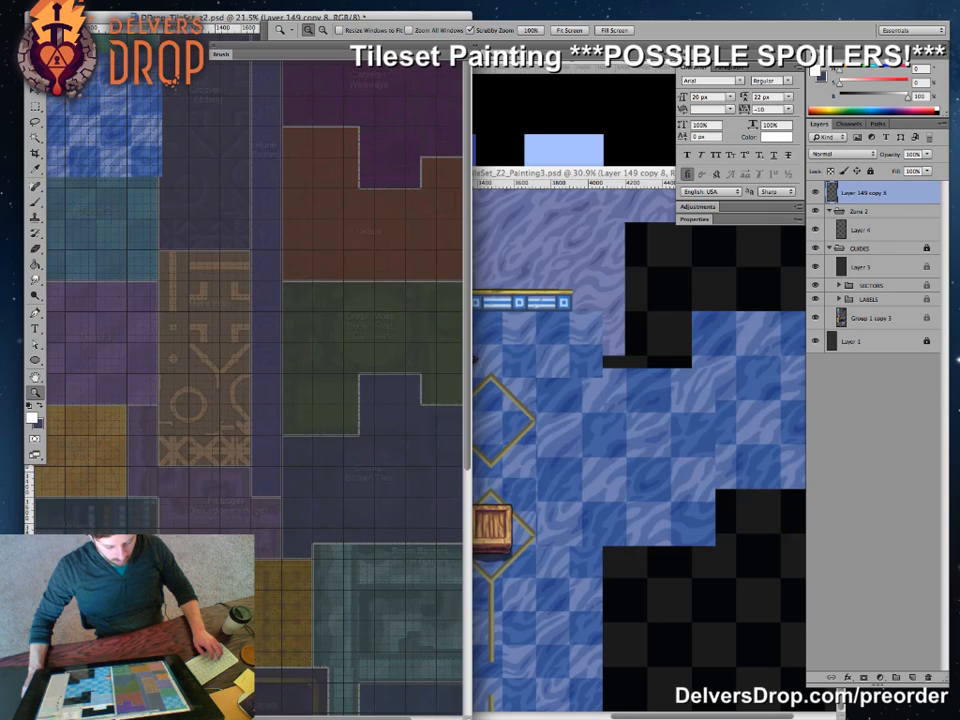
{"action": "key", "text": "f"}
{"action": "left_click_drag", "start_coordinate": [241, 156], "coordinate": [292, 332]}
{"action": "key", "text": "v"}
{"action": "left_click_drag", "start_coordinate": [304, 161], "coordinate": [287, 228]}
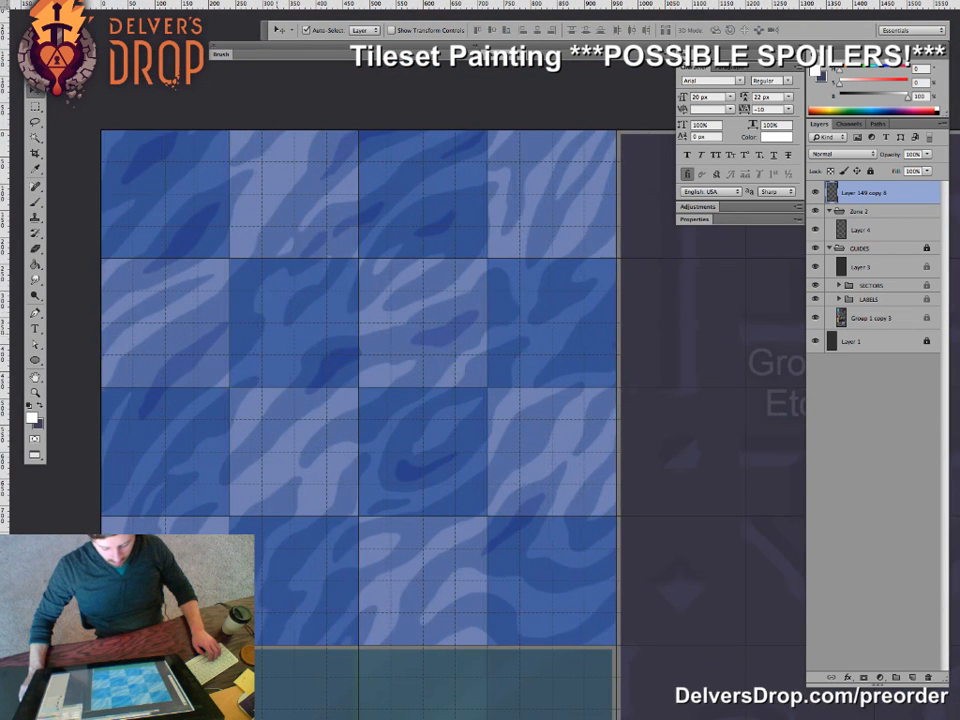
- Unlock the GUIDES group and set the opacity of its dimming layer, Layer 3, to 75%
{"action": "key", "text": "z"}
{"action": "left_click_drag", "start_coordinate": [521, 602], "coordinate": [406, 467]}
{"action": "left_click_drag", "start_coordinate": [489, 521], "coordinate": [430, 521]}
{"action": "left_click_drag", "start_coordinate": [640, 441], "coordinate": [560, 420]}
{"action": "left_click", "coordinate": [860, 248]}
{"action": "left_click", "coordinate": [870, 171]}
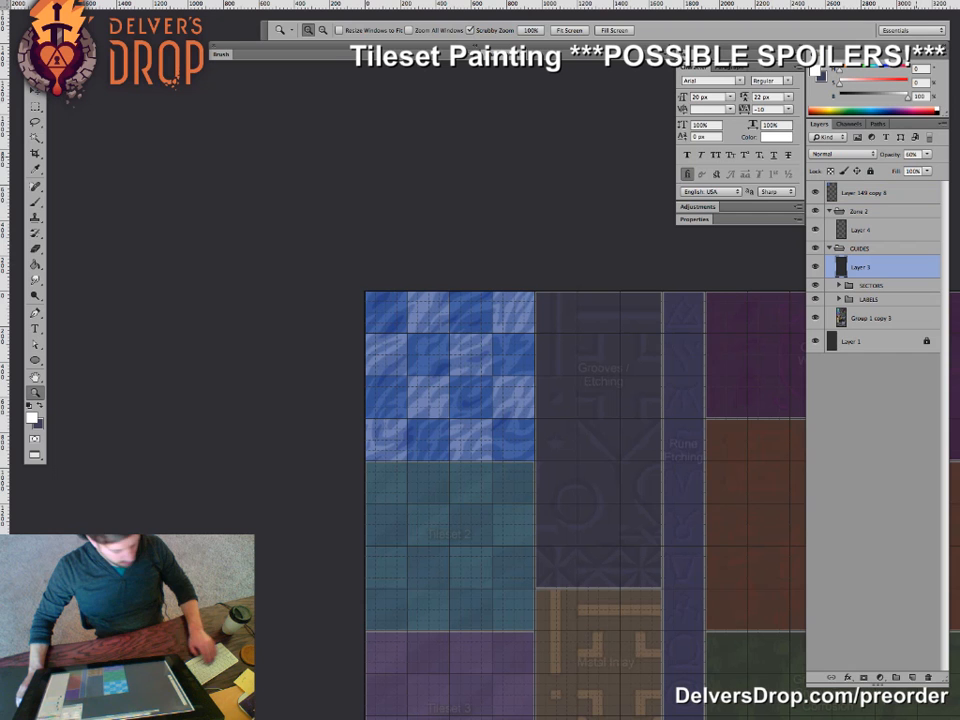
{"action": "key", "text": "v"}
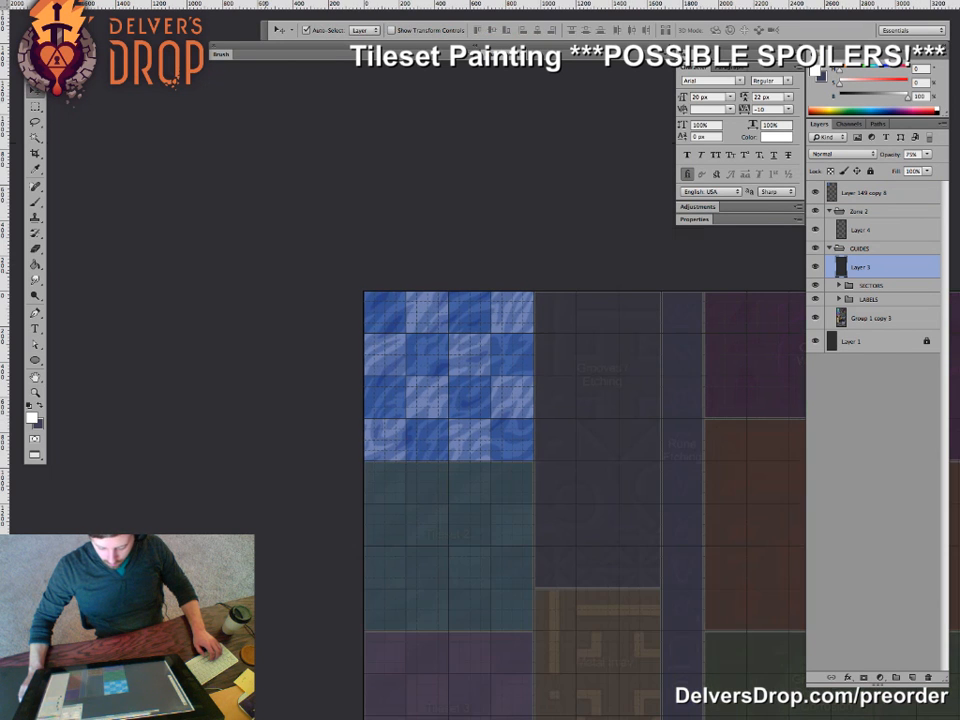
- Try a dark teal foreground colour for the Paint Bucket, with saturation 60 and brightness 31
{"action": "left_click_drag", "start_coordinate": [620, 440], "coordinate": [251, 293]}
{"action": "key", "text": "z"}
{"action": "left_click_drag", "start_coordinate": [494, 428], "coordinate": [400, 428]}
{"action": "key", "text": "g"}
{"action": "left_click", "coordinate": [874, 96]}
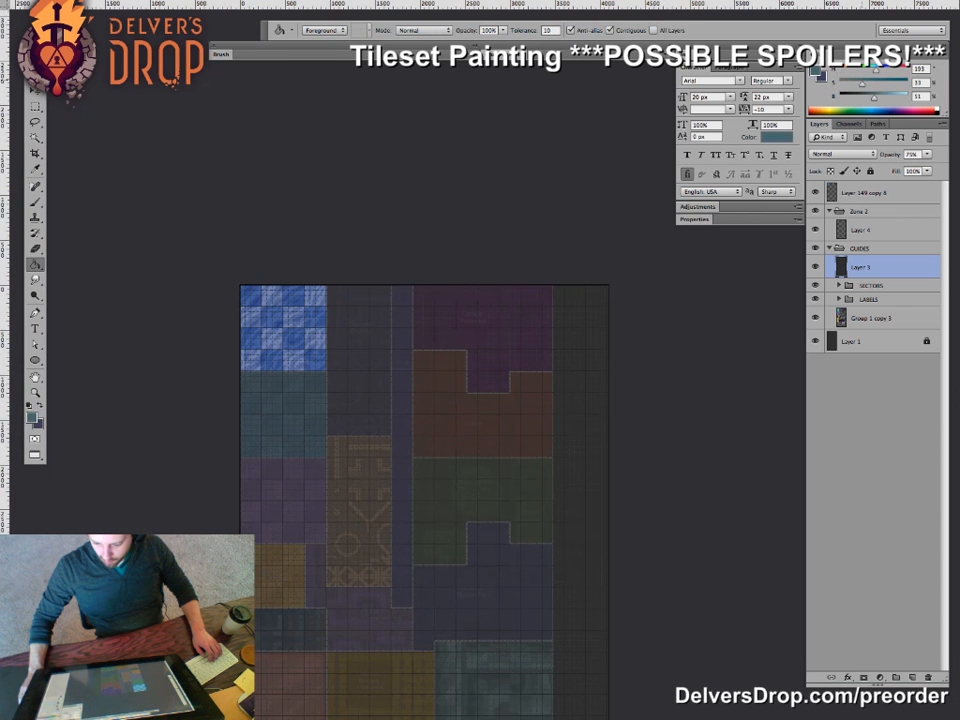
- Fill Layer 3 of the GUIDES group with a dark navy sampled from the painting file, and set its opacity to 80%
{"action": "key", "text": "f"}
{"action": "key", "text": "f"}
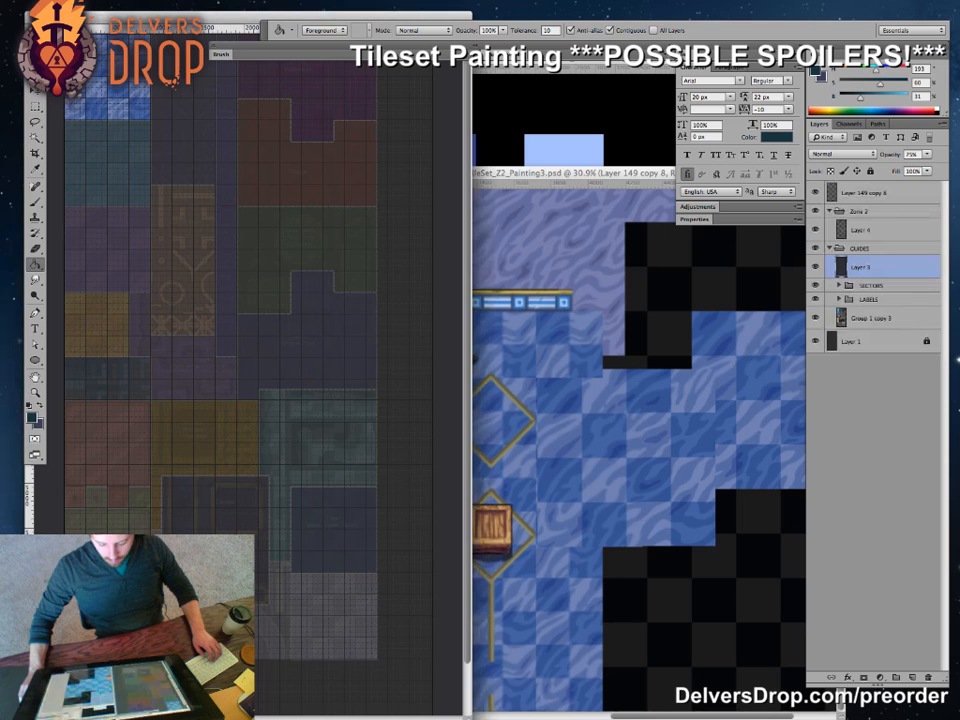
{"action": "left_click", "coordinate": [590, 420]}
{"action": "mouse_move", "coordinate": [380, 430]}
{"action": "left_mouse_down"}
{"action": "mouse_move", "coordinate": [396, 444]}
{"action": "mouse_move", "coordinate": [609, 490]}
{"action": "mouse_move", "coordinate": [801, 448]}
{"action": "left_mouse_up"}
{"action": "left_click", "coordinate": [298, 276], "text": "alt"}
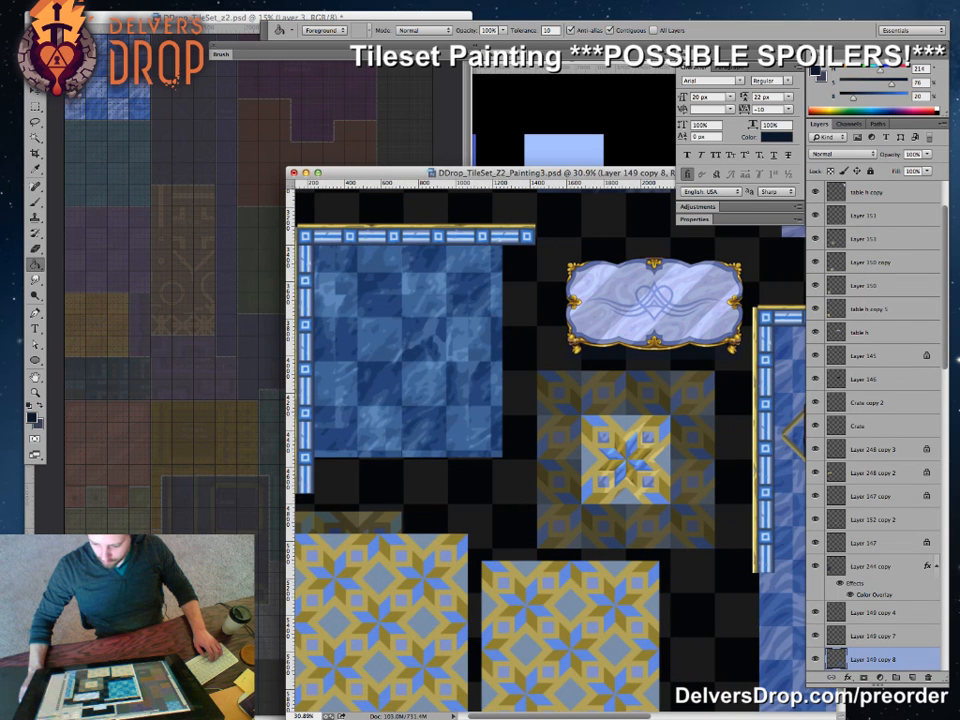
{"action": "key", "text": "ctrl+Tab"}
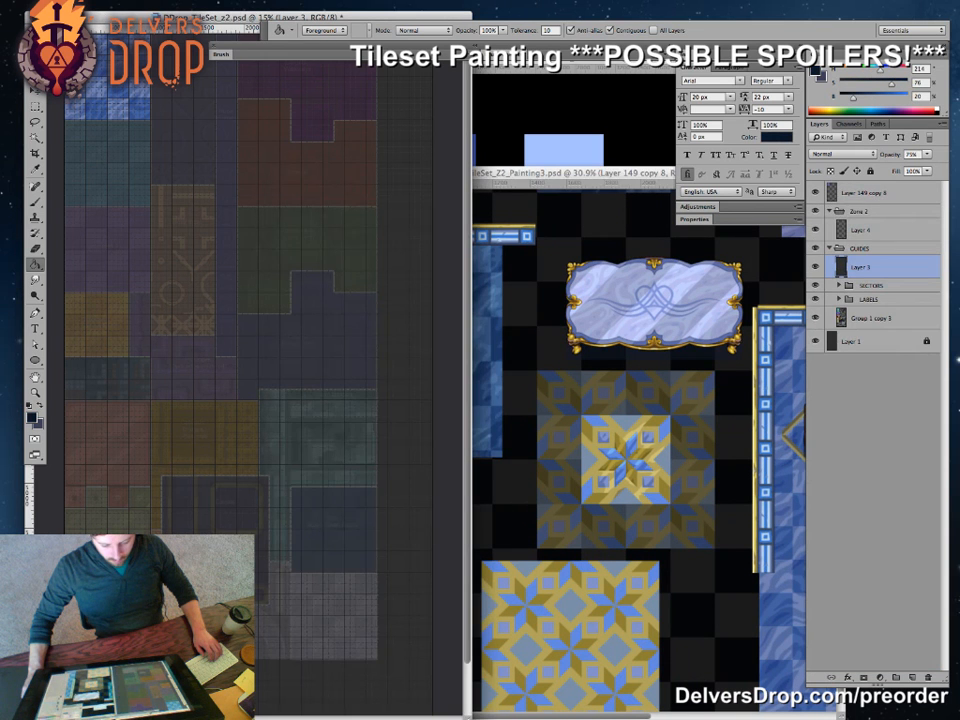
{"action": "left_click", "coordinate": [300, 300]}
{"action": "key", "text": "v"}
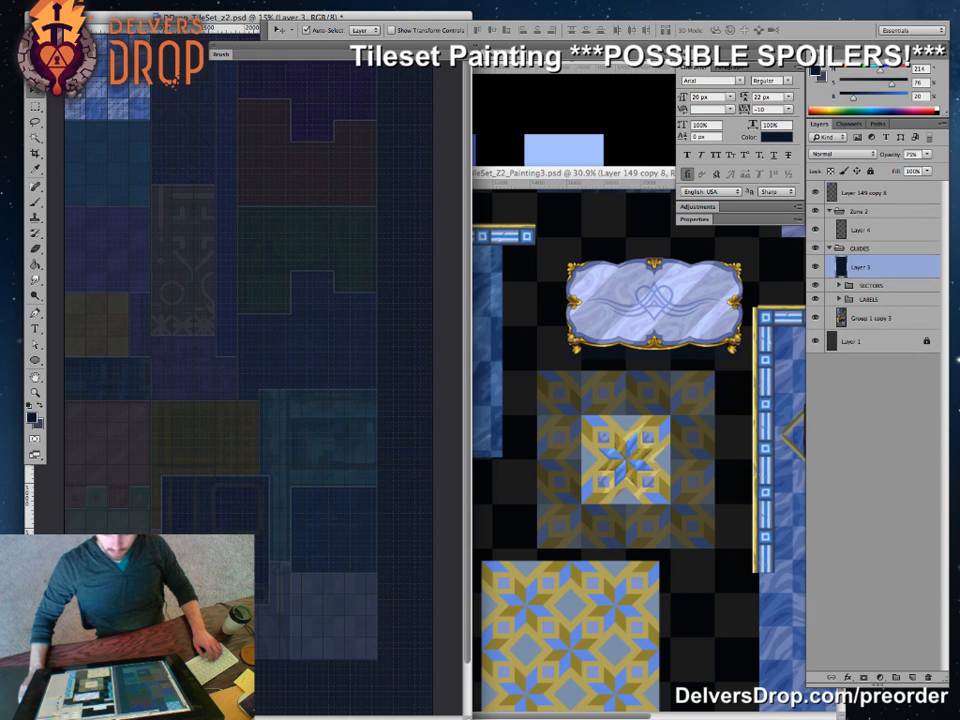
{"action": "key", "text": "8"}
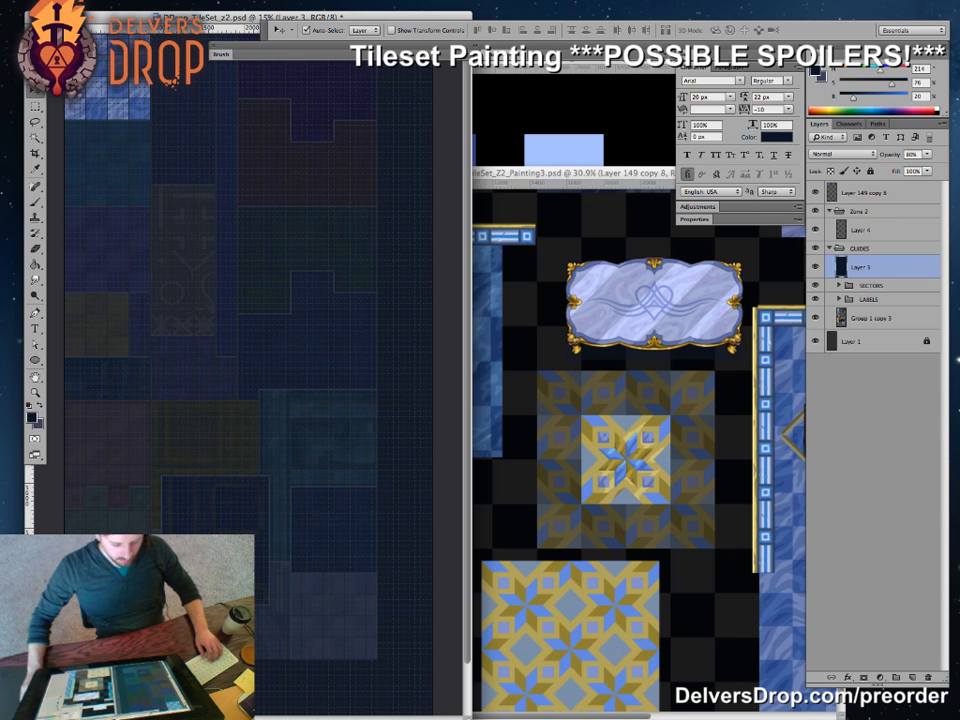
{"action": "key", "text": "z"}
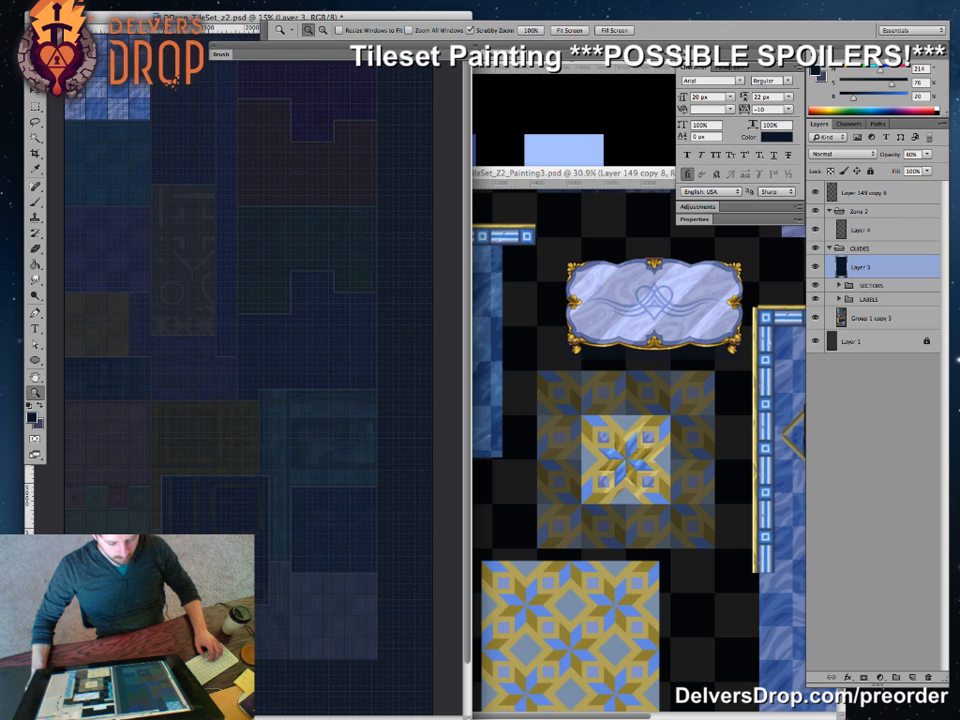
{"action": "key", "text": "v"}
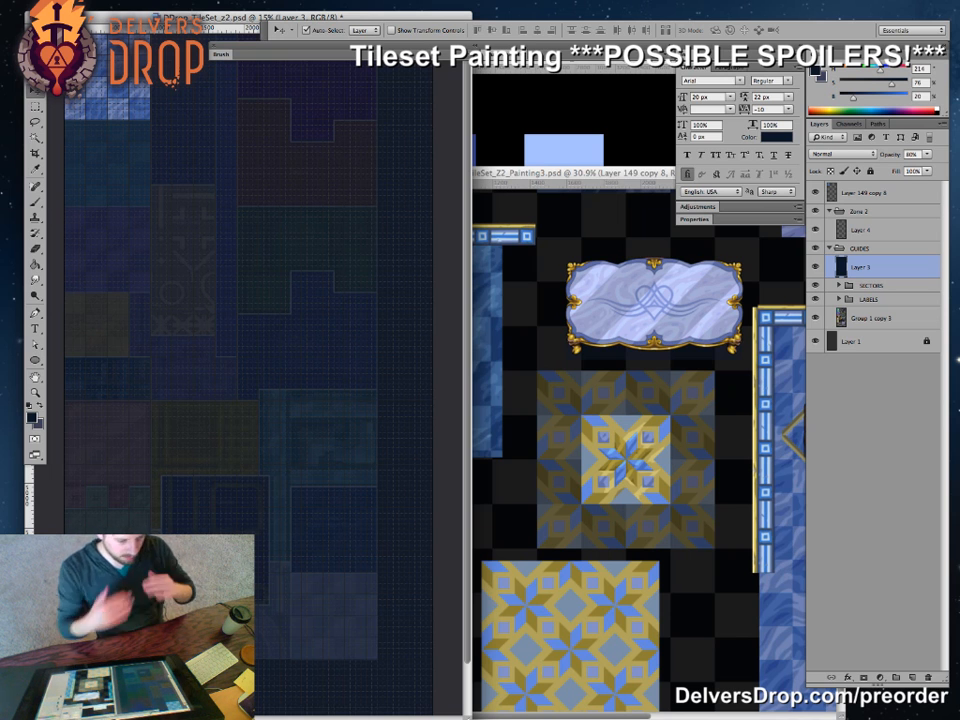
{"action": "left_click", "coordinate": [629, 467]}
{"action": "mouse_move", "coordinate": [629, 467]}
{"action": "left_mouse_down"}
{"action": "mouse_move", "coordinate": [628, 478]}
{"action": "mouse_move", "coordinate": [614, 435]}
{"action": "mouse_move", "coordinate": [600, 425]}
{"action": "mouse_move", "coordinate": [611, 425]}
{"action": "left_mouse_up"}
{"action": "key", "text": "super+z"}
{"action": "left_click_drag", "start_coordinate": [586, 592], "coordinate": [648, 567]}
{"action": "key", "text": "super+z"}
- Copy the gold-and-blue star tile block from the Painting3 document into the tileset document, placing it one section below the blue floor tiles
{"action": "left_click_drag", "start_coordinate": [520, 570], "coordinate": [186, 262]}
{"action": "left_click_drag", "start_coordinate": [205, 318], "coordinate": [117, 122]}
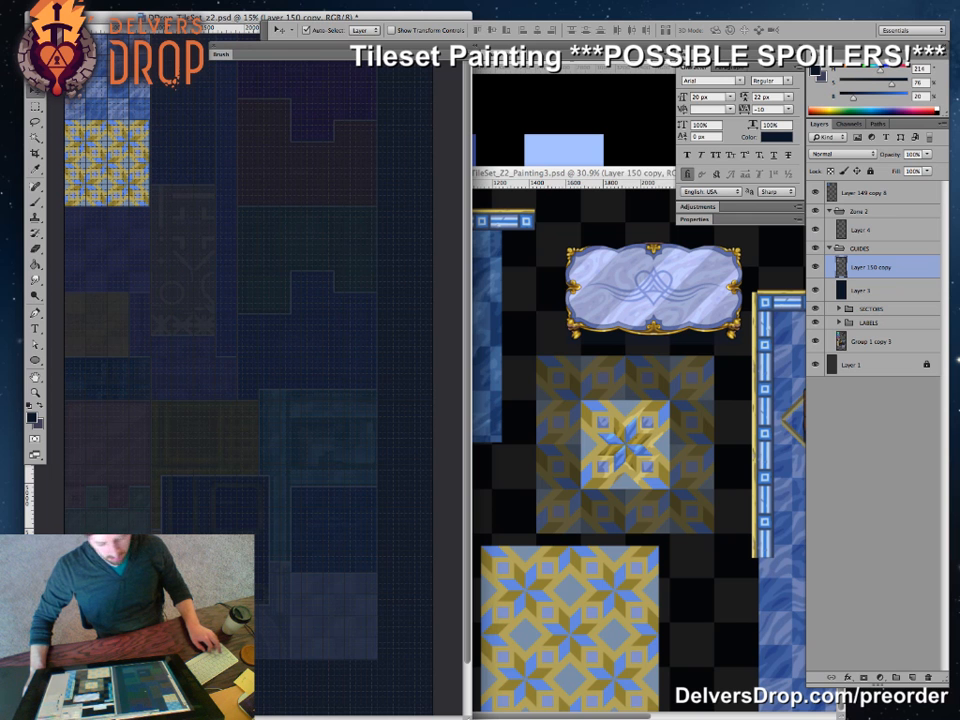
{"action": "left_click_drag", "start_coordinate": [115, 130], "coordinate": [116, 215]}
- Copy the horizontal blue stone border strip with gold trim from the Painting3 document into the tileset document
{"action": "left_click", "coordinate": [640, 400]}
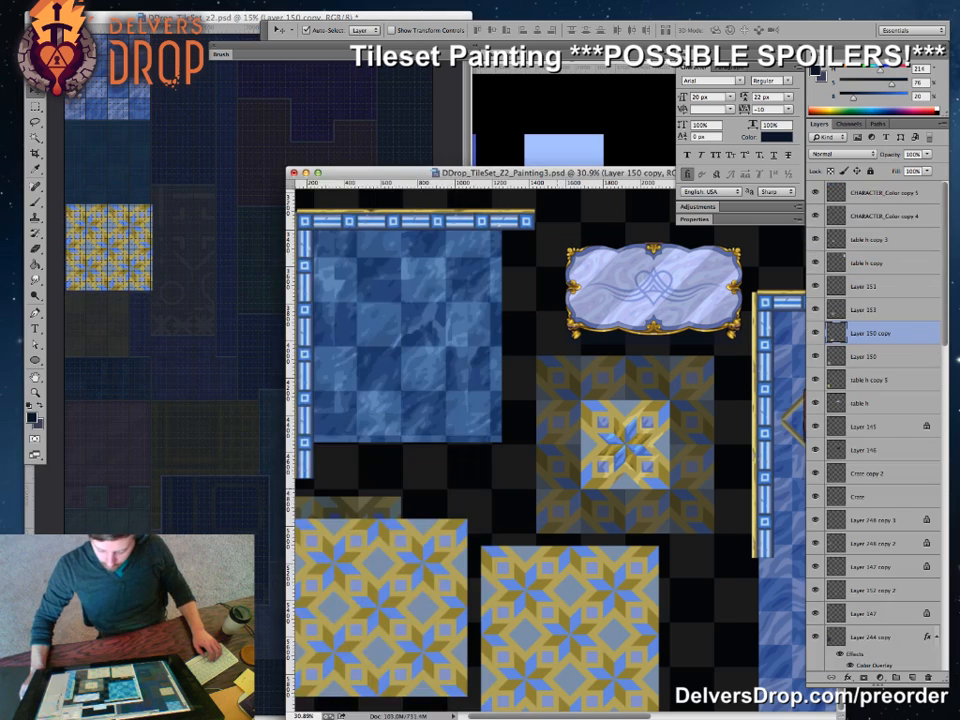
{"action": "left_click_drag", "start_coordinate": [680, 400], "coordinate": [442, 400]}
{"action": "mouse_move", "coordinate": [554, 500]}
{"action": "left_mouse_down"}
{"action": "mouse_move", "coordinate": [460, 500]}
{"action": "mouse_move", "coordinate": [455, 540]}
{"action": "mouse_move", "coordinate": [640, 540]}
{"action": "left_mouse_up"}
{"action": "left_click", "coordinate": [598, 592]}
{"action": "left_click_drag", "start_coordinate": [578, 468], "coordinate": [448, 498]}
{"action": "key", "text": "super+z"}
{"action": "left_click_drag", "start_coordinate": [680, 431], "coordinate": [520, 597]}
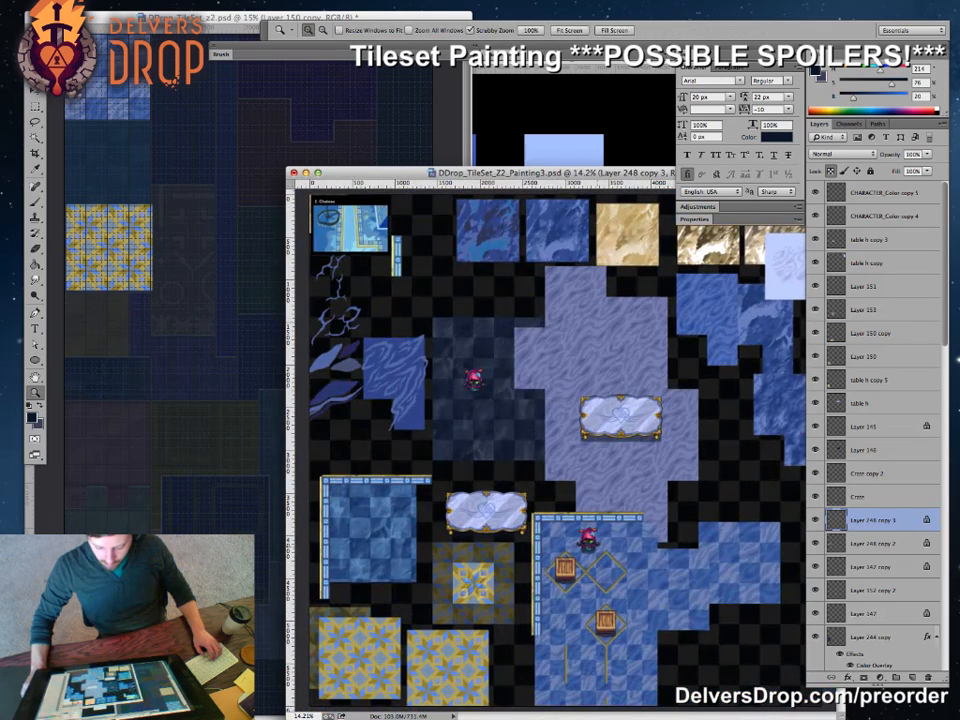
{"action": "key", "text": "v"}
{"action": "mouse_move", "coordinate": [555, 518]}
{"action": "left_mouse_down"}
{"action": "mouse_move", "coordinate": [307, 420]}
{"action": "mouse_move", "coordinate": [273, 417]}
{"action": "left_mouse_up"}
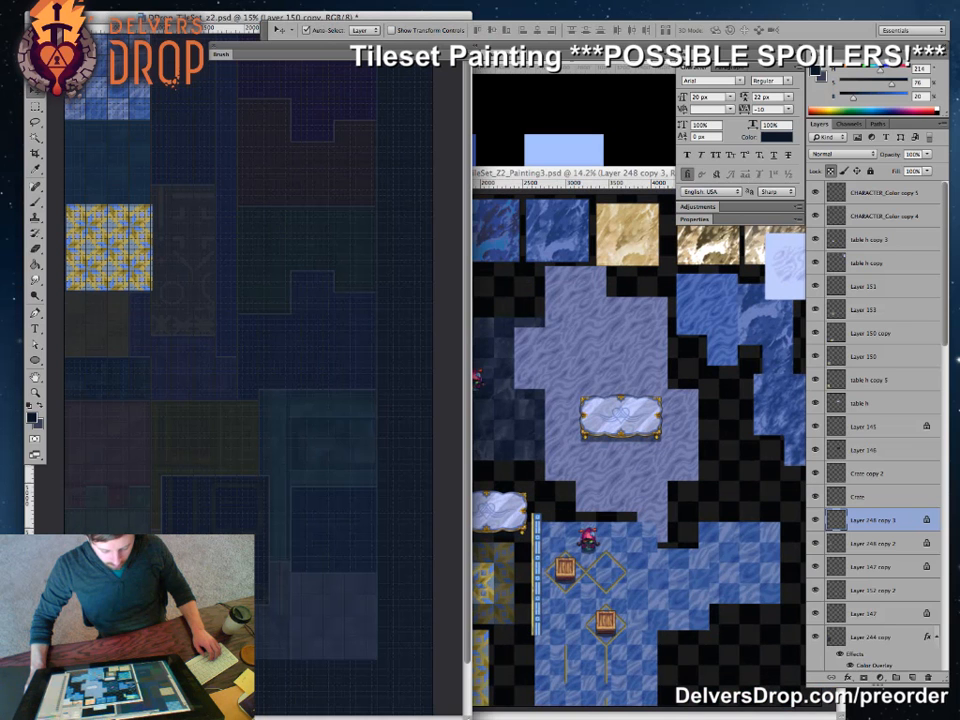
- Enlarge the tileset window and move the border strip up beneath the Room Borders, Stone Borders label
{"action": "key", "text": "z"}
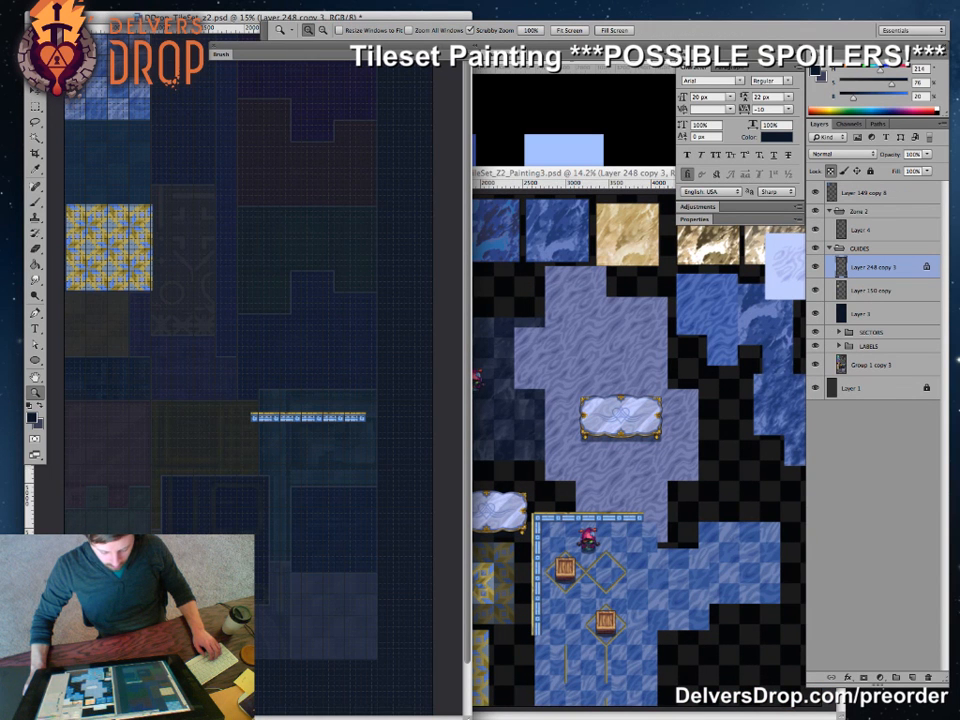
{"action": "mouse_move", "coordinate": [273, 417]}
{"action": "left_mouse_down"}
{"action": "mouse_move", "coordinate": [185, 417]}
{"action": "mouse_move", "coordinate": [264, 417]}
{"action": "left_mouse_up"}
{"action": "left_click_drag", "start_coordinate": [343, 396], "coordinate": [530, 396]}
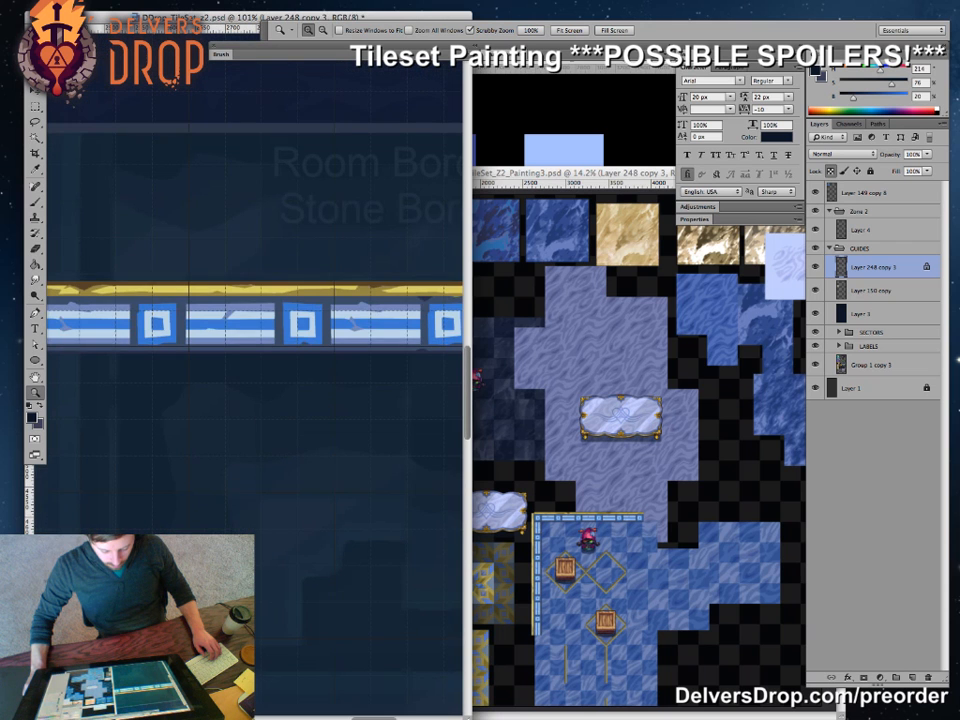
{"action": "left_click_drag", "start_coordinate": [275, 332], "coordinate": [209, 332]}
{"action": "left_click_drag", "start_coordinate": [467, 716], "coordinate": [563, 661]}
{"action": "left_click_drag", "start_coordinate": [275, 335], "coordinate": [333, 434]}
{"action": "key", "text": "v"}
{"action": "left_click_drag", "start_coordinate": [229, 420], "coordinate": [230, 345]}
- Fine-tune the border strip's position by shifting it slightly down onto the guide grid in the Room Borders section
{"action": "key", "text": "z"}
{"action": "left_click_drag", "start_coordinate": [151, 488], "coordinate": [213, 495]}
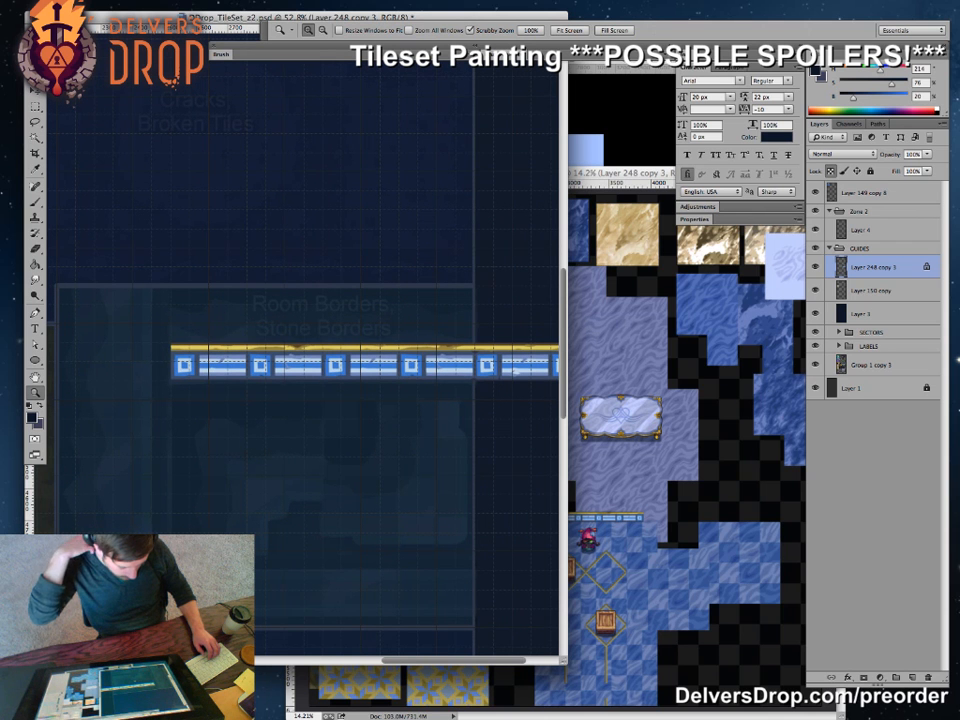
{"action": "left_click_drag", "start_coordinate": [300, 420], "coordinate": [307, 421]}
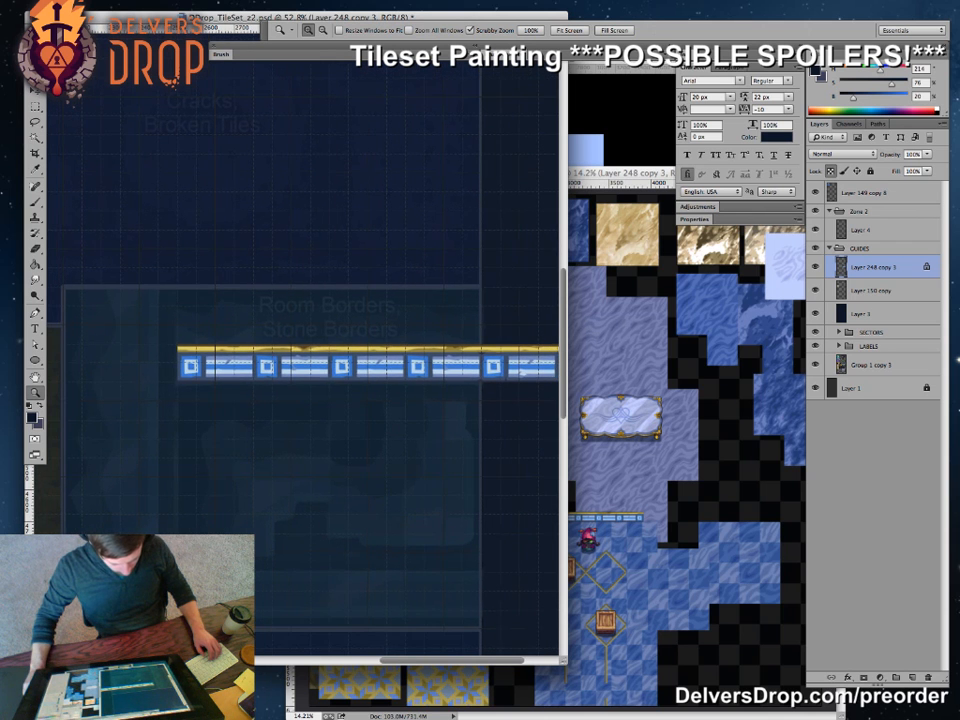
{"action": "left_click_drag", "start_coordinate": [151, 487], "coordinate": [175, 518]}
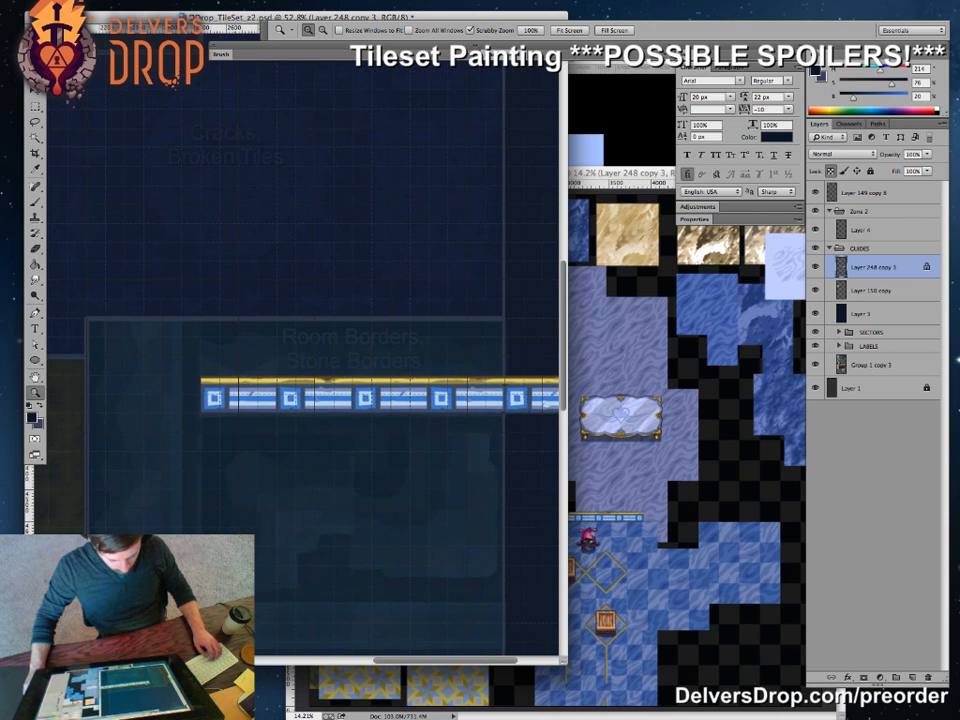
{"action": "left_click_drag", "start_coordinate": [249, 391], "coordinate": [236, 311]}
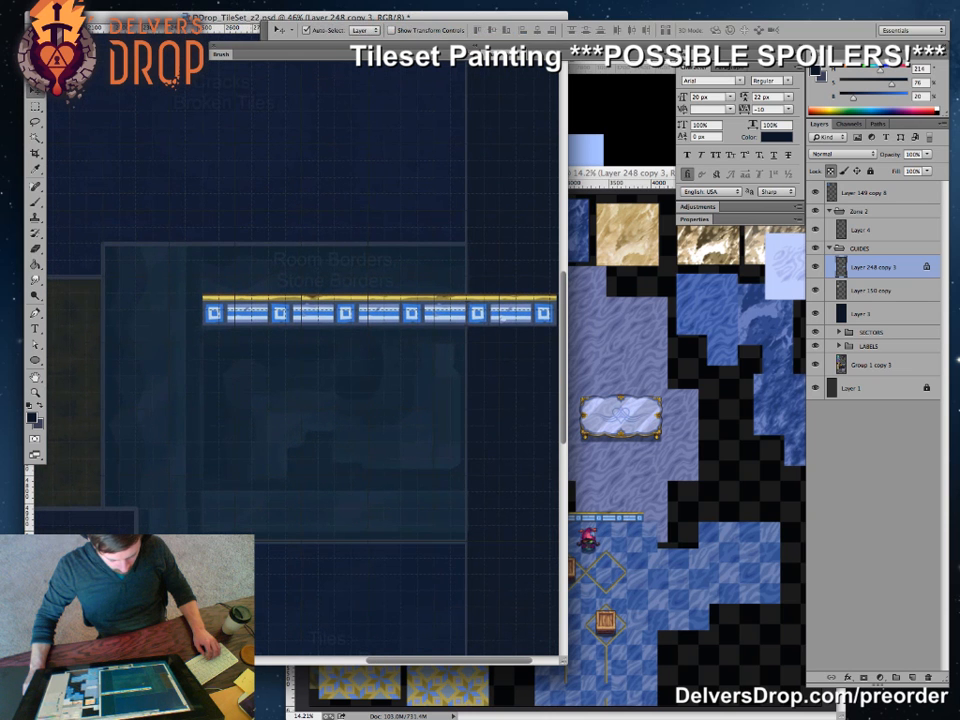
{"action": "left_click_drag", "start_coordinate": [266, 291], "coordinate": [266, 307]}
{"action": "left_click_drag", "start_coordinate": [345, 345], "coordinate": [296, 351]}
- Unlock the background Layer 1, fill it with the default black foreground colour, and lock it again
{"action": "key", "text": "z"}
{"action": "left_click_drag", "start_coordinate": [490, 580], "coordinate": [415, 465]}
{"action": "left_click_drag", "start_coordinate": [400, 420], "coordinate": [400, 481]}
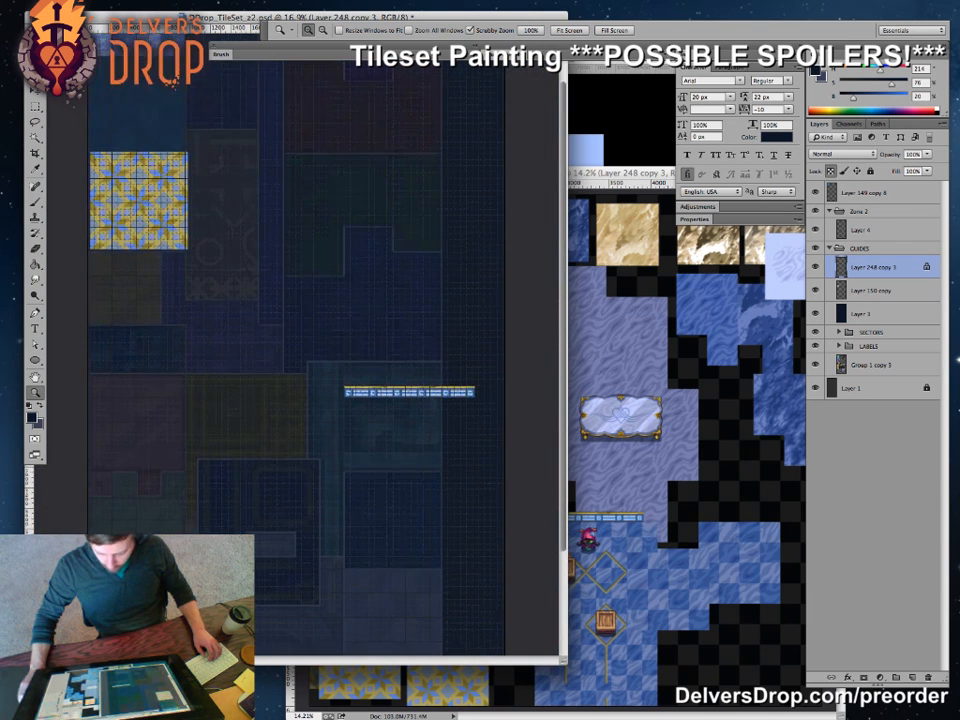
{"action": "left_click", "coordinate": [866, 388]}
{"action": "key", "text": "slash"}
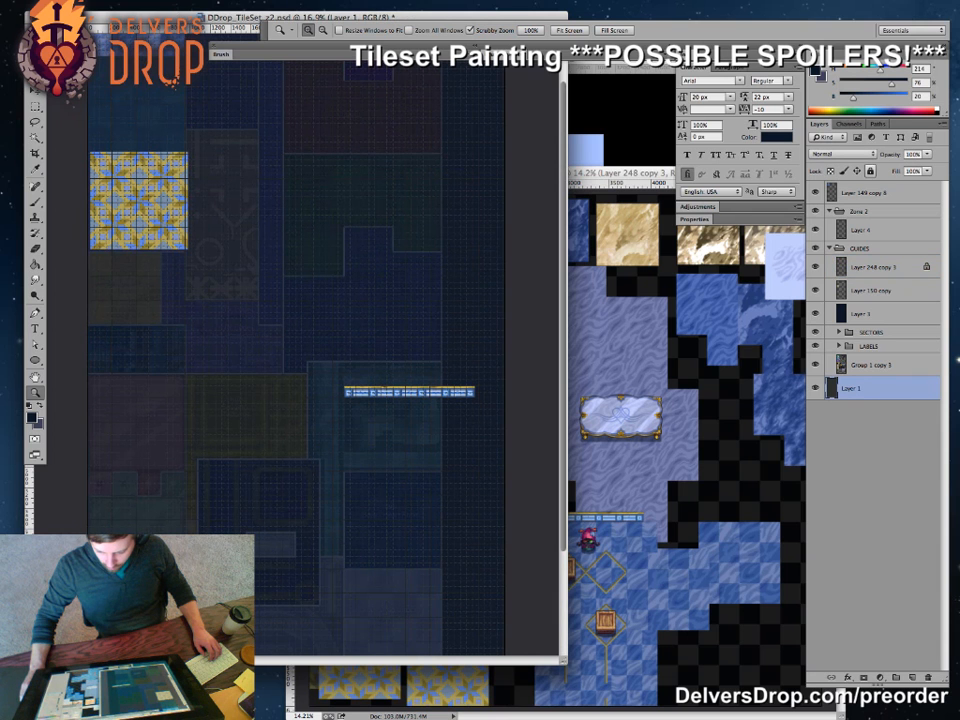
{"action": "key", "text": "g"}
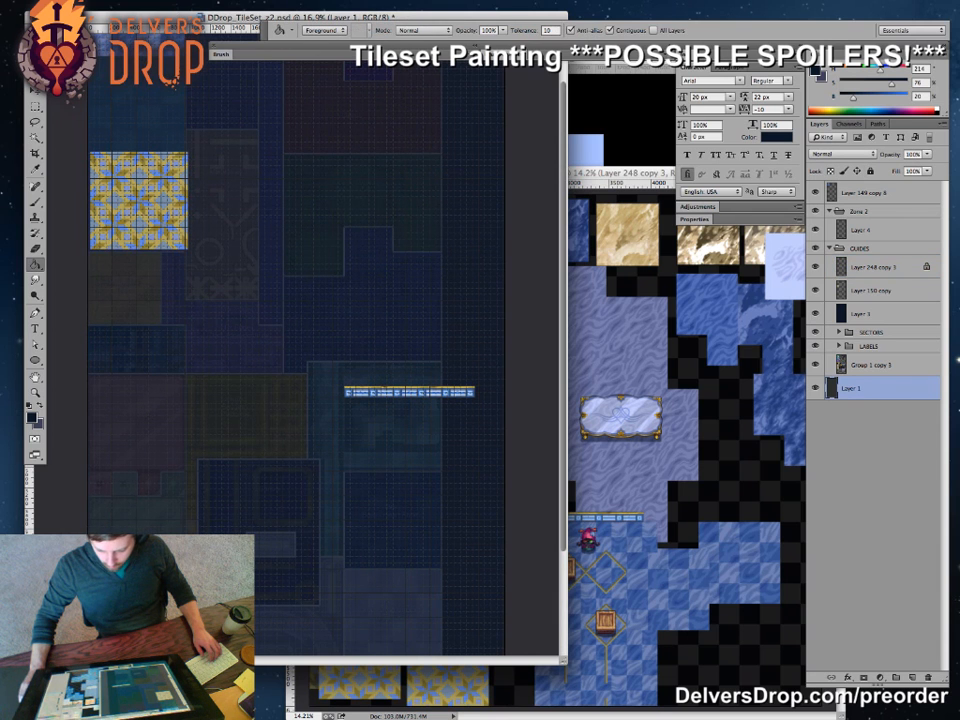
{"action": "key", "text": "d"}
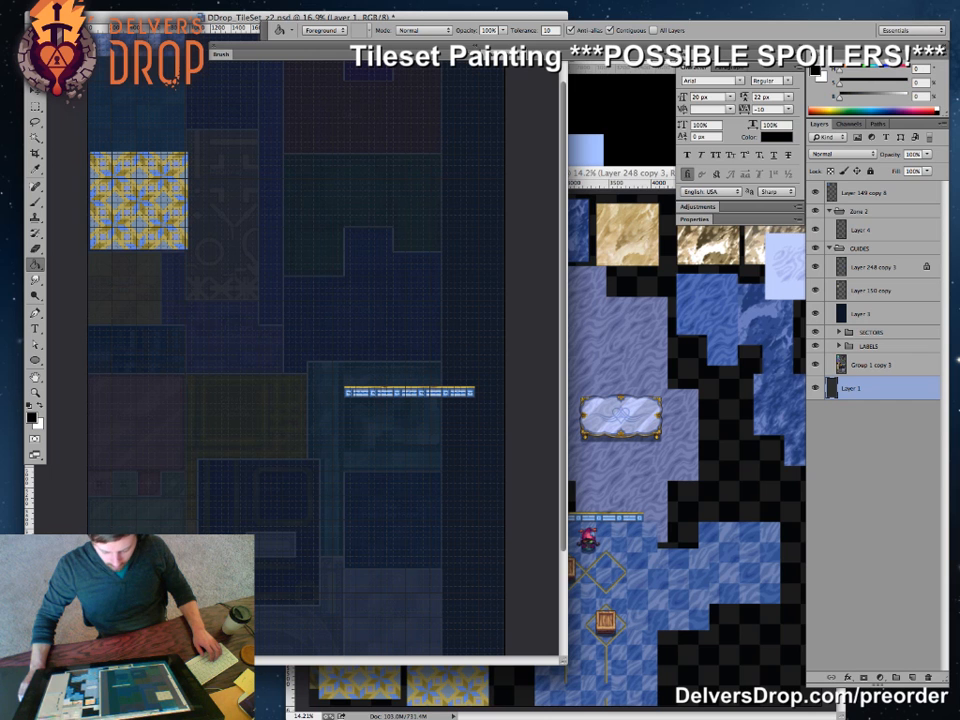
{"action": "key", "text": "alt+BackSpace"}
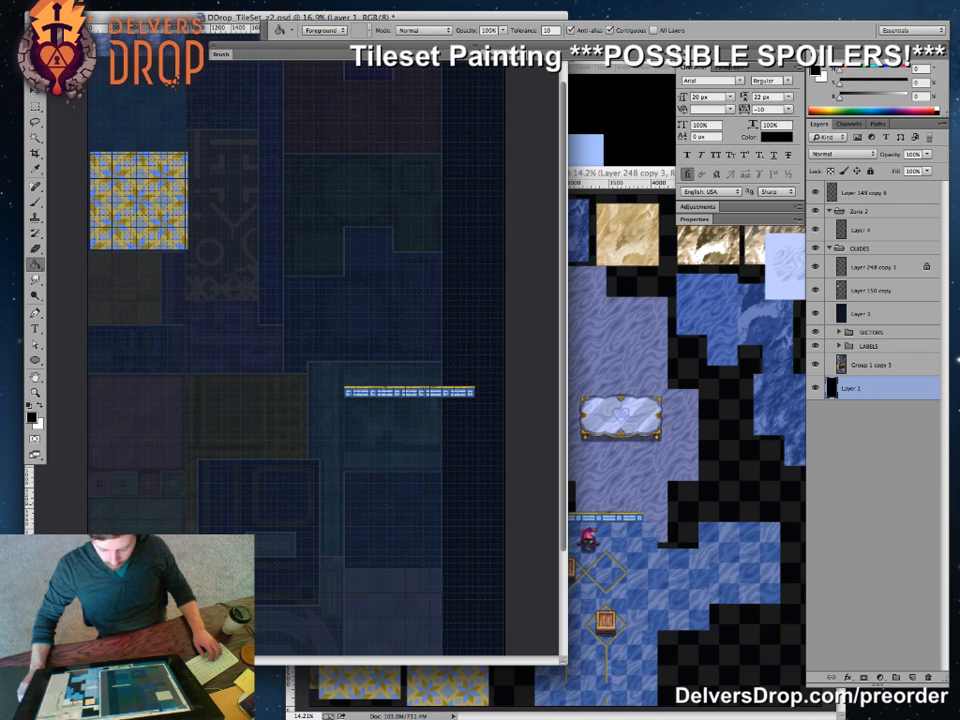
{"action": "left_click", "coordinate": [870, 171]}
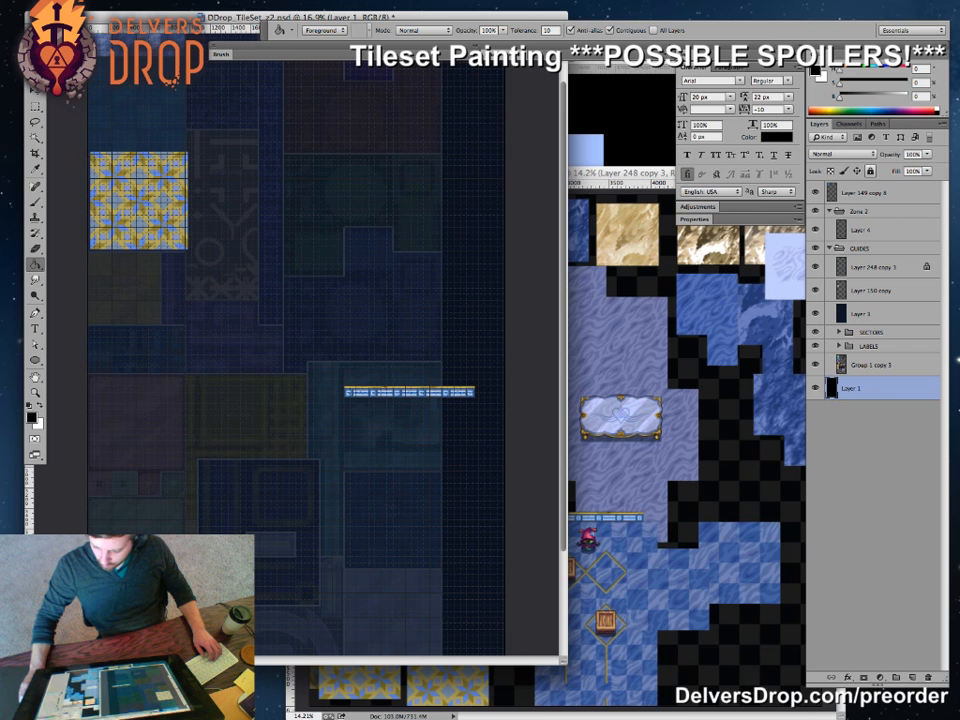
- Delete the part of the border strip that extends past the outer edge of the Room Borders section, then clear the selection
{"action": "scroll", "coordinate": [320, 360], "scroll_direction": "down", "scroll_amount": 2}
{"action": "key", "text": "z"}
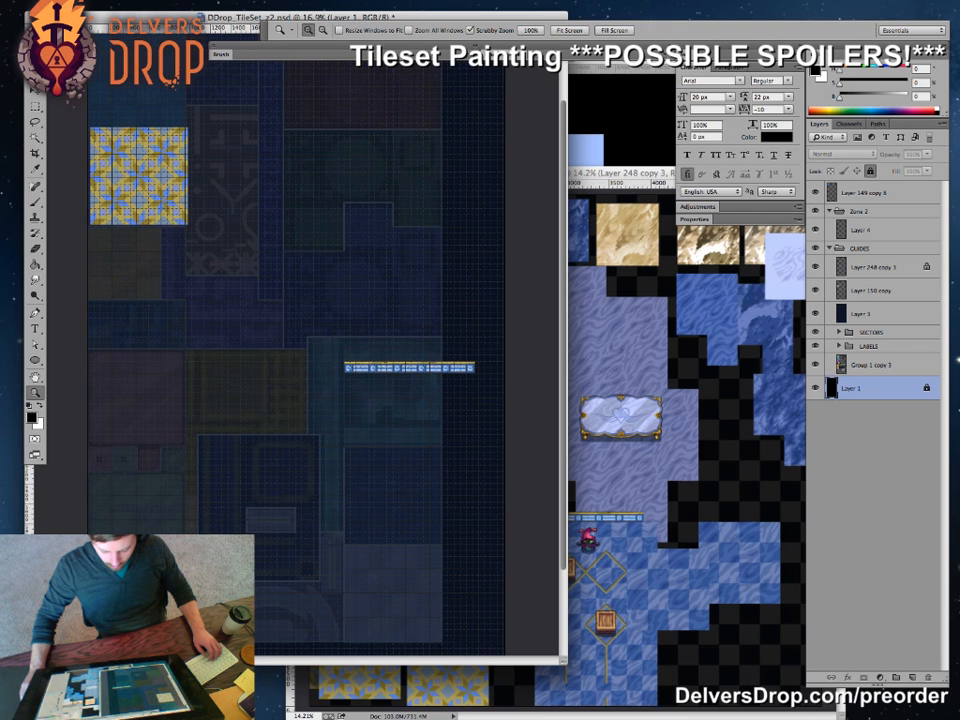
{"action": "left_click_drag", "start_coordinate": [445, 385], "coordinate": [502, 385]}
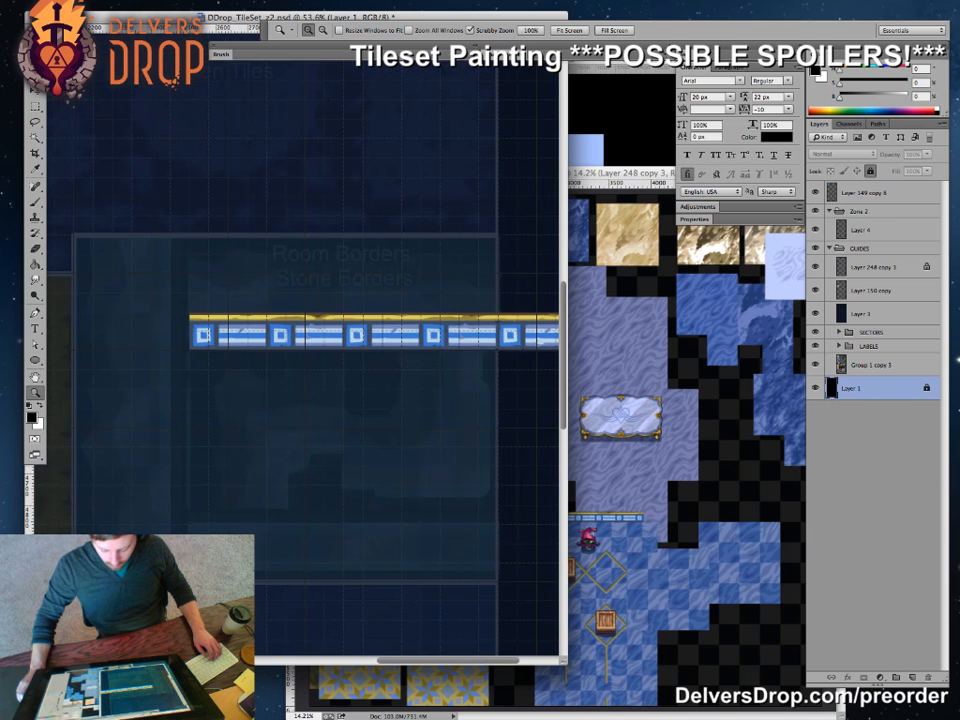
{"action": "left_click_drag", "start_coordinate": [562, 661], "coordinate": [760, 679]}
{"action": "key", "text": "v"}
{"action": "left_click", "coordinate": [454, 334]}
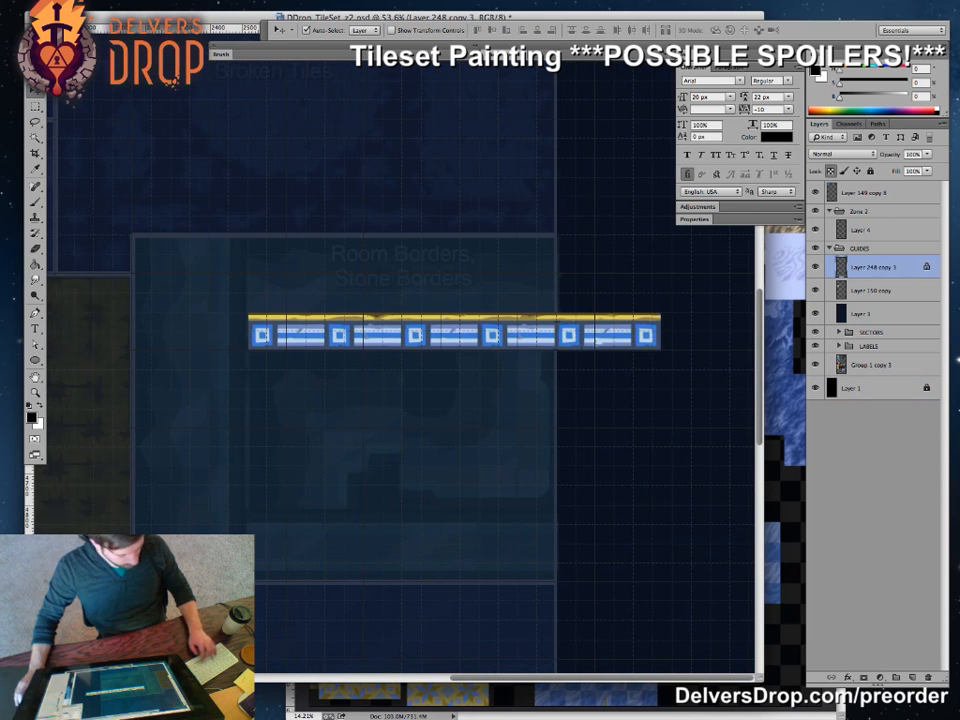
{"action": "key", "text": "m"}
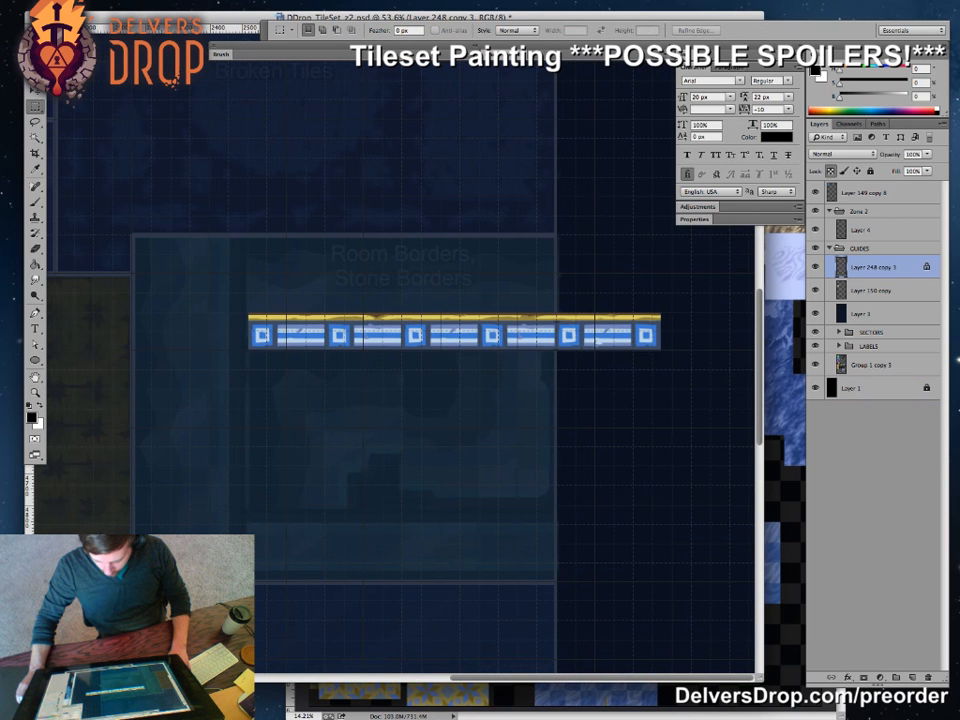
{"action": "left_click_drag", "start_coordinate": [679, 261], "coordinate": [557, 486]}
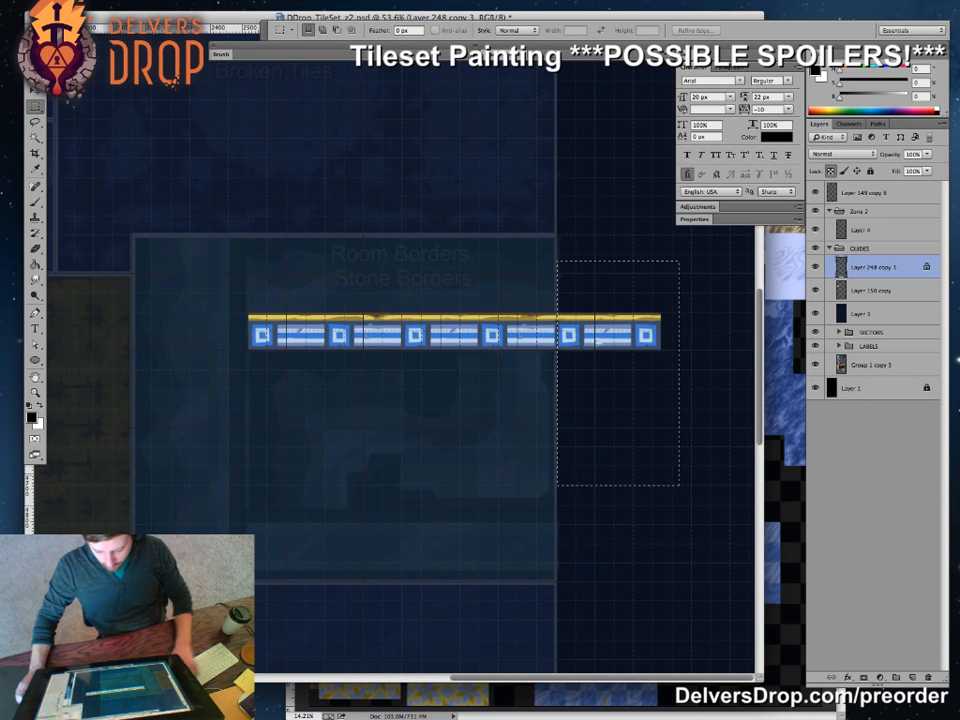
{"action": "key", "text": "Delete"}
{"action": "key", "text": "super+d"}
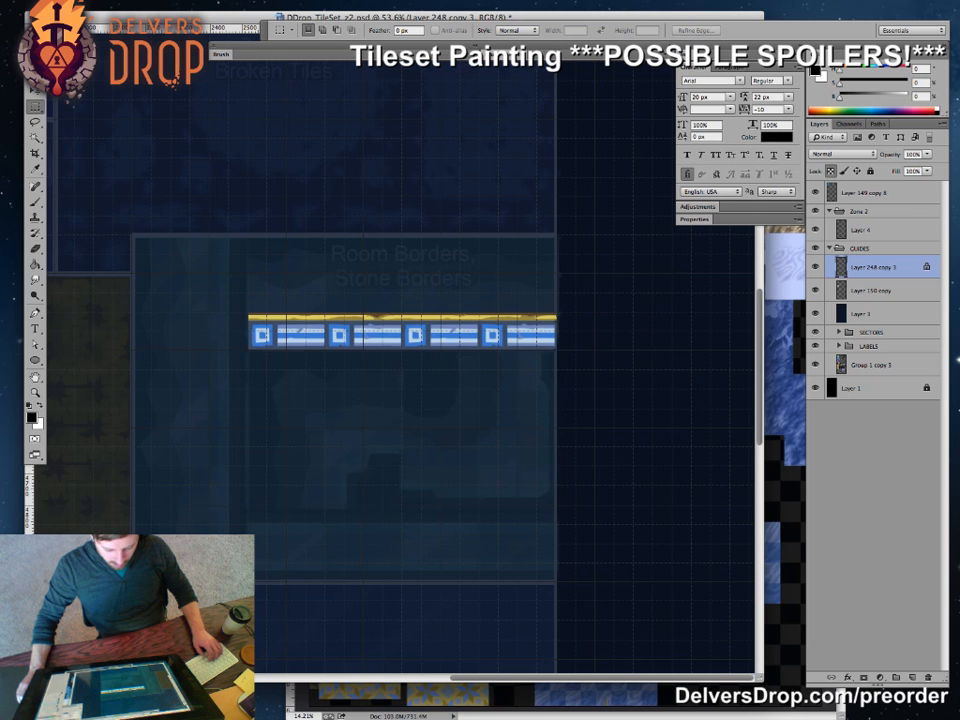
{"action": "left_click_drag", "start_coordinate": [530, 450], "coordinate": [592, 363]}
{"action": "key", "text": "z"}
{"action": "left_click_drag", "start_coordinate": [477, 370], "coordinate": [470, 370]}
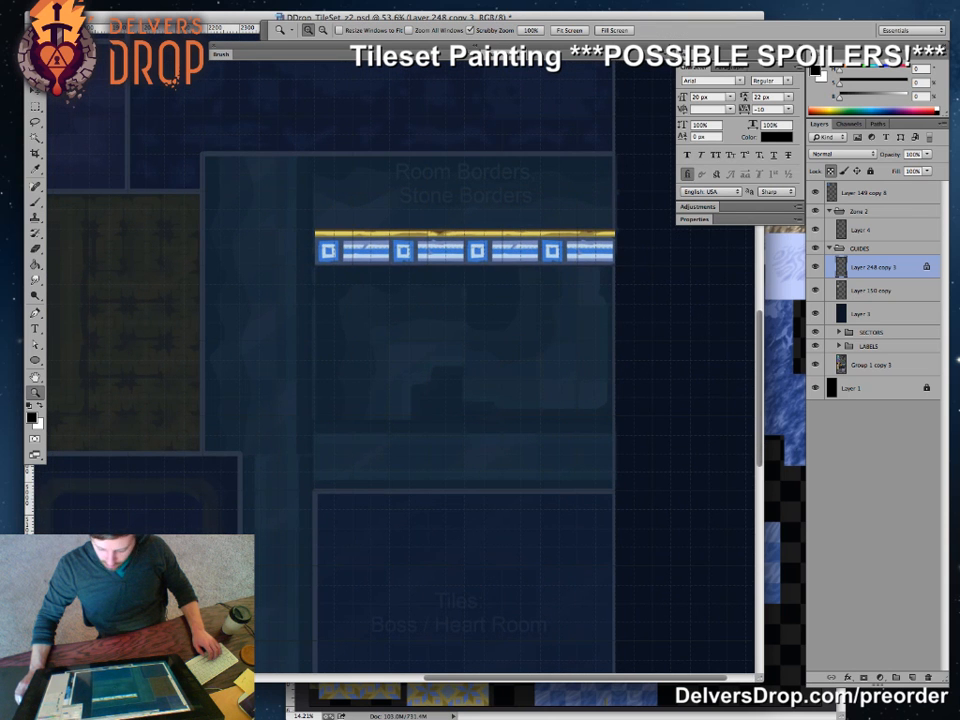
{"action": "key", "text": "ctrl+Tab"}
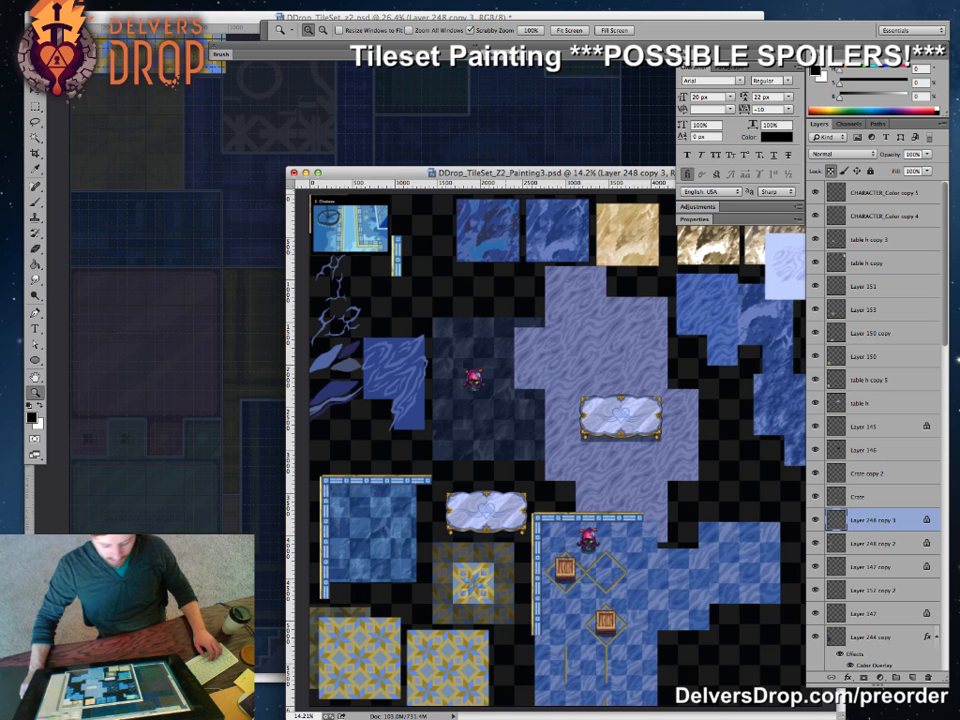
{"action": "left_click", "coordinate": [560, 357]}
{"action": "left_click_drag", "start_coordinate": [560, 400], "coordinate": [589, 347]}
{"action": "left_click_drag", "start_coordinate": [507, 490], "coordinate": [605, 490]}
{"action": "left_click_drag", "start_coordinate": [541, 490], "coordinate": [507, 461]}
{"action": "left_click", "coordinate": [529, 470]}
{"action": "key", "text": "super+z"}
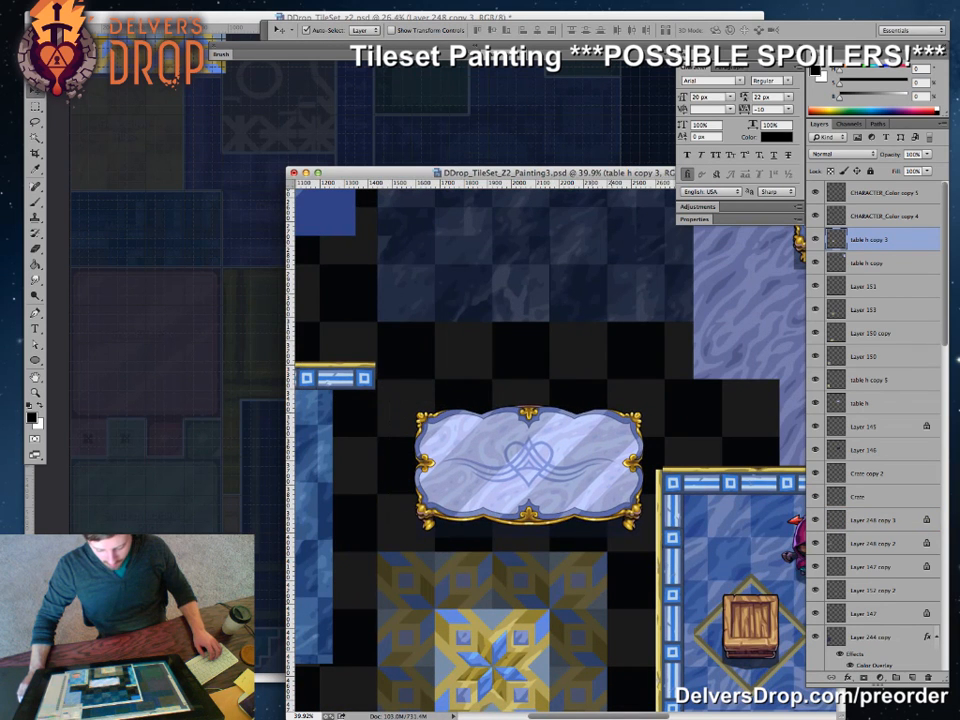
{"action": "left_click_drag", "start_coordinate": [745, 585], "coordinate": [568, 422]}
{"action": "left_click_drag", "start_coordinate": [640, 430], "coordinate": [586, 456]}
{"action": "key", "text": "super+z"}
- Copy the gold diamond trim layer from Painting3 into the tileset document and put it and Layer 149 copy 8 in the Zone 2 group
{"action": "left_click_drag", "start_coordinate": [574, 501], "coordinate": [486, 501]}
{"action": "key", "text": "v"}
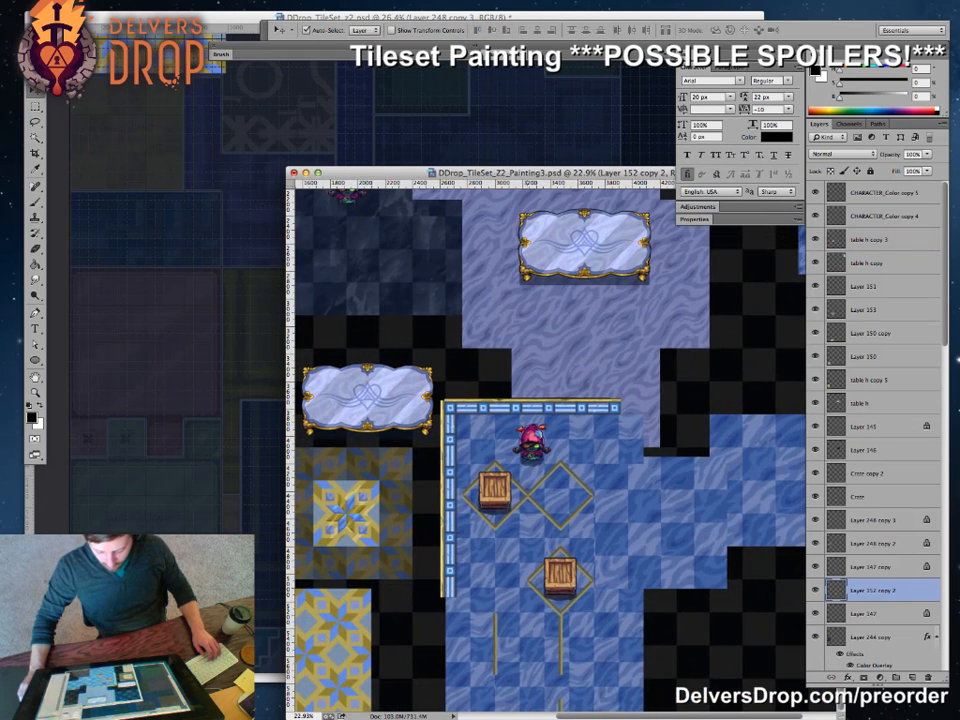
{"action": "mouse_move", "coordinate": [527, 496]}
{"action": "left_mouse_down"}
{"action": "mouse_move", "coordinate": [424, 446]}
{"action": "mouse_move", "coordinate": [286, 336]}
{"action": "mouse_move", "coordinate": [245, 320]}
{"action": "left_mouse_up"}
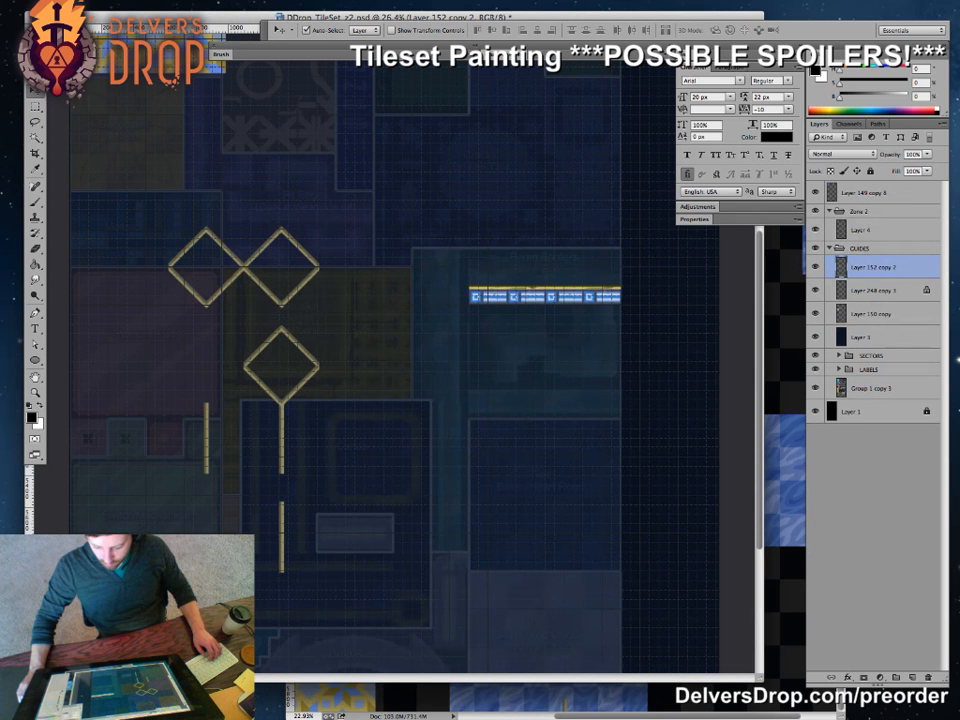
{"action": "mouse_move", "coordinate": [873, 265]}
{"action": "left_mouse_down"}
{"action": "mouse_move", "coordinate": [873, 216]}
{"action": "mouse_move", "coordinate": [873, 240]}
{"action": "left_mouse_up"}
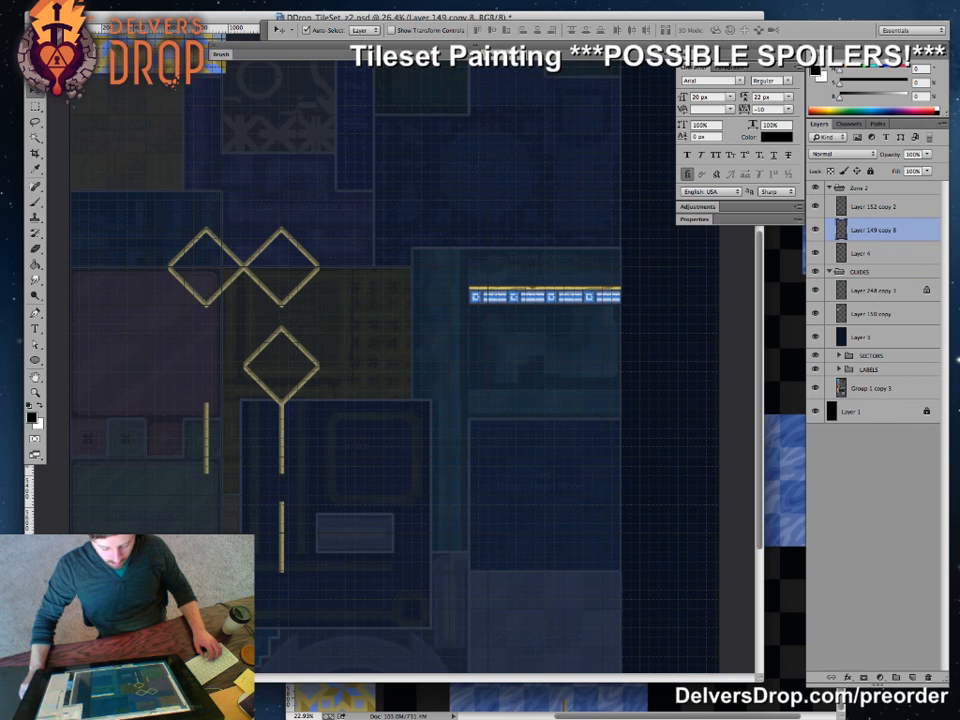
- Move the gold diamond trim on Layer 152 copy 2 up over the dark ornament section beside the star tile block
{"action": "scroll", "coordinate": [400, 370], "scroll_direction": "up", "scroll_amount": 5}
{"action": "left_click", "coordinate": [873, 206]}
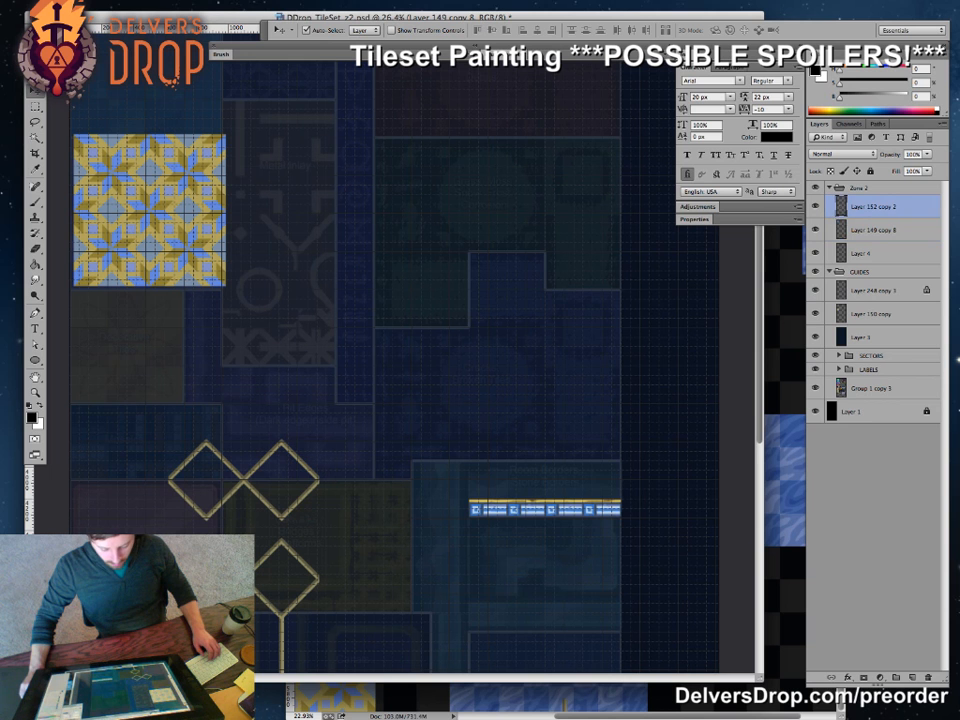
{"action": "left_click_drag", "start_coordinate": [298, 417], "coordinate": [314, 40]}
{"action": "key", "text": "shift+Left"}
{"action": "scroll", "coordinate": [400, 370], "scroll_direction": "up", "scroll_amount": 5}
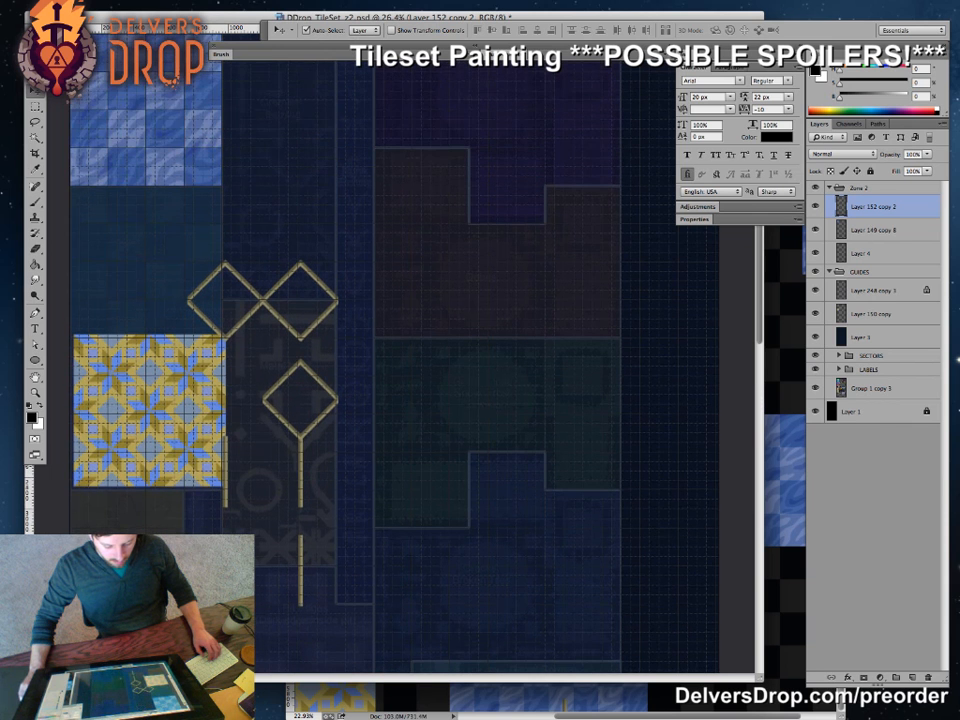
- Copy the Chateau reference picture from the Painting3 document into the tileset document, above the gold diamond trims
{"action": "key", "text": "z"}
{"action": "left_click_drag", "start_coordinate": [397, 447], "coordinate": [412, 447]}
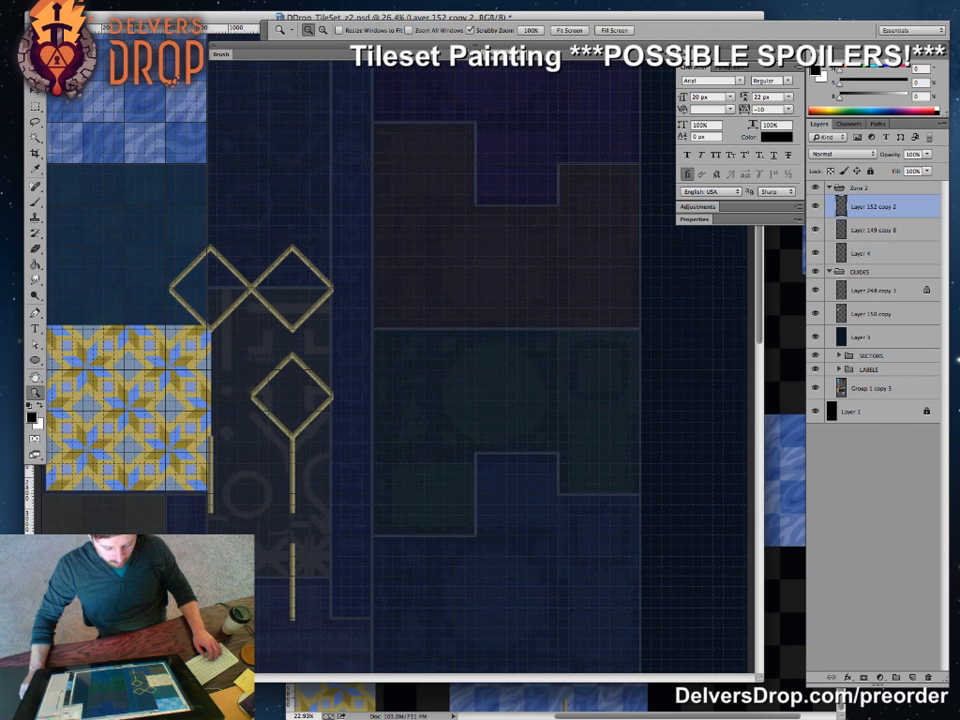
{"action": "mouse_move", "coordinate": [196, 441]}
{"action": "left_mouse_down"}
{"action": "mouse_move", "coordinate": [330, 441]}
{"action": "mouse_move", "coordinate": [150, 441]}
{"action": "left_mouse_up"}
{"action": "key", "text": "v"}
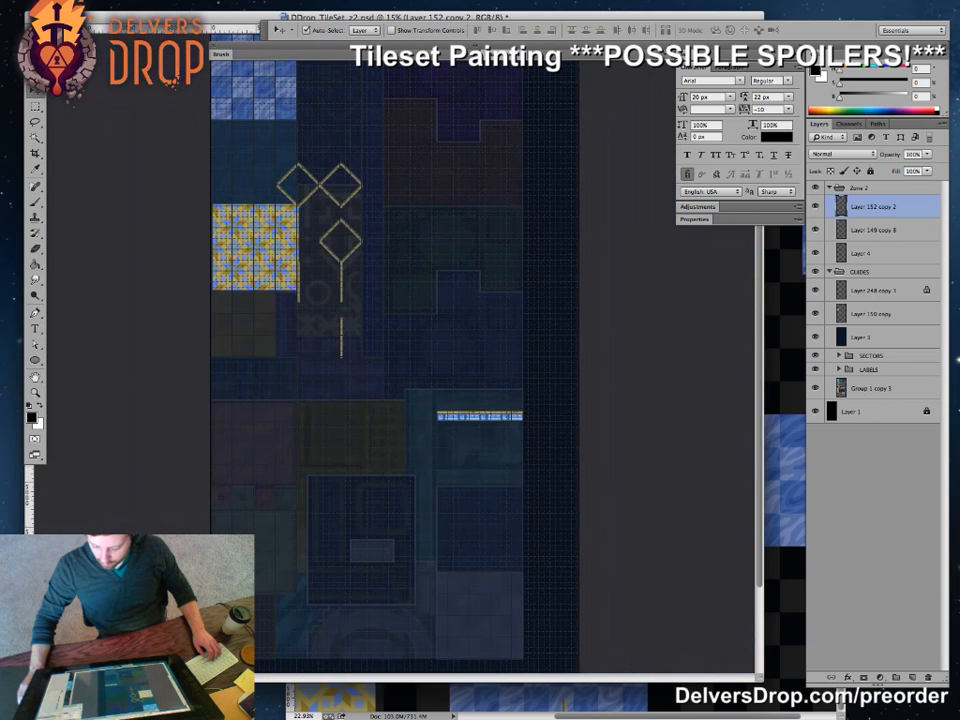
{"action": "key", "text": "ctrl+Tab"}
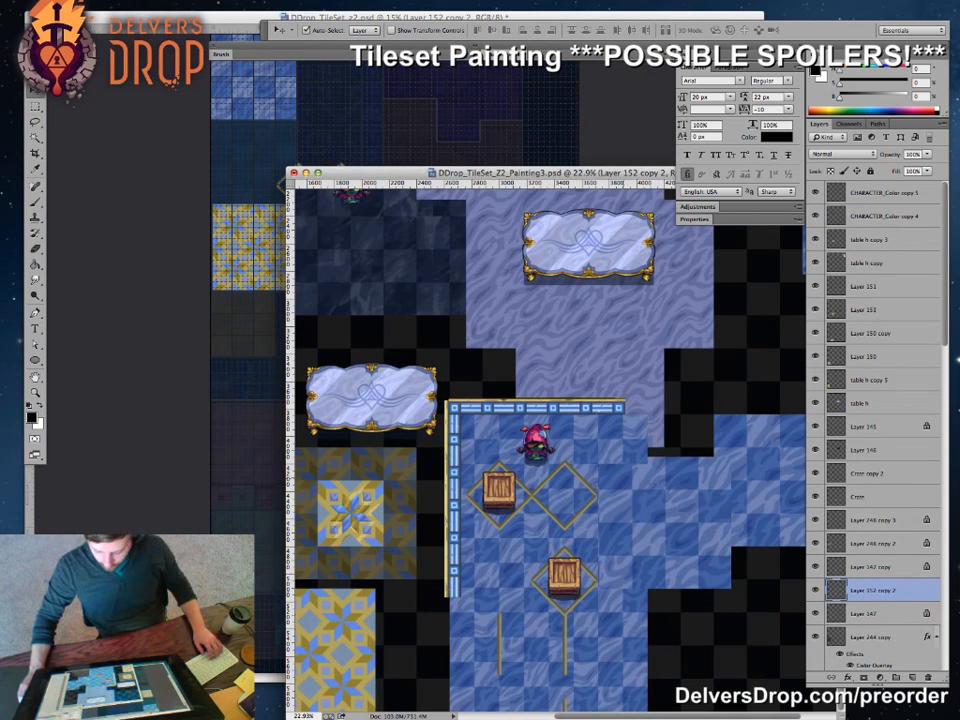
{"action": "left_click_drag", "start_coordinate": [548, 600], "coordinate": [545, 642]}
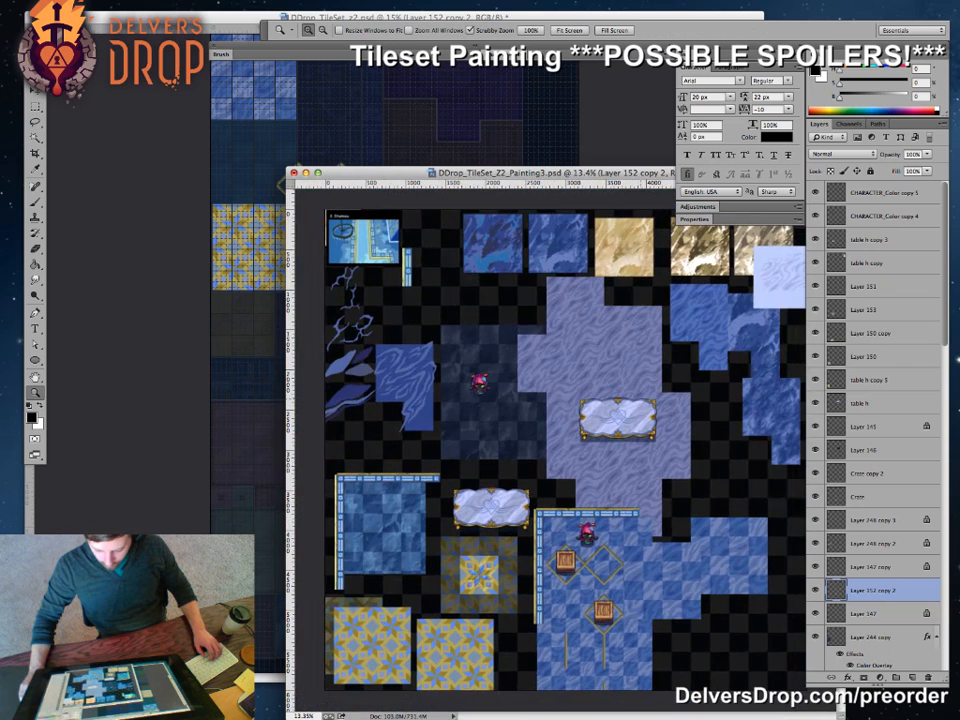
{"action": "left_click_drag", "start_coordinate": [600, 450], "coordinate": [565, 465]}
{"action": "key", "text": "v"}
{"action": "left_click_drag", "start_coordinate": [328, 252], "coordinate": [345, 140]}
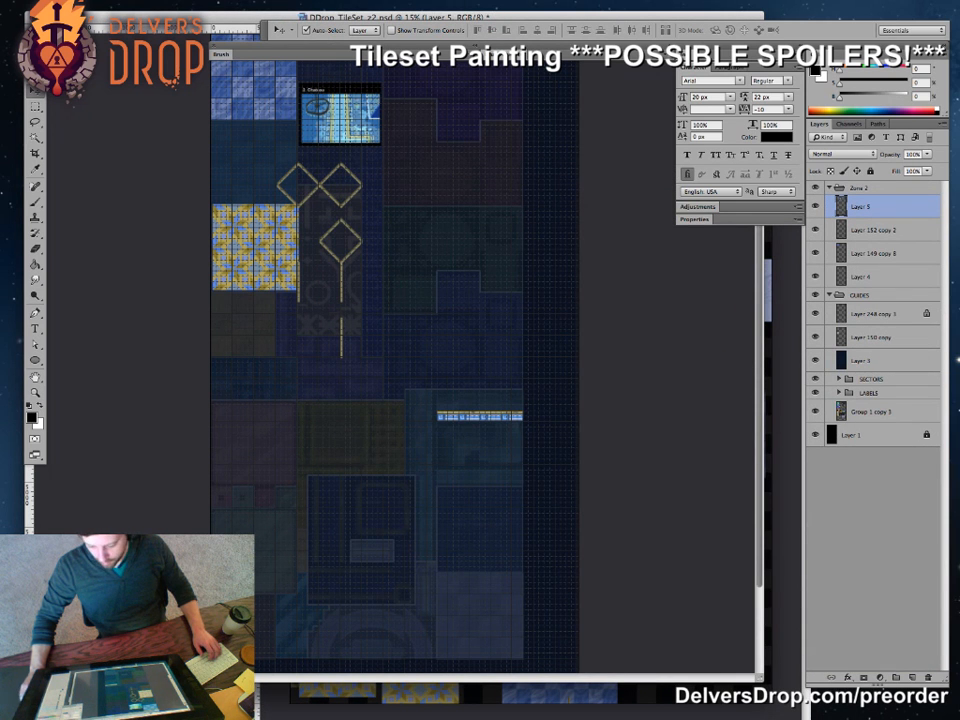
- Copy the gold marble texture swatch from Painting3 into the tileset document, at the sheet's left edge just below the Mosaics section
{"action": "key", "text": "super+grave"}
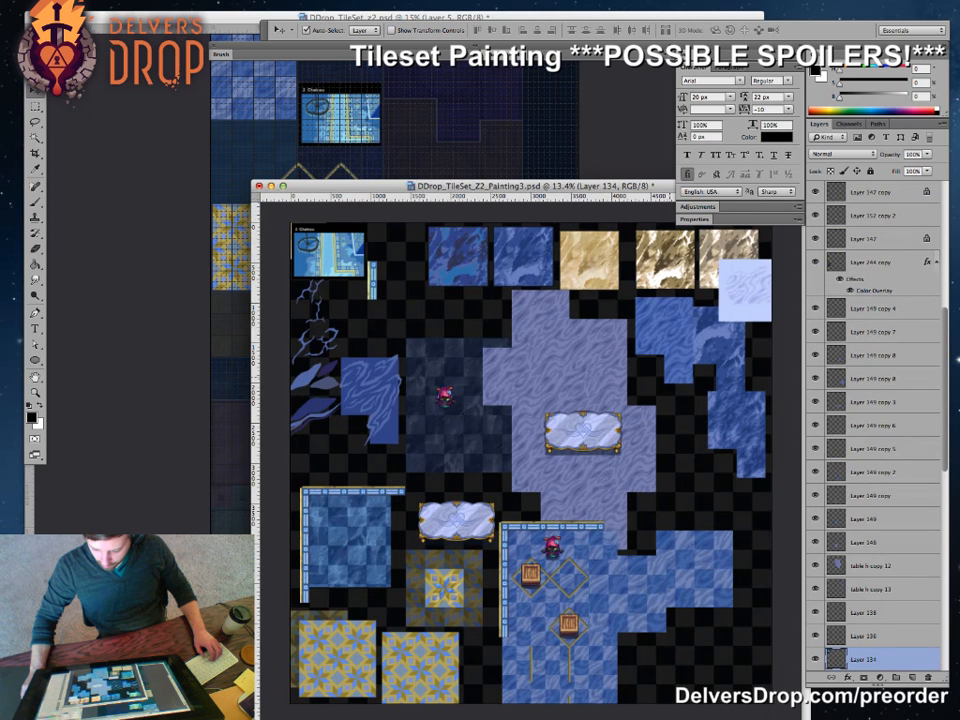
{"action": "left_click_drag", "start_coordinate": [587, 255], "coordinate": [597, 286]}
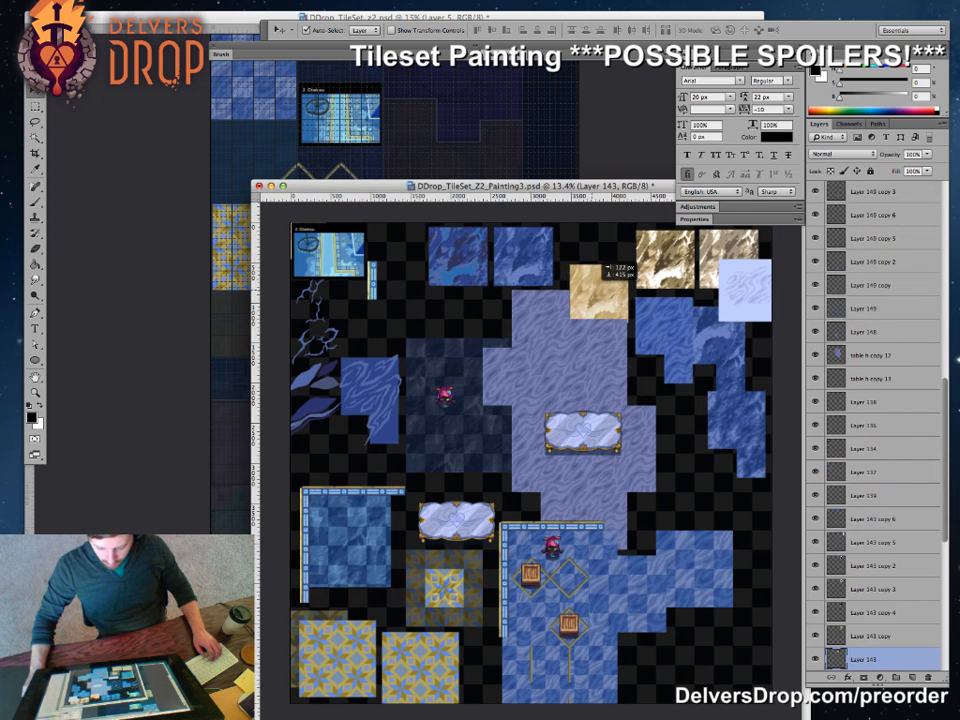
{"action": "key", "text": "super+z"}
{"action": "left_click_drag", "start_coordinate": [714, 255], "coordinate": [670, 242]}
{"action": "key", "text": "super+z"}
{"action": "left_click_drag", "start_coordinate": [590, 257], "coordinate": [278, 408]}
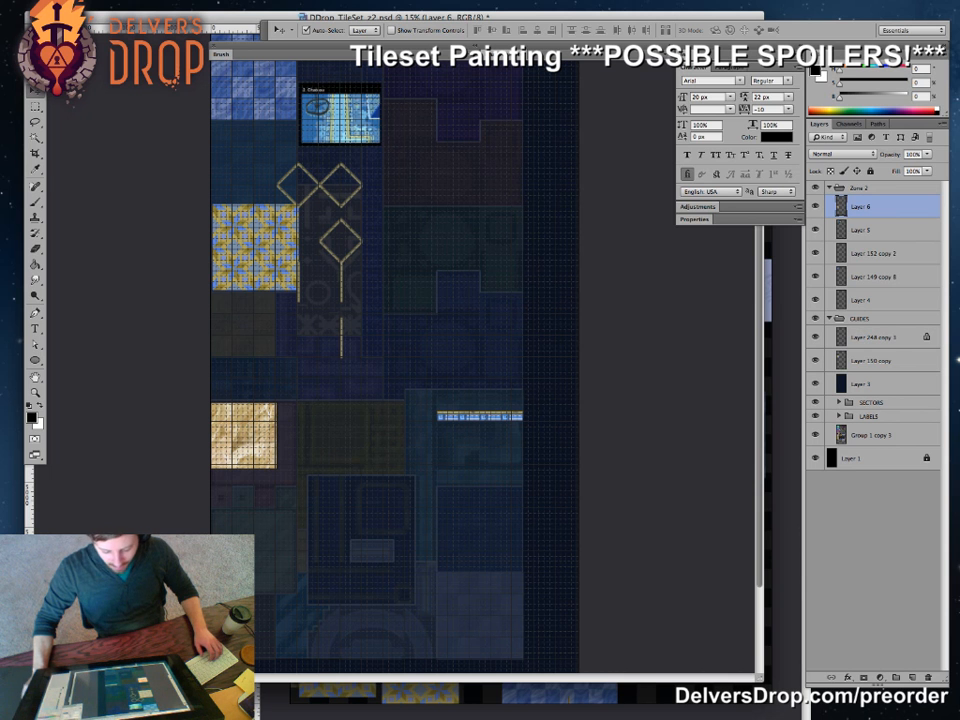
- Return to the Painting3 document and close it without saving its changes
{"action": "key", "text": "ctrl+Tab"}
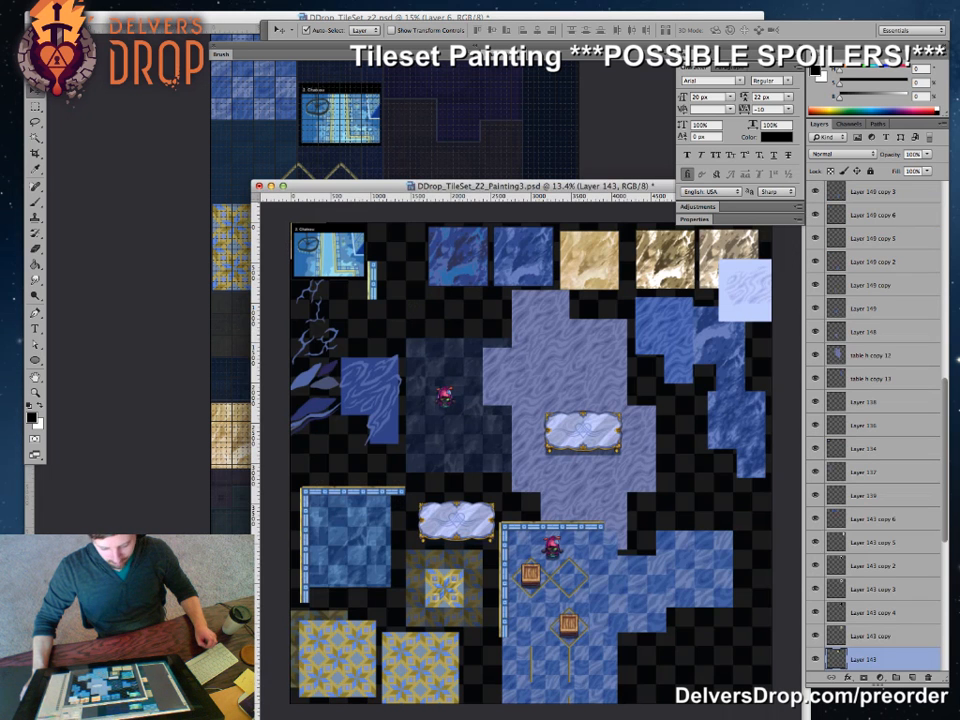
{"action": "left_click_drag", "start_coordinate": [252, 181], "coordinate": [186, 119]}
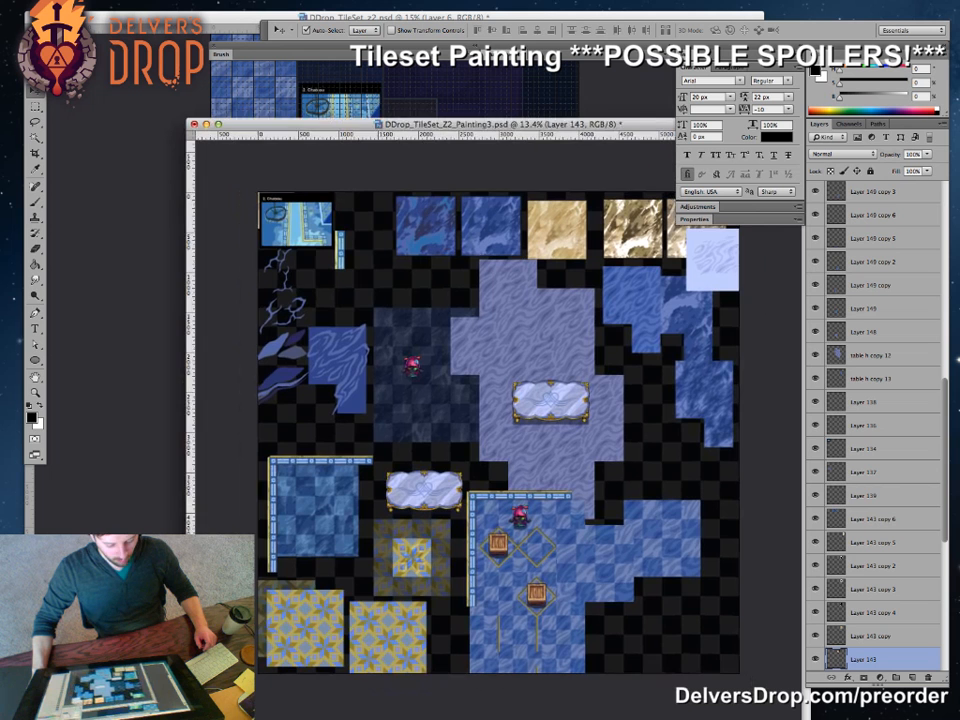
{"action": "left_click_drag", "start_coordinate": [500, 123], "coordinate": [490, 101]}
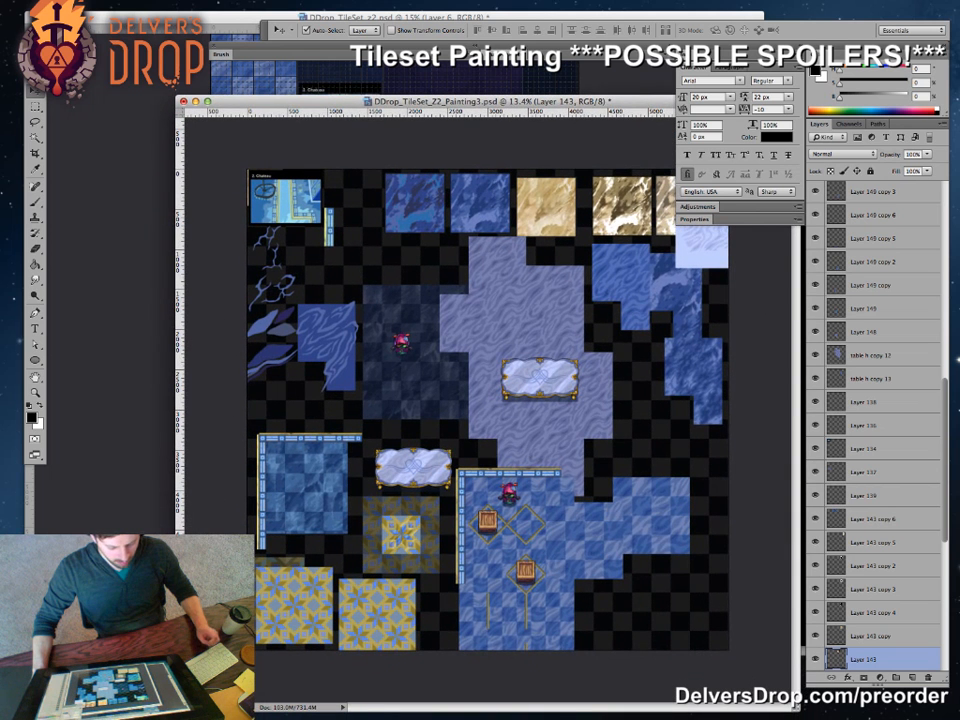
{"action": "left_click_drag", "start_coordinate": [490, 101], "coordinate": [420, 101]}
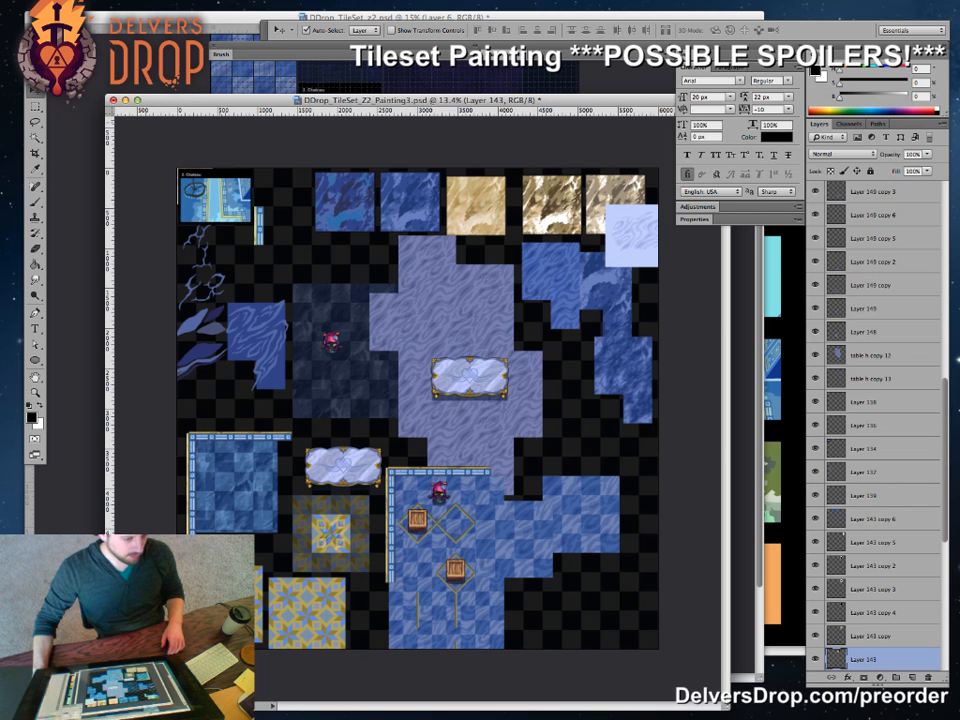
{"action": "left_click_drag", "start_coordinate": [420, 100], "coordinate": [290, 76]}
{"action": "left_click_drag", "start_coordinate": [430, 76], "coordinate": [515, 96]}
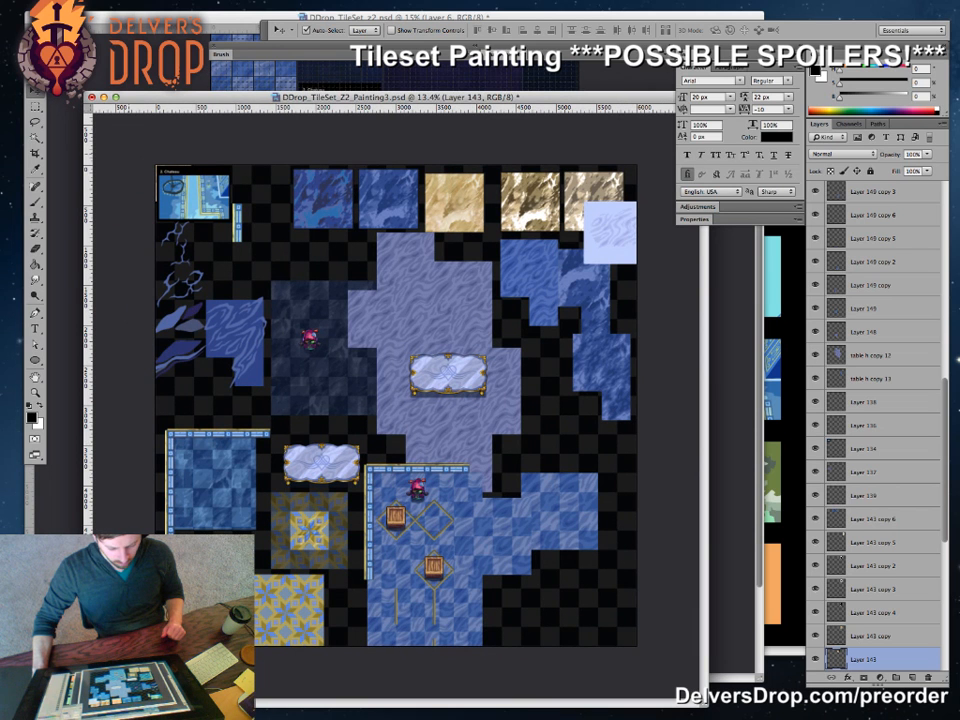
{"action": "key", "text": "super+w"}
{"action": "key", "text": "super+d"}
- Show the tileset document in full-screen mode with the upper half of the sheet in view
{"action": "left_click_drag", "start_coordinate": [400, 17], "coordinate": [391, 28]}
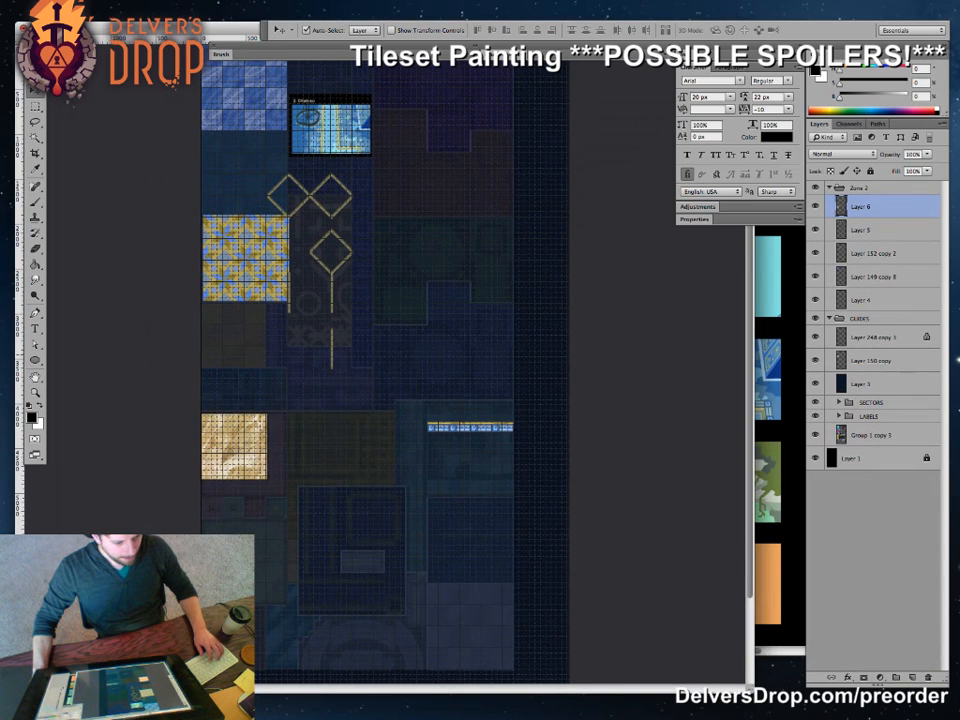
{"action": "key", "text": "f"}
{"action": "left_click_drag", "start_coordinate": [399, 151], "coordinate": [311, 260]}
{"action": "left_click", "coordinate": [312, 266]}
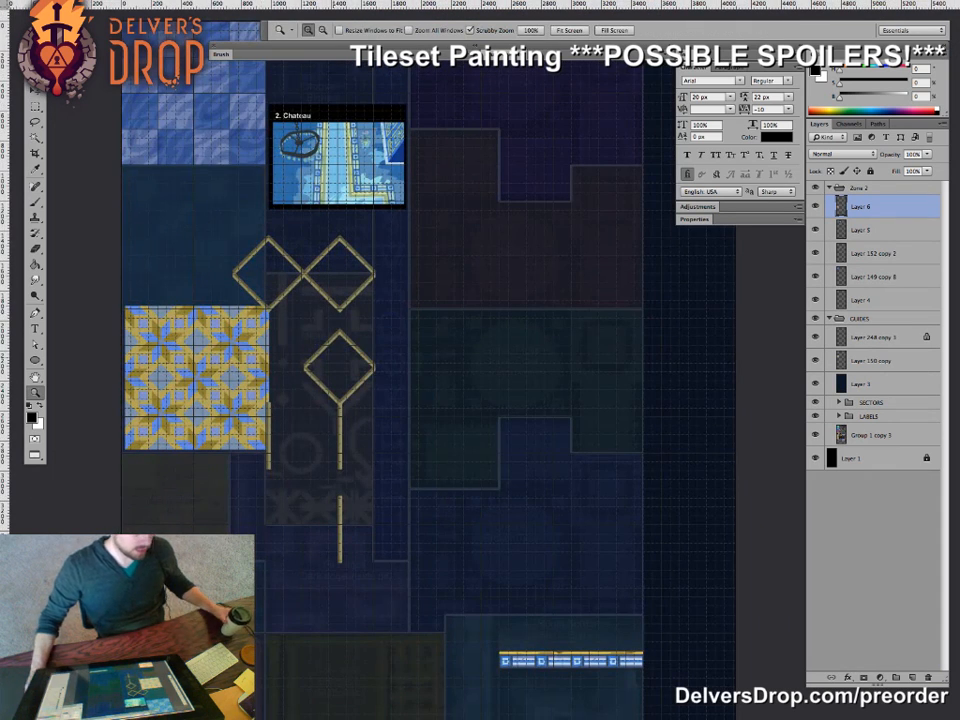
{"action": "scroll", "coordinate": [400, 340], "scroll_direction": "up", "scroll_amount": 1}
{"action": "scroll", "coordinate": [400, 340], "scroll_direction": "up", "scroll_amount": 4}
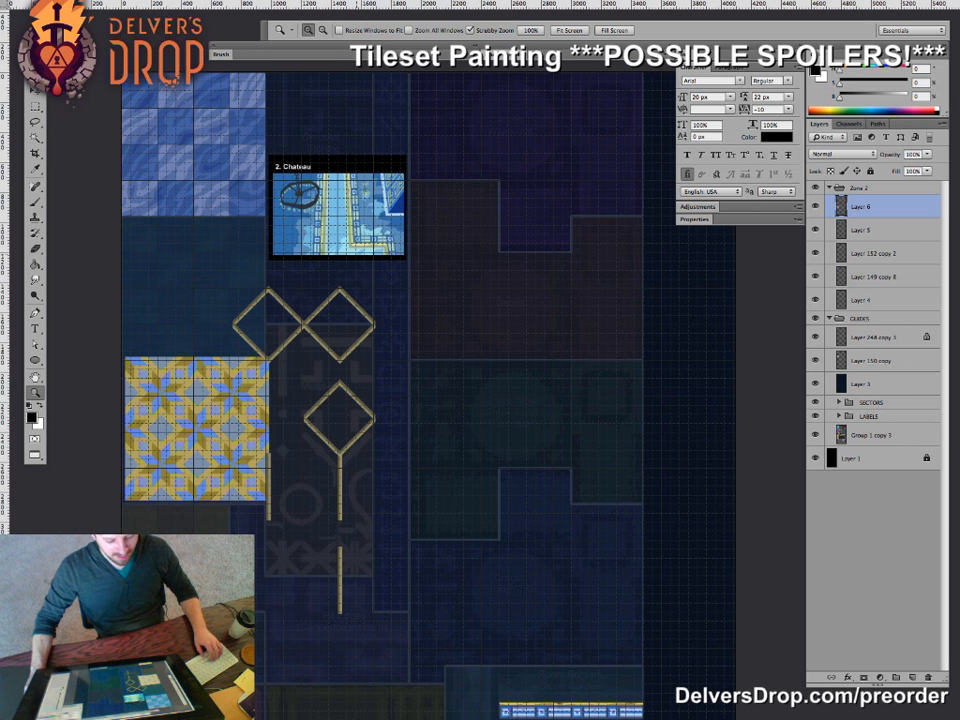
- Move the Chateau reference picture on Layer 5 to the upper-right corner of the tileset canvas
{"action": "left_click_drag", "start_coordinate": [400, 370], "coordinate": [418, 437]}
{"action": "left_click_drag", "start_coordinate": [385, 288], "coordinate": [617, 207]}
{"action": "left_click_drag", "start_coordinate": [612, 216], "coordinate": [712, 252]}
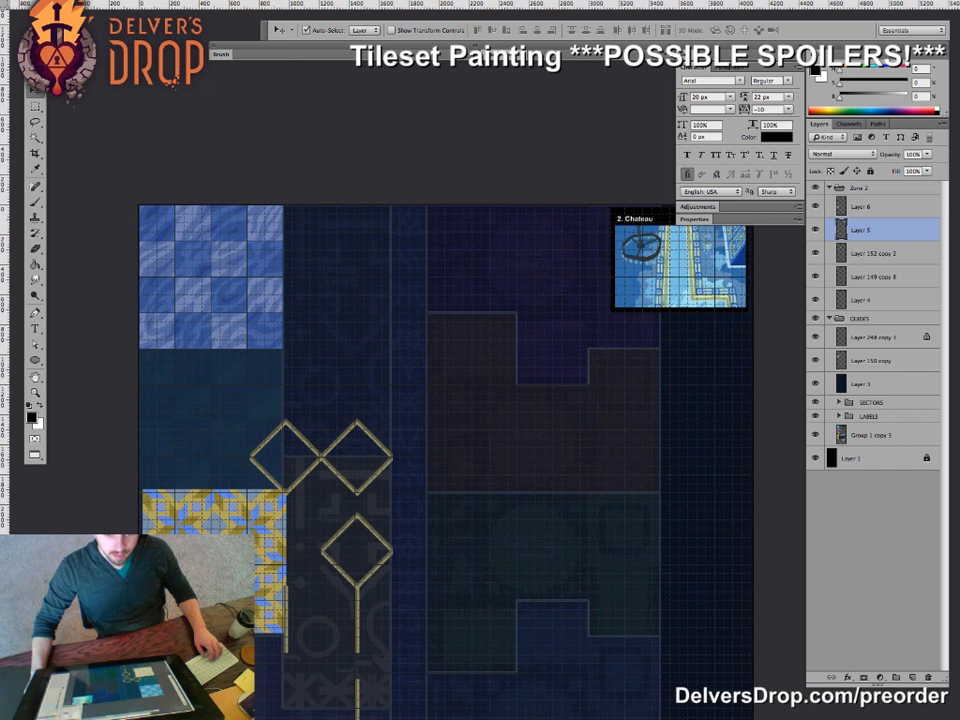
- Examine the layout of the whole tileset sheet, the Room Borders strip and the star tile block with its diamond trims
{"action": "left_click_drag", "start_coordinate": [400, 480], "coordinate": [335, 455]}
{"action": "key", "text": "z"}
{"action": "left_click_drag", "start_coordinate": [400, 440], "coordinate": [369, 358]}
{"action": "left_click_drag", "start_coordinate": [466, 490], "coordinate": [413, 490]}
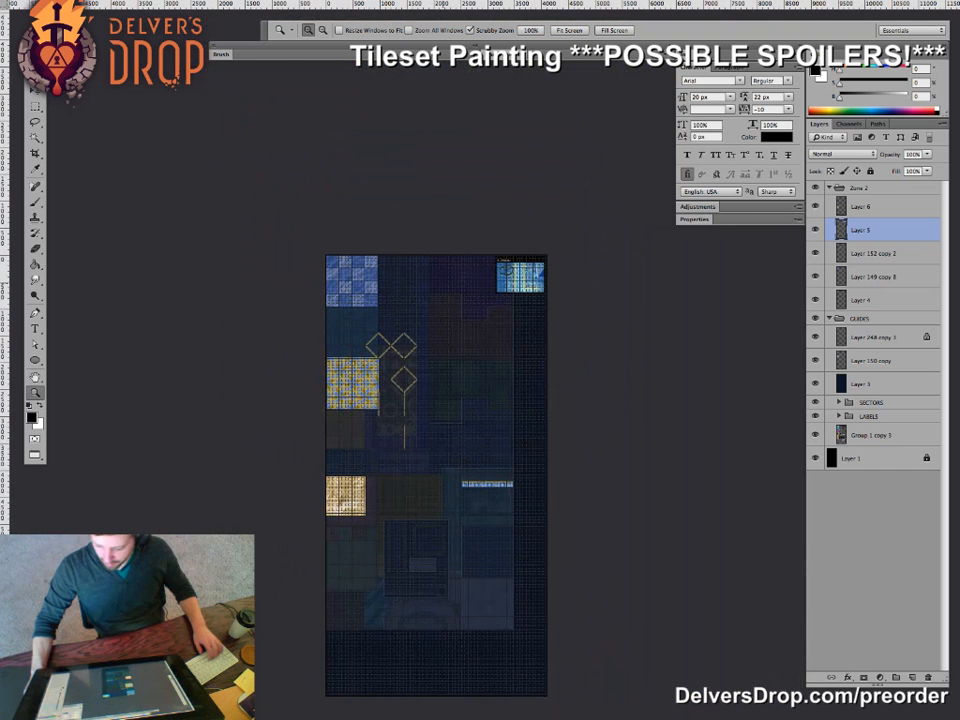
{"action": "left_click_drag", "start_coordinate": [430, 470], "coordinate": [579, 398]}
{"action": "left_click_drag", "start_coordinate": [500, 440], "coordinate": [446, 358]}
{"action": "left_click_drag", "start_coordinate": [515, 412], "coordinate": [481, 425]}
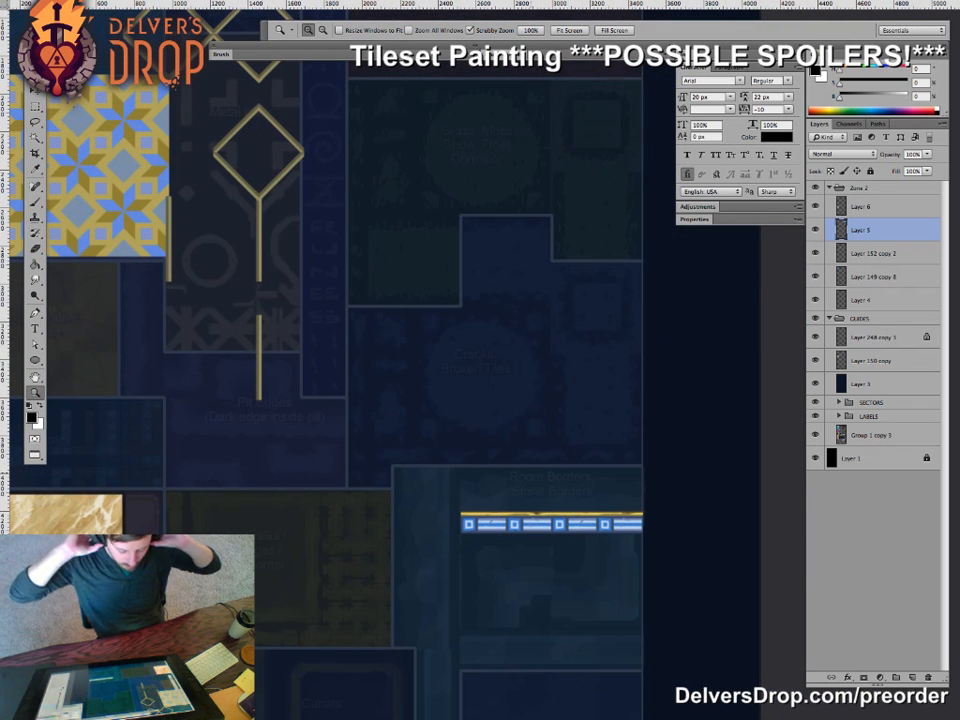
{"action": "left_click_drag", "start_coordinate": [370, 453], "coordinate": [335, 453]}
{"action": "left_click_drag", "start_coordinate": [285, 250], "coordinate": [376, 392]}
{"action": "left_click_drag", "start_coordinate": [277, 324], "coordinate": [380, 345]}
{"action": "left_click_drag", "start_coordinate": [393, 540], "coordinate": [340, 487]}
{"action": "left_click_drag", "start_coordinate": [309, 572], "coordinate": [350, 572]}
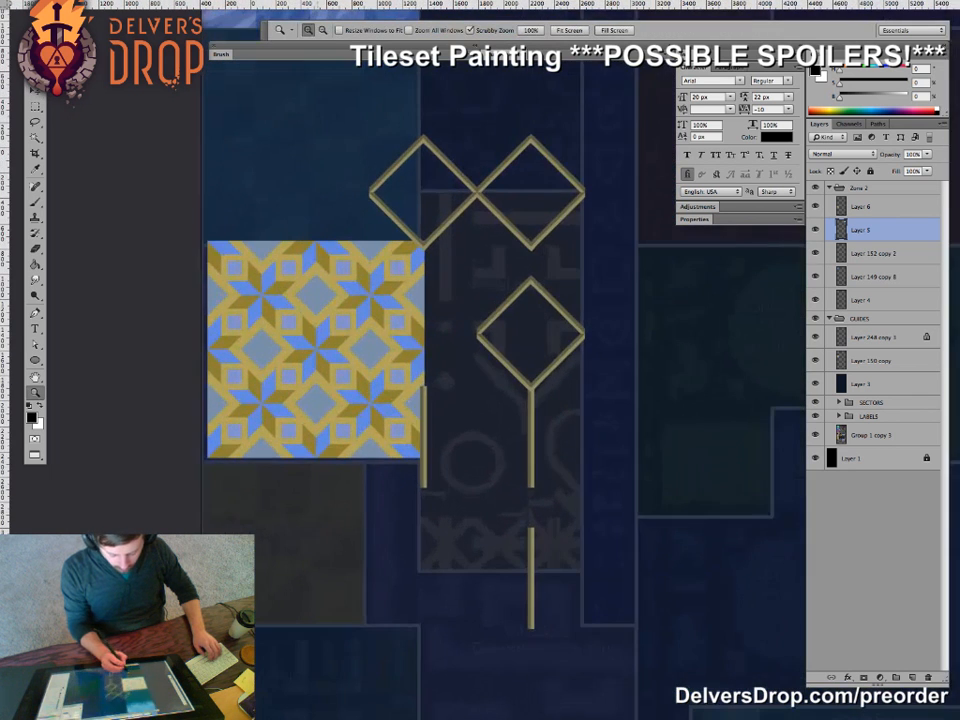
- Align the star tile block on Layer 150 copy with the canvas's left edge and its guide section
{"action": "key", "text": "v"}
{"action": "left_click_drag", "start_coordinate": [526, 505], "coordinate": [531, 496]}
{"action": "left_click_drag", "start_coordinate": [405, 360], "coordinate": [394, 428]}
{"action": "left_click_drag", "start_coordinate": [375, 523], "coordinate": [417, 523]}
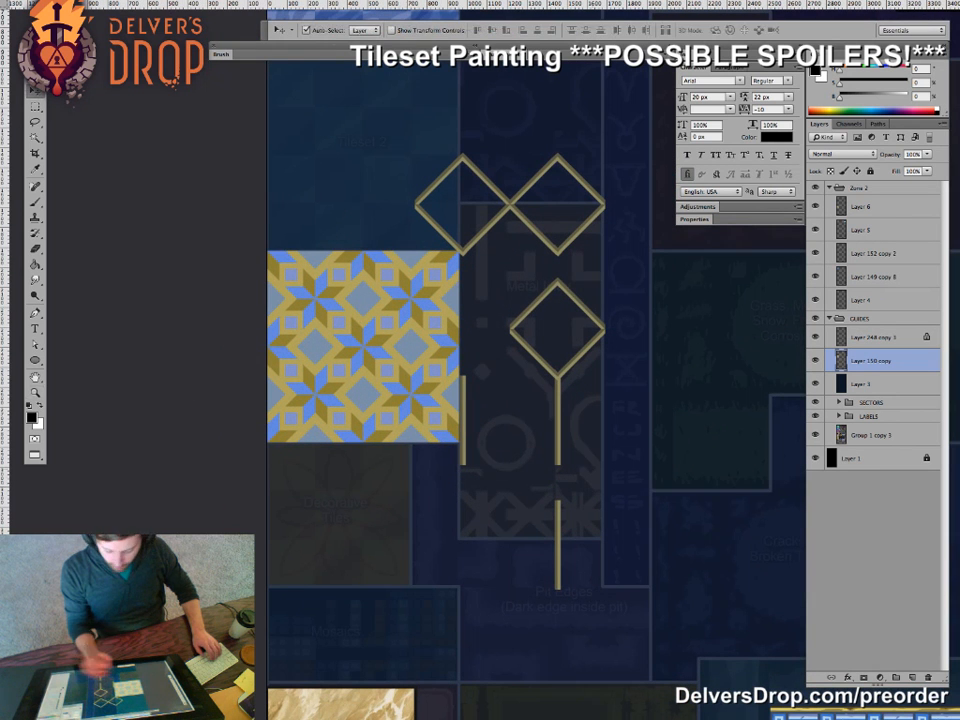
- Add a new layer above Layer 150 copy and show the grid over the star tiles and Decorative Tiles section
{"action": "left_click", "coordinate": [912, 678]}
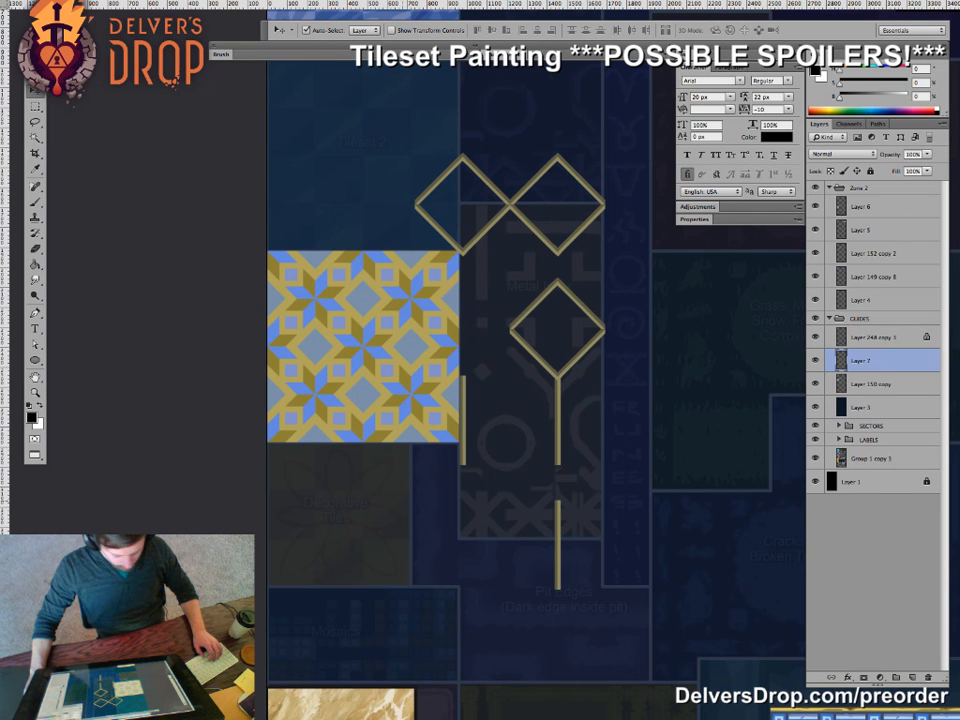
{"action": "key", "text": "ctrl+h"}
{"action": "left_click_drag", "start_coordinate": [558, 330], "coordinate": [524, 323]}
{"action": "key", "text": "z"}
{"action": "left_click", "coordinate": [294, 496]}
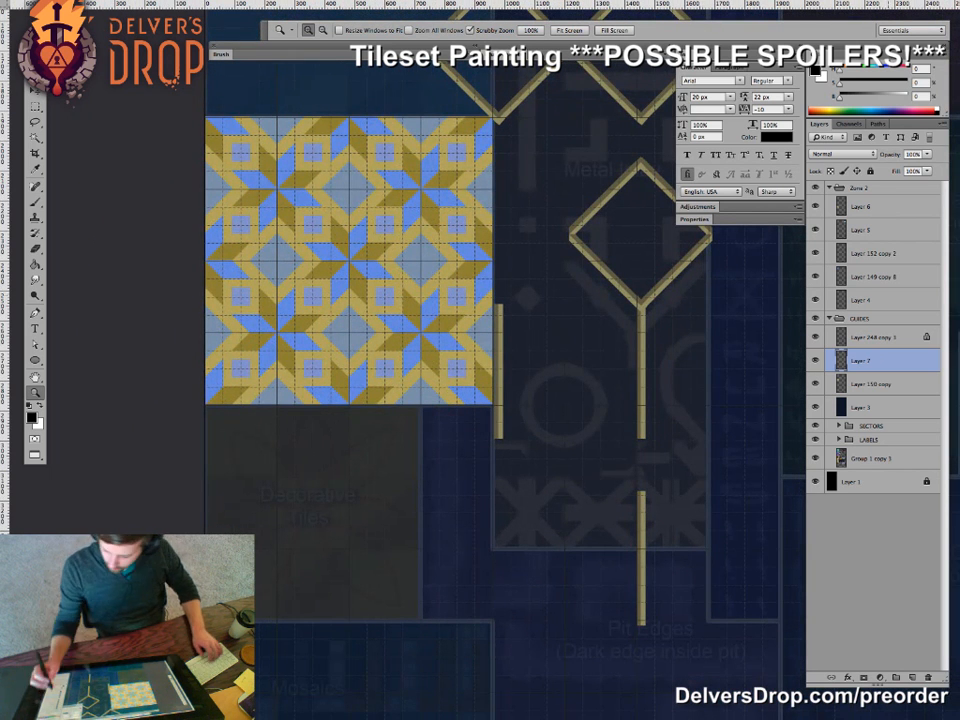
- Lock the GUIDES group and add a new layer above Layer 6 in the Zone 2 group
{"action": "left_click", "coordinate": [862, 207]}
{"action": "left_click", "coordinate": [862, 318]}
{"action": "left_click", "coordinate": [870, 171]}
{"action": "left_click", "coordinate": [862, 207]}
{"action": "left_click", "coordinate": [912, 678]}
- Fill the 720 by 720 px Decorative Tiles section with gold sampled from the star tiles, brightened to saturation 51 and brightness 83
{"action": "key", "text": "m"}
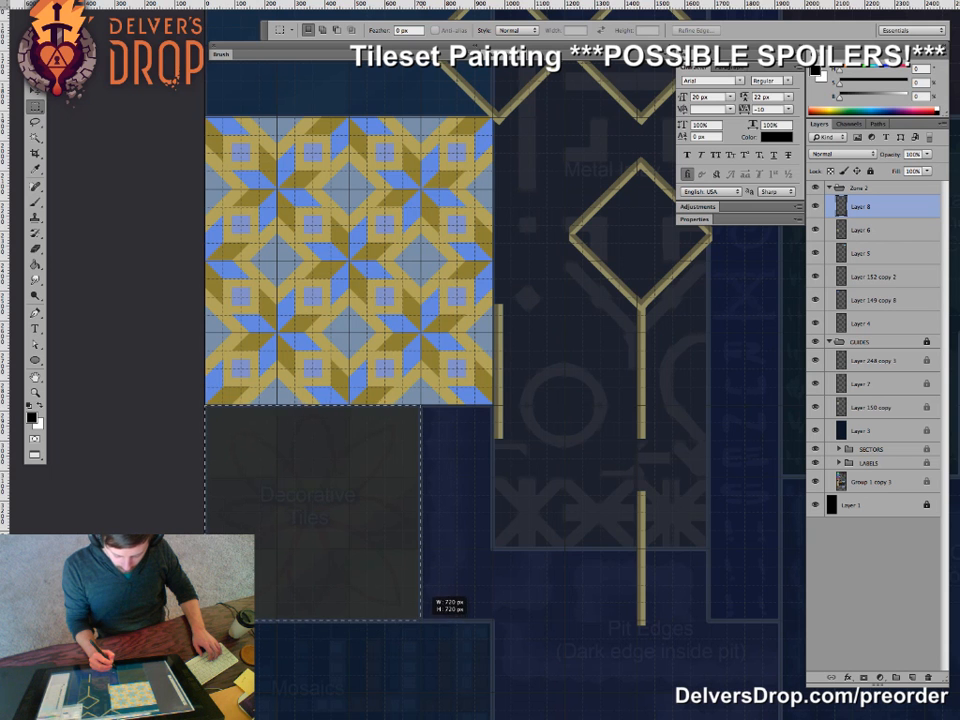
{"action": "key", "text": "g"}
{"action": "left_click", "coordinate": [346, 305], "text": "alt"}
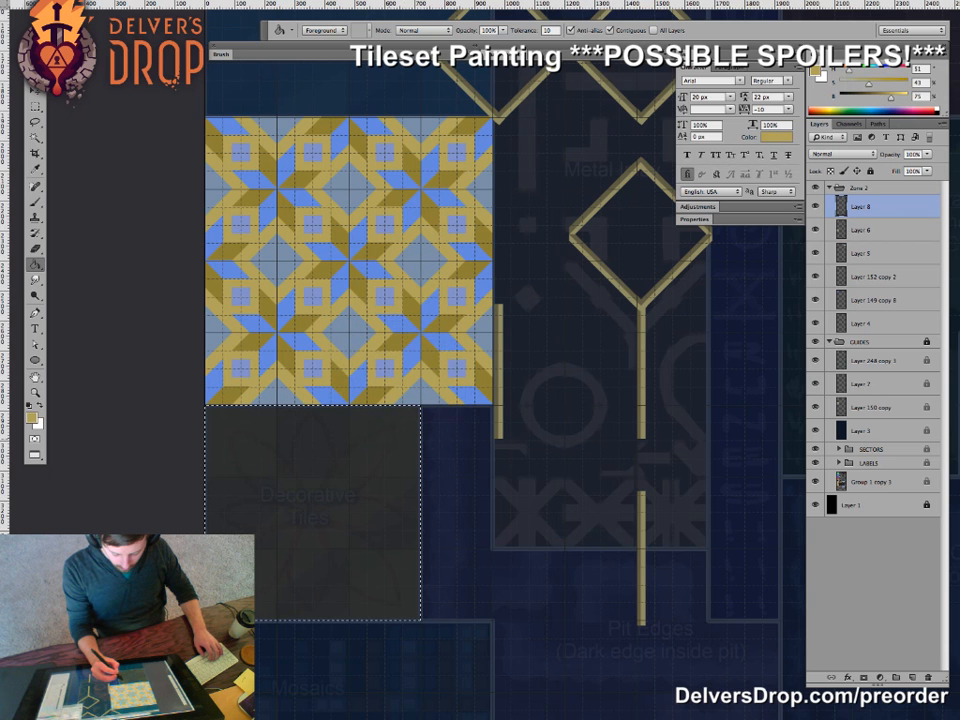
{"action": "left_click", "coordinate": [335, 515]}
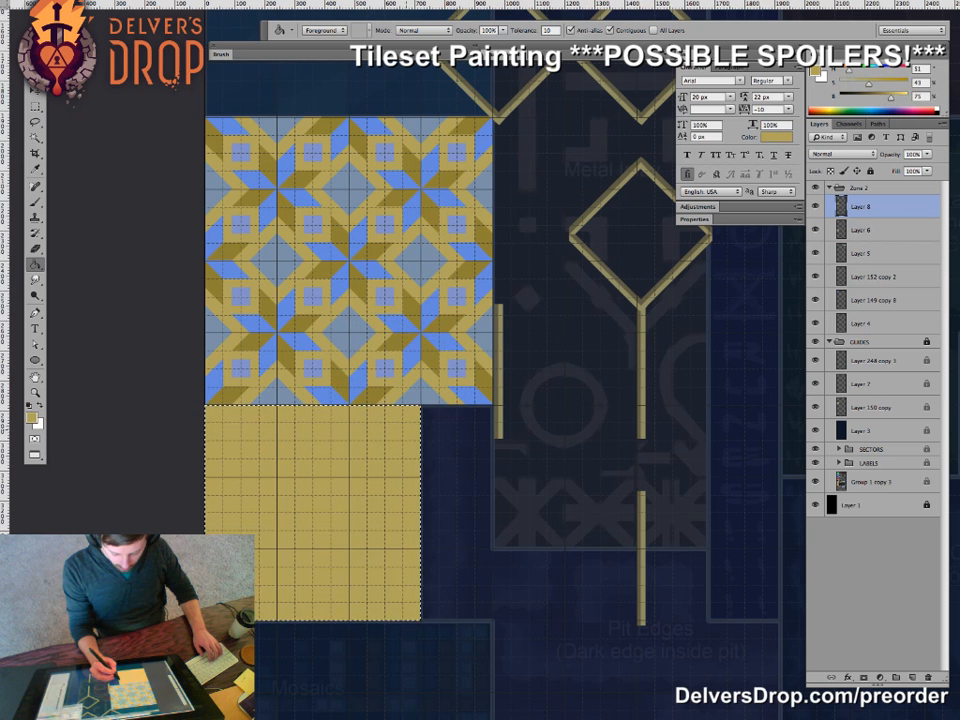
{"action": "left_click_drag", "start_coordinate": [869, 84], "coordinate": [897, 97]}
{"action": "left_click", "coordinate": [375, 516]}
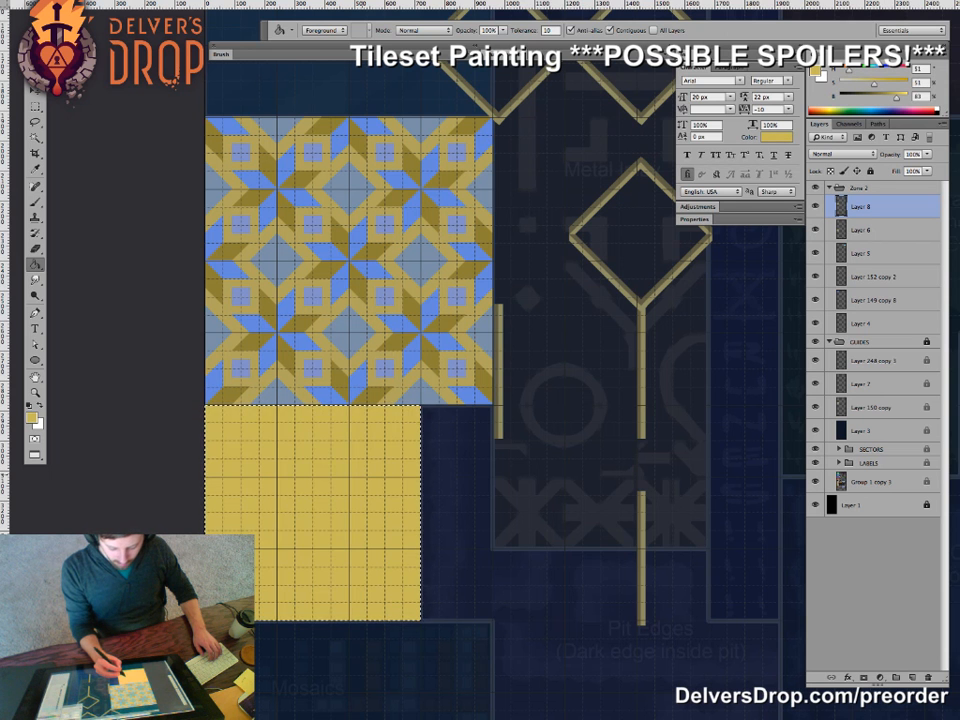
- Clear the selection and sample the light periwinkle blue of the star tiles' small squares as the foreground colour
{"action": "key", "text": "z"}
{"action": "left_click_drag", "start_coordinate": [386, 518], "coordinate": [280, 518]}
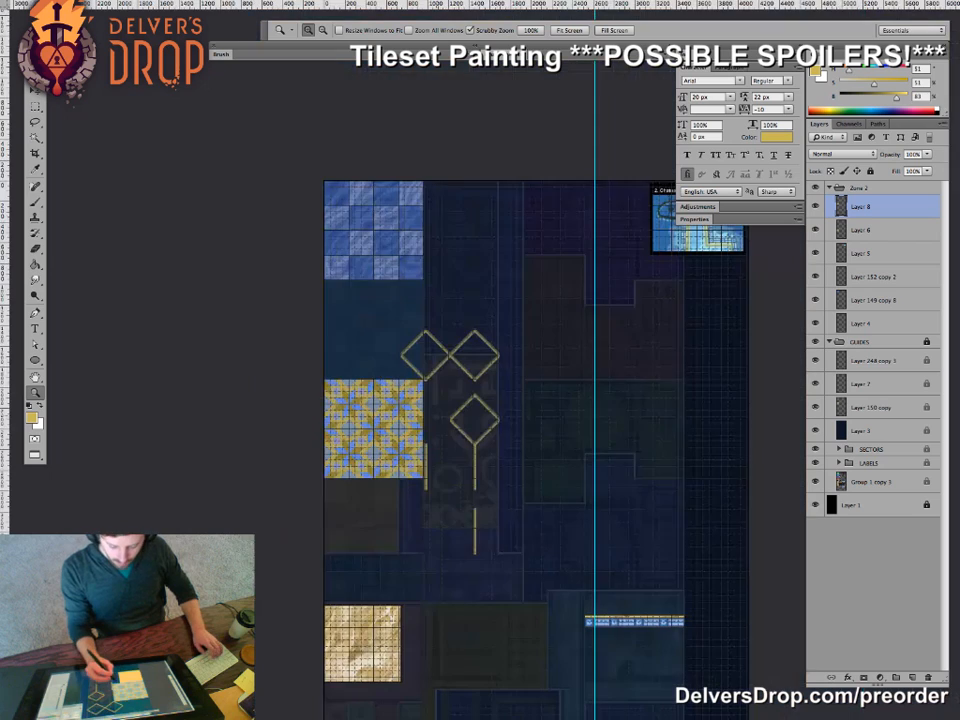
{"action": "left_click_drag", "start_coordinate": [383, 461], "coordinate": [459, 461]}
{"action": "key", "text": "v"}
{"action": "left_click", "coordinate": [406, 407]}
{"action": "key", "text": "z"}
{"action": "left_click_drag", "start_coordinate": [406, 407], "coordinate": [458, 407]}
{"action": "key", "text": "g"}
{"action": "left_click", "coordinate": [386, 409], "text": "alt"}
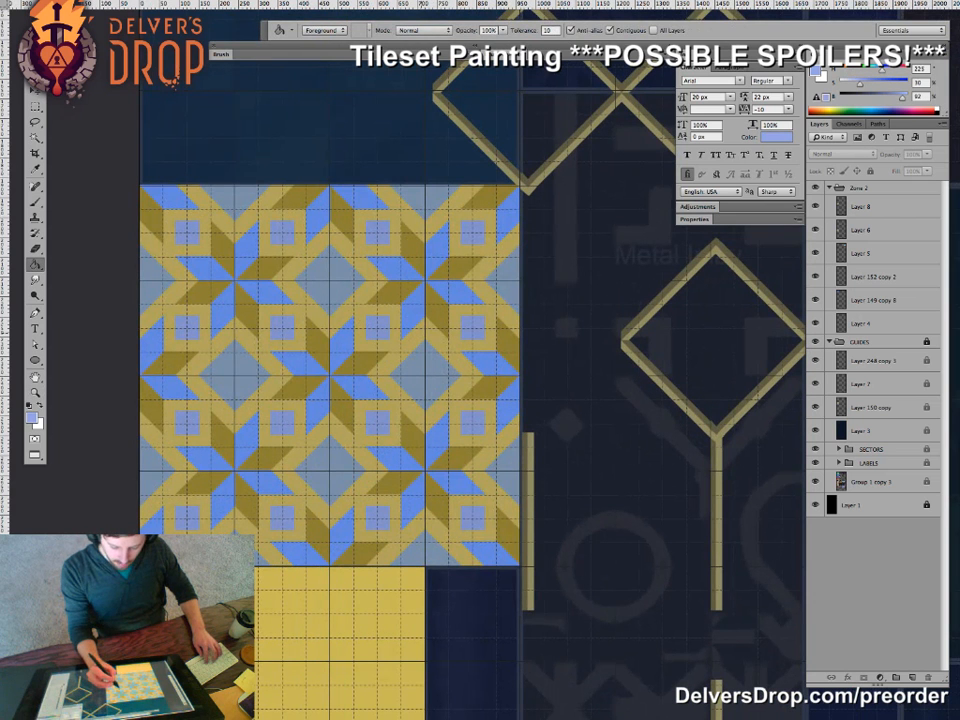
- Set the Paint Bucket opacity to 57% and try to fill the gold lattice of the star tiles
{"action": "left_click", "coordinate": [448, 345]}
{"action": "key", "text": "Return"}
{"action": "key", "text": "v"}
{"action": "key", "text": "g"}
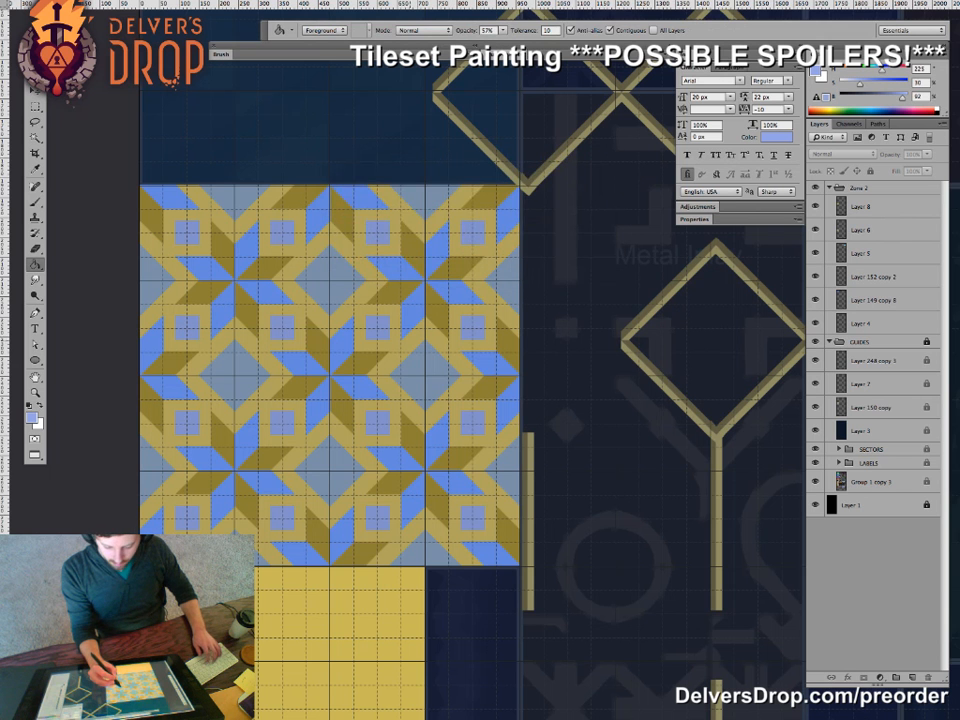
{"action": "left_click", "coordinate": [165, 485]}
{"action": "key", "text": "Return"}
{"action": "key", "text": "v"}
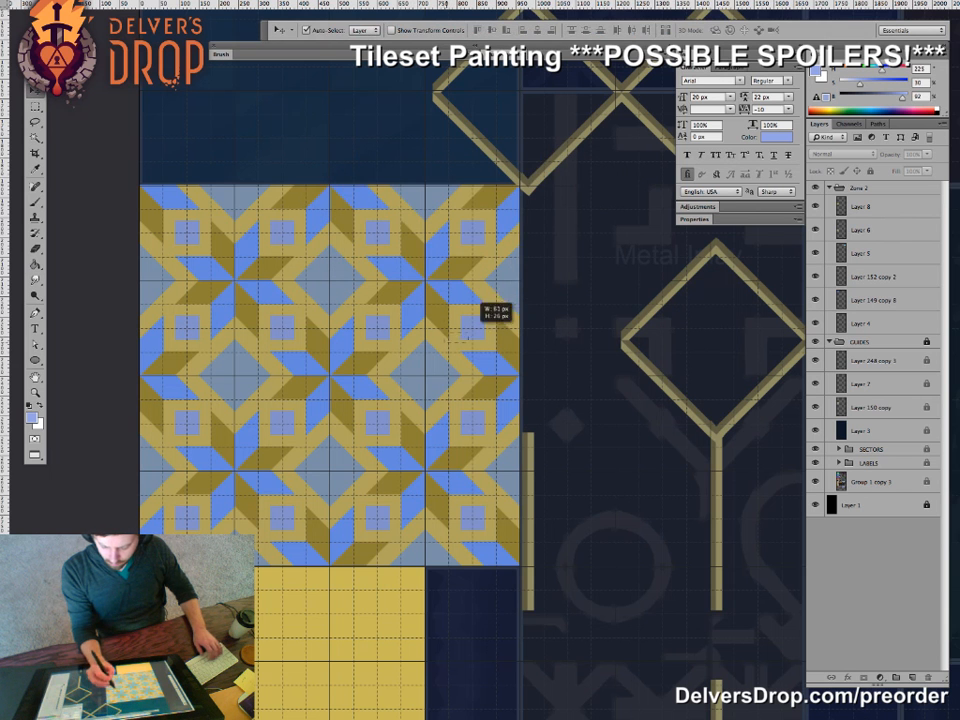
- Move Layer 150 copy from the GUIDES group into the Zone 2 group, directly above Layer 4
{"action": "left_click_drag", "start_coordinate": [873, 361], "coordinate": [873, 242]}
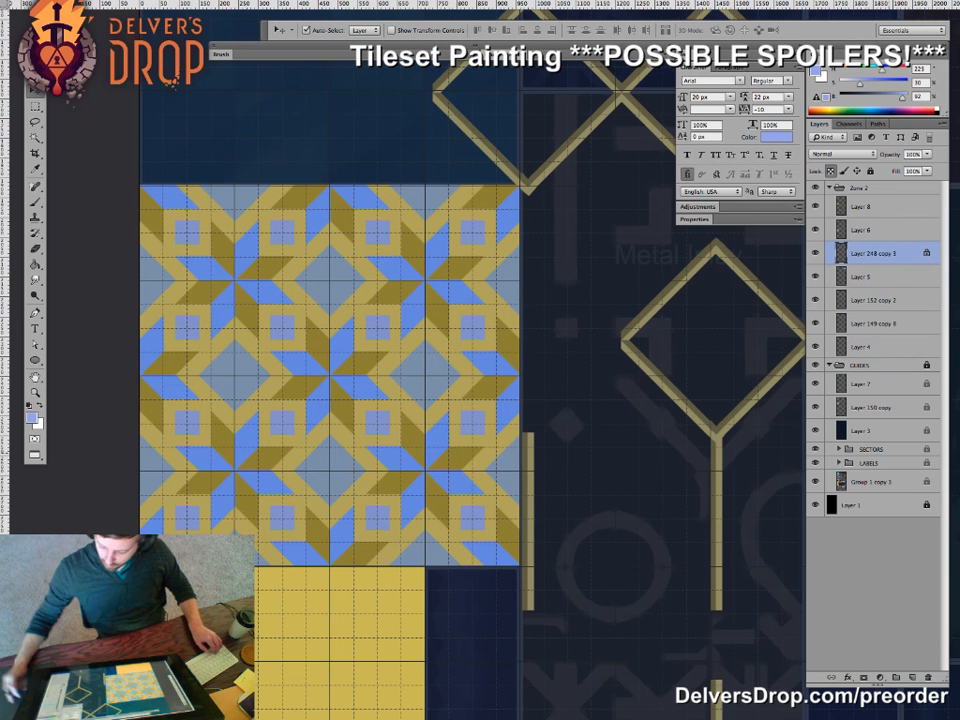
{"action": "key", "text": "super+z"}
{"action": "key", "text": "ctrl+bracketright"}
{"action": "key", "text": "ctrl+bracketright"}
{"action": "key", "text": "ctrl+bracketright"}
{"action": "key", "text": "ctrl+bracketright"}
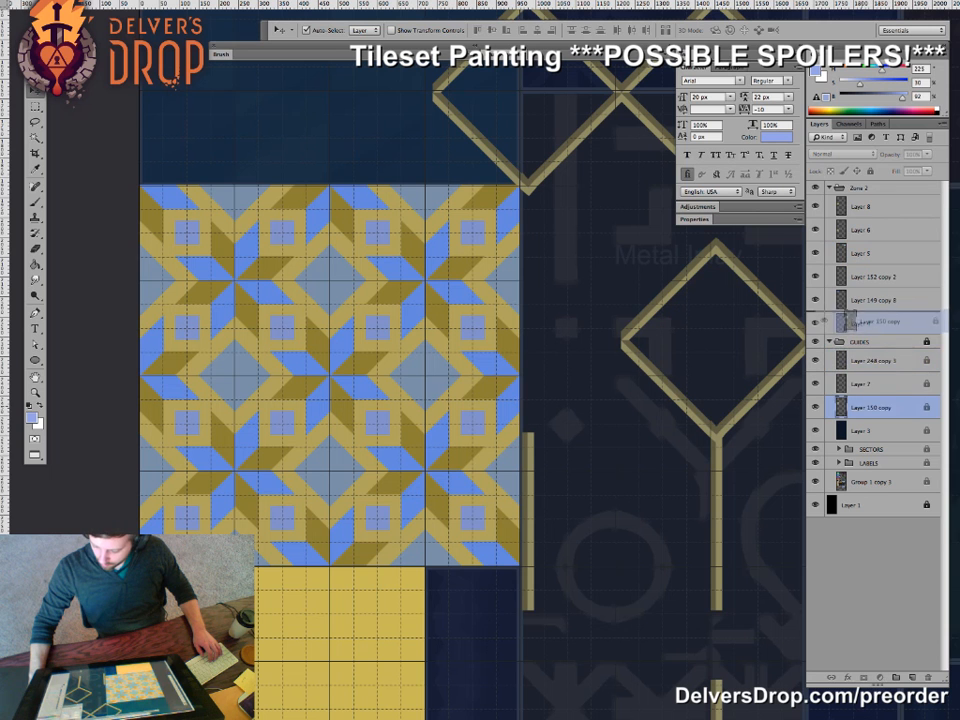
- Fill the gold lattice of the star tiles on Layer 150 copy with the light blue at 57% opacity
{"action": "key", "text": "g"}
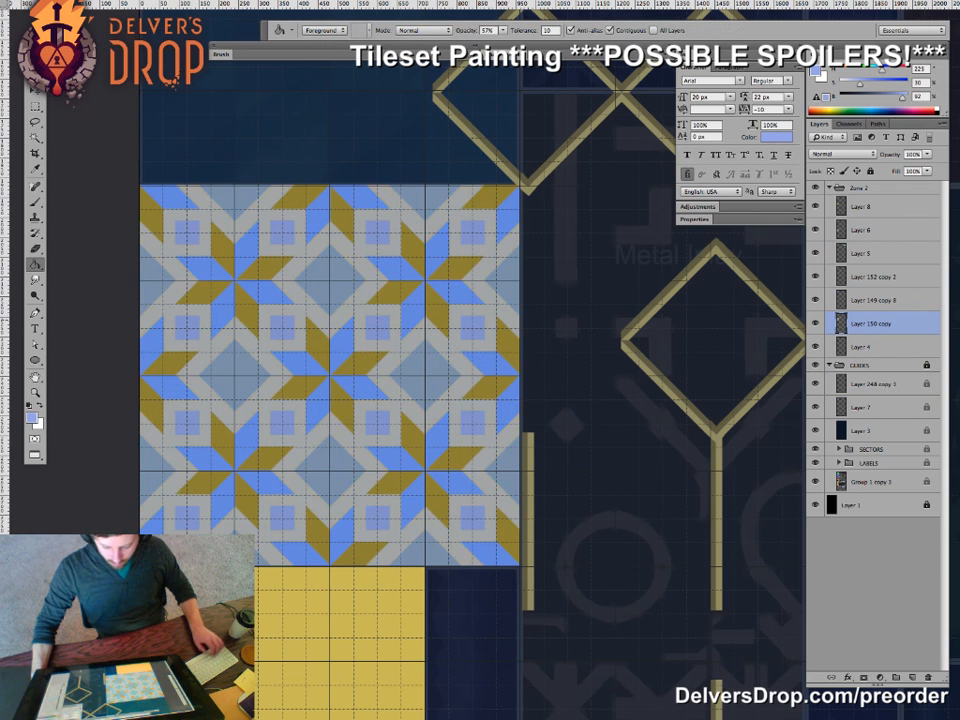
{"action": "key", "text": "z"}
{"action": "mouse_move", "coordinate": [427, 340]}
{"action": "left_mouse_down"}
{"action": "mouse_move", "coordinate": [310, 340]}
{"action": "mouse_move", "coordinate": [428, 341]}
{"action": "left_mouse_up"}
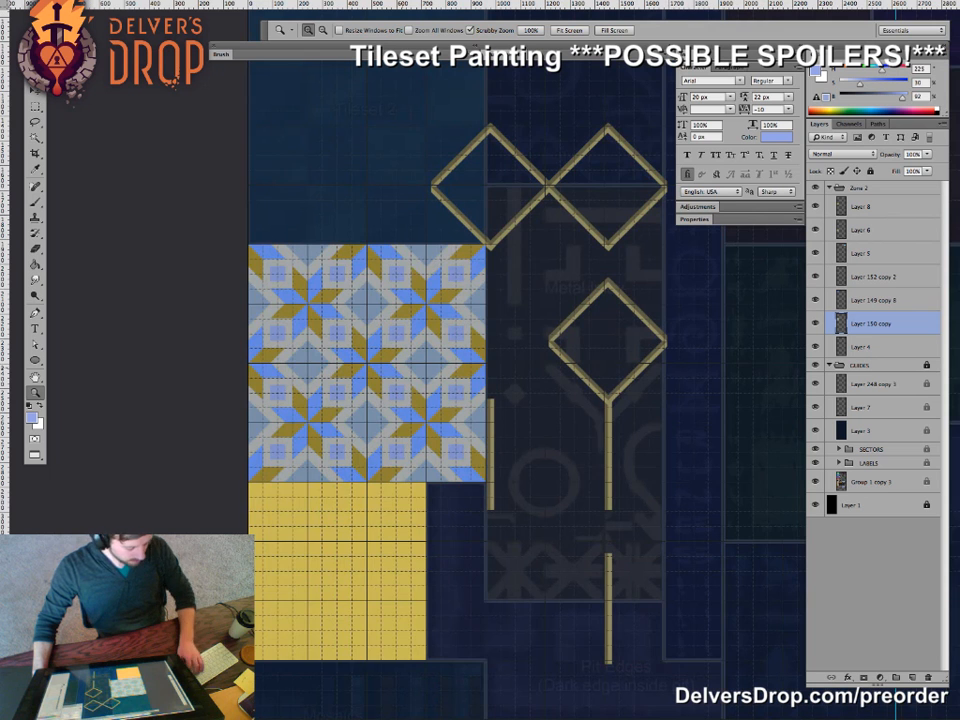
- With the grid hidden, undo the last lattice fill on the star tiles and set the Paint Bucket opacity to 34%
{"action": "key", "text": "ctrl+apostrophe"}
{"action": "key", "text": "ctrl+z"}
{"action": "key", "text": "g"}
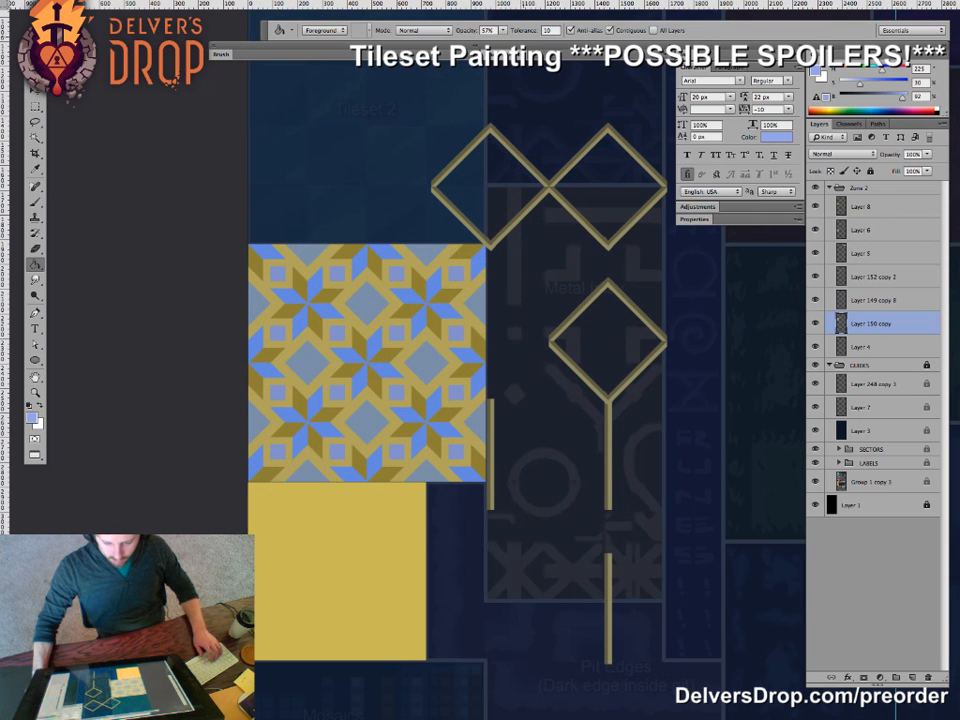
{"action": "left_click", "coordinate": [503, 30]}
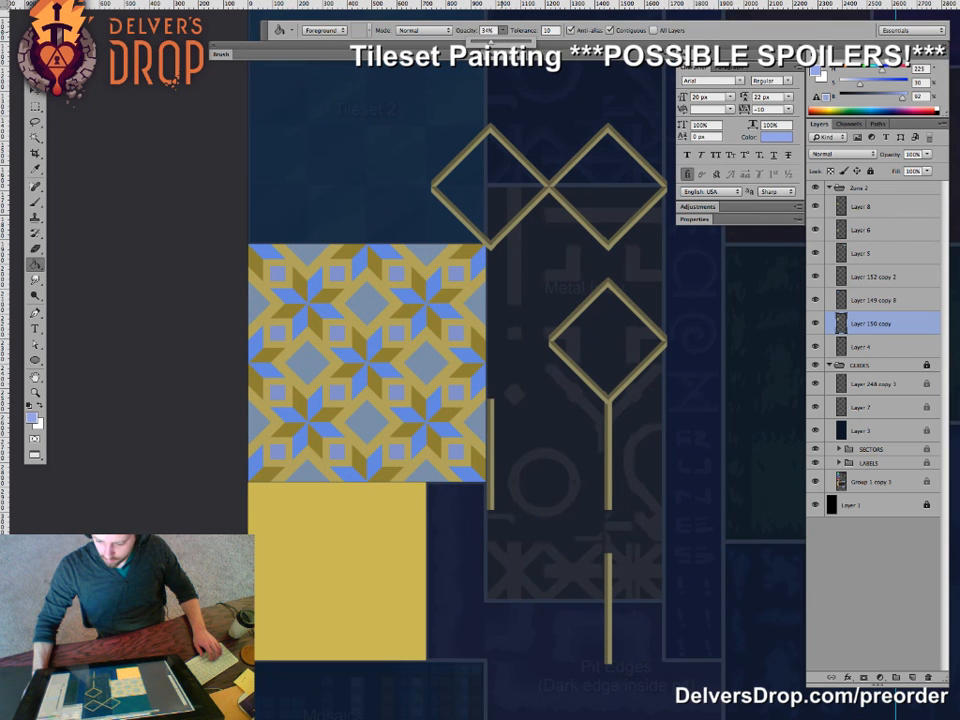
- Try filling the star tiles' gold lattice with a light cyan of hue 183, saturation 25 and brightness 92
{"action": "left_click_drag", "start_coordinate": [882, 70], "coordinate": [874, 70]}
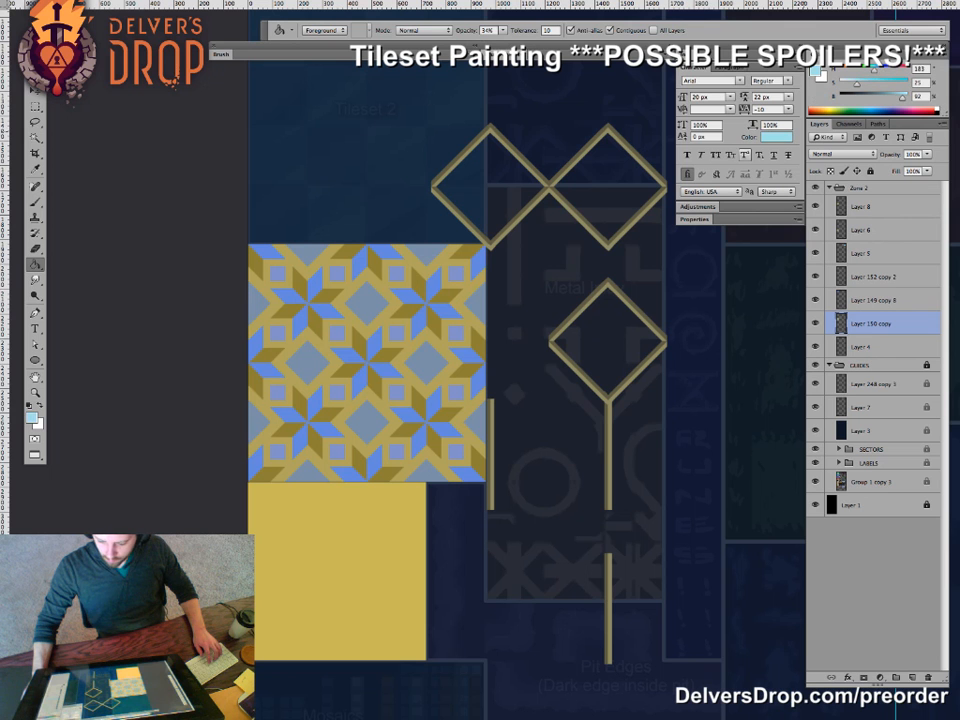
{"action": "left_click", "coordinate": [367, 334]}
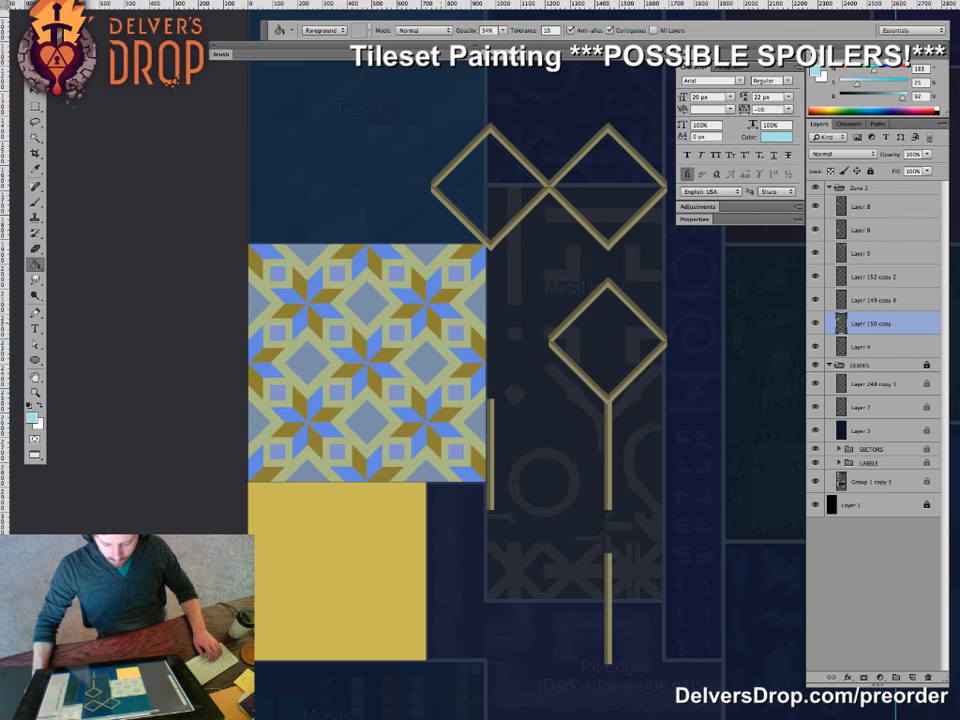
{"action": "key", "text": "ctrl+z"}
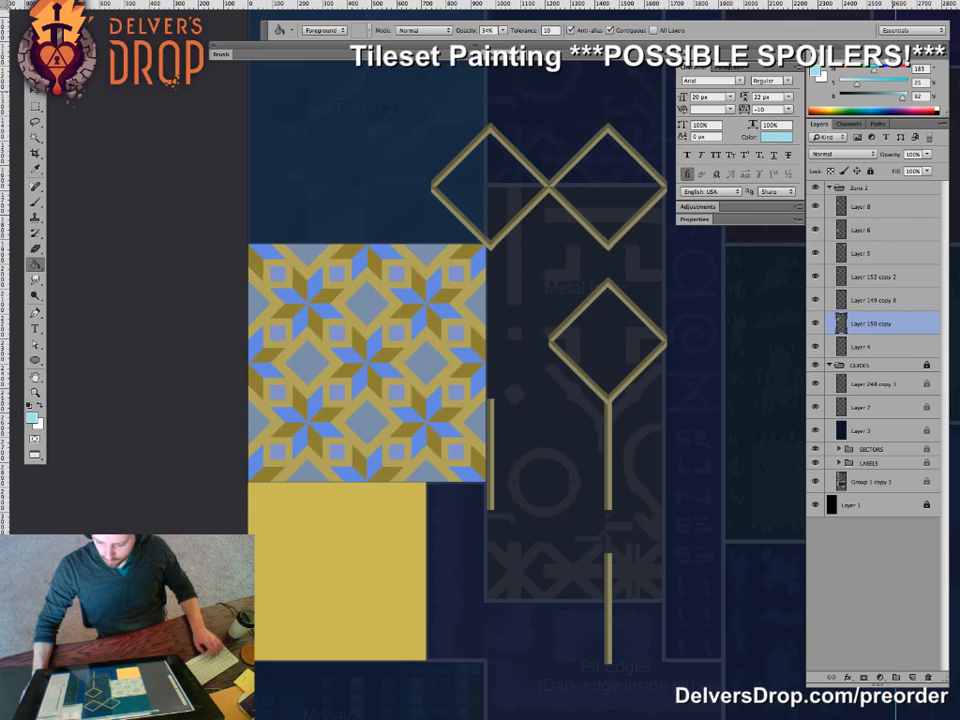
- Fill the star tiles' lattice with grey-blue (H 196, S 13, B 83) and the small squares with teal (H 183, S 30, B 68)
{"action": "left_click_drag", "start_coordinate": [902, 98], "coordinate": [896, 98]}
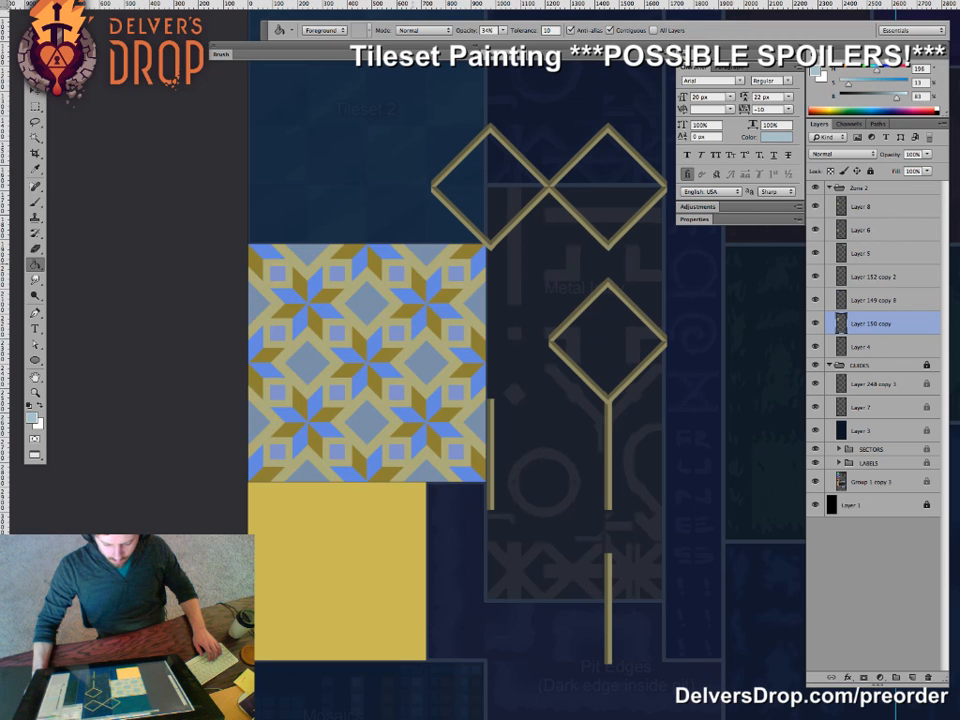
{"action": "left_click_drag", "start_coordinate": [400, 340], "coordinate": [369, 360]}
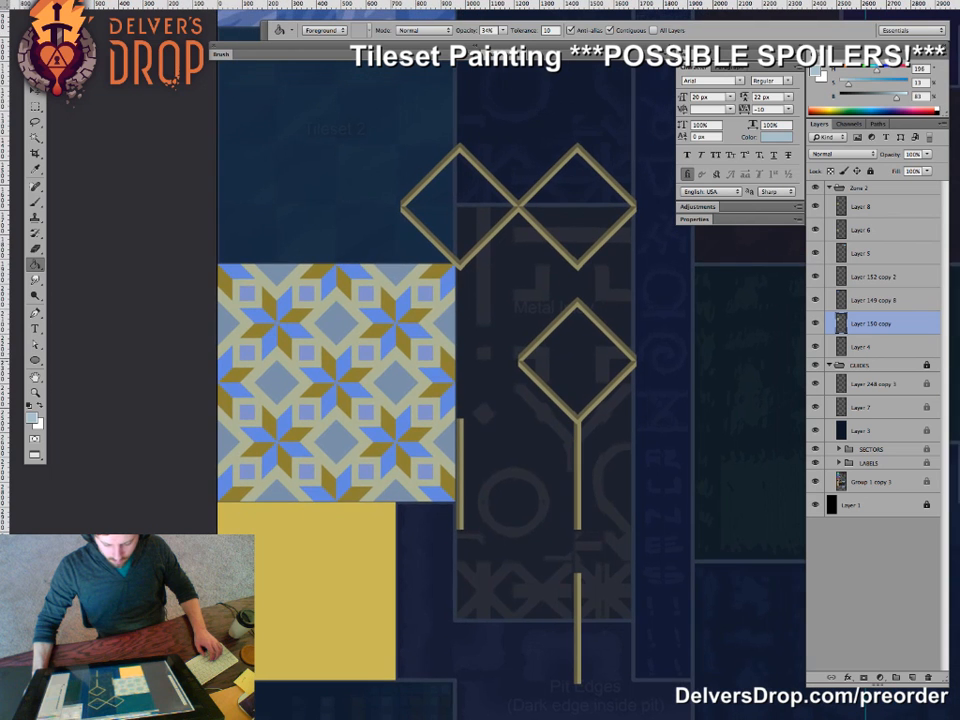
{"action": "left_click_drag", "start_coordinate": [848, 84], "coordinate": [874, 70]}
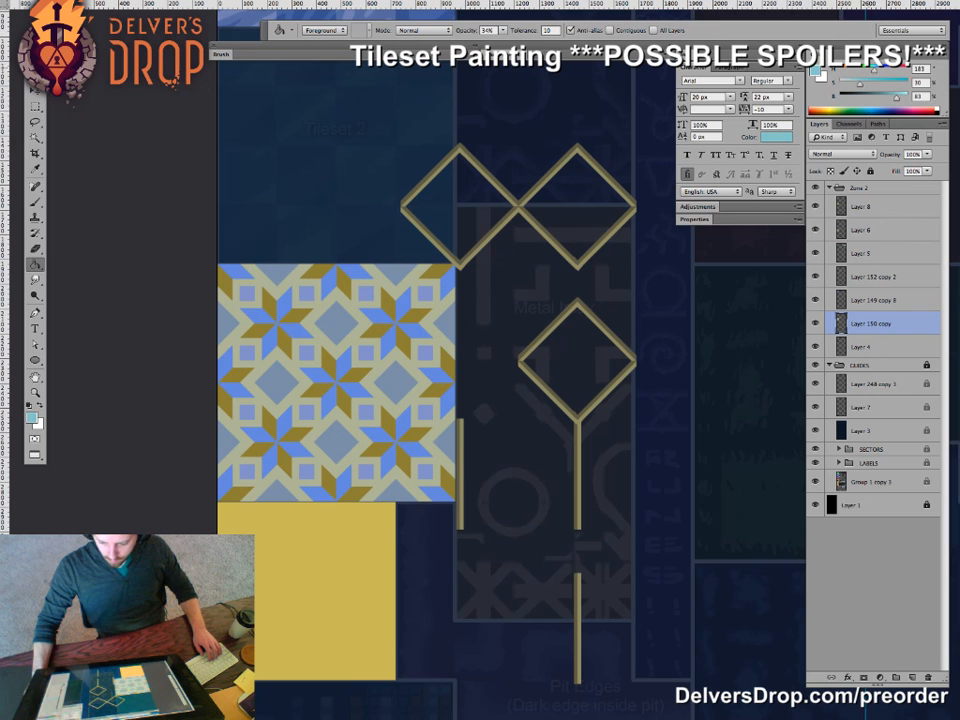
{"action": "left_click_drag", "start_coordinate": [896, 97], "coordinate": [885, 97]}
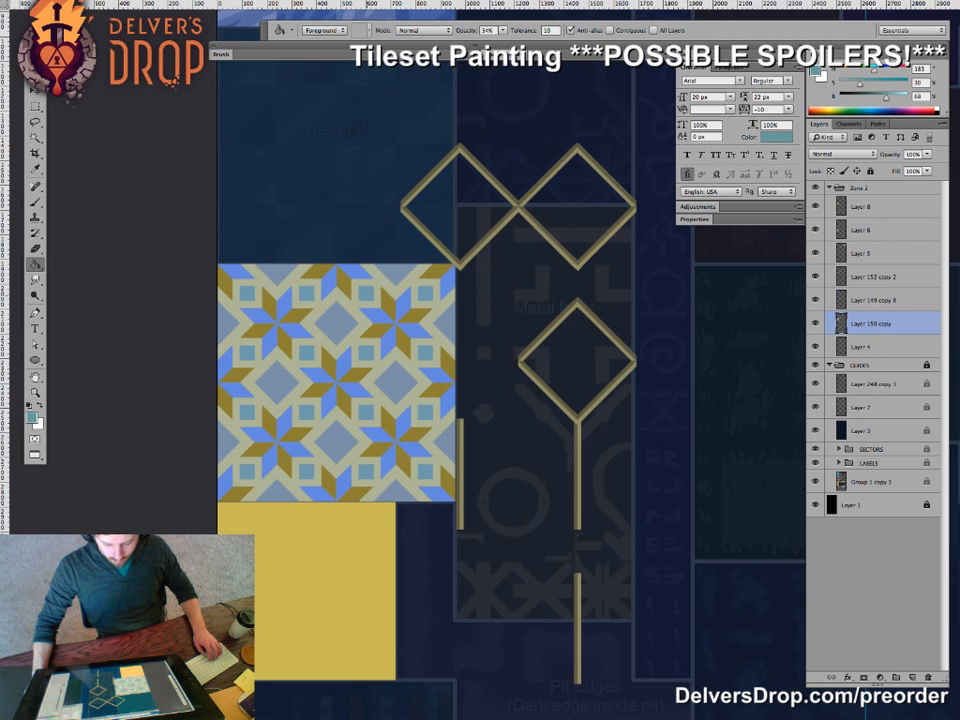
- Copy the recoloured star tiles using a rectangular selection around them, and clear the selection
{"action": "key", "text": "z"}
{"action": "left_click_drag", "start_coordinate": [376, 319], "coordinate": [467, 111]}
{"action": "key", "text": "v"}
{"action": "key", "text": "super+z"}
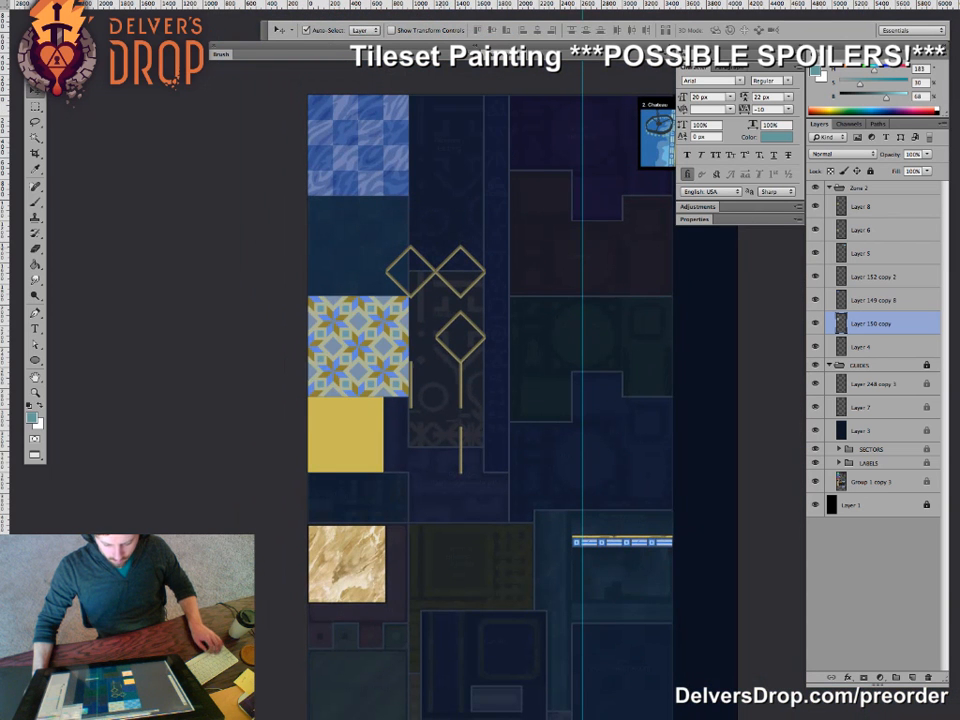
{"action": "left_click_drag", "start_coordinate": [455, 250], "coordinate": [430, 260]}
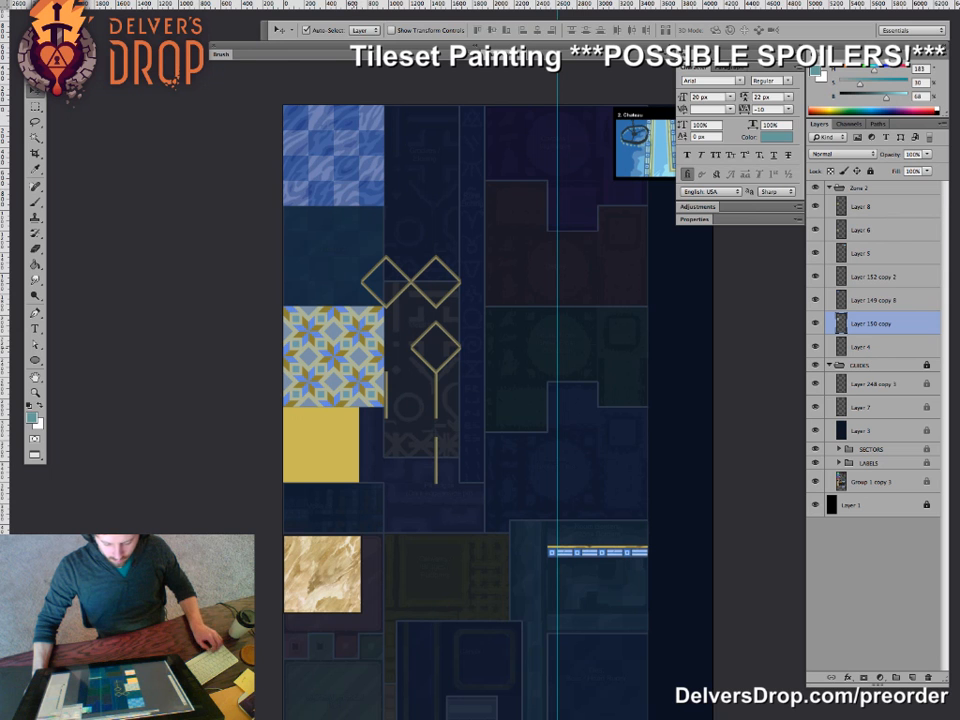
{"action": "key", "text": "m"}
{"action": "left_click_drag", "start_coordinate": [419, 275], "coordinate": [283, 408]}
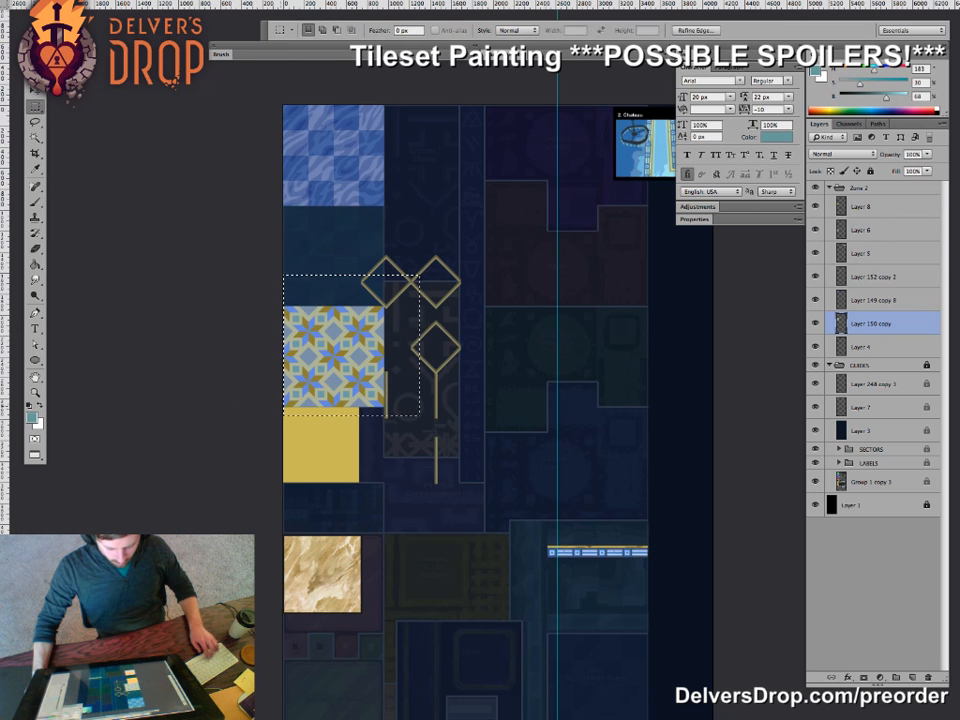
{"action": "key", "text": "super+d"}
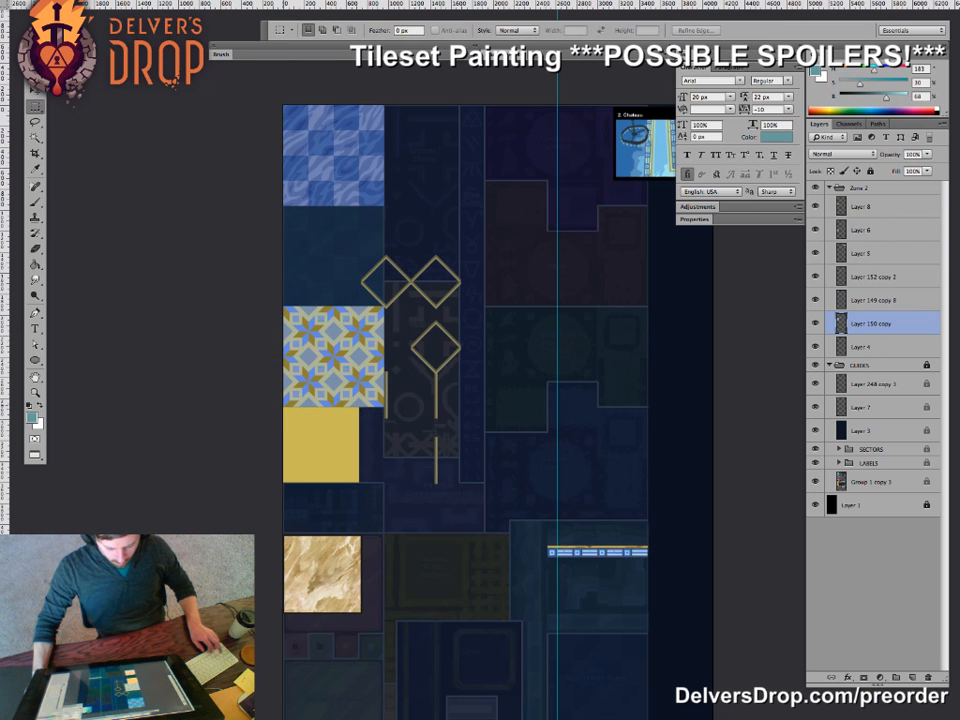
- Step back in the history to the original gold star tiles and move Layer 150 copy into the Zone 2 group above Layer 4
{"action": "key", "text": "alt+super+z"}
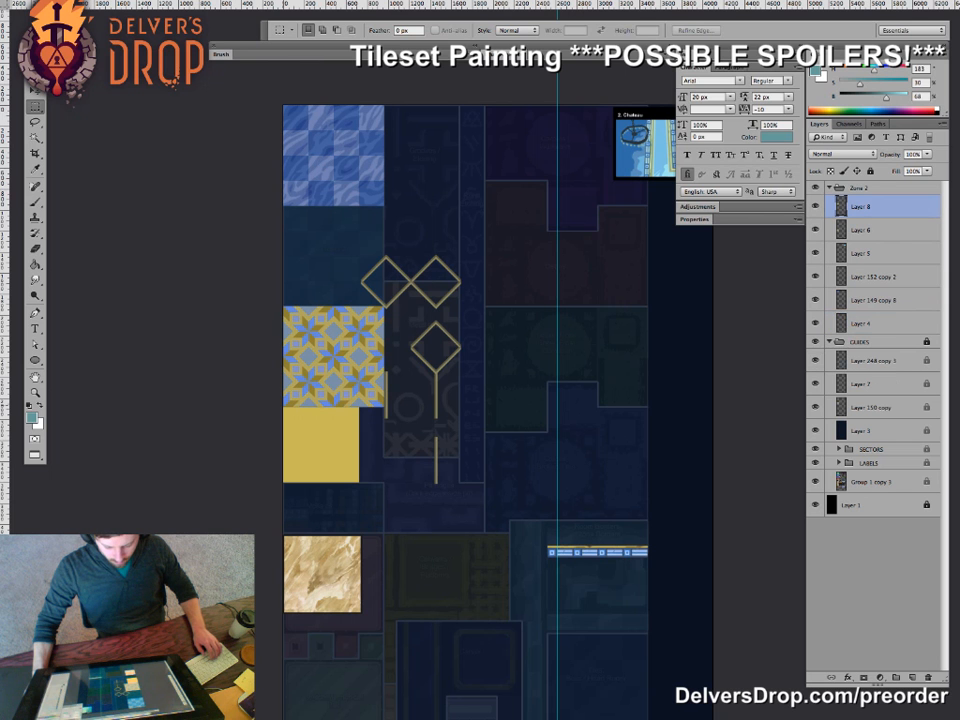
{"action": "key", "text": "z"}
{"action": "left_click_drag", "start_coordinate": [346, 367], "coordinate": [412, 367]}
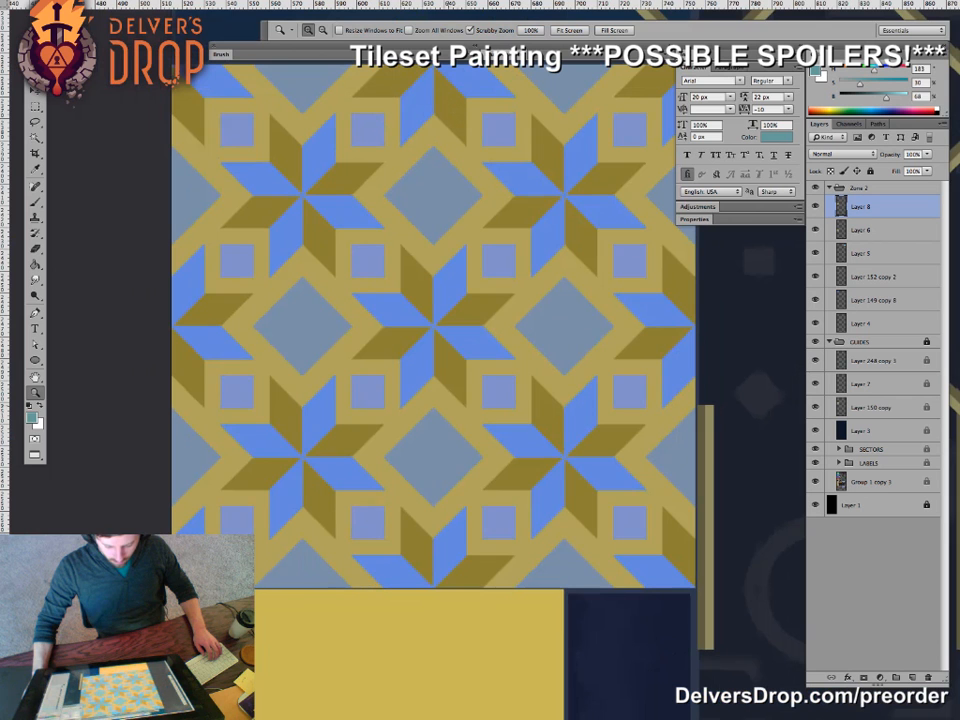
{"action": "left_click_drag", "start_coordinate": [546, 381], "coordinate": [502, 381]}
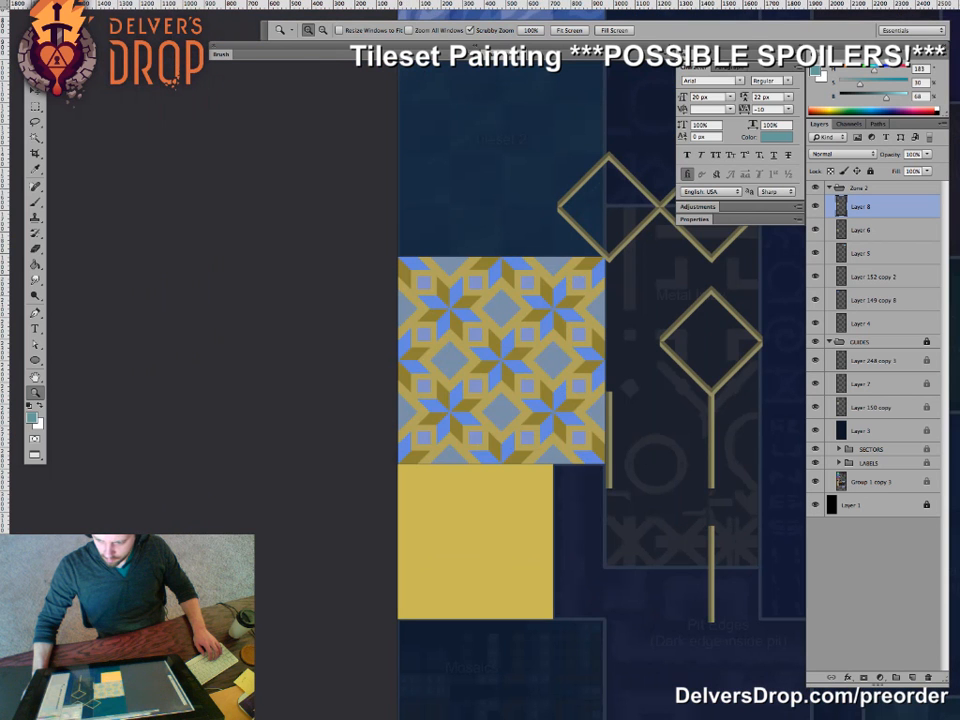
{"action": "left_click_drag", "start_coordinate": [871, 407], "coordinate": [871, 312]}
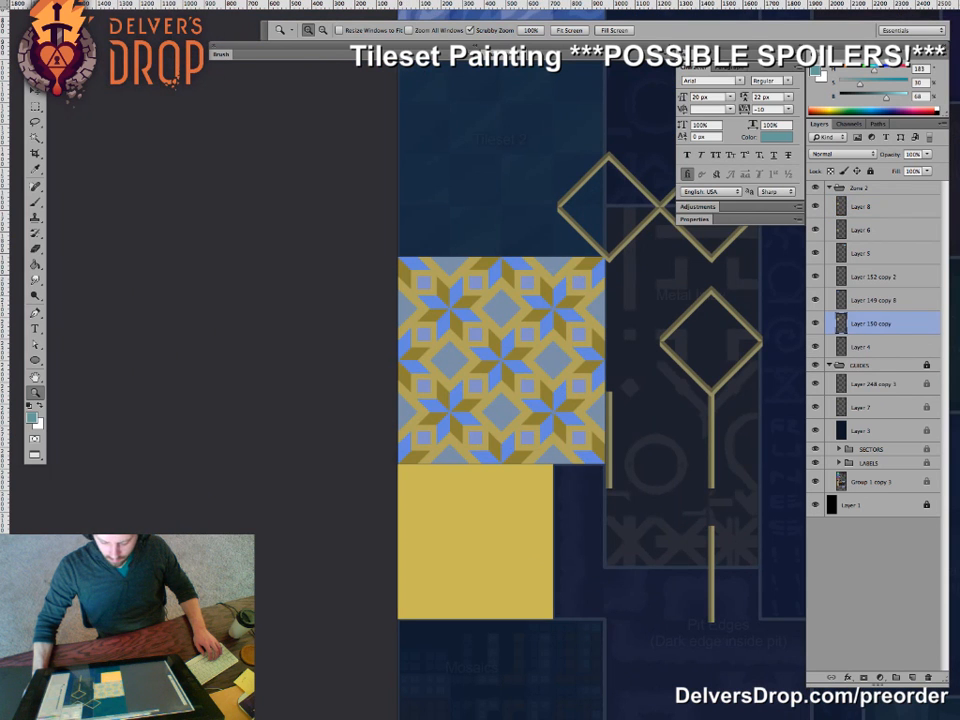
- Paste the copied recoloured star tiles on a new layer above Layer 150 copy
{"action": "left_click_drag", "start_coordinate": [690, 420], "coordinate": [393, 442]}
{"action": "key", "text": "alt+shift+super+n"}
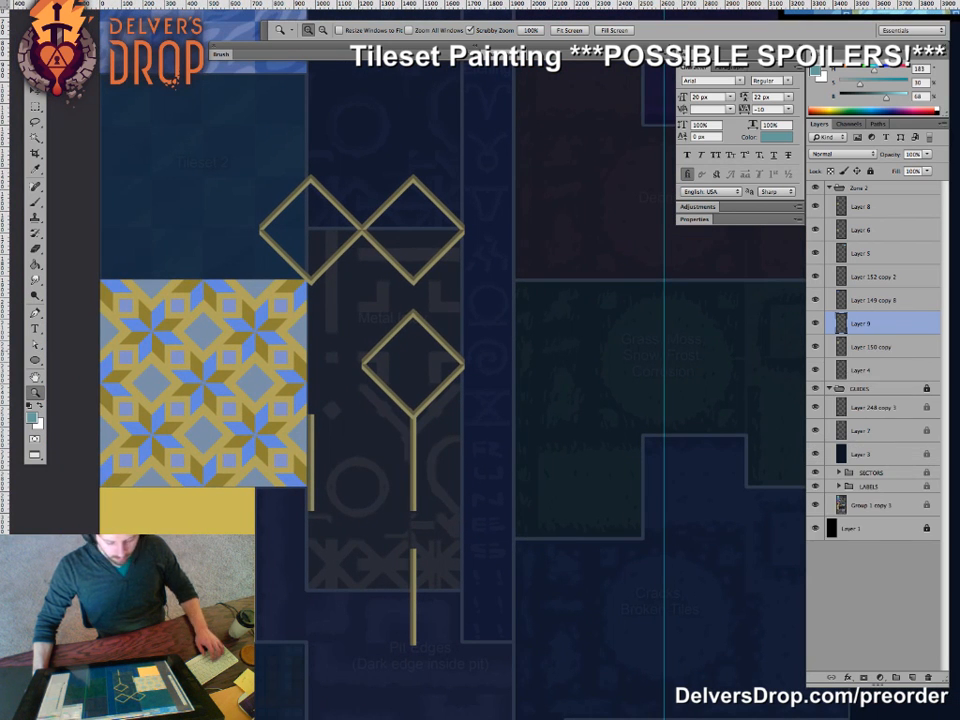
{"action": "key", "text": "ctrl+v"}
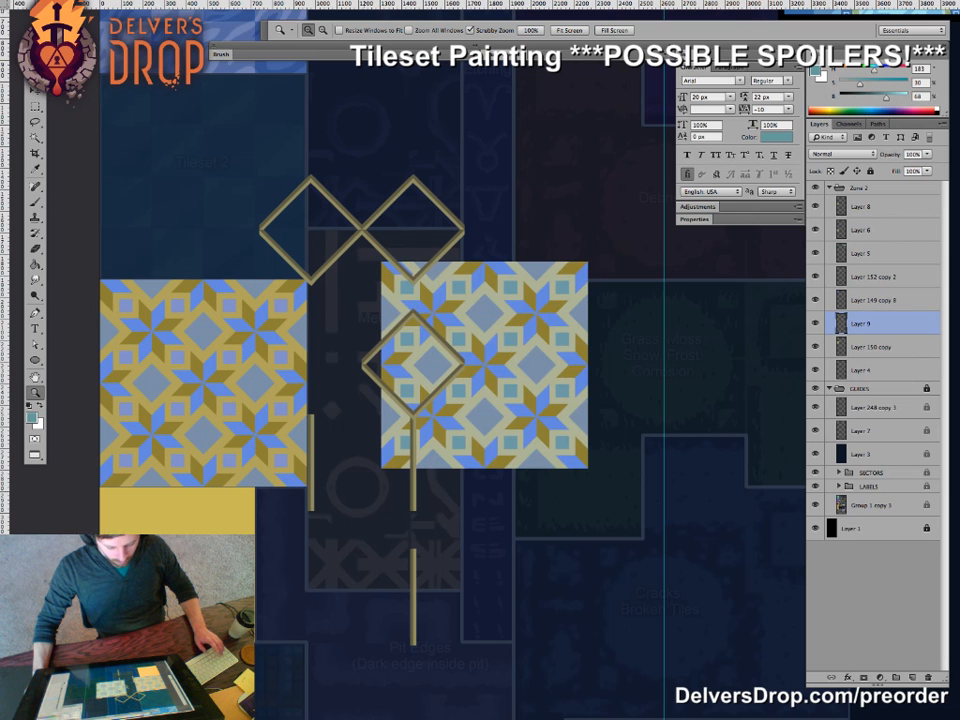
- Move the gold diamond trims clear of the pasted star tiles and align the pasted tiles beside the original gold ones
{"action": "key", "text": "v"}
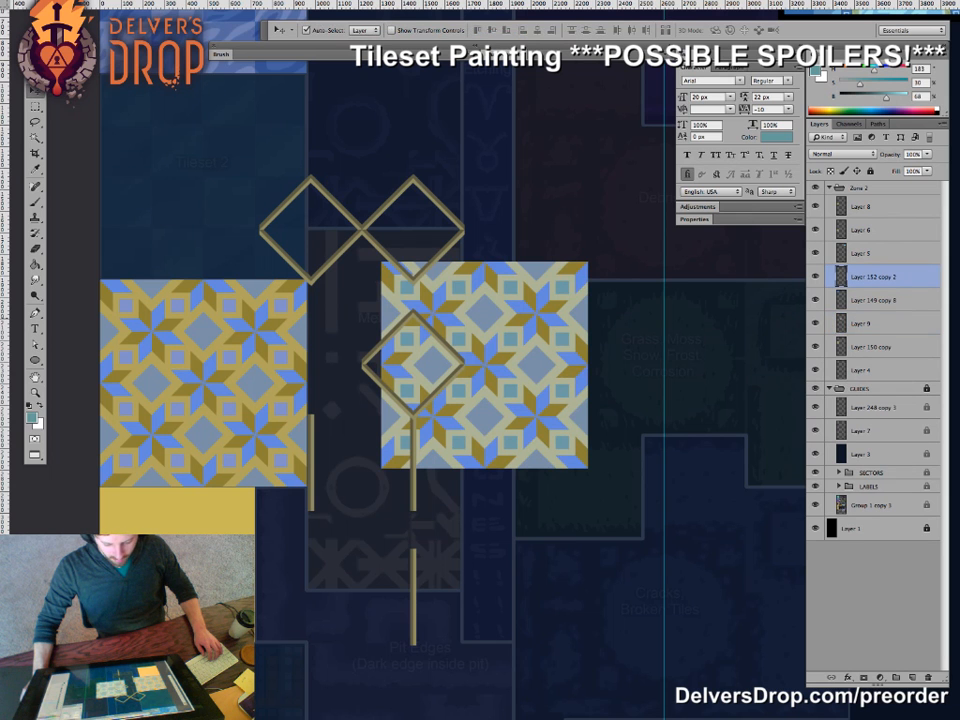
{"action": "left_click_drag", "start_coordinate": [413, 313], "coordinate": [755, 309]}
{"action": "left_click", "coordinate": [484, 365]}
{"action": "mouse_move", "coordinate": [468, 312]}
{"action": "left_mouse_down"}
{"action": "mouse_move", "coordinate": [416, 333]}
{"action": "mouse_move", "coordinate": [451, 348]}
{"action": "left_mouse_up"}
- Tint the pasted copy's lattice at 34% opacity with the grey-blue sampled from its diamonds
{"action": "key", "text": "g"}
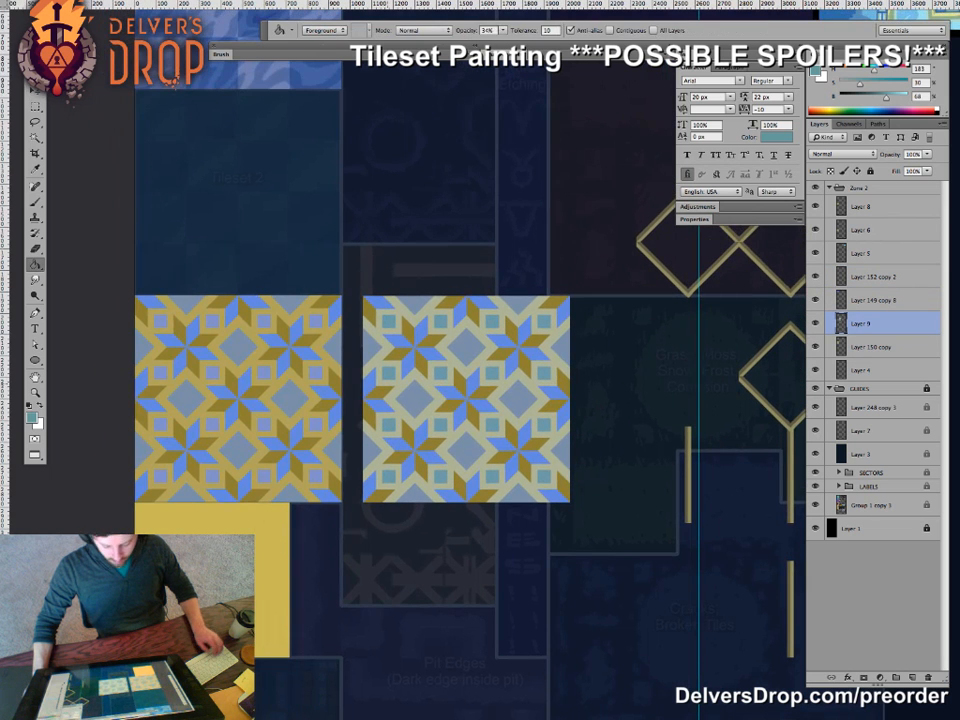
{"action": "left_click", "coordinate": [466, 345], "text": "alt"}
{"action": "left_click", "coordinate": [452, 333]}
{"action": "left_click_drag", "start_coordinate": [452, 333], "coordinate": [432, 340]}
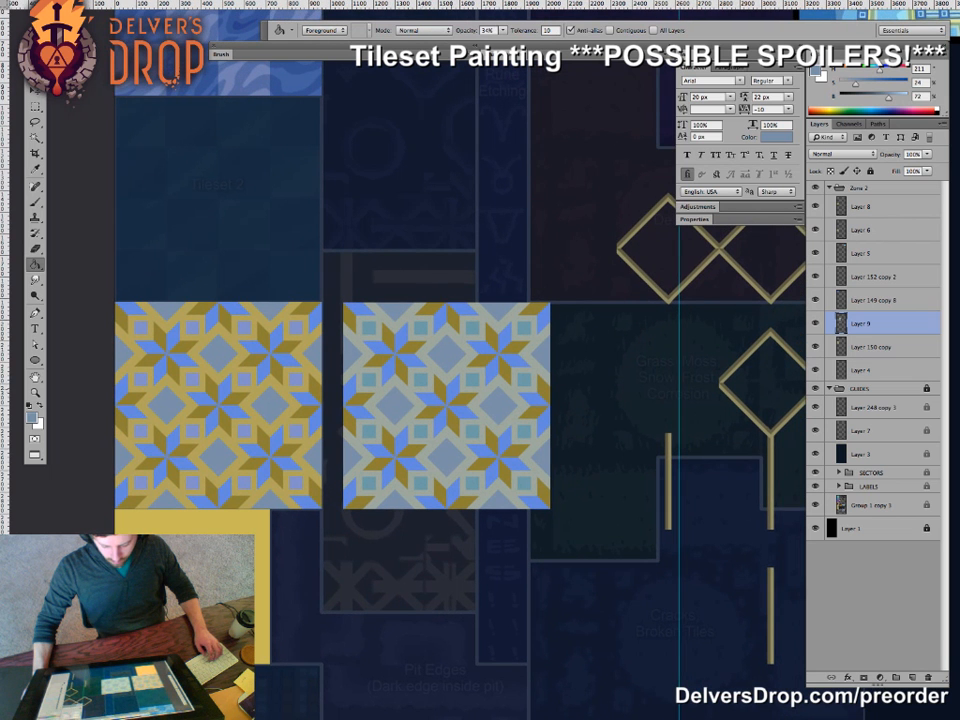
- Tint the brown star petals of the pasted copy at 34% opacity with the periwinkle blue sampled from the original tiles
{"action": "left_click", "coordinate": [285, 308], "text": "alt"}
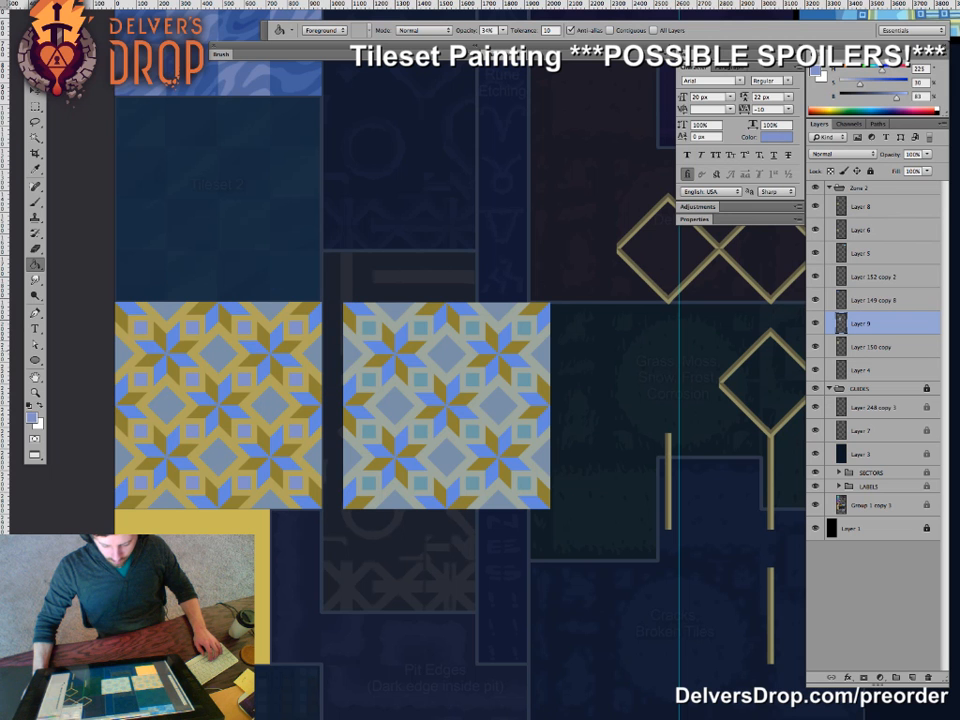
{"action": "key", "text": "z"}
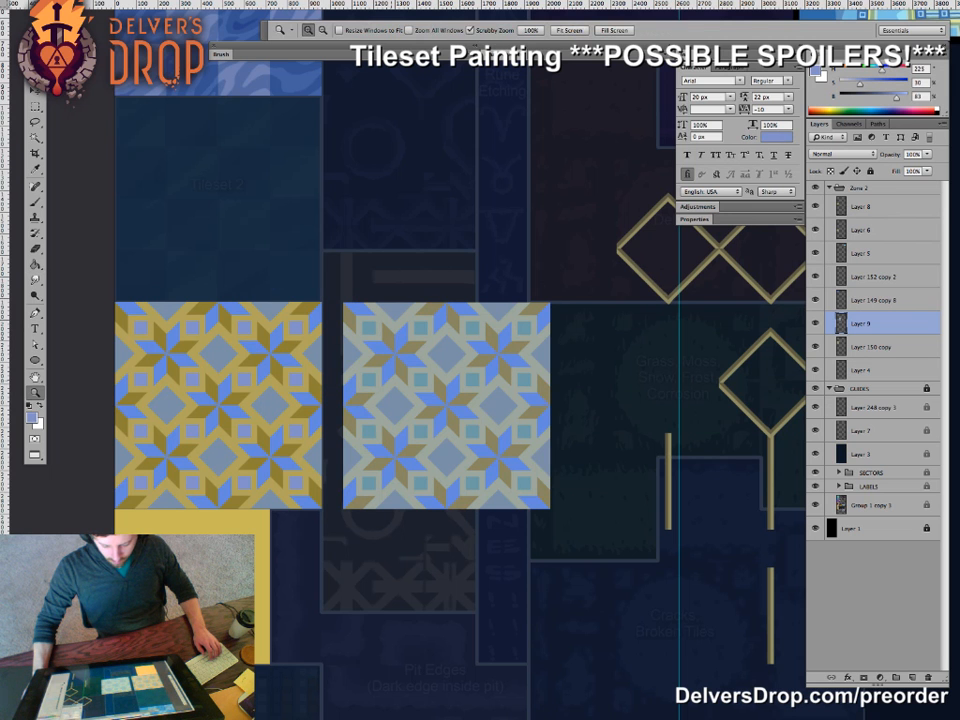
{"action": "left_click_drag", "start_coordinate": [406, 372], "coordinate": [340, 376]}
{"action": "left_click_drag", "start_coordinate": [400, 383], "coordinate": [389, 225]}
{"action": "key", "text": "v"}
{"action": "key", "text": "super+z"}
{"action": "key", "text": "z"}
{"action": "left_click_drag", "start_coordinate": [373, 457], "coordinate": [422, 457]}
- Fill the pasted copy's teal small squares at 100% opacity with the periwinkle sampled from the original tiles' squares
{"action": "key", "text": "g"}
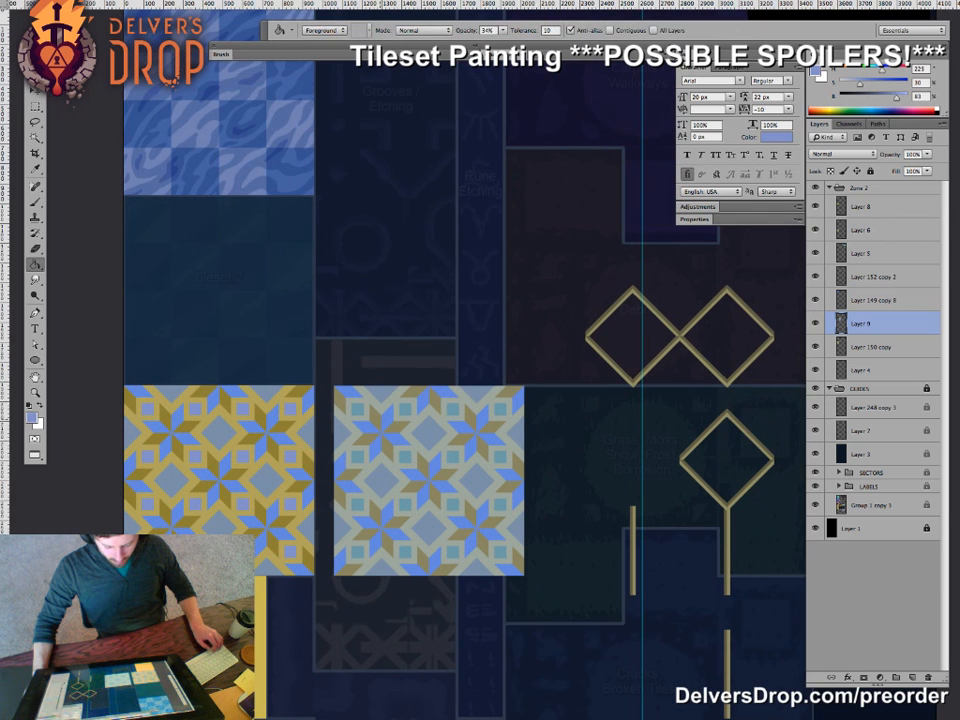
{"action": "left_click", "coordinate": [472, 409], "text": "alt"}
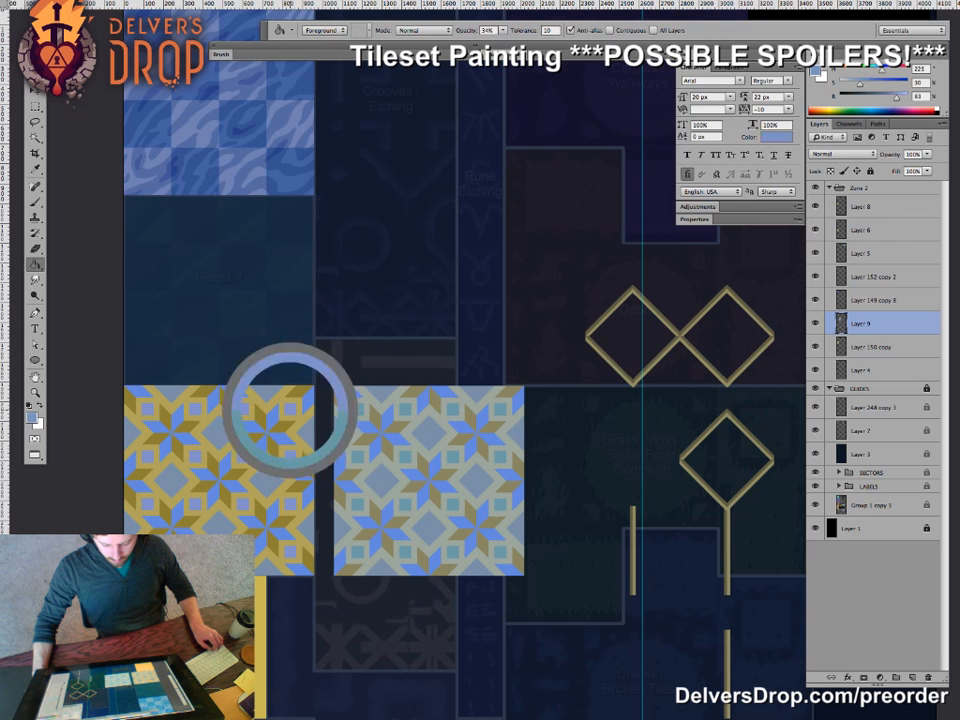
{"action": "left_click", "coordinate": [289, 409], "text": "alt"}
{"action": "left_click", "coordinate": [503, 30]}
{"action": "left_click", "coordinate": [155, 492]}
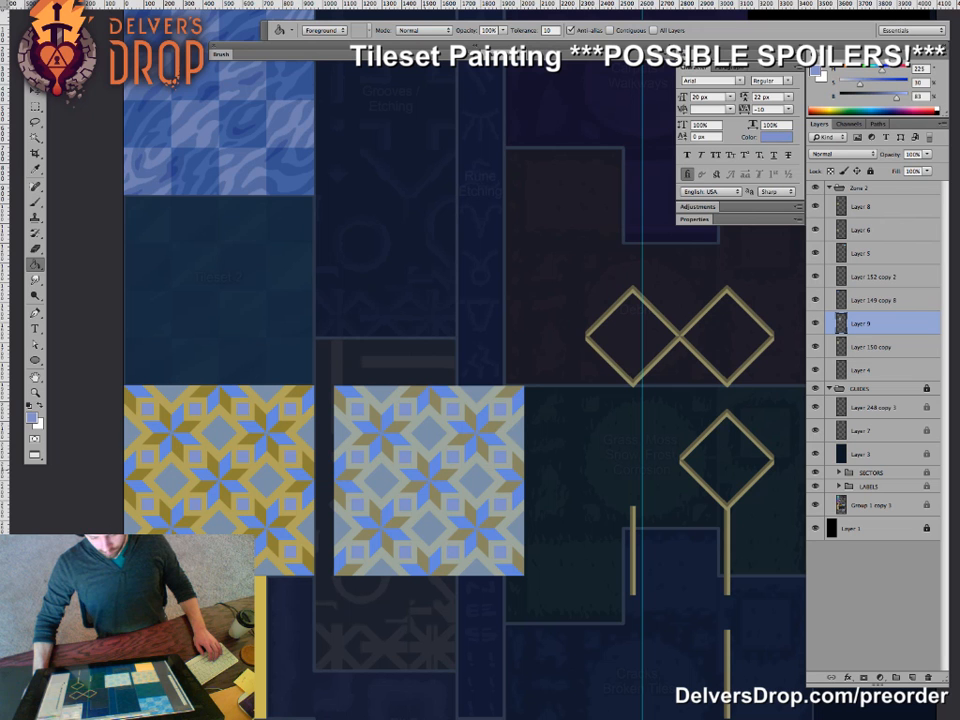
- Sample the pasted copy's pale grey lattice as the foreground colour and set the Paint Bucket opacity to 56%
{"action": "left_click", "coordinate": [429, 456], "text": "alt"}
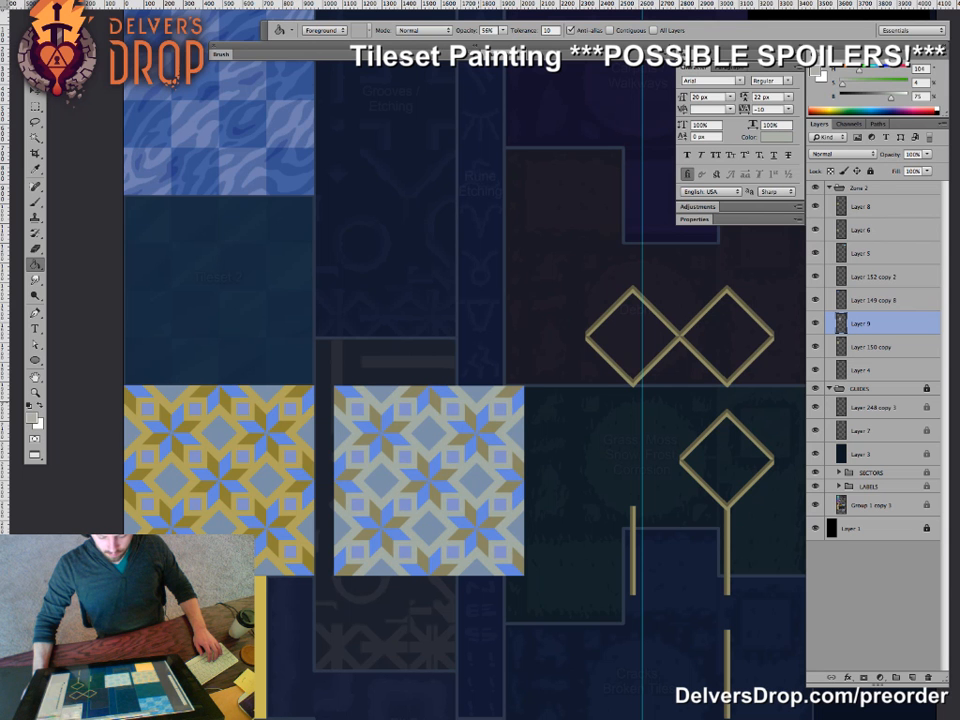
{"action": "left_click_drag", "start_coordinate": [411, 527], "coordinate": [325, 544]}
{"action": "key", "text": "z"}
{"action": "scroll", "coordinate": [450, 544], "scroll_direction": "up", "scroll_amount": 4}
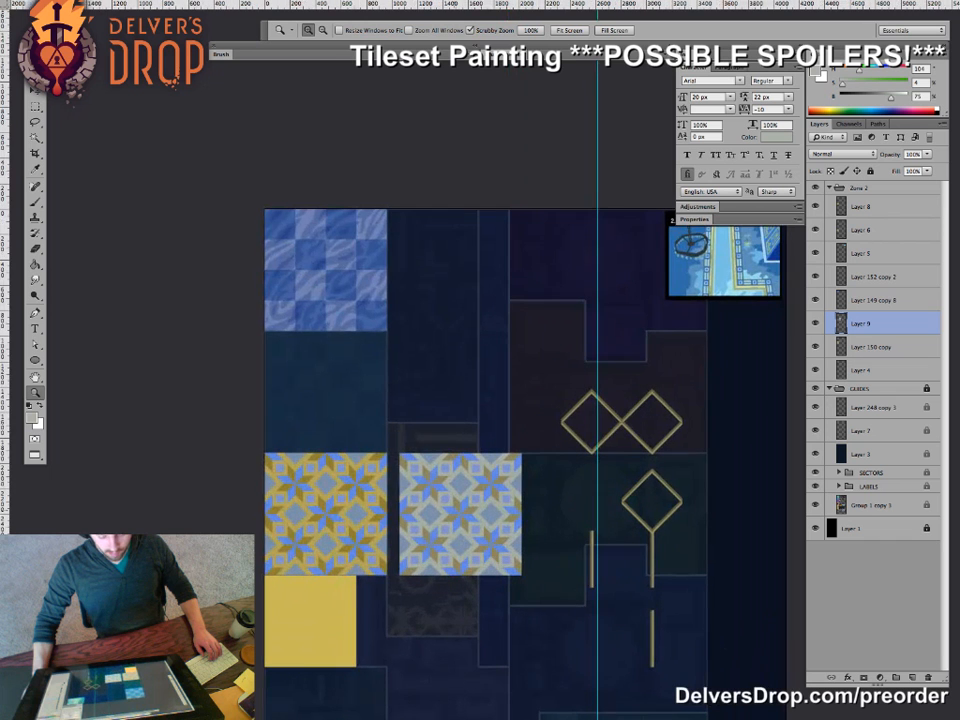
{"action": "scroll", "coordinate": [462, 516], "scroll_direction": "up", "scroll_amount": 3}
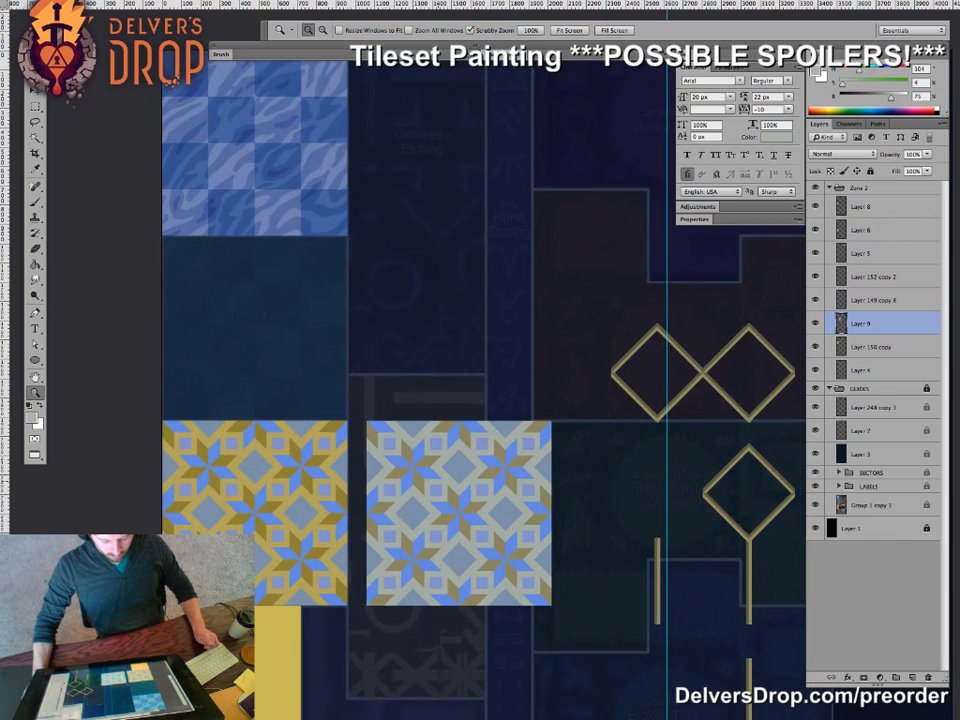
- Retint the brown star petals of the pasted copy at 56% opacity with a muted olive-gold of hue 66, saturation 25 and brightness 68
{"action": "key", "text": "g"}
{"action": "left_click", "coordinate": [450, 500], "text": "alt"}
{"action": "left_click", "coordinate": [452, 499], "text": "alt"}
{"action": "key", "text": "ctrl+z"}
{"action": "left_click_drag", "start_coordinate": [881, 98], "coordinate": [893, 98]}
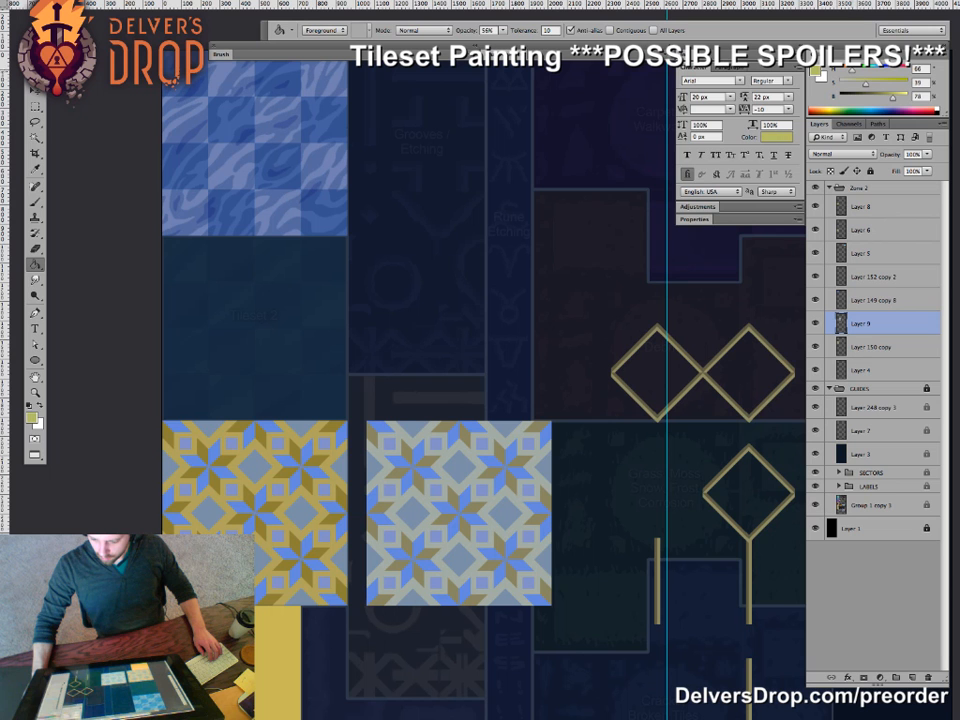
{"action": "left_click_drag", "start_coordinate": [893, 98], "coordinate": [885, 98]}
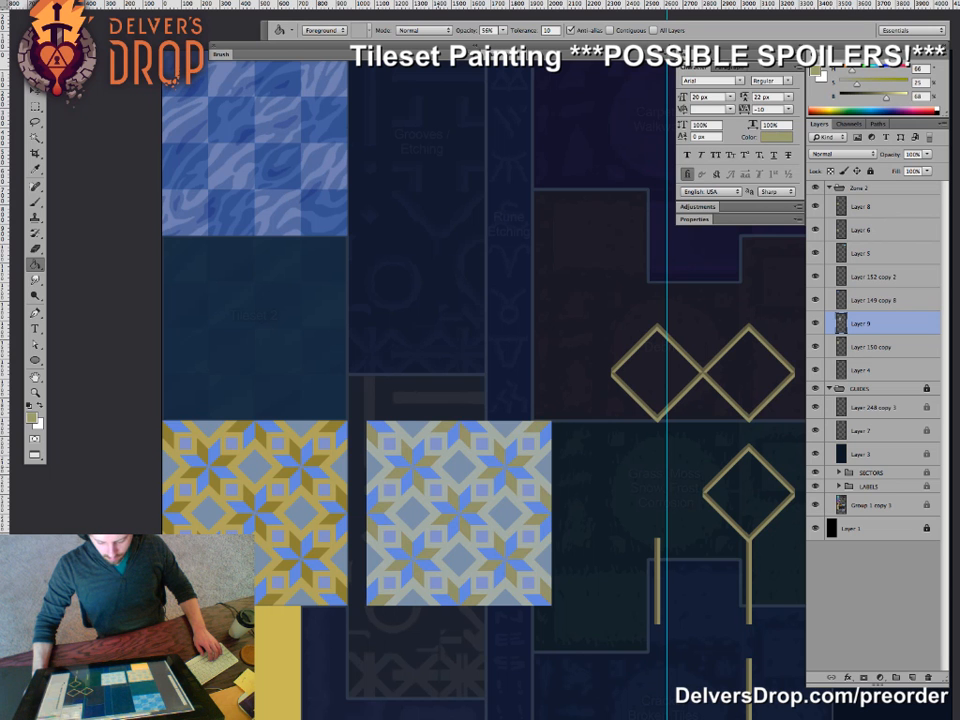
- Move the recoloured star tiles on Layer 9 directly beside the blue marbled checker tiles at the top of the tileset
{"action": "left_click_drag", "start_coordinate": [600, 400], "coordinate": [599, 364]}
{"action": "key", "text": "v"}
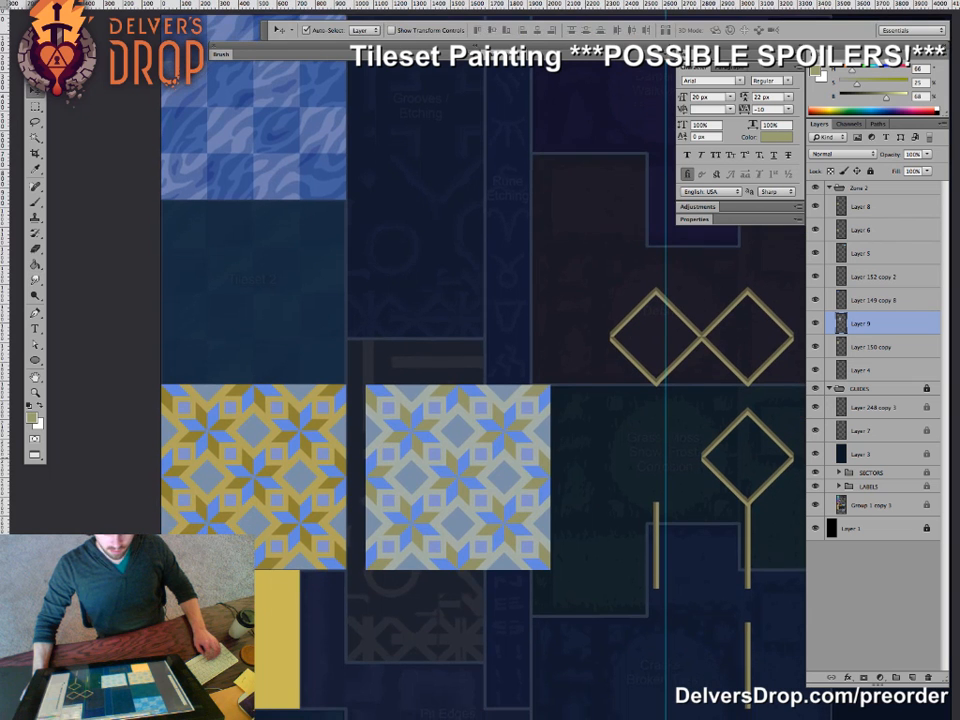
{"action": "left_click_drag", "start_coordinate": [465, 437], "coordinate": [463, 205]}
{"action": "key", "text": "z"}
{"action": "key", "text": "v"}
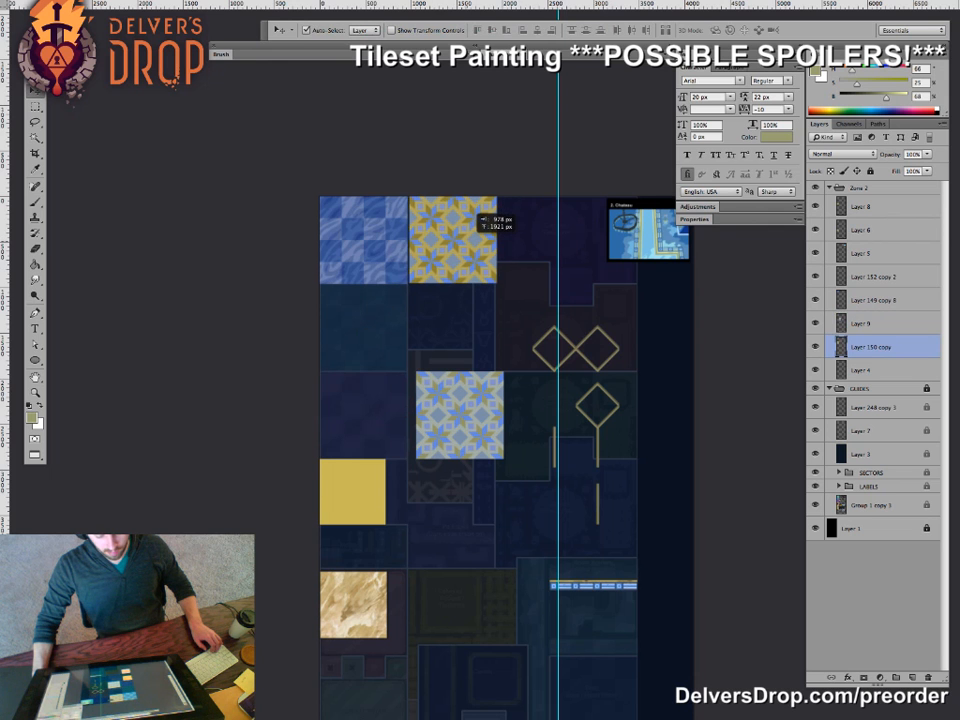
{"action": "key", "text": "ctrl+z"}
{"action": "left_click_drag", "start_coordinate": [459, 383], "coordinate": [450, 208]}
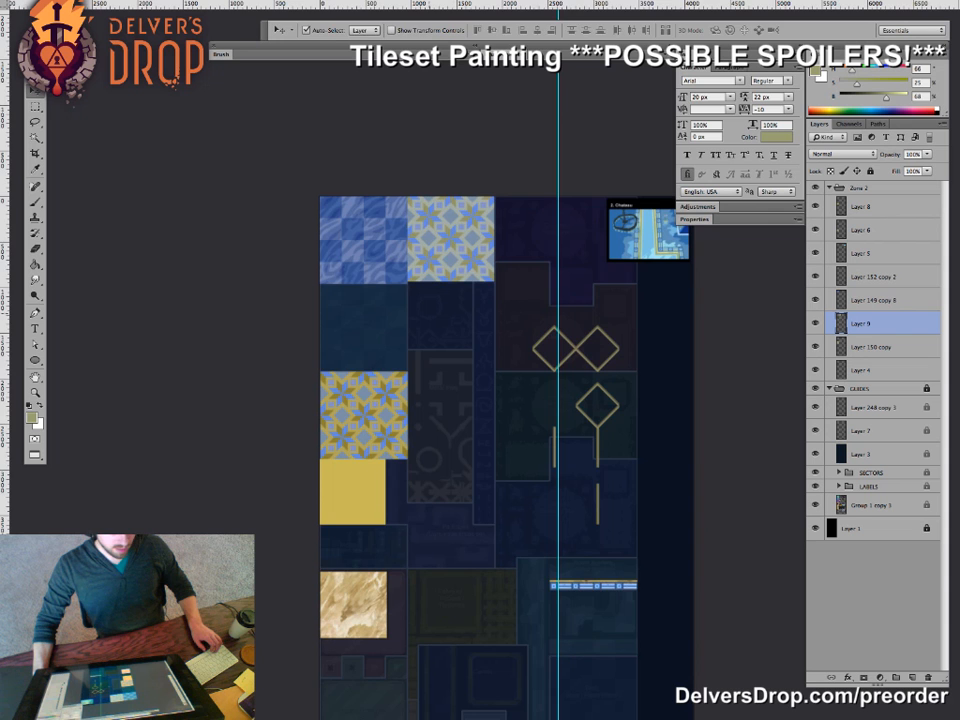
- Duplicate the blue marbled checker tiles around the recoloured star tiles to surround them with checker floor
{"action": "key", "text": "super+space"}
{"action": "left_click_drag", "start_coordinate": [415, 278], "coordinate": [439, 317]}
{"action": "left_click_drag", "start_coordinate": [318, 256], "coordinate": [562, 219]}
{"action": "left_click_drag", "start_coordinate": [700, 538], "coordinate": [385, 112]}
{"action": "left_click_drag", "start_coordinate": [392, 62], "coordinate": [392, 62]}
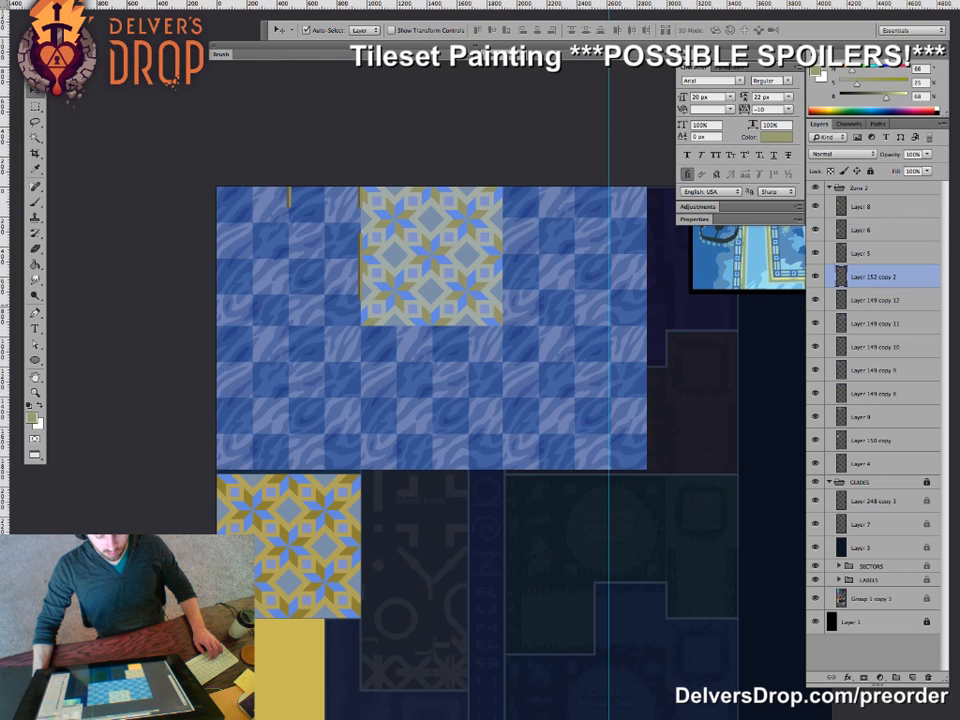
- Undo the stray move of the gold diamond trims and shift them down into the dark green guide section
{"action": "key", "text": "super+z"}
{"action": "left_click_drag", "start_coordinate": [604, 450], "coordinate": [508, 352]}
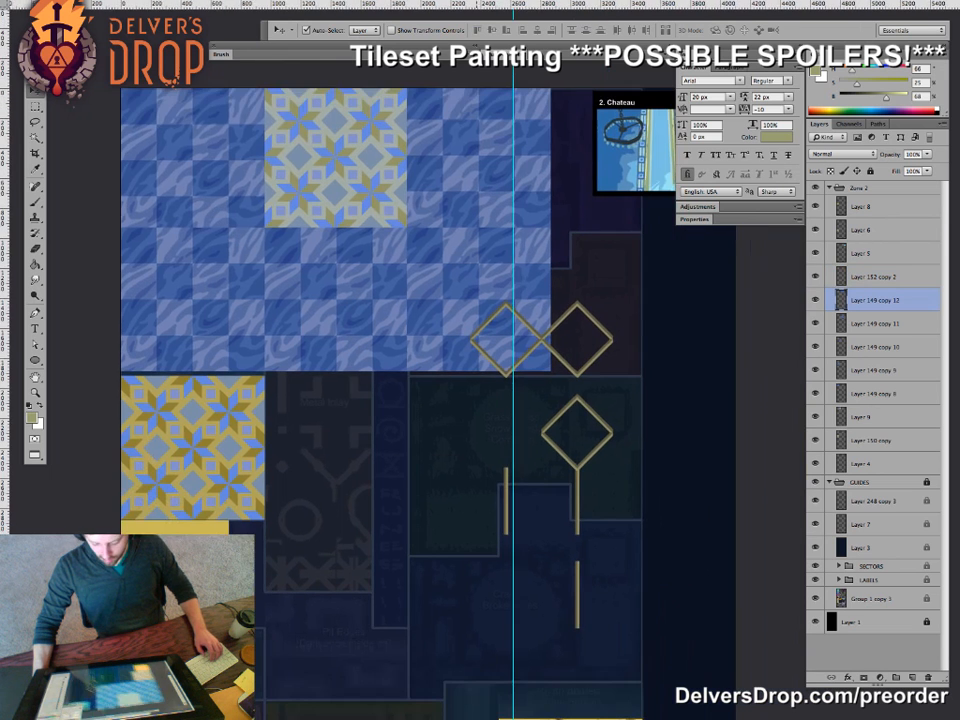
{"action": "left_click_drag", "start_coordinate": [587, 377], "coordinate": [597, 452]}
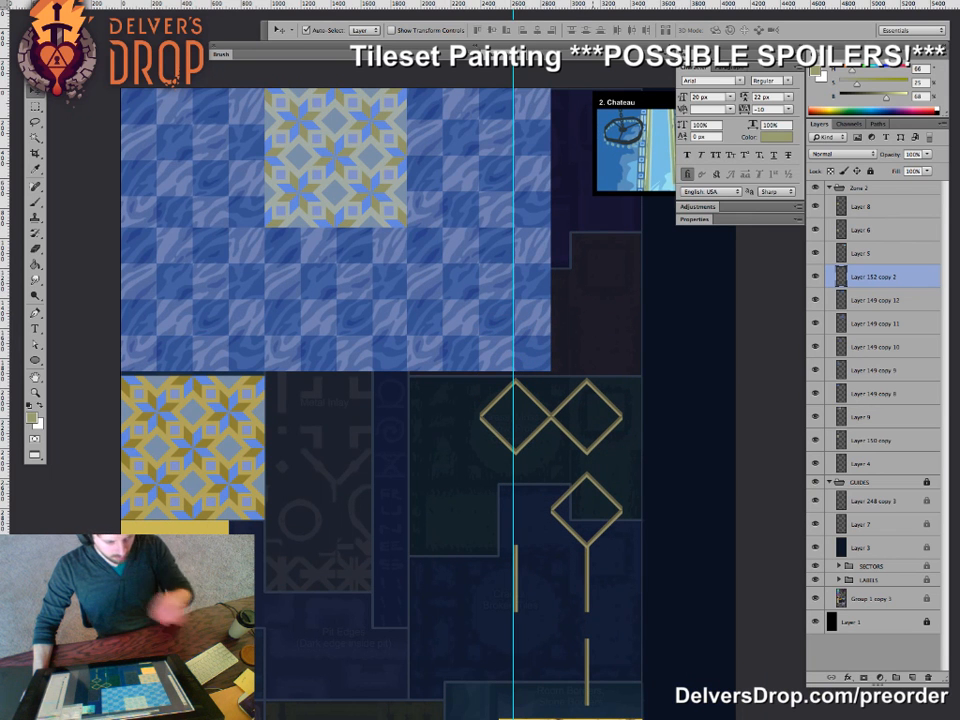
- Delete the four extra copies of the blue marbled checker tiles, keeping only the original block in the corner
{"action": "left_click_drag", "start_coordinate": [400, 320], "coordinate": [470, 404]}
{"action": "left_click", "coordinate": [400, 375]}
{"action": "key", "text": "Delete"}
{"action": "key", "text": "Delete"}
{"action": "key", "text": "Delete"}
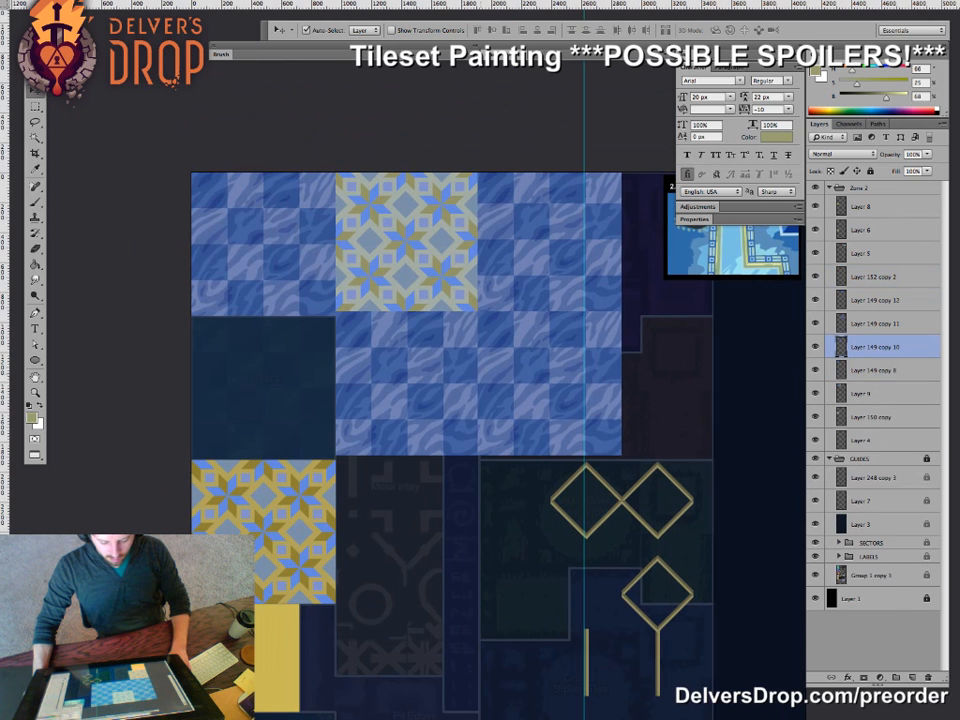
{"action": "key", "text": "Delete"}
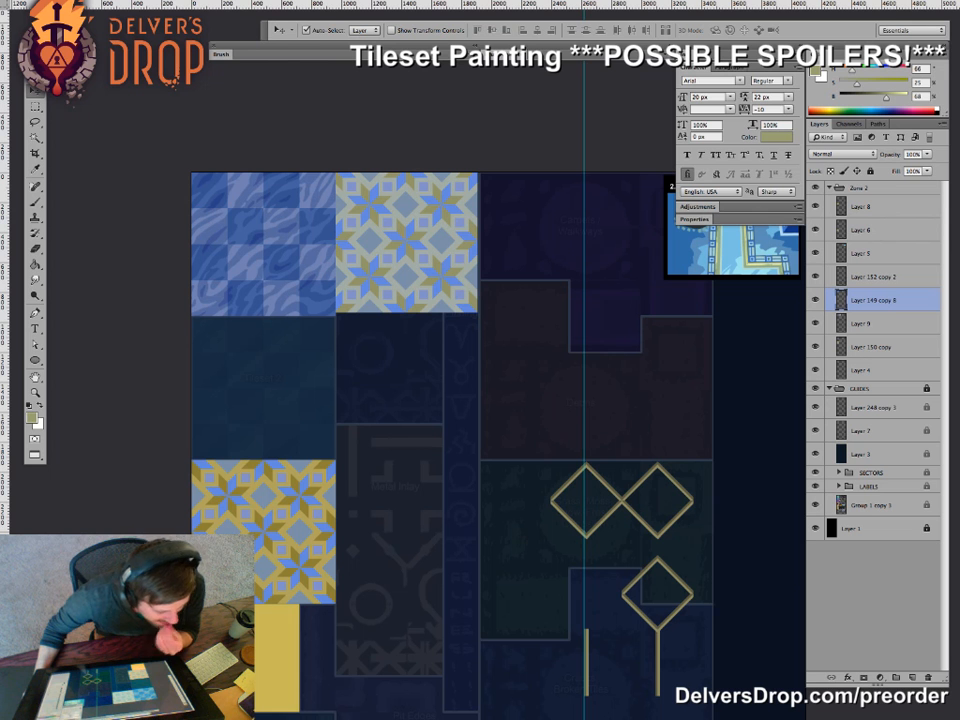
- Examine the recoloured star tiles beside the blue marbled checker tiles and compare them with the Chateau reference picture
{"action": "left_click", "coordinate": [640, 290]}
{"action": "left_click_drag", "start_coordinate": [640, 290], "coordinate": [428, 294]}
{"action": "left_click", "coordinate": [466, 243], "text": "super"}
{"action": "left_click", "coordinate": [392, 590]}
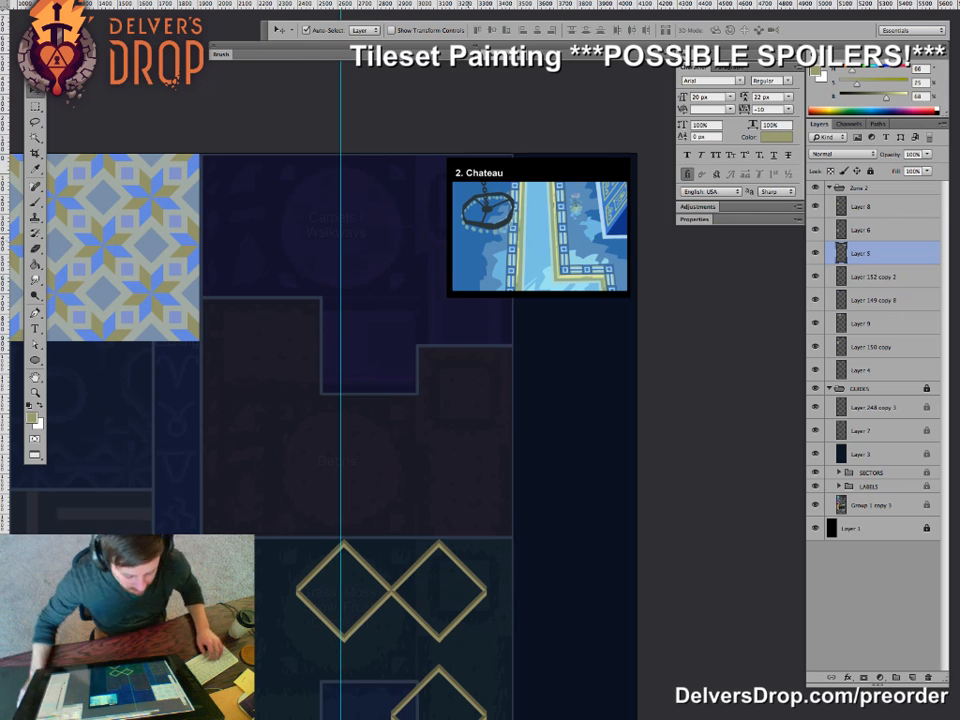
{"action": "left_click_drag", "start_coordinate": [300, 420], "coordinate": [474, 409]}
{"action": "scroll", "coordinate": [405, 400], "scroll_direction": "left", "scroll_amount": 1}
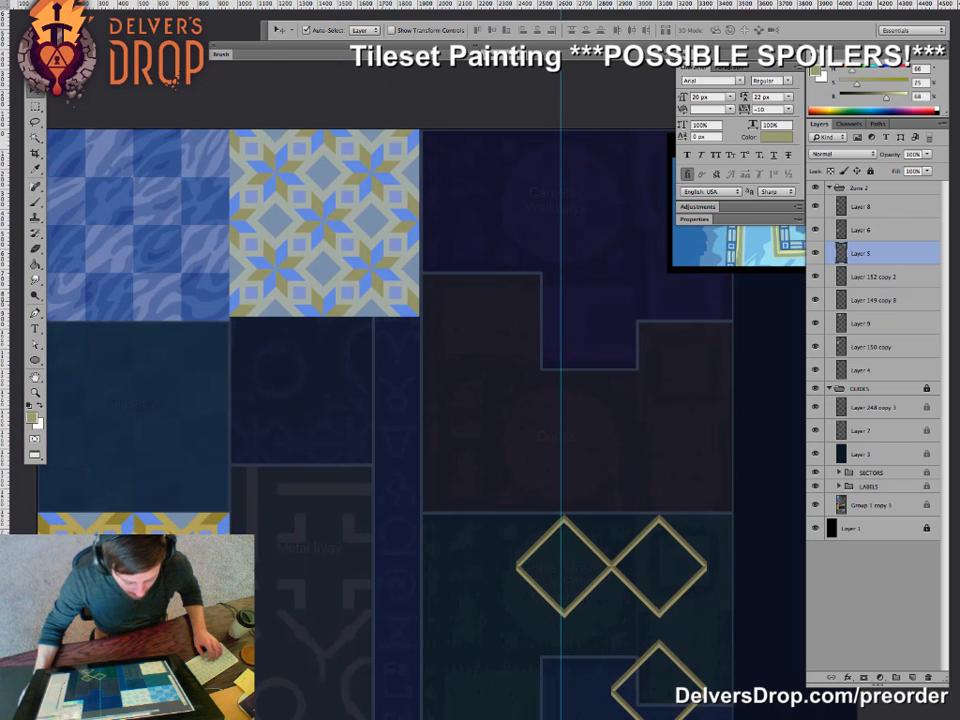
{"action": "left_click_drag", "start_coordinate": [229, 312], "coordinate": [309, 334]}
{"action": "left_click", "coordinate": [395, 180]}
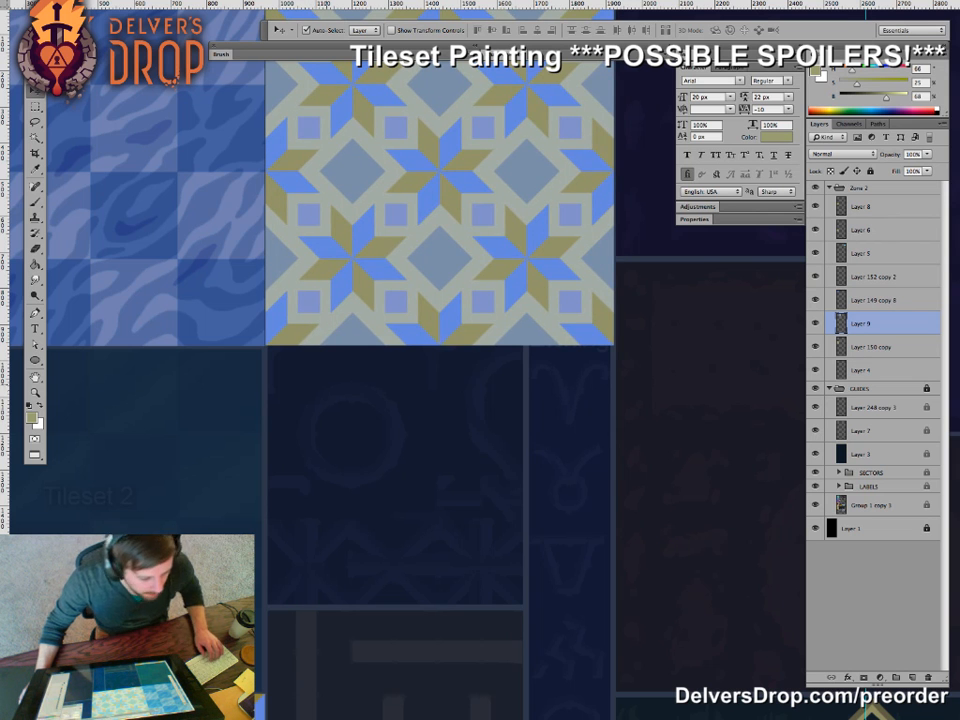
{"action": "key", "text": "z"}
{"action": "left_click_drag", "start_coordinate": [311, 381], "coordinate": [255, 349]}
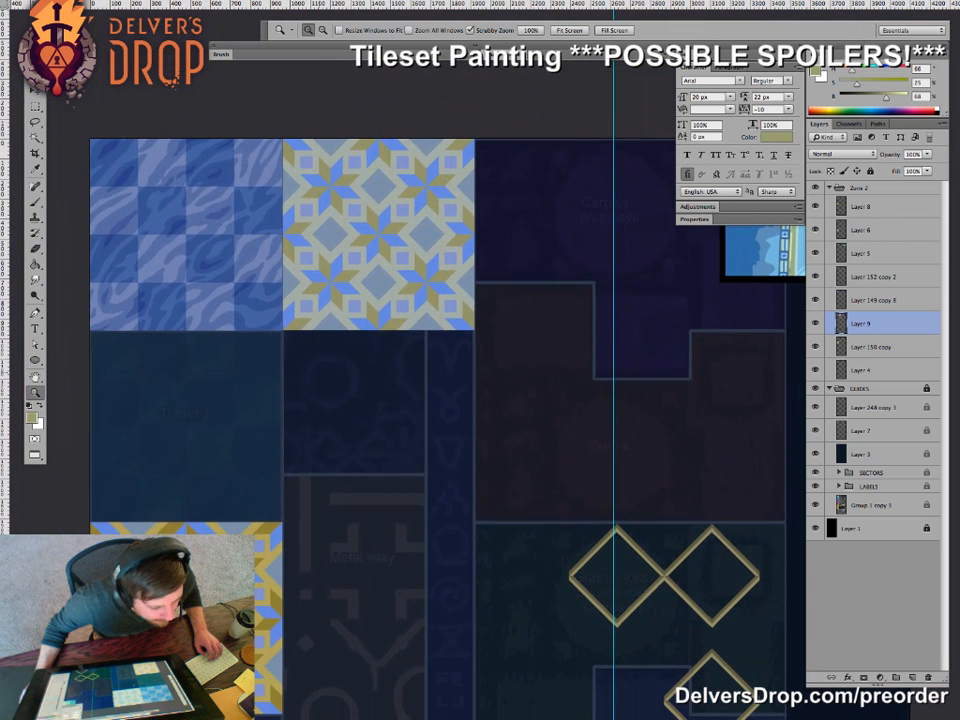
{"action": "left_click_drag", "start_coordinate": [255, 349], "coordinate": [292, 182]}
{"action": "left_click_drag", "start_coordinate": [359, 380], "coordinate": [254, 361]}
- Hide the original gold star tiles on Layer 150 copy and move the recoloured star tiles directly beneath the blue marbled checker tiles
{"action": "key", "text": "v"}
{"action": "left_click", "coordinate": [250, 392]}
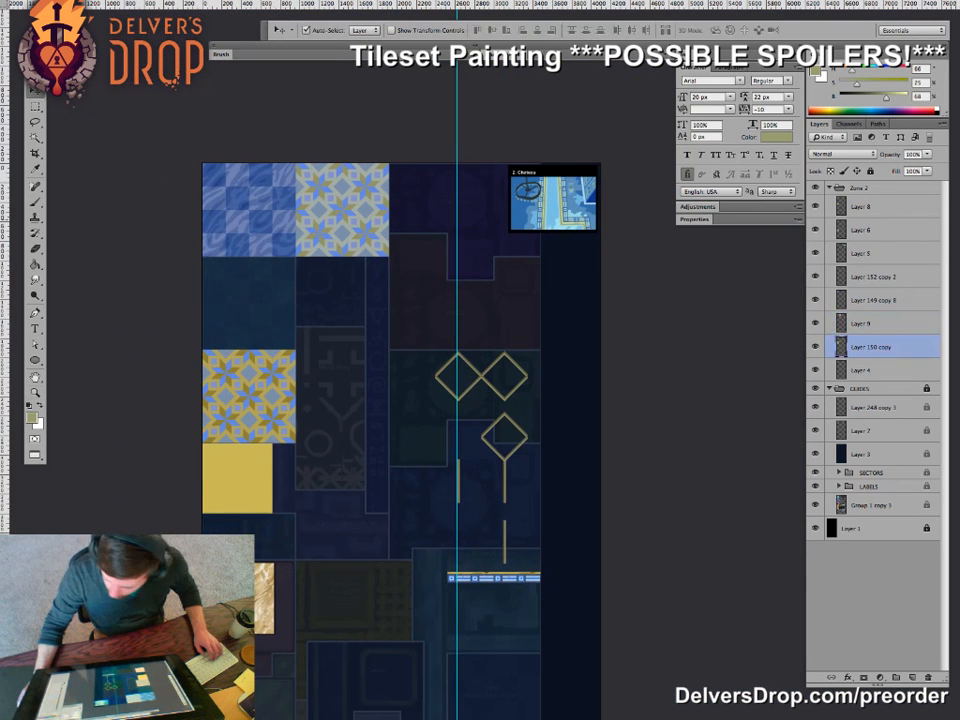
{"action": "left_click_drag", "start_coordinate": [344, 200], "coordinate": [247, 268]}
{"action": "key", "text": "shift+Up"}
{"action": "key", "text": "shift+Up"}
{"action": "key", "text": "shift+Left"}
{"action": "key", "text": "shift+Left"}
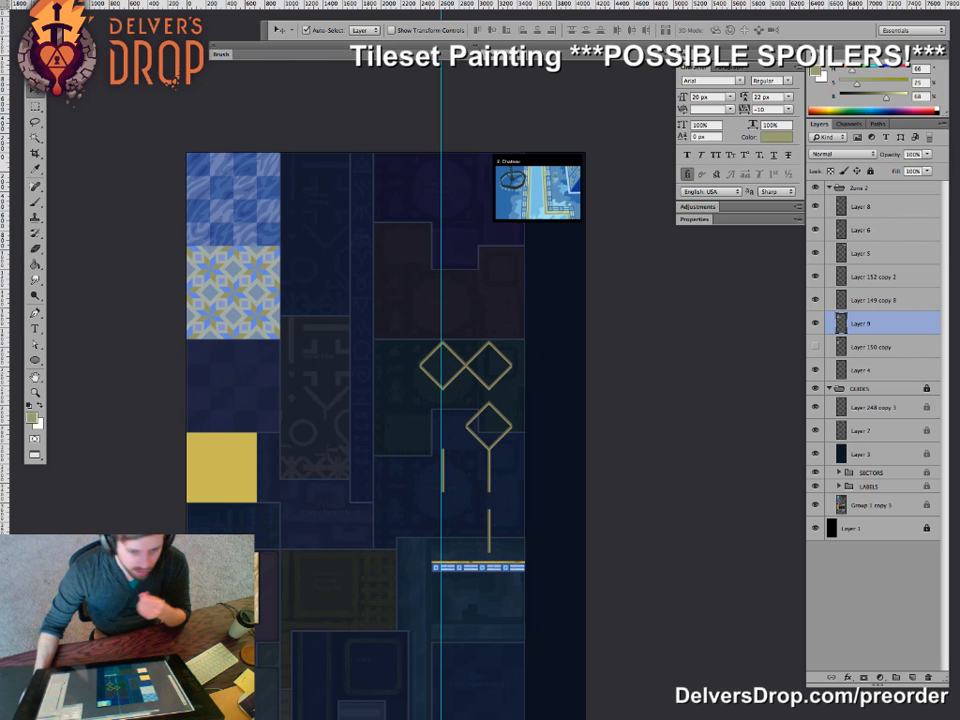
- Switch to the DDrop – Design v4.2 spreadsheet and find the floor tile rows on the Tile Map Layers sheet
{"action": "key", "text": "F3"}
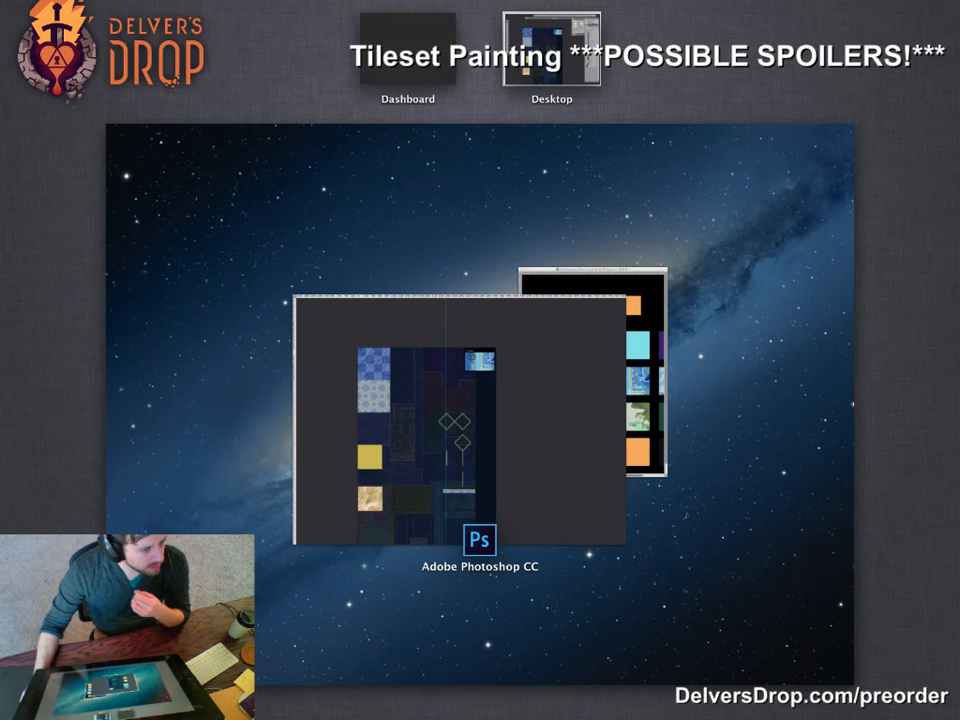
{"action": "key", "text": "F3"}
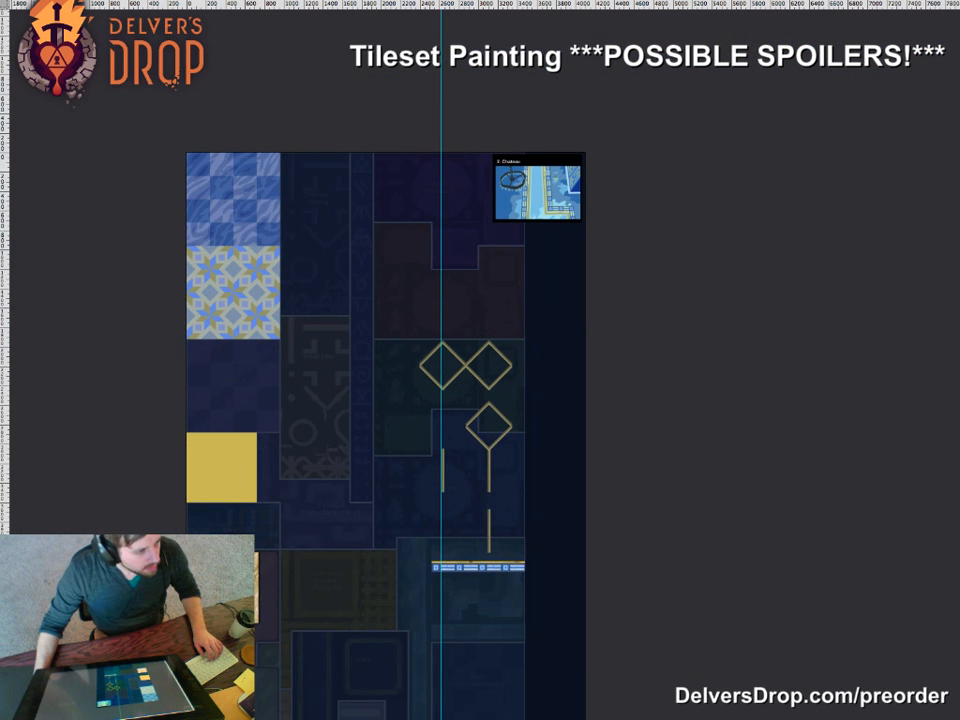
{"action": "left_click_drag", "start_coordinate": [450, 0], "coordinate": [480, 57]}
{"action": "scroll", "coordinate": [560, 450], "scroll_direction": "up", "scroll_amount": 2}
{"action": "scroll", "coordinate": [290, 390], "scroll_direction": "down", "scroll_amount": 10}
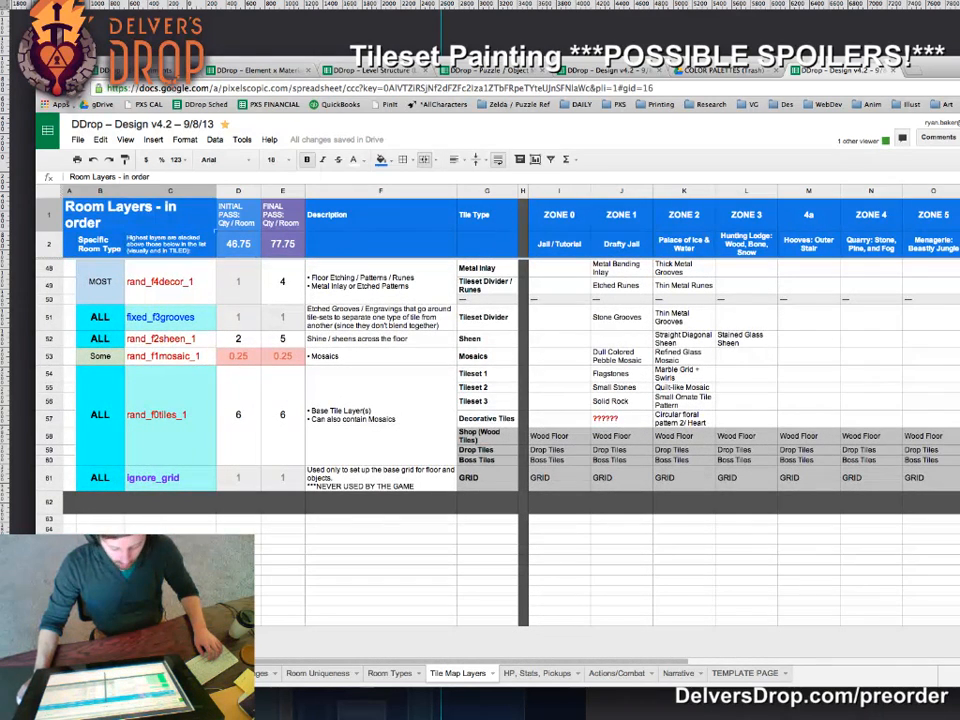
{"action": "left_click", "coordinate": [621, 356]}
{"action": "scroll", "coordinate": [621, 356], "scroll_direction": "right", "scroll_amount": 5}
{"action": "scroll", "coordinate": [621, 356], "scroll_direction": "left", "scroll_amount": 3}
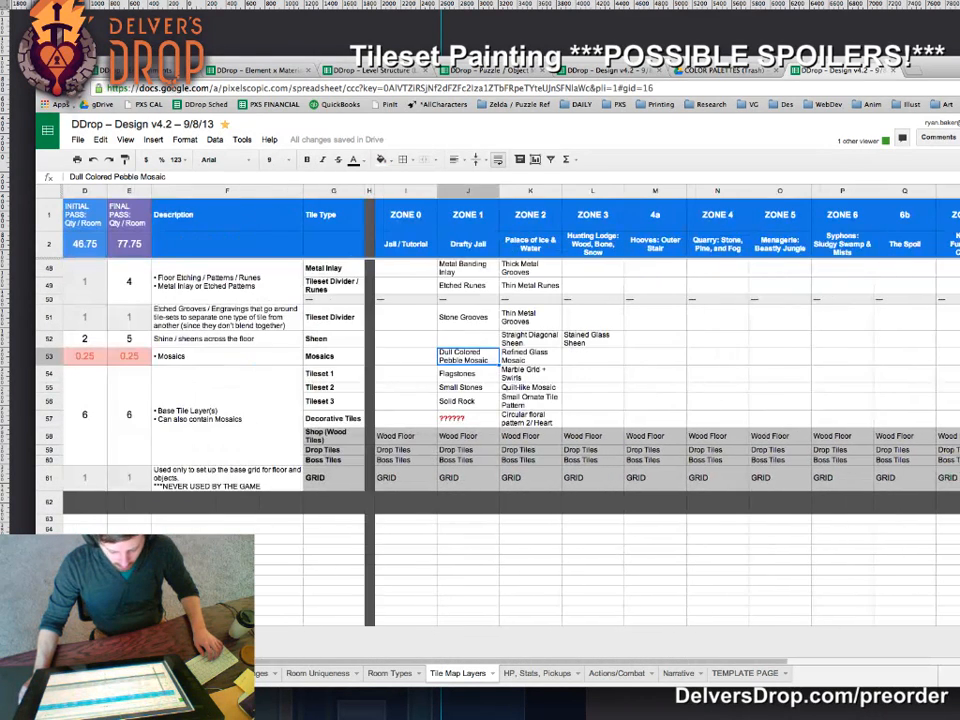
- Review the Zone 1 and Zone 2 floor descriptions between Pit Edges and Tileset 3, and return to the tileset in Photoshop
{"action": "key", "text": "Up"}
{"action": "key", "text": "Up"}
{"action": "key", "text": "Up"}
{"action": "key", "text": "Up"}
{"action": "key", "text": "Up"}
{"action": "key", "text": "Up"}
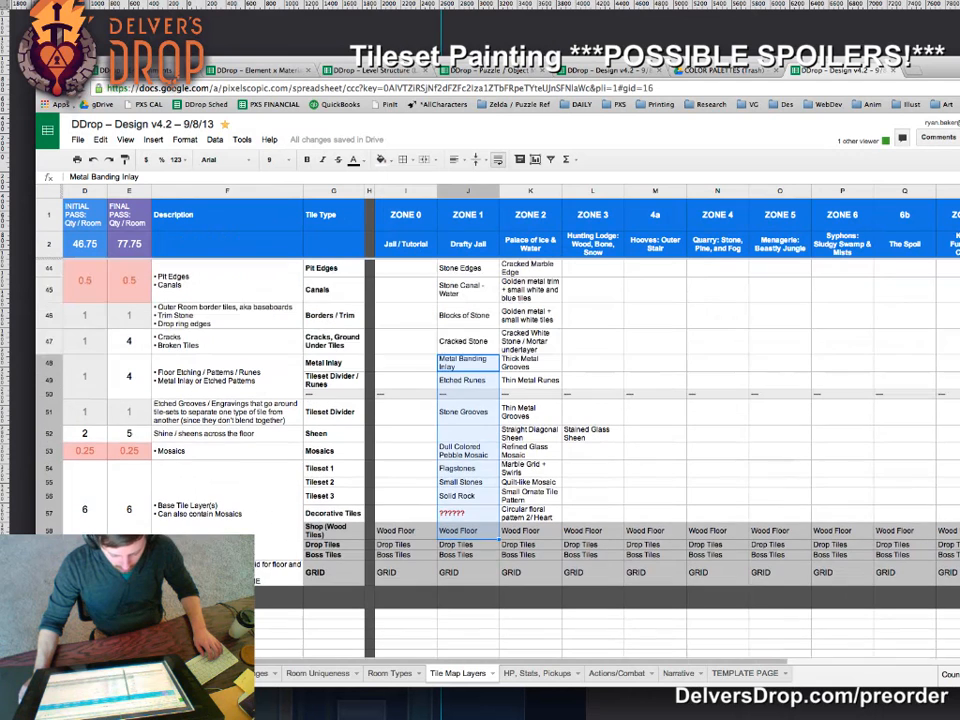
{"action": "key", "text": "shift+Down"}
{"action": "key", "text": "shift+Down"}
{"action": "key", "text": "shift+Down"}
{"action": "key", "text": "shift+Down"}
{"action": "key", "text": "shift+Down"}
{"action": "key", "text": "shift+Down"}
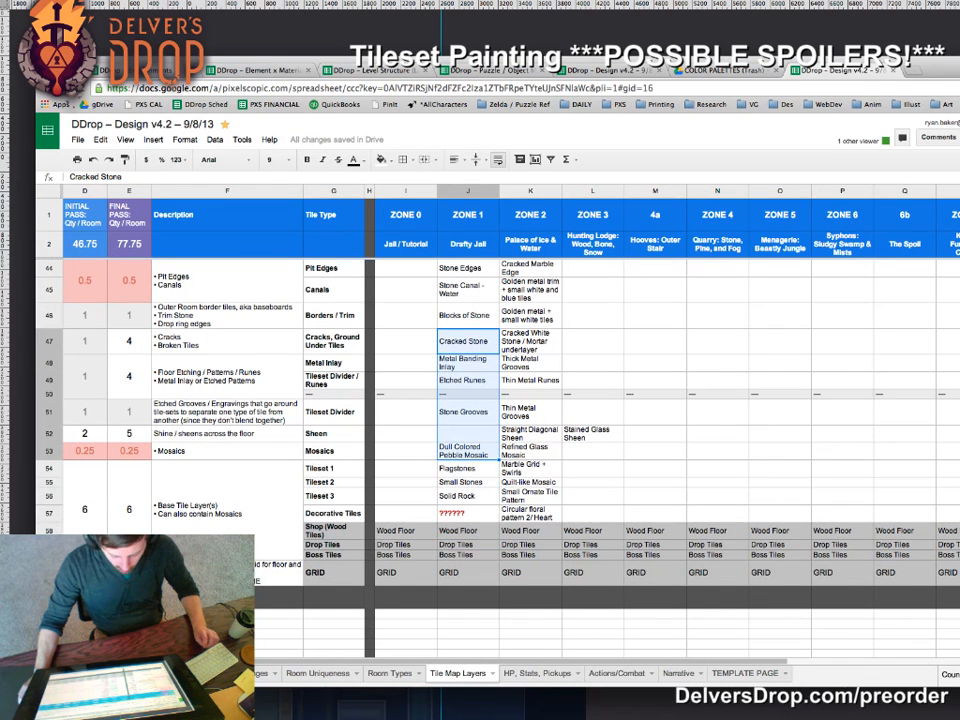
{"action": "left_click_drag", "start_coordinate": [530, 268], "coordinate": [530, 496]}
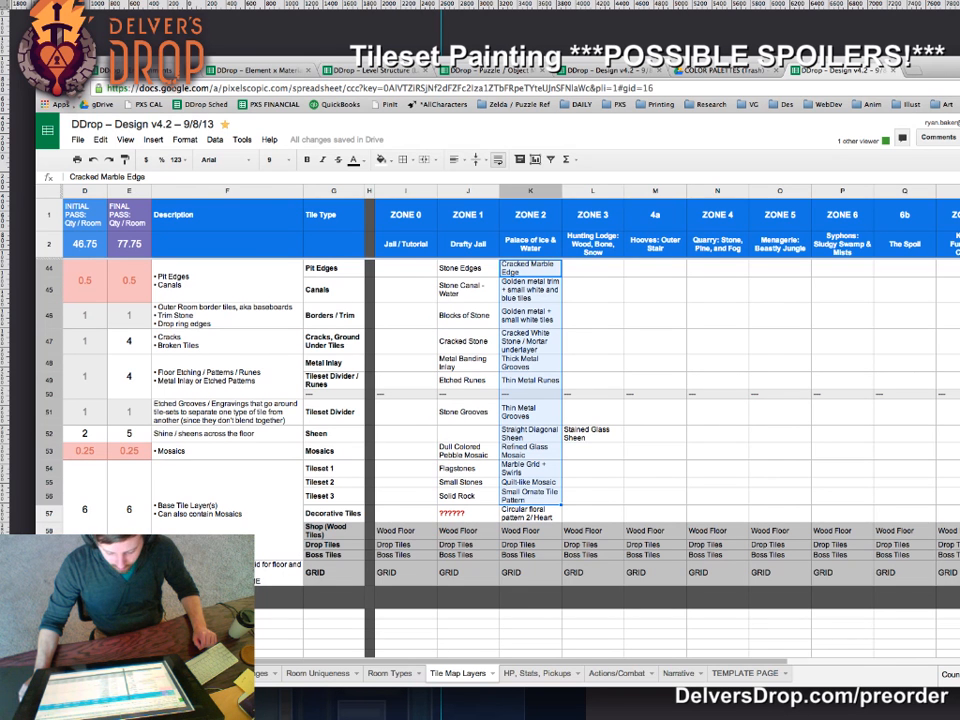
{"action": "left_click_drag", "start_coordinate": [610, 60], "coordinate": [598, 0]}
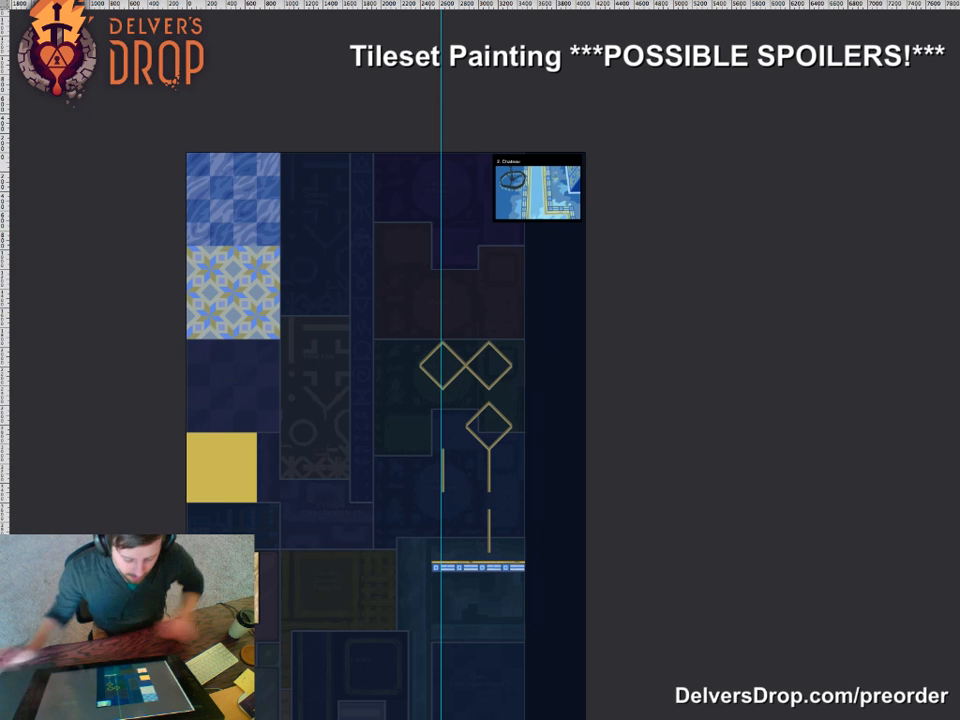
- Bring back the hidden panels and display the grid over the tileset
{"action": "key", "text": "Tab"}
{"action": "key", "text": "ctrl+plus"}
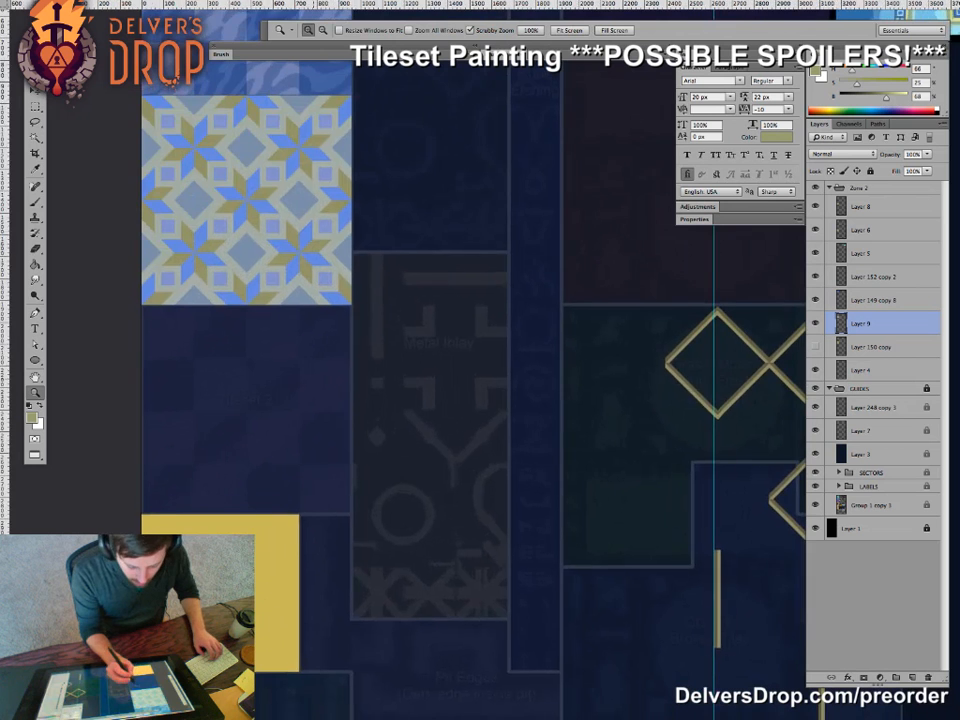
{"action": "left_click_drag", "start_coordinate": [260, 330], "coordinate": [311, 431]}
{"action": "left_click_drag", "start_coordinate": [470, 550], "coordinate": [467, 480]}
{"action": "key", "text": "ctrl+apostrophe"}
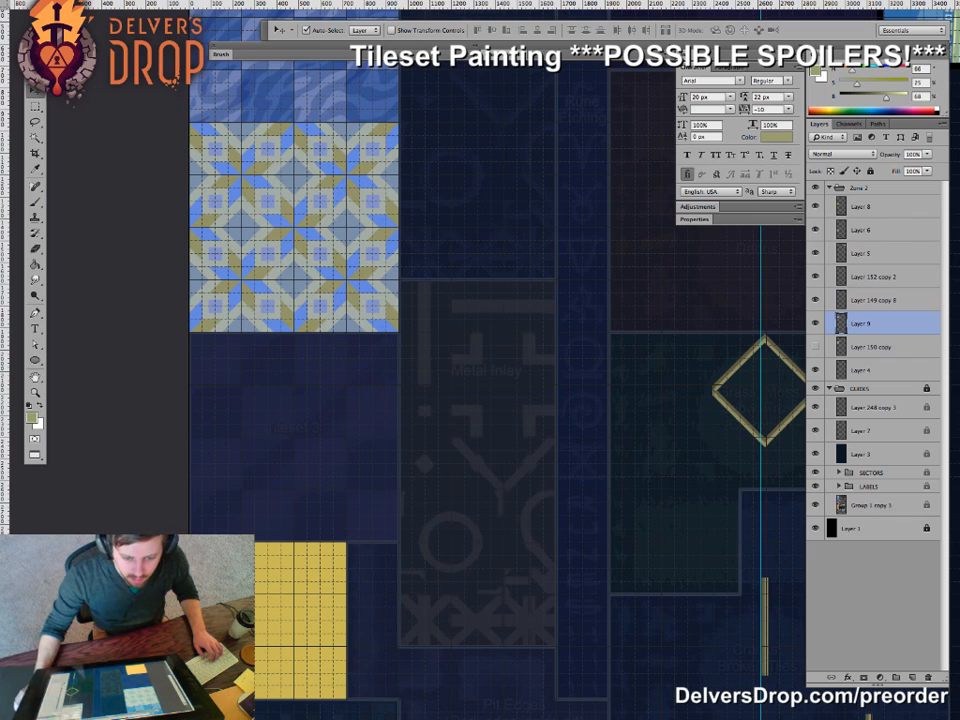
- Examine the star tiles and the empty Tileset 3 section below them against the grid
{"action": "key", "text": "z"}
{"action": "left_click_drag", "start_coordinate": [204, 149], "coordinate": [203, 224]}
{"action": "left_click_drag", "start_coordinate": [209, 180], "coordinate": [330, 184]}
{"action": "key", "text": "v"}
{"action": "left_click_drag", "start_coordinate": [300, 350], "coordinate": [481, 441]}
{"action": "left_click_drag", "start_coordinate": [254, 242], "coordinate": [258, 237]}
{"action": "key", "text": "z"}
{"action": "left_click_drag", "start_coordinate": [196, 219], "coordinate": [100, 220]}
{"action": "left_click_drag", "start_coordinate": [294, 428], "coordinate": [292, 380]}
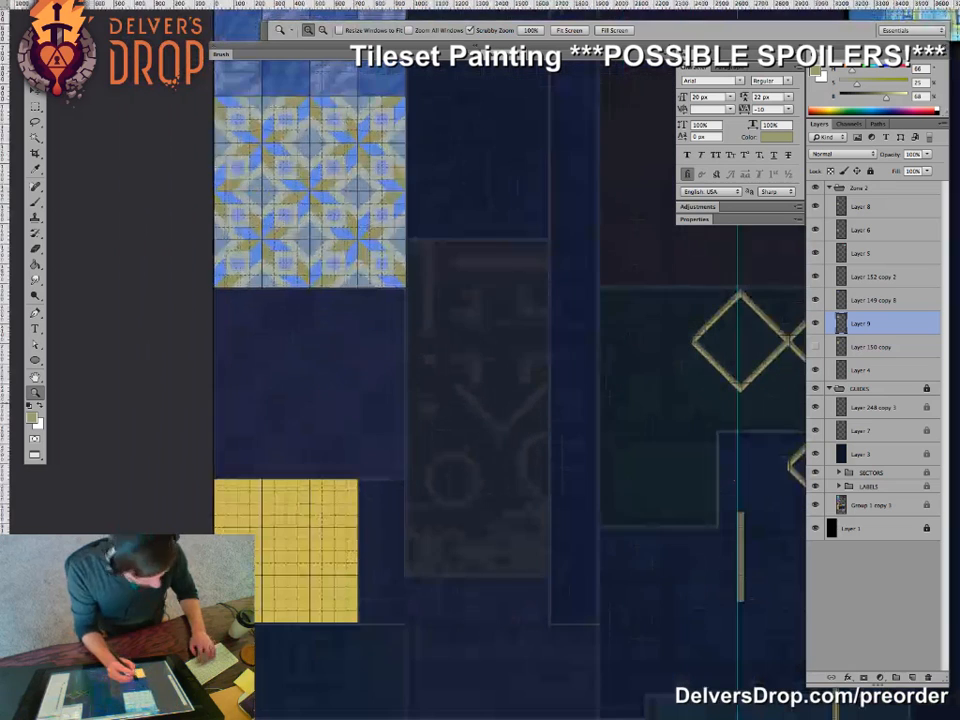
- Add a new layer above Layer 9 and select the whole square Tileset 3 section between the star tiles and the yellow block
{"action": "left_click", "coordinate": [912, 678]}
{"action": "key", "text": "m"}
{"action": "left_click_drag", "start_coordinate": [214, 288], "coordinate": [406, 479]}
- Fill the selected square at 100% opacity with the star lattice's pale grey, adjusted to hue 120, saturation 4 and brightness 82
{"action": "key", "text": "g"}
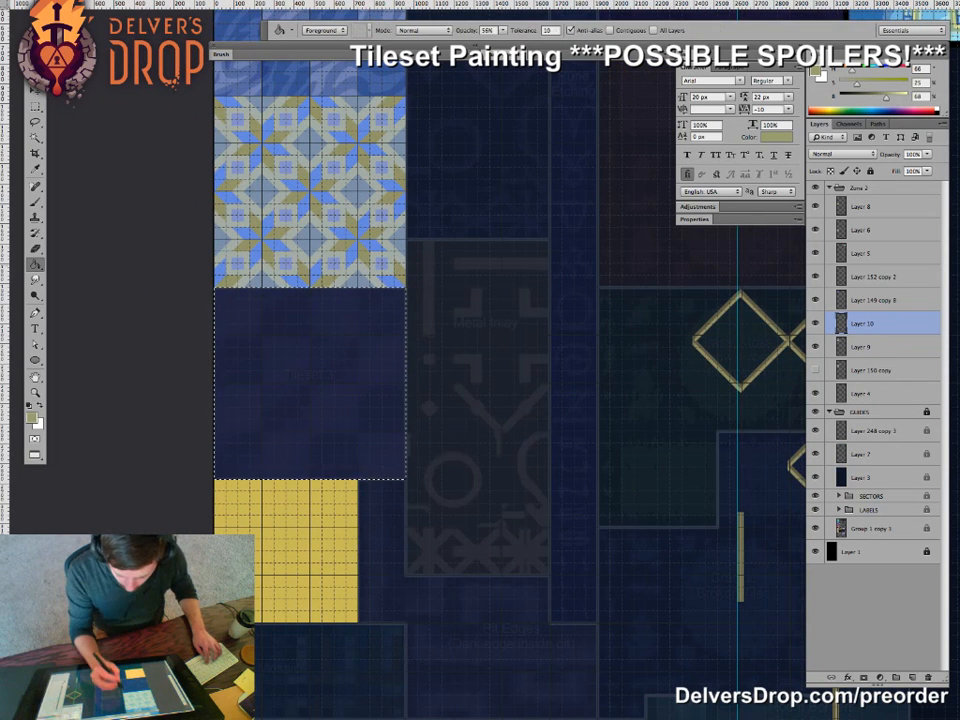
{"action": "left_click", "coordinate": [396, 236], "text": "alt"}
{"action": "left_click_drag", "start_coordinate": [889, 98], "coordinate": [896, 98]}
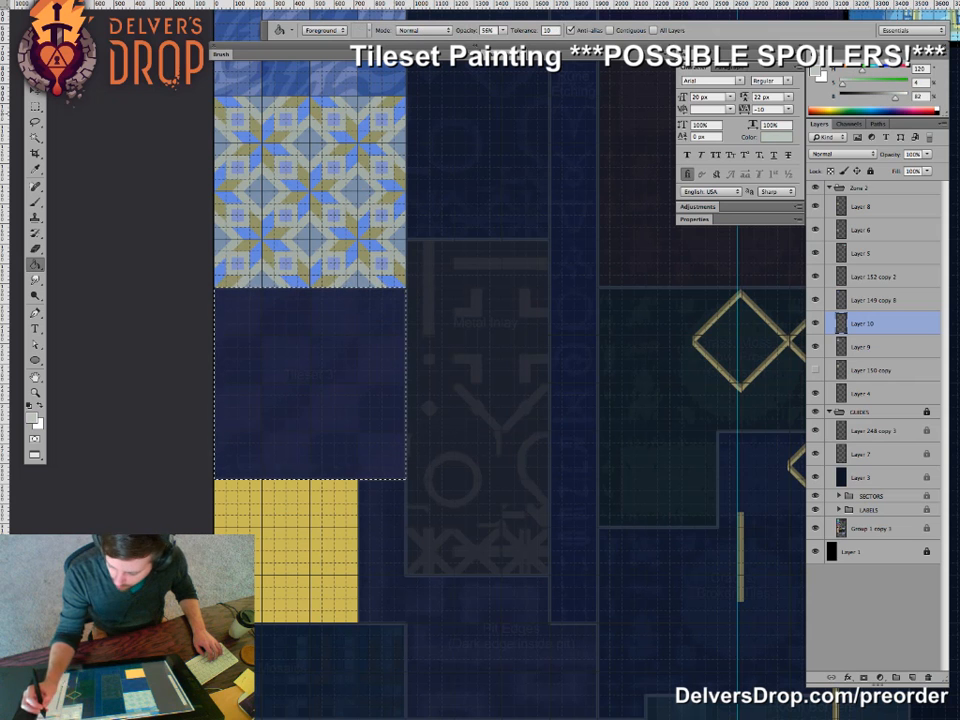
{"action": "left_click", "coordinate": [358, 338]}
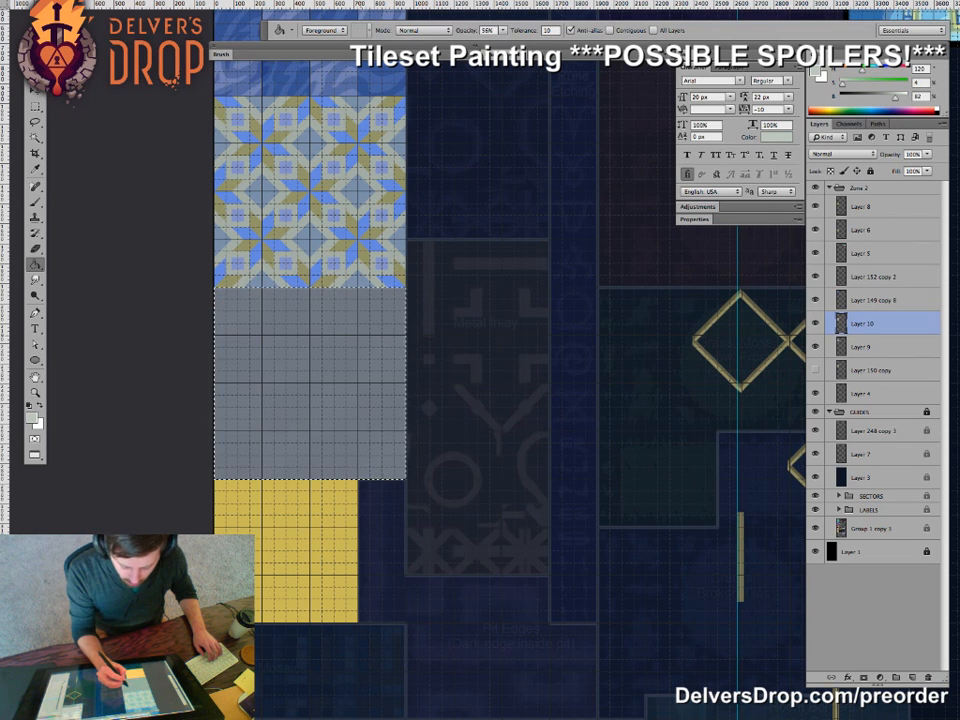
{"action": "key", "text": "super+z"}
{"action": "left_click_drag", "start_coordinate": [503, 30], "coordinate": [540, 44]}
{"action": "left_click", "coordinate": [340, 338]}
{"action": "left_click", "coordinate": [322, 368]}
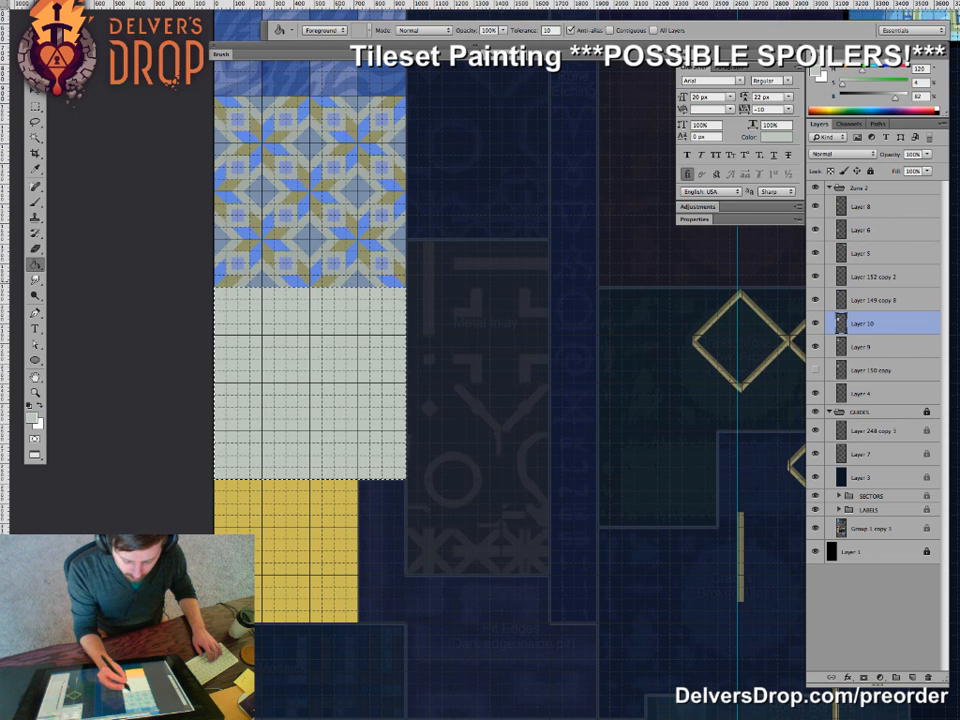
- Refill the selected square with a pale mint of hue 152, saturation 10 and brightness 89
{"action": "left_click_drag", "start_coordinate": [322, 368], "coordinate": [318, 387]}
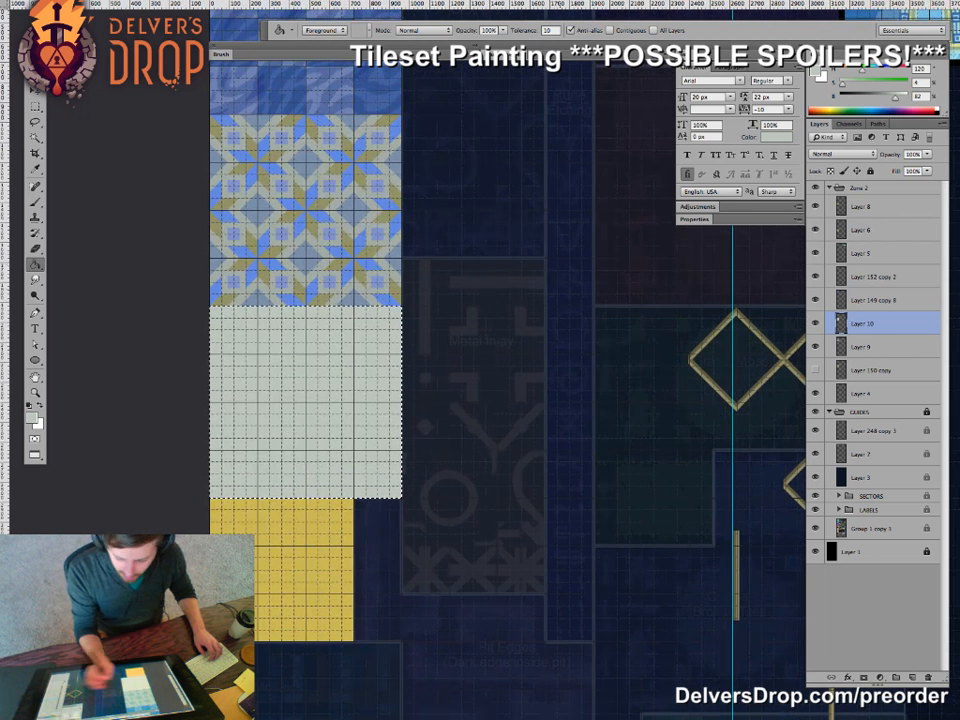
{"action": "left_click_drag", "start_coordinate": [862, 70], "coordinate": [869, 70]}
{"action": "left_click", "coordinate": [318, 388]}
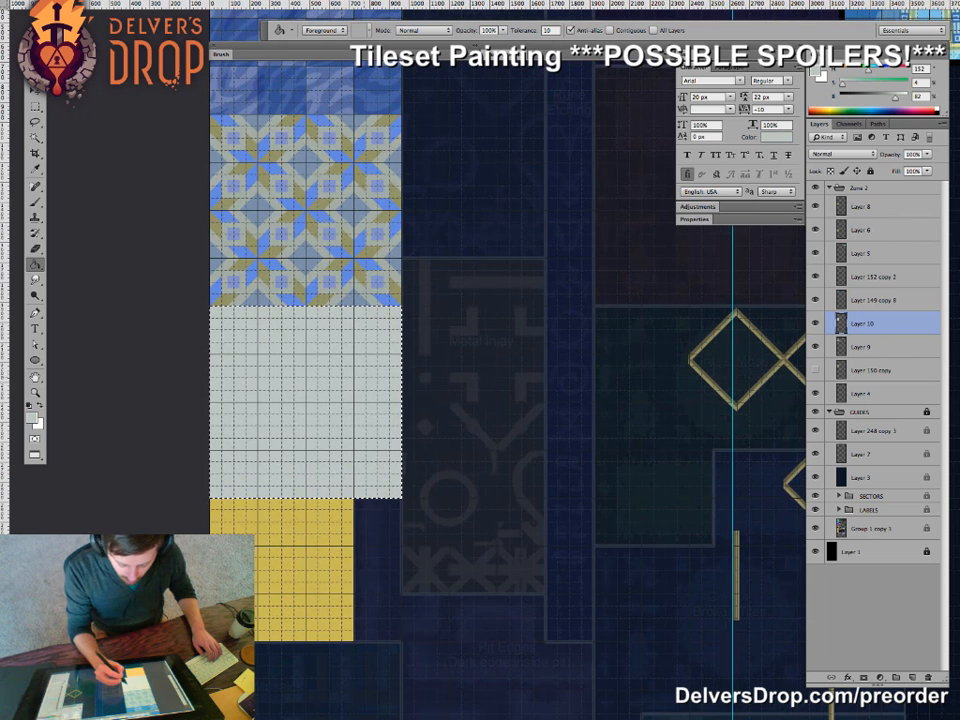
{"action": "left_click_drag", "start_coordinate": [895, 97], "coordinate": [900, 97]}
{"action": "left_click_drag", "start_coordinate": [842, 84], "coordinate": [846, 84]}
{"action": "left_click", "coordinate": [318, 388]}
- Deselect the mint square and lock the transparent pixels of its layer
{"action": "left_click_drag", "start_coordinate": [318, 388], "coordinate": [325, 521]}
{"action": "key", "text": "z"}
{"action": "left_click_drag", "start_coordinate": [400, 476], "coordinate": [335, 476]}
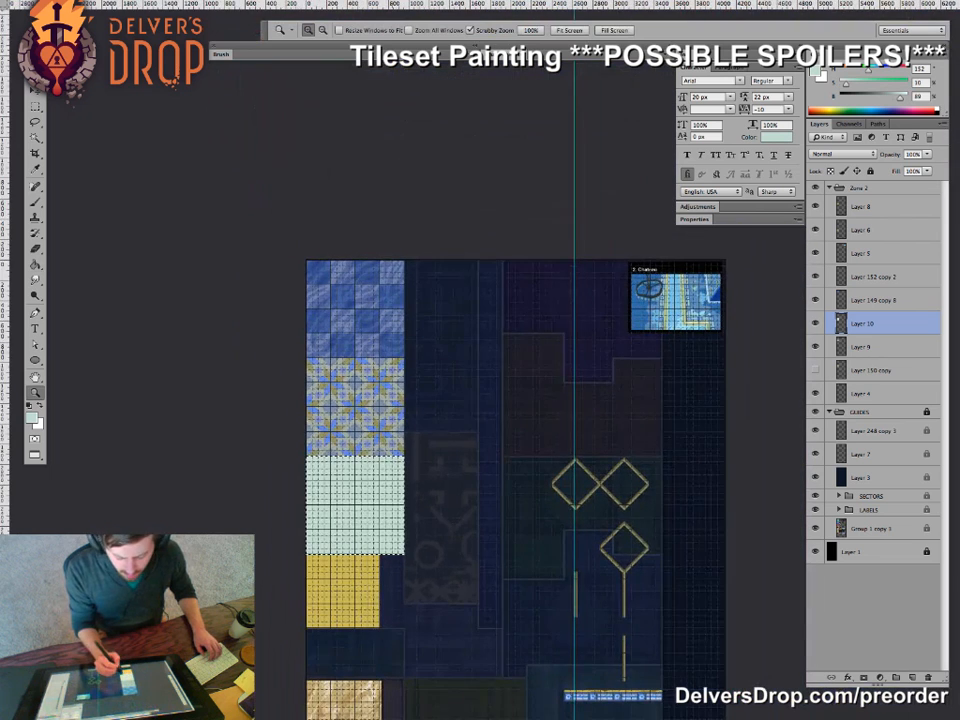
{"action": "left_click_drag", "start_coordinate": [420, 476], "coordinate": [393, 435]}
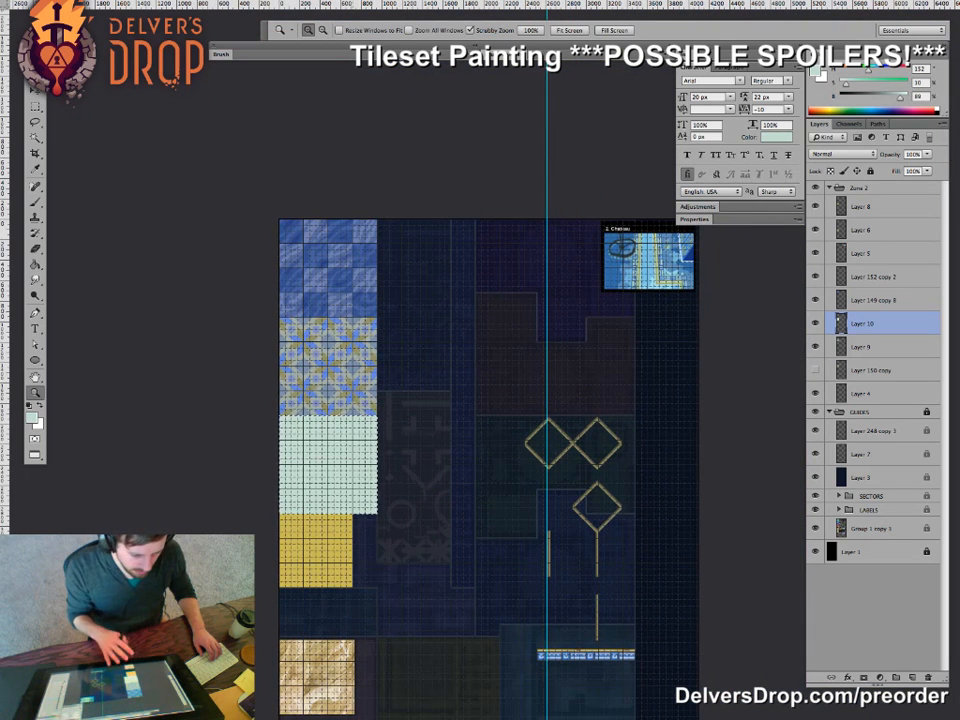
{"action": "left_click_drag", "start_coordinate": [295, 451], "coordinate": [358, 451]}
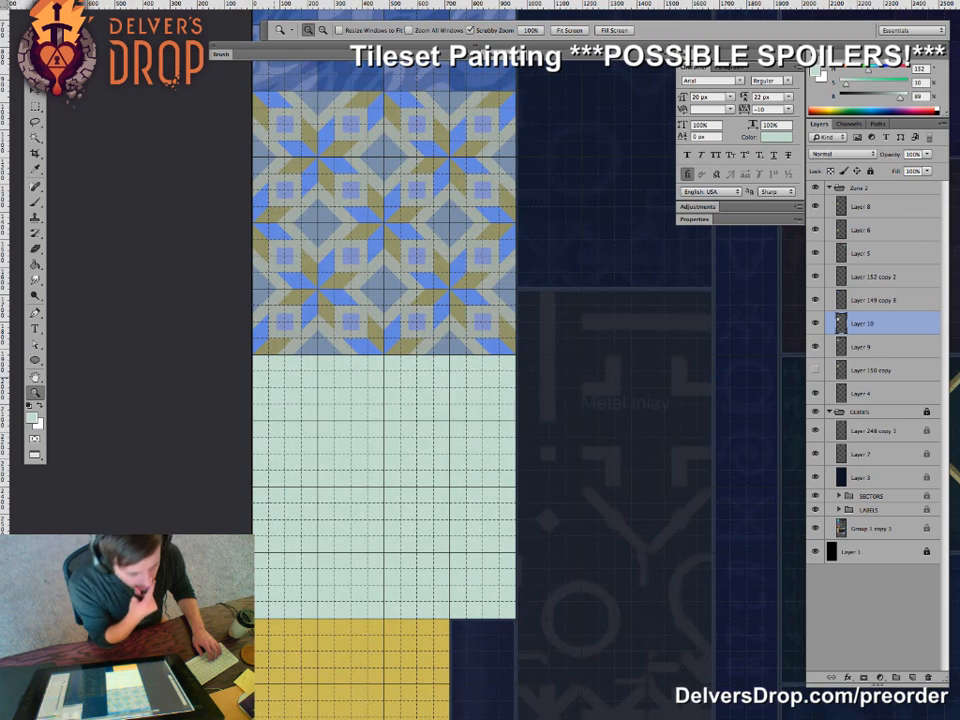
{"action": "left_click", "coordinate": [830, 171]}
{"action": "left_click_drag", "start_coordinate": [520, 470], "coordinate": [485, 388]}
{"action": "mouse_move", "coordinate": [340, 352]}
{"action": "left_mouse_down"}
{"action": "mouse_move", "coordinate": [361, 432]}
{"action": "mouse_move", "coordinate": [331, 432]}
{"action": "mouse_move", "coordinate": [400, 432]}
{"action": "left_mouse_up"}
- Ready the Brush tool with a medium blue foreground colour of hue 218, saturation 51 and brightness 69
{"action": "key", "text": "b"}
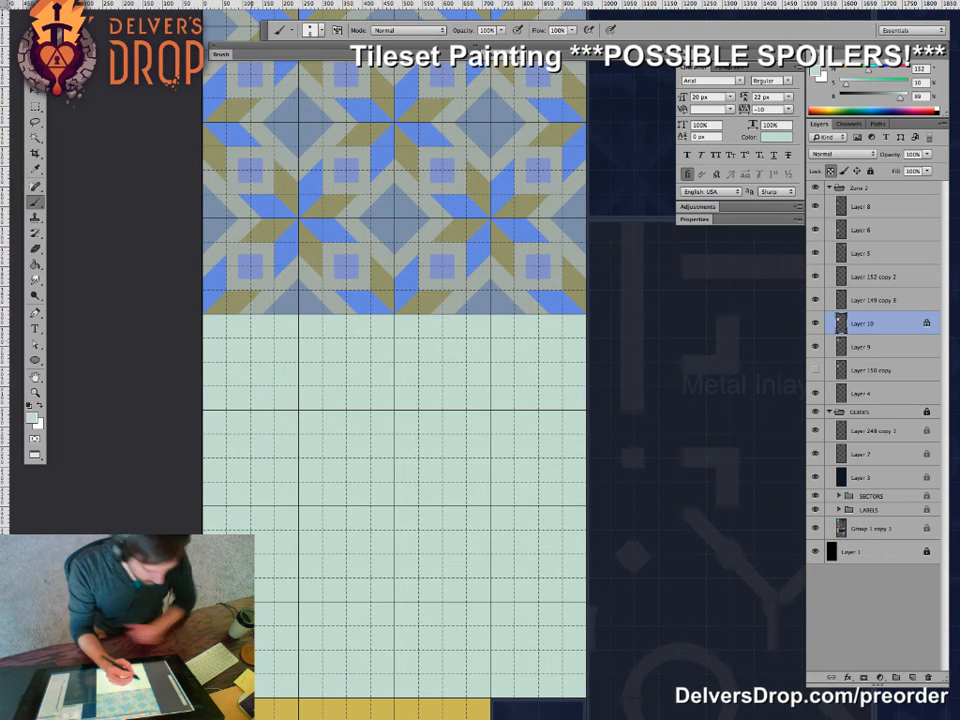
{"action": "left_click_drag", "start_coordinate": [266, 268], "coordinate": [242, 268]}
{"action": "left_click", "coordinate": [279, 257], "text": "alt"}
{"action": "left_click_drag", "start_coordinate": [873, 84], "coordinate": [879, 84]}
{"action": "left_click_drag", "start_coordinate": [420, 200], "coordinate": [424, 487]}
{"action": "left_click", "coordinate": [434, 180], "text": "alt"}
{"action": "left_click_drag", "start_coordinate": [366, 480], "coordinate": [403, 267]}
{"action": "mouse_move", "coordinate": [282, 443]}
{"action": "left_mouse_down"}
{"action": "mouse_move", "coordinate": [331, 443]}
{"action": "mouse_move", "coordinate": [334, 407]}
{"action": "left_mouse_up"}
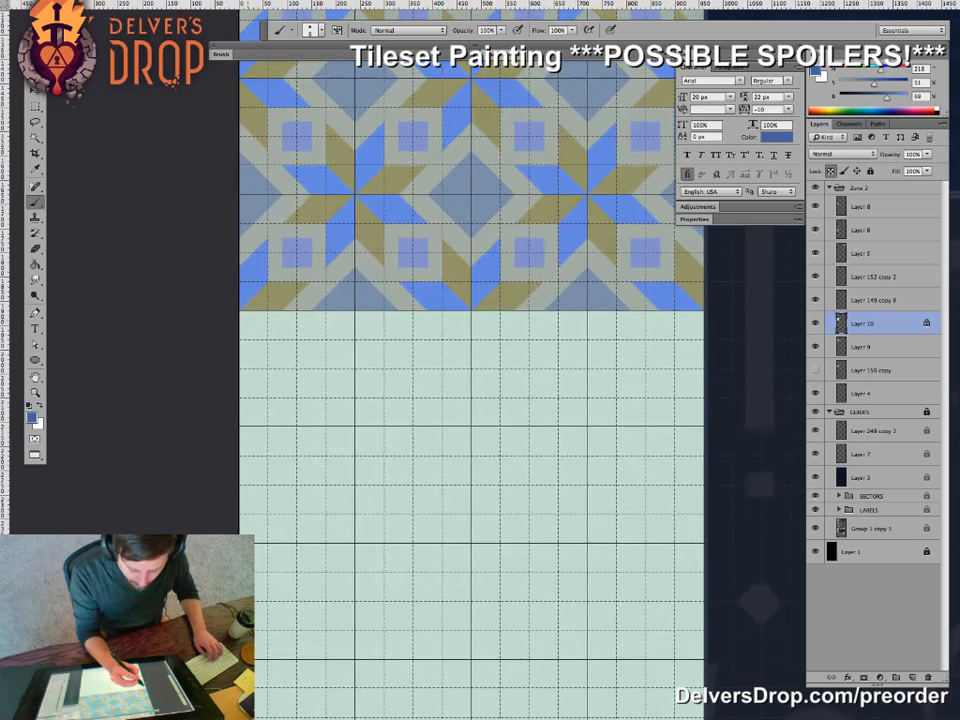
{"action": "left_click_drag", "start_coordinate": [367, 406], "coordinate": [327, 366]}
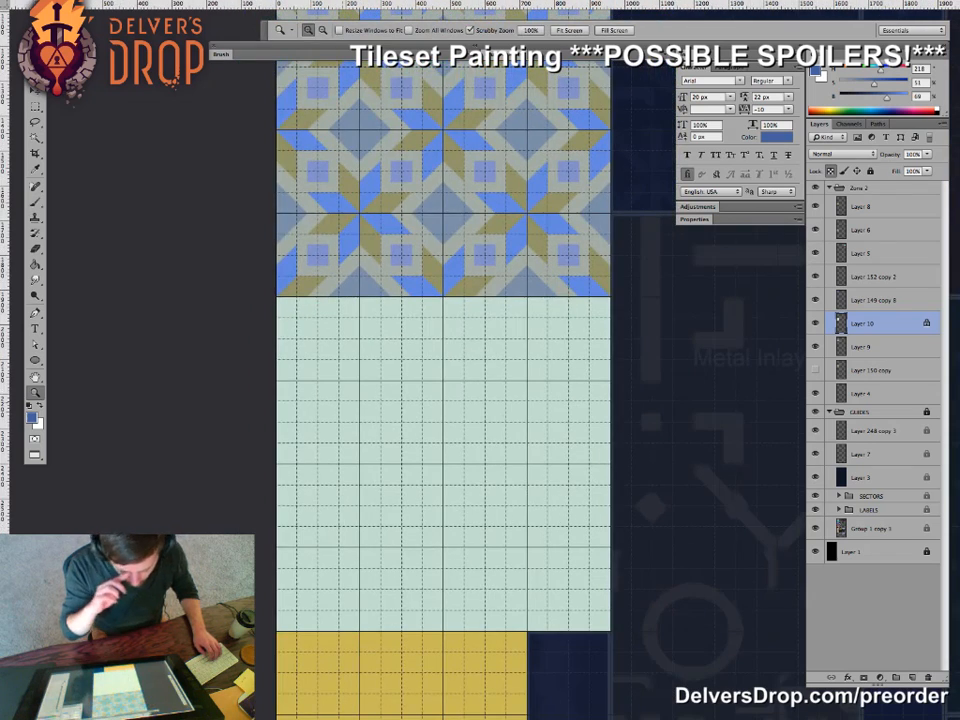
{"action": "left_click_drag", "start_coordinate": [514, 425], "coordinate": [338, 414]}
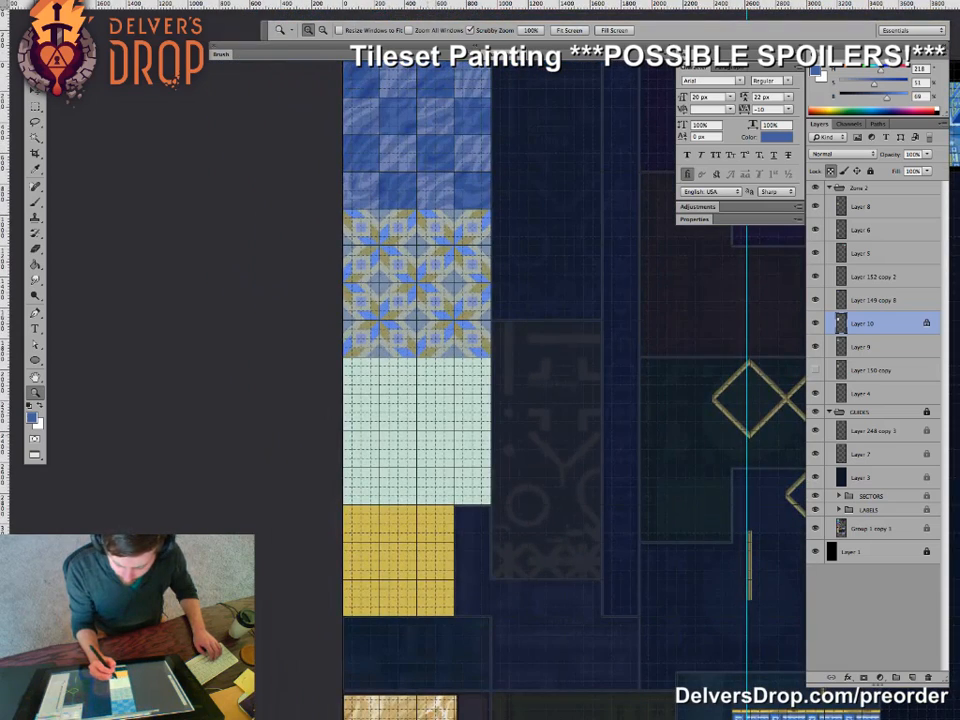
- Fill the whole pale mint square with the medium blue foreground colour at 100% opacity
{"action": "left_click_drag", "start_coordinate": [406, 399], "coordinate": [520, 400]}
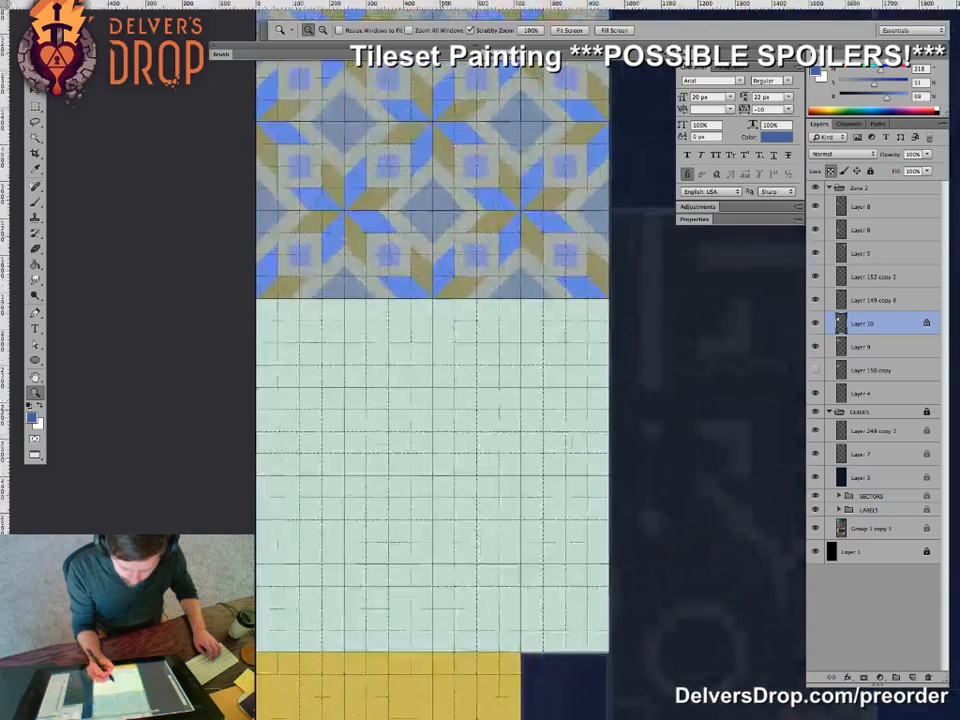
{"action": "key", "text": "b"}
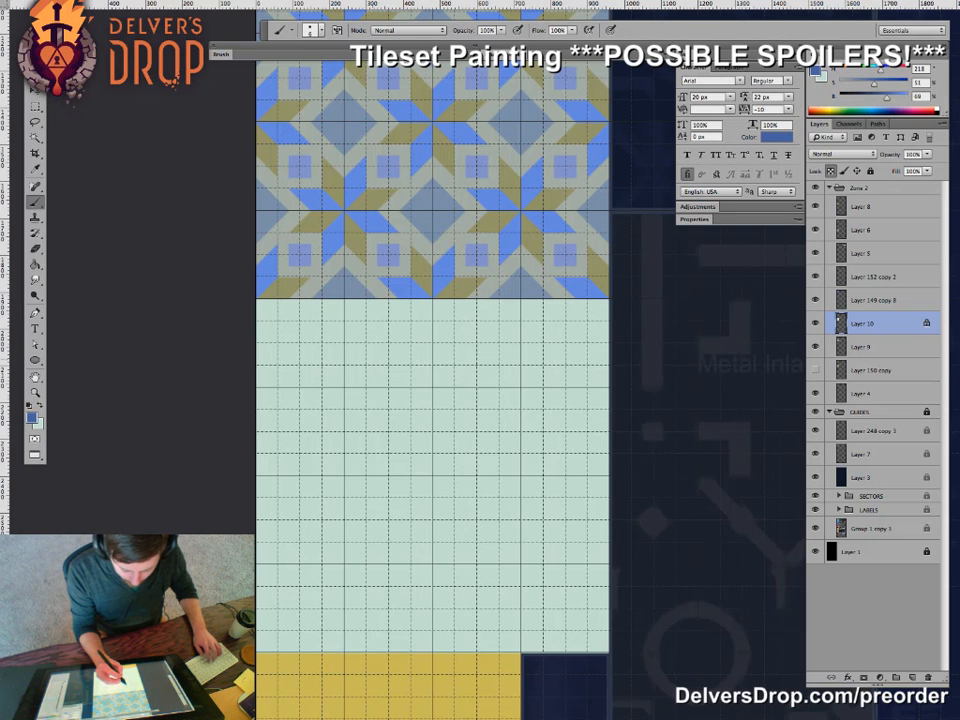
{"action": "key", "text": "g"}
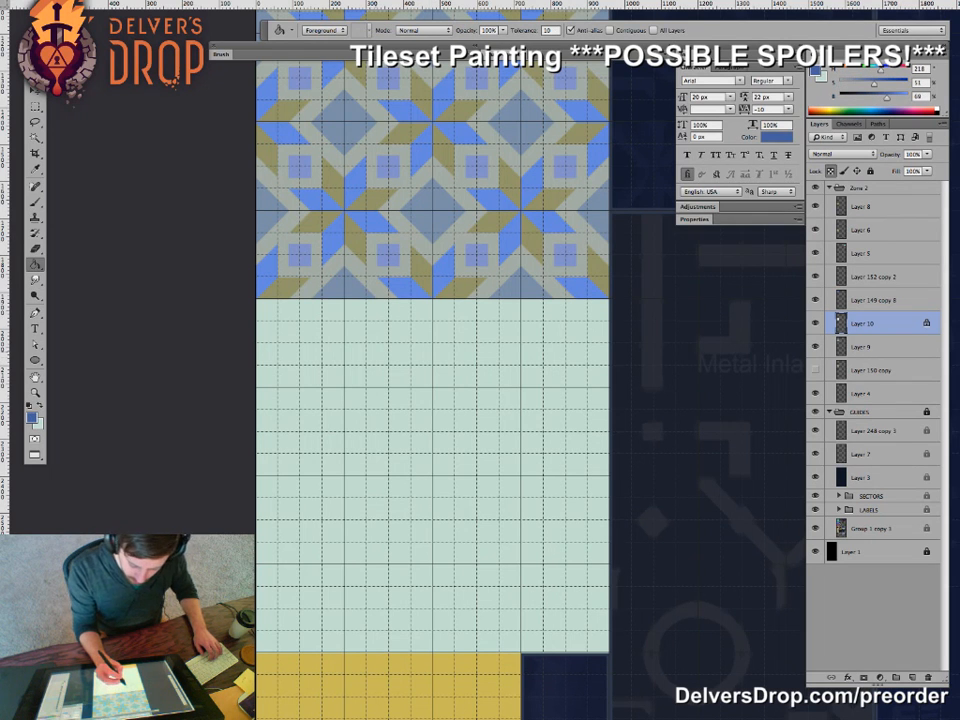
{"action": "left_click", "coordinate": [430, 400]}
- Brush straight horizontal pale mint lines at 25 px along the blue square's upper and lower edges and its three main row gridlines
{"action": "key", "text": "b"}
{"action": "key", "text": "x"}
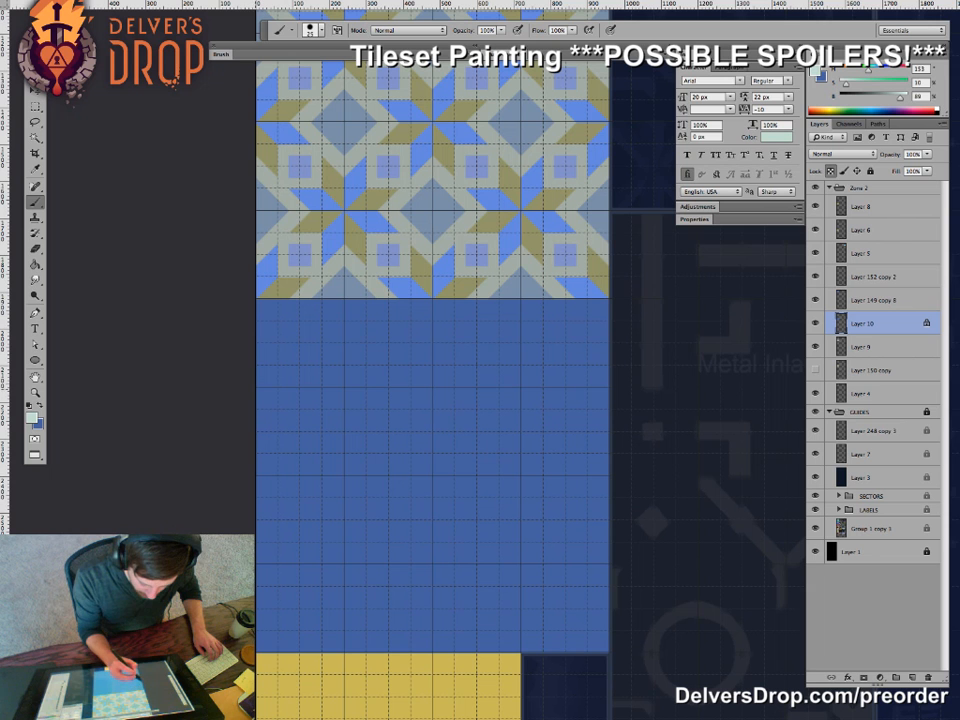
{"action": "left_click_drag", "start_coordinate": [258, 387], "coordinate": [607, 387]}
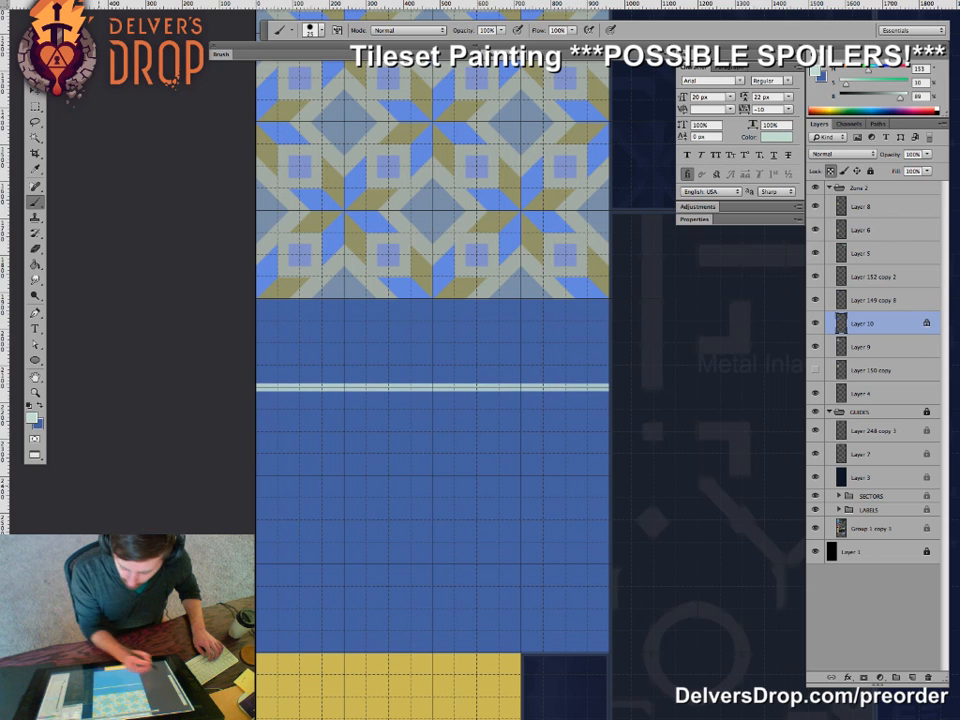
{"action": "left_click_drag", "start_coordinate": [576, 300], "coordinate": [258, 300]}
{"action": "left_click_drag", "start_coordinate": [258, 476], "coordinate": [607, 476]}
{"action": "left_click_drag", "start_coordinate": [430, 400], "coordinate": [424, 338]}
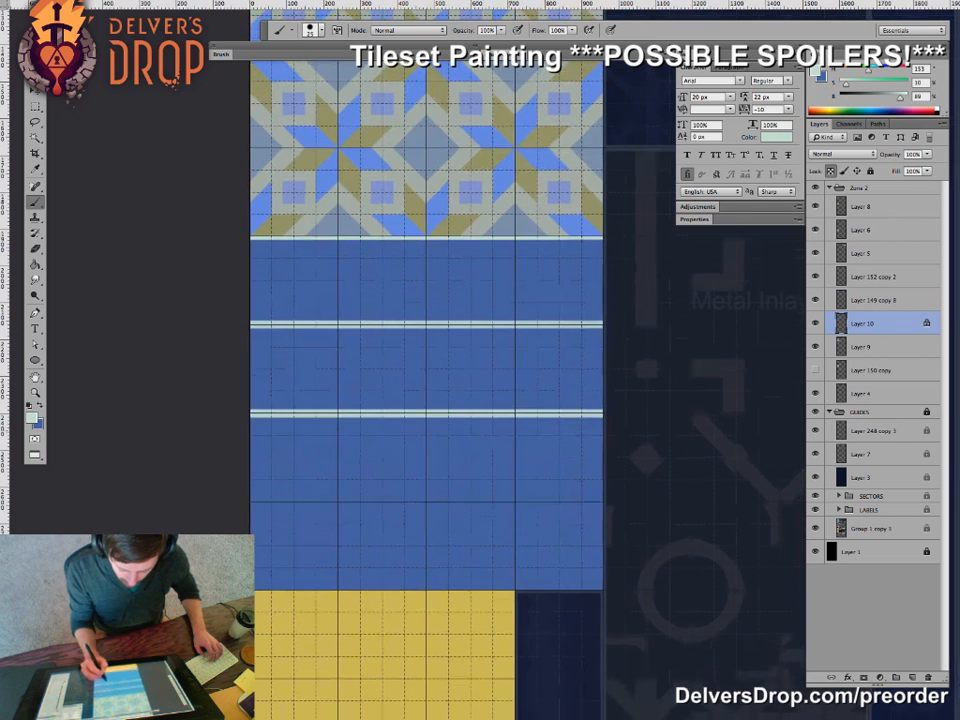
{"action": "left_click_drag", "start_coordinate": [253, 501], "coordinate": [603, 501]}
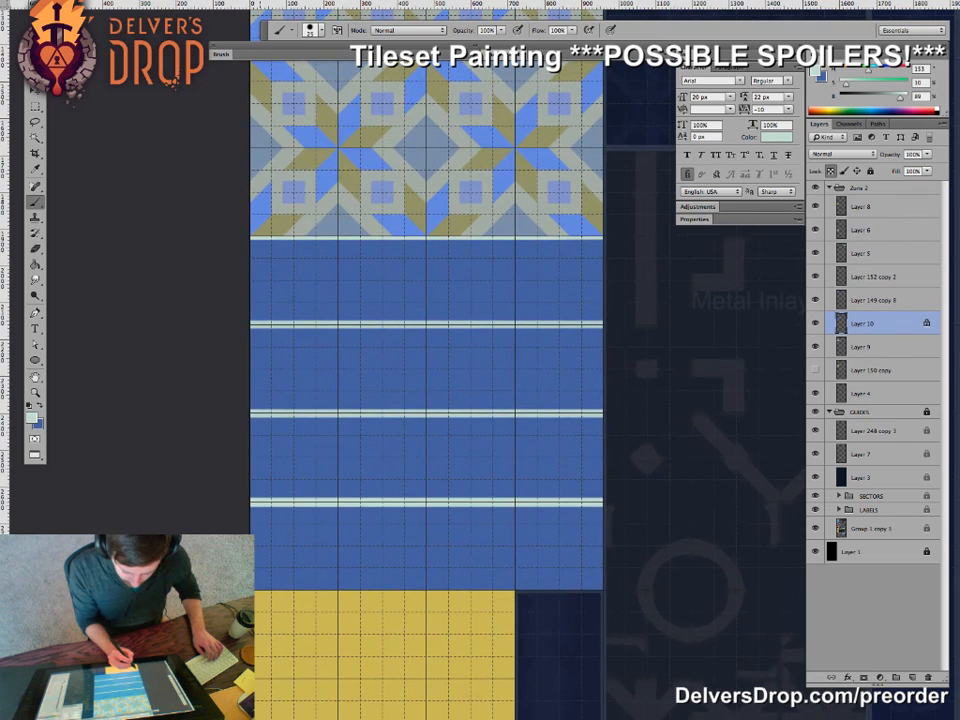
{"action": "left_click_drag", "start_coordinate": [271, 589], "coordinate": [603, 589]}
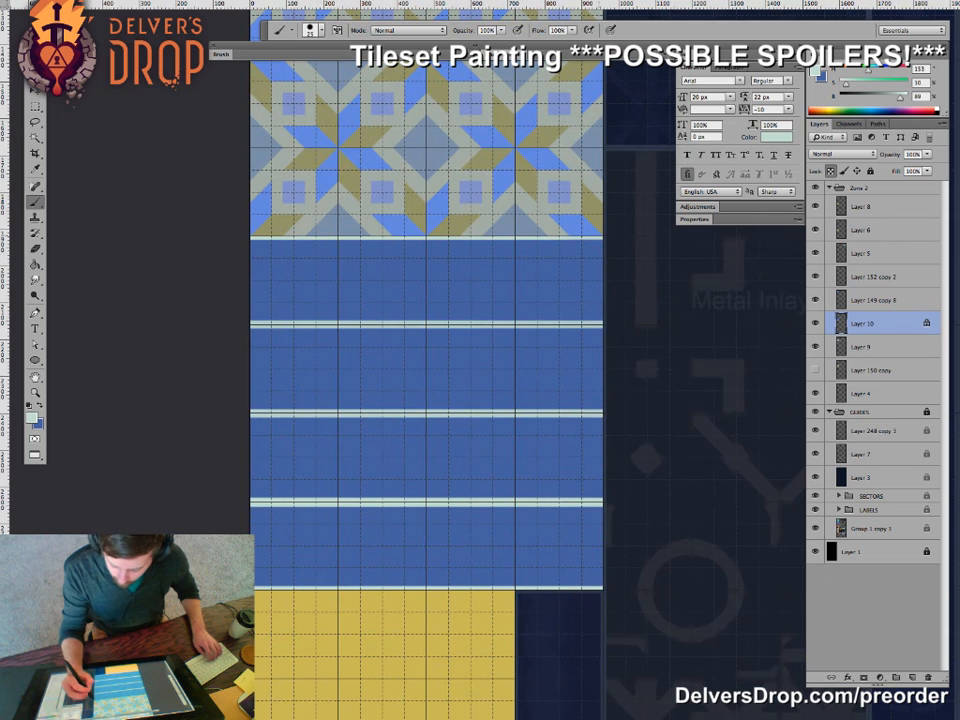
- Brush straight vertical pale mint lines along both side edges and the three main column gridlines, forming a four-by-four grid of blue cells
{"action": "mouse_move", "coordinate": [601, 256]}
{"action": "left_mouse_down"}
{"action": "mouse_move", "coordinate": [601, 587]}
{"action": "mouse_move", "coordinate": [600, 240]}
{"action": "mouse_move", "coordinate": [601, 587]}
{"action": "left_mouse_up"}
{"action": "key", "text": "super+z"}
{"action": "left_click_drag", "start_coordinate": [601, 587], "coordinate": [601, 240]}
{"action": "left_click_drag", "start_coordinate": [251, 240], "coordinate": [252, 540]}
{"action": "left_click_drag", "start_coordinate": [252, 585], "coordinate": [252, 240]}
{"action": "mouse_move", "coordinate": [338, 240]}
{"action": "left_mouse_down"}
{"action": "mouse_move", "coordinate": [338, 587]}
{"action": "mouse_move", "coordinate": [338, 322]}
{"action": "left_mouse_up"}
{"action": "mouse_move", "coordinate": [425, 240]}
{"action": "left_mouse_down"}
{"action": "mouse_move", "coordinate": [425, 588]}
{"action": "mouse_move", "coordinate": [425, 397]}
{"action": "left_mouse_up"}
{"action": "mouse_move", "coordinate": [513, 240]}
{"action": "left_mouse_down"}
{"action": "mouse_move", "coordinate": [513, 587]}
{"action": "mouse_move", "coordinate": [513, 411]}
{"action": "left_mouse_up"}
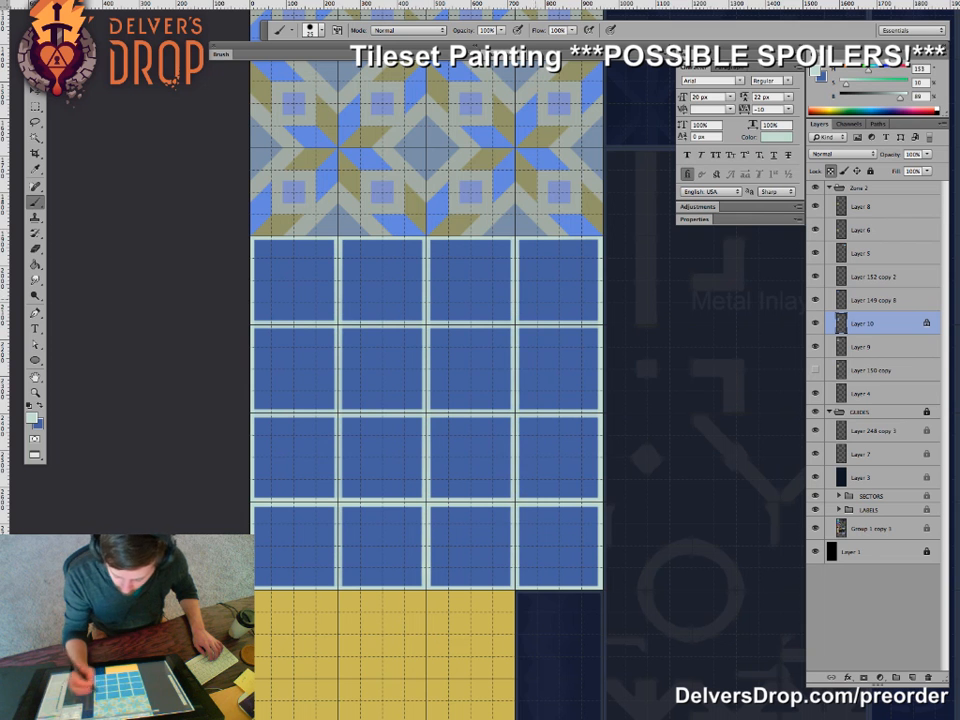
- Turn off the Transfer dynamics of the 25 px round brush
{"action": "left_click", "coordinate": [317, 30]}
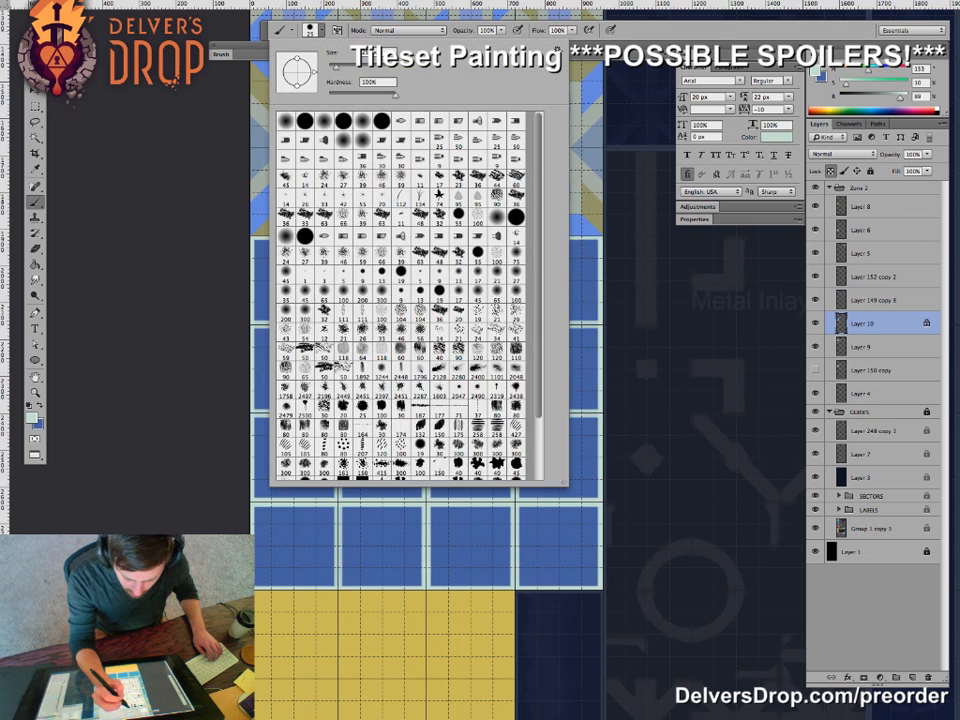
{"action": "left_click", "coordinate": [221, 54]}
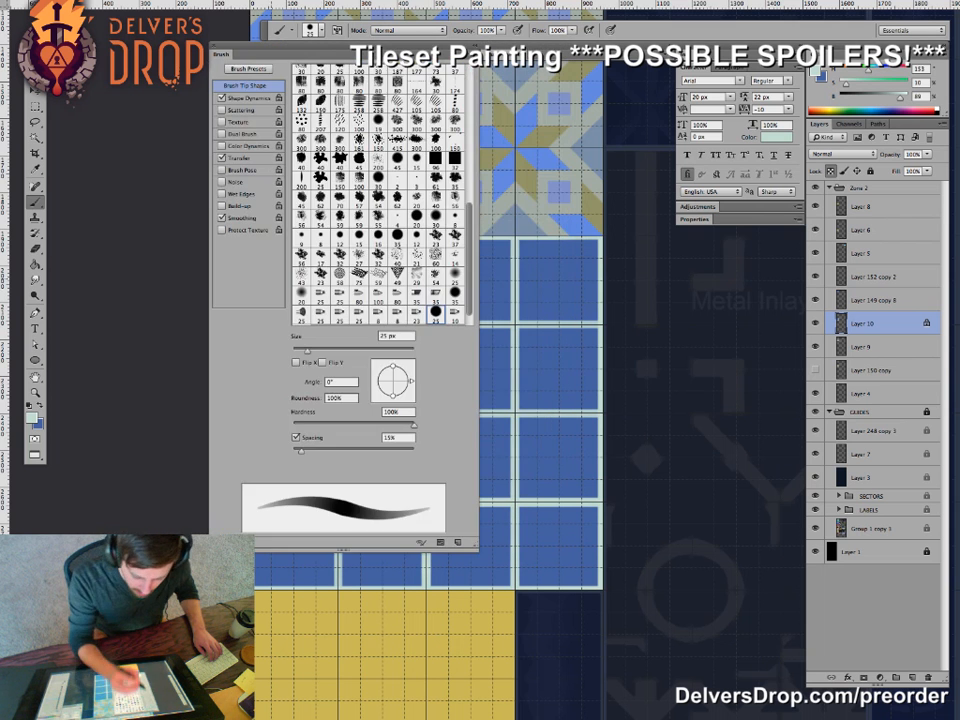
{"action": "left_click", "coordinate": [240, 158]}
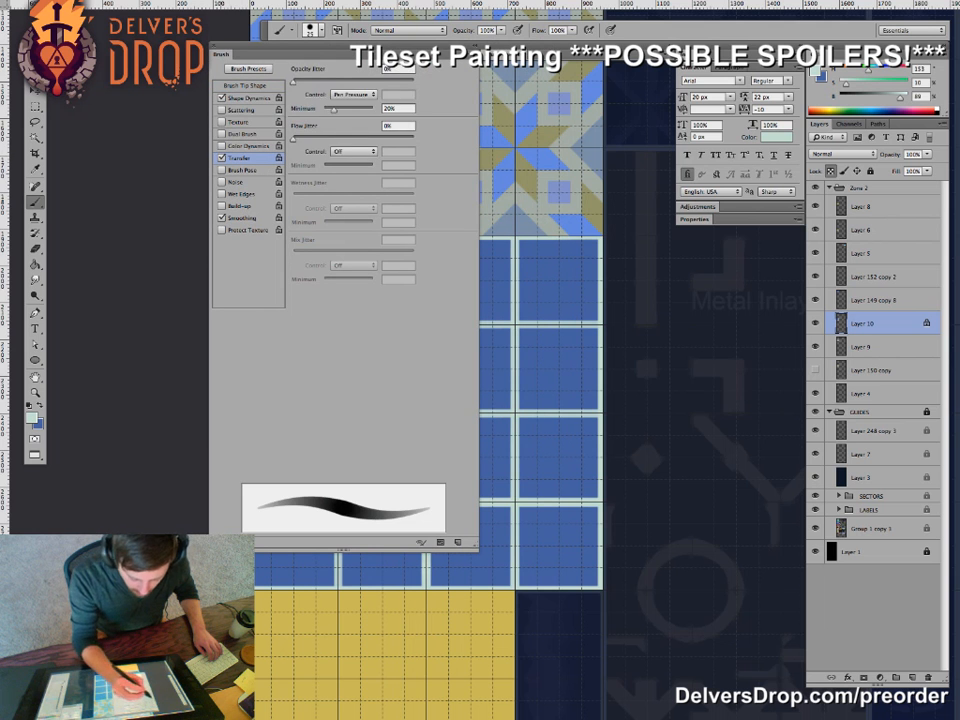
{"action": "left_click", "coordinate": [222, 158]}
{"action": "key", "text": "F5"}
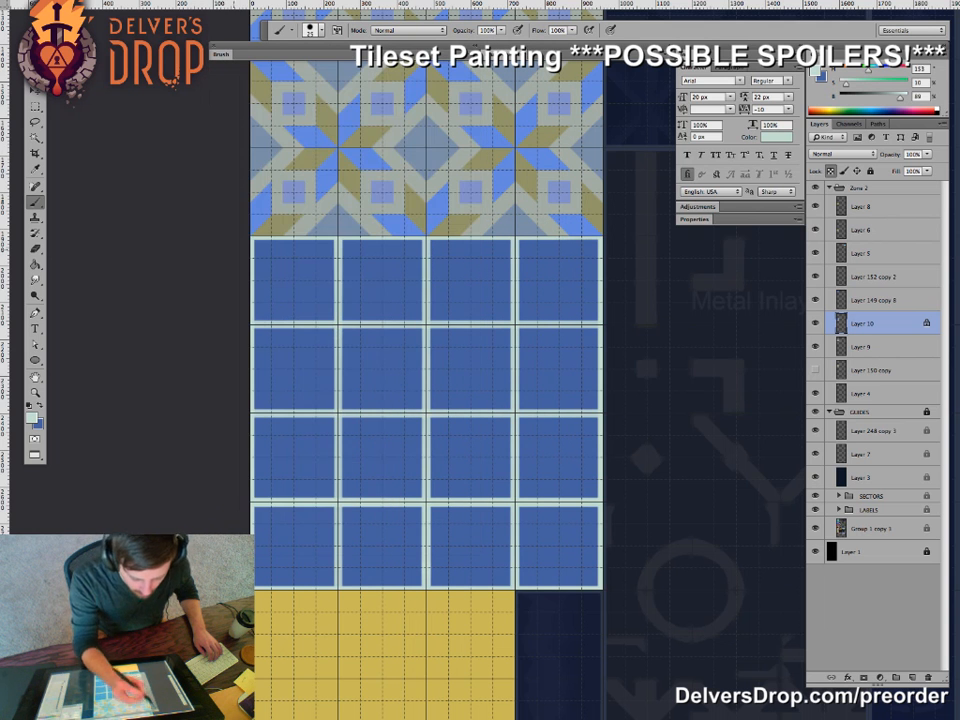
{"action": "left_click_drag", "start_coordinate": [411, 381], "coordinate": [506, 370]}
{"action": "key", "text": "super+z"}
{"action": "key", "text": "z"}
{"action": "mouse_move", "coordinate": [418, 330]}
{"action": "left_mouse_down"}
{"action": "mouse_move", "coordinate": [500, 330]}
{"action": "mouse_move", "coordinate": [495, 340]}
{"action": "mouse_move", "coordinate": [380, 346]}
{"action": "left_mouse_up"}
{"action": "key", "text": "g"}
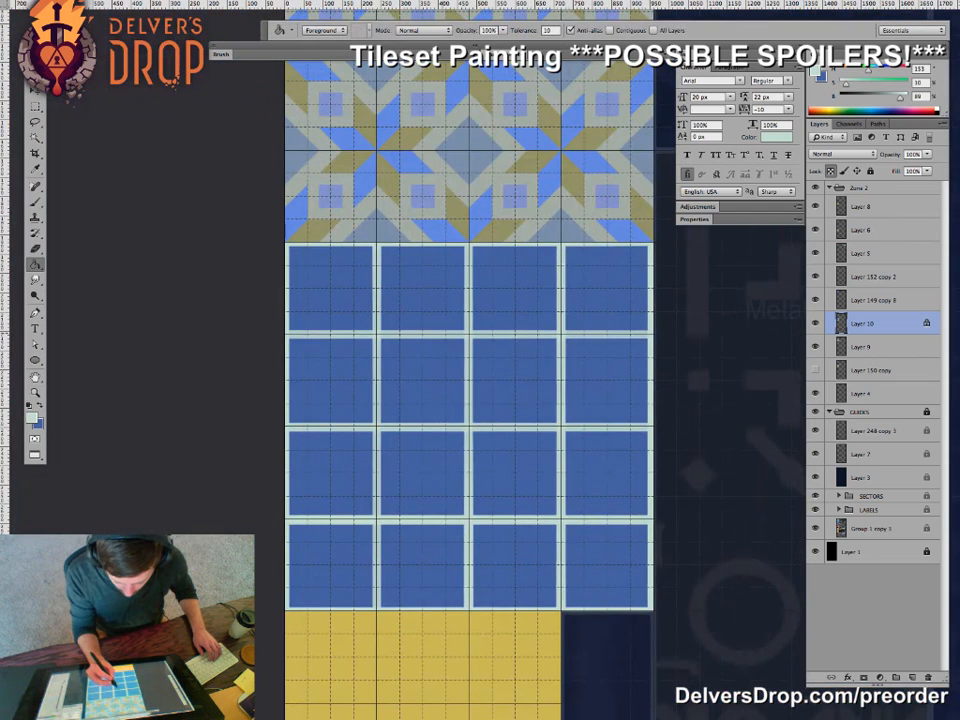
{"action": "key", "text": "z"}
{"action": "mouse_move", "coordinate": [464, 345]}
{"action": "left_mouse_down"}
{"action": "mouse_move", "coordinate": [538, 351]}
{"action": "mouse_move", "coordinate": [401, 342]}
{"action": "left_mouse_up"}
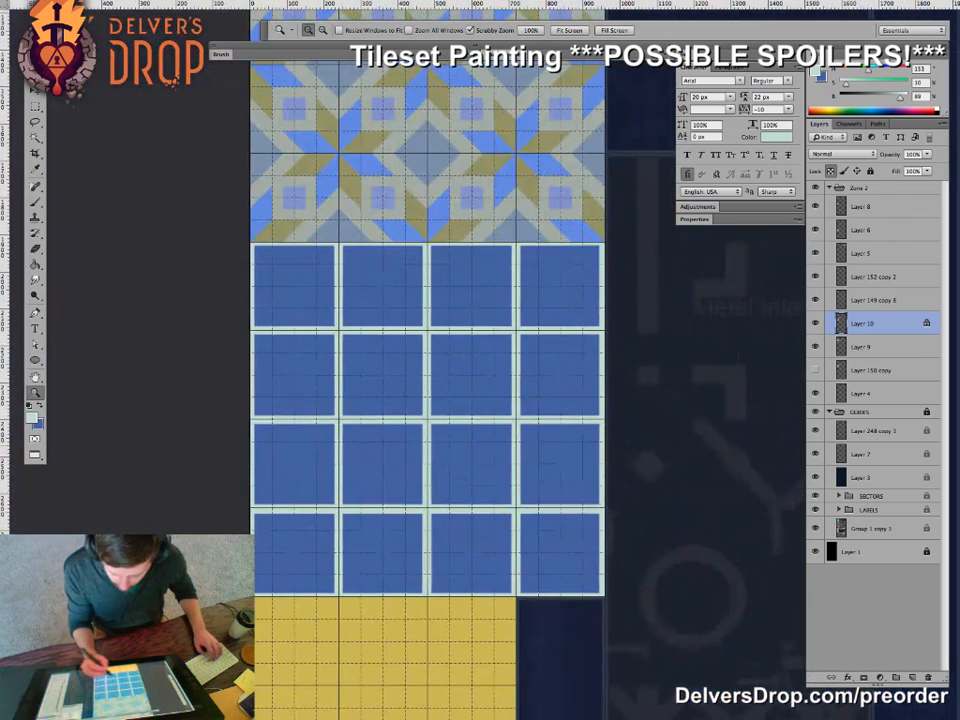
{"action": "key", "text": "b"}
{"action": "left_click_drag", "start_coordinate": [253, 271], "coordinate": [600, 271]}
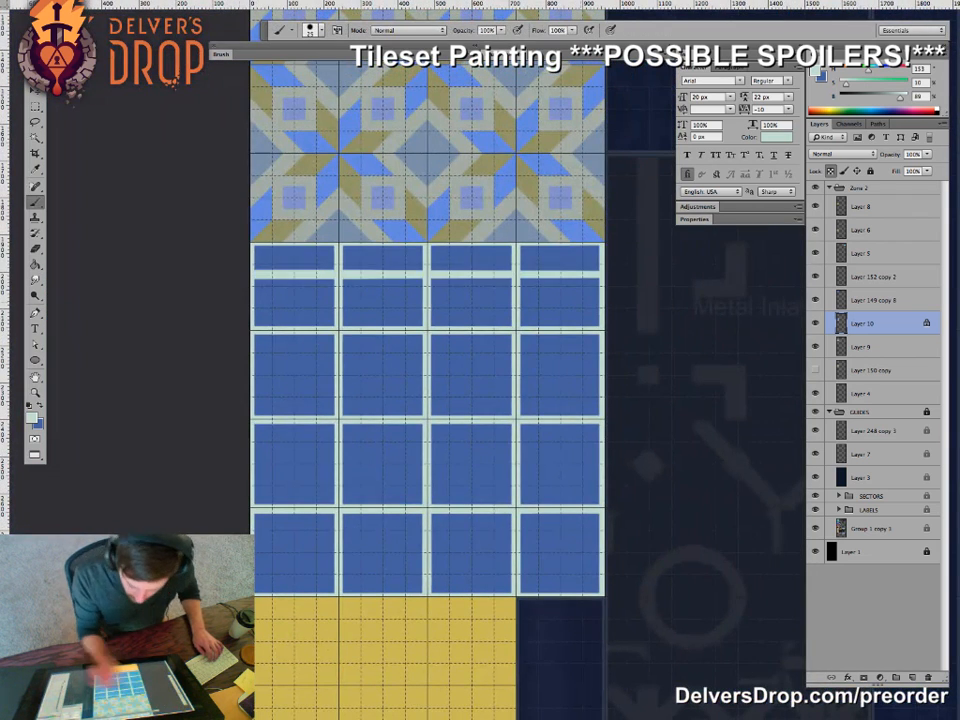
{"action": "key", "text": "ctrl+z"}
- Paint thinner mint lines dividing the top row of cells into thirds, and vertical ones dividing the first two columns into thirds
{"action": "mouse_move", "coordinate": [253, 271]}
{"action": "left_mouse_down"}
{"action": "mouse_move", "coordinate": [600, 271]}
{"action": "mouse_move", "coordinate": [253, 297]}
{"action": "left_mouse_up"}
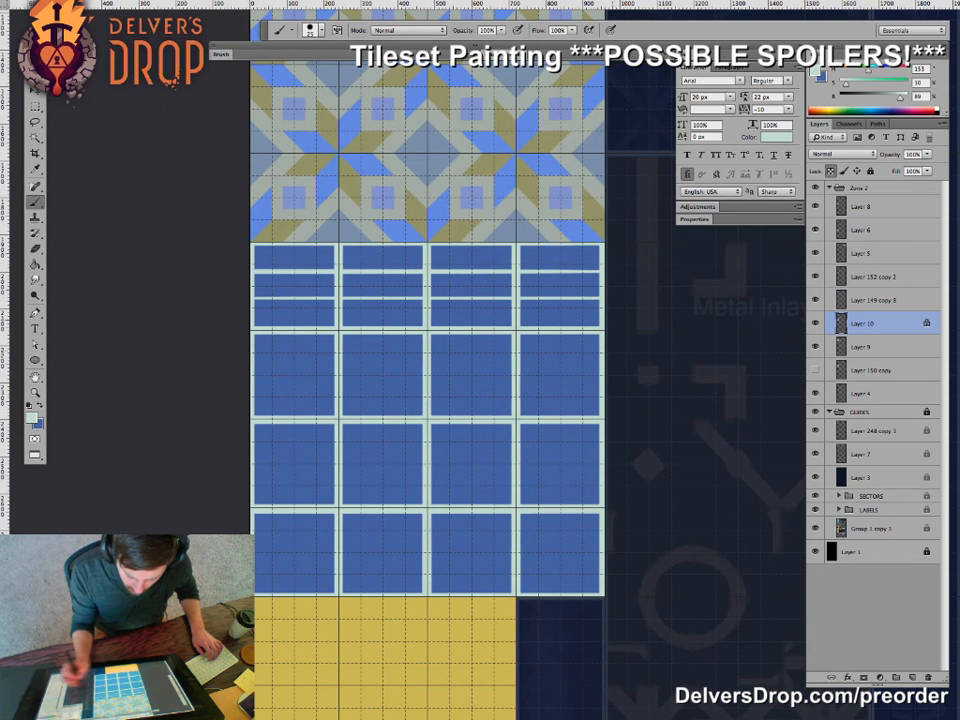
{"action": "left_click_drag", "start_coordinate": [316, 400], "coordinate": [290, 403]}
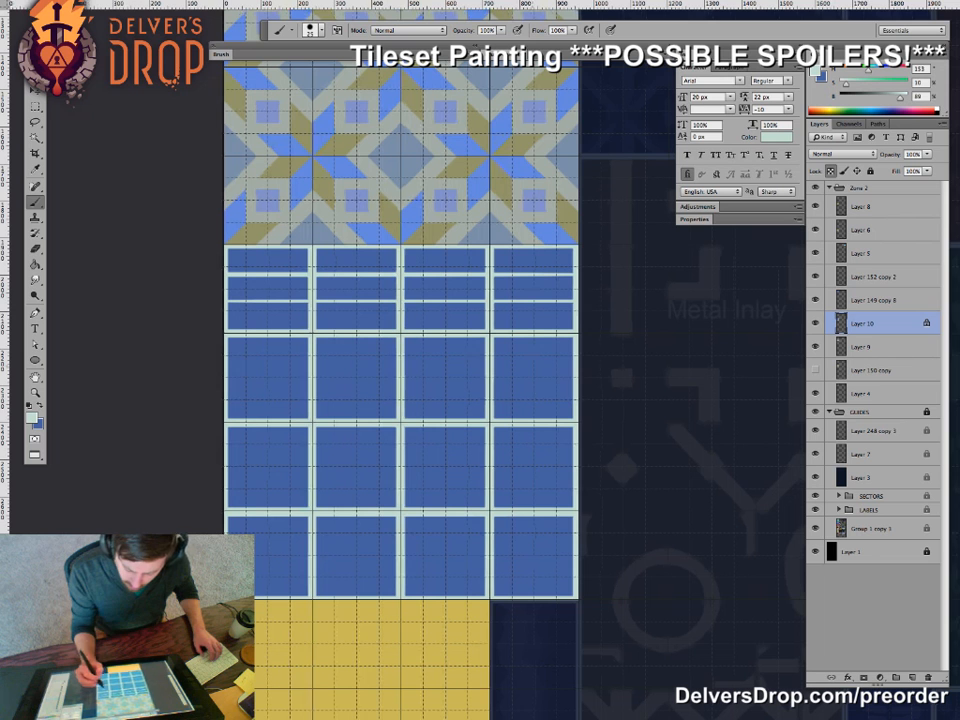
{"action": "left_click_drag", "start_coordinate": [254, 246], "coordinate": [254, 598]}
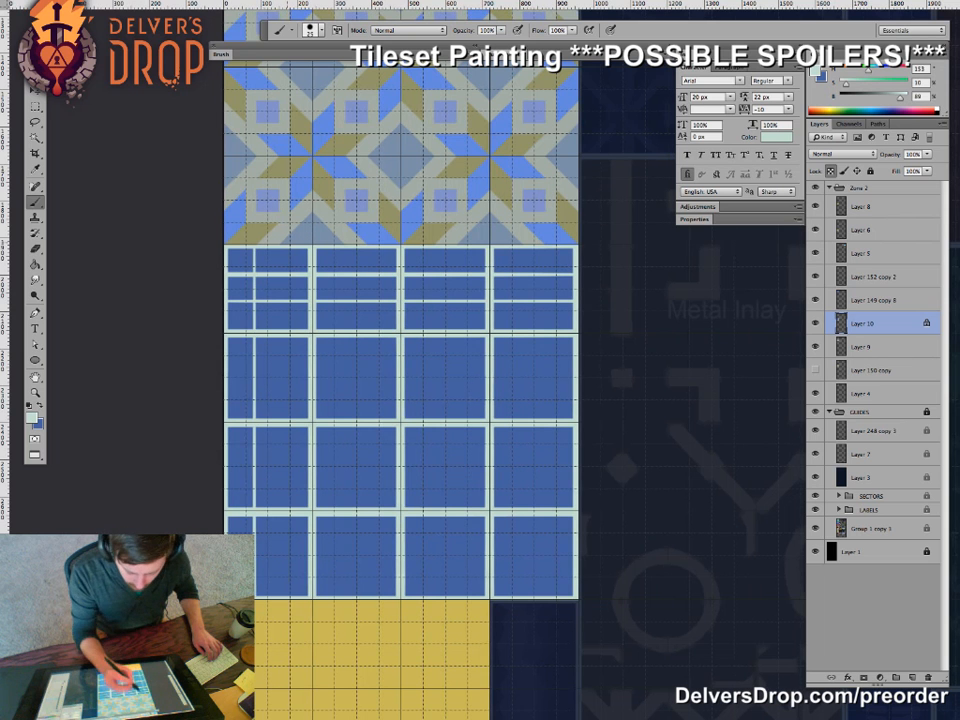
{"action": "left_click_drag", "start_coordinate": [283, 250], "coordinate": [283, 598]}
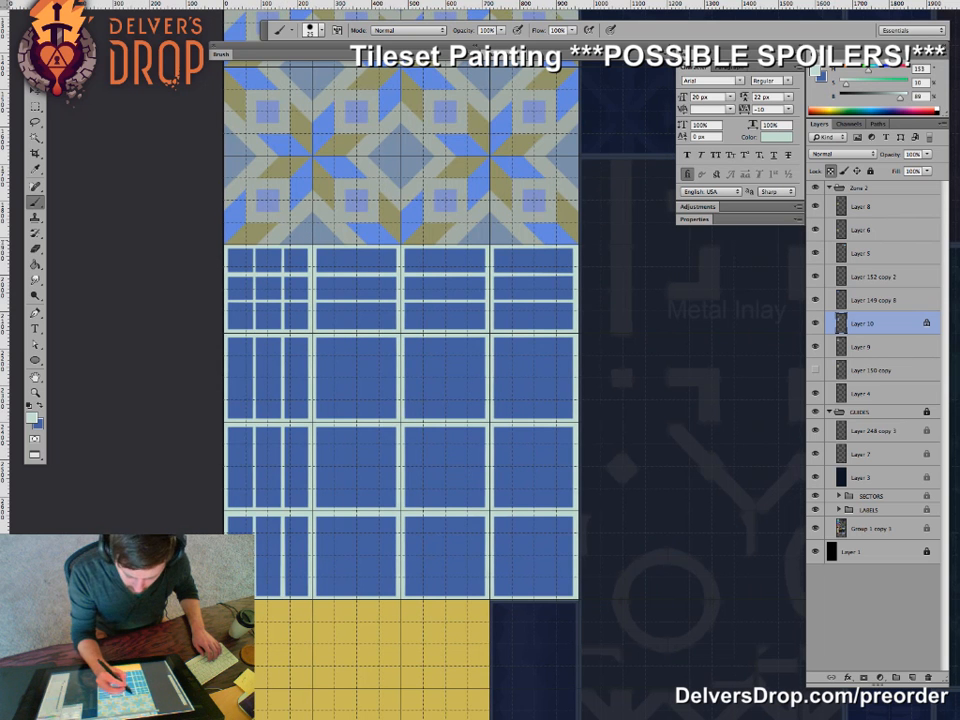
{"action": "left_click_drag", "start_coordinate": [344, 248], "coordinate": [344, 598]}
{"action": "left_click_drag", "start_coordinate": [373, 248], "coordinate": [373, 598]}
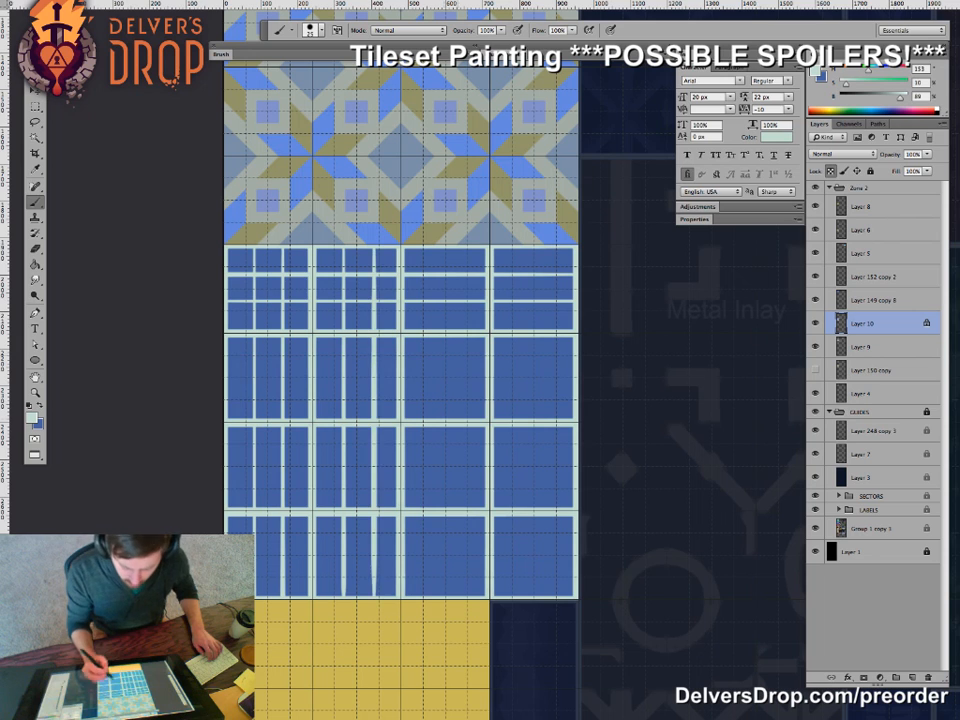
{"action": "key", "text": "super+z"}
{"action": "left_click_drag", "start_coordinate": [369, 249], "coordinate": [369, 598]}
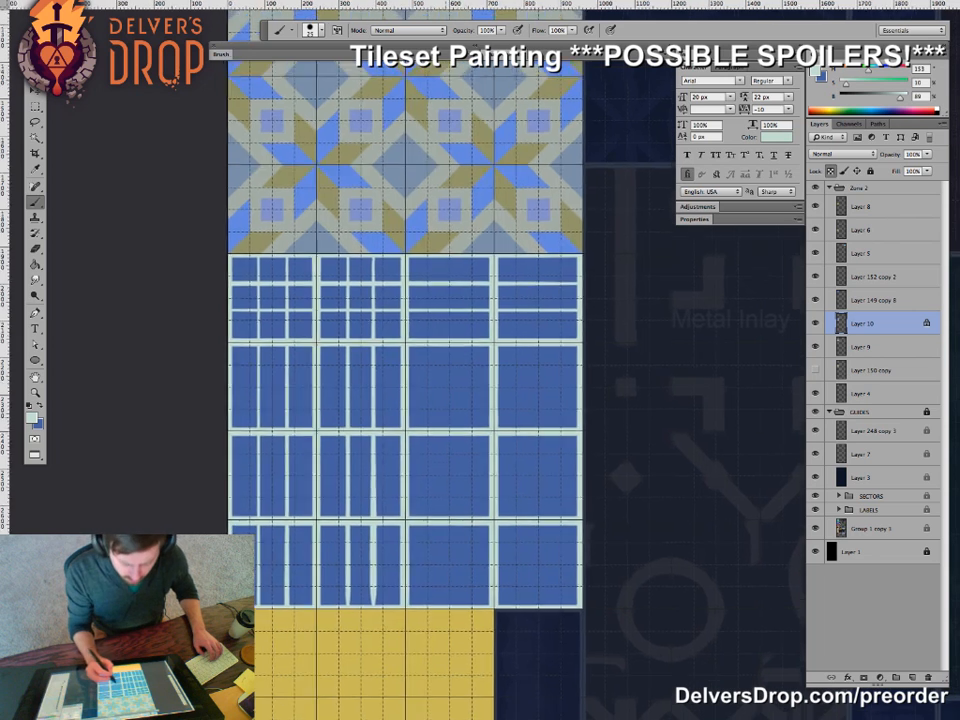
- Examine the plaid line pattern beside the other tilesets, from afar and close up, with the grid hidden
{"action": "left_click_drag", "start_coordinate": [370, 440], "coordinate": [375, 458]}
{"action": "key", "text": "z"}
{"action": "left_click_drag", "start_coordinate": [448, 434], "coordinate": [350, 436]}
{"action": "left_click_drag", "start_coordinate": [424, 472], "coordinate": [362, 479]}
{"action": "key", "text": "super+apostrophe"}
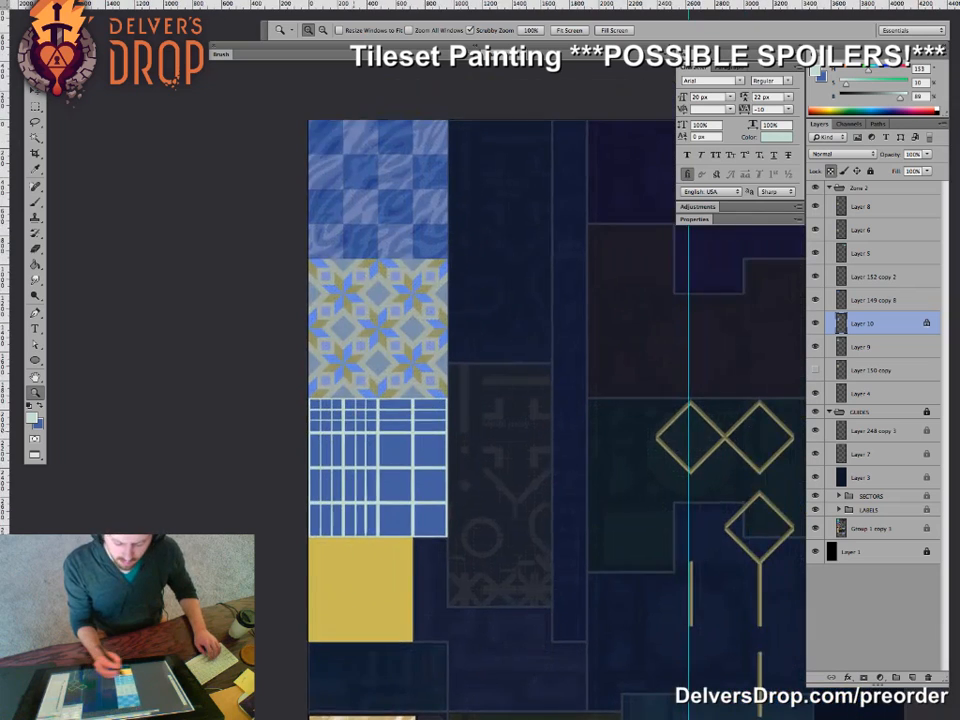
{"action": "left_click_drag", "start_coordinate": [338, 428], "coordinate": [455, 430]}
{"action": "key", "text": "super+minus"}
{"action": "key", "text": "super+minus"}
{"action": "key", "text": "super+minus"}
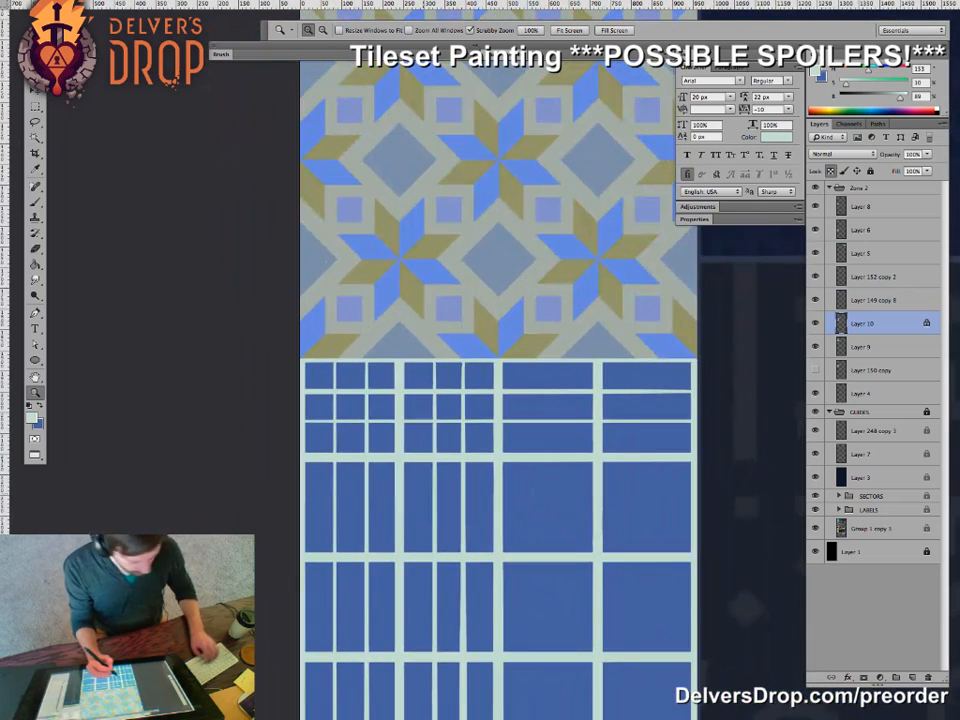
{"action": "key", "text": "super+apostrophe"}
- Sample the star lattice's greyish blue (hue 211, saturation 24, brightness 72) and fill only the first small corner cell, using contiguous filling
{"action": "left_click_drag", "start_coordinate": [388, 414], "coordinate": [446, 414]}
{"action": "key", "text": "g"}
{"action": "left_click", "coordinate": [391, 298], "text": "alt"}
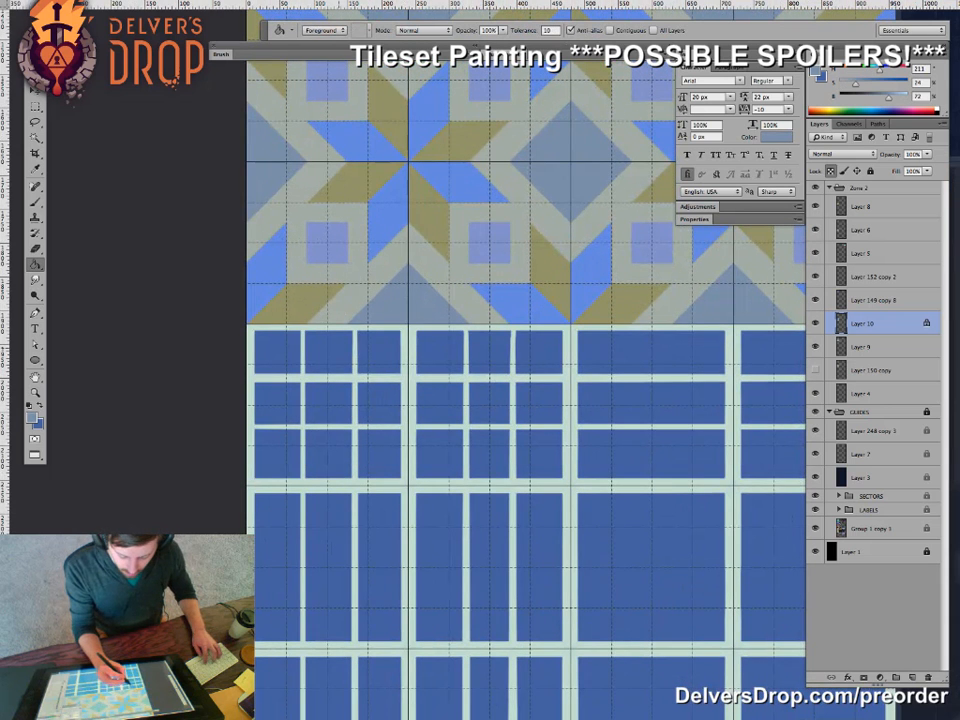
{"action": "left_click", "coordinate": [376, 400]}
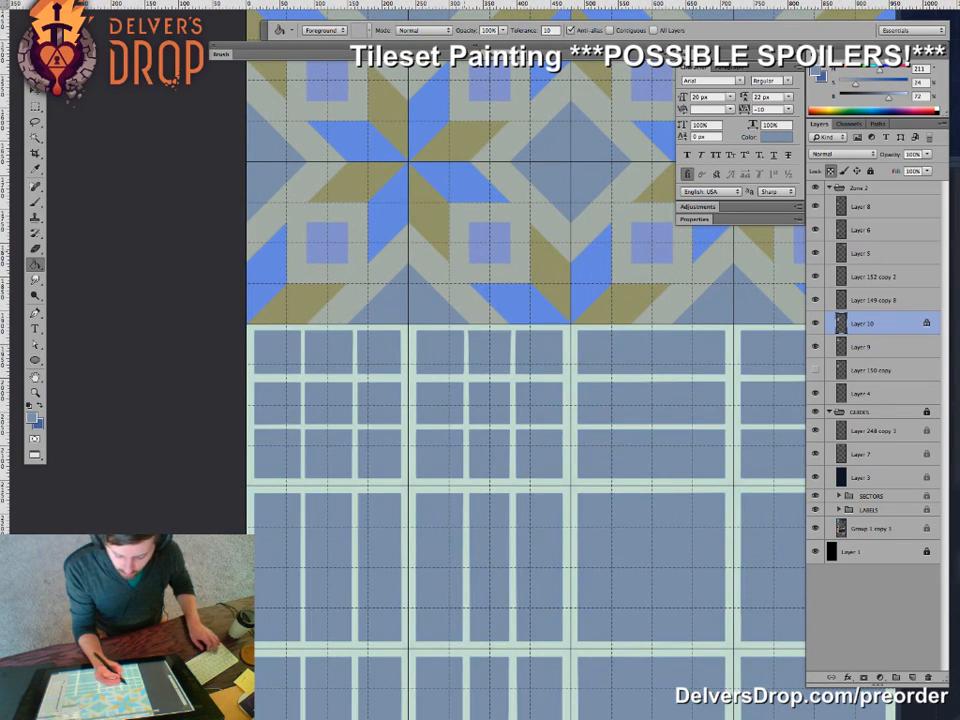
{"action": "key", "text": "ctrl+z"}
{"action": "left_click", "coordinate": [277, 351]}
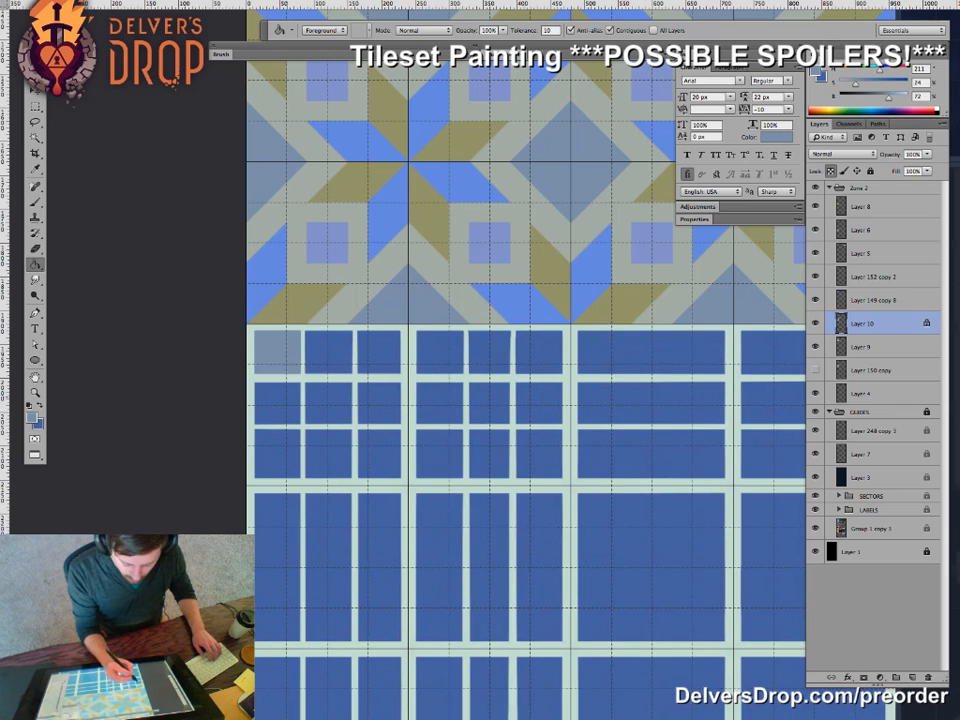
- Fill the rest of the first three-by-three block's top row and first column, plus its last bottom corner cell, with the greyish blue
{"action": "left_click_drag", "start_coordinate": [412, 439], "coordinate": [350, 439]}
{"action": "left_click", "coordinate": [340, 419]}
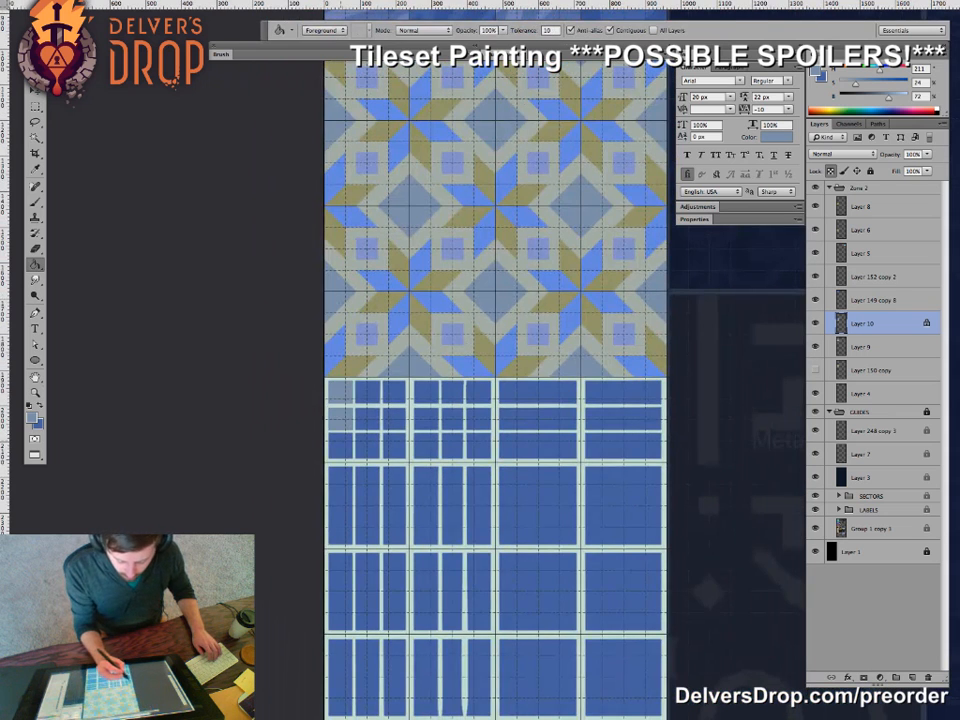
{"action": "left_click", "coordinate": [340, 446]}
{"action": "left_click", "coordinate": [368, 392]}
{"action": "left_click", "coordinate": [394, 392]}
{"action": "left_click", "coordinate": [394, 446]}
- Fill the second three-by-three block's top row, last column and first bottom corner cell with the same greyish blue
{"action": "left_click_drag", "start_coordinate": [485, 377], "coordinate": [410, 380]}
{"action": "key", "text": "b"}
{"action": "key", "text": "g"}
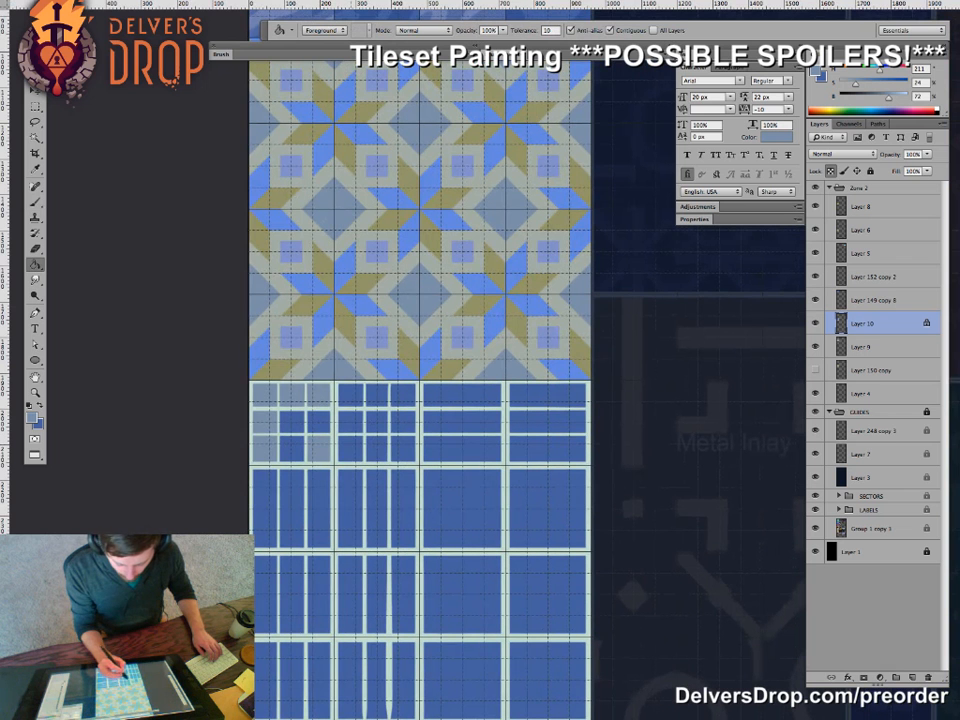
{"action": "left_click", "coordinate": [351, 396]}
{"action": "left_click", "coordinate": [377, 396]}
{"action": "left_click", "coordinate": [402, 396]}
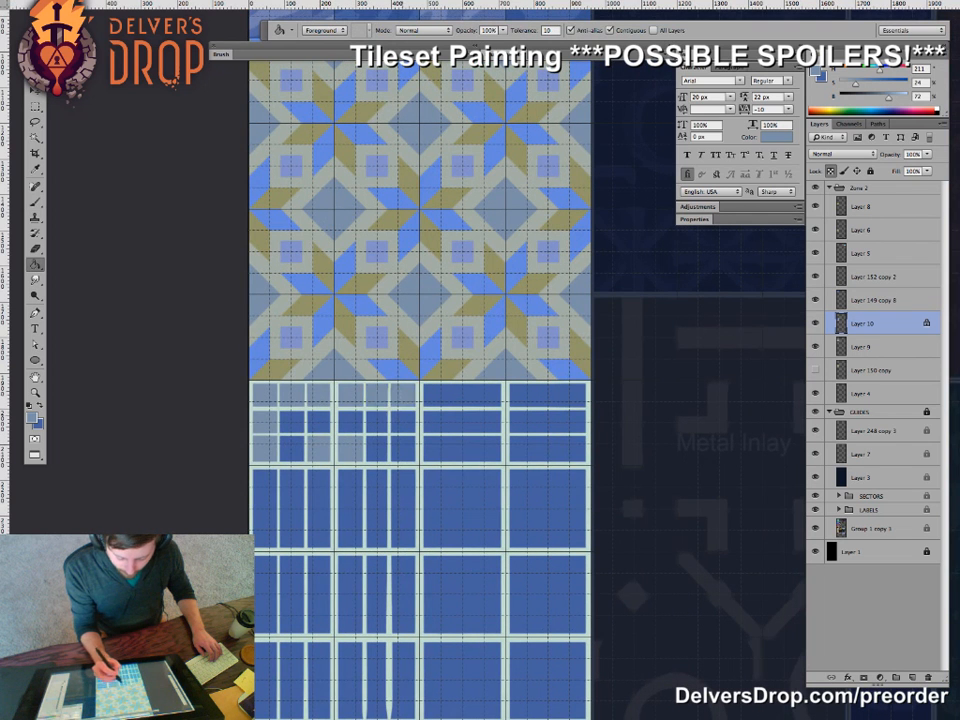
{"action": "left_click", "coordinate": [402, 422]}
{"action": "left_click", "coordinate": [402, 448]}
- Hide the grid, select the two three-by-three blocks and place a copy of them in the empty Metal Inlay section
{"action": "key", "text": "z"}
{"action": "left_click_drag", "start_coordinate": [427, 495], "coordinate": [330, 495]}
{"action": "mouse_move", "coordinate": [400, 480]}
{"action": "left_mouse_down"}
{"action": "mouse_move", "coordinate": [346, 462]}
{"action": "mouse_move", "coordinate": [417, 477]}
{"action": "mouse_move", "coordinate": [395, 459]}
{"action": "left_mouse_up"}
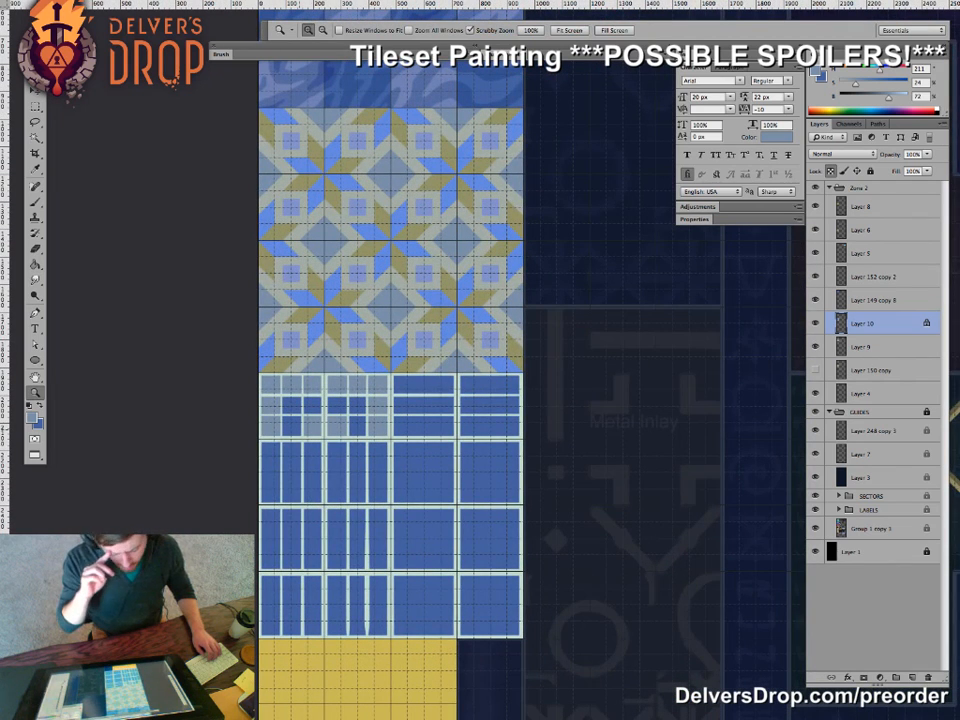
{"action": "left_click_drag", "start_coordinate": [396, 438], "coordinate": [346, 438]}
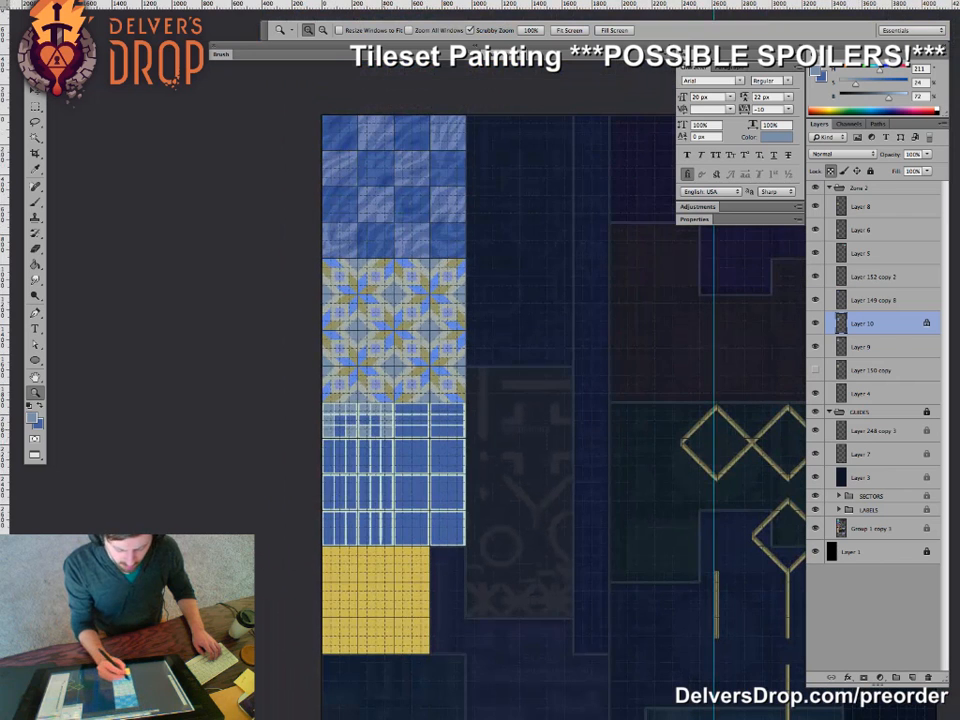
{"action": "key", "text": "super+apostrophe"}
{"action": "left_click_drag", "start_coordinate": [395, 450], "coordinate": [373, 481]}
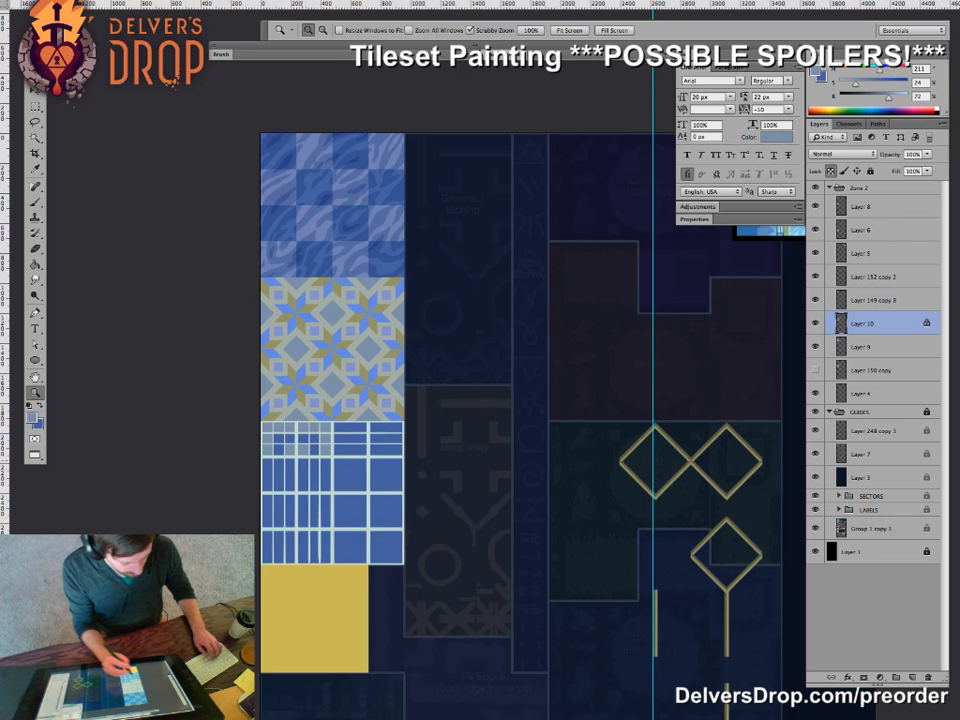
{"action": "left_click_drag", "start_coordinate": [300, 460], "coordinate": [337, 460]}
{"action": "key", "text": "m"}
{"action": "mouse_move", "coordinate": [246, 402]}
{"action": "left_mouse_down"}
{"action": "mouse_move", "coordinate": [352, 453]}
{"action": "mouse_move", "coordinate": [345, 457]}
{"action": "mouse_move", "coordinate": [464, 372]}
{"action": "mouse_move", "coordinate": [555, 442]}
{"action": "mouse_move", "coordinate": [605, 448]}
{"action": "left_mouse_up"}
{"action": "key", "text": "v"}
{"action": "key", "text": "z"}
- Sample the copied blocks' greyish blue (hue 211, saturation 24, brightness 72) and fill their grid lines with it at 84% opacity
{"action": "key", "text": "g"}
{"action": "left_click", "coordinate": [519, 384], "text": "alt"}
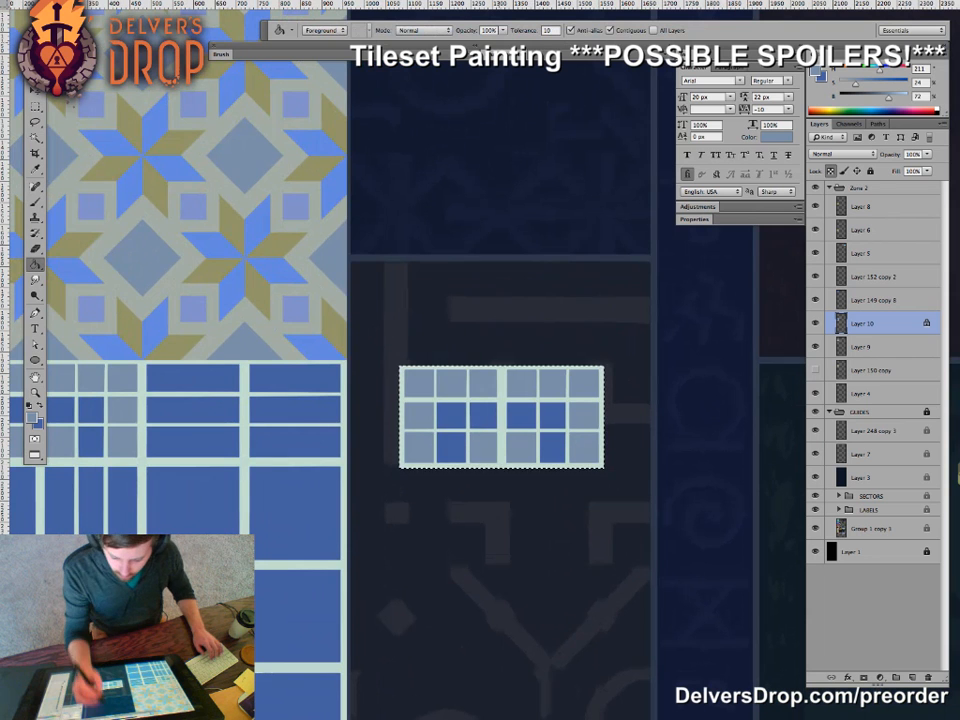
{"action": "left_click", "coordinate": [503, 31]}
{"action": "left_click", "coordinate": [461, 42]}
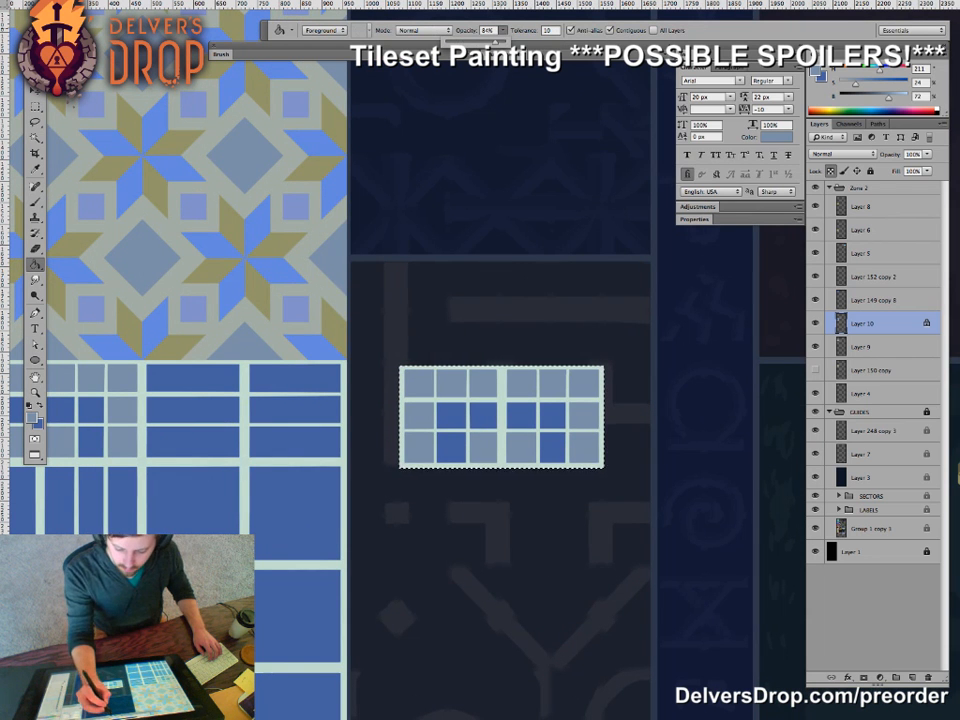
{"action": "left_click", "coordinate": [502, 401]}
- Sample the original grid's mint (hue 153, saturation 10, brightness 89) and fill the copy's first column and top row up to the fifth cell
{"action": "left_click", "coordinate": [143, 389], "text": "alt"}
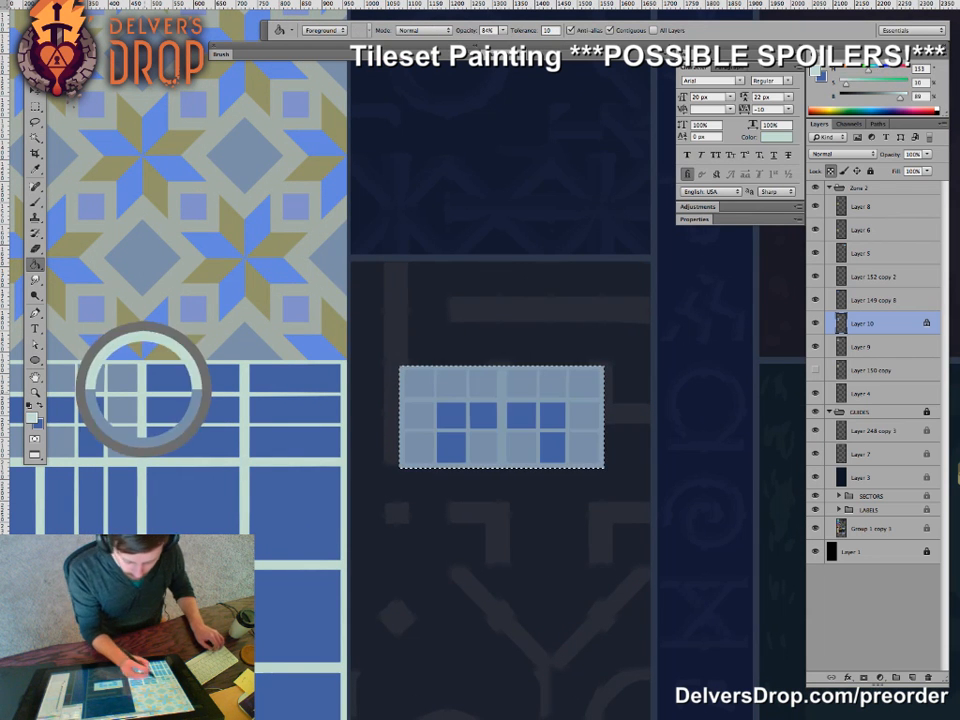
{"action": "left_click", "coordinate": [418, 382]}
{"action": "left_click", "coordinate": [418, 447]}
{"action": "left_click", "coordinate": [451, 384]}
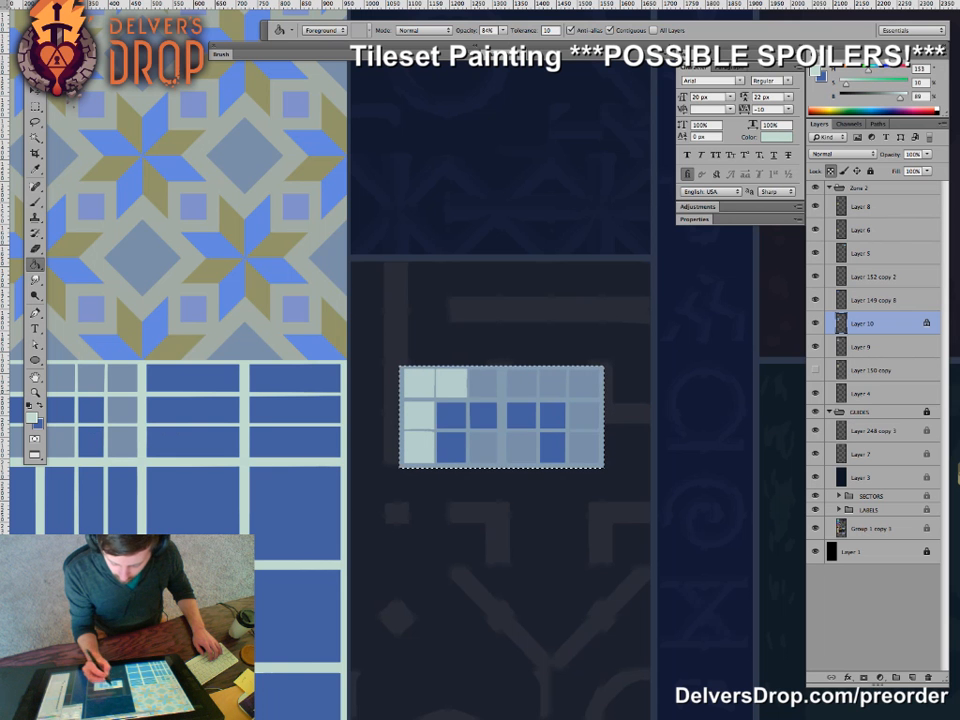
{"action": "left_click", "coordinate": [483, 384]}
{"action": "left_click", "coordinate": [521, 384]}
{"action": "left_click", "coordinate": [552, 384]}
- Fill the copy's two inner bottom cells and its whole last column with the same mint, and clear the selection
{"action": "left_click", "coordinate": [483, 447]}
{"action": "left_click", "coordinate": [521, 447]}
{"action": "left_click", "coordinate": [584, 383]}
{"action": "left_click", "coordinate": [584, 415]}
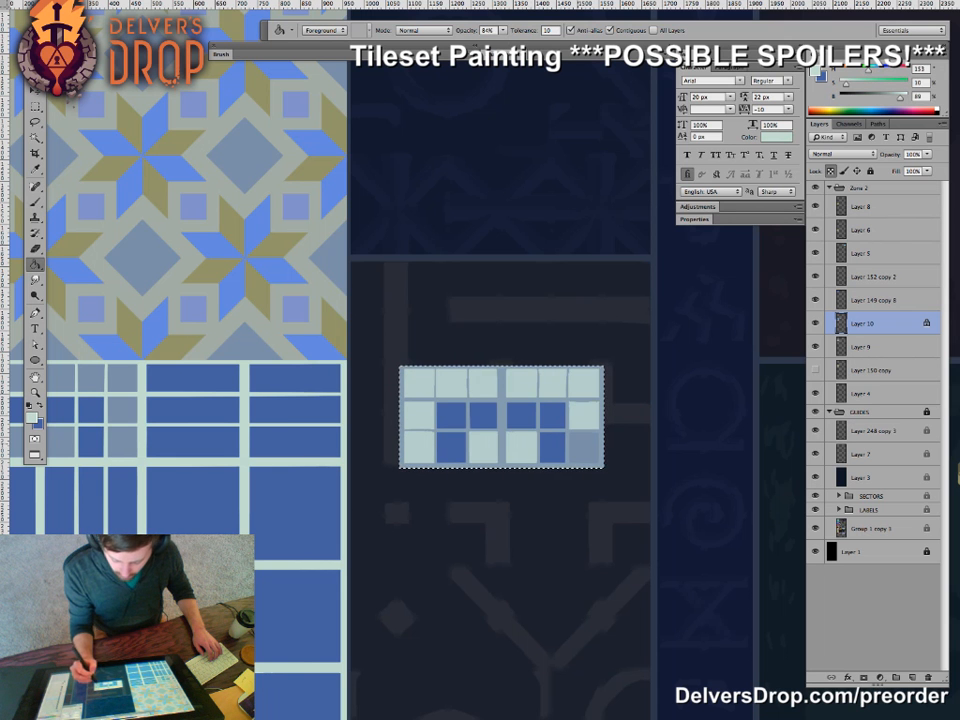
{"action": "left_click", "coordinate": [584, 447]}
{"action": "key", "text": "z"}
{"action": "left_click_drag", "start_coordinate": [490, 502], "coordinate": [532, 480]}
{"action": "key", "text": "super+d"}
{"action": "key", "text": "g"}
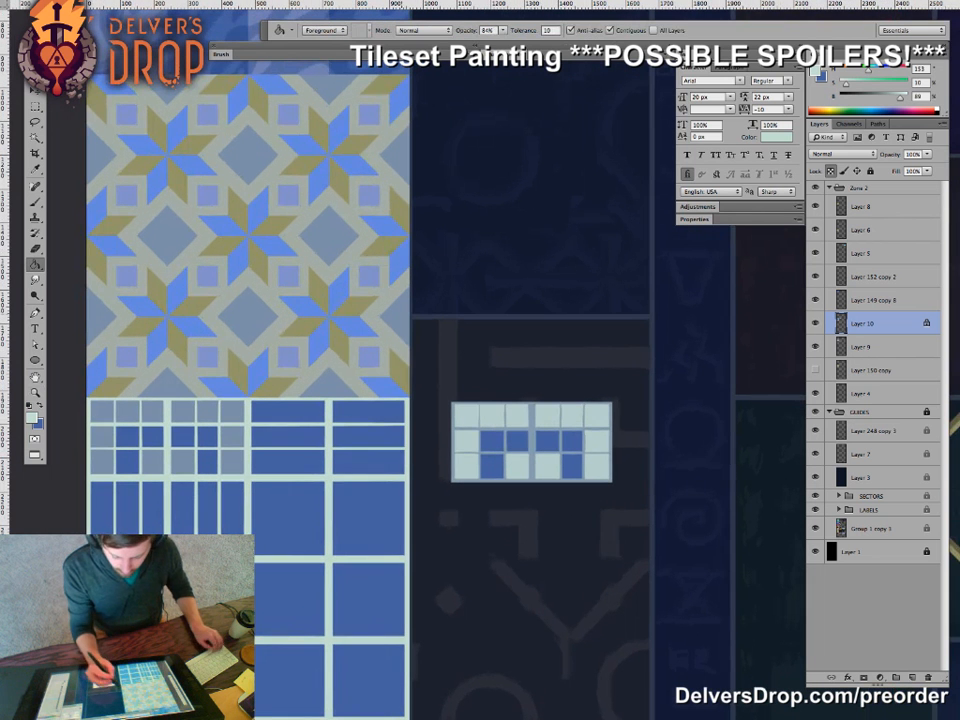
{"action": "key", "text": "z"}
{"action": "left_click_drag", "start_coordinate": [541, 514], "coordinate": [499, 514]}
{"action": "key", "text": "v"}
{"action": "left_click_drag", "start_coordinate": [549, 482], "coordinate": [510, 428]}
{"action": "key", "text": "super+z"}
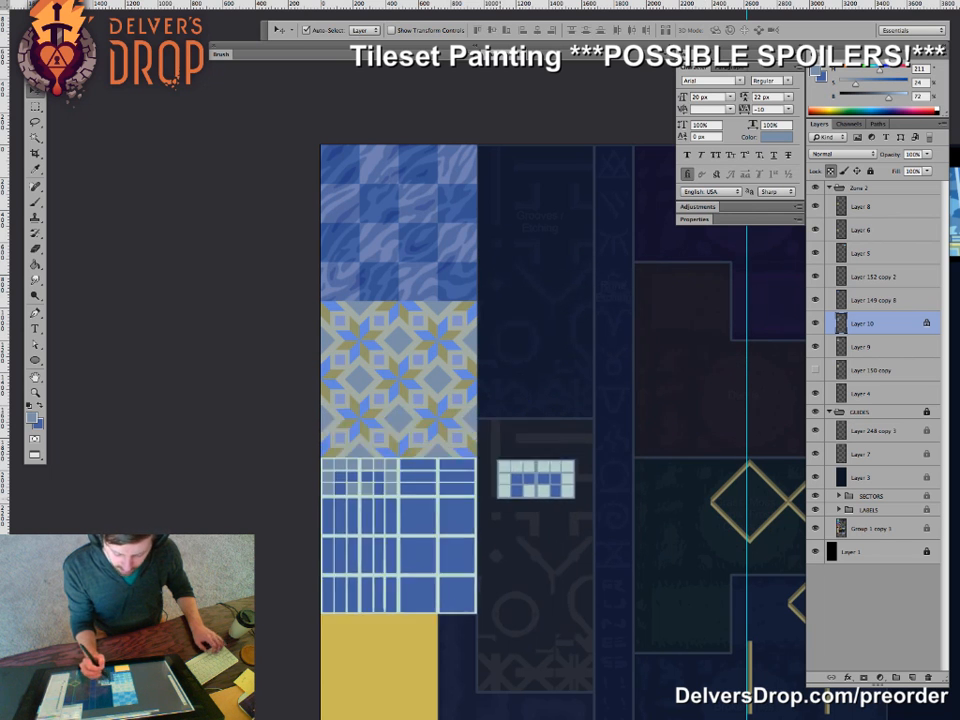
{"action": "left_click_drag", "start_coordinate": [580, 510], "coordinate": [561, 434]}
{"action": "key", "text": "super+z"}
- Sample the copy's greyish-blue line colour (hue 210, saturation 23, brightness 72) and fill the original pattern's mint grid lines at 100% opacity
{"action": "key", "text": "z"}
{"action": "left_click_drag", "start_coordinate": [414, 487], "coordinate": [478, 487]}
{"action": "key", "text": "g"}
{"action": "left_click", "coordinate": [574, 386], "text": "alt"}
{"action": "key", "text": "0"}
{"action": "left_click", "coordinate": [312, 416]}
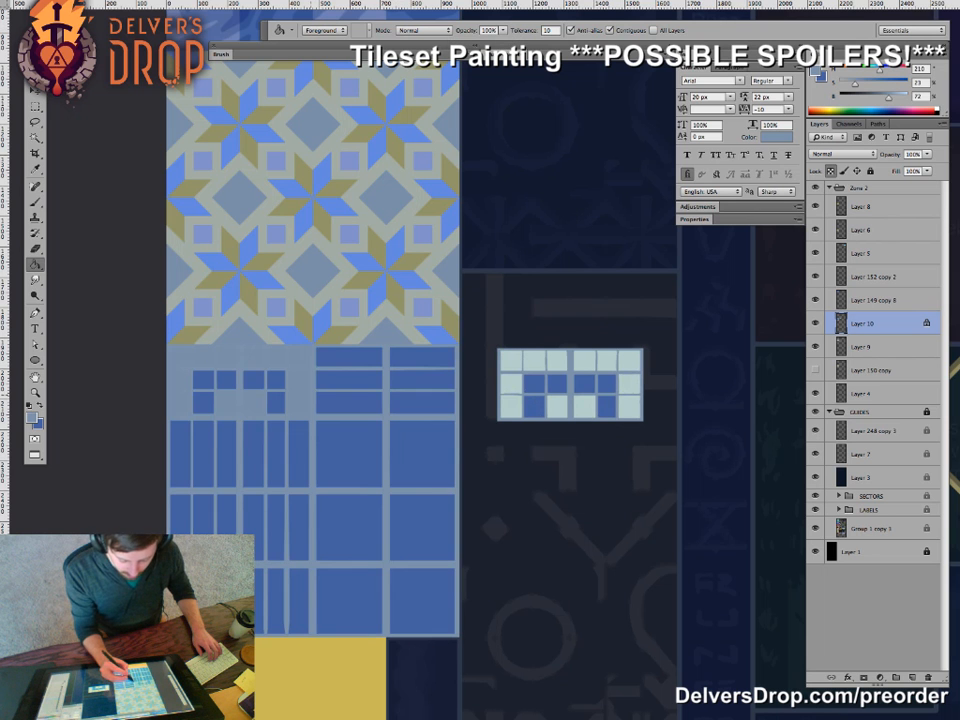
- Sample the copy's mint (hue 160, saturation 10, brightness 85) and fill the original blocks' greyish cells with it, using a lower fill tolerance
{"action": "left_click", "coordinate": [557, 361], "text": "alt"}
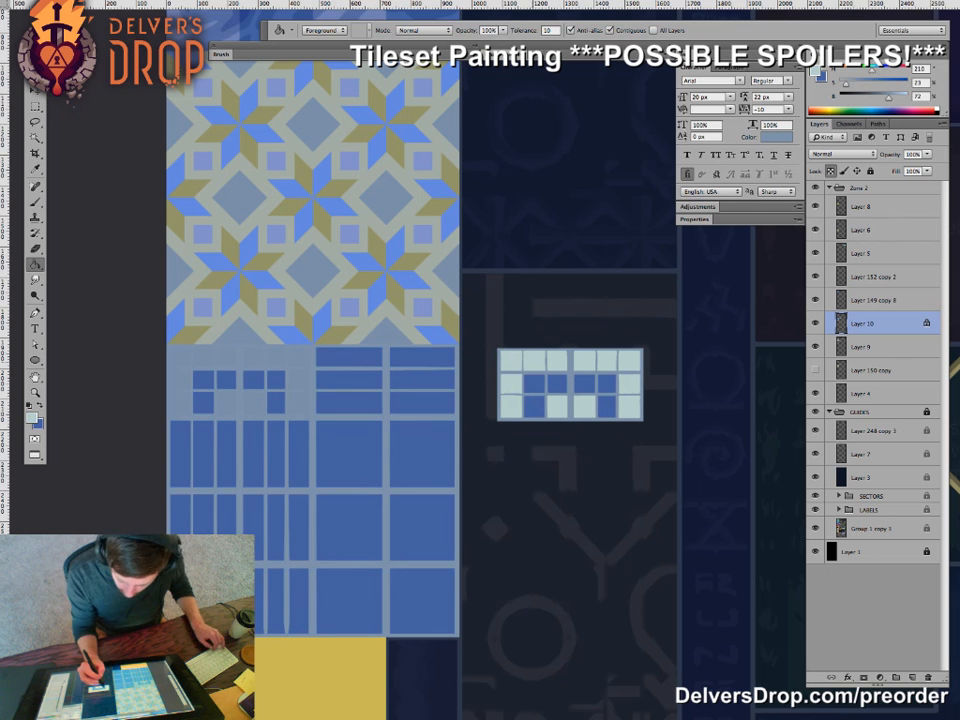
{"action": "left_click", "coordinate": [303, 396]}
{"action": "key", "text": "ctrl+z"}
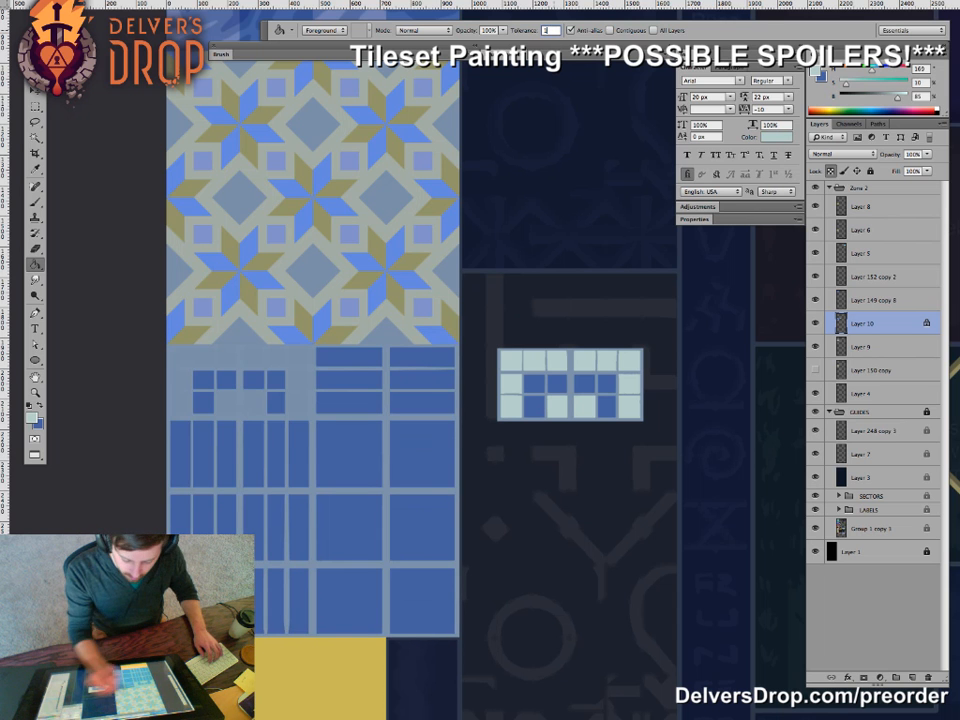
{"action": "left_click", "coordinate": [299, 383]}
- Remove the copied two-block pattern from the Metal Inlay section and set the fill tolerance to 8
{"action": "left_click_drag", "start_coordinate": [545, 400], "coordinate": [565, 399]}
{"action": "key", "text": "m"}
{"action": "left_click_drag", "start_coordinate": [497, 323], "coordinate": [684, 478]}
{"action": "key", "text": "ctrl+x"}
{"action": "left_click_drag", "start_coordinate": [584, 395], "coordinate": [592, 453]}
{"action": "key", "text": "b"}
{"action": "key", "text": "g"}
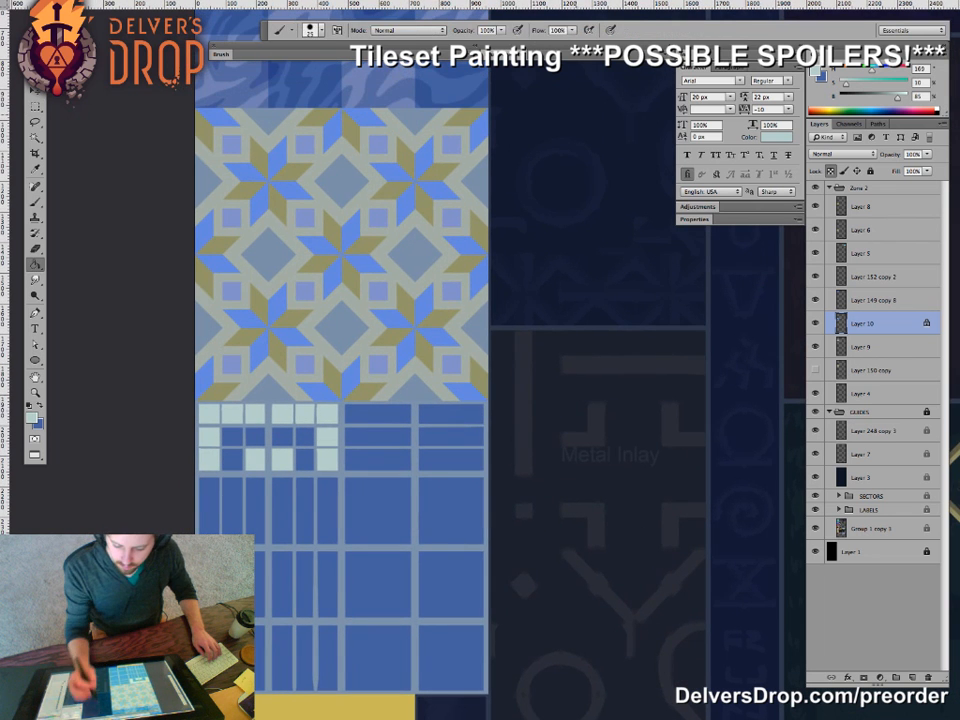
{"action": "type", "text": "8"}
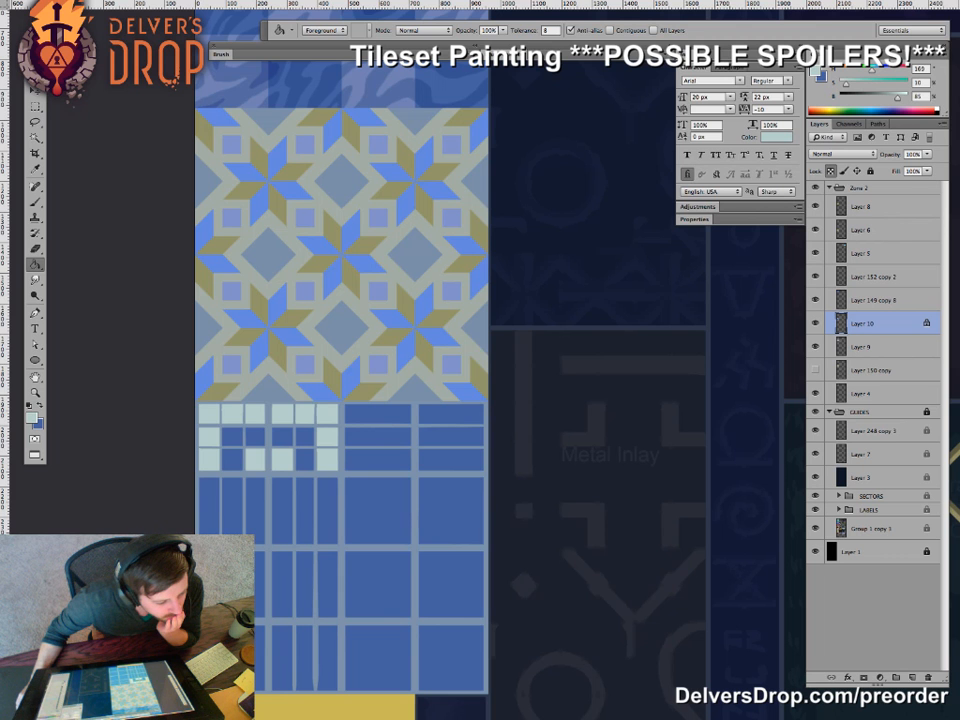
- Examine the recoloured Tileset 3 pattern up close and against the rest of the tileset
{"action": "key", "text": "Tab"}
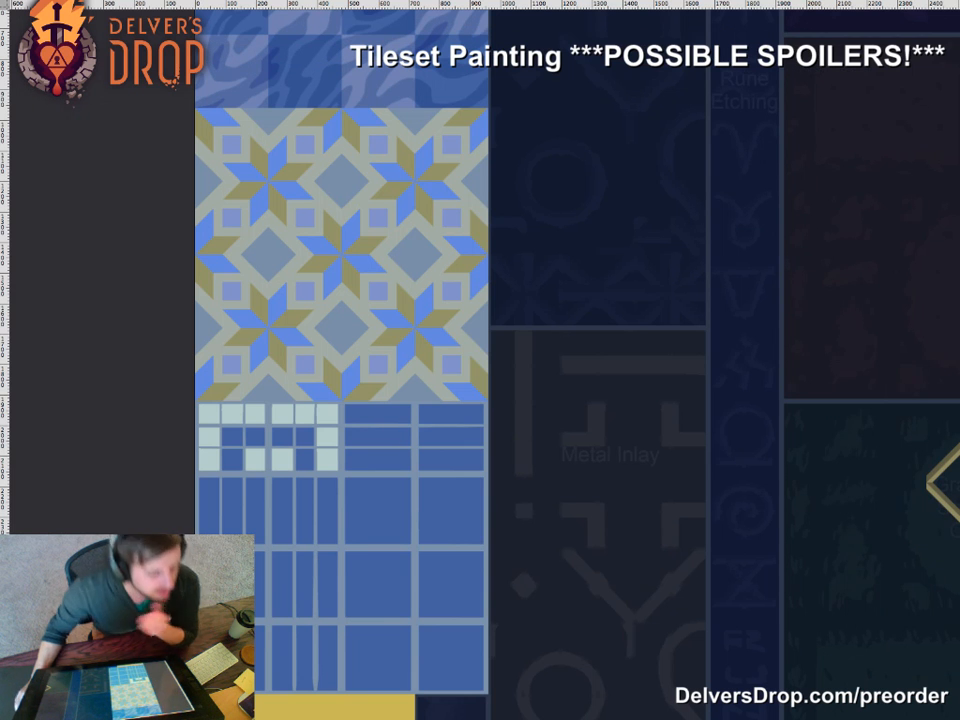
{"action": "key", "text": "Tab"}
{"action": "left_click_drag", "start_coordinate": [290, 465], "coordinate": [415, 366]}
{"action": "key", "text": "z"}
{"action": "left_click_drag", "start_coordinate": [400, 410], "coordinate": [248, 468]}
{"action": "left_click_drag", "start_coordinate": [481, 520], "coordinate": [376, 412]}
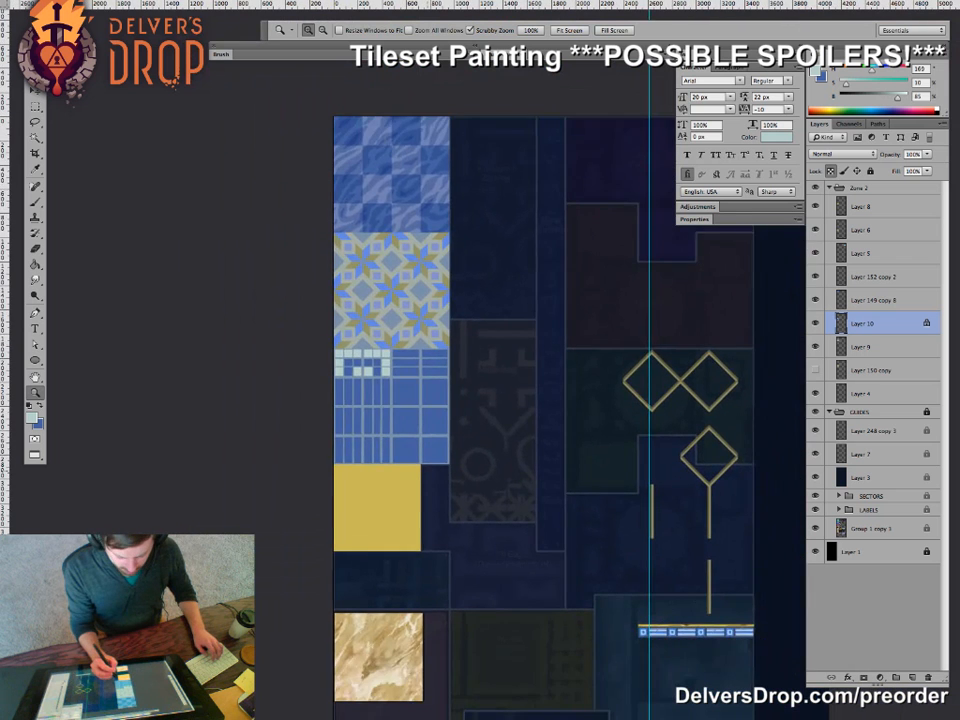
{"action": "left_click_drag", "start_coordinate": [429, 473], "coordinate": [318, 473]}
{"action": "left_click_drag", "start_coordinate": [399, 422], "coordinate": [515, 422]}
{"action": "left_click_drag", "start_coordinate": [371, 404], "coordinate": [349, 376]}
{"action": "left_click_drag", "start_coordinate": [349, 376], "coordinate": [386, 376]}
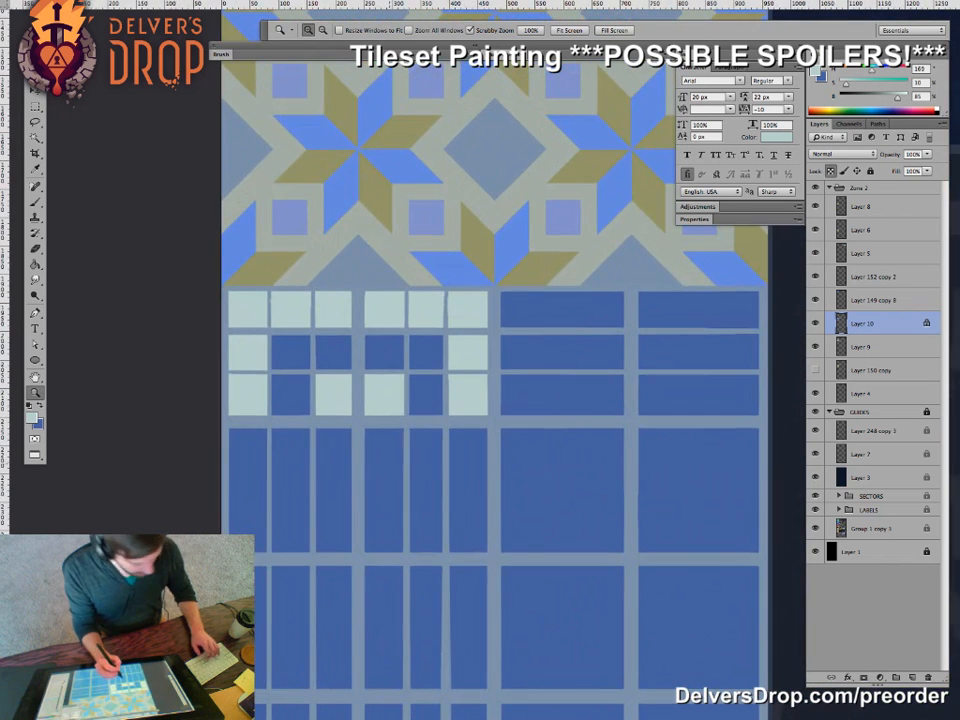
- Show the grid and enlarge the first three-by-three block to about 103.5% in width and height so it fits its grid square
{"action": "key", "text": "m"}
{"action": "key", "text": "b"}
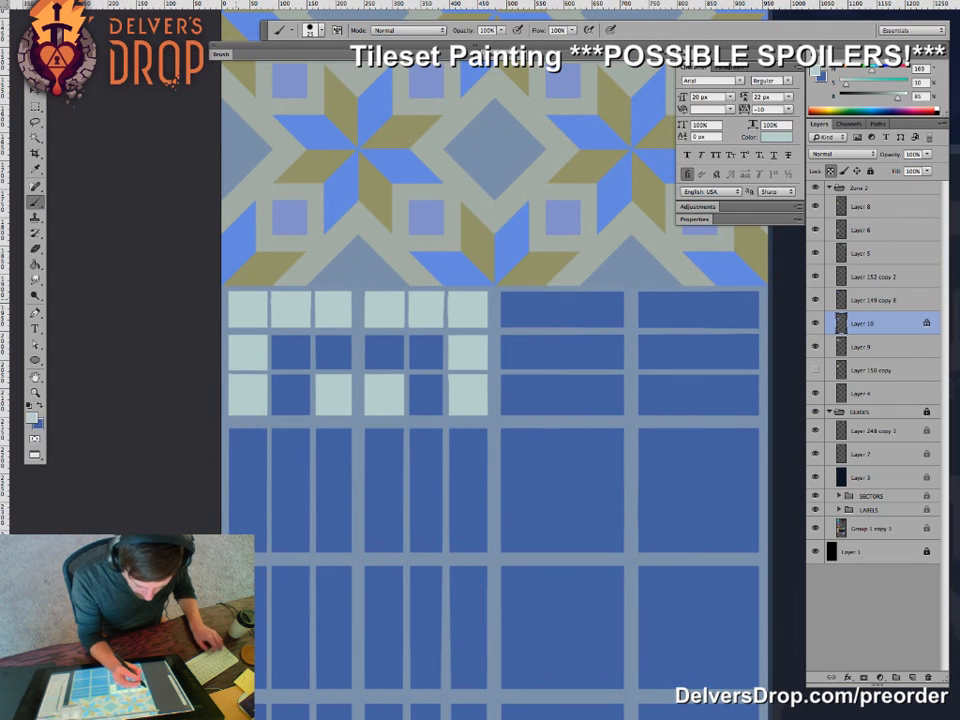
{"action": "left_click_drag", "start_coordinate": [497, 400], "coordinate": [464, 374]}
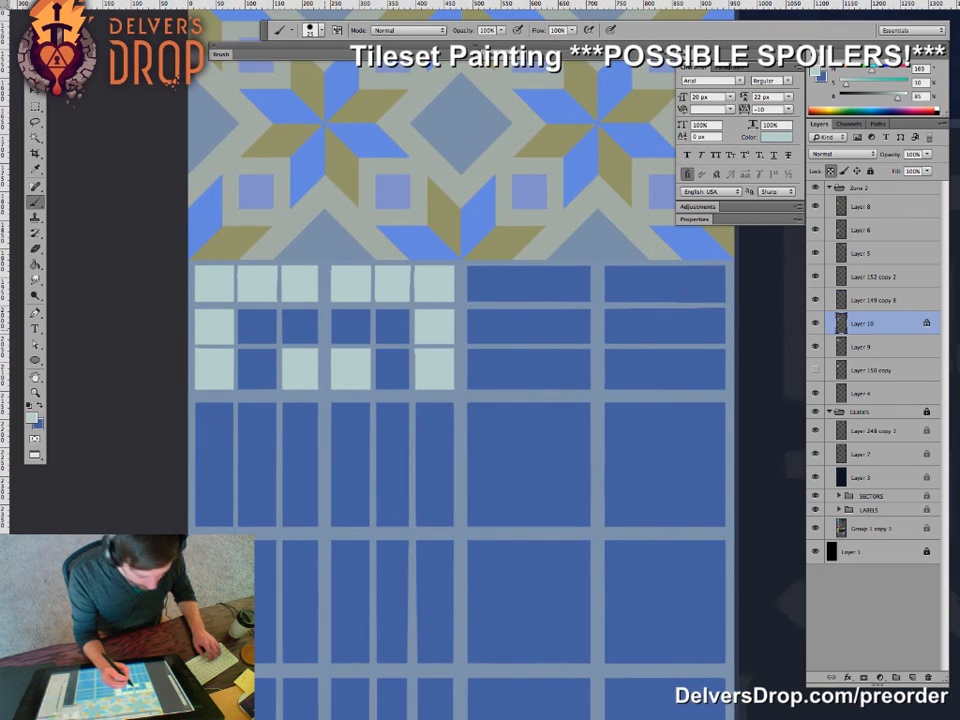
{"action": "key", "text": "m"}
{"action": "left_click_drag", "start_coordinate": [193, 263], "coordinate": [321, 391]}
{"action": "key", "text": "ctrl+apostrophe"}
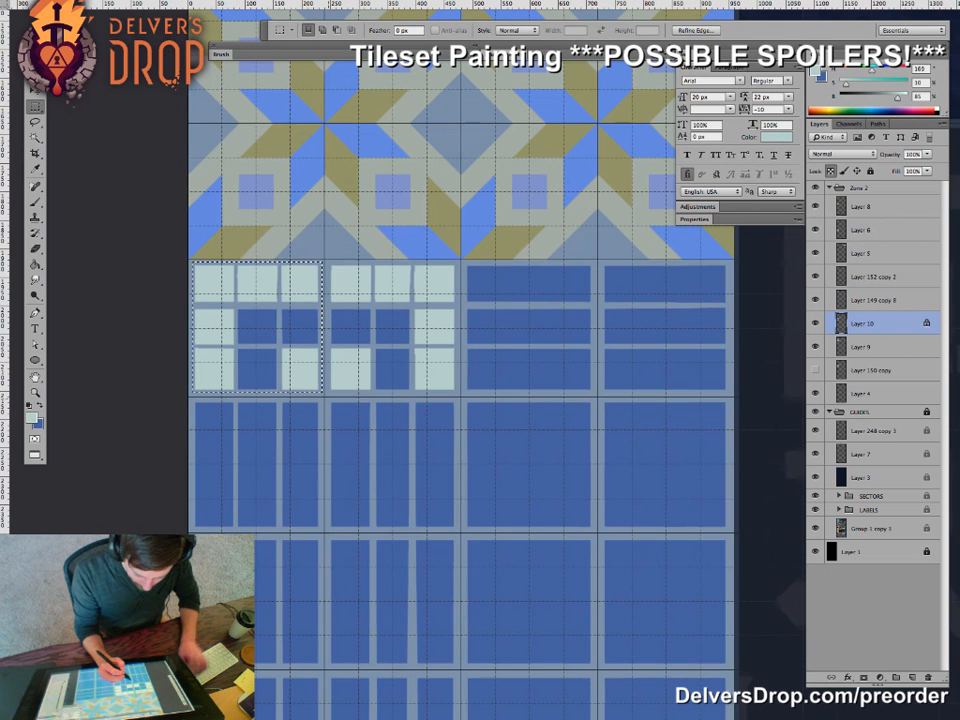
{"action": "key", "text": "ctrl+t"}
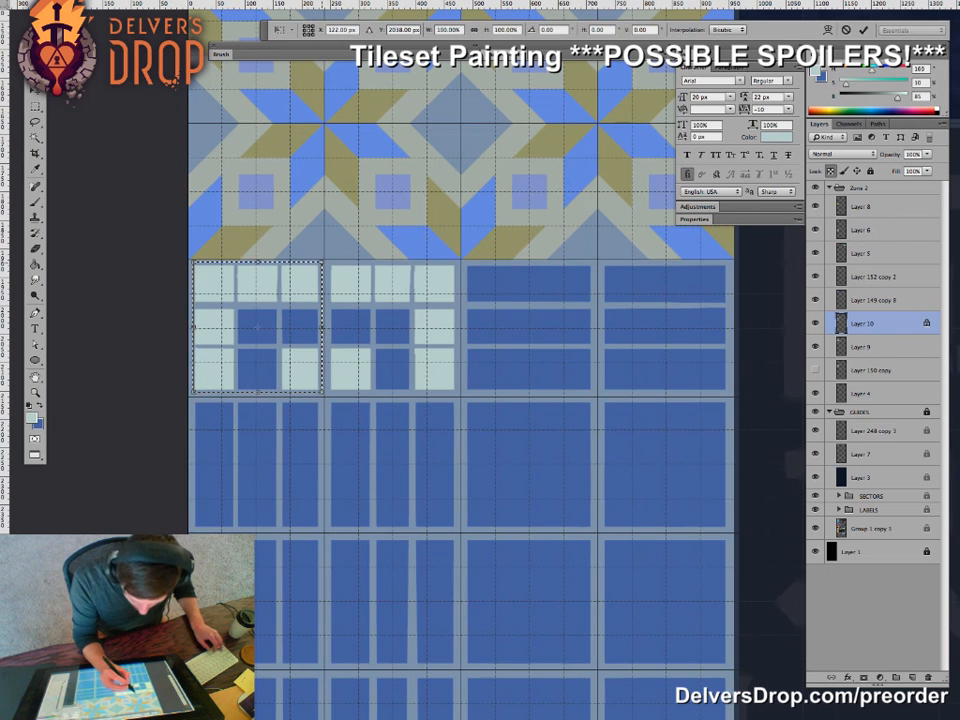
{"action": "left_click_drag", "start_coordinate": [323, 259], "coordinate": [322, 261]}
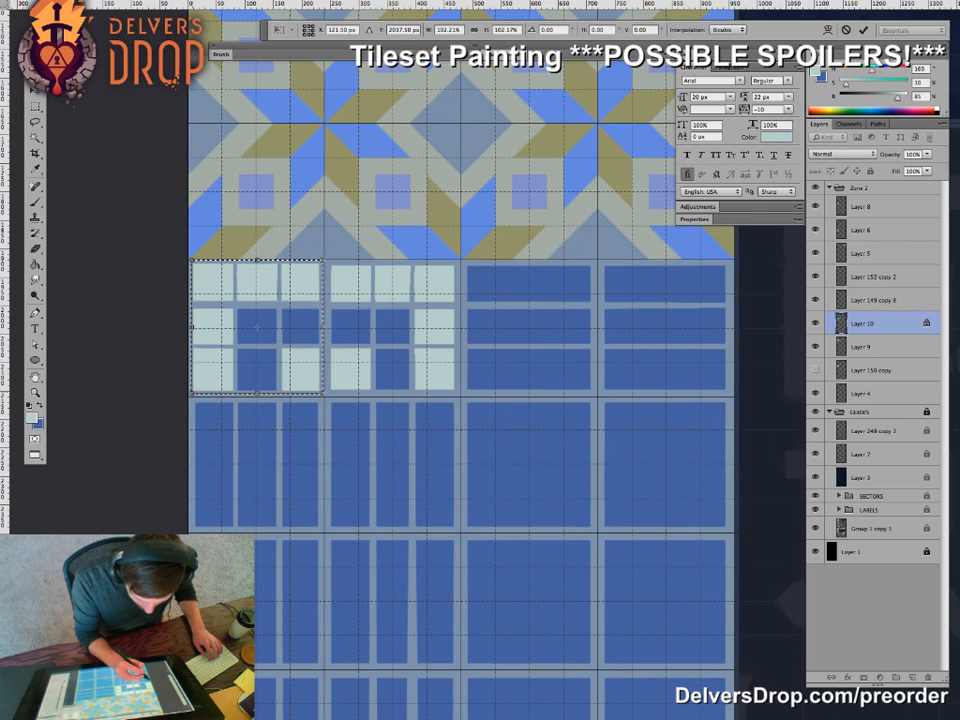
{"action": "left_click_drag", "start_coordinate": [192, 394], "coordinate": [190, 396]}
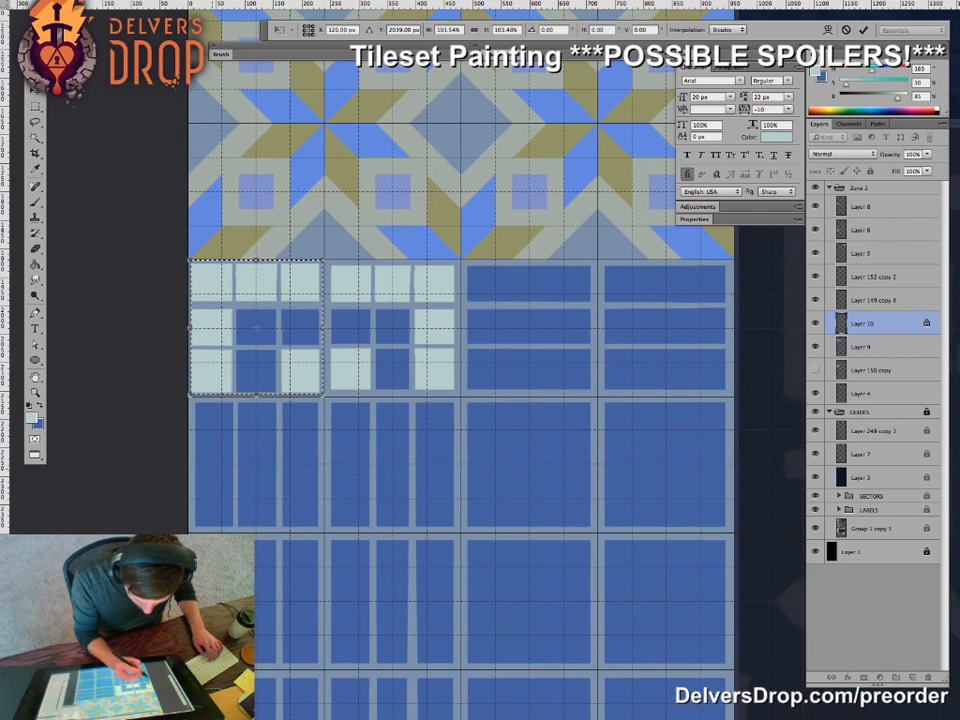
{"action": "key", "text": "Return"}
{"action": "key", "text": "super+d"}
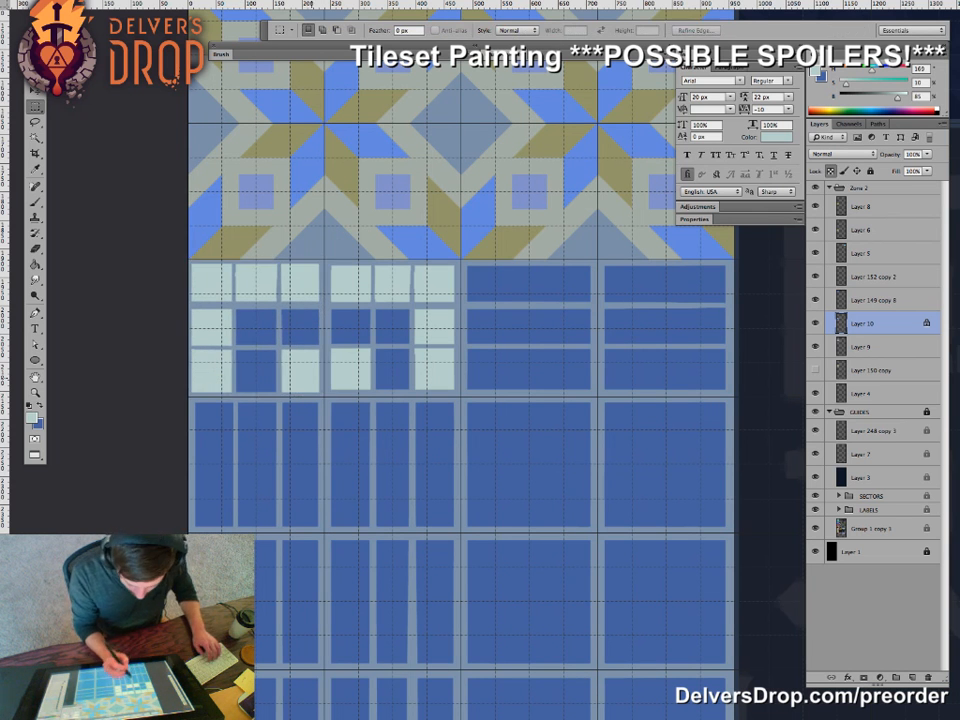
- Sample the greyish-blue line colour (hue 210, saturation 23, brightness 72) and paint over the uneven line between the first block's second and third rows
{"action": "left_click_drag", "start_coordinate": [307, 376], "coordinate": [350, 376]}
{"action": "key", "text": "b"}
{"action": "left_click", "coordinate": [252, 248], "text": "alt"}
{"action": "left_click_drag", "start_coordinate": [252, 248], "coordinate": [317, 273]}
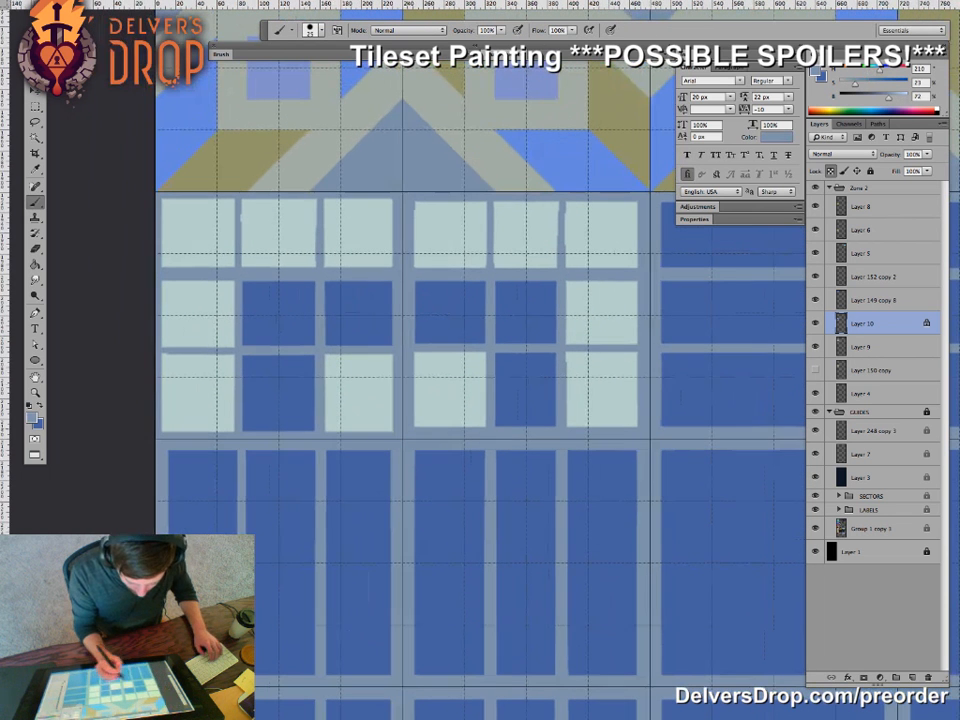
{"action": "left_click_drag", "start_coordinate": [200, 350], "coordinate": [380, 350]}
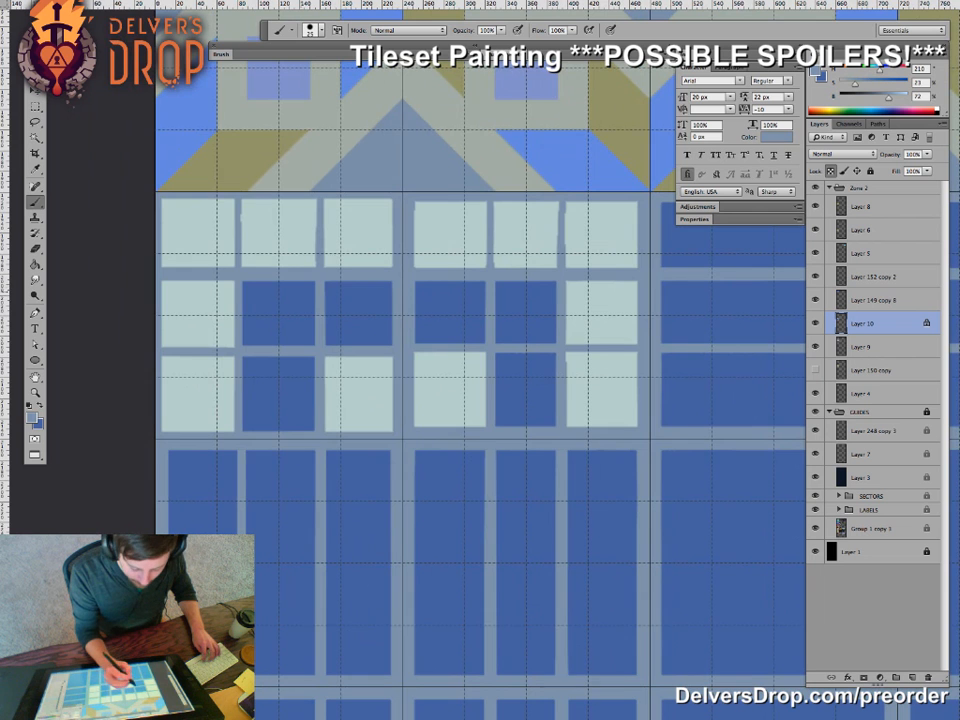
{"action": "key", "text": "z"}
{"action": "mouse_move", "coordinate": [416, 402]}
{"action": "left_mouse_down"}
{"action": "mouse_move", "coordinate": [385, 402]}
{"action": "mouse_move", "coordinate": [384, 391]}
{"action": "left_mouse_up"}
{"action": "key", "text": "b"}
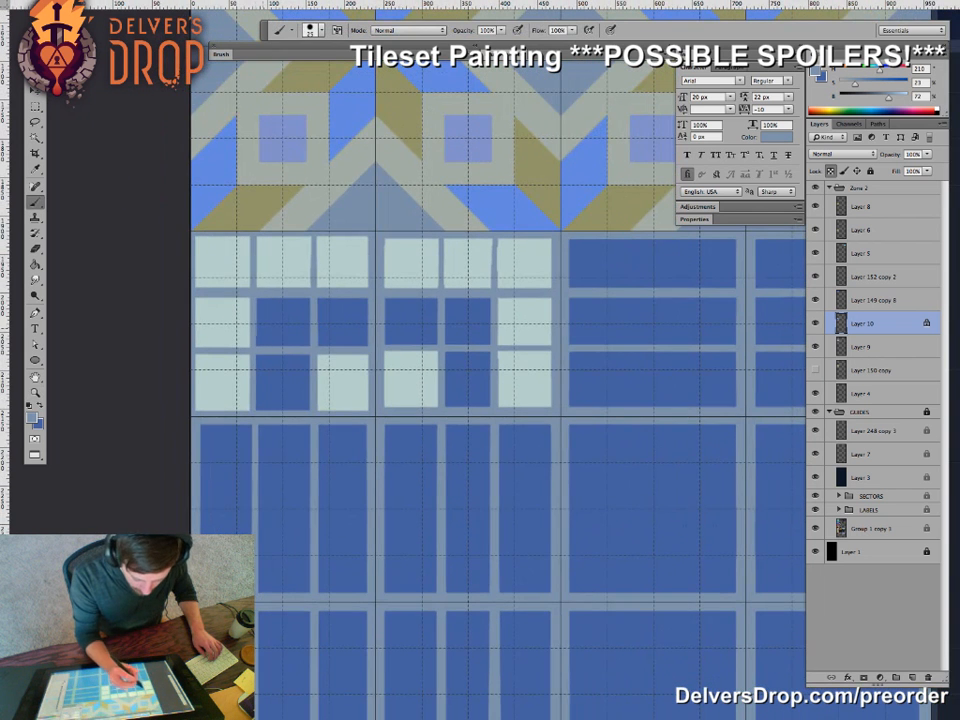
- Copy the first three-by-three block's full grid square over the second block and flip the copy horizontally
{"action": "key", "text": "z"}
{"action": "mouse_move", "coordinate": [450, 463]}
{"action": "left_mouse_down"}
{"action": "mouse_move", "coordinate": [412, 463]}
{"action": "mouse_move", "coordinate": [409, 450]}
{"action": "left_mouse_up"}
{"action": "key", "text": "m"}
{"action": "left_click_drag", "start_coordinate": [208, 247], "coordinate": [345, 358]}
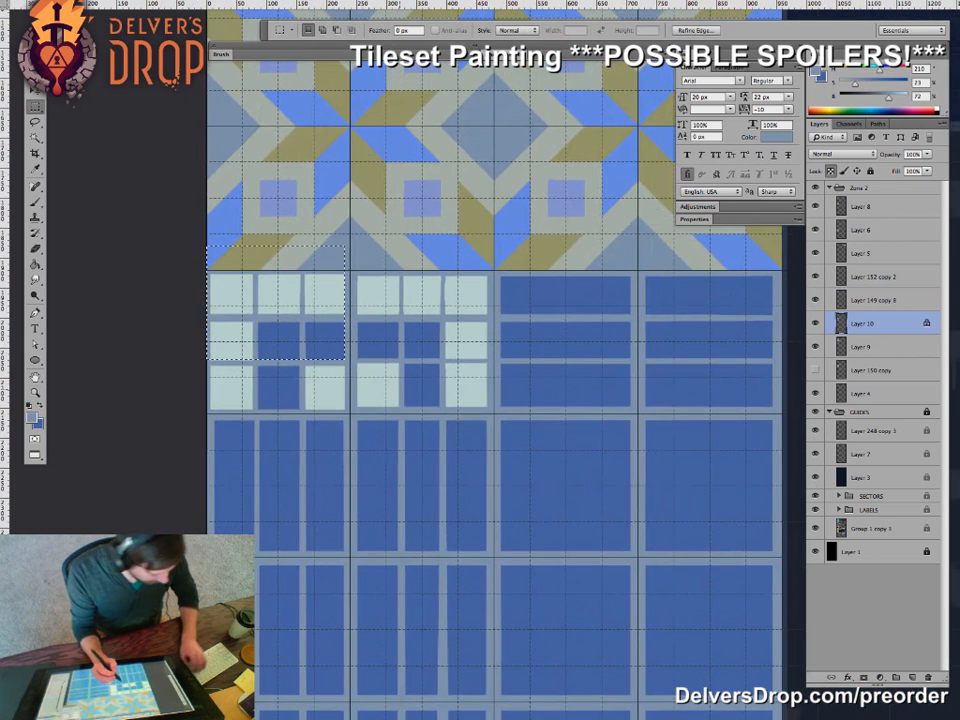
{"action": "left_click_drag", "start_coordinate": [208, 220], "coordinate": [350, 412]}
{"action": "key", "text": "v"}
{"action": "left_click_drag", "start_coordinate": [304, 369], "coordinate": [397, 385]}
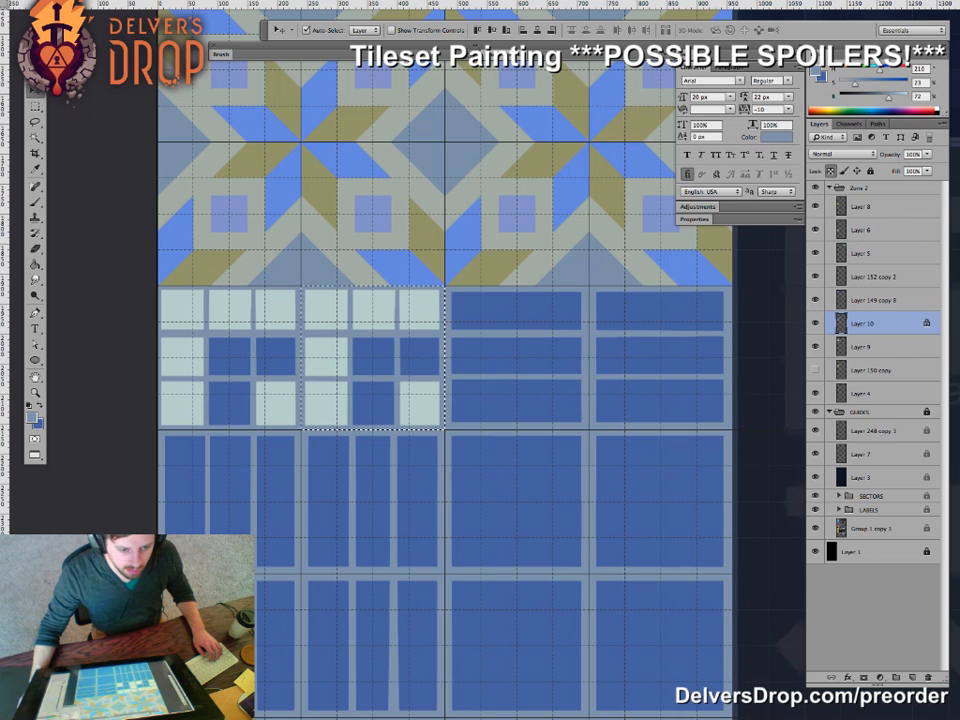
{"action": "key", "text": "ctrl+shift+h"}
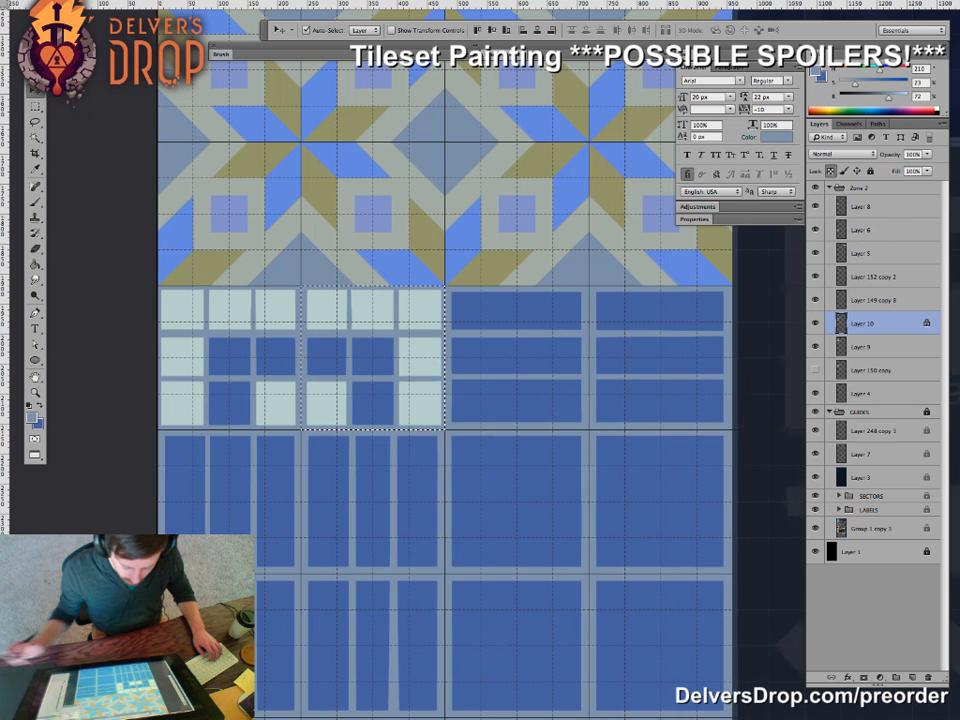
- Copy the two mirrored blocks into the grid row directly beneath and flip the copy vertically to complete the square motif
{"action": "left_click_drag", "start_coordinate": [397, 385], "coordinate": [389, 341]}
{"action": "key", "text": "m"}
{"action": "mouse_move", "coordinate": [150, 242]}
{"action": "left_mouse_down"}
{"action": "mouse_move", "coordinate": [407, 321]}
{"action": "mouse_move", "coordinate": [436, 384]}
{"action": "left_mouse_up"}
{"action": "key", "text": "v"}
{"action": "left_click_drag", "start_coordinate": [424, 332], "coordinate": [424, 476]}
{"action": "key", "text": "super+t"}
{"action": "left_click_drag", "start_coordinate": [456, 566], "coordinate": [212, 390]}
{"action": "key", "text": "Return"}
{"action": "key", "text": "super+d"}
{"action": "left_click_drag", "start_coordinate": [530, 478], "coordinate": [405, 456]}
{"action": "key", "text": "super+h"}
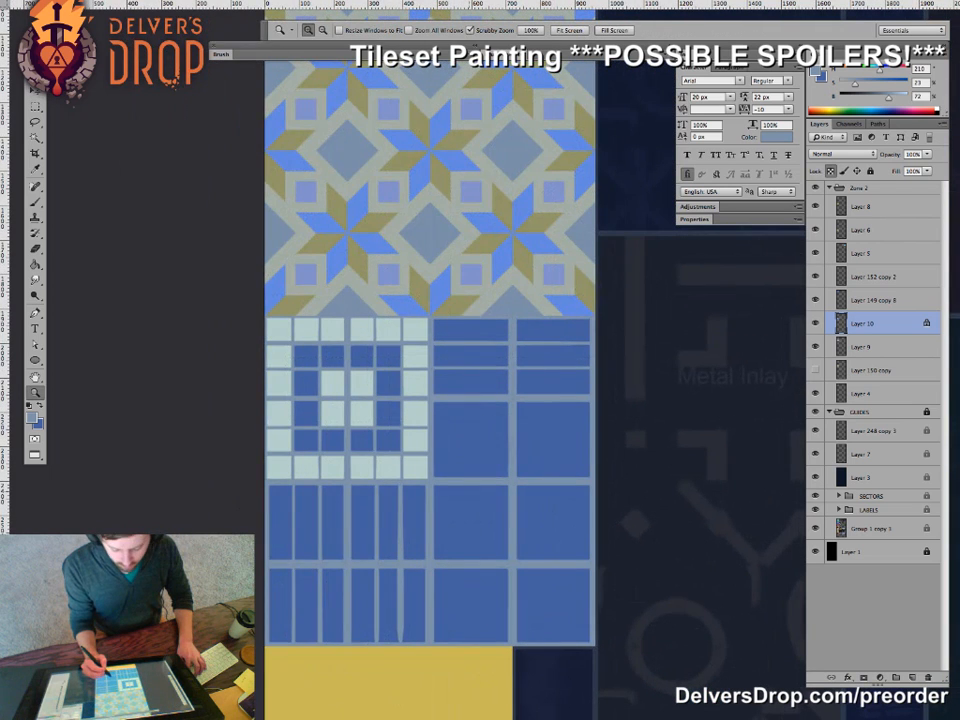
- Select the finished 480 by 480 px motif and copy it into the three remaining quadrants of the Tileset 3 pattern
{"action": "left_click_drag", "start_coordinate": [459, 509], "coordinate": [468, 461]}
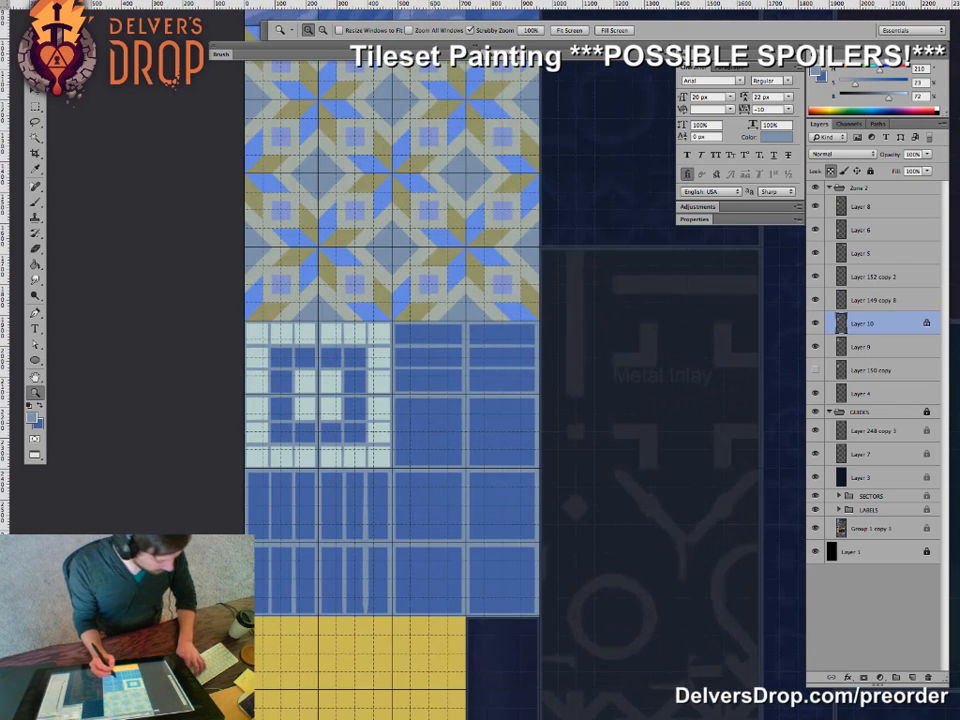
{"action": "key", "text": "m"}
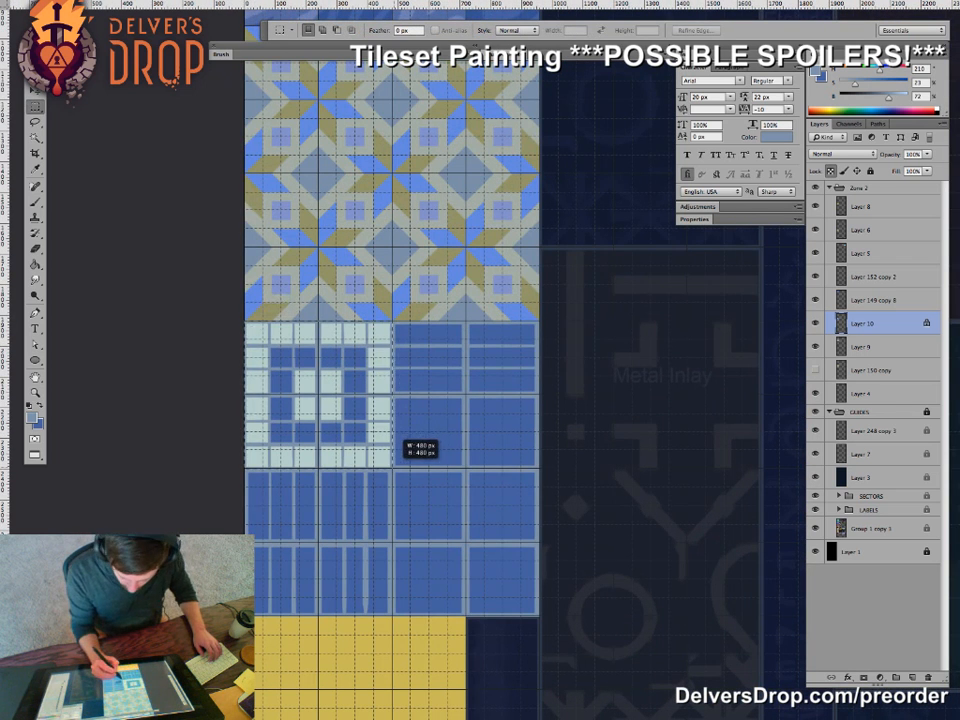
{"action": "key", "text": "v"}
{"action": "left_click_drag", "start_coordinate": [378, 380], "coordinate": [505, 356]}
{"action": "left_click_drag", "start_coordinate": [525, 477], "coordinate": [440, 411]}
- Hide the grid and examine the four-motif pattern against the whole tileset and up close
{"action": "key", "text": "z"}
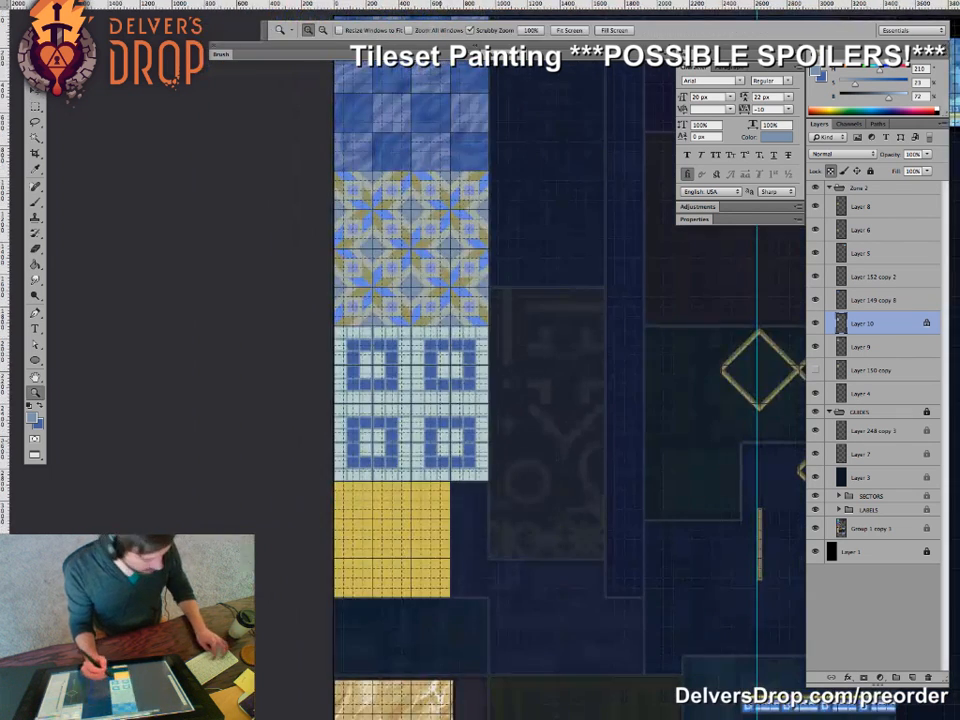
{"action": "left_click_drag", "start_coordinate": [515, 493], "coordinate": [443, 542]}
{"action": "left_click_drag", "start_coordinate": [443, 542], "coordinate": [400, 542]}
{"action": "key", "text": "super+apostrophe"}
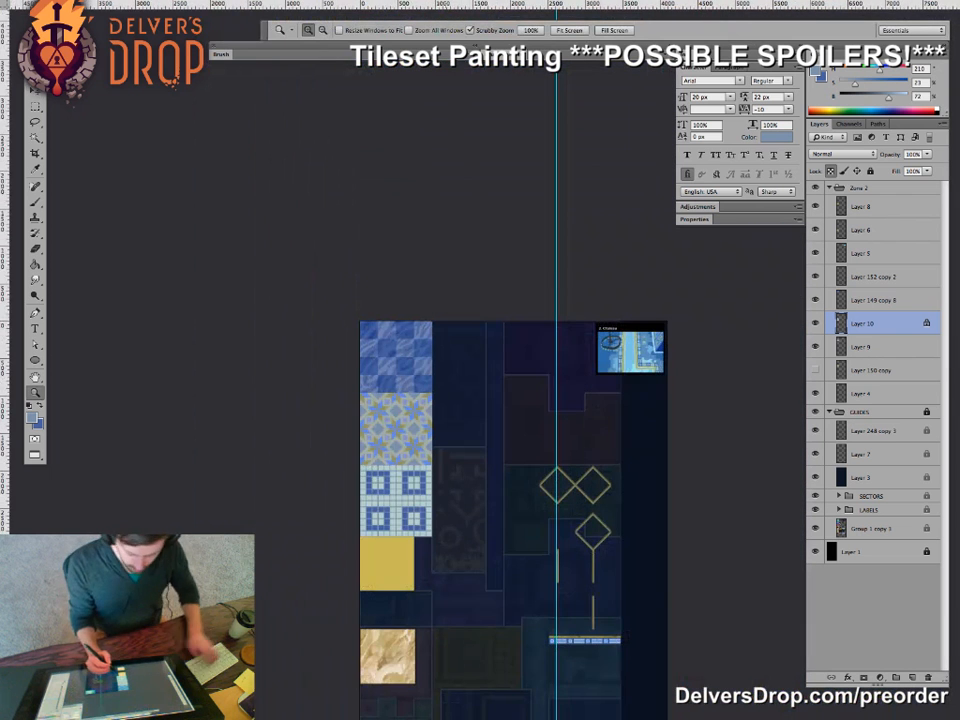
{"action": "left_click_drag", "start_coordinate": [465, 500], "coordinate": [445, 411]}
{"action": "key", "text": "v"}
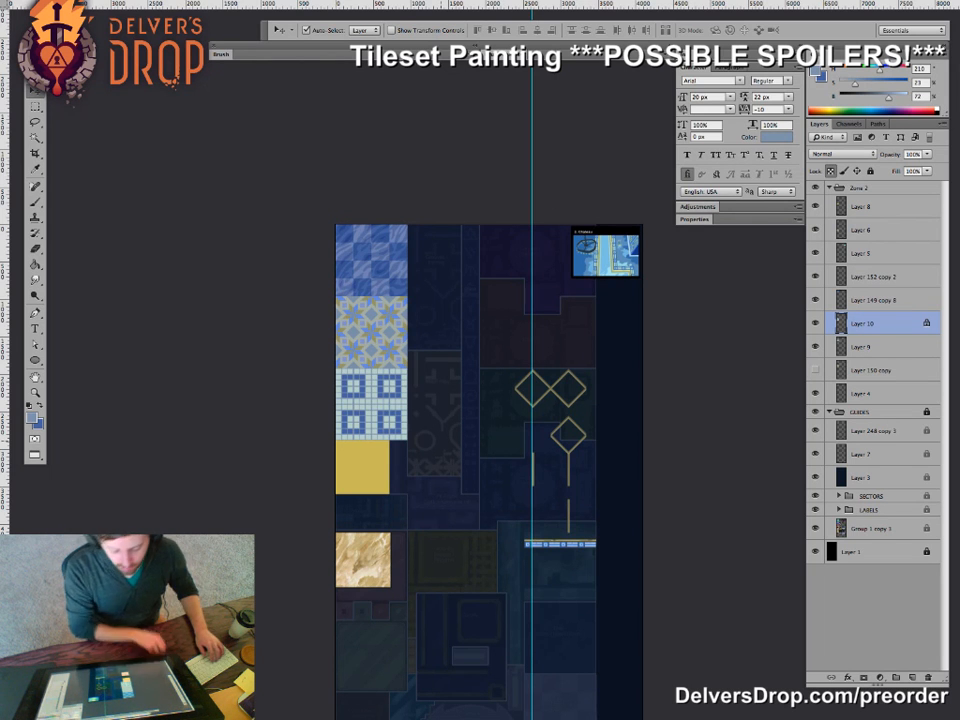
{"action": "key", "text": "z"}
{"action": "left_click_drag", "start_coordinate": [375, 413], "coordinate": [436, 413]}
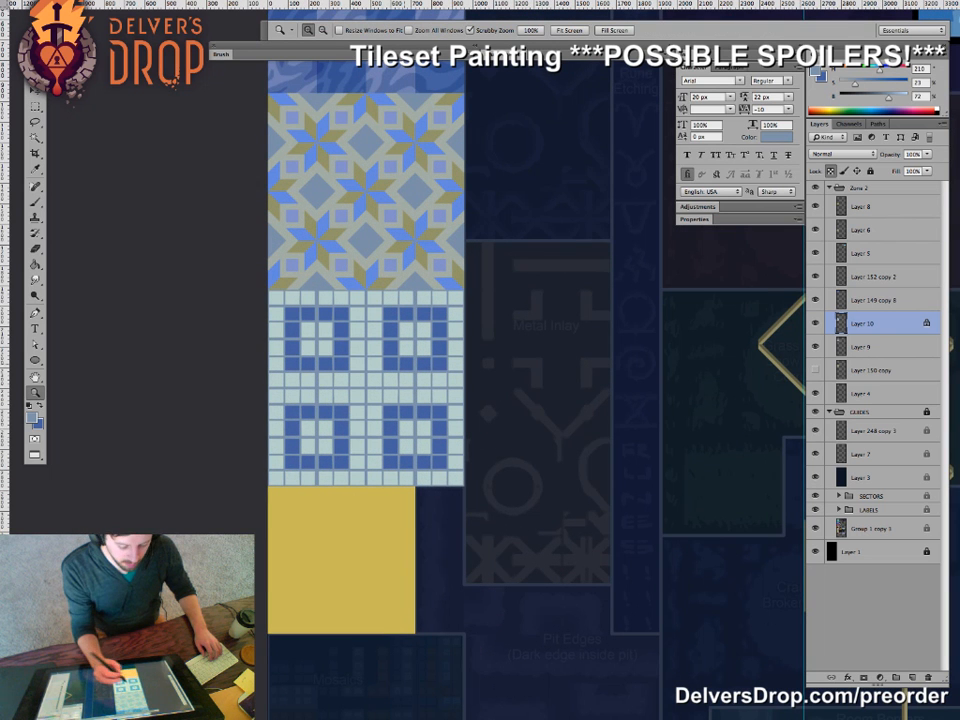
- Set the brush to Multiply at 42% opacity with the mosaic's dark blue as the painting colour
{"action": "left_click_drag", "start_coordinate": [433, 465], "coordinate": [346, 448]}
{"action": "key", "text": "v"}
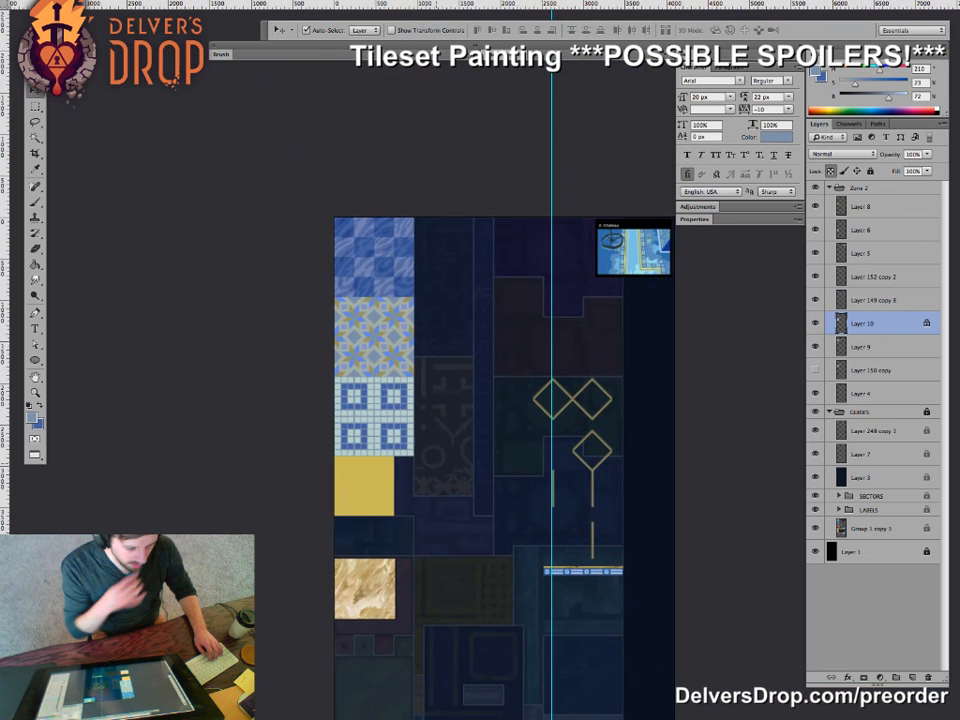
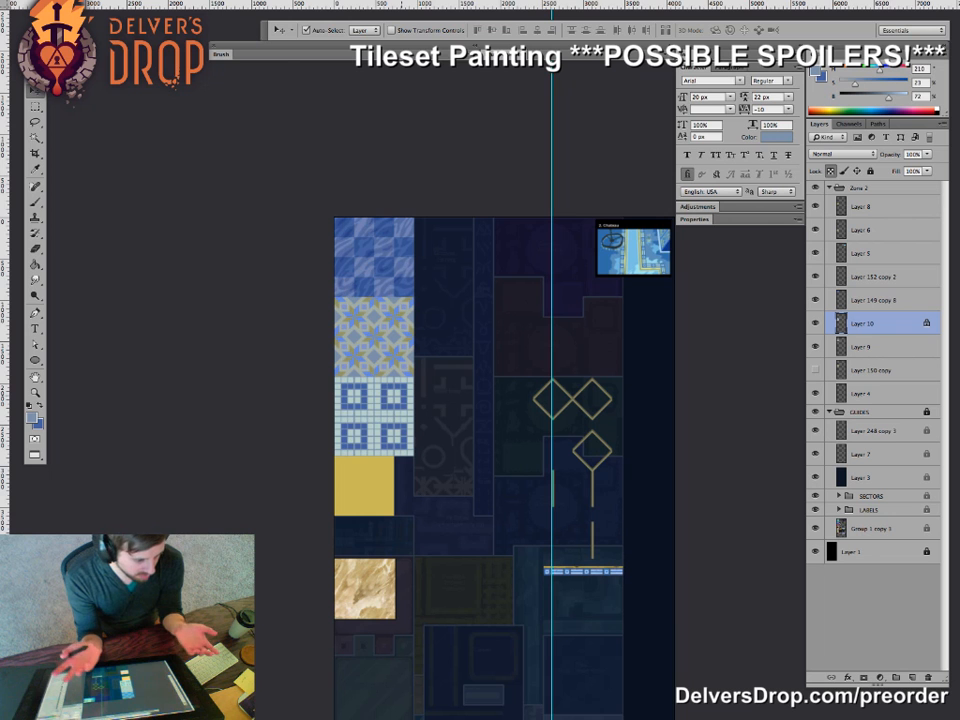
{"action": "key", "text": "z"}
{"action": "left_click_drag", "start_coordinate": [377, 418], "coordinate": [435, 418]}
{"action": "key", "text": "w"}
{"action": "key", "text": "b"}
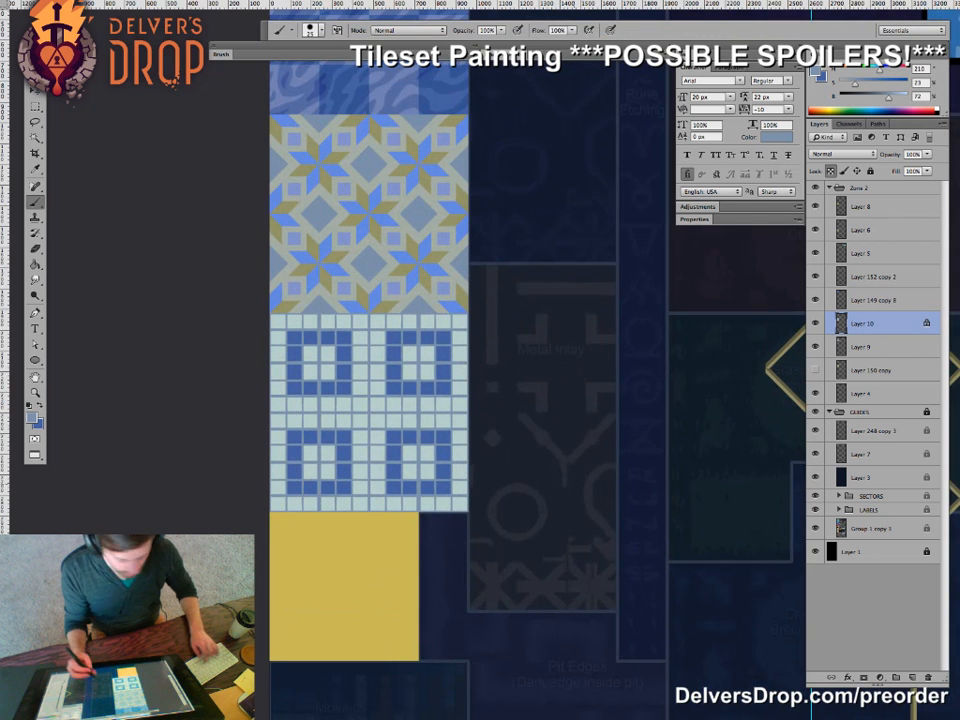
{"action": "left_click", "coordinate": [400, 30]}
{"action": "left_click", "coordinate": [395, 70]}
{"action": "left_click_drag", "start_coordinate": [404, 336], "coordinate": [366, 400]}
{"action": "key", "text": "ctrl+z"}
{"action": "key", "text": "4"}
{"action": "key", "text": "3"}
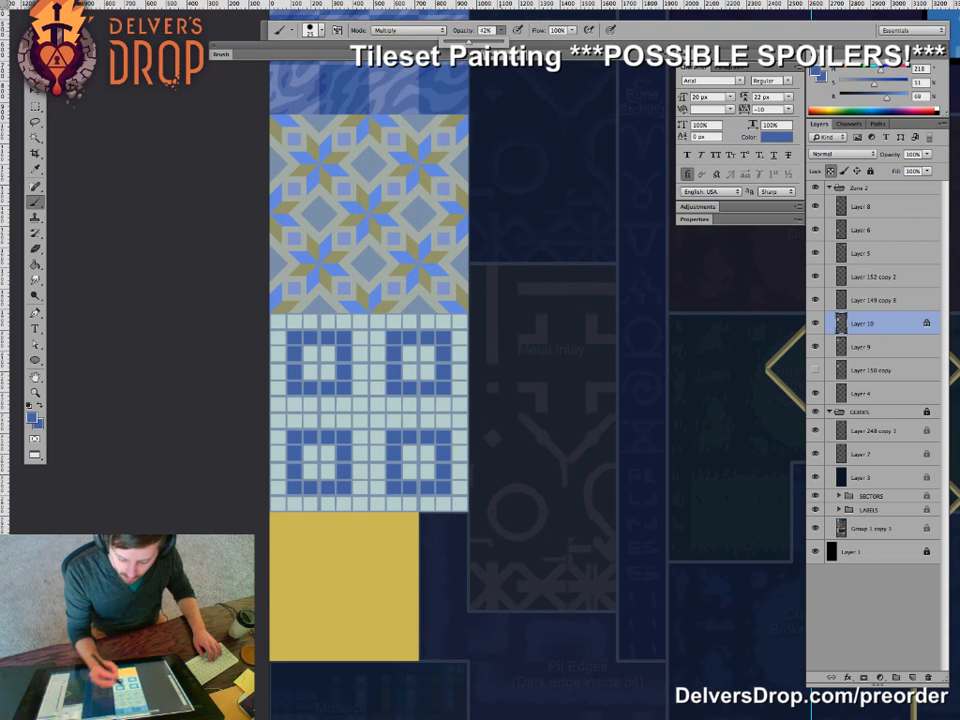
- Brush irregular dark blue patches across the four square motifs of the Tileset 3 mosaic
{"action": "left_click_drag", "start_coordinate": [405, 338], "coordinate": [370, 385]}
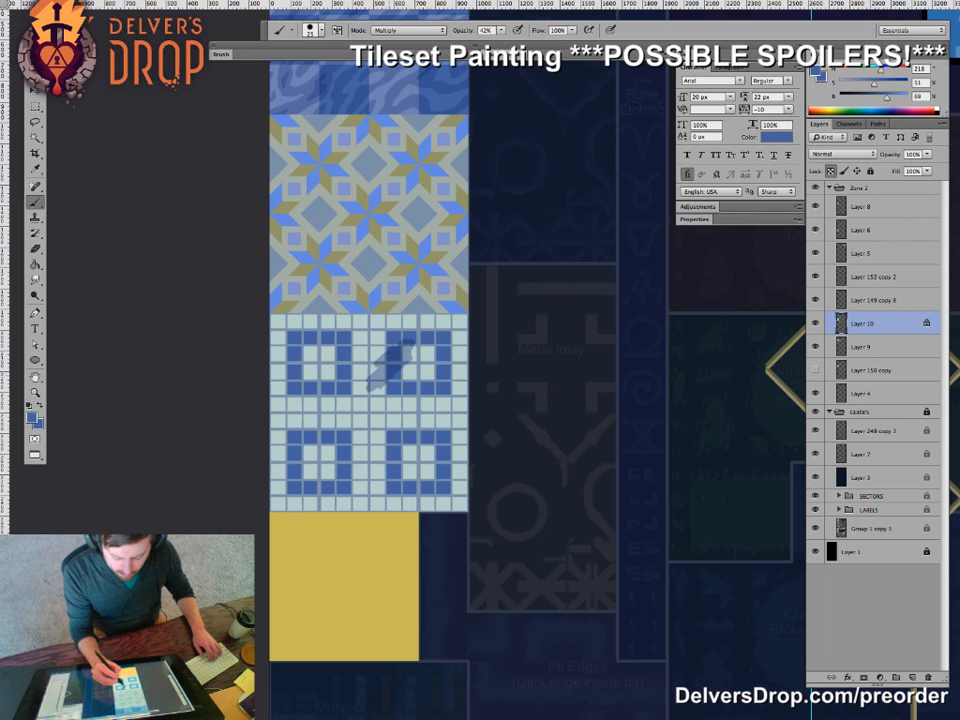
{"action": "left_click_drag", "start_coordinate": [427, 417], "coordinate": [410, 437]}
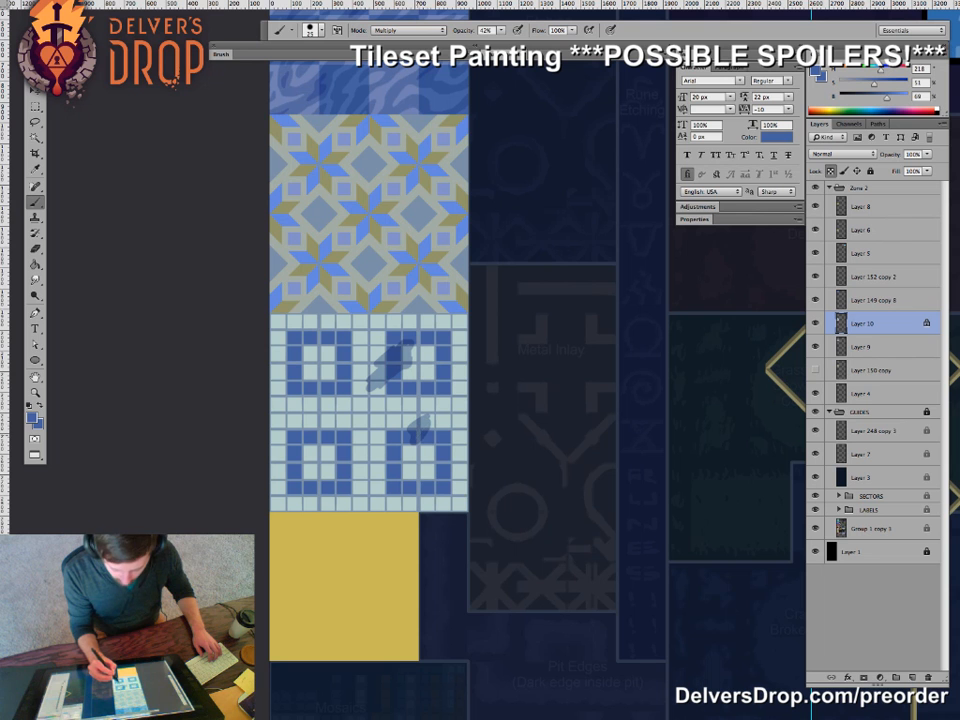
{"action": "left_click_drag", "start_coordinate": [332, 437], "coordinate": [302, 466]}
{"action": "left_click_drag", "start_coordinate": [371, 468], "coordinate": [388, 492]}
{"action": "mouse_move", "coordinate": [321, 366]}
{"action": "left_mouse_down"}
{"action": "mouse_move", "coordinate": [320, 397]}
{"action": "mouse_move", "coordinate": [323, 364]}
{"action": "left_mouse_up"}
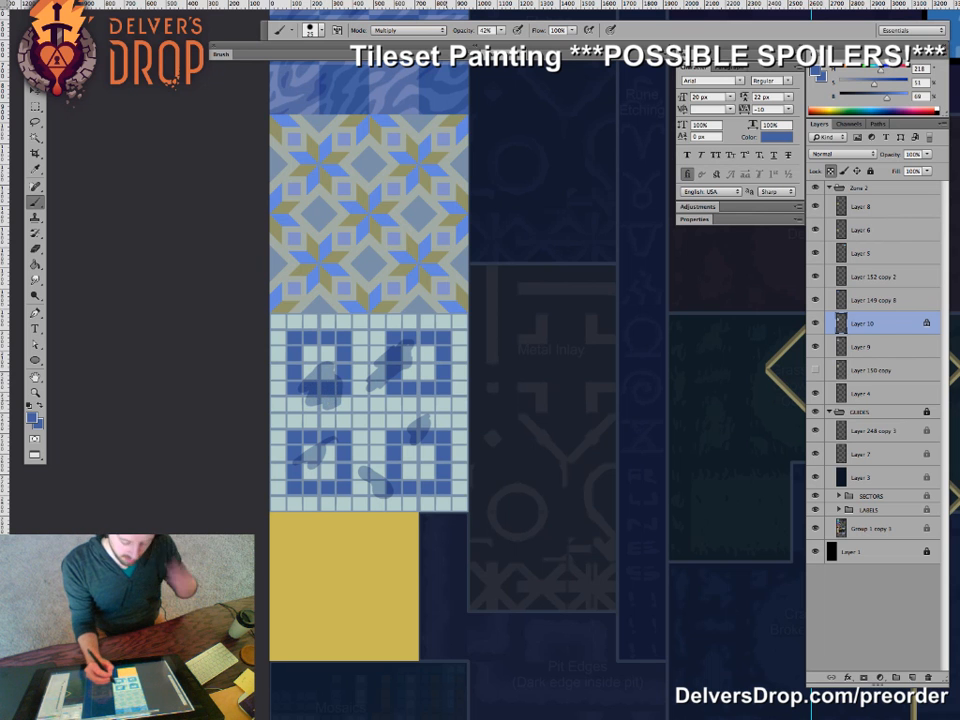
{"action": "left_click_drag", "start_coordinate": [459, 368], "coordinate": [451, 396]}
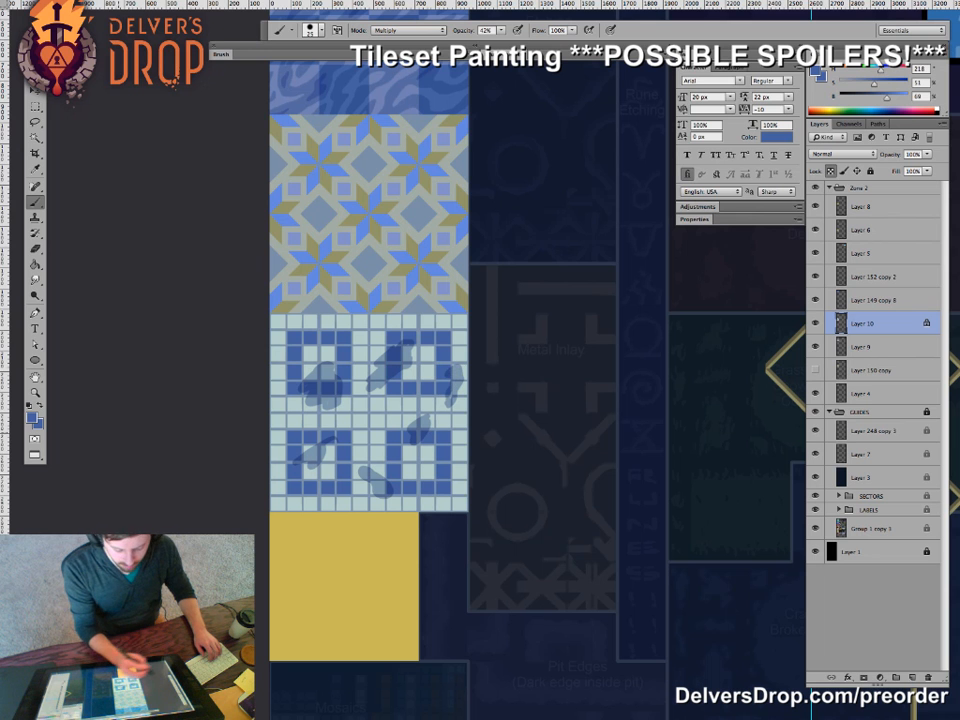
- Brush white Overlay highlights between and onto the square motifs of the Tileset 3 mosaic
{"action": "key", "text": "d"}
{"action": "key", "text": "x"}
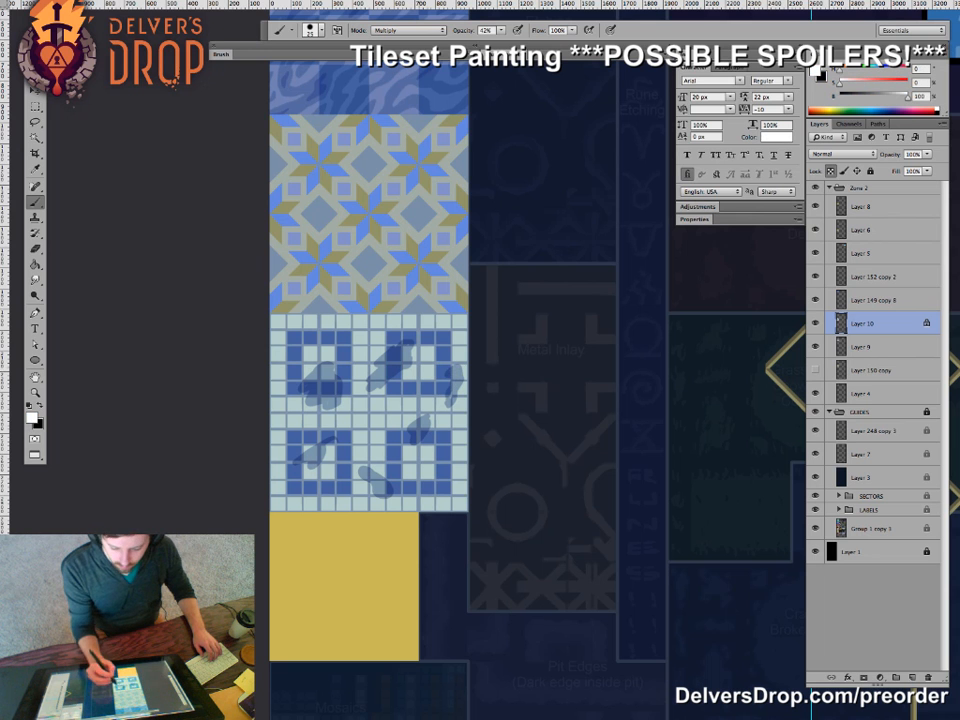
{"action": "left_click", "coordinate": [380, 30]}
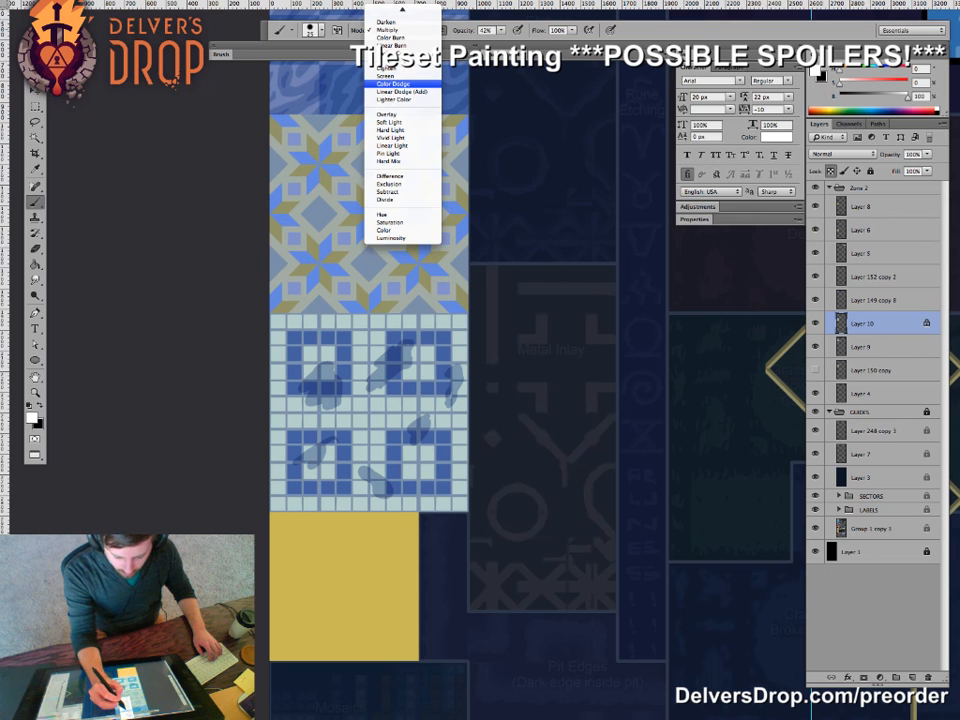
{"action": "left_click", "coordinate": [386, 114]}
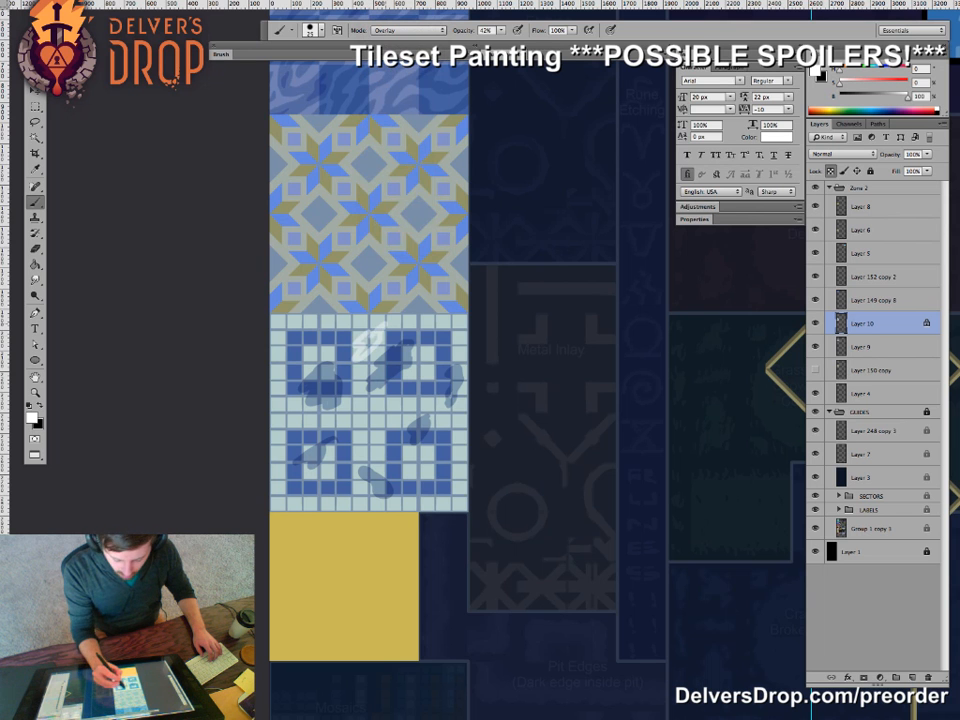
{"action": "mouse_move", "coordinate": [415, 402]}
{"action": "left_mouse_down"}
{"action": "mouse_move", "coordinate": [361, 446]}
{"action": "mouse_move", "coordinate": [370, 426]}
{"action": "left_mouse_up"}
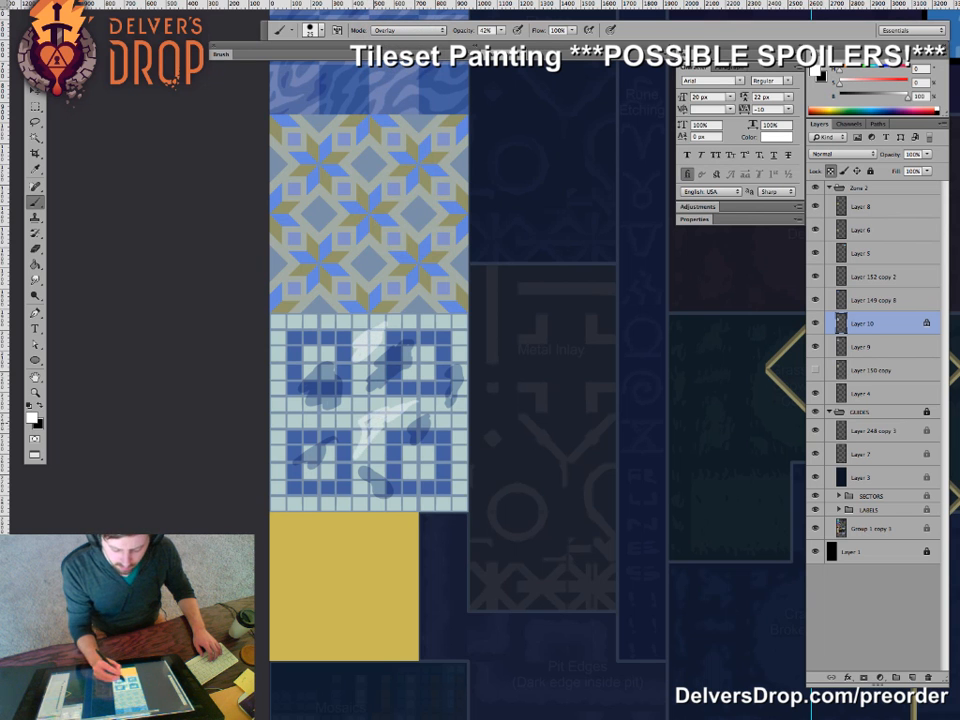
{"action": "left_click", "coordinate": [296, 340]}
{"action": "left_click_drag", "start_coordinate": [457, 457], "coordinate": [447, 466]}
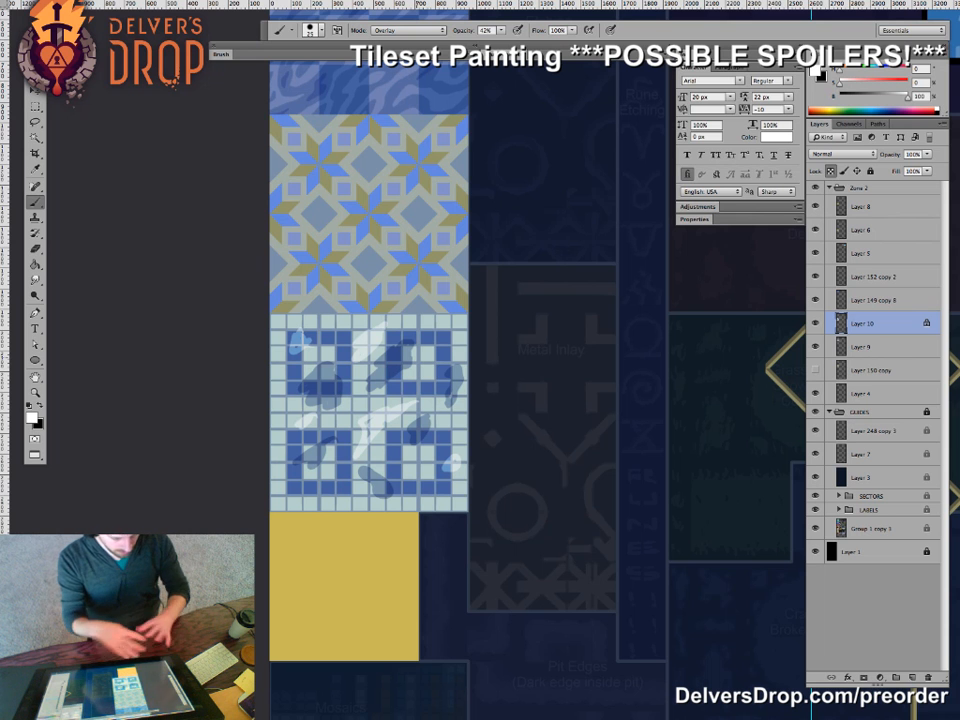
- Copy the brushed mosaic alongside the original, offset it upward by one motif, and place another copy directly beneath it
{"action": "key", "text": "v"}
{"action": "mouse_move", "coordinate": [392, 376]}
{"action": "left_mouse_down"}
{"action": "mouse_move", "coordinate": [489, 388]}
{"action": "mouse_move", "coordinate": [566, 382]}
{"action": "left_mouse_up"}
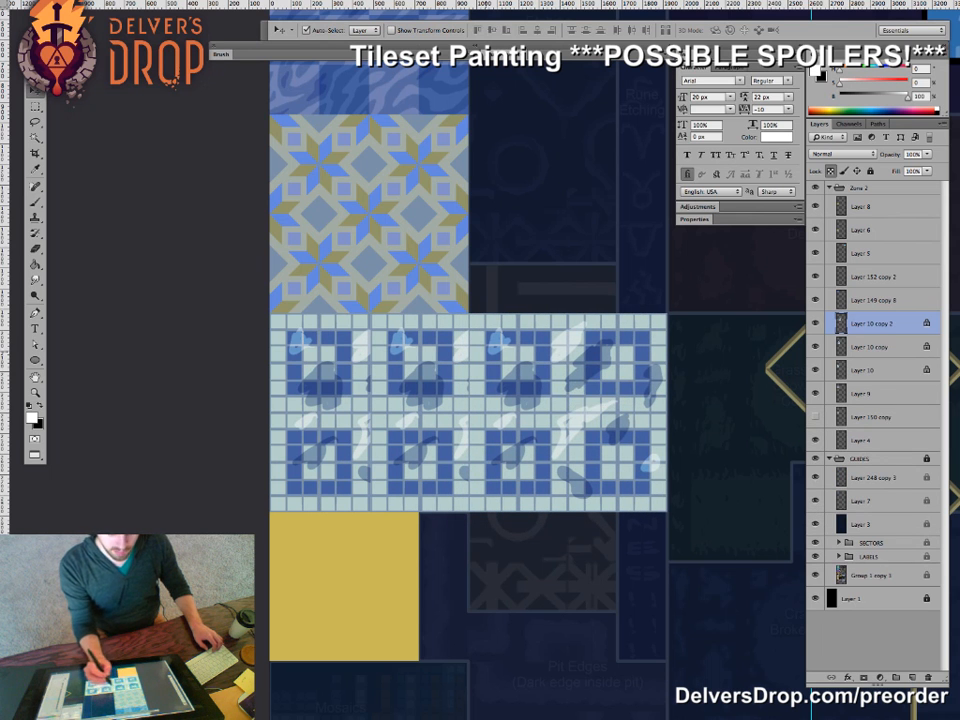
{"action": "key", "text": "super+alt+z"}
{"action": "key", "text": "super+alt+z"}
{"action": "left_click_drag", "start_coordinate": [387, 428], "coordinate": [593, 415]}
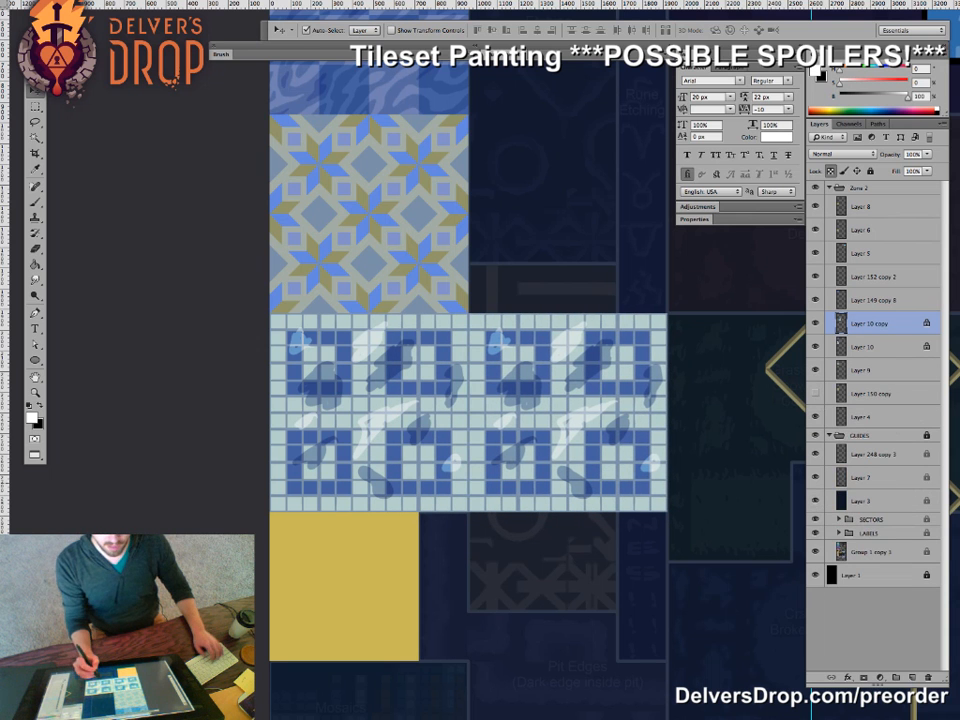
{"action": "left_click_drag", "start_coordinate": [572, 408], "coordinate": [572, 308]}
{"action": "left_click_drag", "start_coordinate": [580, 254], "coordinate": [595, 460]}
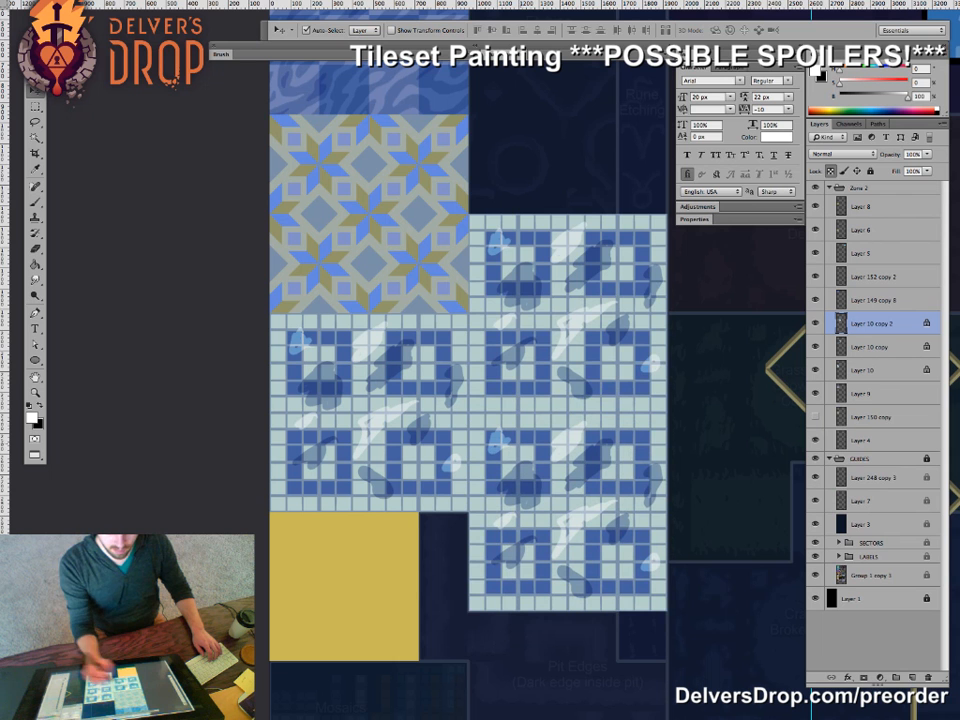
- Examine the repeated mosaic copies against the whole tileset and up close for visible repetition of the brushed patches
{"action": "key", "text": "z"}
{"action": "left_click_drag", "start_coordinate": [563, 444], "coordinate": [463, 437]}
{"action": "left_click_drag", "start_coordinate": [491, 556], "coordinate": [449, 556]}
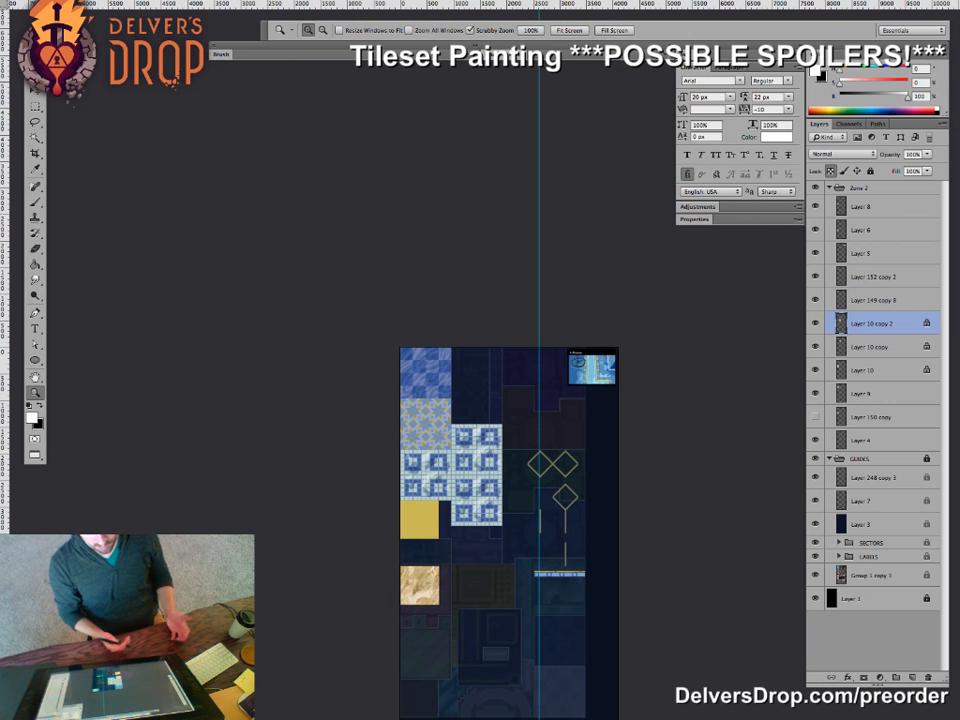
{"action": "left_click_drag", "start_coordinate": [461, 476], "coordinate": [514, 556]}
{"action": "key", "text": "v"}
{"action": "key", "text": "Delete"}
{"action": "left_click_drag", "start_coordinate": [497, 450], "coordinate": [425, 468]}
{"action": "key", "text": "z"}
{"action": "left_click", "coordinate": [440, 457]}
{"action": "left_click", "coordinate": [438, 453]}
{"action": "left_click_drag", "start_coordinate": [330, 500], "coordinate": [587, 628]}
- Undo the mosaic copies and the light and dark brush patches painted on the Tileset 3 mosaic
{"action": "key", "text": "ctrl+alt+z"}
{"action": "key", "text": "ctrl+alt+z"}
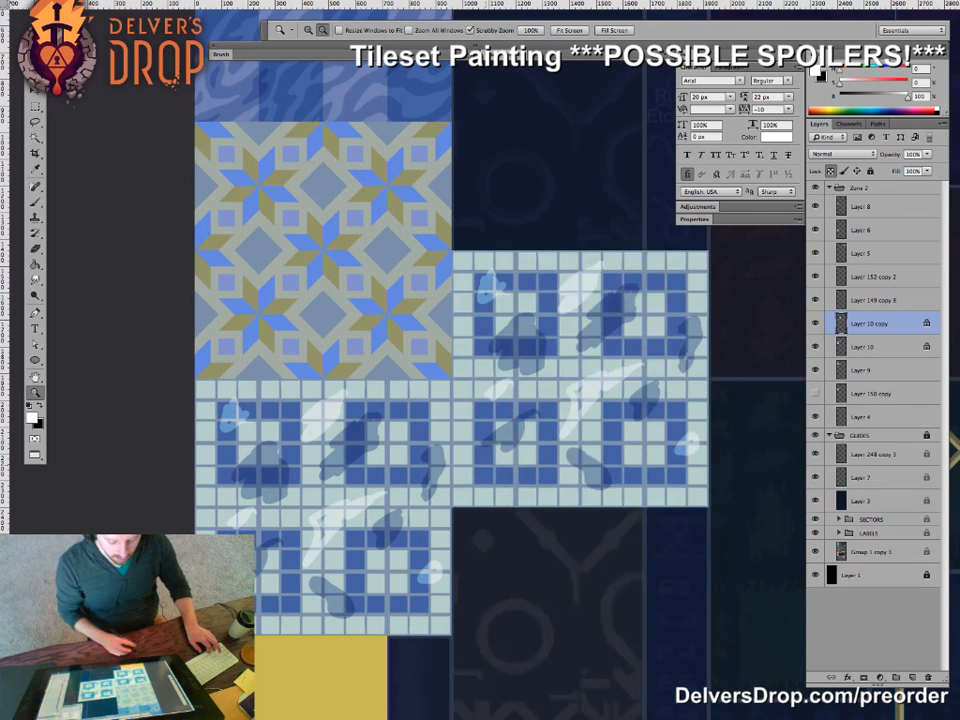
{"action": "key", "text": "super+alt+z"}
{"action": "key", "text": "super+alt+z"}
{"action": "key", "text": "super+alt+z"}
{"action": "key", "text": "super+alt+z"}
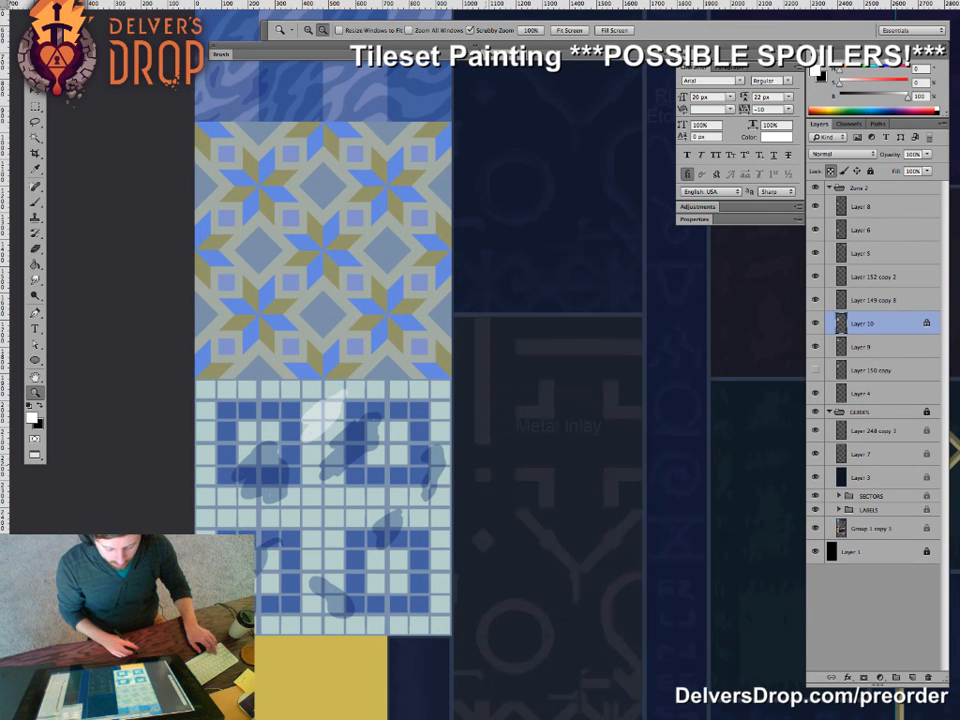
{"action": "key", "text": "super+alt+z"}
{"action": "key", "text": "super+alt+z"}
{"action": "key", "text": "super+alt+z"}
{"action": "key", "text": "super+alt+z"}
{"action": "key", "text": "super+alt+z"}
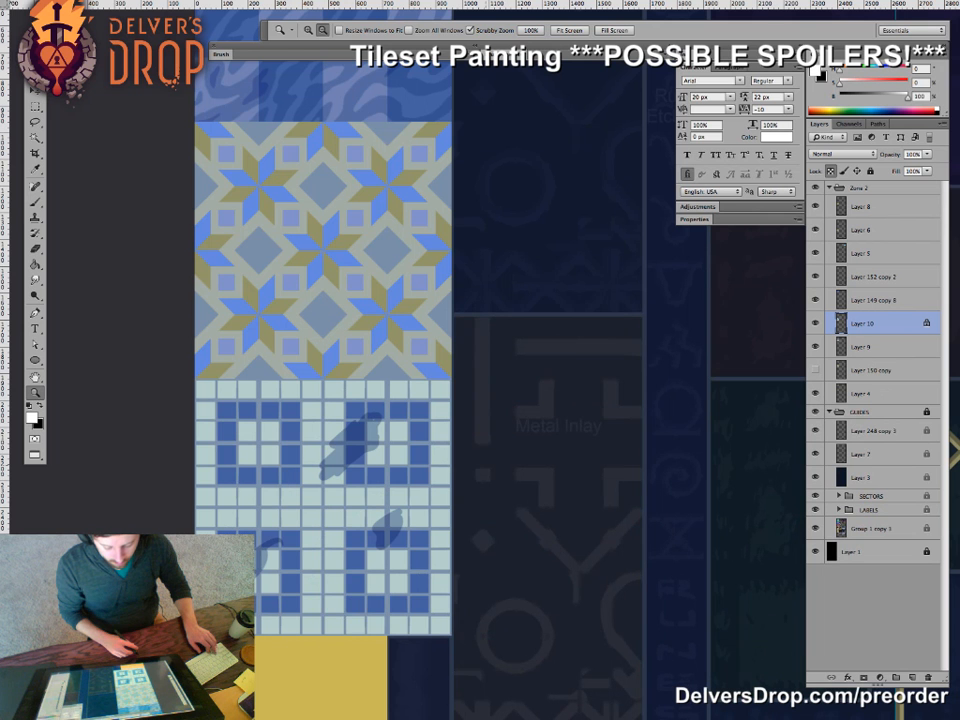
- Try a Levels adjustment on the star pattern's layer with the black input level at 100
{"action": "left_click_drag", "start_coordinate": [491, 407], "coordinate": [540, 366]}
{"action": "key", "text": "v"}
{"action": "left_click", "coordinate": [470, 500]}
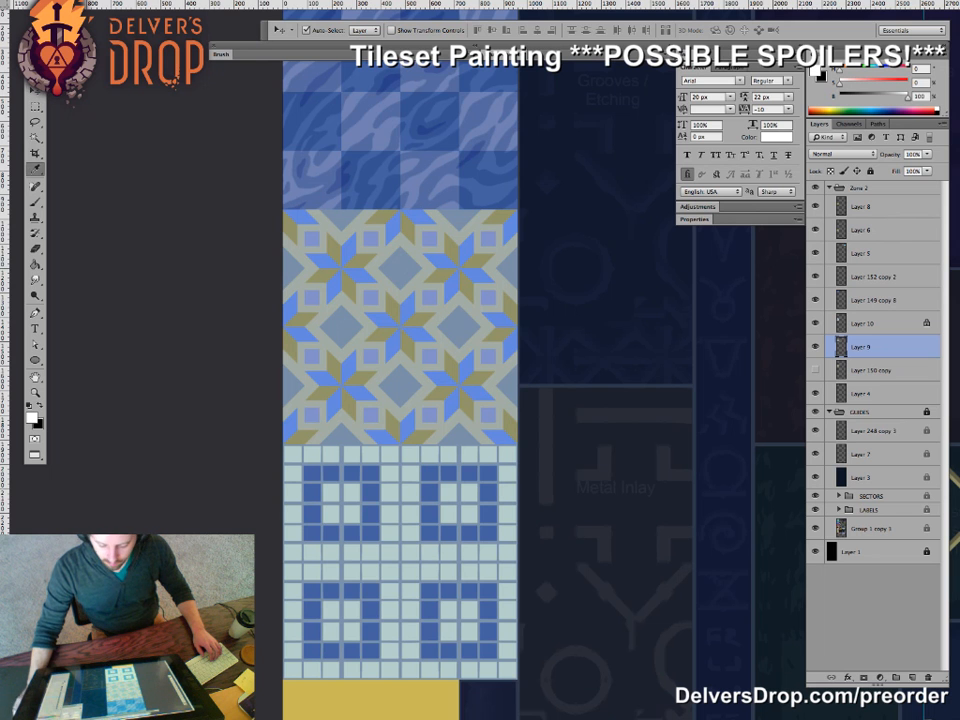
{"action": "key", "text": "super+l"}
{"action": "left_click_drag", "start_coordinate": [625, 291], "coordinate": [655, 314]}
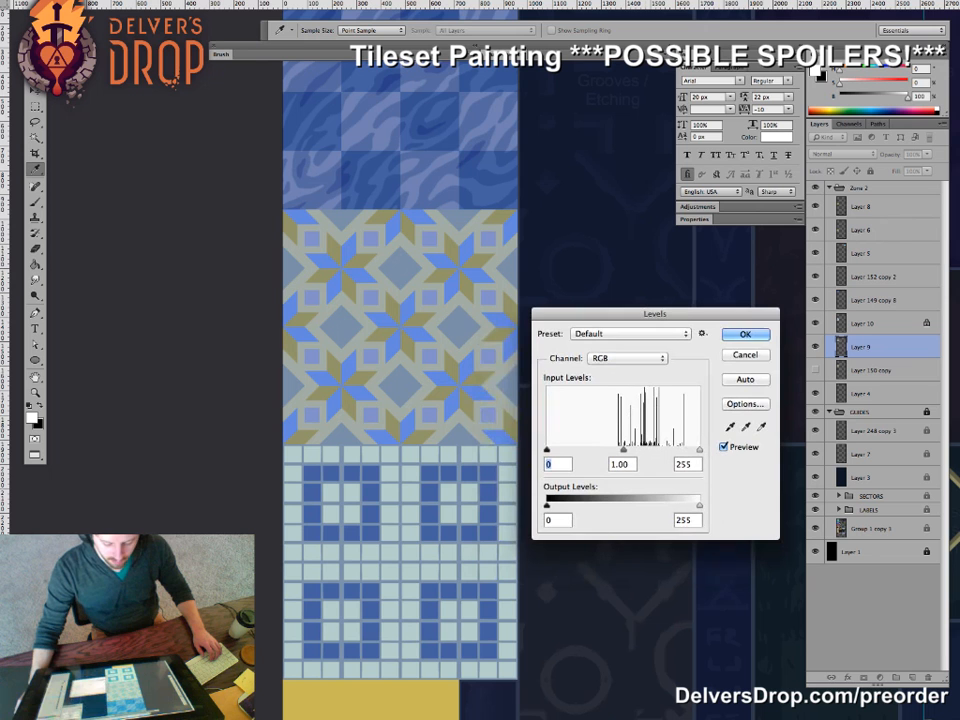
{"action": "left_click_drag", "start_coordinate": [547, 450], "coordinate": [639, 450]}
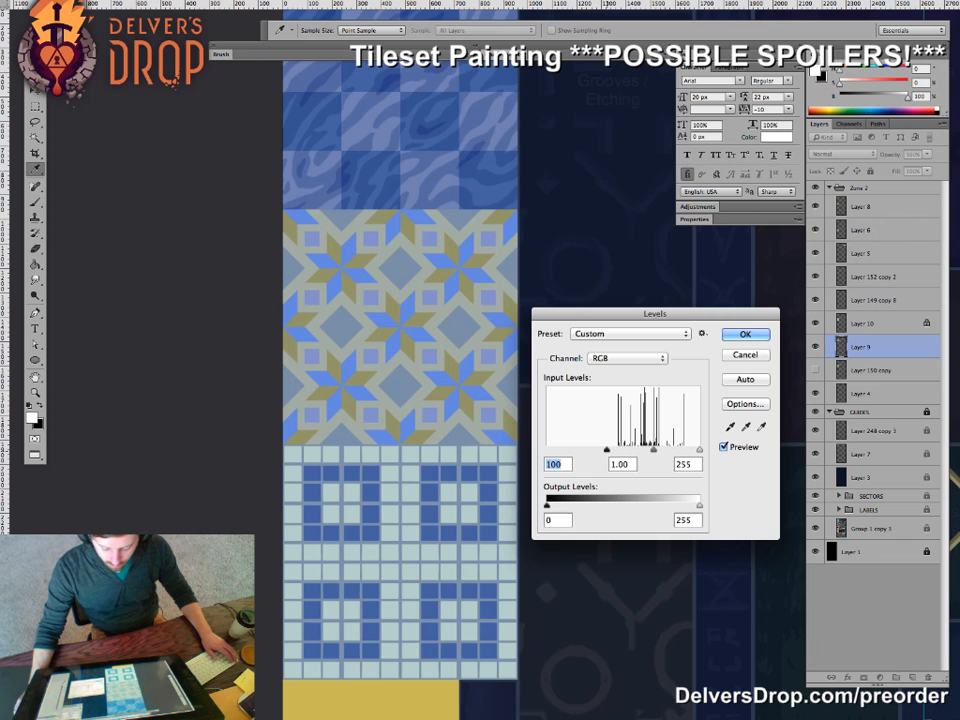
{"action": "key", "text": "Return"}
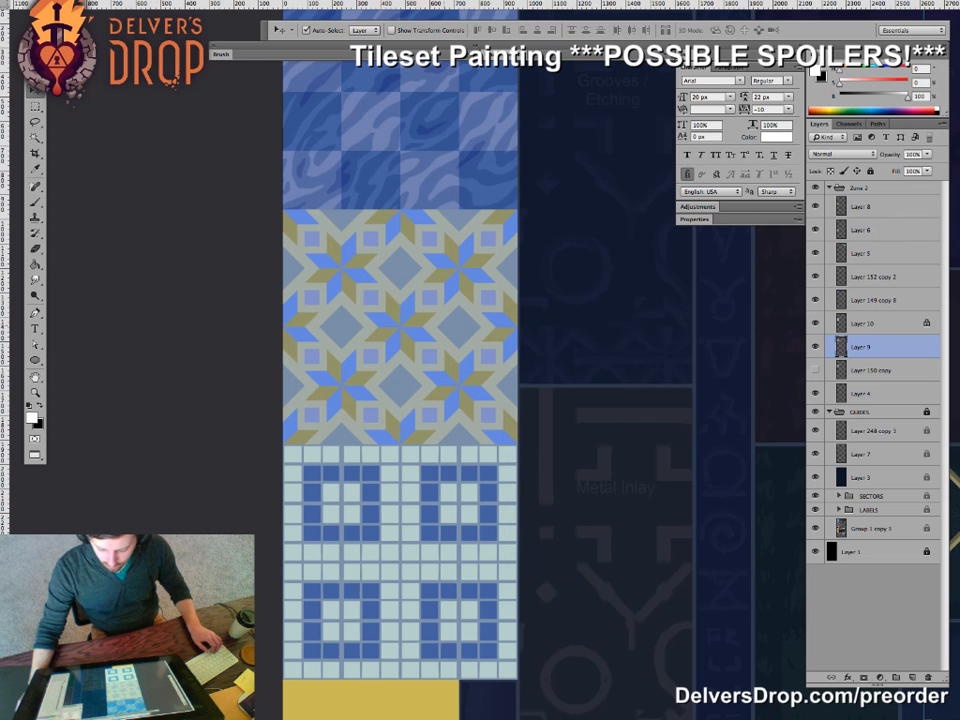
{"action": "left_click_drag", "start_coordinate": [438, 350], "coordinate": [618, 424]}
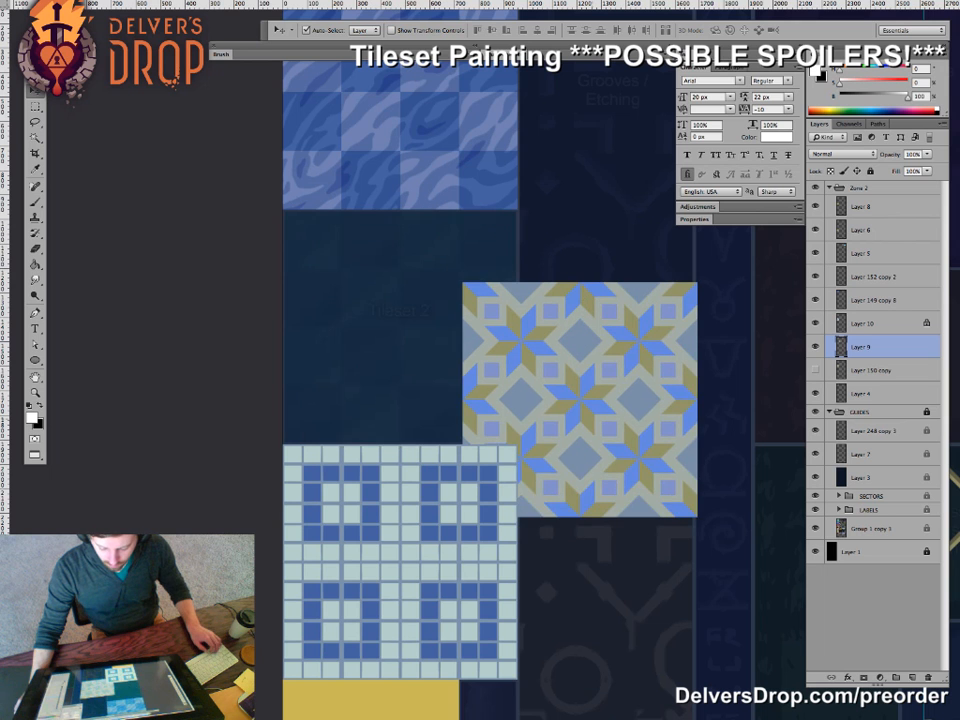
{"action": "key", "text": "super+z"}
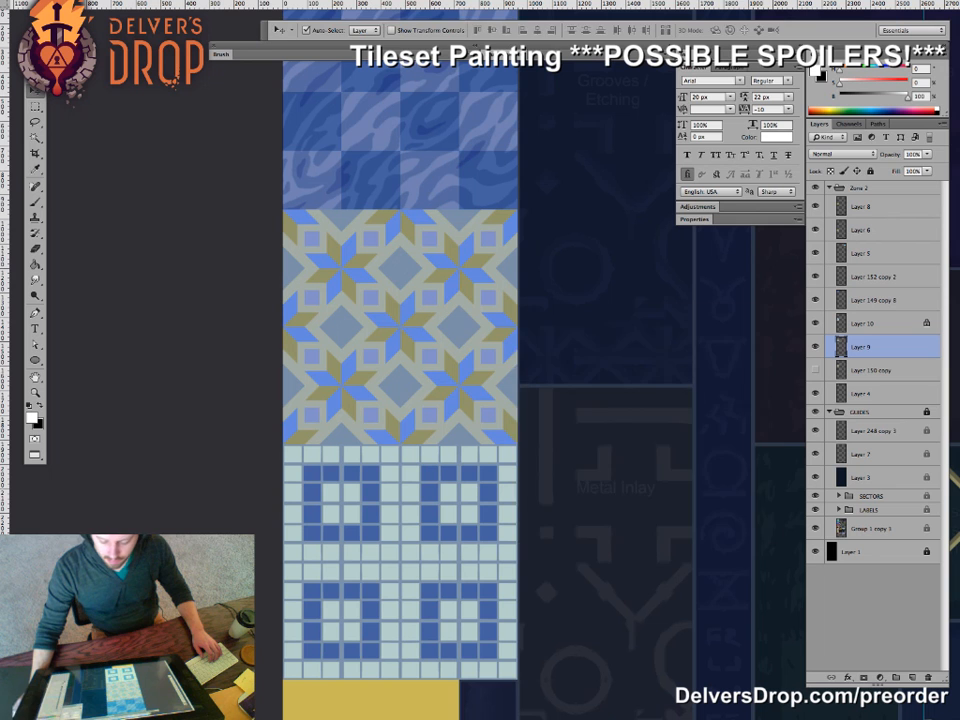
- Open Levels for the star pattern on Layer 9 and set the input levels to black 46 and white 237
{"action": "key", "text": "ctrl+l"}
{"action": "type", "text": "86"}
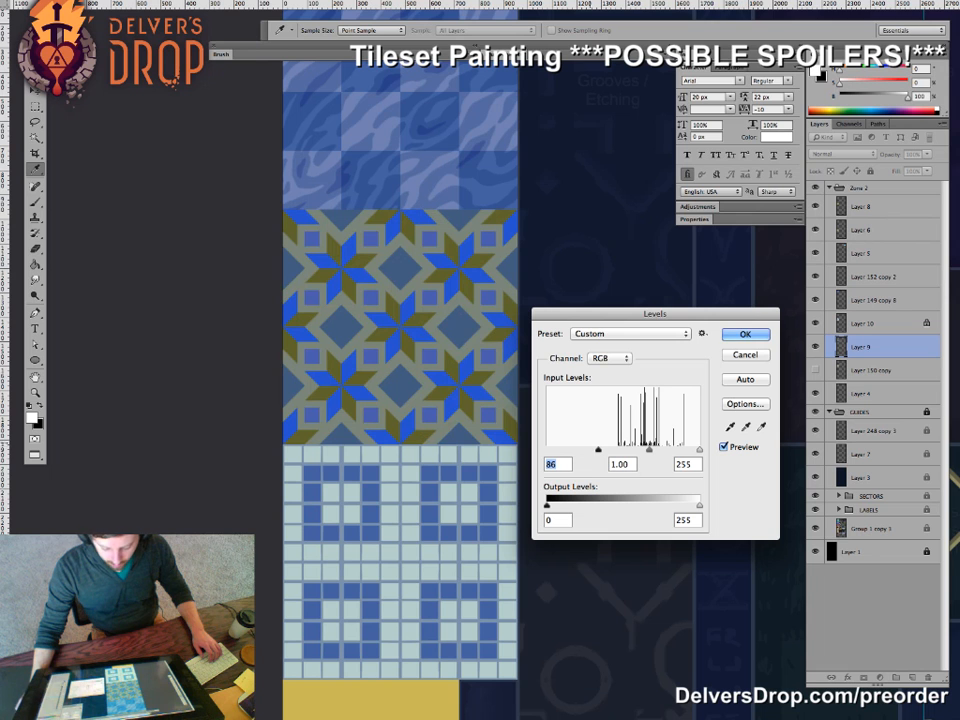
{"action": "left_click_drag", "start_coordinate": [598, 450], "coordinate": [573, 450]}
{"action": "type", "text": "28"}
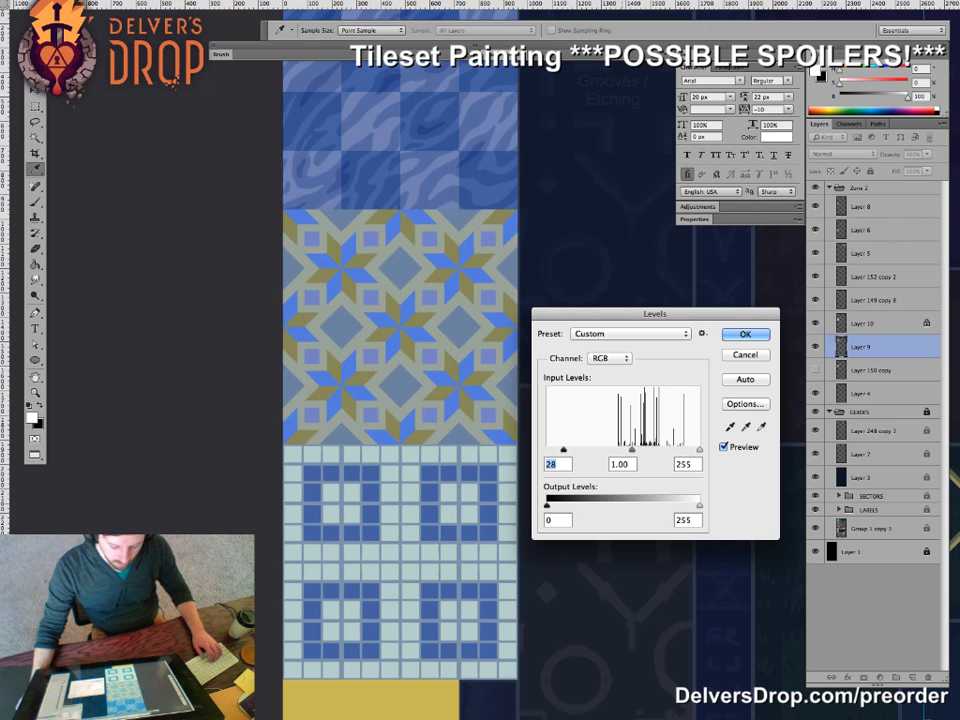
{"action": "left_click_drag", "start_coordinate": [700, 450], "coordinate": [689, 450]}
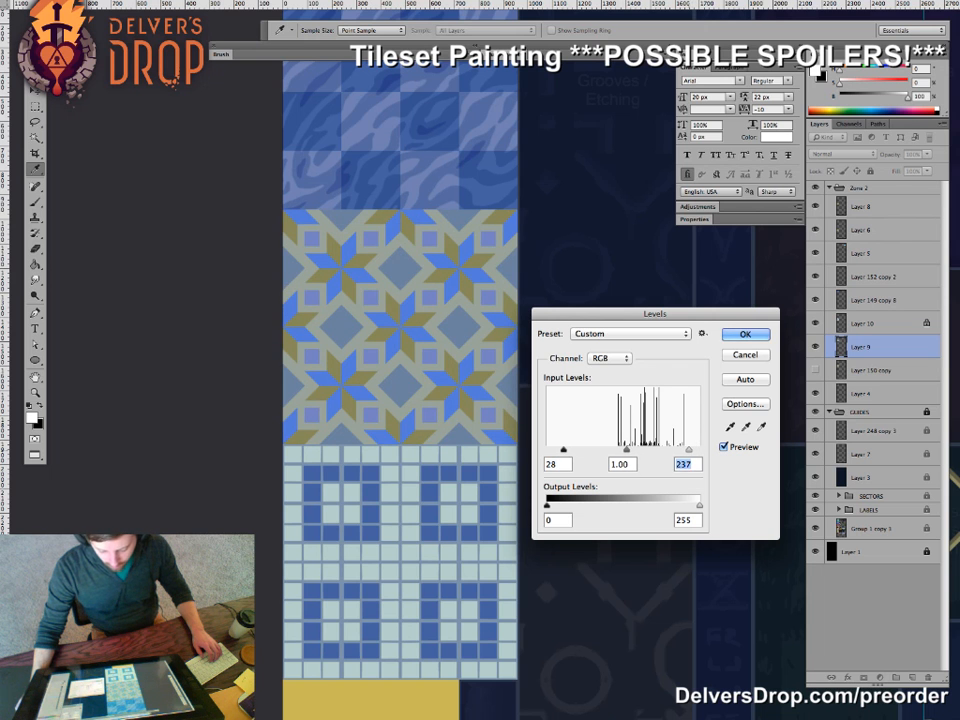
{"action": "left_click_drag", "start_coordinate": [563, 450], "coordinate": [569, 450]}
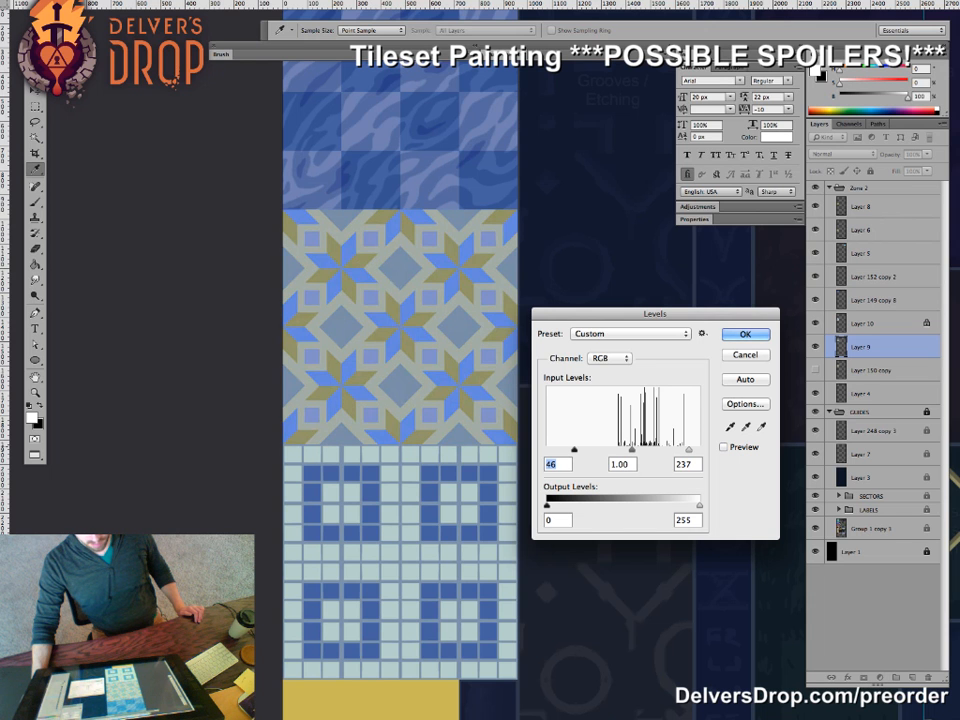
{"action": "left_click", "coordinate": [724, 447]}
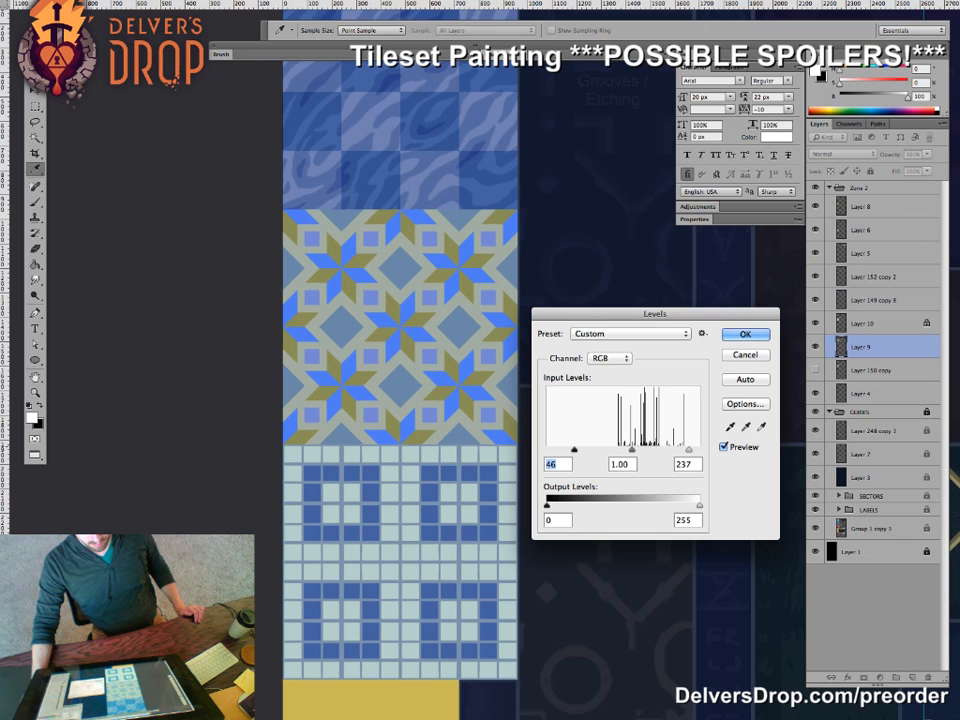
- Set the star pattern's white input level to 231 and apply the Levels adjustment
{"action": "left_click_drag", "start_coordinate": [689, 450], "coordinate": [690, 450]}
{"action": "key", "text": "Tab"}
{"action": "key", "text": "Tab"}
{"action": "key", "text": "Down"}
{"action": "key", "text": "Down"}
{"action": "key", "text": "Down"}
{"action": "key", "text": "Down"}
{"action": "key", "text": "Down"}
{"action": "key", "text": "Down"}
{"action": "key", "text": "Down"}
{"action": "key", "text": "Down"}
{"action": "key", "text": "Down"}
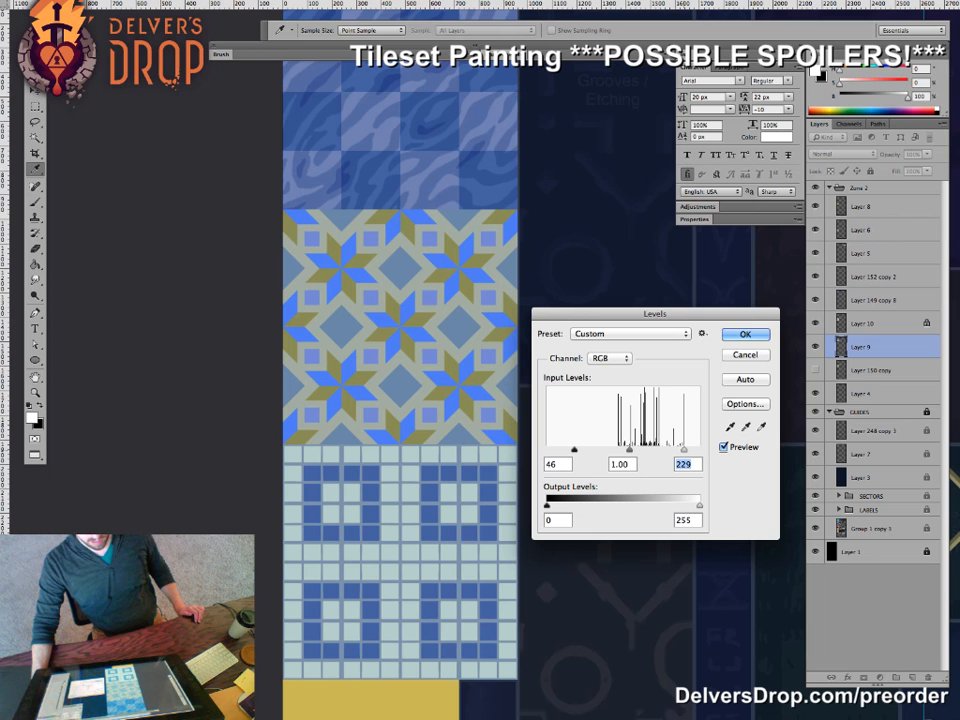
{"action": "key", "text": "Up"}
{"action": "key", "text": "Up"}
{"action": "key", "text": "Up"}
{"action": "key", "text": "Up"}
{"action": "key", "text": "Down"}
{"action": "key", "text": "Down"}
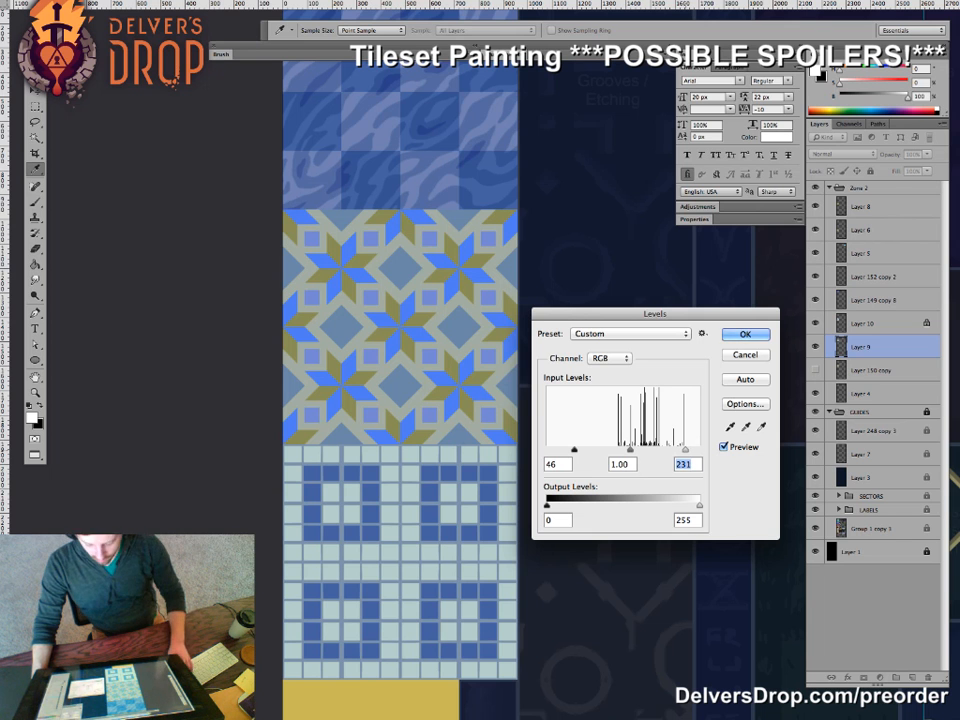
{"action": "key", "text": "Return"}
{"action": "key", "text": "v"}
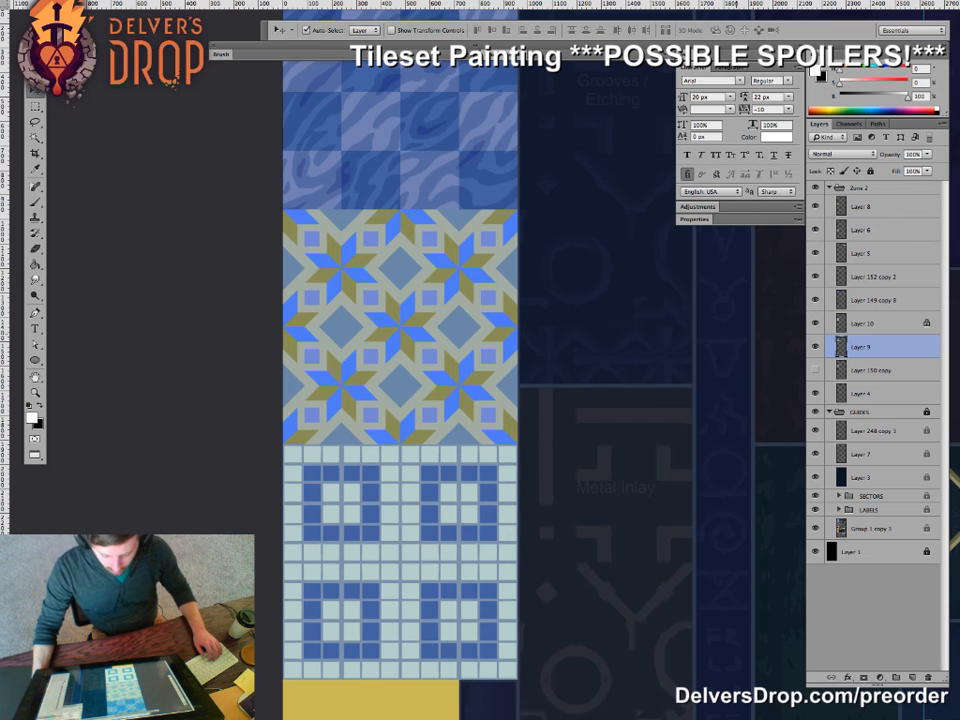
{"action": "key", "text": "g"}
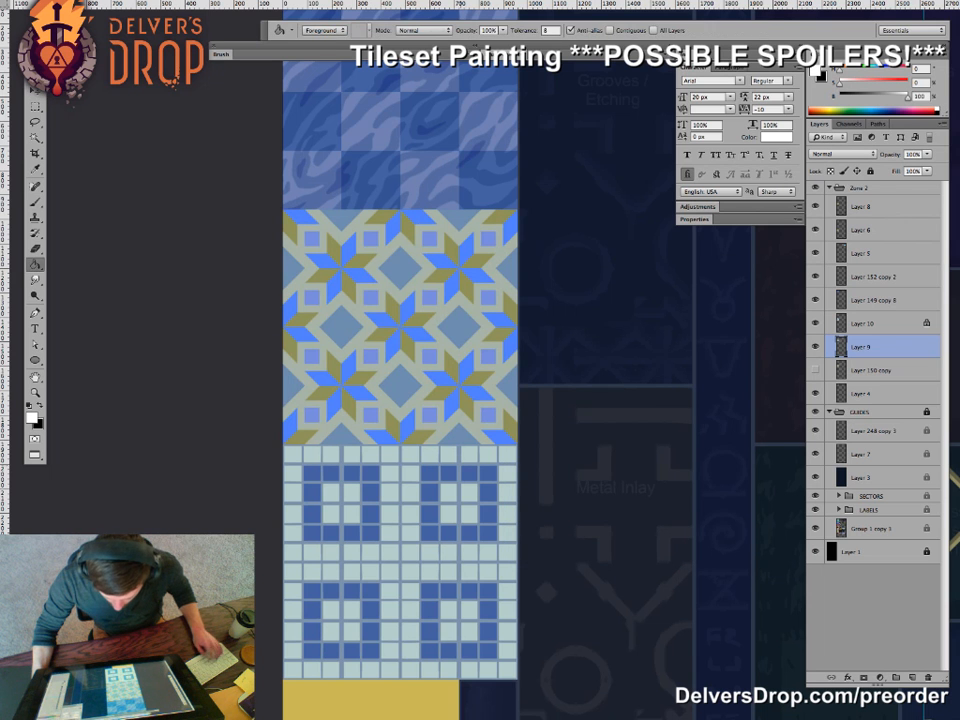
- Recolour the star pattern's diamonds with a slightly brightened version of the mosaic's grout blue at 32% fill opacity
{"action": "left_click", "coordinate": [400, 562], "text": "alt"}
{"action": "key", "text": "v"}
{"action": "key", "text": "g"}
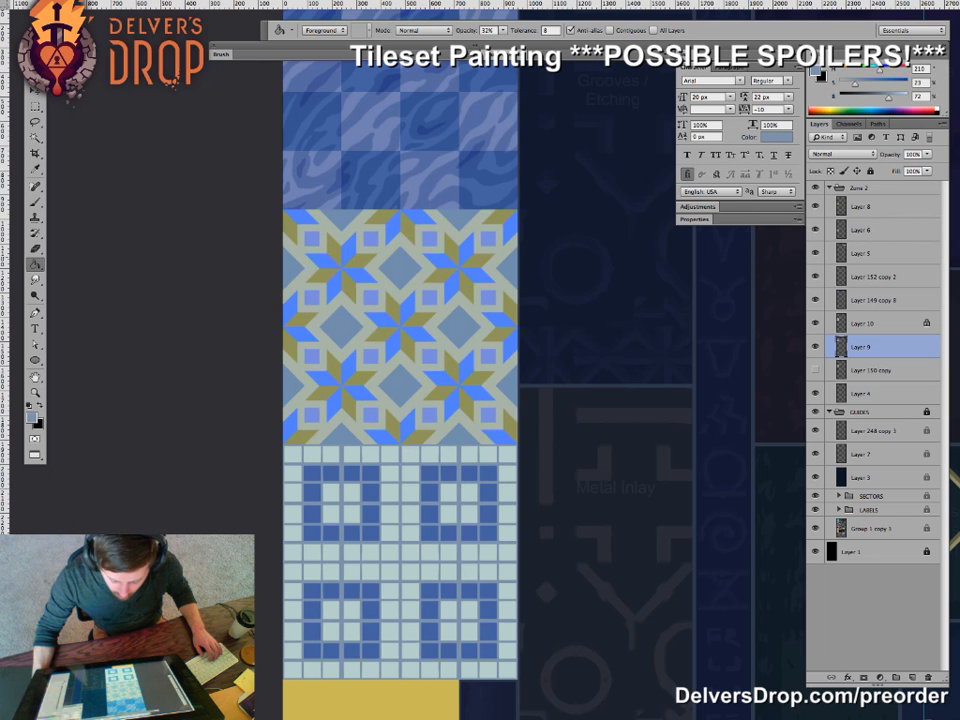
{"action": "left_click_drag", "start_coordinate": [889, 98], "coordinate": [896, 98]}
{"action": "left_click", "coordinate": [459, 326]}
- Try tinting the star pattern's pale background with the checkered tile's blue at 32% opacity, and undo the fill
{"action": "key", "text": "z"}
{"action": "mouse_move", "coordinate": [464, 321]}
{"action": "left_mouse_down"}
{"action": "mouse_move", "coordinate": [385, 322]}
{"action": "mouse_move", "coordinate": [508, 322]}
{"action": "mouse_move", "coordinate": [470, 322]}
{"action": "left_mouse_up"}
{"action": "key", "text": "g"}
{"action": "left_click", "coordinate": [428, 140], "text": "alt"}
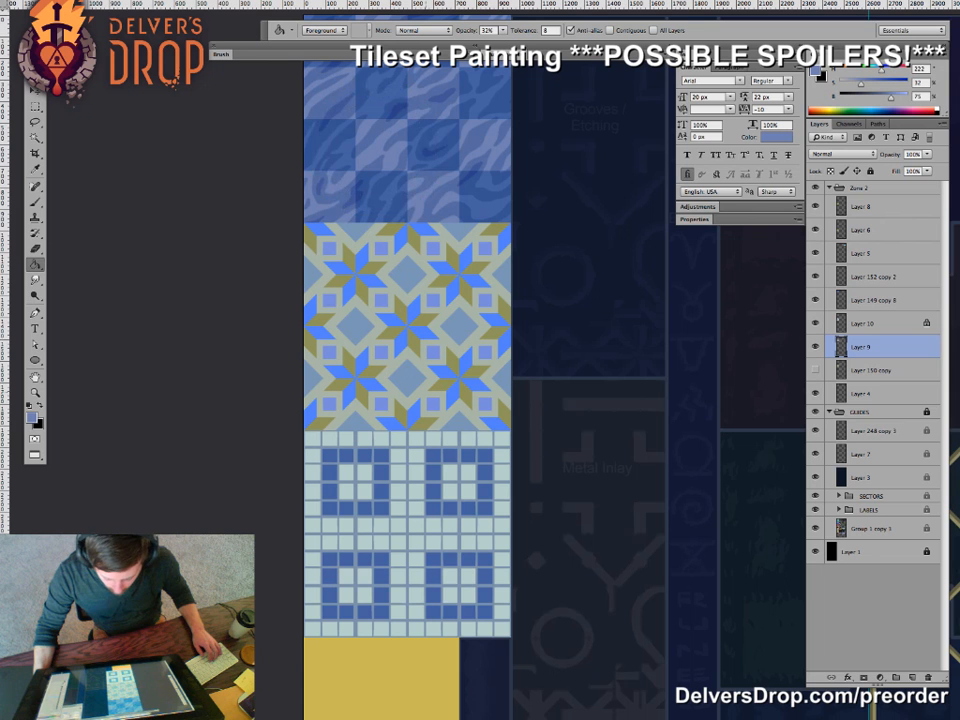
{"action": "left_click", "coordinate": [424, 289]}
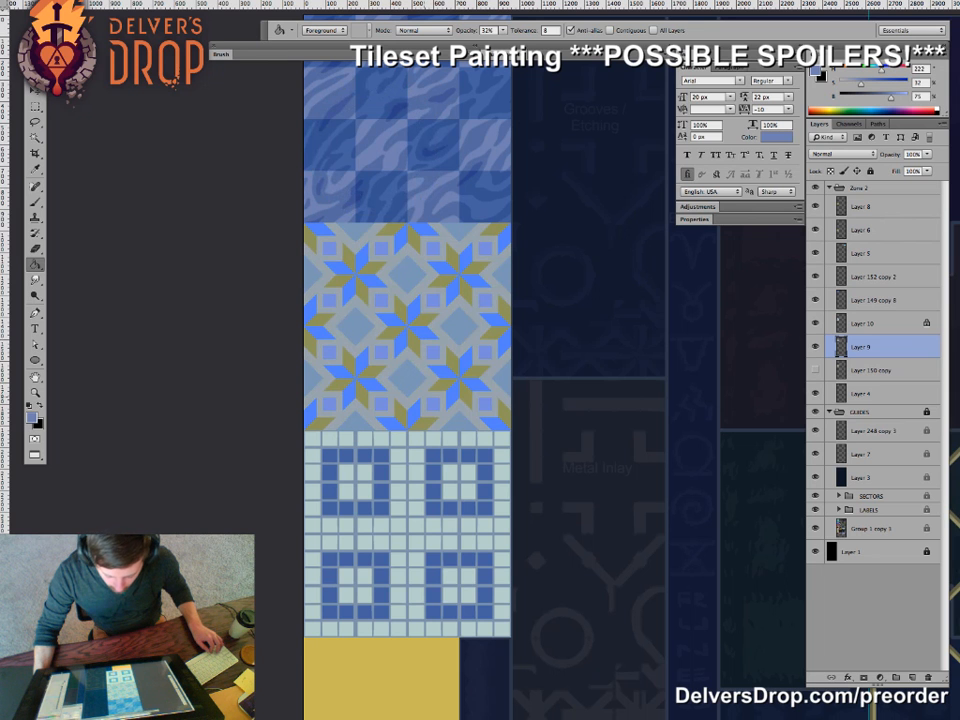
{"action": "key", "text": "super+z"}
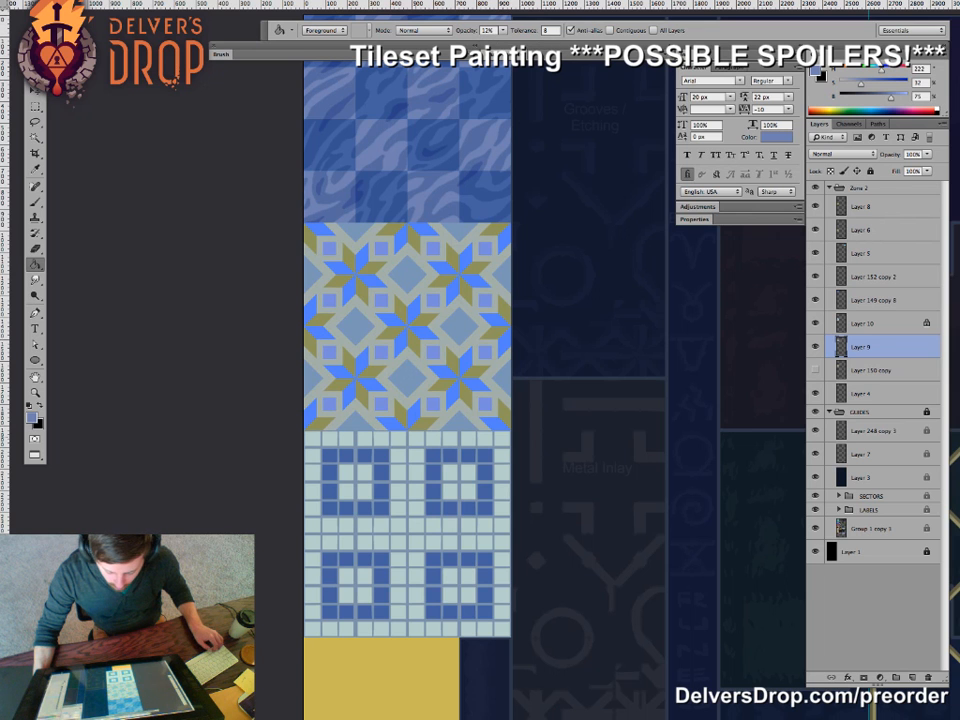
- Sample the mosaic's pale tile colour and the blue of the star pattern's diamonds as fill colours
{"action": "left_click", "coordinate": [415, 439], "text": "alt"}
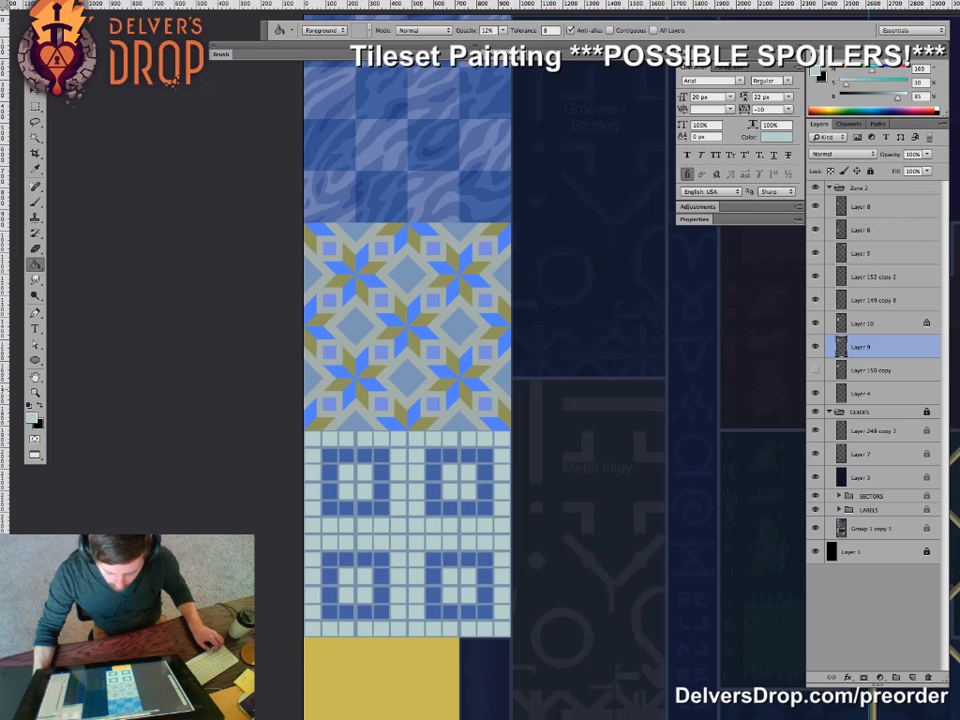
{"action": "key", "text": "z"}
{"action": "left_click_drag", "start_coordinate": [427, 387], "coordinate": [335, 390]}
{"action": "left_click_drag", "start_coordinate": [417, 326], "coordinate": [365, 322]}
{"action": "key", "text": "v"}
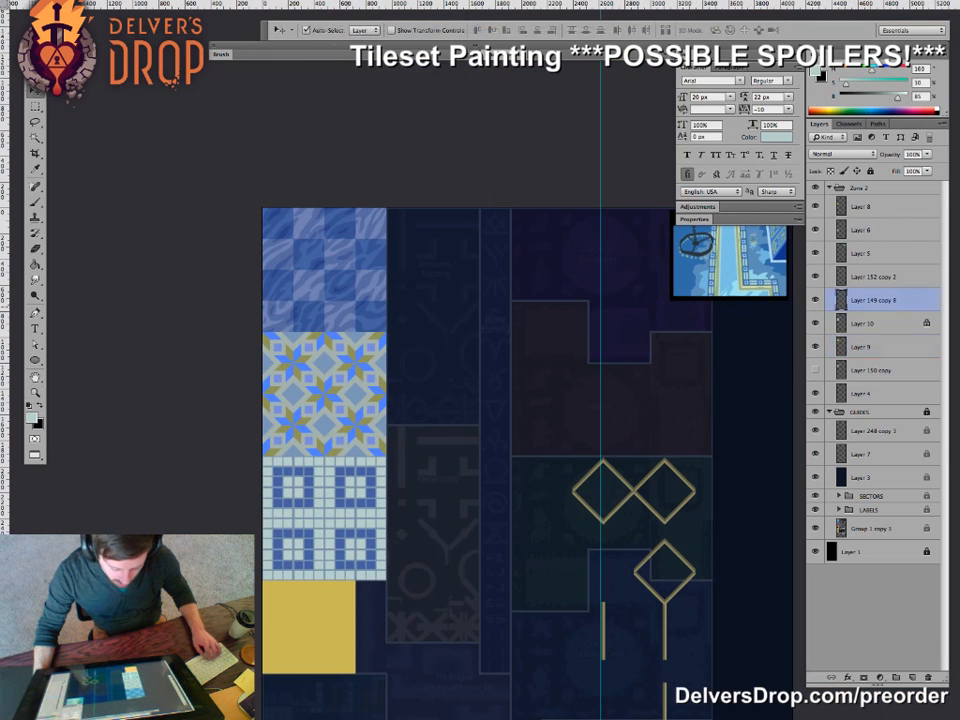
{"action": "key", "text": "g"}
{"action": "left_click", "coordinate": [324, 362], "text": "alt"}
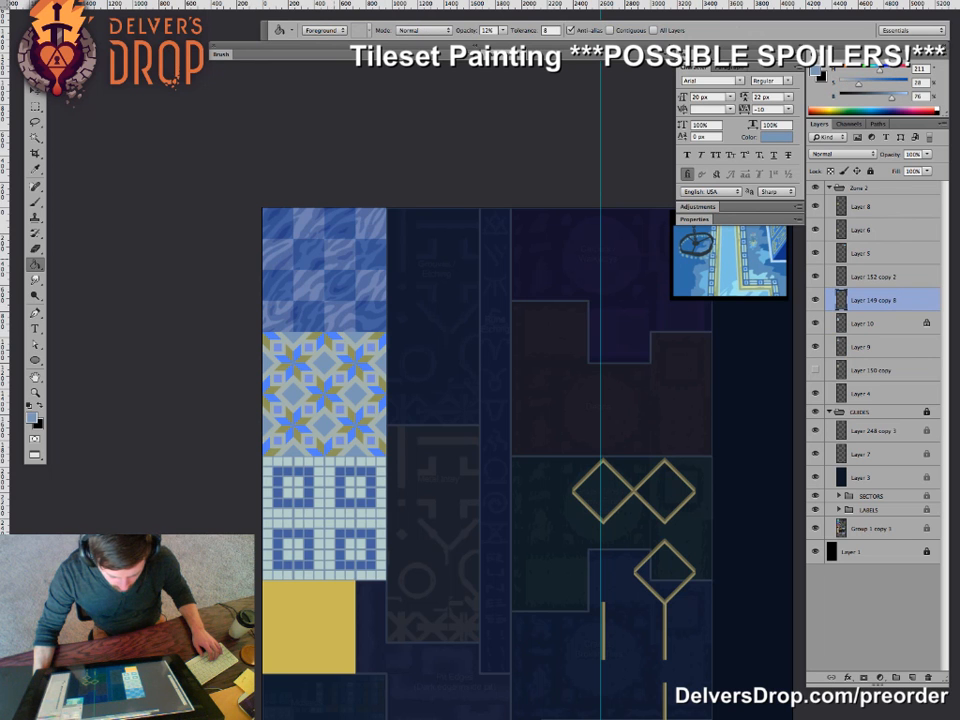
{"action": "left_click_drag", "start_coordinate": [326, 274], "coordinate": [362, 274]}
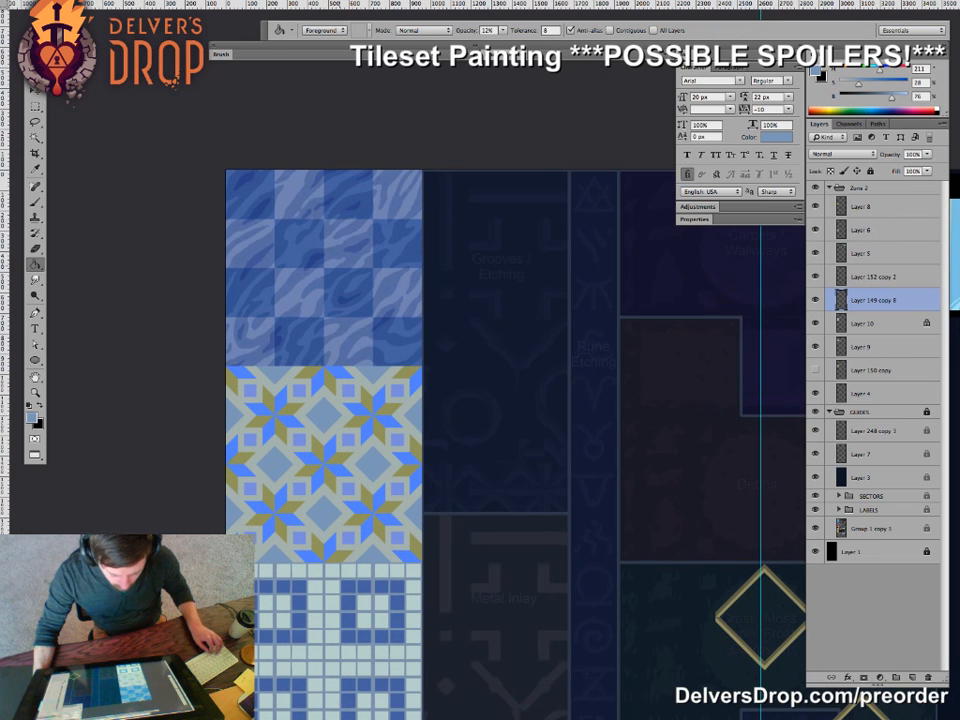
{"action": "key", "text": "z"}
{"action": "mouse_move", "coordinate": [298, 276]}
{"action": "left_mouse_down"}
{"action": "mouse_move", "coordinate": [360, 276]}
{"action": "mouse_move", "coordinate": [266, 276]}
{"action": "mouse_move", "coordinate": [285, 276]}
{"action": "left_mouse_up"}
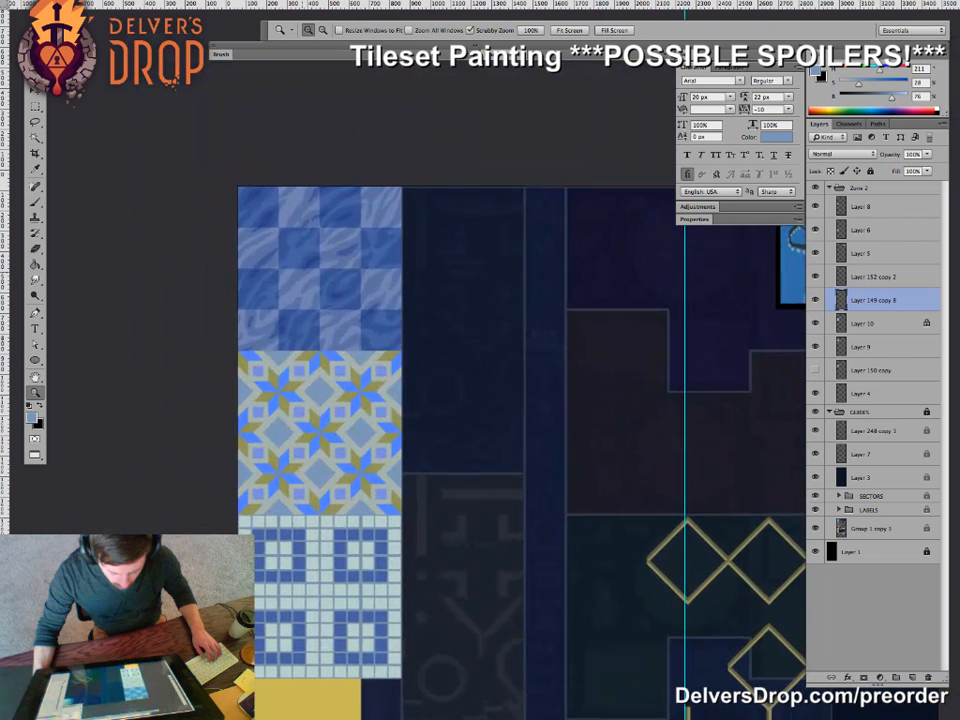
- Try a fill at 12% opacity with Layer 9 active, and undo it
{"action": "left_click", "coordinate": [875, 347]}
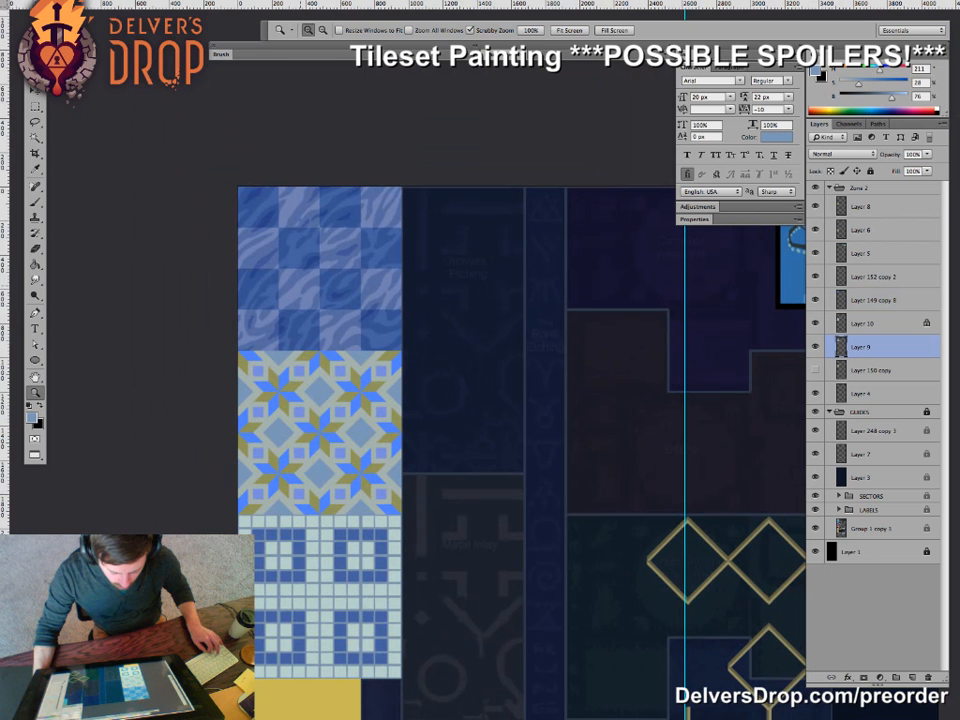
{"action": "left_click_drag", "start_coordinate": [308, 283], "coordinate": [362, 283]}
{"action": "key", "text": "g"}
{"action": "left_click", "coordinate": [325, 290]}
{"action": "key", "text": "super+z"}
- Select the checkered tile's layer, Layer 149 copy 8
{"action": "left_click", "coordinate": [325, 290], "text": "super"}
{"action": "key", "text": "g"}
{"action": "key", "text": "z"}
{"action": "mouse_move", "coordinate": [313, 289]}
{"action": "left_mouse_down"}
{"action": "mouse_move", "coordinate": [192, 289]}
{"action": "mouse_move", "coordinate": [208, 289]}
{"action": "left_mouse_up"}
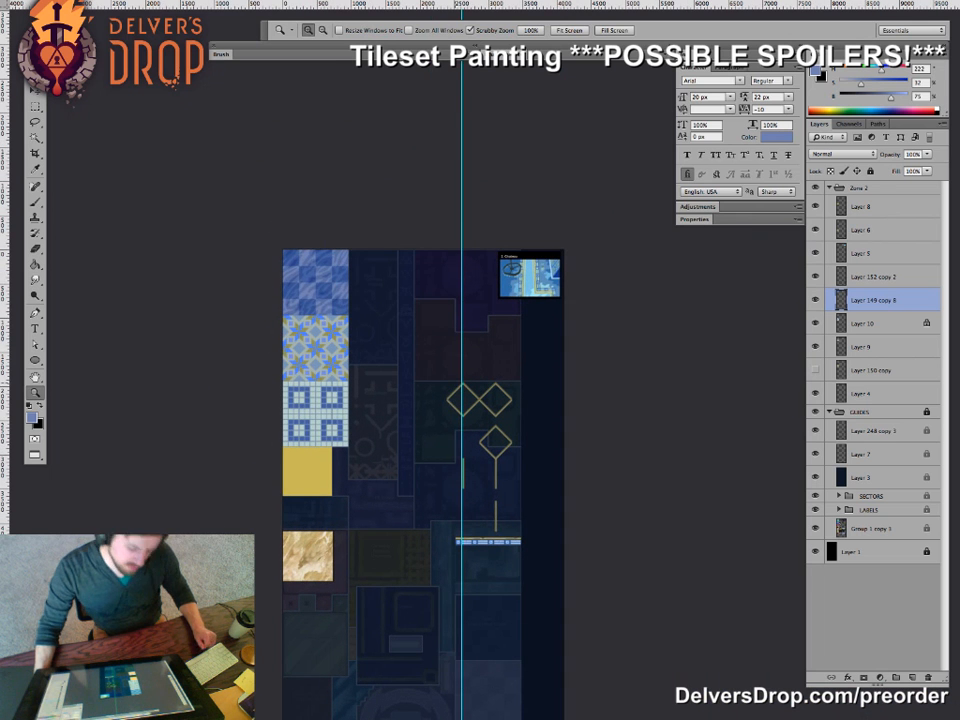
- Try moving the checkered tile next to the square mosaic, and undo the move
{"action": "key", "text": "v"}
{"action": "left_click_drag", "start_coordinate": [332, 262], "coordinate": [402, 395]}
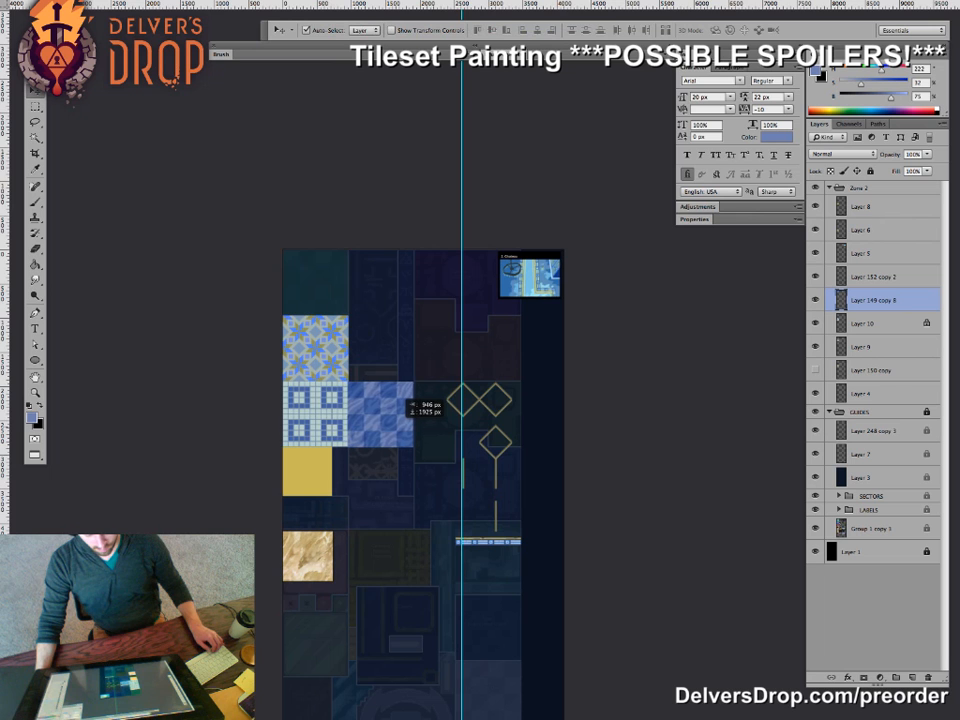
{"action": "key", "text": "ctrl+z"}
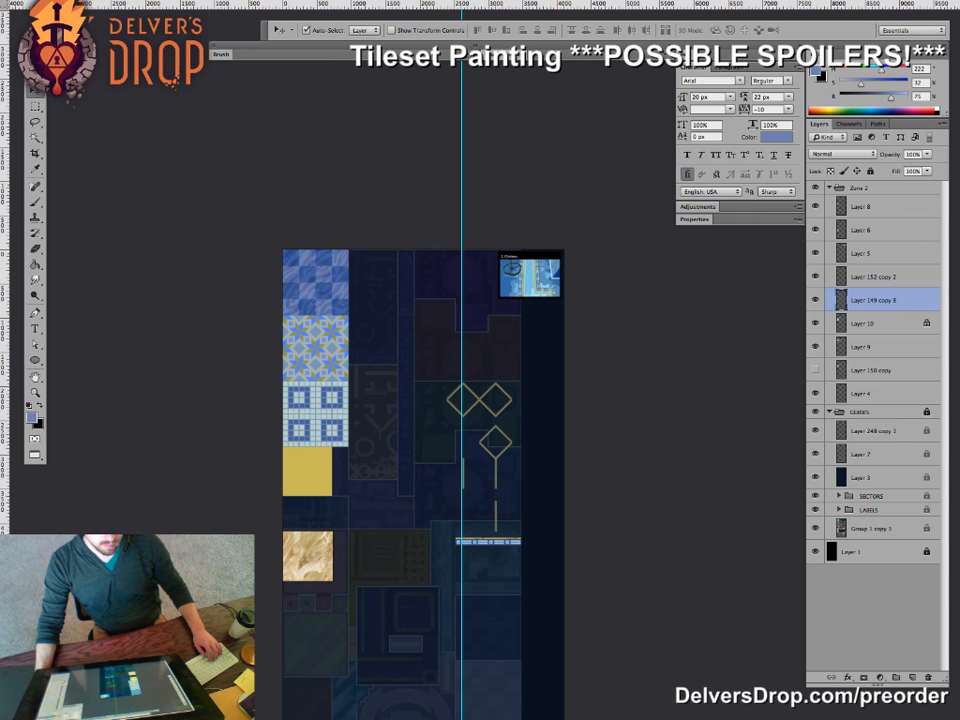
- Open Hue/Saturation for the checkered tile and set saturation to +22 and lightness to +8
{"action": "key", "text": "ctrl+u"}
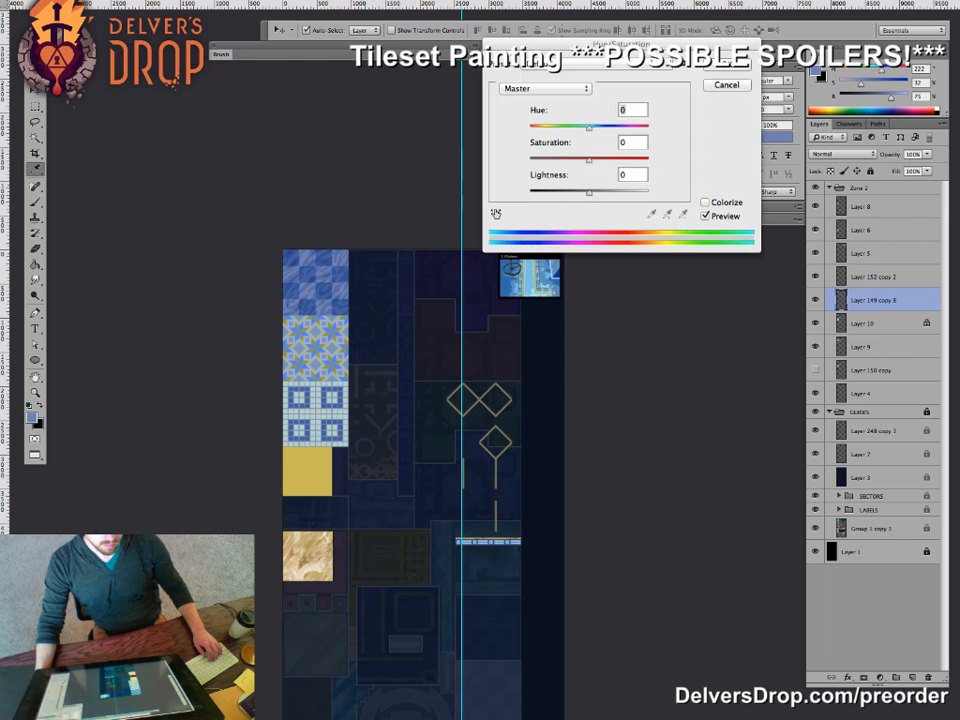
{"action": "key", "text": "Tab"}
{"action": "type", "text": "15"}
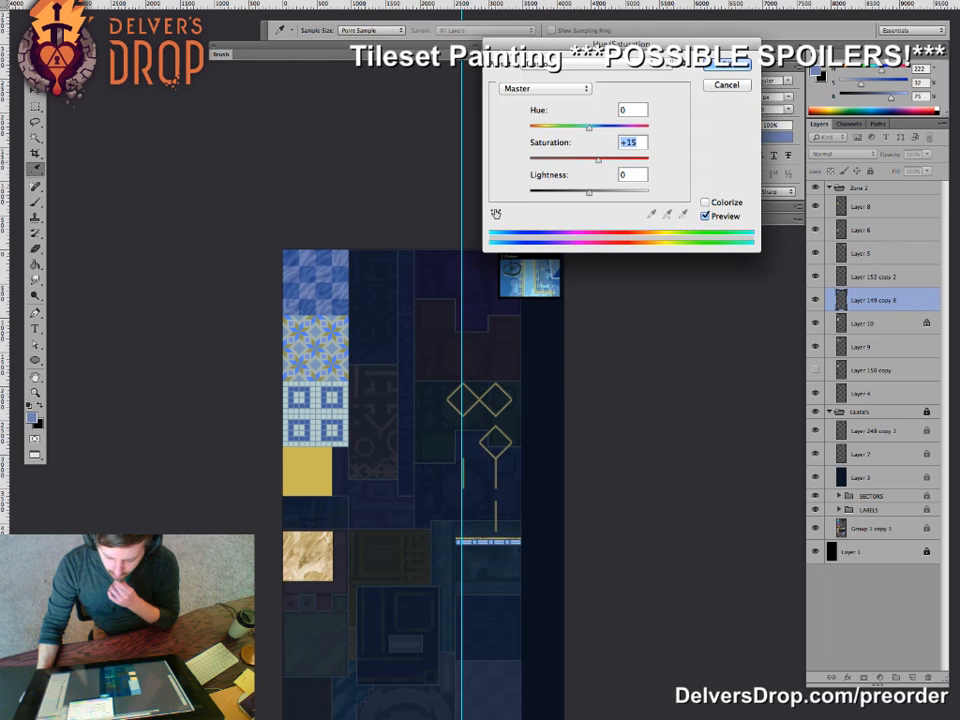
{"action": "key", "text": "Tab"}
{"action": "type", "text": "8"}
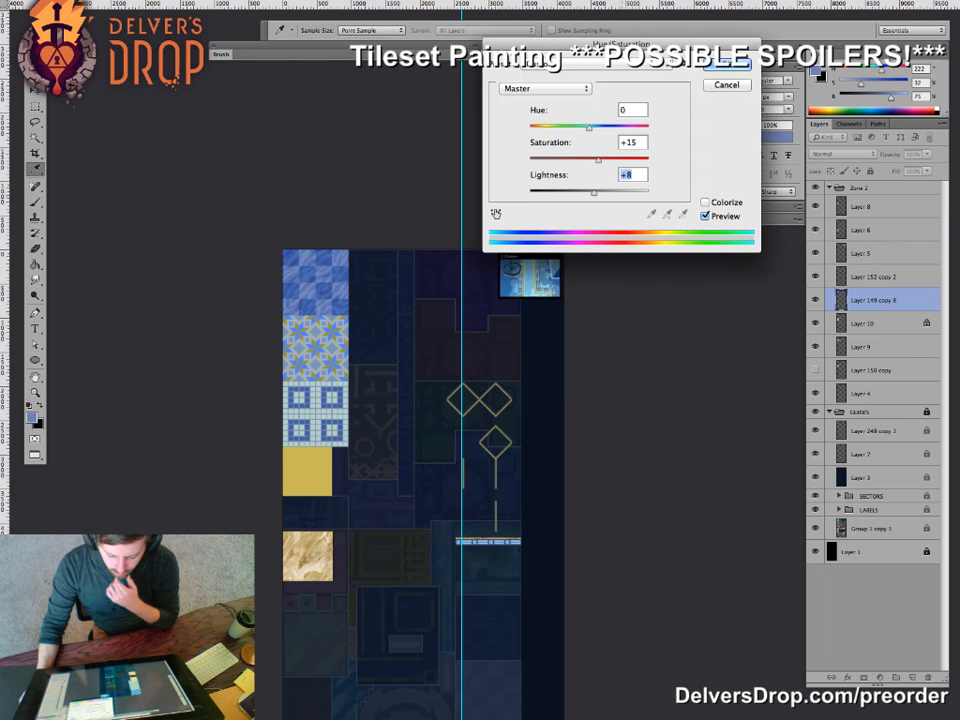
{"action": "type", "text": "pp"}
{"action": "key", "text": "shift+Tab"}
{"action": "key", "text": "Up"}
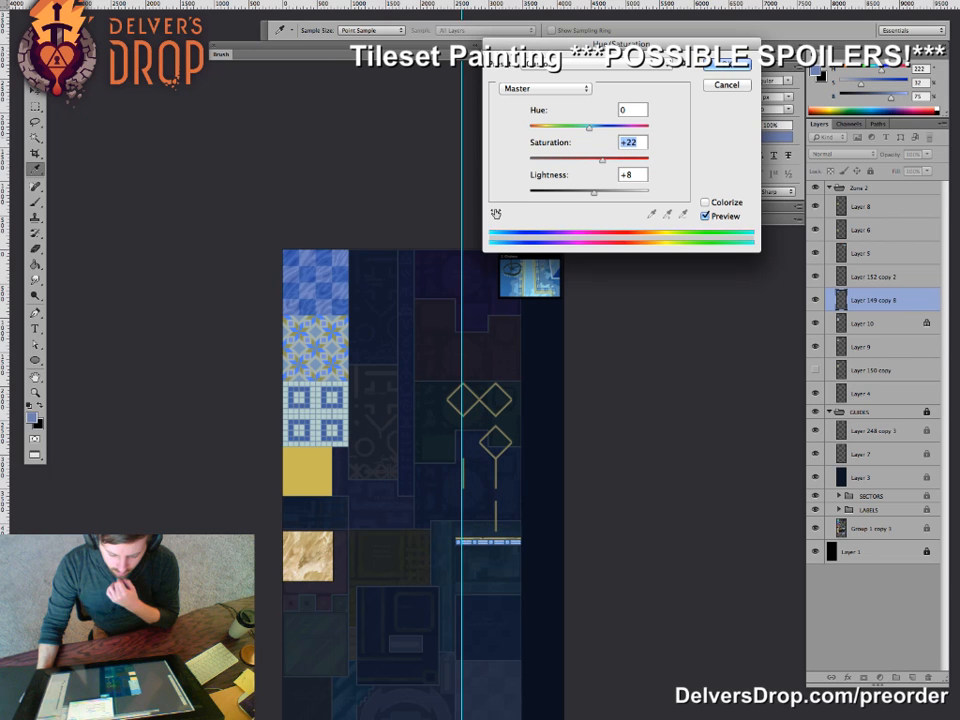
- Set the checkered tile's hue shift to -2 and compare the adjustment with the original
{"action": "left_click_drag", "start_coordinate": [589, 128], "coordinate": [582, 128]}
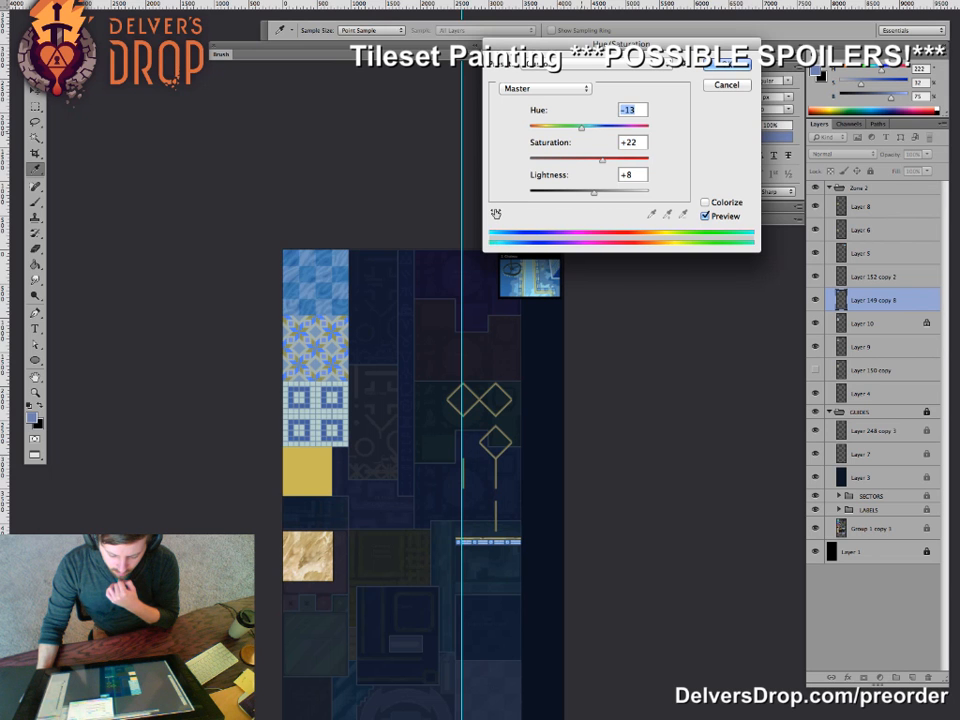
{"action": "key", "text": "Up"}
{"action": "key", "text": "Up"}
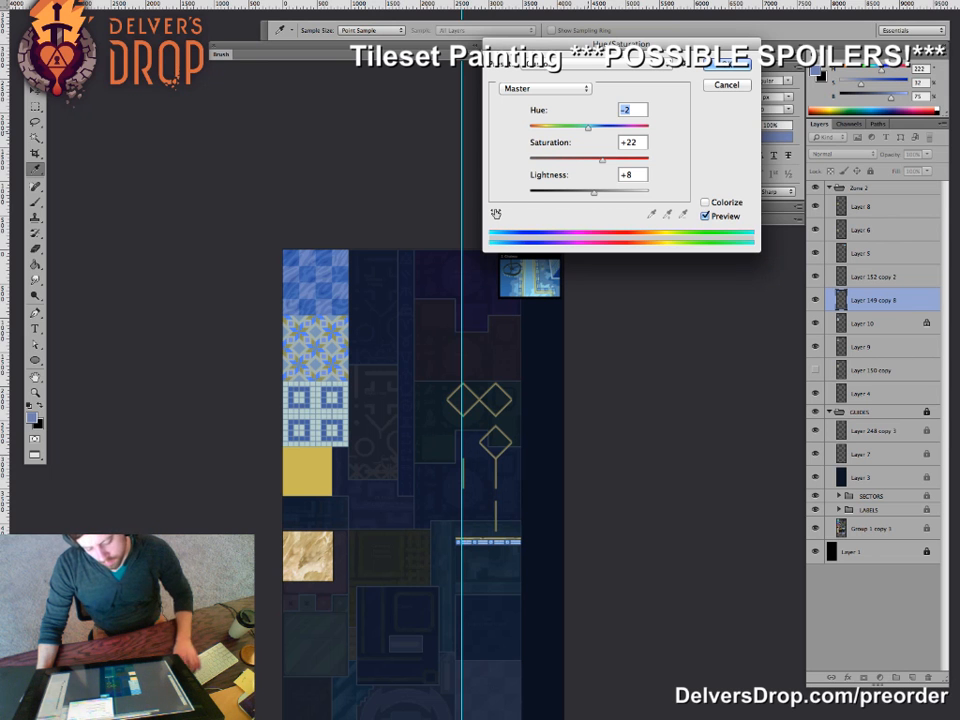
{"action": "key", "text": "p"}
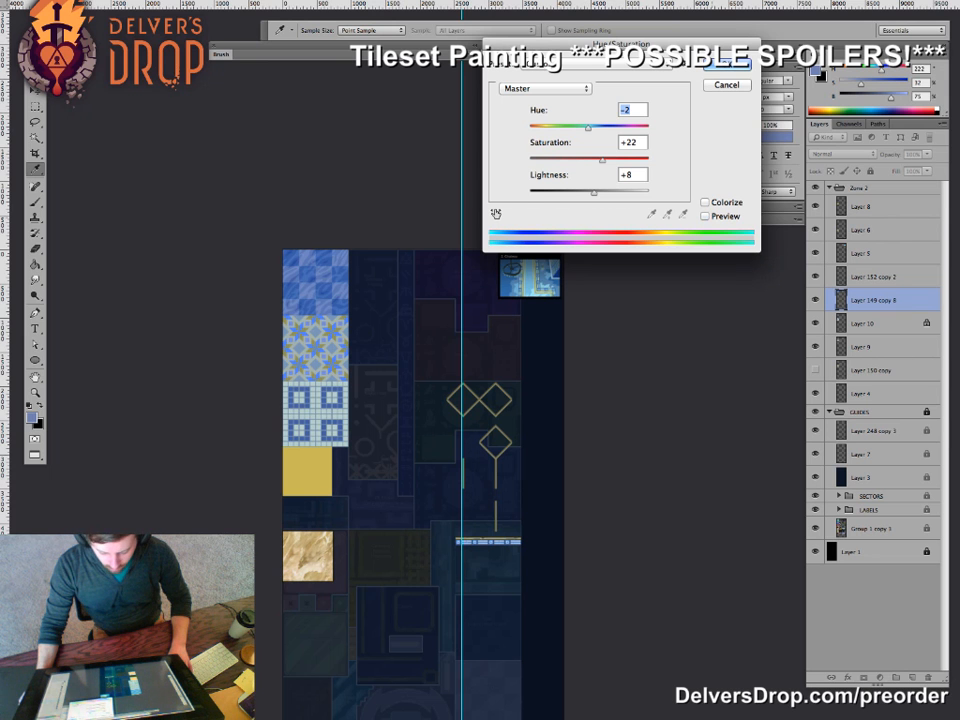
- Try Colorize on the checkered tile, turn it back off, and apply the adjustment with saturation at +11
{"action": "left_click", "coordinate": [705, 202]}
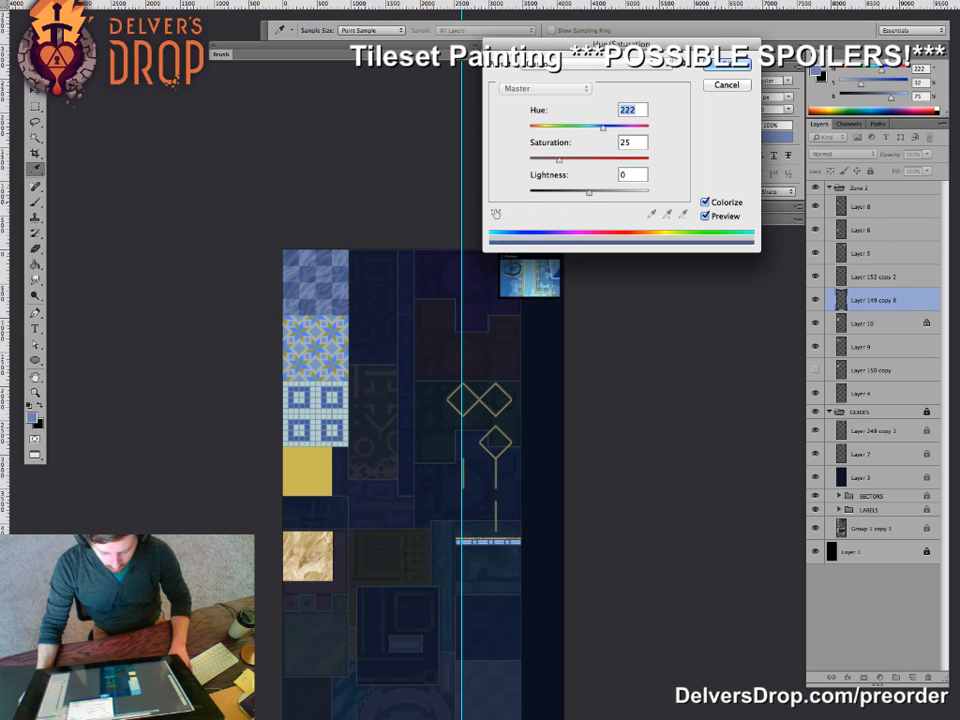
{"action": "left_click", "coordinate": [705, 202]}
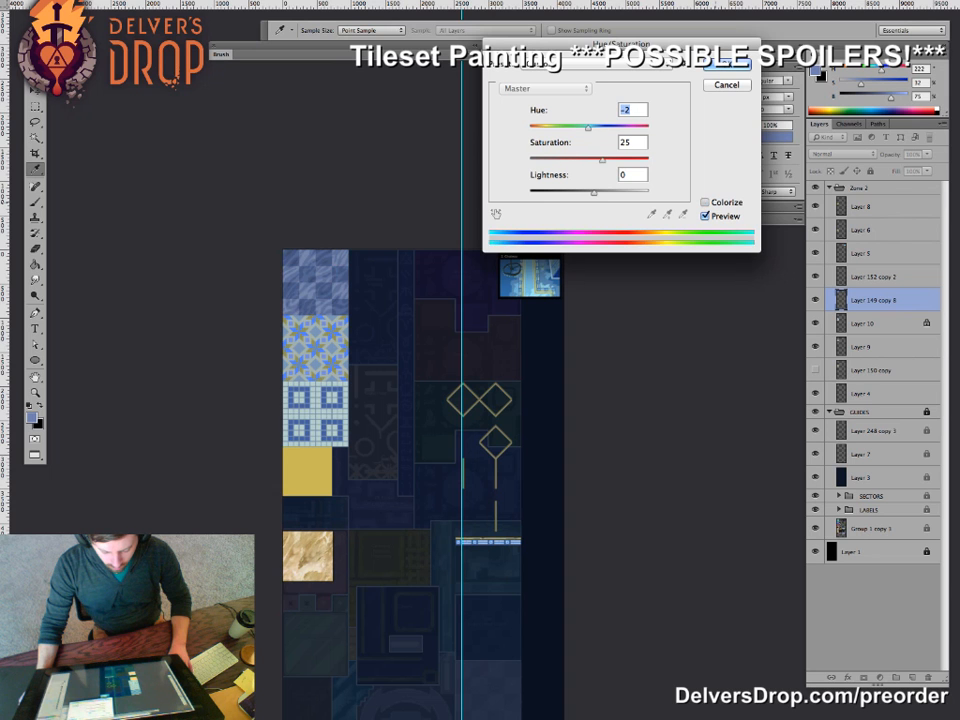
{"action": "left_click_drag", "start_coordinate": [602, 160], "coordinate": [598, 160]}
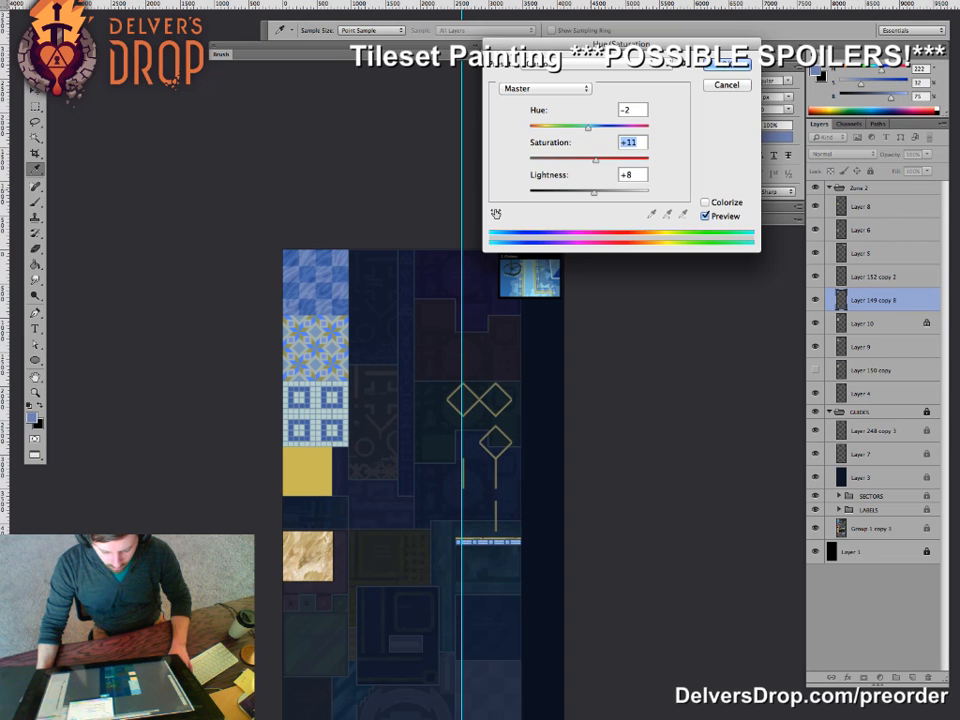
{"action": "key", "text": "Return"}
- Examine the whole tileset sheet to judge how the recoloured checkered tile fits with the other tiles and trims
{"action": "key", "text": "z"}
{"action": "left_click_drag", "start_coordinate": [318, 301], "coordinate": [386, 327]}
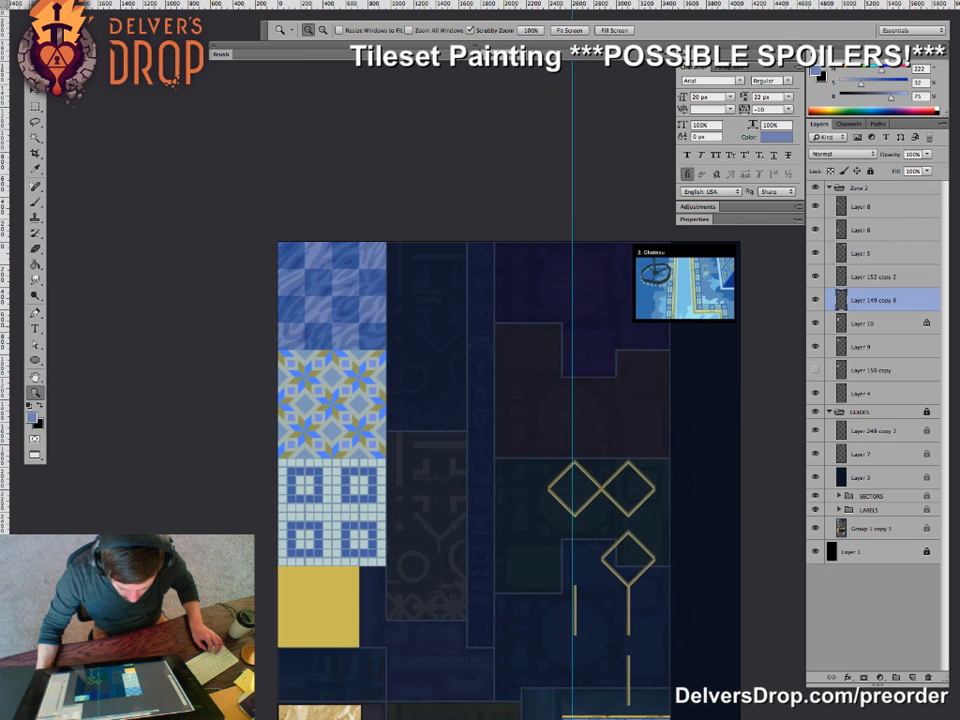
{"action": "left_click_drag", "start_coordinate": [386, 327], "coordinate": [308, 252]}
{"action": "left_click_drag", "start_coordinate": [308, 316], "coordinate": [176, 350]}
{"action": "left_click_drag", "start_coordinate": [256, 418], "coordinate": [367, 418]}
{"action": "left_click_drag", "start_coordinate": [367, 418], "coordinate": [336, 356]}
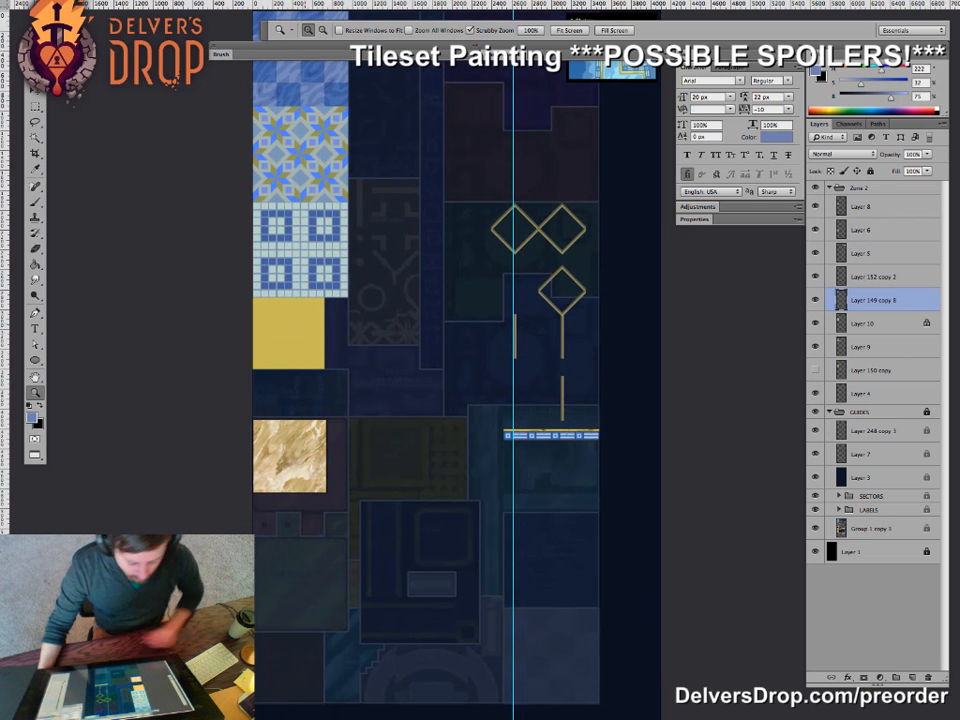
{"action": "left_click_drag", "start_coordinate": [450, 400], "coordinate": [434, 323]}
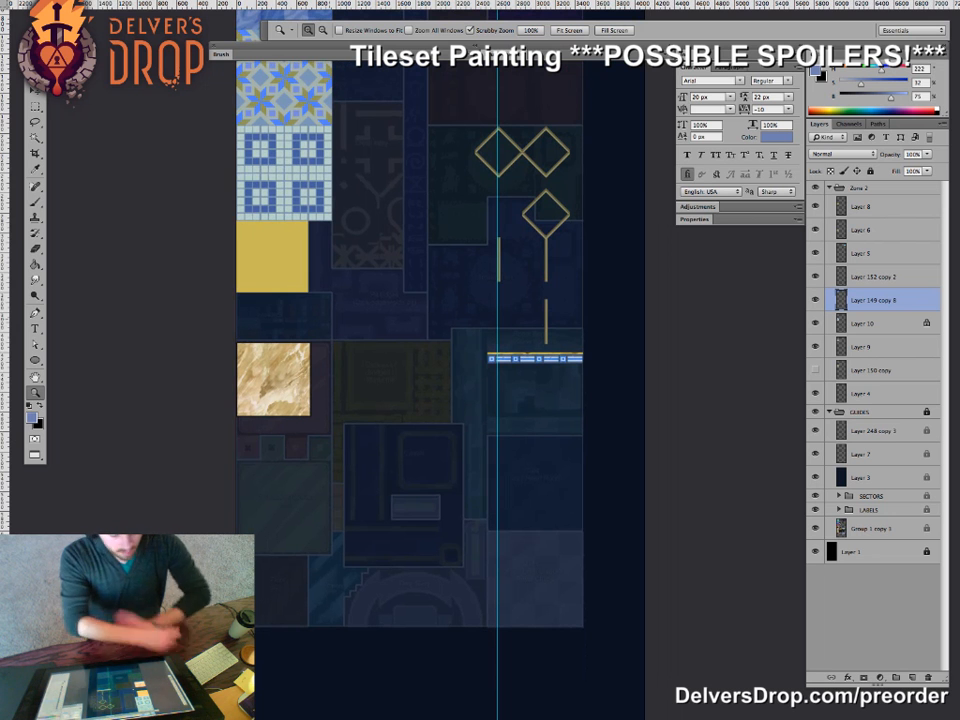
{"action": "left_click_drag", "start_coordinate": [490, 200], "coordinate": [450, 425]}
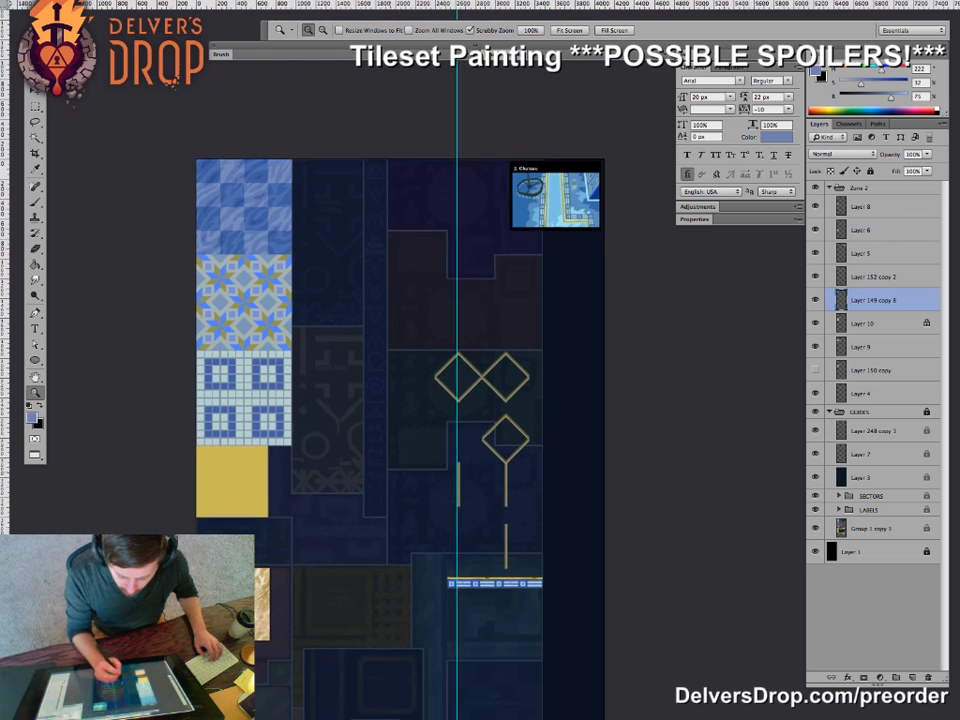
{"action": "key", "text": "v"}
{"action": "key", "text": "z"}
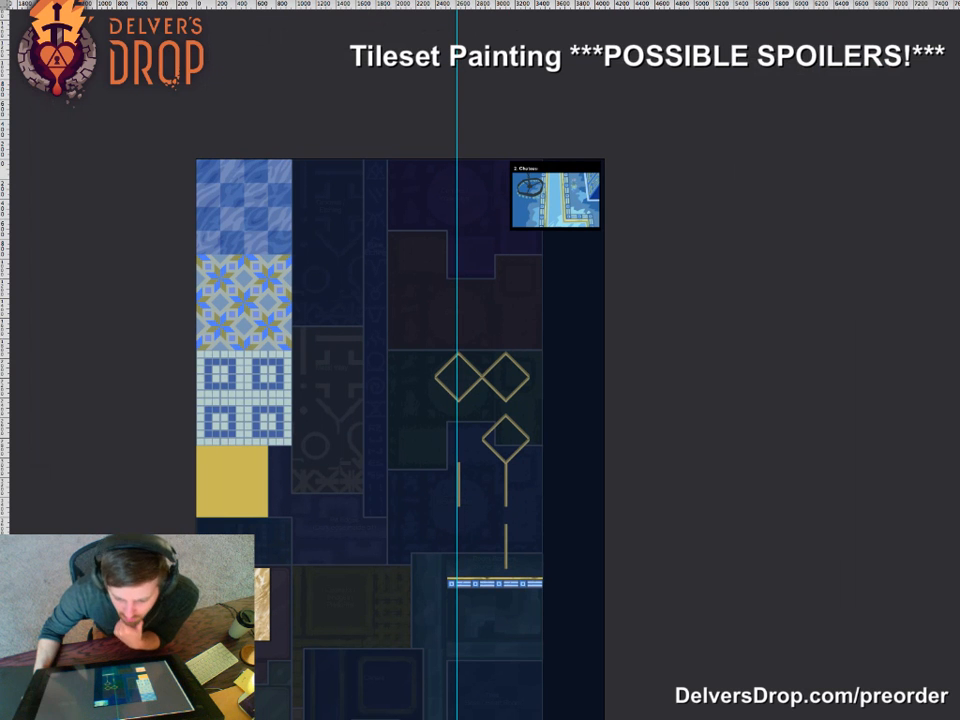
- Move the gold trim pieces on Layer 152 copy 2 over the Grooves / Etching area beside the painted tiles
{"action": "key", "text": "v"}
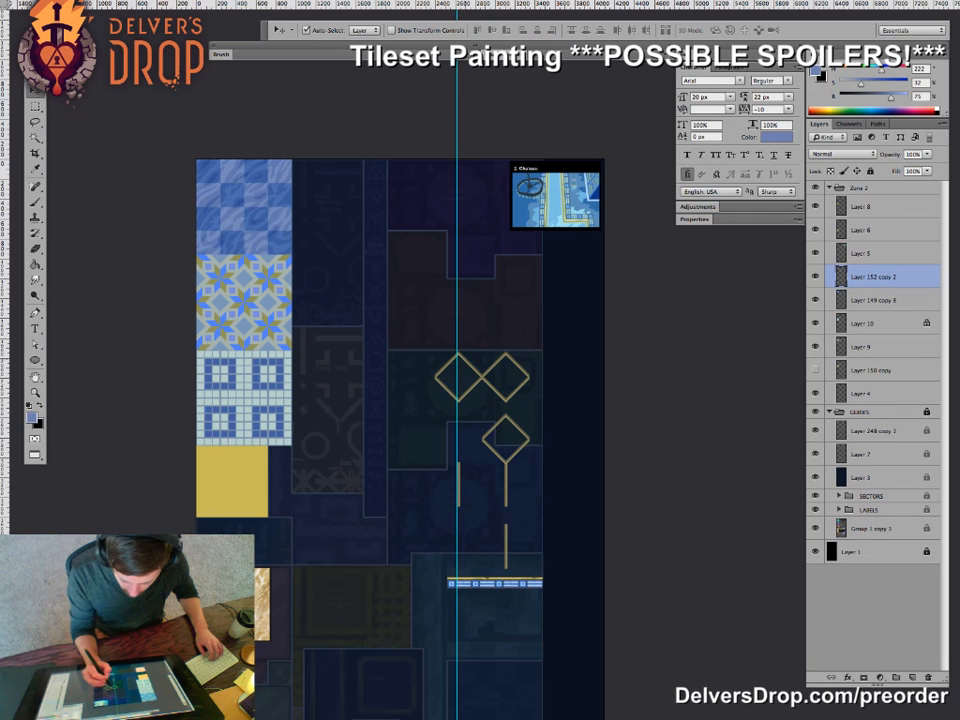
{"action": "left_click_drag", "start_coordinate": [479, 371], "coordinate": [400, 281]}
{"action": "key", "text": "z"}
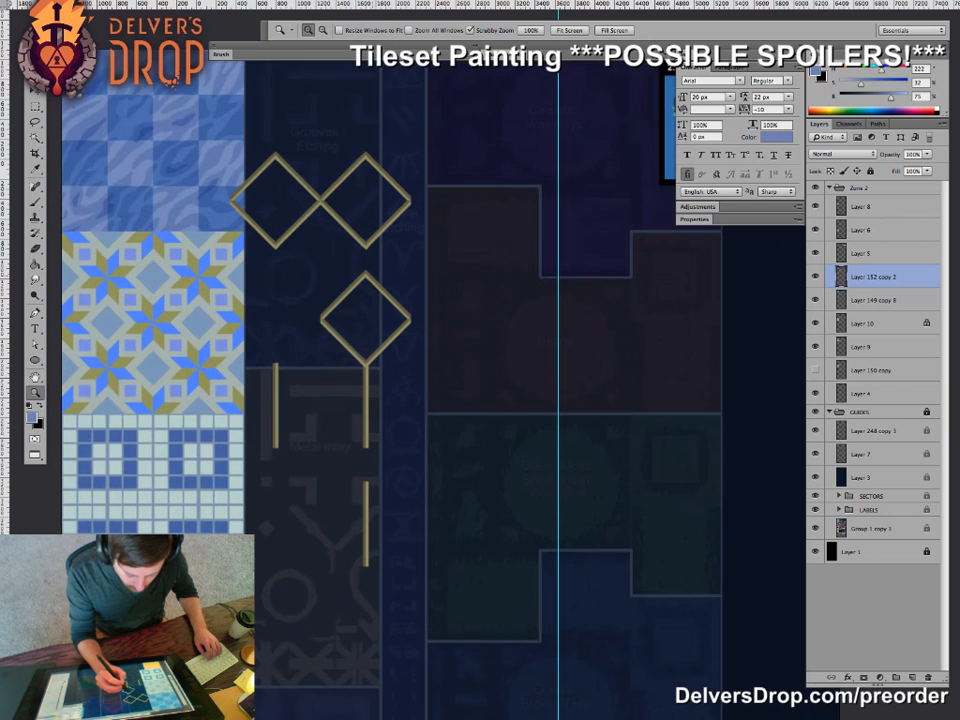
{"action": "left_click_drag", "start_coordinate": [342, 281], "coordinate": [368, 269]}
{"action": "key", "text": "v"}
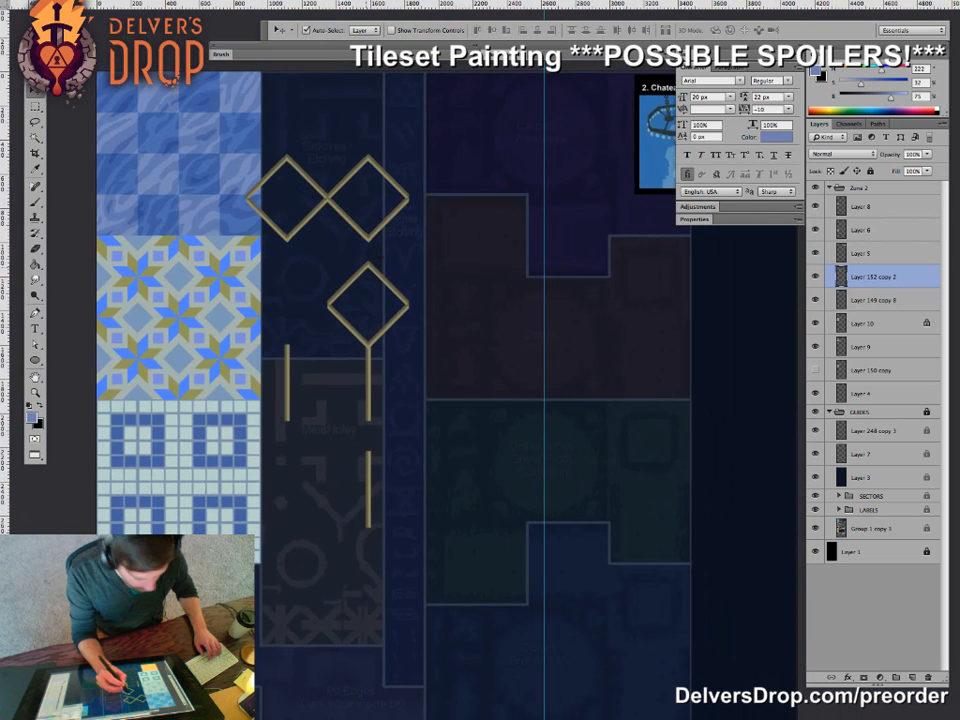
- Delete the paired diamonds and the separate vertical bars from the gold trim, keeping the single diamond with its stem
{"action": "key", "text": "m"}
{"action": "key", "text": "Delete"}
{"action": "left_click_drag", "start_coordinate": [228, 103], "coordinate": [432, 245]}
{"action": "key", "text": "Delete"}
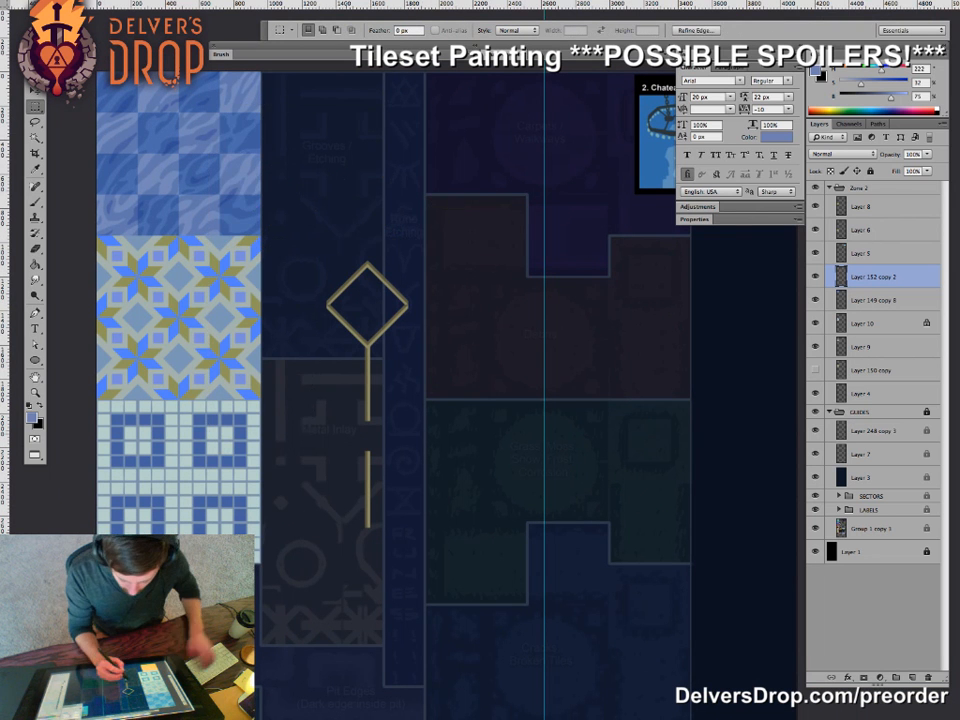
{"action": "left_click_drag", "start_coordinate": [346, 435], "coordinate": [414, 582]}
{"action": "key", "text": "Delete"}
- Move the remaining gold diamond and stem so it is centred on the right edge of the checkered and star tiles
{"action": "key", "text": "v"}
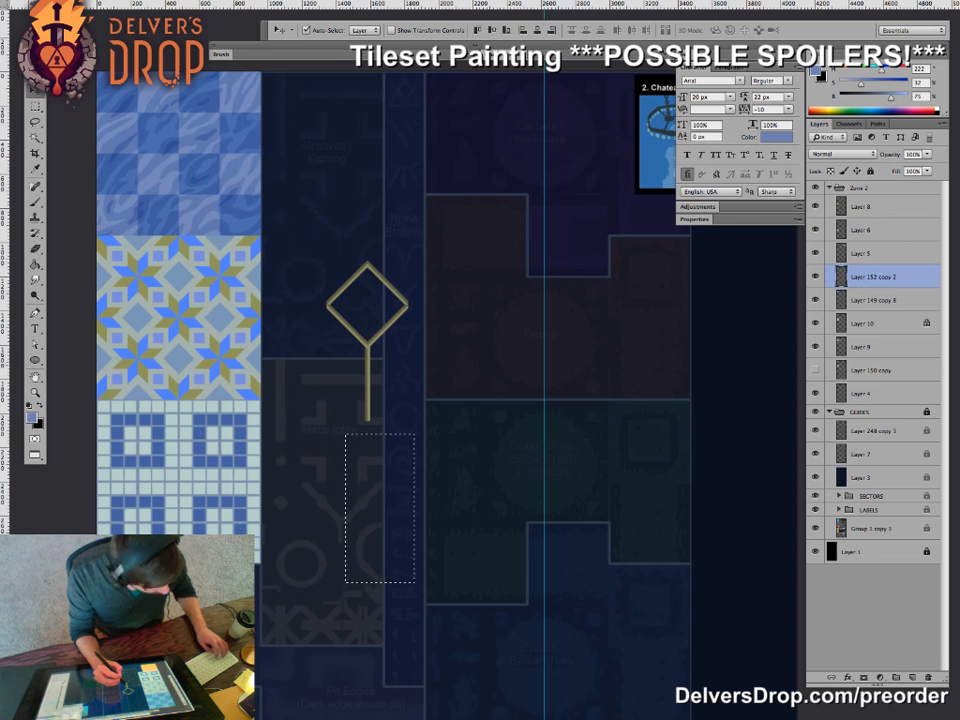
{"action": "left_click_drag", "start_coordinate": [368, 330], "coordinate": [263, 210]}
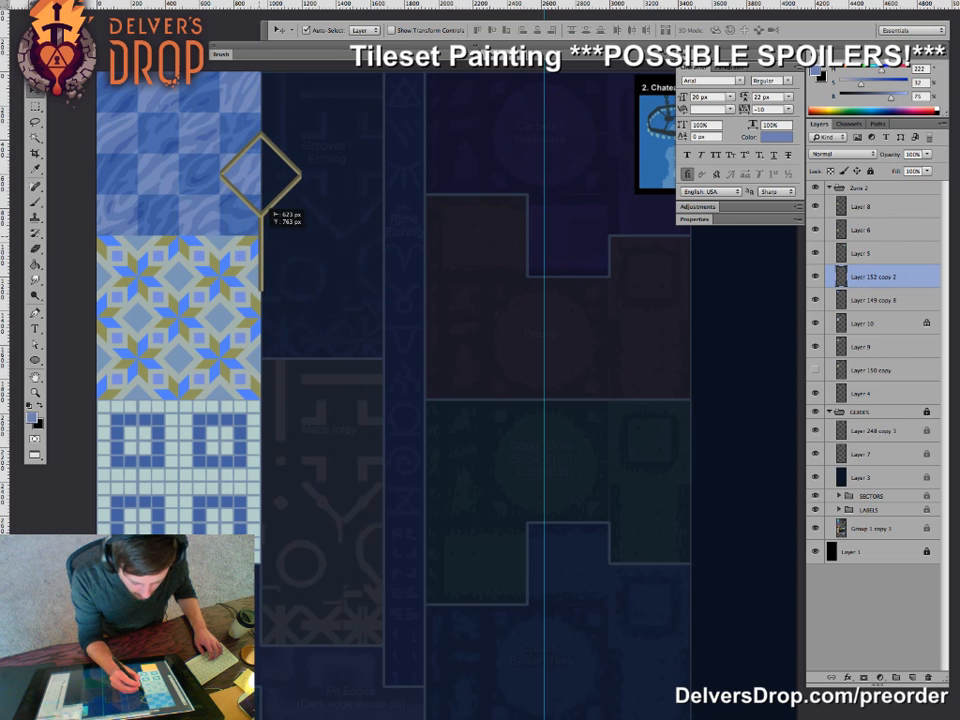
{"action": "key", "text": "z"}
{"action": "left_click_drag", "start_coordinate": [253, 252], "coordinate": [338, 299]}
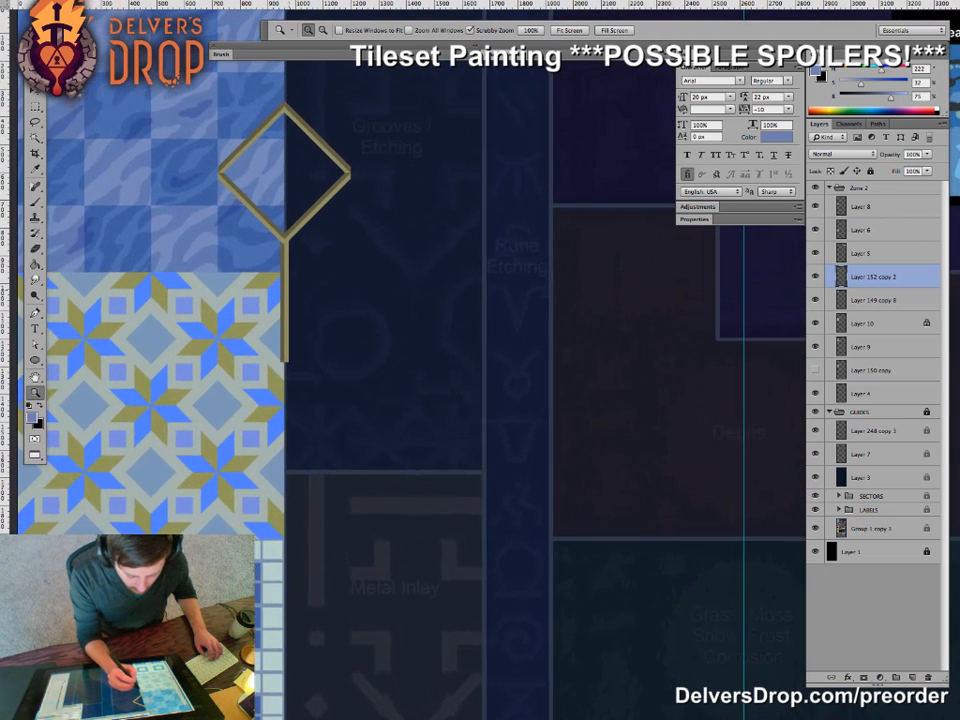
- Try filling the gold trim with a darker gold at saturation 42 and brightness 46, using the Paint Bucket at 100% opacity
{"action": "key", "text": "g"}
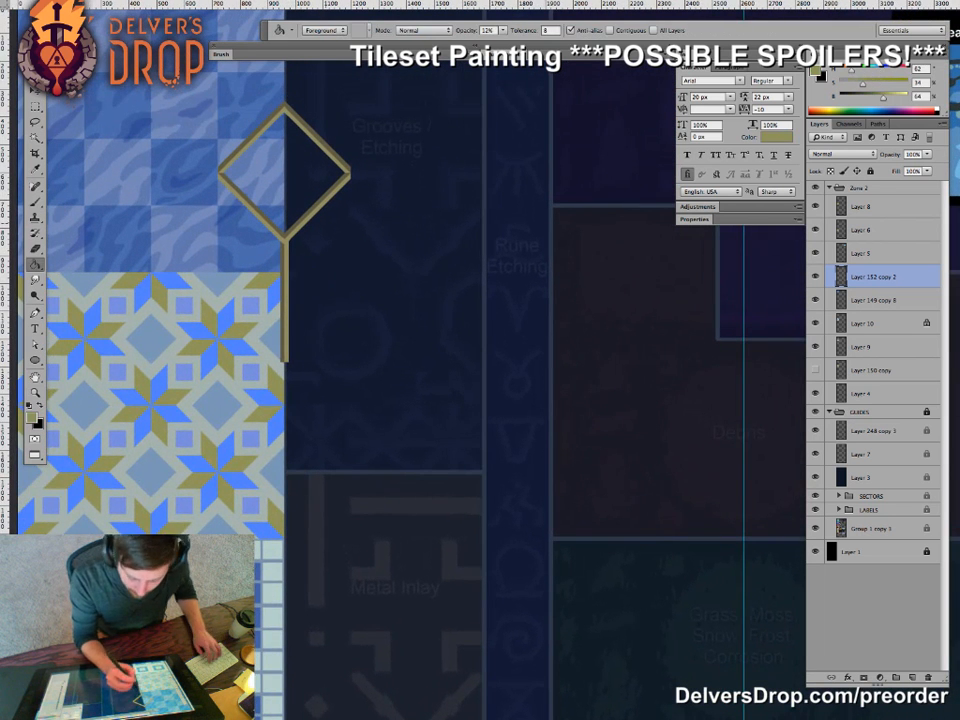
{"action": "key", "text": "0"}
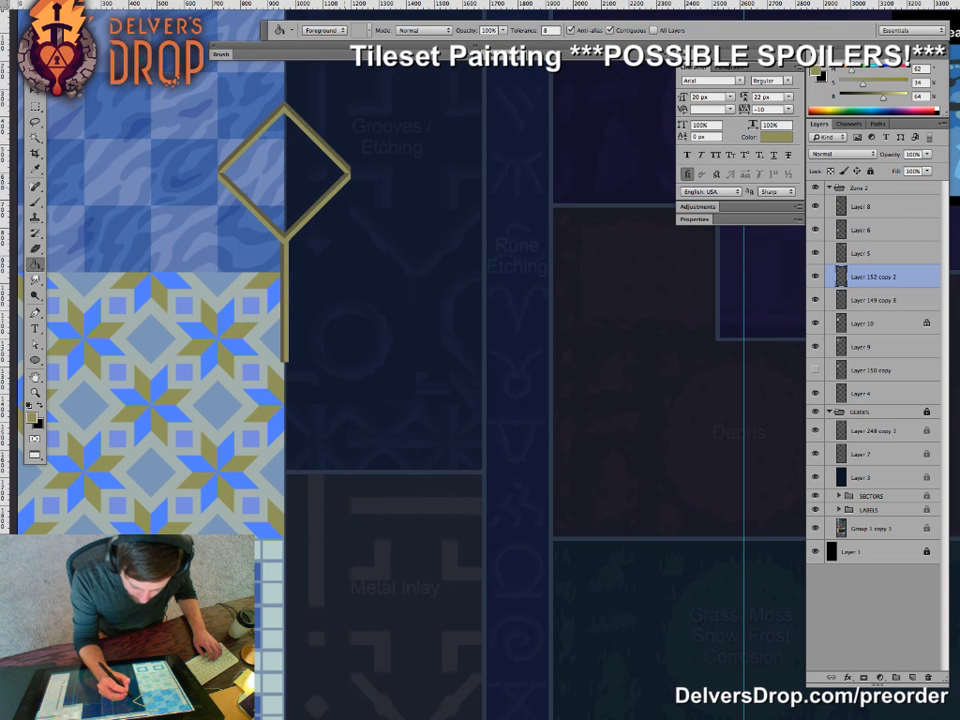
{"action": "left_click_drag", "start_coordinate": [340, 230], "coordinate": [368, 250]}
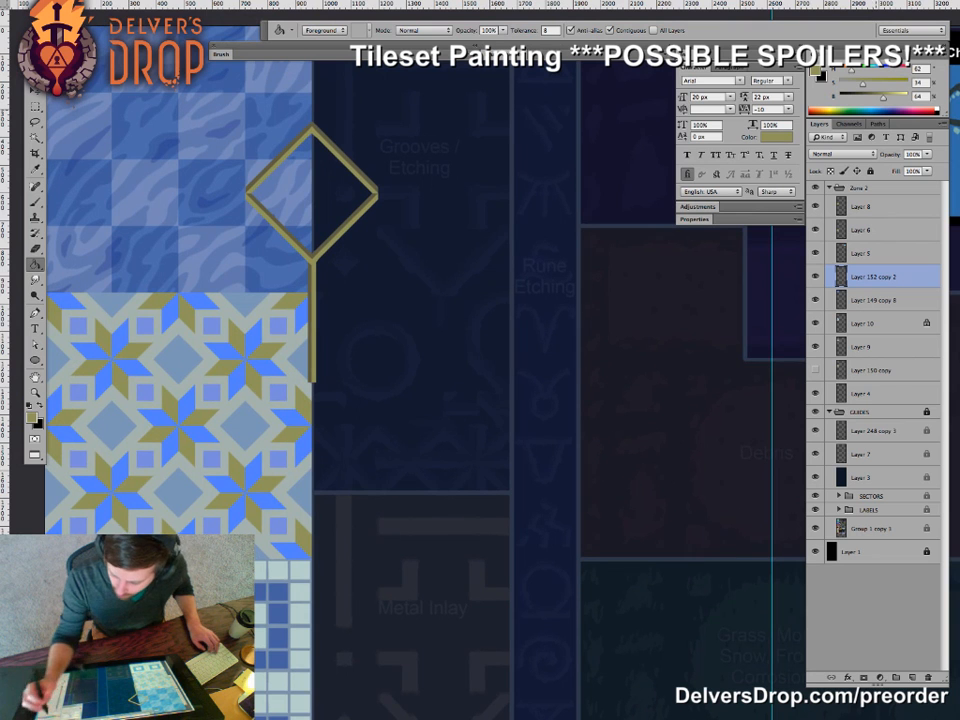
{"action": "left_click_drag", "start_coordinate": [863, 84], "coordinate": [869, 84]}
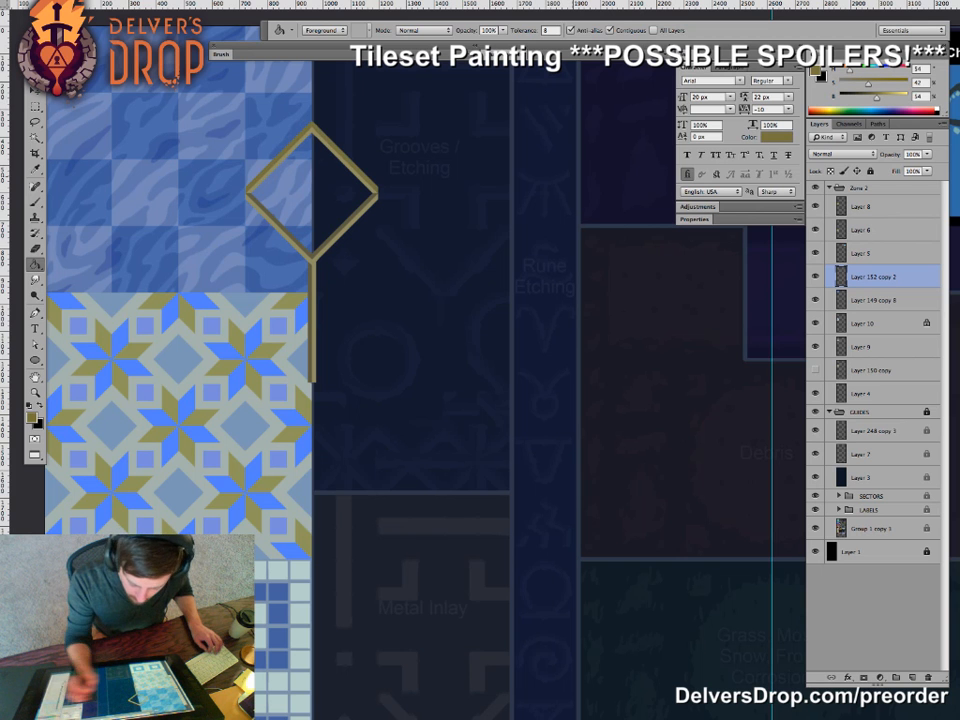
{"action": "left_click_drag", "start_coordinate": [877, 98], "coordinate": [871, 98]}
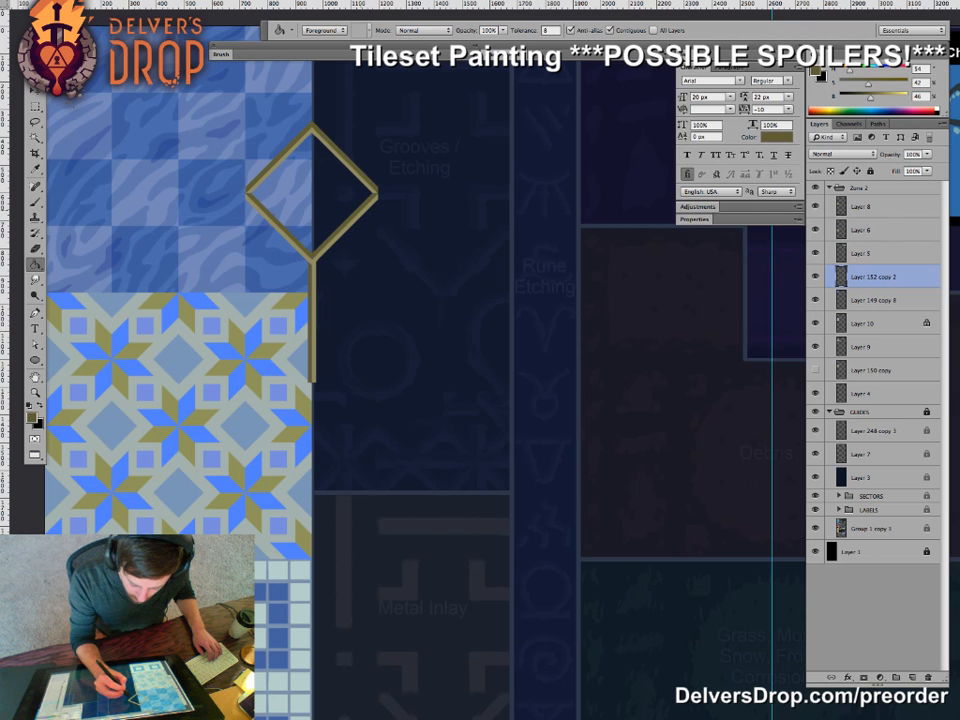
{"action": "left_click", "coordinate": [314, 262]}
{"action": "key", "text": "super+z"}
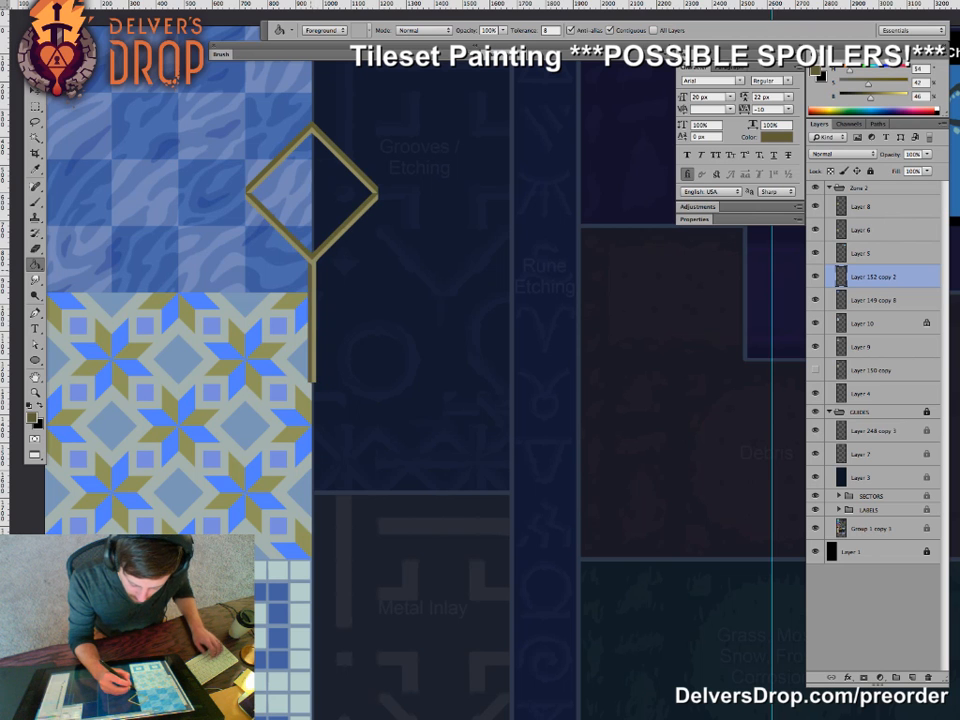
- Try a brighter version of the trim's light gold at saturation 32 and brightness 68, and sample the trim's dark gold again
{"action": "left_click", "coordinate": [298, 378], "text": "alt"}
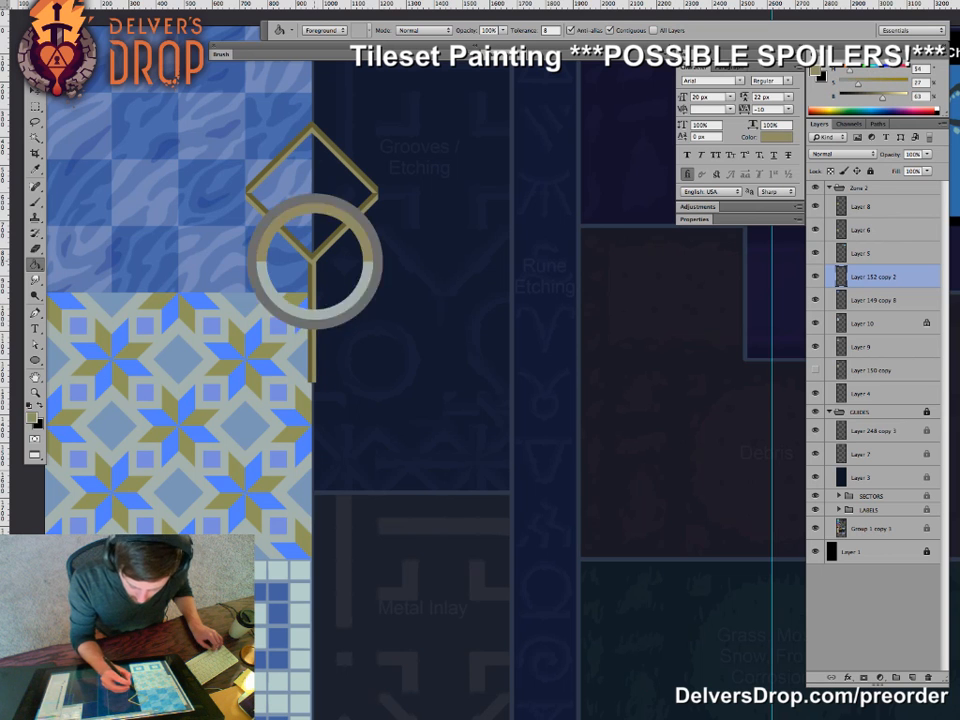
{"action": "left_click_drag", "start_coordinate": [882, 98], "coordinate": [885, 98]}
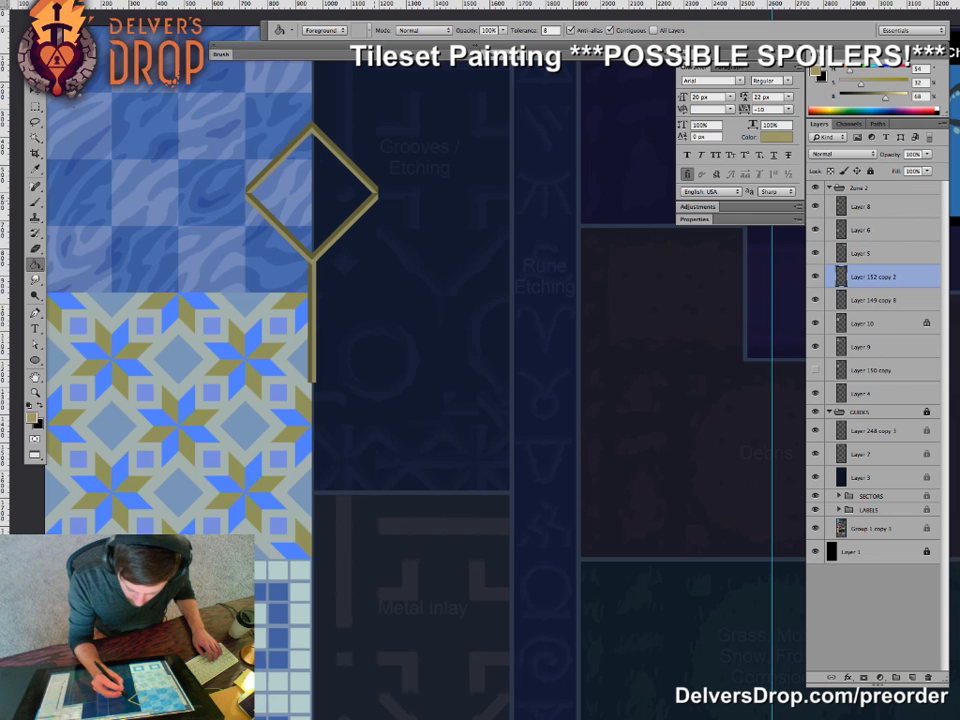
{"action": "key", "text": "z"}
{"action": "left_click_drag", "start_coordinate": [365, 242], "coordinate": [290, 242]}
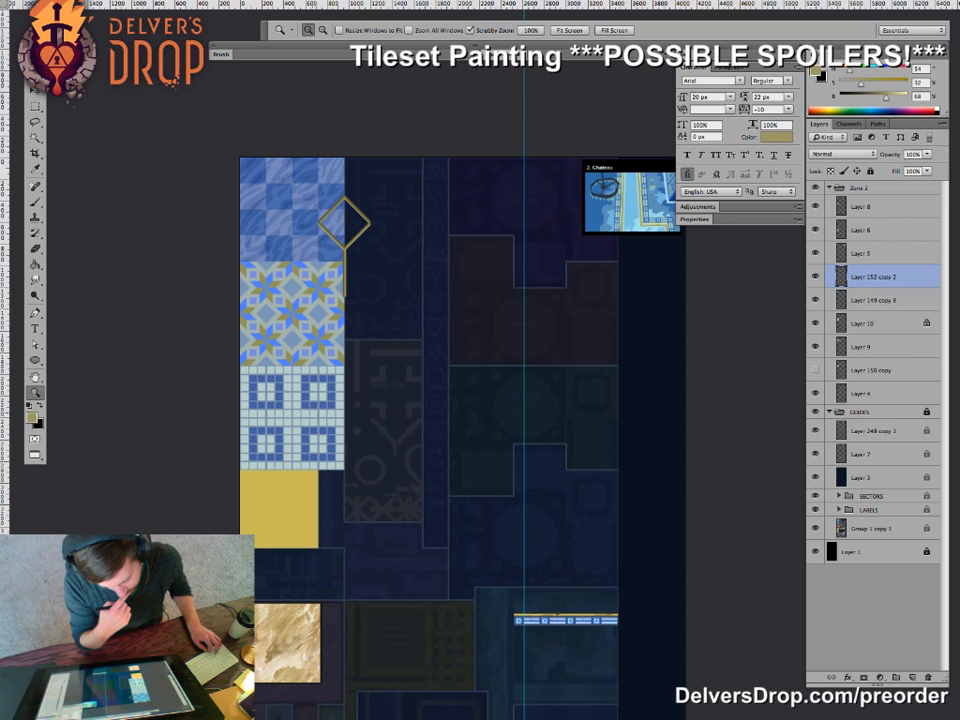
{"action": "left_click_drag", "start_coordinate": [341, 248], "coordinate": [418, 248]}
{"action": "key", "text": "g"}
{"action": "left_click", "coordinate": [352, 262], "text": "alt"}
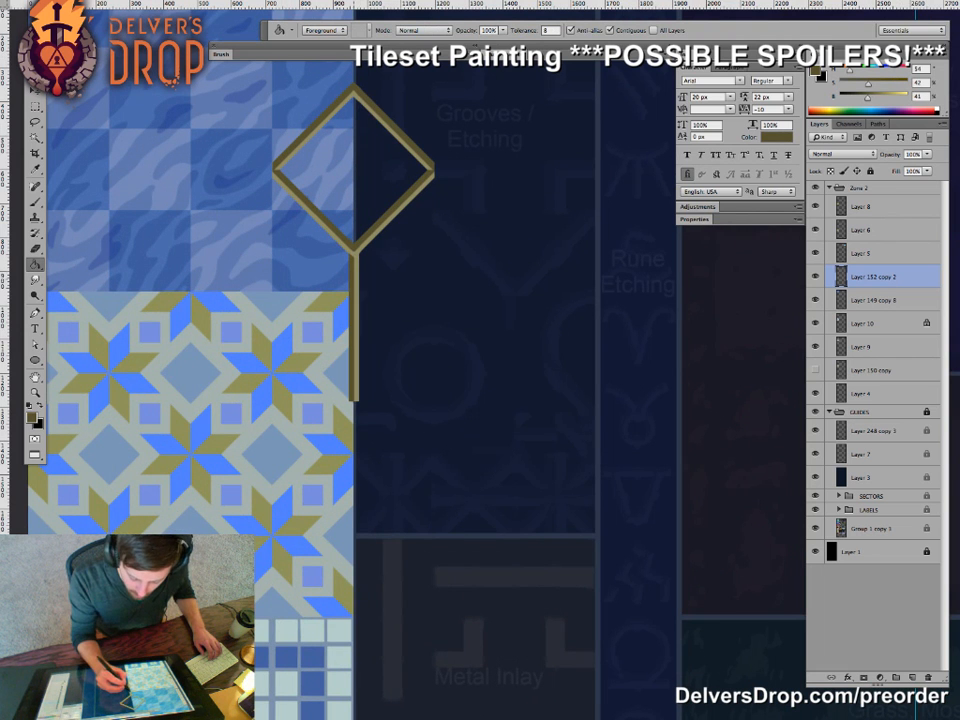
- Move the gold diamond and stem off the edge of the painted tiles into the middle of the Grooves / Etching area
{"action": "key", "text": "z"}
{"action": "mouse_move", "coordinate": [428, 192]}
{"action": "left_mouse_down"}
{"action": "mouse_move", "coordinate": [330, 194]}
{"action": "mouse_move", "coordinate": [304, 274]}
{"action": "left_mouse_up"}
{"action": "key", "text": "v"}
{"action": "left_click_drag", "start_coordinate": [385, 255], "coordinate": [333, 395]}
{"action": "key", "text": "ctrl+t"}
{"action": "mouse_move", "coordinate": [395, 440]}
{"action": "left_mouse_down"}
{"action": "mouse_move", "coordinate": [387, 463]}
{"action": "mouse_move", "coordinate": [300, 438]}
{"action": "mouse_move", "coordinate": [286, 412]}
{"action": "mouse_move", "coordinate": [352, 421]}
{"action": "mouse_move", "coordinate": [346, 399]}
{"action": "mouse_move", "coordinate": [439, 402]}
{"action": "mouse_move", "coordinate": [374, 425]}
{"action": "mouse_move", "coordinate": [477, 428]}
{"action": "mouse_move", "coordinate": [408, 428]}
{"action": "mouse_move", "coordinate": [481, 418]}
{"action": "mouse_move", "coordinate": [429, 425]}
{"action": "mouse_move", "coordinate": [327, 511]}
{"action": "mouse_move", "coordinate": [347, 511]}
{"action": "left_mouse_up"}
{"action": "key", "text": "Return"}
{"action": "key", "text": "z"}
{"action": "key", "text": "v"}
{"action": "key", "text": "z"}
{"action": "left_click", "coordinate": [409, 427], "text": "alt"}
{"action": "key", "text": "v"}
{"action": "left_click_drag", "start_coordinate": [395, 474], "coordinate": [238, 409]}
{"action": "left_click_drag", "start_coordinate": [200, 420], "coordinate": [368, 226]}
{"action": "key", "text": "z"}
{"action": "left_click", "coordinate": [378, 261]}
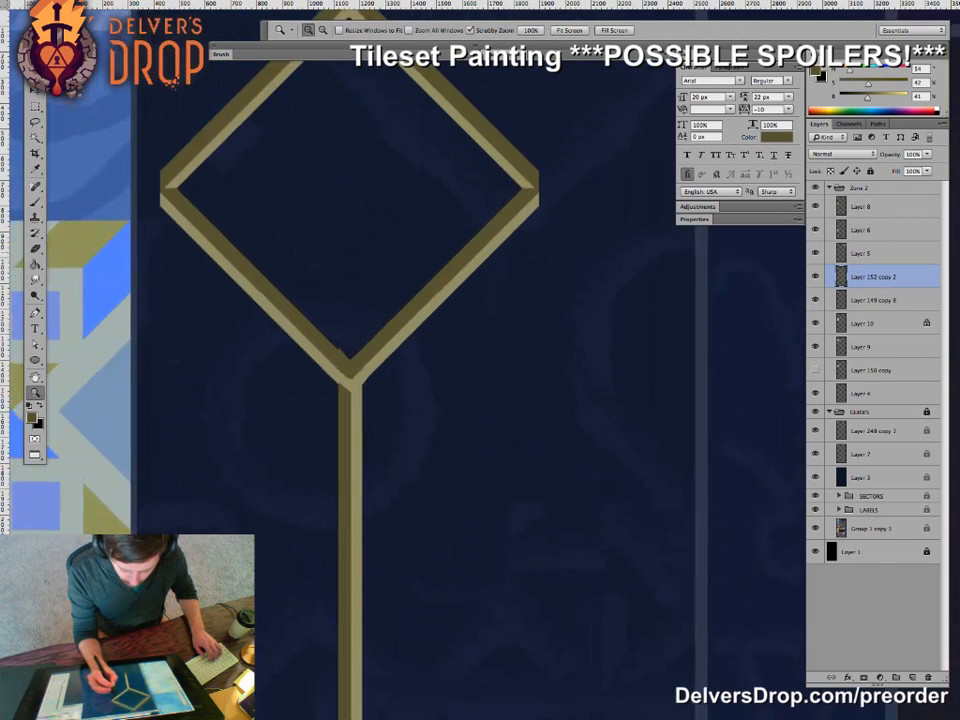
{"action": "key", "text": "g"}
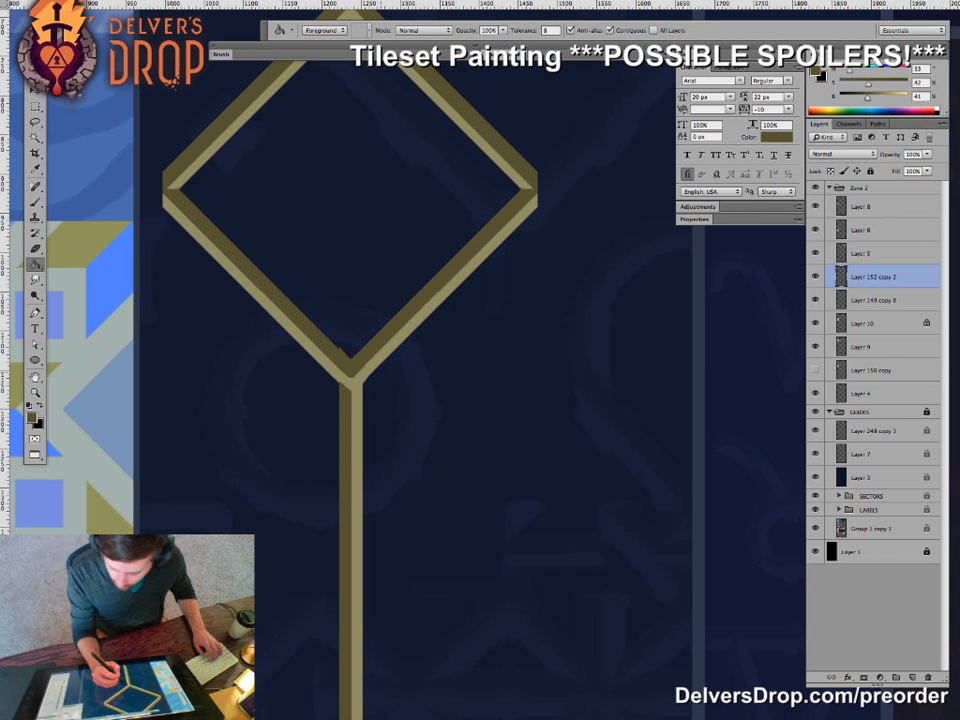
{"action": "key", "text": "ctrl+minus"}
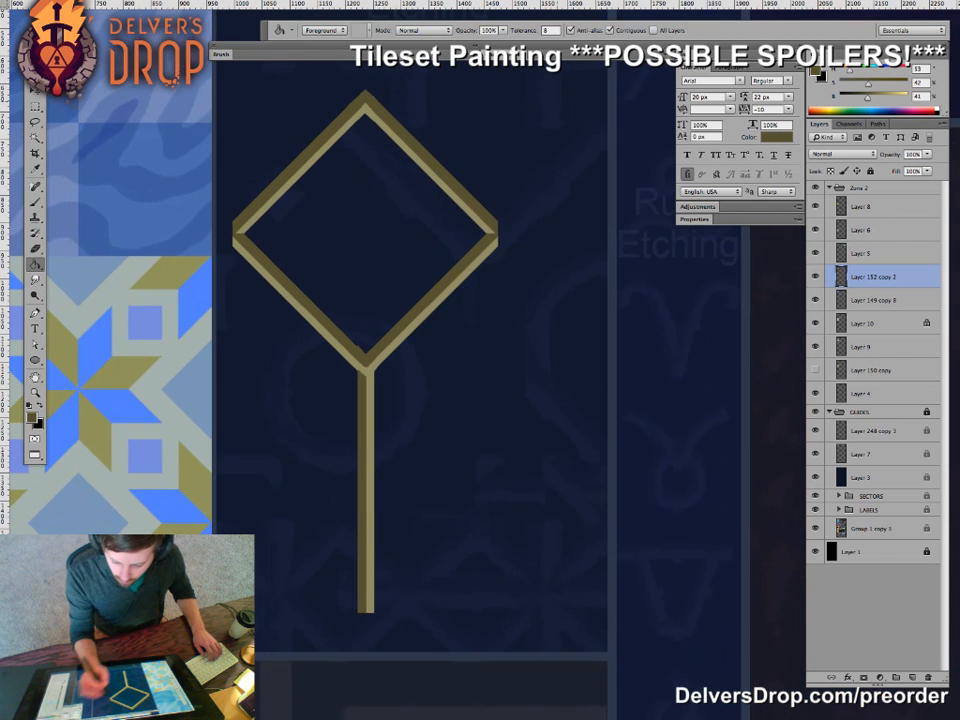
- Load the outline of Layer 152 copy 2 as a selection to inspect the trim, and clear the selection
{"action": "key", "text": "z"}
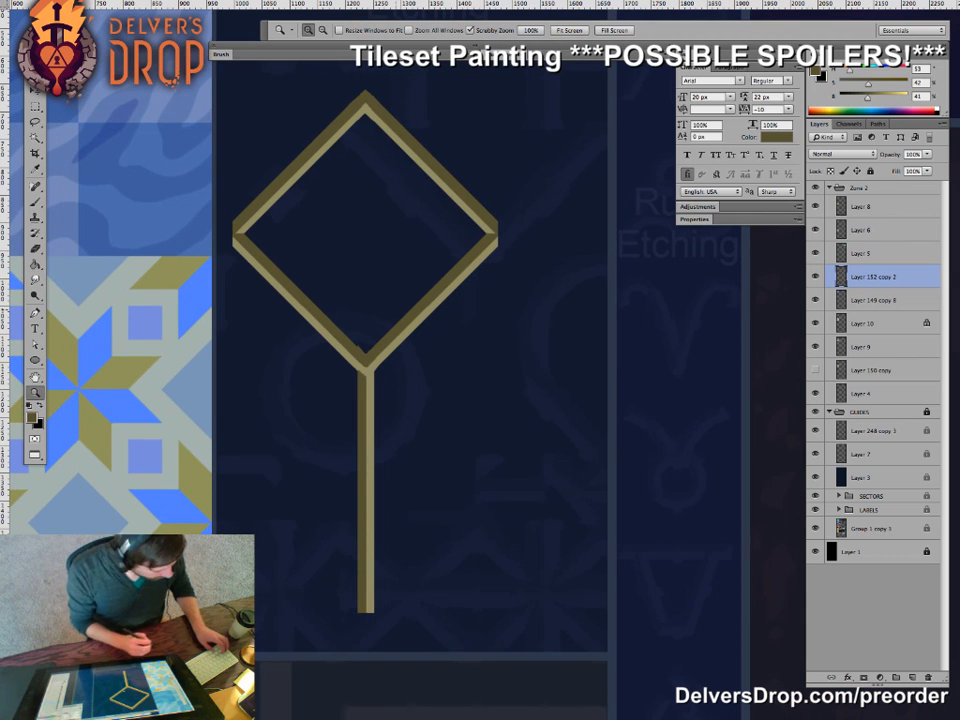
{"action": "key", "text": "v"}
{"action": "left_click", "coordinate": [841, 277], "text": "super"}
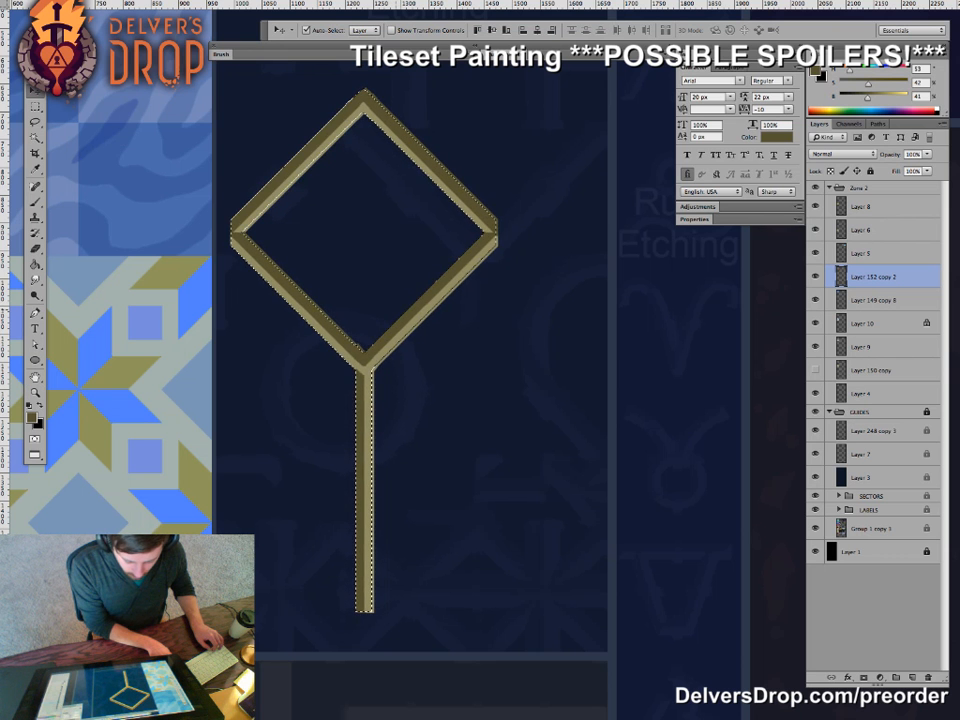
{"action": "key", "text": "z"}
{"action": "mouse_move", "coordinate": [265, 245]}
{"action": "left_mouse_down"}
{"action": "mouse_move", "coordinate": [330, 245]}
{"action": "mouse_move", "coordinate": [253, 247]}
{"action": "mouse_move", "coordinate": [267, 242]}
{"action": "left_mouse_up"}
{"action": "key", "text": "v"}
{"action": "key", "text": "z"}
{"action": "left_click_drag", "start_coordinate": [348, 350], "coordinate": [260, 350]}
{"action": "key", "text": "super+d"}
- Sample the trim's light gold and set the brush to Normal mode at 100% opacity for touching up the joint between diamond and stem
{"action": "left_click_drag", "start_coordinate": [407, 430], "coordinate": [461, 430]}
{"action": "key", "text": "b"}
{"action": "left_click", "coordinate": [378, 366], "text": "alt"}
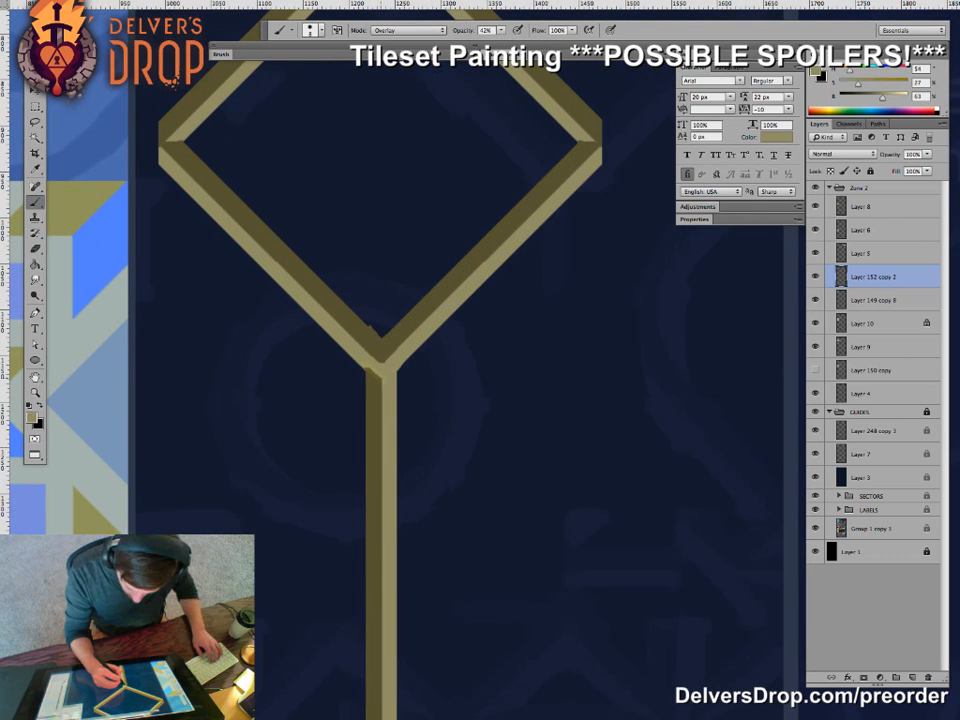
{"action": "left_click", "coordinate": [405, 30]}
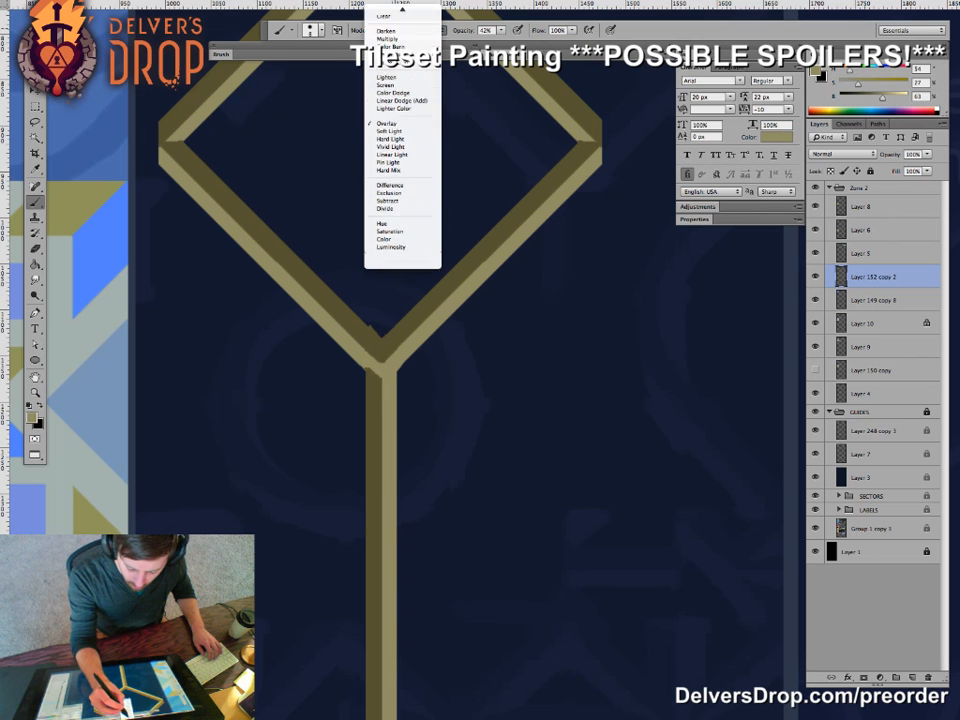
{"action": "left_click", "coordinate": [386, 10]}
{"action": "left_click_drag", "start_coordinate": [501, 30], "coordinate": [496, 42]}
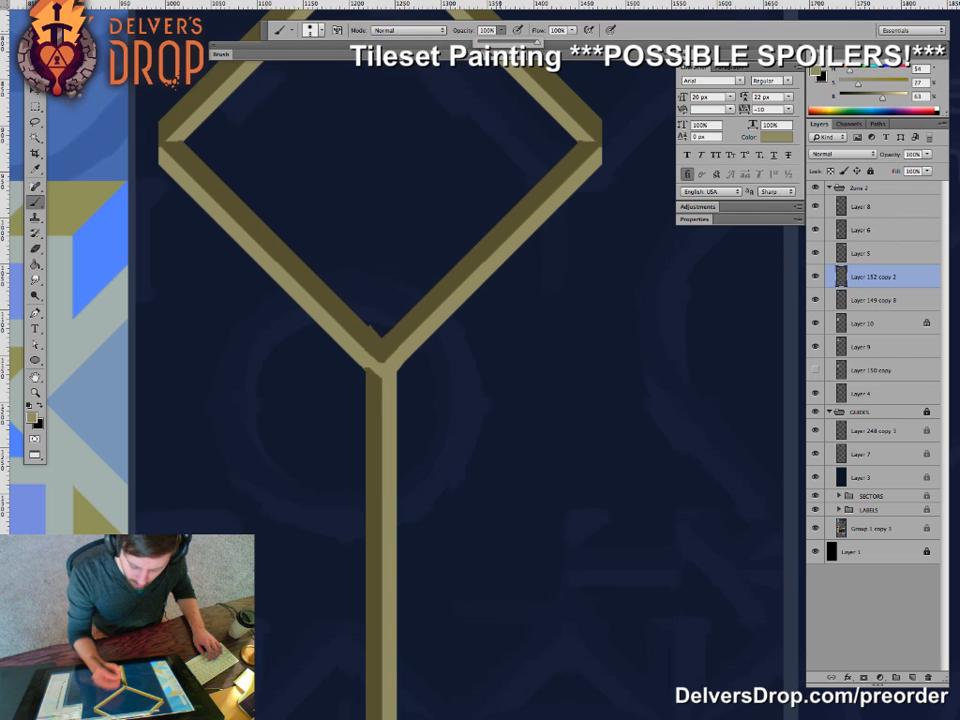
{"action": "key", "text": "e"}
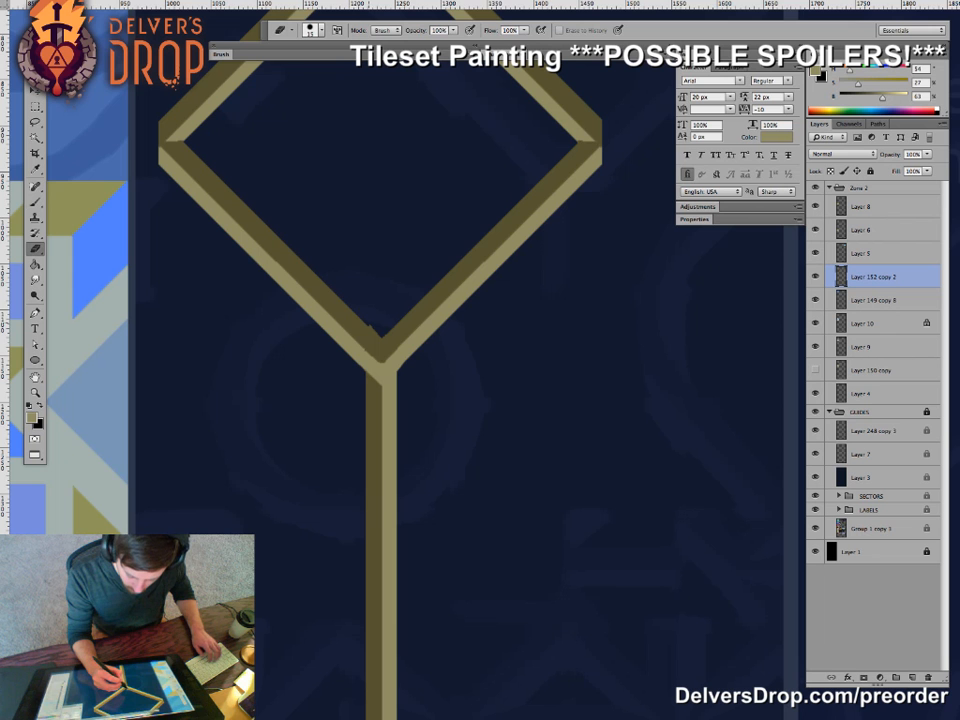
{"action": "mouse_move", "coordinate": [325, 160]}
{"action": "left_mouse_down"}
{"action": "mouse_move", "coordinate": [232, 293]}
{"action": "mouse_move", "coordinate": [219, 341]}
{"action": "mouse_move", "coordinate": [297, 327]}
{"action": "left_mouse_up"}
- Move the gold diamond trim up to the top of the Grooves / Etching area, centred across its width
{"action": "key", "text": "z"}
{"action": "left_click_drag", "start_coordinate": [447, 454], "coordinate": [306, 454]}
{"action": "key", "text": "v"}
{"action": "left_click_drag", "start_coordinate": [420, 510], "coordinate": [356, 257]}
{"action": "key", "text": "z"}
{"action": "left_click_drag", "start_coordinate": [367, 389], "coordinate": [238, 389]}
{"action": "left_click_drag", "start_coordinate": [330, 590], "coordinate": [463, 344]}
{"action": "key", "text": "v"}
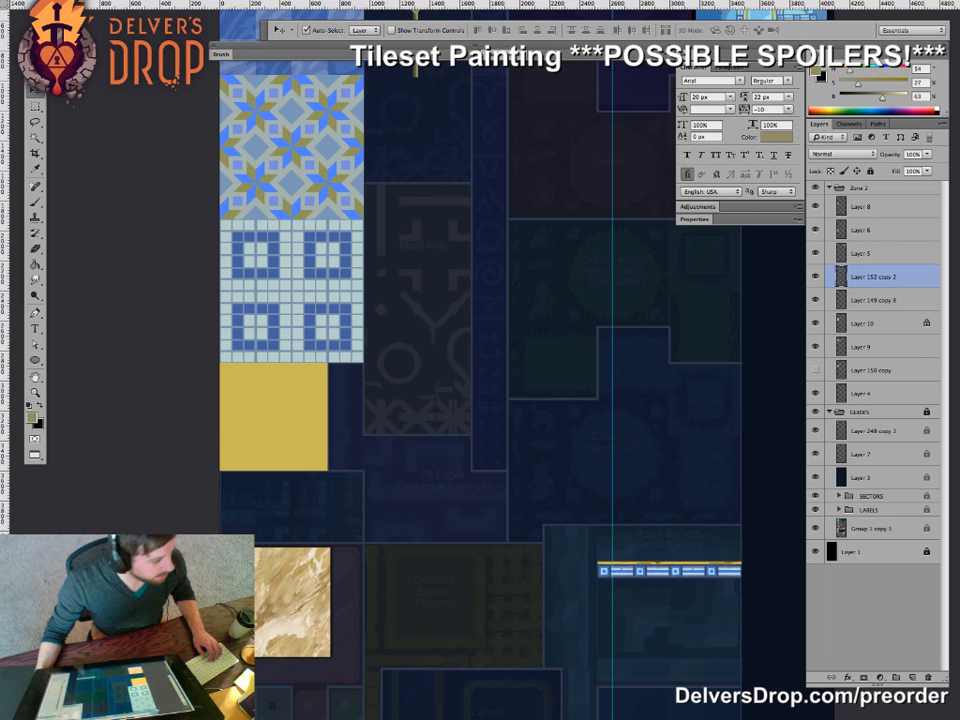
{"action": "left_click_drag", "start_coordinate": [450, 243], "coordinate": [275, 346]}
{"action": "left_click_drag", "start_coordinate": [410, 346], "coordinate": [398, 249]}
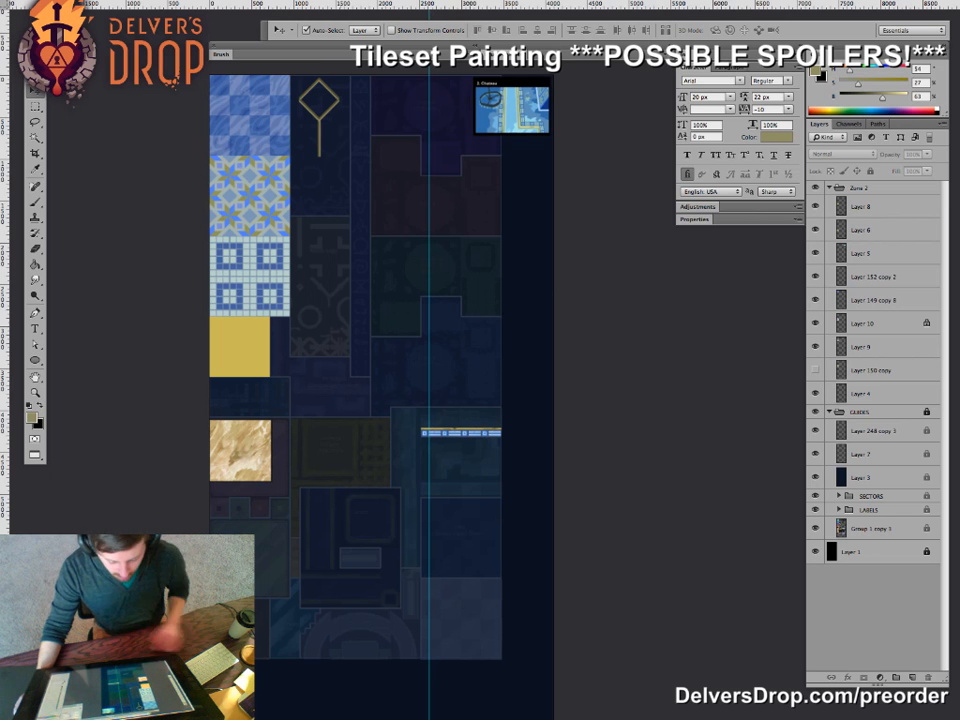
- Hide the Zone 2 group and move Layer 248 copy 3 out of GUIDES into Zone 2, directly below Layer 9
{"action": "left_click", "coordinate": [815, 188]}
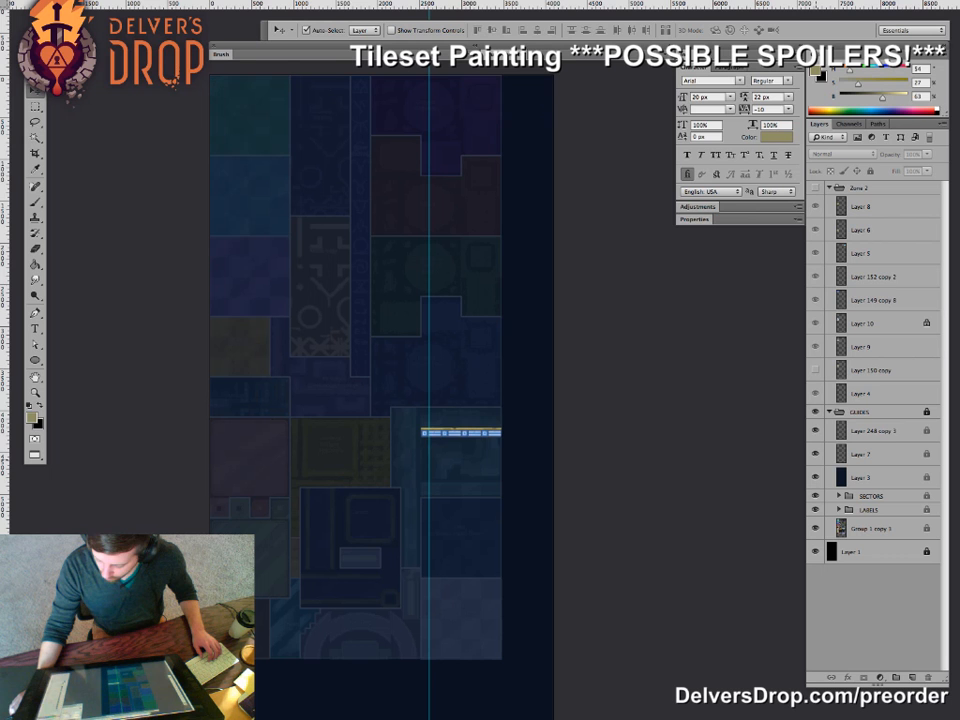
{"action": "left_click", "coordinate": [815, 431]}
{"action": "left_click", "coordinate": [815, 431]}
{"action": "left_click_drag", "start_coordinate": [873, 431], "coordinate": [873, 370]}
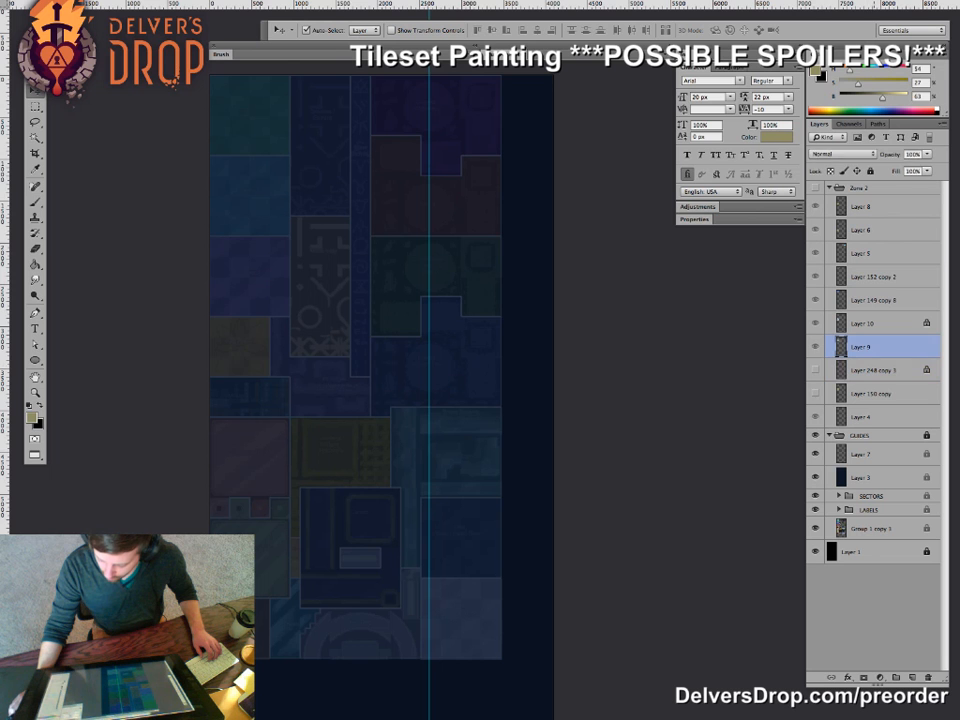
- Make Layer 248 copy 3 visible and remove all of its locks
{"action": "left_click", "coordinate": [815, 370]}
{"action": "left_click", "coordinate": [870, 171]}
{"action": "left_click", "coordinate": [844, 171]}
{"action": "left_click", "coordinate": [831, 171]}
{"action": "left_click", "coordinate": [815, 188]}
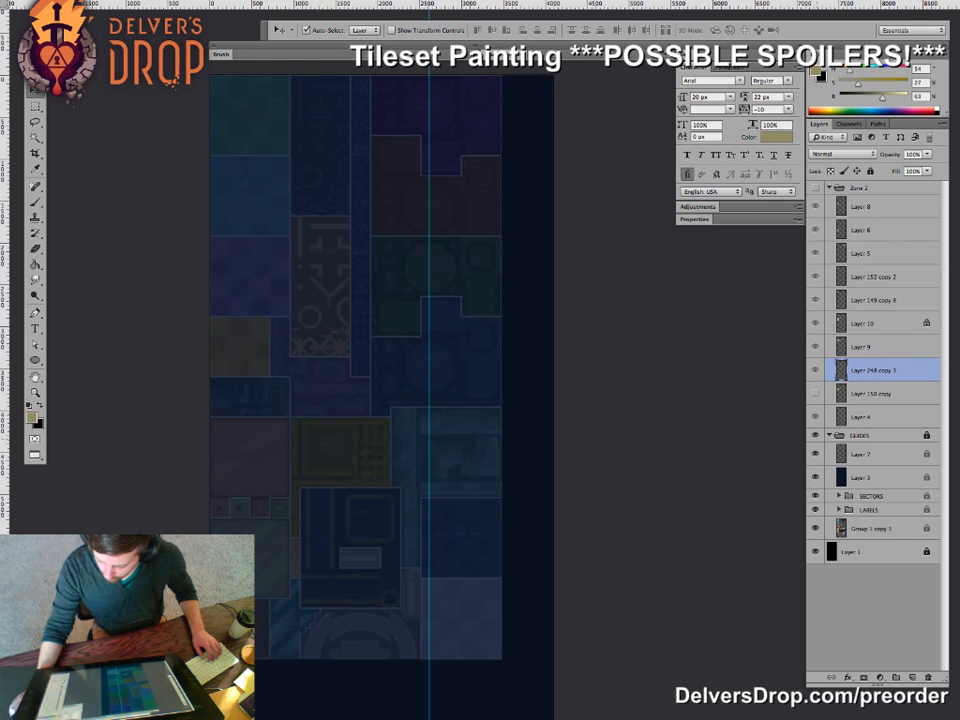
- Hide the dark Layer 3 overlay and the SECTORS guides covering the labelled reference tileset
{"action": "left_click_drag", "start_coordinate": [498, 430], "coordinate": [450, 382]}
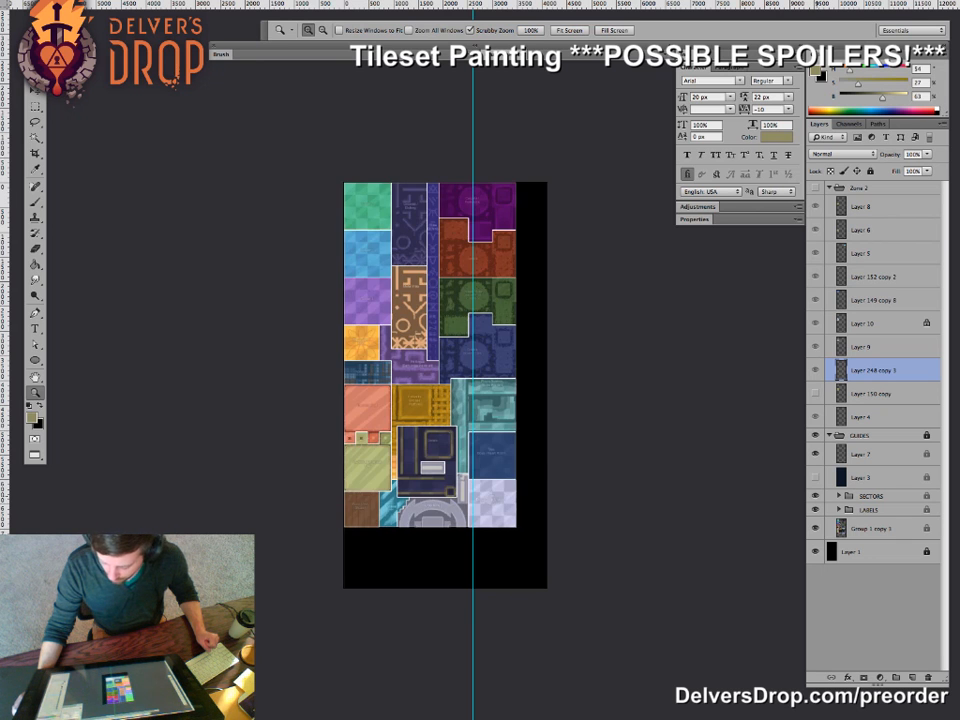
{"action": "left_click", "coordinate": [815, 496]}
{"action": "left_click_drag", "start_coordinate": [402, 431], "coordinate": [433, 324]}
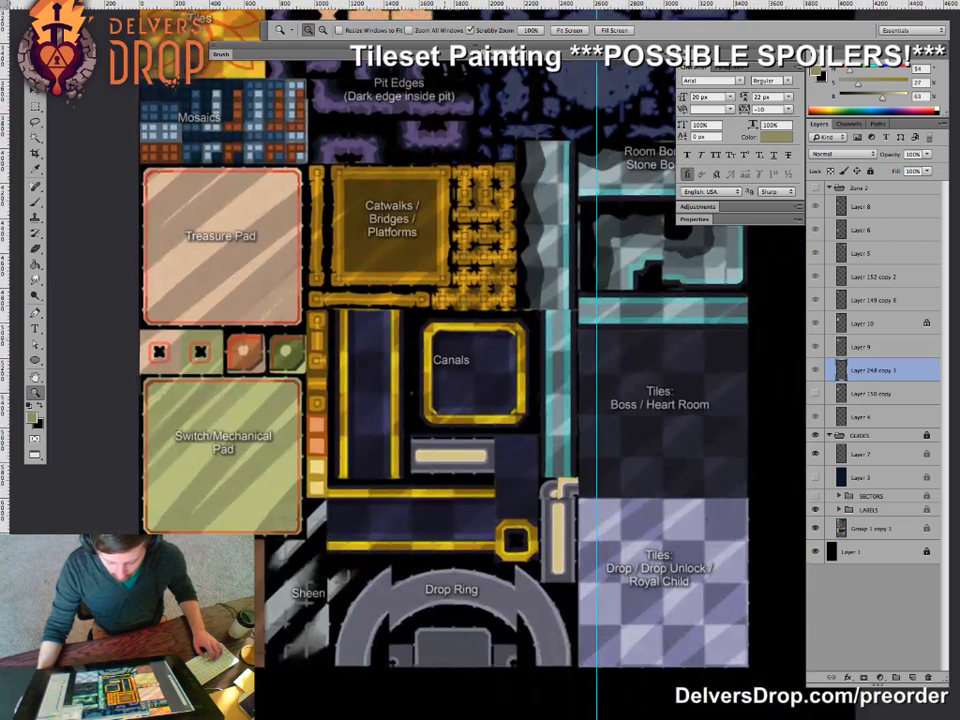
- Examine the labelled reference tileset from pads, canals and borders to tilesets, etchings and inlays to review which pieces each area needs
{"action": "left_click_drag", "start_coordinate": [448, 259], "coordinate": [477, 176]}
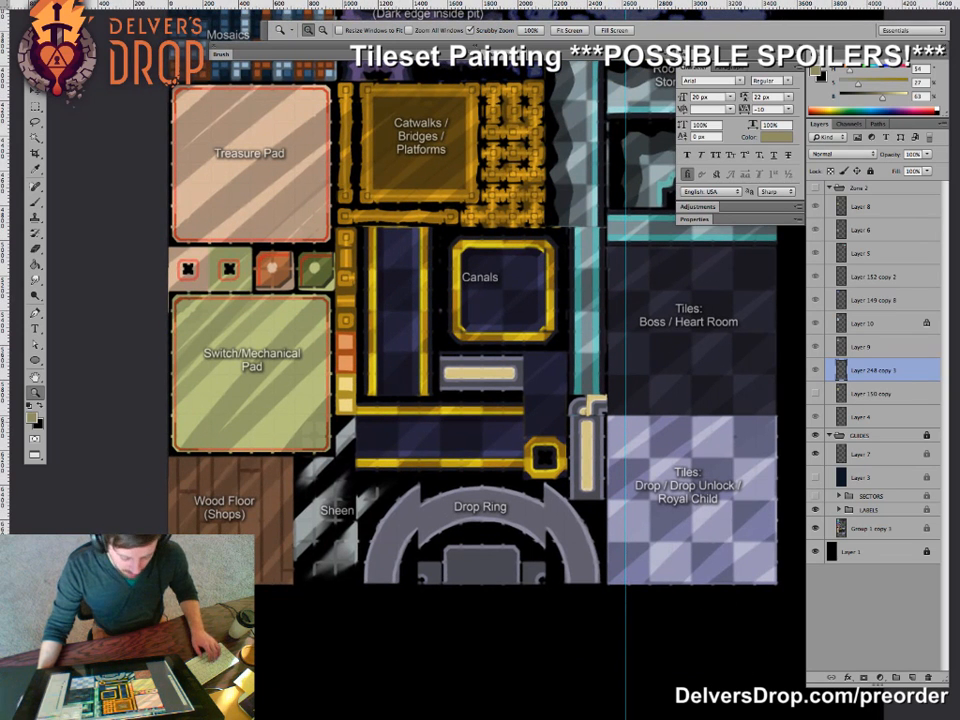
{"action": "left_click_drag", "start_coordinate": [335, 520], "coordinate": [361, 624]}
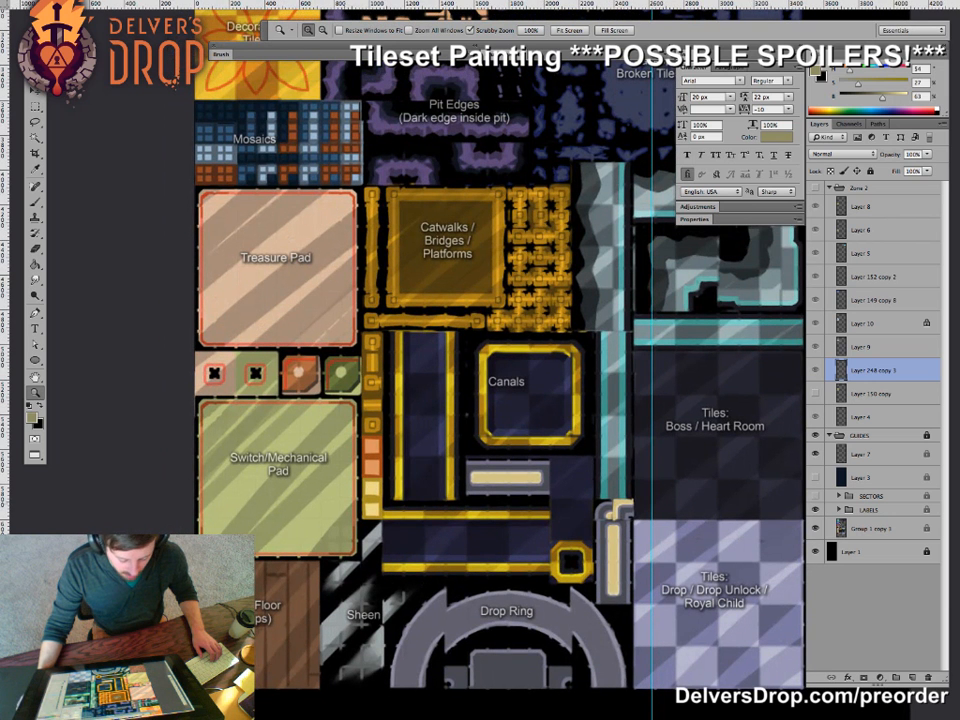
{"action": "left_click_drag", "start_coordinate": [440, 400], "coordinate": [451, 563]}
{"action": "left_click_drag", "start_coordinate": [450, 260], "coordinate": [430, 599]}
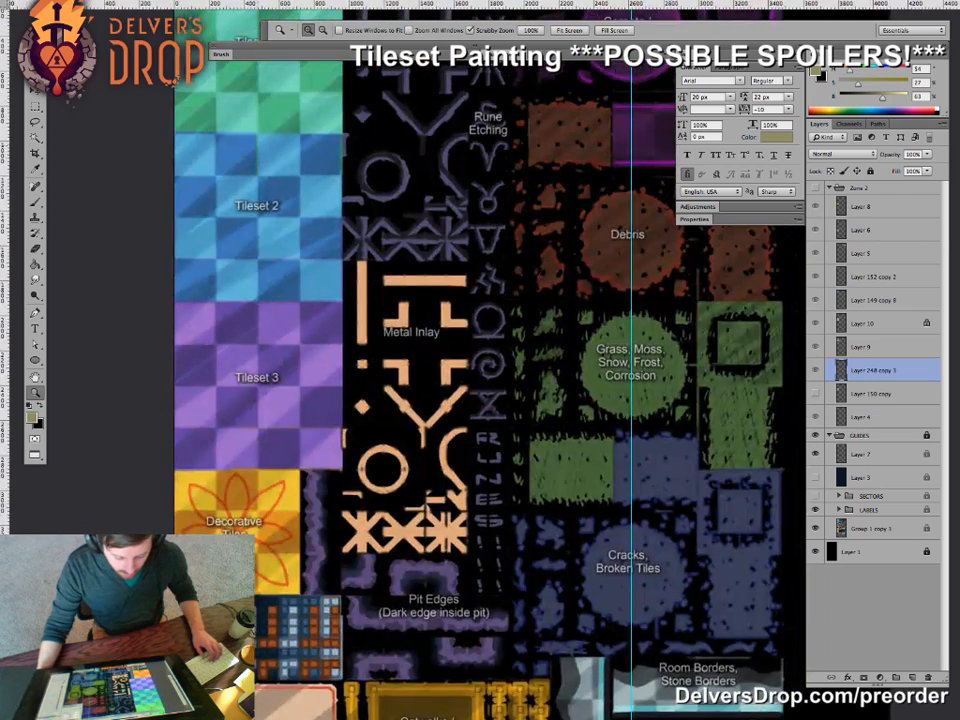
{"action": "left_click_drag", "start_coordinate": [435, 400], "coordinate": [432, 541]}
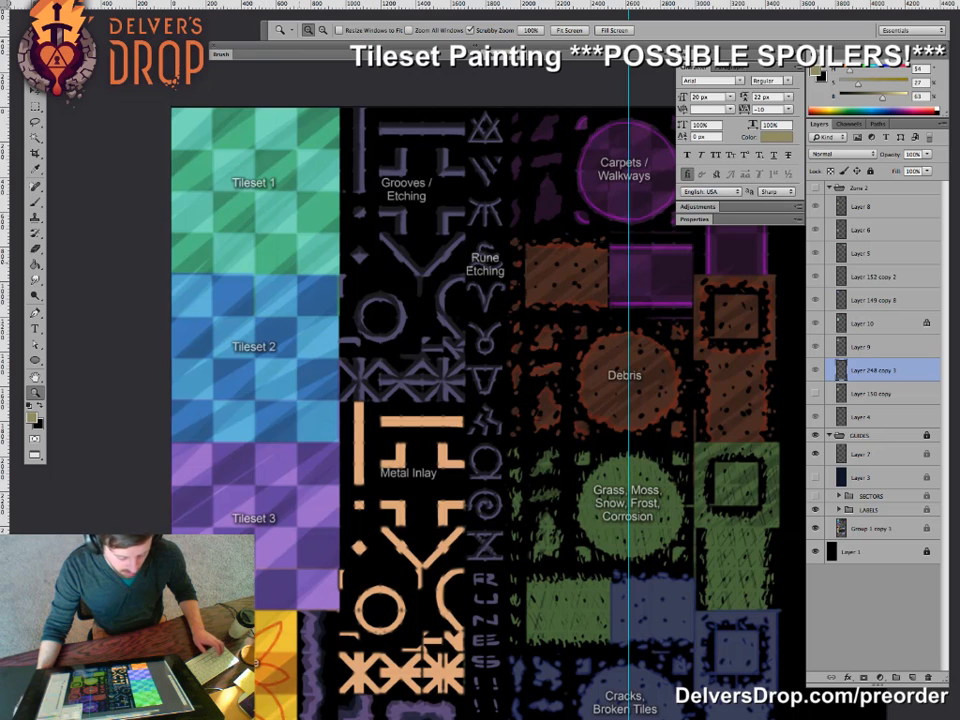
{"action": "left_click_drag", "start_coordinate": [332, 350], "coordinate": [298, 350]}
{"action": "left_click_drag", "start_coordinate": [420, 400], "coordinate": [337, 339]}
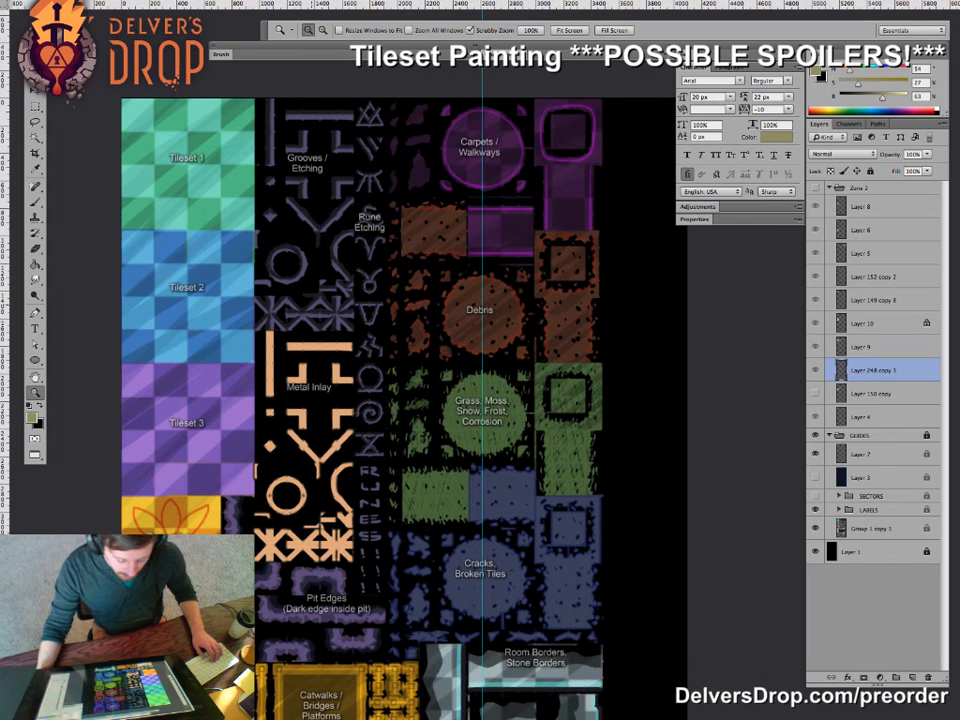
{"action": "left_click_drag", "start_coordinate": [320, 527], "coordinate": [288, 479]}
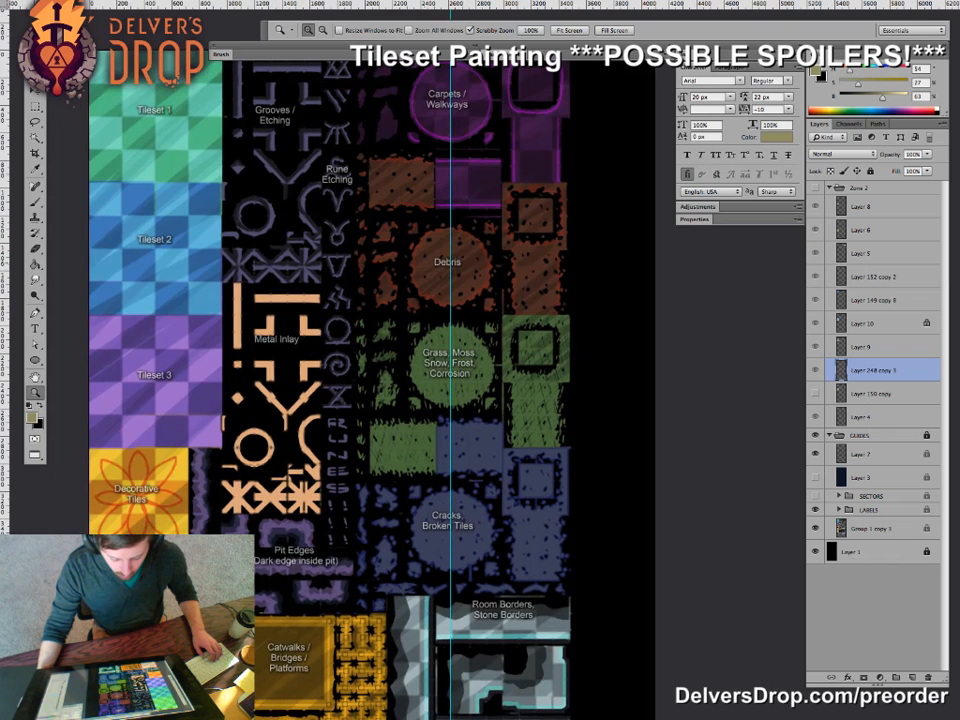
{"action": "left_click_drag", "start_coordinate": [420, 500], "coordinate": [421, 208]}
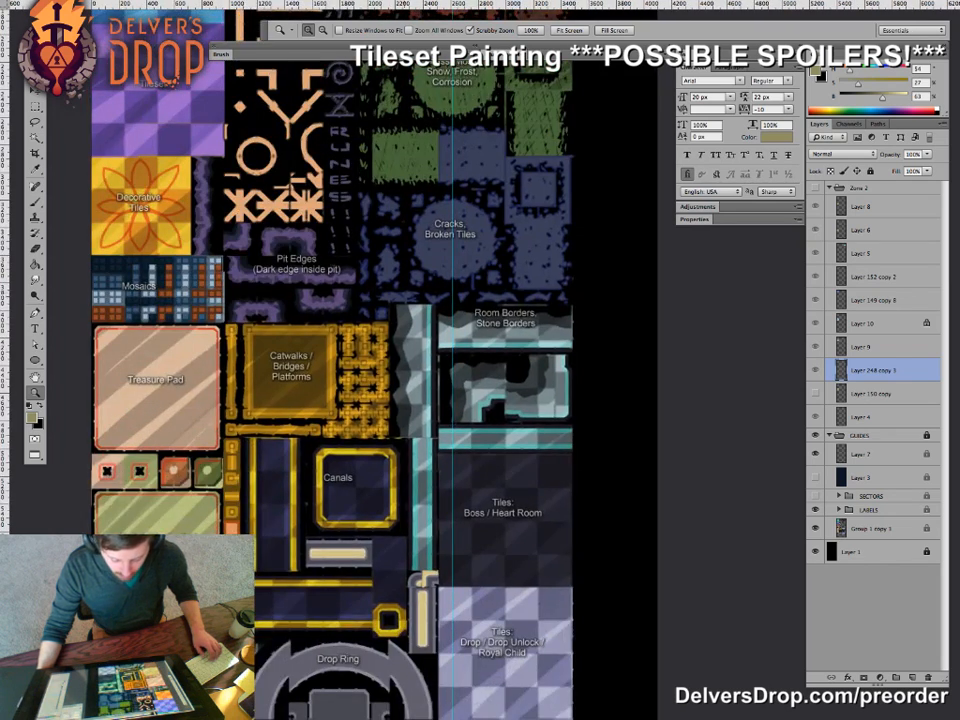
{"action": "left_click_drag", "start_coordinate": [408, 290], "coordinate": [363, 290]}
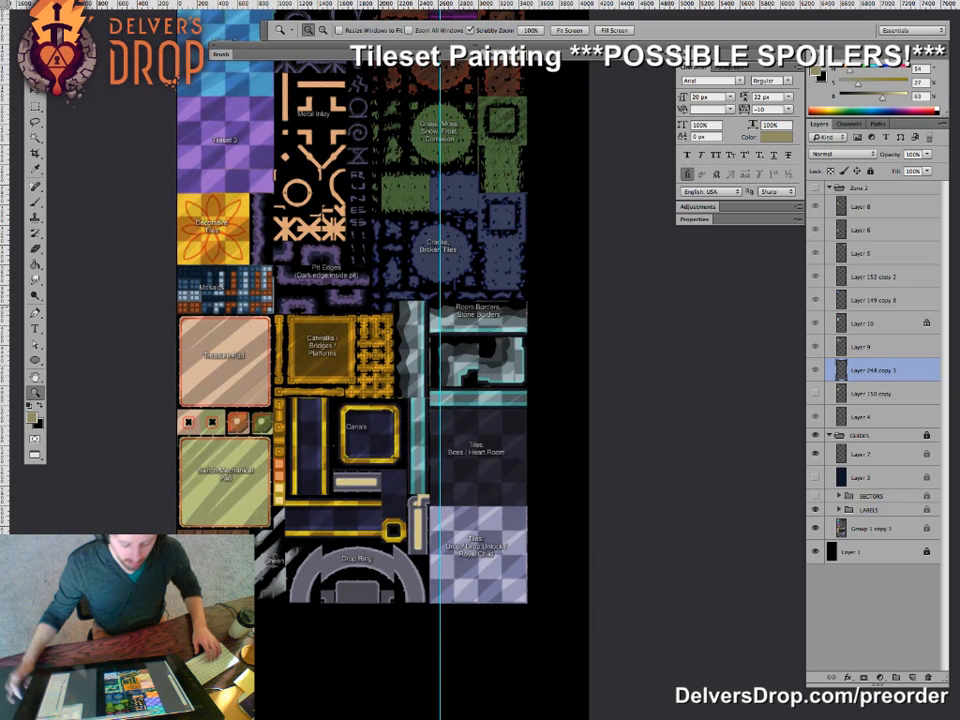
- Examine the labelled tileset template and the painted Zone 2 tiles alongside the Chateau reference image
{"action": "left_click_drag", "start_coordinate": [329, 222], "coordinate": [347, 284]}
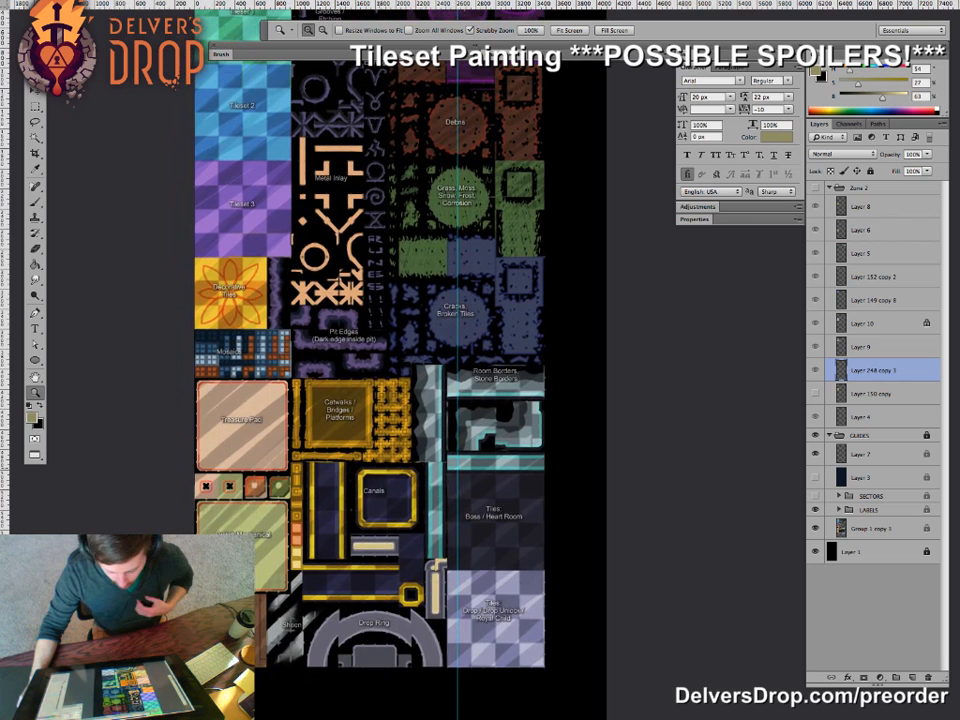
{"action": "left_click_drag", "start_coordinate": [346, 281], "coordinate": [349, 310]}
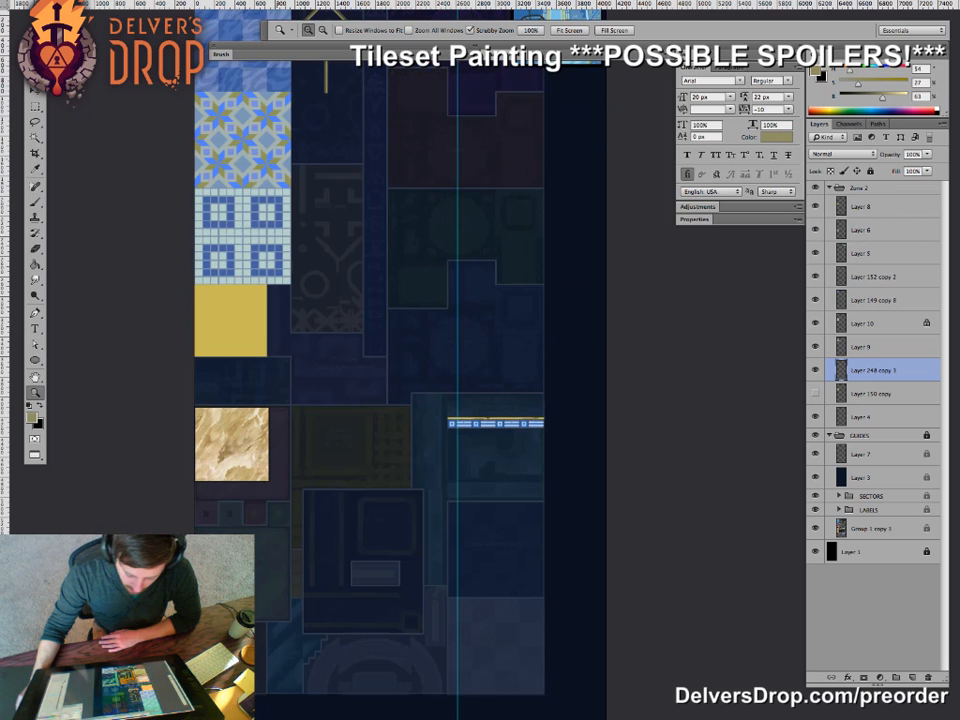
{"action": "scroll", "coordinate": [400, 370], "scroll_direction": "up", "scroll_amount": 3}
{"action": "scroll", "coordinate": [400, 370], "scroll_direction": "up", "scroll_amount": 3}
{"action": "scroll", "coordinate": [400, 370], "scroll_direction": "left", "scroll_amount": 1}
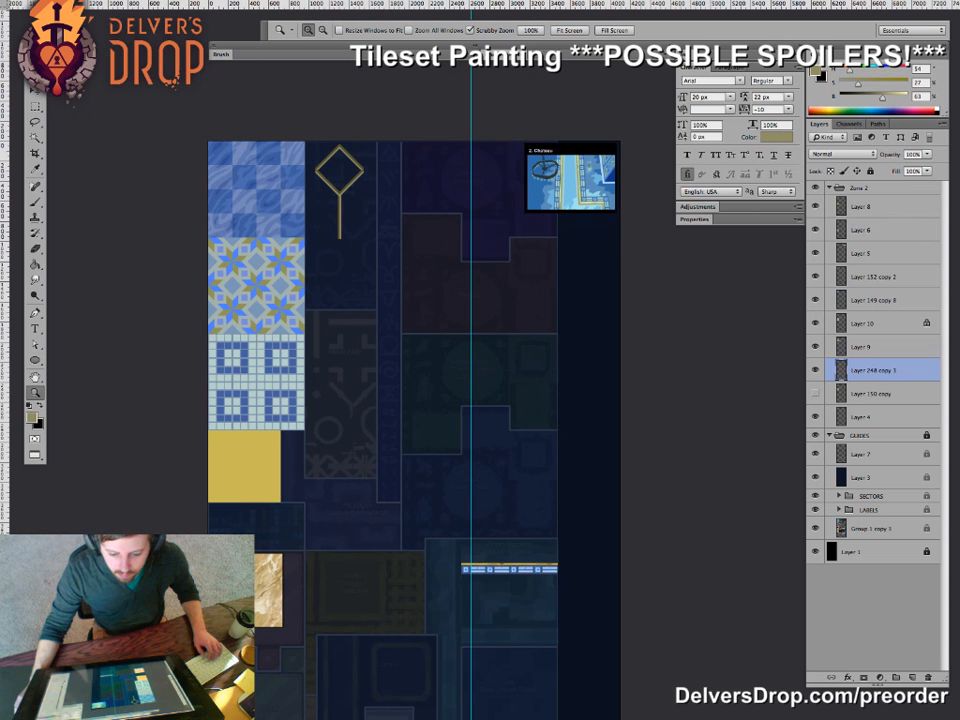
{"action": "key", "text": "Tab"}
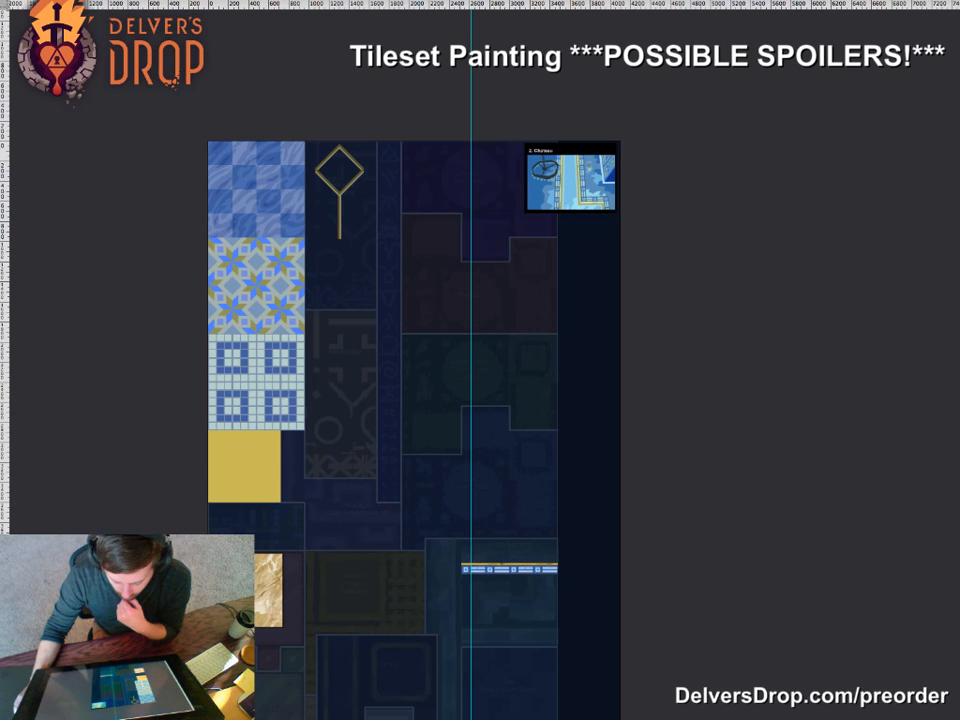
{"action": "key", "text": "Tab"}
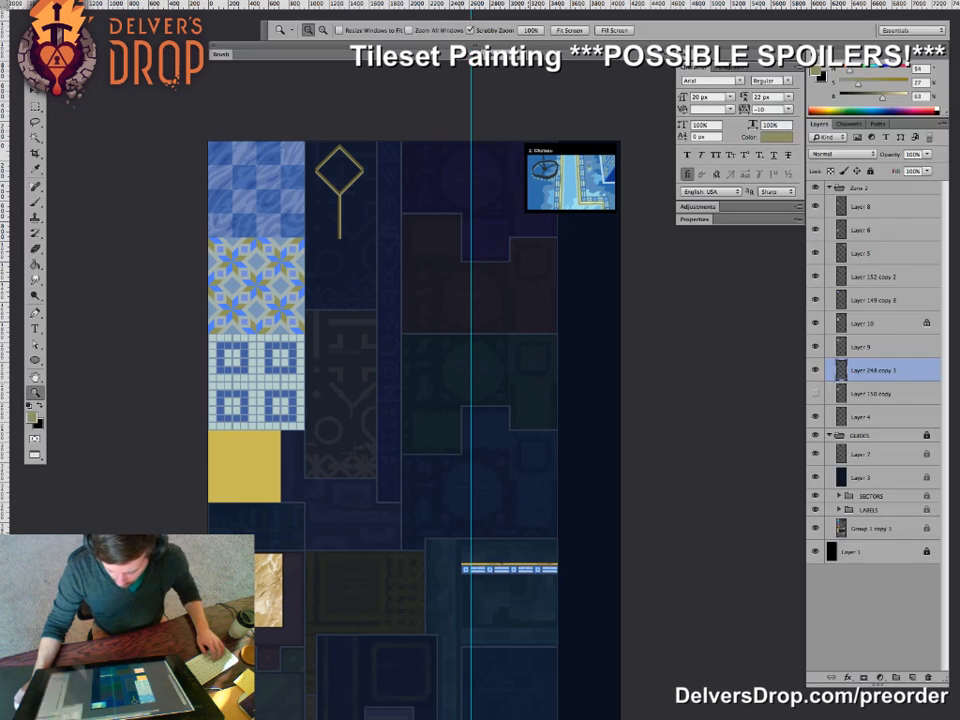
- Try the blue-and-gold border strip beside and over the patterned floor tiles, and return it to the room borders area
{"action": "left_click_drag", "start_coordinate": [533, 567], "coordinate": [336, 326]}
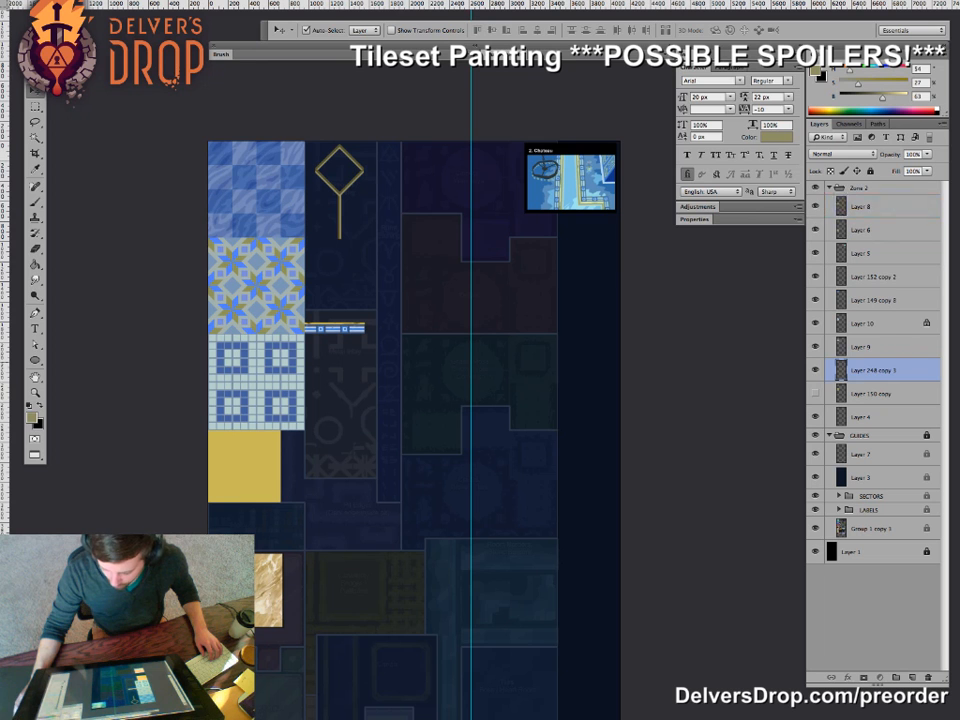
{"action": "key", "text": "super+shift+bracketright"}
{"action": "left_click_drag", "start_coordinate": [338, 327], "coordinate": [295, 327]}
{"action": "key", "text": "z"}
{"action": "left_click_drag", "start_coordinate": [240, 350], "coordinate": [300, 350]}
{"action": "mouse_move", "coordinate": [240, 350]}
{"action": "left_mouse_down"}
{"action": "mouse_move", "coordinate": [338, 350]}
{"action": "mouse_move", "coordinate": [204, 350]}
{"action": "mouse_move", "coordinate": [228, 350]}
{"action": "left_mouse_up"}
{"action": "left_click_drag", "start_coordinate": [430, 340], "coordinate": [360, 352]}
{"action": "key", "text": "v"}
{"action": "left_click_drag", "start_coordinate": [245, 312], "coordinate": [578, 670]}
- Reorder the border strip's layer, Layer 248 copy 3, to the top of the Zone 2 group
{"action": "key", "text": "super+bracketleft"}
{"action": "key", "text": "super+bracketleft"}
{"action": "key", "text": "super+bracketleft"}
{"action": "key", "text": "super+bracketleft"}
{"action": "key", "text": "super+bracketleft"}
{"action": "key", "text": "super+bracketleft"}
{"action": "key", "text": "super+bracketleft"}
{"action": "left_click_drag", "start_coordinate": [873, 370], "coordinate": [880, 206]}
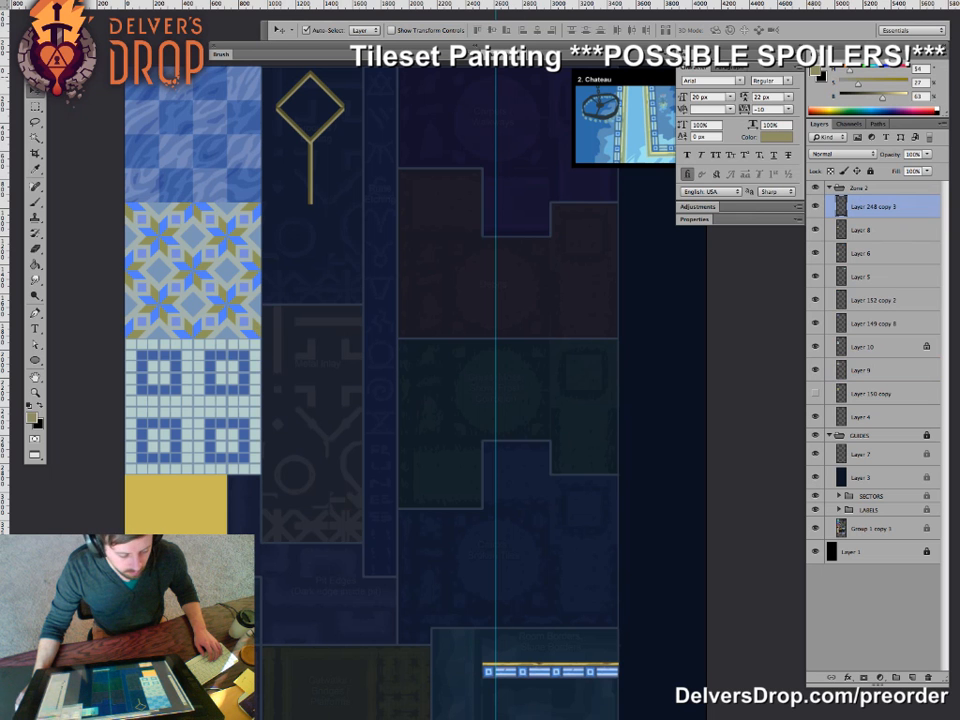
{"action": "key", "text": "Tab"}
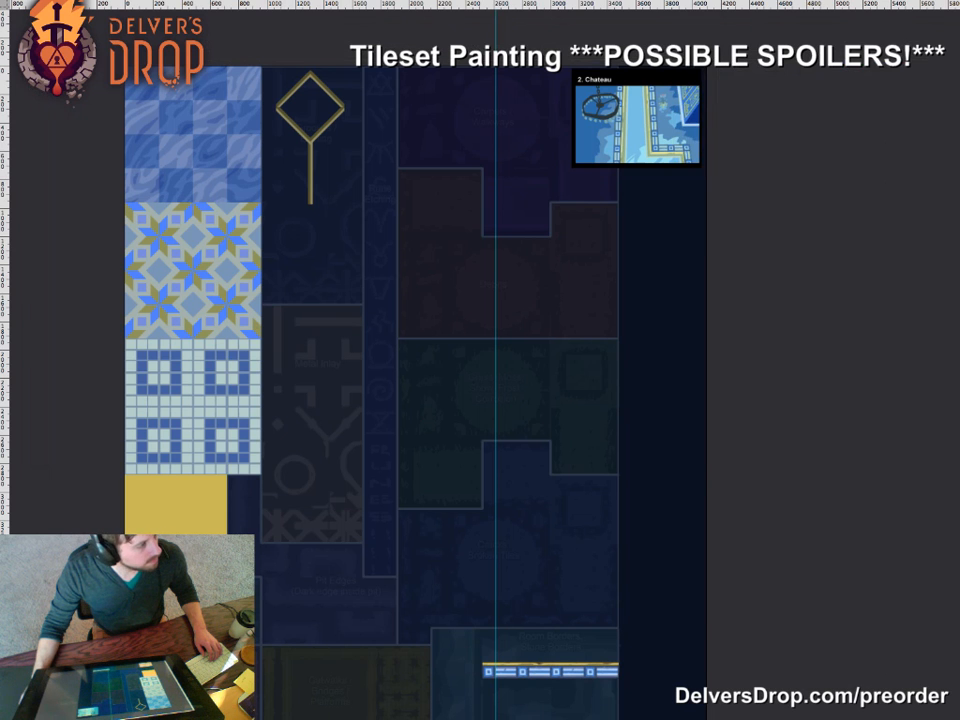
{"action": "key", "text": "Tab"}
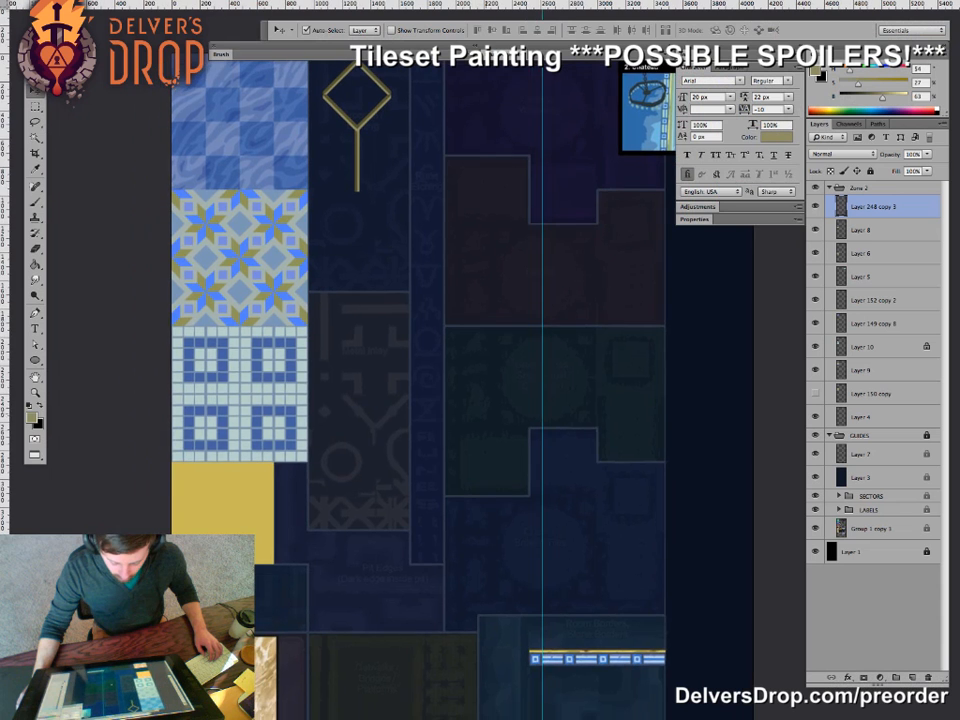
{"action": "left_click_drag", "start_coordinate": [480, 330], "coordinate": [458, 366]}
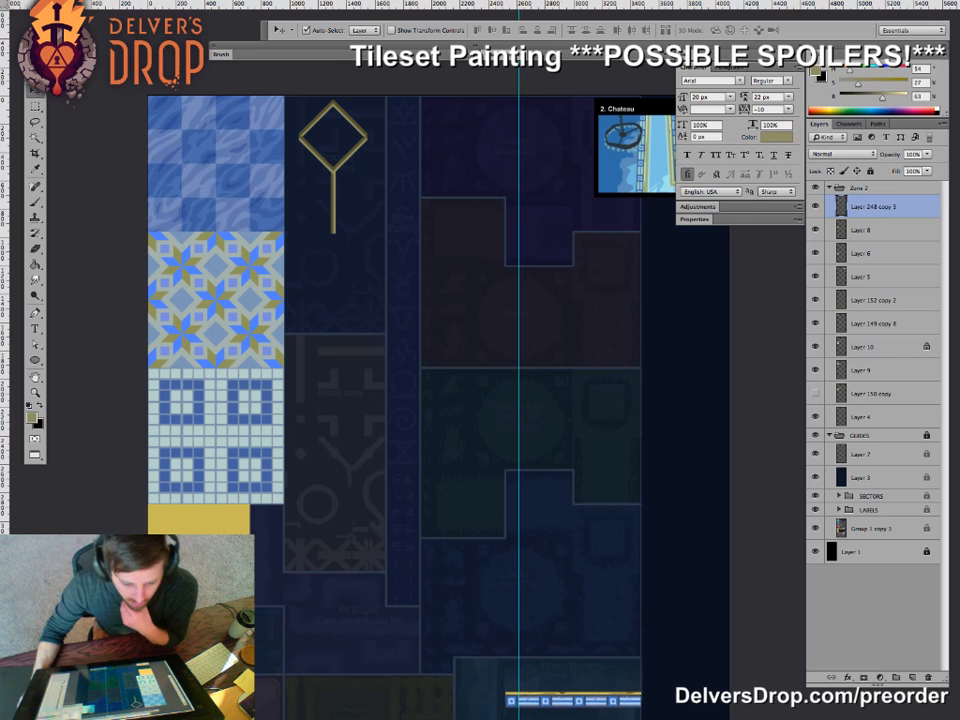
{"action": "key", "text": "Tab"}
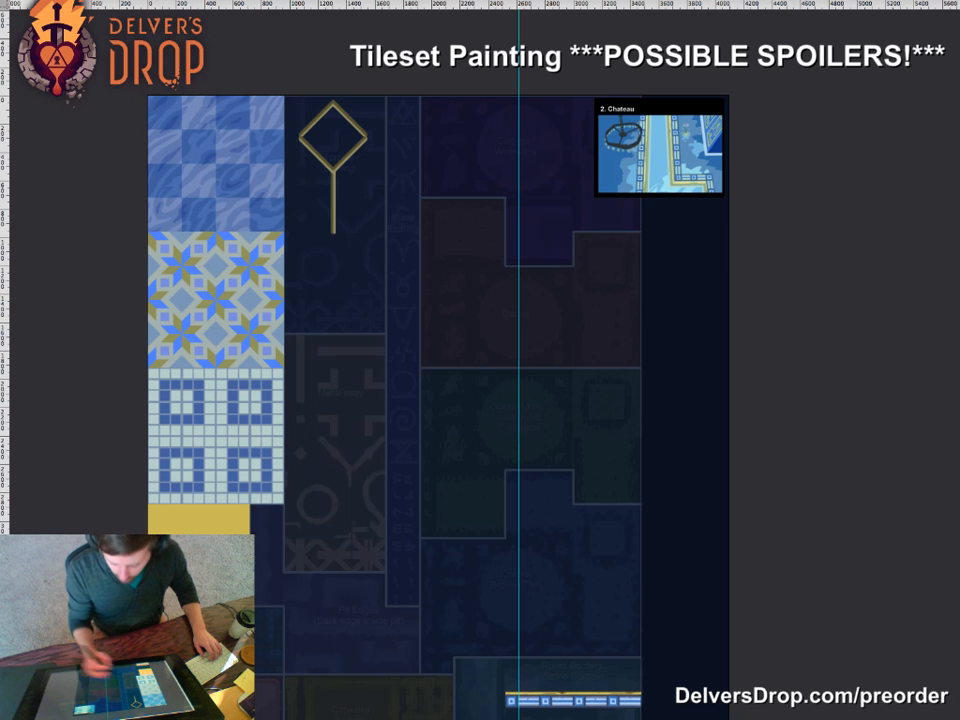
{"action": "key", "text": "Tab"}
- Move the gold diamond ornament in the grooves section slightly downward
{"action": "scroll", "coordinate": [440, 400], "scroll_direction": "down", "scroll_amount": 1}
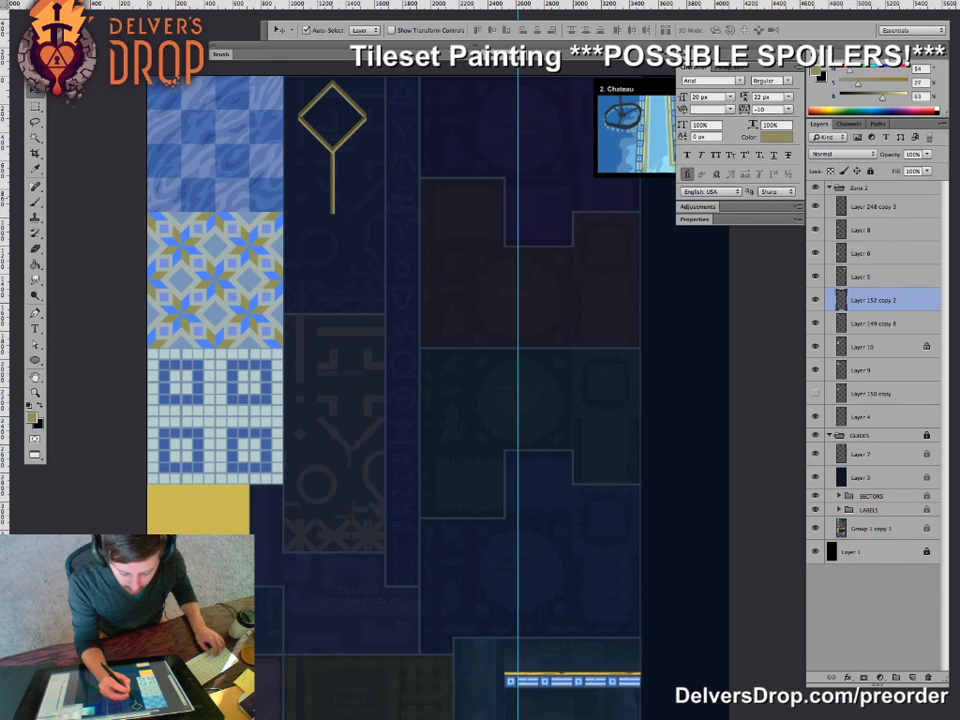
{"action": "left_click_drag", "start_coordinate": [332, 140], "coordinate": [334, 160]}
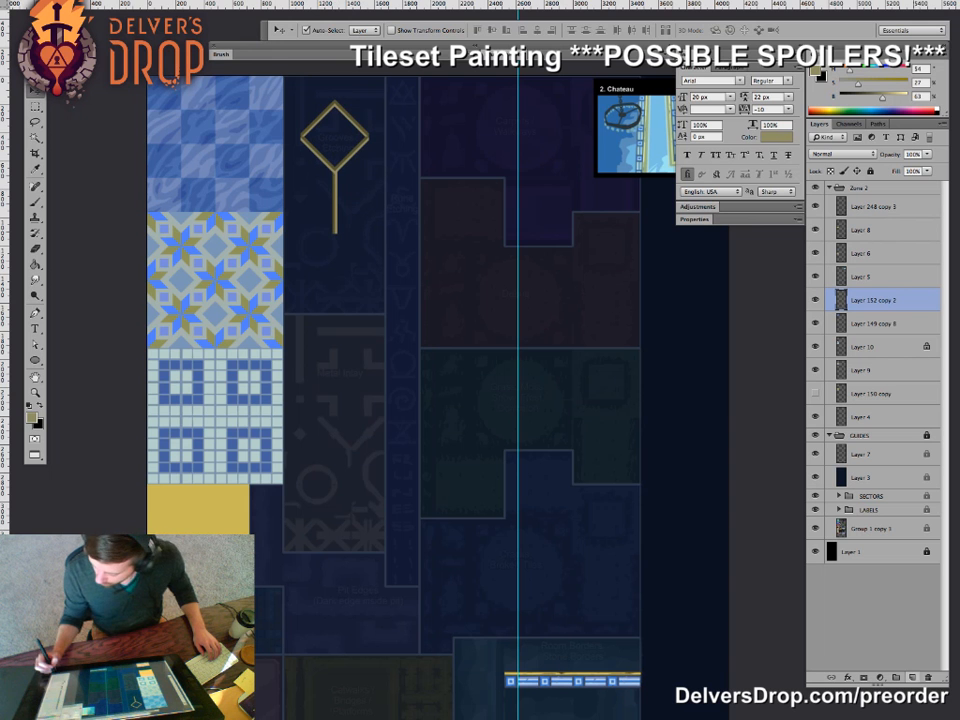
- On a new layer, fill a narrow vertical rectangle over the ornament's stem with gold at H 54, S 41, B 78
{"action": "left_click", "coordinate": [912, 677]}
{"action": "left_click", "coordinate": [332, 228], "text": "super"}
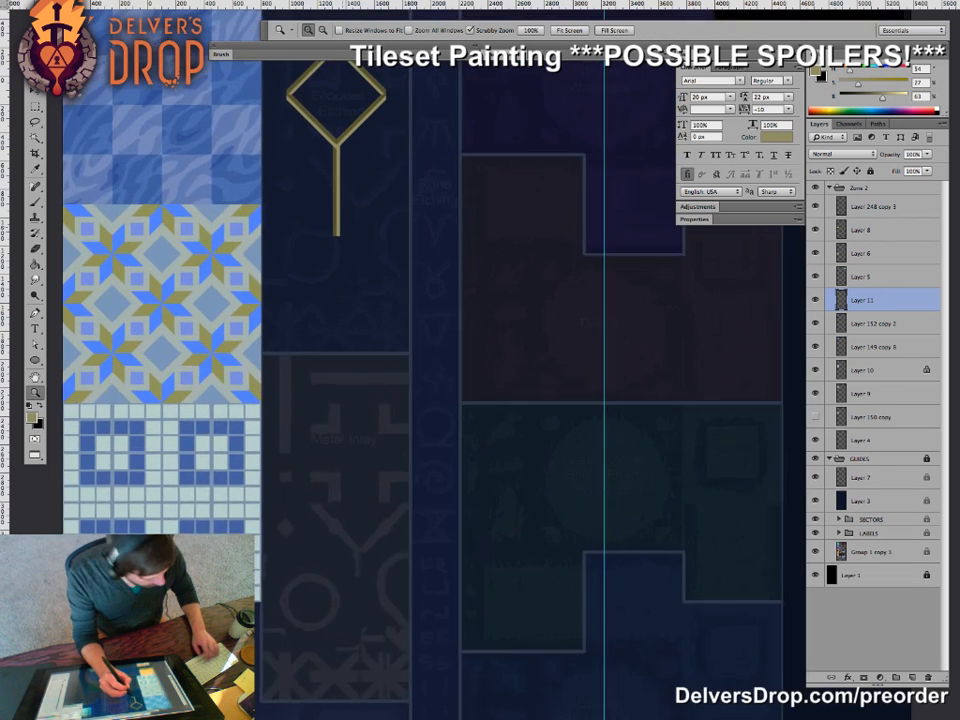
{"action": "left_click_drag", "start_coordinate": [331, 162], "coordinate": [344, 261]}
{"action": "key", "text": "g"}
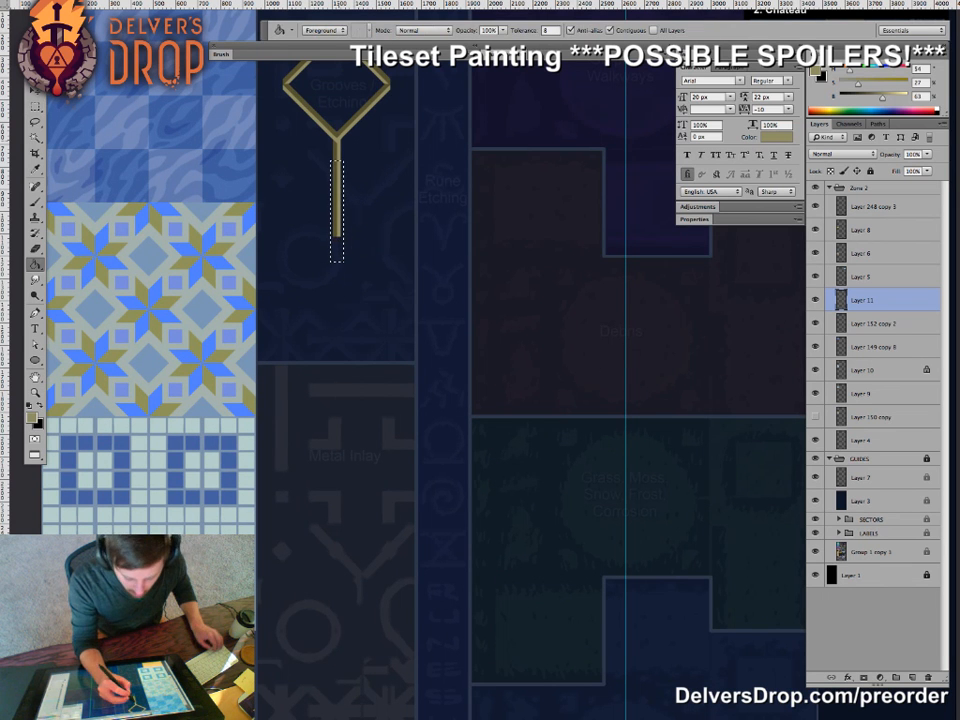
{"action": "mouse_move", "coordinate": [882, 98]}
{"action": "left_mouse_down"}
{"action": "mouse_move", "coordinate": [893, 98]}
{"action": "mouse_move", "coordinate": [867, 84]}
{"action": "left_mouse_up"}
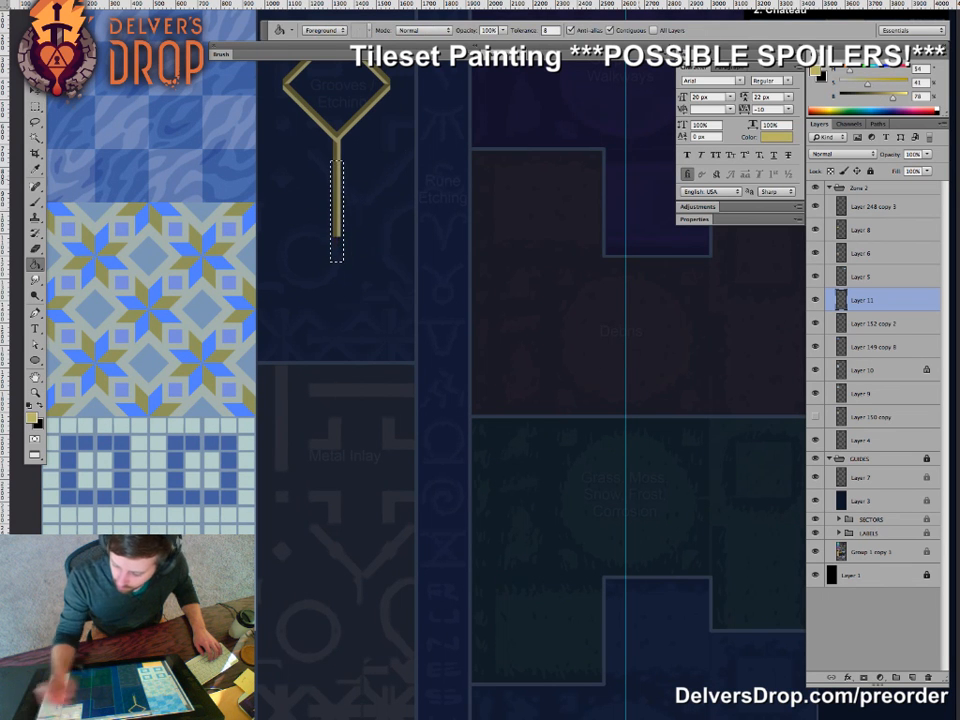
{"action": "left_click", "coordinate": [337, 212]}
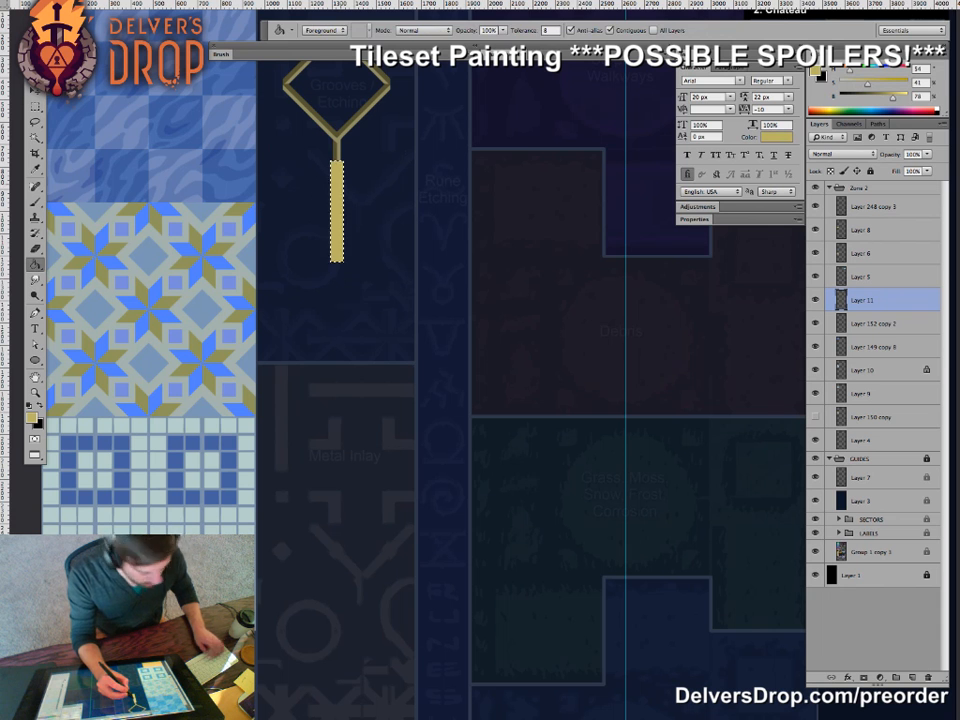
- Move the gold strip onto the star-pattern tiles and recolour it with a sampled gold at H 51, S 51, B 80
{"action": "key", "text": "v"}
{"action": "mouse_move", "coordinate": [342, 170]}
{"action": "left_mouse_down"}
{"action": "mouse_move", "coordinate": [242, 208]}
{"action": "mouse_move", "coordinate": [212, 184]}
{"action": "left_mouse_up"}
{"action": "mouse_move", "coordinate": [400, 480]}
{"action": "left_mouse_down"}
{"action": "mouse_move", "coordinate": [402, 448]}
{"action": "mouse_move", "coordinate": [331, 256]}
{"action": "mouse_move", "coordinate": [416, 392]}
{"action": "left_mouse_up"}
{"action": "key", "text": "g"}
{"action": "left_click", "coordinate": [227, 135], "text": "alt"}
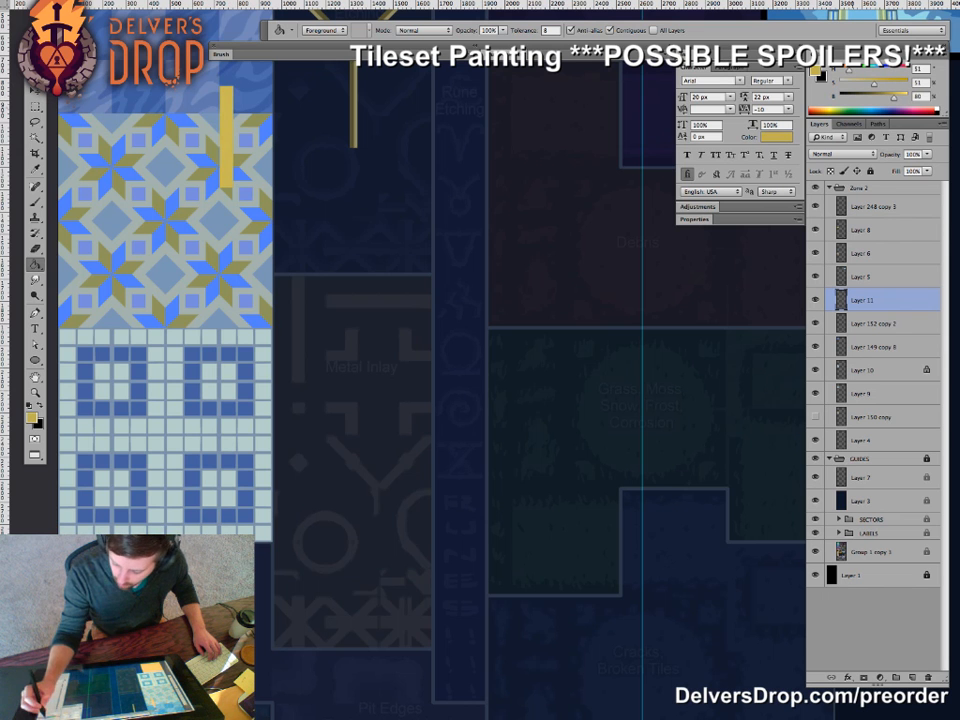
{"action": "left_click", "coordinate": [227, 138], "text": "super"}
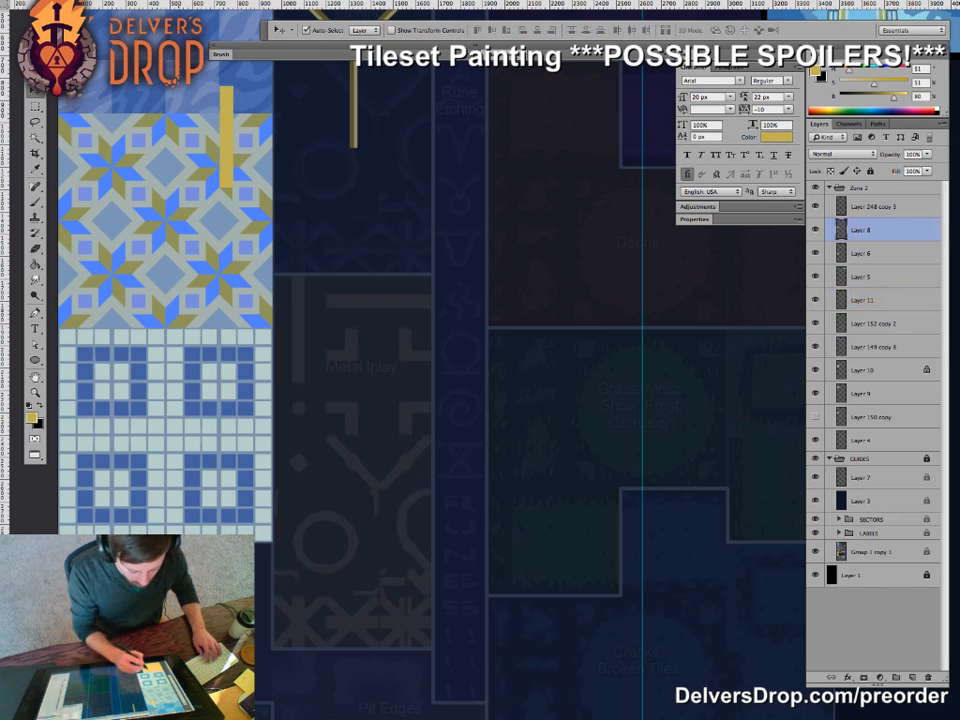
- Move the gold strip into the Metal Inlay area and fill a thin dark navy edge (H 216, S 76, B 16) along both its sides
{"action": "mouse_move", "coordinate": [233, 148]}
{"action": "left_mouse_down"}
{"action": "mouse_move", "coordinate": [220, 176]}
{"action": "mouse_move", "coordinate": [338, 334]}
{"action": "mouse_move", "coordinate": [348, 396]}
{"action": "mouse_move", "coordinate": [270, 429]}
{"action": "mouse_move", "coordinate": [353, 377]}
{"action": "mouse_move", "coordinate": [415, 389]}
{"action": "left_mouse_up"}
{"action": "key", "text": "v"}
{"action": "key", "text": "z"}
{"action": "key", "text": "m"}
{"action": "left_click_drag", "start_coordinate": [307, 195], "coordinate": [378, 518]}
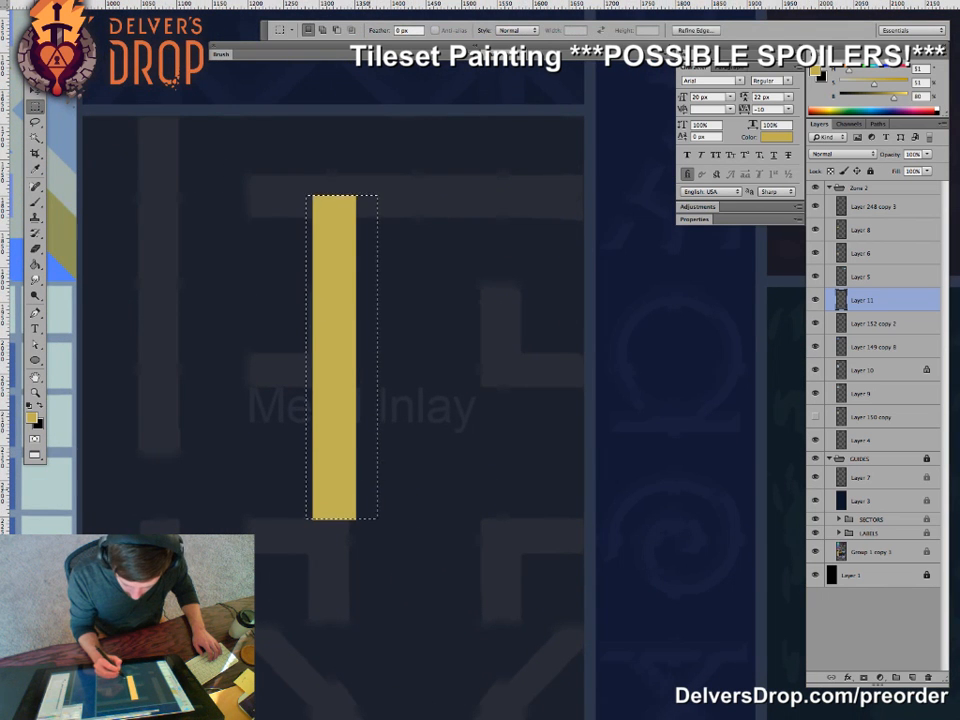
{"action": "left_click_drag", "start_coordinate": [416, 146], "coordinate": [364, 557]}
{"action": "mouse_move", "coordinate": [500, 420]}
{"action": "left_mouse_down"}
{"action": "mouse_move", "coordinate": [347, 443]}
{"action": "mouse_move", "coordinate": [204, 414]}
{"action": "mouse_move", "coordinate": [345, 388]}
{"action": "left_mouse_up"}
{"action": "key", "text": "g"}
{"action": "left_click", "coordinate": [635, 419], "text": "alt"}
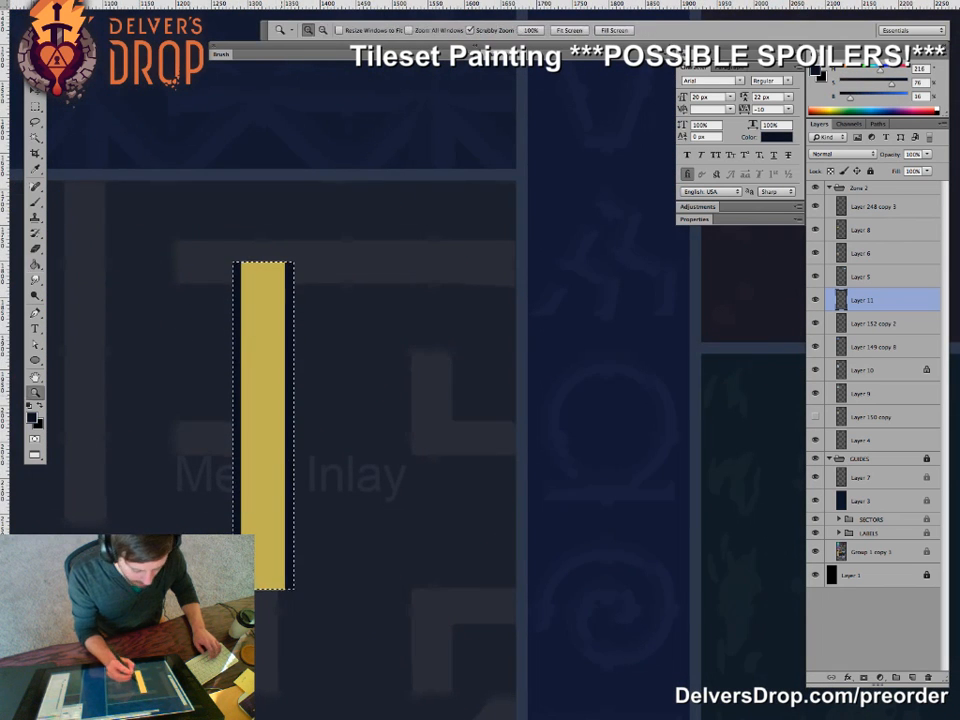
- Place the navy-edged gold strip down the middle of the star-pattern block and extend it to the block's full height
{"action": "left_click_drag", "start_coordinate": [298, 396], "coordinate": [240, 396]}
{"action": "left_click_drag", "start_coordinate": [290, 457], "coordinate": [227, 258]}
{"action": "key", "text": "v"}
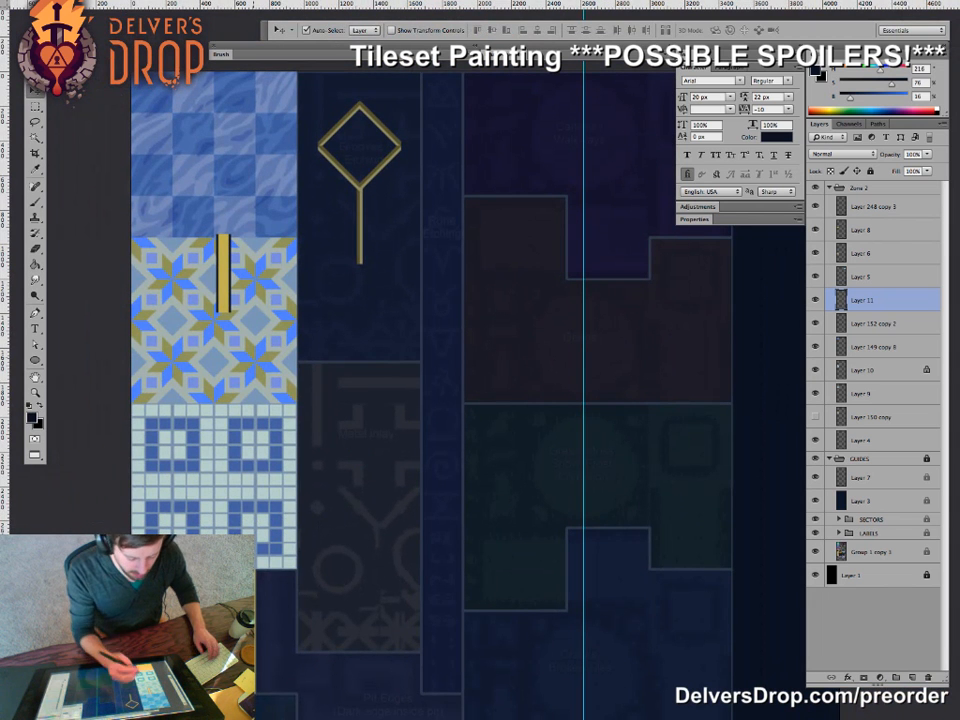
{"action": "left_click_drag", "start_coordinate": [226, 272], "coordinate": [213, 402]}
{"action": "key", "text": "ctrl+t"}
{"action": "key", "text": "Return"}
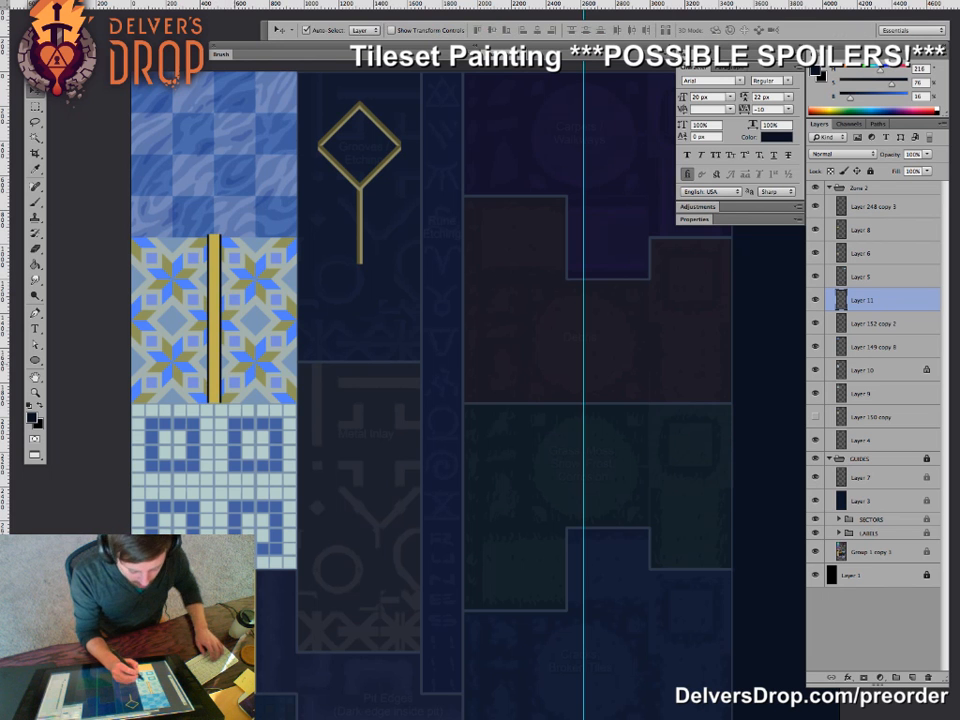
- Tint the strip's dark edge with blue sampled from the marble tiles (H 221, S 61, B 66), using 20% fill opacity
{"action": "left_click_drag", "start_coordinate": [213, 313], "coordinate": [254, 352]}
{"action": "key", "text": "z"}
{"action": "left_click_drag", "start_coordinate": [218, 215], "coordinate": [242, 215]}
{"action": "mouse_move", "coordinate": [232, 130]}
{"action": "left_mouse_down"}
{"action": "mouse_move", "coordinate": [249, 410]}
{"action": "mouse_move", "coordinate": [291, 393]}
{"action": "left_mouse_up"}
{"action": "key", "text": "g"}
{"action": "left_click", "coordinate": [272, 239], "text": "alt"}
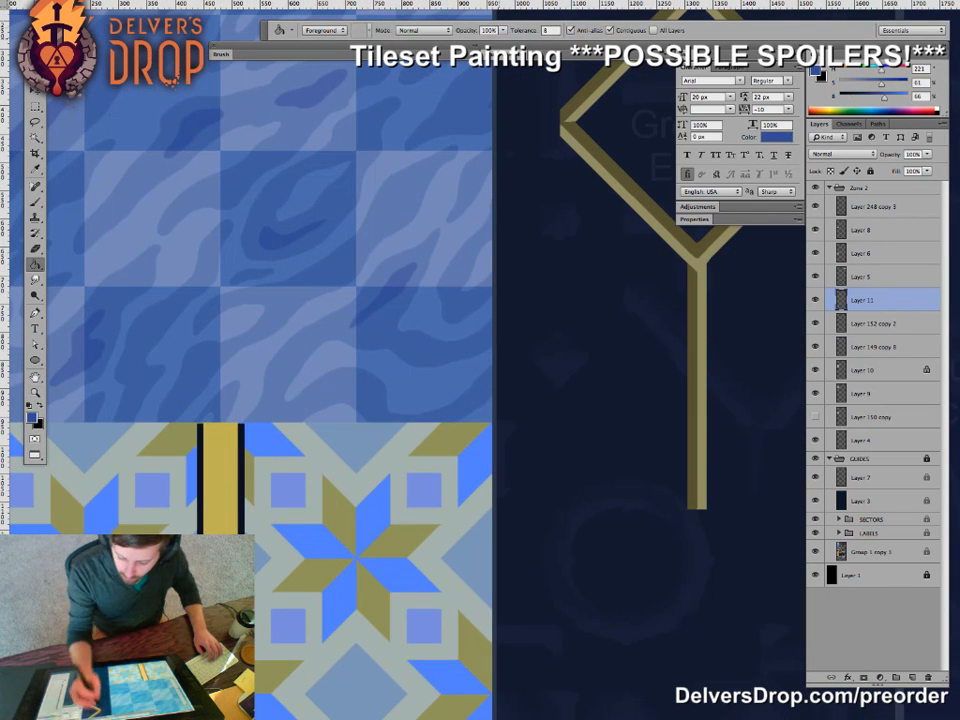
{"action": "left_click", "coordinate": [503, 30]}
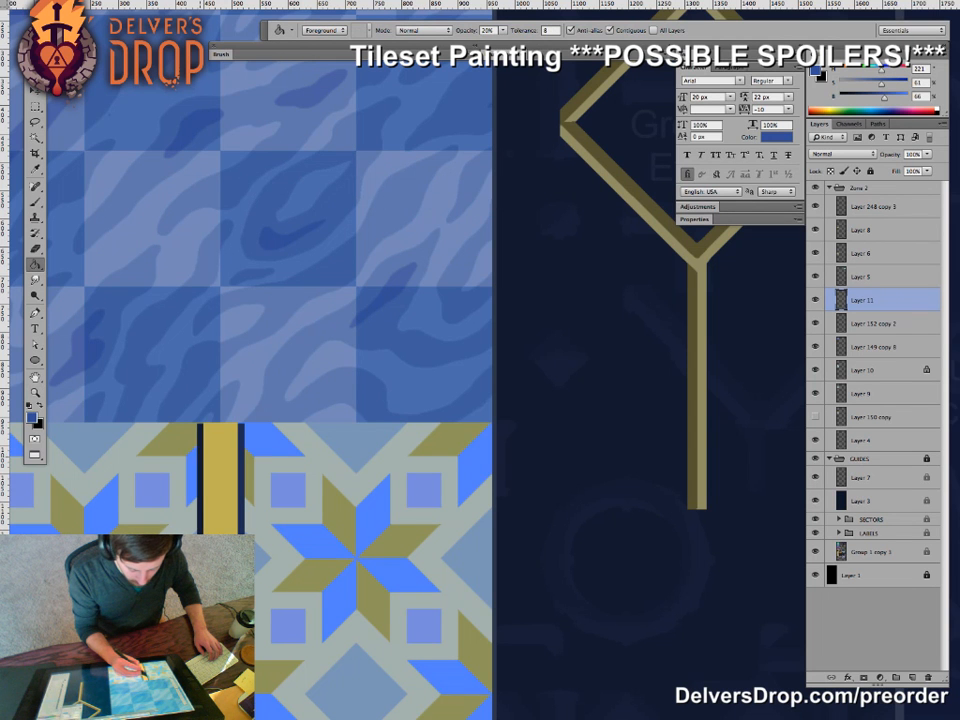
{"action": "left_click_drag", "start_coordinate": [340, 450], "coordinate": [412, 328]}
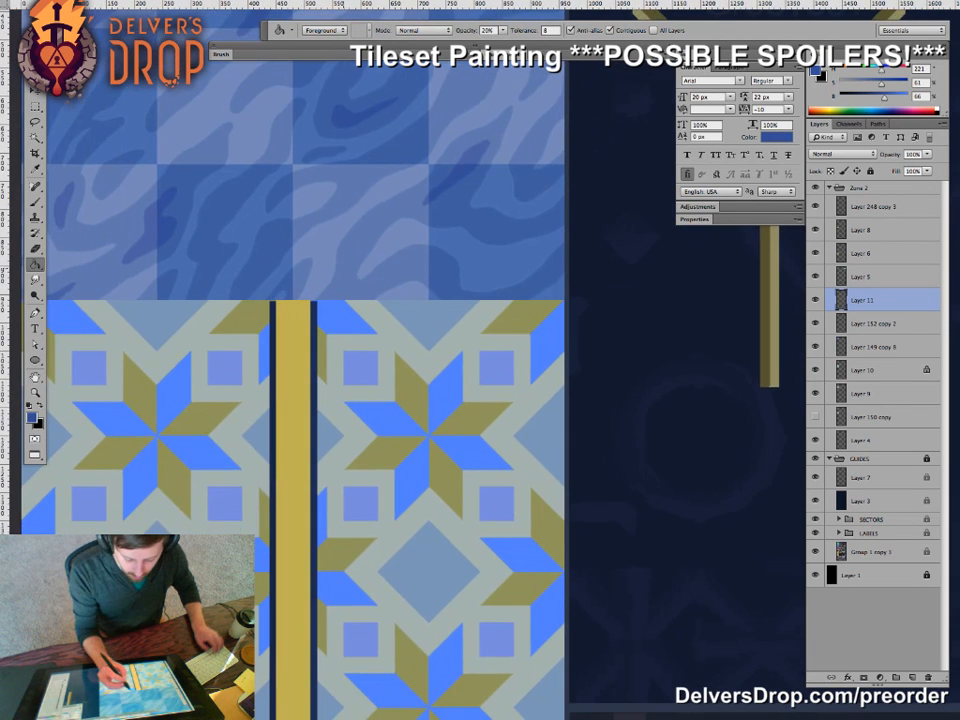
- Fill the strip's dark edge with a sampled marble-tile blue darkened to S 57, B 46, and check it against the whole tileset
{"action": "left_click", "coordinate": [205, 180], "text": "alt"}
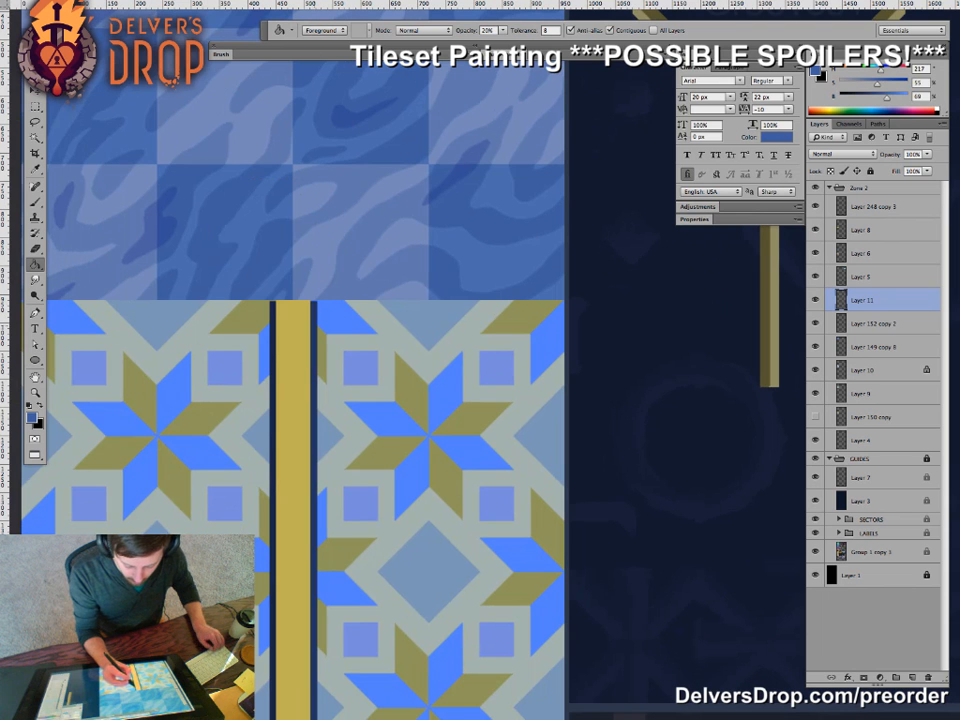
{"action": "left_click", "coordinate": [235, 245], "text": "alt"}
{"action": "left_click", "coordinate": [867, 83]}
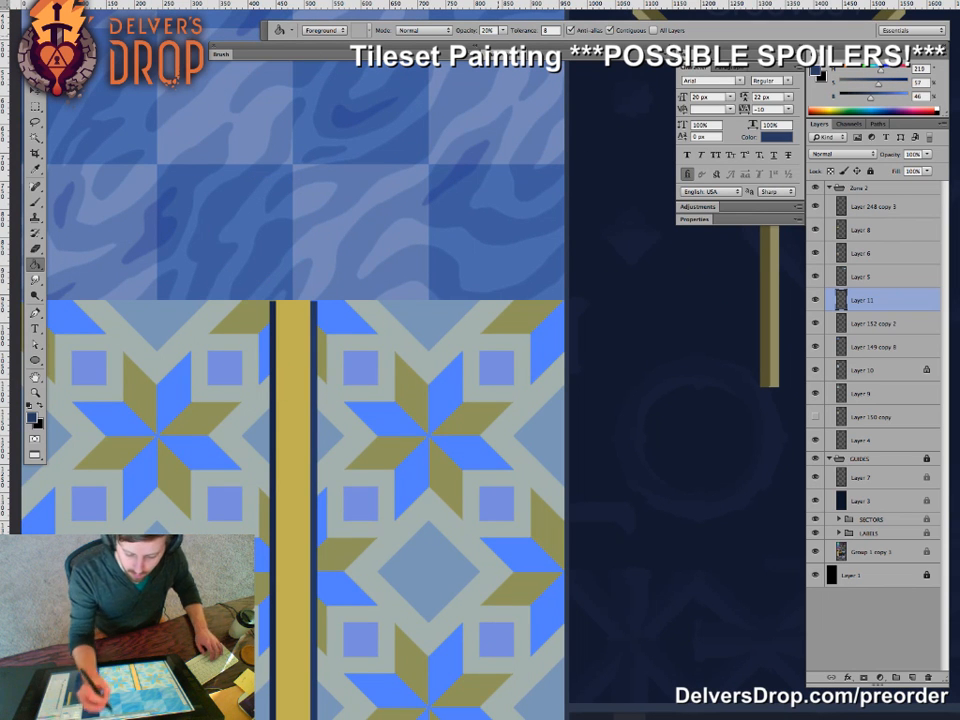
{"action": "left_click_drag", "start_coordinate": [503, 30], "coordinate": [515, 38]}
{"action": "left_click", "coordinate": [273, 430]}
{"action": "left_click", "coordinate": [273, 430]}
{"action": "key", "text": "z"}
{"action": "left_click_drag", "start_coordinate": [353, 429], "coordinate": [235, 429]}
{"action": "left_click_drag", "start_coordinate": [450, 540], "coordinate": [400, 516]}
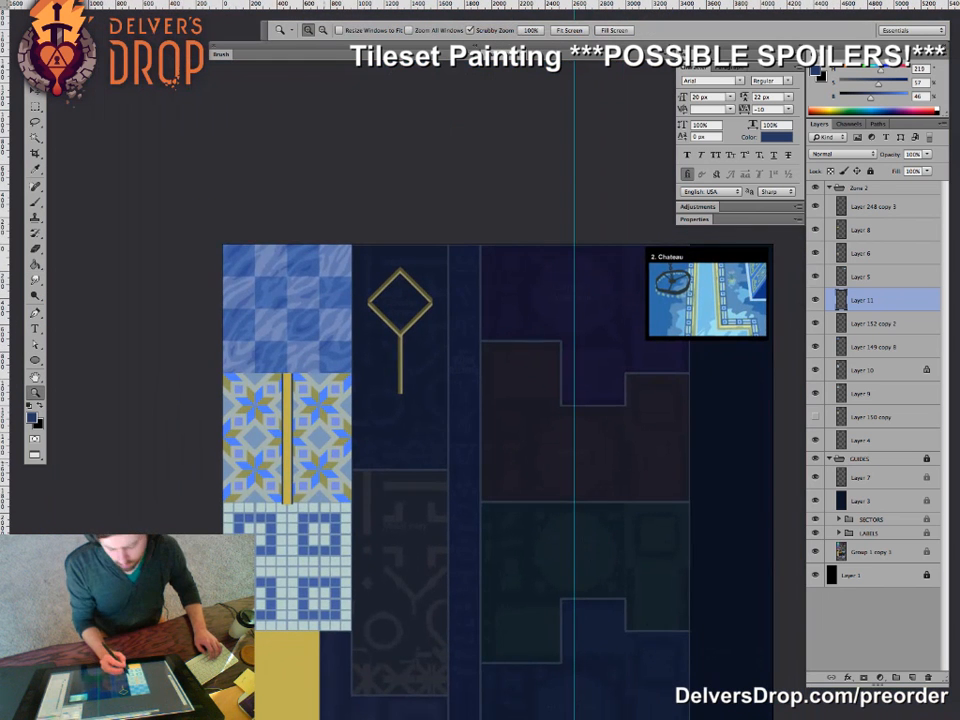
- Select the strip's gold area and brush diagonal shading across its middle with the ornament's olive (H 54, S 27, B 63), brush size 40
{"action": "left_click_drag", "start_coordinate": [287, 450], "coordinate": [350, 450]}
{"action": "key", "text": "w"}
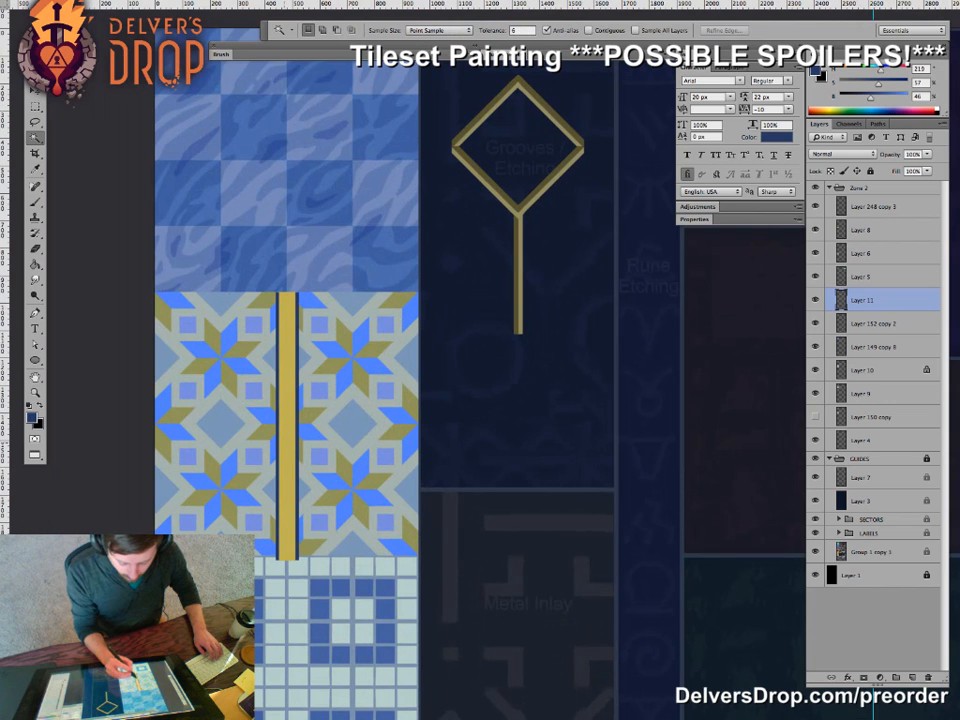
{"action": "left_click", "coordinate": [287, 450]}
{"action": "key", "text": "b"}
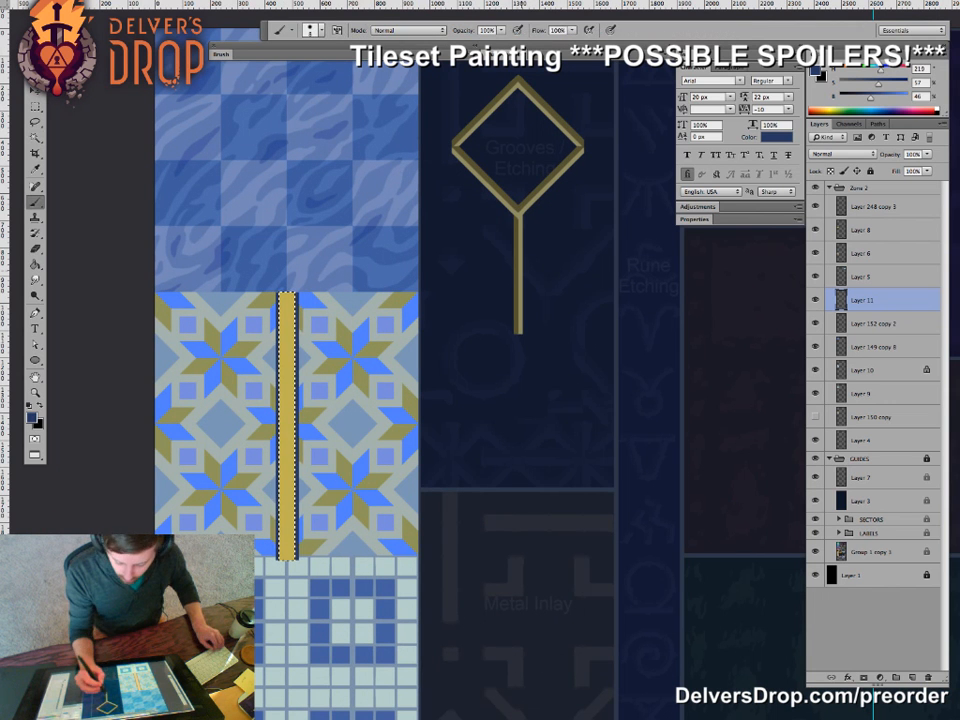
{"action": "left_click", "coordinate": [518, 270], "text": "alt"}
{"action": "key", "text": "bracketright"}
{"action": "key", "text": "bracketright"}
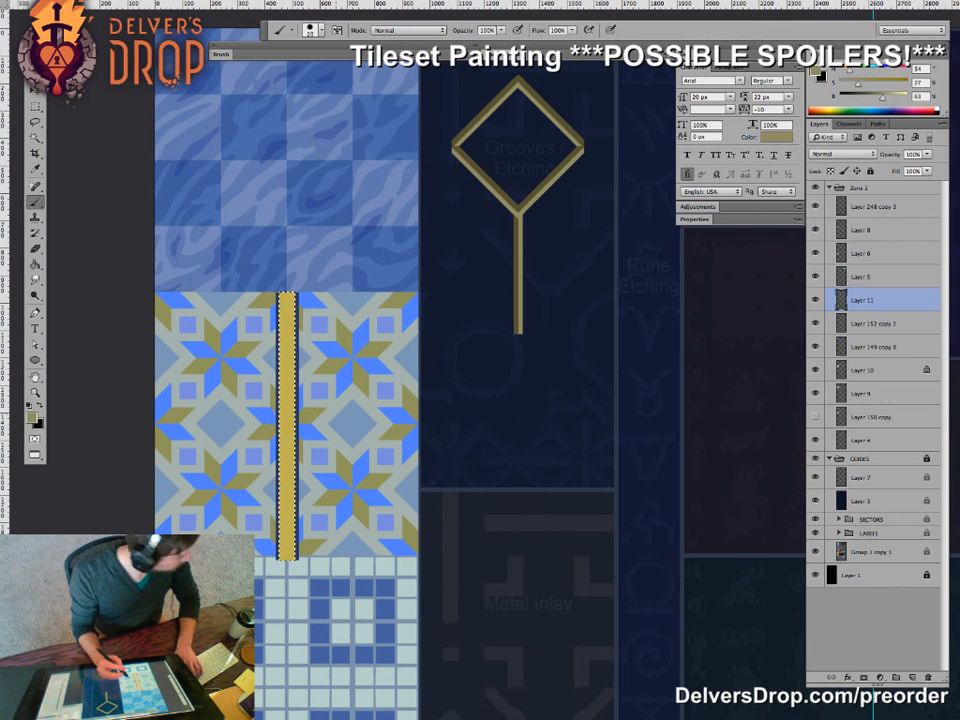
{"action": "left_click_drag", "start_coordinate": [278, 456], "coordinate": [297, 429]}
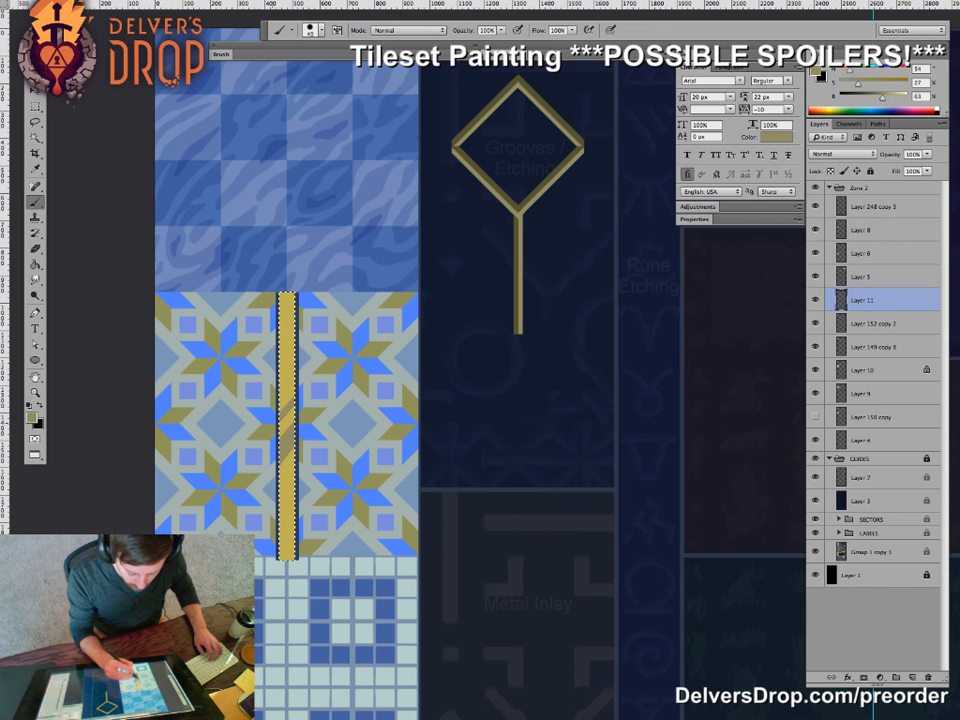
- Brush a diagonal highlight above the shading in a lighter gold at H 51, S 41, B 91
{"action": "left_click", "coordinate": [287, 364], "text": "alt"}
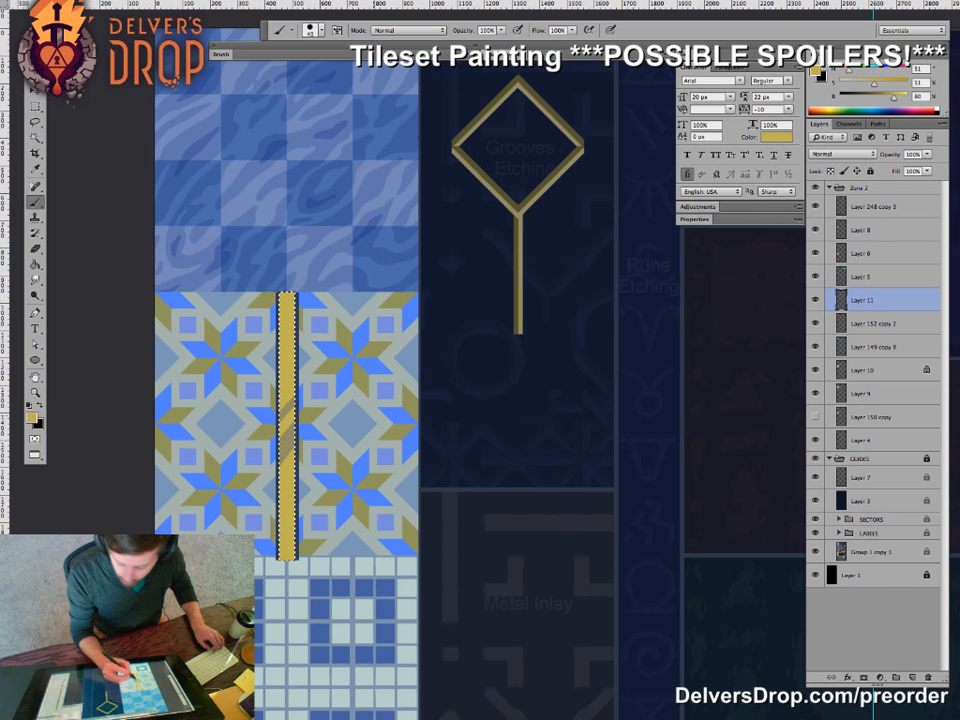
{"action": "left_click_drag", "start_coordinate": [874, 84], "coordinate": [867, 84]}
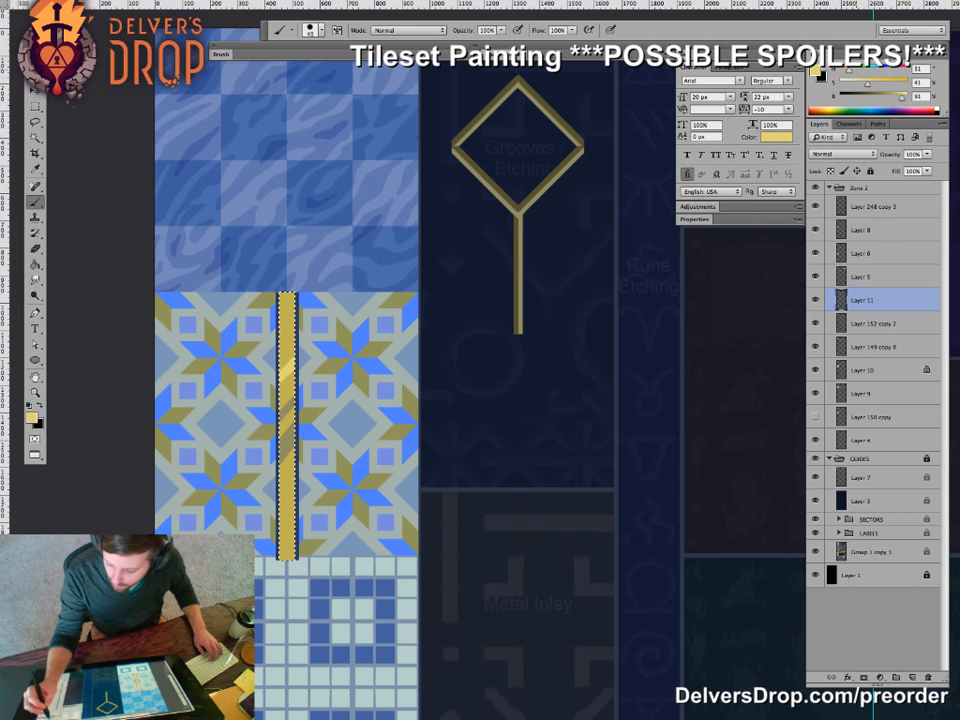
- Brush brighter yellow diagonal highlights at H 60, S 41, B 91 onto the strip's gold area and deselect it
{"action": "key", "text": "g"}
{"action": "key", "text": "b"}
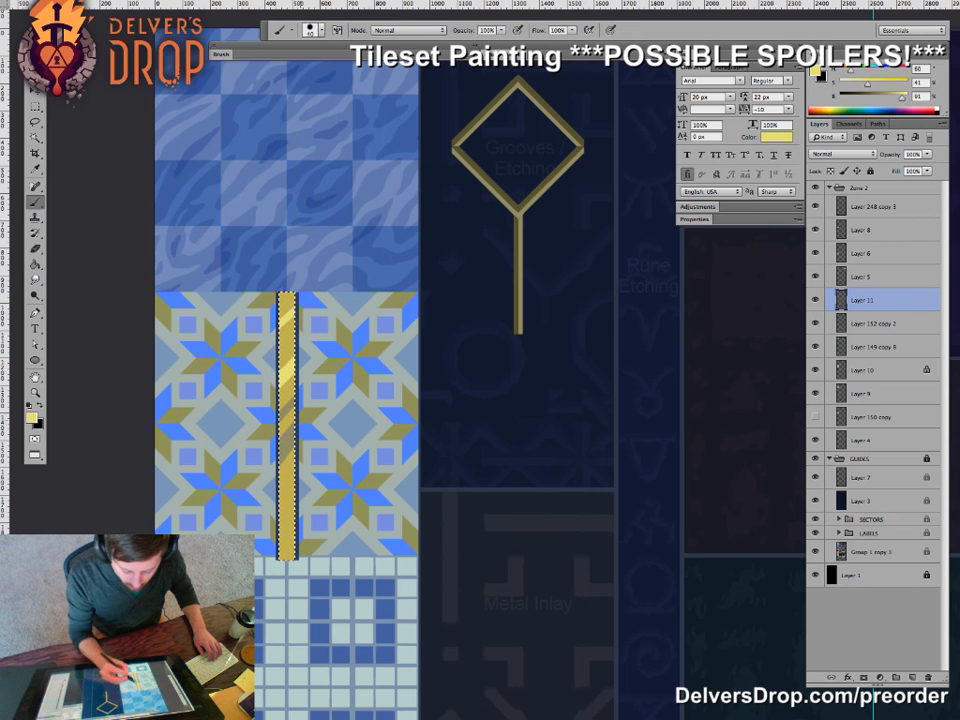
{"action": "scroll", "coordinate": [287, 390], "scroll_direction": "down", "scroll_amount": 2}
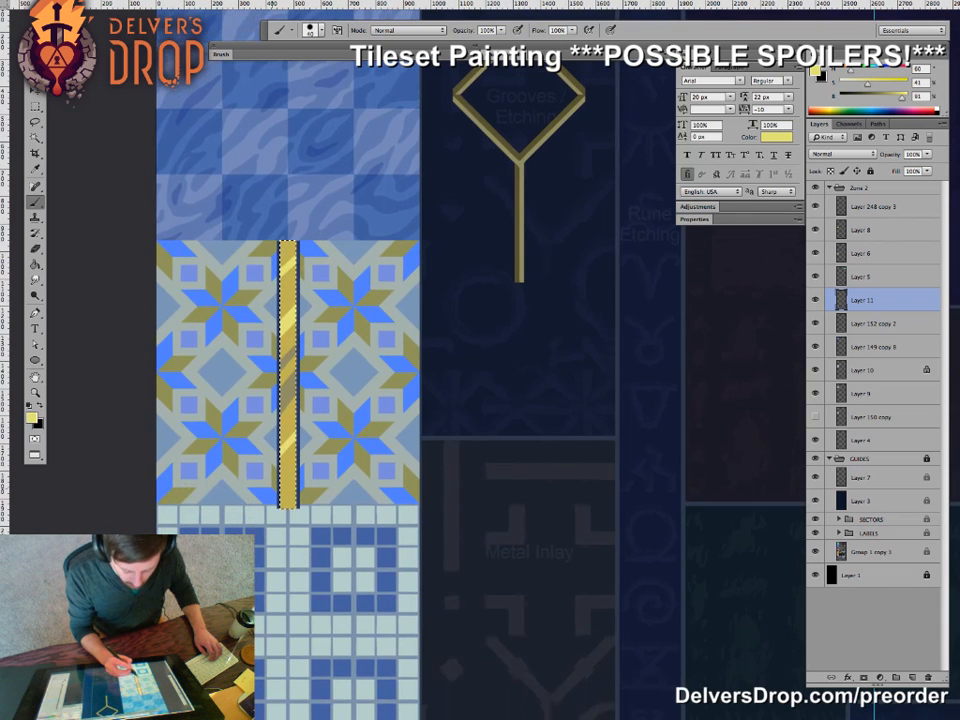
{"action": "key", "text": "z"}
{"action": "left_click_drag", "start_coordinate": [370, 458], "coordinate": [314, 458]}
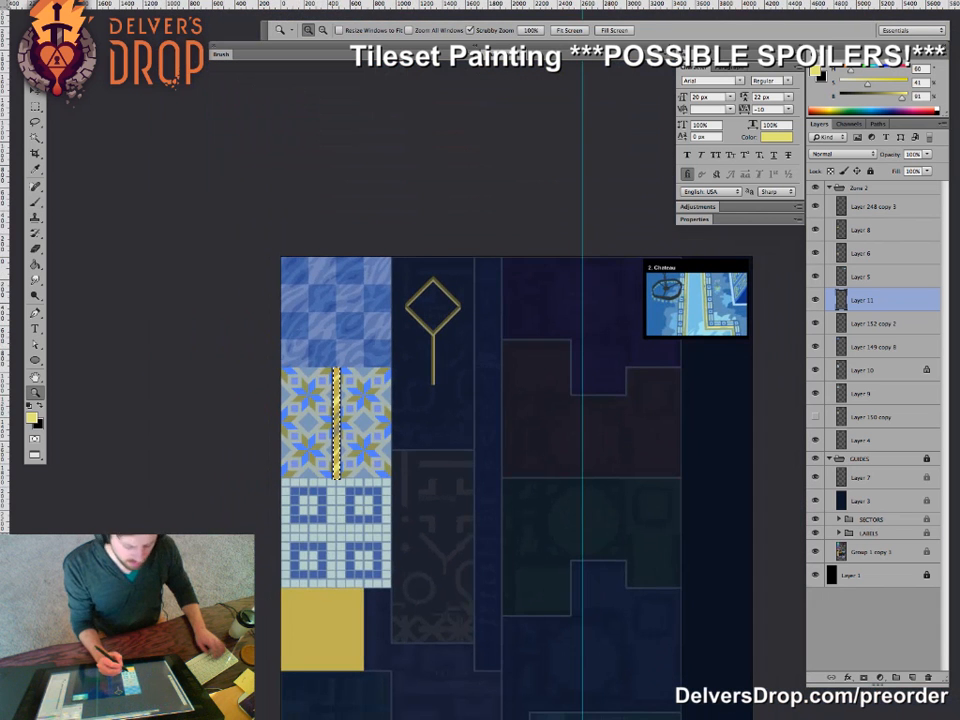
{"action": "left_click_drag", "start_coordinate": [480, 480], "coordinate": [365, 434]}
{"action": "key", "text": "v"}
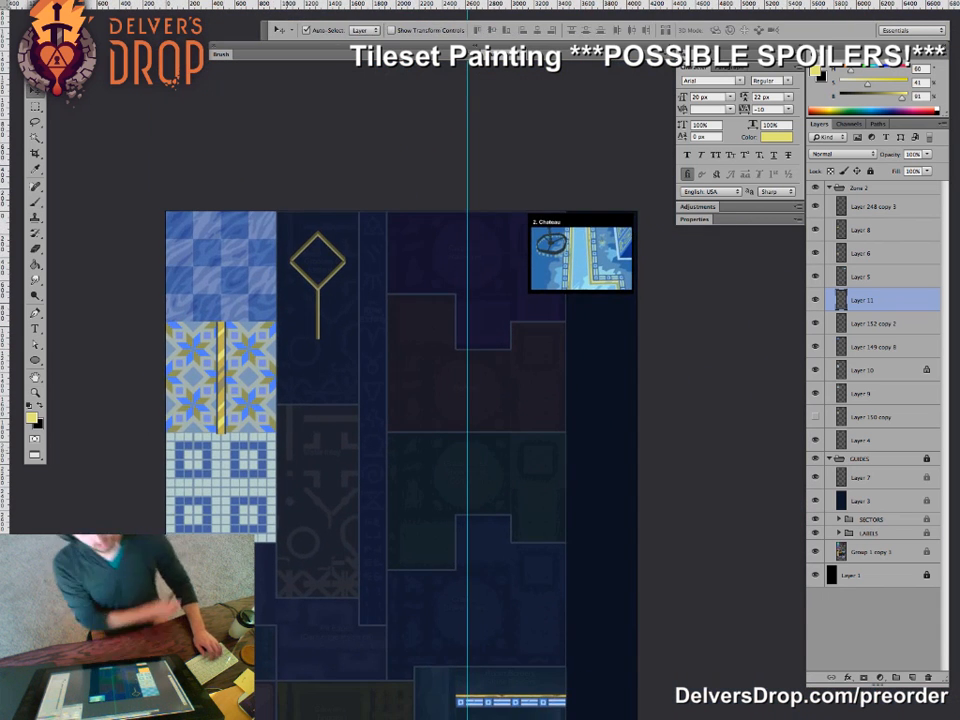
- Examine the shaded strip up close and from afar against the surrounding tiles and the diamond ornament
{"action": "key", "text": "z"}
{"action": "mouse_move", "coordinate": [212, 377]}
{"action": "left_mouse_down"}
{"action": "mouse_move", "coordinate": [275, 377]}
{"action": "mouse_move", "coordinate": [279, 337]}
{"action": "mouse_move", "coordinate": [262, 337]}
{"action": "left_mouse_up"}
{"action": "key", "text": "g"}
{"action": "key", "text": "z"}
{"action": "left_click_drag", "start_coordinate": [278, 380], "coordinate": [288, 342]}
{"action": "mouse_move", "coordinate": [289, 425]}
{"action": "left_mouse_down"}
{"action": "mouse_move", "coordinate": [259, 428]}
{"action": "mouse_move", "coordinate": [342, 434]}
{"action": "left_mouse_up"}
{"action": "key", "text": "g"}
{"action": "key", "text": "z"}
{"action": "left_click_drag", "start_coordinate": [355, 272], "coordinate": [312, 272]}
{"action": "left_click_drag", "start_coordinate": [491, 290], "coordinate": [471, 363]}
- Tint the strip's dark edges at 20% fill opacity with the sampled guide-line blue adjusted to H 216, S 22, B 49
{"action": "key", "text": "g"}
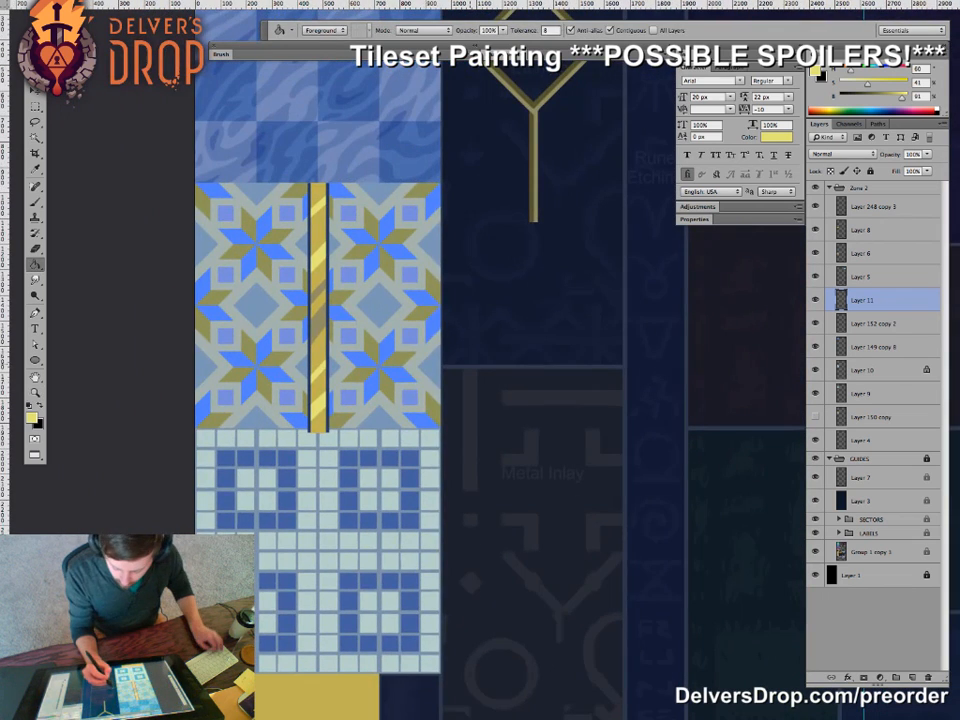
{"action": "left_click", "coordinate": [471, 367], "text": "alt"}
{"action": "left_click_drag", "start_coordinate": [503, 30], "coordinate": [453, 40]}
{"action": "key", "text": "z"}
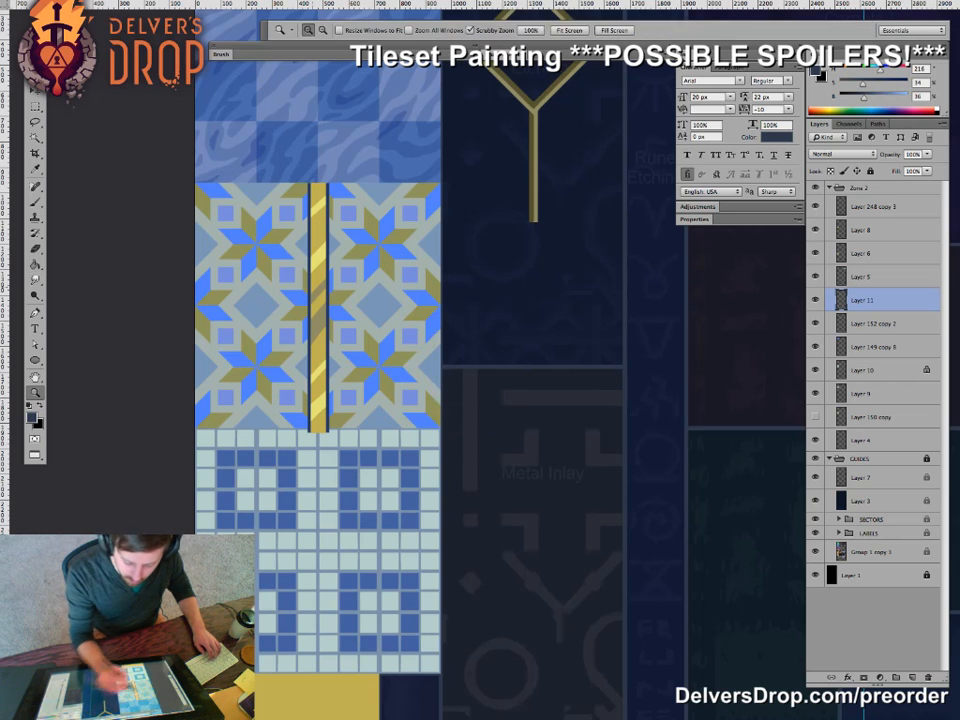
{"action": "left_click_drag", "start_coordinate": [316, 286], "coordinate": [381, 286]}
{"action": "key", "text": "g"}
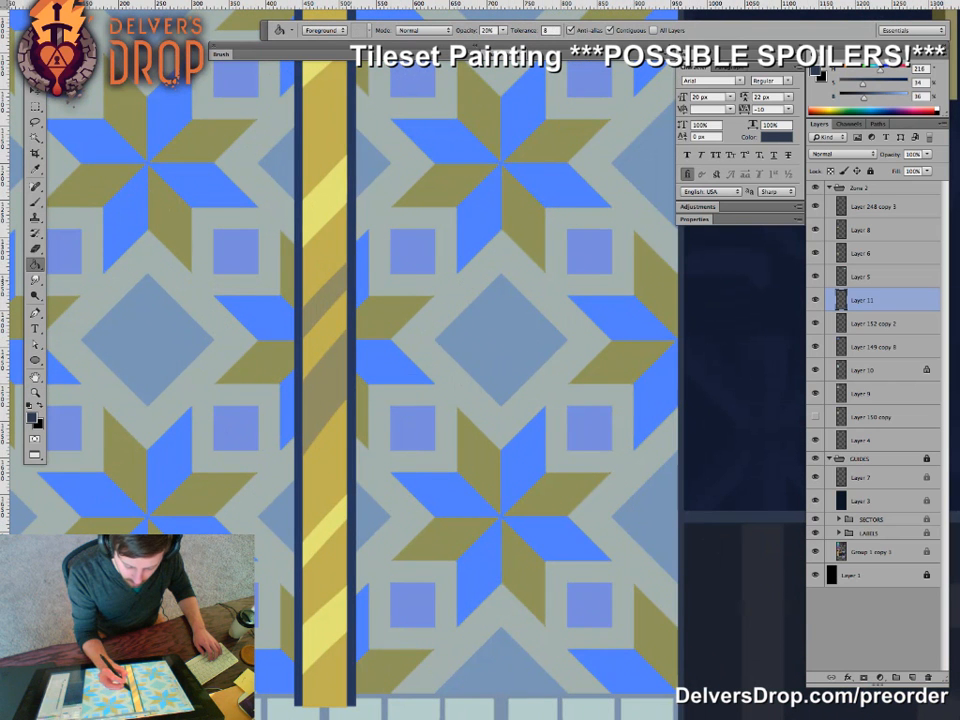
{"action": "mouse_move", "coordinate": [864, 98]}
{"action": "left_mouse_down"}
{"action": "mouse_move", "coordinate": [873, 98]}
{"action": "mouse_move", "coordinate": [855, 84]}
{"action": "left_mouse_up"}
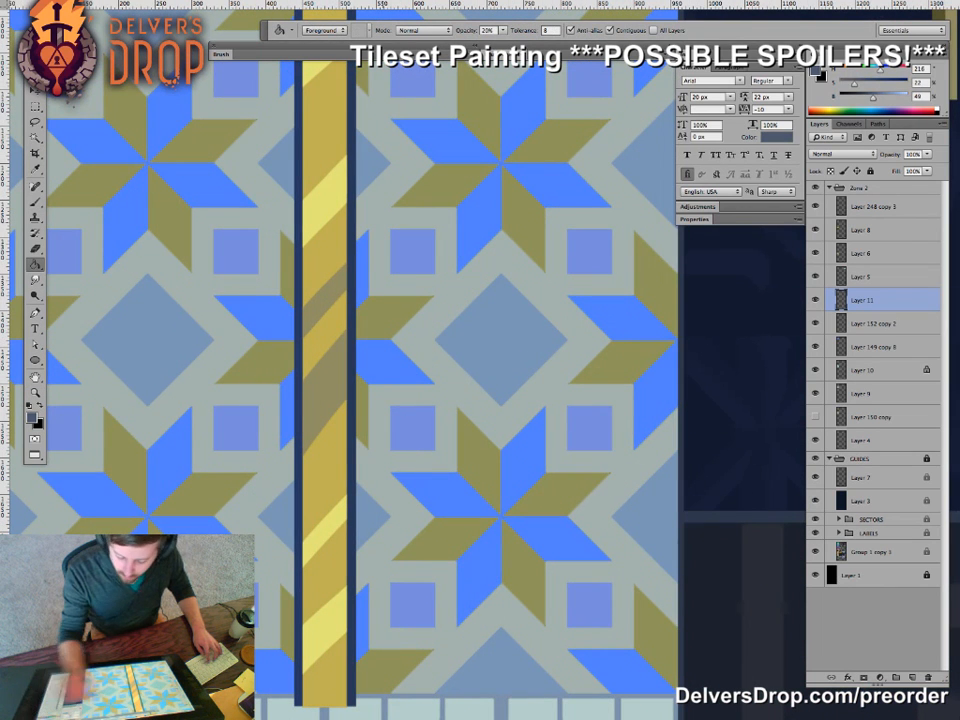
- Fill the strip's edges with the sampled blue H 217, S 38, B 44 at full opacity and check them against the tileset
{"action": "left_click", "coordinate": [332, 214], "text": "alt"}
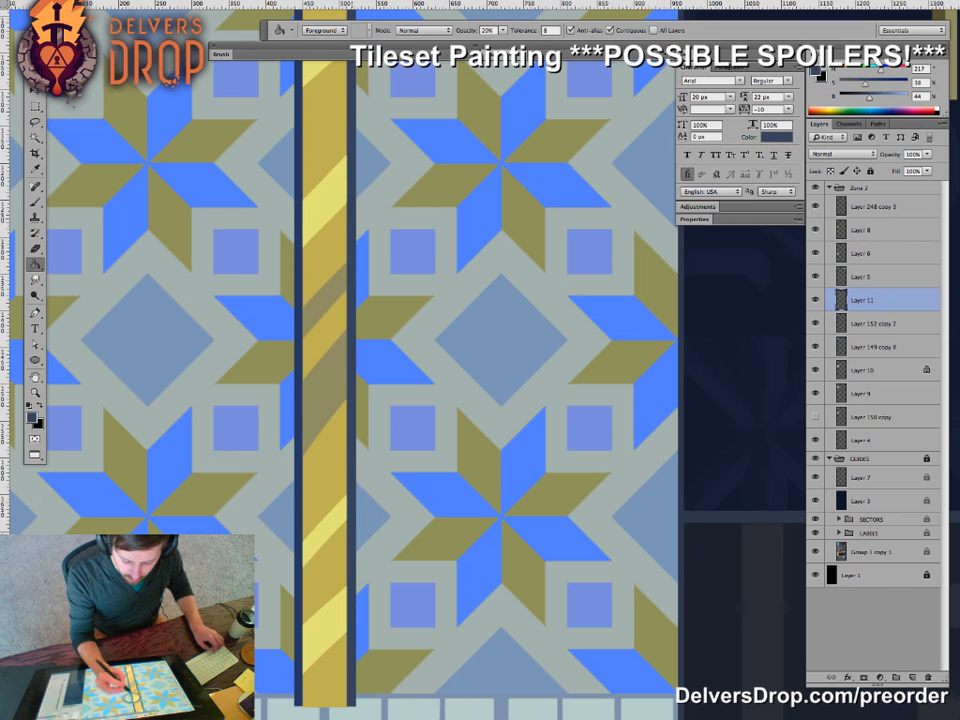
{"action": "key", "text": "0"}
{"action": "left_click", "coordinate": [298, 340]}
{"action": "key", "text": "z"}
{"action": "left_click_drag", "start_coordinate": [369, 265], "coordinate": [278, 265]}
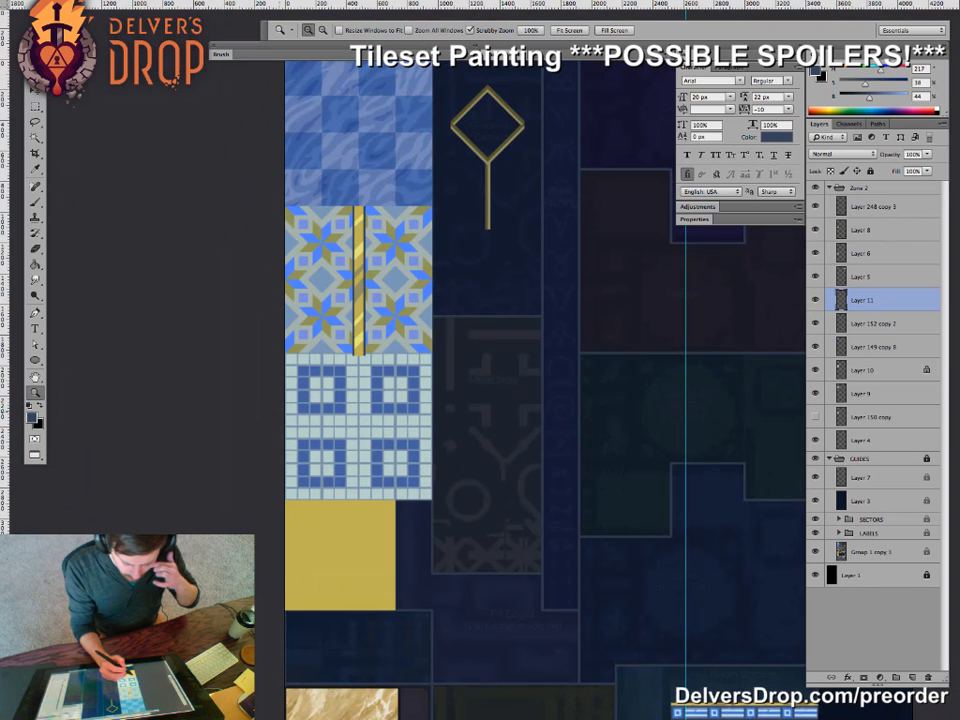
{"action": "left_click_drag", "start_coordinate": [362, 292], "coordinate": [363, 332]}
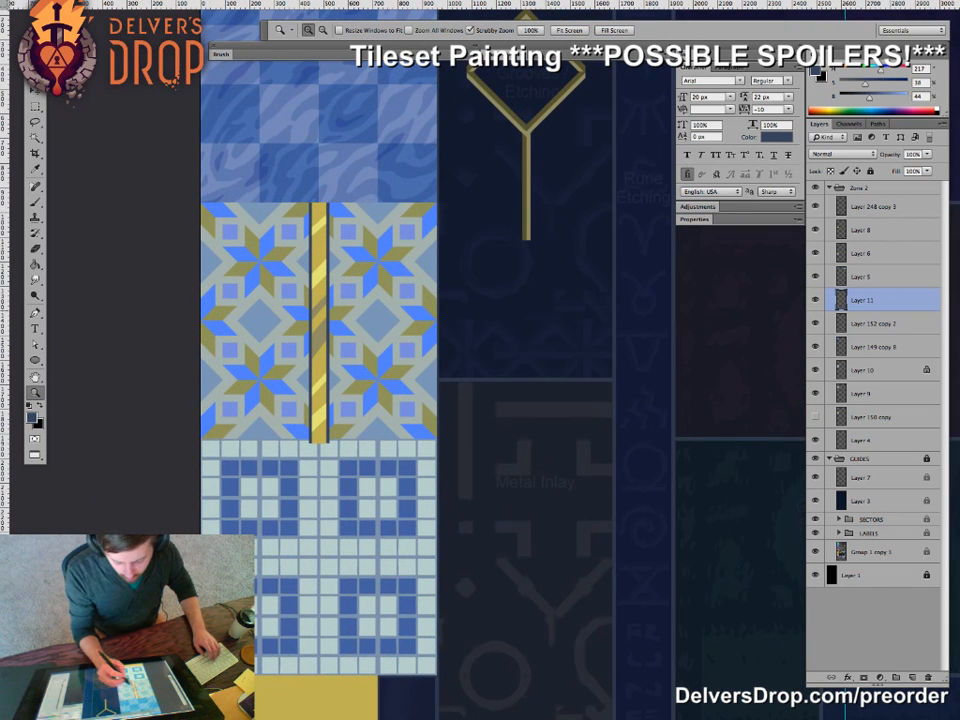
- Select the strip's dark edges and partly erase them with a size 125 eraser at 19% opacity
{"action": "left_click", "coordinate": [327, 300]}
{"action": "key", "text": "w"}
{"action": "left_click", "coordinate": [329, 306]}
{"action": "key", "text": "e"}
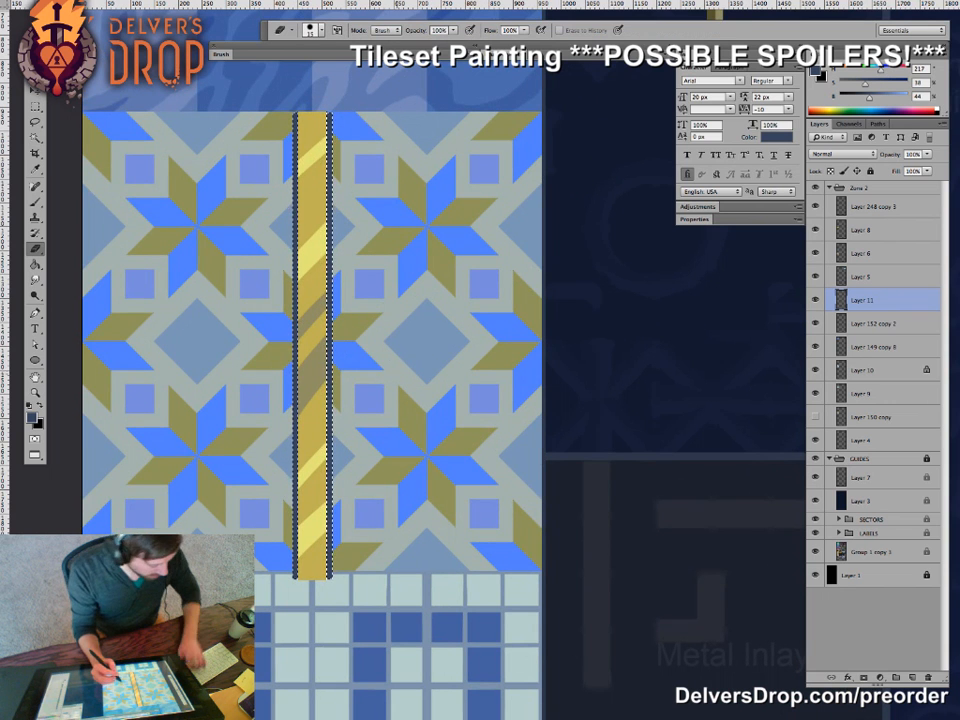
{"action": "key", "text": "bracketright"}
{"action": "key", "text": "bracketright"}
{"action": "key", "text": "bracketright"}
{"action": "key", "text": "bracketright"}
{"action": "key", "text": "bracketright"}
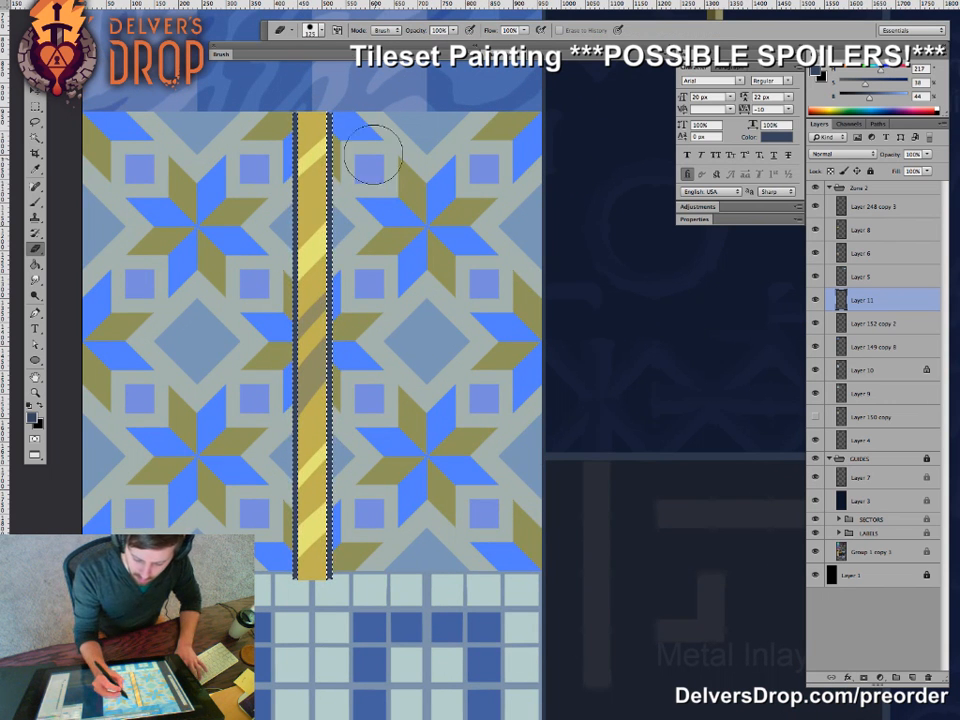
{"action": "left_click", "coordinate": [221, 54]}
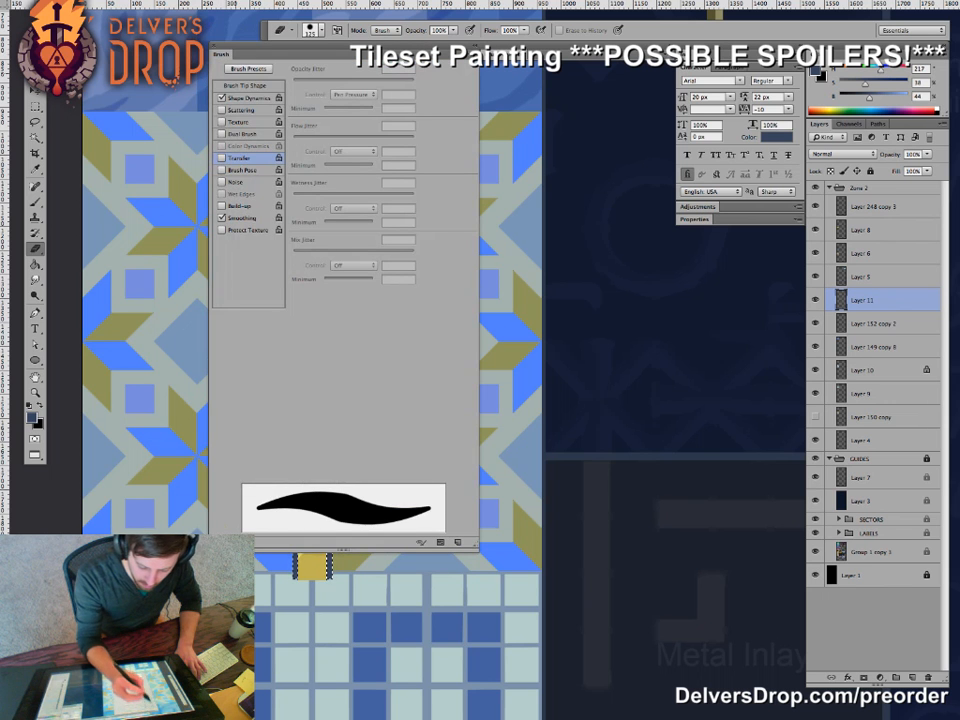
{"action": "key", "text": "F5"}
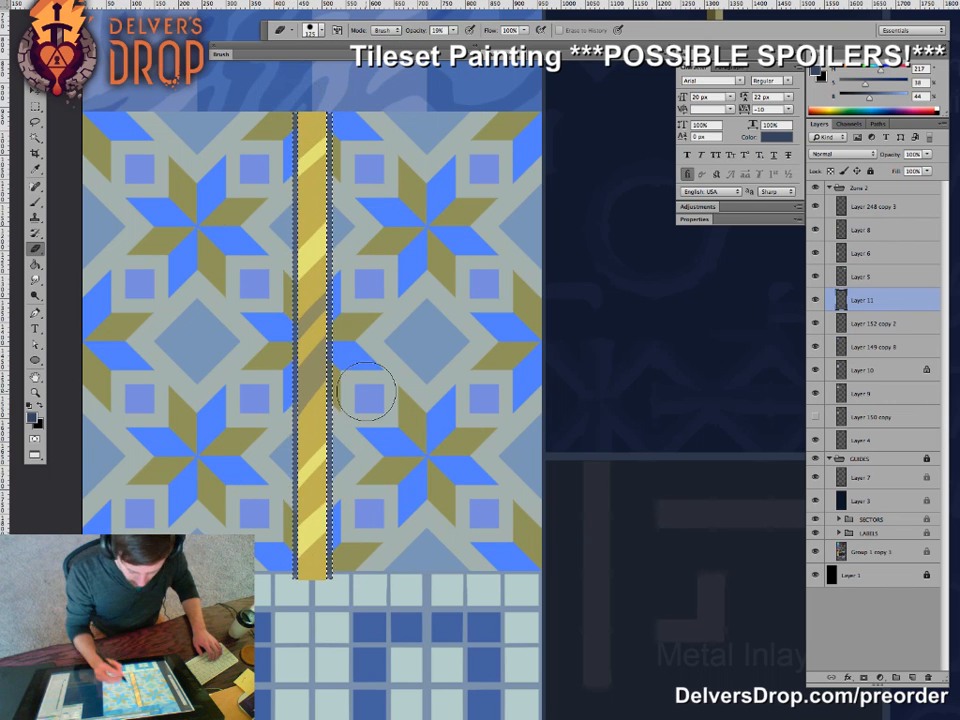
- Compare the strip's semi-transparent edges against the marble tiles by placing it across the marble and patterned tiles
{"action": "key", "text": "z"}
{"action": "left_click_drag", "start_coordinate": [389, 450], "coordinate": [303, 451]}
{"action": "left_click_drag", "start_coordinate": [417, 430], "coordinate": [323, 145]}
{"action": "left_click", "coordinate": [302, 401]}
{"action": "key", "text": "v"}
{"action": "key", "text": "z"}
{"action": "left_click_drag", "start_coordinate": [345, 195], "coordinate": [338, 450]}
{"action": "key", "text": "v"}
{"action": "key", "text": "super+z"}
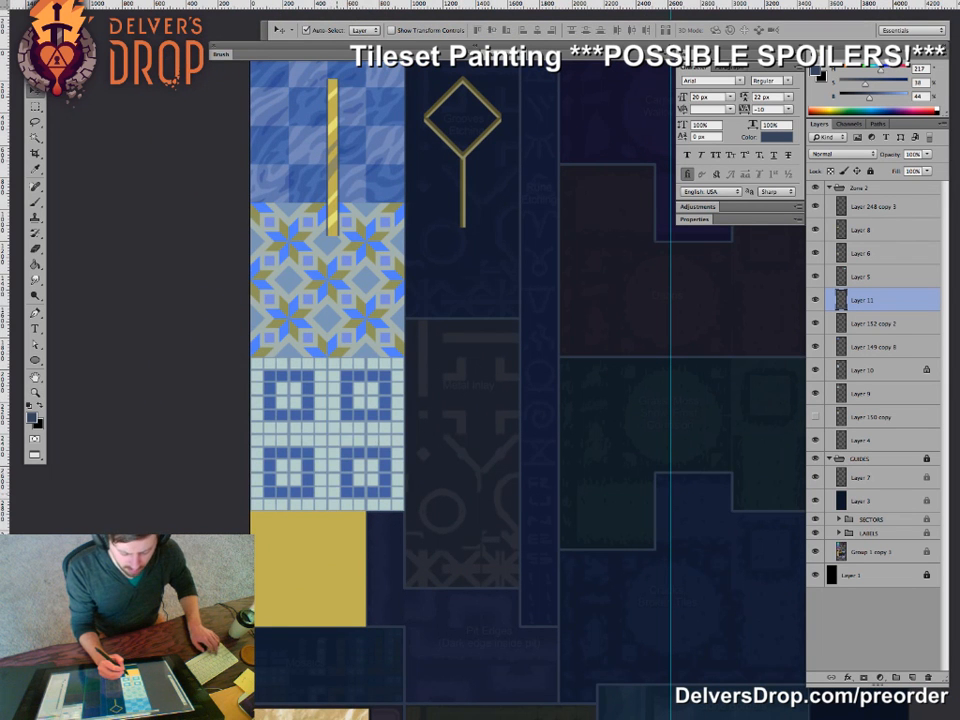
- Return the strip to the patterned tiles, lock its transparent pixels and fill both edges with sampled navy H 222, S 58, B 28
{"action": "mouse_move", "coordinate": [335, 180]}
{"action": "left_mouse_down"}
{"action": "mouse_move", "coordinate": [308, 256]}
{"action": "mouse_move", "coordinate": [306, 381]}
{"action": "mouse_move", "coordinate": [382, 355]}
{"action": "left_mouse_up"}
{"action": "left_click", "coordinate": [830, 171]}
{"action": "key", "text": "z"}
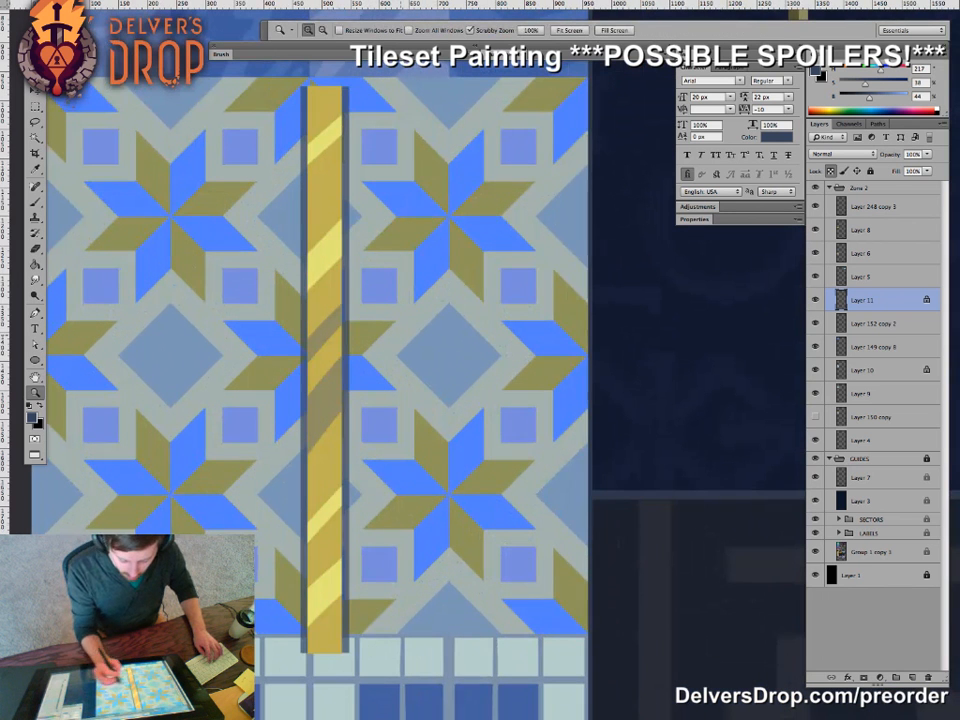
{"action": "key", "text": "g"}
{"action": "left_click", "coordinate": [640, 290], "text": "alt"}
{"action": "left_click", "coordinate": [346, 340]}
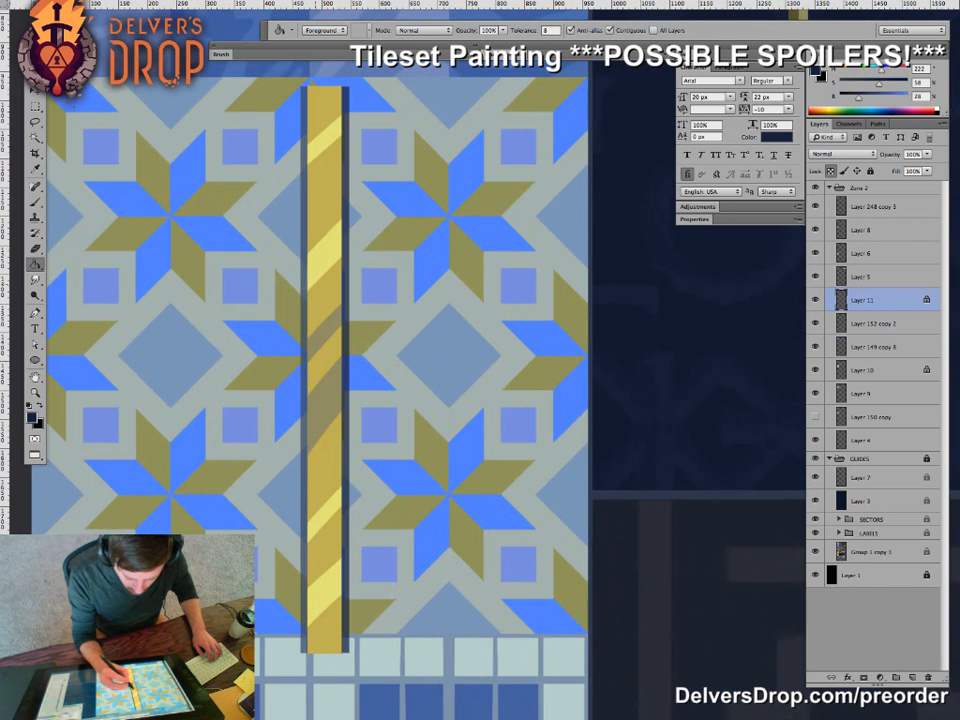
{"action": "left_click", "coordinate": [304, 340]}
- Reposition the strip partway down the patterned tiles and unlock its layer's transparent pixels
{"action": "left_click_drag", "start_coordinate": [313, 340], "coordinate": [225, 340]}
{"action": "key", "text": "v"}
{"action": "left_click_drag", "start_coordinate": [347, 365], "coordinate": [438, 330]}
{"action": "key", "text": "z"}
{"action": "key", "text": "w"}
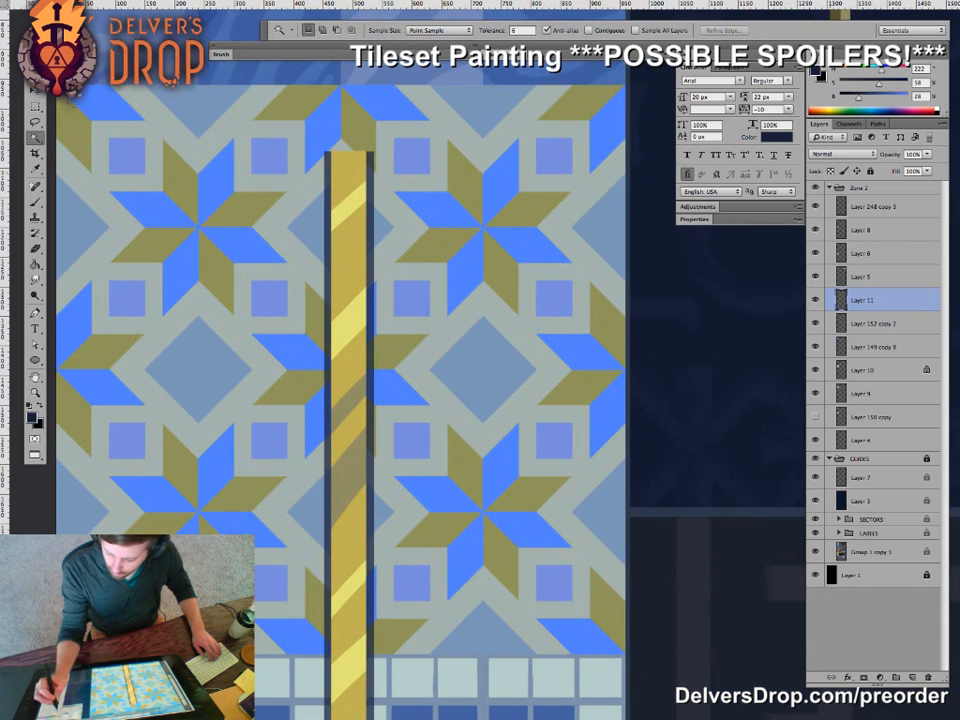
- Select the strip's navy edges and fade them with the size 125 eraser at 19% opacity
{"action": "left_click", "coordinate": [370, 290]}
{"action": "key", "text": "z"}
{"action": "left_click_drag", "start_coordinate": [394, 278], "coordinate": [300, 278]}
{"action": "key", "text": "e"}
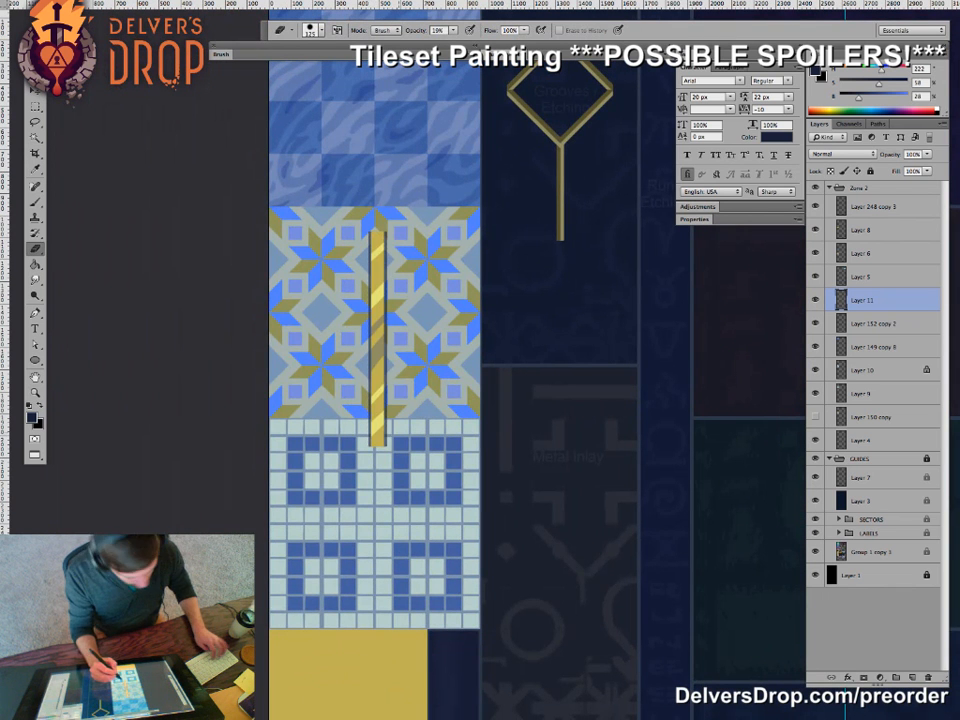
- Move the strip up over the marble tiles and inspect its faded navy edges there
{"action": "key", "text": "v"}
{"action": "key", "text": "ctrl+plus"}
{"action": "mouse_move", "coordinate": [390, 364]}
{"action": "left_mouse_down"}
{"action": "mouse_move", "coordinate": [385, 545]}
{"action": "mouse_move", "coordinate": [376, 532]}
{"action": "mouse_move", "coordinate": [330, 532]}
{"action": "mouse_move", "coordinate": [573, 447]}
{"action": "mouse_move", "coordinate": [373, 321]}
{"action": "mouse_move", "coordinate": [402, 300]}
{"action": "mouse_move", "coordinate": [475, 300]}
{"action": "mouse_move", "coordinate": [376, 310]}
{"action": "mouse_move", "coordinate": [356, 299]}
{"action": "left_mouse_up"}
{"action": "key", "text": "z"}
{"action": "key", "text": "v"}
{"action": "key", "text": "space"}
{"action": "key", "text": "z"}
{"action": "key", "text": "space"}
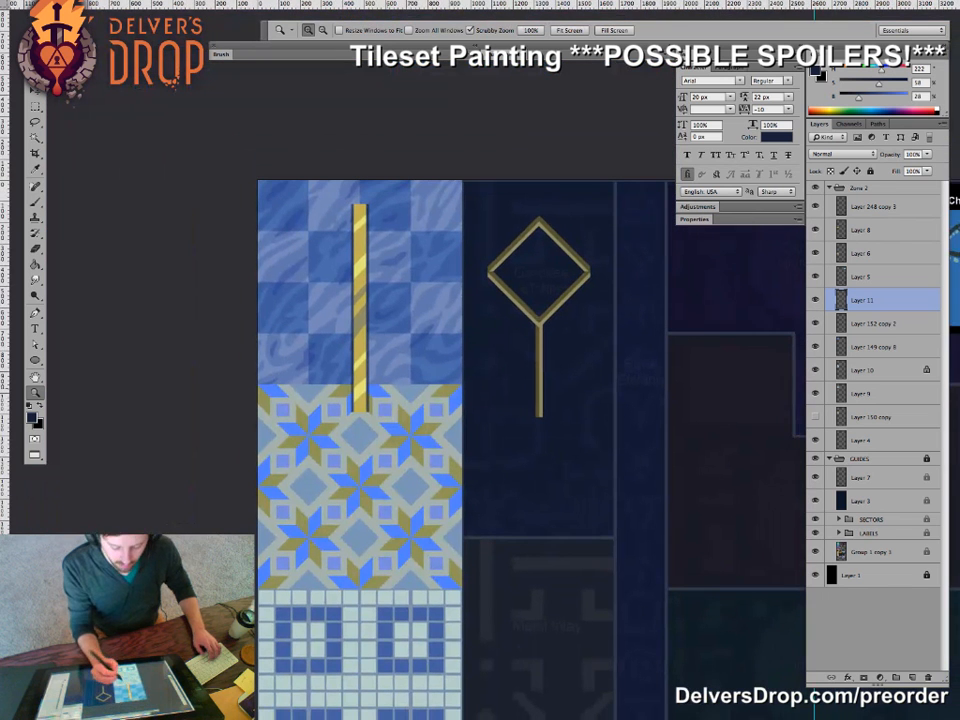
{"action": "left_click_drag", "start_coordinate": [346, 412], "coordinate": [243, 362]}
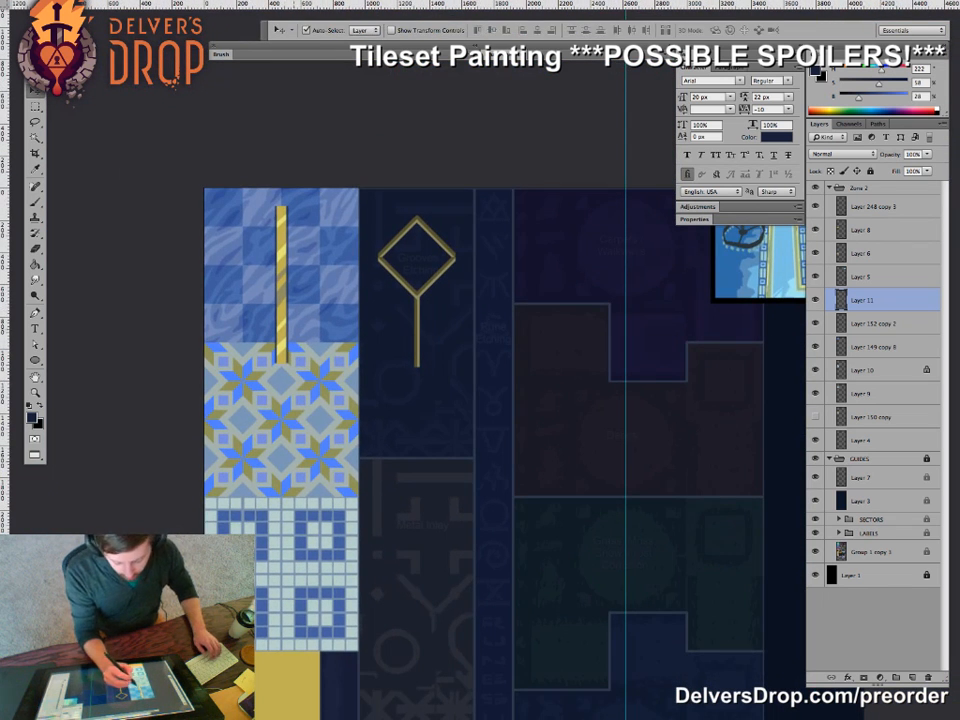
{"action": "key", "text": "z"}
{"action": "left_click_drag", "start_coordinate": [280, 297], "coordinate": [380, 297]}
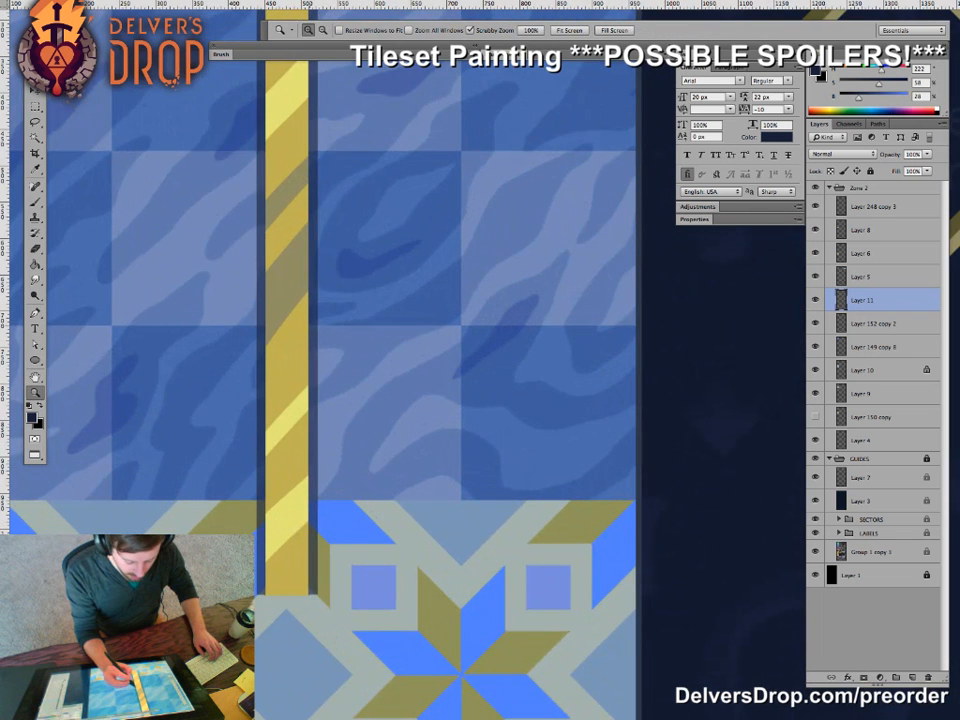
- Set the eraser to size 10 at 100% opacity and cut a small chip out of the strip's inner edge
{"action": "key", "text": "e"}
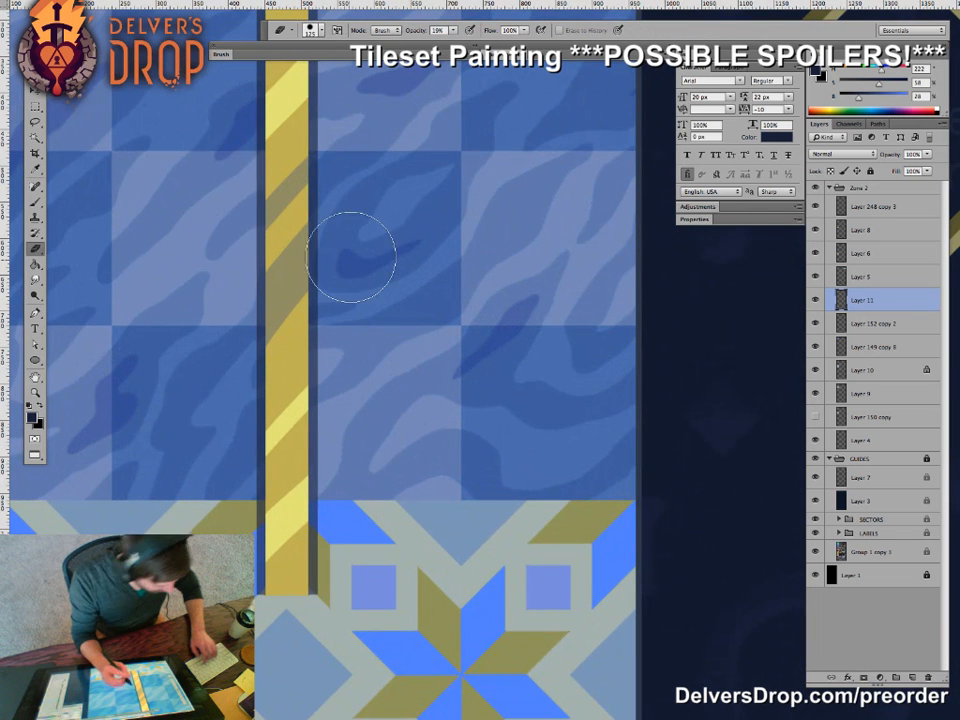
{"action": "left_click", "coordinate": [321, 31]}
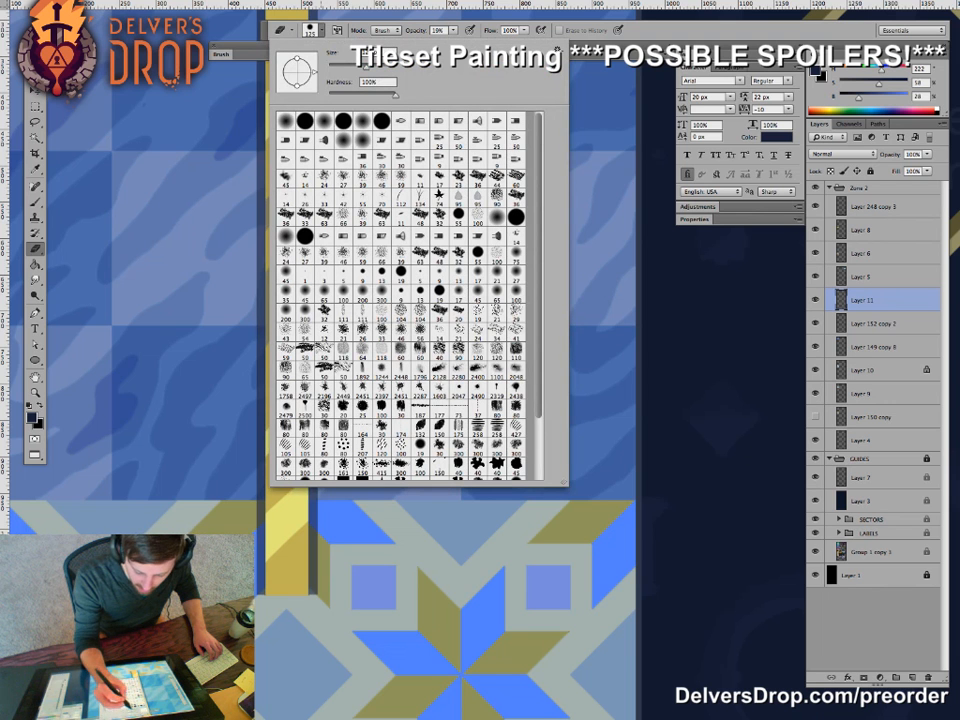
{"action": "left_click", "coordinate": [321, 31]}
{"action": "left_click", "coordinate": [321, 31]}
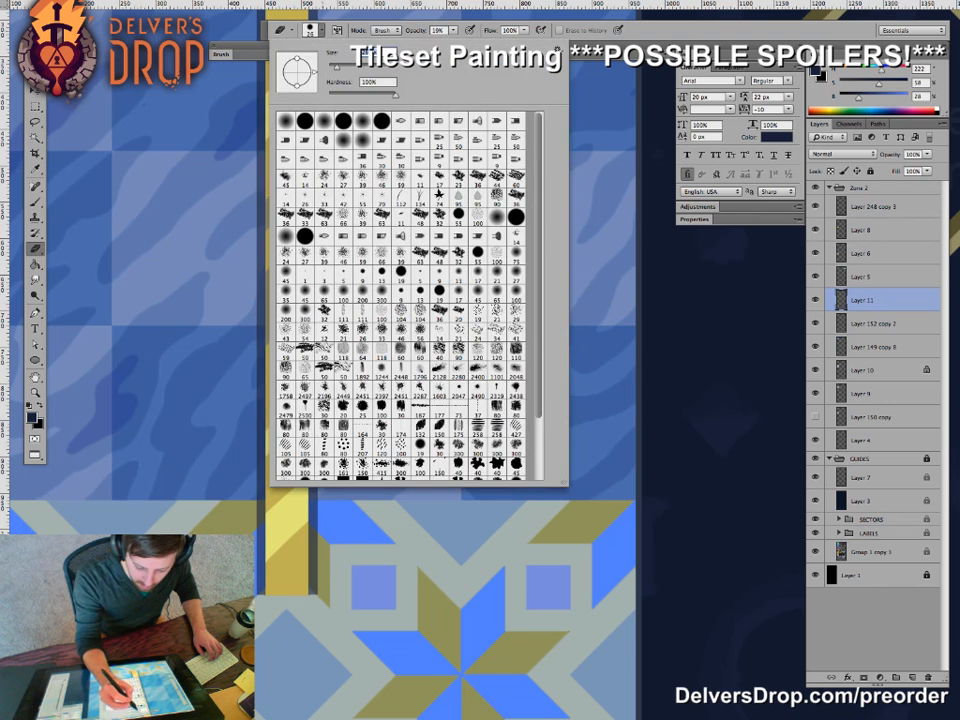
{"action": "left_click", "coordinate": [321, 31]}
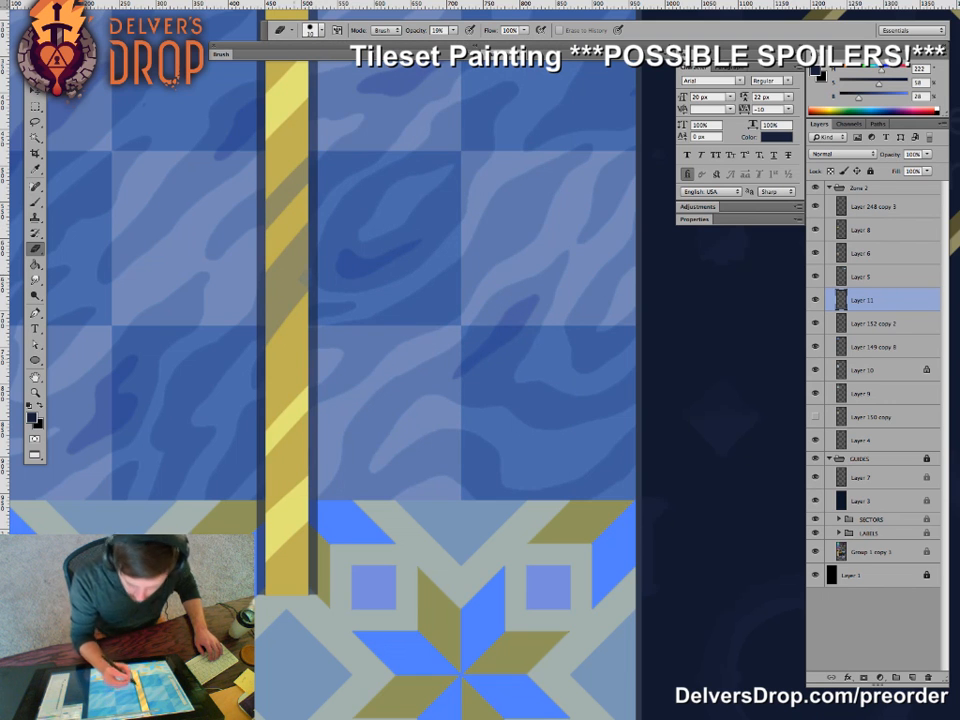
{"action": "key", "text": "7"}
{"action": "key", "text": "2"}
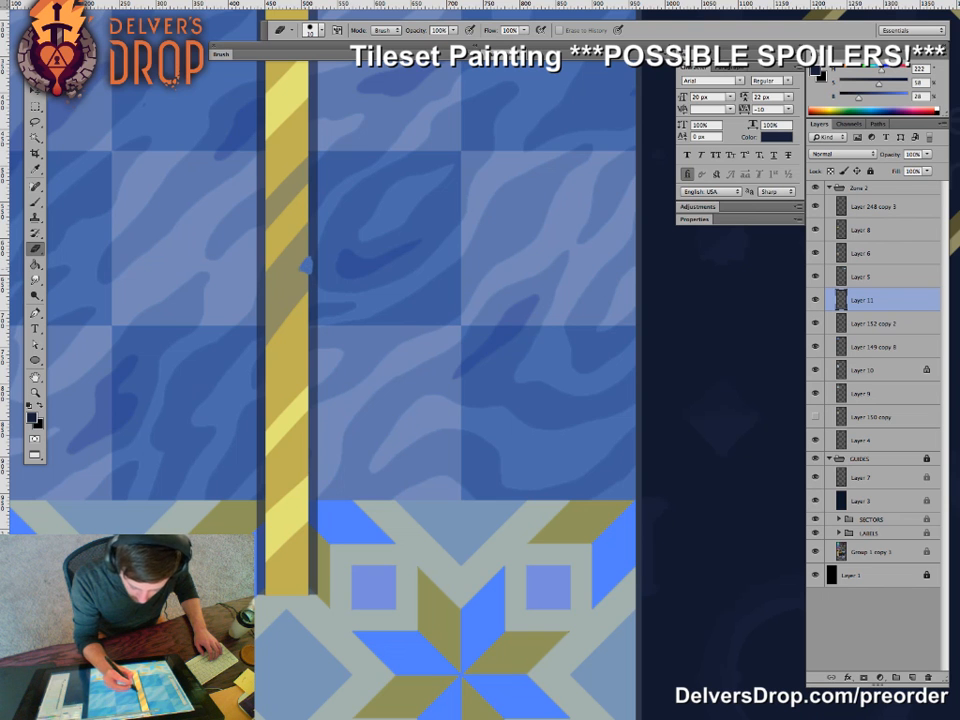
- Clone the strip's translucent dark edge over the outer side of the chip with the Clone Stamp
{"action": "key", "text": "z"}
{"action": "left_click_drag", "start_coordinate": [309, 265], "coordinate": [378, 261]}
{"action": "key", "text": "b"}
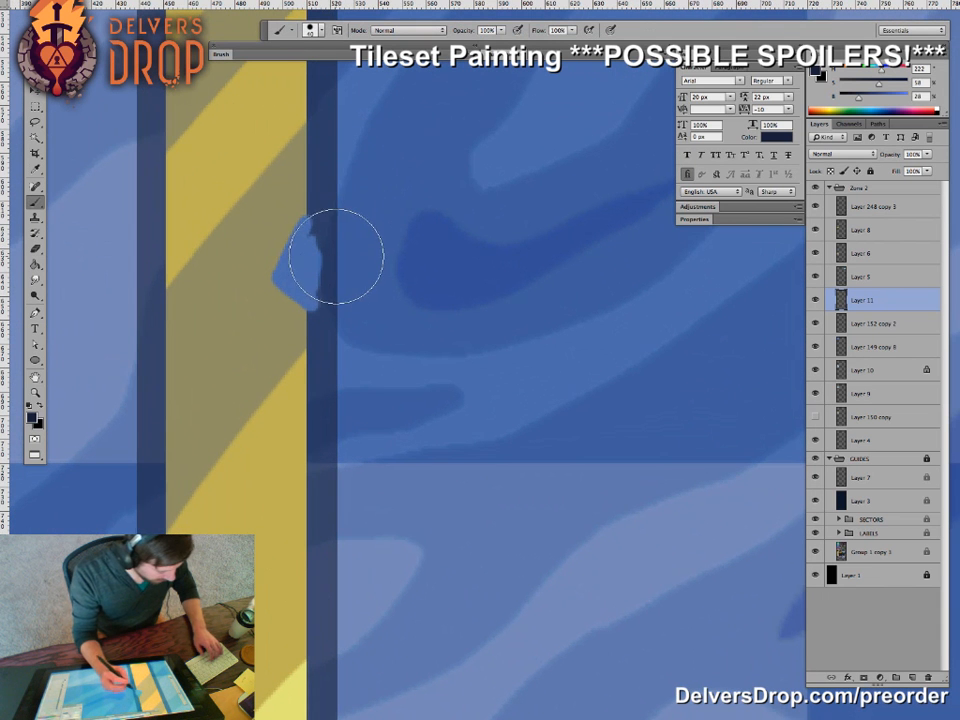
{"action": "key", "text": "s"}
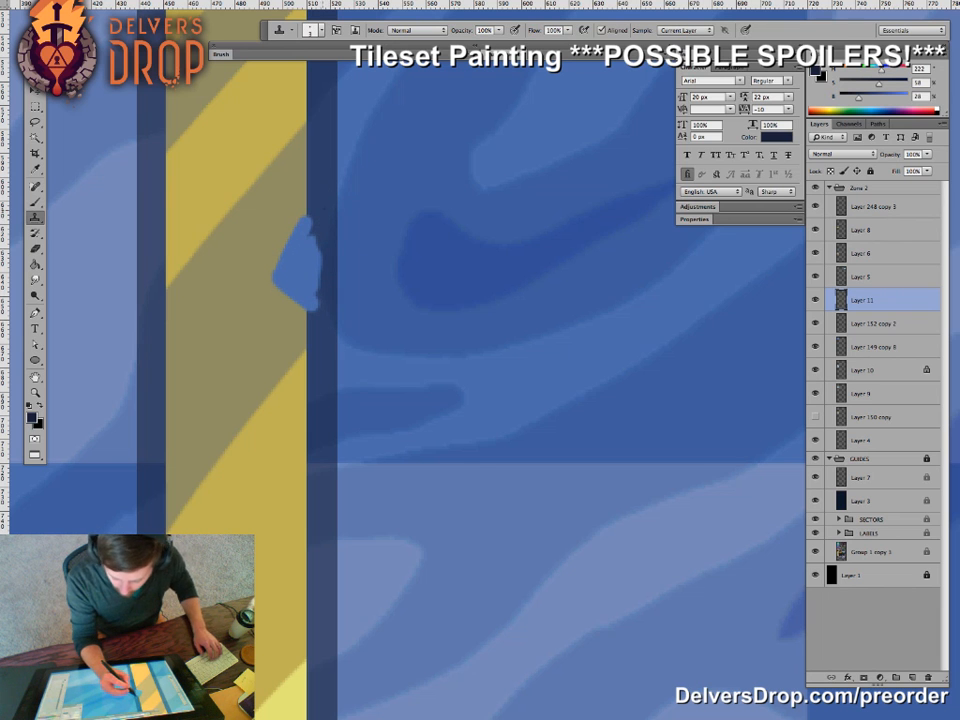
{"action": "key", "text": "g"}
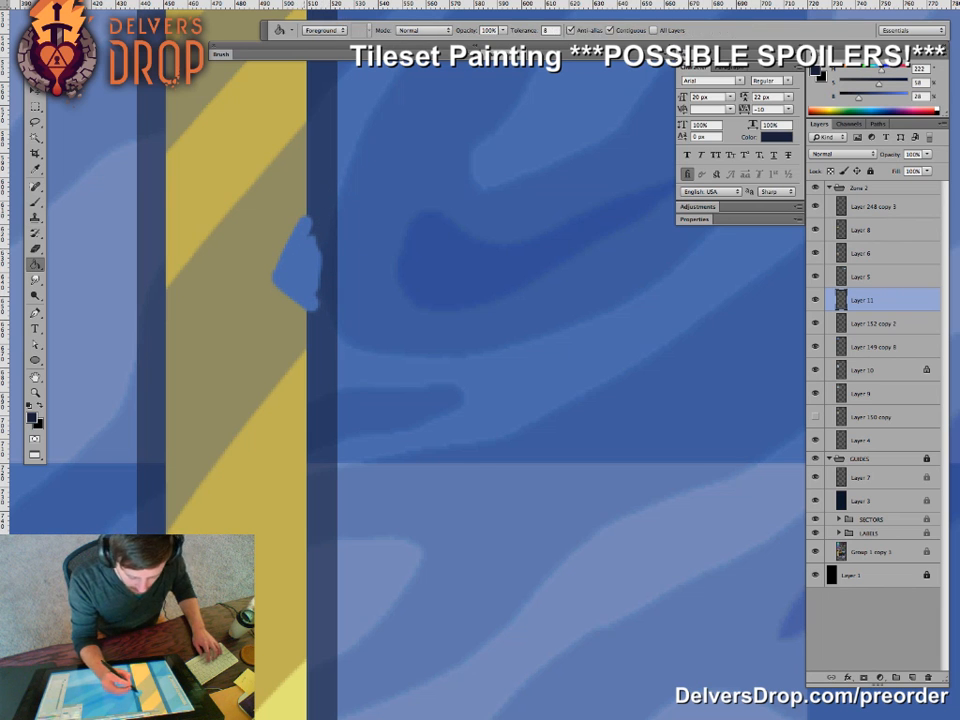
{"action": "key", "text": "s"}
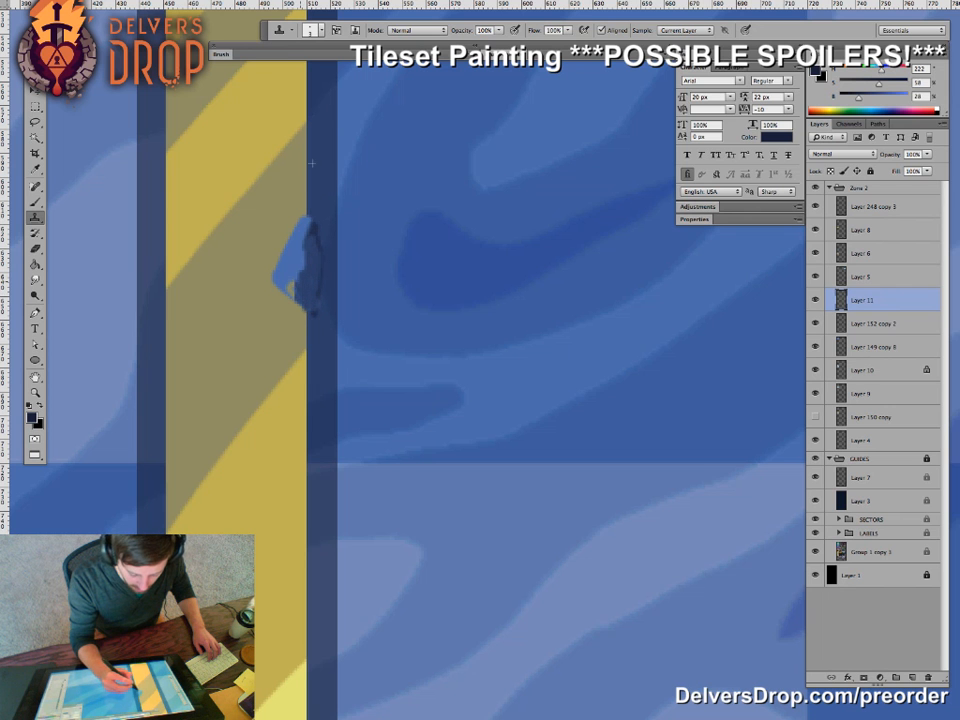
- Brush the inside of the chip with a darker blue at H 218, S 52, B 49
{"action": "key", "text": "z"}
{"action": "left_click_drag", "start_coordinate": [326, 284], "coordinate": [230, 285]}
{"action": "left_click_drag", "start_coordinate": [311, 300], "coordinate": [370, 300]}
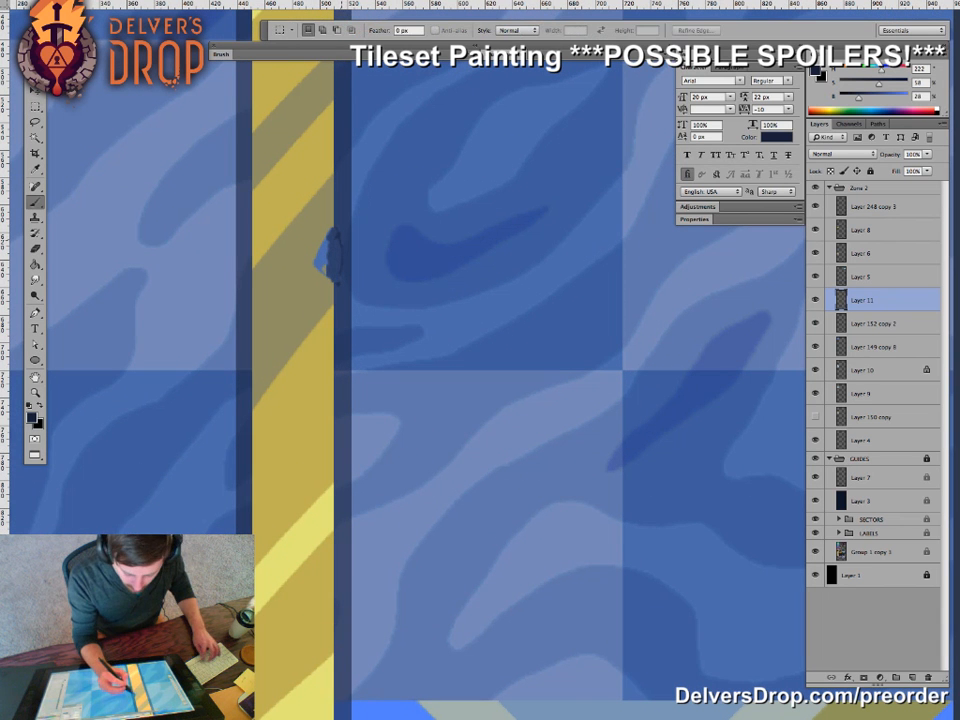
{"action": "key", "text": "b"}
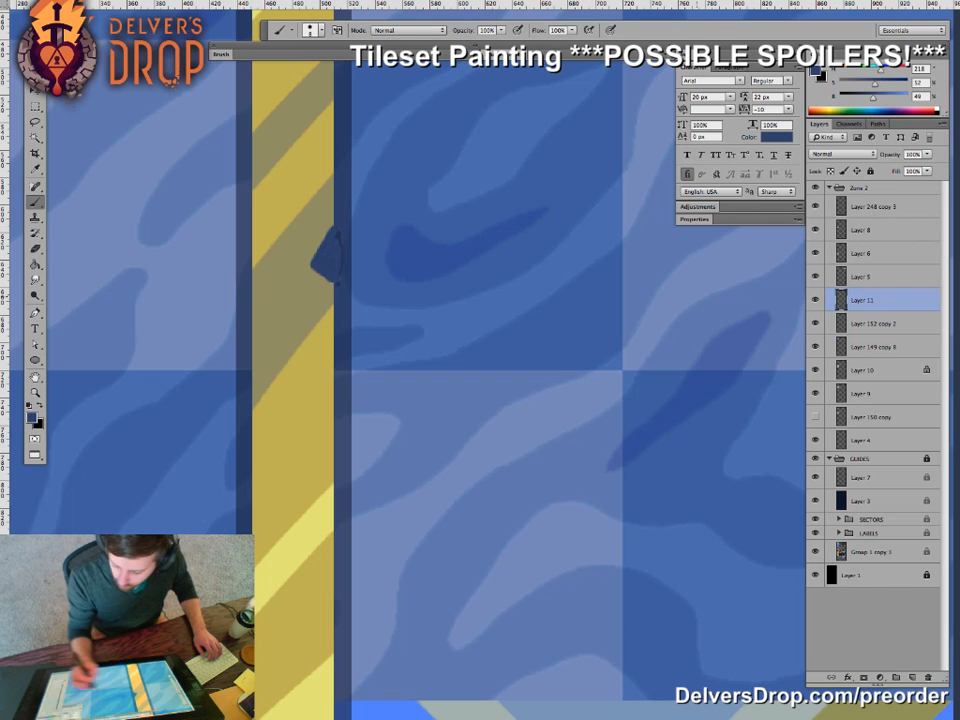
- Duplicate the strip's layer, Layer 11, and select the original beneath the copy
{"action": "key", "text": "v"}
{"action": "key", "text": "ctrl+j"}
{"action": "double_click", "coordinate": [869, 300]}
{"action": "key", "text": "Return"}
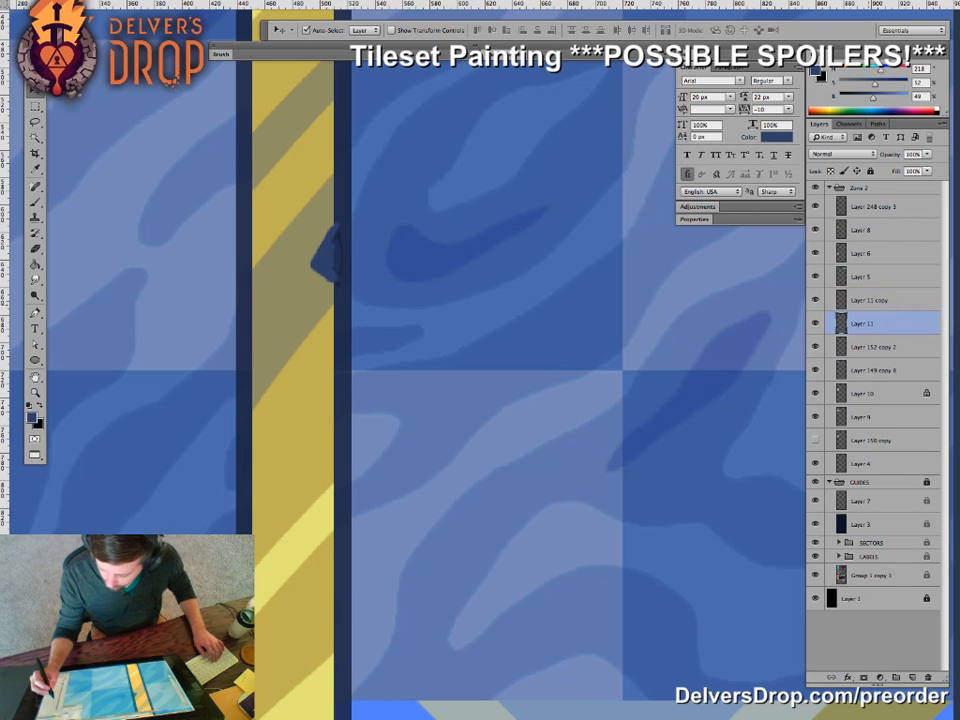
- Merge the strip's copy with its original, and repeat duplicating and merging to make its translucent dark edges opaque
{"action": "left_click", "coordinate": [869, 300], "text": "shift"}
{"action": "key", "text": "ctrl+e"}
{"action": "left_click_drag", "start_coordinate": [876, 300], "coordinate": [912, 677]}
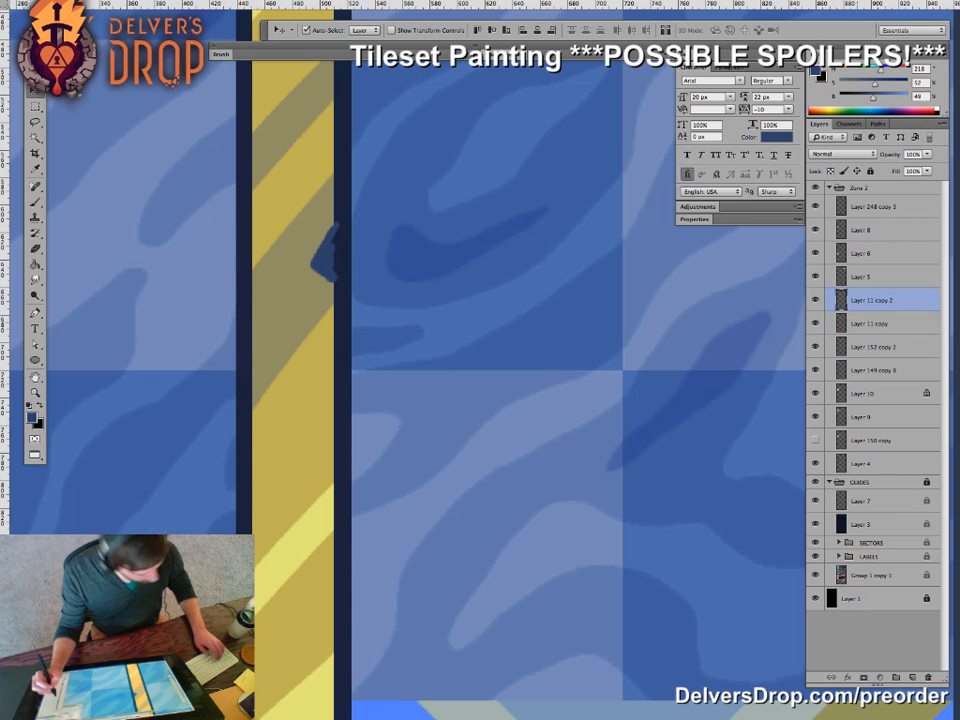
{"action": "left_click_drag", "start_coordinate": [884, 300], "coordinate": [912, 677]}
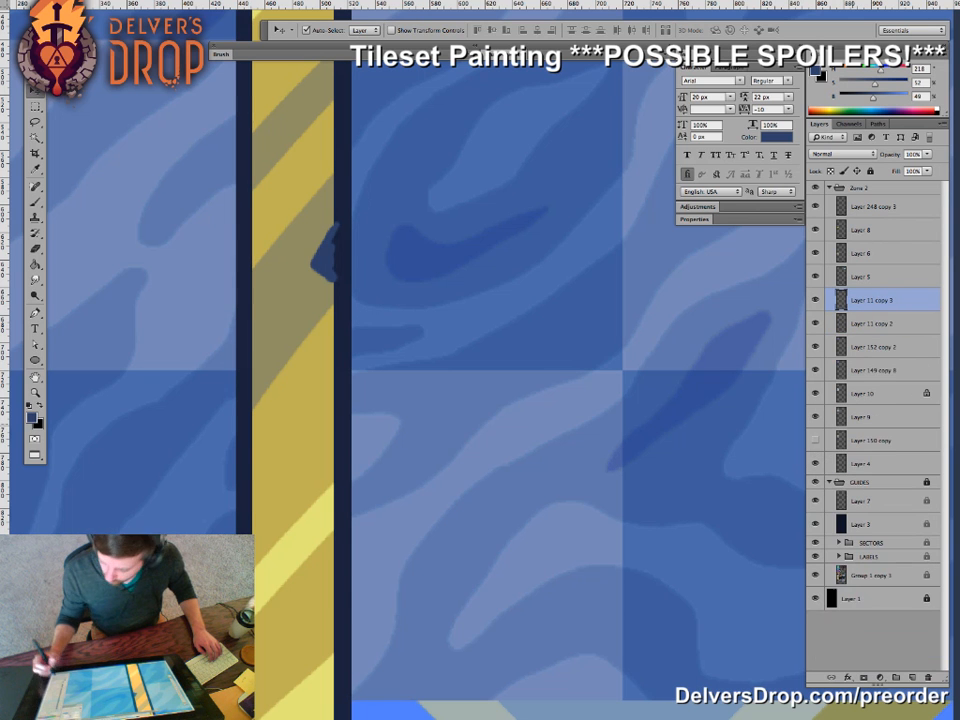
{"action": "left_click", "coordinate": [872, 323], "text": "shift"}
{"action": "key", "text": "ctrl+e"}
- Fill the chip in the strip with the edge's dark blue, H 222, S 58, B 28, using the Paint Bucket
{"action": "key", "text": "g"}
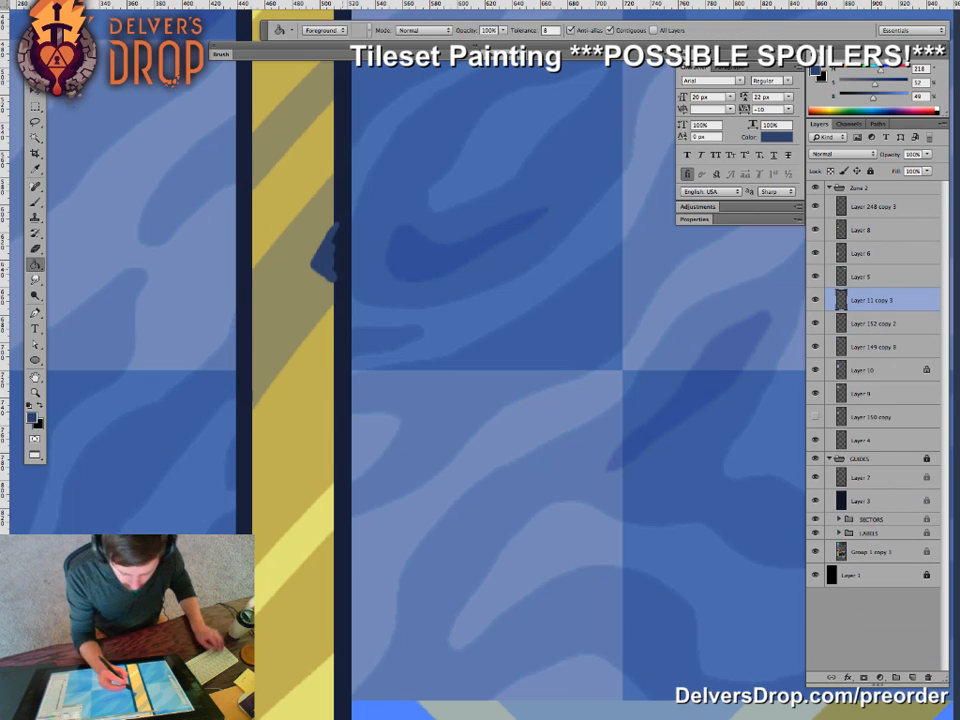
{"action": "left_click", "coordinate": [343, 270], "text": "alt"}
{"action": "left_click", "coordinate": [326, 261]}
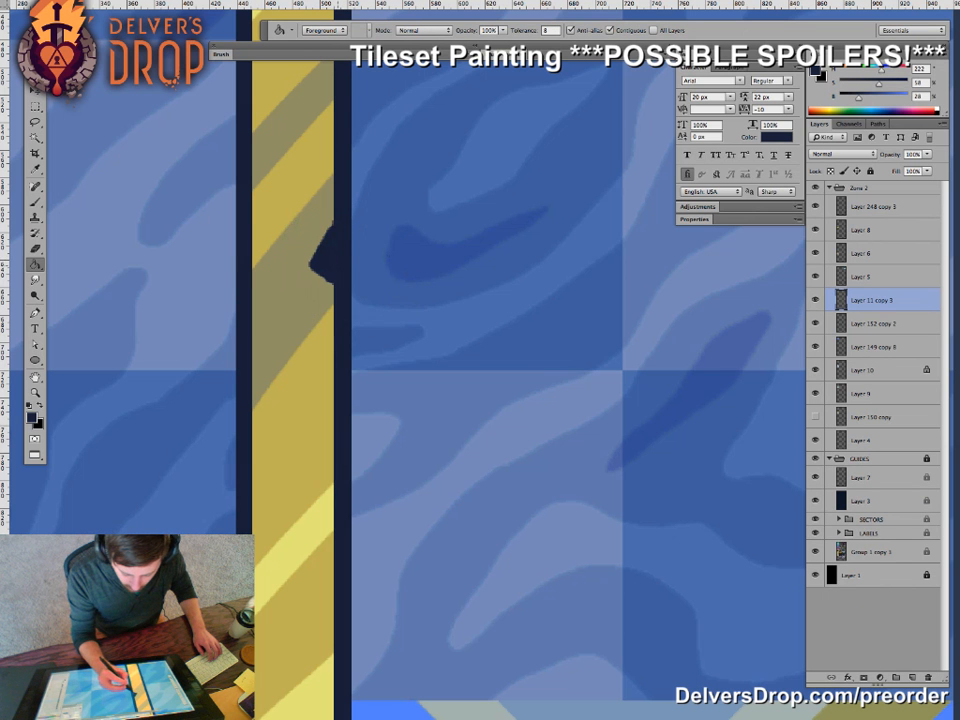
- Move the strip off the floor tiles onto the dark Metal Inlay area of the tileset
{"action": "key", "text": "z"}
{"action": "left_click", "coordinate": [334, 327], "text": "alt"}
{"action": "left_click", "coordinate": [333, 322], "text": "alt"}
{"action": "left_click_drag", "start_coordinate": [330, 322], "coordinate": [460, 455]}
{"action": "key", "text": "v"}
{"action": "key", "text": "z"}
{"action": "key", "text": "v"}
{"action": "key", "text": "z"}
- Select the strip's dark edges with the Magic Wand and separate them onto a new layer
{"action": "key", "text": "w"}
{"action": "left_click", "coordinate": [405, 413]}
{"action": "key", "text": "z"}
{"action": "left_click_drag", "start_coordinate": [419, 415], "coordinate": [350, 415]}
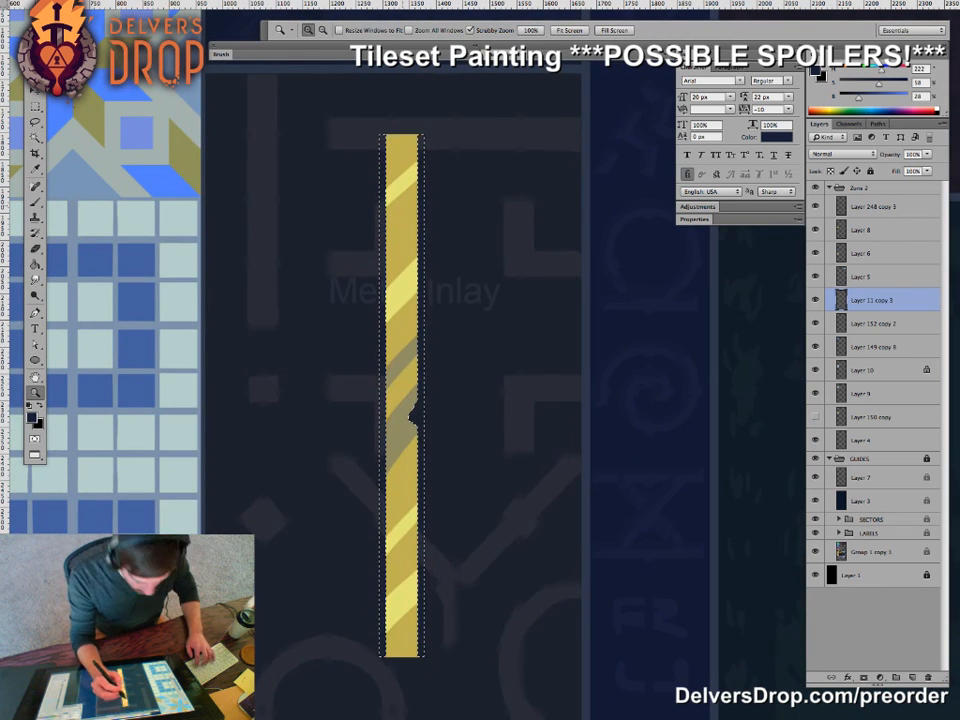
{"action": "key", "text": "ctrl+j"}
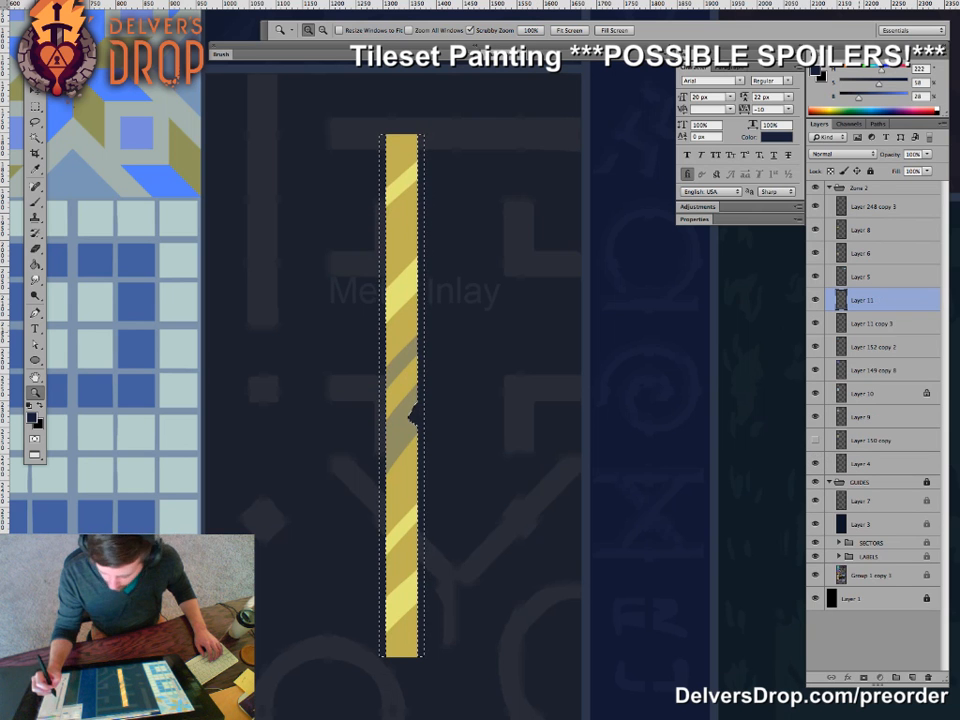
- Place the edge layer beneath the gold strip, marquee the strip's full outline and fill it with the dark blue
{"action": "key", "text": "m"}
{"action": "left_click_drag", "start_coordinate": [379, 135], "coordinate": [423, 657]}
{"action": "key", "text": "z"}
{"action": "left_click_drag", "start_coordinate": [410, 417], "coordinate": [480, 417]}
{"action": "key", "text": "g"}
{"action": "left_click", "coordinate": [424, 411]}
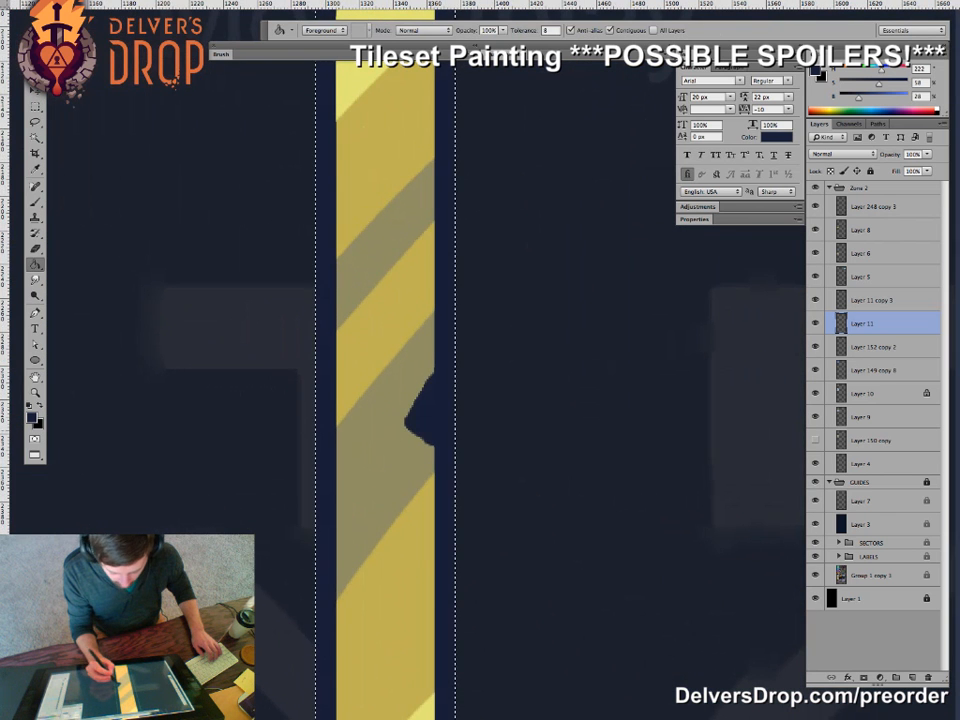
- Set the opacity of the dark backing layer, Layer 11, to 35%
{"action": "key", "text": "ctrl+minus"}
{"action": "key", "text": "ctrl+minus"}
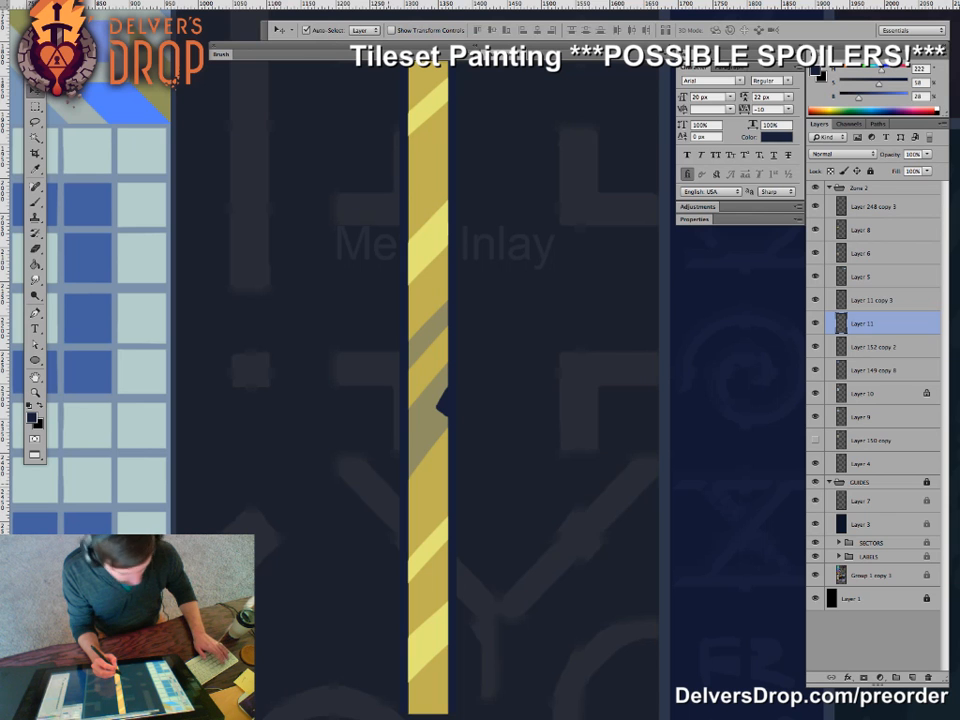
{"action": "key", "text": "3"}
{"action": "key", "text": "5"}
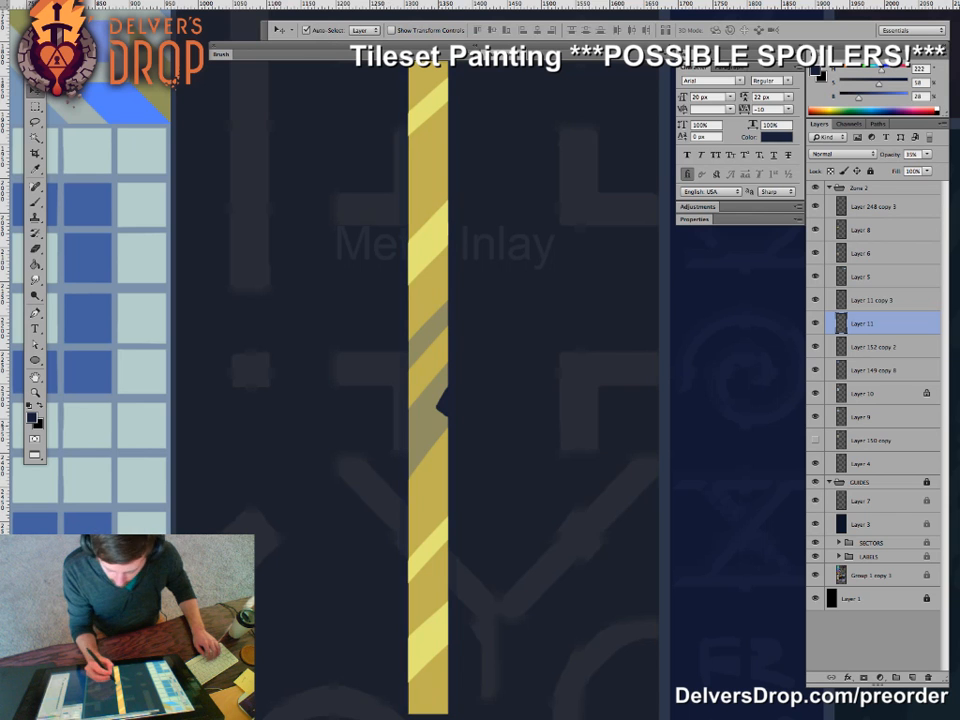
- Link the gold strip's layer with its dark backing layer and move both over the star-patterned floor tiles
{"action": "left_click", "coordinate": [428, 240], "text": "shift"}
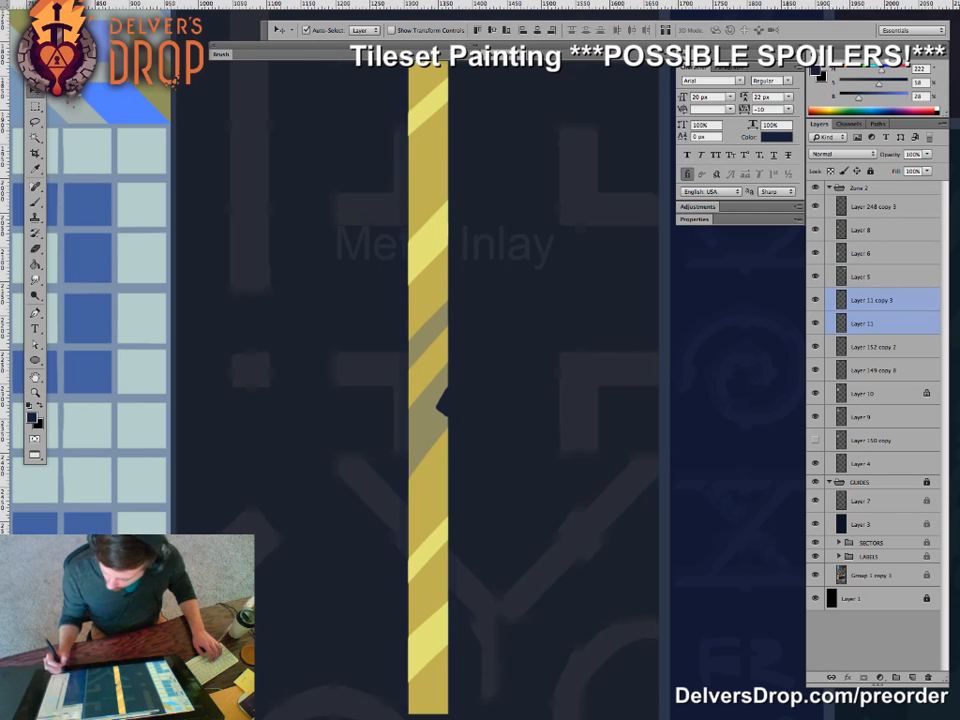
{"action": "key", "text": "ctrl+minus"}
{"action": "key", "text": "ctrl+minus"}
{"action": "left_click_drag", "start_coordinate": [467, 454], "coordinate": [337, 423]}
- Select only the dark backing layer, Layer 11, and set its opacity to 70%
{"action": "key", "text": "alt+bracketleft"}
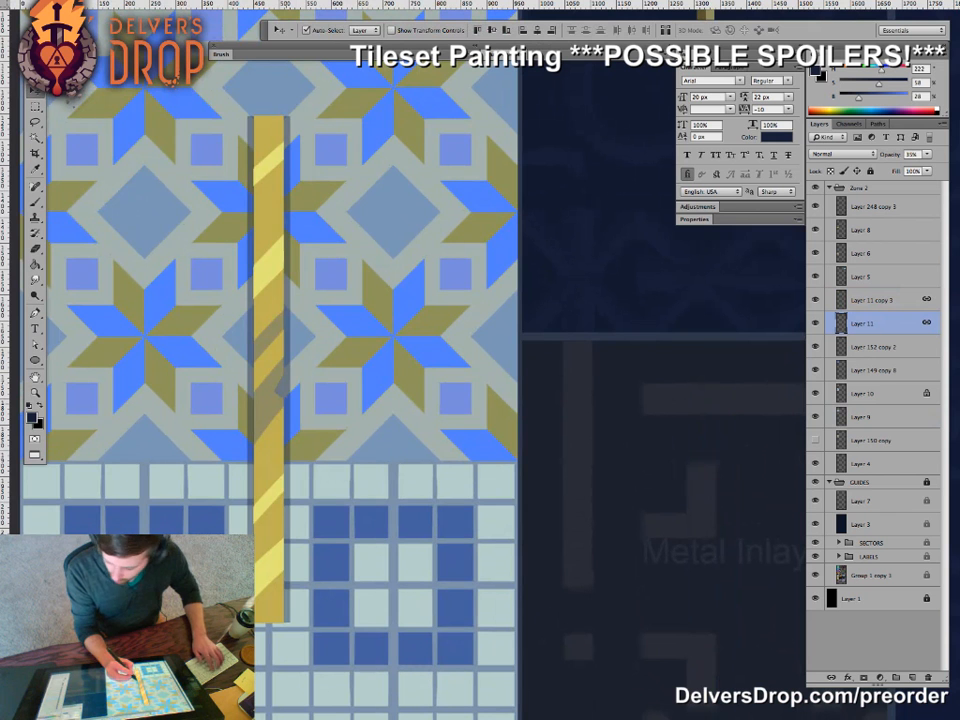
{"action": "key", "text": "6"}
{"action": "key", "text": "ctrl+minus"}
{"action": "key", "text": "ctrl+minus"}
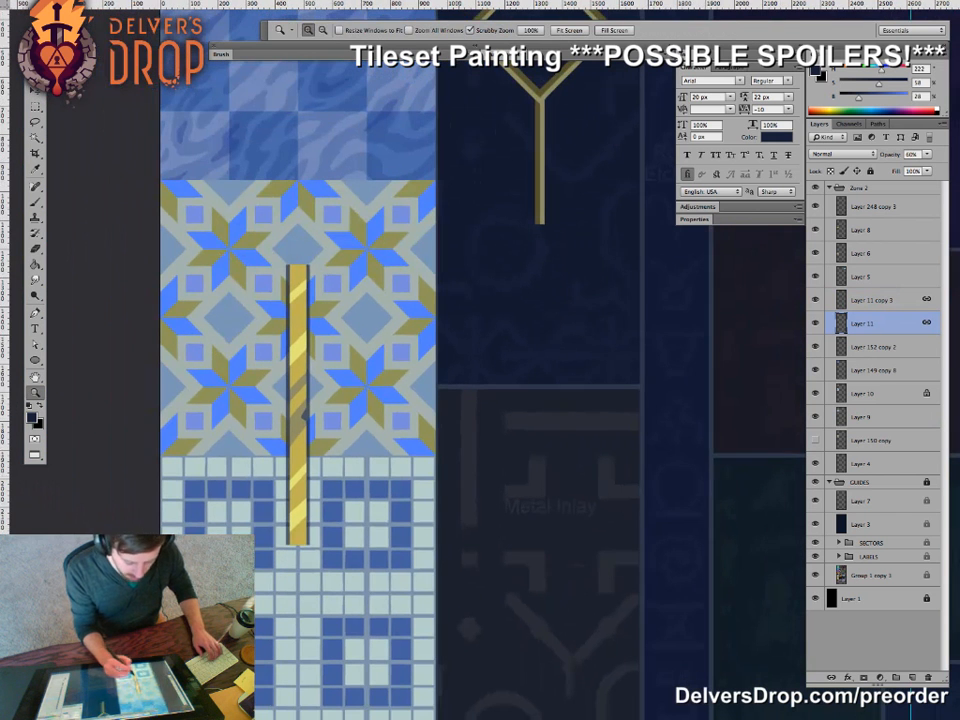
{"action": "key", "text": "7"}
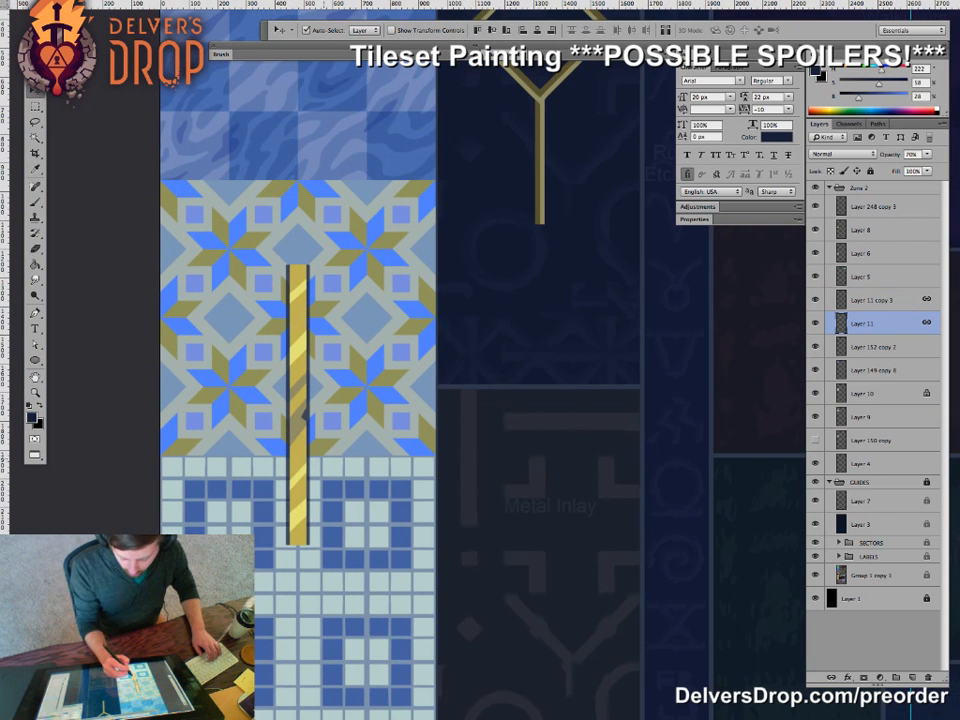
- Erase a short curved crack near the gold strip's lower end and sample light yellow, H 60, S 41, B 91, for the brush
{"action": "key", "text": "z"}
{"action": "left_click_drag", "start_coordinate": [347, 464], "coordinate": [255, 466]}
{"action": "left_click_drag", "start_coordinate": [323, 484], "coordinate": [446, 484]}
{"action": "key", "text": "v"}
{"action": "left_click", "coordinate": [360, 450]}
{"action": "key", "text": "e"}
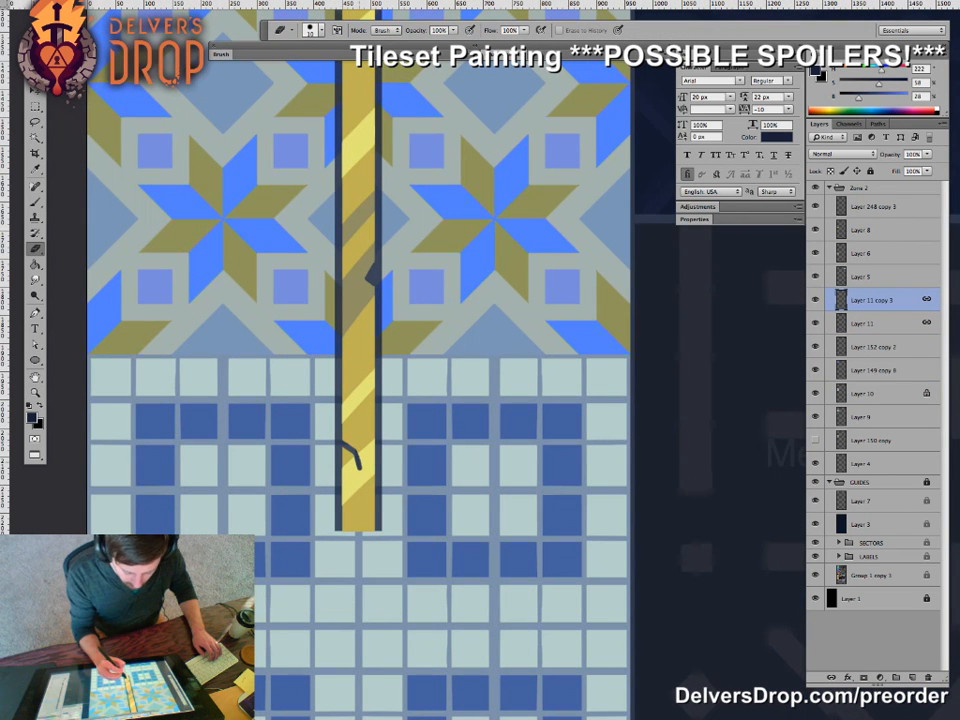
{"action": "key", "text": "z"}
{"action": "mouse_move", "coordinate": [360, 466]}
{"action": "left_mouse_down"}
{"action": "mouse_move", "coordinate": [450, 466]}
{"action": "mouse_move", "coordinate": [300, 464]}
{"action": "mouse_move", "coordinate": [452, 468]}
{"action": "left_mouse_up"}
{"action": "key", "text": "b"}
{"action": "left_click", "coordinate": [340, 337], "text": "alt"}
- Shift the strip slightly up the floor tiles and examine it against the surrounding tileset
{"action": "key", "text": "z"}
{"action": "key", "text": "v"}
{"action": "left_click_drag", "start_coordinate": [403, 411], "coordinate": [424, 368]}
{"action": "key", "text": "z"}
{"action": "left_click_drag", "start_coordinate": [427, 445], "coordinate": [414, 445]}
{"action": "left_click_drag", "start_coordinate": [432, 258], "coordinate": [350, 262]}
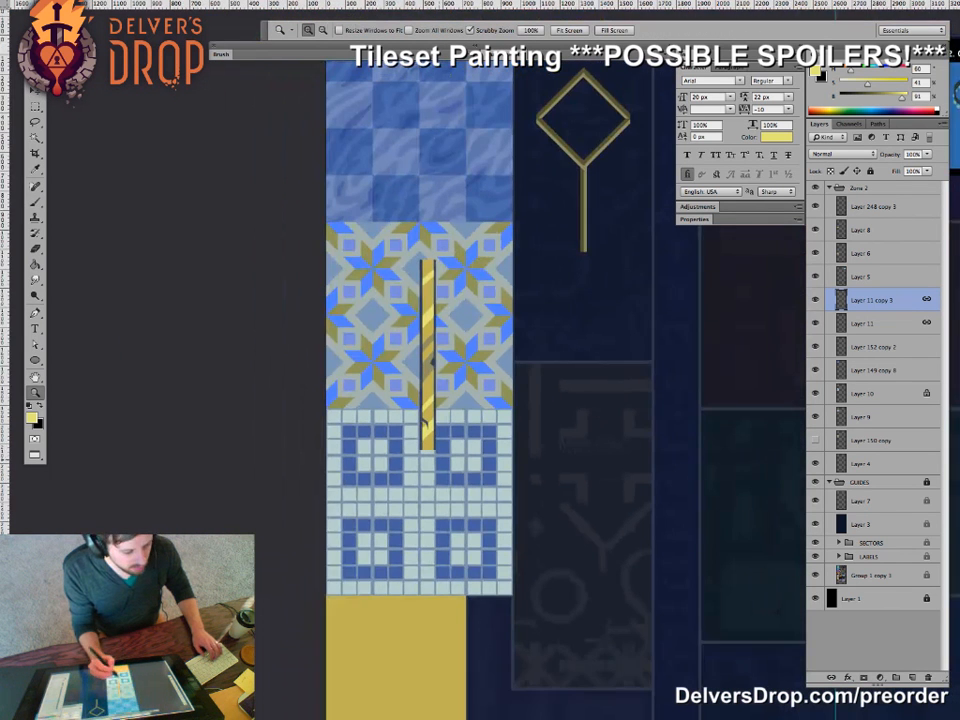
{"action": "left_click_drag", "start_coordinate": [426, 300], "coordinate": [367, 334]}
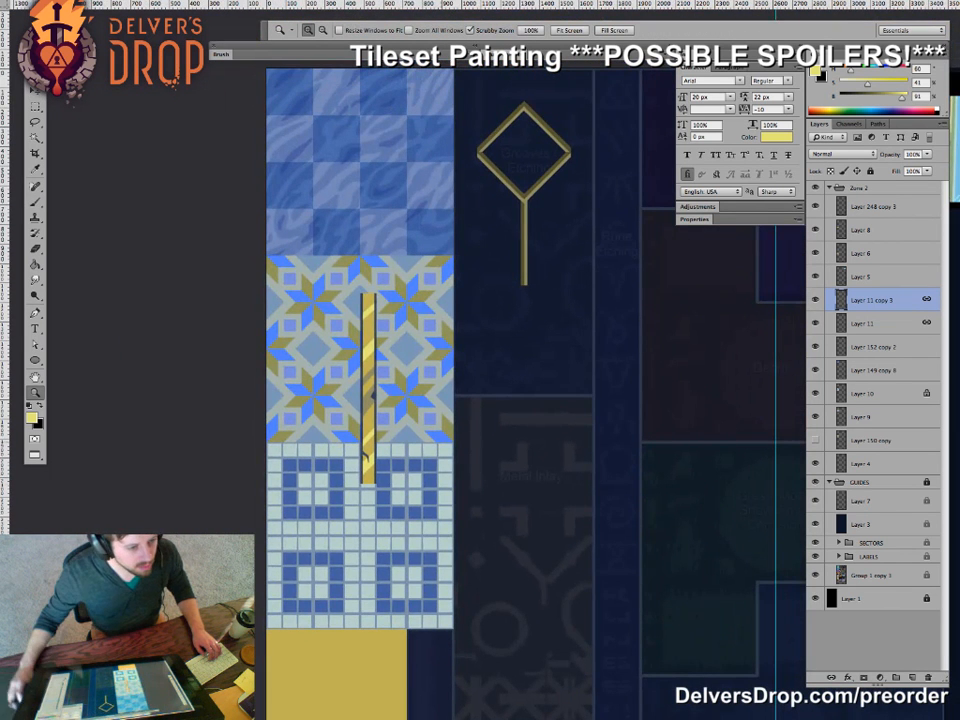
{"action": "left_click_drag", "start_coordinate": [450, 320], "coordinate": [362, 413]}
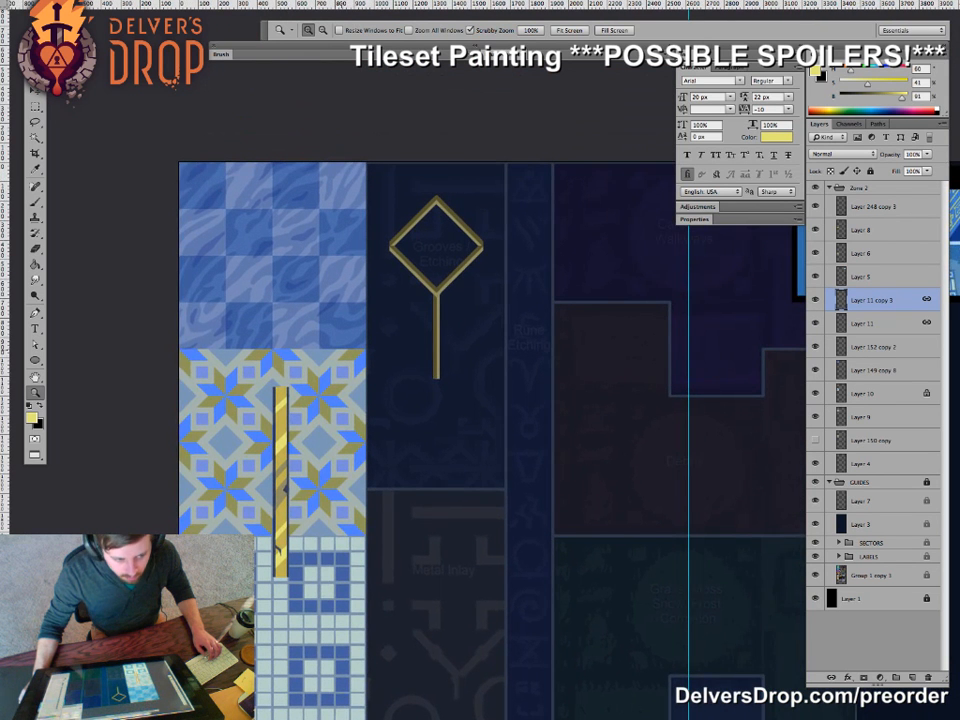
{"action": "left_click_drag", "start_coordinate": [430, 330], "coordinate": [436, 377]}
{"action": "left_click_drag", "start_coordinate": [430, 430], "coordinate": [405, 233]}
- Move the linked strip back into the Metal Inlay area of the tileset
{"action": "key", "text": "v"}
{"action": "left_click_drag", "start_coordinate": [265, 342], "coordinate": [341, 335]}
{"action": "key", "text": "z"}
{"action": "key", "text": "v"}
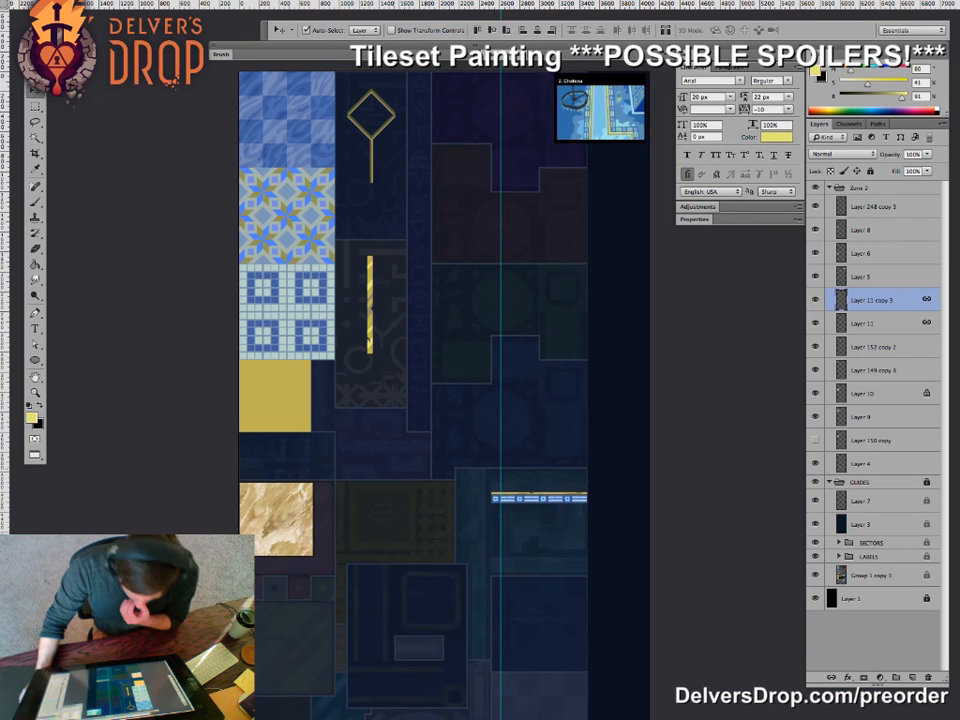
- Move the marble texture square from the Treasure Pad area into the Catwalks / Bridges / Platforms area
{"action": "left_click_drag", "start_coordinate": [286, 528], "coordinate": [342, 431]}
{"action": "key", "text": "z"}
{"action": "key", "text": "v"}
{"action": "key", "text": "z"}
{"action": "left_click_drag", "start_coordinate": [251, 437], "coordinate": [265, 393]}
{"action": "key", "text": "v"}
{"action": "key", "text": "z"}
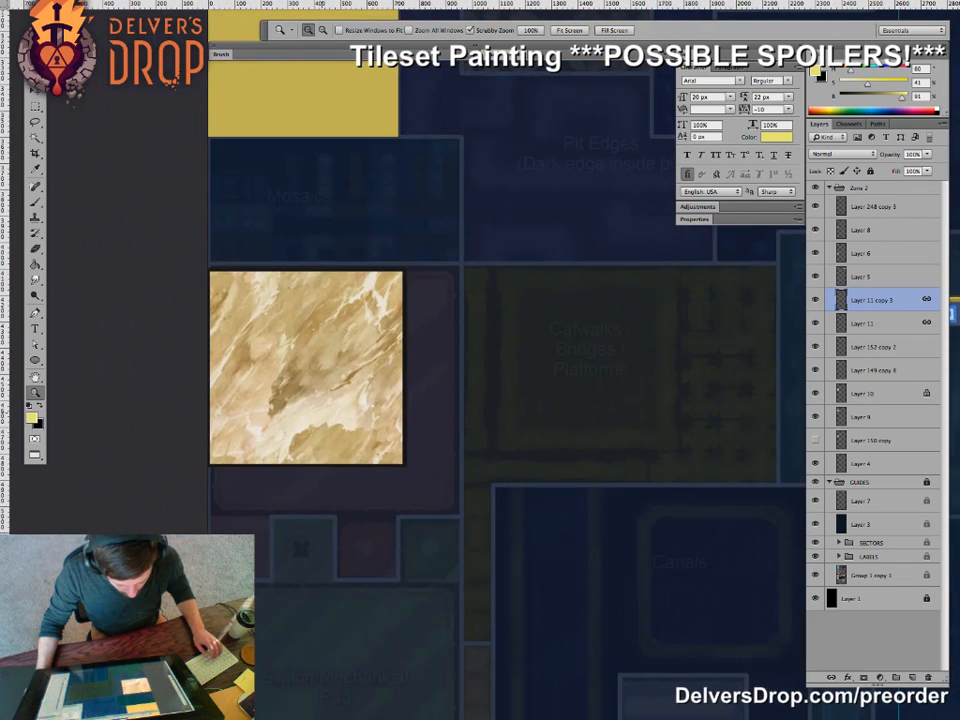
{"action": "key", "text": "v"}
{"action": "left_click_drag", "start_coordinate": [361, 365], "coordinate": [630, 365]}
{"action": "key", "text": "z"}
{"action": "left_click_drag", "start_coordinate": [581, 390], "coordinate": [405, 410]}
{"action": "left_click_drag", "start_coordinate": [478, 240], "coordinate": [453, 315]}
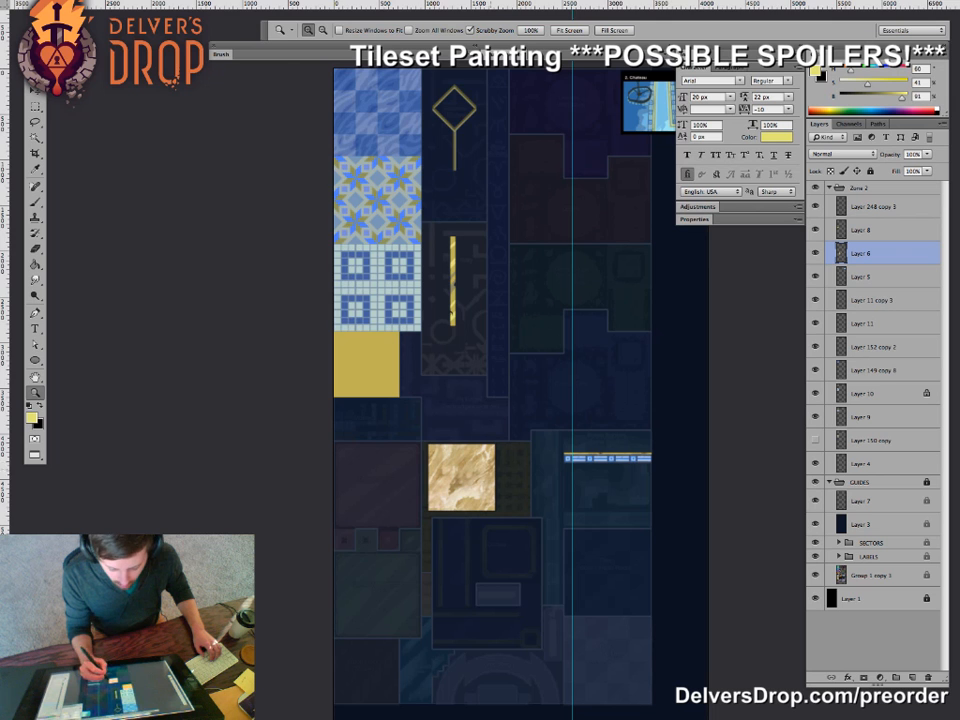
- Add a new layer, marquee the Treasure Pad area and fill it with a cream sampled from the marble texture
{"action": "left_click_drag", "start_coordinate": [428, 525], "coordinate": [503, 525]}
{"action": "key", "text": "v"}
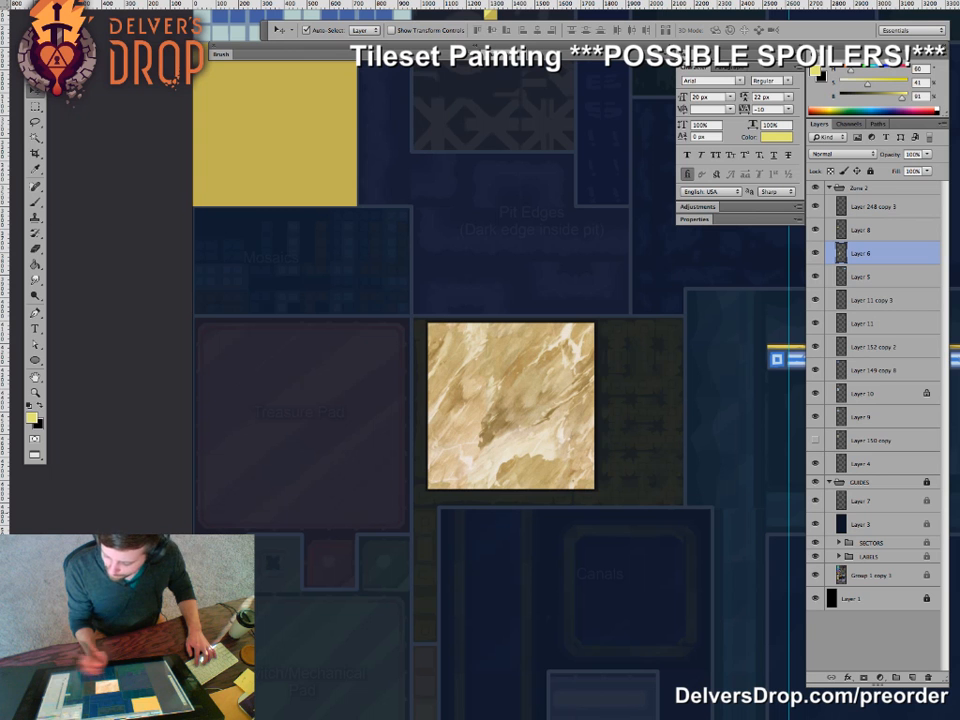
{"action": "key", "text": "ctrl+shift+alt+n"}
{"action": "key", "text": "m"}
{"action": "mouse_move", "coordinate": [197, 321]}
{"action": "left_mouse_down"}
{"action": "mouse_move", "coordinate": [375, 446]}
{"action": "mouse_move", "coordinate": [407, 530]}
{"action": "left_mouse_up"}
{"action": "key", "text": "g"}
{"action": "left_click", "coordinate": [490, 400], "text": "alt"}
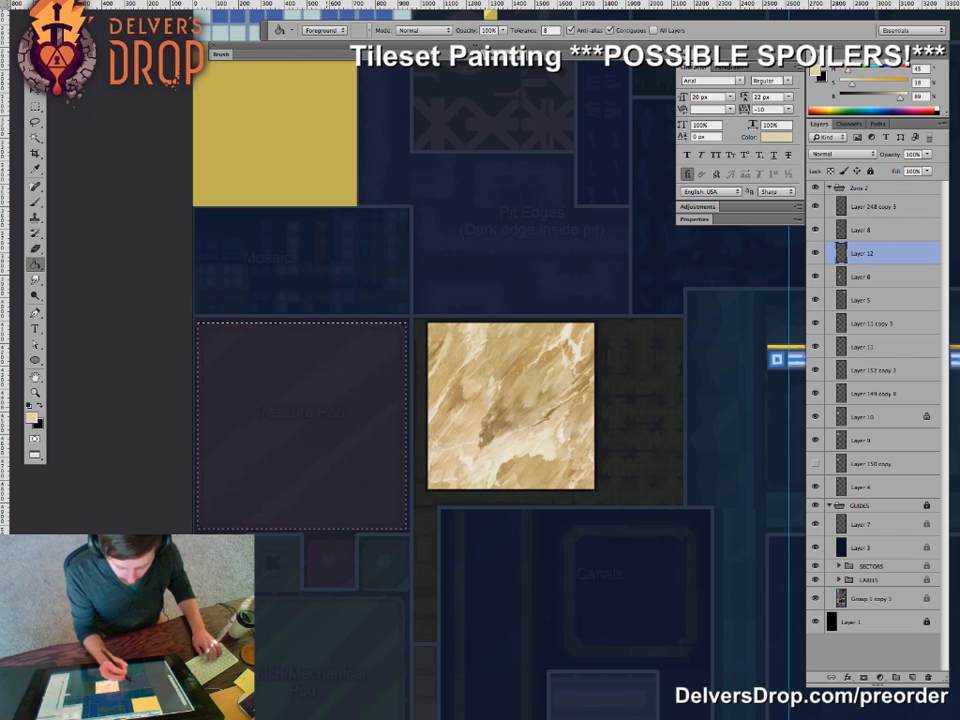
{"action": "left_click", "coordinate": [340, 425]}
- Try the cream square over the patterned floor tiles, and undo the move
{"action": "key", "text": "z"}
{"action": "left_click_drag", "start_coordinate": [349, 426], "coordinate": [265, 428]}
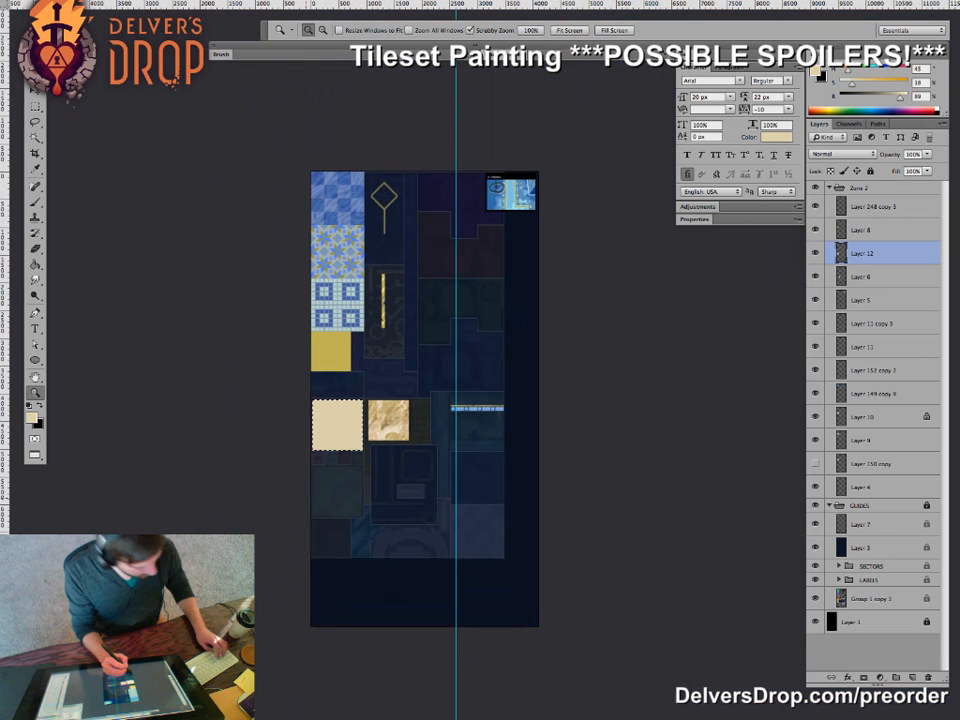
{"action": "key", "text": "v"}
{"action": "left_click_drag", "start_coordinate": [338, 425], "coordinate": [345, 266]}
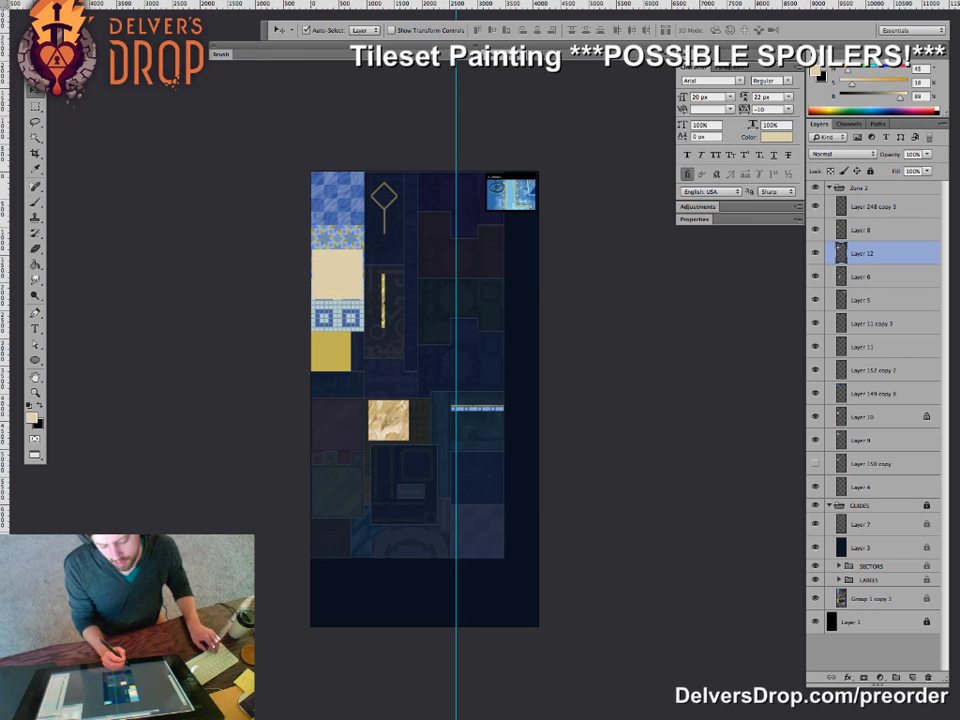
{"action": "key", "text": "super+z"}
- Sample the pale mosaic tile colour, adjust it to H 160, S 4, B 94, and set the brush to 40% opacity
{"action": "key", "text": "z"}
{"action": "left_click_drag", "start_coordinate": [348, 430], "coordinate": [462, 430]}
{"action": "key", "text": "b"}
{"action": "key", "text": "z"}
{"action": "mouse_move", "coordinate": [371, 436]}
{"action": "left_mouse_down"}
{"action": "mouse_move", "coordinate": [318, 436]}
{"action": "mouse_move", "coordinate": [348, 464]}
{"action": "mouse_move", "coordinate": [345, 474]}
{"action": "left_mouse_up"}
{"action": "key", "text": "b"}
{"action": "left_click", "coordinate": [336, 143], "text": "alt"}
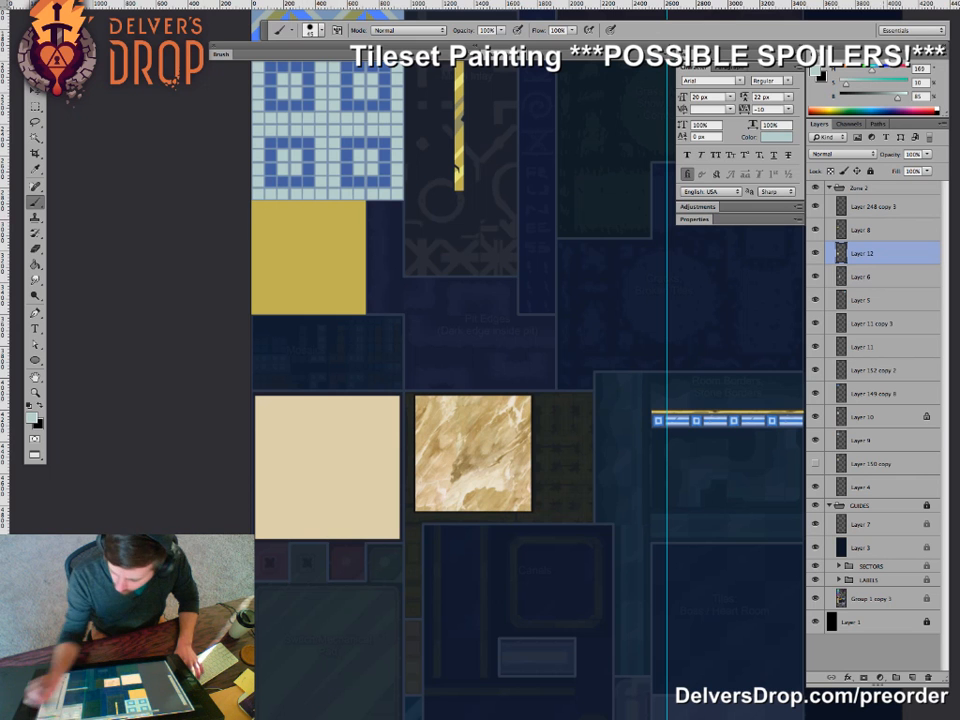
{"action": "key", "text": "4"}
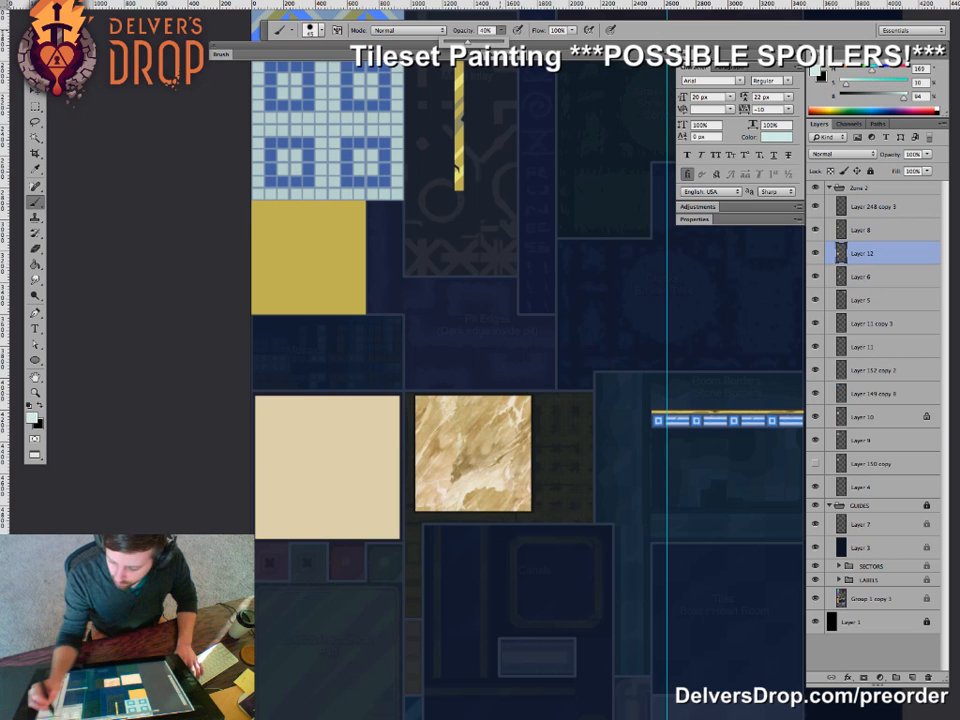
{"action": "left_click_drag", "start_coordinate": [846, 84], "coordinate": [842, 84]}
- Brush a diagonal pale patch on the upper part of the cream square and even it out with the Paint Bucket
{"action": "mouse_move", "coordinate": [295, 445]}
{"action": "left_mouse_down"}
{"action": "mouse_move", "coordinate": [287, 464]}
{"action": "mouse_move", "coordinate": [309, 432]}
{"action": "mouse_move", "coordinate": [322, 436]}
{"action": "left_mouse_up"}
{"action": "key", "text": "z"}
{"action": "mouse_move", "coordinate": [307, 496]}
{"action": "left_mouse_down"}
{"action": "mouse_move", "coordinate": [400, 496]}
{"action": "mouse_move", "coordinate": [429, 514]}
{"action": "left_mouse_up"}
{"action": "key", "text": "g"}
{"action": "left_click", "coordinate": [288, 375]}
{"action": "key", "text": "z"}
{"action": "left_click_drag", "start_coordinate": [321, 423], "coordinate": [218, 423]}
{"action": "left_click_drag", "start_coordinate": [320, 443], "coordinate": [405, 443]}
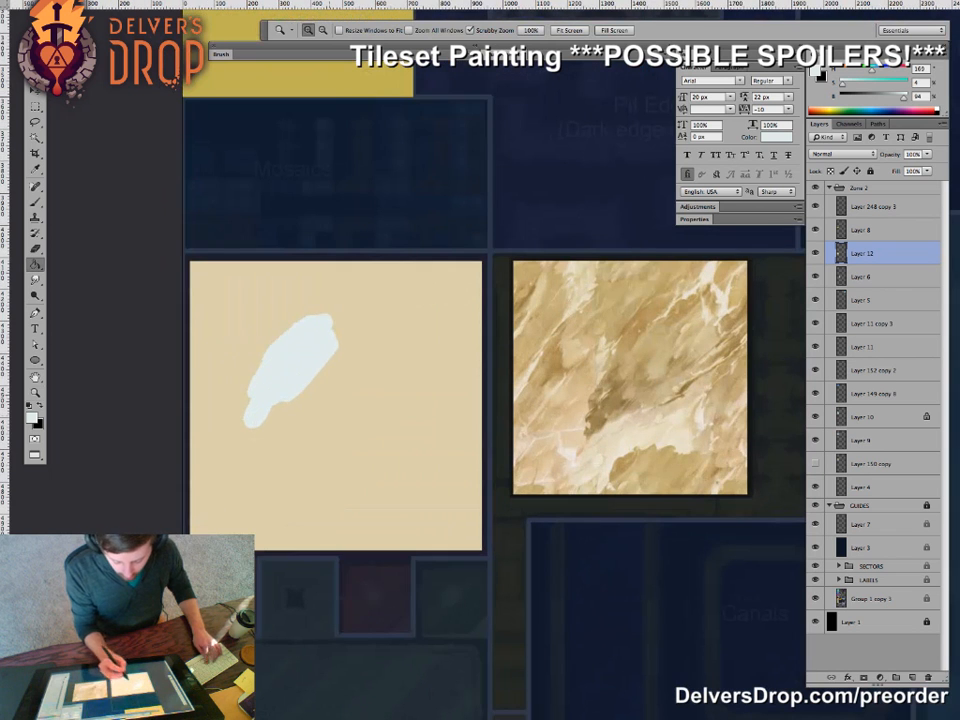
- Tint the pale patch with the sampled cream using the Paint Bucket at 8% opacity
{"action": "key", "text": "g"}
{"action": "left_click", "coordinate": [350, 430], "text": "alt"}
{"action": "key", "text": "8"}
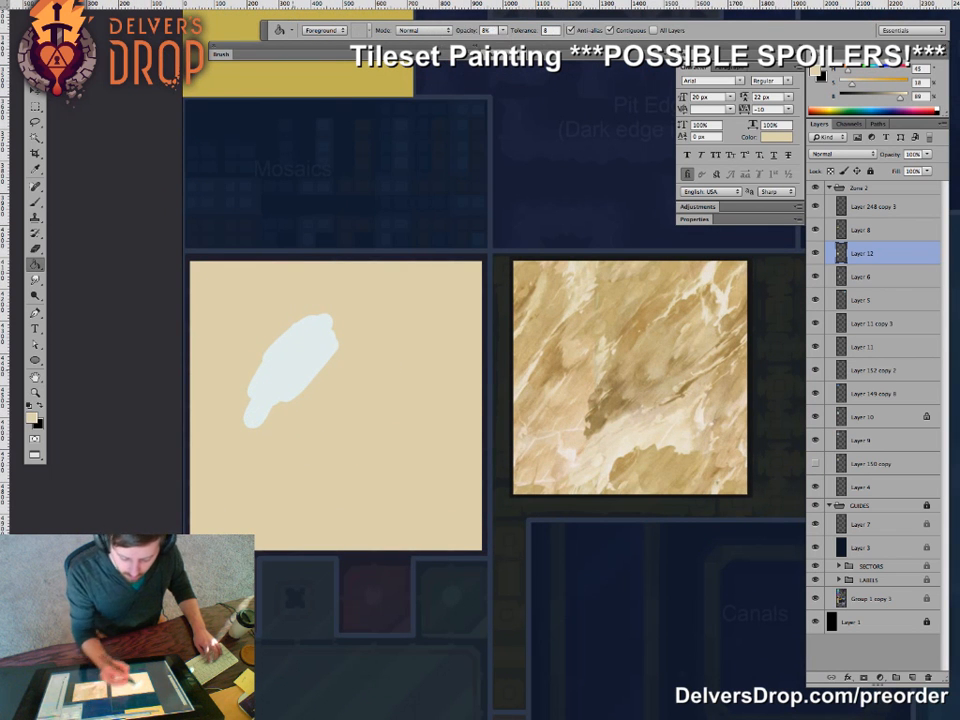
{"action": "left_click_drag", "start_coordinate": [234, 330], "coordinate": [223, 316]}
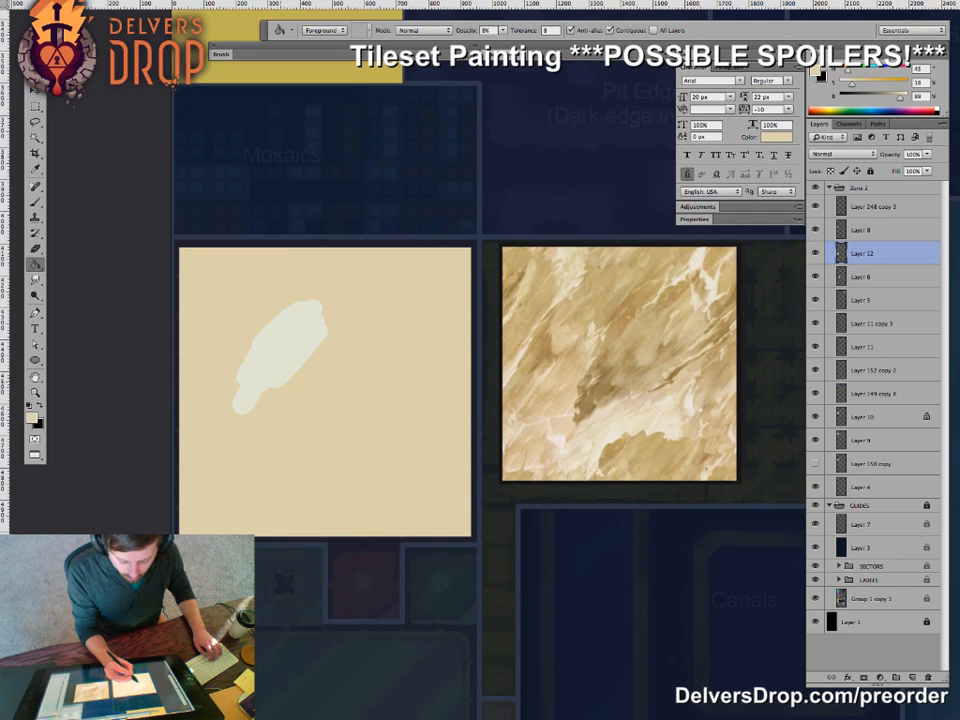
- Sample the tinted patch's colour, H 64, S 6, B 91, and brush a thin diagonal streak below the patch
{"action": "key", "text": "b"}
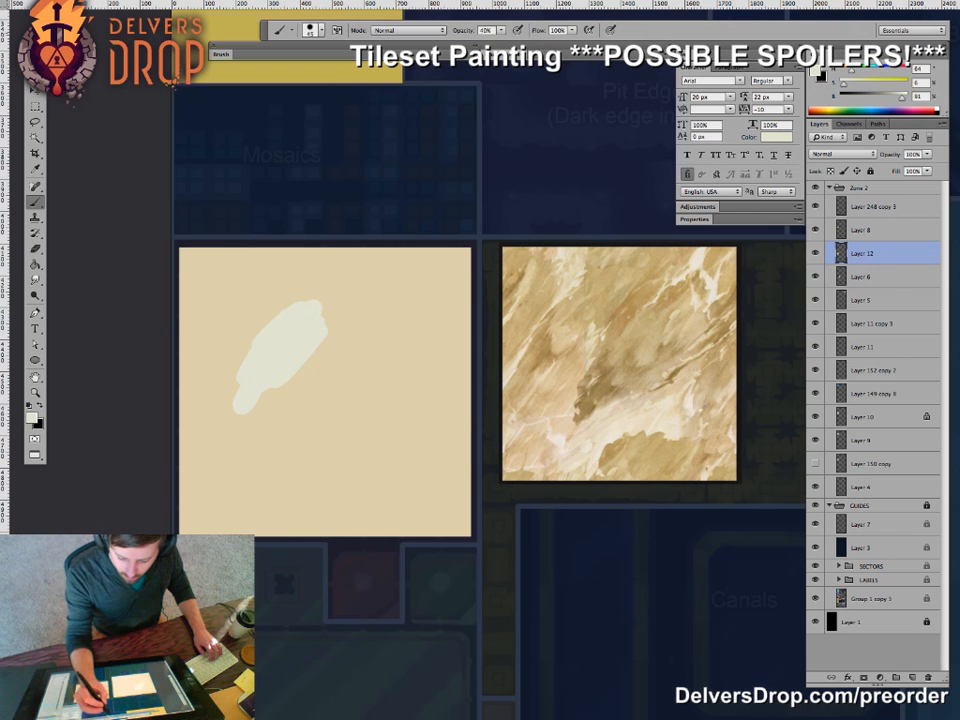
{"action": "left_click", "coordinate": [502, 30]}
{"action": "key", "text": "v"}
{"action": "key", "text": "g"}
{"action": "mouse_move", "coordinate": [503, 31]}
{"action": "left_mouse_down"}
{"action": "mouse_move", "coordinate": [505, 43]}
{"action": "mouse_move", "coordinate": [562, 44]}
{"action": "left_mouse_up"}
{"action": "key", "text": "v"}
{"action": "key", "text": "super+space"}
{"action": "mouse_move", "coordinate": [366, 417]}
{"action": "left_mouse_down"}
{"action": "mouse_move", "coordinate": [320, 417]}
{"action": "mouse_move", "coordinate": [277, 468]}
{"action": "left_mouse_up"}
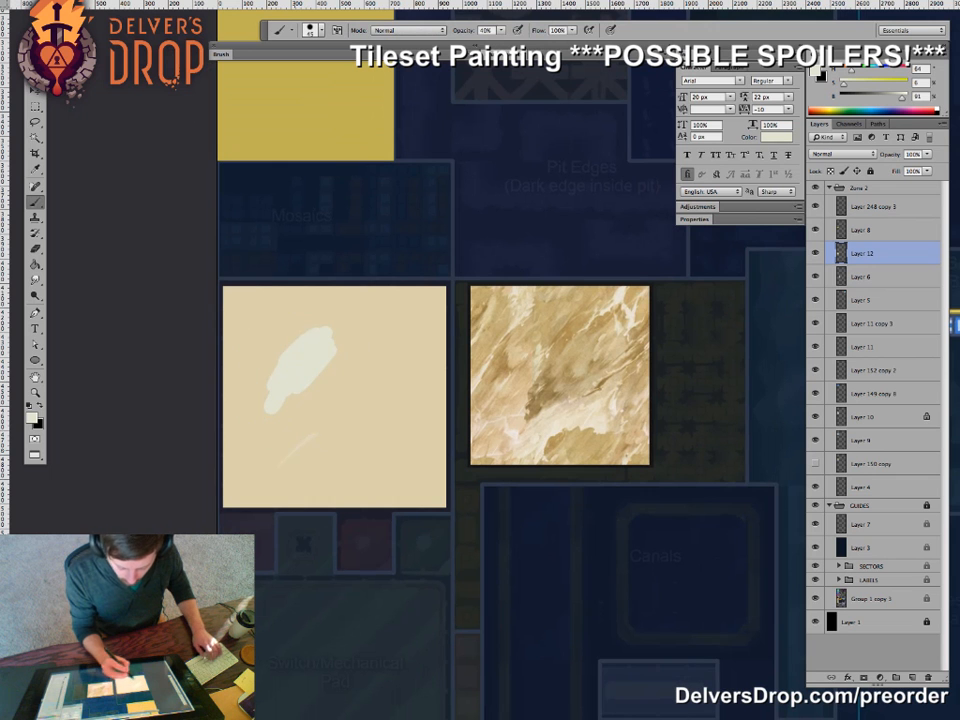
- Thicken the lower streak with the brush at 100% opacity and add a small streak between it and the patch
{"action": "key", "text": "g"}
{"action": "left_click", "coordinate": [318, 442]}
{"action": "key", "text": "b"}
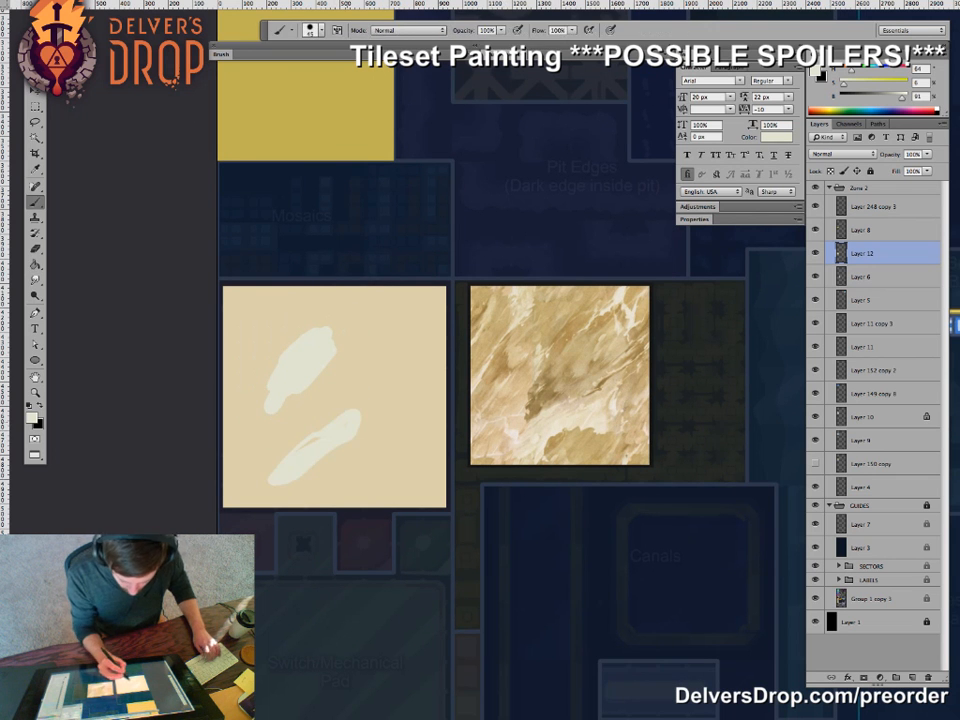
{"action": "left_click_drag", "start_coordinate": [315, 414], "coordinate": [331, 401]}
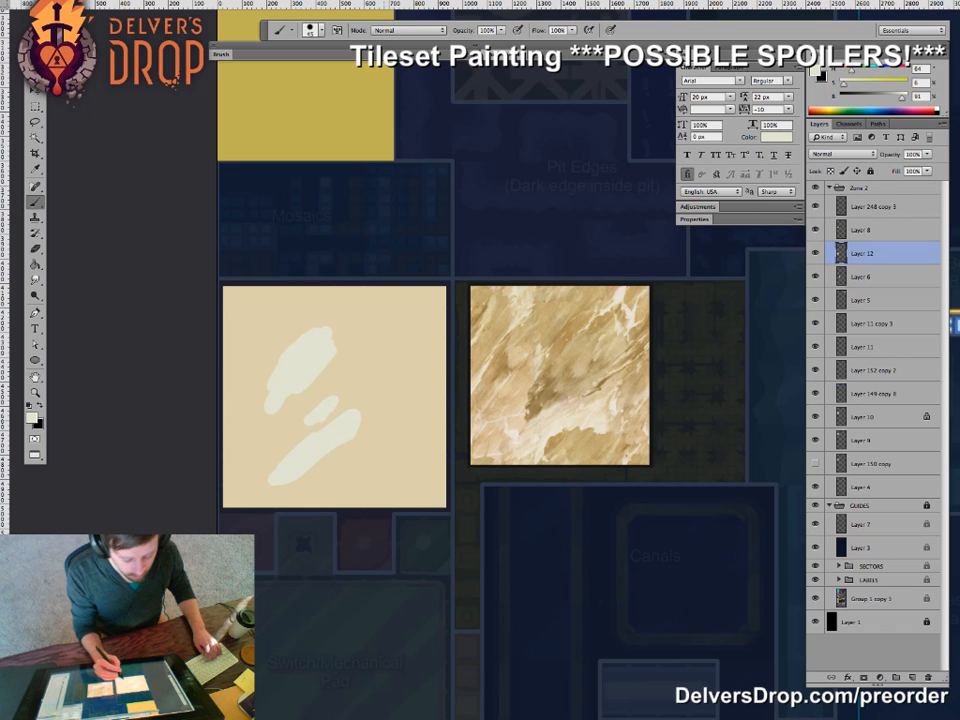
- Sample a tan from the marble texture, H 43, S 34, B 79, and brush a diagonal vein beside the upper pale patch
{"action": "key", "text": "z"}
{"action": "mouse_move", "coordinate": [413, 460]}
{"action": "left_mouse_down"}
{"action": "mouse_move", "coordinate": [388, 456]}
{"action": "mouse_move", "coordinate": [424, 456]}
{"action": "left_mouse_up"}
{"action": "key", "text": "b"}
{"action": "left_click", "coordinate": [562, 345], "text": "alt"}
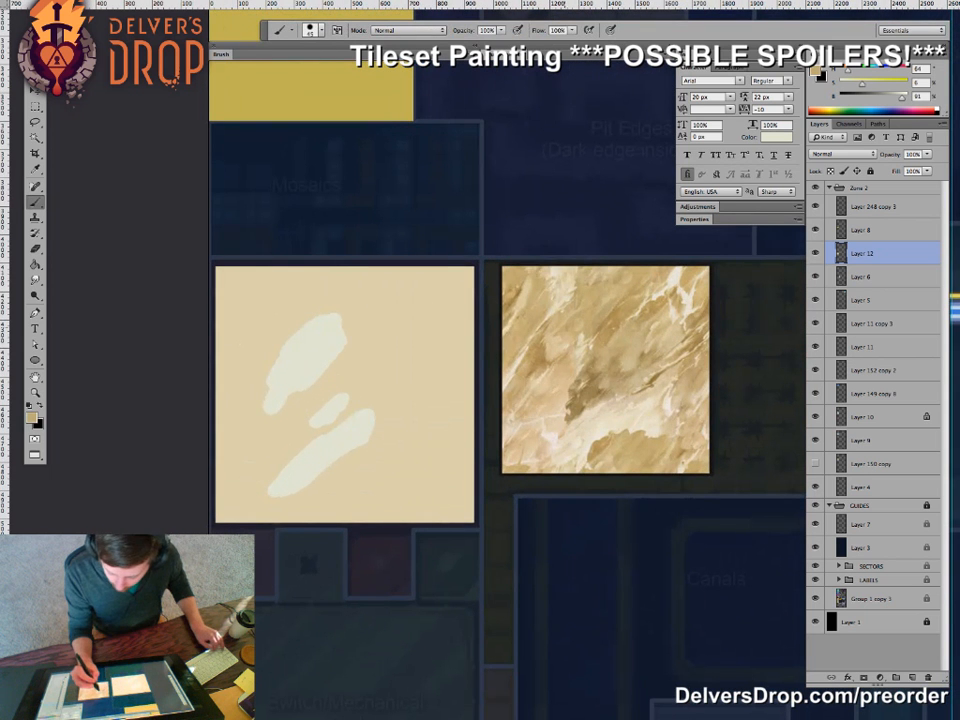
{"action": "mouse_move", "coordinate": [403, 330]}
{"action": "left_mouse_down"}
{"action": "mouse_move", "coordinate": [367, 375]}
{"action": "mouse_move", "coordinate": [367, 358]}
{"action": "left_mouse_up"}
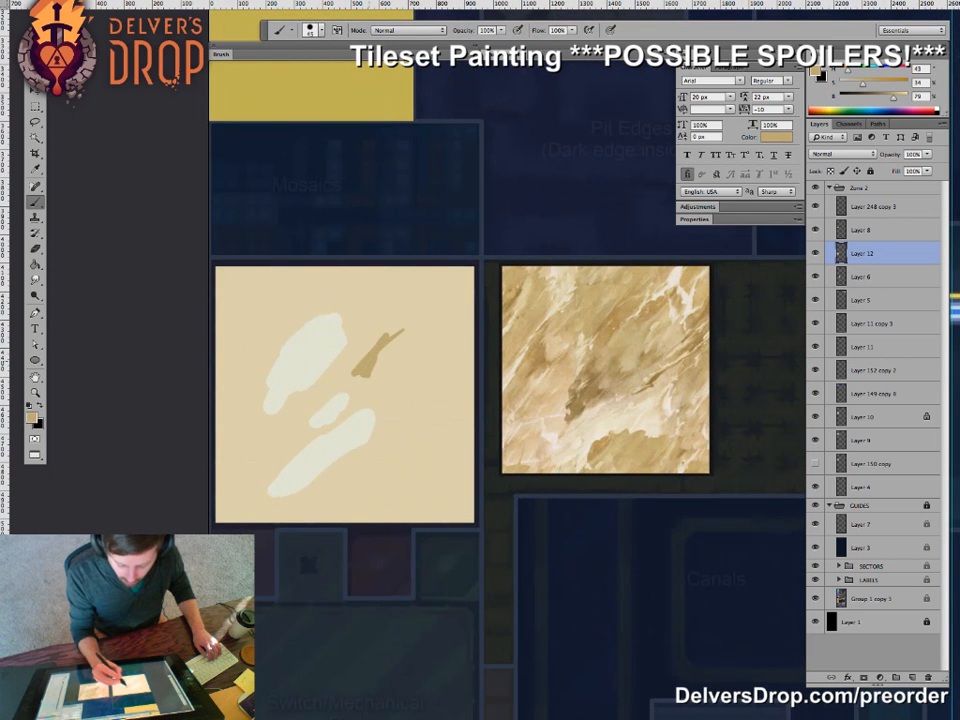
- Undo the last tan vein, sample marble tan H 44, S 32, B 80, and brush a tapered diagonal vein beside the upper pale patch
{"action": "key", "text": "ctrl+z"}
{"action": "left_click", "coordinate": [583, 292], "text": "alt"}
{"action": "left_click", "coordinate": [585, 288], "text": "alt"}
{"action": "left_click_drag", "start_coordinate": [386, 334], "coordinate": [346, 376]}
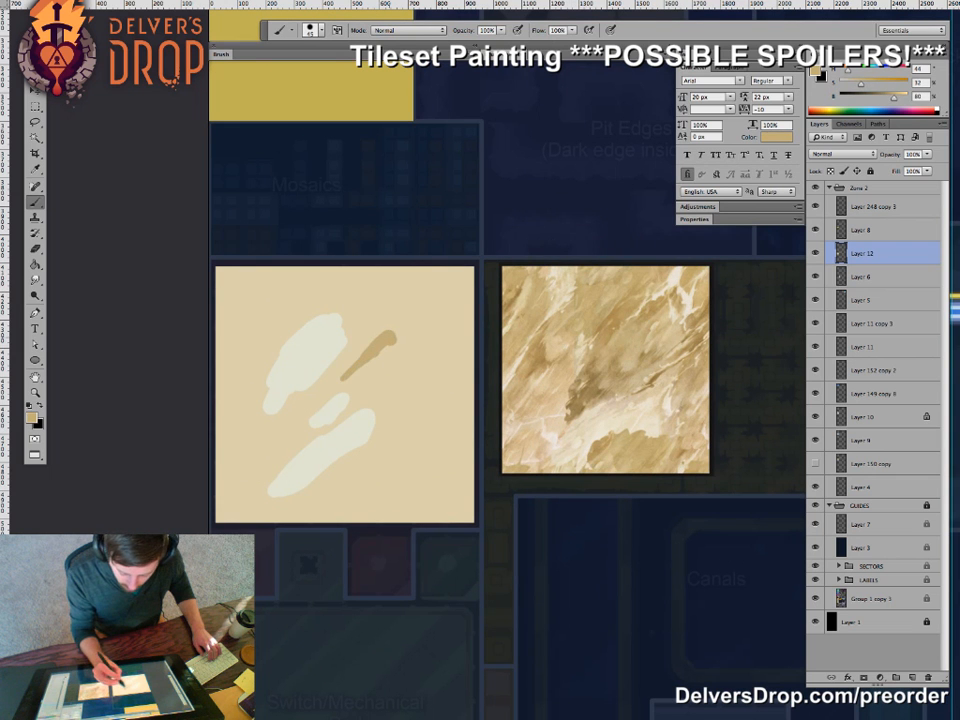
- Tint the tan vein with grey-green H 123, S 11, B 72, and the base cream using the Paint Bucket at 21% opacity
{"action": "key", "text": "g"}
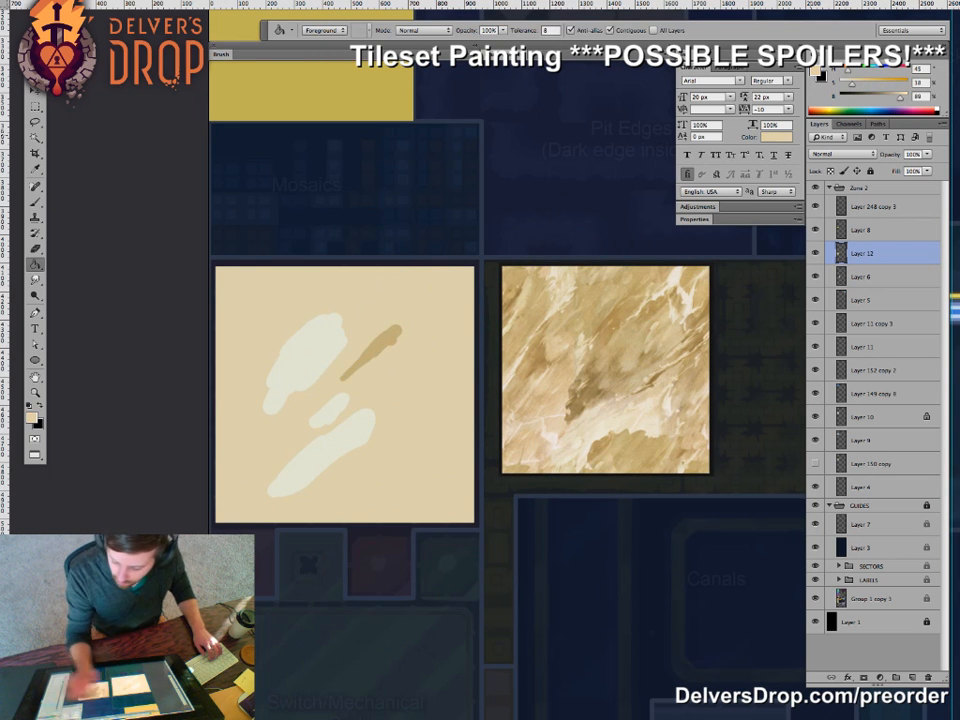
{"action": "left_click", "coordinate": [60, 635], "text": "alt"}
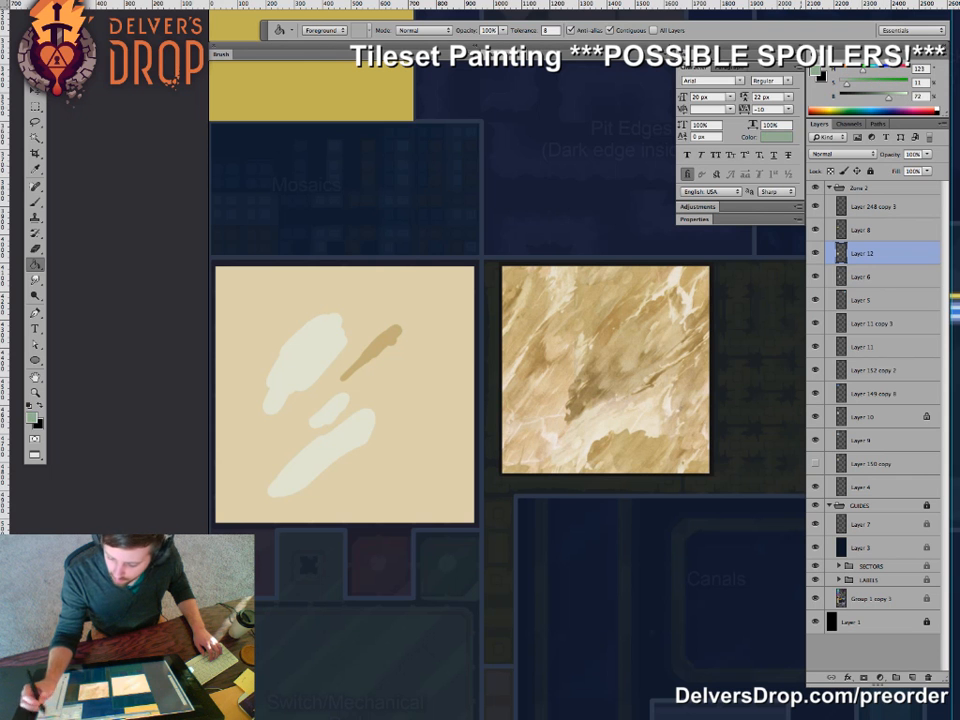
{"action": "key", "text": "2"}
{"action": "key", "text": "1"}
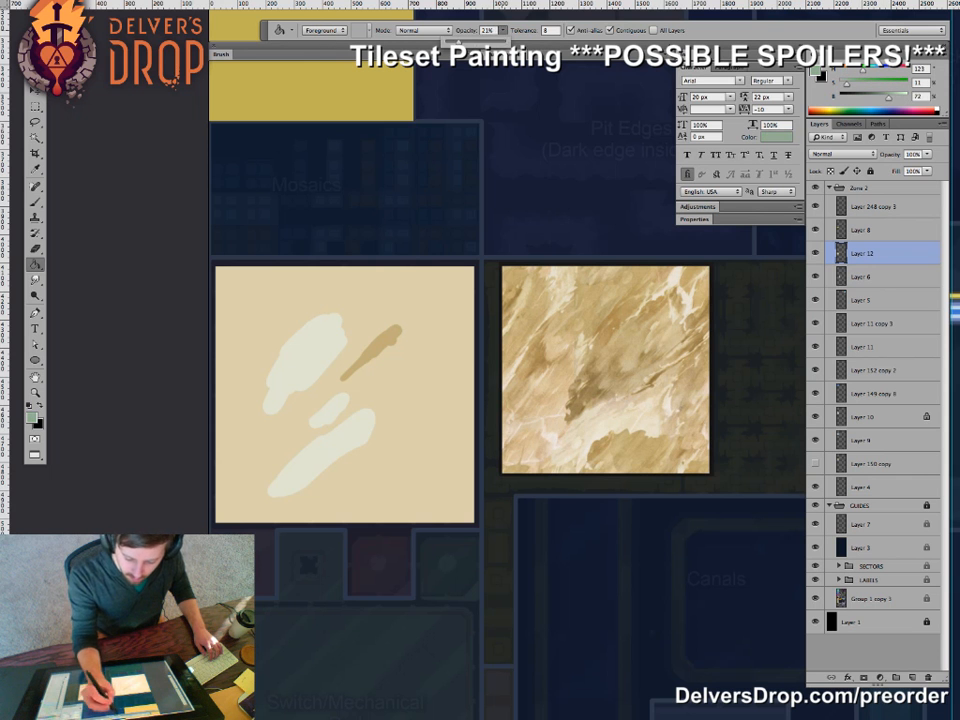
{"action": "left_click", "coordinate": [286, 272], "text": "alt"}
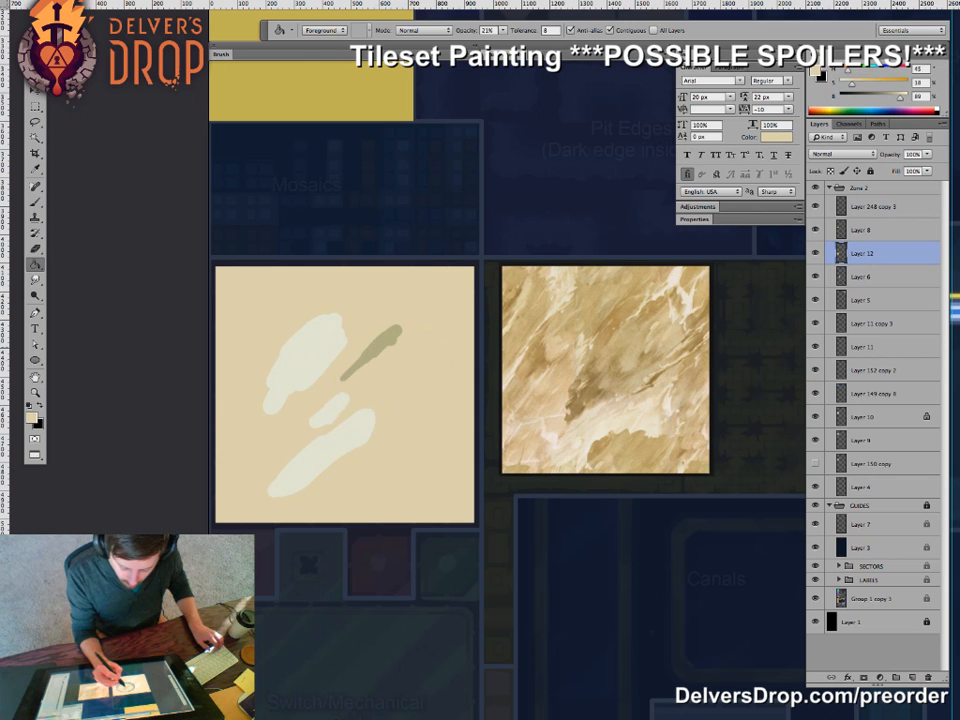
- Brush olive veins, H 52, S 20, B 80, at the tile's lower left, along its left side and right of the centre
{"action": "key", "text": "b"}
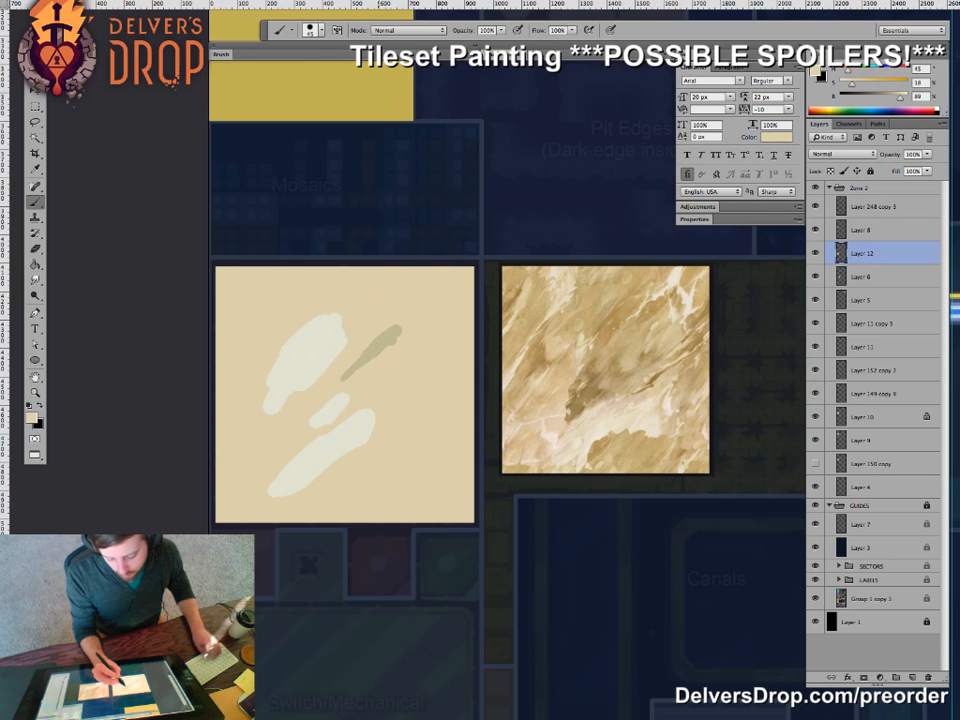
{"action": "left_click_drag", "start_coordinate": [244, 476], "coordinate": [272, 440]}
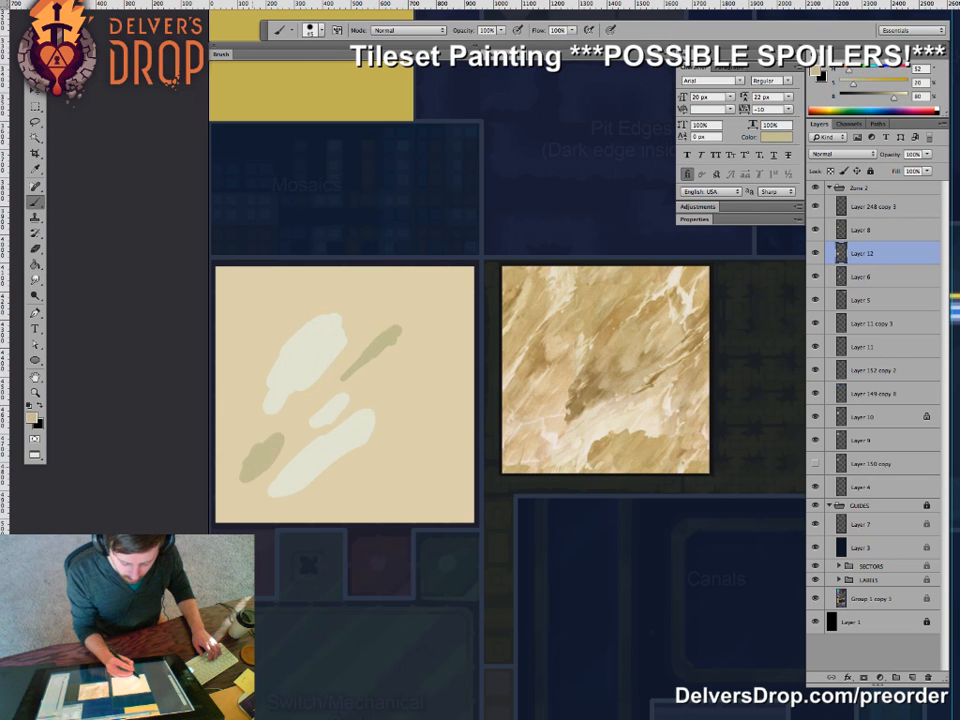
{"action": "mouse_move", "coordinate": [250, 358]}
{"action": "left_mouse_down"}
{"action": "mouse_move", "coordinate": [242, 415]}
{"action": "mouse_move", "coordinate": [298, 408]}
{"action": "left_mouse_up"}
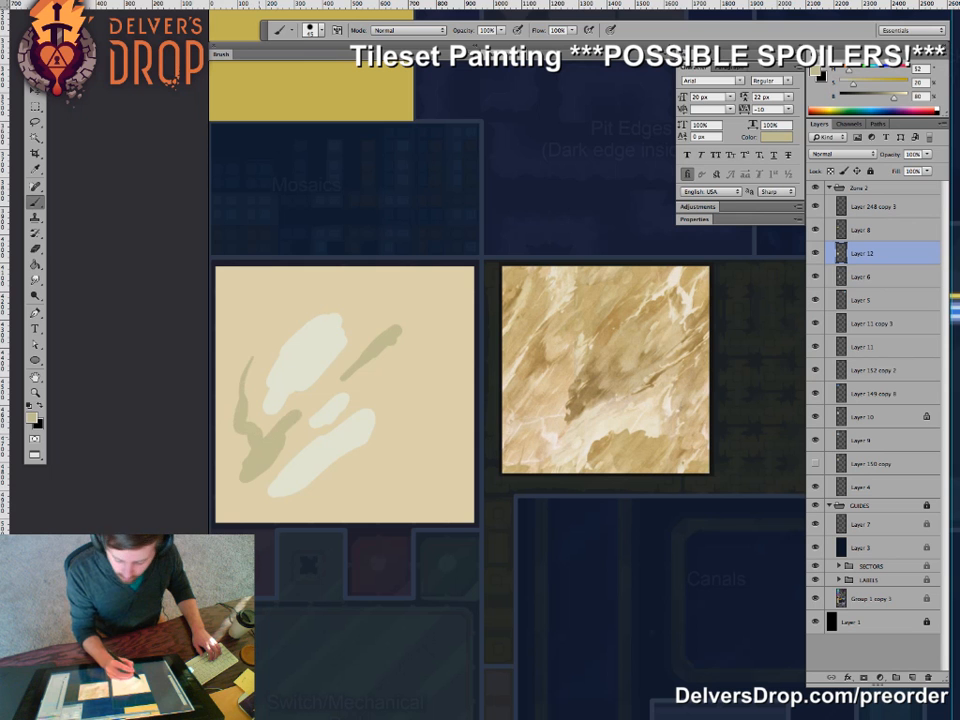
{"action": "mouse_move", "coordinate": [410, 355]}
{"action": "left_mouse_down"}
{"action": "mouse_move", "coordinate": [392, 438]}
{"action": "mouse_move", "coordinate": [444, 428]}
{"action": "left_mouse_up"}
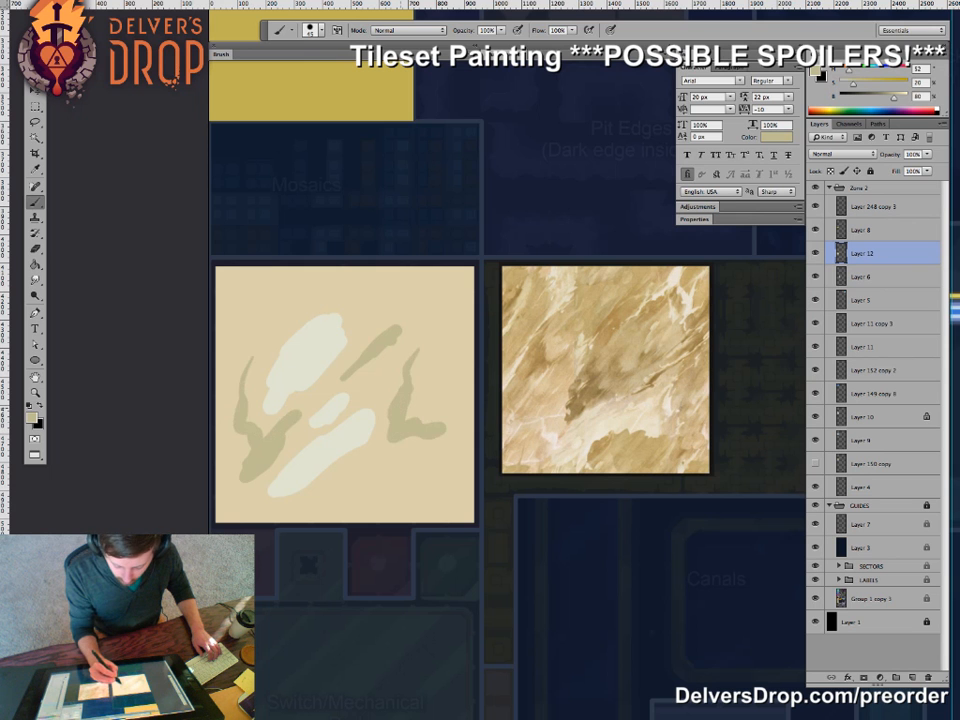
- Brush a tall pale streak near the tile's right edge and trim the lower pale streak with the base cream, H 45, S 18, B 89
{"action": "left_click", "coordinate": [354, 428], "text": "alt"}
{"action": "mouse_move", "coordinate": [438, 314]}
{"action": "left_mouse_down"}
{"action": "mouse_move", "coordinate": [435, 352]}
{"action": "mouse_move", "coordinate": [452, 396]}
{"action": "mouse_move", "coordinate": [449, 352]}
{"action": "mouse_move", "coordinate": [432, 395]}
{"action": "left_mouse_up"}
{"action": "left_click", "coordinate": [358, 402], "text": "alt"}
{"action": "mouse_move", "coordinate": [351, 416]}
{"action": "left_mouse_down"}
{"action": "mouse_move", "coordinate": [349, 446]}
{"action": "mouse_move", "coordinate": [370, 418]}
{"action": "left_mouse_up"}
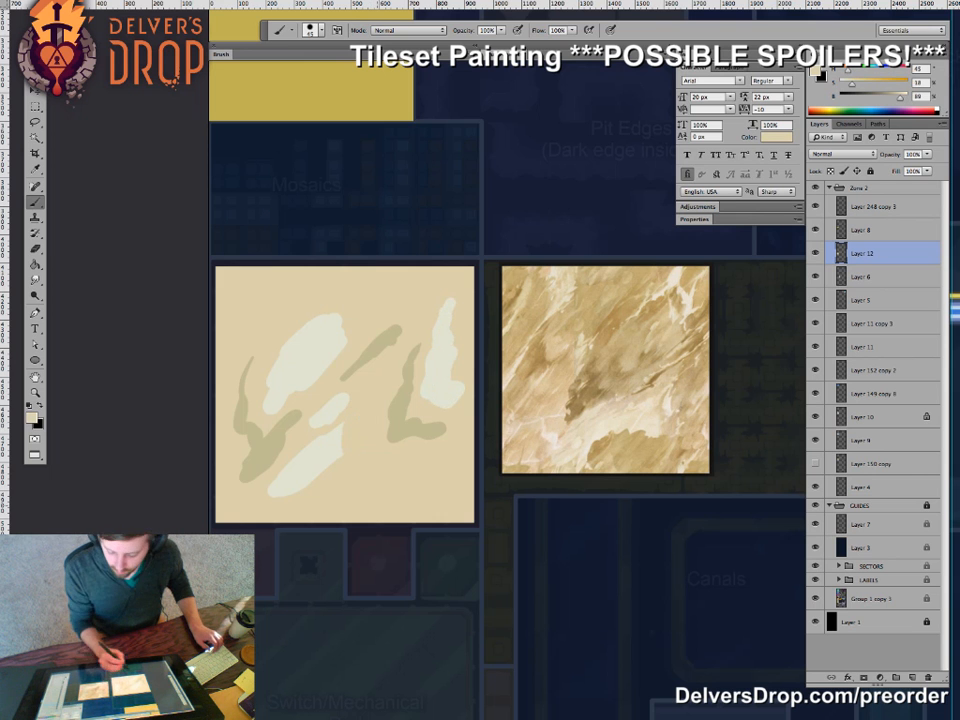
- Sample the pale colour, H 64, S 6, B 91, and extend the lower streak upward and toward the tile's lower right in wavy branches
{"action": "left_click", "coordinate": [328, 412], "text": "alt"}
{"action": "mouse_move", "coordinate": [338, 404]}
{"action": "left_mouse_down"}
{"action": "mouse_move", "coordinate": [324, 438]}
{"action": "mouse_move", "coordinate": [368, 479]}
{"action": "mouse_move", "coordinate": [352, 483]}
{"action": "mouse_move", "coordinate": [458, 451]}
{"action": "mouse_move", "coordinate": [409, 472]}
{"action": "left_mouse_up"}
{"action": "mouse_move", "coordinate": [291, 350]}
{"action": "left_mouse_down"}
{"action": "mouse_move", "coordinate": [273, 349]}
{"action": "mouse_move", "coordinate": [301, 377]}
{"action": "mouse_move", "coordinate": [292, 380]}
{"action": "left_mouse_up"}
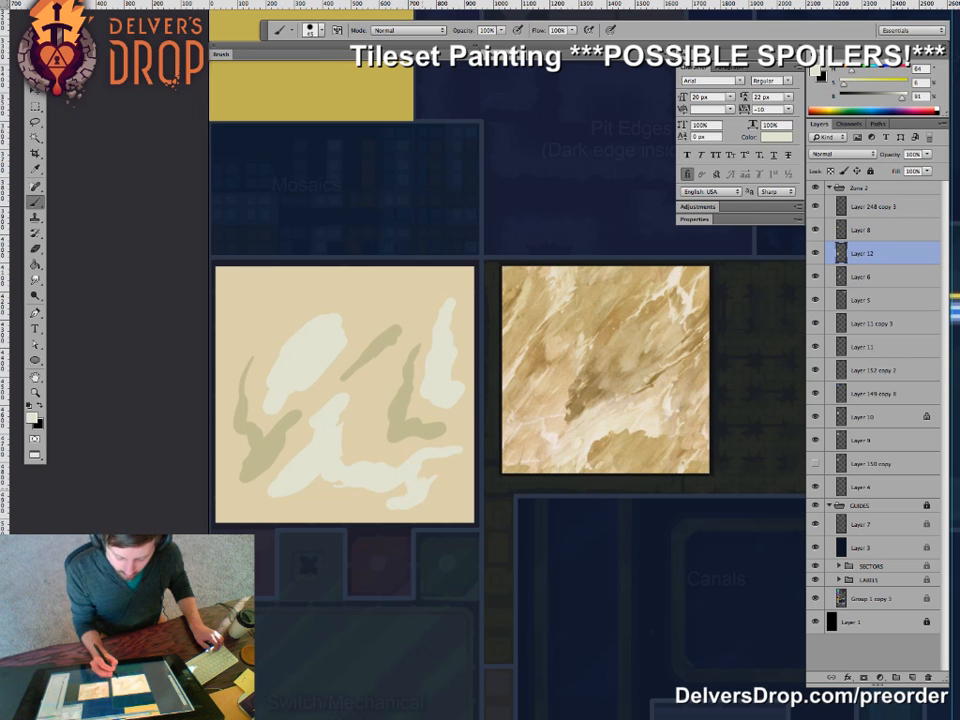
- Sample the olive, H 52, S 20, B 80, and brush branching veins between the two olive marks right of the centre
{"action": "left_click", "coordinate": [396, 399], "text": "alt"}
{"action": "mouse_move", "coordinate": [366, 382]}
{"action": "left_mouse_down"}
{"action": "mouse_move", "coordinate": [358, 424]}
{"action": "mouse_move", "coordinate": [383, 393]}
{"action": "mouse_move", "coordinate": [369, 389]}
{"action": "mouse_move", "coordinate": [385, 366]}
{"action": "left_mouse_up"}
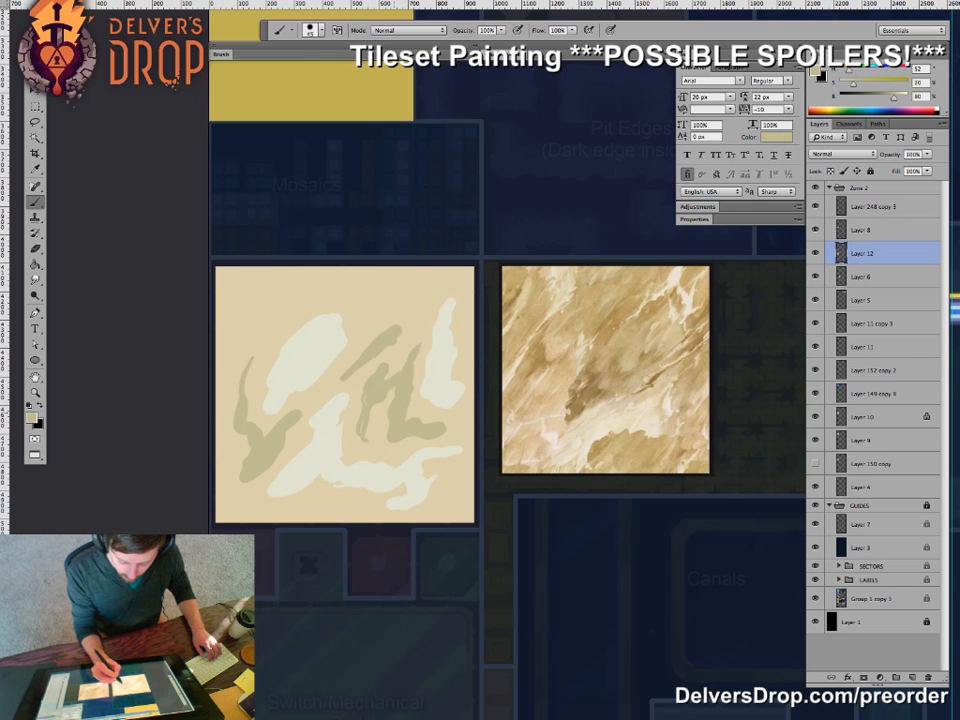
{"action": "left_click_drag", "start_coordinate": [381, 372], "coordinate": [393, 343]}
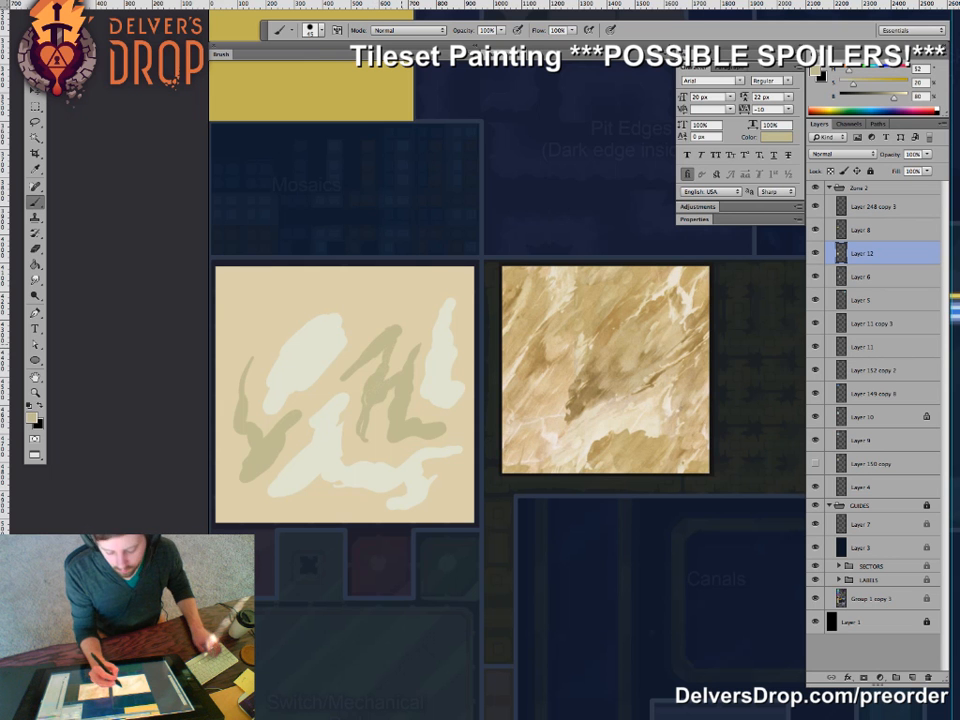
- Brush a forked olive patch in the tile's upper-left corner and carve the upper pale patch into a pointed fork with the base cream
{"action": "key", "text": "z"}
{"action": "left_click_drag", "start_coordinate": [471, 470], "coordinate": [405, 470]}
{"action": "left_click_drag", "start_coordinate": [530, 473], "coordinate": [474, 447]}
{"action": "key", "text": "ctrl+plus"}
{"action": "key", "text": "ctrl+plus"}
{"action": "key", "text": "b"}
{"action": "mouse_move", "coordinate": [319, 300]}
{"action": "left_mouse_down"}
{"action": "mouse_move", "coordinate": [287, 284]}
{"action": "mouse_move", "coordinate": [301, 312]}
{"action": "left_mouse_up"}
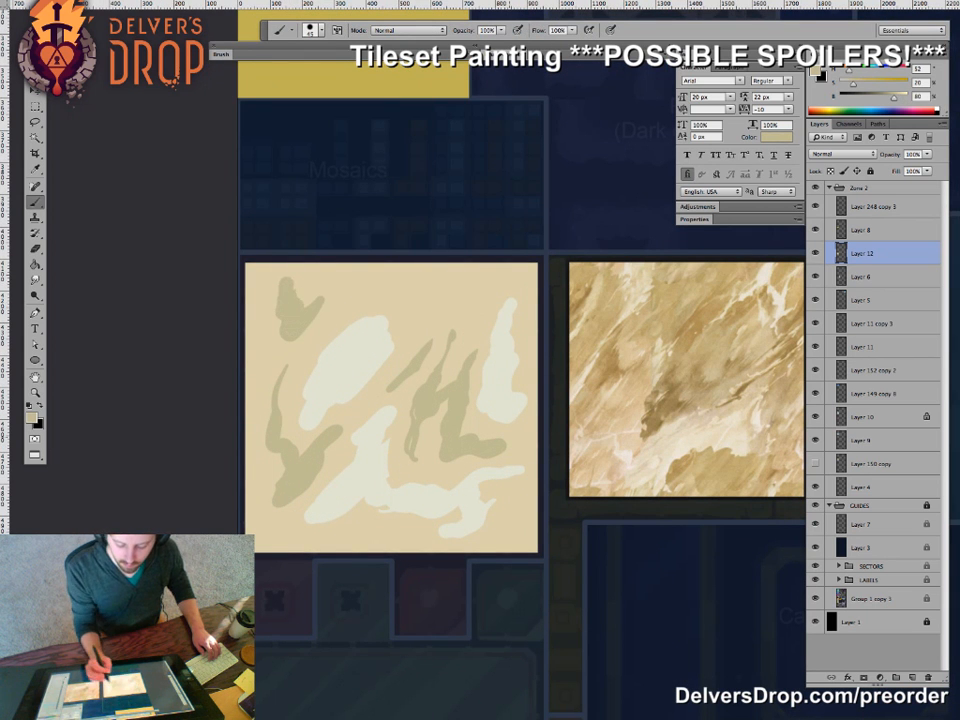
{"action": "key", "text": "ctrl+minus"}
{"action": "mouse_move", "coordinate": [384, 388]}
{"action": "left_mouse_down"}
{"action": "mouse_move", "coordinate": [388, 368]}
{"action": "mouse_move", "coordinate": [413, 398]}
{"action": "left_mouse_up"}
- Brush folded olive veins, H 52, S 20, B 80, near the tile's top right of centre, carving between them with the sampled base cream
{"action": "key", "text": "z"}
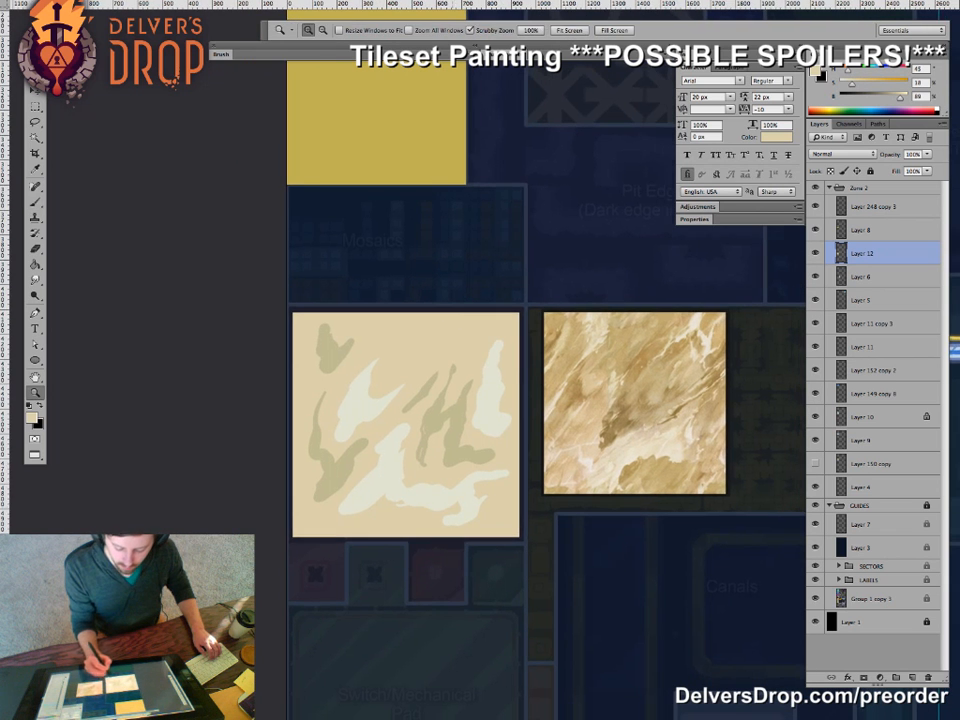
{"action": "left_click_drag", "start_coordinate": [504, 494], "coordinate": [390, 490]}
{"action": "mouse_move", "coordinate": [480, 450]}
{"action": "left_mouse_down"}
{"action": "mouse_move", "coordinate": [362, 430]}
{"action": "mouse_move", "coordinate": [475, 451]}
{"action": "left_mouse_up"}
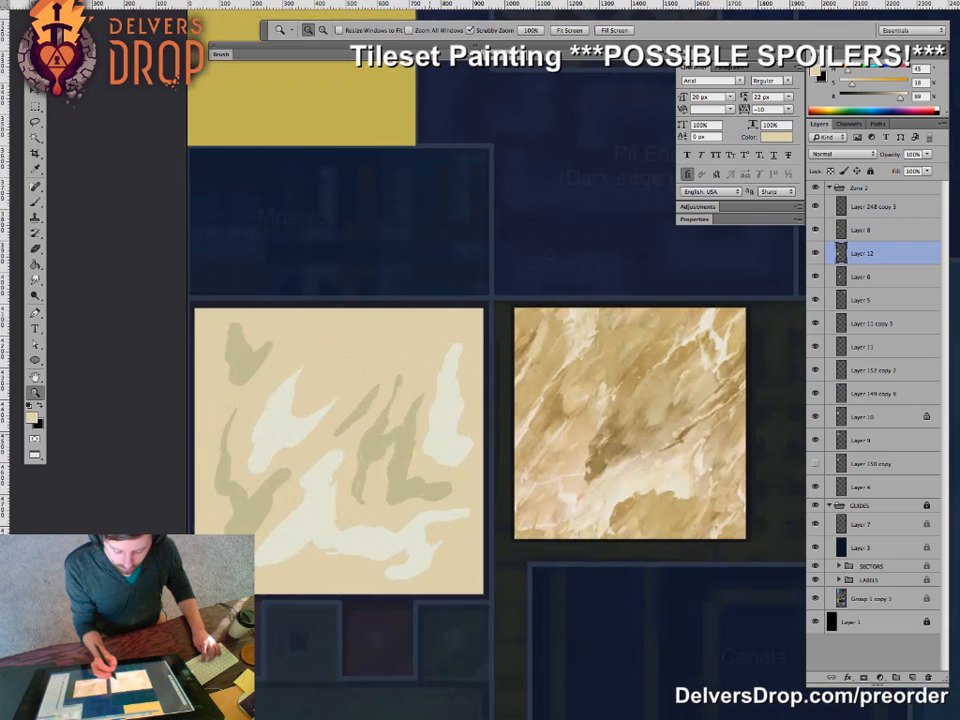
{"action": "key", "text": "b"}
{"action": "left_click", "coordinate": [446, 416], "text": "alt"}
{"action": "left_click", "coordinate": [370, 402], "text": "alt"}
{"action": "mouse_move", "coordinate": [340, 327]}
{"action": "left_mouse_down"}
{"action": "mouse_move", "coordinate": [334, 363]}
{"action": "mouse_move", "coordinate": [348, 329]}
{"action": "mouse_move", "coordinate": [348, 346]}
{"action": "mouse_move", "coordinate": [351, 328]}
{"action": "mouse_move", "coordinate": [364, 330]}
{"action": "mouse_move", "coordinate": [376, 391]}
{"action": "mouse_move", "coordinate": [364, 379]}
{"action": "mouse_move", "coordinate": [378, 348]}
{"action": "mouse_move", "coordinate": [405, 345]}
{"action": "left_mouse_up"}
{"action": "left_click", "coordinate": [378, 321], "text": "alt"}
{"action": "left_click", "coordinate": [366, 350], "text": "alt"}
{"action": "left_click", "coordinate": [380, 332], "text": "alt"}
{"action": "left_click", "coordinate": [385, 351], "text": "alt"}
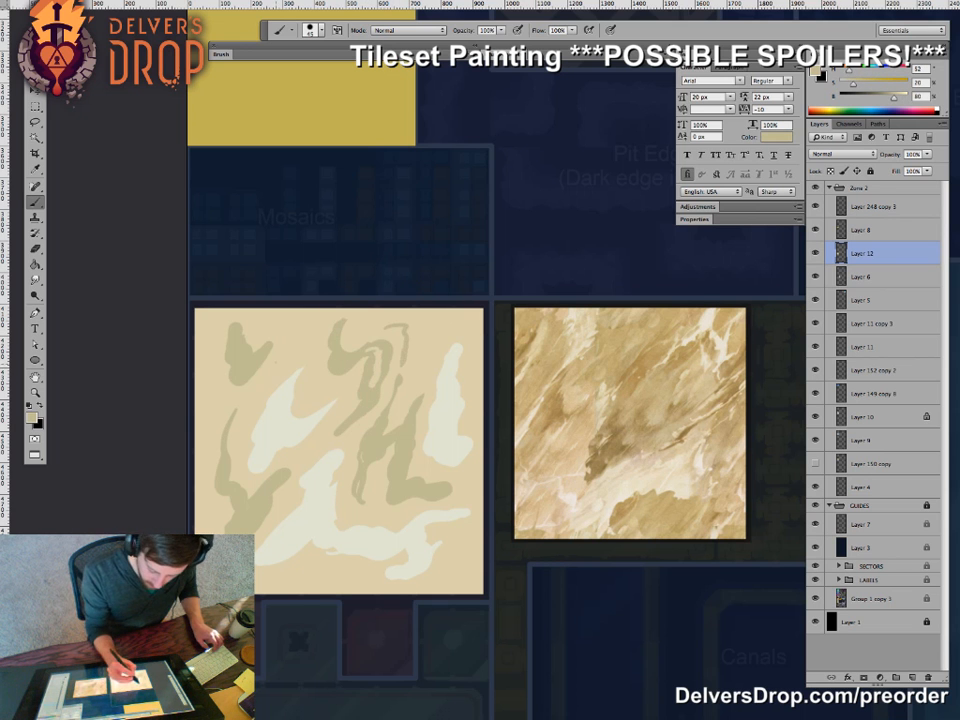
- Add thin wavy olive veins around the upper-left patch and near the tall pale streak on the tile's right side
{"action": "left_click", "coordinate": [252, 332], "text": "alt"}
{"action": "mouse_move", "coordinate": [243, 322]}
{"action": "left_mouse_down"}
{"action": "mouse_move", "coordinate": [243, 344]}
{"action": "mouse_move", "coordinate": [264, 346]}
{"action": "left_mouse_up"}
{"action": "left_click", "coordinate": [405, 434], "text": "alt"}
{"action": "mouse_move", "coordinate": [430, 343]}
{"action": "left_mouse_down"}
{"action": "mouse_move", "coordinate": [425, 372]}
{"action": "mouse_move", "coordinate": [440, 312]}
{"action": "left_mouse_up"}
- Carve thin wavy lines into the pale shapes with the sampled base cream and add a curled pale edge to the lower one
{"action": "left_click", "coordinate": [432, 302], "text": "alt"}
{"action": "left_click_drag", "start_coordinate": [346, 364], "coordinate": [328, 444]}
{"action": "left_click", "coordinate": [340, 415], "text": "alt"}
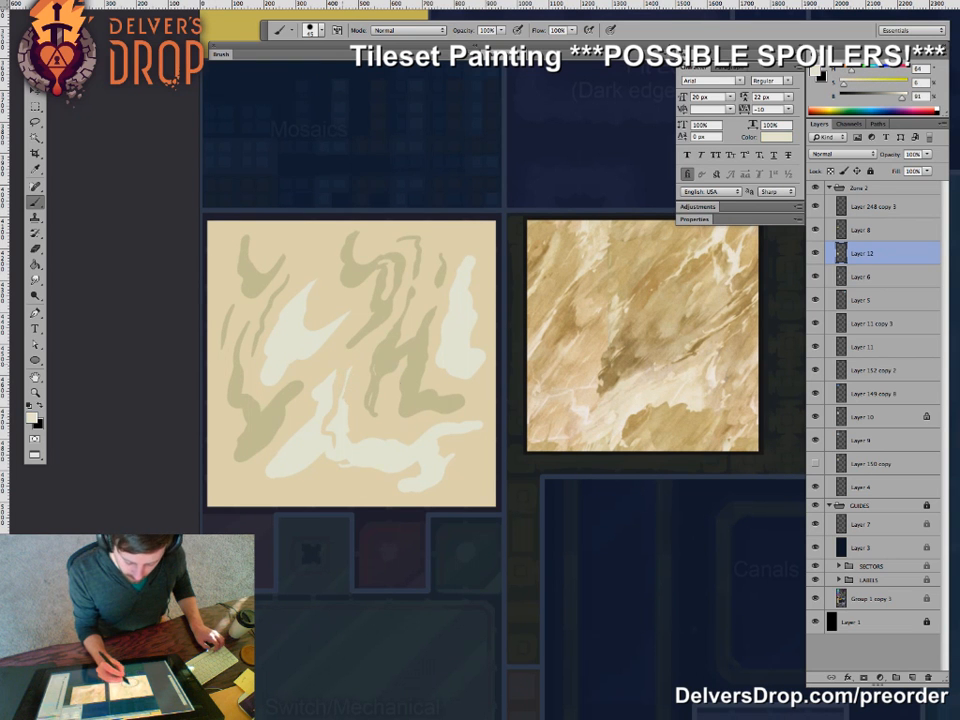
{"action": "left_click", "coordinate": [362, 426], "text": "alt"}
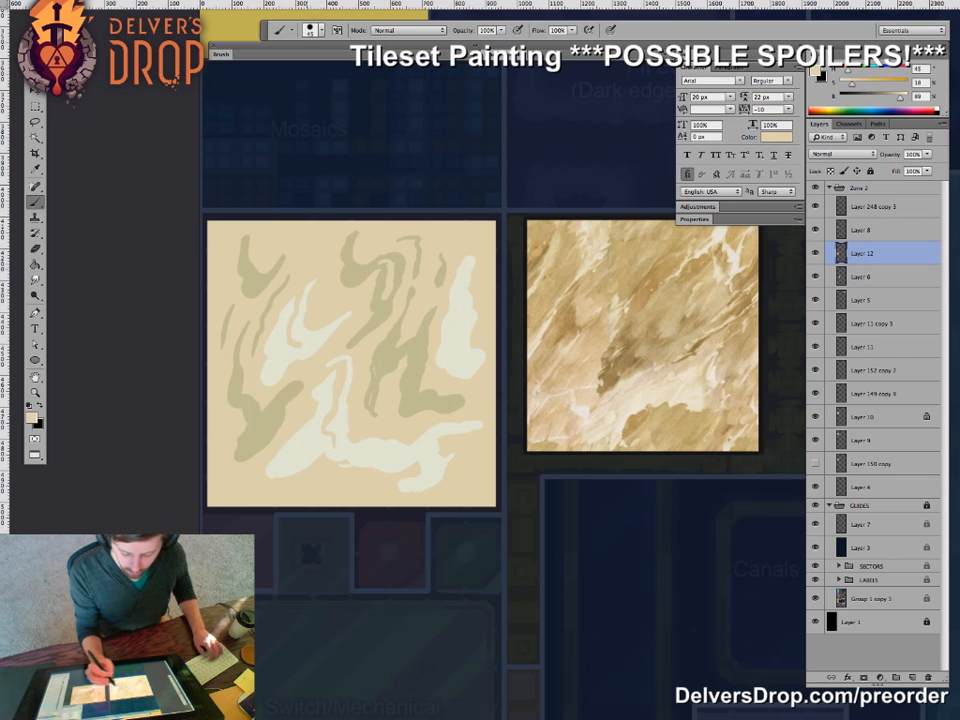
- Brush thin pale veins, H 64, S 6, B 91, at the tile's top and along its bottom edge, trimming with the base cream
{"action": "left_click", "coordinate": [300, 318], "text": "alt"}
{"action": "left_click_drag", "start_coordinate": [306, 262], "coordinate": [294, 229]}
{"action": "mouse_move", "coordinate": [222, 461]}
{"action": "left_mouse_down"}
{"action": "mouse_move", "coordinate": [235, 488]}
{"action": "mouse_move", "coordinate": [268, 476]}
{"action": "mouse_move", "coordinate": [337, 484]}
{"action": "mouse_move", "coordinate": [346, 458]}
{"action": "mouse_move", "coordinate": [403, 499]}
{"action": "left_mouse_up"}
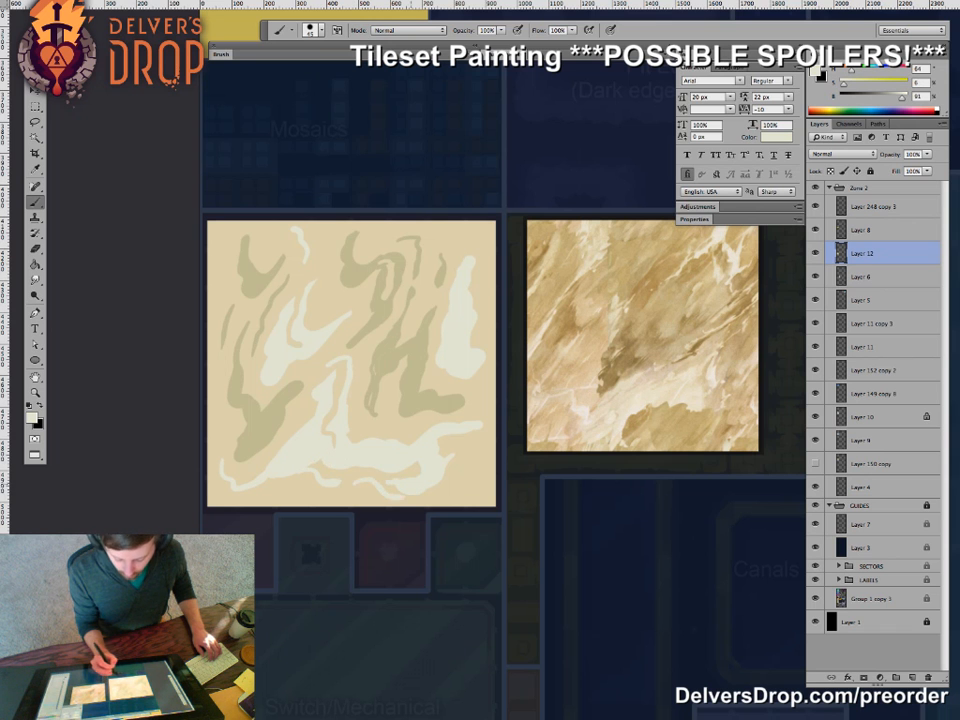
{"action": "left_click", "coordinate": [379, 482], "text": "alt"}
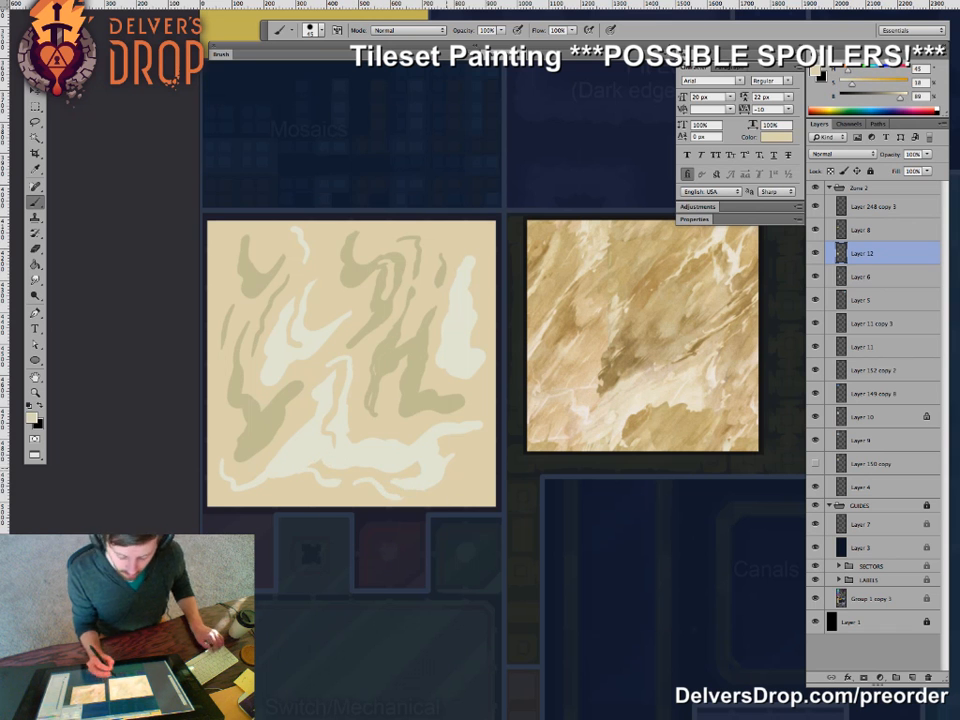
{"action": "left_click_drag", "start_coordinate": [329, 342], "coordinate": [324, 356]}
- Move the cream marble tile on Layer 12 up onto the blue star and square mosaic tiles
{"action": "key", "text": "z"}
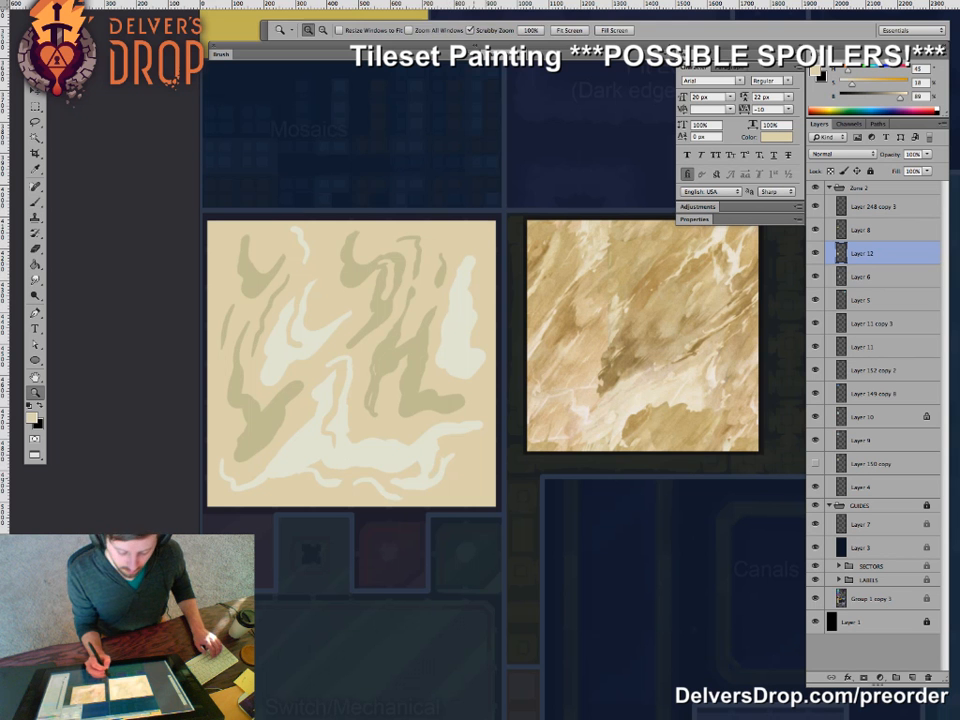
{"action": "left_click_drag", "start_coordinate": [467, 484], "coordinate": [345, 484]}
{"action": "left_click_drag", "start_coordinate": [560, 400], "coordinate": [433, 362]}
{"action": "left_click_drag", "start_coordinate": [336, 446], "coordinate": [360, 438]}
{"action": "key", "text": "v"}
{"action": "left_click", "coordinate": [425, 388]}
{"action": "key", "text": "z"}
{"action": "key", "text": "v"}
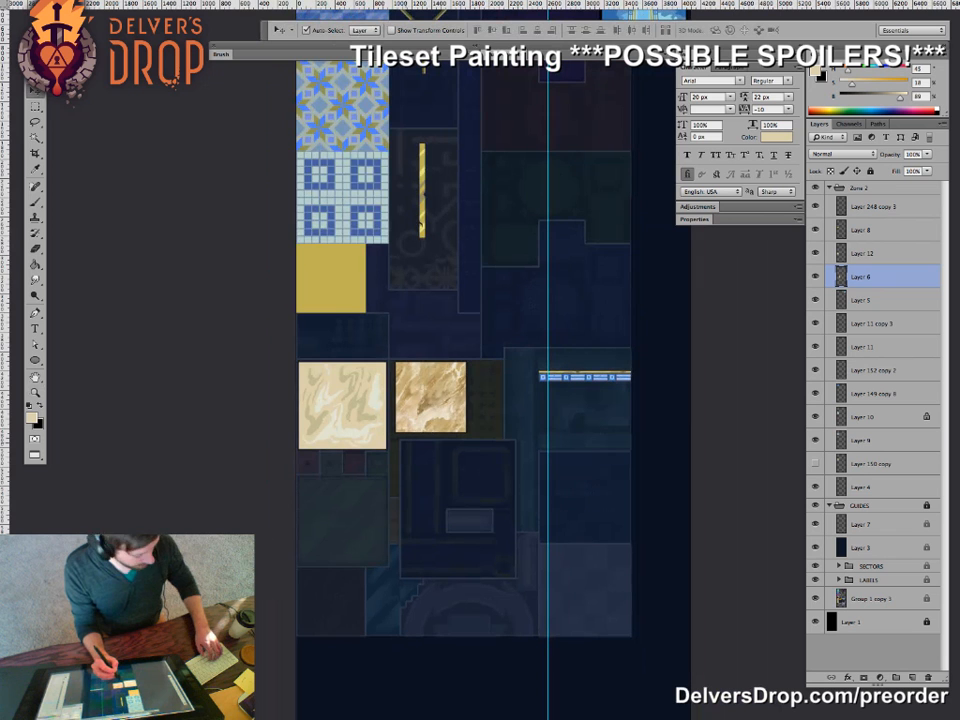
{"action": "left_click_drag", "start_coordinate": [342, 405], "coordinate": [354, 379]}
{"action": "key", "text": "z"}
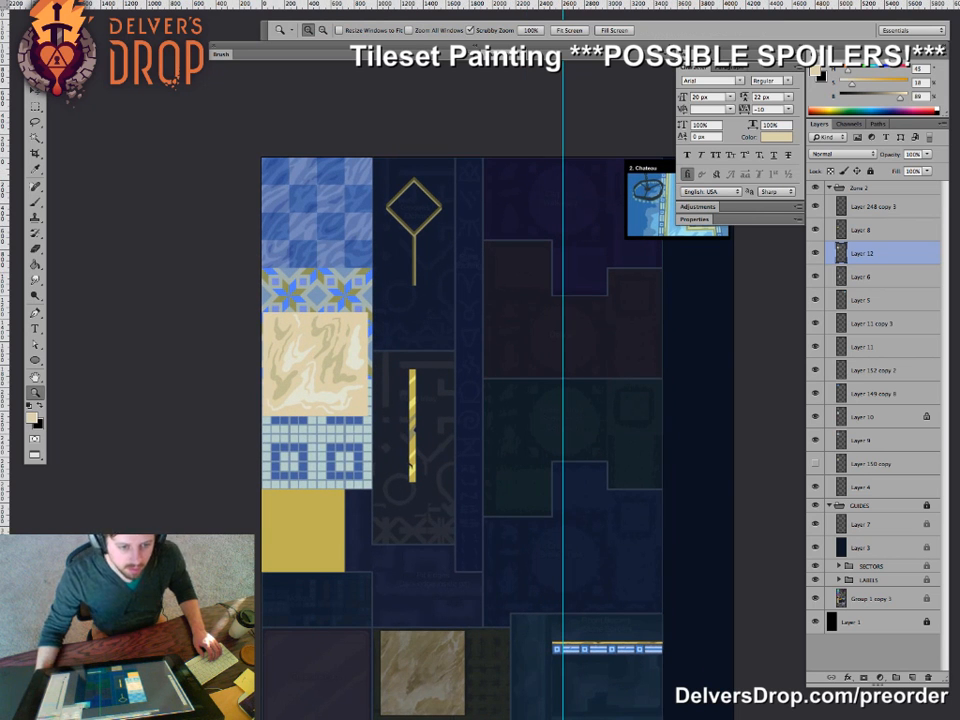
- Start a Hue/Saturation adjustment on the cream marble tile with saturation +15 and lightness +13
{"action": "key", "text": "ctrl+u"}
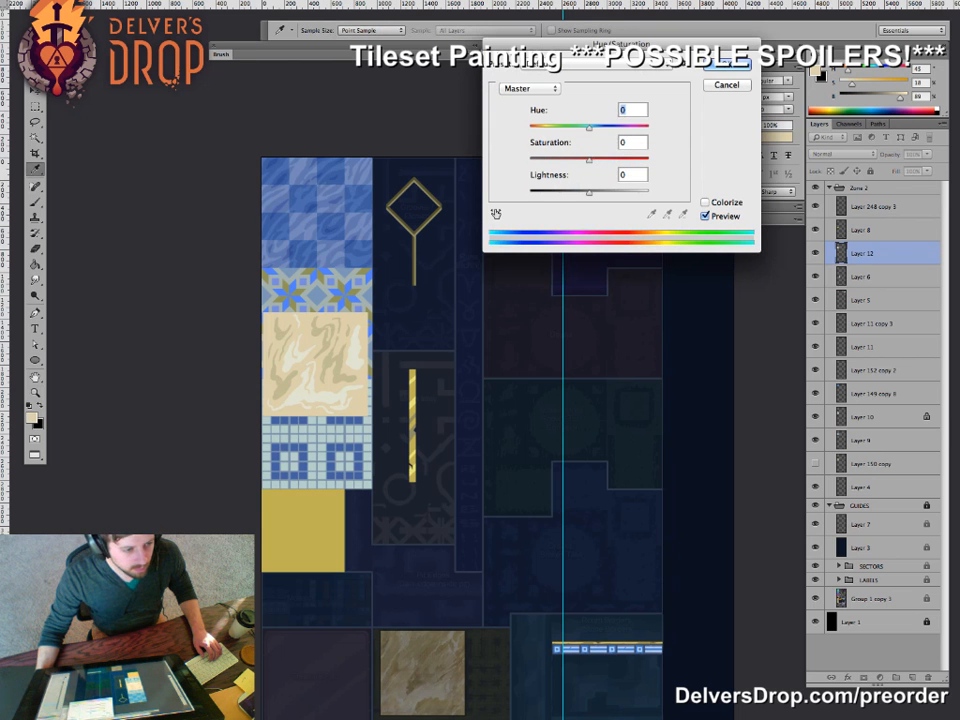
{"action": "left_click_drag", "start_coordinate": [589, 160], "coordinate": [598, 160]}
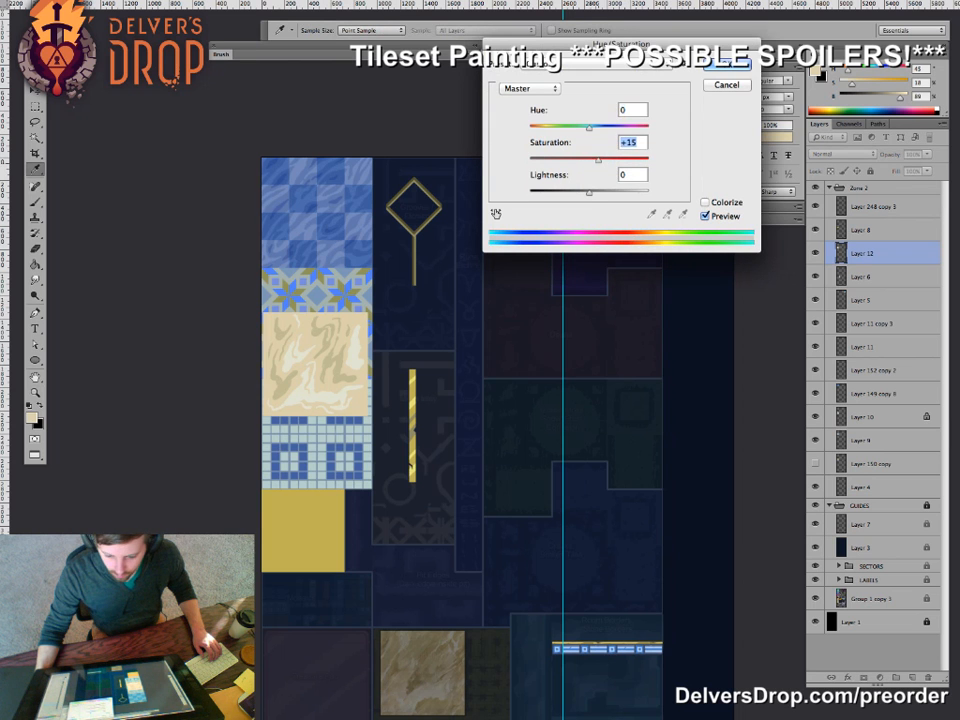
{"action": "key", "text": "Tab"}
{"action": "type", "text": "13"}
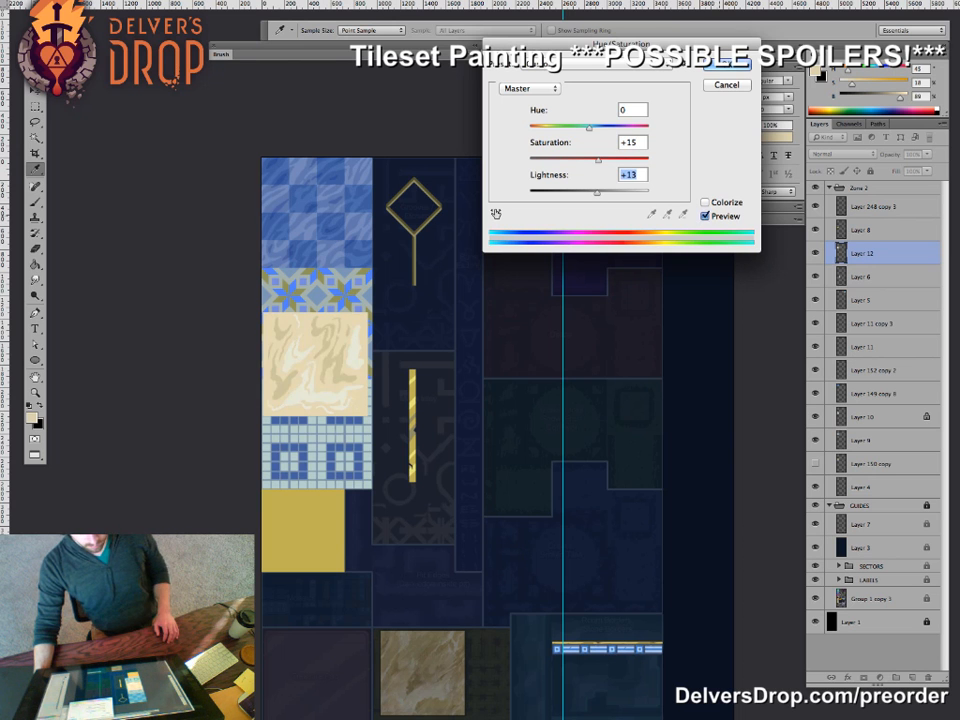
{"action": "key", "text": "p"}
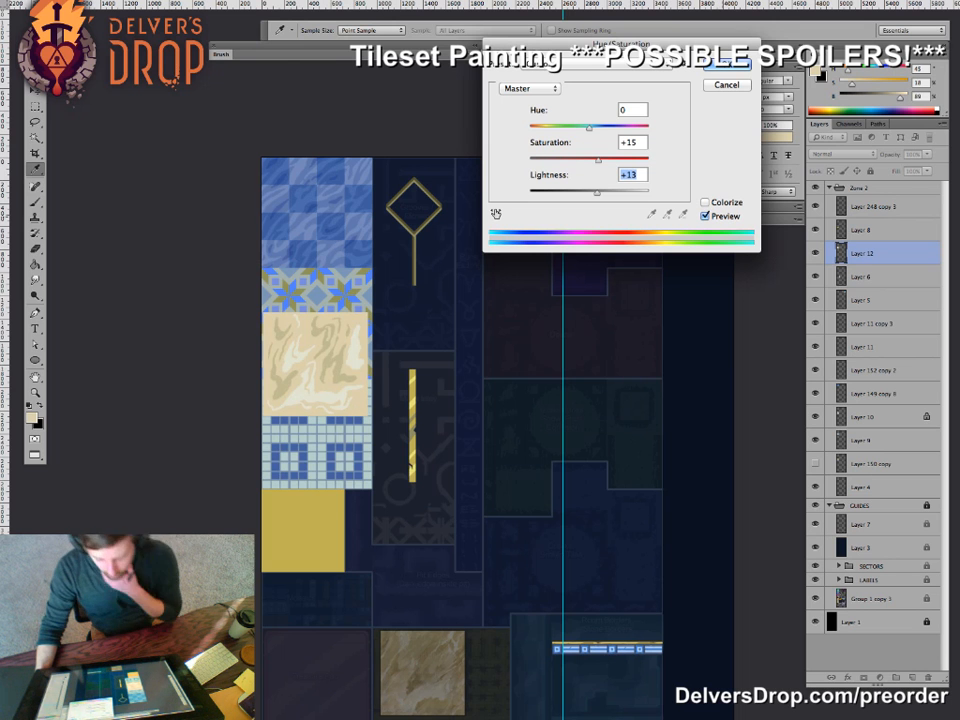
- Try brighter lightness values for the marble tile, settle on +25 and apply the Hue/Saturation adjustment
{"action": "left_click_drag", "start_coordinate": [597, 192], "coordinate": [602, 192]}
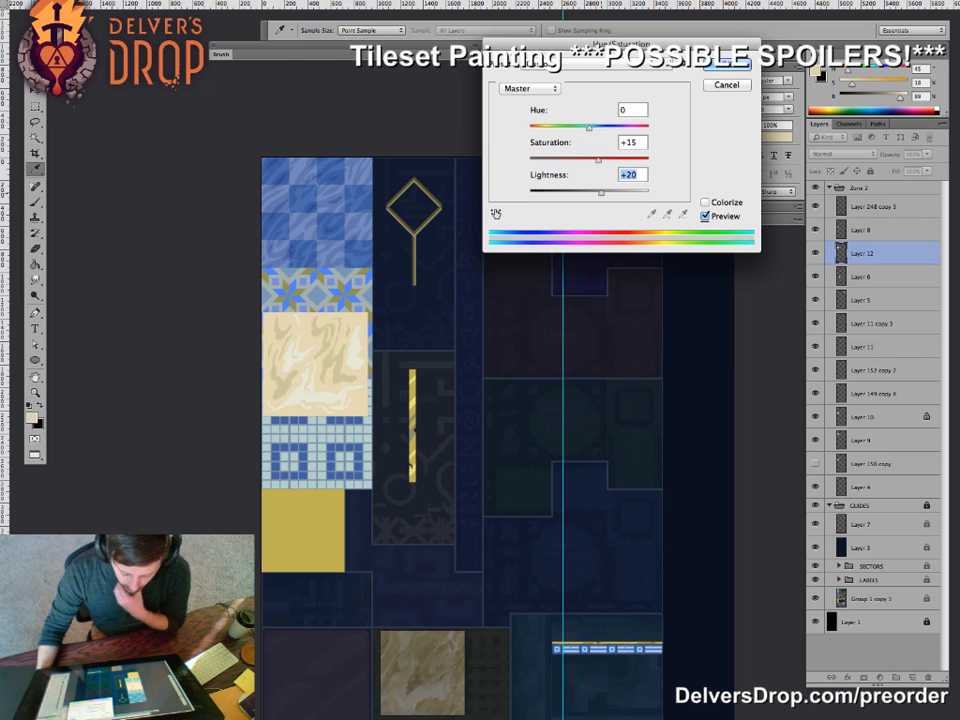
{"action": "key", "text": "Up"}
{"action": "key", "text": "Up"}
{"action": "key", "text": "Up"}
{"action": "key", "text": "Up"}
{"action": "key", "text": "Up"}
{"action": "key", "text": "Up"}
{"action": "key", "text": "Up"}
{"action": "key", "text": "Up"}
{"action": "key", "text": "Up"}
{"action": "key", "text": "Up"}
{"action": "key", "text": "Up"}
{"action": "key", "text": "Up"}
{"action": "key", "text": "Up"}
{"action": "key", "text": "Up"}
{"action": "key", "text": "Up"}
{"action": "key", "text": "Up"}
{"action": "key", "text": "Up"}
{"action": "key", "text": "Up"}
{"action": "key", "text": "Up"}
{"action": "key", "text": "Up"}
{"action": "key", "text": "Down"}
{"action": "key", "text": "Down"}
{"action": "key", "text": "Down"}
{"action": "key", "text": "Down"}
{"action": "key", "text": "Down"}
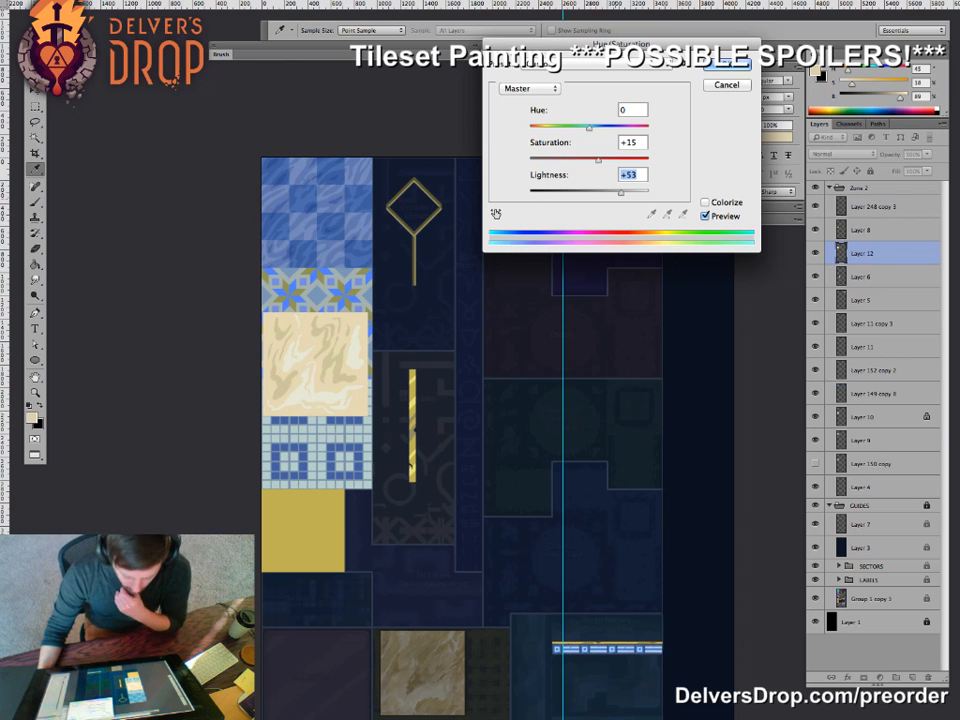
{"action": "key", "text": "Down"}
{"action": "key", "text": "Down"}
{"action": "key", "text": "Down"}
{"action": "key", "text": "Down"}
{"action": "key", "text": "Down"}
{"action": "key", "text": "Down"}
{"action": "key", "text": "Down"}
{"action": "key", "text": "Down"}
{"action": "key", "text": "Down"}
{"action": "key", "text": "Down"}
{"action": "key", "text": "Down"}
{"action": "key", "text": "Down"}
{"action": "key", "text": "Down"}
{"action": "key", "text": "Down"}
{"action": "key", "text": "Down"}
{"action": "key", "text": "Down"}
{"action": "key", "text": "Down"}
{"action": "key", "text": "Down"}
{"action": "key", "text": "Down"}
{"action": "key", "text": "Down"}
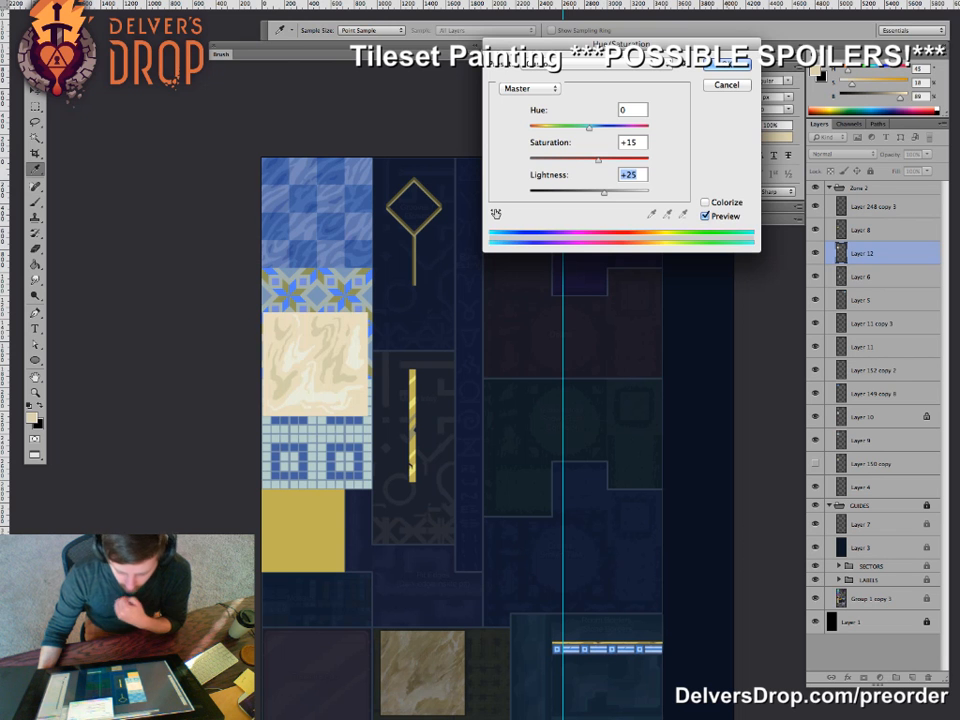
{"action": "key", "text": "Return"}
- Shift the sampled cream to a yellower H 60, S 15, B 93, and tint the marble tile with the Paint Bucket at 21% opacity
{"action": "key", "text": "z"}
{"action": "left_click_drag", "start_coordinate": [321, 367], "coordinate": [383, 367]}
{"action": "key", "text": "g"}
{"action": "left_click", "coordinate": [295, 296], "text": "alt"}
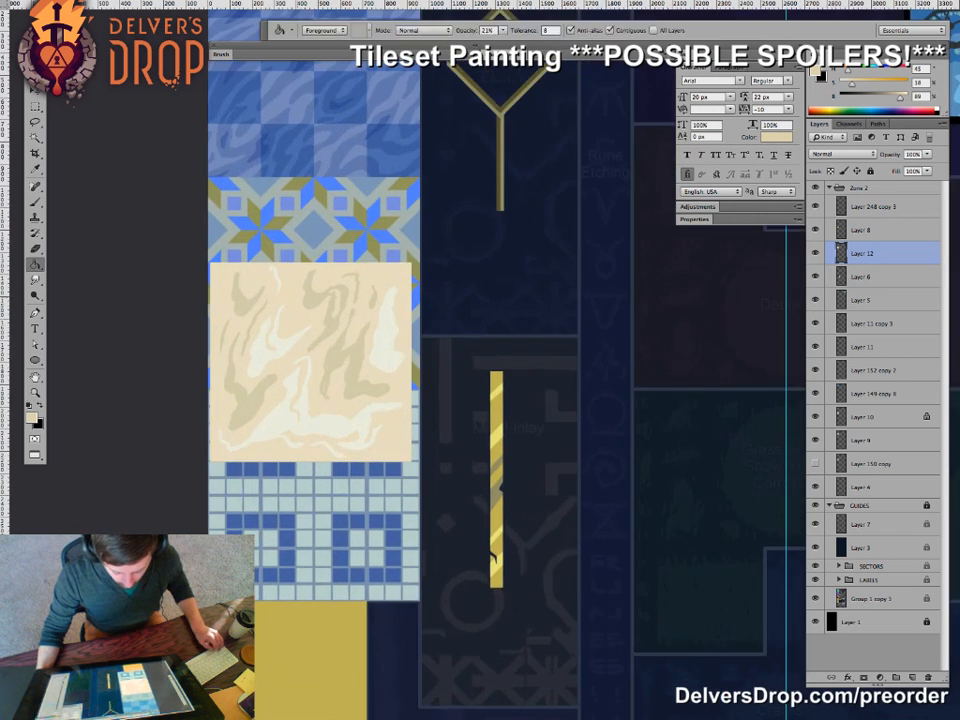
{"action": "left_click_drag", "start_coordinate": [848, 70], "coordinate": [851, 70]}
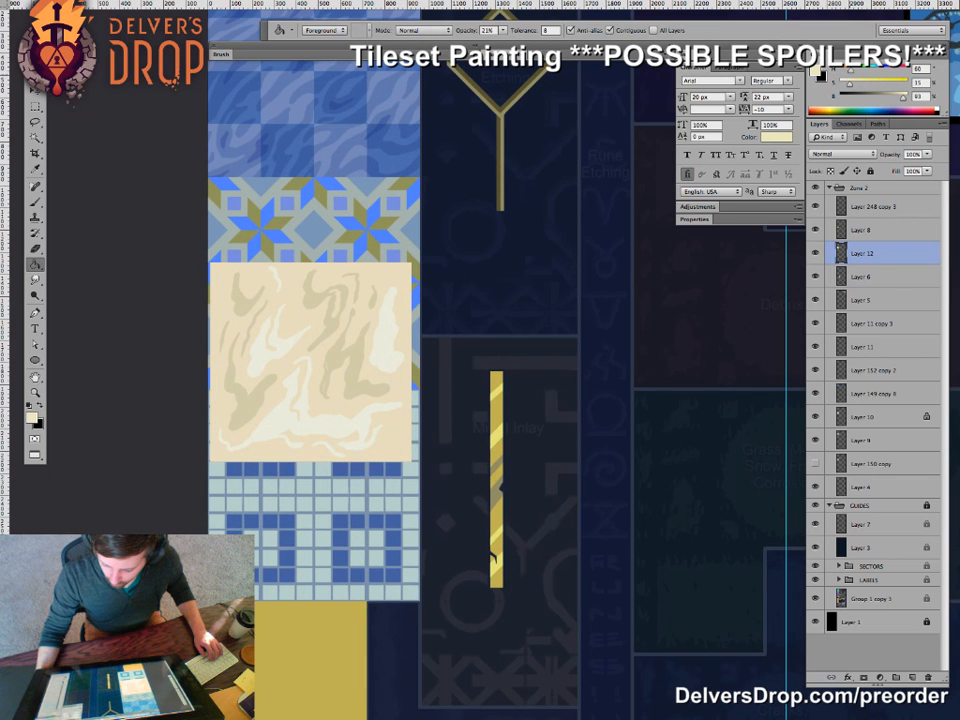
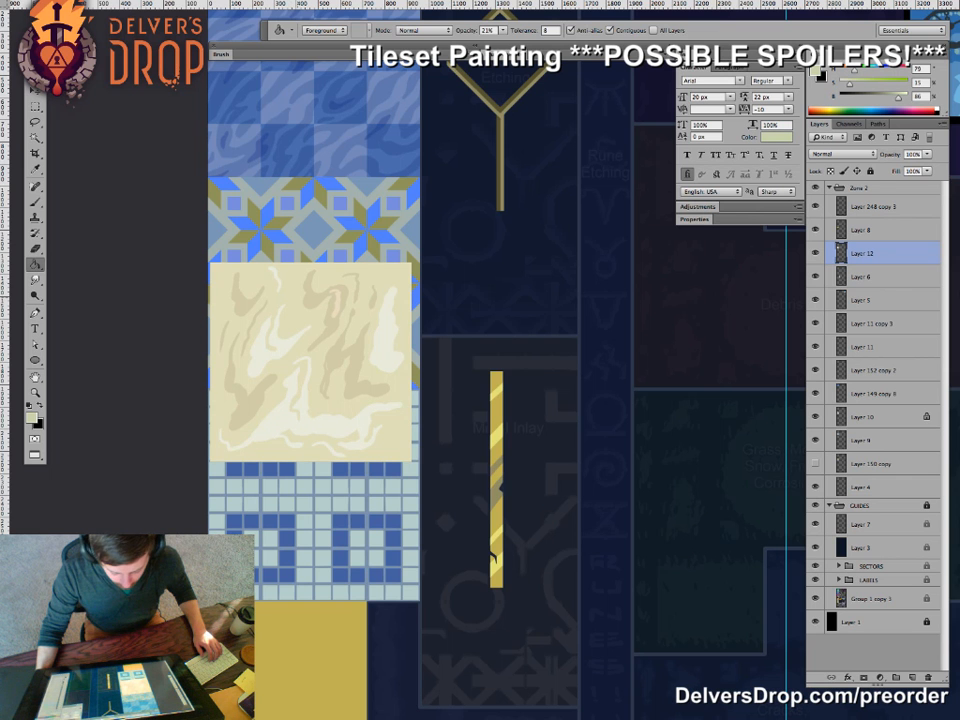
{"action": "key", "text": "z"}
{"action": "key", "text": "g"}
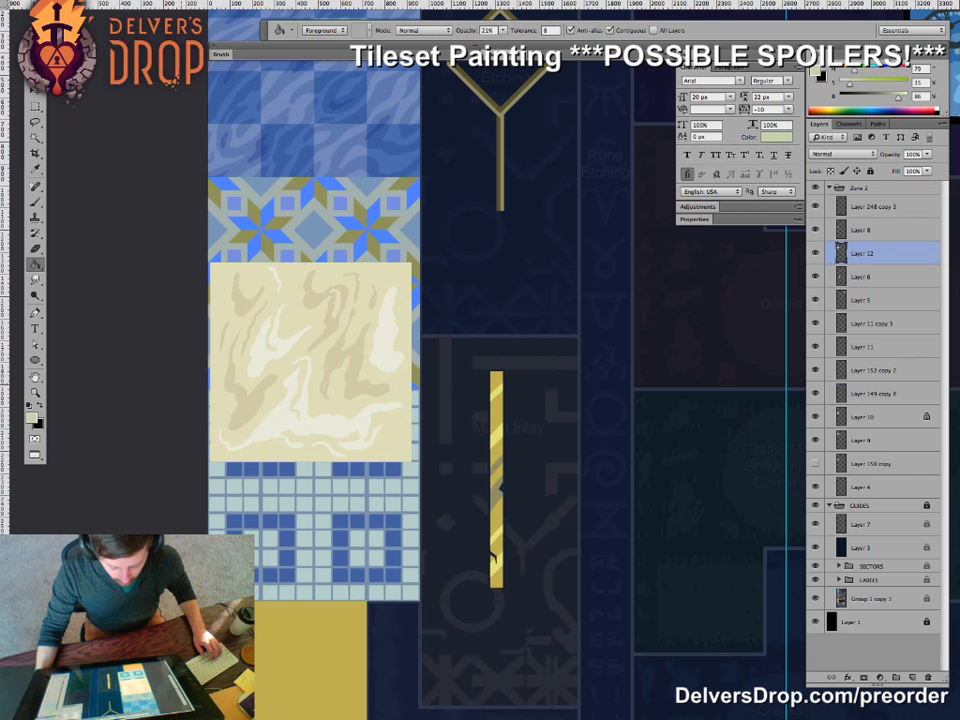
- Try filling one of the darker veins on the marble tile with the sampled cream (H 56, S 14, B 90) at 100% opacity
{"action": "key", "text": "z"}
{"action": "left_click_drag", "start_coordinate": [245, 379], "coordinate": [370, 379]}
{"action": "key", "text": "g"}
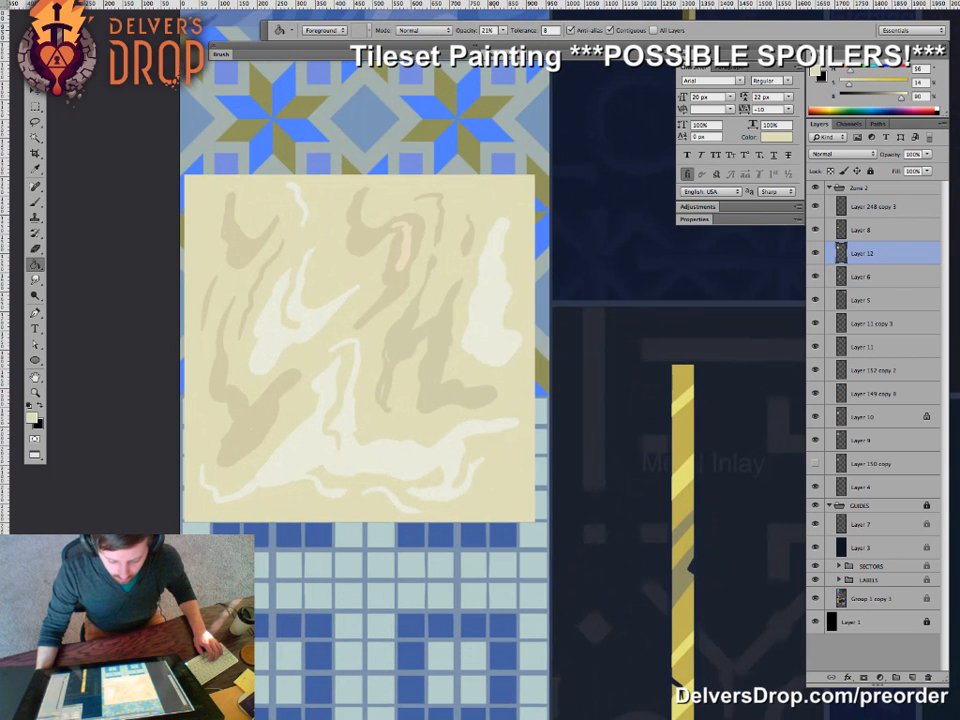
{"action": "left_click", "coordinate": [503, 31]}
{"action": "left_click", "coordinate": [384, 232]}
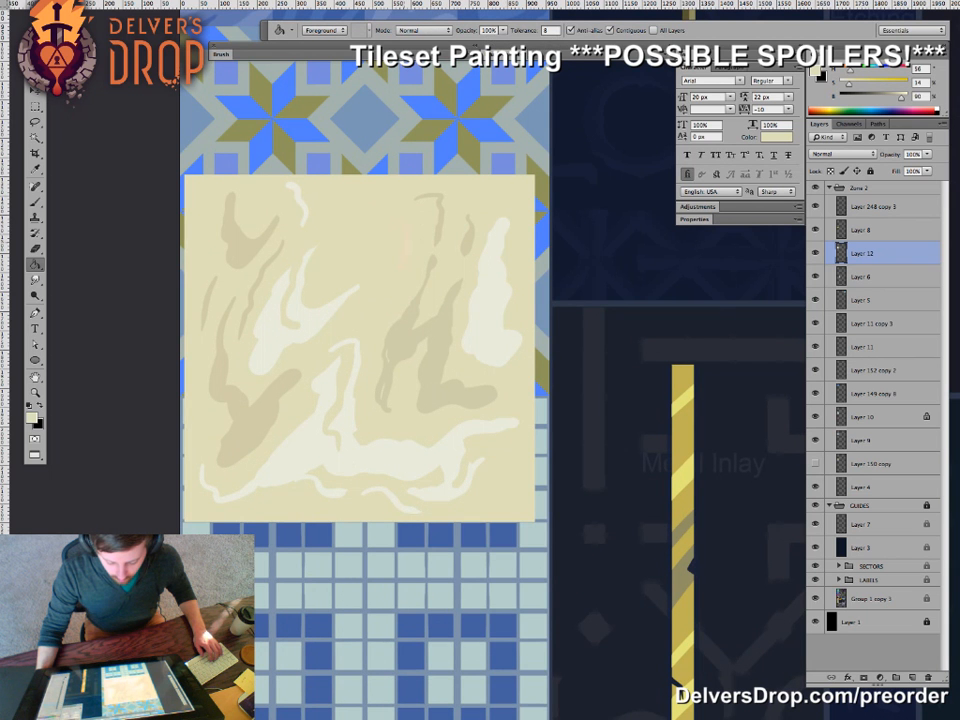
{"action": "key", "text": "ctrl+z"}
- Move the cream marble tile off the blue mosaic tiles, down beside the brown marble texture
{"action": "key", "text": "z"}
{"action": "left_click_drag", "start_coordinate": [415, 314], "coordinate": [360, 314]}
{"action": "mouse_move", "coordinate": [387, 370]}
{"action": "left_mouse_down"}
{"action": "mouse_move", "coordinate": [366, 291]}
{"action": "mouse_move", "coordinate": [275, 291]}
{"action": "mouse_move", "coordinate": [362, 291]}
{"action": "mouse_move", "coordinate": [337, 352]}
{"action": "left_mouse_up"}
{"action": "left_click_drag", "start_coordinate": [380, 311], "coordinate": [322, 311]}
{"action": "key", "text": "v"}
{"action": "left_click_drag", "start_coordinate": [362, 325], "coordinate": [350, 428]}
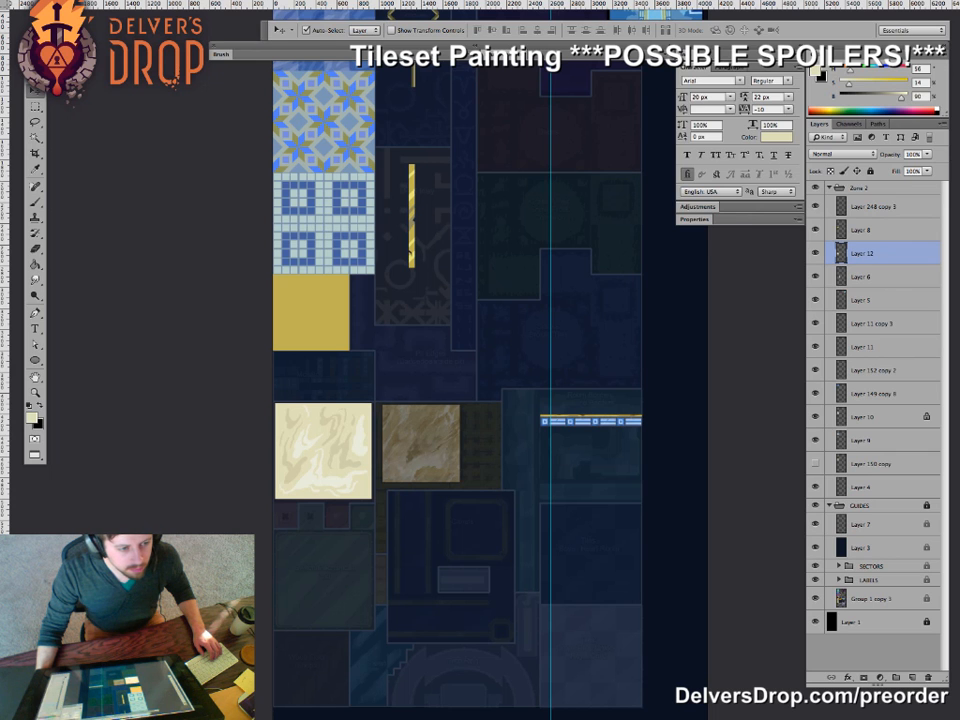
- Move the brown marble texture on Layer 6 so that it lies partly beneath the cream marble tile
{"action": "key", "text": "Tab"}
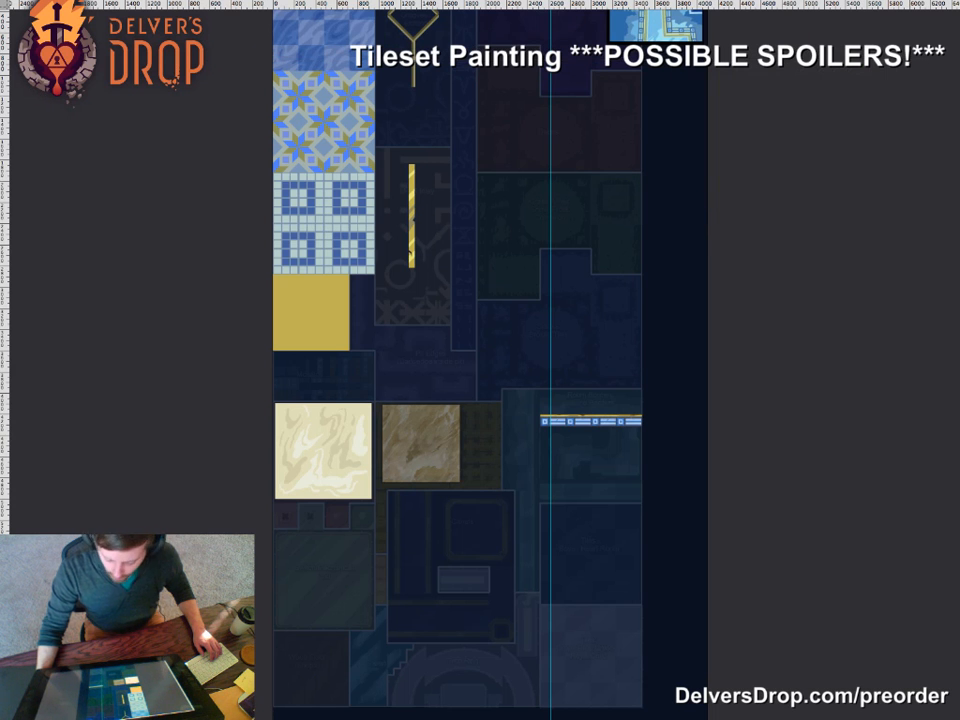
{"action": "key", "text": "Tab"}
{"action": "left_click_drag", "start_coordinate": [418, 438], "coordinate": [316, 303]}
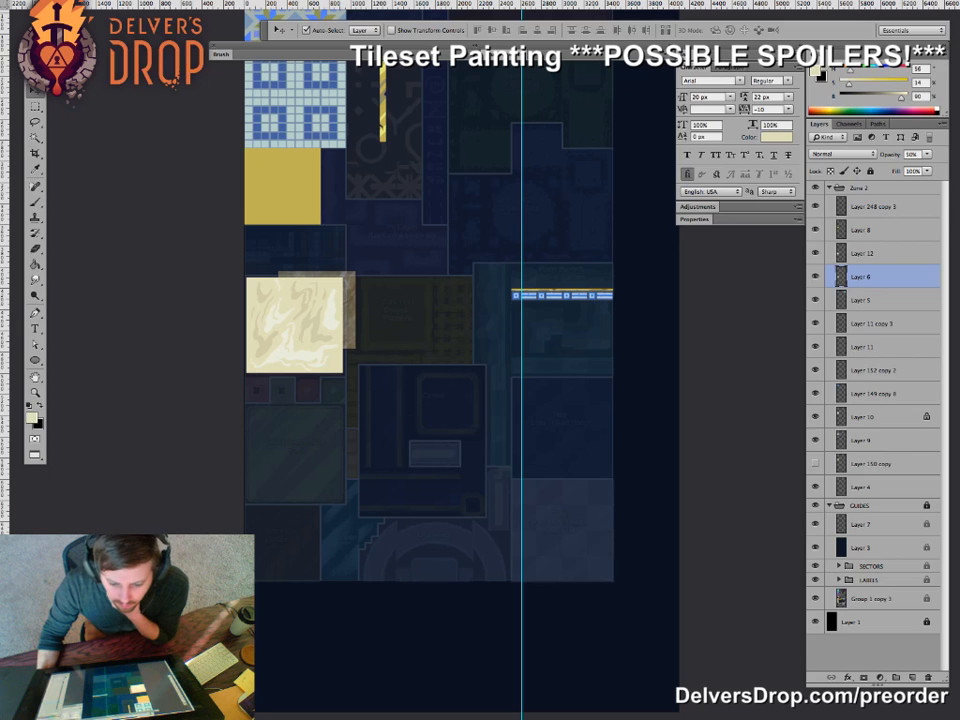
{"action": "key", "text": "Tab"}
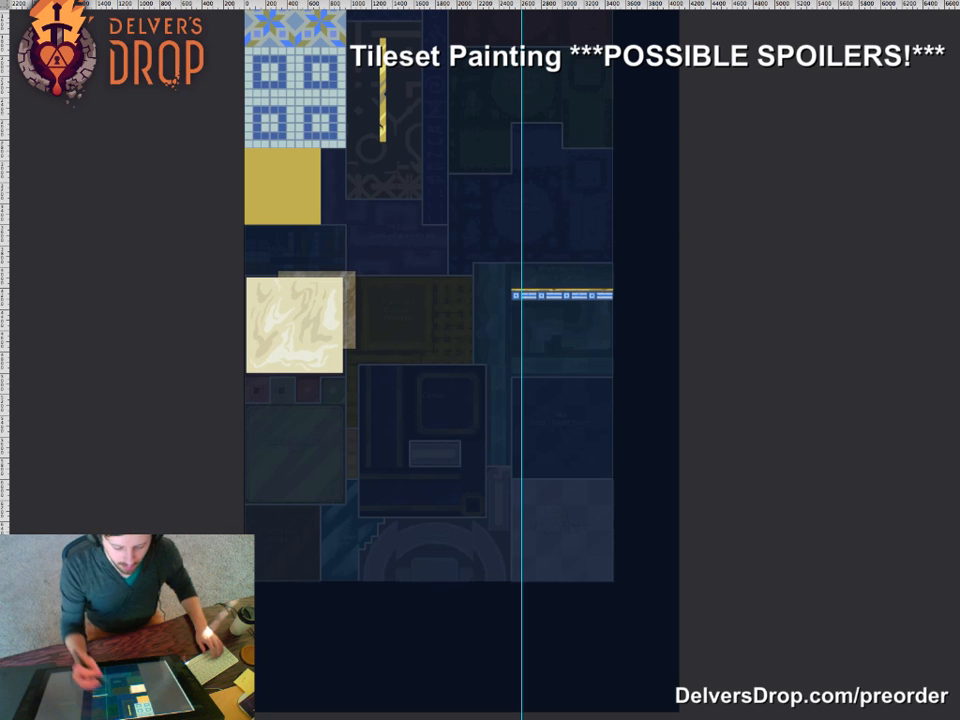
{"action": "key", "text": "Tab"}
{"action": "left_click_drag", "start_coordinate": [450, 310], "coordinate": [439, 557]}
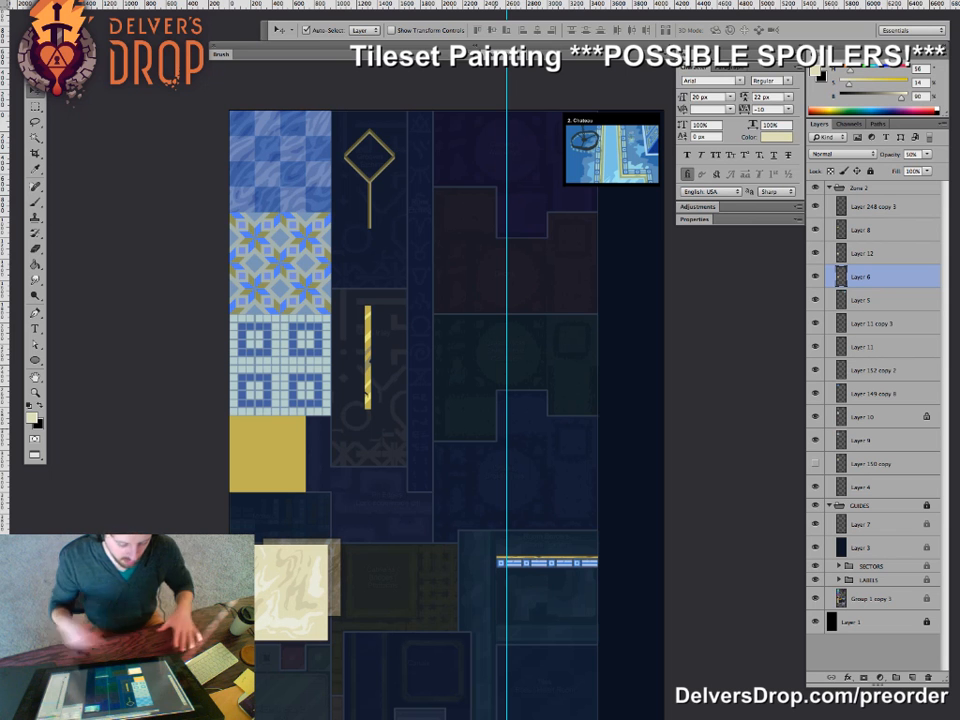
- Sample the blue-grey (H 210, S 23, B 72) from the mosaic tiles and add a new layer above Layer 6
{"action": "key", "text": "z"}
{"action": "left_click_drag", "start_coordinate": [296, 317], "coordinate": [400, 317]}
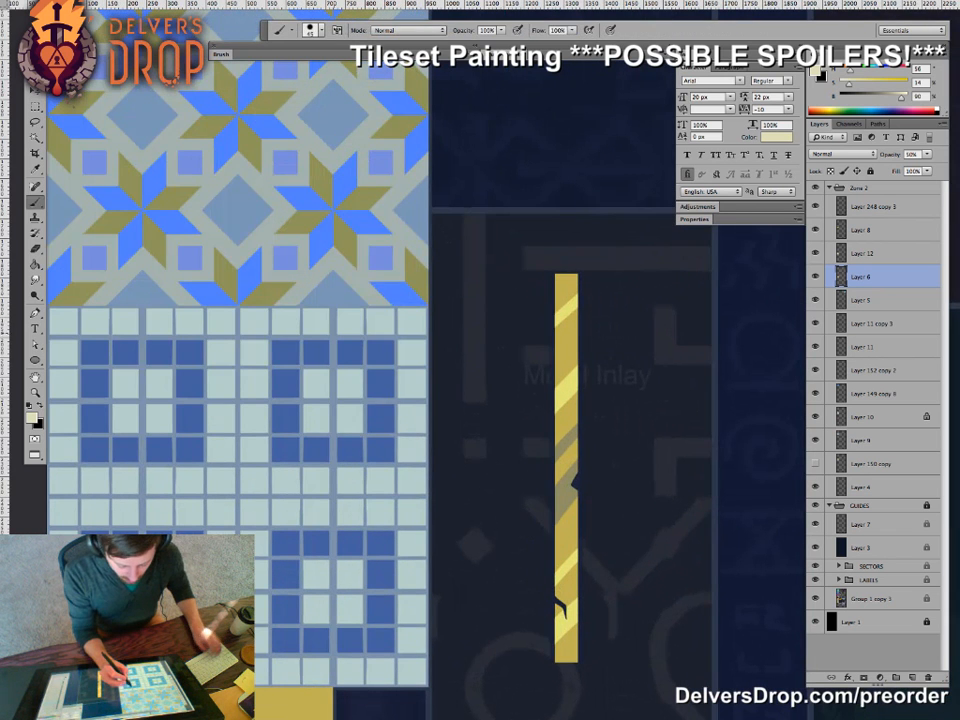
{"action": "left_click_drag", "start_coordinate": [510, 445], "coordinate": [436, 445]}
{"action": "left_click_drag", "start_coordinate": [540, 440], "coordinate": [292, 326]}
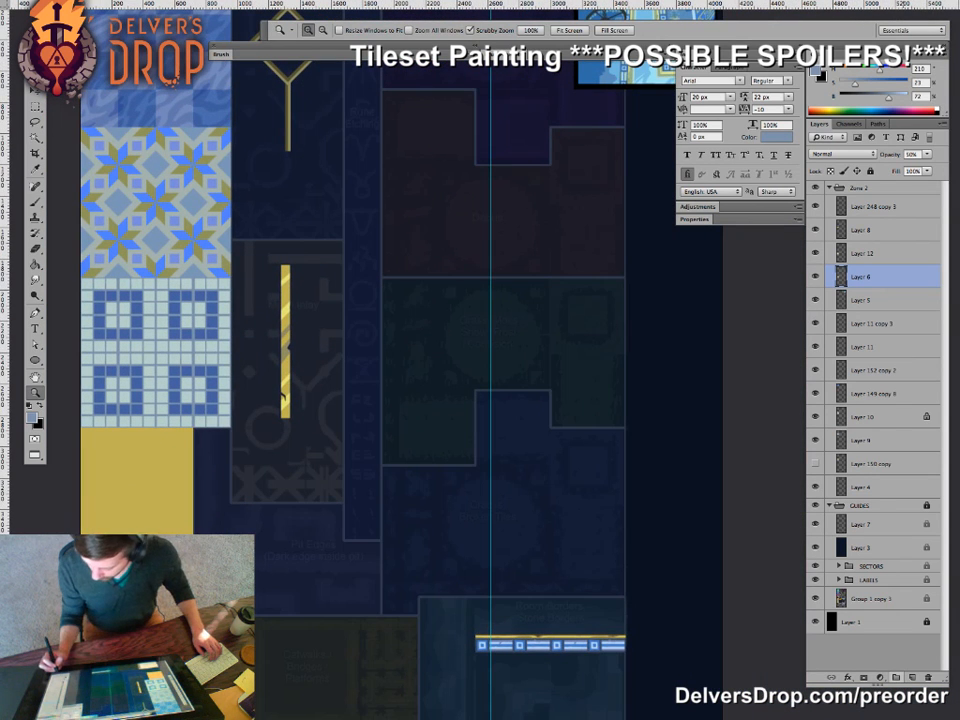
{"action": "left_click", "coordinate": [912, 678]}
- Brush a closed, jagged stepped outline of a round patch over the Cracks, Broken Tiles area and fill it with the blue-grey
{"action": "left_click_drag", "start_coordinate": [485, 518], "coordinate": [565, 518]}
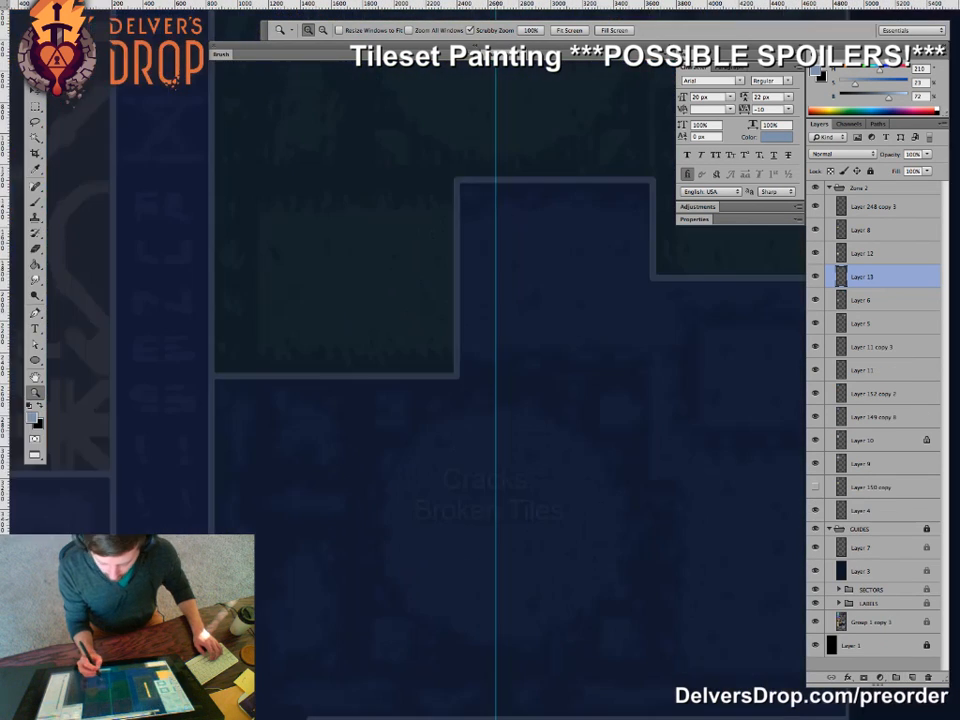
{"action": "left_click_drag", "start_coordinate": [500, 450], "coordinate": [459, 383]}
{"action": "key", "text": "b"}
{"action": "left_click_drag", "start_coordinate": [401, 345], "coordinate": [412, 343]}
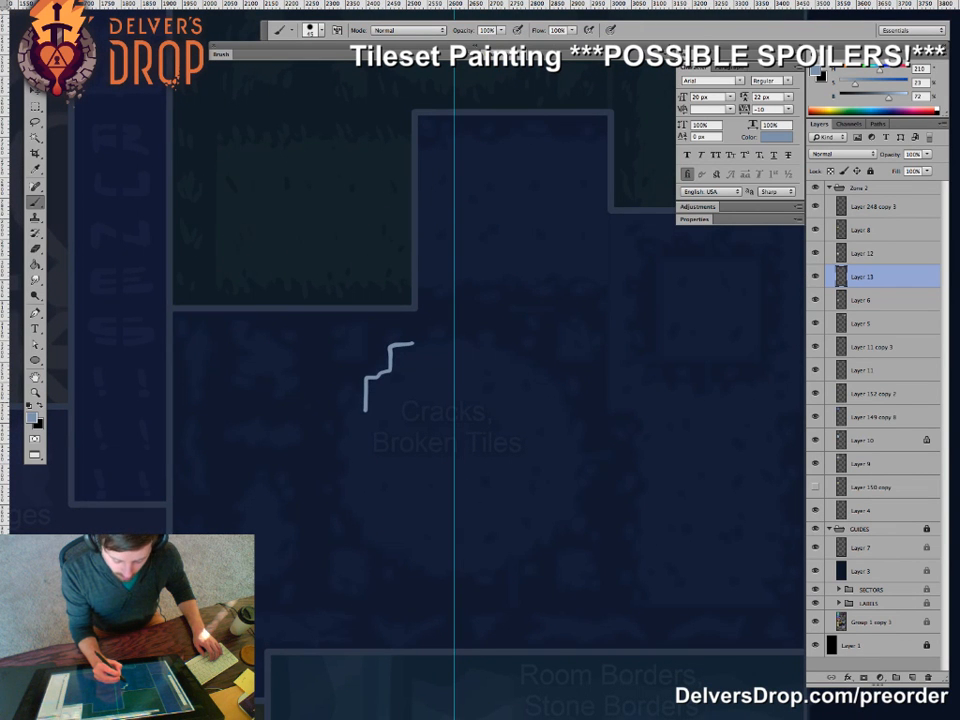
{"action": "mouse_move", "coordinate": [352, 413]}
{"action": "left_mouse_down"}
{"action": "mouse_move", "coordinate": [338, 446]}
{"action": "mouse_move", "coordinate": [348, 481]}
{"action": "left_mouse_up"}
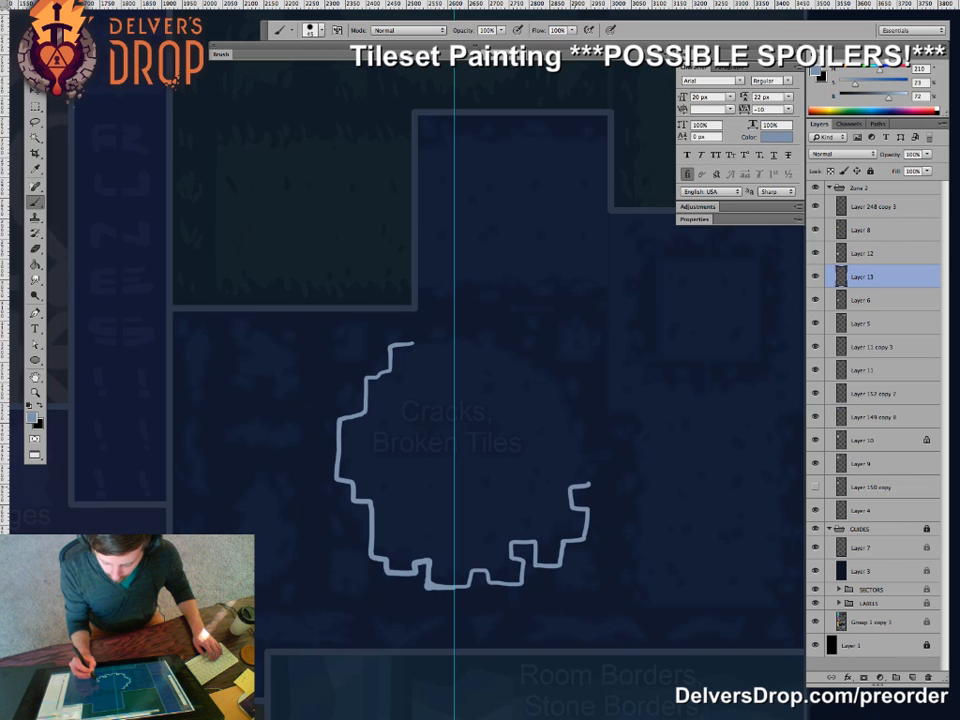
{"action": "left_click_drag", "start_coordinate": [596, 462], "coordinate": [584, 428]}
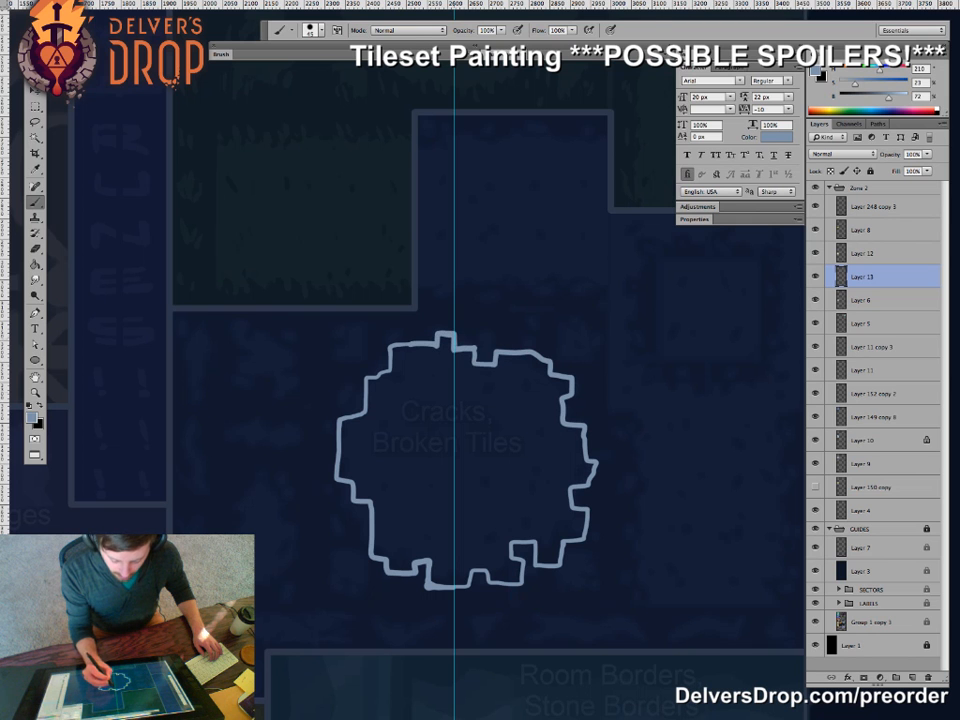
{"action": "key", "text": "g"}
{"action": "left_click", "coordinate": [420, 470]}
- Try the blue-grey patch over the star, checkered and square mosaic tiles in turn, undoing each move
{"action": "key", "text": "z"}
{"action": "left_click_drag", "start_coordinate": [579, 524], "coordinate": [400, 522]}
{"action": "key", "text": "v"}
{"action": "left_click_drag", "start_coordinate": [553, 510], "coordinate": [352, 318]}
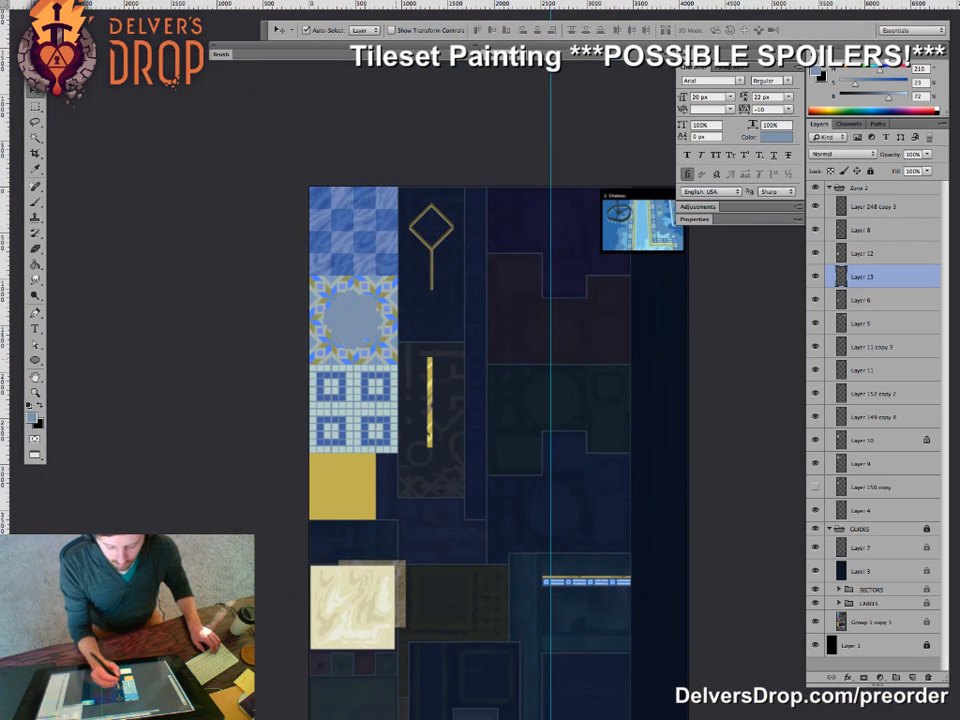
{"action": "key", "text": "ctrl+z"}
{"action": "left_click_drag", "start_coordinate": [553, 508], "coordinate": [352, 228]}
{"action": "key", "text": "ctrl+z"}
{"action": "left_click_drag", "start_coordinate": [553, 510], "coordinate": [360, 392]}
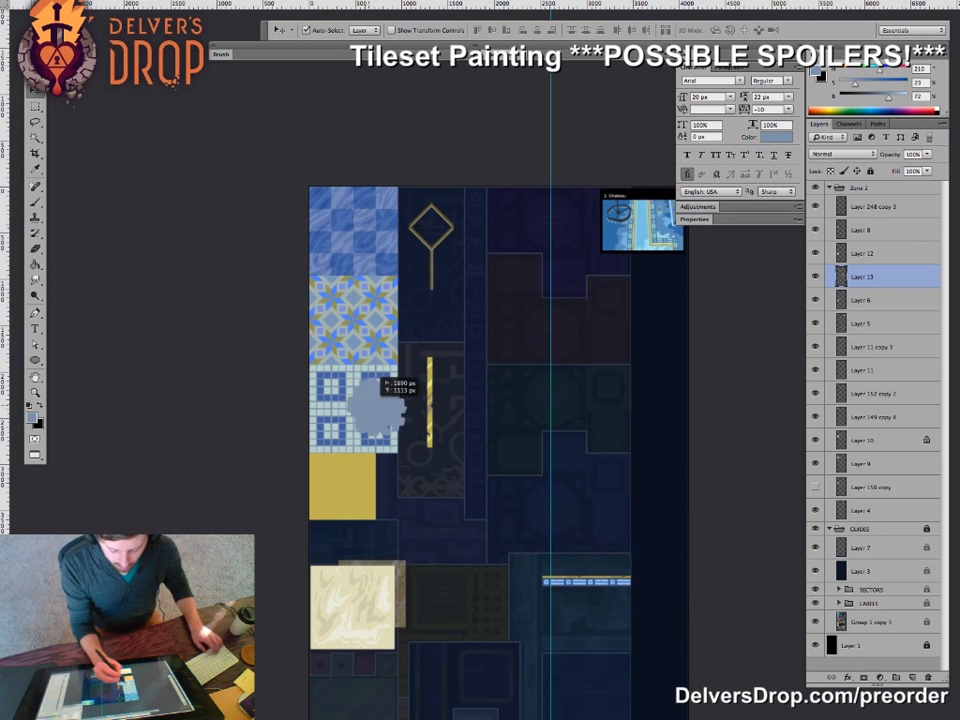
{"action": "key", "text": "ctrl+z"}
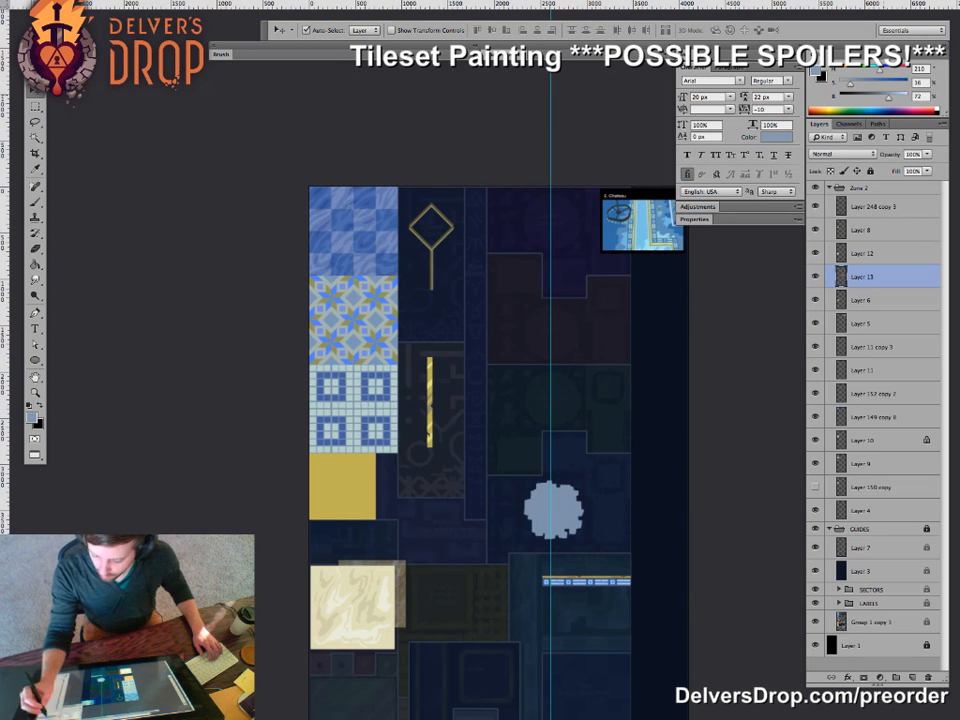
- Refill the patch with a greyer blue (H 210, S 16), test it over the checkered tile and undo the move
{"action": "key", "text": "g"}
{"action": "key", "text": "v"}
{"action": "mouse_move", "coordinate": [573, 483]}
{"action": "left_mouse_down"}
{"action": "mouse_move", "coordinate": [367, 378]}
{"action": "mouse_move", "coordinate": [366, 212]}
{"action": "left_mouse_up"}
{"action": "key", "text": "super+z"}
- Square off the upper-left edges of the grey patch with the Eraser
{"action": "key", "text": "z"}
{"action": "left_click_drag", "start_coordinate": [560, 504], "coordinate": [470, 420]}
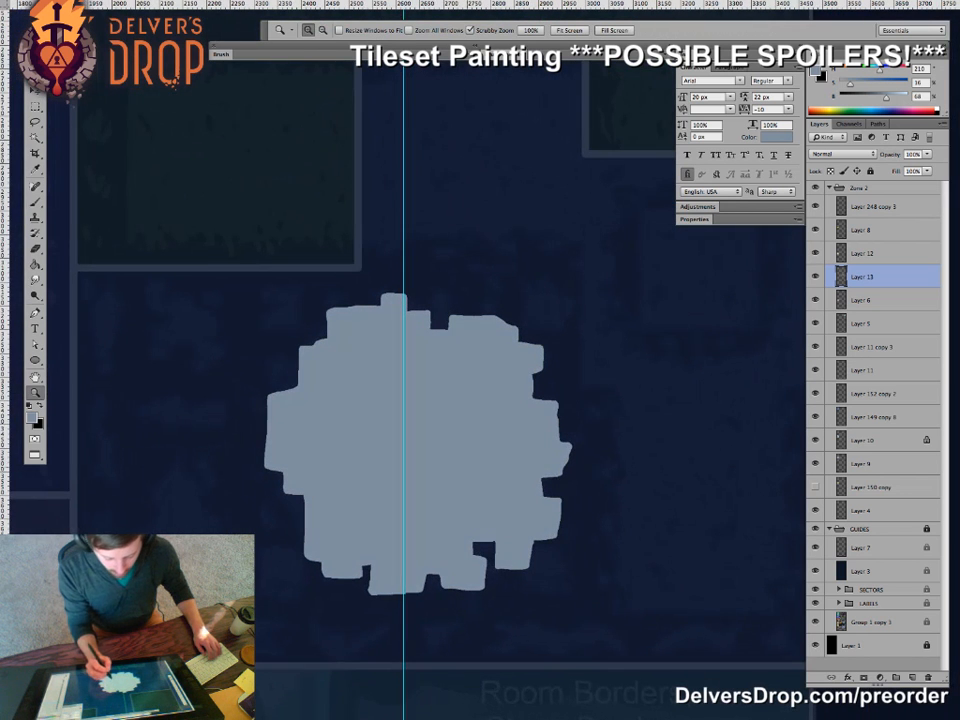
{"action": "key", "text": "e"}
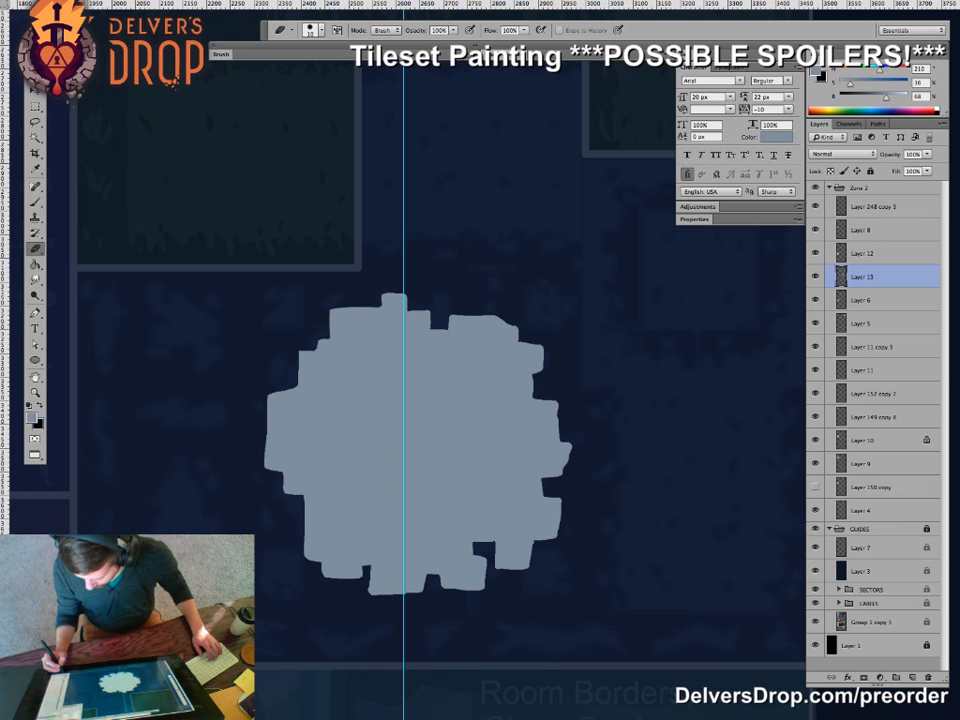
- Add an Outer Glow to the patch on Layer 13 with 100% opacity and Normal blend mode
{"action": "left_click", "coordinate": [849, 677]}
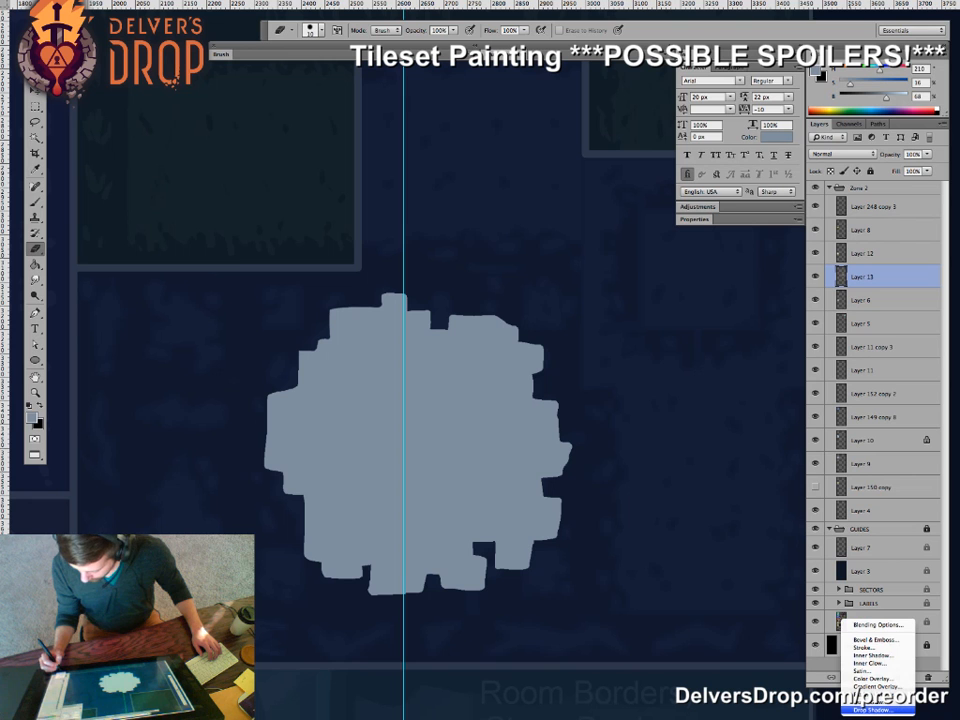
{"action": "left_click", "coordinate": [873, 702]}
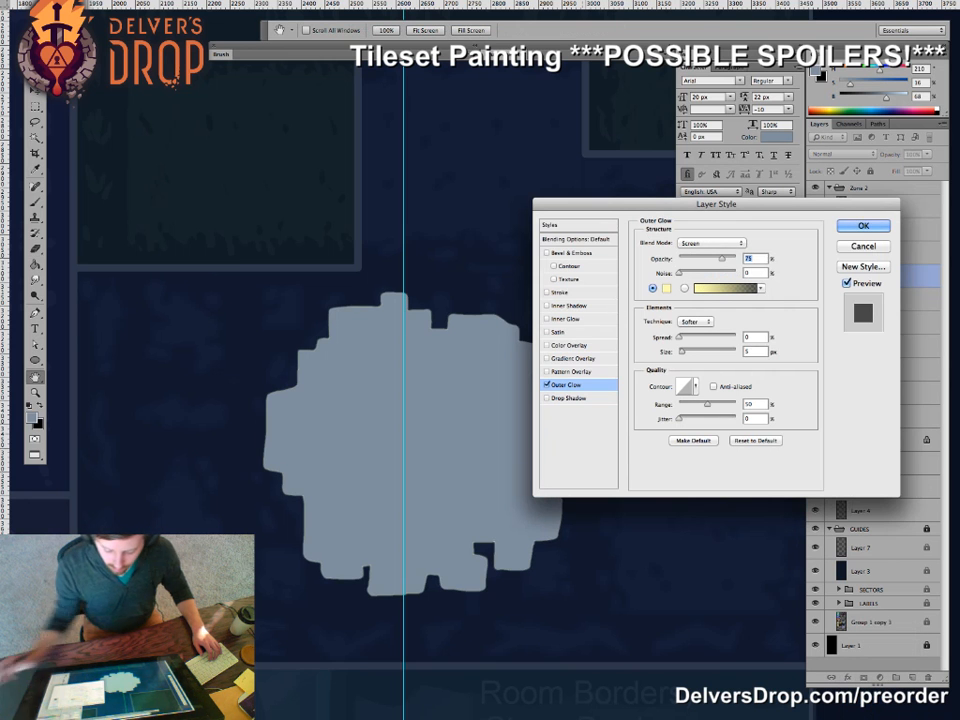
{"action": "left_click_drag", "start_coordinate": [722, 259], "coordinate": [738, 259]}
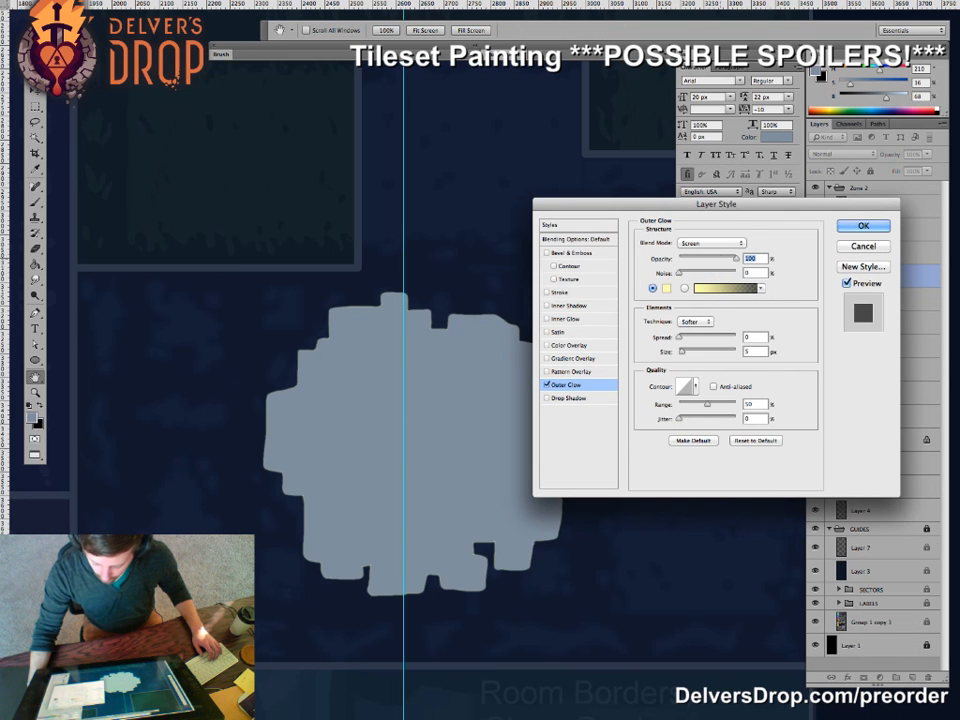
{"action": "left_click", "coordinate": [711, 243]}
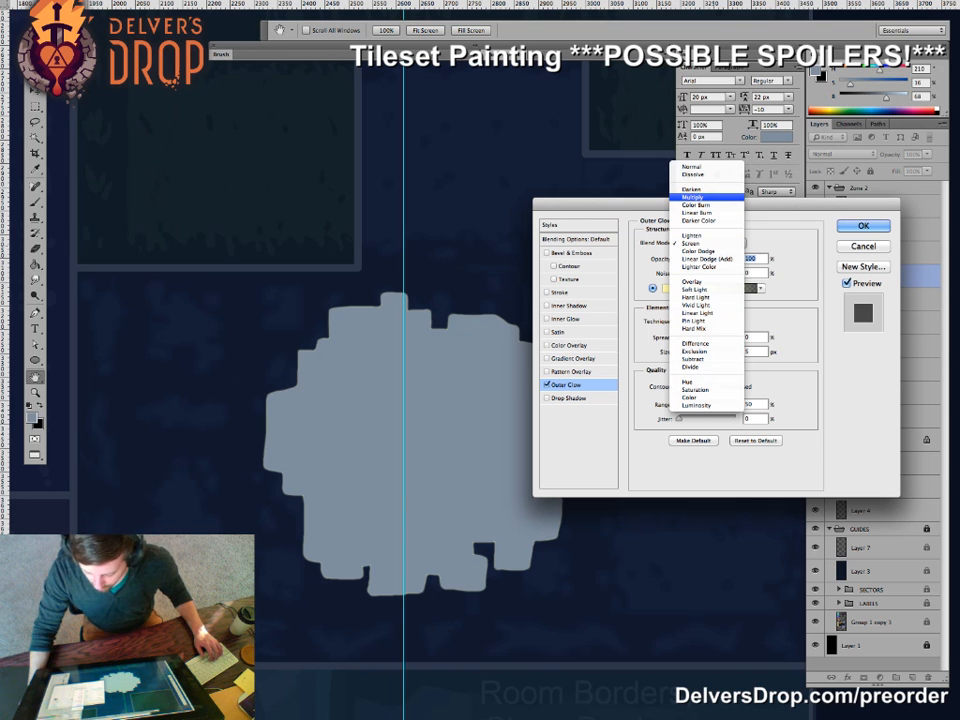
{"action": "left_click", "coordinate": [692, 167]}
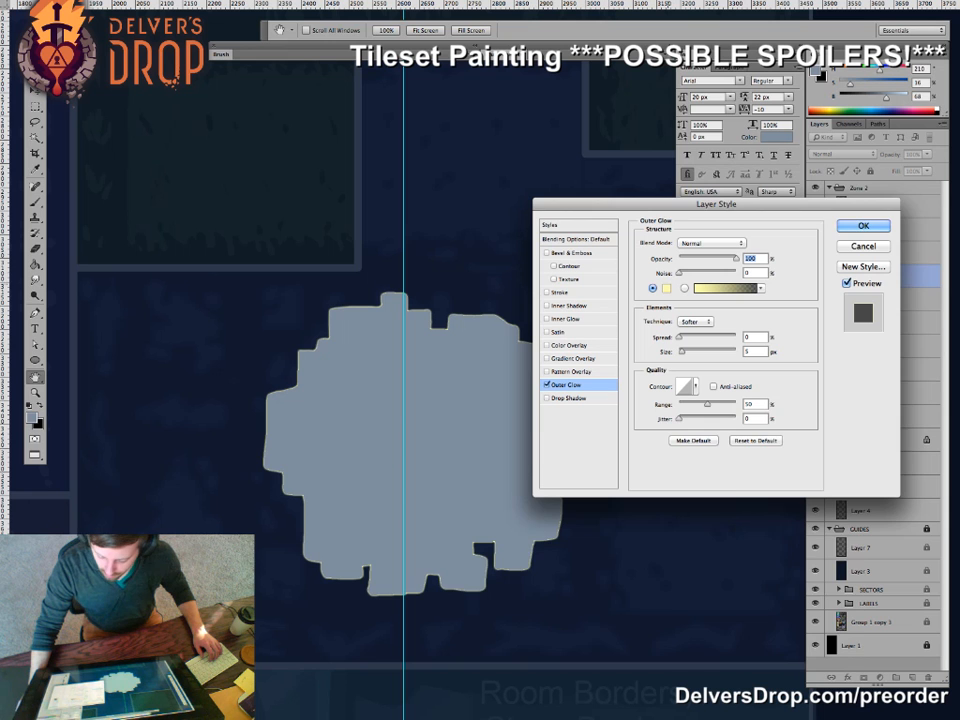
- Set the Outer Glow colour to the dark navy 13223c sampled from the canvas background
{"action": "left_click", "coordinate": [666, 288]}
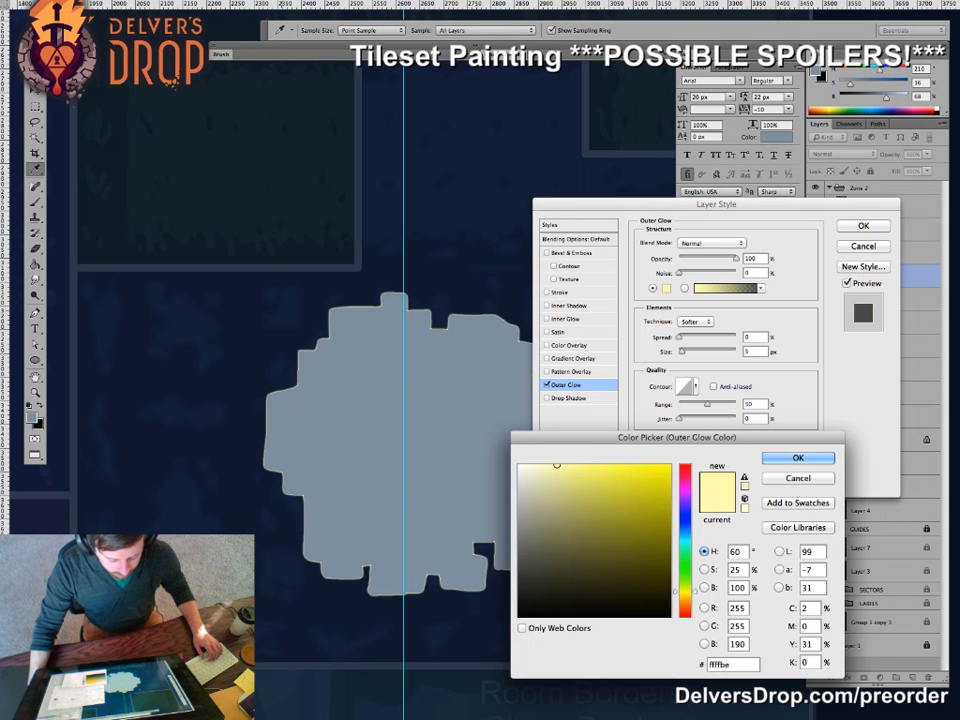
{"action": "left_click", "coordinate": [242, 320]}
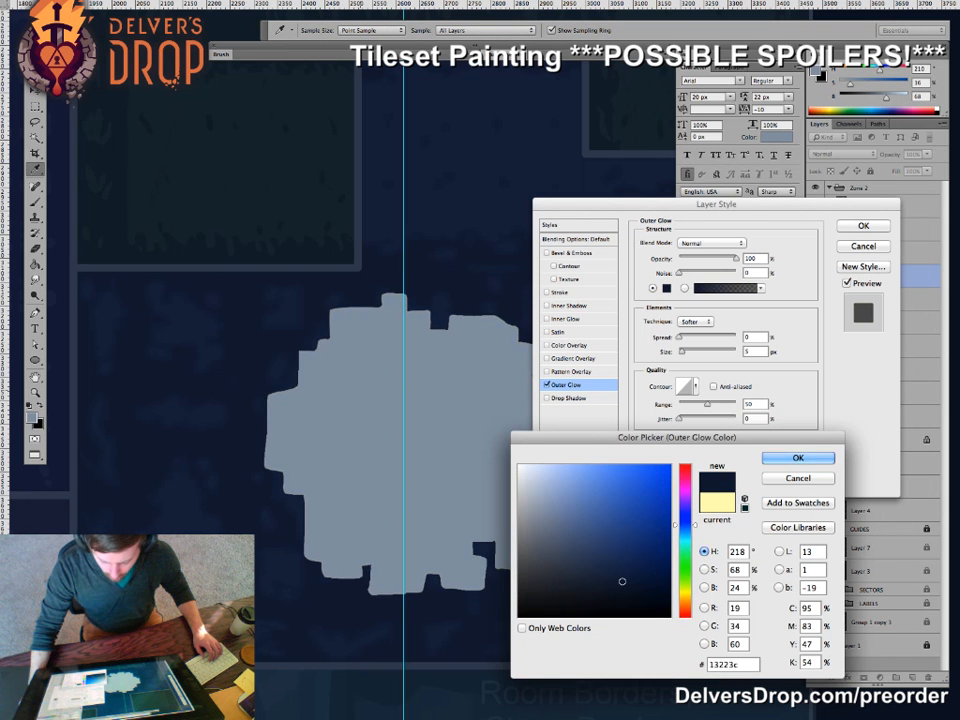
{"action": "left_click_drag", "start_coordinate": [200, 320], "coordinate": [786, 668]}
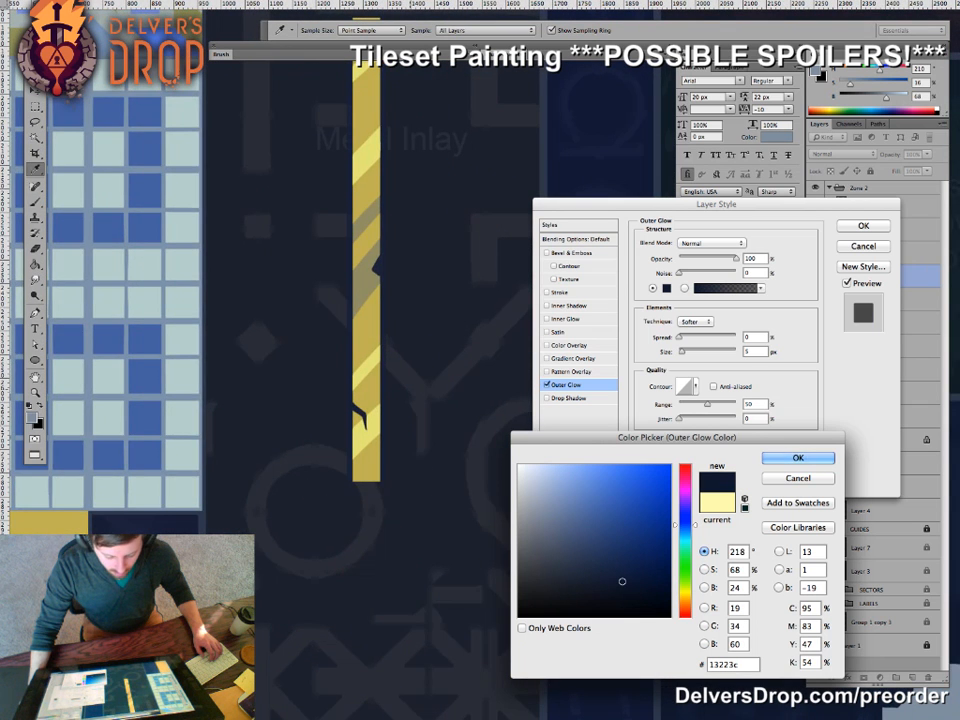
{"action": "scroll", "coordinate": [270, 300], "scroll_direction": "right", "scroll_amount": 3}
{"action": "scroll", "coordinate": [270, 300], "scroll_direction": "right", "scroll_amount": 10}
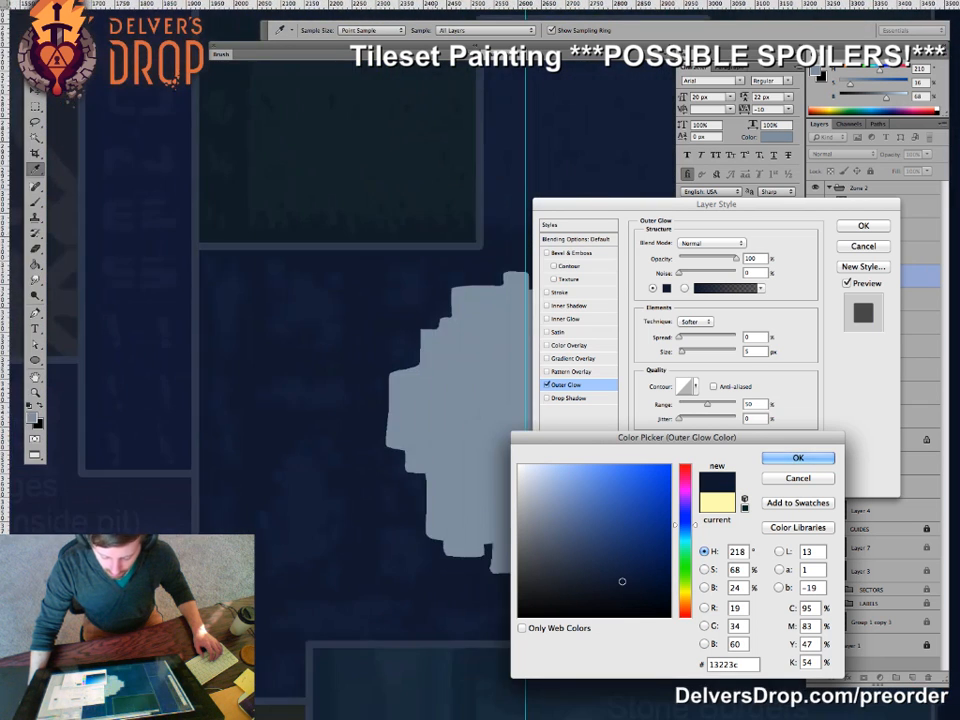
{"action": "scroll", "coordinate": [270, 300], "scroll_direction": "right", "scroll_amount": 5}
{"action": "scroll", "coordinate": [270, 300], "scroll_direction": "down", "scroll_amount": 3}
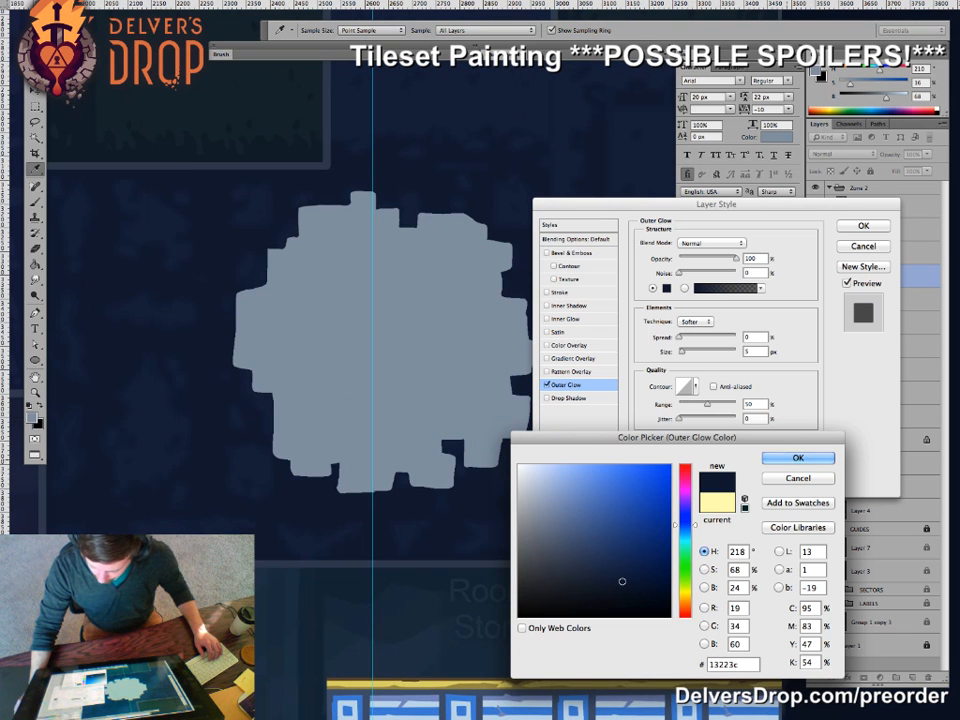
{"action": "key", "text": "Return"}
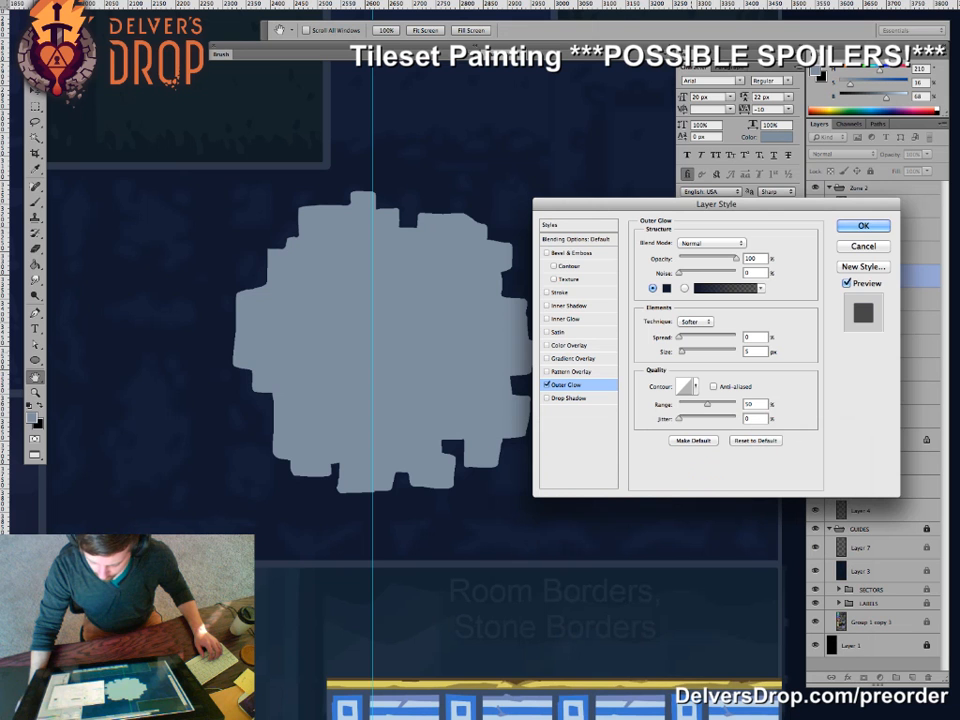
- Set the Outer Glow size to 16 px, spread to 100% and technique to Precise, and apply the layer style
{"action": "double_click", "coordinate": [748, 352]}
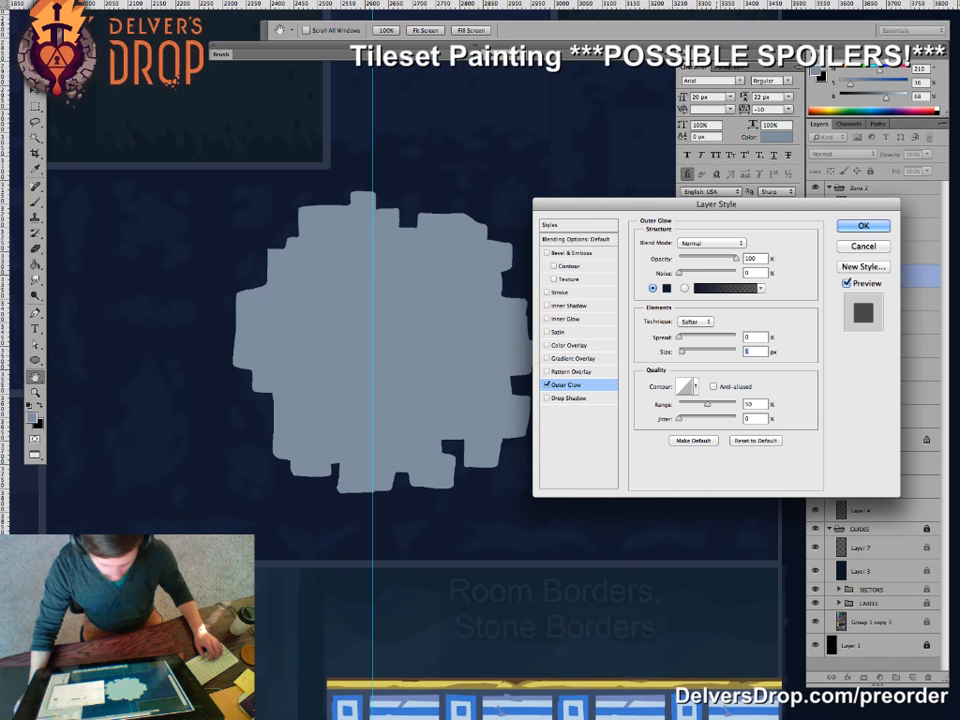
{"action": "type", "text": "16"}
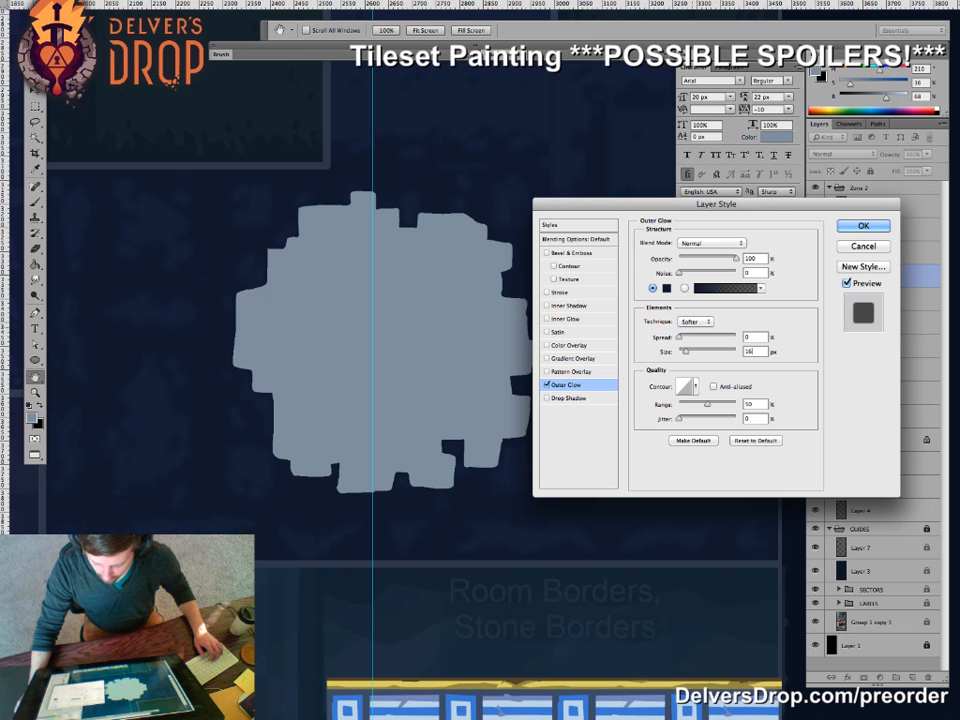
{"action": "left_click_drag", "start_coordinate": [681, 338], "coordinate": [738, 338]}
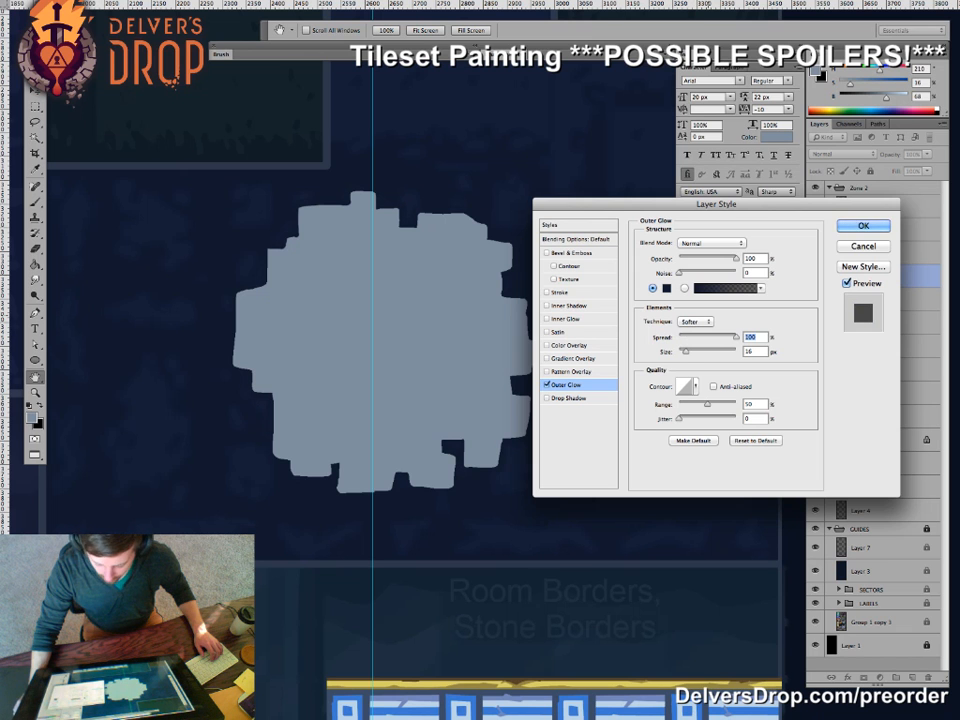
{"action": "left_click", "coordinate": [696, 321]}
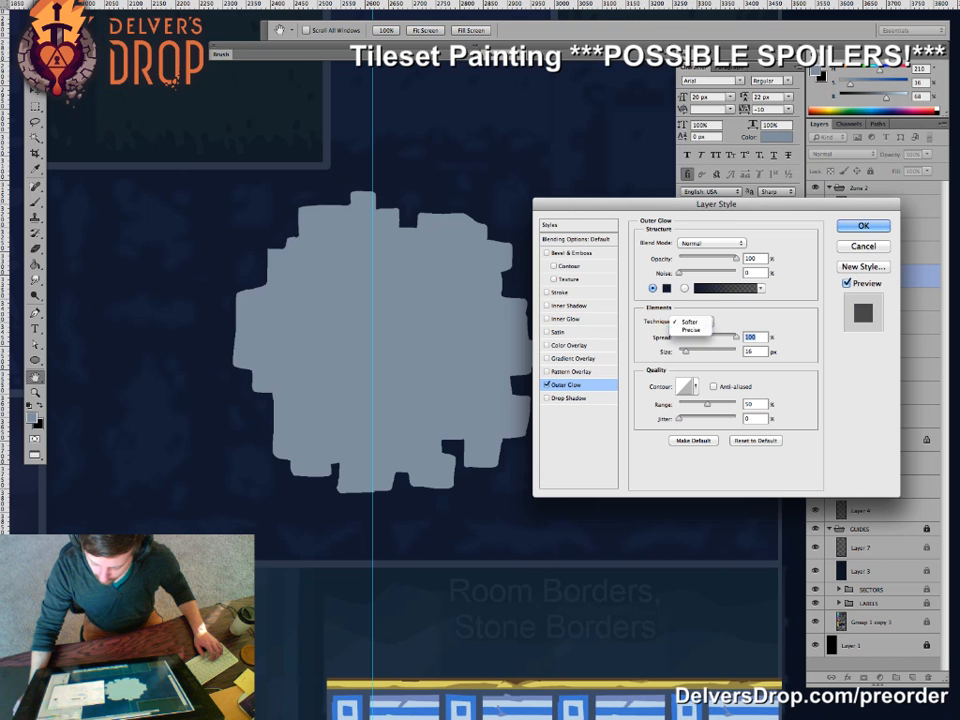
{"action": "left_click", "coordinate": [696, 334]}
{"action": "key", "text": "Return"}
- Move the outlined patch onto the square mosaic tiles so that it overlaps the lower edge of the star mosaic
{"action": "left_click_drag", "start_coordinate": [510, 365], "coordinate": [359, 341]}
{"action": "left_click_drag", "start_coordinate": [317, 309], "coordinate": [448, 309]}
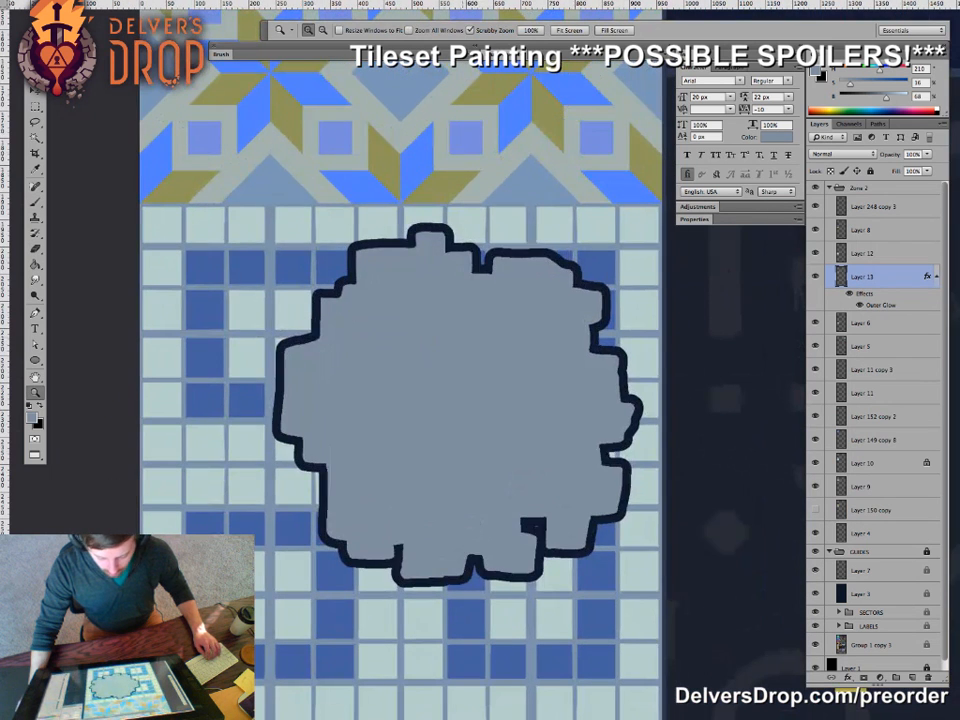
{"action": "left_click_drag", "start_coordinate": [456, 403], "coordinate": [398, 311]}
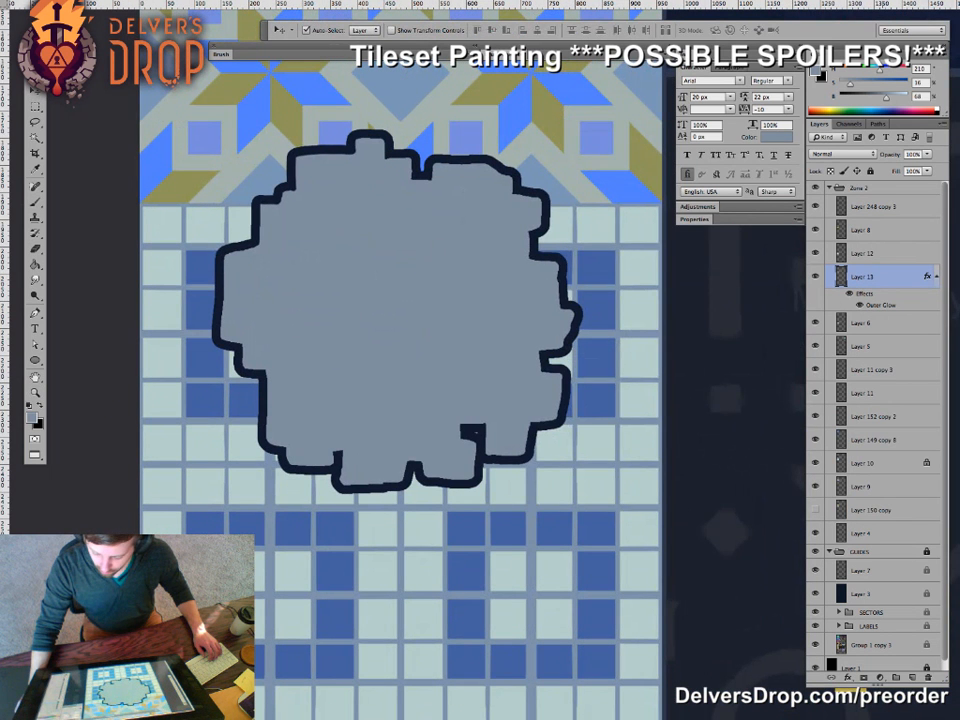
- Try replacing the patch's Outer Glow with an Inner Bevel in the Down direction, 16 px in size
{"action": "double_click", "coordinate": [880, 305]}
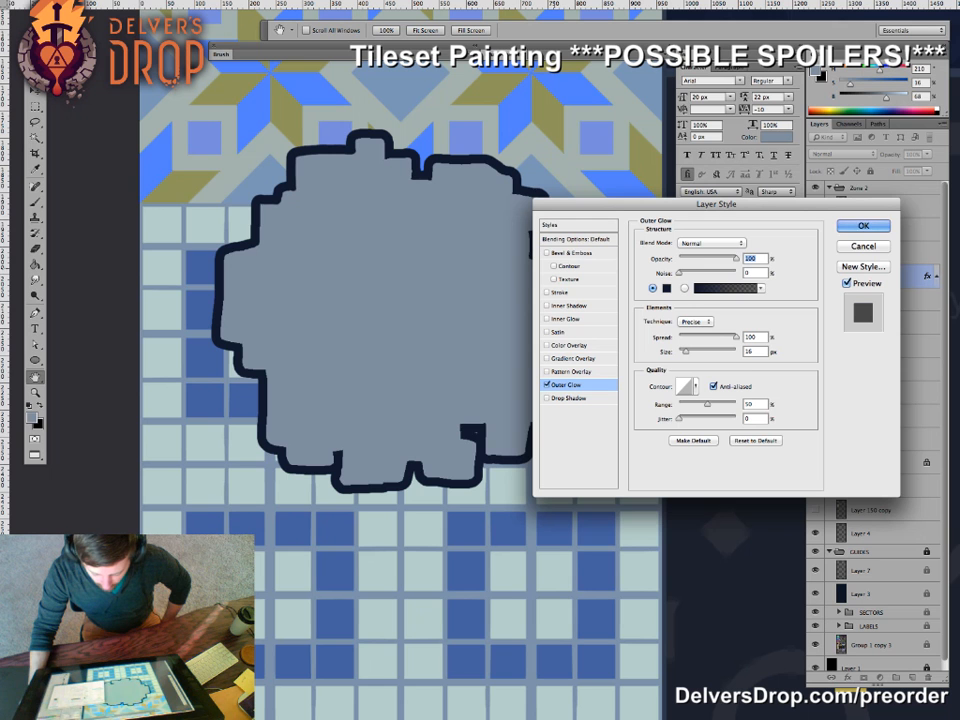
{"action": "left_click", "coordinate": [547, 385]}
{"action": "left_click", "coordinate": [547, 253]}
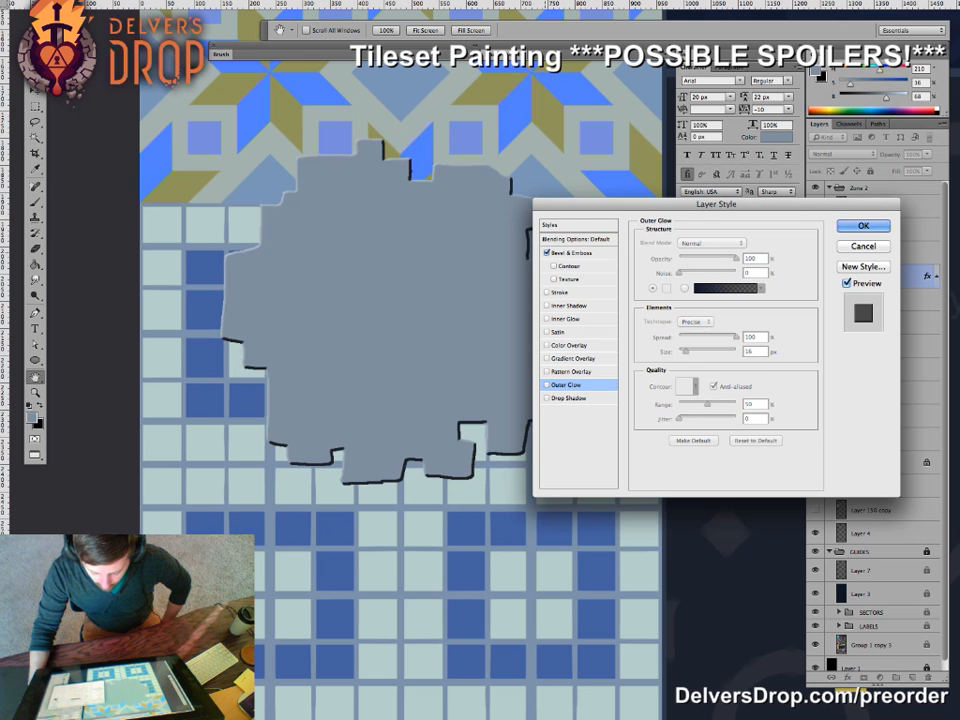
{"action": "left_click", "coordinate": [572, 253]}
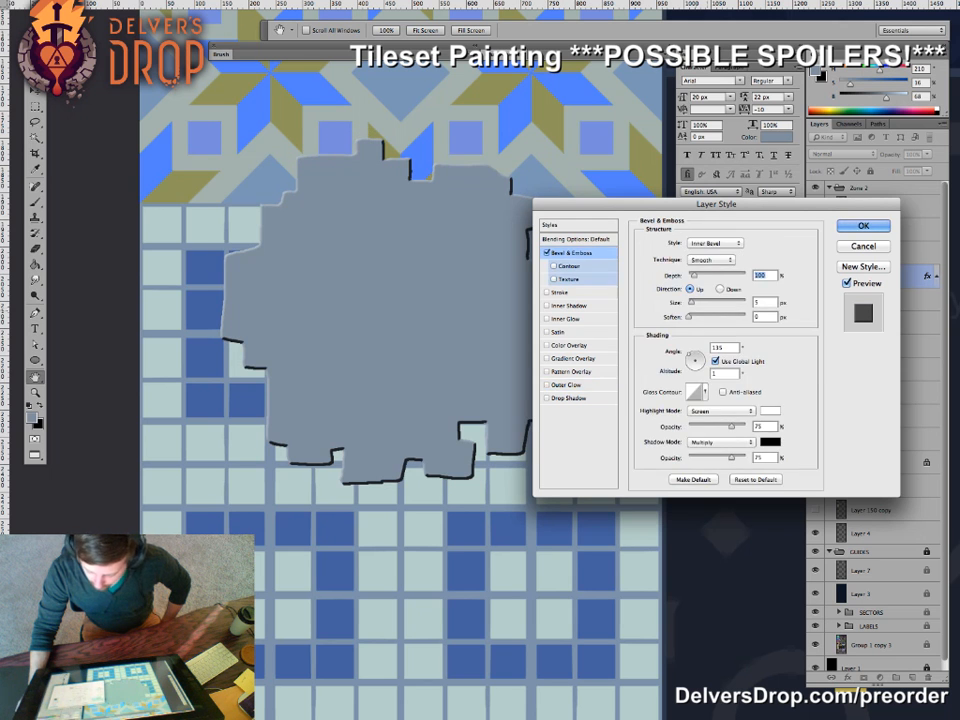
{"action": "left_click", "coordinate": [720, 289]}
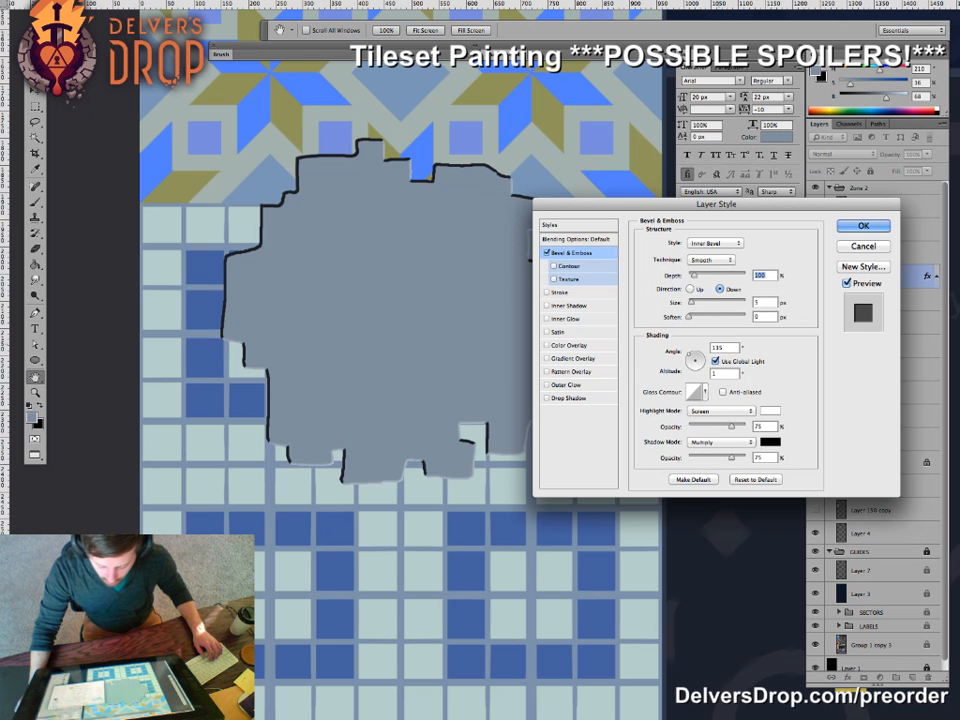
{"action": "left_click_drag", "start_coordinate": [689, 318], "coordinate": [697, 302]}
{"action": "key", "text": "Down"}
{"action": "key", "text": "Down"}
{"action": "key", "text": "Down"}
{"action": "key", "text": "Up"}
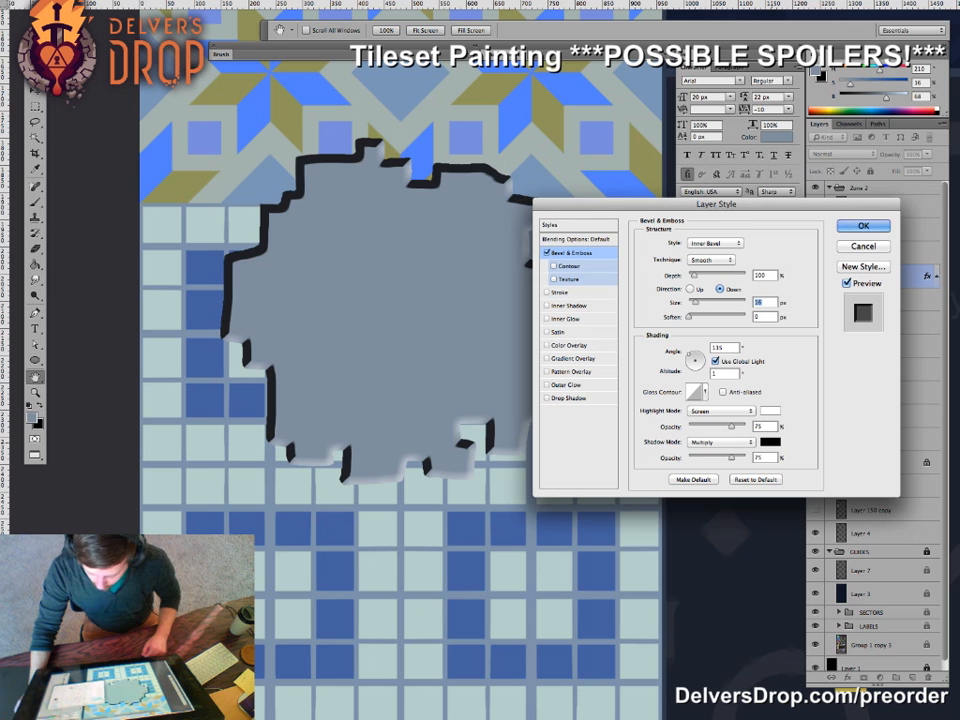
- Set the bevel's shadow colour to dark blue-grey 252d3b and its highlight colour to slate 4e5f70
{"action": "left_click", "coordinate": [769, 441]}
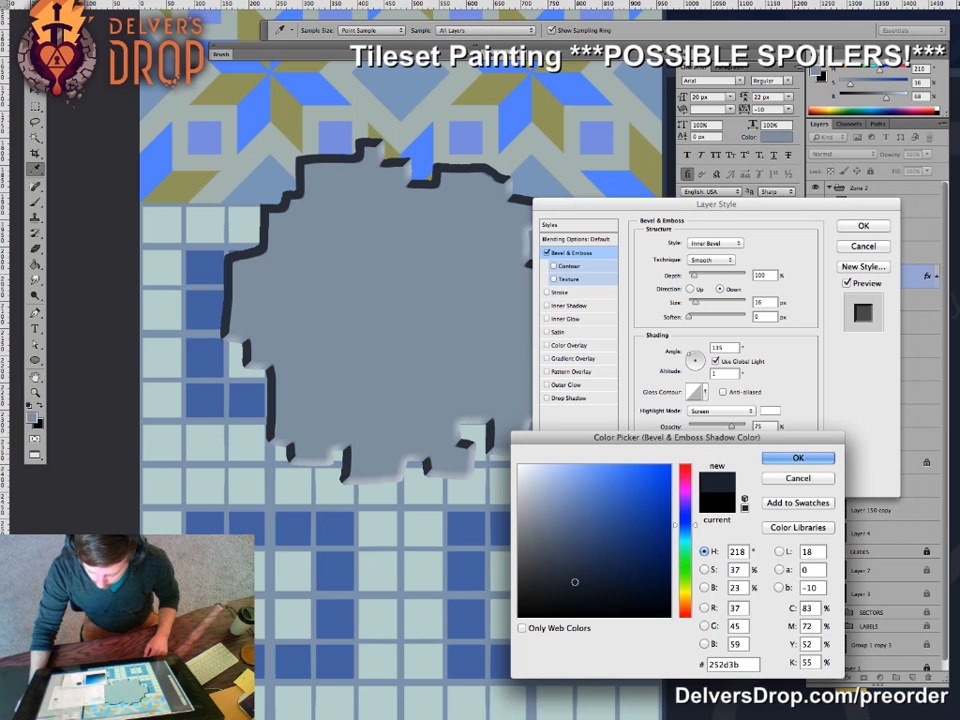
{"action": "key", "text": "Return"}
{"action": "left_click", "coordinate": [769, 411]}
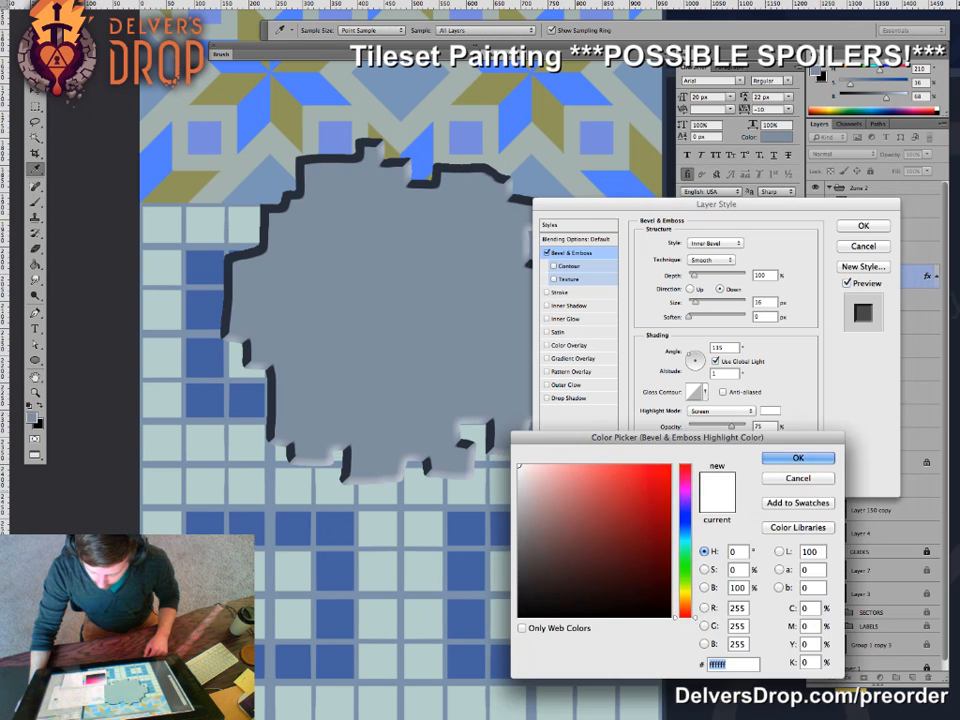
{"action": "left_click", "coordinate": [490, 437]}
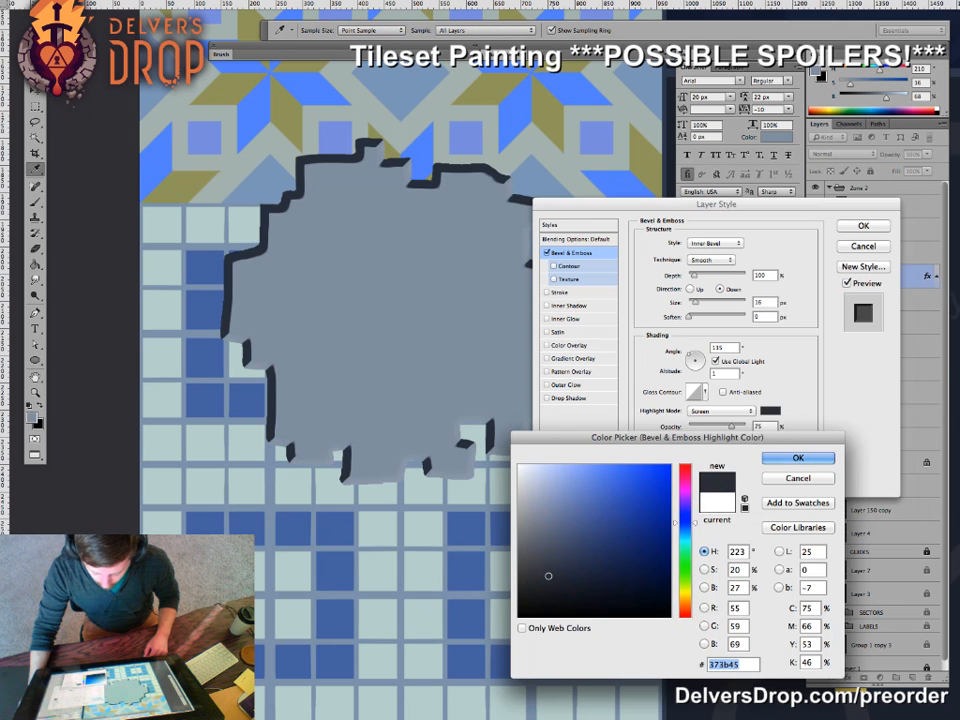
{"action": "left_click", "coordinate": [490, 390]}
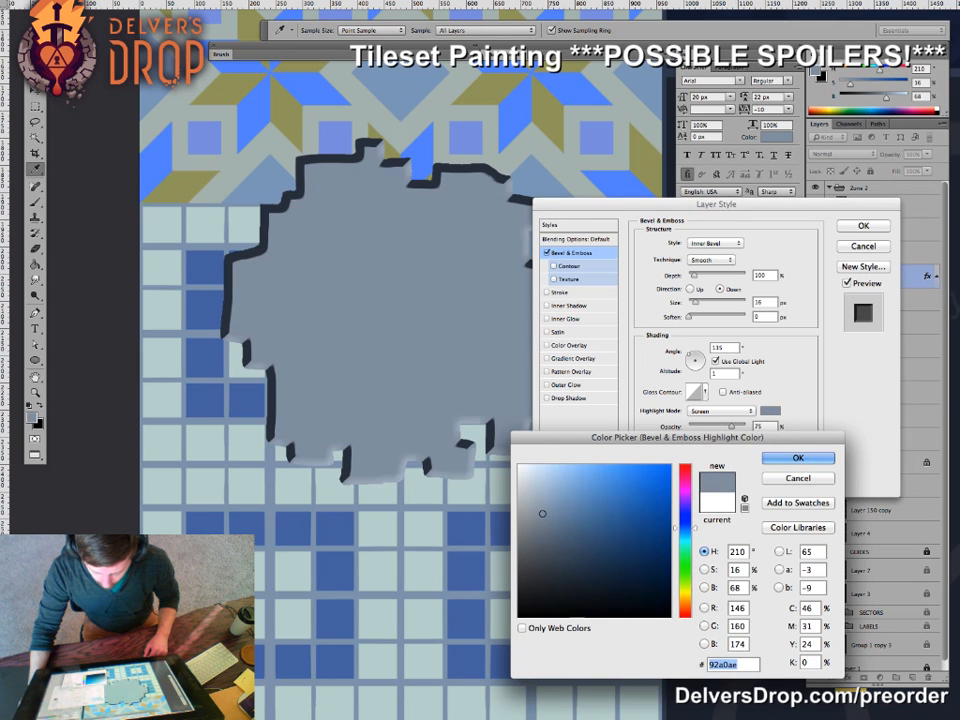
{"action": "left_click", "coordinate": [564, 550]}
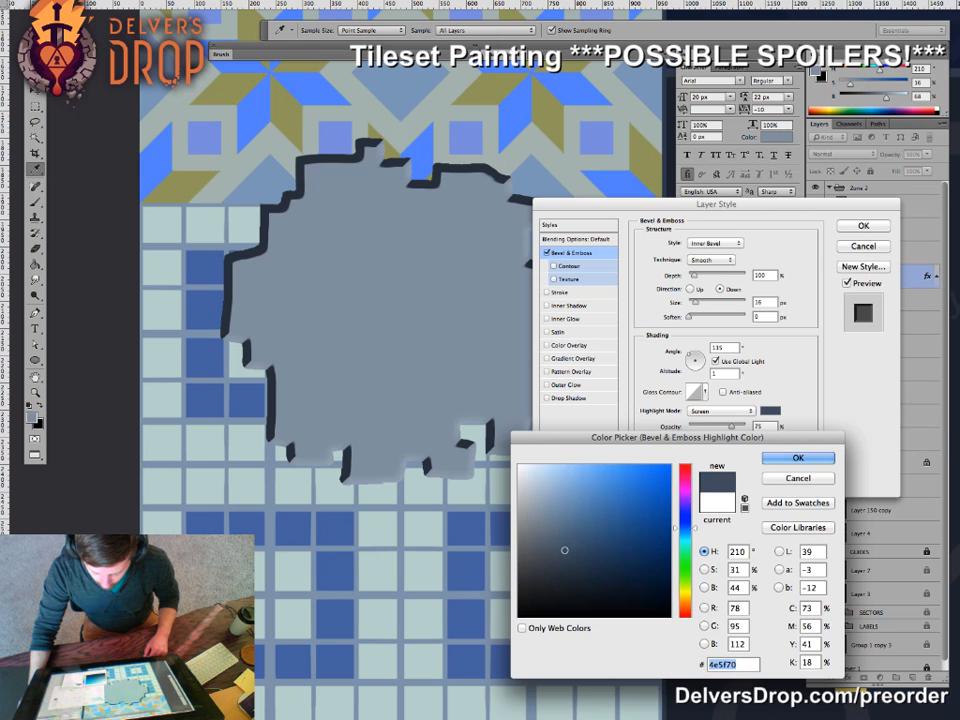
{"action": "left_click", "coordinate": [798, 457]}
- Try the bevel with Multiply highlight mode, 16 px size, 0 px soften and 938% depth
{"action": "left_click", "coordinate": [720, 410]}
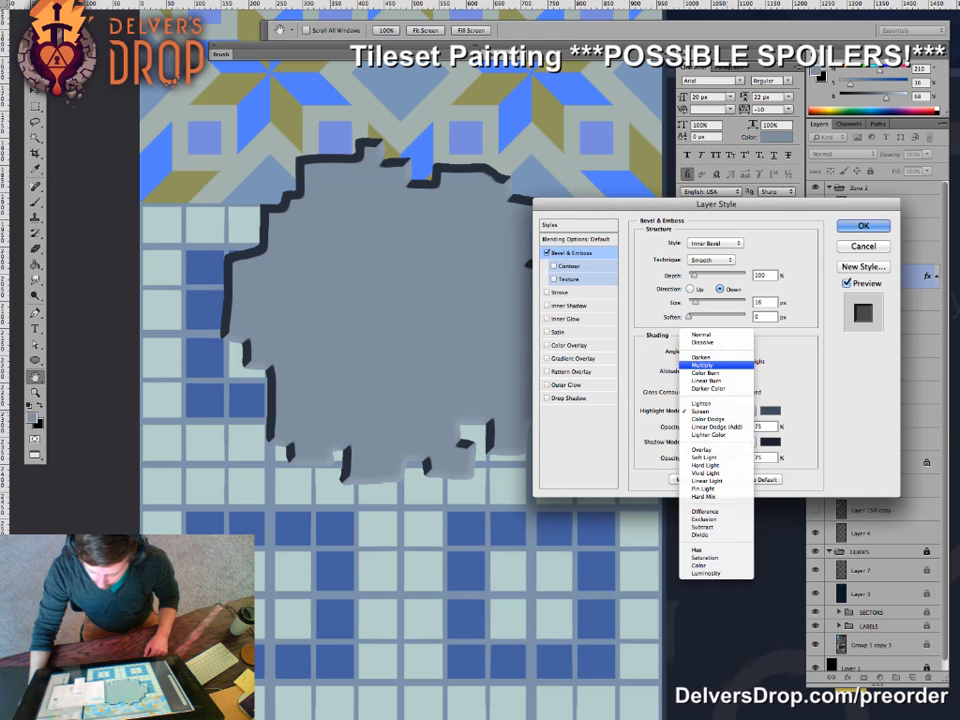
{"action": "left_click", "coordinate": [703, 365]}
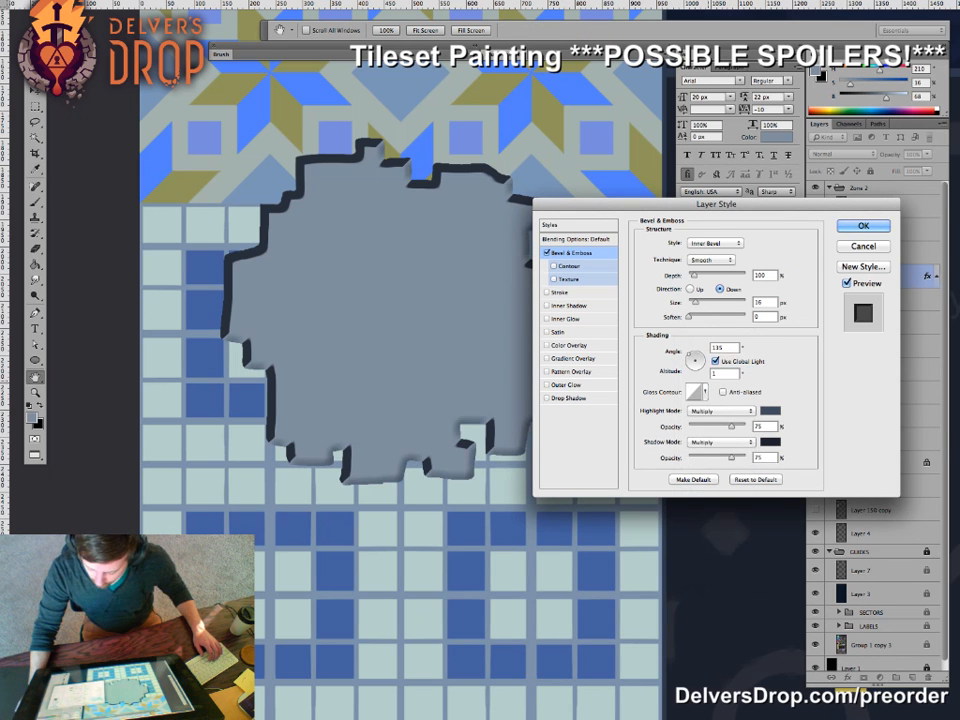
{"action": "left_click_drag", "start_coordinate": [689, 317], "coordinate": [746, 317]}
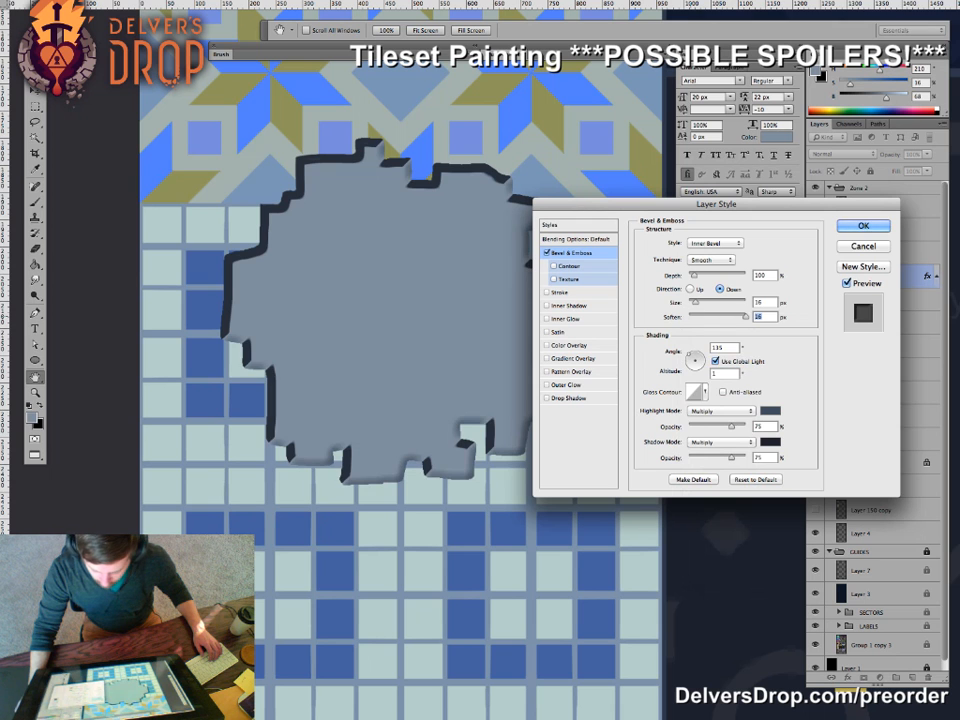
{"action": "type", "text": "0"}
{"action": "key", "text": "shift+Up"}
{"action": "key", "text": "shift+Up"}
{"action": "key", "text": "shift+Up"}
{"action": "key", "text": "shift+Up"}
{"action": "key", "text": "shift+Up"}
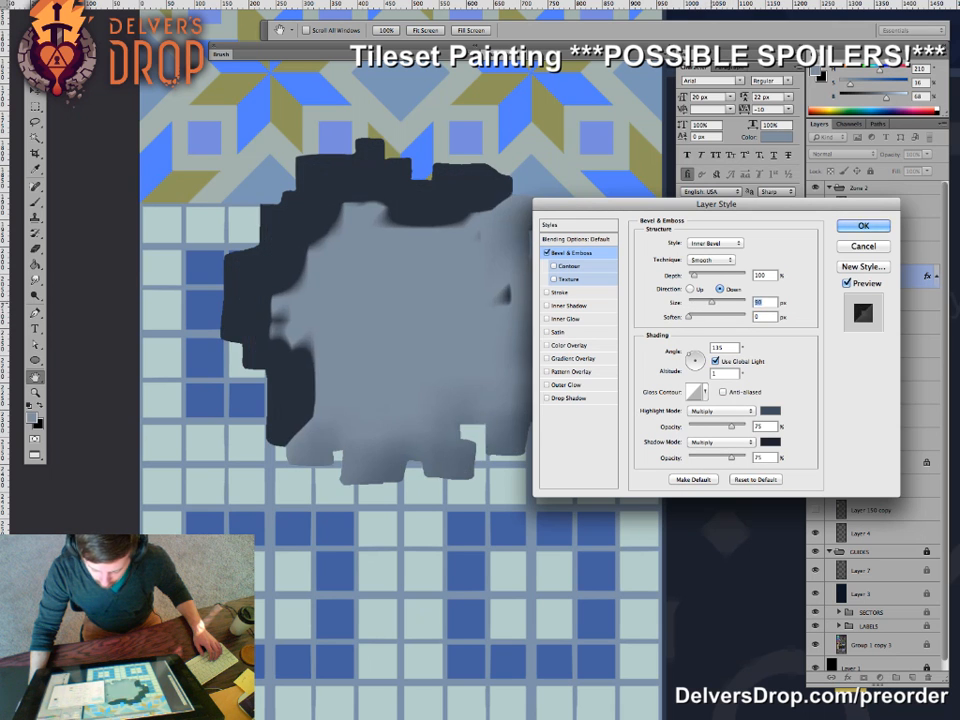
{"action": "type", "text": "16"}
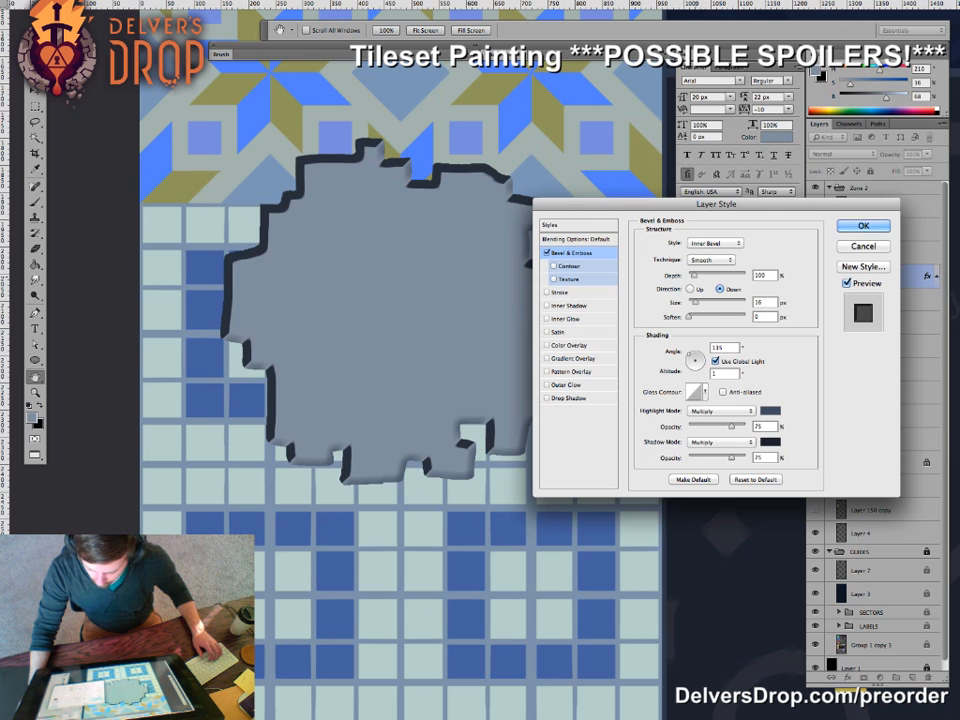
{"action": "left_click_drag", "start_coordinate": [694, 275], "coordinate": [742, 275]}
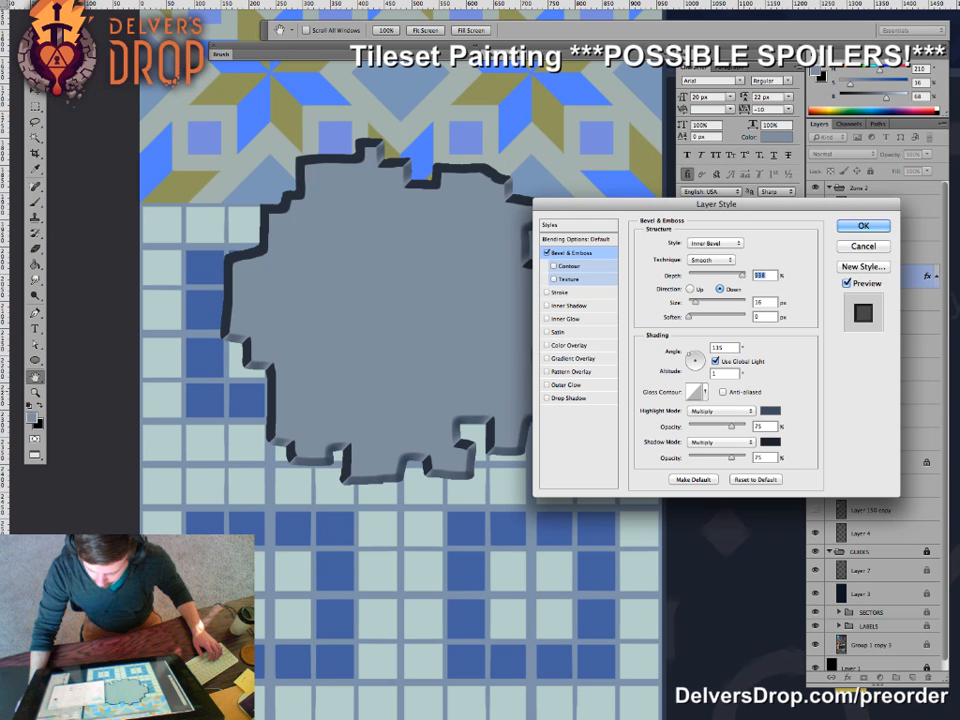
- Switch the patch's style from Bevel & Emboss back to Outer Glow at 70% opacity and apply it
{"action": "left_click_drag", "start_coordinate": [716, 204], "coordinate": [732, 320]}
{"action": "left_click", "coordinate": [565, 368]}
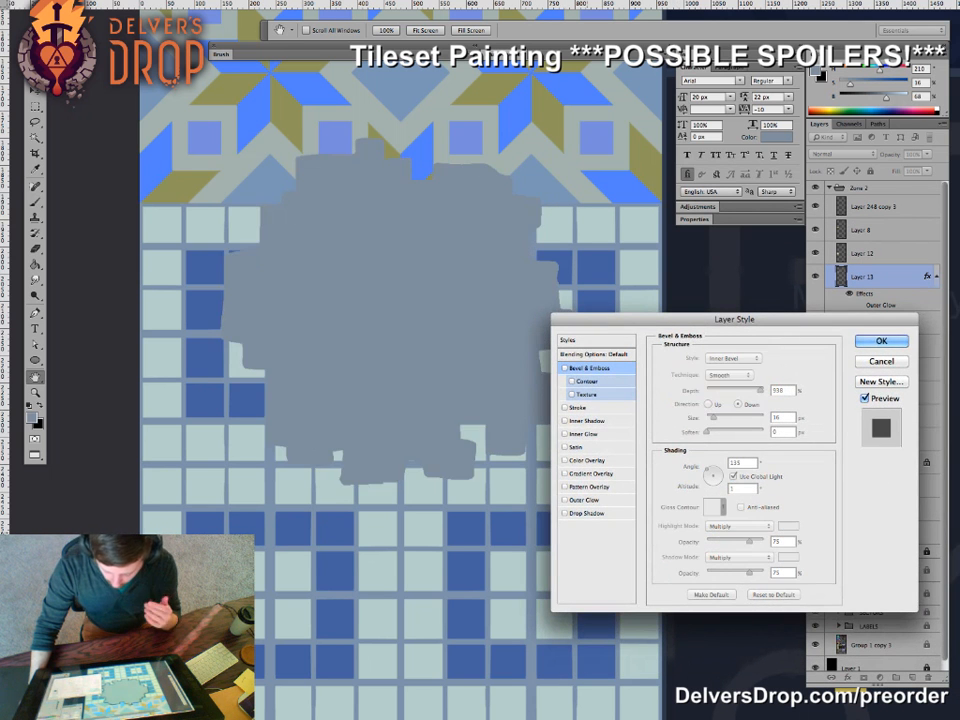
{"action": "left_click", "coordinate": [584, 499]}
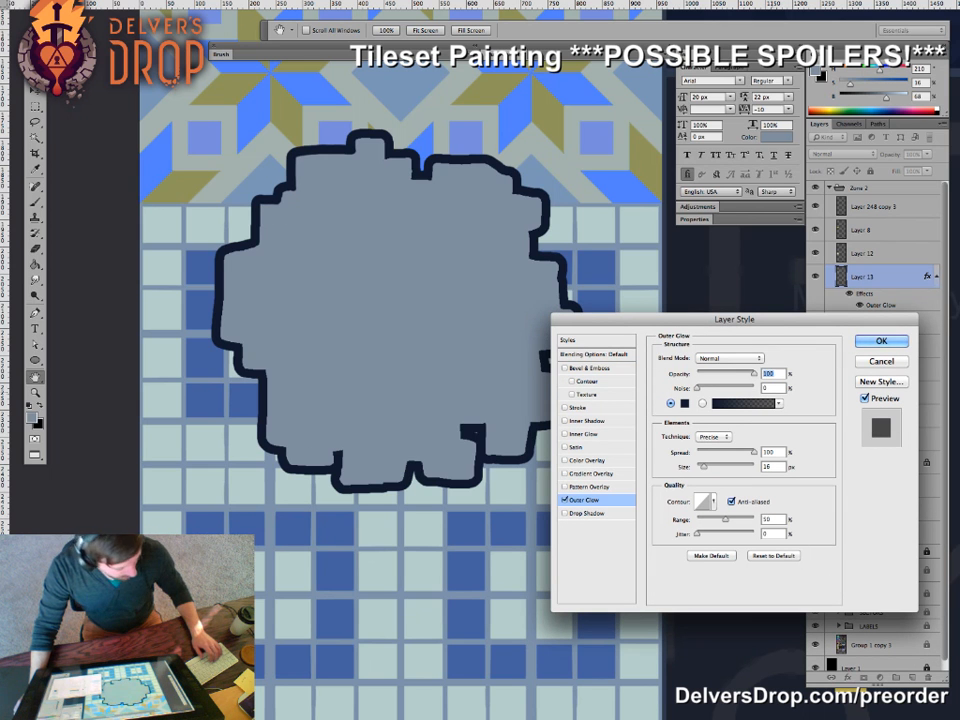
{"action": "type", "text": "70"}
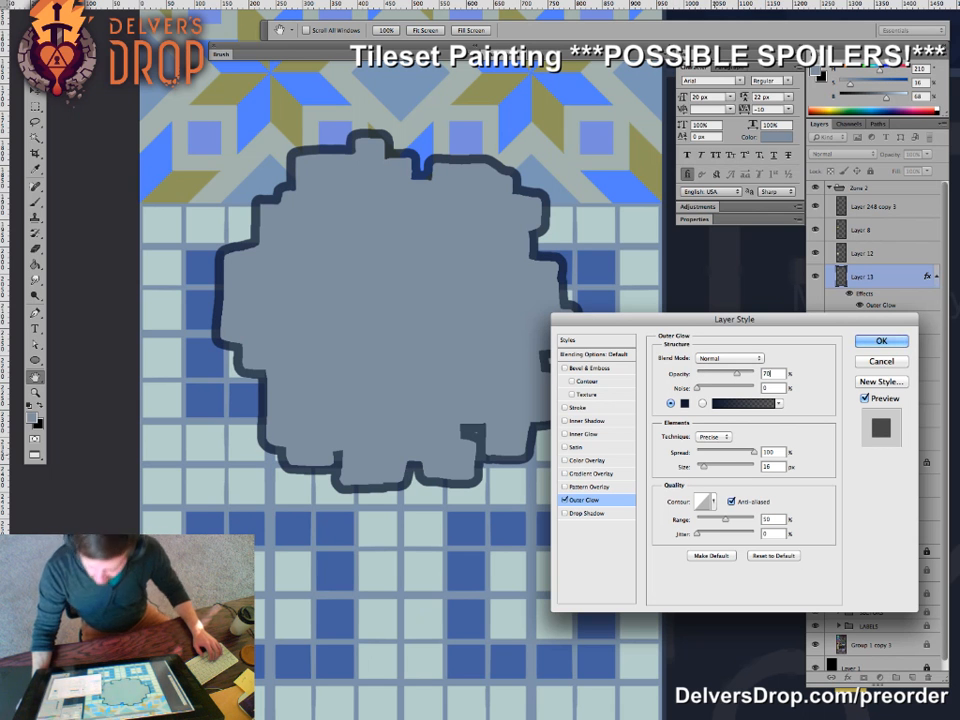
{"action": "key", "text": "Return"}
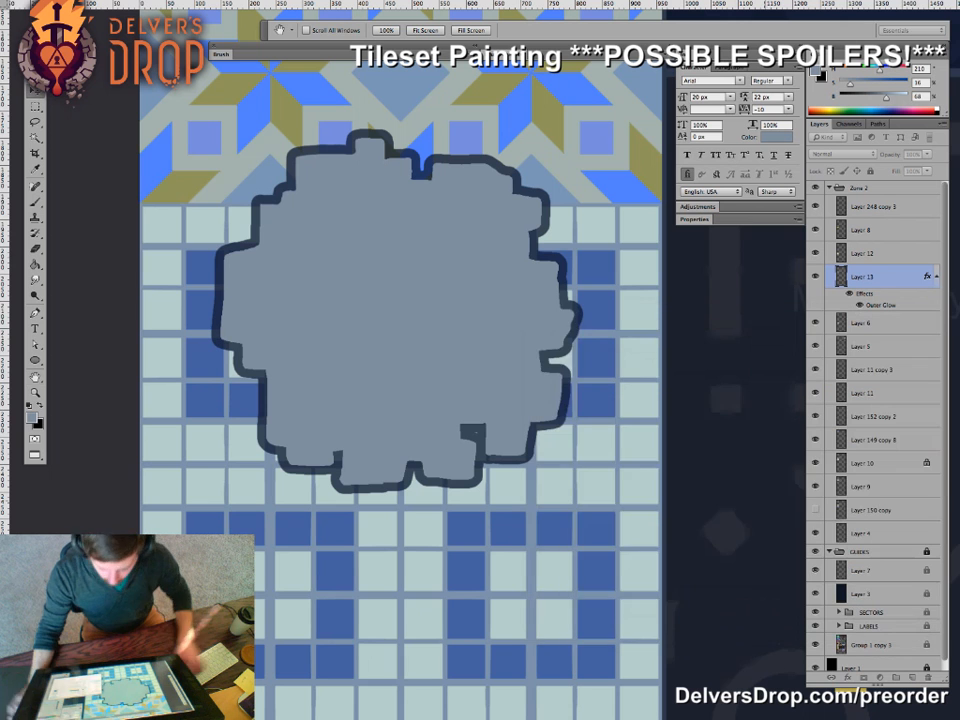
- Set the Outer Glow opacity of the patch on Layer 13 to 50% and apply it
{"action": "left_click_drag", "start_coordinate": [460, 392], "coordinate": [330, 392]}
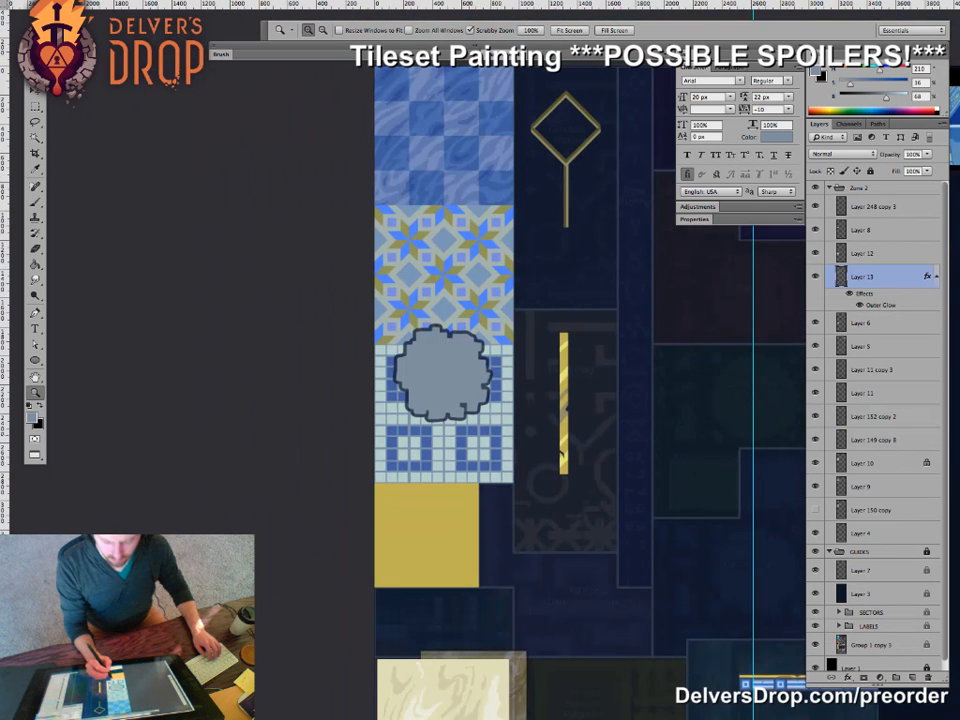
{"action": "left_click", "coordinate": [459, 421]}
{"action": "double_click", "coordinate": [881, 305]}
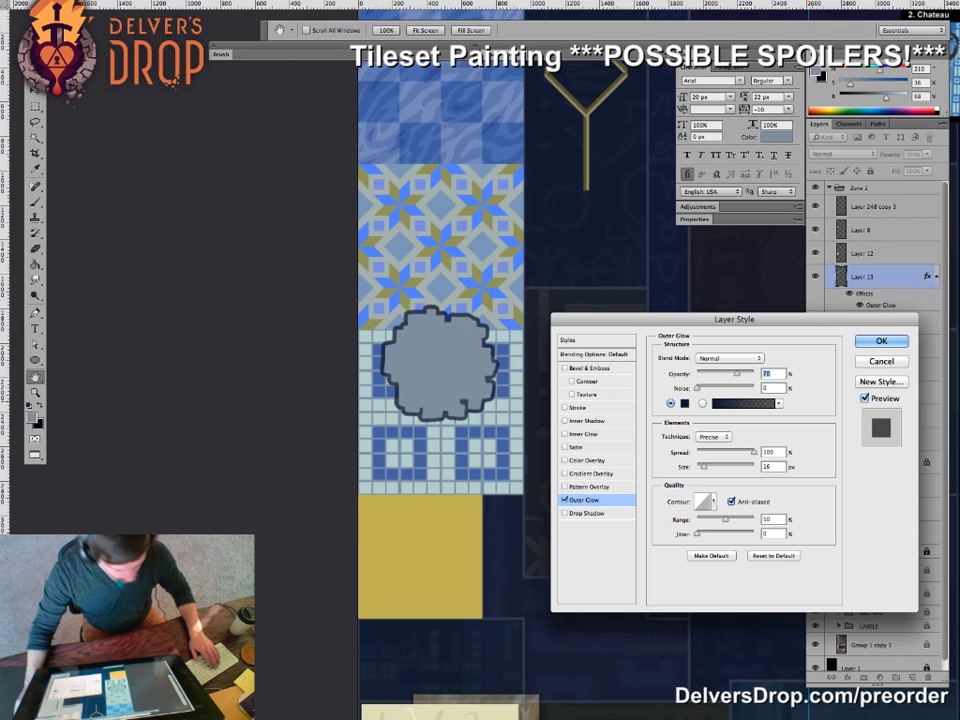
{"action": "type", "text": "50"}
{"action": "key", "text": "Return"}
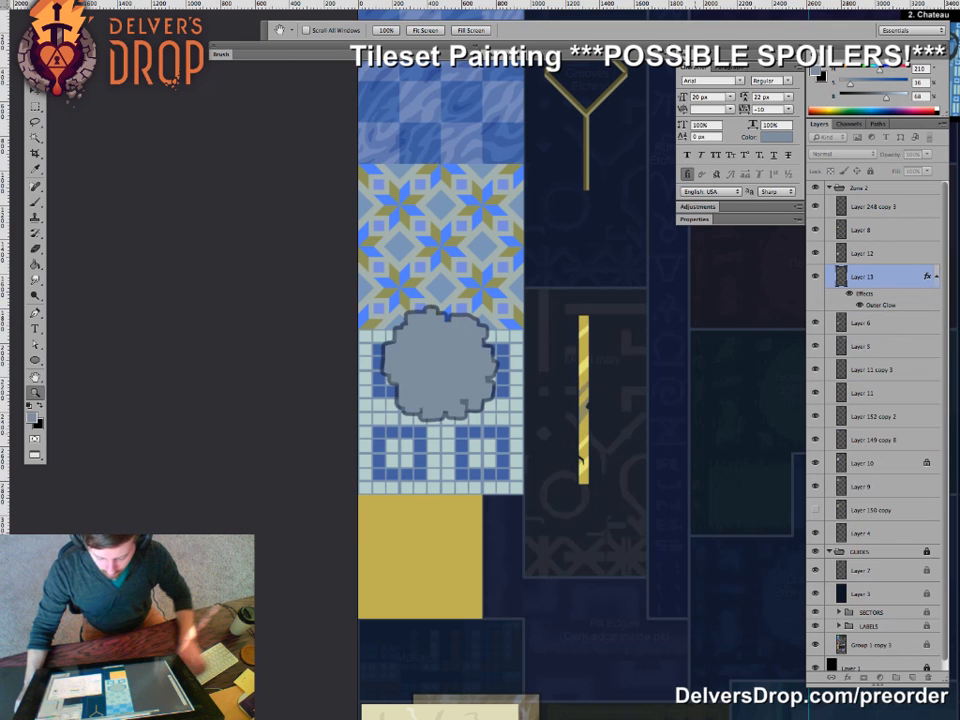
- Erase small notches in the patch's upper-left edge and shift the patch slightly further down over the square tiles
{"action": "left_click_drag", "start_coordinate": [419, 370], "coordinate": [462, 370]}
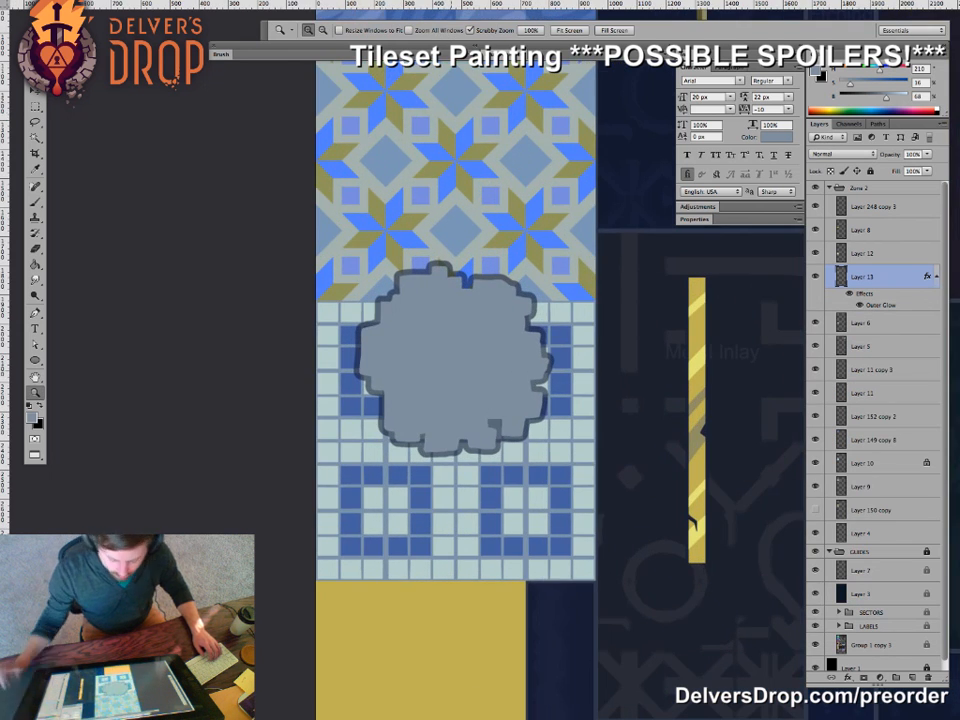
{"action": "left_click_drag", "start_coordinate": [404, 322], "coordinate": [442, 322]}
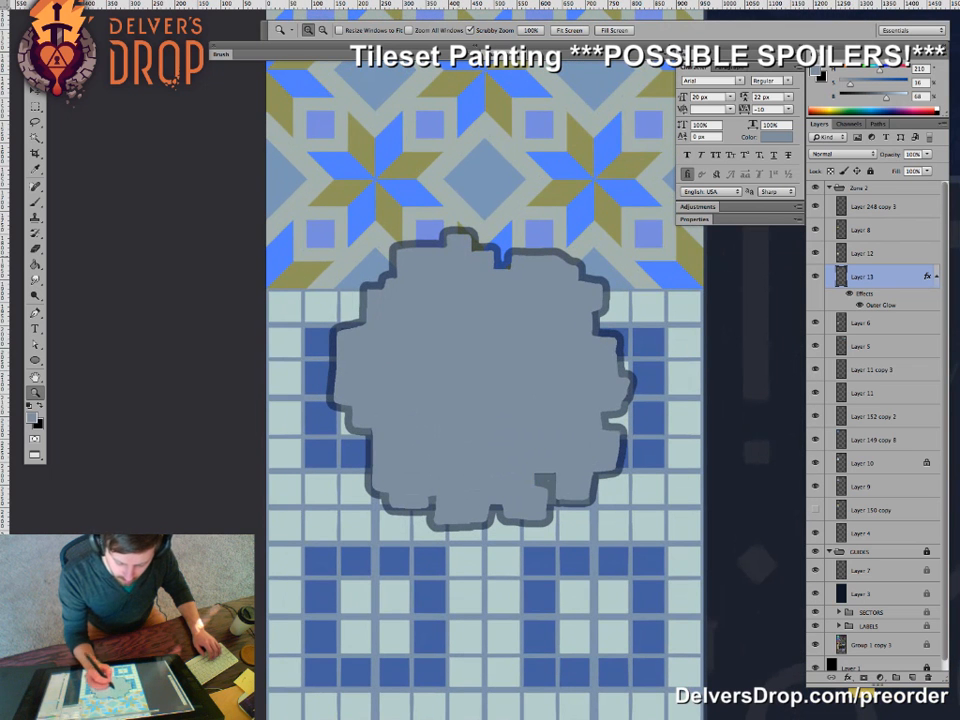
{"action": "key", "text": "e"}
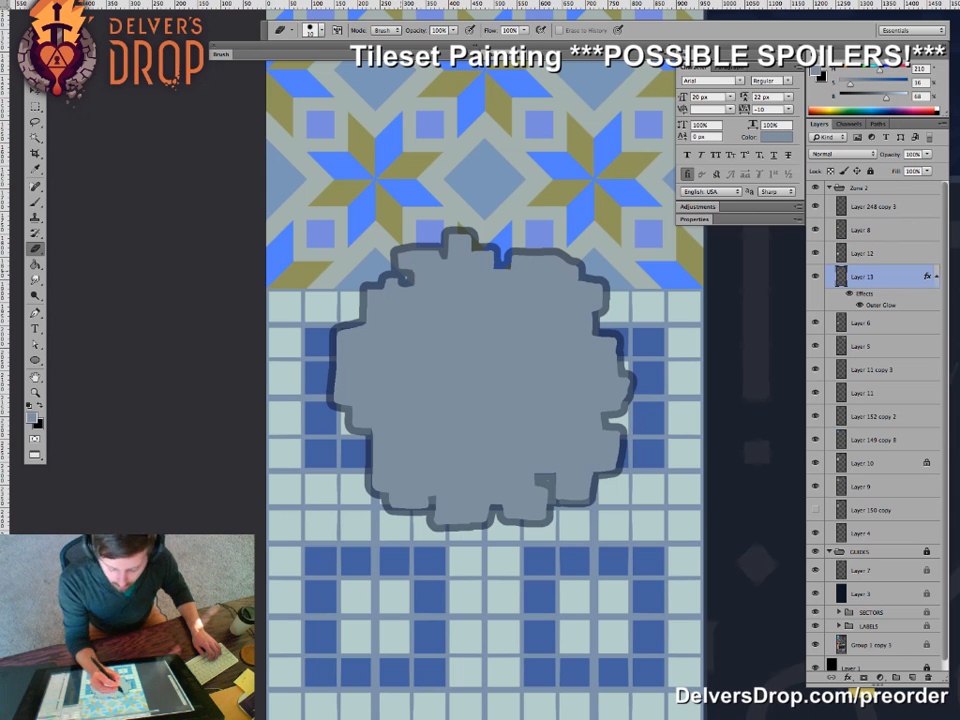
{"action": "key", "text": "z"}
{"action": "left_click_drag", "start_coordinate": [519, 433], "coordinate": [425, 435]}
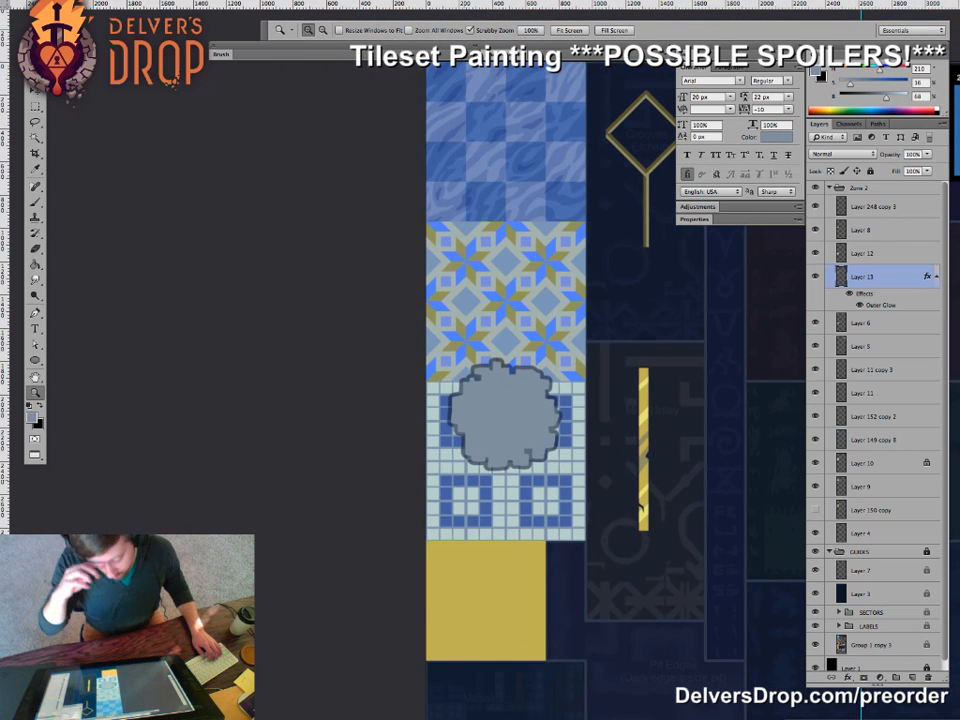
{"action": "left_click_drag", "start_coordinate": [509, 406], "coordinate": [598, 406]}
{"action": "left_click_drag", "start_coordinate": [485, 430], "coordinate": [440, 392]}
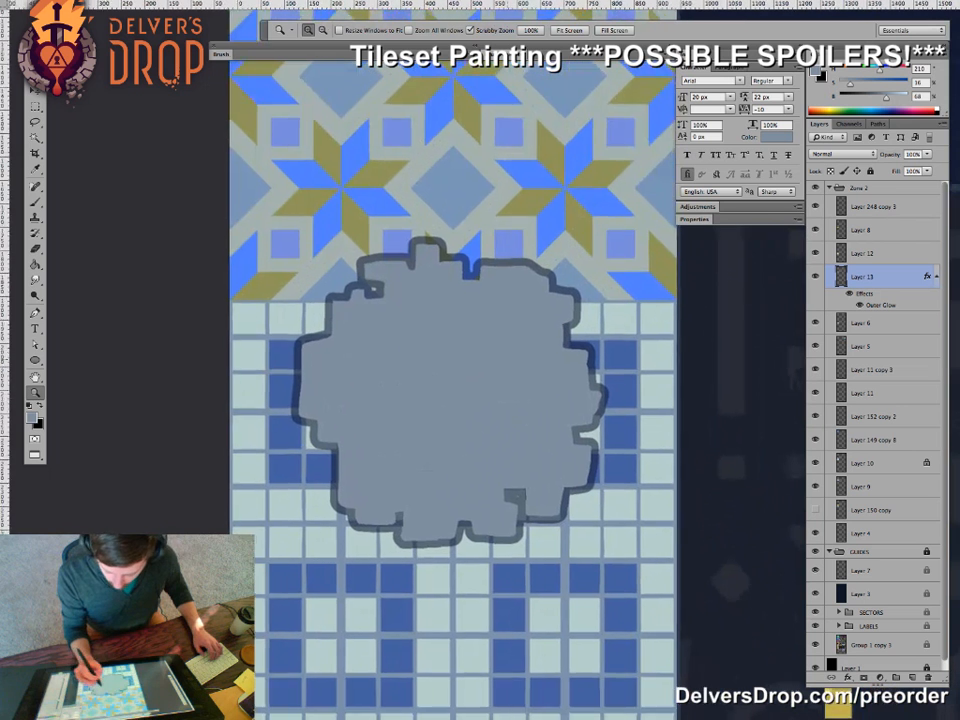
{"action": "key", "text": "v"}
{"action": "left_click_drag", "start_coordinate": [472, 293], "coordinate": [452, 315]}
- Paint a thin crack line and a small hexagonal tile outline near the patch's upper-right edge in a sampled dark slate
{"action": "key", "text": "b"}
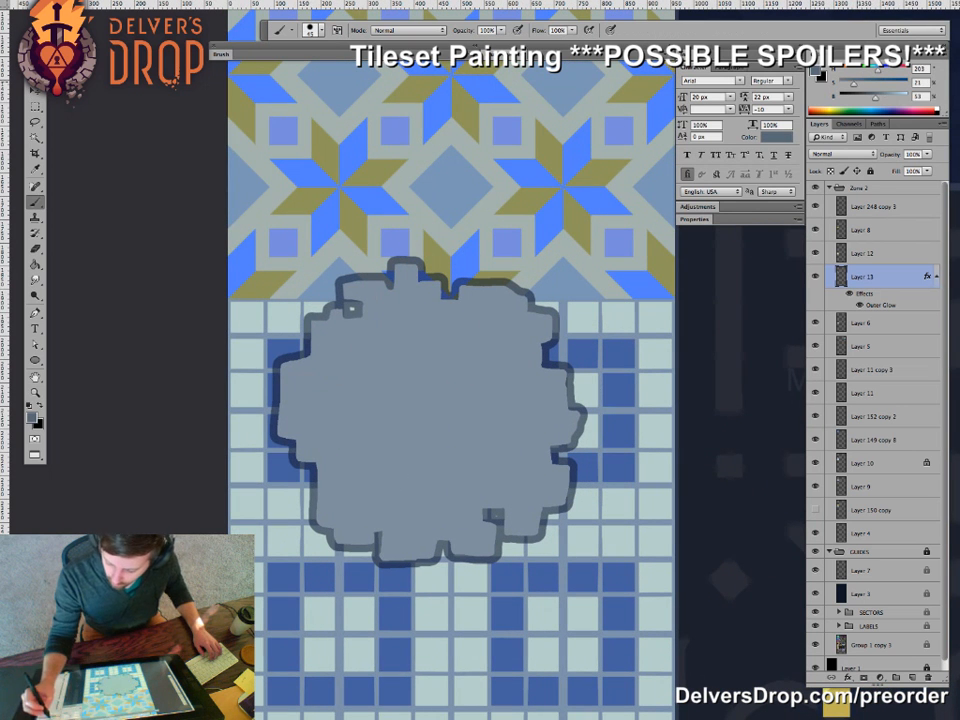
{"action": "left_click", "coordinate": [346, 286], "text": "alt"}
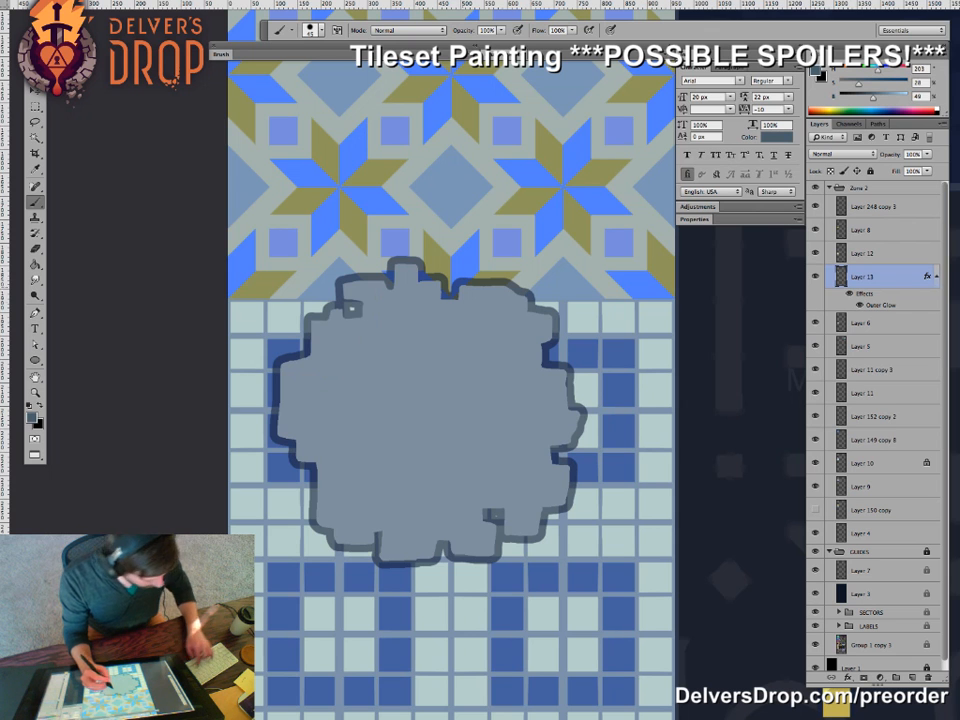
{"action": "left_click_drag", "start_coordinate": [457, 292], "coordinate": [457, 318]}
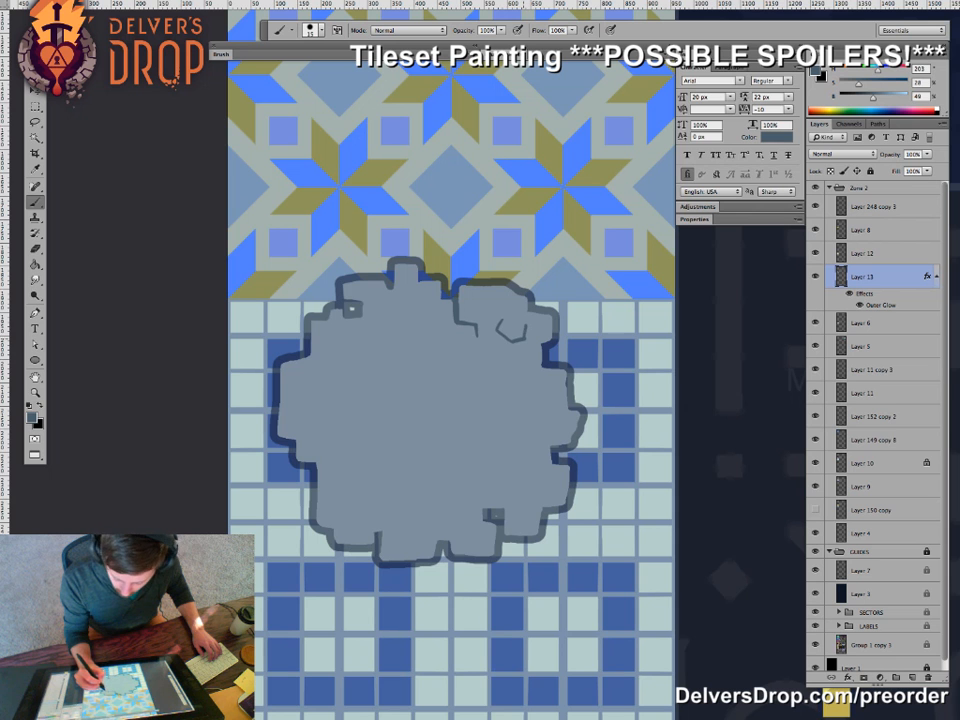
{"action": "left_click_drag", "start_coordinate": [391, 243], "coordinate": [347, 271]}
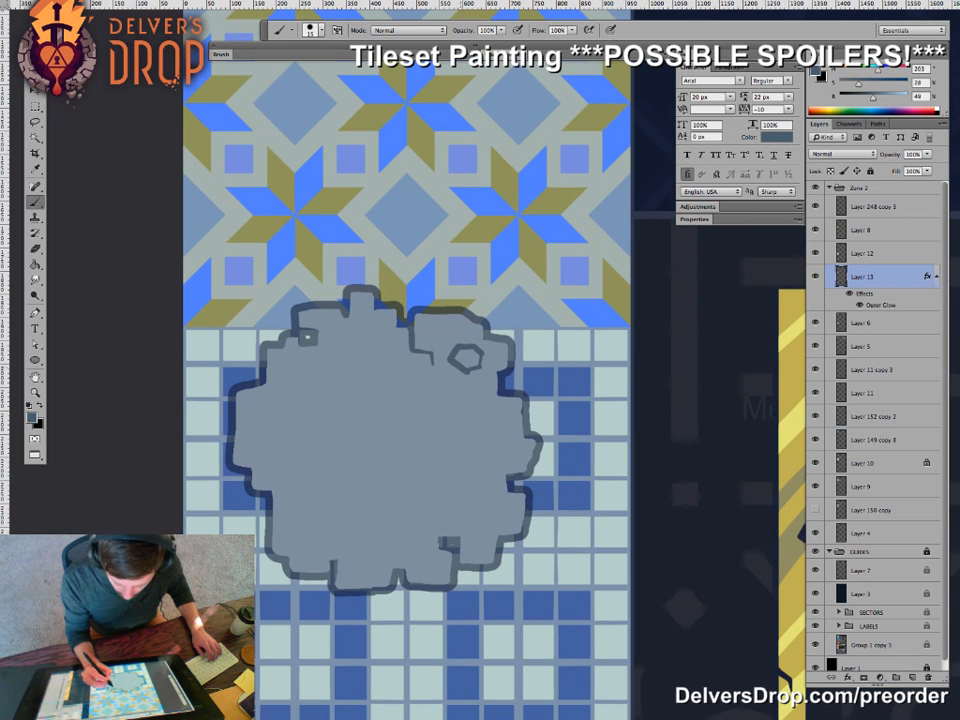
{"action": "left_click", "coordinate": [458, 352], "text": "alt"}
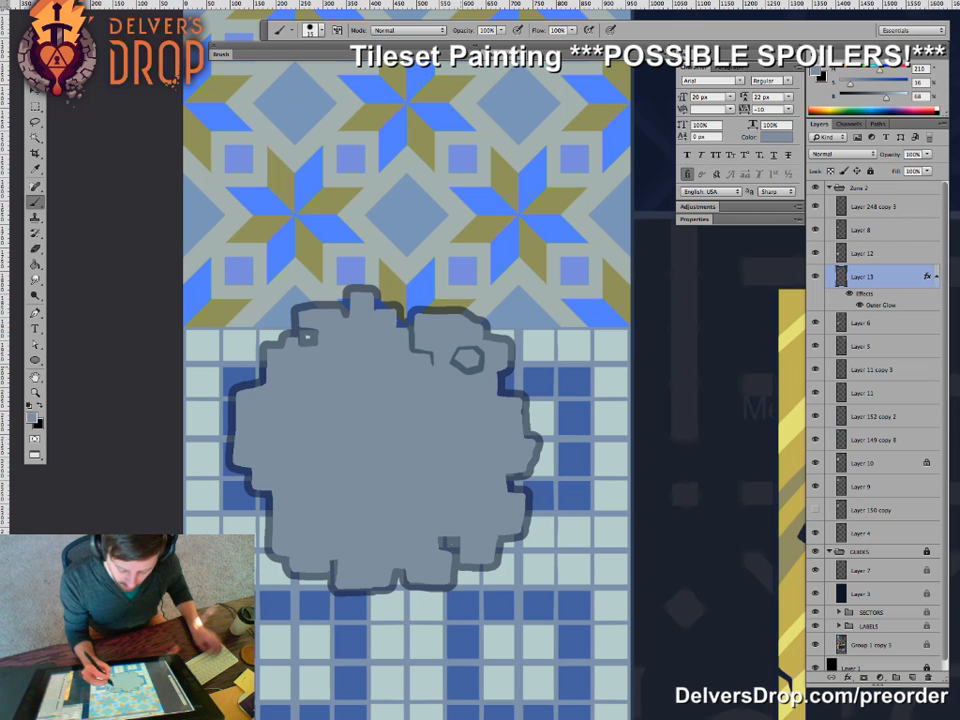
{"action": "left_click", "coordinate": [415, 335], "text": "alt"}
- Move the patch onto the star mosaic and fill the small hexagon with the lavender sampled from the mosaic's squares
{"action": "key", "text": "z"}
{"action": "mouse_move", "coordinate": [522, 420]}
{"action": "left_mouse_down"}
{"action": "mouse_move", "coordinate": [415, 424]}
{"action": "mouse_move", "coordinate": [476, 441]}
{"action": "mouse_move", "coordinate": [468, 501]}
{"action": "mouse_move", "coordinate": [465, 385]}
{"action": "mouse_move", "coordinate": [480, 270]}
{"action": "left_mouse_up"}
{"action": "key", "text": "v"}
{"action": "key", "text": "g"}
{"action": "left_click", "coordinate": [493, 396], "text": "alt"}
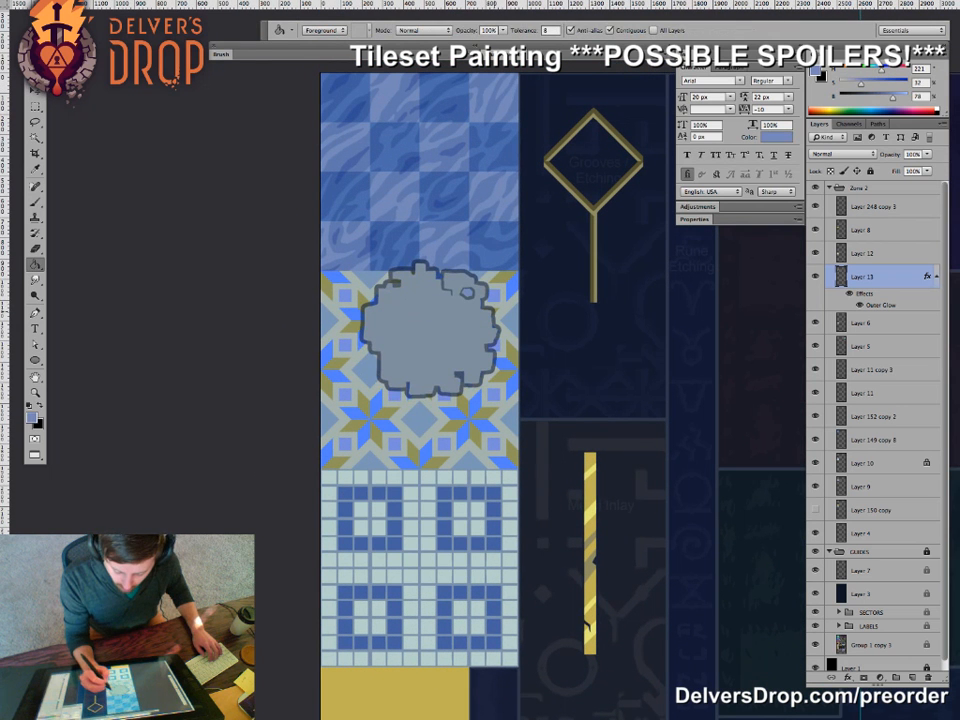
- Move the patch onto the square-tile mosaic and fill its small hexagonal piece with the blue sampled from the mosaic's squares
{"action": "key", "text": "v"}
{"action": "left_click_drag", "start_coordinate": [471, 320], "coordinate": [454, 454]}
{"action": "key", "text": "super+space"}
{"action": "left_click", "coordinate": [466, 480]}
{"action": "key", "text": "g"}
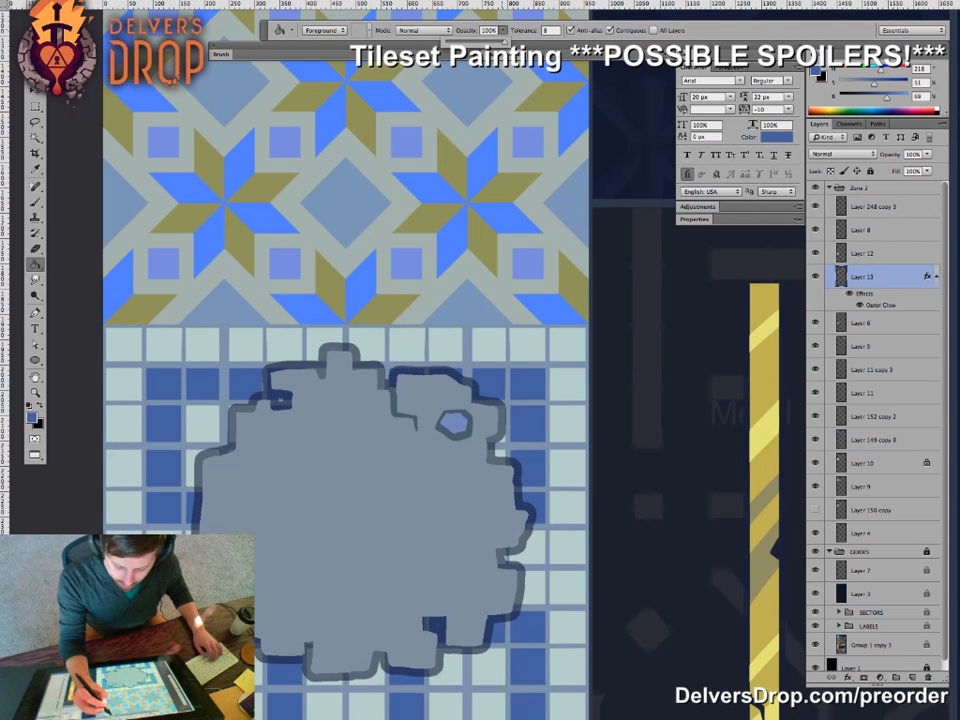
{"action": "left_click", "coordinate": [456, 424]}
- Paint a sampled dark navy edge along the hexagonal piece's lower side and cover its upper outline with the patch's grey
{"action": "key", "text": "z"}
{"action": "left_click", "coordinate": [453, 438]}
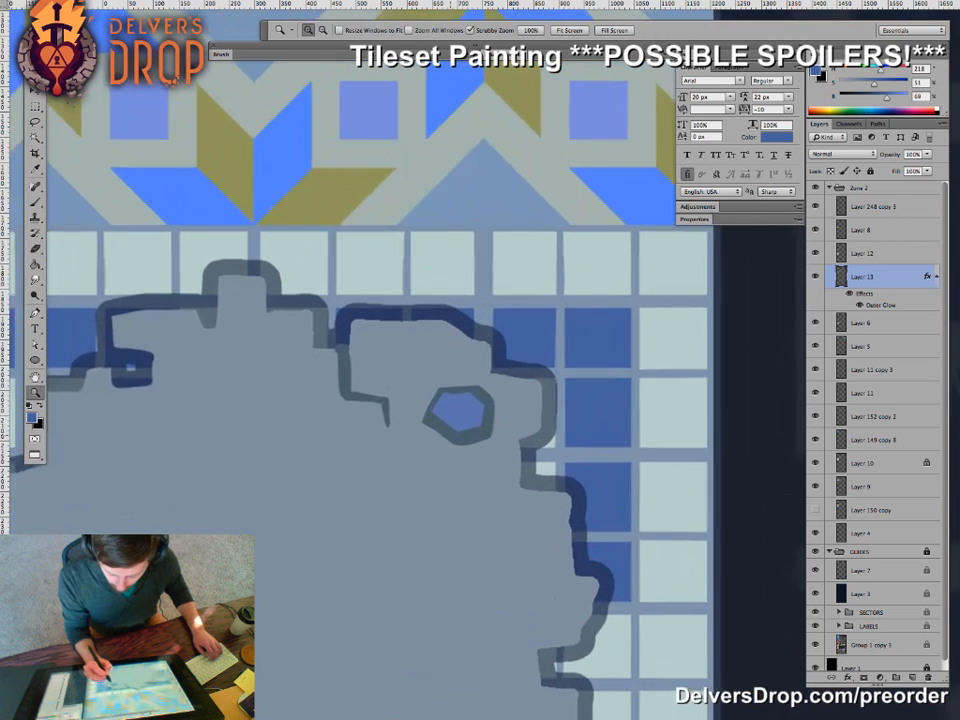
{"action": "key", "text": "b"}
{"action": "key", "text": "z"}
{"action": "left_click_drag", "start_coordinate": [535, 413], "coordinate": [492, 413]}
{"action": "key", "text": "b"}
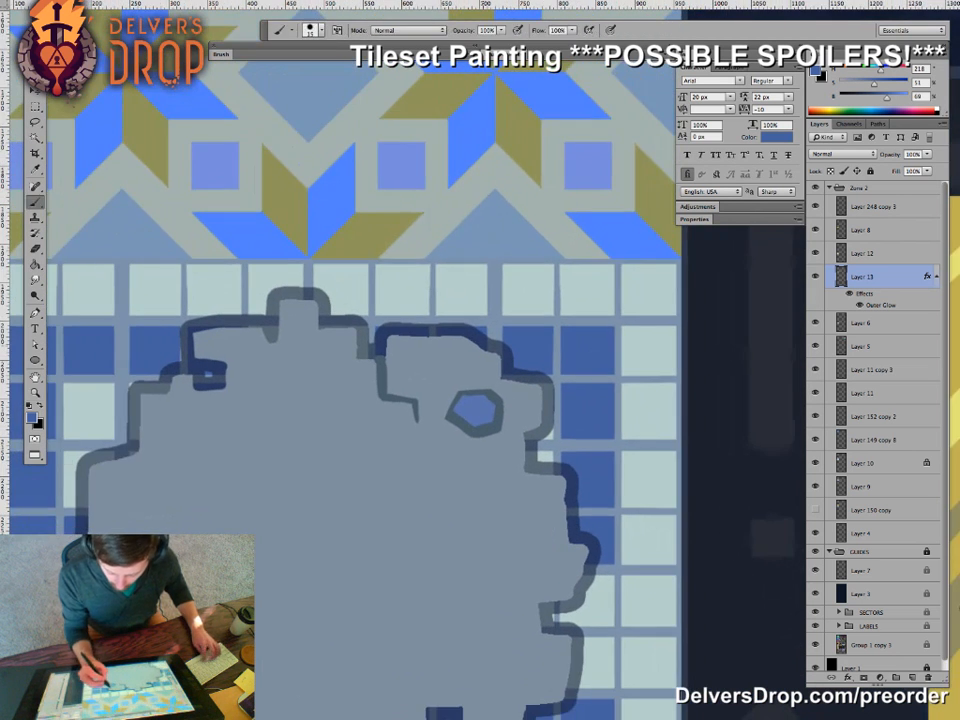
{"action": "left_click", "coordinate": [508, 362], "text": "alt"}
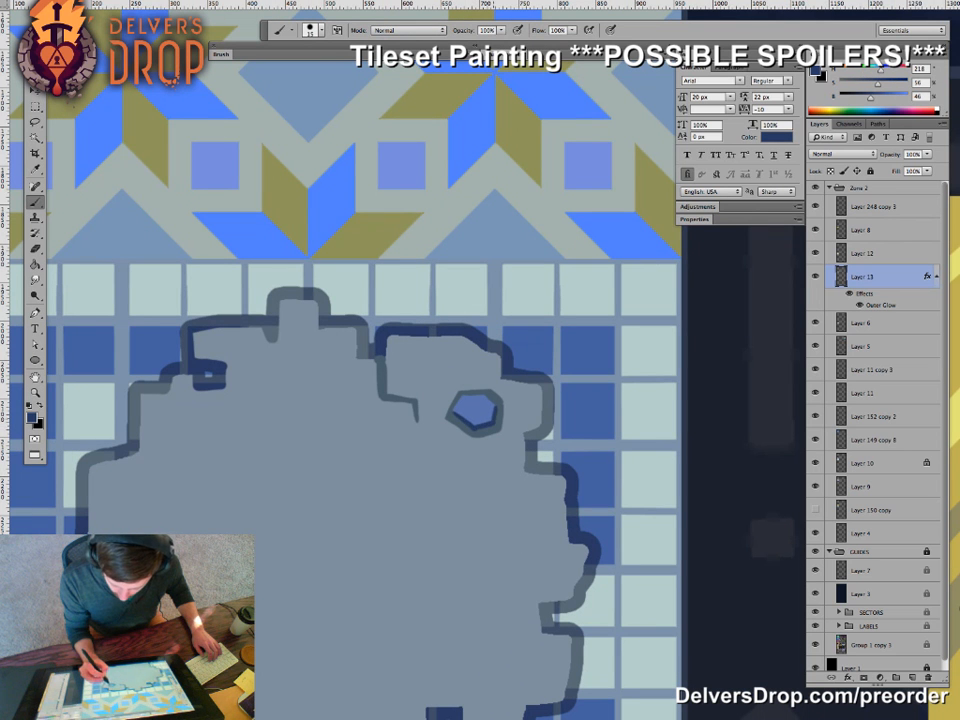
{"action": "left_click_drag", "start_coordinate": [493, 413], "coordinate": [466, 357]}
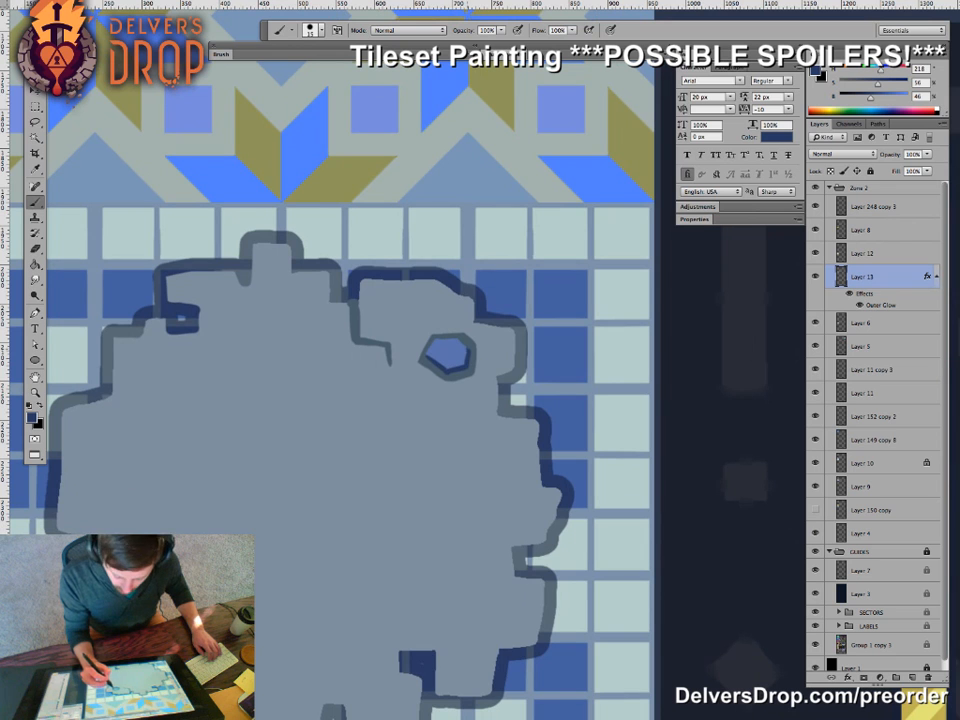
{"action": "left_click", "coordinate": [445, 320], "text": "alt"}
{"action": "left_click_drag", "start_coordinate": [446, 329], "coordinate": [431, 332]}
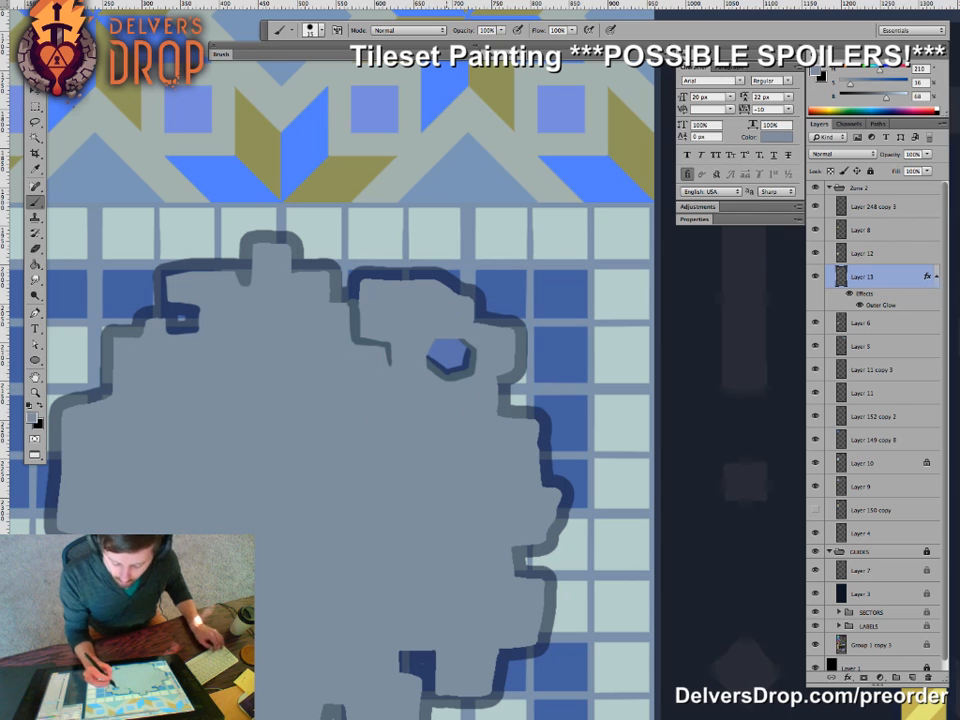
- Move the patch up so it straddles the marble checkerboard and the star mosaic
{"action": "key", "text": "z"}
{"action": "left_click_drag", "start_coordinate": [481, 413], "coordinate": [335, 413]}
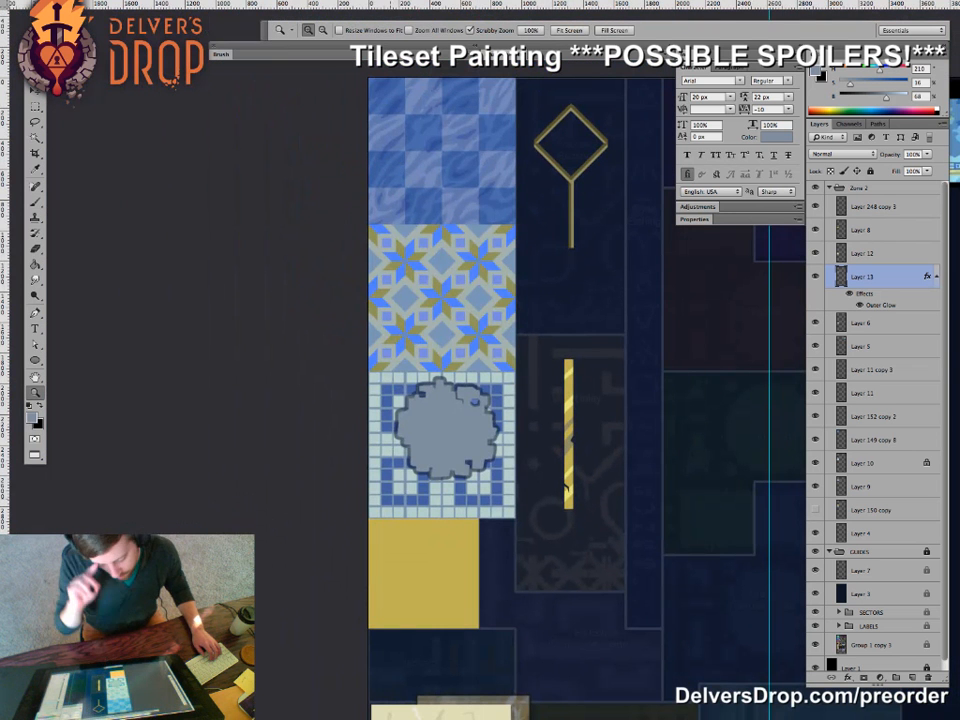
{"action": "key", "text": "v"}
{"action": "left_click_drag", "start_coordinate": [465, 415], "coordinate": [398, 302]}
- Outline small blocky highlight pieces in the patch's upper-left area, using the sampled patch grey lightened to 84% brightness
{"action": "key", "text": "space"}
{"action": "key", "text": "super+space"}
{"action": "key", "text": "super+space"}
{"action": "left_click_drag", "start_coordinate": [461, 301], "coordinate": [498, 301]}
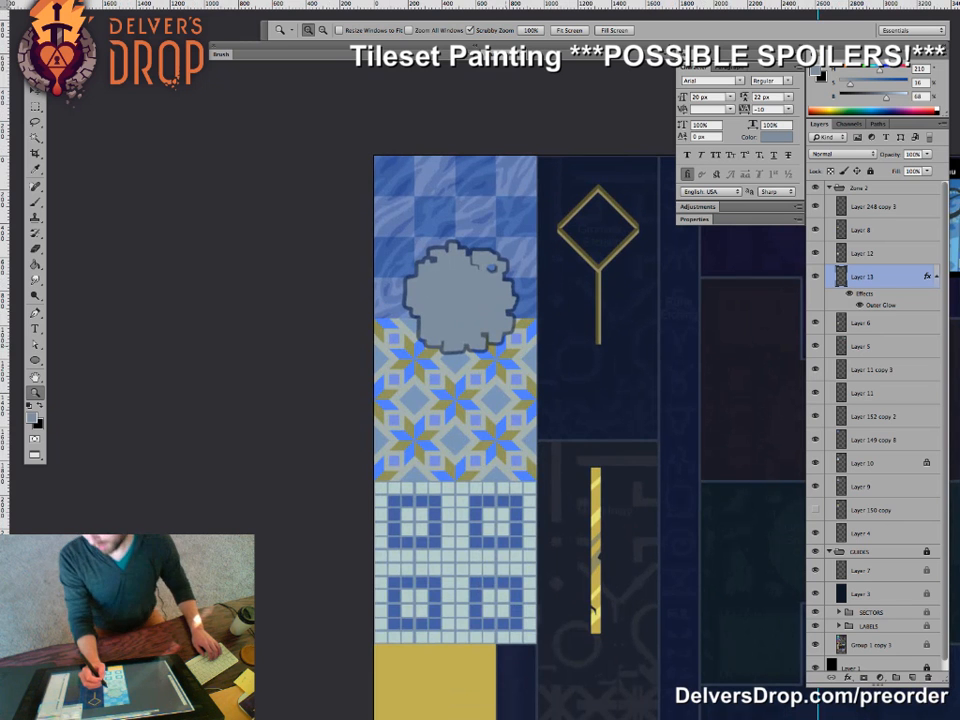
{"action": "left_click_drag", "start_coordinate": [454, 291], "coordinate": [531, 291]}
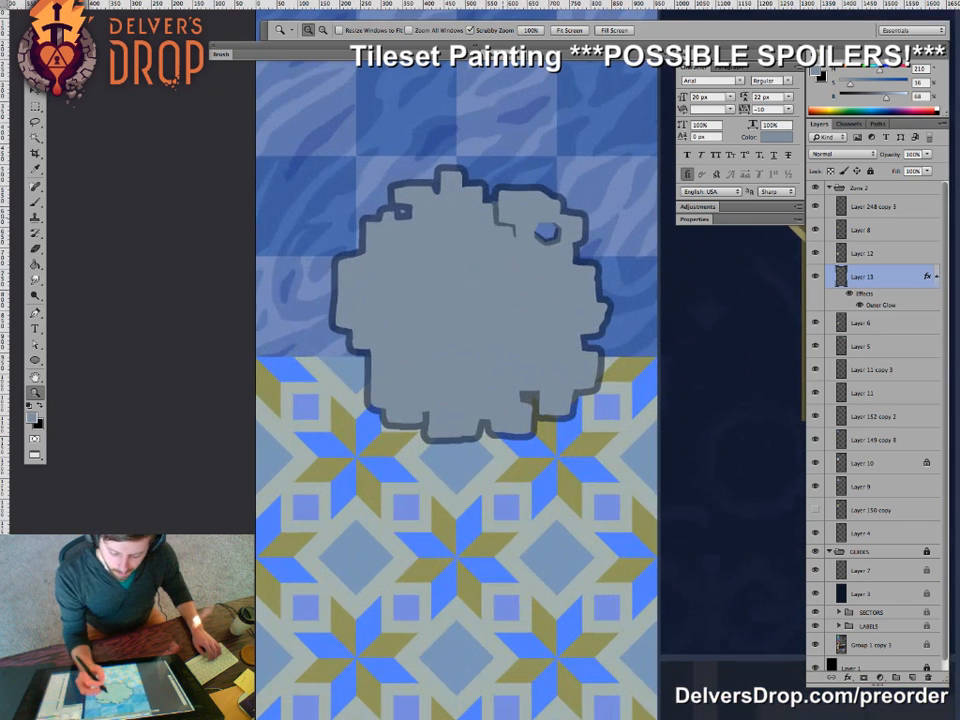
{"action": "key", "text": "b"}
{"action": "left_click", "coordinate": [512, 205], "text": "alt"}
{"action": "left_click_drag", "start_coordinate": [886, 98], "coordinate": [897, 98]}
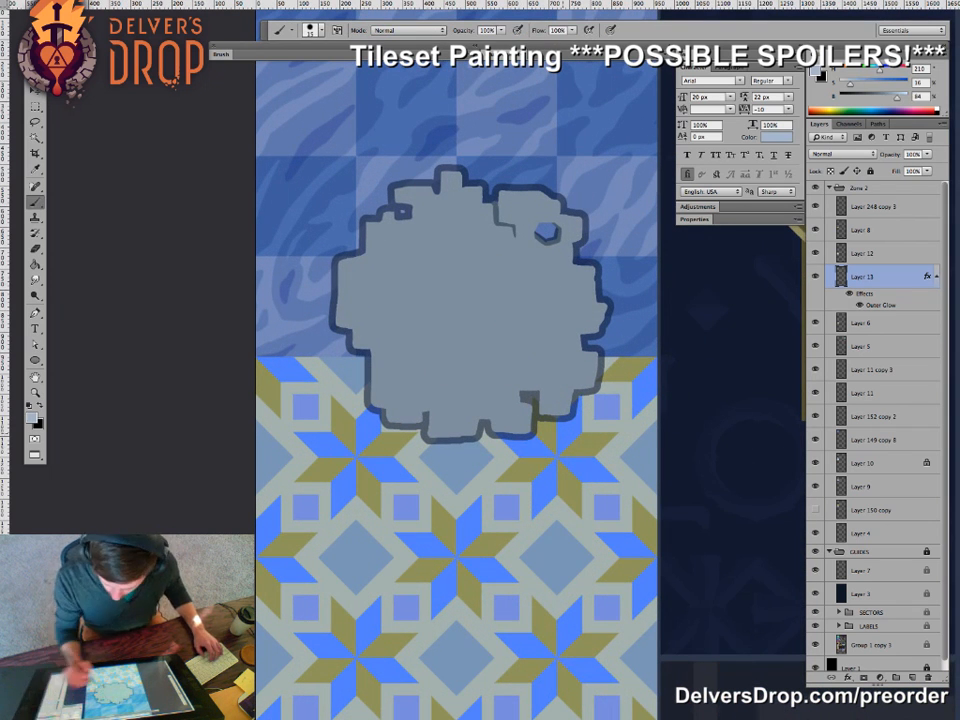
{"action": "key", "text": "space"}
{"action": "left_click_drag", "start_coordinate": [480, 300], "coordinate": [475, 286]}
{"action": "mouse_move", "coordinate": [413, 229]}
{"action": "left_mouse_down"}
{"action": "mouse_move", "coordinate": [429, 230]}
{"action": "mouse_move", "coordinate": [425, 262]}
{"action": "mouse_move", "coordinate": [399, 276]}
{"action": "mouse_move", "coordinate": [412, 293]}
{"action": "mouse_move", "coordinate": [423, 271]}
{"action": "mouse_move", "coordinate": [418, 248]}
{"action": "mouse_move", "coordinate": [441, 229]}
{"action": "left_mouse_up"}
{"action": "key", "text": "g"}
{"action": "key", "text": "b"}
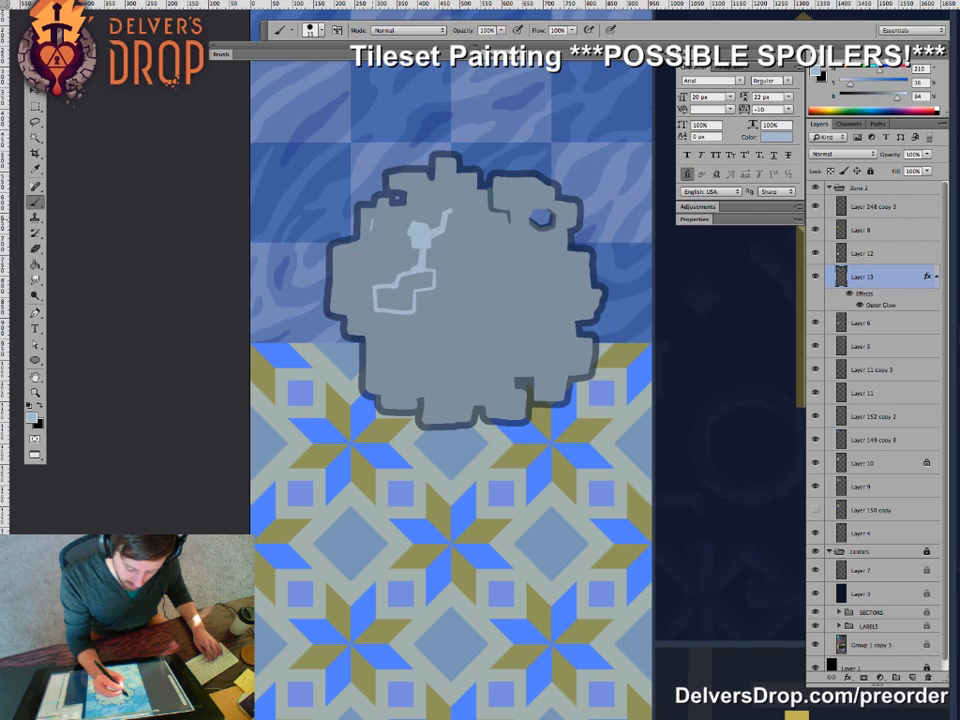
- Fill the outlined highlight pieces with a softened light grey, sampling the blended tone and raising the fill opacity to 100%
{"action": "key", "text": "g"}
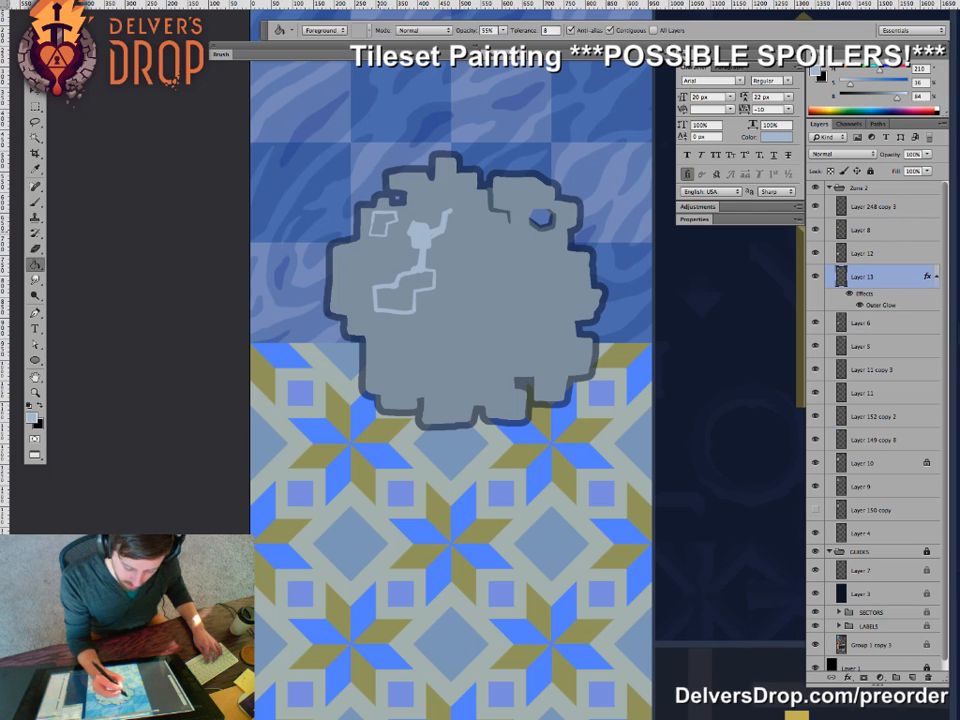
{"action": "left_click", "coordinate": [383, 222]}
{"action": "left_click", "coordinate": [420, 235], "text": "alt"}
{"action": "left_click_drag", "start_coordinate": [503, 30], "coordinate": [538, 42]}
{"action": "left_click", "coordinate": [374, 228]}
{"action": "left_click", "coordinate": [420, 235]}
{"action": "left_click", "coordinate": [398, 298]}
- Outline and fill two more blocky light grey pieces, one near the patch's lower middle and one on its right side
{"action": "key", "text": "z"}
{"action": "left_click_drag", "start_coordinate": [477, 361], "coordinate": [385, 361]}
{"action": "left_click_drag", "start_coordinate": [482, 353], "coordinate": [557, 353]}
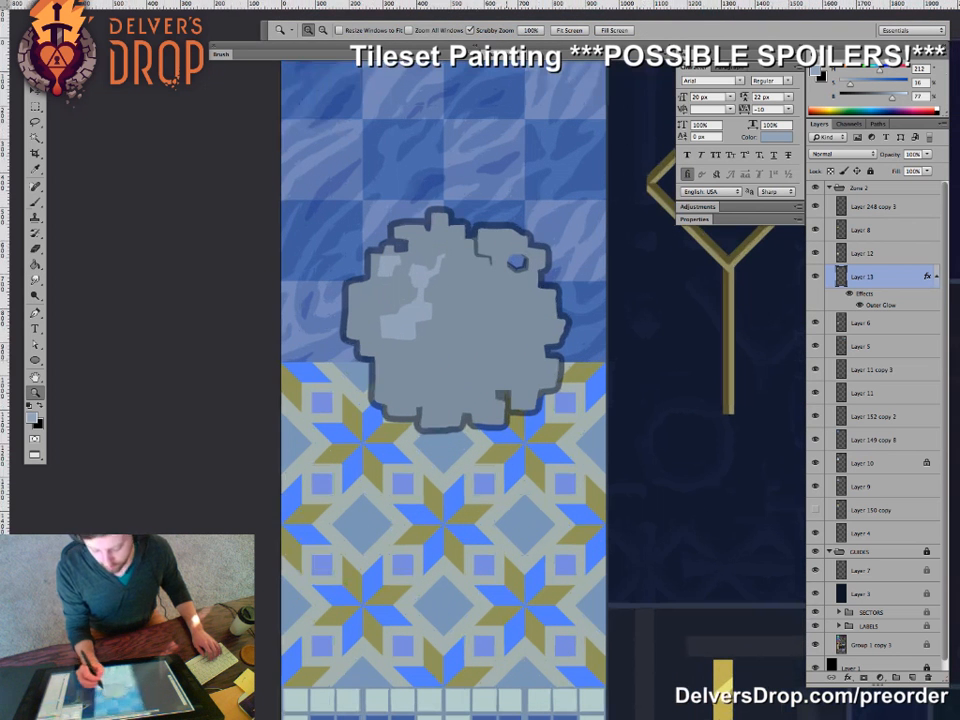
{"action": "key", "text": "b"}
{"action": "left_click_drag", "start_coordinate": [458, 380], "coordinate": [475, 381]}
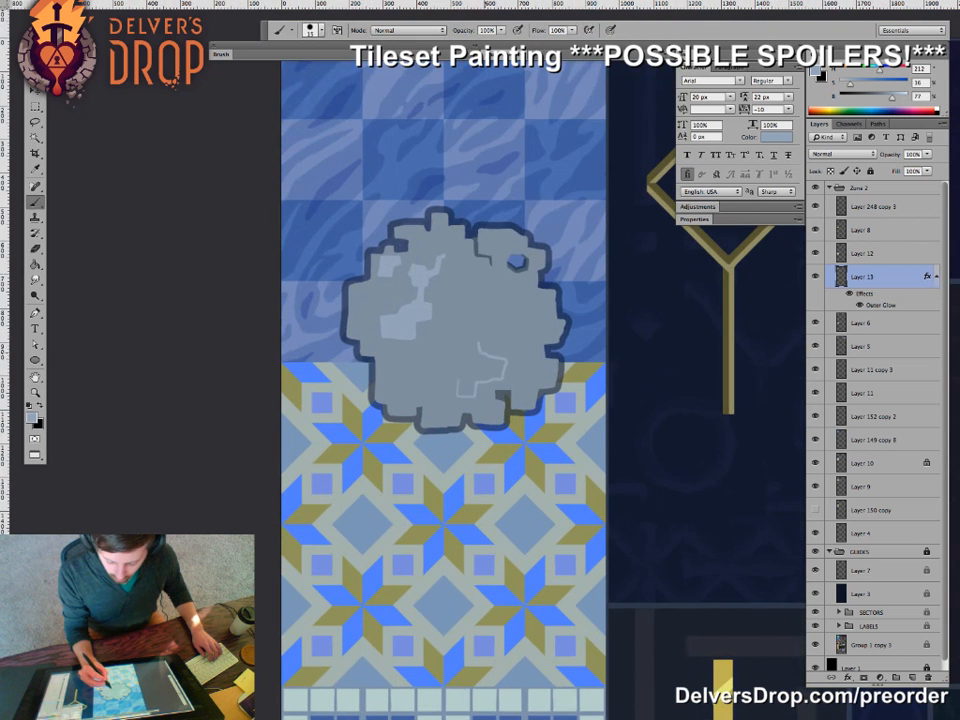
{"action": "left_click_drag", "start_coordinate": [459, 380], "coordinate": [428, 350]}
{"action": "key", "text": "g"}
{"action": "left_click", "coordinate": [466, 362]}
{"action": "key", "text": "b"}
{"action": "mouse_move", "coordinate": [500, 297]}
{"action": "left_mouse_down"}
{"action": "mouse_move", "coordinate": [537, 310]}
{"action": "mouse_move", "coordinate": [537, 296]}
{"action": "mouse_move", "coordinate": [487, 291]}
{"action": "left_mouse_up"}
{"action": "key", "text": "g"}
- Try the patch on the square-tile mosaic and place it centred on the marble checkerboard
{"action": "key", "text": "z"}
{"action": "left_click_drag", "start_coordinate": [510, 353], "coordinate": [474, 410]}
{"action": "left_click_drag", "start_coordinate": [562, 500], "coordinate": [485, 468]}
{"action": "key", "text": "v"}
{"action": "left_click_drag", "start_coordinate": [433, 314], "coordinate": [437, 398]}
{"action": "key", "text": "z"}
{"action": "left_click", "coordinate": [426, 445]}
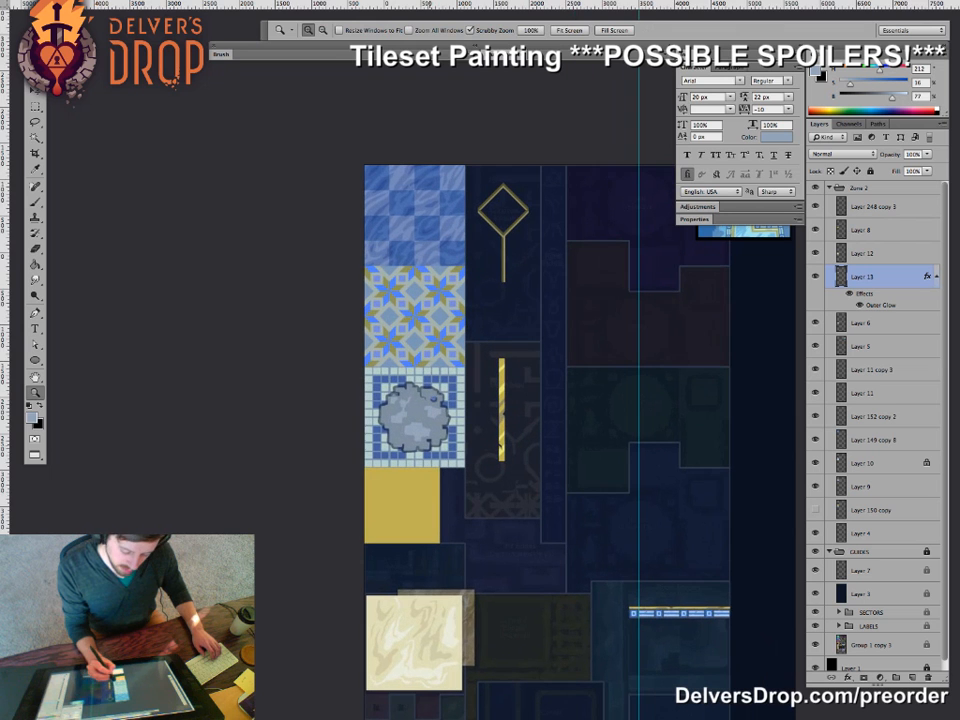
{"action": "key", "text": "v"}
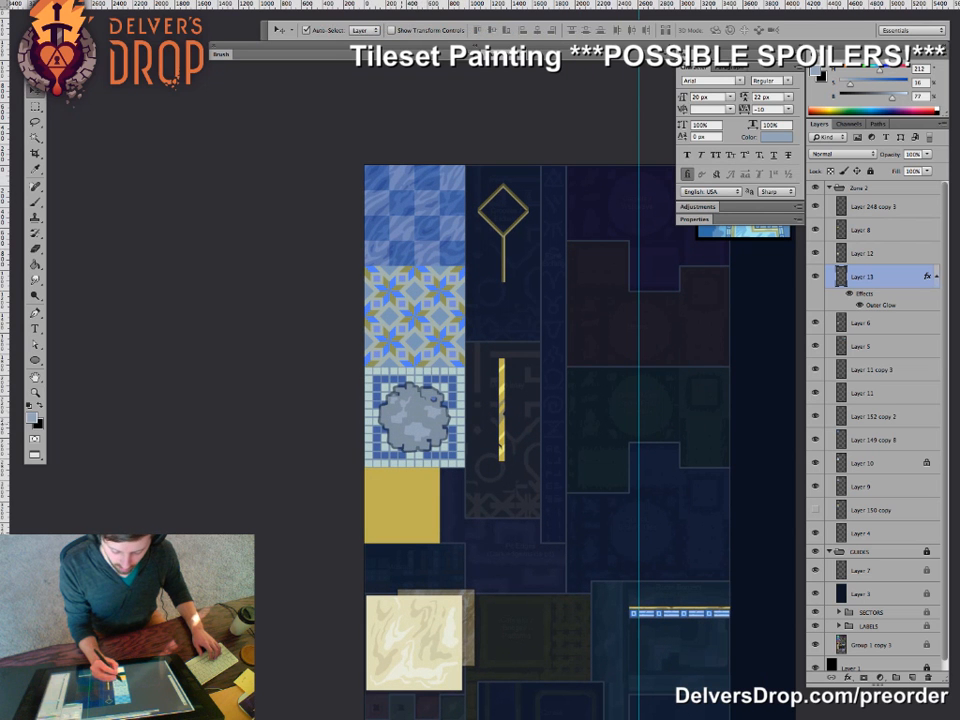
{"action": "left_click_drag", "start_coordinate": [414, 414], "coordinate": [414, 218]}
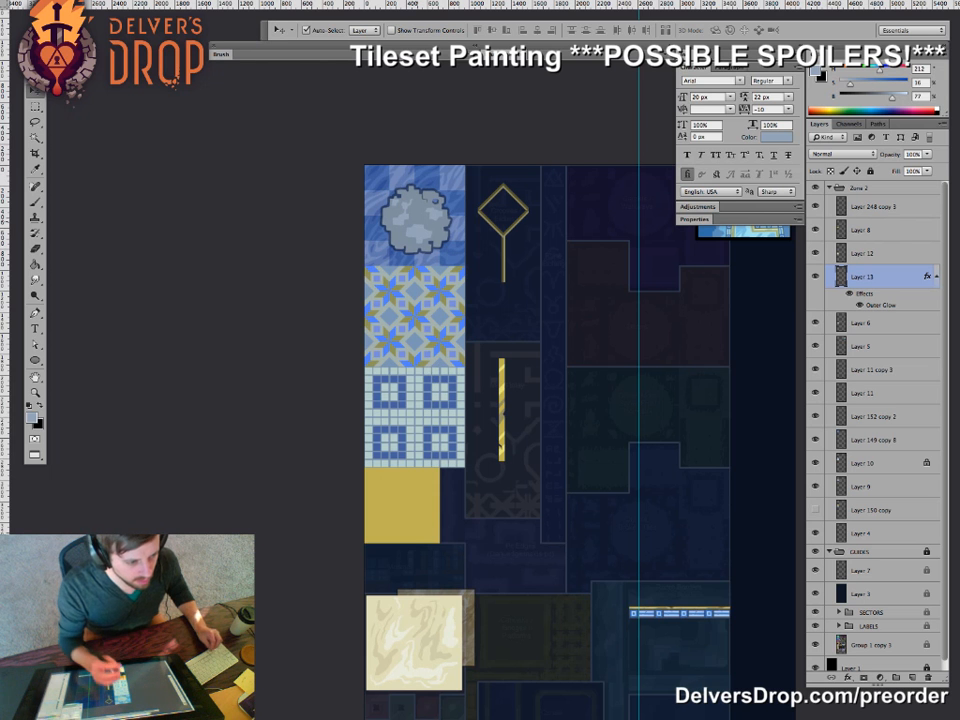
- Select the area around the patch and darken its grey base and light pieces with non-contiguous 27% fills of slate sampled from the crack
{"action": "left_click", "coordinate": [457, 317], "text": "super"}
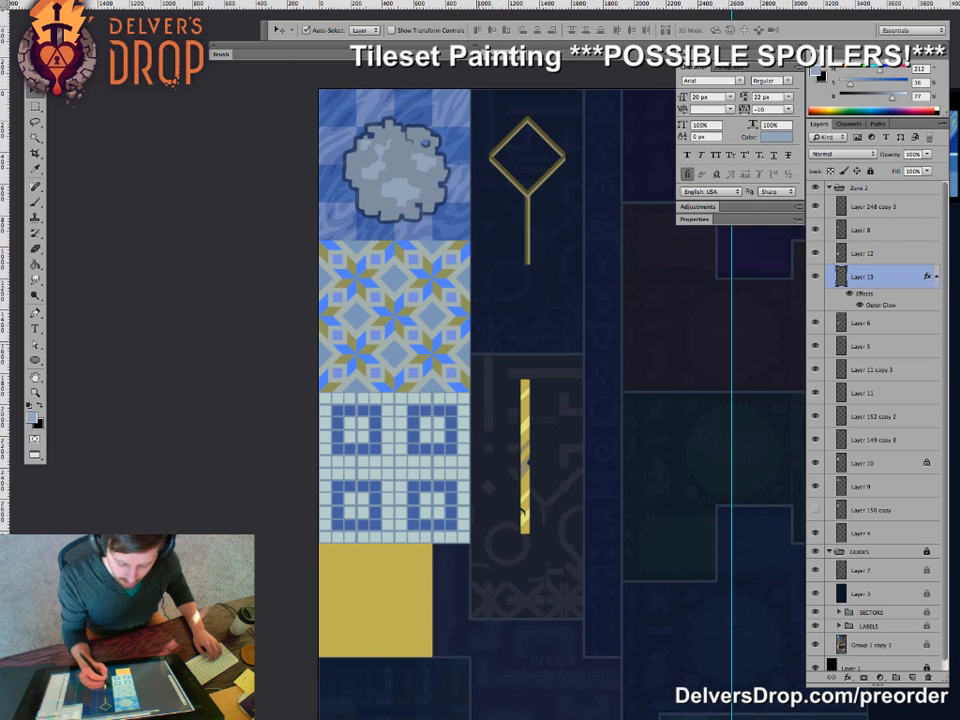
{"action": "left_click_drag", "start_coordinate": [480, 300], "coordinate": [480, 354]}
{"action": "key", "text": "super+space"}
{"action": "mouse_move", "coordinate": [399, 249]}
{"action": "left_mouse_down"}
{"action": "mouse_move", "coordinate": [465, 250]}
{"action": "mouse_move", "coordinate": [427, 309]}
{"action": "left_mouse_up"}
{"action": "left_click", "coordinate": [405, 163], "text": "alt"}
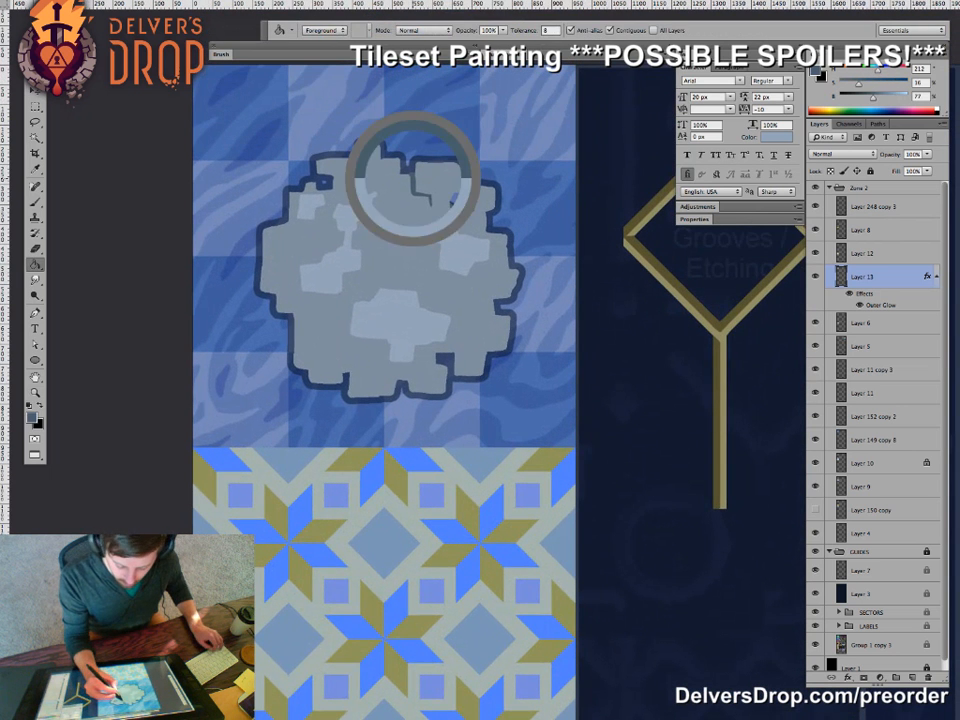
{"action": "key", "text": "2"}
{"action": "key", "text": "7"}
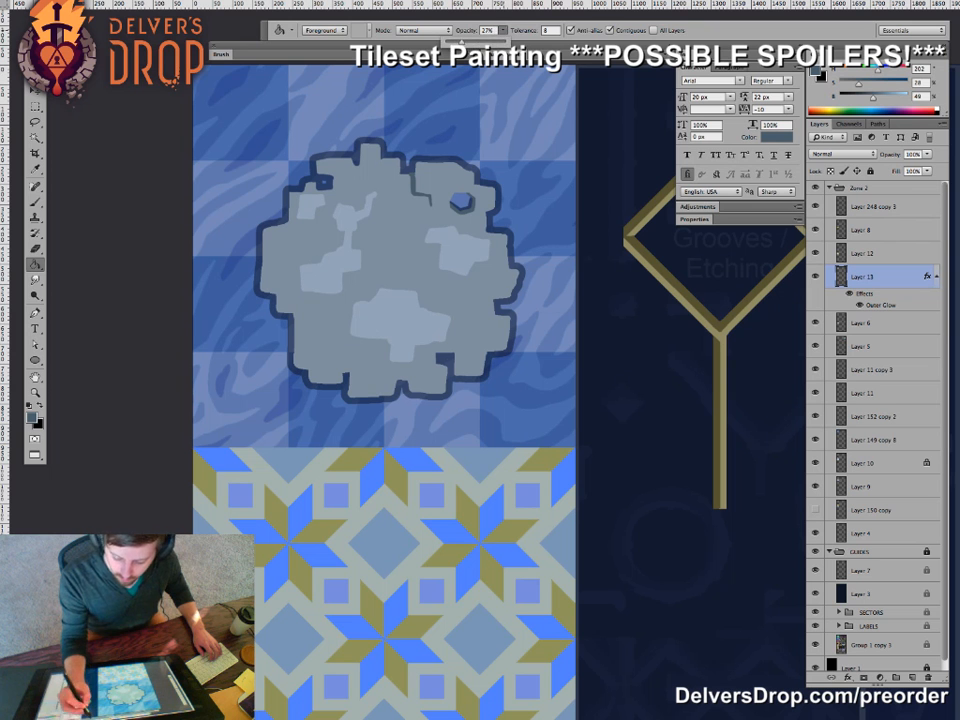
{"action": "key", "text": "m"}
{"action": "left_click_drag", "start_coordinate": [236, 114], "coordinate": [580, 457]}
{"action": "key", "text": "g"}
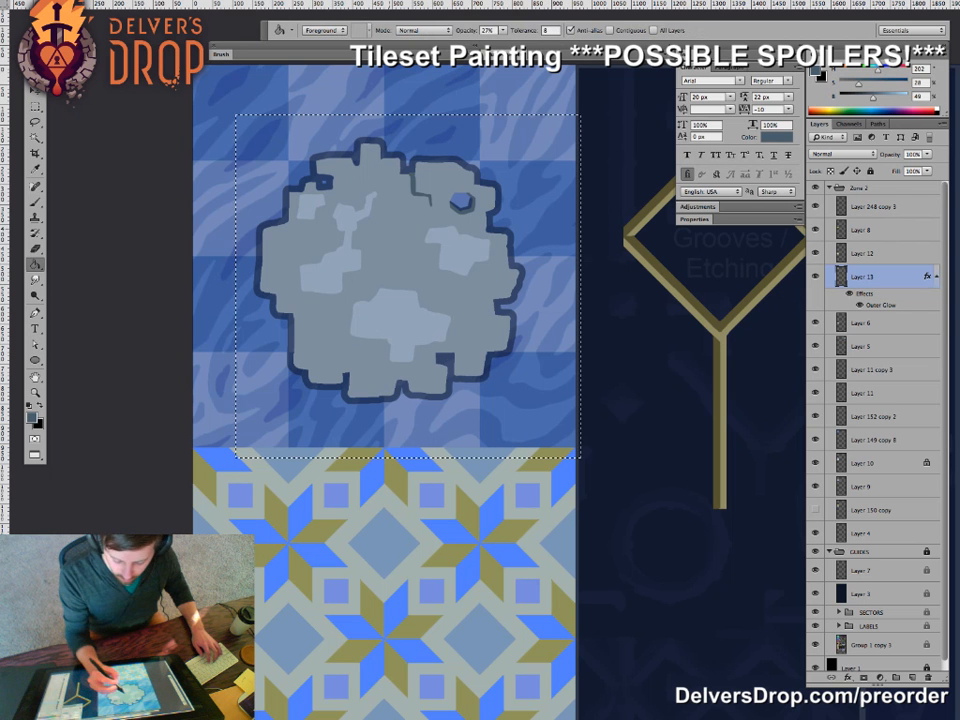
{"action": "left_click", "coordinate": [408, 268]}
{"action": "left_click", "coordinate": [402, 315]}
{"action": "left_click_drag", "start_coordinate": [450, 307], "coordinate": [440, 307]}
- Try shifting the darkened patch away from the marble checkerboard
{"action": "left_click_drag", "start_coordinate": [455, 350], "coordinate": [358, 350]}
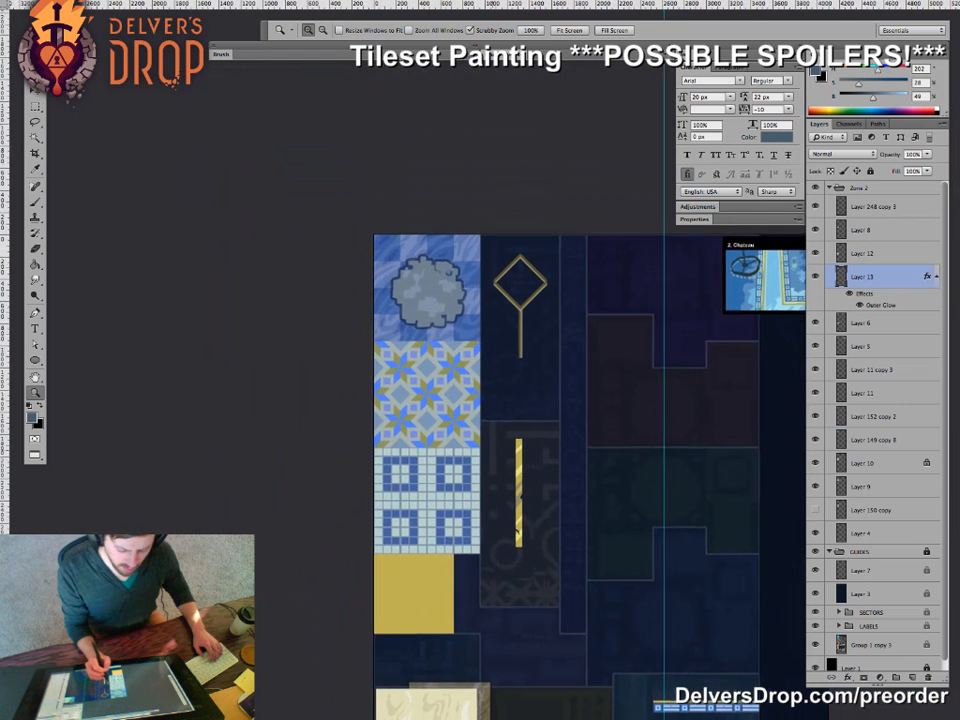
{"action": "left_click_drag", "start_coordinate": [458, 380], "coordinate": [400, 351]}
{"action": "key", "text": "v"}
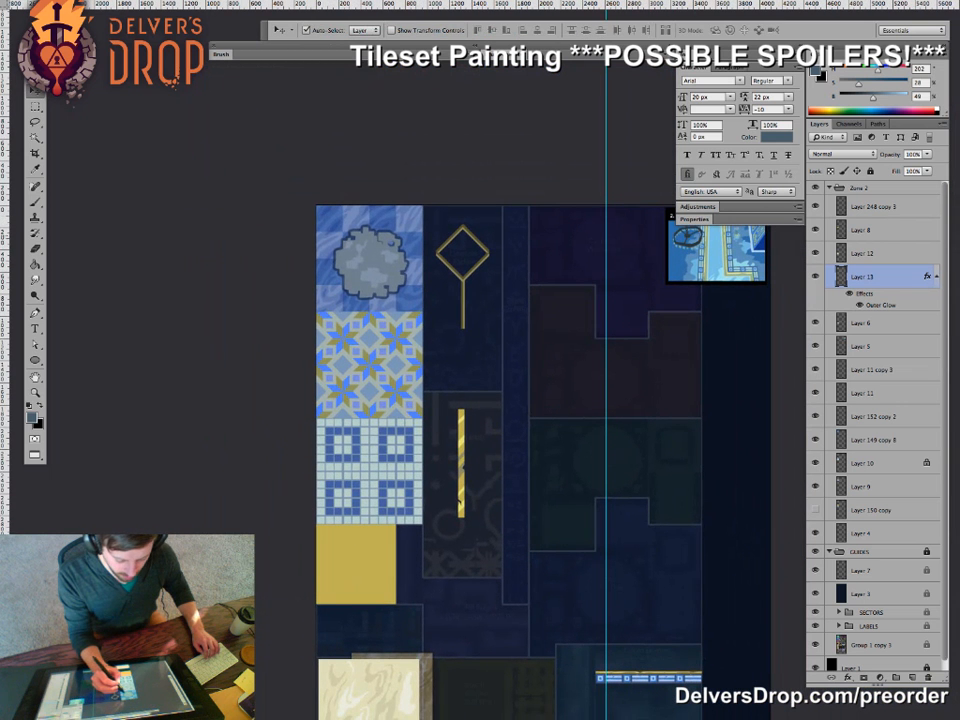
{"action": "mouse_move", "coordinate": [370, 262]}
{"action": "left_mouse_down"}
{"action": "mouse_move", "coordinate": [369, 478]}
{"action": "mouse_move", "coordinate": [371, 265]}
{"action": "mouse_move", "coordinate": [468, 246]}
{"action": "left_mouse_up"}
{"action": "key", "text": "z"}
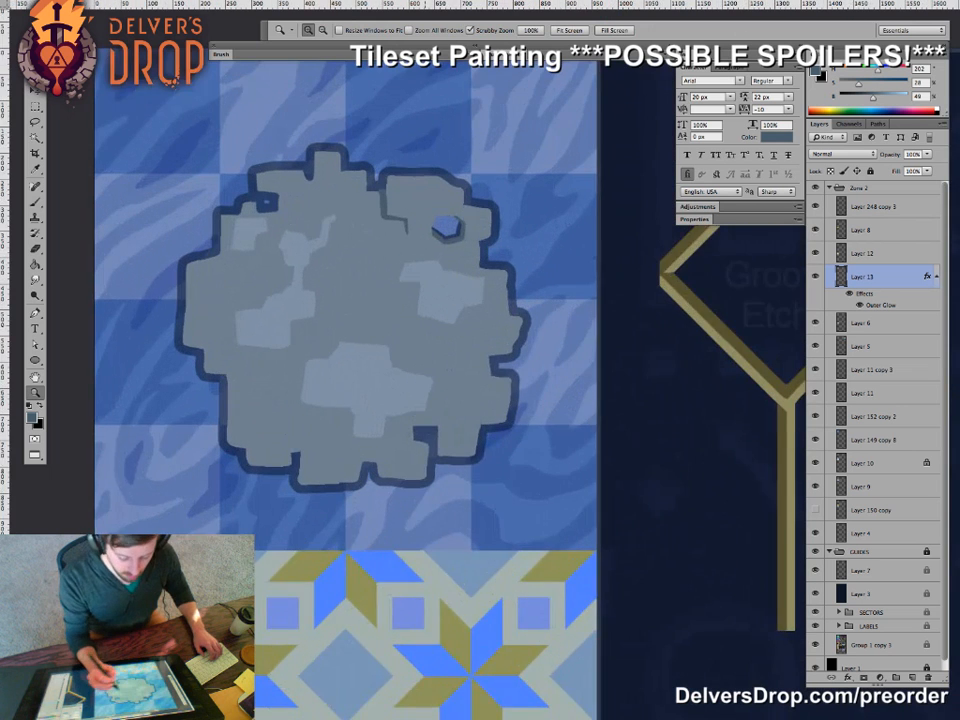
- Paint a stepped tile outline along the patch's upper-left edge with the slate brush at 43% opacity
{"action": "left_click_drag", "start_coordinate": [400, 250], "coordinate": [464, 370]}
{"action": "key", "text": "b"}
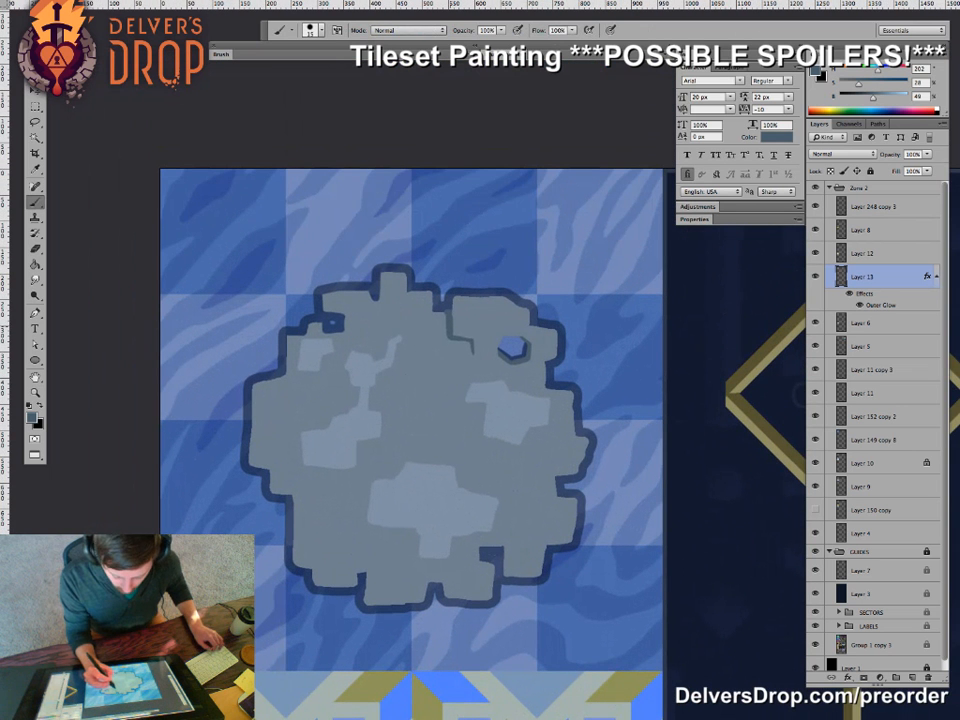
{"action": "key", "text": "4"}
{"action": "key", "text": "3"}
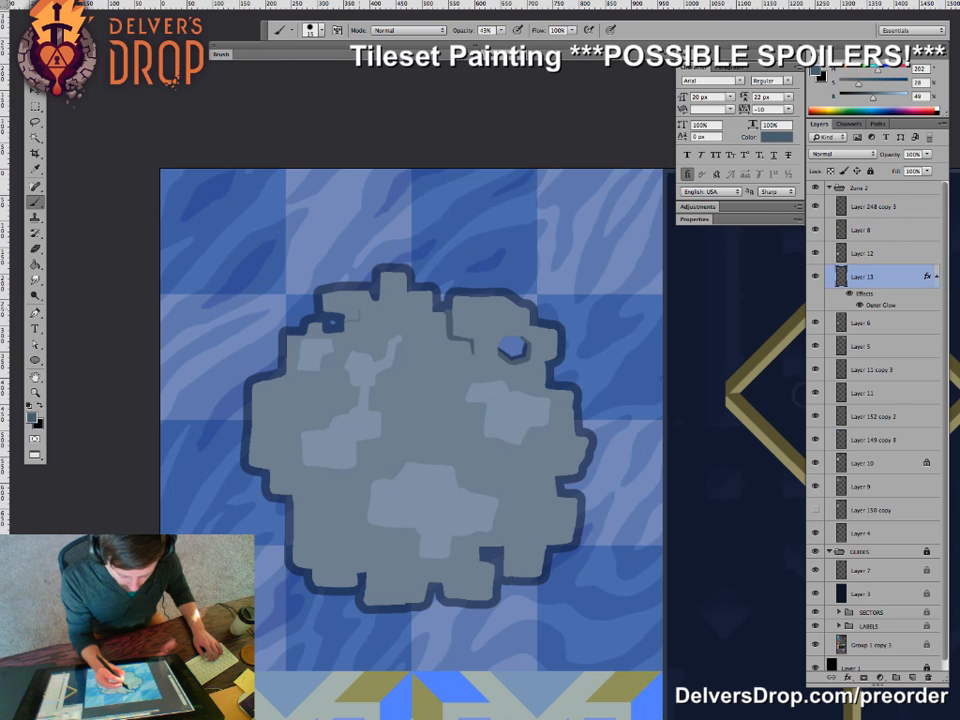
{"action": "left_click_drag", "start_coordinate": [381, 319], "coordinate": [416, 303]}
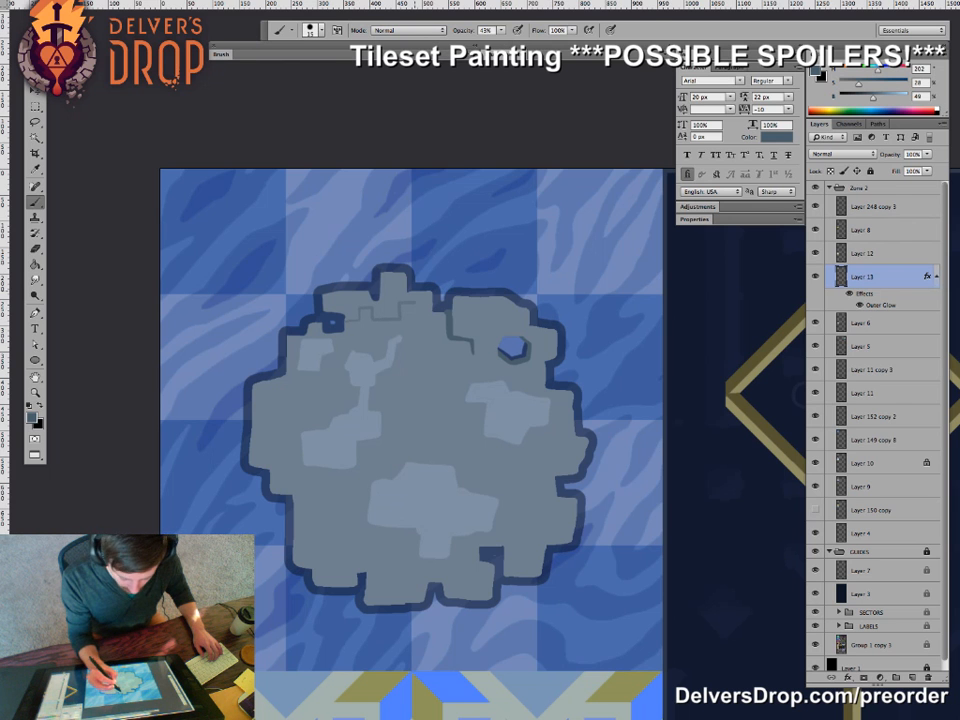
- Sample the stepped line's slate tone, set the fill opacity to 100%, and fill the outlined pieces along the upper-left edge
{"action": "key", "text": "g"}
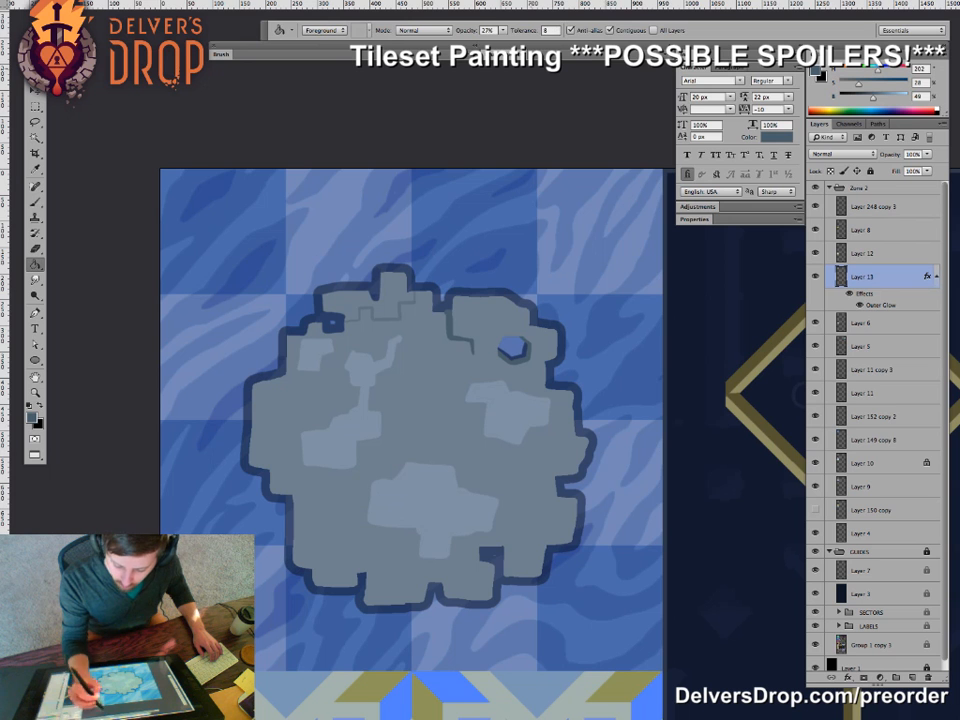
{"action": "key", "text": "v"}
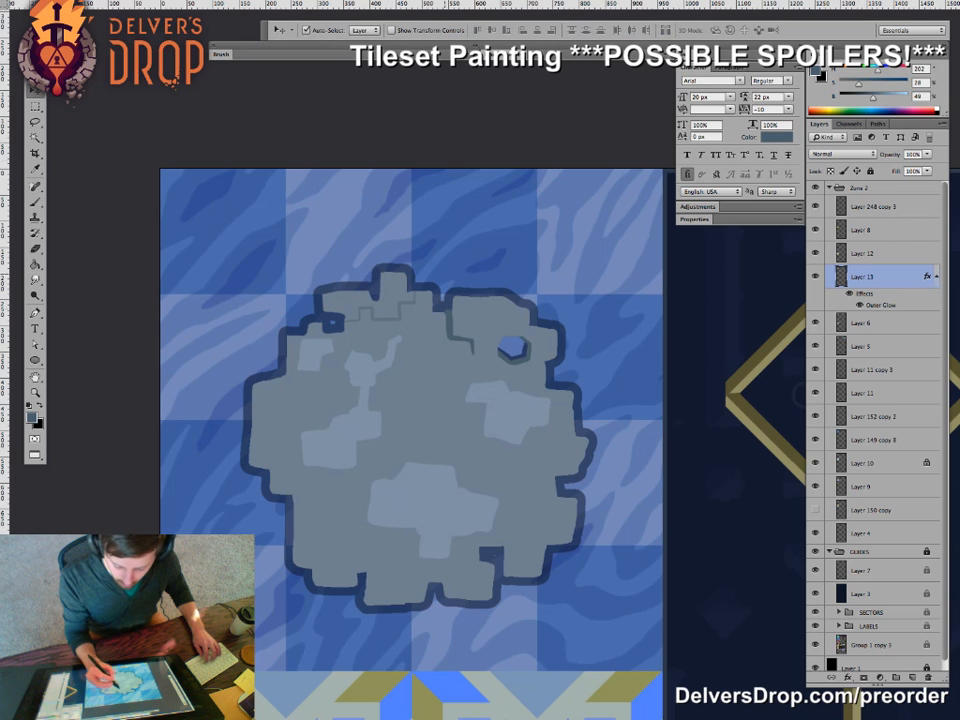
{"action": "key", "text": "g"}
{"action": "key", "text": "b"}
{"action": "left_click", "coordinate": [504, 31]}
{"action": "left_click", "coordinate": [537, 42]}
{"action": "key", "text": "v"}
{"action": "key", "text": "g"}
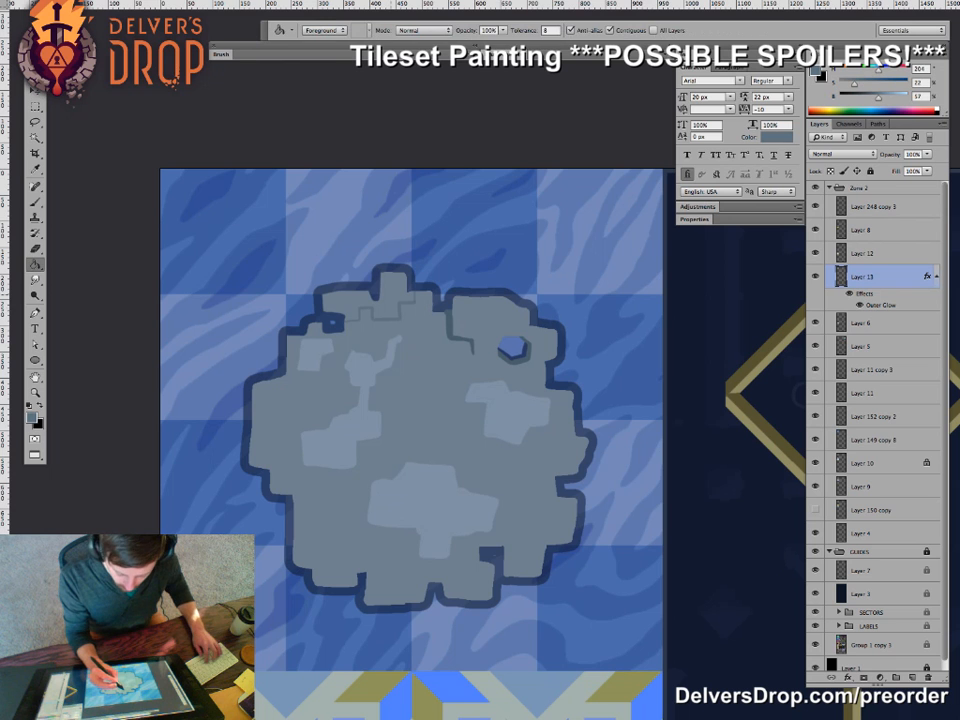
{"action": "key", "text": "z"}
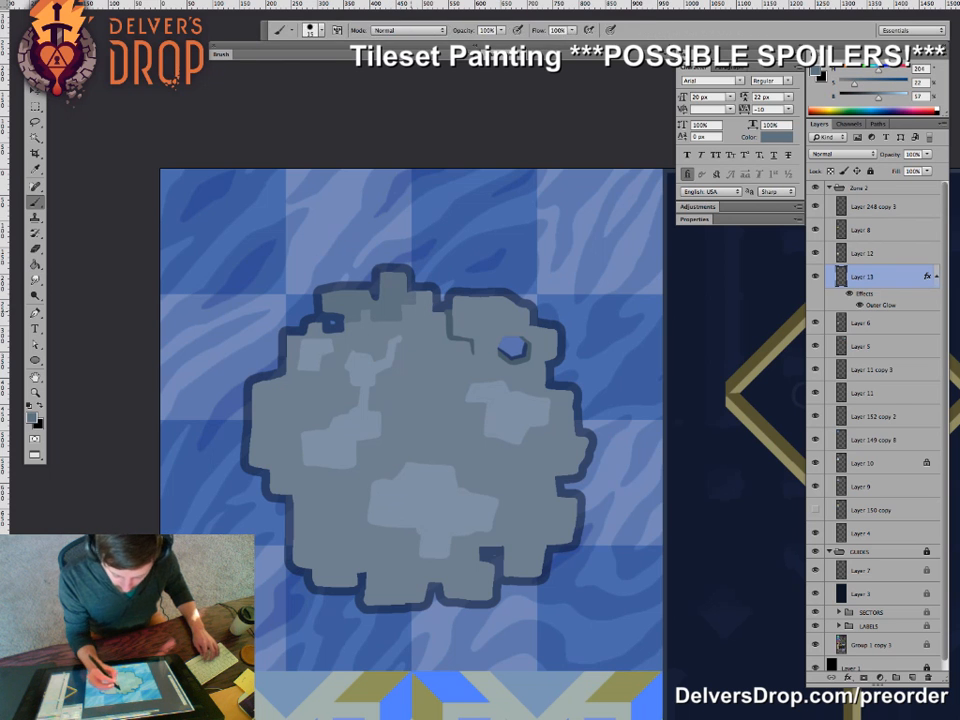
- Outline a blocky shadow piece between the crack and the hexagonal piece and fill it with the same slate
{"action": "key", "text": "b"}
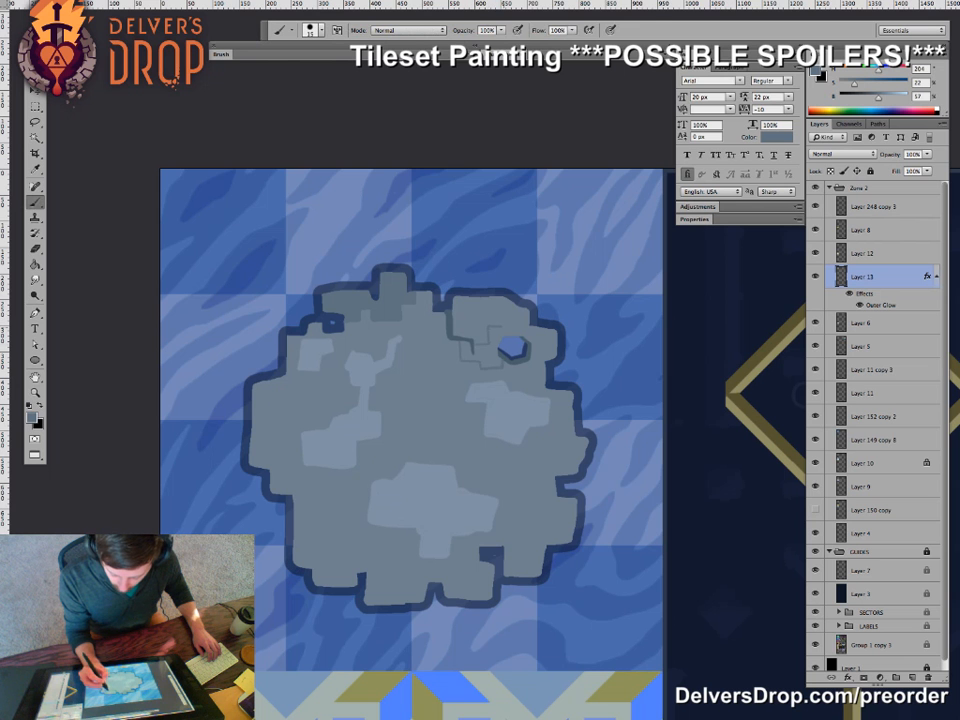
{"action": "key", "text": "g"}
{"action": "left_click", "coordinate": [484, 349]}
{"action": "key", "text": "z"}
- Extend the slate shadow pieces along the patch's upper edge and fill another one above and right of the hexagonal piece
{"action": "mouse_move", "coordinate": [517, 452]}
{"action": "left_mouse_down"}
{"action": "mouse_move", "coordinate": [430, 452]}
{"action": "mouse_move", "coordinate": [485, 393]}
{"action": "mouse_move", "coordinate": [567, 394]}
{"action": "left_mouse_up"}
{"action": "key", "text": "b"}
{"action": "left_click_drag", "start_coordinate": [428, 287], "coordinate": [446, 297]}
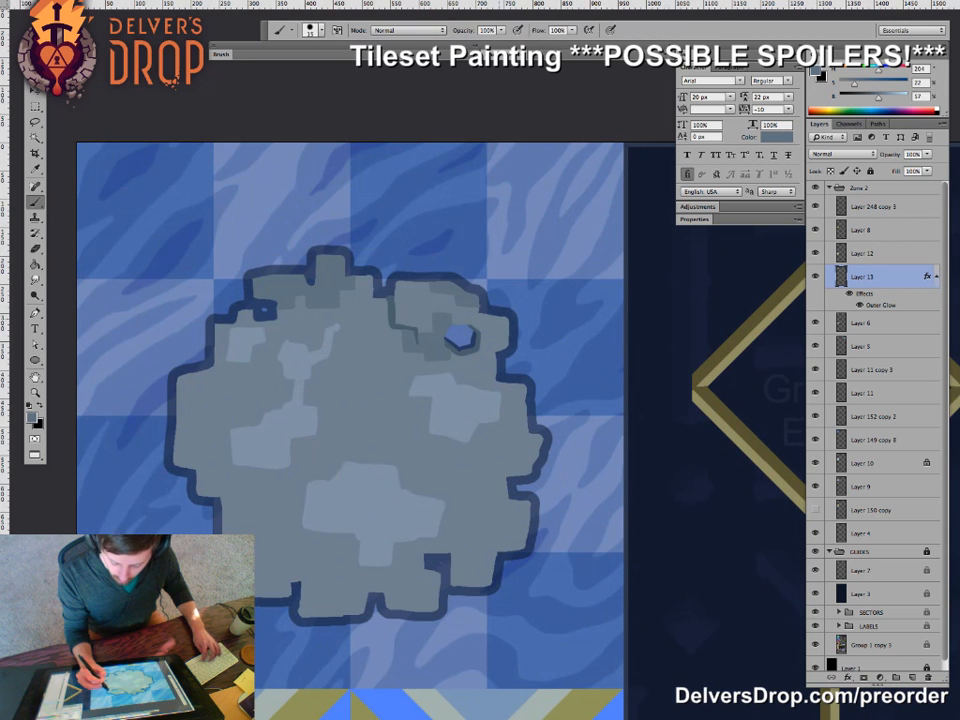
{"action": "key", "text": "g"}
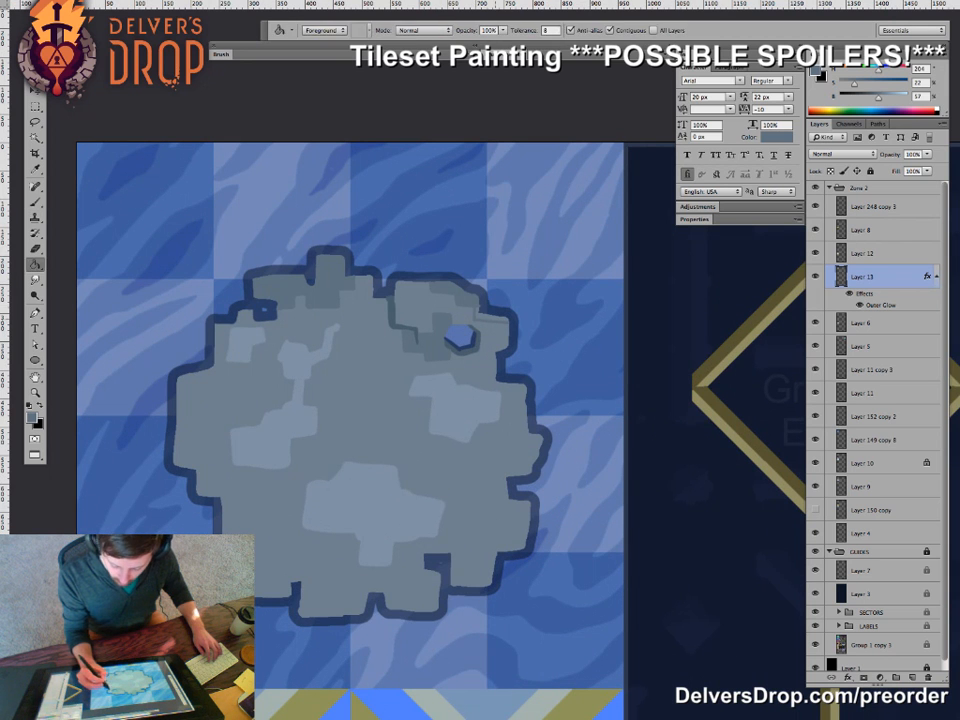
{"action": "key", "text": "b"}
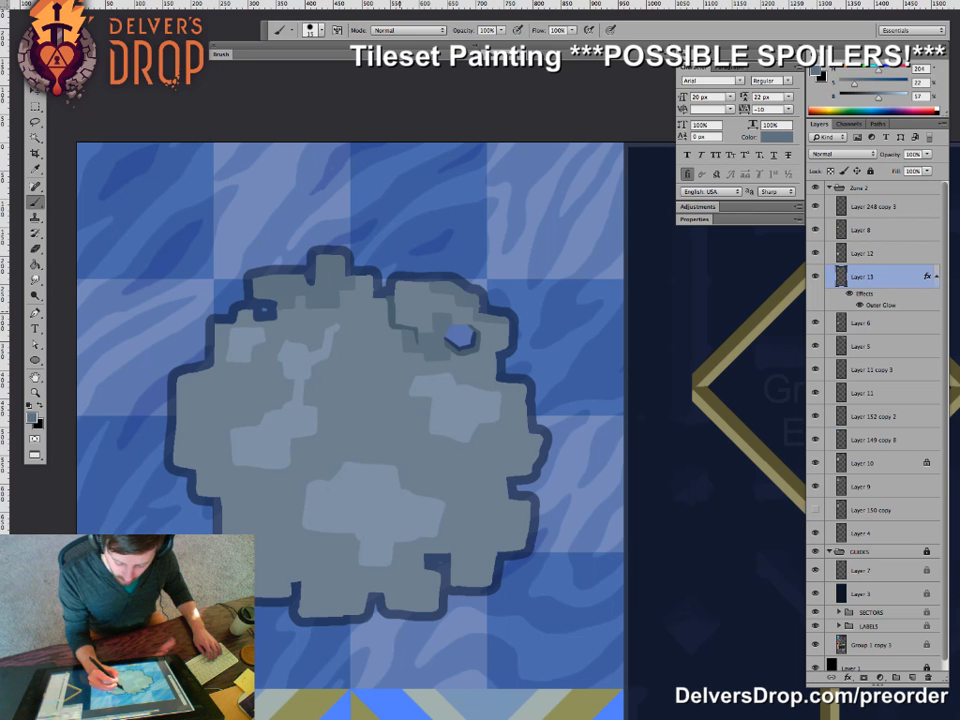
- Paint slate cracks and a blocky shadow in the patch's centre, trimming one crack with the sampled base grey
{"action": "key", "text": "g"}
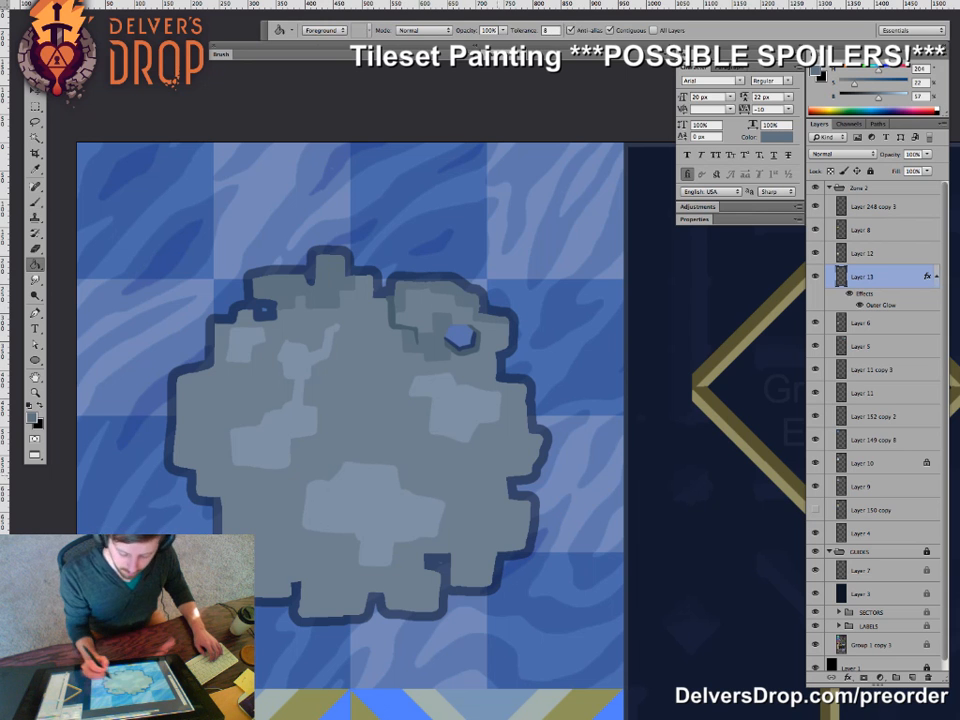
{"action": "key", "text": "b"}
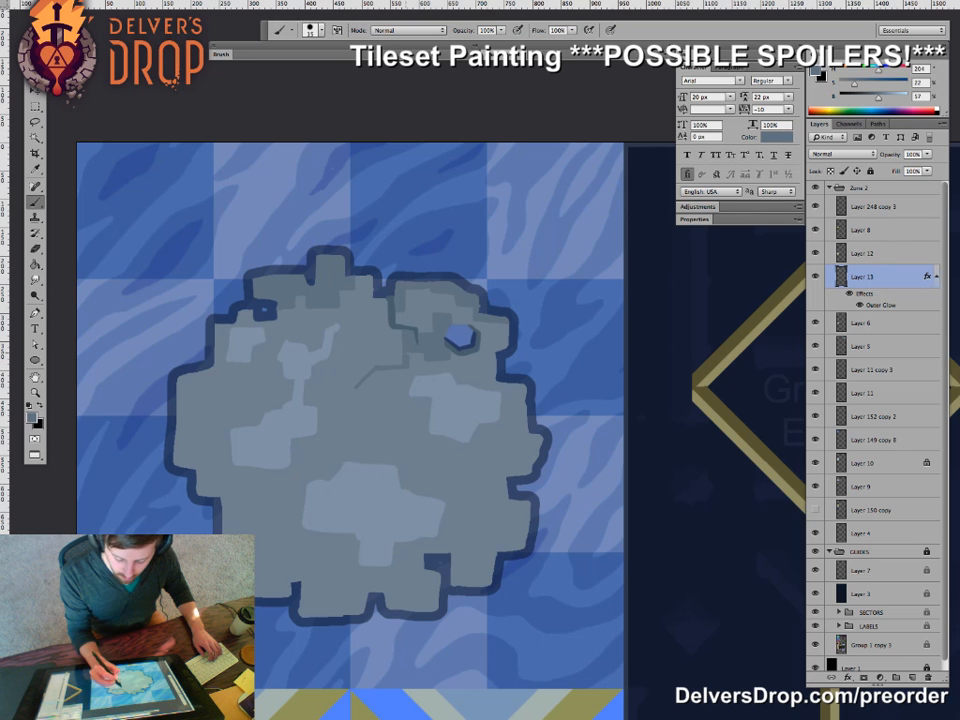
{"action": "mouse_move", "coordinate": [393, 407]}
{"action": "left_mouse_down"}
{"action": "mouse_move", "coordinate": [392, 426]}
{"action": "mouse_move", "coordinate": [406, 407]}
{"action": "mouse_move", "coordinate": [393, 408]}
{"action": "left_mouse_up"}
{"action": "mouse_move", "coordinate": [409, 381]}
{"action": "left_mouse_down"}
{"action": "mouse_move", "coordinate": [414, 446]}
{"action": "mouse_move", "coordinate": [428, 448]}
{"action": "mouse_move", "coordinate": [359, 420]}
{"action": "left_mouse_up"}
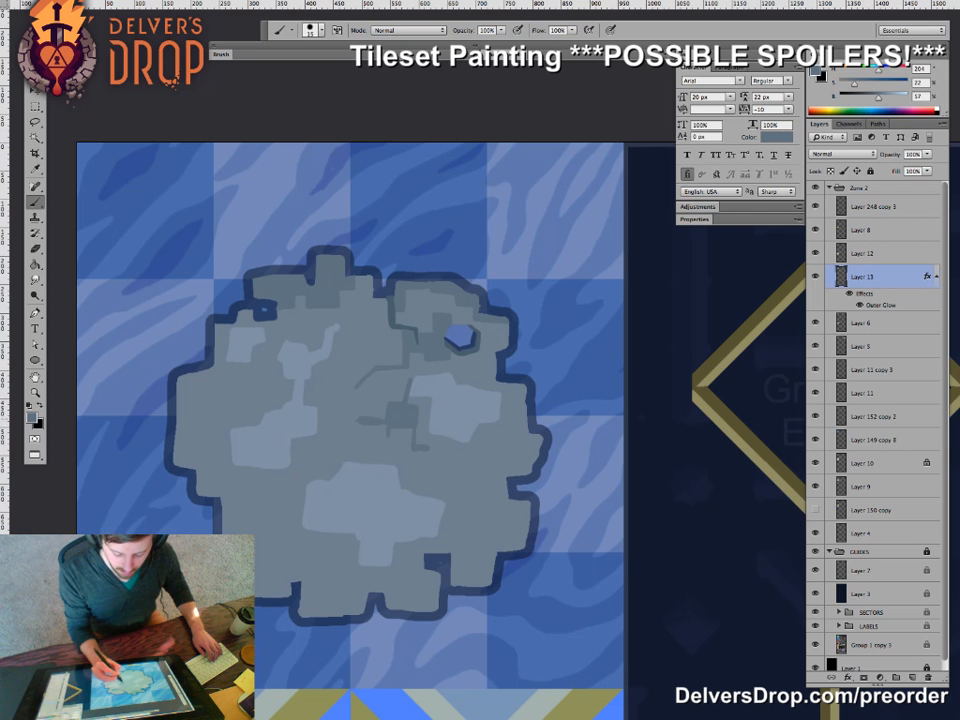
{"action": "left_click", "coordinate": [366, 431], "text": "alt"}
{"action": "left_click_drag", "start_coordinate": [357, 425], "coordinate": [380, 426]}
{"action": "key", "text": "z"}
{"action": "mouse_move", "coordinate": [462, 477]}
{"action": "left_mouse_down"}
{"action": "mouse_move", "coordinate": [362, 477]}
{"action": "mouse_move", "coordinate": [482, 455]}
{"action": "mouse_move", "coordinate": [395, 455]}
{"action": "left_mouse_up"}
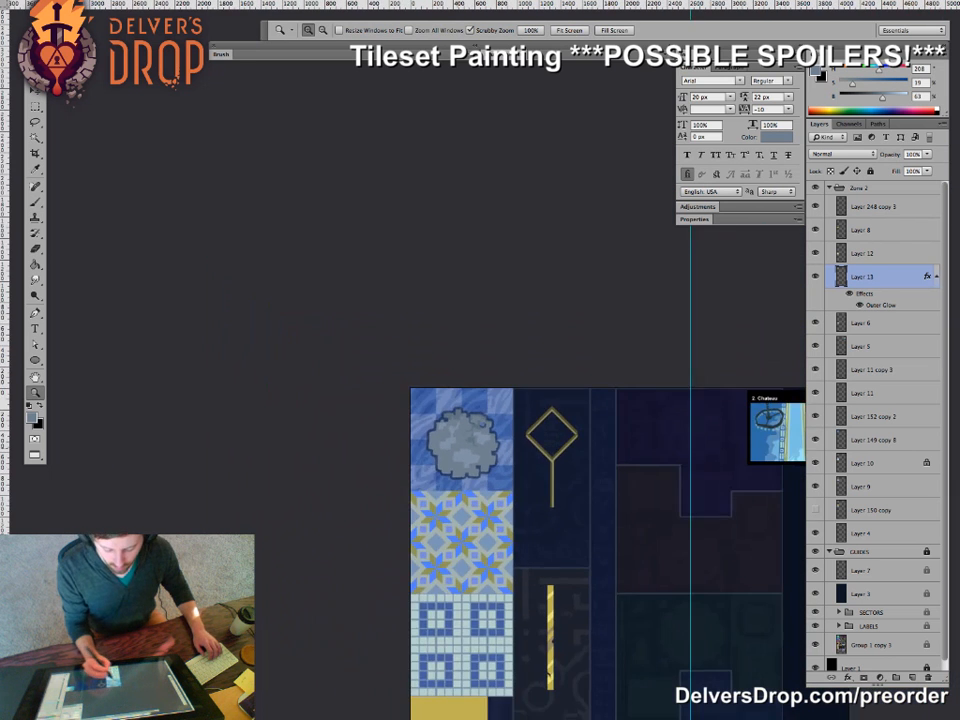
{"action": "left_click_drag", "start_coordinate": [457, 448], "coordinate": [525, 448]}
- Outline a stepped shadow piece along the patch's left shoulder in the sampled slate and fill it
{"action": "key", "text": "b"}
{"action": "left_click", "coordinate": [520, 406], "text": "alt"}
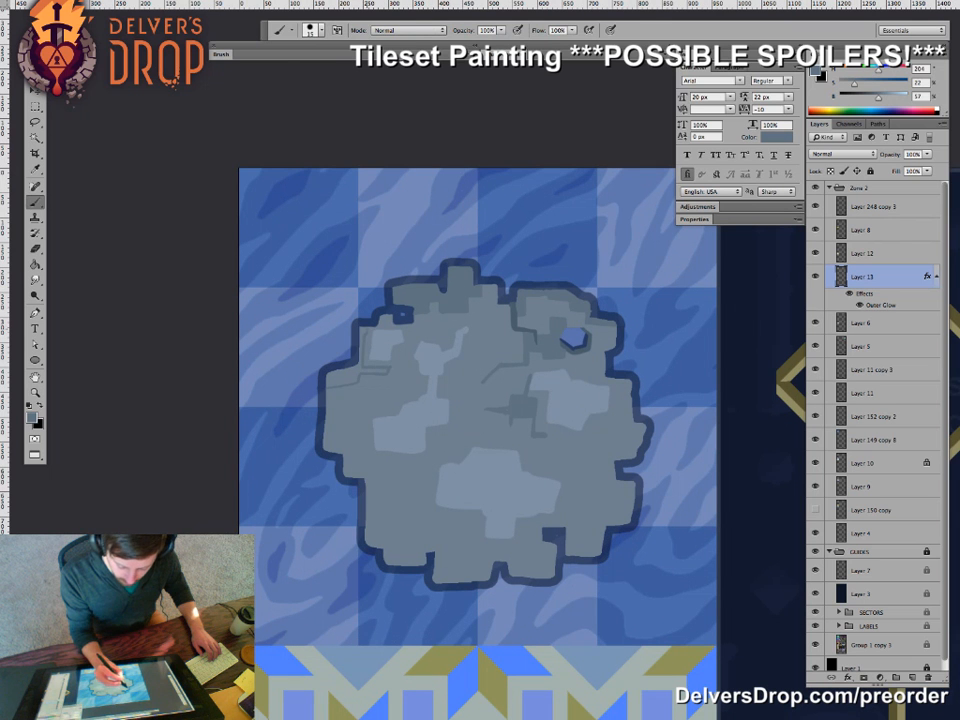
{"action": "key", "text": "g"}
{"action": "left_click_drag", "start_coordinate": [450, 440], "coordinate": [411, 405]}
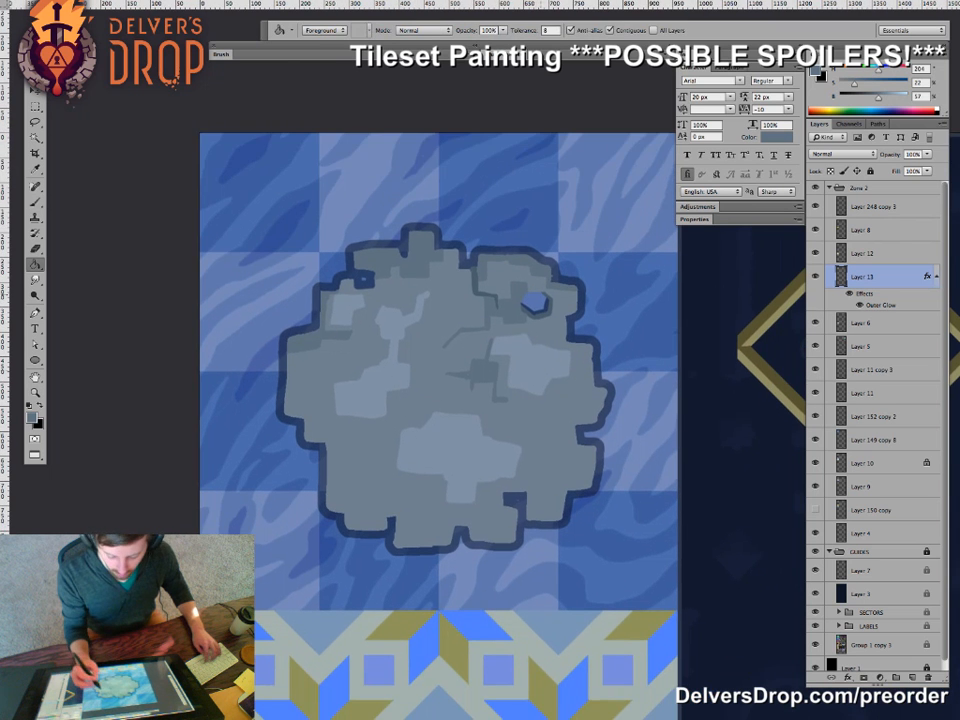
{"action": "key", "text": "z"}
{"action": "left_click_drag", "start_coordinate": [538, 312], "coordinate": [572, 312]}
{"action": "key", "text": "b"}
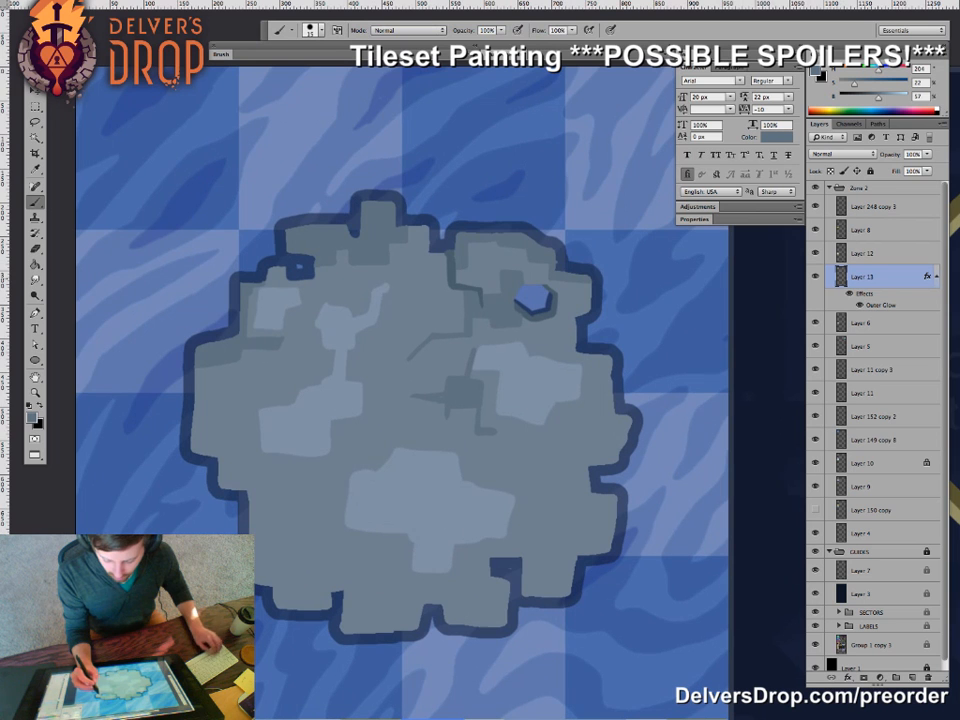
- Sample the hexagonal piece's blue, mark off its upper-left part, and fill that facet with a blue tone
{"action": "left_click", "coordinate": [533, 297], "text": "alt"}
{"action": "left_click", "coordinate": [535, 297], "text": "alt"}
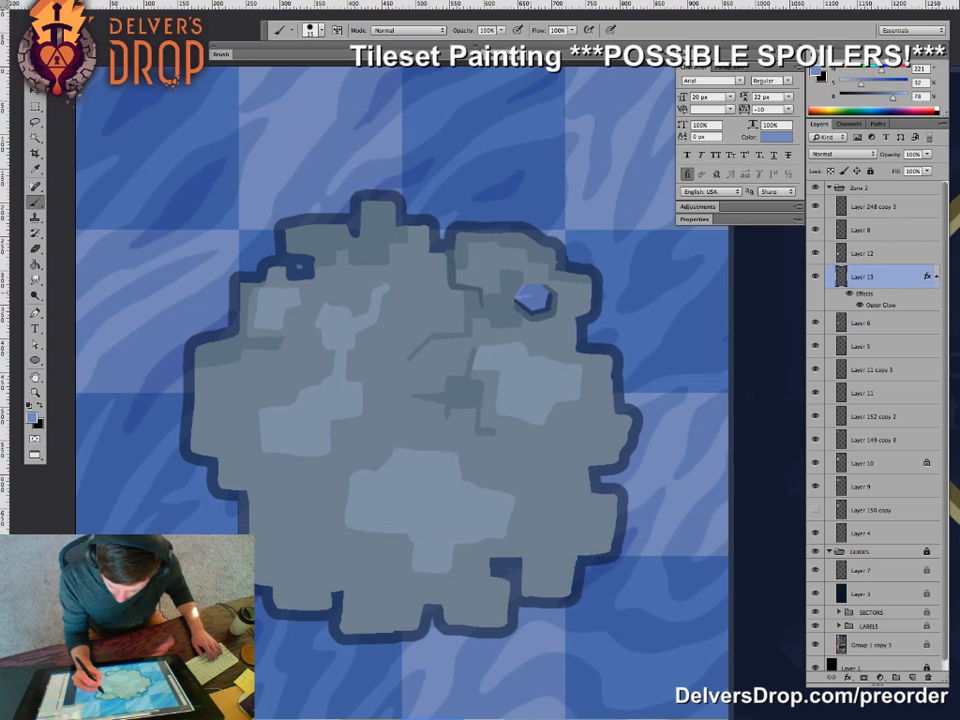
{"action": "key", "text": "g"}
{"action": "left_click", "coordinate": [525, 291]}
{"action": "key", "text": "b"}
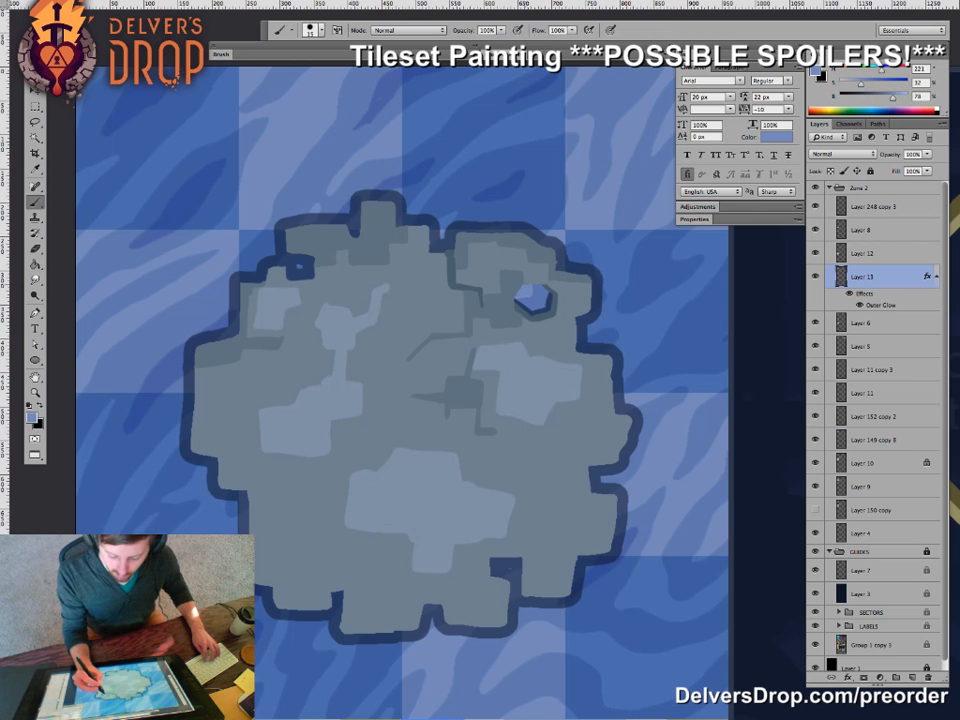
{"action": "key", "text": "z"}
{"action": "left_click_drag", "start_coordinate": [560, 330], "coordinate": [445, 335]}
{"action": "left_click_drag", "start_coordinate": [590, 372], "coordinate": [443, 305]}
{"action": "left_click_drag", "start_coordinate": [395, 260], "coordinate": [505, 262]}
{"action": "key", "text": "g"}
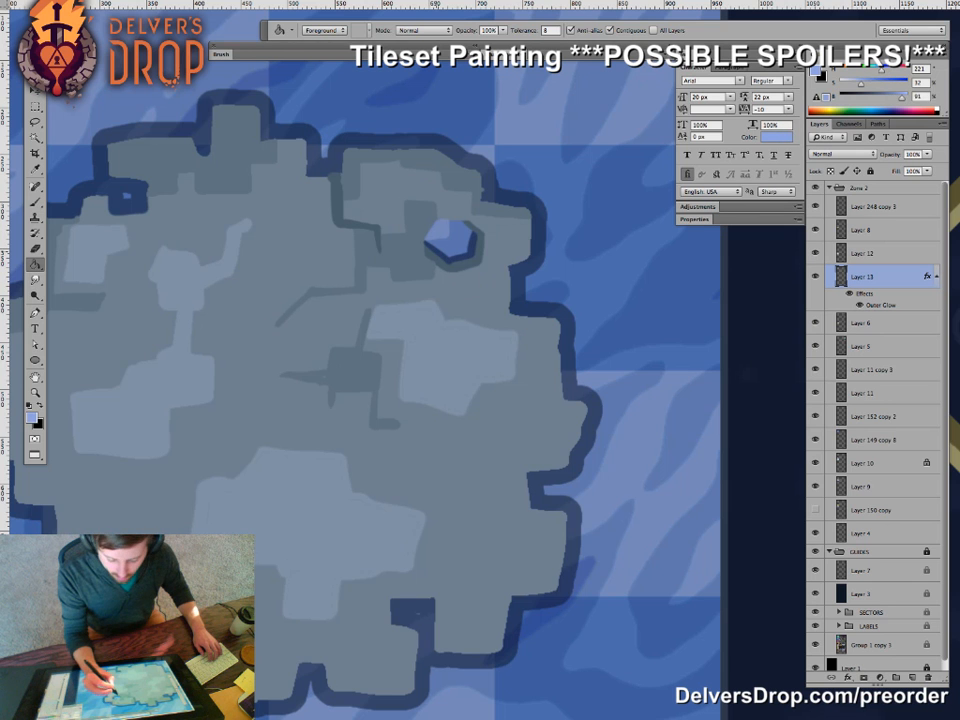
- Add a lighter blue triangular highlight facet to the upper-left corner of the hexagonal piece
{"action": "key", "text": "b"}
{"action": "left_click", "coordinate": [457, 230], "text": "alt"}
{"action": "left_click_drag", "start_coordinate": [438, 221], "coordinate": [447, 232]}
{"action": "key", "text": "g"}
{"action": "left_click", "coordinate": [447, 225]}
{"action": "key", "text": "b"}
- Continue the dark slate outline around the hexagonal piece's upper edge and extend it into the neighbouring block's edge
{"action": "left_click", "coordinate": [455, 280], "text": "alt"}
{"action": "left_click", "coordinate": [471, 209], "text": "alt"}
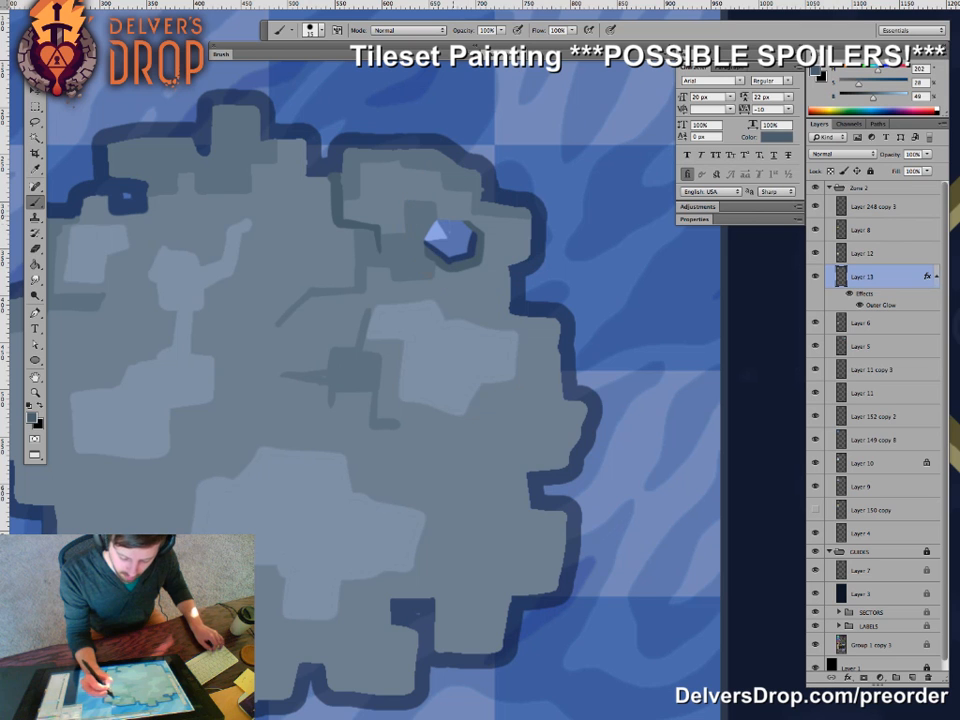
{"action": "left_click", "coordinate": [460, 235], "text": "alt"}
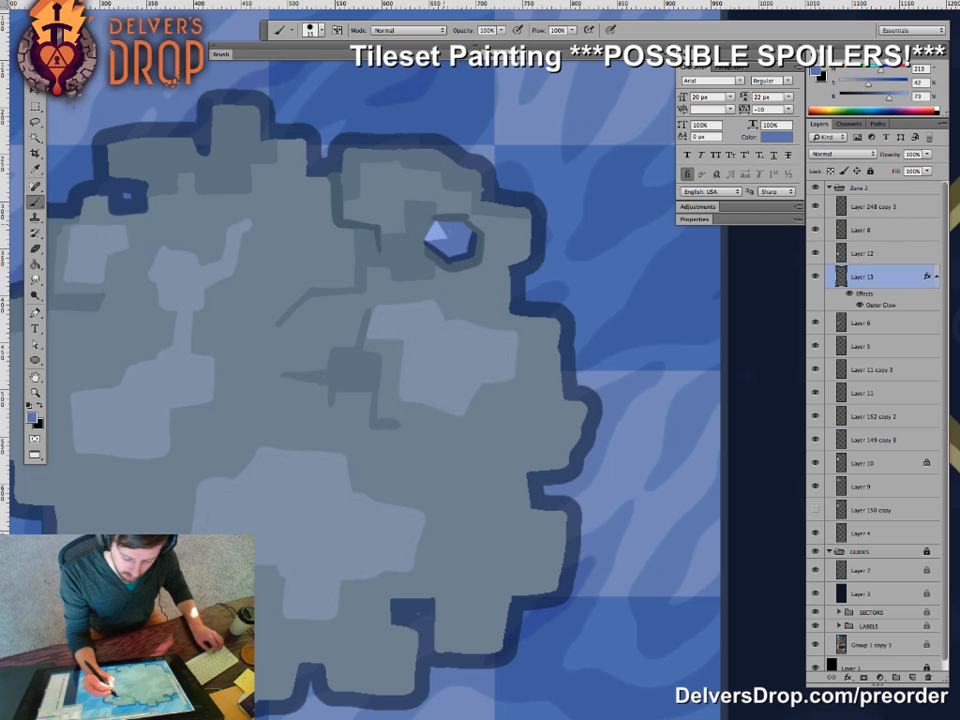
{"action": "left_click", "coordinate": [446, 206], "text": "alt"}
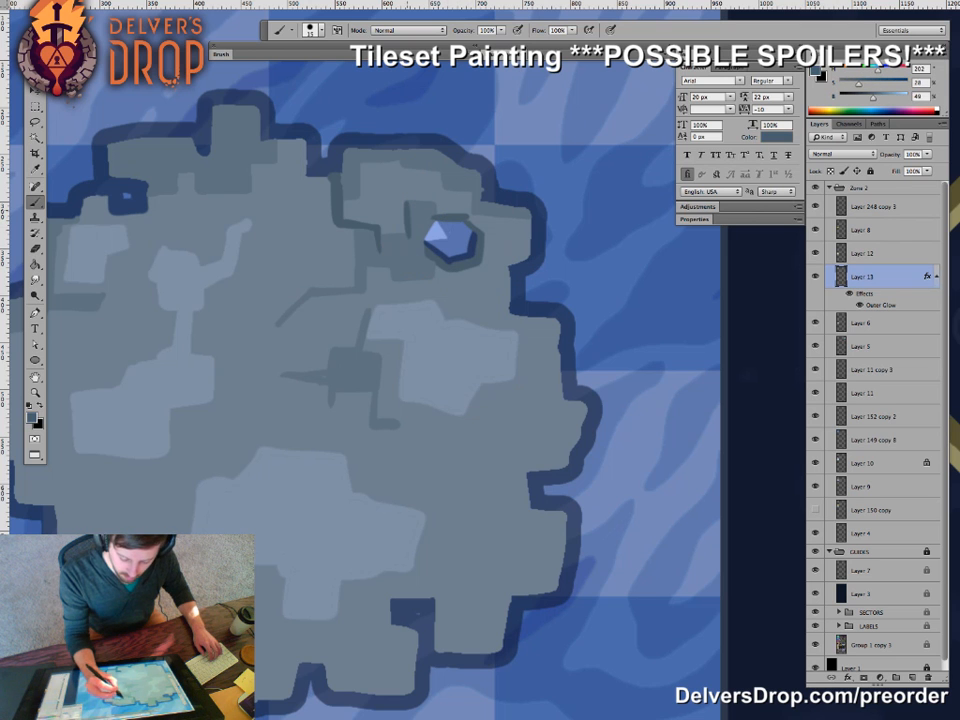
- Paint slate shadow edges and short cracks along the lower sides of the patch's light highlight pieces
{"action": "left_click_drag", "start_coordinate": [468, 361], "coordinate": [493, 356]}
{"action": "left_click", "coordinate": [512, 328], "text": "alt"}
{"action": "key", "text": "ctrl+plus"}
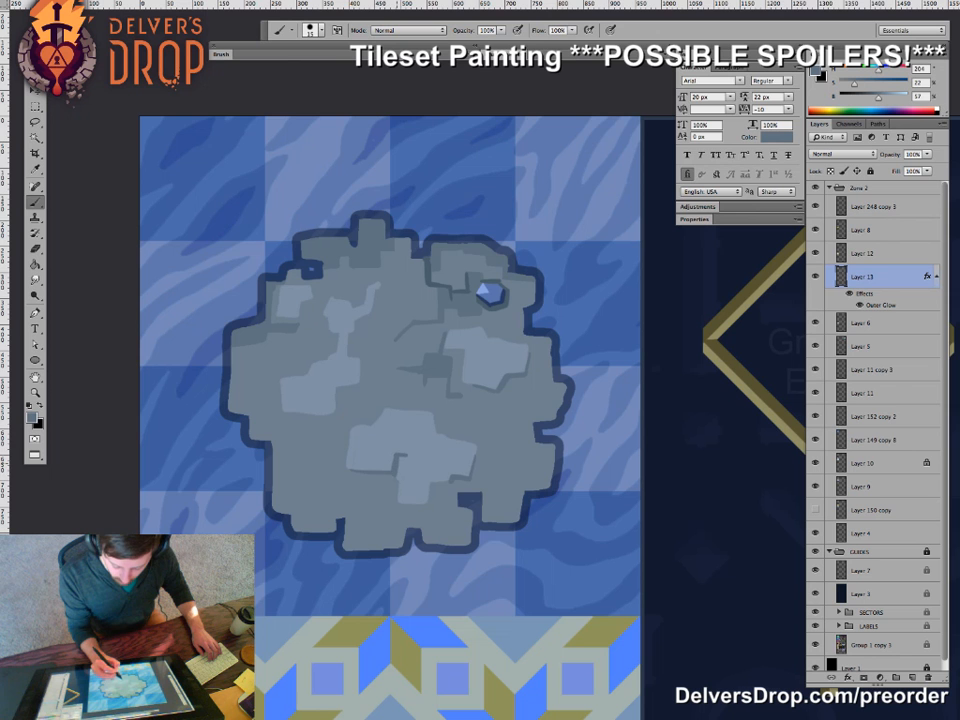
{"action": "mouse_move", "coordinate": [375, 476]}
{"action": "left_mouse_down"}
{"action": "mouse_move", "coordinate": [392, 476]}
{"action": "mouse_move", "coordinate": [375, 492]}
{"action": "left_mouse_up"}
{"action": "left_click_drag", "start_coordinate": [300, 300], "coordinate": [324, 306]}
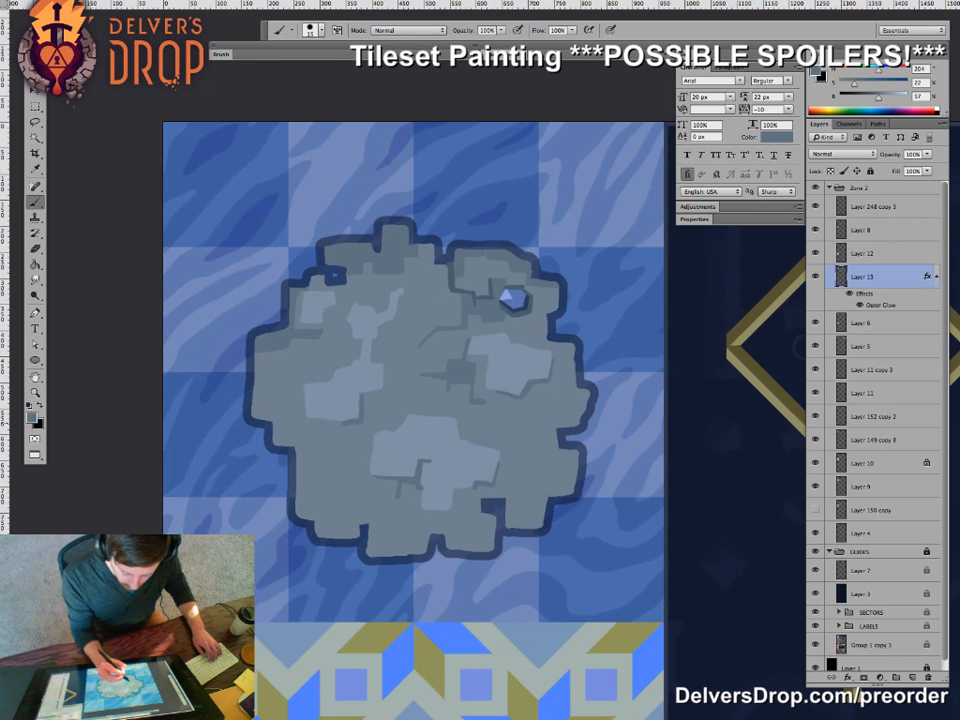
{"action": "left_click_drag", "start_coordinate": [363, 450], "coordinate": [363, 467]}
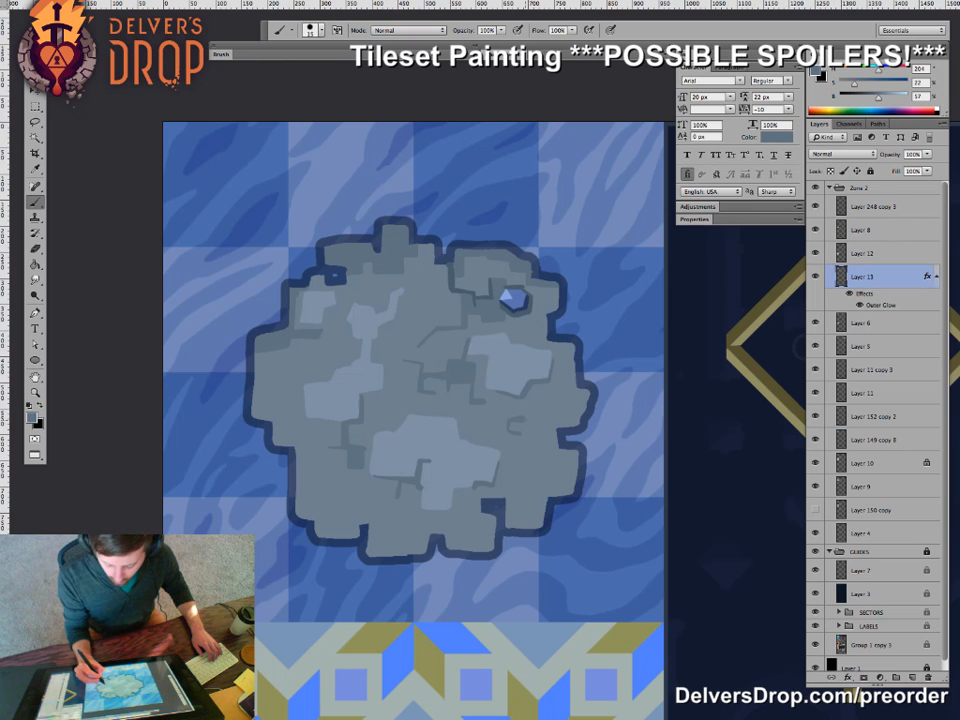
- Paint small slate chips and a small block outline in the area right of the large lower highlight piece
{"action": "left_click_drag", "start_coordinate": [509, 419], "coordinate": [526, 418]}
{"action": "left_click", "coordinate": [440, 437], "text": "alt"}
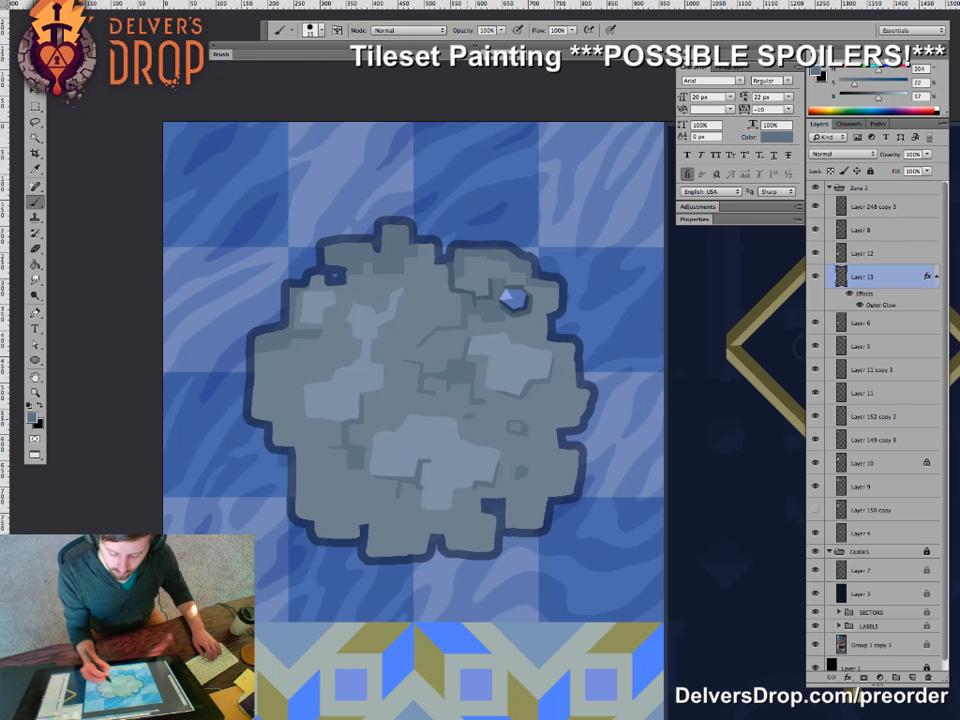
{"action": "left_click_drag", "start_coordinate": [465, 418], "coordinate": [474, 420]}
- Break up the upper-right edge of the large lower highlight piece with sampled base-grey and light tones
{"action": "left_click", "coordinate": [474, 410], "text": "alt"}
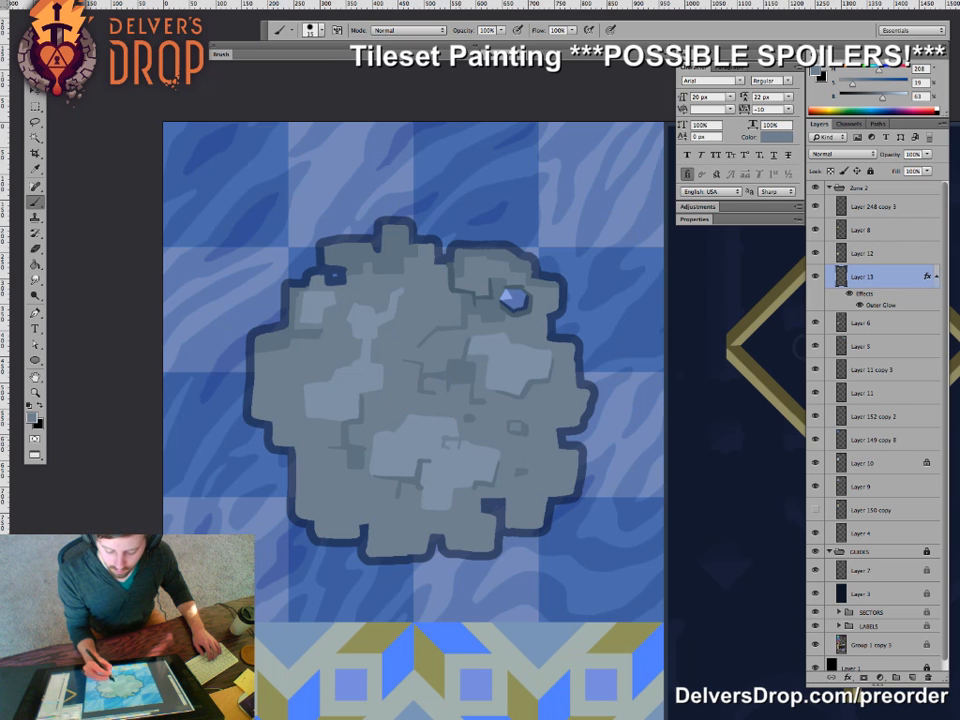
{"action": "left_click", "coordinate": [448, 431], "text": "alt"}
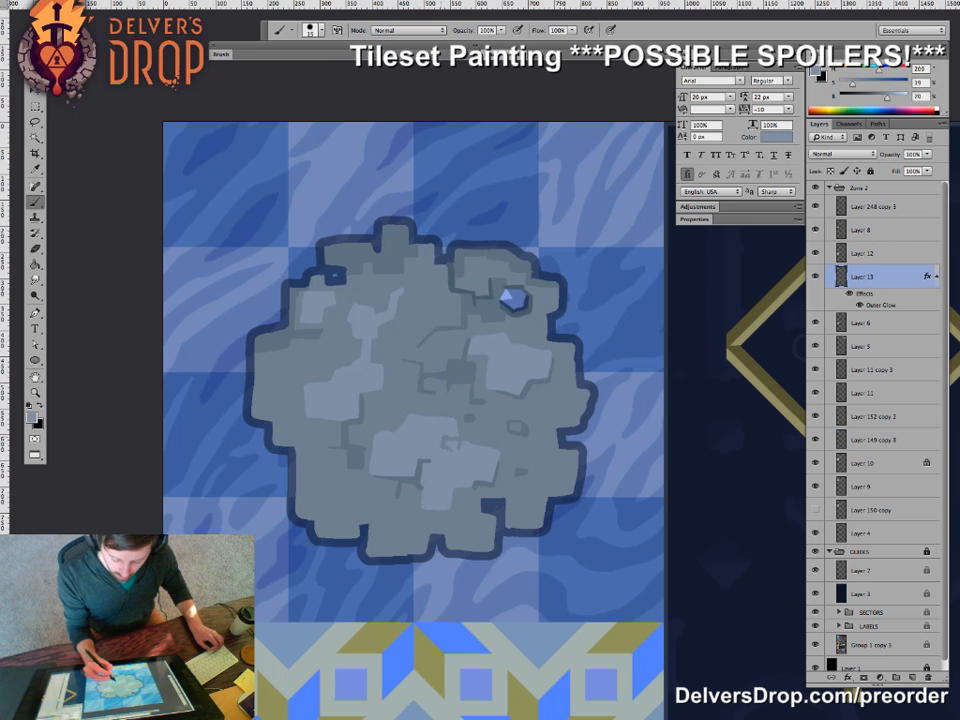
{"action": "left_click", "coordinate": [441, 411], "text": "alt"}
{"action": "left_click_drag", "start_coordinate": [438, 417], "coordinate": [455, 418]}
- Move the broken-tile patch from the marble checker floor down onto the star mosaic
{"action": "key", "text": "z"}
{"action": "left_click_drag", "start_coordinate": [538, 481], "coordinate": [468, 478]}
{"action": "left_click_drag", "start_coordinate": [604, 500], "coordinate": [495, 356]}
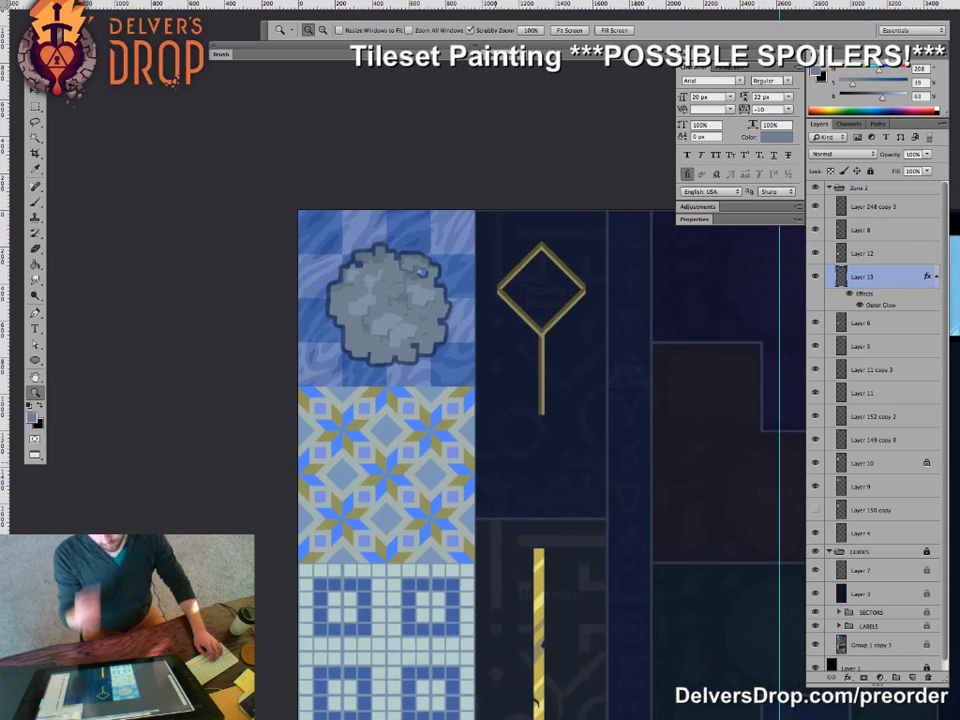
{"action": "left_click_drag", "start_coordinate": [526, 475], "coordinate": [474, 394]}
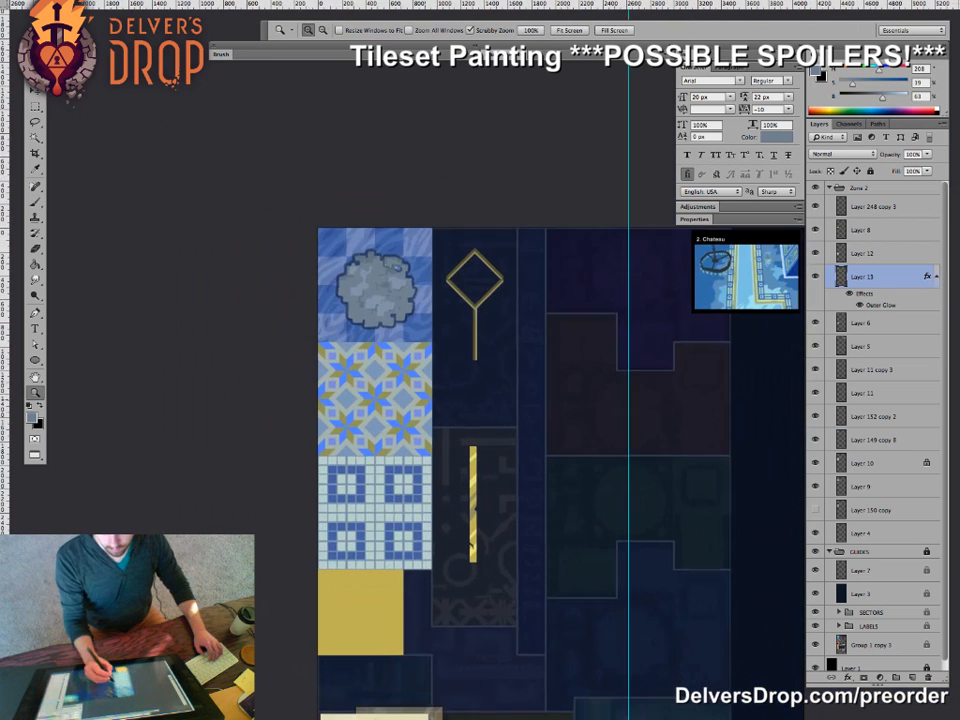
{"action": "key", "text": "v"}
{"action": "left_click_drag", "start_coordinate": [413, 288], "coordinate": [412, 399]}
{"action": "left_click_drag", "start_coordinate": [409, 541], "coordinate": [339, 541]}
{"action": "left_click_drag", "start_coordinate": [397, 521], "coordinate": [467, 521]}
- Move the patch down onto the blue-and-white square mosaic and check how it reads there
{"action": "key", "text": "v"}
{"action": "left_click_drag", "start_coordinate": [386, 420], "coordinate": [386, 530]}
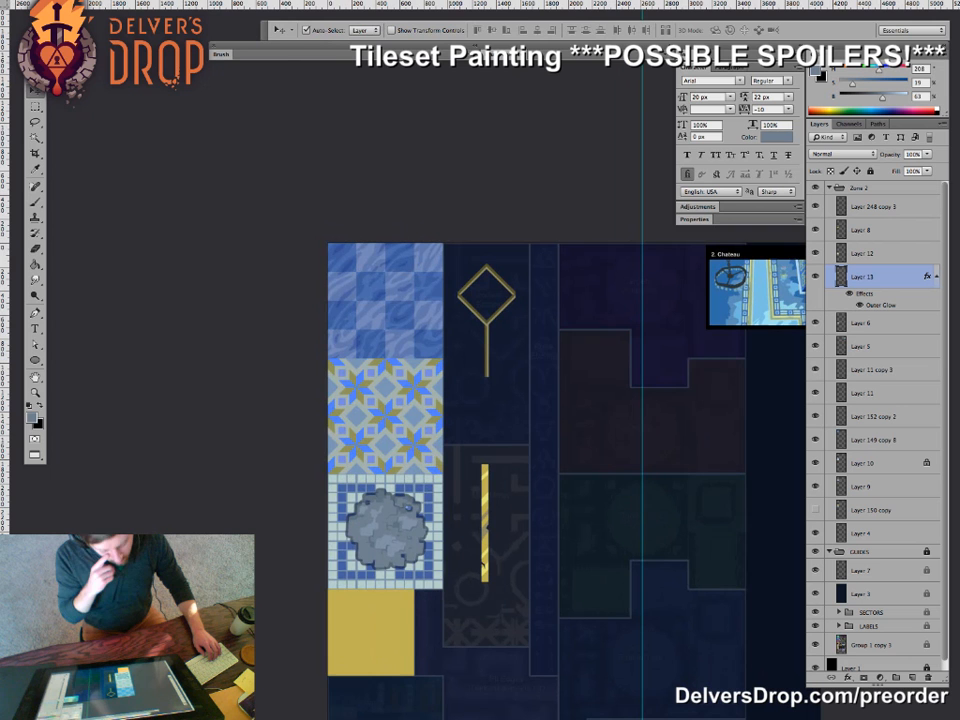
{"action": "key", "text": "z"}
{"action": "left_click_drag", "start_coordinate": [406, 523], "coordinate": [508, 523]}
{"action": "left_click_drag", "start_coordinate": [420, 530], "coordinate": [435, 483]}
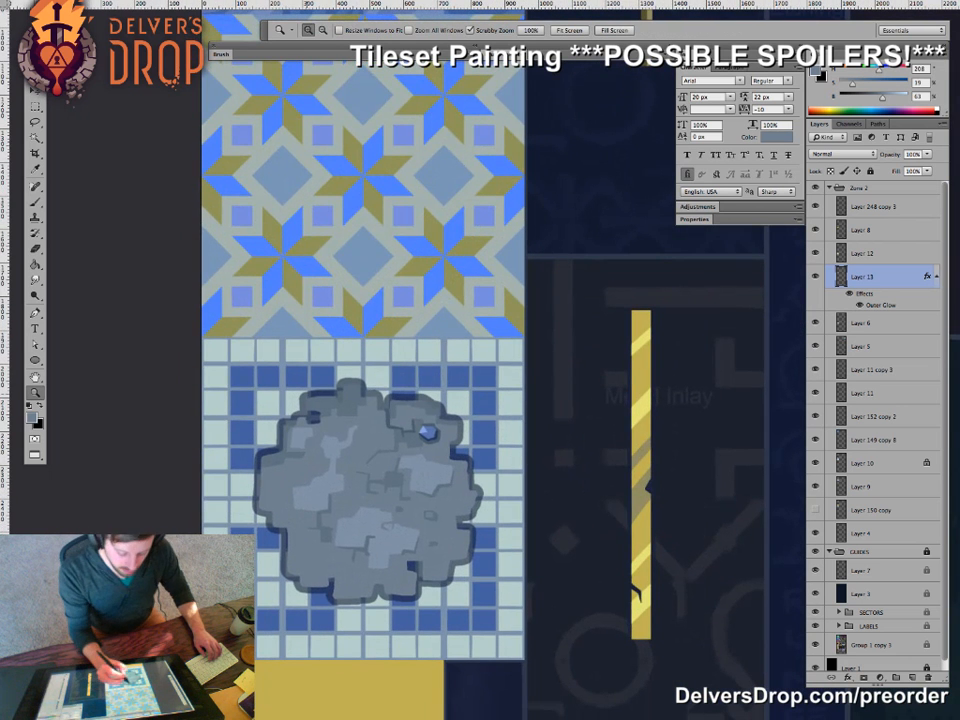
{"action": "left_click_drag", "start_coordinate": [414, 537], "coordinate": [462, 551]}
{"action": "key", "text": "ctrl+plus"}
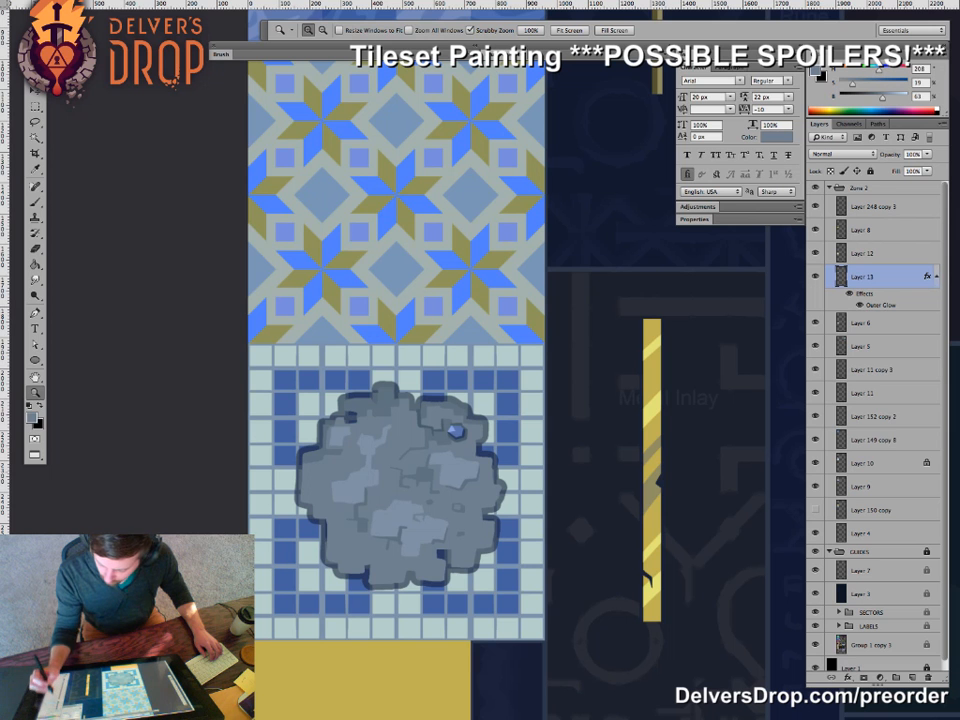
- Add a new layer and merge it with the patch layer to flatten the outer glow into the artwork
{"action": "left_click", "coordinate": [912, 677]}
{"action": "left_click", "coordinate": [864, 300], "text": "shift"}
{"action": "key", "text": "super+e"}
- Sample the patch outline's dark navy and fill the flattened outline with it
{"action": "left_click_drag", "start_coordinate": [425, 422], "coordinate": [455, 422]}
{"action": "key", "text": "g"}
{"action": "left_click", "coordinate": [441, 394], "text": "alt"}
{"action": "left_click", "coordinate": [337, 415]}
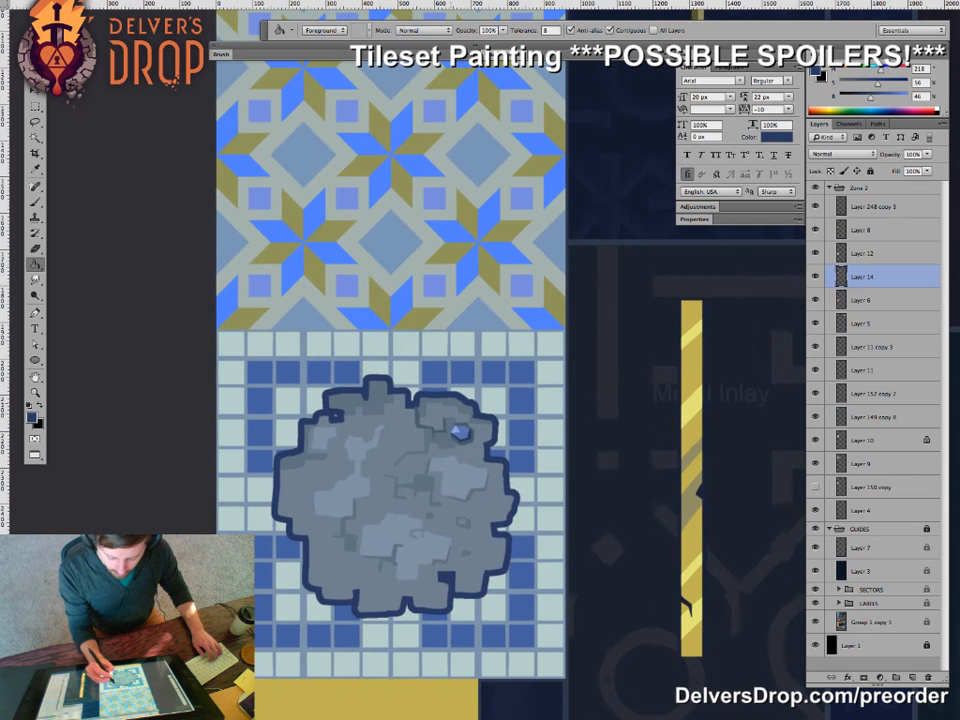
- Sample the dark slate from the crack, set the fill opacity to 25%, and tint the patch's outline with it
{"action": "key", "text": "z"}
{"action": "left_click_drag", "start_coordinate": [423, 415], "coordinate": [453, 415]}
{"action": "key", "text": "g"}
{"action": "left_click", "coordinate": [407, 407], "text": "alt"}
{"action": "key", "text": "2"}
{"action": "key", "text": "5"}
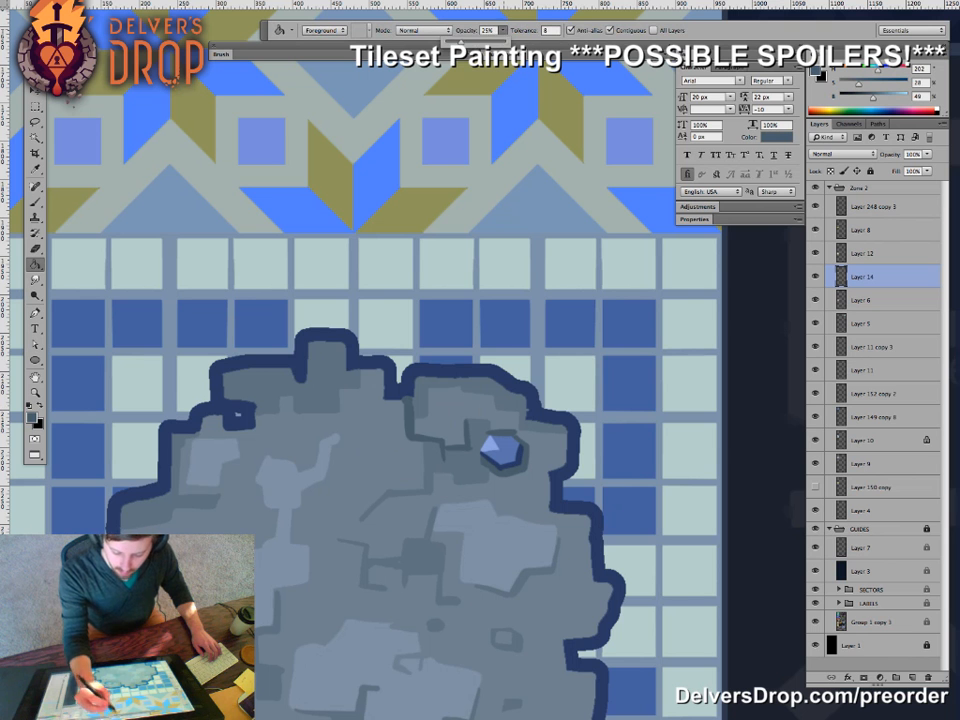
{"action": "left_click", "coordinate": [408, 380]}
- Compare the patch's outline on two floors by moving it onto the marble checker and back to the square mosaic
{"action": "key", "text": "z"}
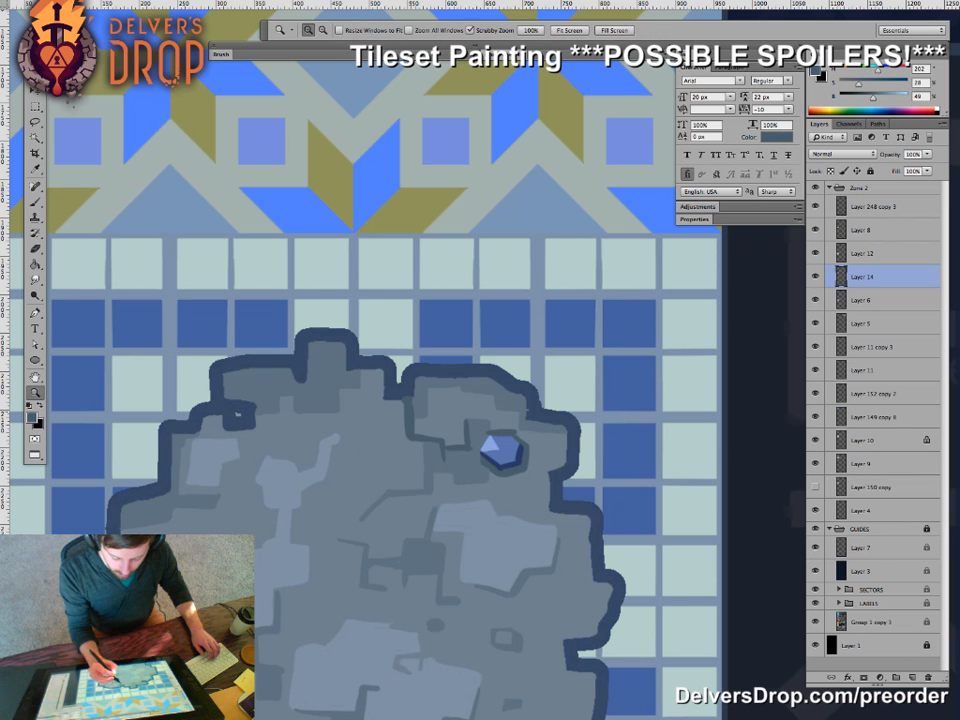
{"action": "left_click_drag", "start_coordinate": [414, 409], "coordinate": [340, 409]}
{"action": "key", "text": "v"}
{"action": "left_click_drag", "start_coordinate": [407, 452], "coordinate": [414, 202]}
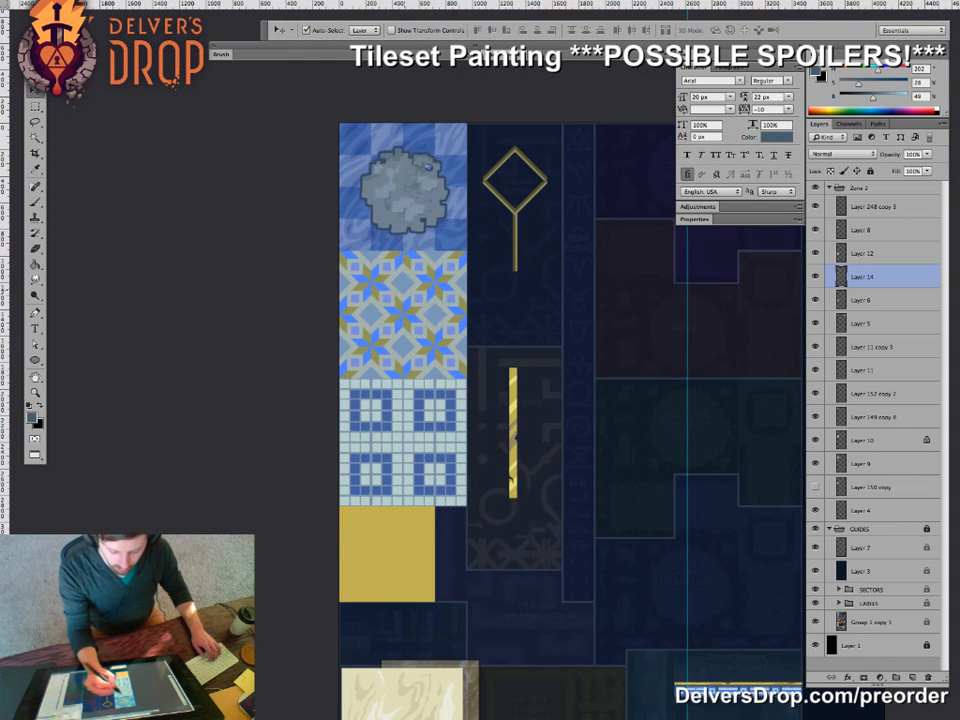
{"action": "left_click_drag", "start_coordinate": [427, 170], "coordinate": [427, 388]}
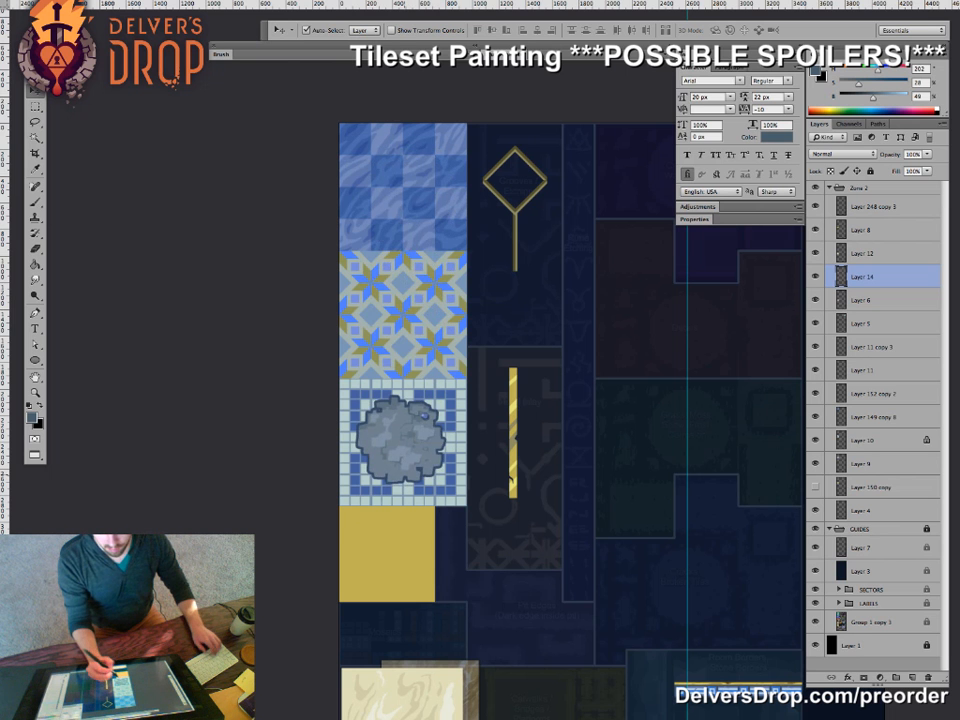
{"action": "key", "text": "z"}
{"action": "left_click", "coordinate": [415, 420]}
{"action": "left_click_drag", "start_coordinate": [414, 424], "coordinate": [500, 424]}
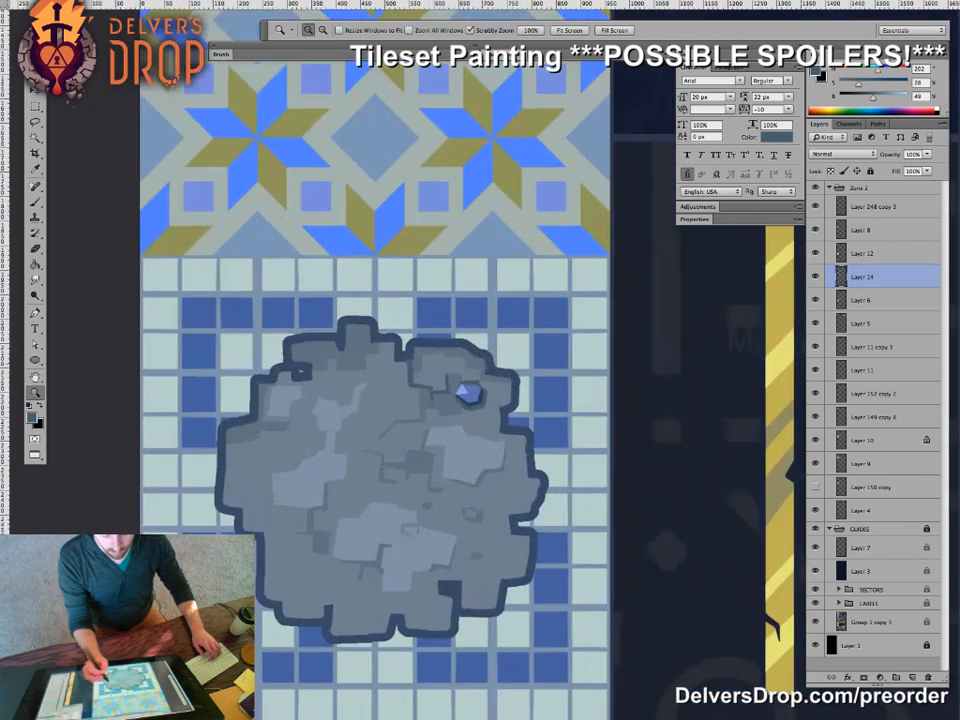
- Sharpen the outline along the patch's upper edge with the eraser and the sampled outline colour
{"action": "mouse_move", "coordinate": [338, 342]}
{"action": "left_mouse_down"}
{"action": "mouse_move", "coordinate": [378, 342]}
{"action": "mouse_move", "coordinate": [316, 332]}
{"action": "mouse_move", "coordinate": [383, 309]}
{"action": "mouse_move", "coordinate": [420, 334]}
{"action": "mouse_move", "coordinate": [426, 359]}
{"action": "mouse_move", "coordinate": [436, 343]}
{"action": "left_mouse_up"}
{"action": "key", "text": "e"}
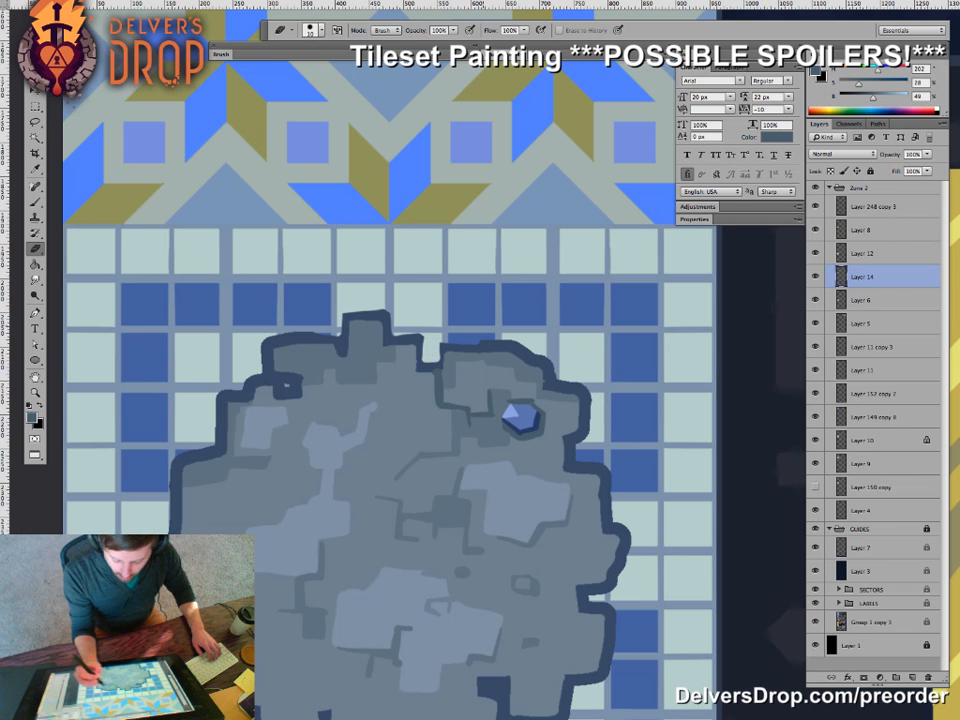
{"action": "key", "text": "b"}
{"action": "left_click", "coordinate": [489, 362], "text": "alt"}
{"action": "left_click_drag", "start_coordinate": [486, 352], "coordinate": [516, 353]}
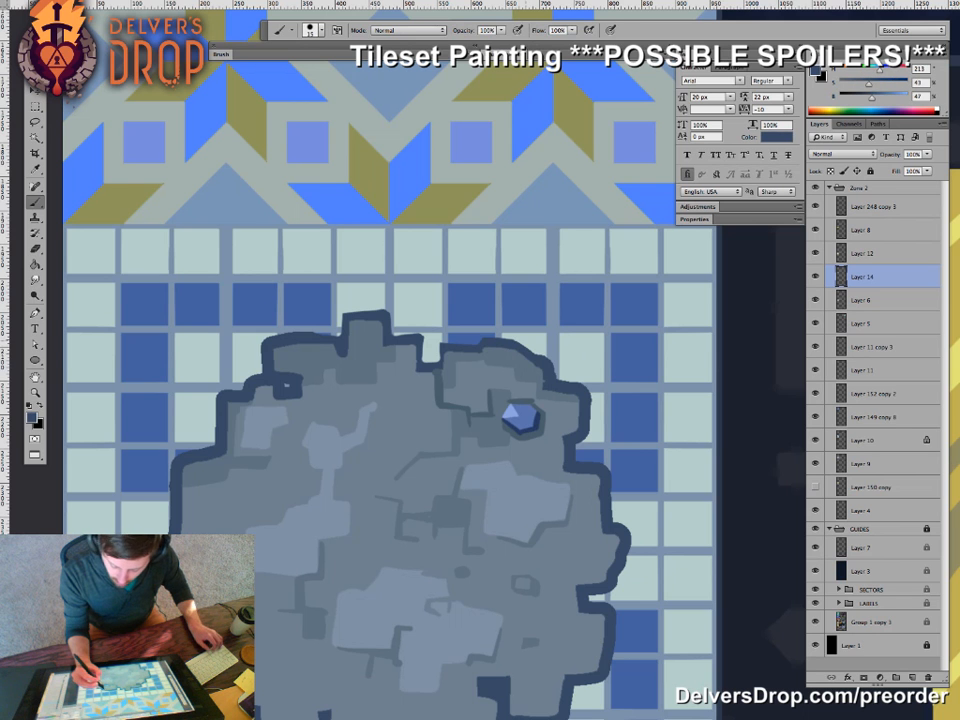
- Reshape the outline at the patch's upper-right shoulder into angular steps by painting and erasing
{"action": "key", "text": "e"}
{"action": "key", "text": "b"}
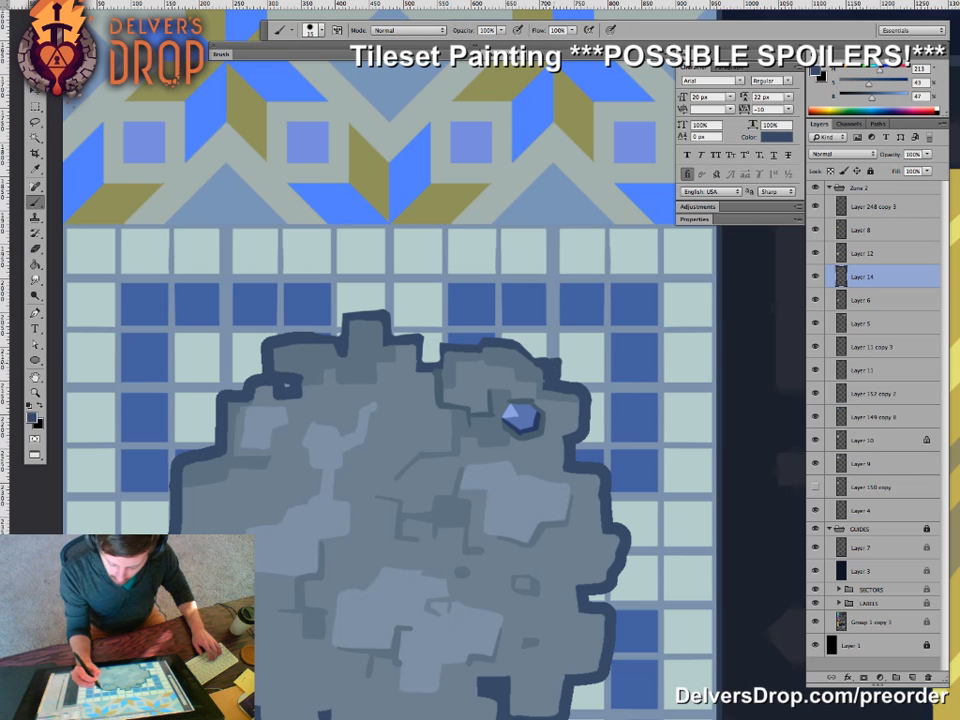
{"action": "left_click", "coordinate": [546, 386], "text": "alt"}
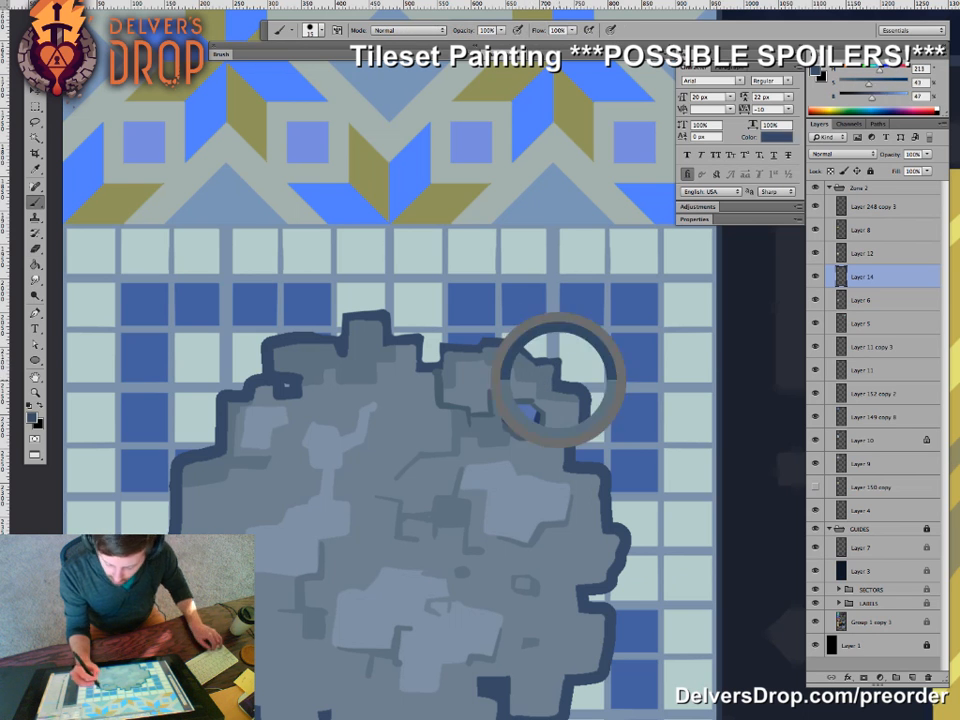
{"action": "mouse_move", "coordinate": [588, 400]}
{"action": "left_mouse_down"}
{"action": "mouse_move", "coordinate": [568, 353]}
{"action": "mouse_move", "coordinate": [568, 386]}
{"action": "left_mouse_up"}
{"action": "key", "text": "e"}
{"action": "left_click_drag", "start_coordinate": [416, 296], "coordinate": [423, 294]}
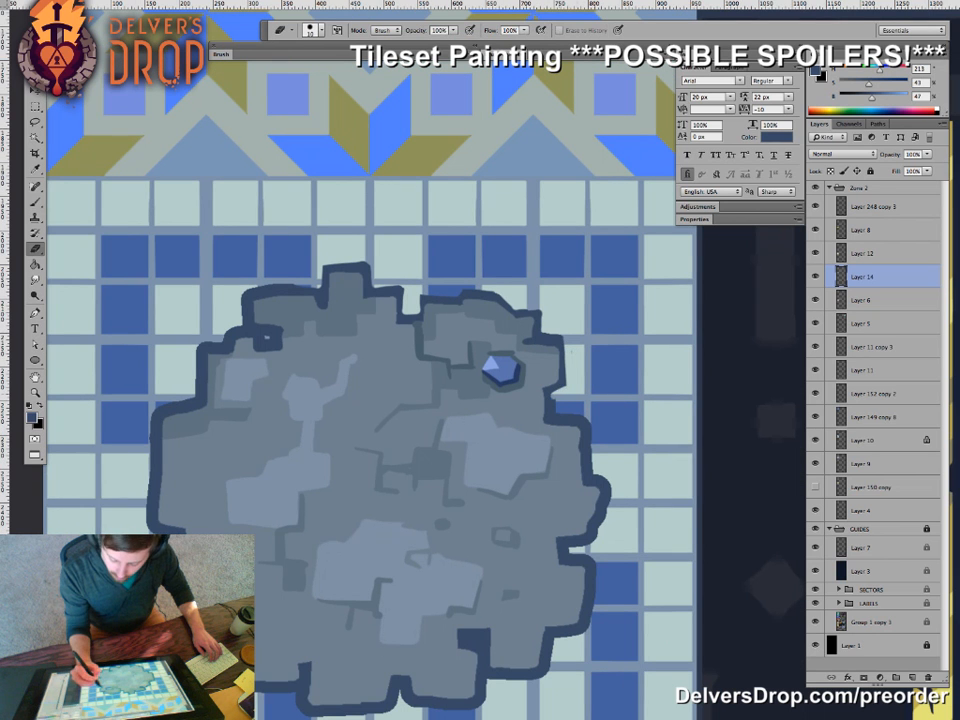
- Paint a thin forked crack reaching from the patch's right edge onto the tiles and taper its branches with the eraser
{"action": "key", "text": "b"}
{"action": "left_click_drag", "start_coordinate": [563, 382], "coordinate": [590, 380]}
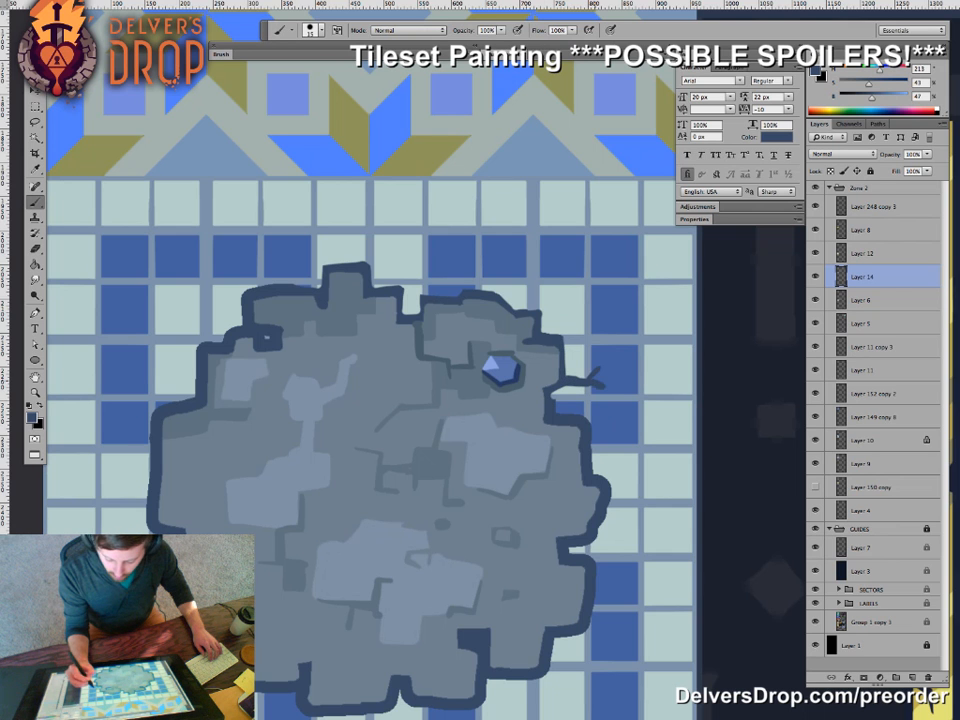
{"action": "key", "text": "e"}
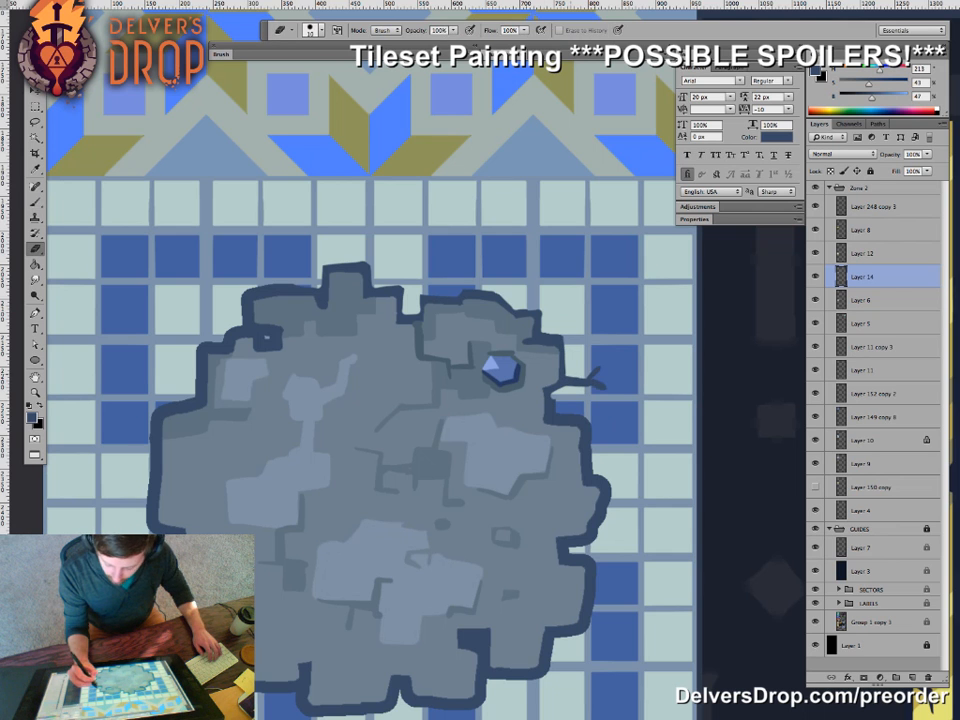
{"action": "key", "text": "b"}
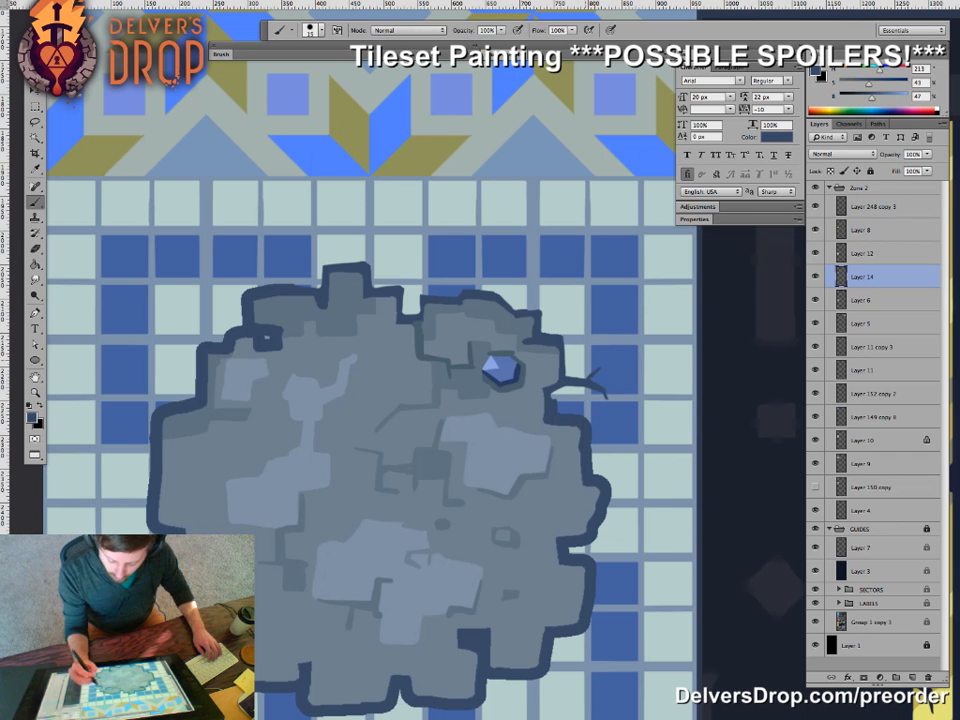
{"action": "key", "text": "e"}
{"action": "key", "text": "b"}
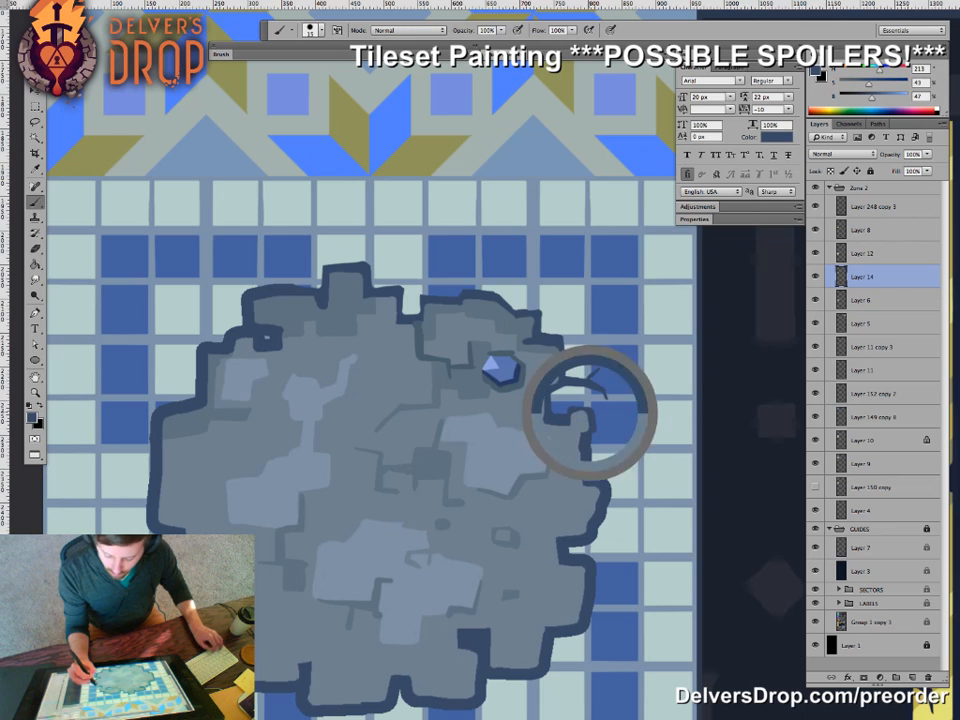
- Check the patch against the whole floor and touch up the notch in its upper outline with the sampled outline colour
{"action": "key", "text": "z"}
{"action": "left_click_drag", "start_coordinate": [603, 455], "coordinate": [497, 398]}
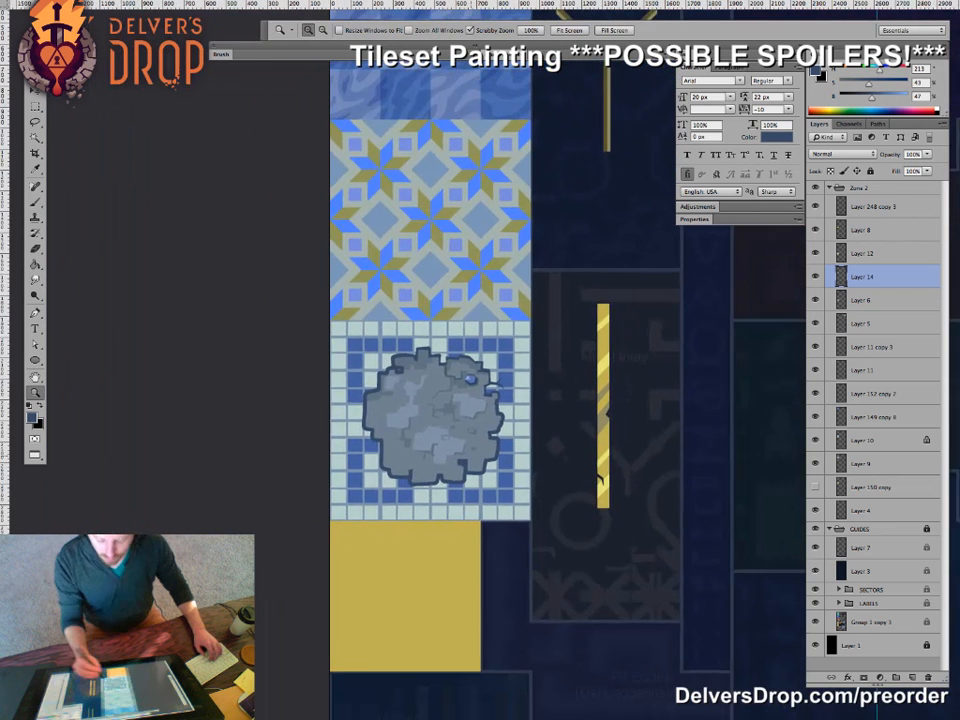
{"action": "left_click_drag", "start_coordinate": [587, 520], "coordinate": [576, 520]}
{"action": "left_click_drag", "start_coordinate": [475, 387], "coordinate": [560, 387]}
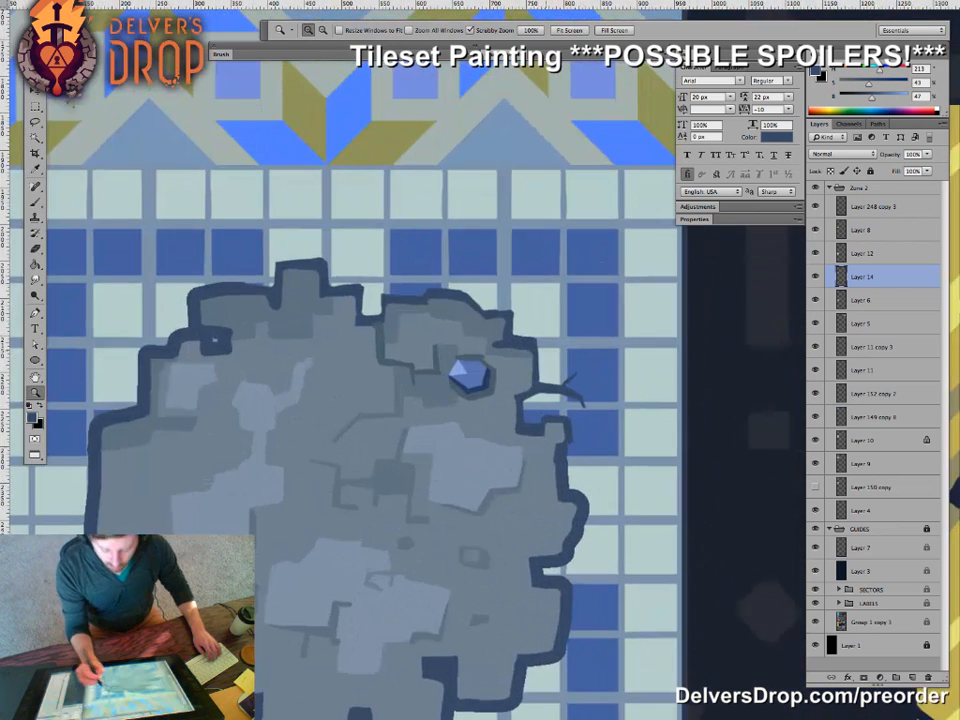
{"action": "key", "text": "b"}
{"action": "left_click", "coordinate": [507, 322], "text": "alt"}
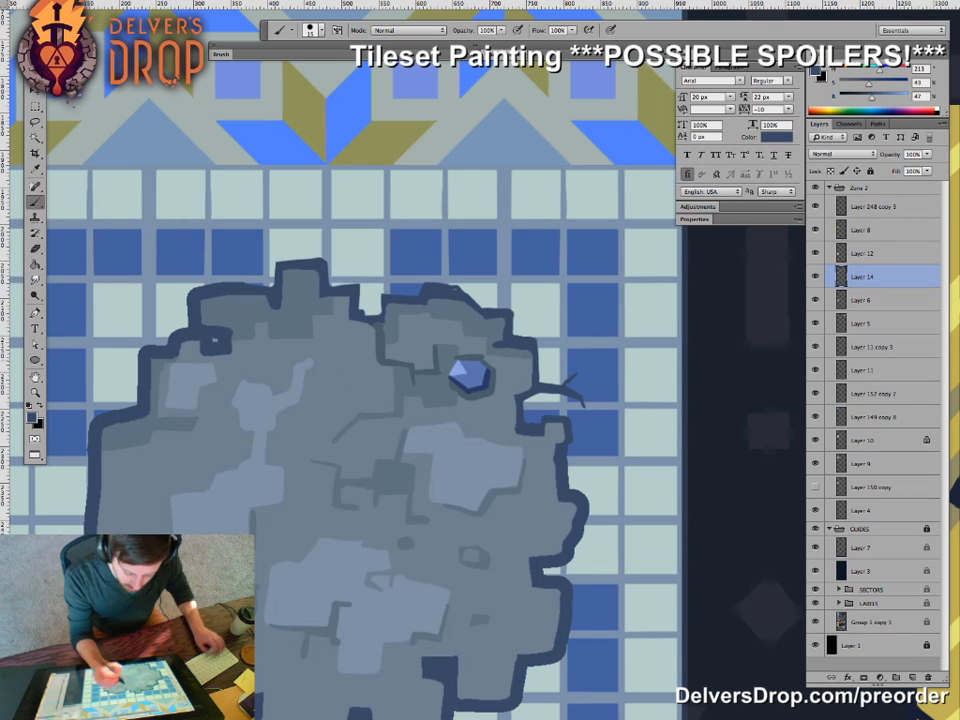
- Erase a small square hole near the patch's upper-left edge and frame it with the dark outline colour
{"action": "left_click_drag", "start_coordinate": [420, 400], "coordinate": [532, 401]}
{"action": "key", "text": "e"}
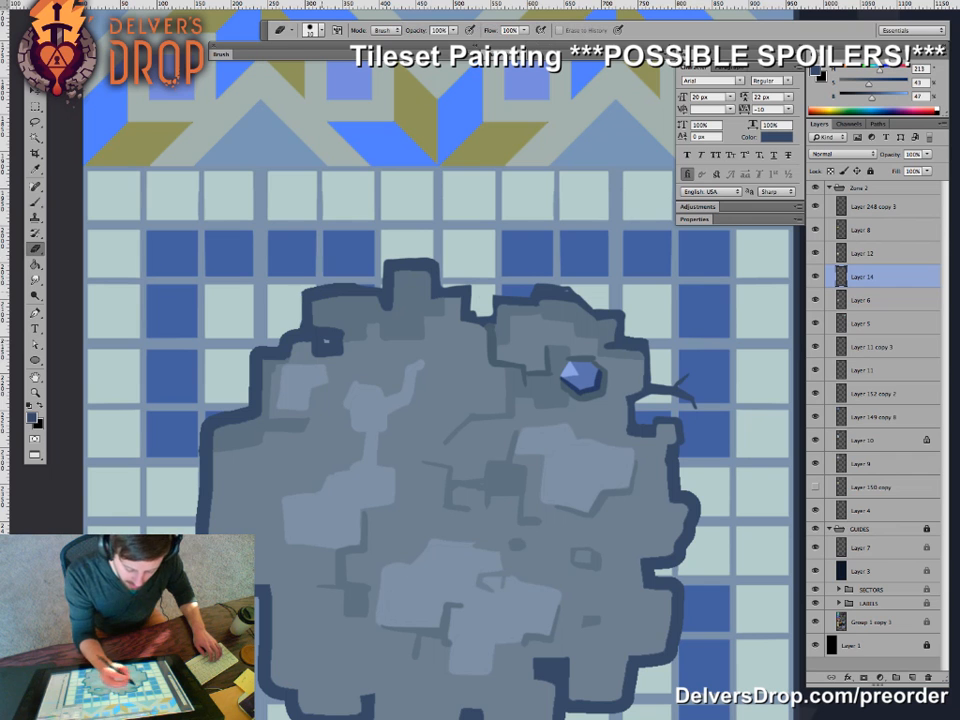
{"action": "key", "text": "b"}
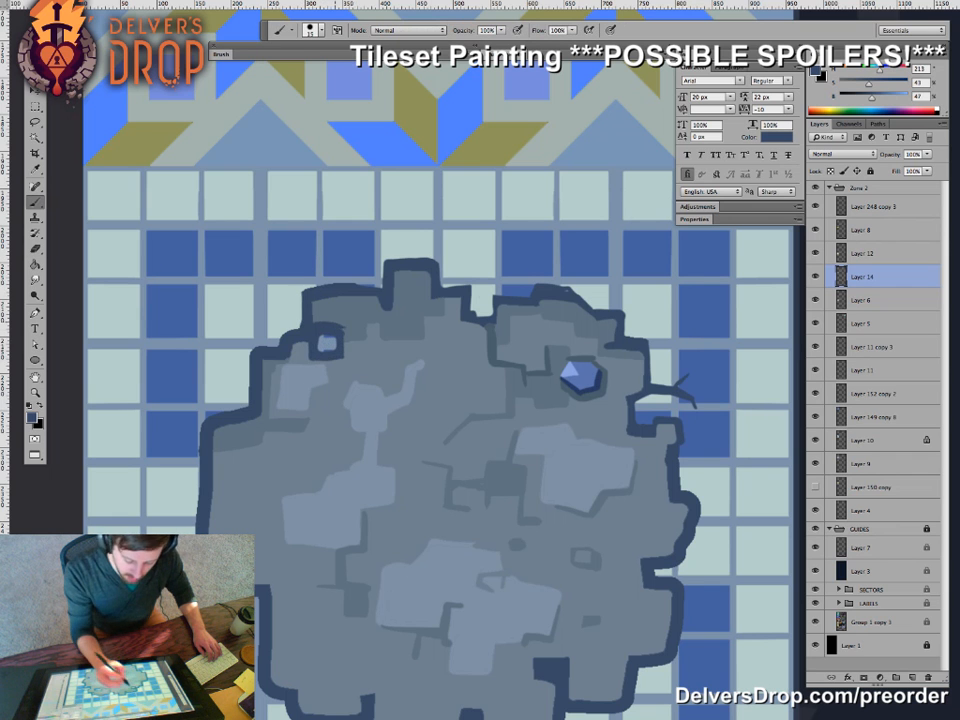
{"action": "mouse_move", "coordinate": [324, 315]}
{"action": "left_mouse_down"}
{"action": "mouse_move", "coordinate": [388, 323]}
{"action": "mouse_move", "coordinate": [345, 340]}
{"action": "mouse_move", "coordinate": [343, 353]}
{"action": "left_mouse_up"}
{"action": "key", "text": "e"}
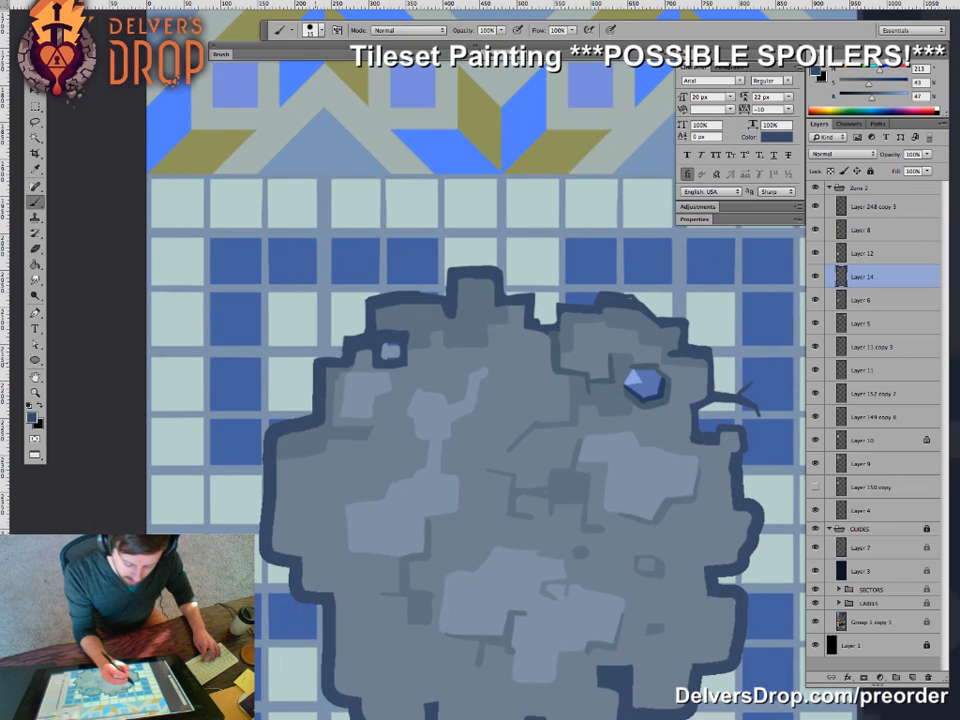
- Paint a short pointed crack inward from the patch's upper-left outline, trimming it with the sampled outline and surrounding grey-blue colours
{"action": "left_click_drag", "start_coordinate": [480, 400], "coordinate": [565, 383]}
{"action": "key", "text": "b"}
{"action": "left_click", "coordinate": [410, 374], "text": "alt"}
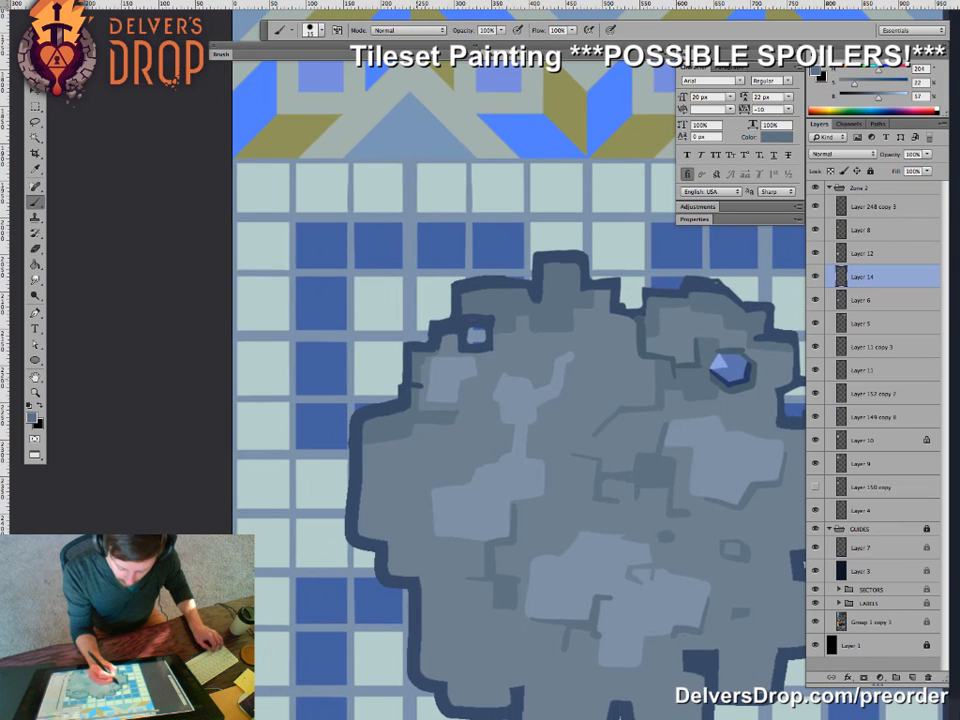
{"action": "left_click", "coordinate": [305, 288], "text": "alt"}
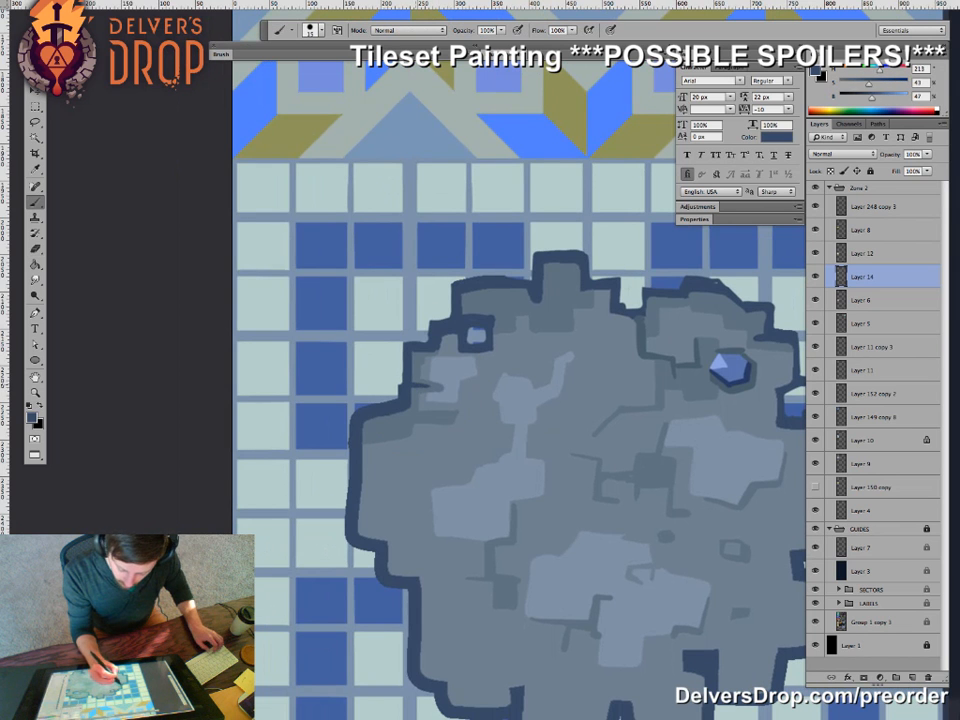
{"action": "left_click", "coordinate": [329, 297], "text": "alt"}
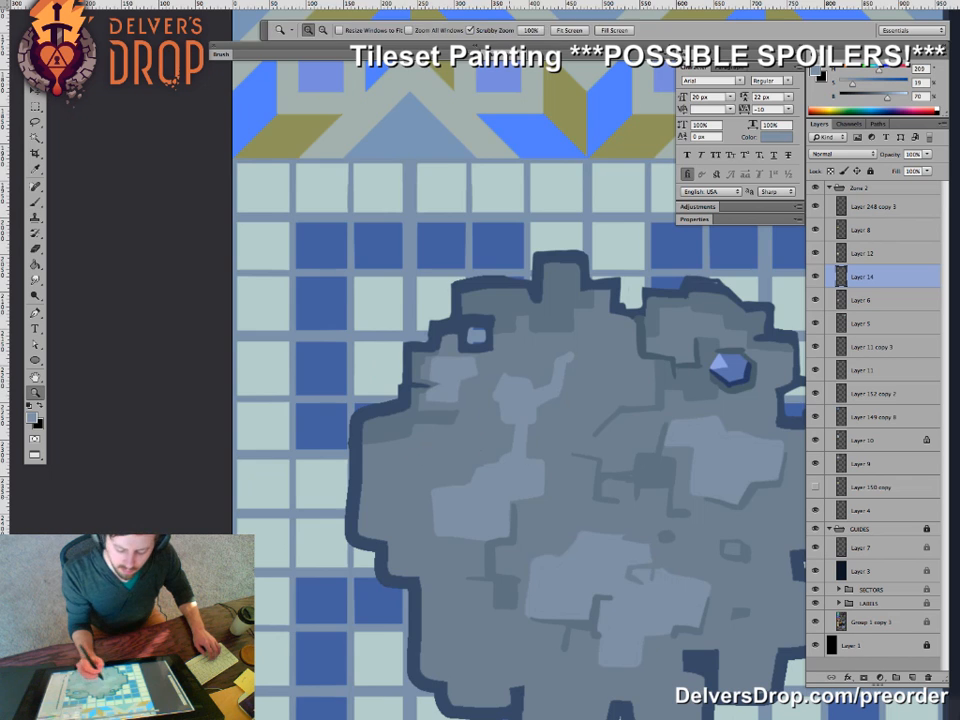
{"action": "left_click_drag", "start_coordinate": [539, 485], "coordinate": [440, 482]}
{"action": "mouse_move", "coordinate": [507, 459]}
{"action": "left_mouse_down"}
{"action": "mouse_move", "coordinate": [432, 421]}
{"action": "mouse_move", "coordinate": [540, 421]}
{"action": "left_mouse_up"}
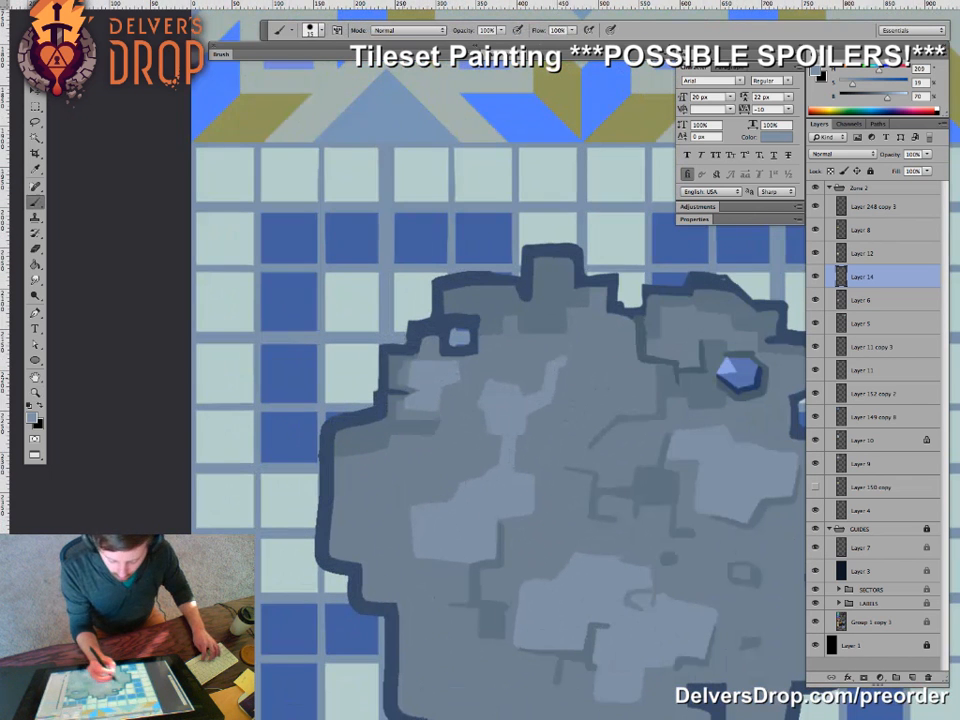
{"action": "left_click", "coordinate": [402, 381], "text": "alt"}
{"action": "left_click", "coordinate": [386, 381], "text": "alt"}
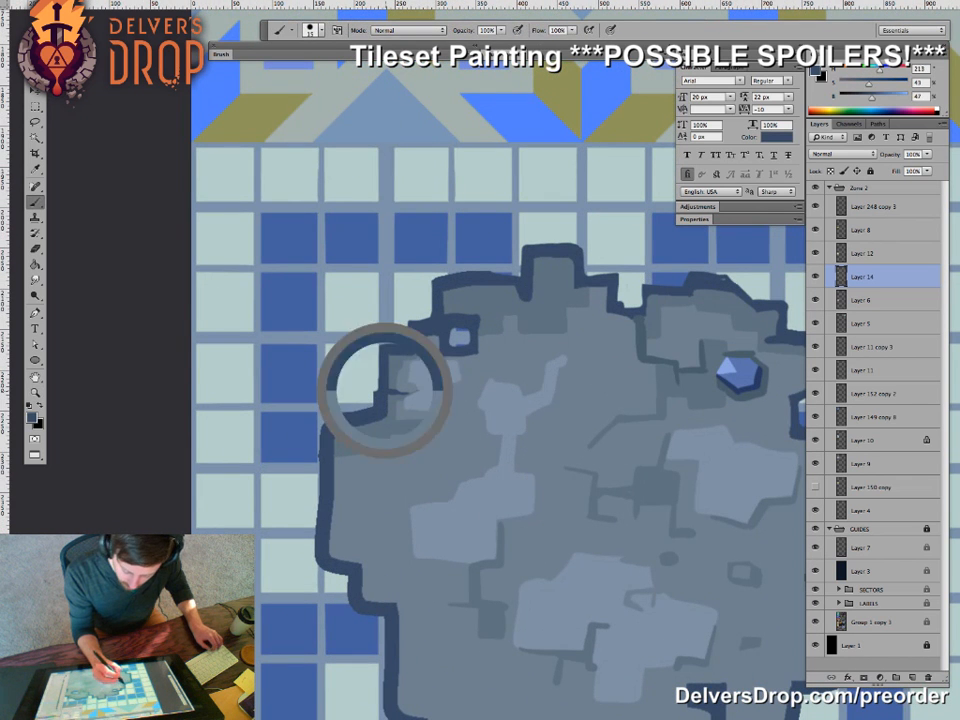
{"action": "left_click", "coordinate": [396, 381], "text": "alt"}
{"action": "left_click", "coordinate": [414, 392], "text": "alt"}
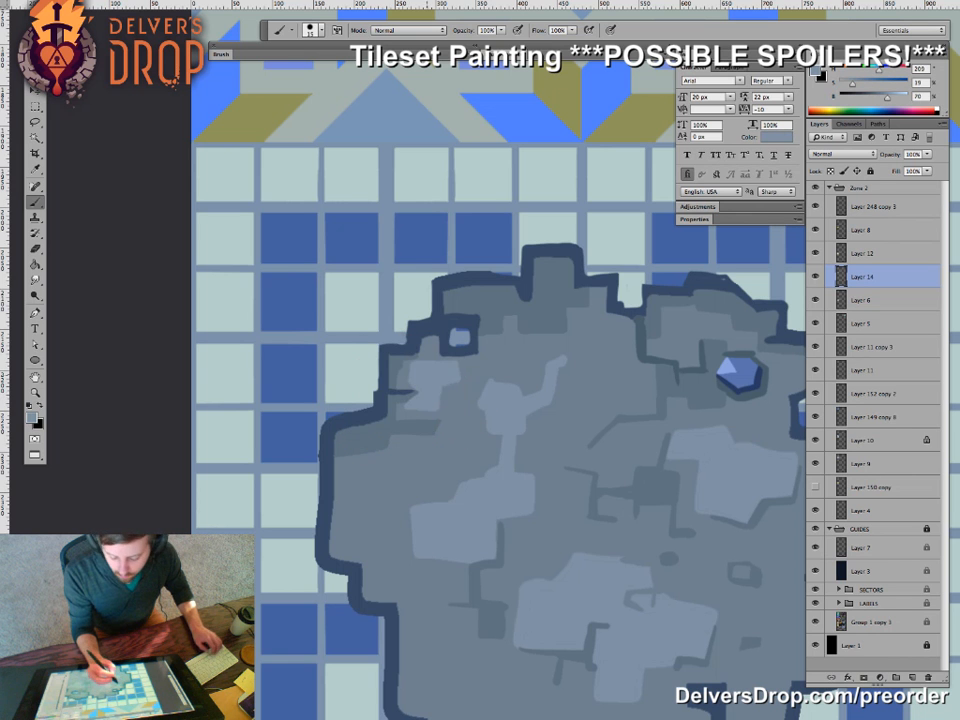
- Refine the grey shading around the short crack and clean up the adjoining outline with sampled greys and the eraser
{"action": "left_click_drag", "start_coordinate": [404, 403], "coordinate": [452, 403]}
{"action": "left_click", "coordinate": [478, 392], "text": "alt"}
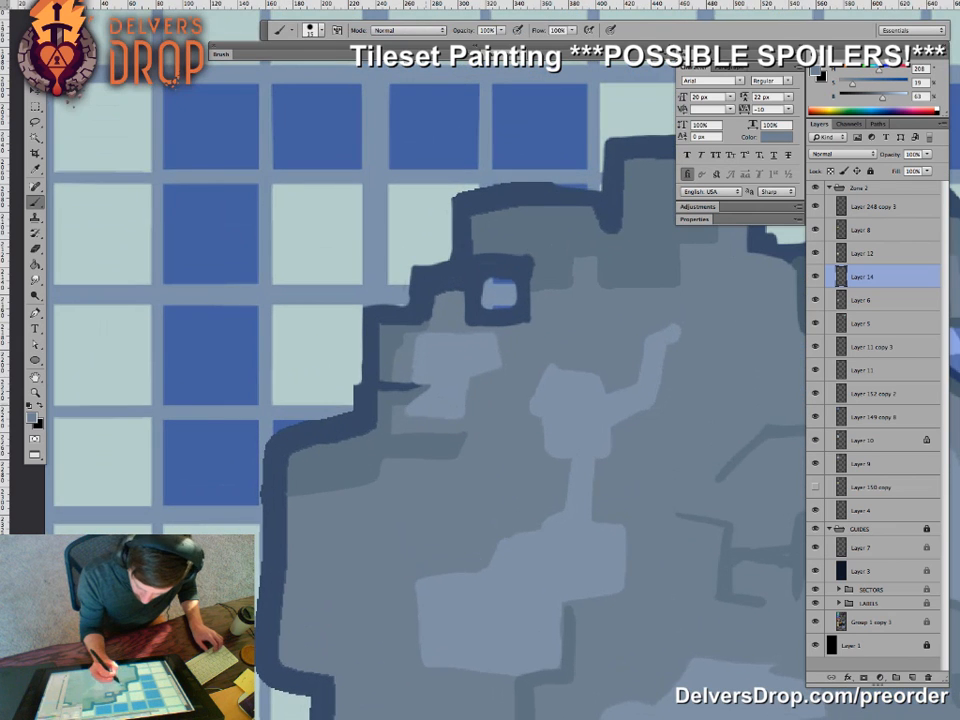
{"action": "left_click_drag", "start_coordinate": [434, 447], "coordinate": [350, 447]}
{"action": "mouse_move", "coordinate": [434, 450]}
{"action": "left_mouse_down"}
{"action": "mouse_move", "coordinate": [408, 430]}
{"action": "mouse_move", "coordinate": [443, 421]}
{"action": "left_mouse_up"}
{"action": "left_click", "coordinate": [388, 394], "text": "alt"}
{"action": "mouse_move", "coordinate": [386, 398]}
{"action": "left_mouse_down"}
{"action": "mouse_move", "coordinate": [386, 417]}
{"action": "mouse_move", "coordinate": [392, 367]}
{"action": "left_mouse_up"}
{"action": "key", "text": "e"}
{"action": "key", "text": "b"}
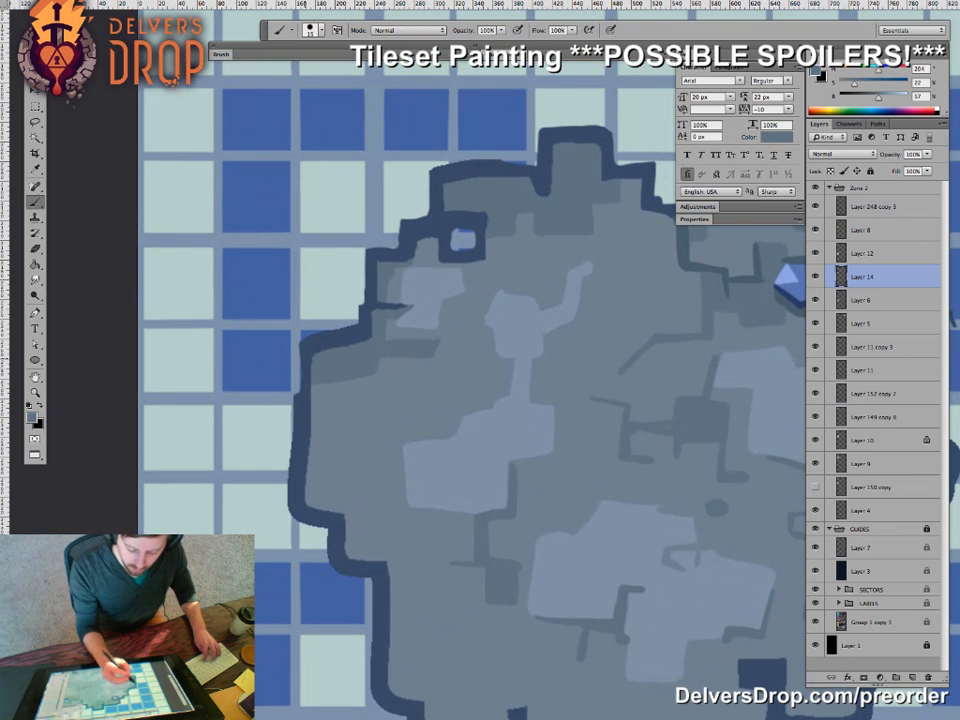
- Reshape the patch's left outline into angular steps using the sampled outline colour, the base grey and the eraser
{"action": "left_click", "coordinate": [305, 354], "text": "alt"}
{"action": "left_click_drag", "start_coordinate": [312, 357], "coordinate": [311, 399]}
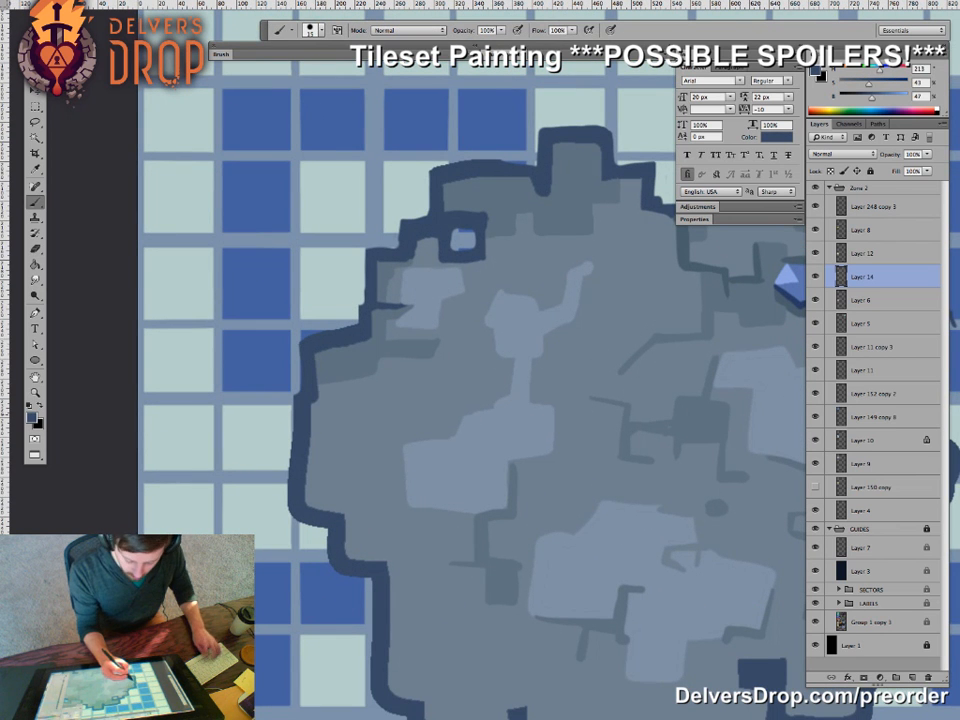
{"action": "left_click", "coordinate": [322, 452], "text": "alt"}
{"action": "left_click_drag", "start_coordinate": [310, 457], "coordinate": [307, 502]}
{"action": "key", "text": "e"}
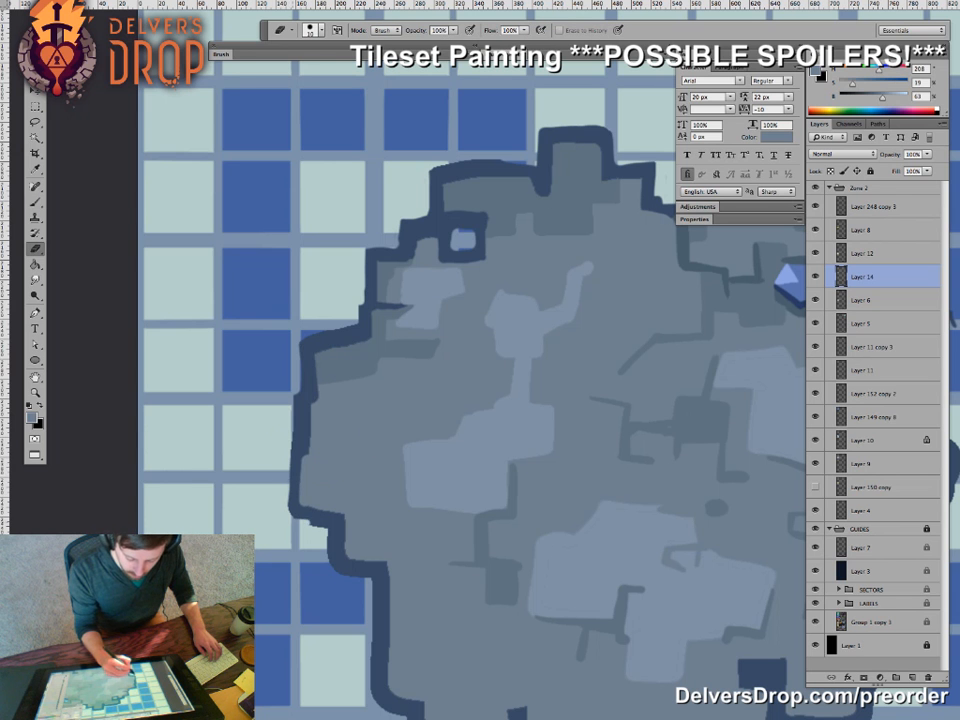
{"action": "left_click_drag", "start_coordinate": [328, 534], "coordinate": [329, 563]}
- Outline a shading block inside the patch's left edge with the sampled darker grey and fill it at 100% opacity
{"action": "left_click_drag", "start_coordinate": [470, 500], "coordinate": [452, 438]}
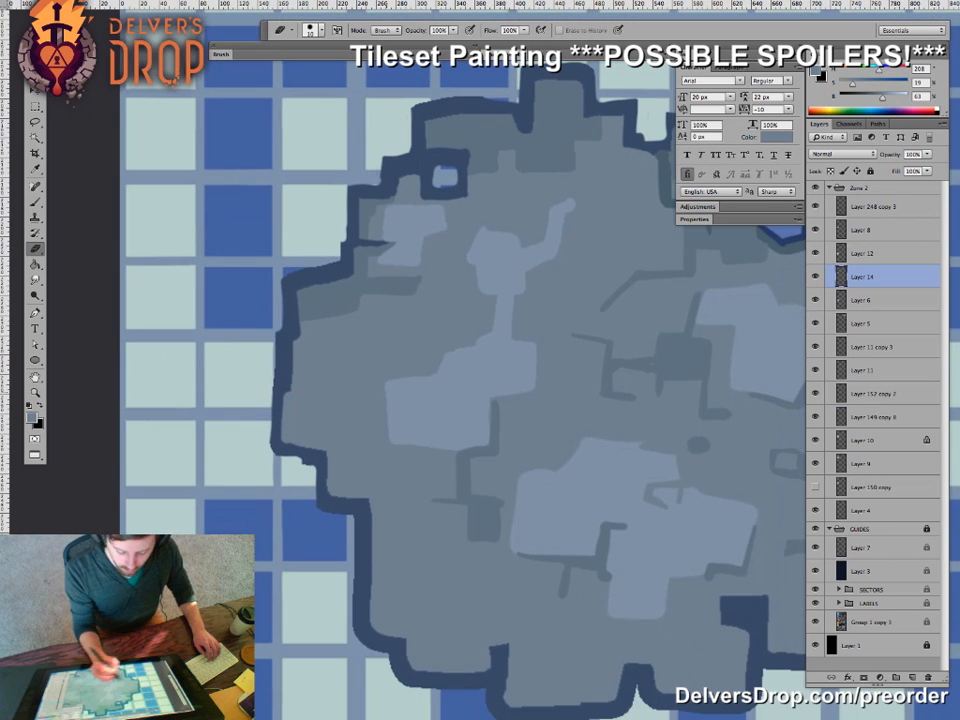
{"action": "key", "text": "b"}
{"action": "left_click", "coordinate": [319, 302], "text": "alt"}
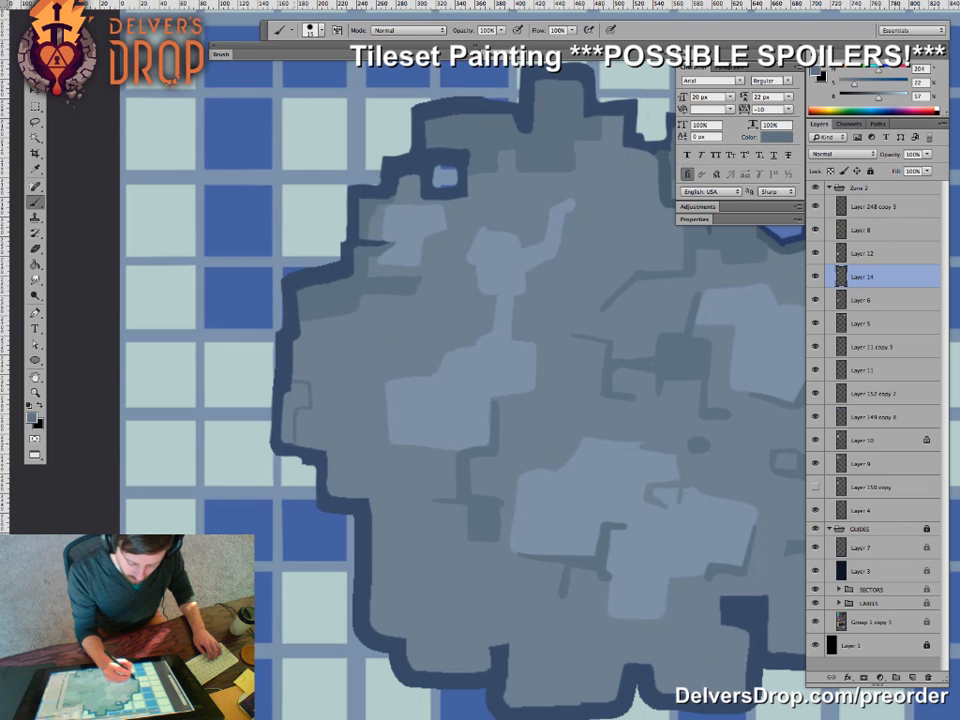
{"action": "key", "text": "g"}
{"action": "left_click", "coordinate": [531, 534], "text": "alt"}
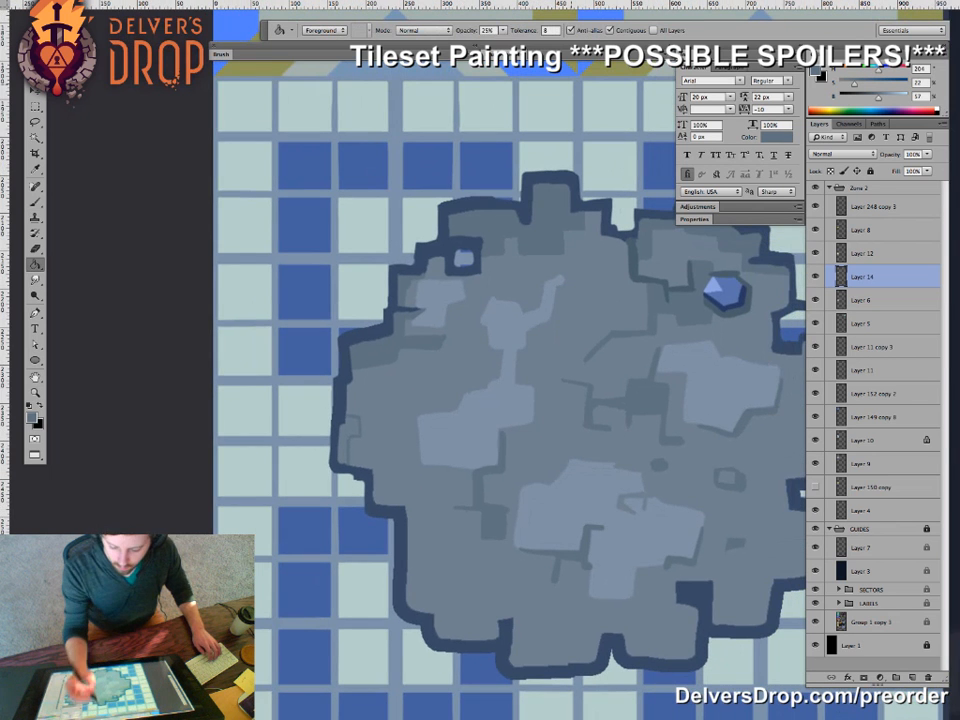
{"action": "key", "text": "0"}
{"action": "mouse_move", "coordinate": [450, 550]}
{"action": "left_mouse_down"}
{"action": "mouse_move", "coordinate": [375, 424]}
{"action": "mouse_move", "coordinate": [385, 510]}
{"action": "left_mouse_up"}
{"action": "key", "text": "b"}
{"action": "key", "text": "g"}
{"action": "left_click", "coordinate": [350, 465]}
- Move the patch up onto the star mosaic floor and view its upper part up close
{"action": "left_click_drag", "start_coordinate": [553, 497], "coordinate": [448, 497]}
{"action": "left_click_drag", "start_coordinate": [590, 525], "coordinate": [420, 545]}
{"action": "mouse_move", "coordinate": [480, 500]}
{"action": "left_mouse_down"}
{"action": "mouse_move", "coordinate": [407, 474]}
{"action": "mouse_move", "coordinate": [400, 362]}
{"action": "mouse_move", "coordinate": [401, 370]}
{"action": "mouse_move", "coordinate": [428, 348]}
{"action": "mouse_move", "coordinate": [482, 349]}
{"action": "left_mouse_up"}
{"action": "key", "text": "v"}
{"action": "key", "text": "z"}
- Reshape the small upper-left hole into an angular opening by erasing its inside and repainting its frame in the outline colour
{"action": "key", "text": "e"}
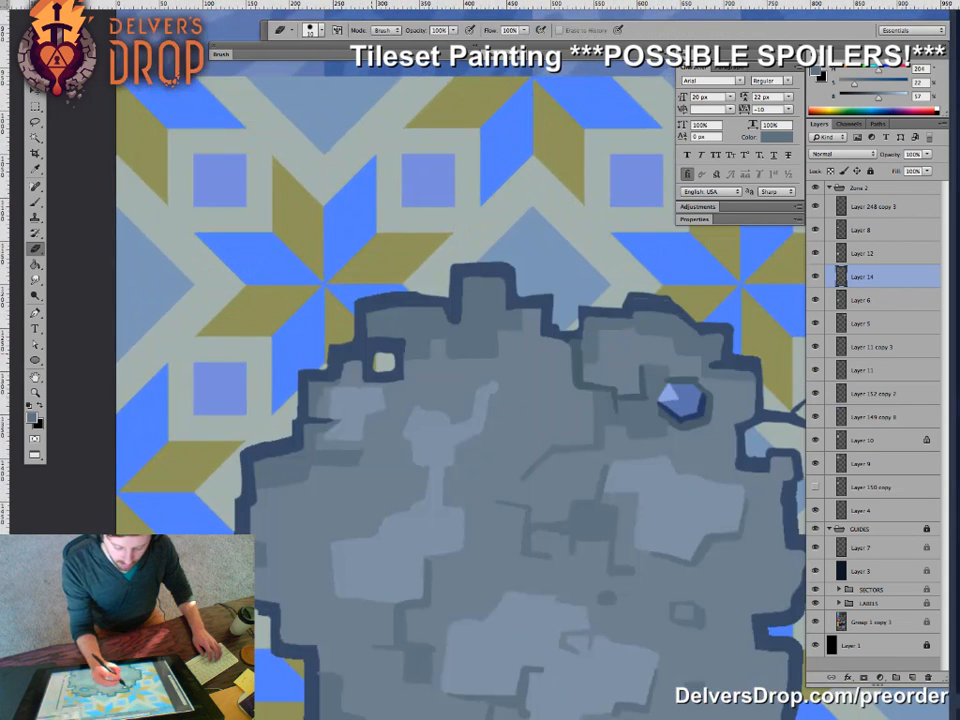
{"action": "key", "text": "b"}
{"action": "left_click", "coordinate": [375, 341], "text": "alt"}
{"action": "mouse_move", "coordinate": [372, 338]}
{"action": "left_mouse_down"}
{"action": "mouse_move", "coordinate": [401, 335]}
{"action": "mouse_move", "coordinate": [407, 371]}
{"action": "left_mouse_up"}
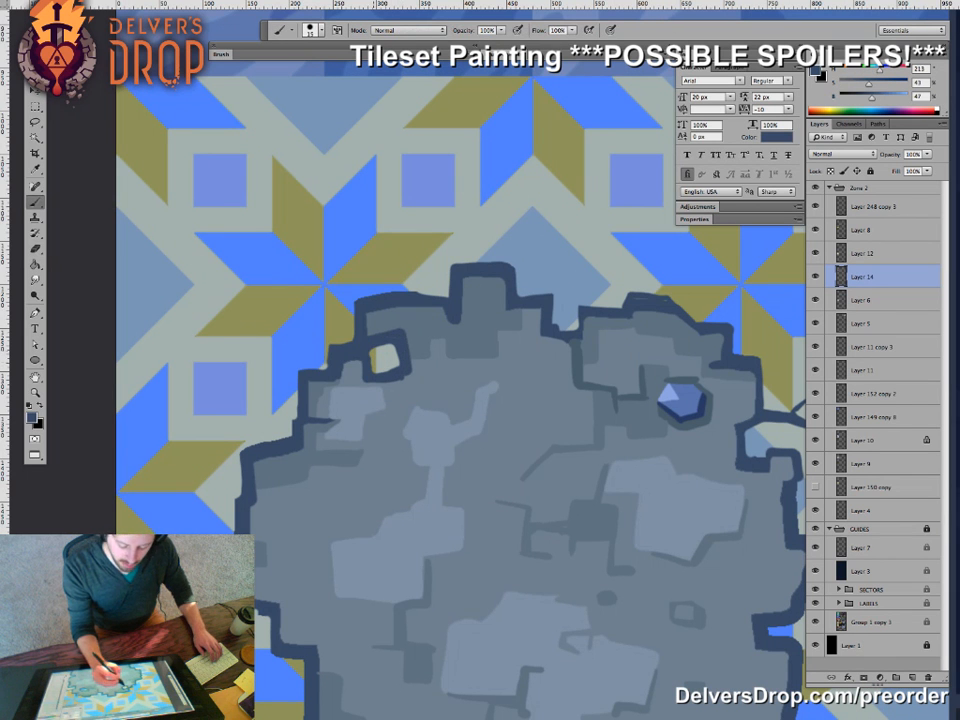
{"action": "key", "text": "e"}
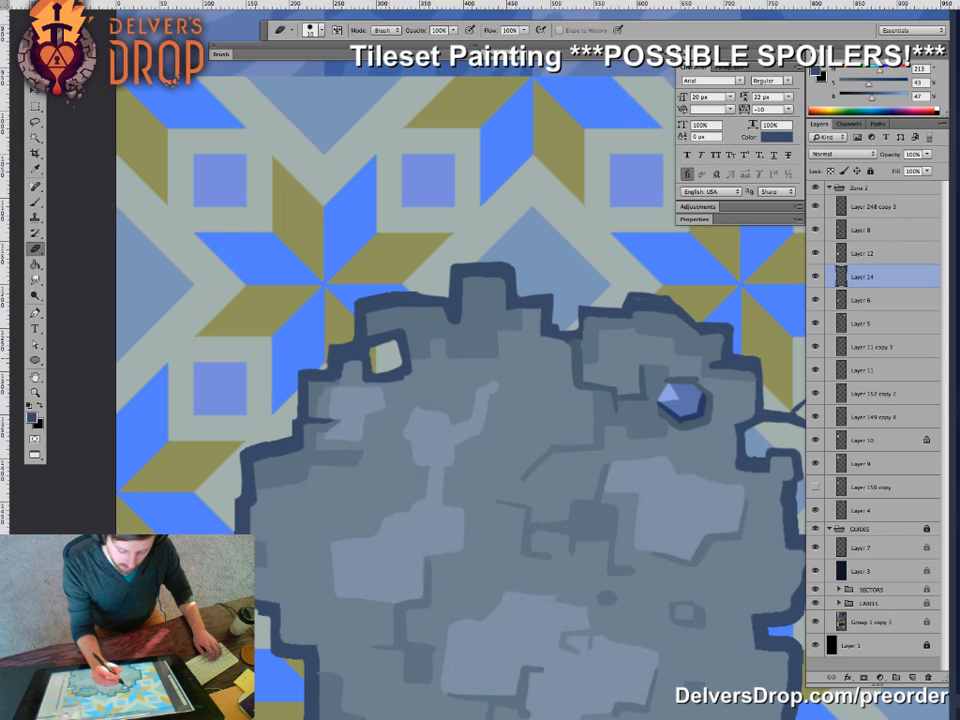
{"action": "key", "text": "b"}
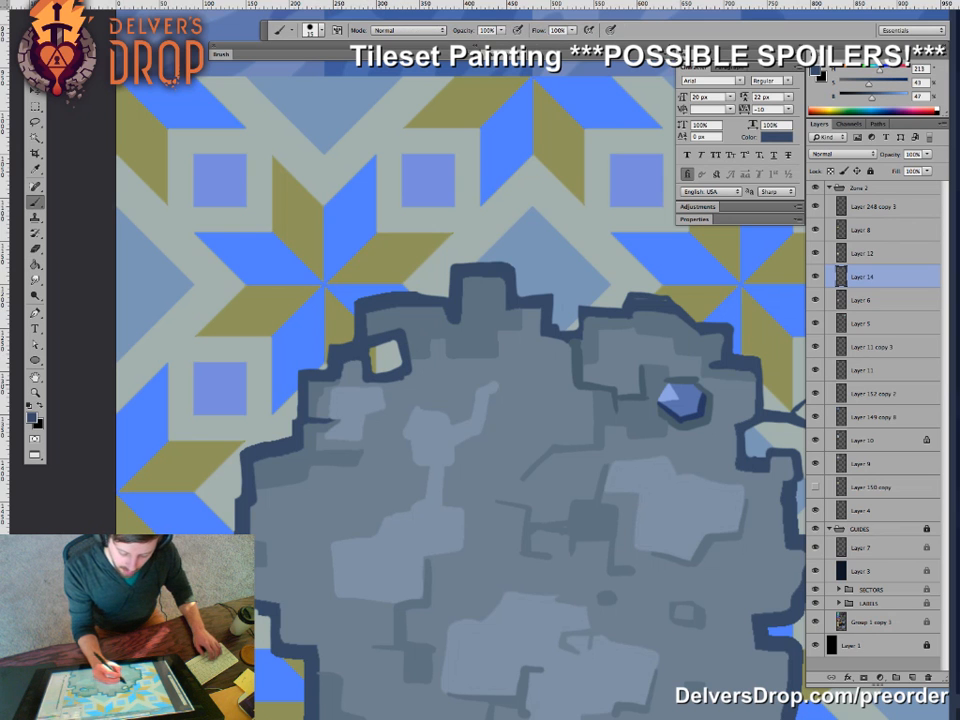
- Extend the darker grey shading beside the upper-left hole by painting its edge and filling the area
{"action": "left_click", "coordinate": [440, 382], "text": "alt"}
{"action": "left_click", "coordinate": [369, 378], "text": "alt"}
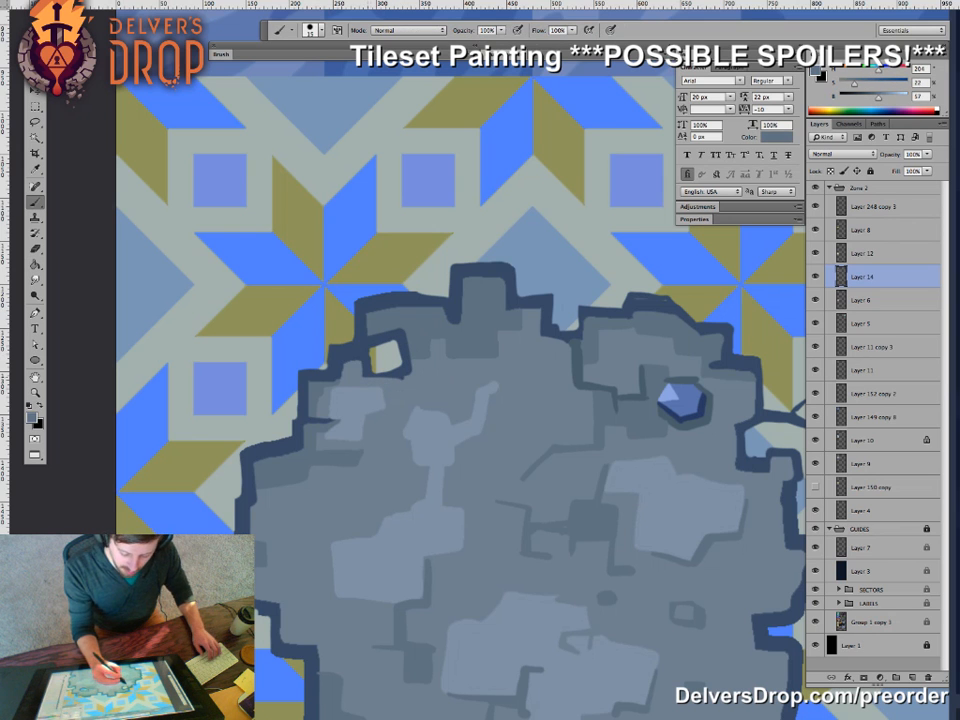
{"action": "mouse_move", "coordinate": [378, 390]}
{"action": "left_mouse_down"}
{"action": "mouse_move", "coordinate": [413, 383]}
{"action": "mouse_move", "coordinate": [304, 307]}
{"action": "left_mouse_up"}
{"action": "key", "text": "g"}
{"action": "left_click", "coordinate": [391, 382]}
- Erase the blue gem to open a hole through the patch and repaint the hole's rim with the sampled outline colour
{"action": "key", "text": "e"}
{"action": "left_click_drag", "start_coordinate": [428, 239], "coordinate": [436, 246]}
{"action": "mouse_move", "coordinate": [582, 328]}
{"action": "left_mouse_down"}
{"action": "mouse_move", "coordinate": [605, 328]}
{"action": "mouse_move", "coordinate": [595, 308]}
{"action": "mouse_move", "coordinate": [580, 306]}
{"action": "mouse_move", "coordinate": [588, 320]}
{"action": "left_mouse_up"}
{"action": "key", "text": "b"}
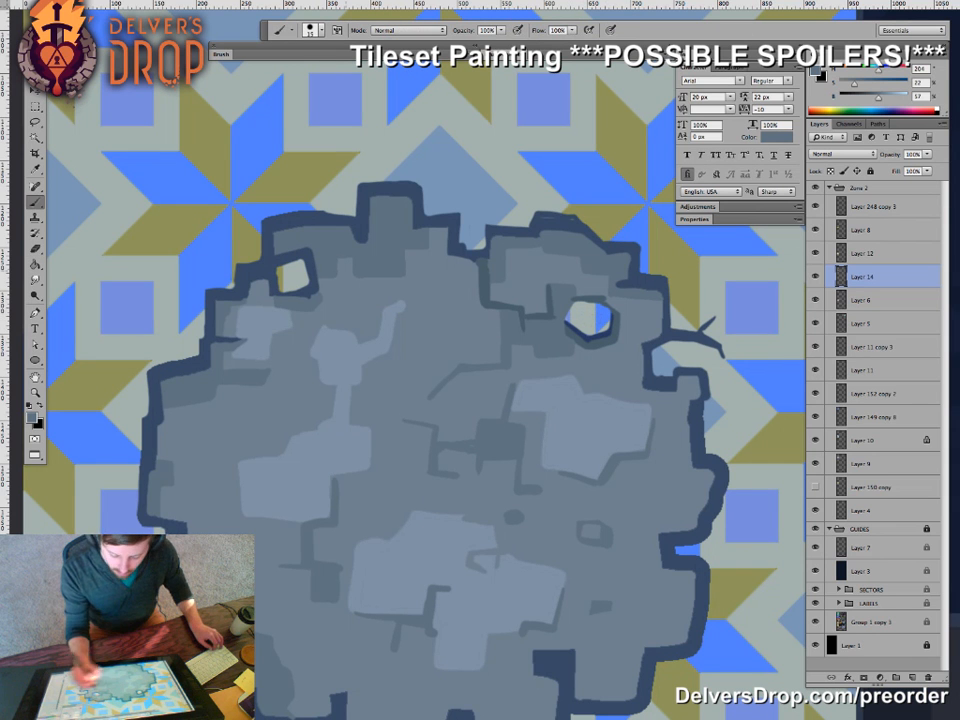
{"action": "left_click", "coordinate": [312, 263], "text": "alt"}
{"action": "key", "text": "g"}
{"action": "key", "text": "b"}
{"action": "left_click_drag", "start_coordinate": [567, 319], "coordinate": [603, 332]}
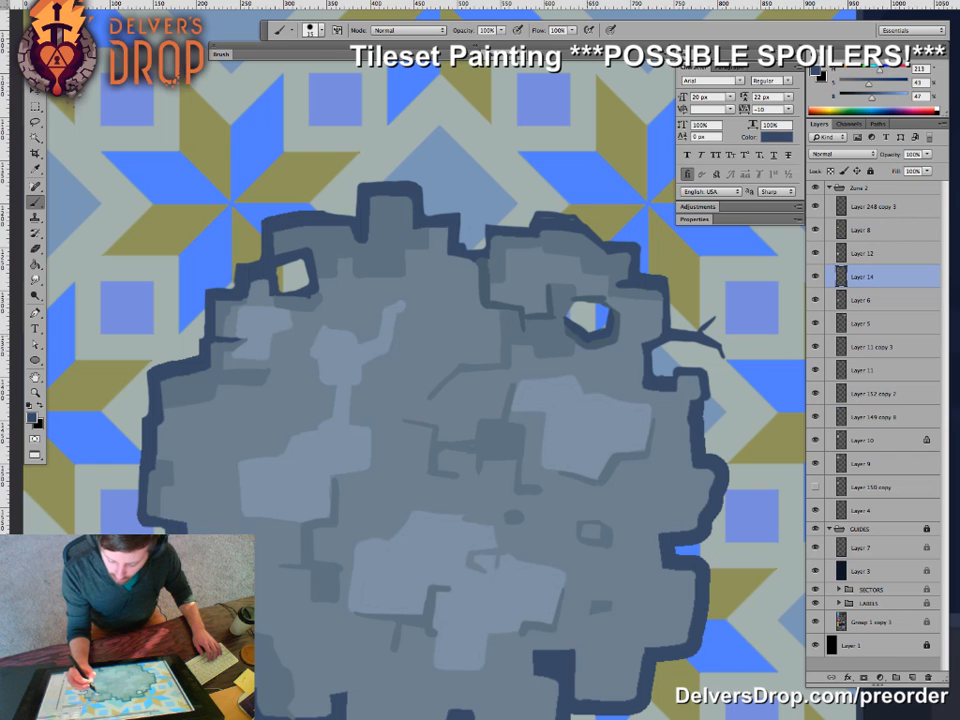
- Refine the small upper-left hole in the rock, trimming its edge and repainting the navy rim and slate shading with sampled colors
{"action": "left_click", "coordinate": [578, 290], "text": "alt"}
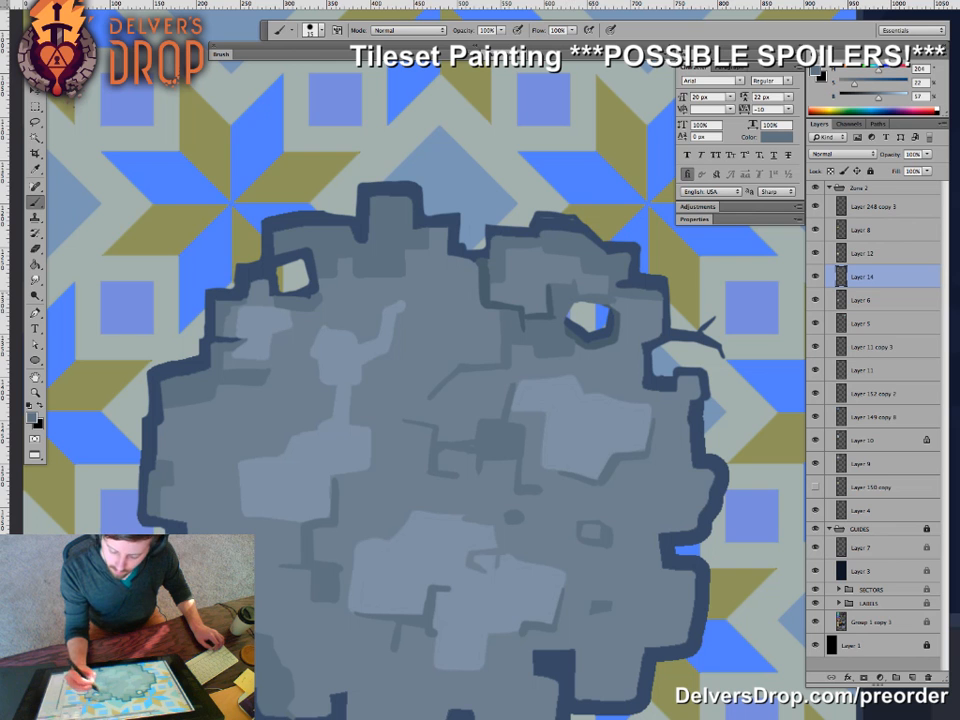
{"action": "left_click", "coordinate": [567, 341], "text": "alt"}
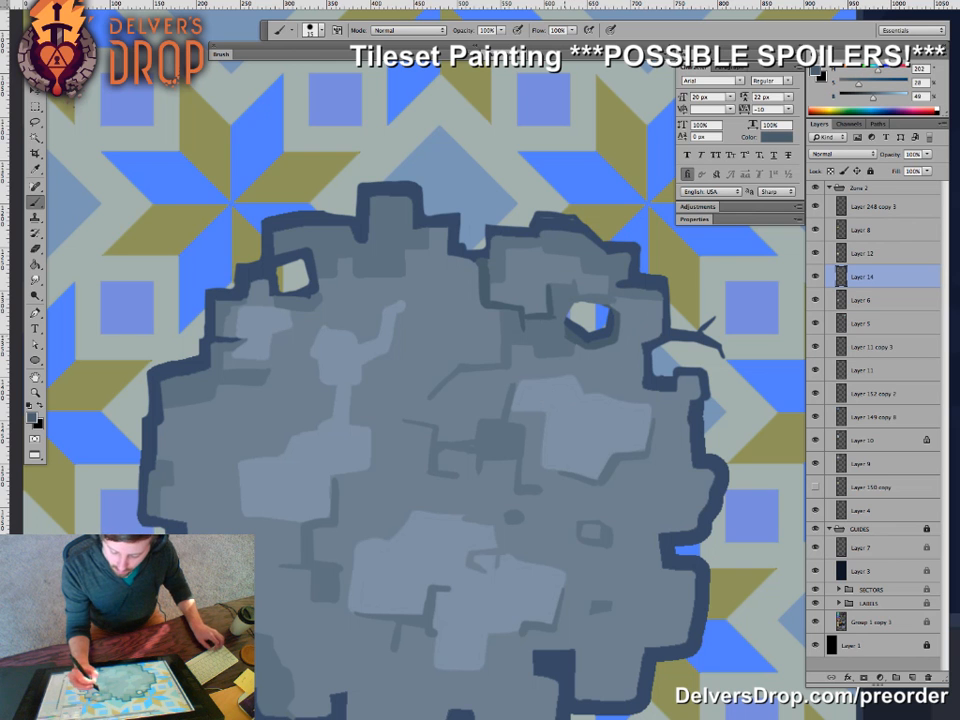
{"action": "left_click", "coordinate": [562, 528], "text": "alt"}
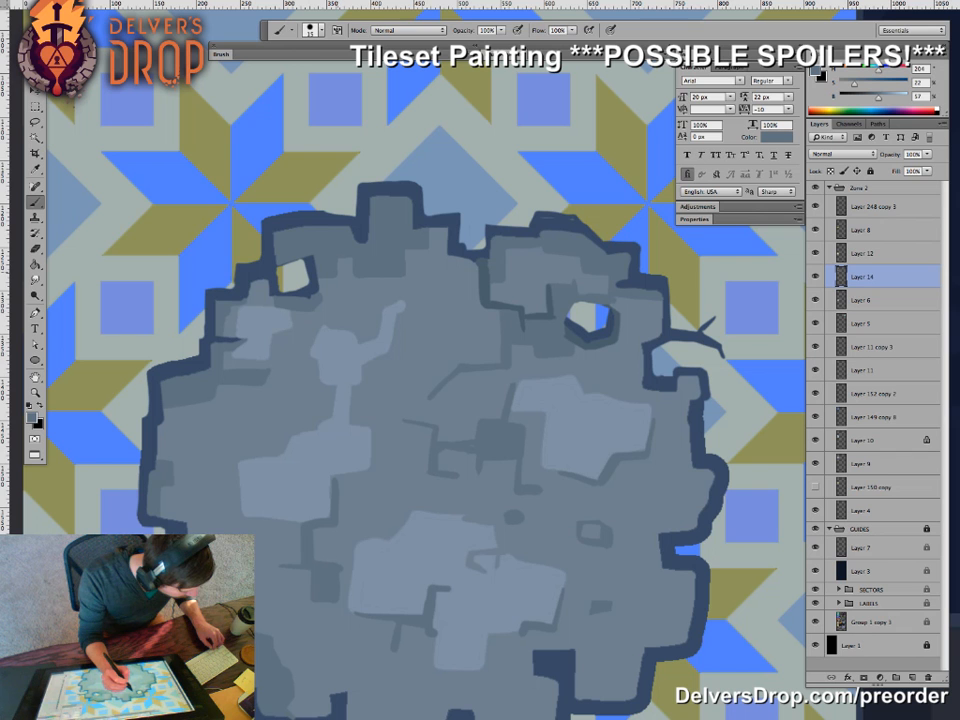
{"action": "left_click", "coordinate": [229, 217], "text": "alt"}
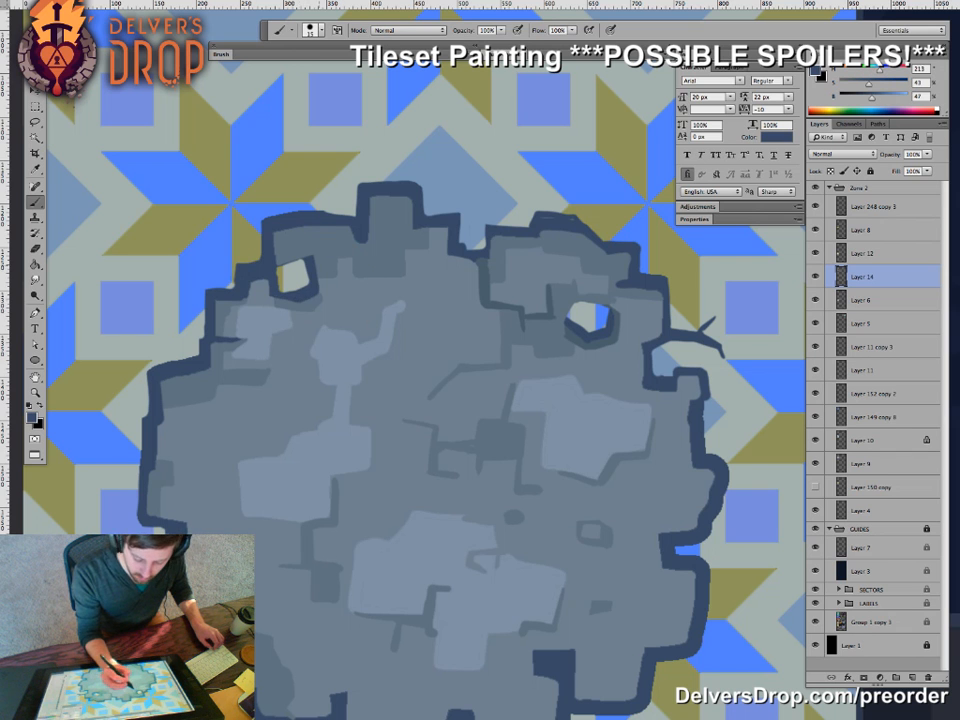
{"action": "left_click", "coordinate": [560, 520], "text": "alt"}
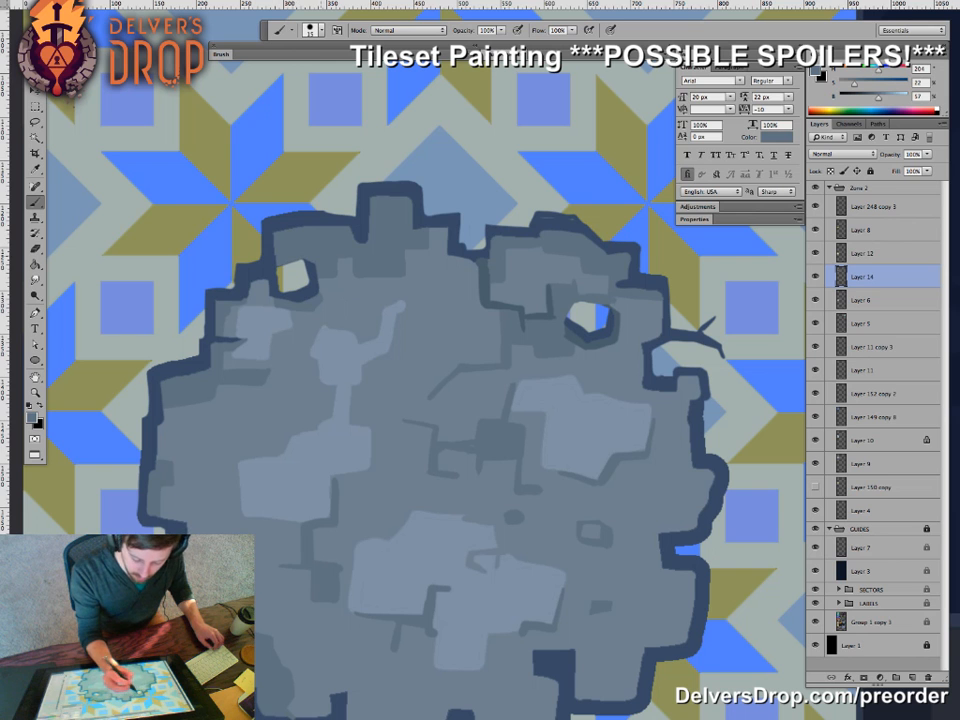
{"action": "key", "text": "e"}
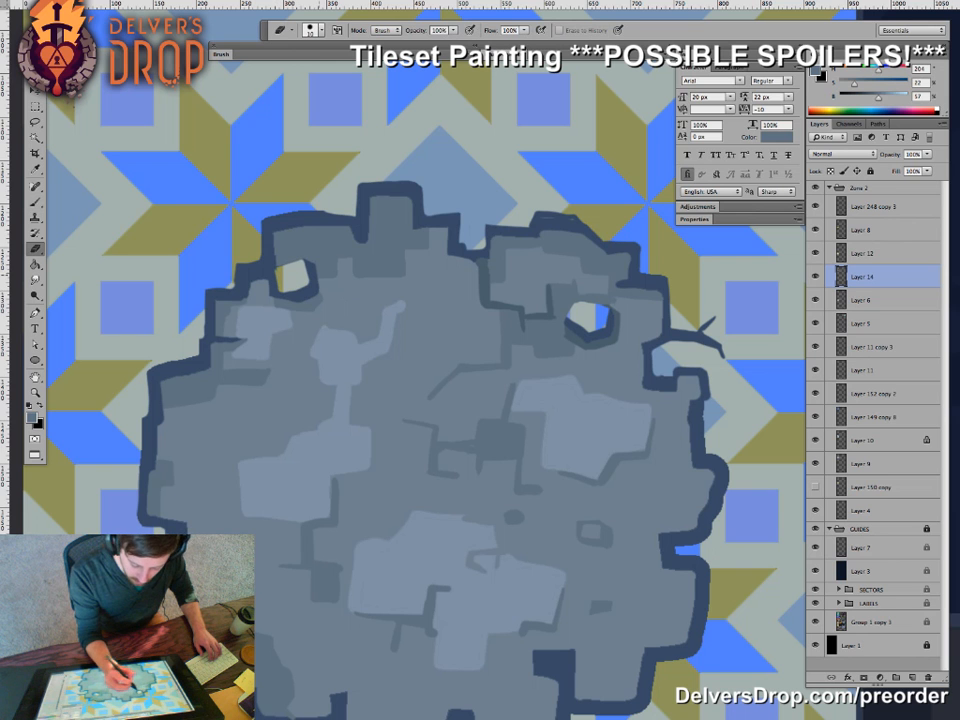
{"action": "key", "text": "b"}
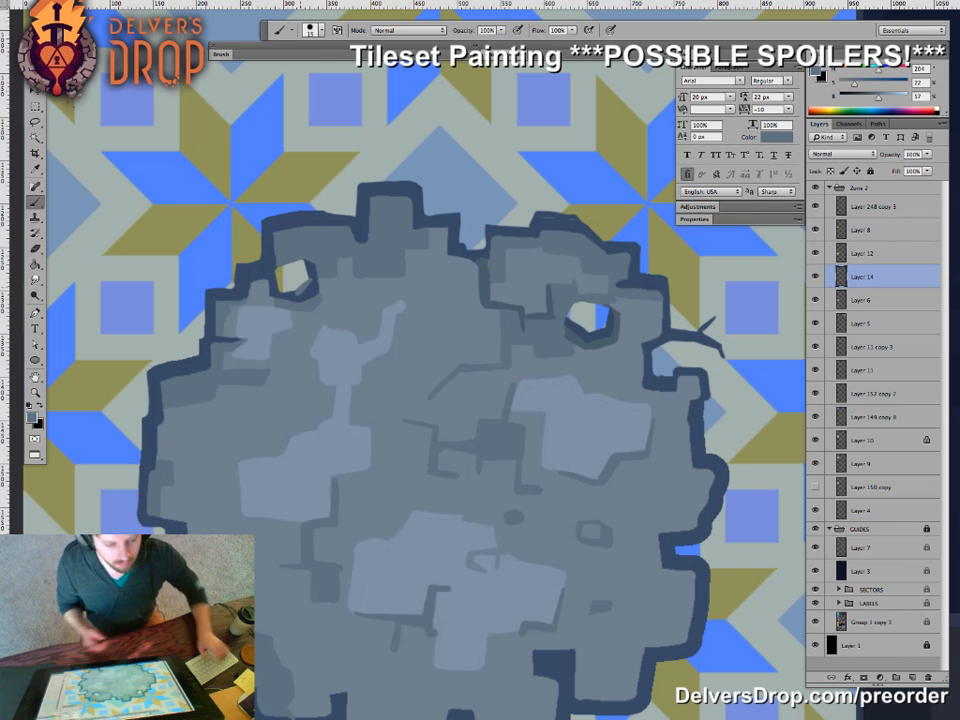
{"action": "mouse_move", "coordinate": [528, 442]}
{"action": "left_mouse_down"}
{"action": "mouse_move", "coordinate": [440, 442]}
{"action": "mouse_move", "coordinate": [478, 442]}
{"action": "left_mouse_up"}
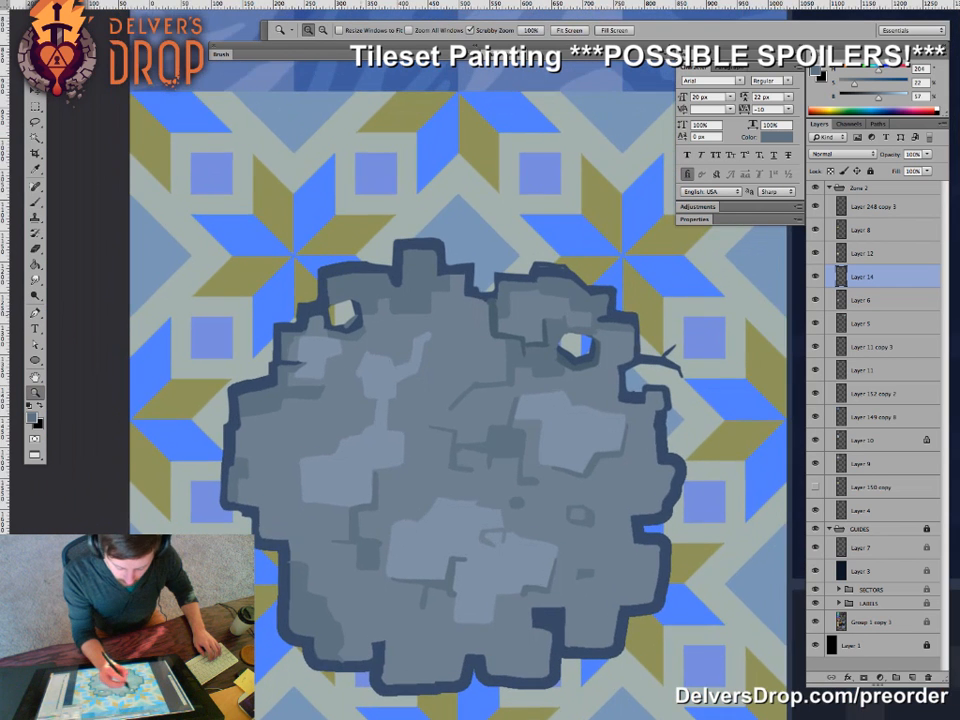
{"action": "left_click_drag", "start_coordinate": [347, 328], "coordinate": [407, 328]}
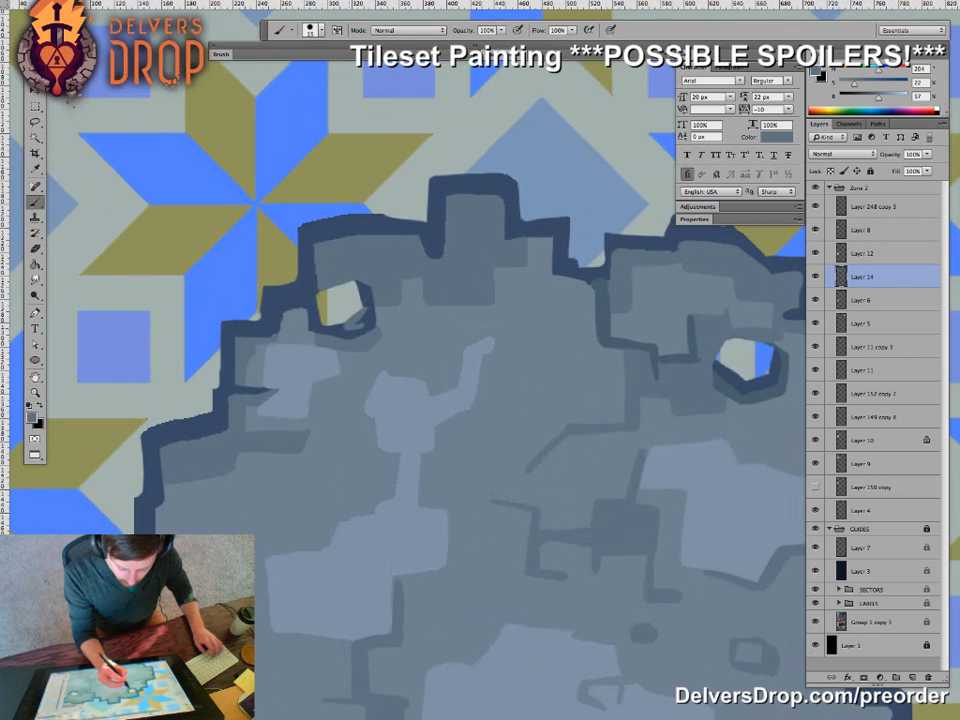
{"action": "left_click", "coordinate": [369, 308], "text": "alt"}
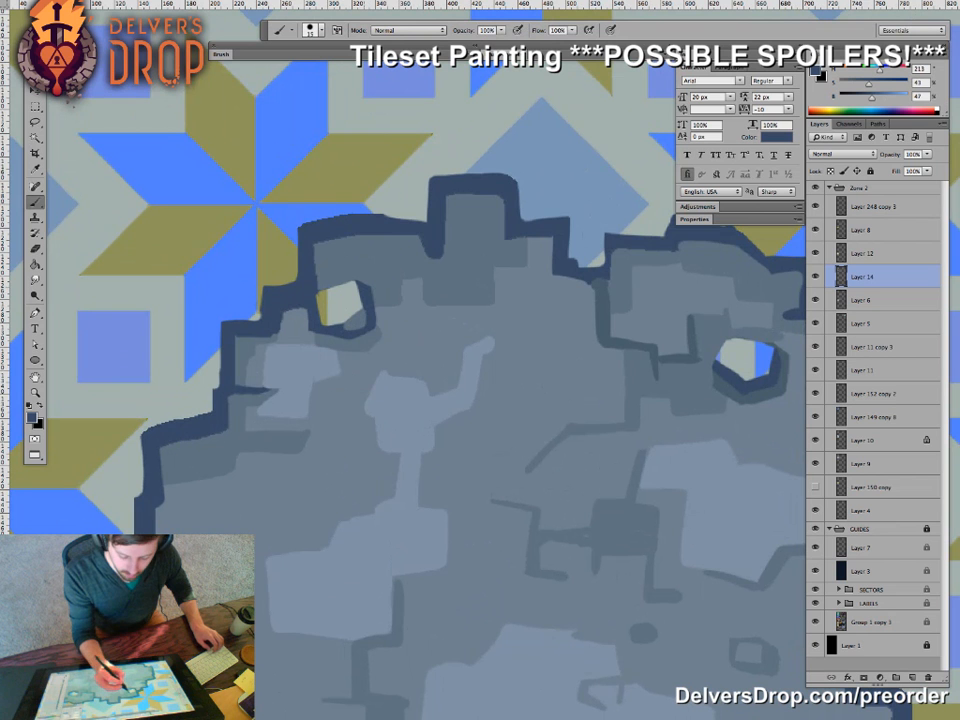
- Examine the rock patch against the surrounding tileset, from the full sheet down to the star-patterned tile
{"action": "key", "text": "z"}
{"action": "left_click_drag", "start_coordinate": [481, 486], "coordinate": [425, 486]}
{"action": "left_click_drag", "start_coordinate": [620, 574], "coordinate": [470, 574]}
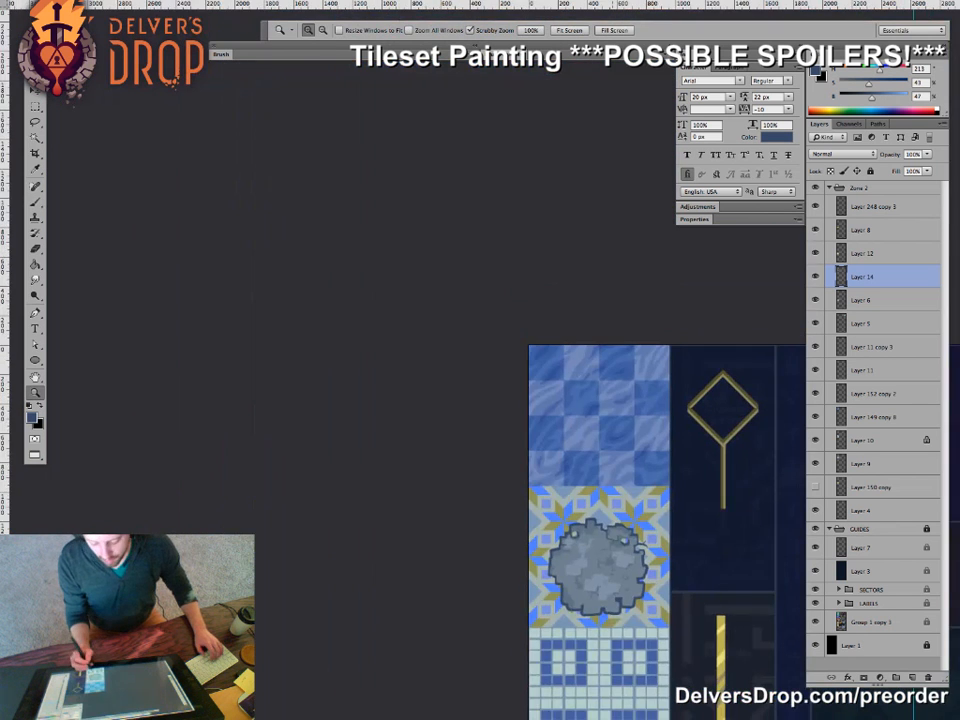
{"action": "left_click_drag", "start_coordinate": [668, 640], "coordinate": [432, 495]}
{"action": "key", "text": "v"}
{"action": "key", "text": "z"}
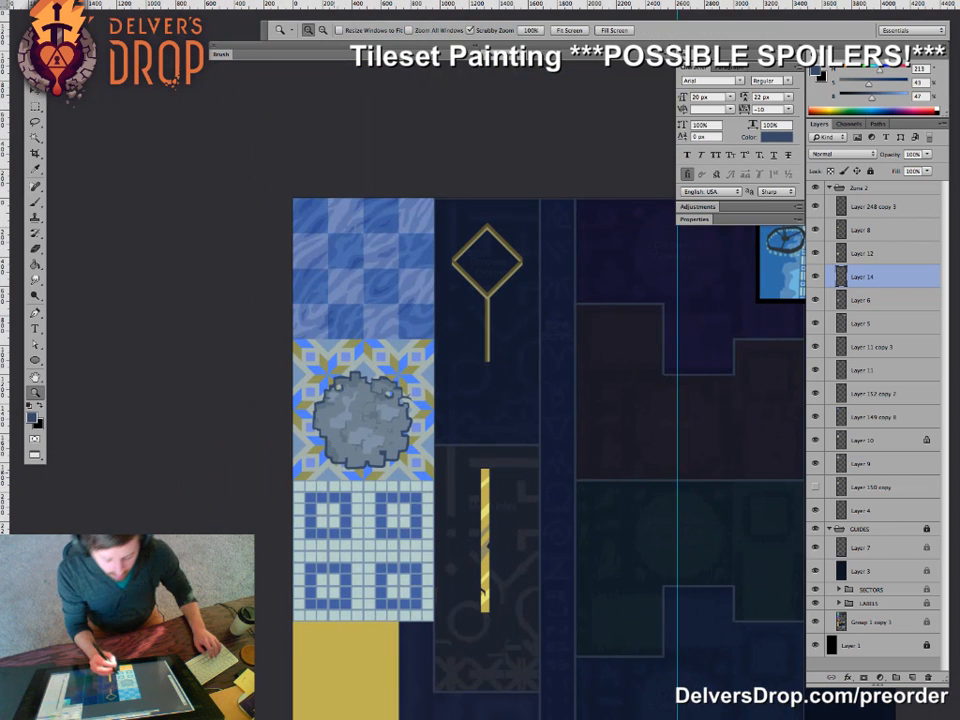
{"action": "left_click_drag", "start_coordinate": [331, 412], "coordinate": [447, 412]}
{"action": "left_click_drag", "start_coordinate": [364, 327], "coordinate": [423, 327]}
{"action": "key", "text": "e"}
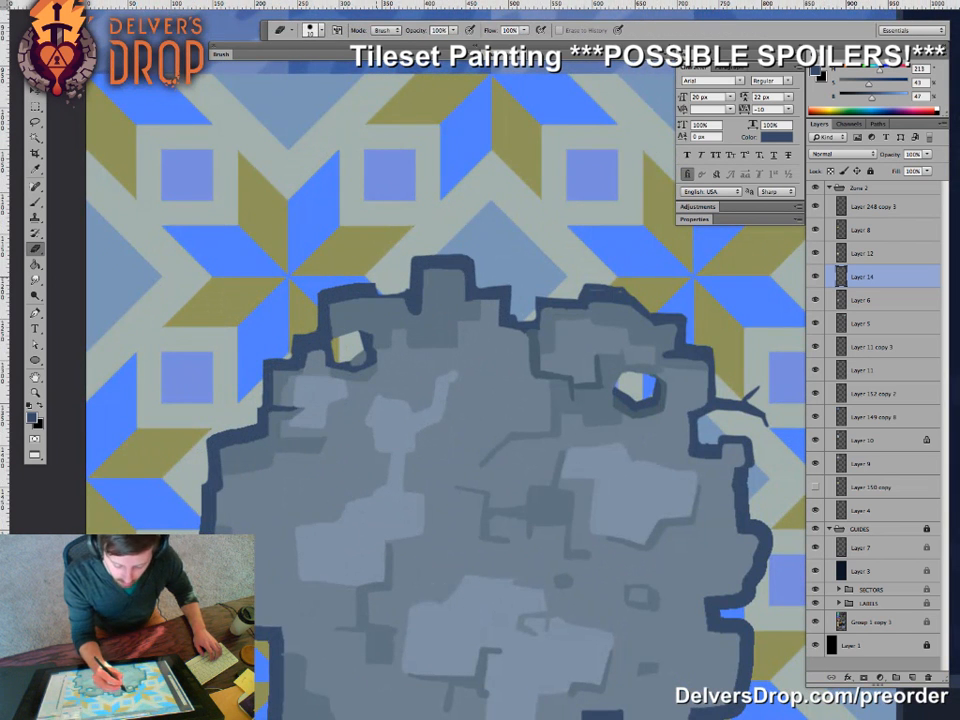
{"action": "key", "text": "z"}
{"action": "left_click_drag", "start_coordinate": [484, 500], "coordinate": [394, 500]}
{"action": "left_click_drag", "start_coordinate": [455, 440], "coordinate": [415, 351]}
{"action": "left_click_drag", "start_coordinate": [378, 494], "coordinate": [445, 494]}
- Reshape the small notch in the rock's bottom edge by erasing inside it and touching up its navy outline
{"action": "key", "text": "e"}
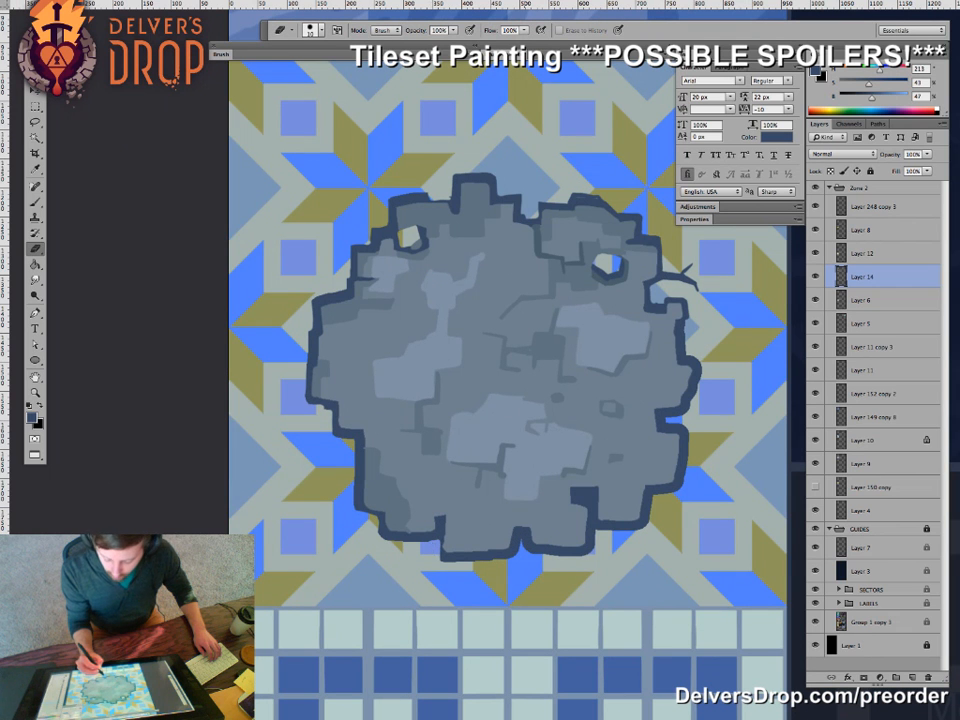
{"action": "key", "text": "b"}
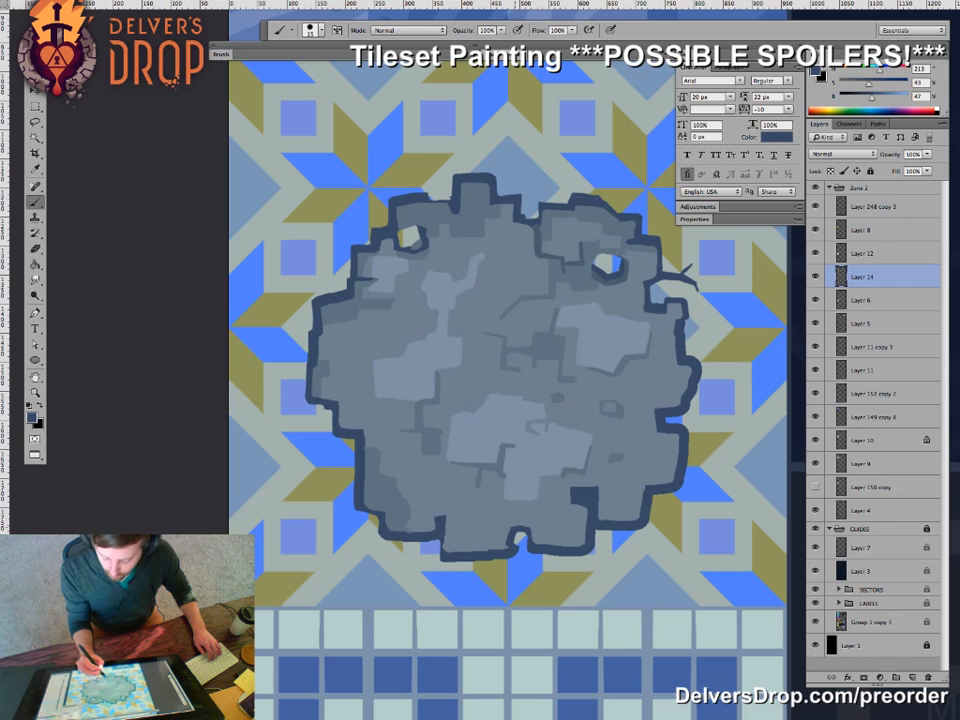
{"action": "key", "text": "e"}
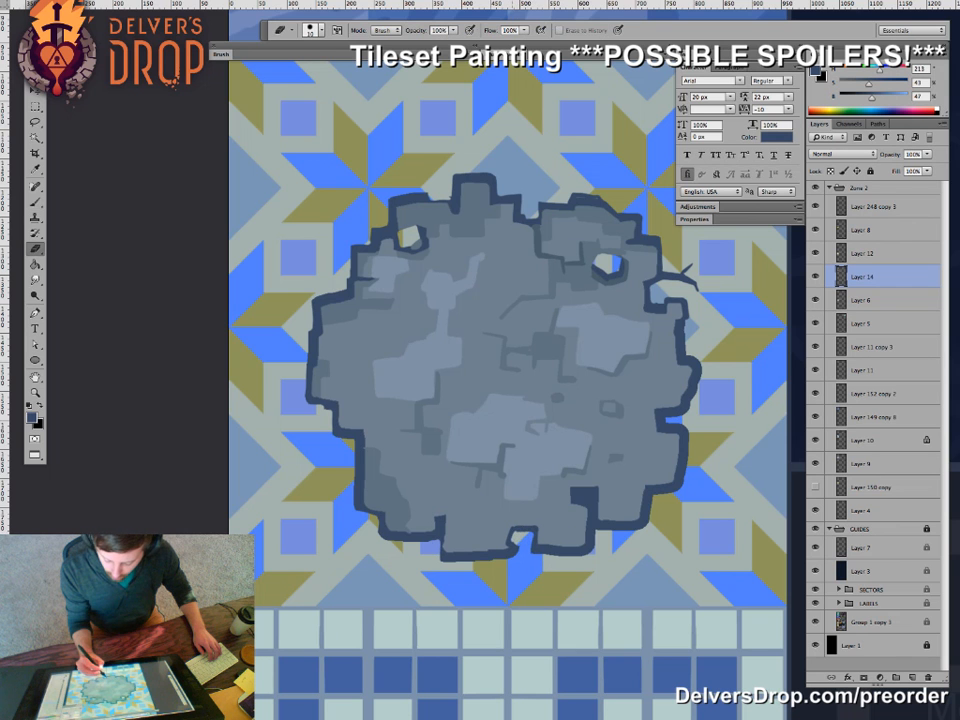
- Paint over the solid navy block near the rock's lower-right edge in slate, leaving thin navy cracks around a small stone
{"action": "key", "text": "b"}
{"action": "mouse_move", "coordinate": [574, 500]}
{"action": "left_mouse_down"}
{"action": "mouse_move", "coordinate": [561, 503]}
{"action": "mouse_move", "coordinate": [594, 498]}
{"action": "mouse_move", "coordinate": [577, 489]}
{"action": "mouse_move", "coordinate": [599, 505]}
{"action": "left_mouse_up"}
{"action": "left_click", "coordinate": [582, 477], "text": "alt"}
{"action": "left_click", "coordinate": [593, 490], "text": "alt"}
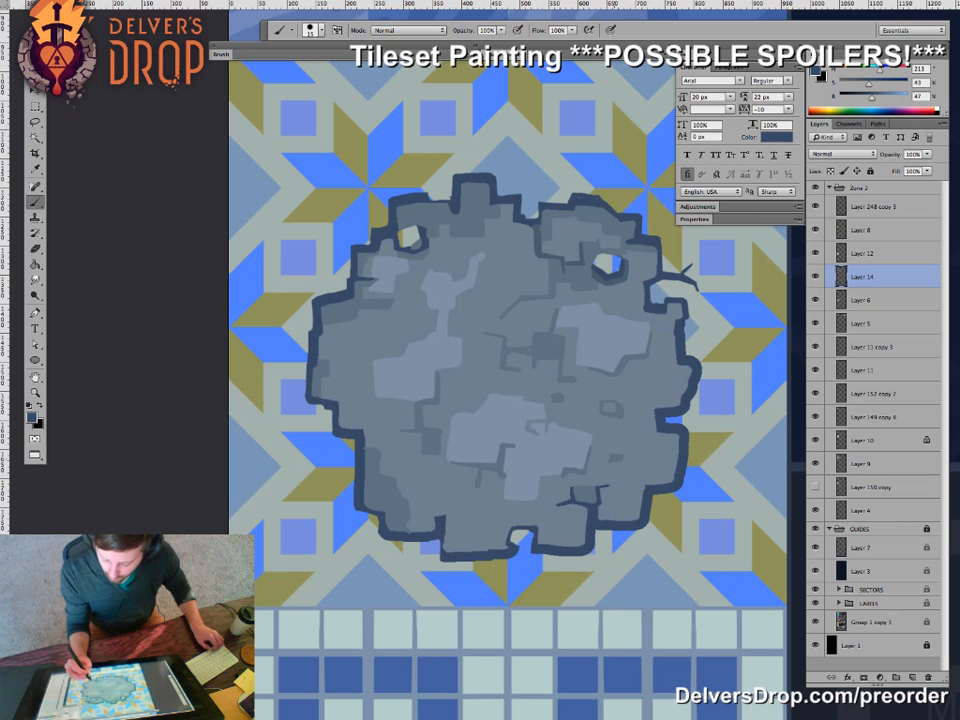
- Outline two small stones above the lower-right crack in the sampled darker slate and fill them with the same color
{"action": "left_click", "coordinate": [616, 460], "text": "alt"}
{"action": "key", "text": "g"}
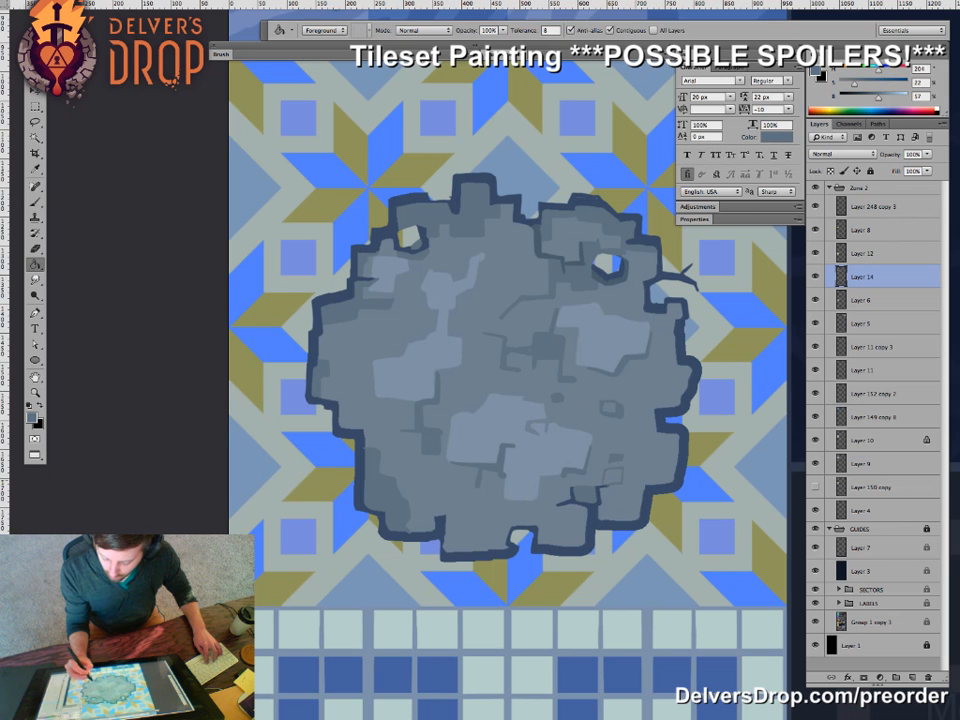
{"action": "left_click", "coordinate": [614, 475]}
{"action": "key", "text": "b"}
{"action": "key", "text": "ctrl+z"}
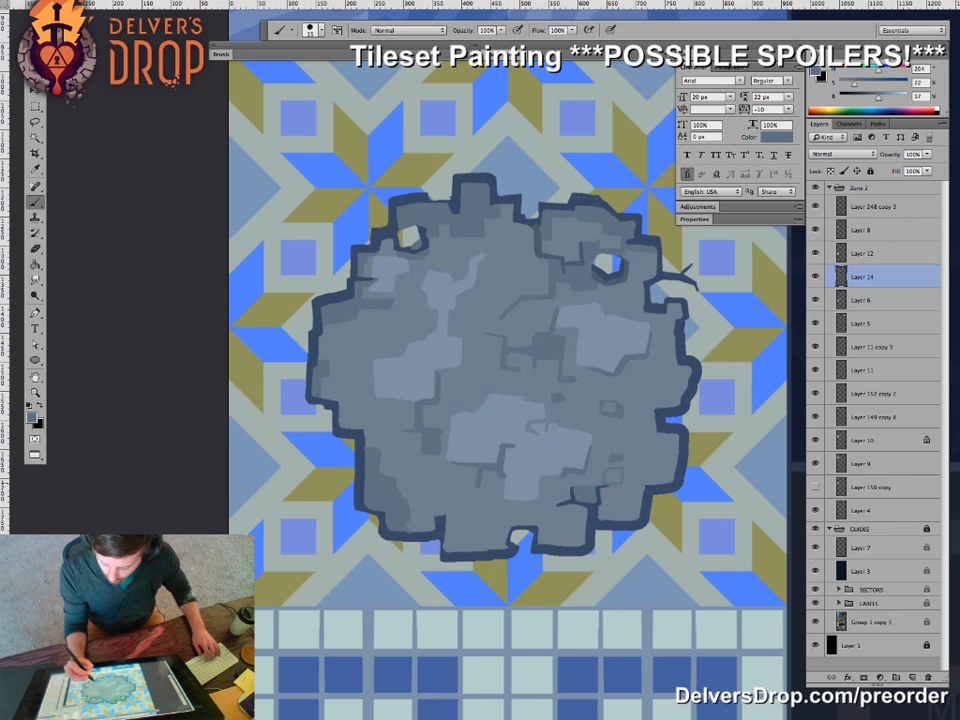
{"action": "key", "text": "g"}
{"action": "key", "text": "b"}
- Enlarge the notch in the rock's right edge into an enclosed hole, painting its navy rim and trimming the outer outline
{"action": "key", "text": "e"}
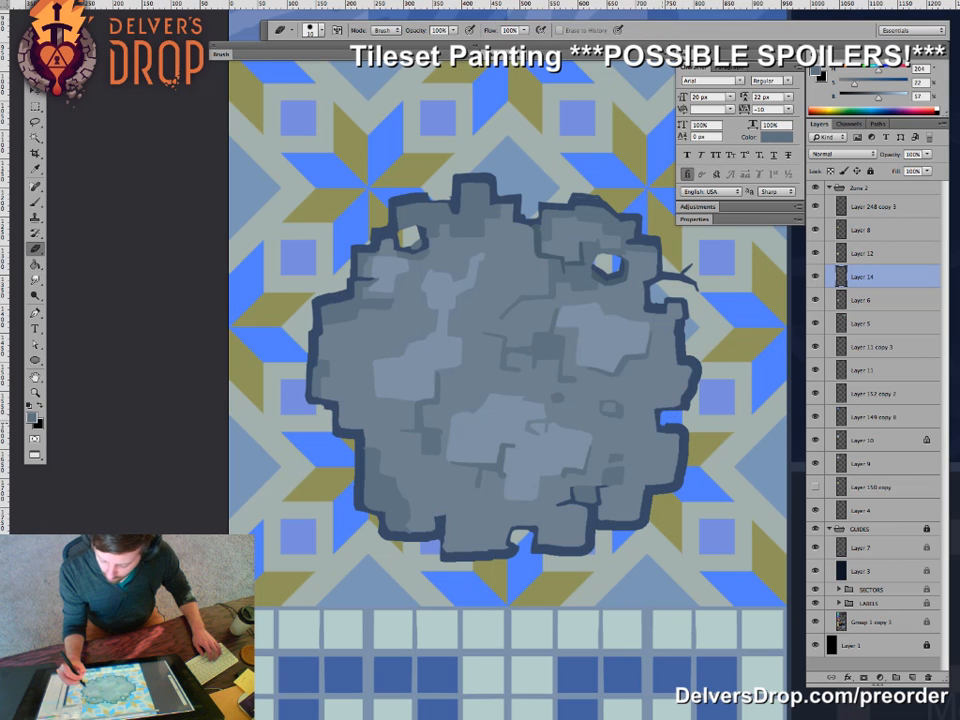
{"action": "key", "text": "b"}
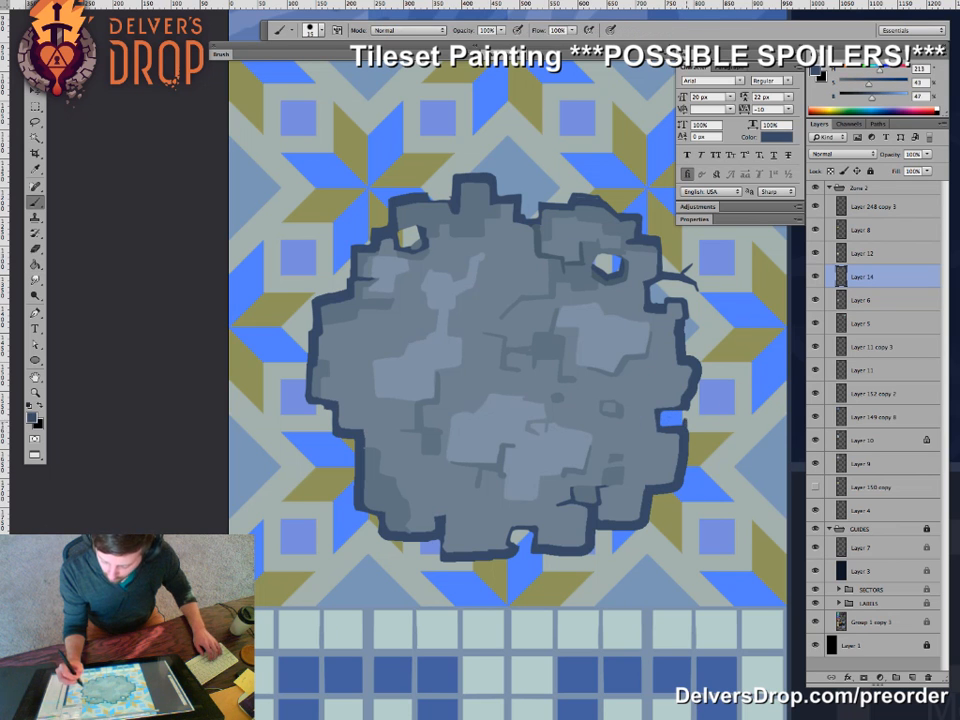
{"action": "key", "text": "e"}
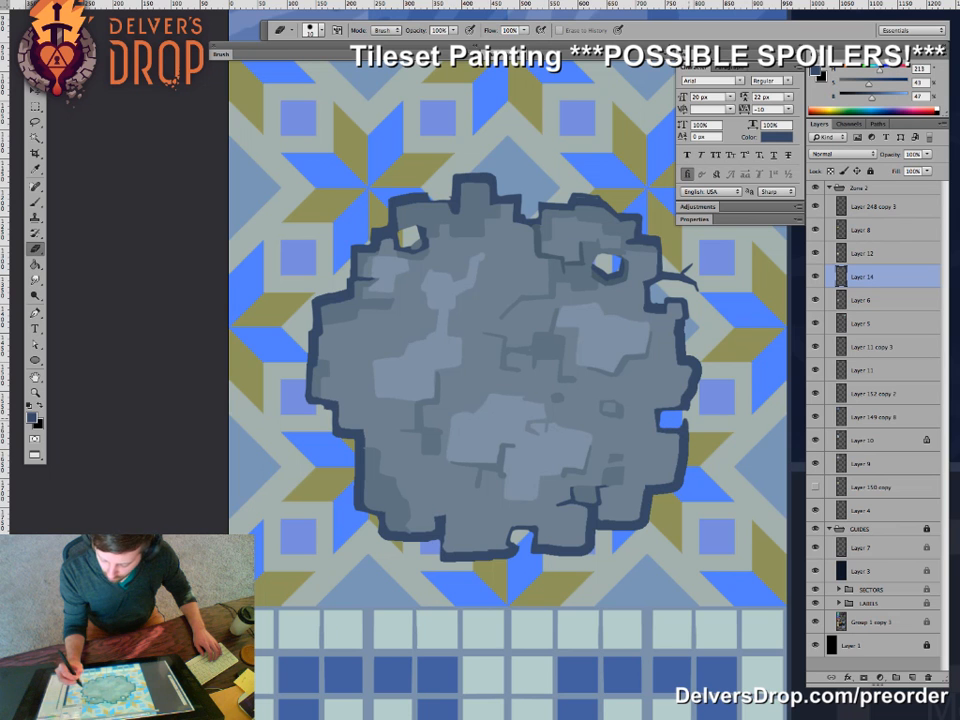
{"action": "key", "text": "b"}
{"action": "left_click", "coordinate": [674, 445], "text": "alt"}
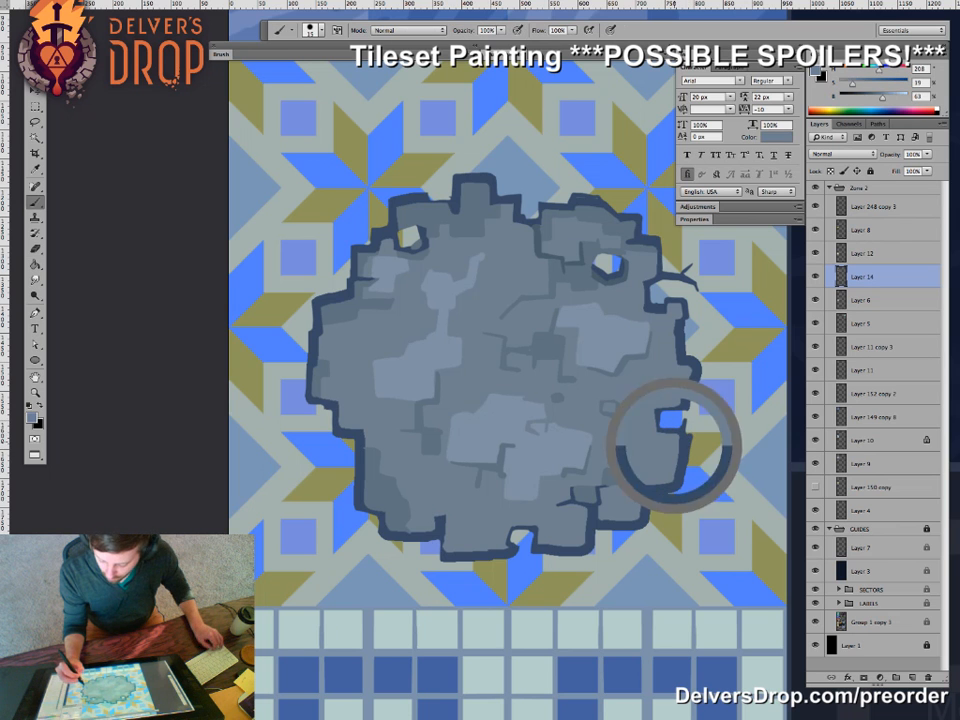
{"action": "left_click", "coordinate": [686, 428], "text": "alt"}
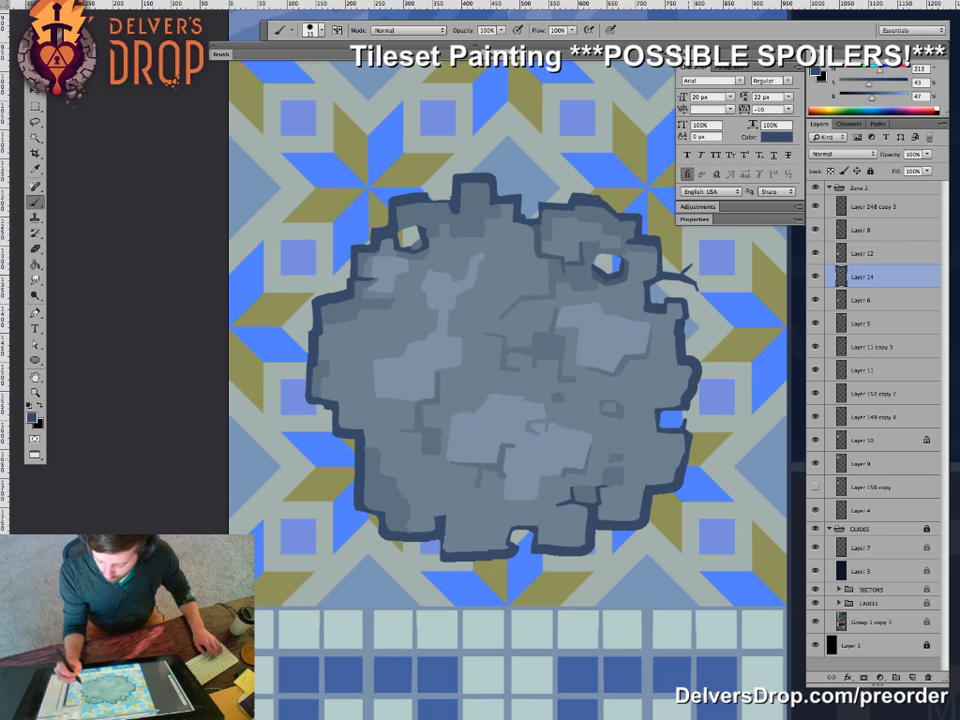
{"action": "key", "text": "e"}
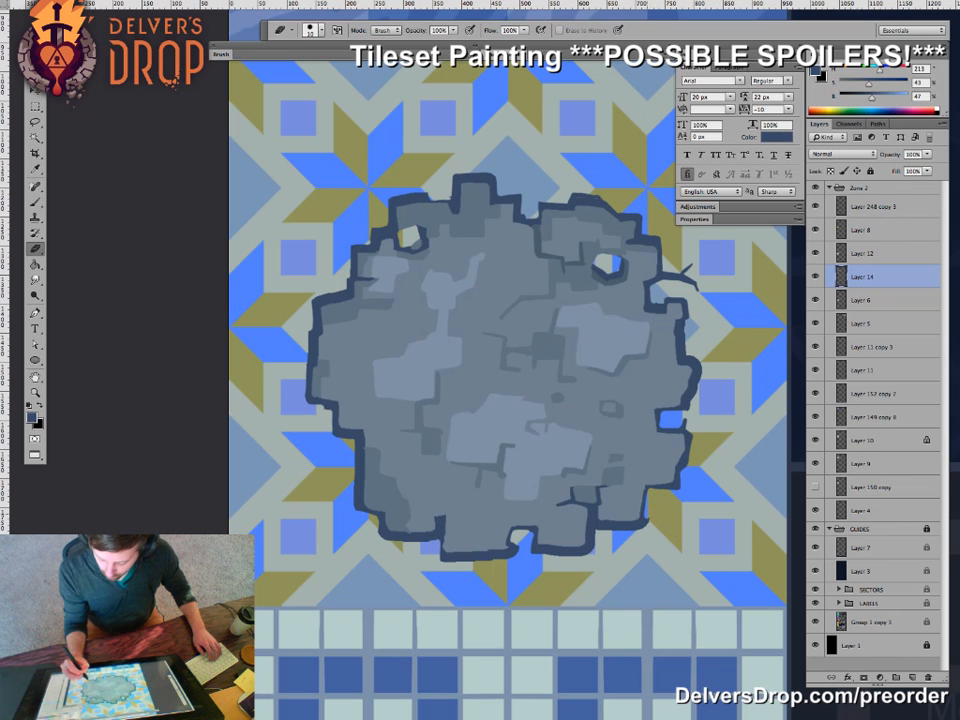
- Add darker slate shading blocks along the rock's lower-right edge and extend the navy crack beside them
{"action": "key", "text": "b"}
{"action": "left_click", "coordinate": [618, 480], "text": "alt"}
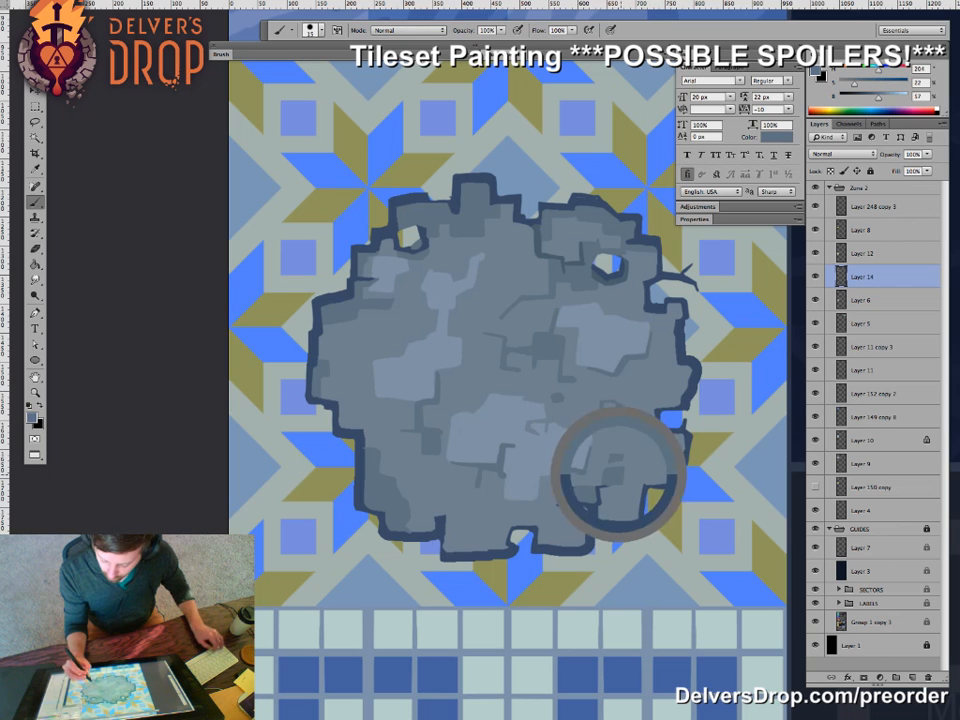
{"action": "key", "text": "g"}
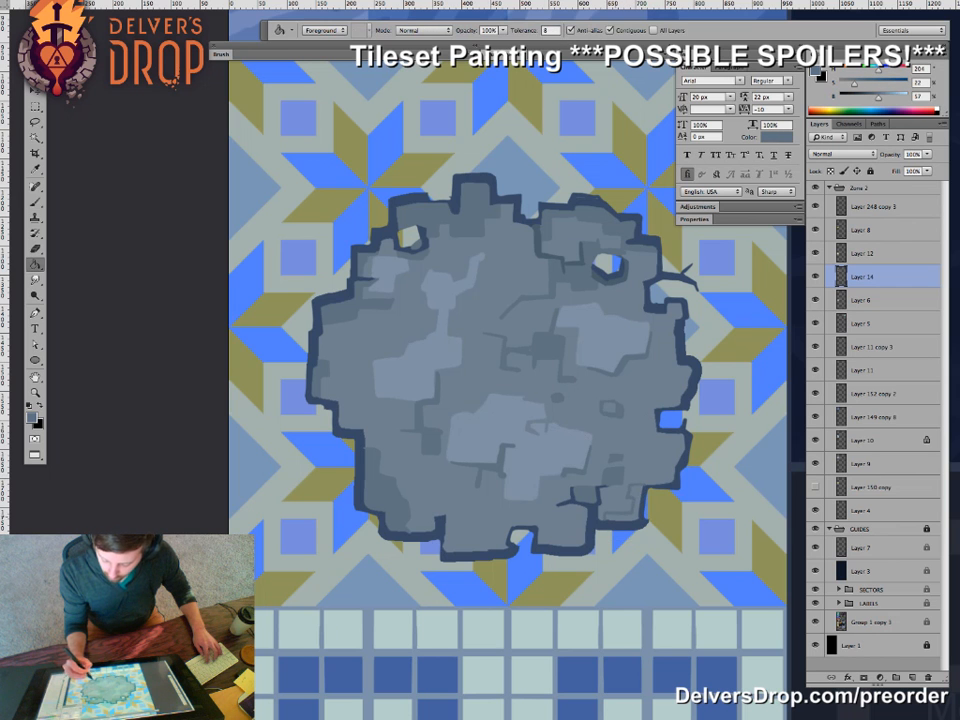
{"action": "key", "text": "b"}
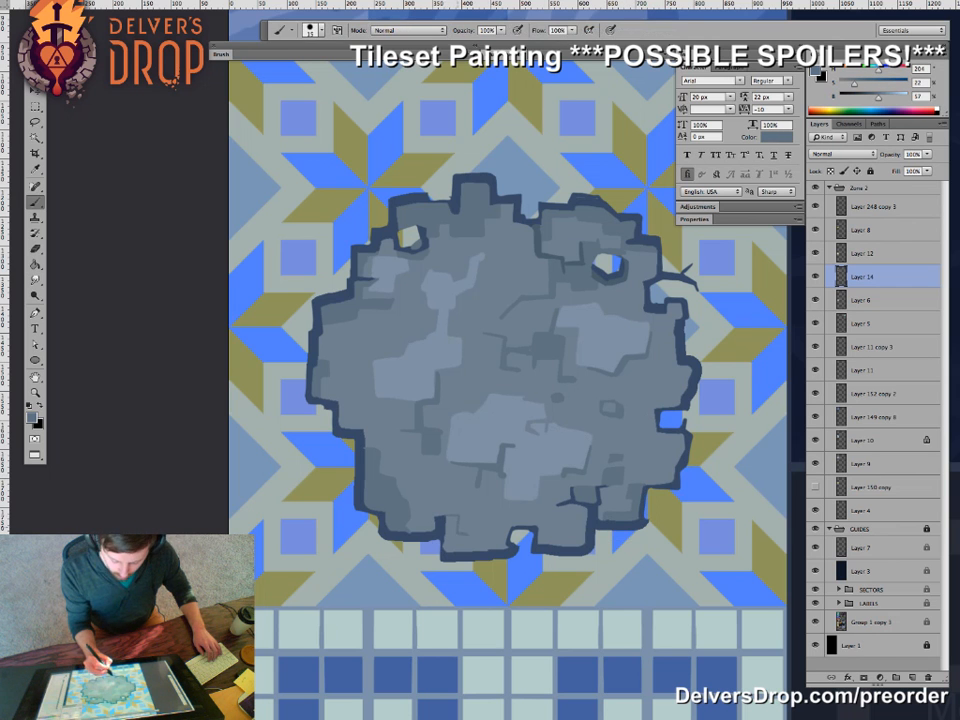
{"action": "key", "text": "g"}
{"action": "left_click", "coordinate": [342, 401]}
{"action": "left_click_drag", "start_coordinate": [342, 401], "coordinate": [319, 434]}
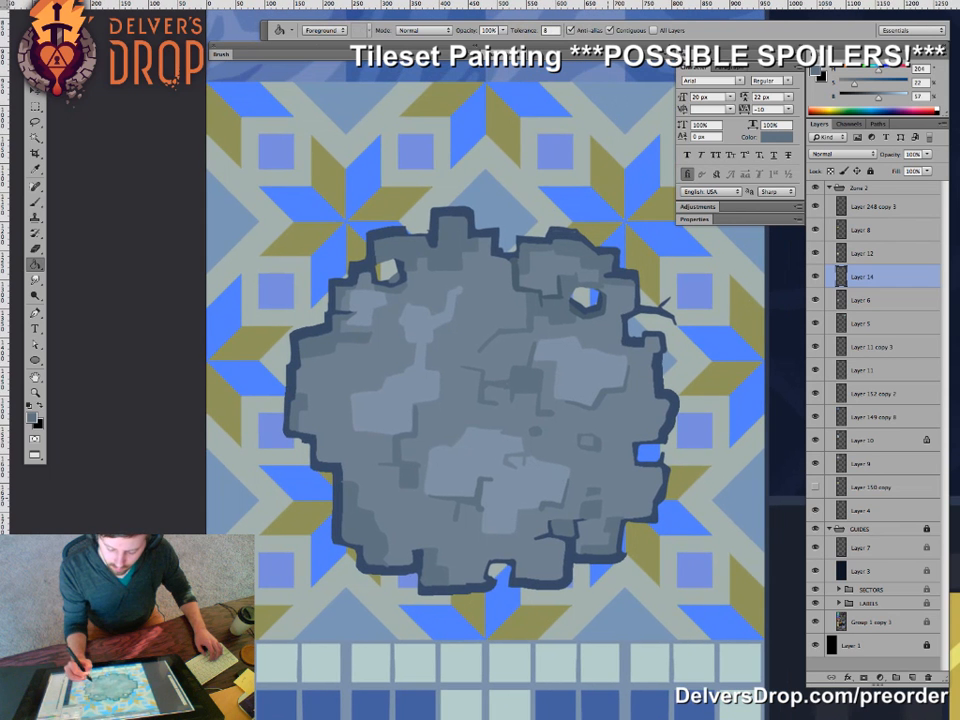
- Erase a small hole in the light patch on the rock's left side and add its navy inner edge and darker slate shadow
{"action": "key", "text": "e"}
{"action": "left_click_drag", "start_coordinate": [374, 410], "coordinate": [378, 406]}
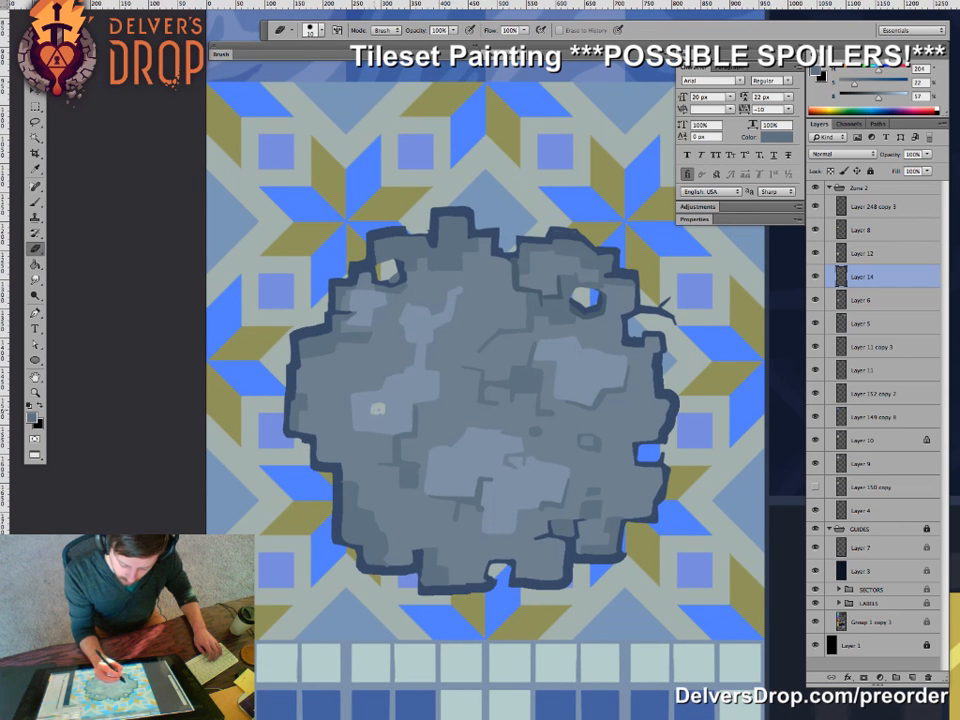
{"action": "key", "text": "b"}
{"action": "left_click", "coordinate": [377, 410]}
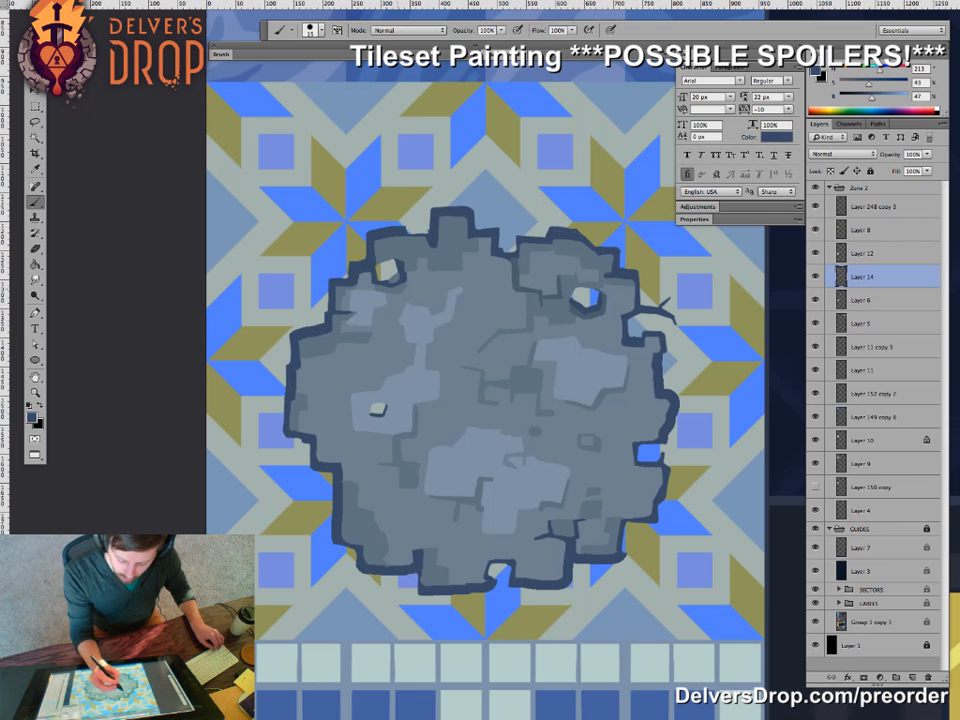
{"action": "left_click", "coordinate": [297, 216], "text": "alt"}
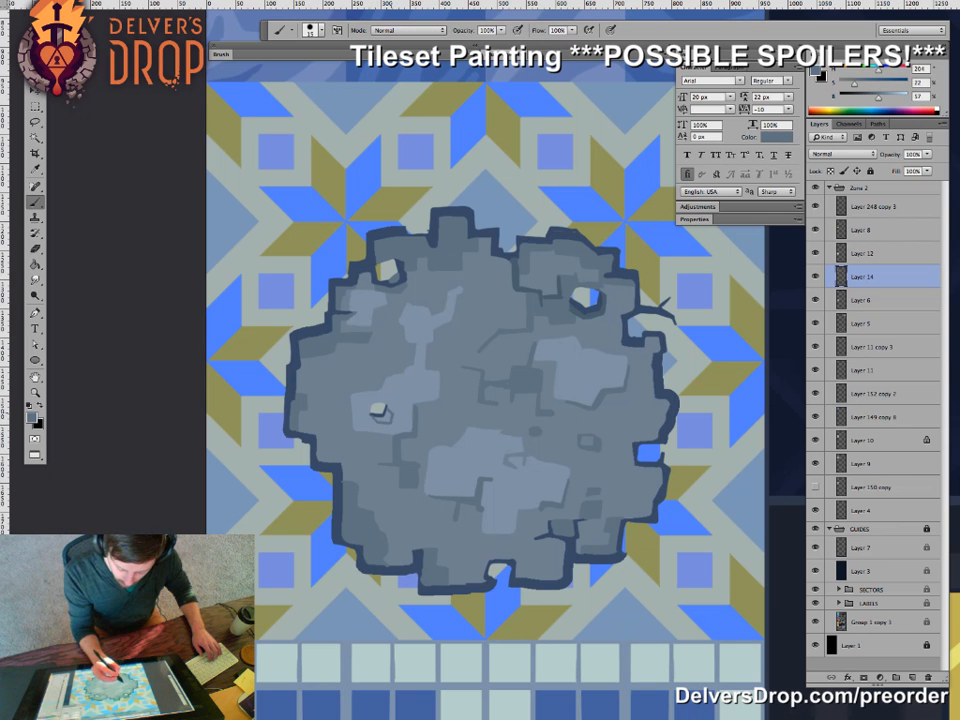
{"action": "key", "text": "g"}
{"action": "left_click", "coordinate": [385, 417]}
- Sharpen the navy side faces and edges of the new small hole in the left light patch
{"action": "key", "text": "z"}
{"action": "left_click_drag", "start_coordinate": [374, 412], "coordinate": [440, 411]}
{"action": "key", "text": "b"}
{"action": "left_click", "coordinate": [393, 423], "text": "alt"}
{"action": "mouse_move", "coordinate": [368, 425]}
{"action": "left_mouse_down"}
{"action": "mouse_move", "coordinate": [415, 430]}
{"action": "mouse_move", "coordinate": [426, 390]}
{"action": "mouse_move", "coordinate": [396, 380]}
{"action": "mouse_move", "coordinate": [411, 384]}
{"action": "left_mouse_up"}
{"action": "key", "text": "e"}
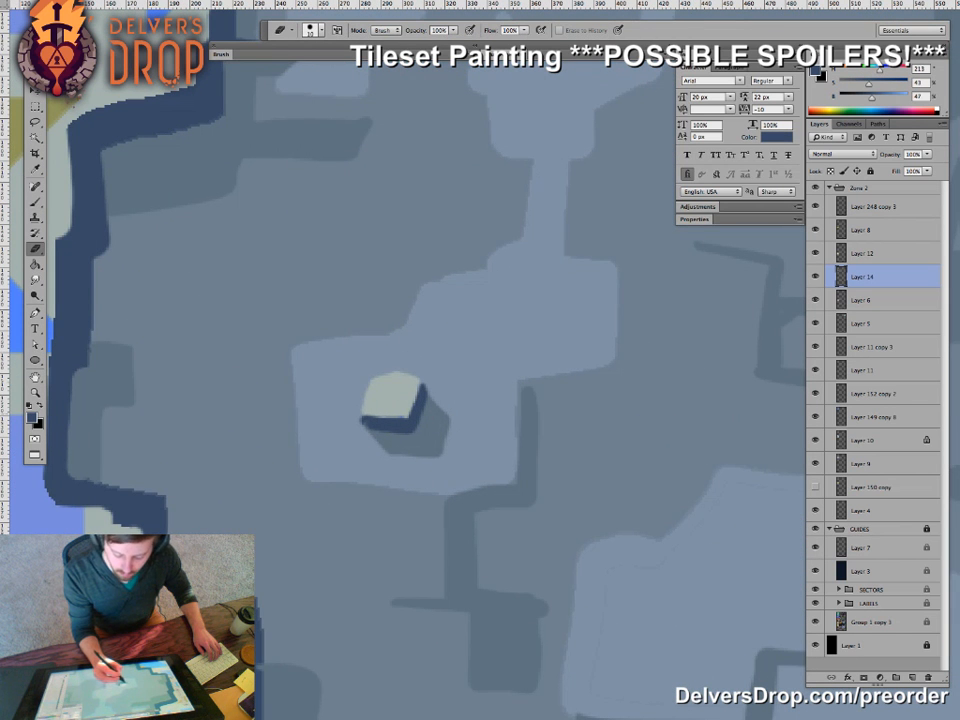
- Examine the whole rock patch against the star-patterned tile and its neighbouring floor tiles, from overview to close-up
{"action": "key", "text": "z"}
{"action": "left_click_drag", "start_coordinate": [470, 497], "coordinate": [345, 497]}
{"action": "left_click_drag", "start_coordinate": [579, 445], "coordinate": [515, 421]}
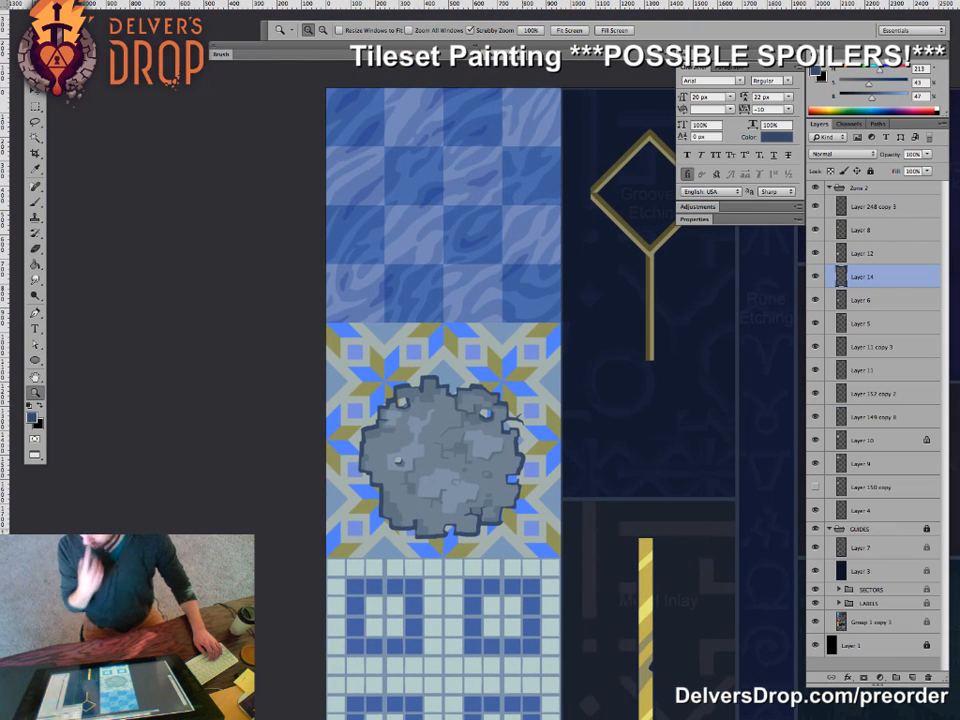
{"action": "left_click_drag", "start_coordinate": [451, 409], "coordinate": [530, 409]}
{"action": "key", "text": "e"}
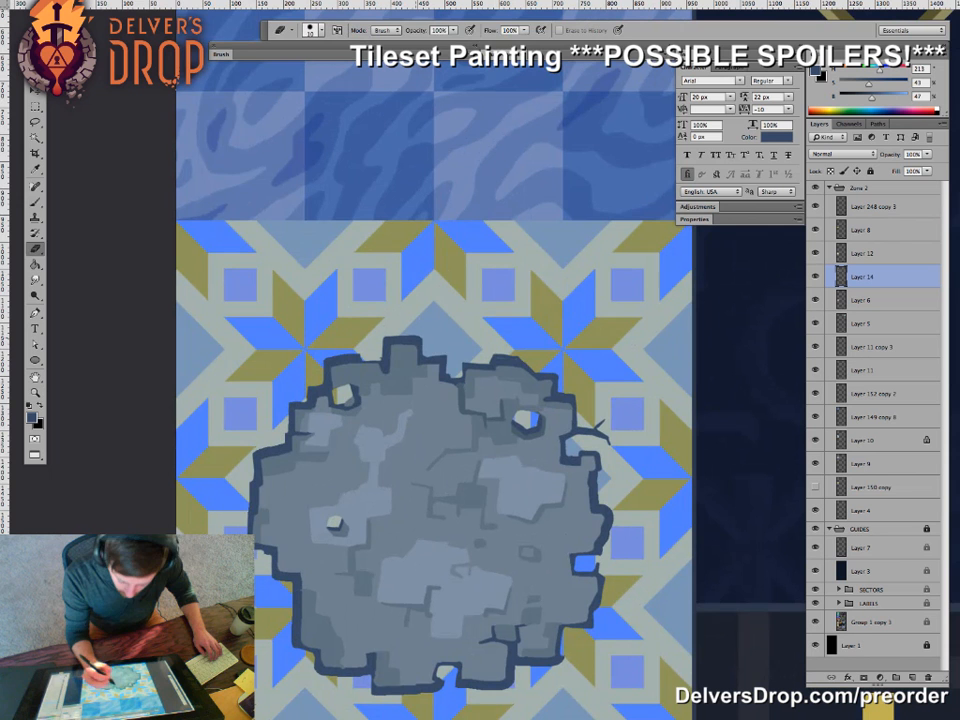
{"action": "key", "text": "b"}
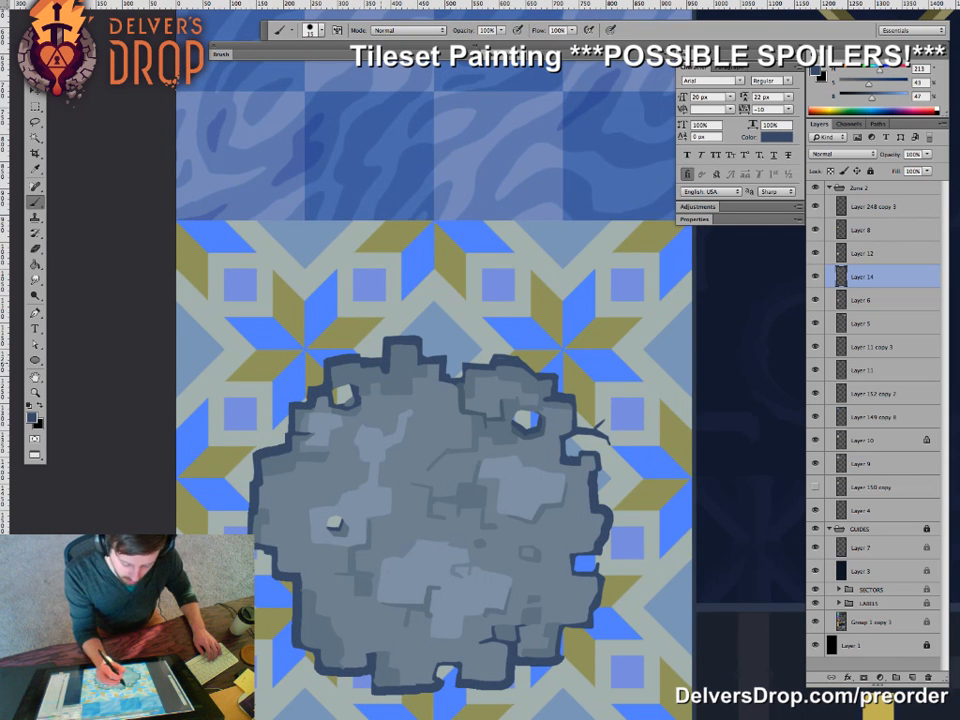
{"action": "key", "text": "z"}
{"action": "left_click_drag", "start_coordinate": [402, 489], "coordinate": [345, 489]}
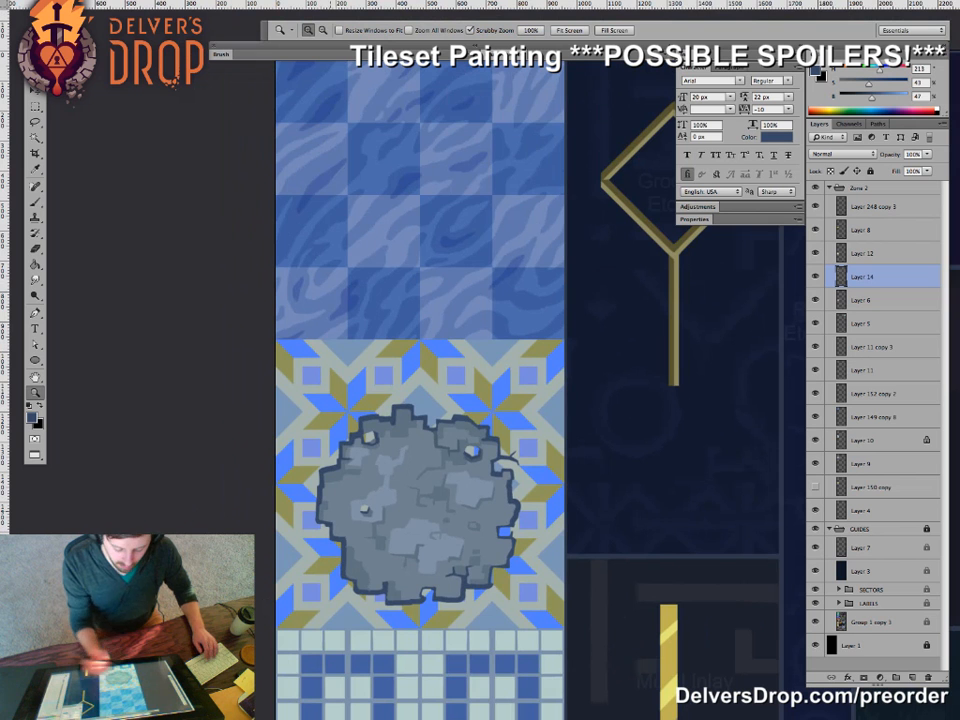
{"action": "left_click_drag", "start_coordinate": [320, 487], "coordinate": [378, 487]}
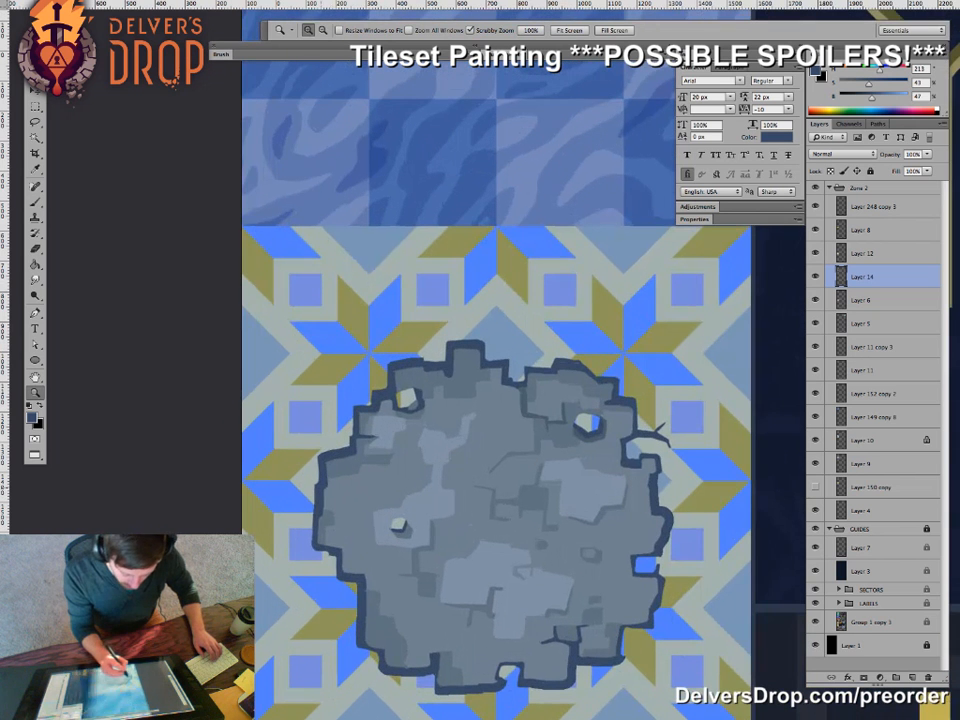
{"action": "key", "text": "e"}
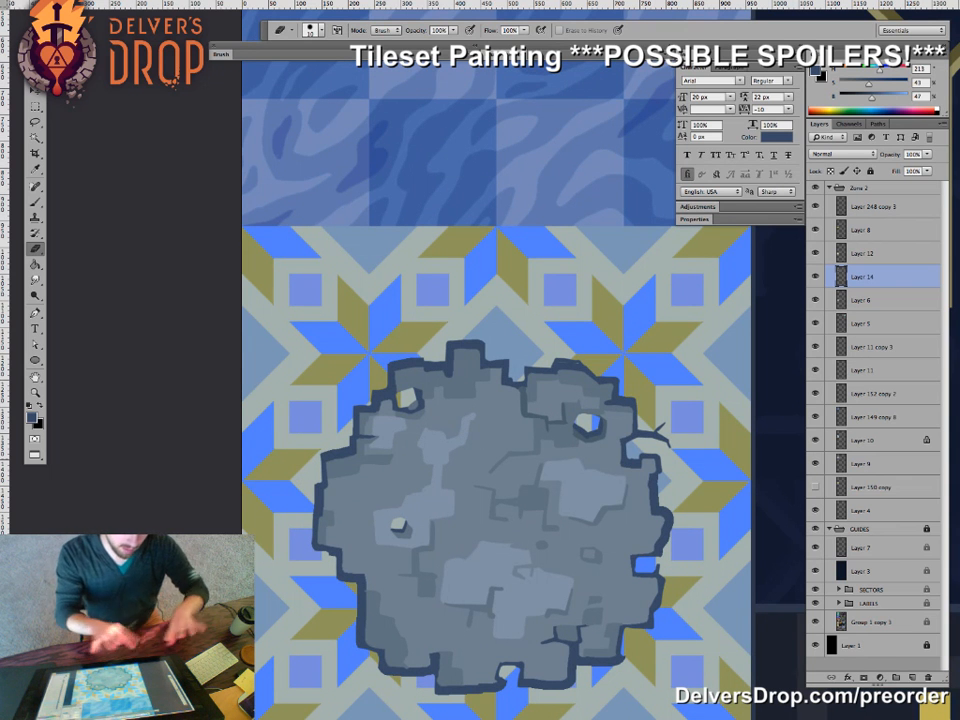
{"action": "left_click_drag", "start_coordinate": [524, 571], "coordinate": [530, 484]}
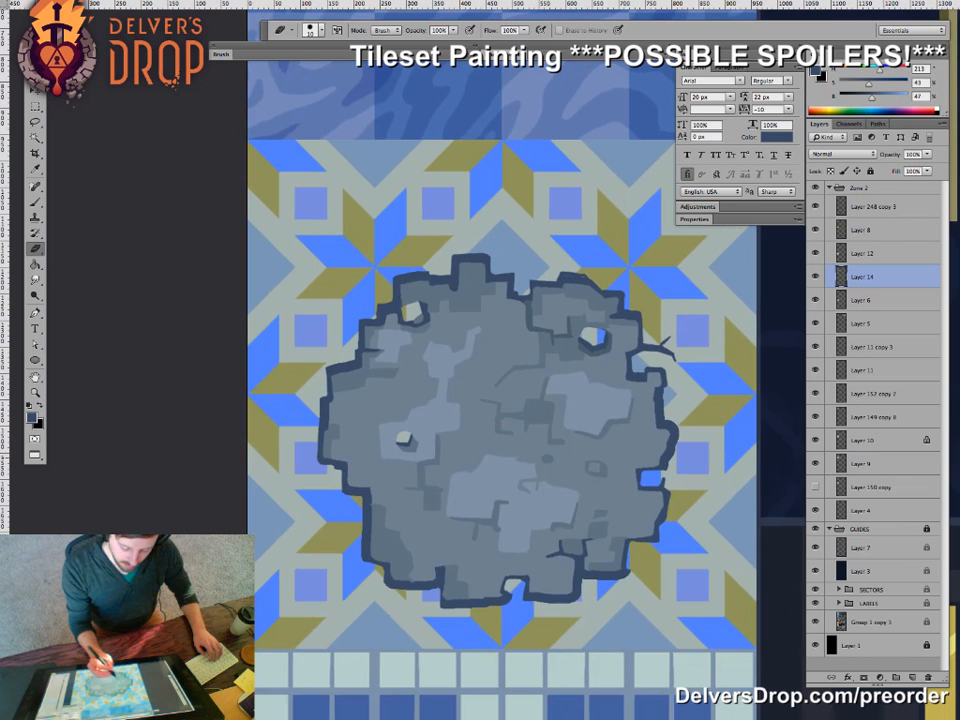
{"action": "key", "text": "b"}
{"action": "key", "text": "z"}
{"action": "left_click_drag", "start_coordinate": [376, 520], "coordinate": [396, 520]}
{"action": "key", "text": "e"}
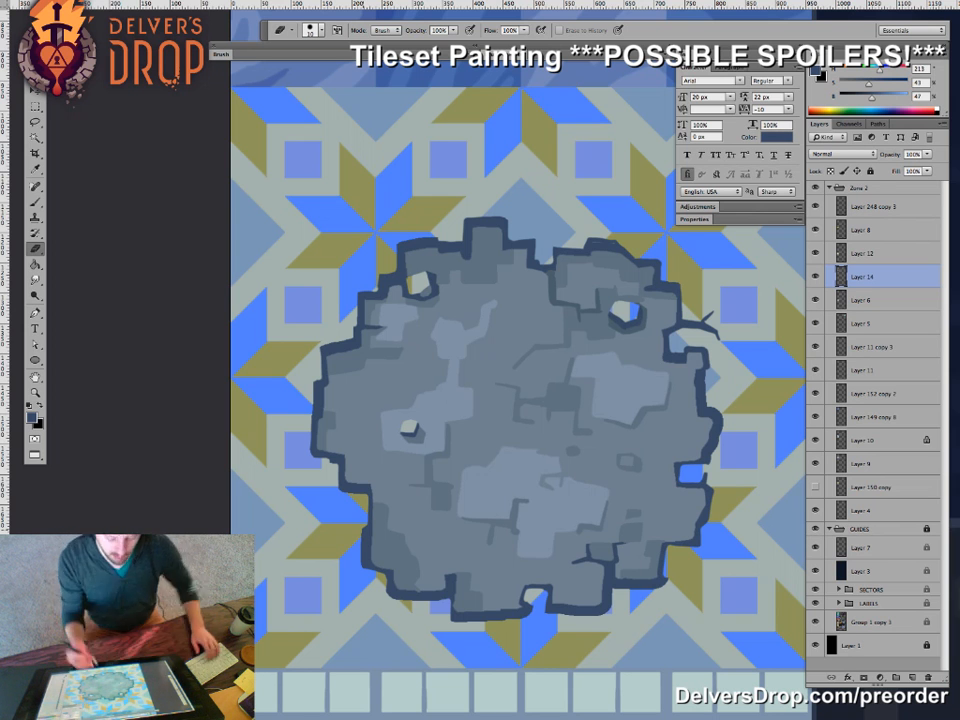
{"action": "left_click_drag", "start_coordinate": [520, 380], "coordinate": [491, 375]}
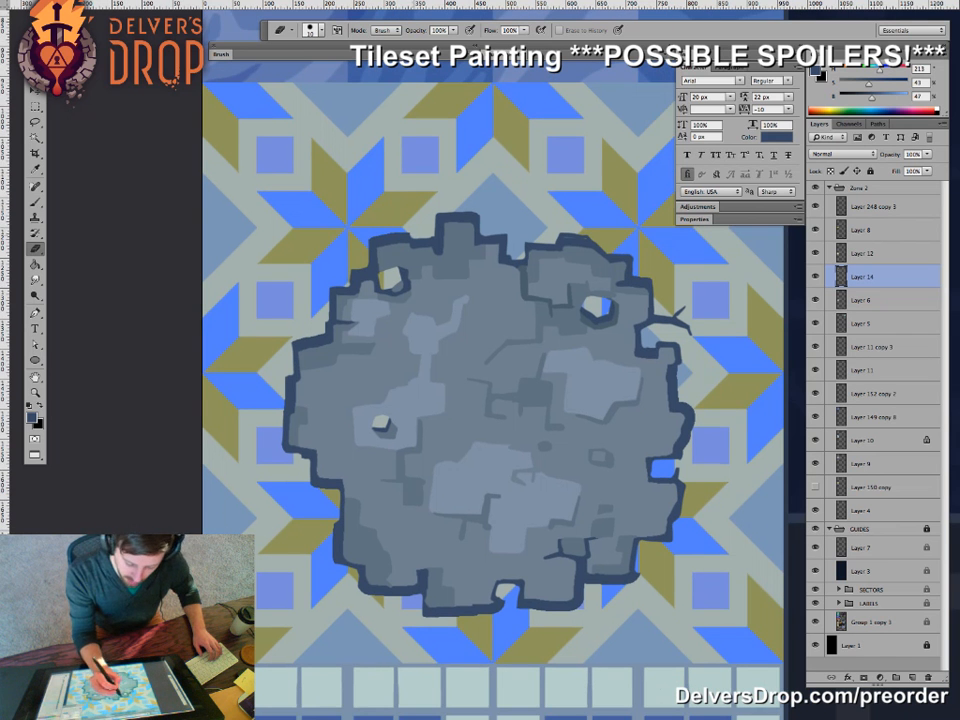
- Trim the navy bulge on the rock's right outline, just above the blue hole, into a more angular edge
{"action": "left_click_drag", "start_coordinate": [480, 400], "coordinate": [376, 388]}
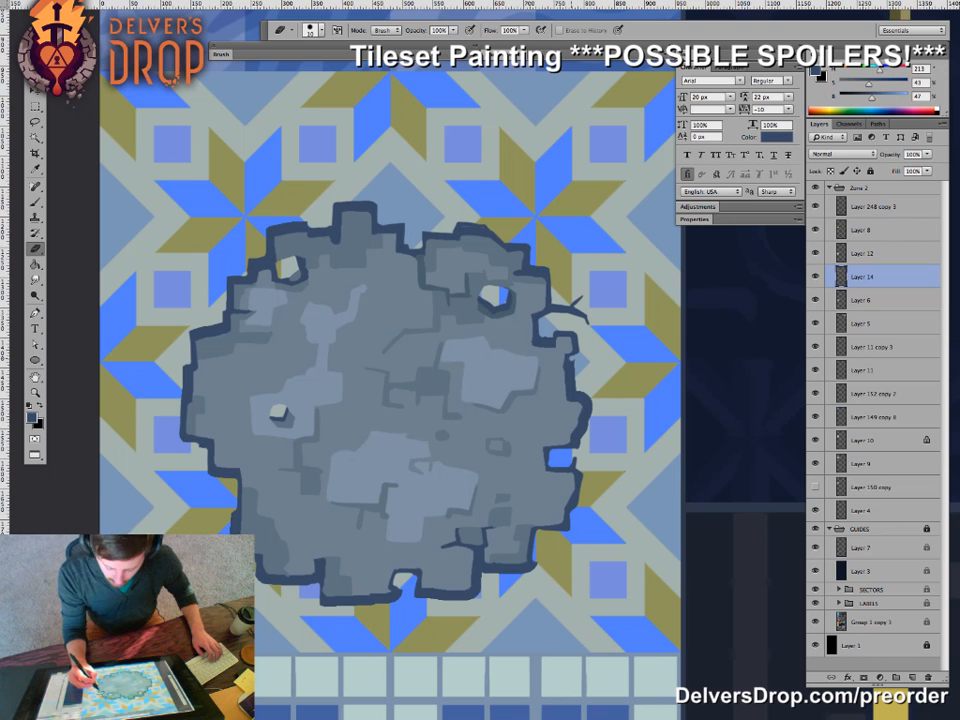
{"action": "key", "text": "b"}
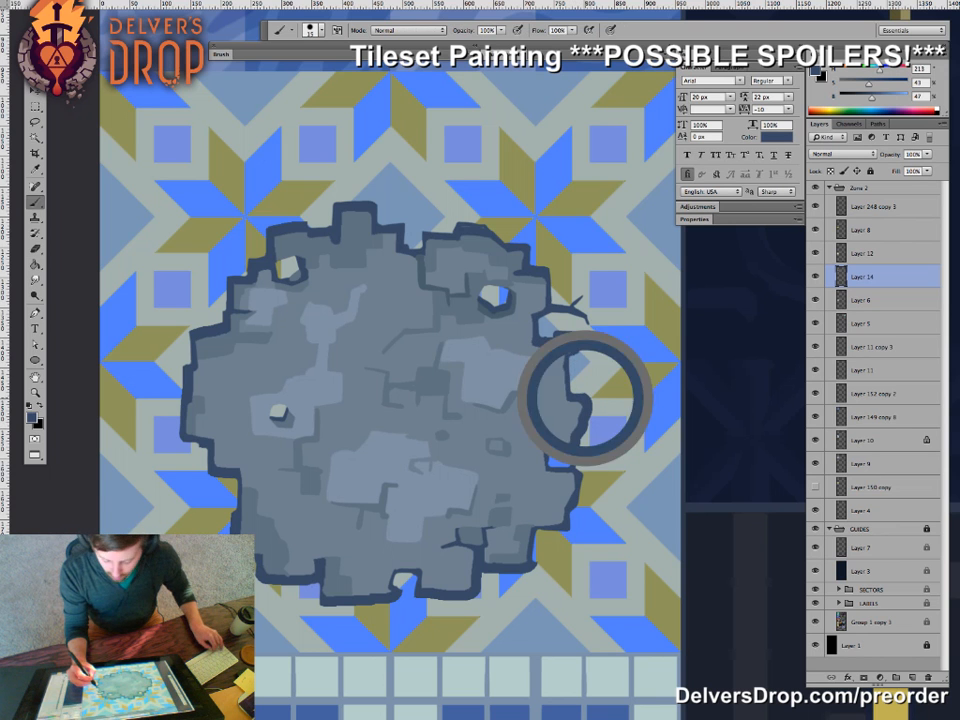
{"action": "key", "text": "e"}
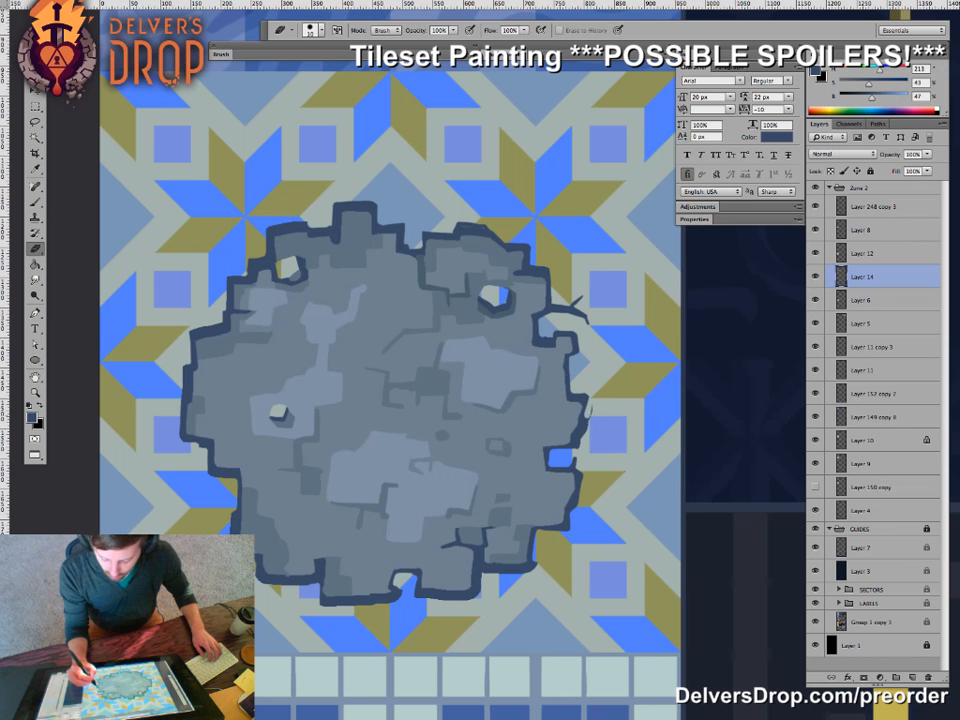
- Paint thin navy cracks branching from the rock's lower-right edge out onto the star tile and clean them up
{"action": "mouse_move", "coordinate": [569, 523]}
{"action": "left_mouse_down"}
{"action": "mouse_move", "coordinate": [505, 530]}
{"action": "mouse_move", "coordinate": [584, 570]}
{"action": "left_mouse_up"}
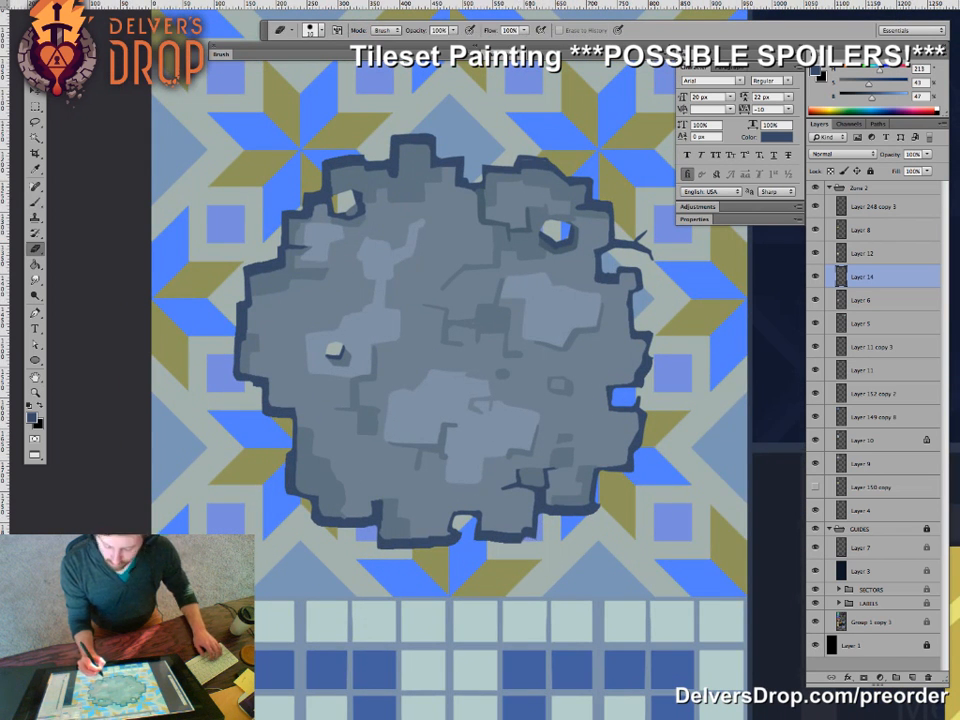
{"action": "key", "text": "b"}
{"action": "mouse_move", "coordinate": [523, 541]}
{"action": "left_mouse_down"}
{"action": "mouse_move", "coordinate": [524, 565]}
{"action": "mouse_move", "coordinate": [548, 545]}
{"action": "mouse_move", "coordinate": [505, 514]}
{"action": "left_mouse_up"}
{"action": "key", "text": "super+space"}
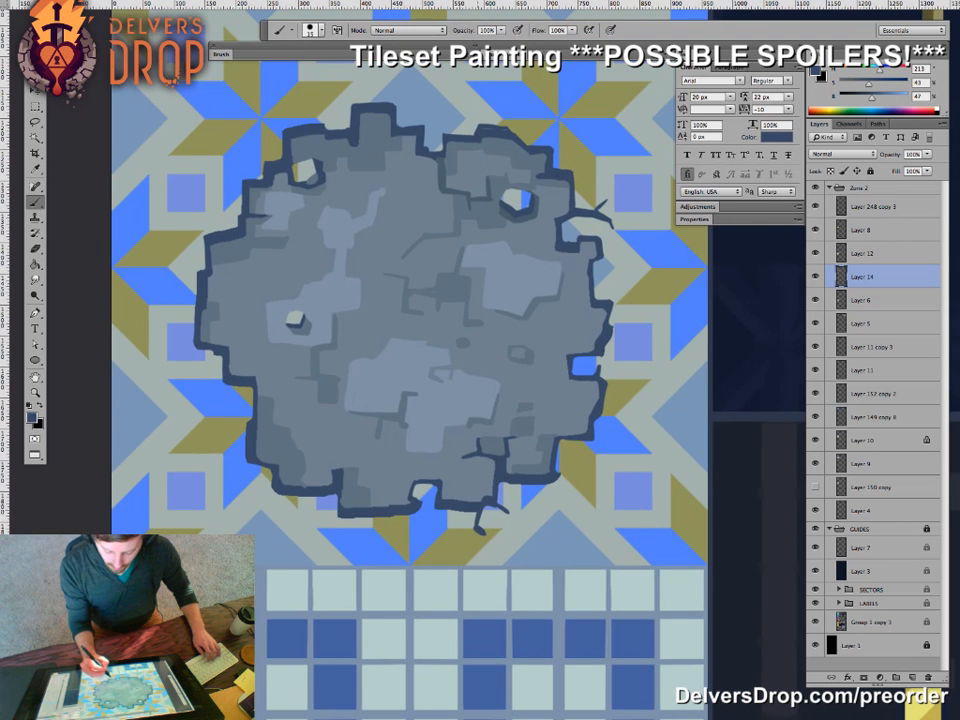
{"action": "left_click", "coordinate": [509, 522], "text": "ctrl"}
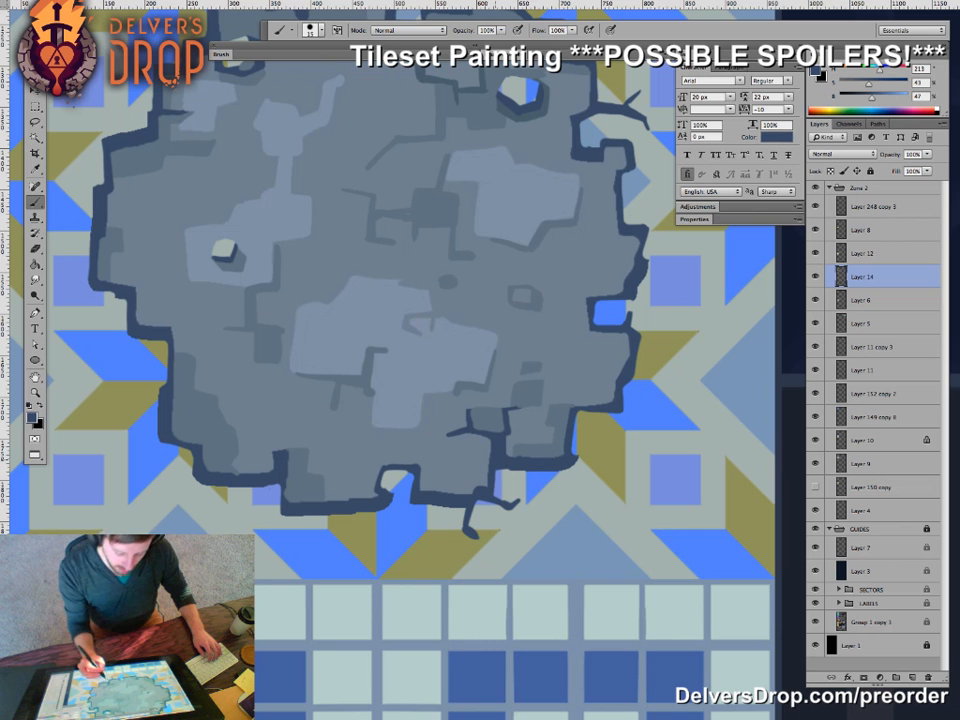
{"action": "key", "text": "e"}
{"action": "key", "text": "b"}
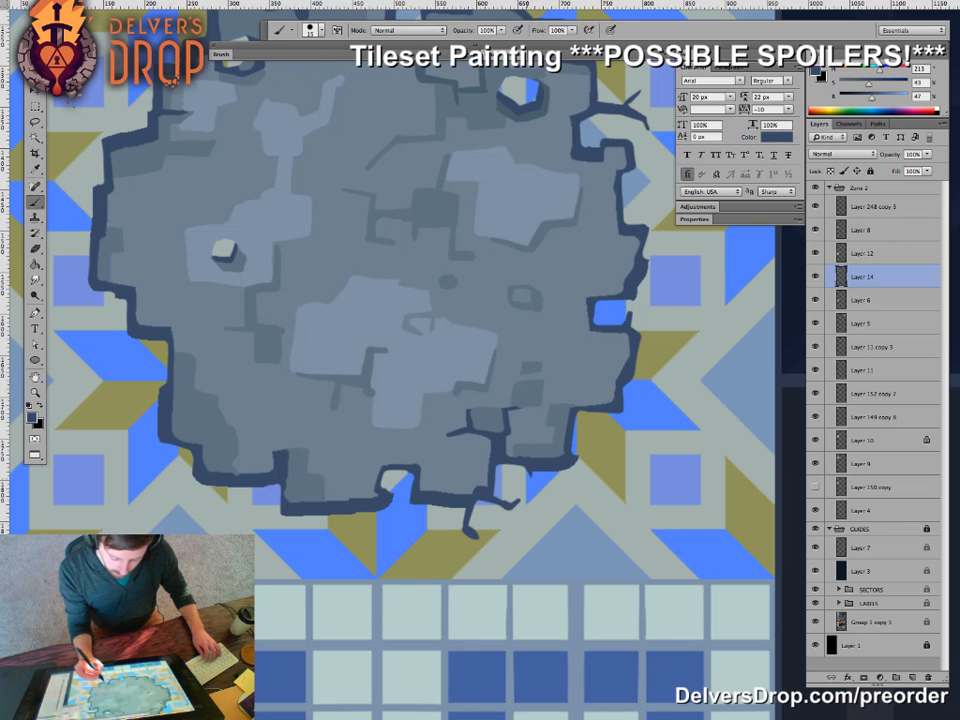
- Move the rock patch off the star tile to the empty dark-blue area between the grass/moss section and the Room Borders section
{"action": "key", "text": "z"}
{"action": "left_click_drag", "start_coordinate": [542, 538], "coordinate": [450, 535]}
{"action": "left_click_drag", "start_coordinate": [605, 610], "coordinate": [382, 558]}
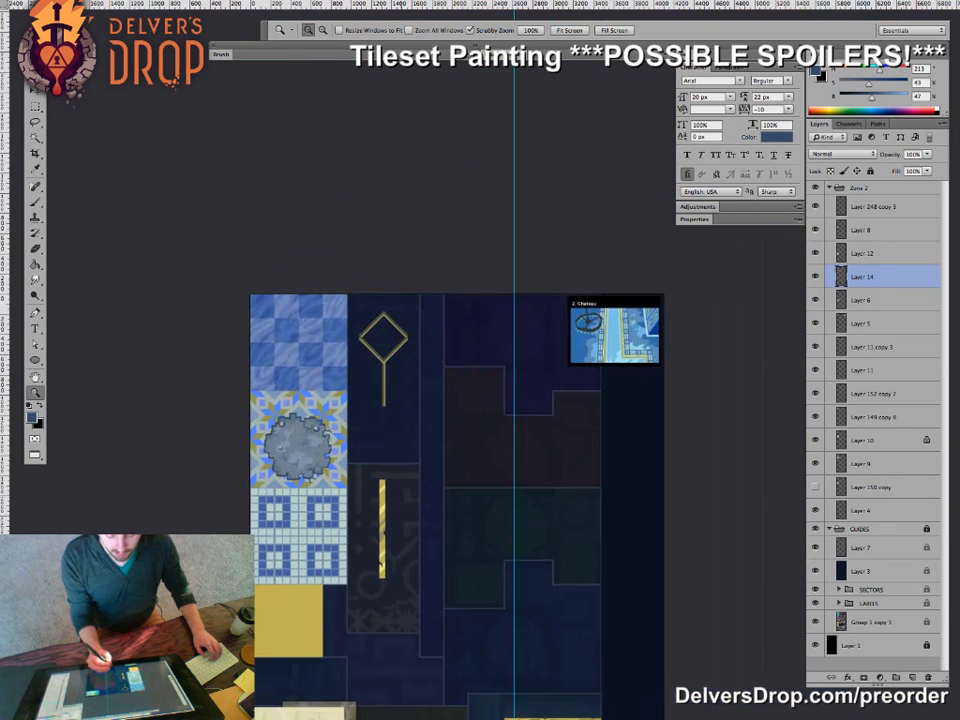
{"action": "key", "text": "ctrl+plus"}
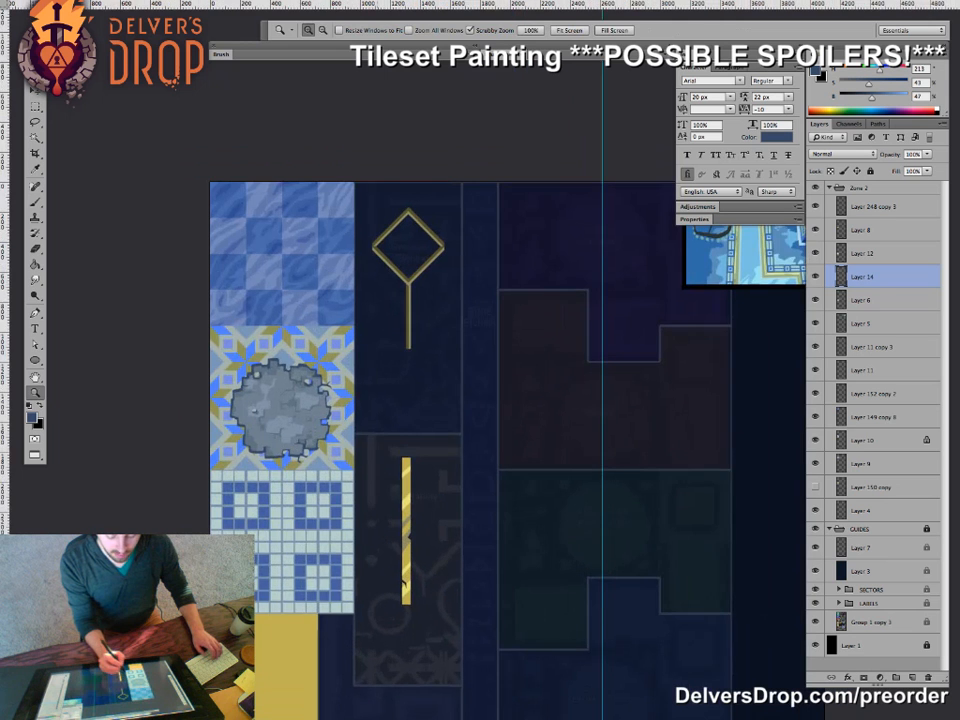
{"action": "scroll", "coordinate": [480, 380], "scroll_direction": "right", "scroll_amount": 2}
{"action": "key", "text": "v"}
{"action": "left_click_drag", "start_coordinate": [205, 375], "coordinate": [542, 493]}
{"action": "key", "text": "z"}
{"action": "left_click_drag", "start_coordinate": [567, 567], "coordinate": [625, 567]}
{"action": "key", "text": "v"}
{"action": "left_click_drag", "start_coordinate": [574, 478], "coordinate": [515, 498]}
{"action": "key", "text": "z"}
{"action": "key", "text": "v"}
{"action": "key", "text": "z"}
{"action": "left_click_drag", "start_coordinate": [570, 537], "coordinate": [547, 537]}
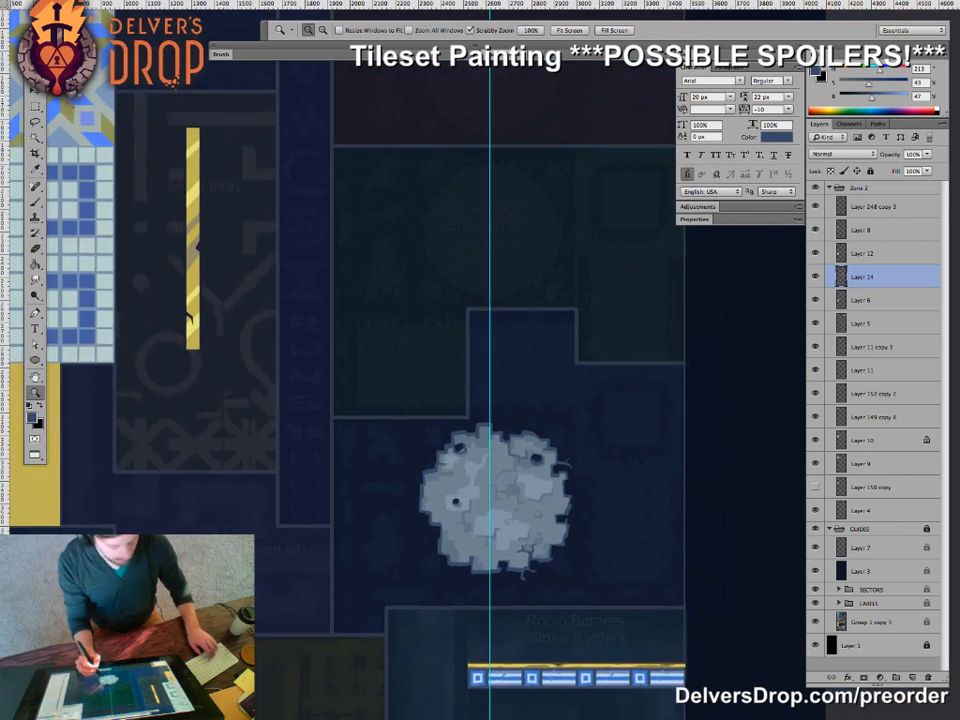
- Scale the rock patch down slightly, to about 98% in width and height
{"action": "key", "text": "ctrl+t"}
{"action": "left_click_drag", "start_coordinate": [571, 580], "coordinate": [568, 576]}
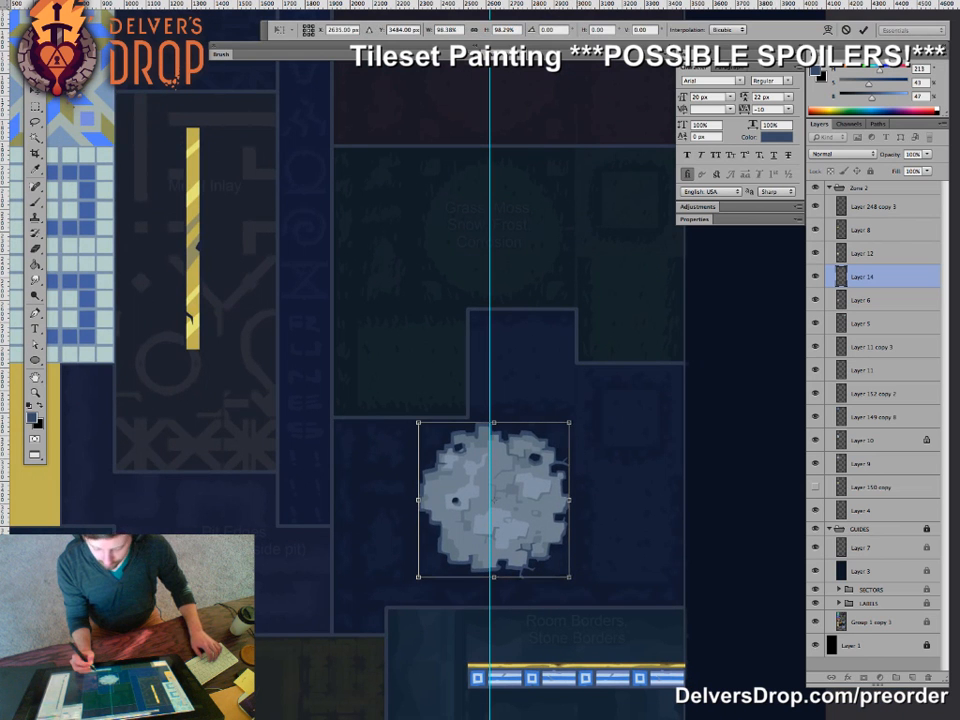
{"action": "key", "text": "Return"}
- Examine the whole tileset sheet, including its floor tiles, labelled guide sections and the Chateau reference picture
{"action": "left_click_drag", "start_coordinate": [550, 526], "coordinate": [507, 526]}
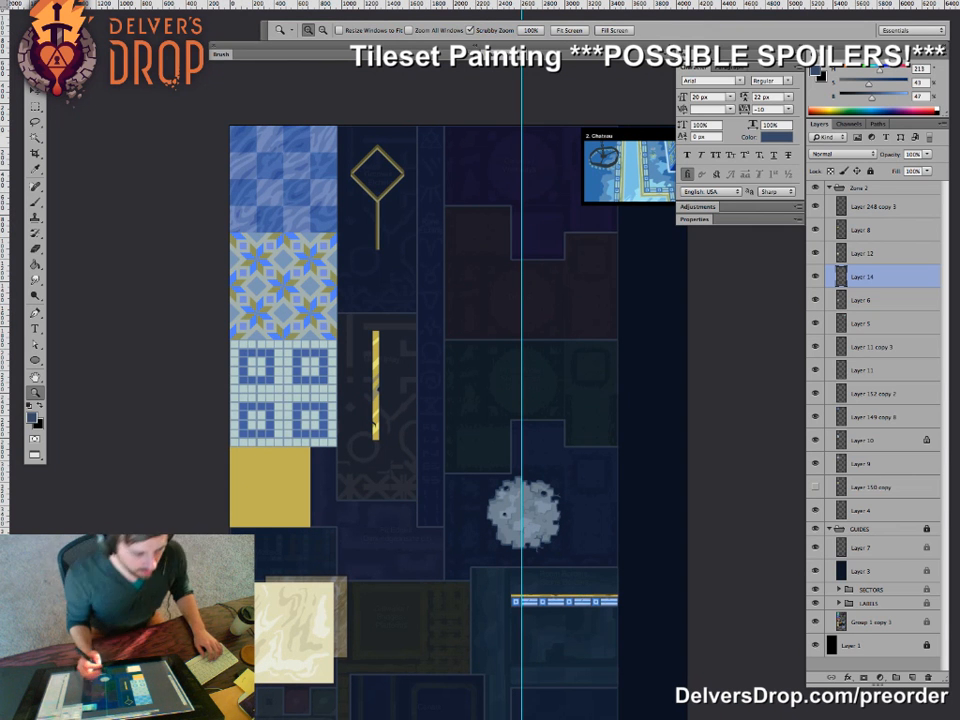
{"action": "left_click_drag", "start_coordinate": [545, 590], "coordinate": [512, 576]}
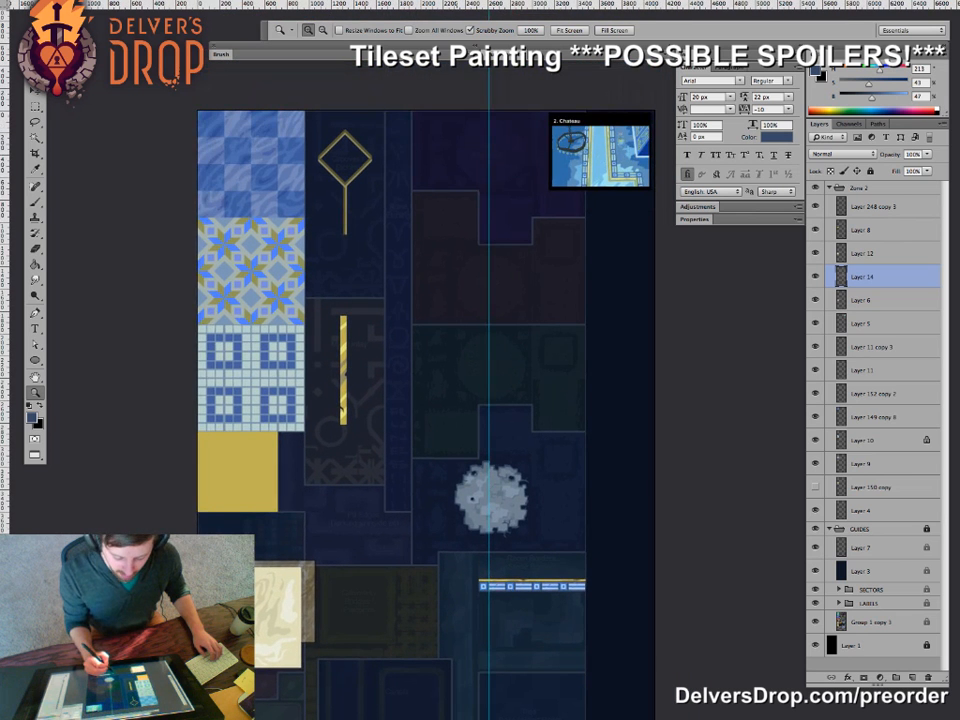
{"action": "left_click_drag", "start_coordinate": [490, 419], "coordinate": [420, 482]}
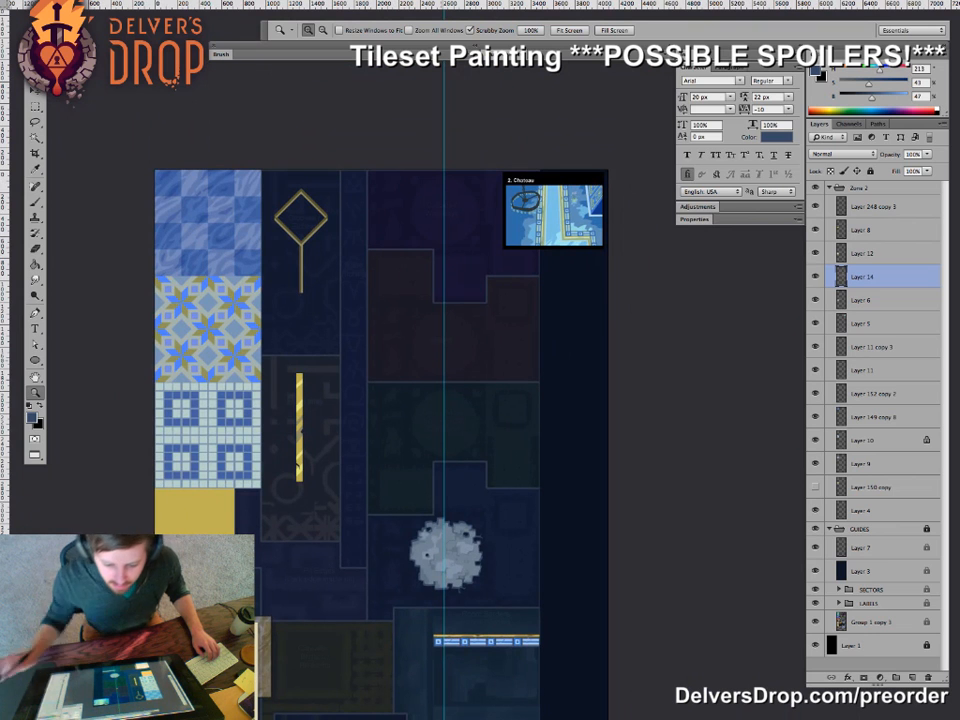
{"action": "key", "text": "Tab"}
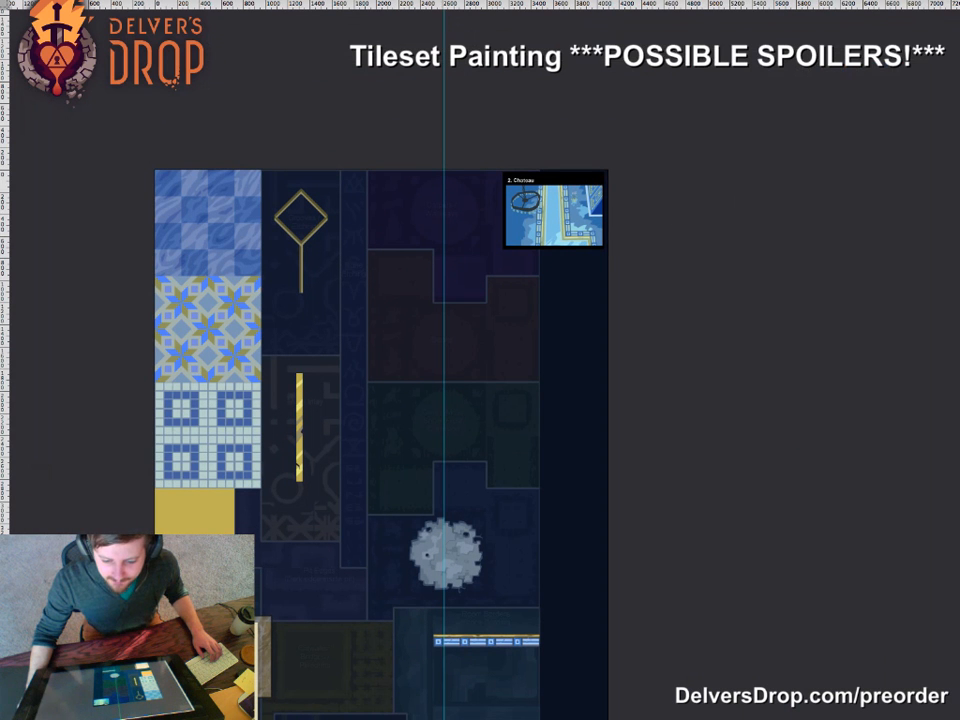
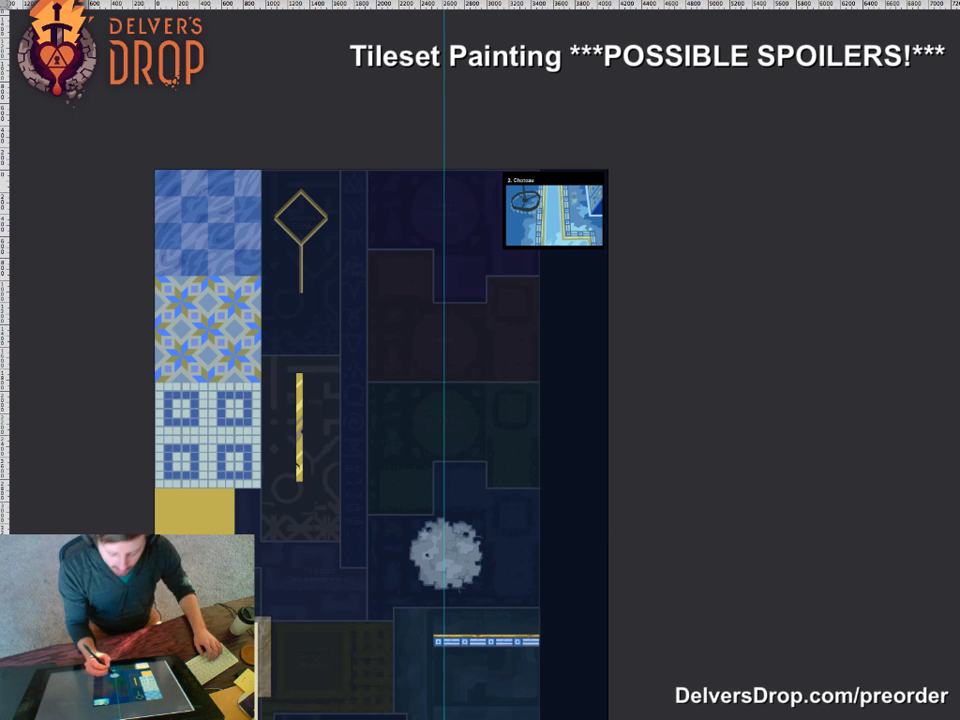
{"action": "key", "text": "Tab"}
{"action": "left_click_drag", "start_coordinate": [446, 409], "coordinate": [498, 409]}
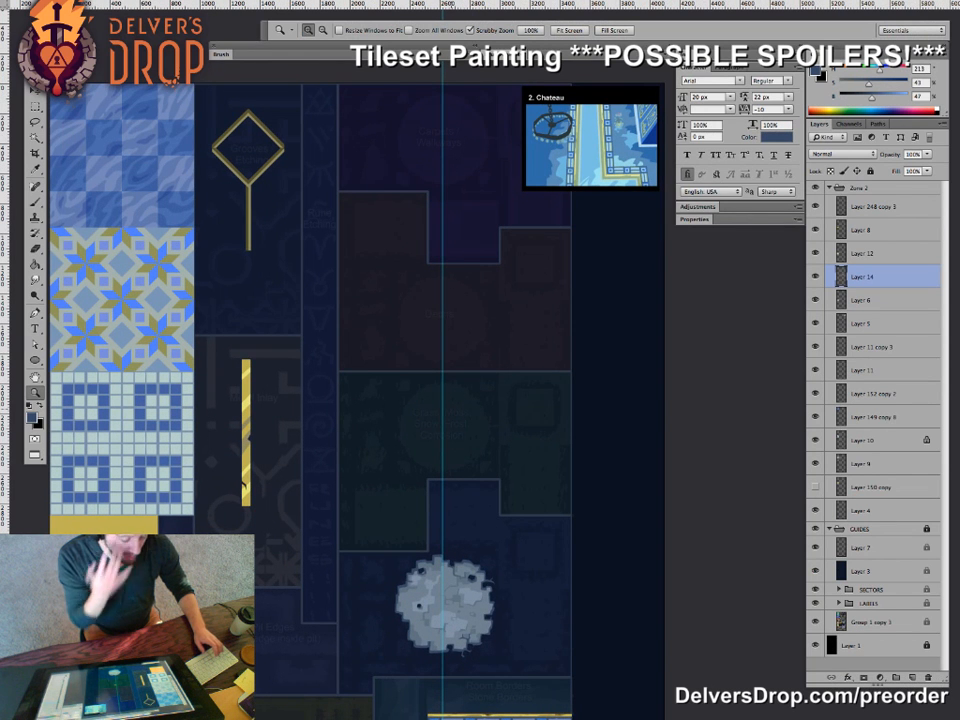
{"action": "left_click", "coordinate": [453, 454]}
{"action": "left_click_drag", "start_coordinate": [453, 454], "coordinate": [453, 427]}
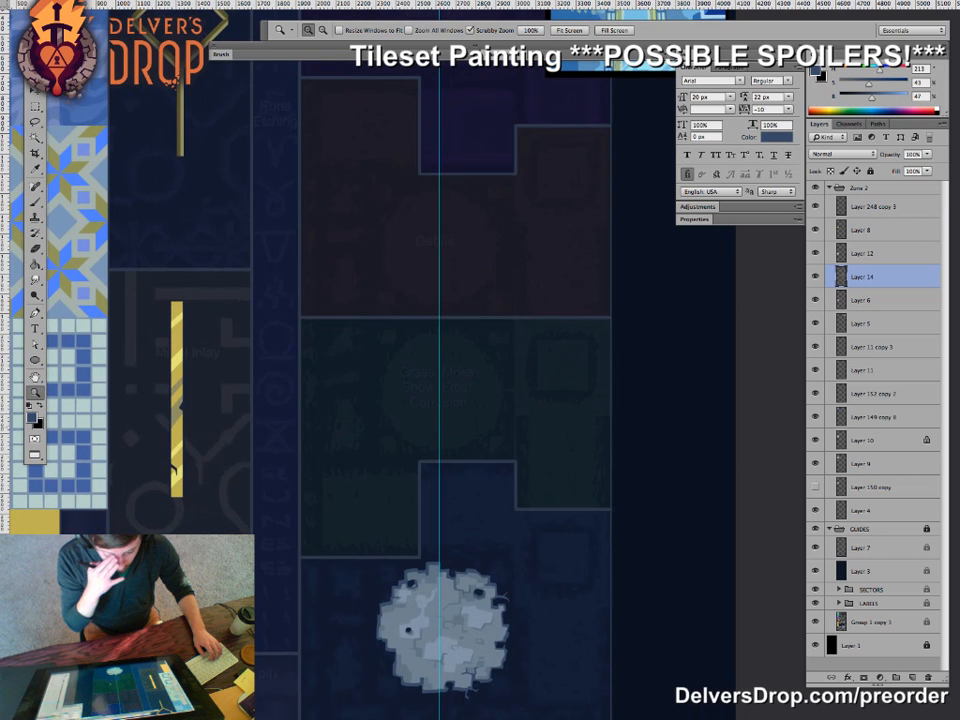
{"action": "left_click_drag", "start_coordinate": [440, 290], "coordinate": [438, 582]}
{"action": "key", "text": "super+plus"}
{"action": "left_click_drag", "start_coordinate": [440, 500], "coordinate": [422, 556]}
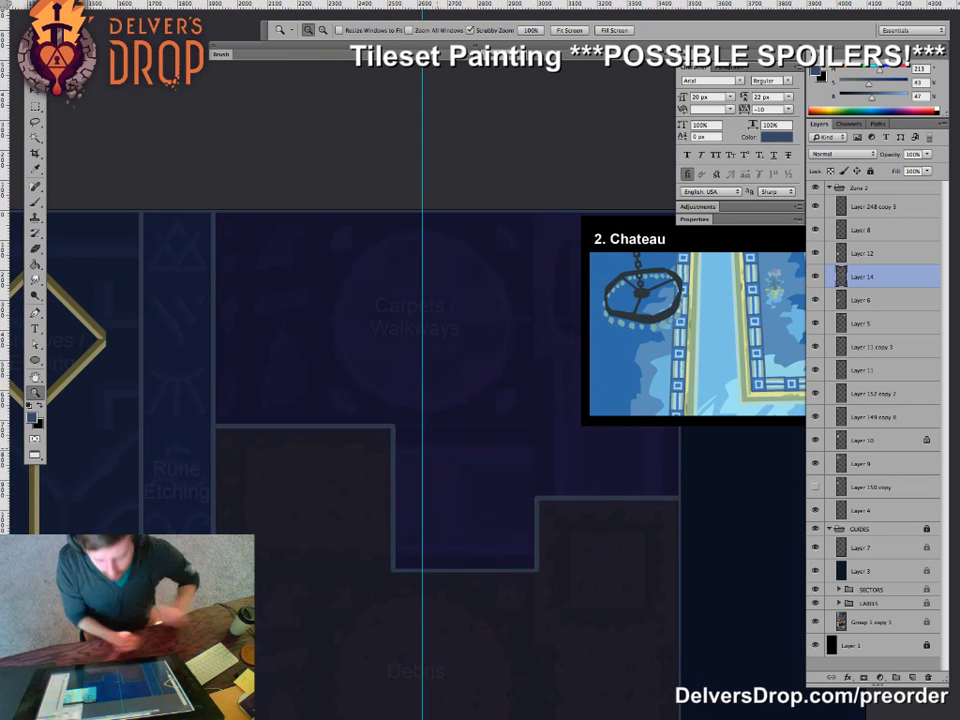
{"action": "left_click_drag", "start_coordinate": [462, 500], "coordinate": [428, 403]}
- Add a new layer and select a tall rectangle spanning the checkered, star and square mosaic floor tiles
{"action": "key", "text": "m"}
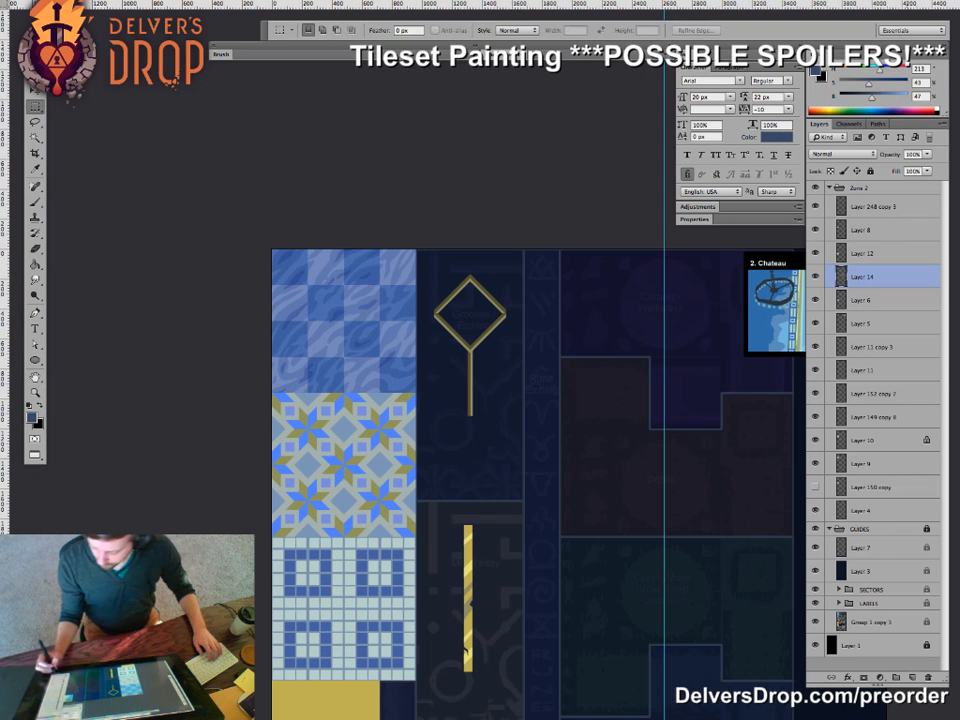
{"action": "left_click", "coordinate": [912, 678]}
{"action": "left_click_drag", "start_coordinate": [300, 281], "coordinate": [388, 612]}
- Show the documents in separate windows and copy the purple and gold throne from another document into the tileset, overlapping the rock patch
{"action": "key", "text": "Tab"}
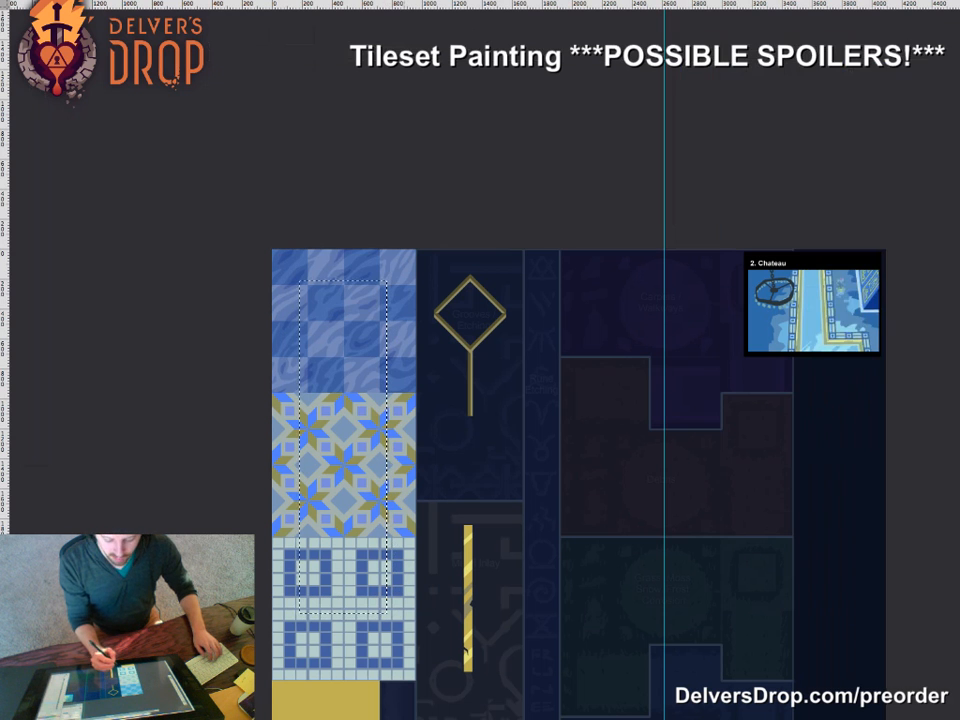
{"action": "key", "text": "f"}
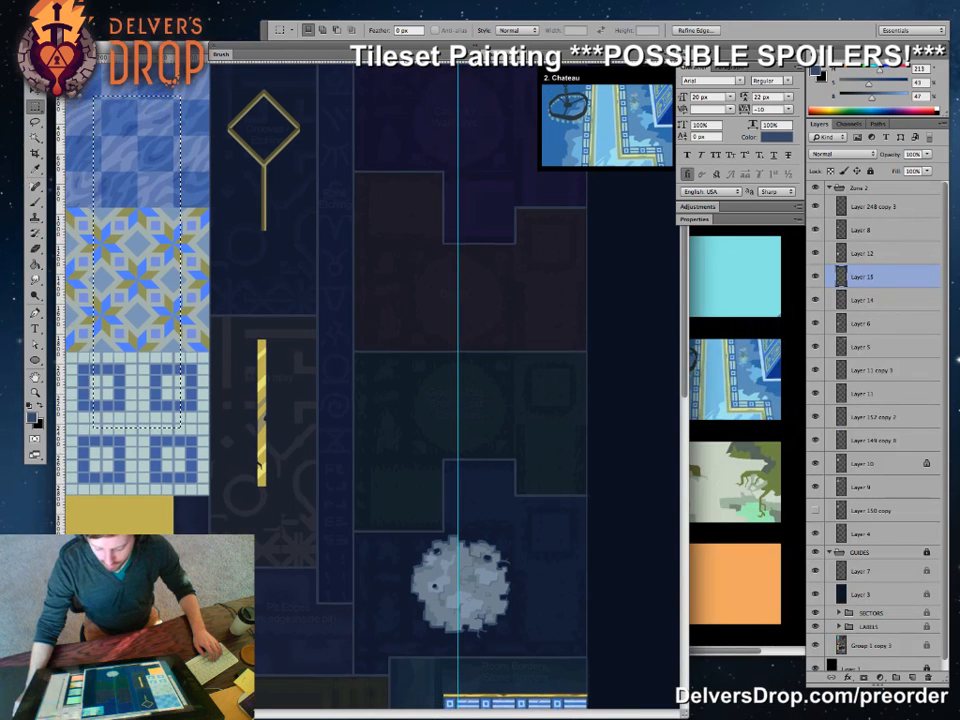
{"action": "key", "text": "Tab"}
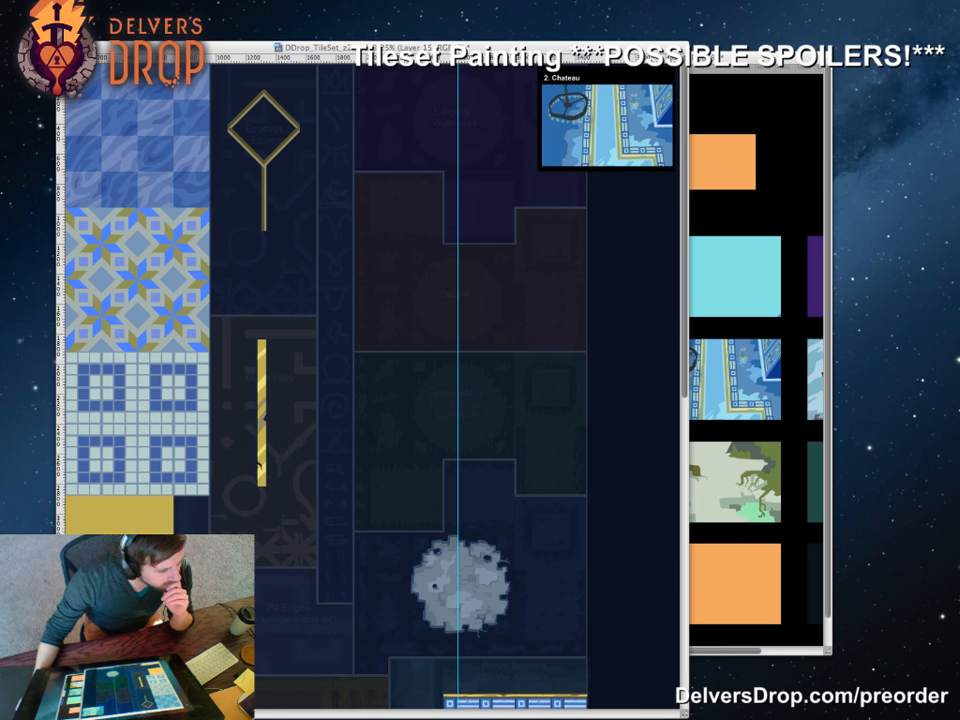
{"action": "key", "text": "super+Tab"}
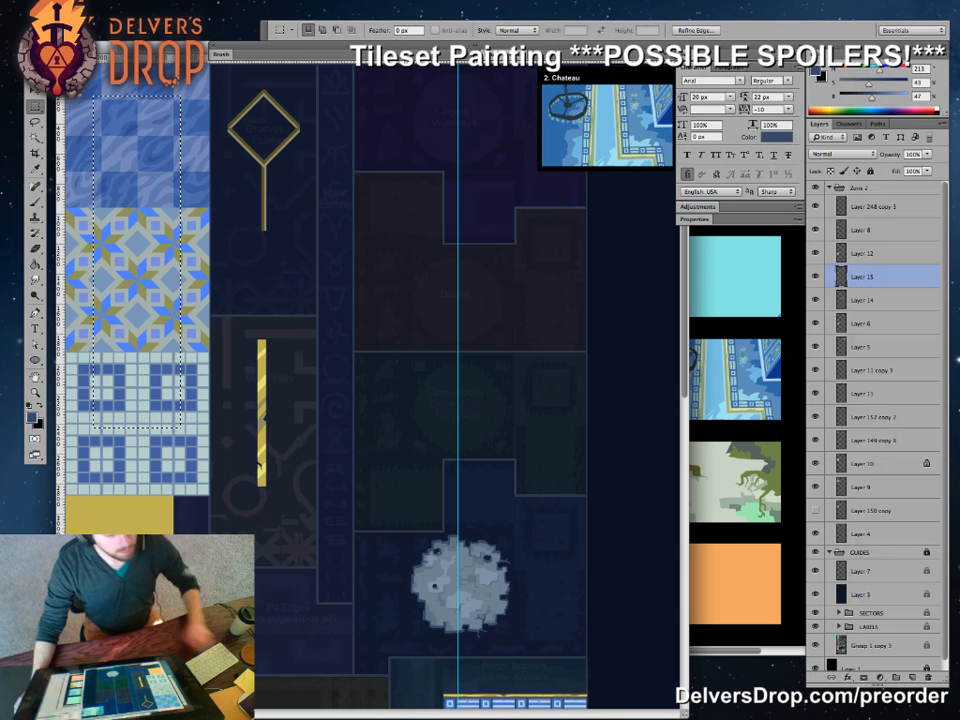
{"action": "key", "text": "super+grave"}
{"action": "key", "text": "super+grave"}
{"action": "key", "text": "v"}
{"action": "left_click_drag", "start_coordinate": [489, 155], "coordinate": [412, 583]}
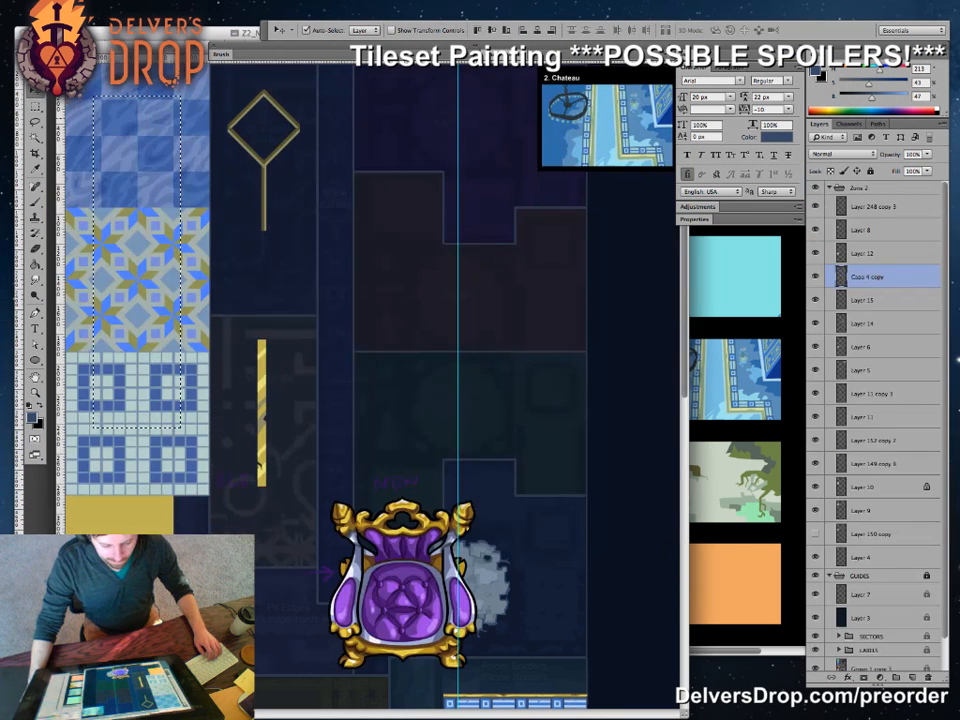
{"action": "key", "text": "super+grave"}
{"action": "key", "text": "super+grave"}
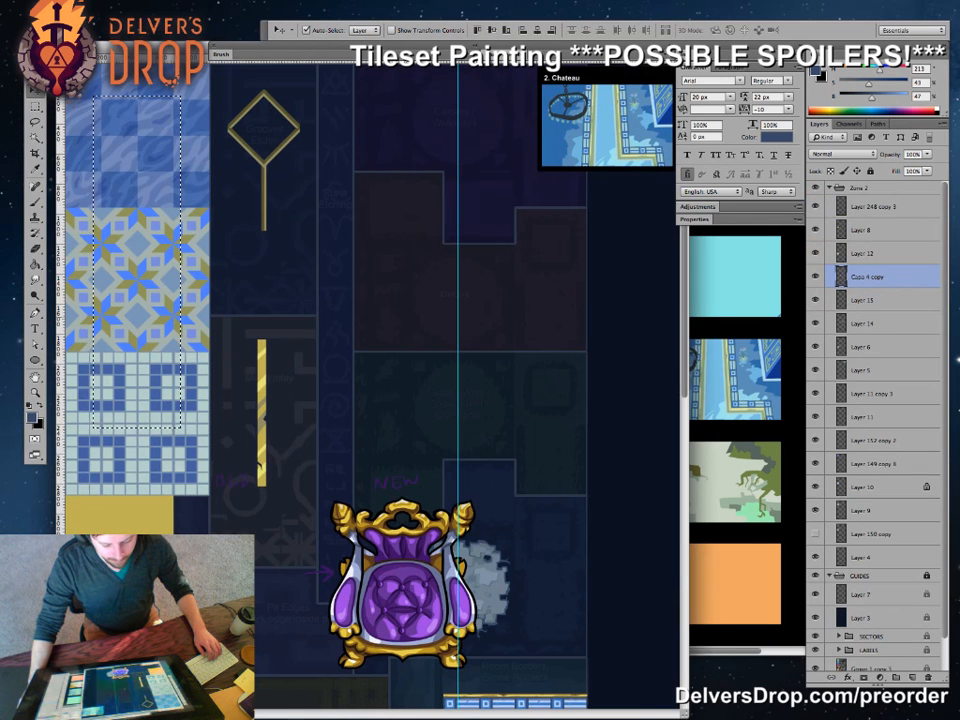
- Clear the rectangular selection and show the tileset in full-screen mode with the whole throne and floor tiles in view
{"action": "key", "text": "ctrl+d"}
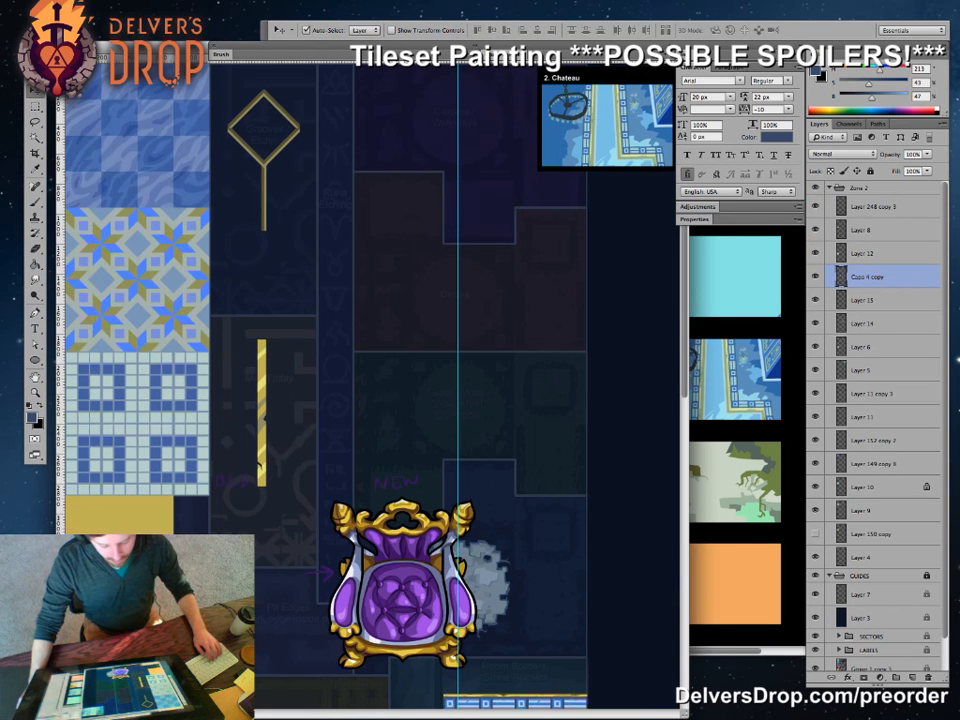
{"action": "left_click", "coordinate": [395, 495], "text": "alt+super"}
{"action": "left_click_drag", "start_coordinate": [395, 489], "coordinate": [384, 406]}
{"action": "key", "text": "m"}
{"action": "left_click_drag", "start_coordinate": [290, 253], "coordinate": [225, 320]}
{"action": "key", "text": "ctrl+d"}
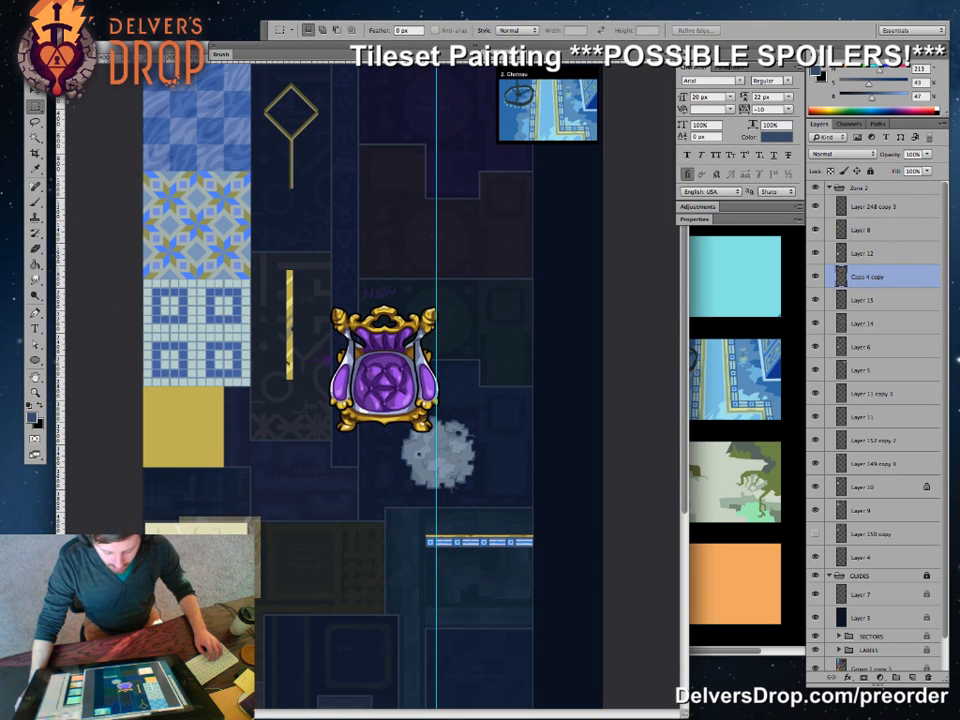
{"action": "key", "text": "f"}
{"action": "left_click_drag", "start_coordinate": [450, 300], "coordinate": [420, 422]}
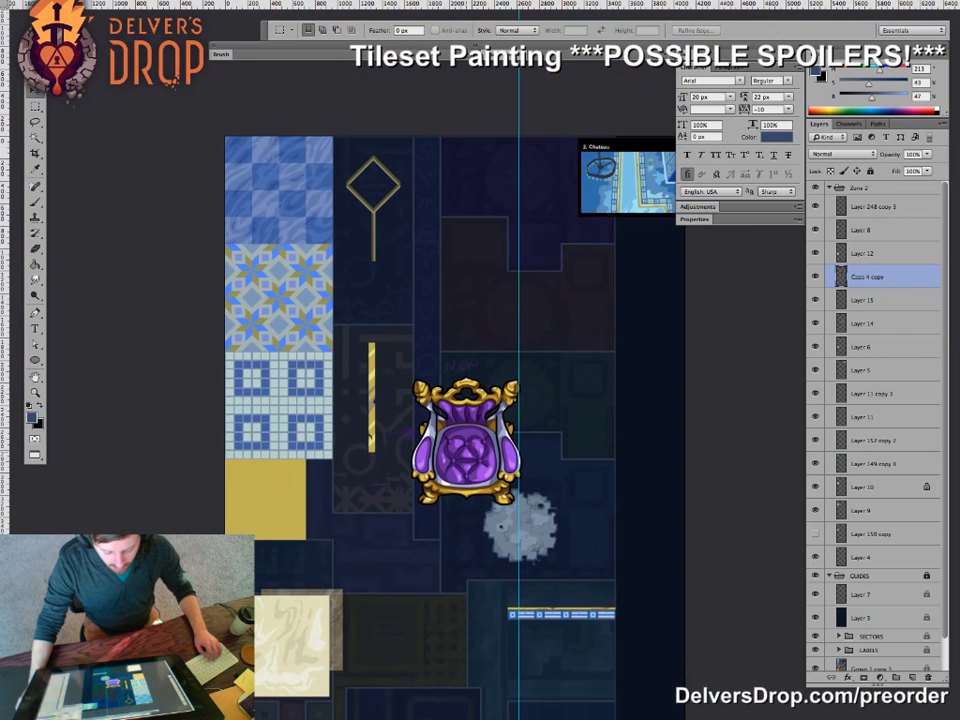
- Scale the purple and gold throne down to 25% in width and height
{"action": "key", "text": "v"}
{"action": "key", "text": "ctrl+t"}
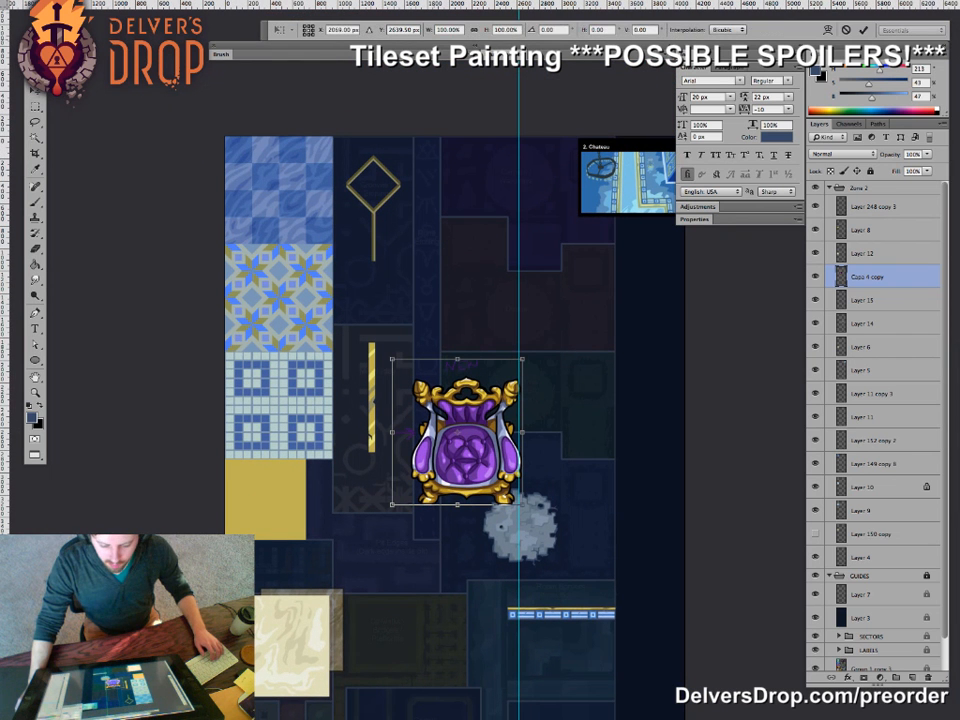
{"action": "left_click_drag", "start_coordinate": [445, 30], "coordinate": [435, 30]}
{"action": "type", "text": "25"}
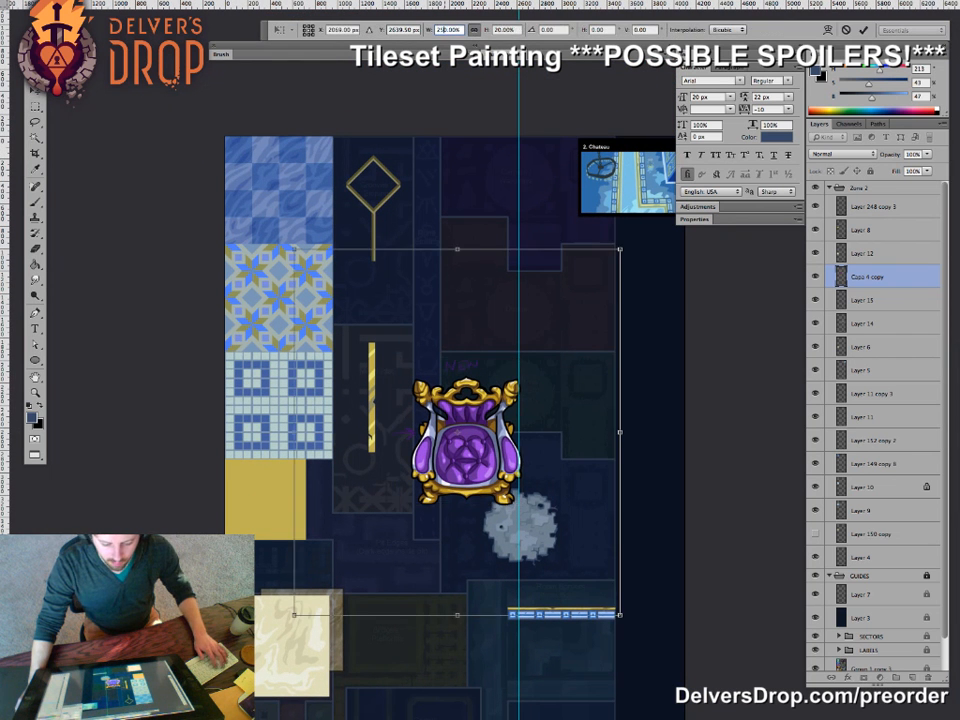
{"action": "key", "text": "Delete"}
{"action": "key", "text": "Return"}
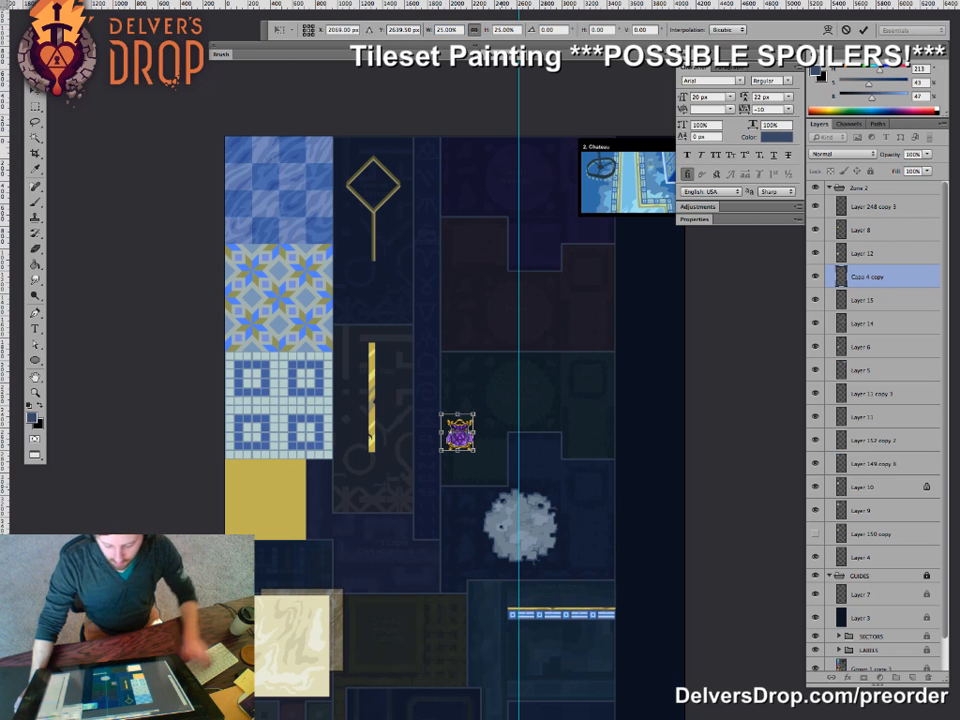
{"action": "key", "text": "Return"}
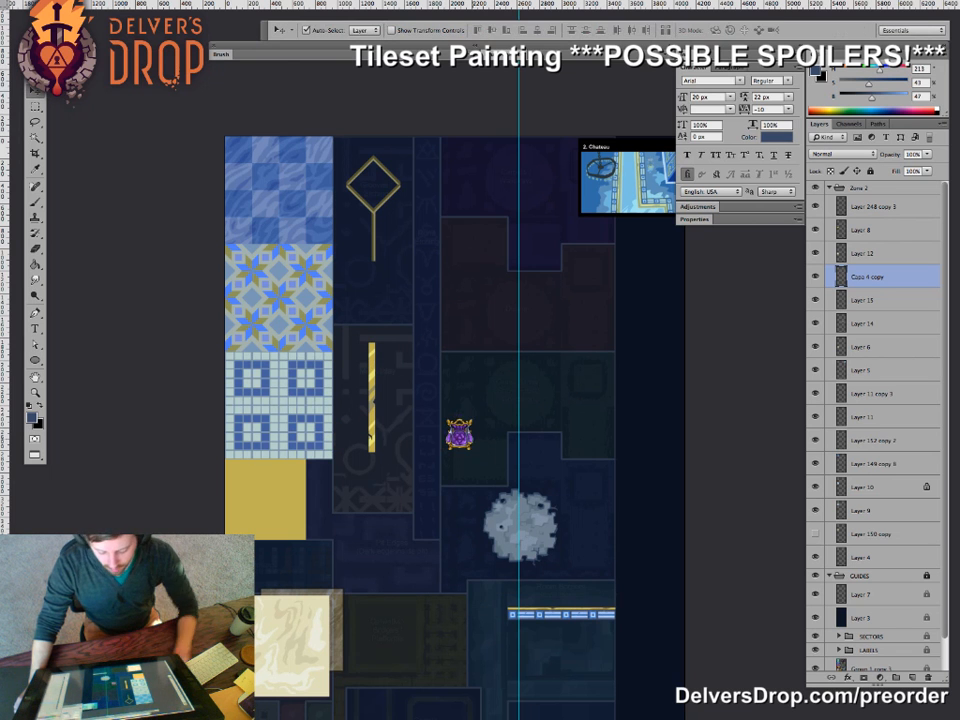
- Move the small throne onto the middle of the blue and white square mosaic floor tile
{"action": "left_click_drag", "start_coordinate": [453, 427], "coordinate": [361, 407]}
{"action": "key", "text": "z"}
{"action": "left_click_drag", "start_coordinate": [329, 368], "coordinate": [455, 367]}
{"action": "key", "text": "v"}
{"action": "key", "text": "z"}
{"action": "left_click_drag", "start_coordinate": [292, 350], "coordinate": [381, 350]}
- Select all the purple shades of the throne's upholstery with the Magic Wand, setting its tolerance to 9
{"action": "key", "text": "w"}
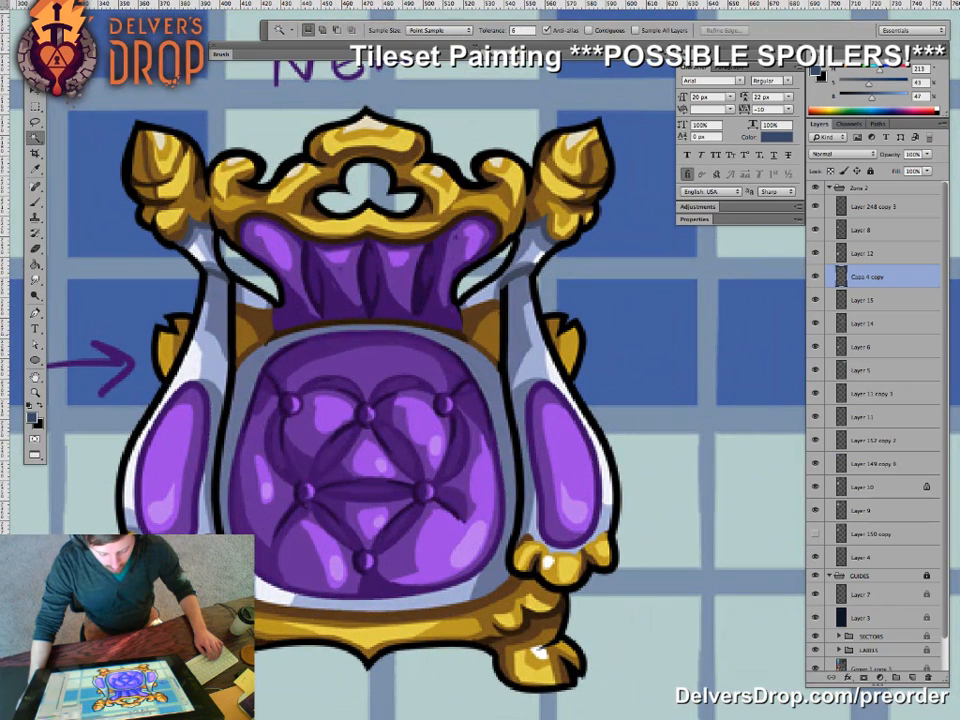
{"action": "left_click", "coordinate": [338, 306]}
{"action": "left_click", "coordinate": [368, 352], "text": "shift"}
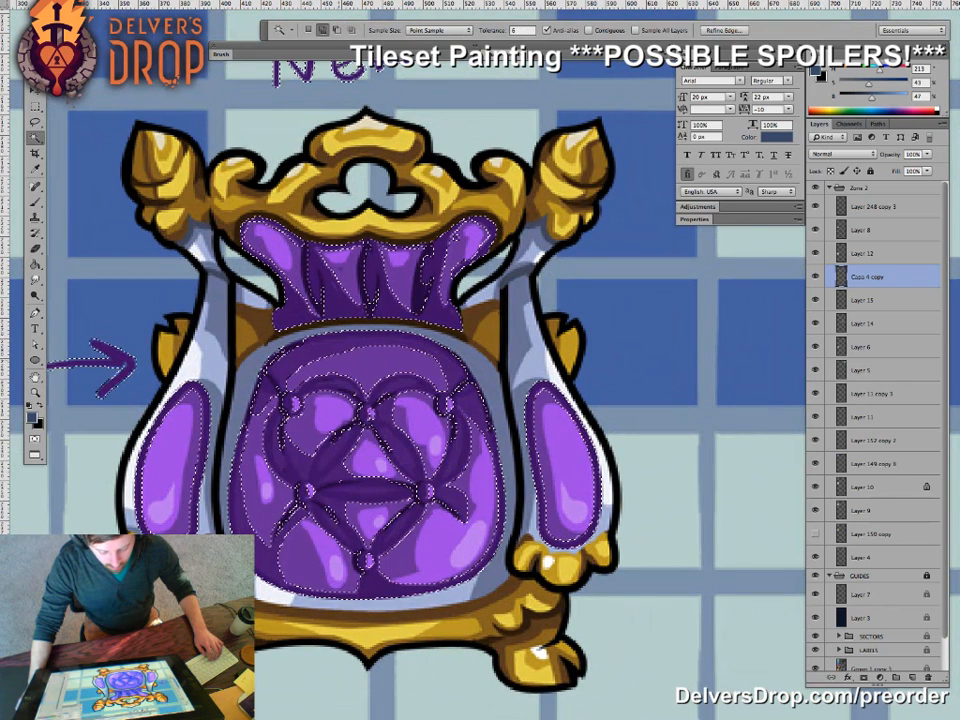
{"action": "left_click", "coordinate": [330, 381], "text": "shift"}
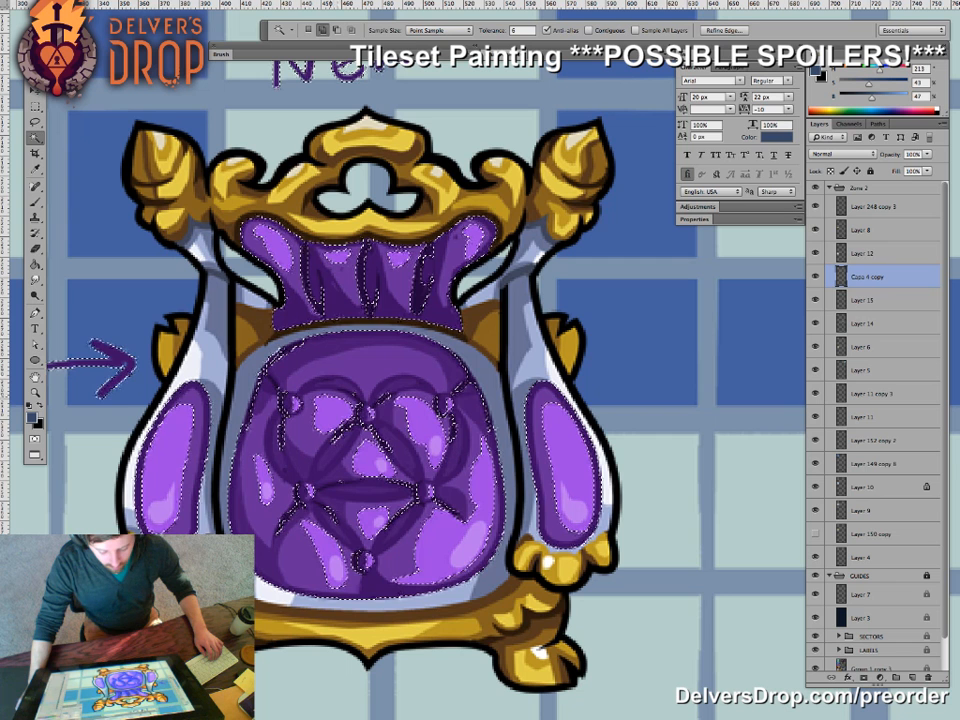
{"action": "left_click", "coordinate": [350, 422], "text": "shift"}
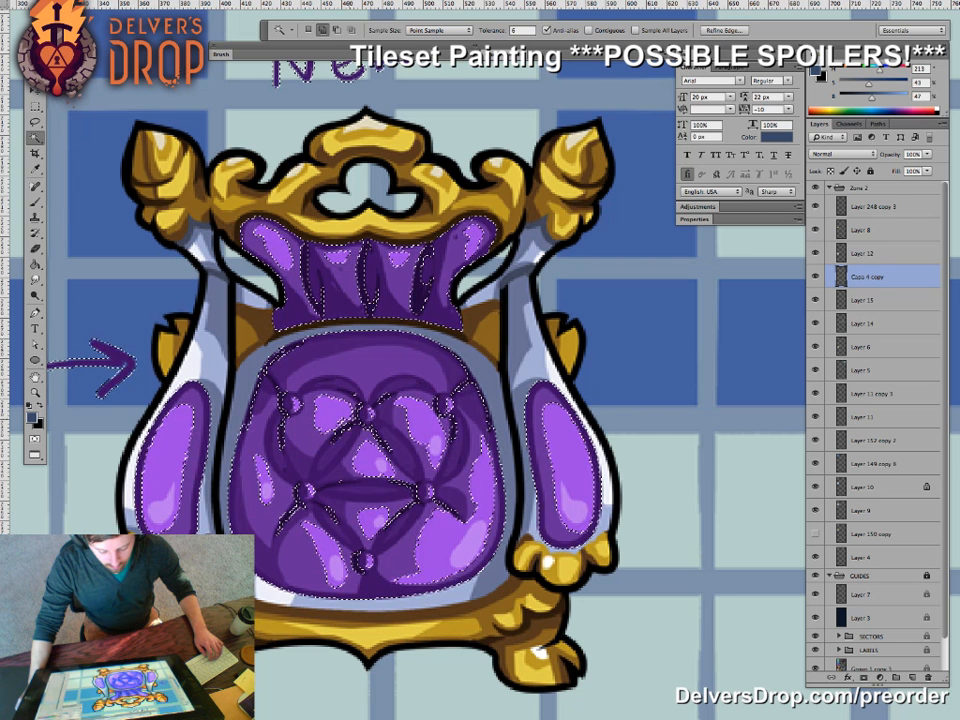
{"action": "left_click", "coordinate": [335, 411], "text": "shift"}
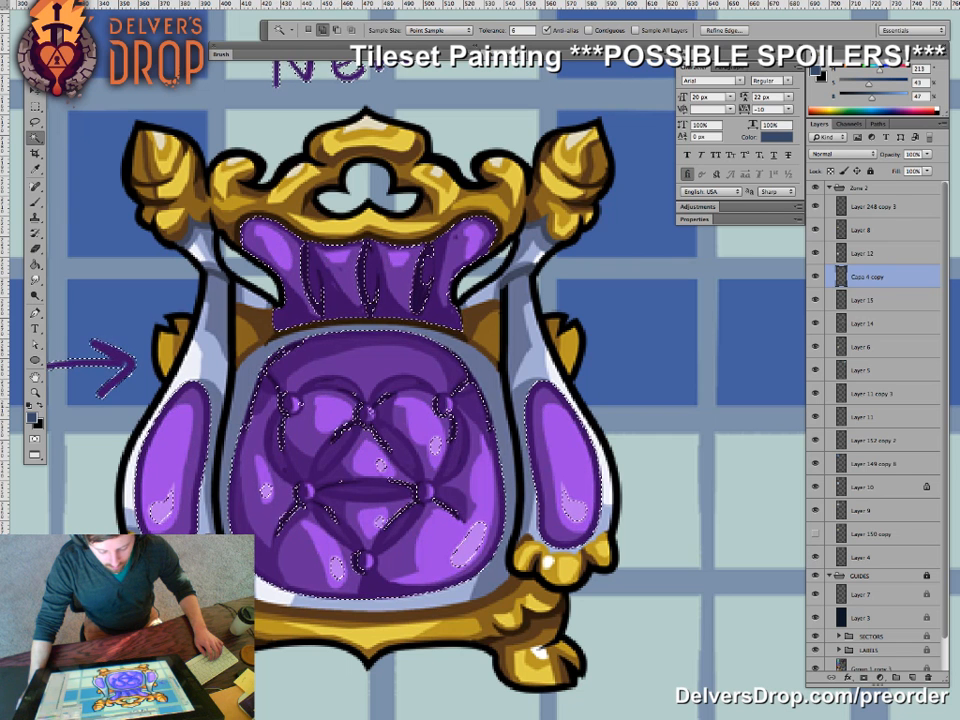
{"action": "left_click", "coordinate": [278, 310], "text": "shift"}
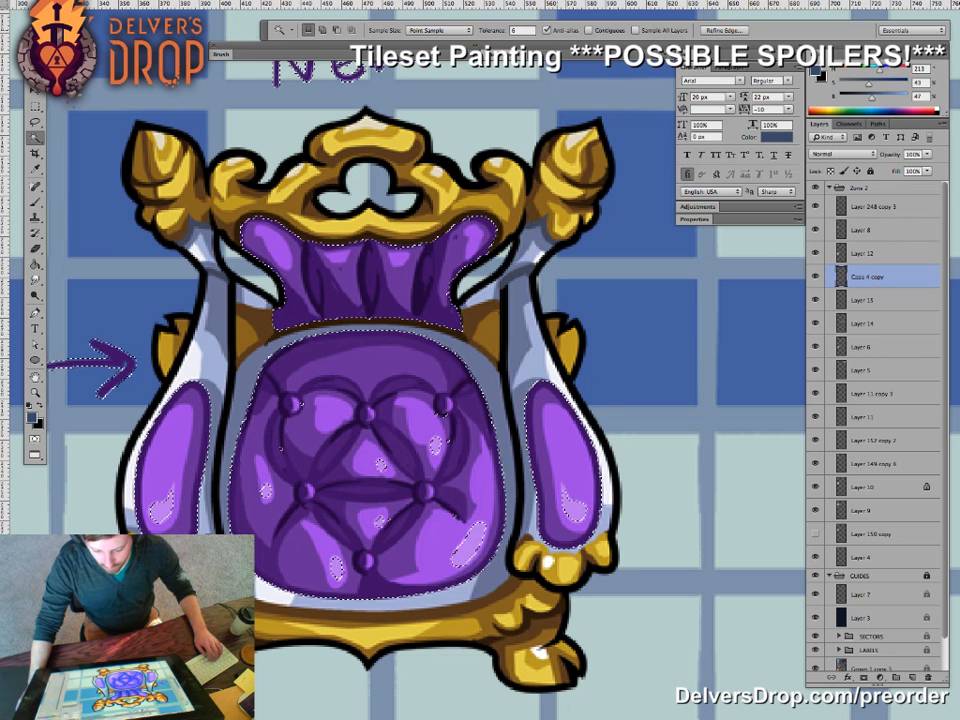
{"action": "key", "text": "Return"}
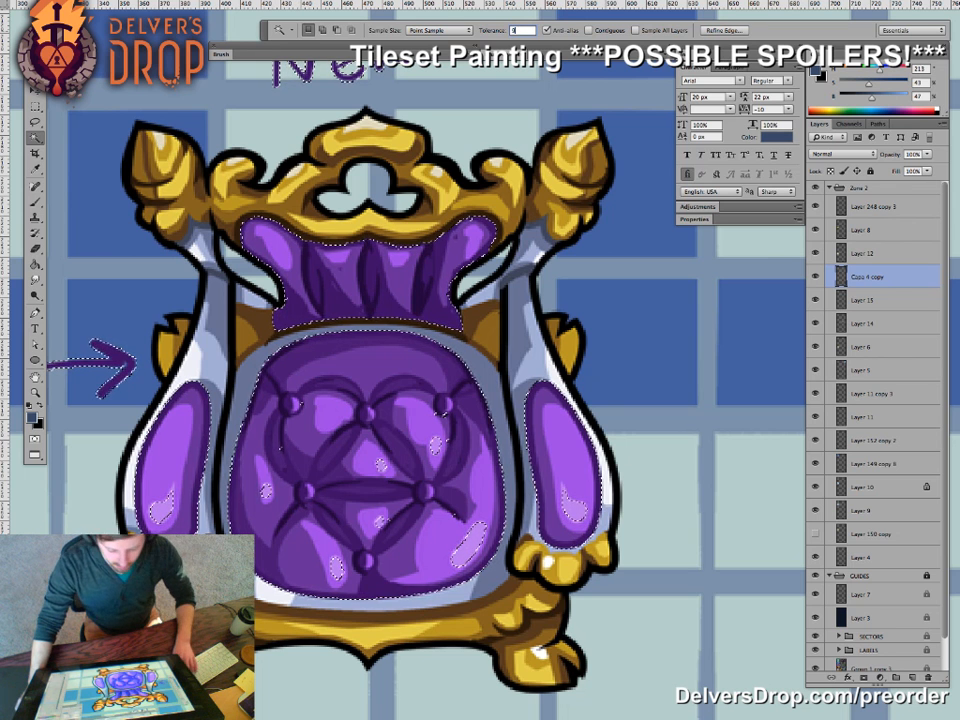
{"action": "type", "text": "9"}
{"action": "left_click", "coordinate": [145, 470], "text": "shift"}
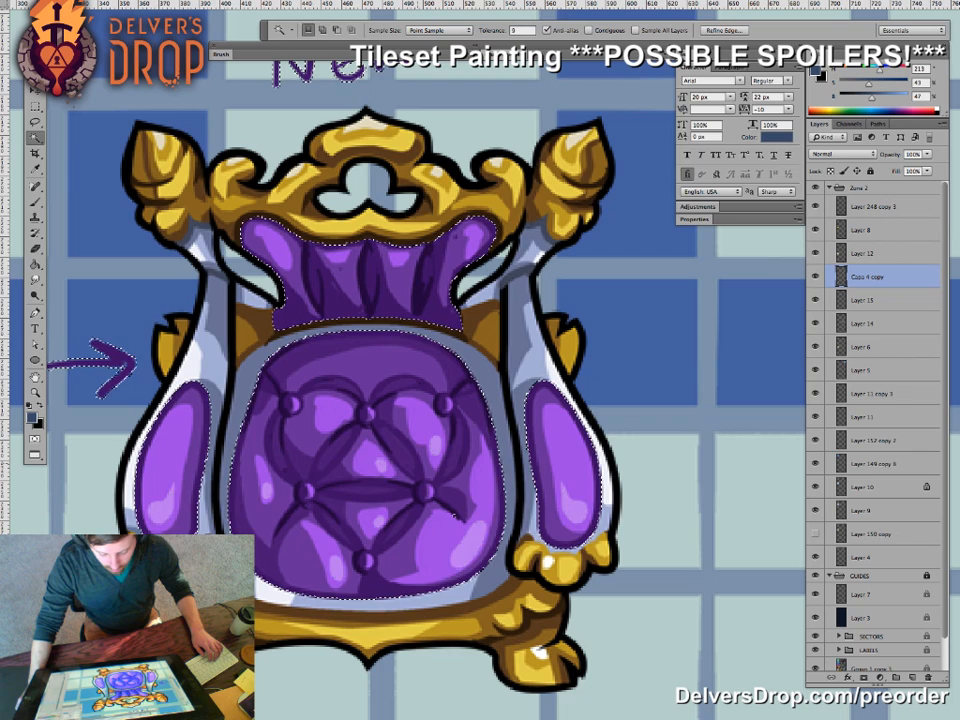
- Sample the seat's purple as the brush colour and shift it to magenta with hue 303 and saturation 40
{"action": "key", "text": "z"}
{"action": "left_click_drag", "start_coordinate": [467, 407], "coordinate": [385, 409]}
{"action": "key", "text": "ctrl+minus"}
{"action": "key", "text": "ctrl+minus"}
{"action": "key", "text": "ctrl+minus"}
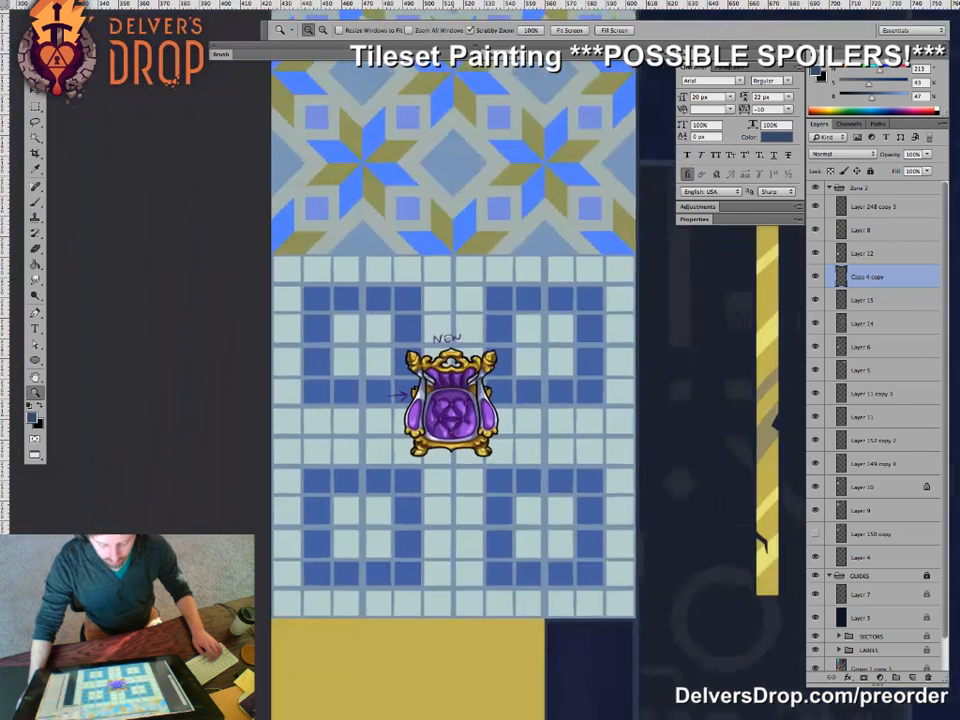
{"action": "key", "text": "b"}
{"action": "left_click", "coordinate": [455, 411], "text": "alt"}
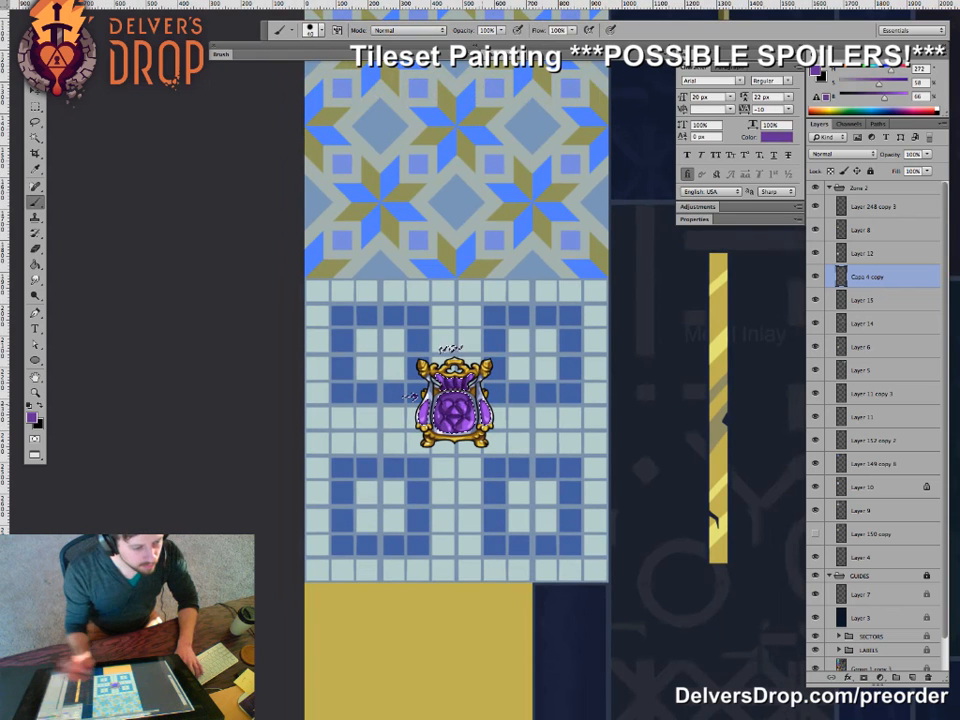
{"action": "key", "text": "Tab"}
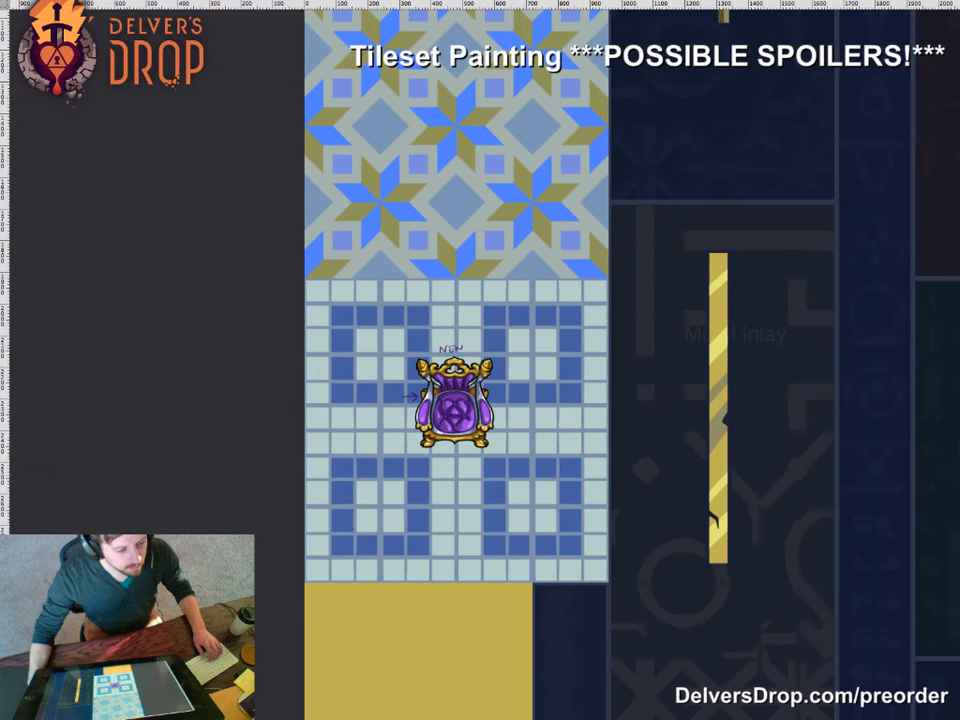
{"action": "key", "text": "Tab"}
{"action": "left_click_drag", "start_coordinate": [891, 71], "coordinate": [867, 84]}
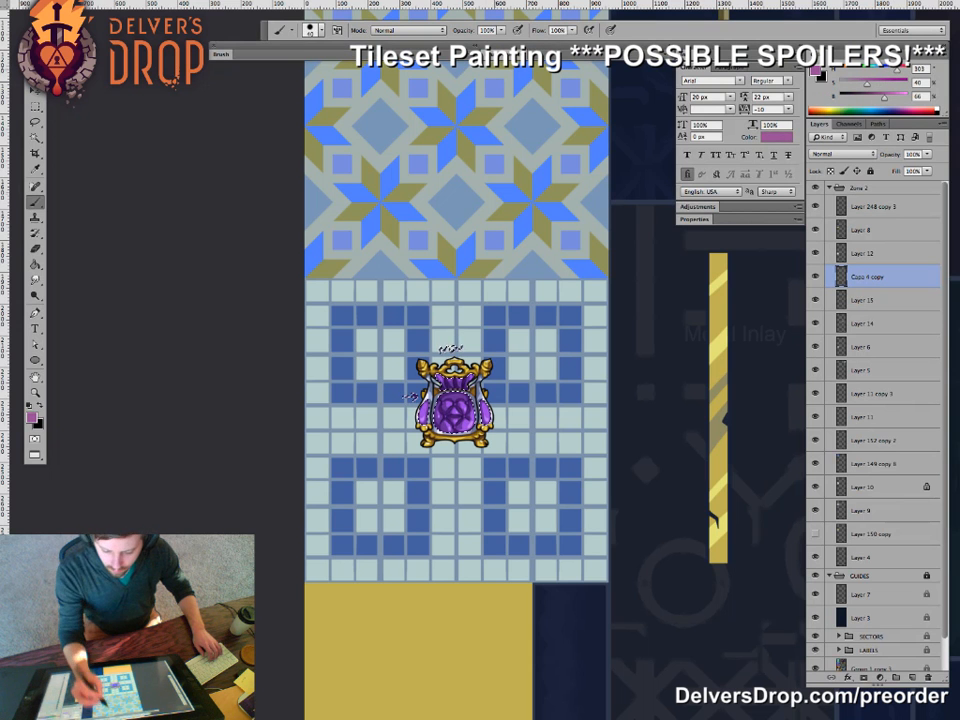
- Set the brush to Color mode and recolour the selected upholstery of the throne magenta
{"action": "left_click", "coordinate": [408, 31]}
{"action": "left_click", "coordinate": [390, 277]}
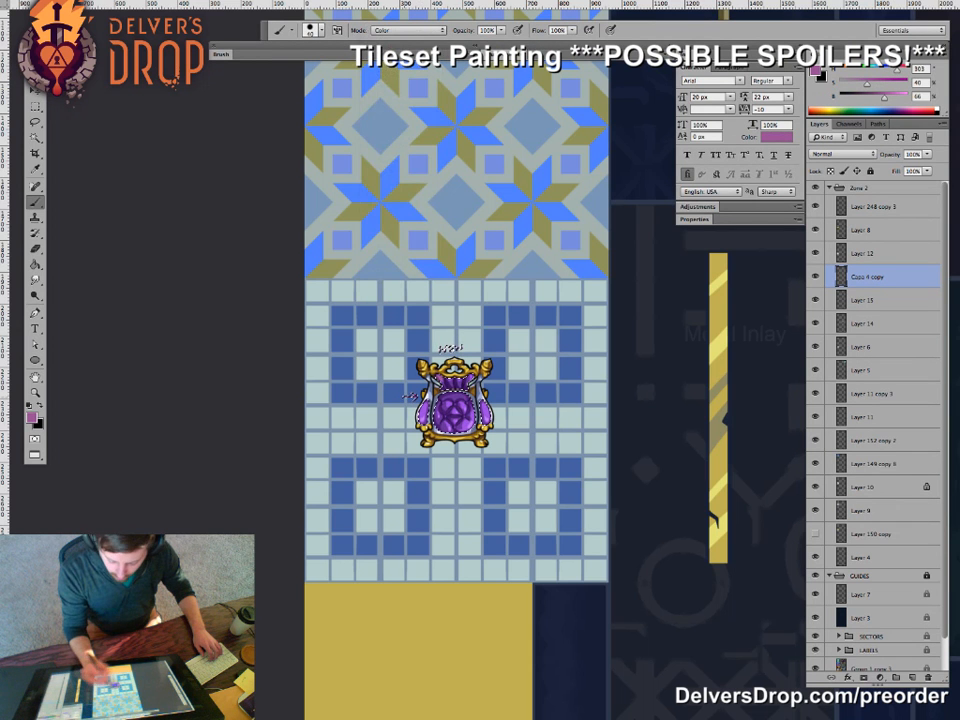
{"action": "key", "text": "super+space"}
{"action": "left_click_drag", "start_coordinate": [527, 473], "coordinate": [461, 473]}
{"action": "left_click_drag", "start_coordinate": [448, 552], "coordinate": [495, 552]}
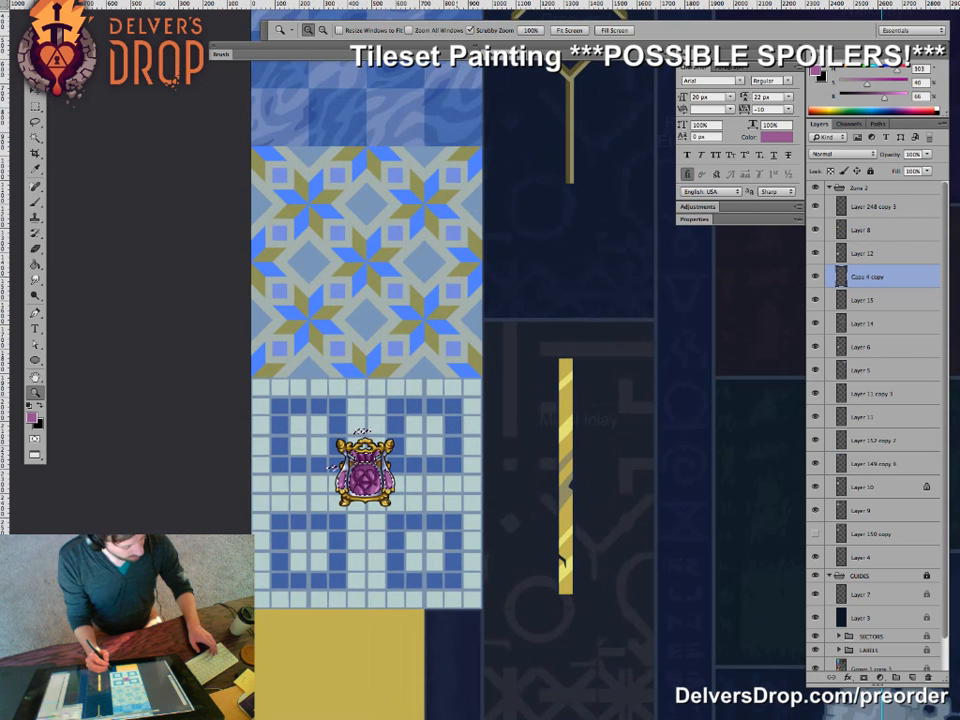
- Copy the recoloured upholstery to its own layer, link it with the throne layer, and move both onto the star mosaic tile
{"action": "key", "text": "ctrl+j"}
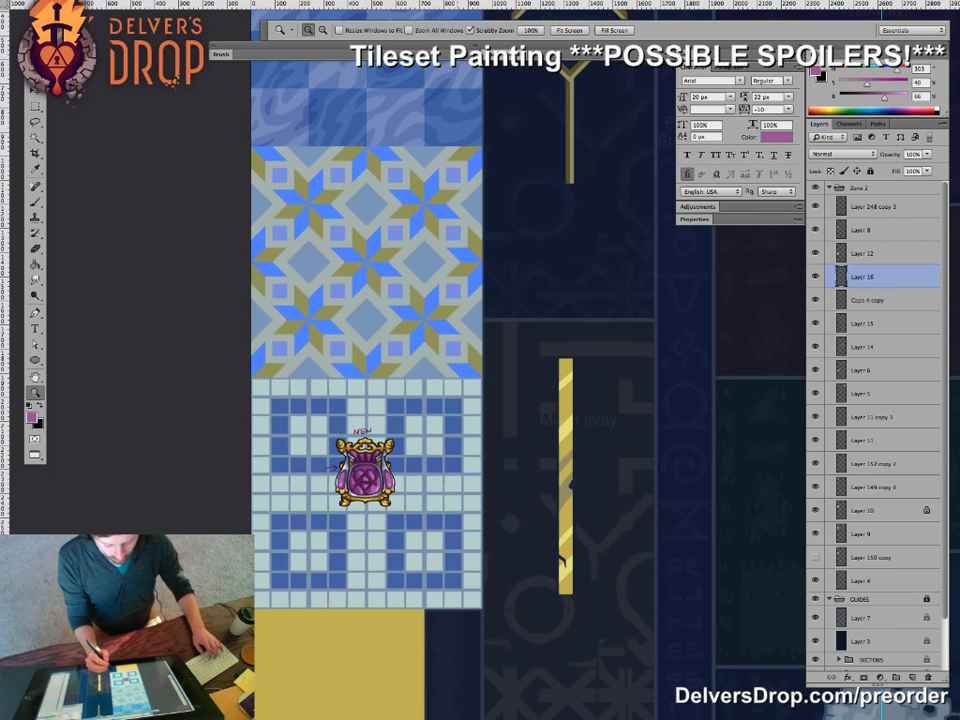
{"action": "left_click", "coordinate": [868, 300], "text": "shift"}
{"action": "key", "text": "v"}
{"action": "left_click_drag", "start_coordinate": [367, 487], "coordinate": [376, 138]}
{"action": "left_click_drag", "start_coordinate": [388, 210], "coordinate": [388, 473]}
{"action": "left_click_drag", "start_coordinate": [399, 425], "coordinate": [398, 478]}
{"action": "key", "text": "z"}
{"action": "key", "text": "v"}
{"action": "key", "text": "z"}
{"action": "left_click", "coordinate": [398, 478]}
- Try to brush the star tile's light blue over the throne's upholstery layer, and undo the stroke
{"action": "key", "text": "b"}
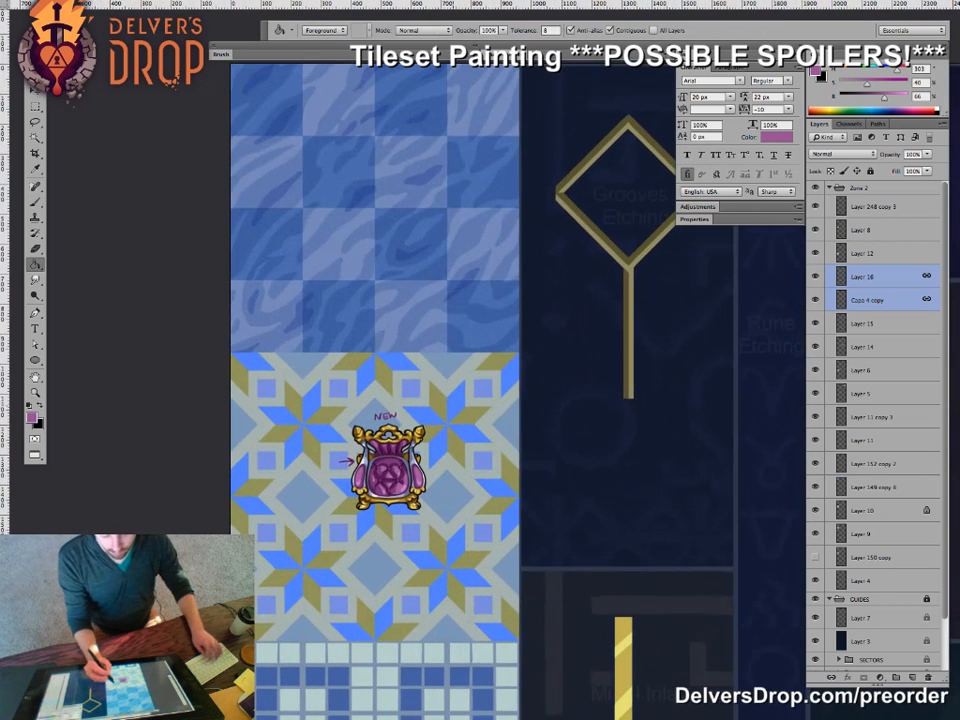
{"action": "left_click", "coordinate": [411, 388], "text": "alt"}
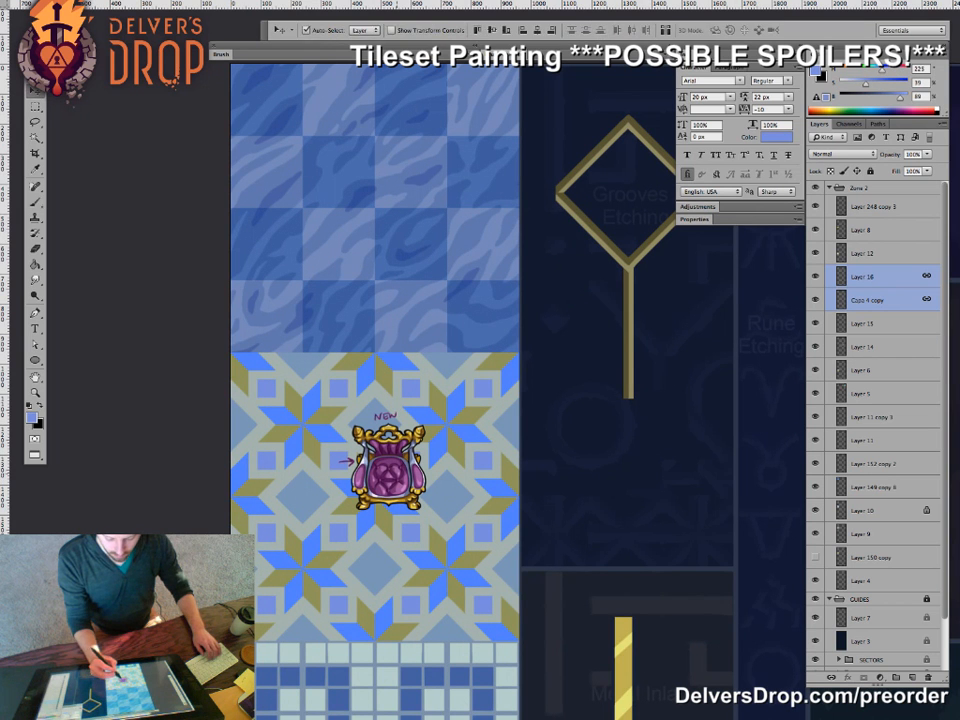
{"action": "left_click", "coordinate": [389, 412], "text": "super"}
{"action": "left_click", "coordinate": [386, 416], "text": "super"}
{"action": "mouse_move", "coordinate": [404, 401]}
{"action": "left_mouse_down"}
{"action": "mouse_move", "coordinate": [336, 458]}
{"action": "mouse_move", "coordinate": [352, 474]}
{"action": "left_mouse_up"}
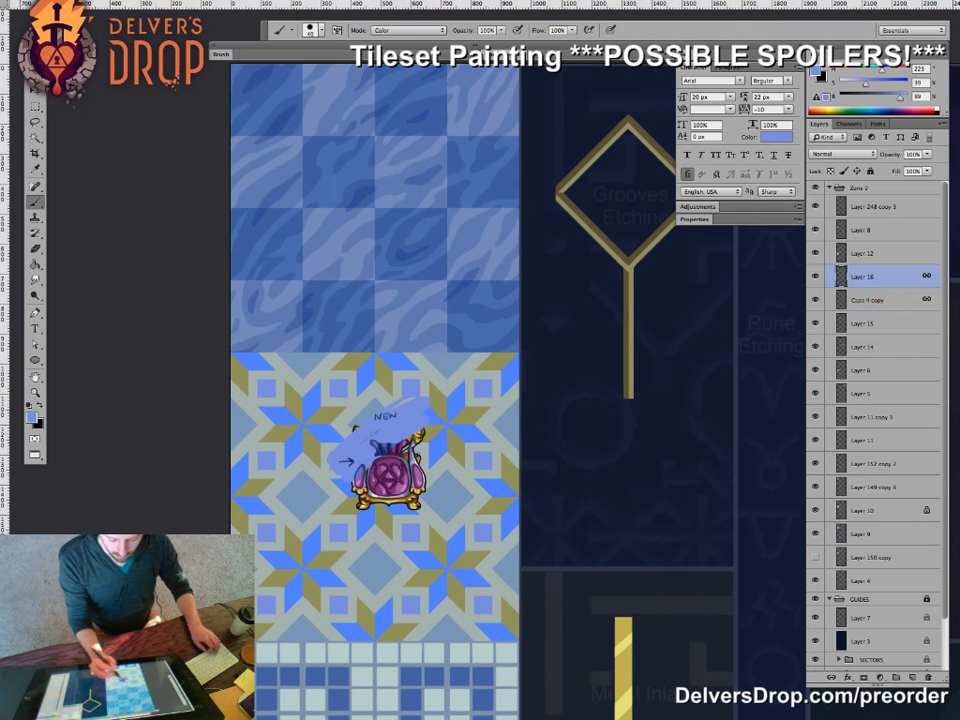
{"action": "key", "text": "super+z"}
- Lock the transparent pixels of the upholstery and throne layers and try tinting the upholstery with the sampled light blue
{"action": "left_click", "coordinate": [830, 171]}
{"action": "left_click", "coordinate": [388, 440]}
{"action": "key", "text": "Return"}
{"action": "left_click", "coordinate": [868, 300], "text": "super"}
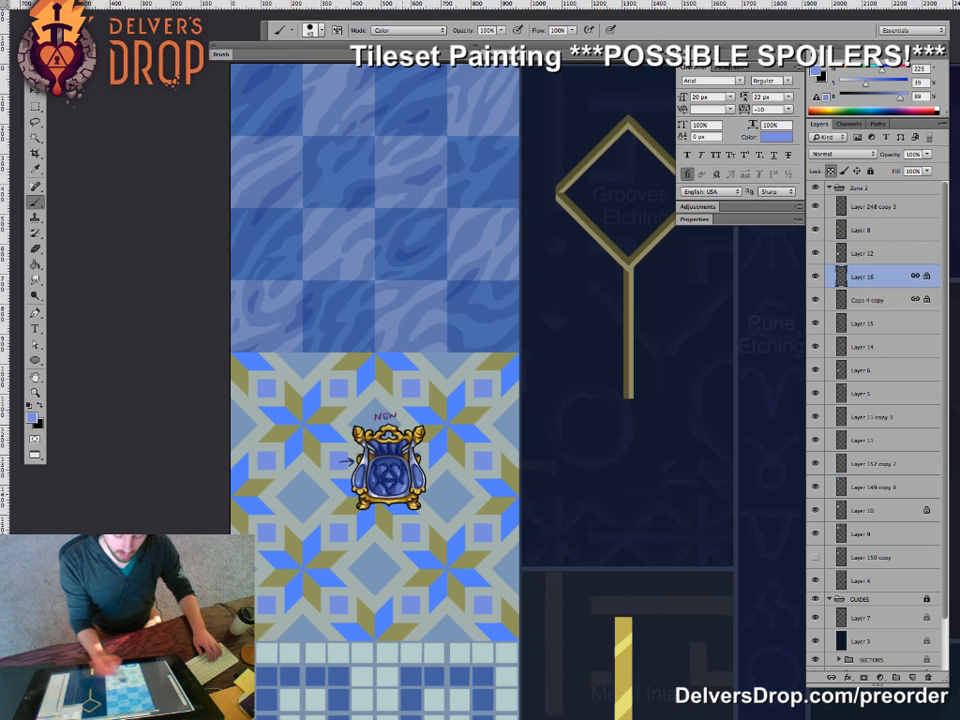
{"action": "left_click_drag", "start_coordinate": [424, 553], "coordinate": [335, 553]}
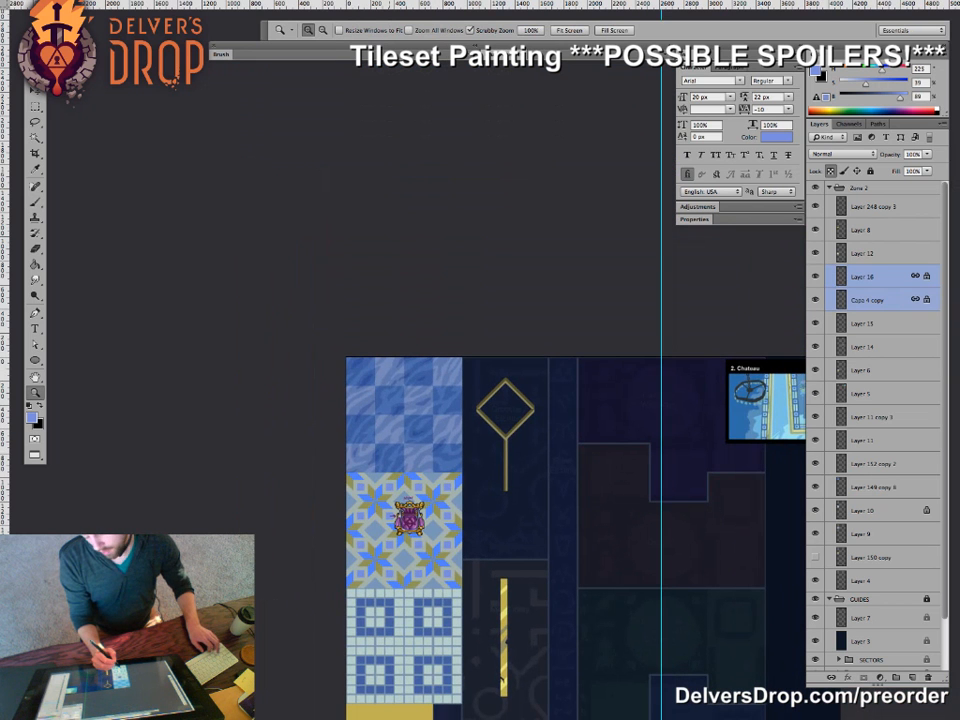
{"action": "left_click_drag", "start_coordinate": [403, 542], "coordinate": [503, 542]}
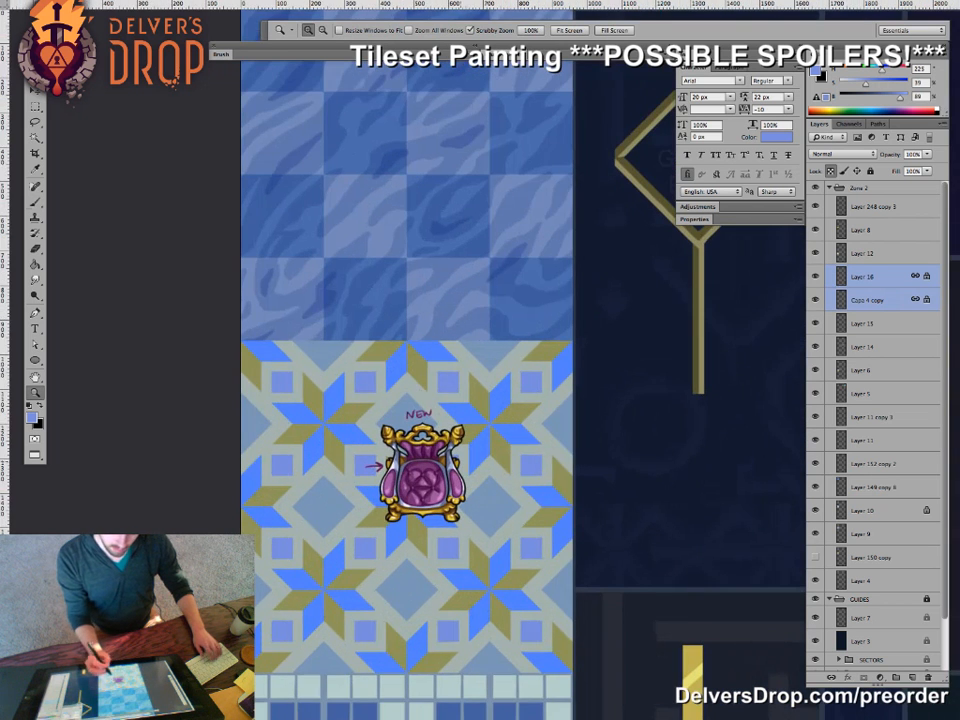
- Try tinting the upholstery violet-blue with hue 240 and saturation 53, and undo the tint
{"action": "left_click_drag", "start_coordinate": [882, 70], "coordinate": [875, 84]}
{"action": "left_click", "coordinate": [868, 300], "text": "super"}
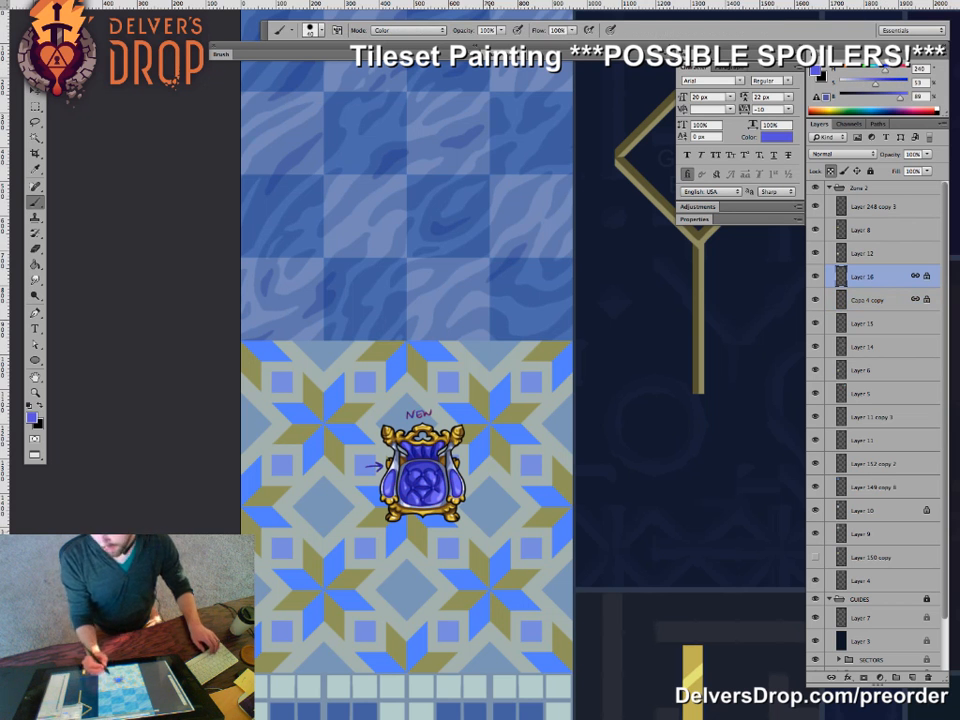
{"action": "key", "text": "z"}
{"action": "mouse_move", "coordinate": [475, 529]}
{"action": "left_mouse_down"}
{"action": "mouse_move", "coordinate": [397, 529]}
{"action": "mouse_move", "coordinate": [479, 525]}
{"action": "left_mouse_up"}
{"action": "key", "text": "super+alt+z"}
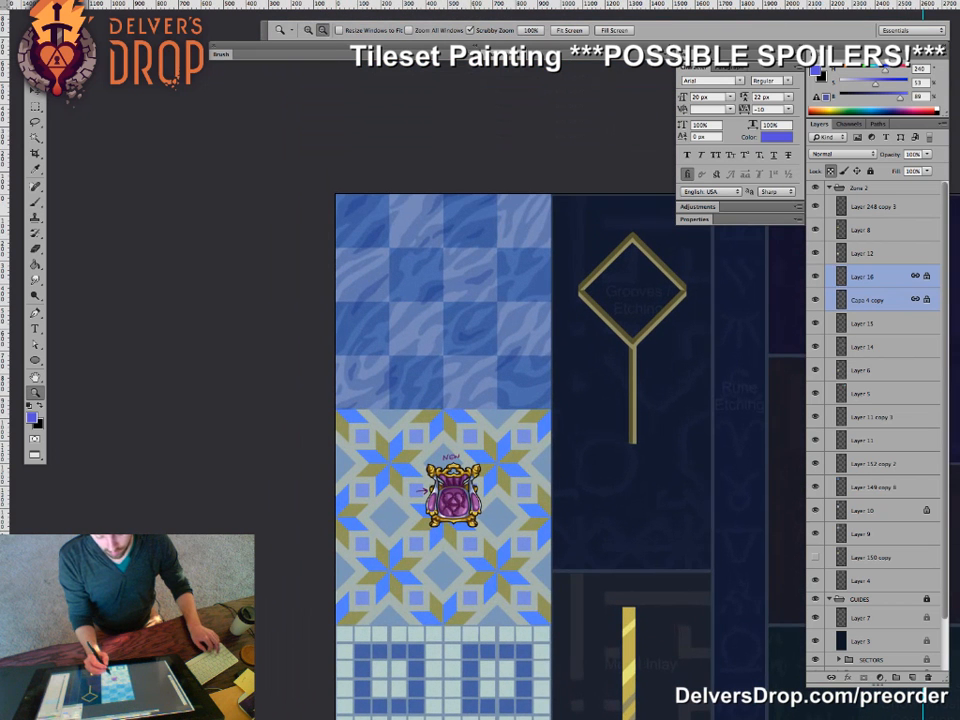
- Move the throne with its upholstery layer to the left edge of the star mosaic tile
{"action": "left_click_drag", "start_coordinate": [515, 585], "coordinate": [446, 481]}
{"action": "key", "text": "v"}
{"action": "left_click_drag", "start_coordinate": [395, 425], "coordinate": [340, 445]}
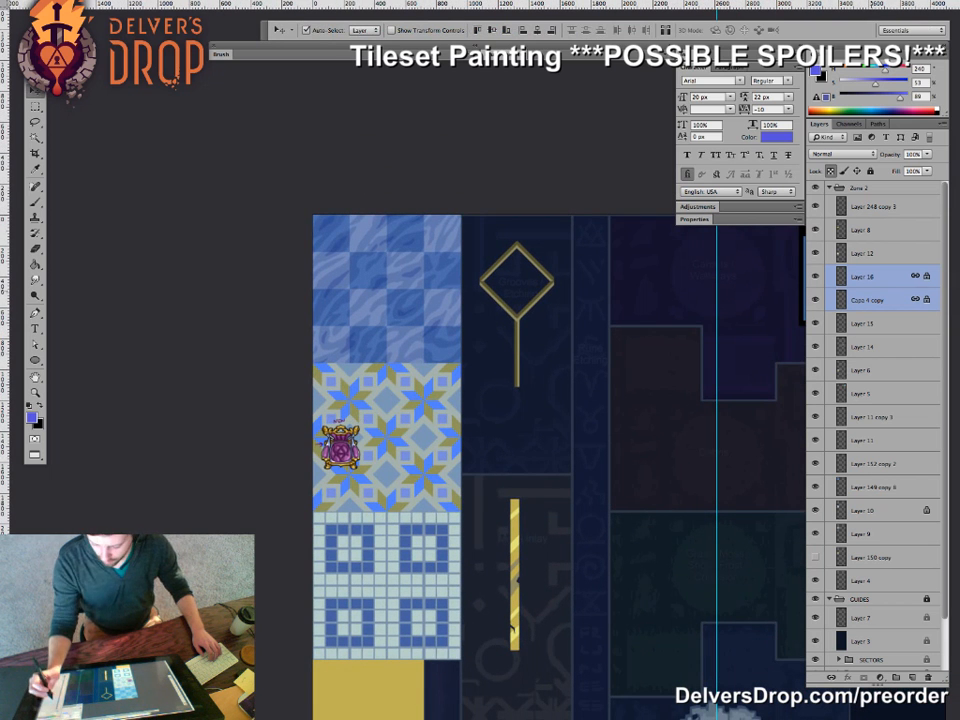
- On Layer 248 copy 3, select a tall rectangle spanning the three floor tiles and fill it with the violet-blue
{"action": "left_click", "coordinate": [874, 207]}
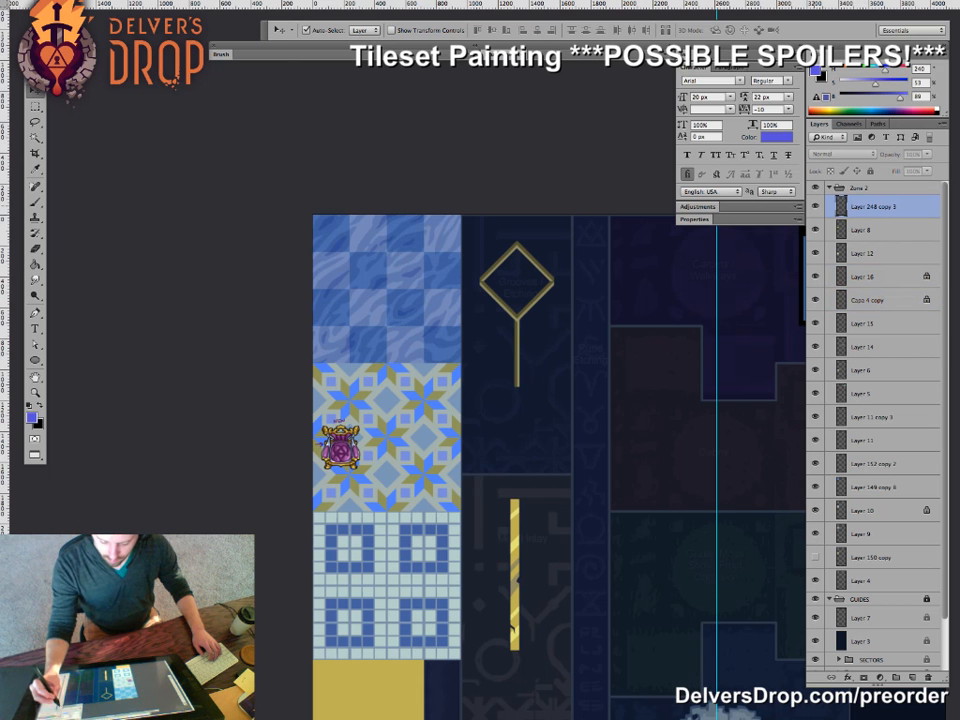
{"action": "key", "text": "m"}
{"action": "left_click_drag", "start_coordinate": [353, 222], "coordinate": [442, 601]}
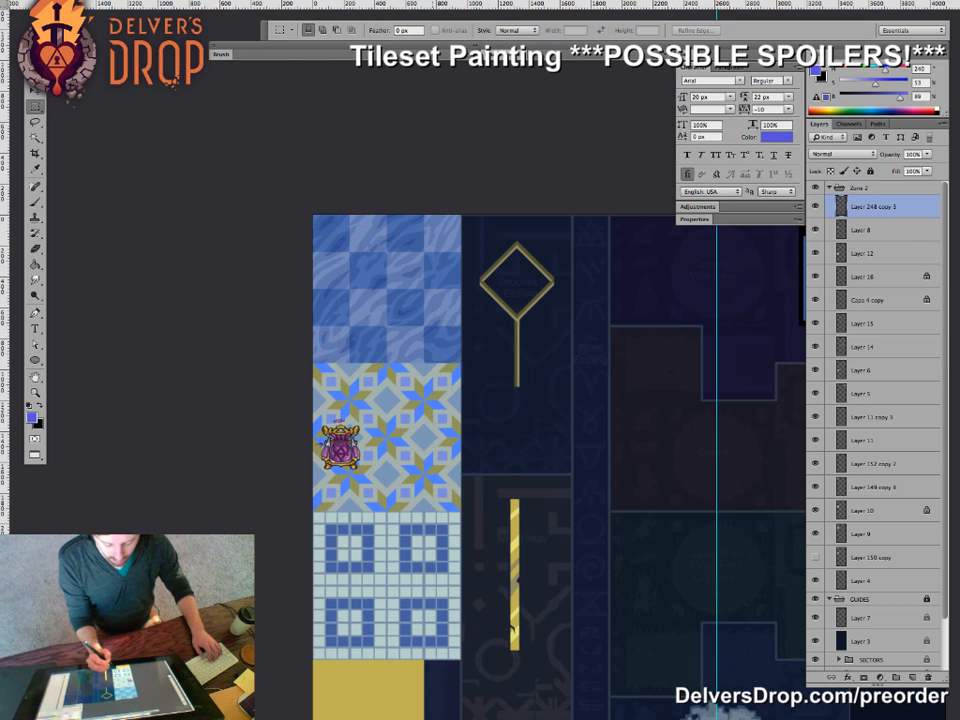
{"action": "key", "text": "g"}
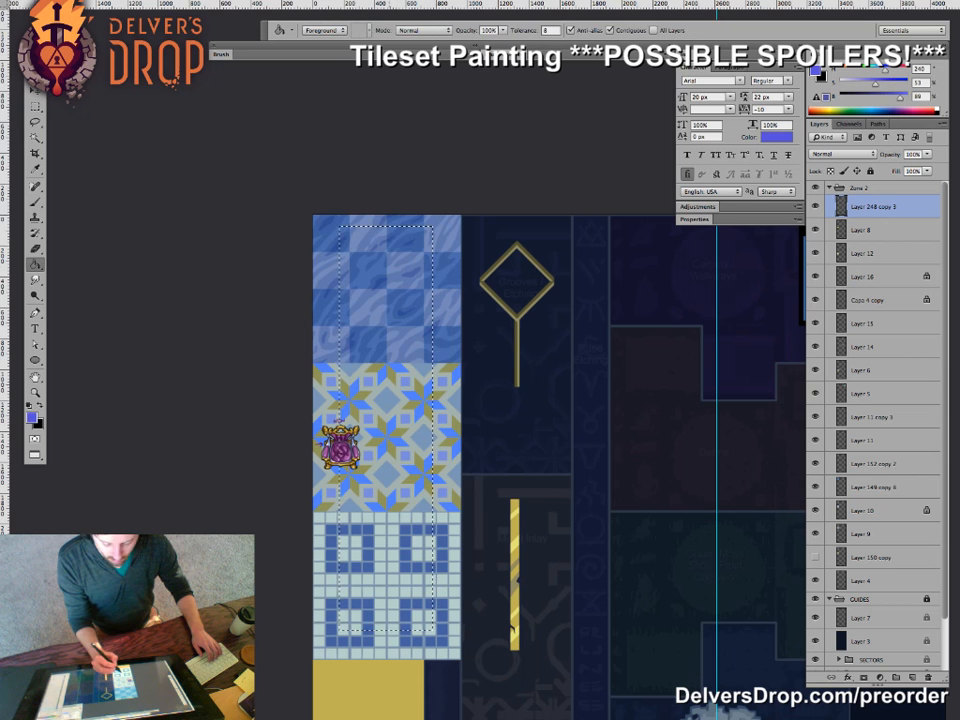
{"action": "left_click", "coordinate": [405, 312]}
- Sample the purple from the throne's upholstery, refill the tall carpet strip with it, and deselect
{"action": "key", "text": "z"}
{"action": "left_click_drag", "start_coordinate": [317, 454], "coordinate": [415, 456]}
{"action": "key", "text": "g"}
{"action": "left_click", "coordinate": [430, 425], "text": "alt"}
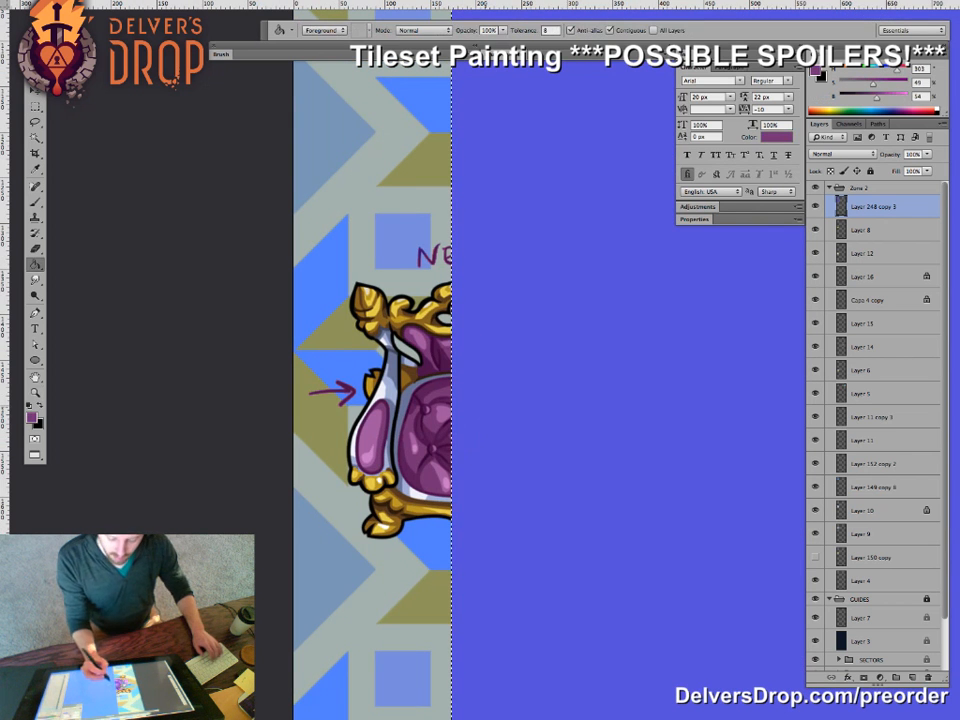
{"action": "left_click", "coordinate": [500, 480]}
{"action": "key", "text": "z"}
{"action": "left_click_drag", "start_coordinate": [495, 491], "coordinate": [415, 491]}
{"action": "key", "text": "ctrl+minus"}
{"action": "key", "text": "ctrl+d"}
{"action": "key", "text": "ctrl+t"}
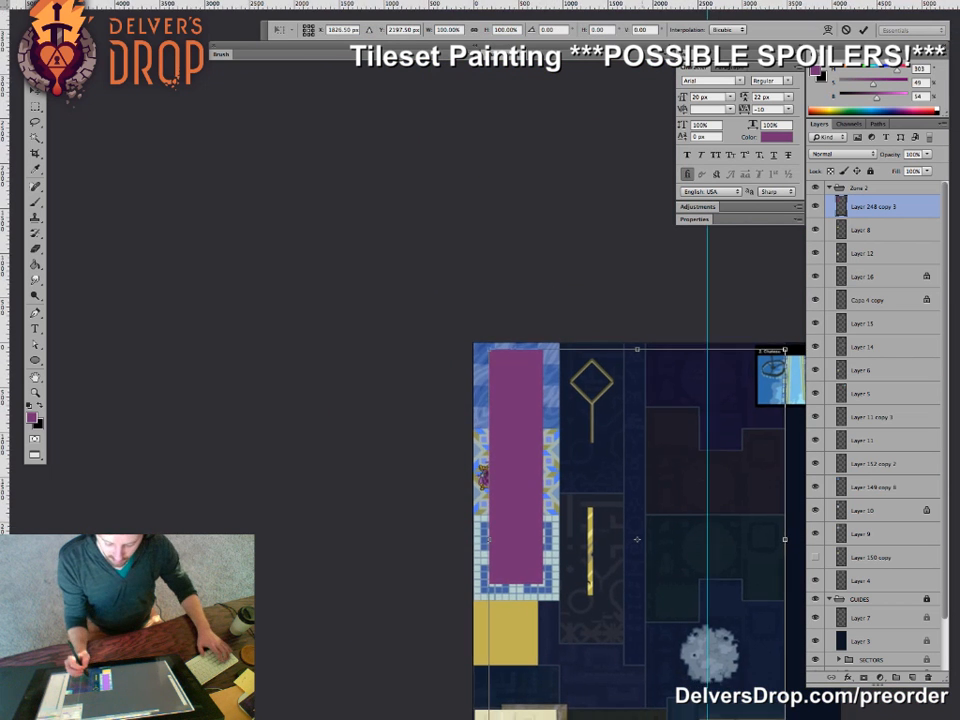
{"action": "left_click_drag", "start_coordinate": [680, 570], "coordinate": [560, 351]}
{"action": "key", "text": "Return"}
{"action": "key", "text": "z"}
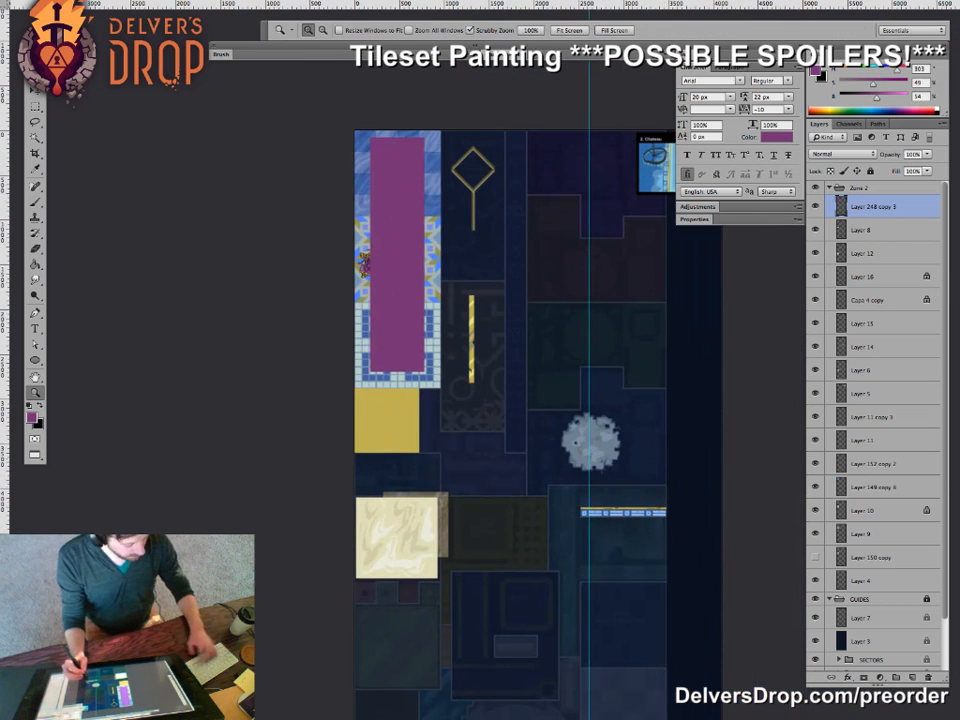
- Cut the purple strip from Layer 248 copy 3 and paste it in place onto its own new layer
{"action": "key", "text": "m"}
{"action": "key", "text": "ctrl+a"}
{"action": "key", "text": "ctrl+x"}
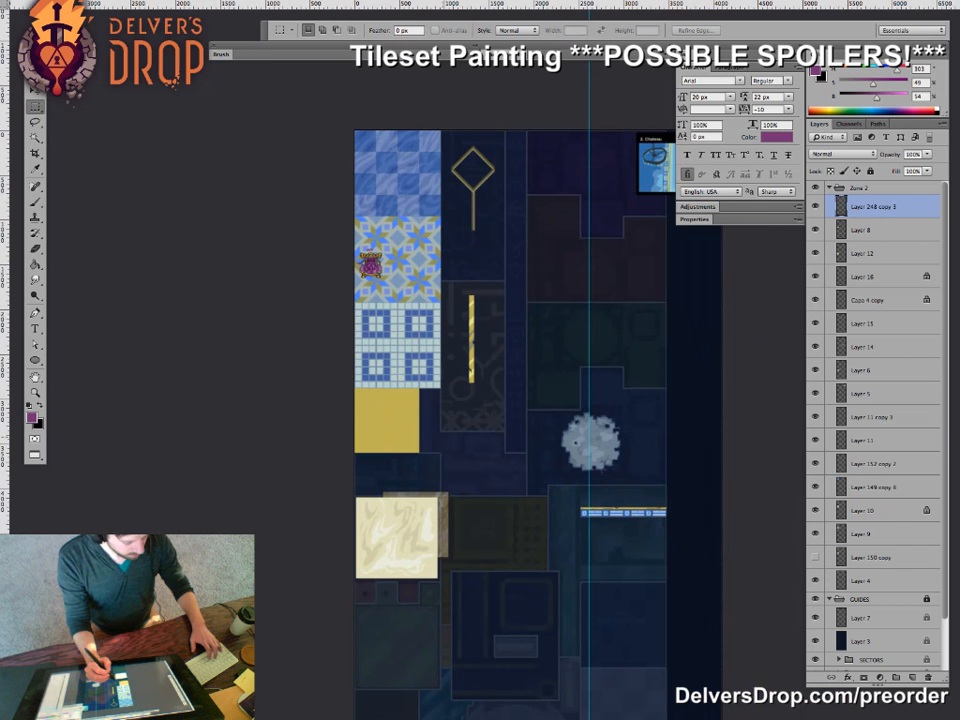
{"action": "key", "text": "ctrl+shift+v"}
- Scale the purple strip to about 94.5 % of its size
{"action": "key", "text": "z"}
{"action": "left_click_drag", "start_coordinate": [407, 292], "coordinate": [474, 292]}
{"action": "key", "text": "ctrl+t"}
{"action": "left_click_drag", "start_coordinate": [477, 603], "coordinate": [470, 576]}
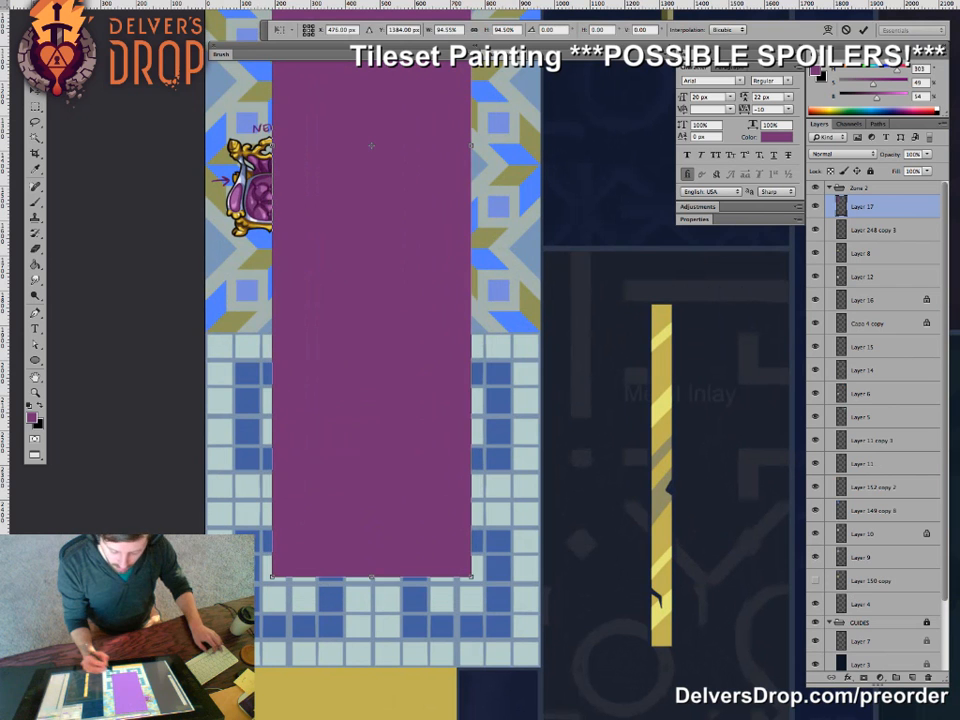
{"action": "key", "text": "Return"}
- Select the throne layers, Layer 16 and Capa 4 copy, and restack them above the purple strip's Layer 17
{"action": "key", "text": "v"}
{"action": "left_click", "coordinate": [864, 300]}
{"action": "left_click", "coordinate": [866, 323], "text": "shift"}
{"action": "left_click_drag", "start_coordinate": [866, 316], "coordinate": [866, 197]}
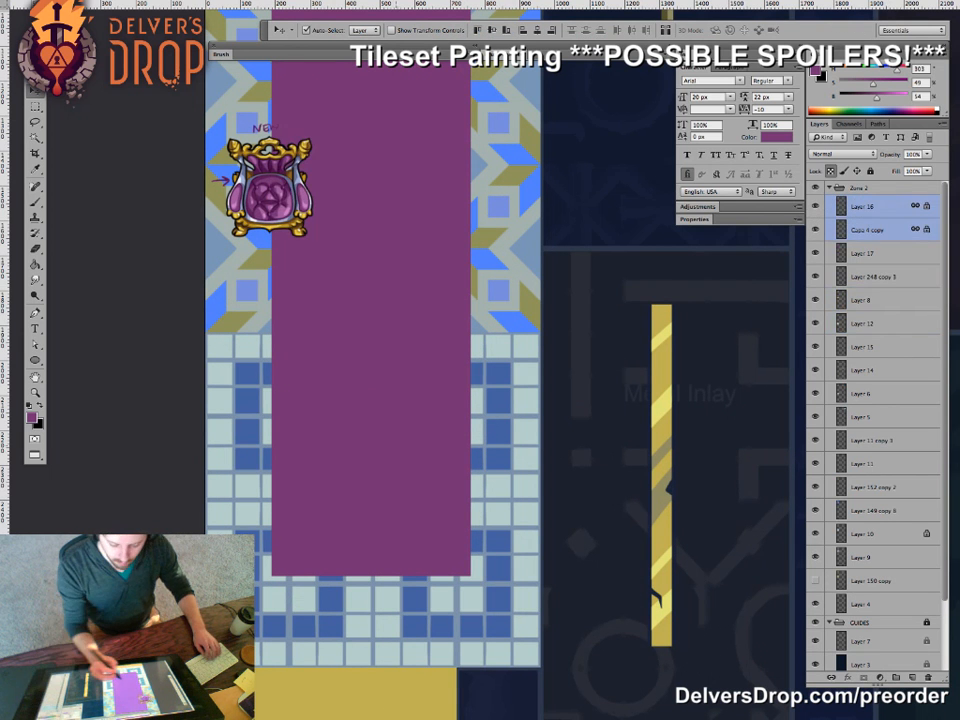
- Shrink the purple strip on Layer 17 slightly further and shift it a little down over the floor tiles
{"action": "left_click", "coordinate": [390, 455]}
{"action": "key", "text": "z"}
{"action": "left_click_drag", "start_coordinate": [393, 467], "coordinate": [325, 467]}
{"action": "left_click_drag", "start_coordinate": [374, 425], "coordinate": [406, 496]}
{"action": "key", "text": "v"}
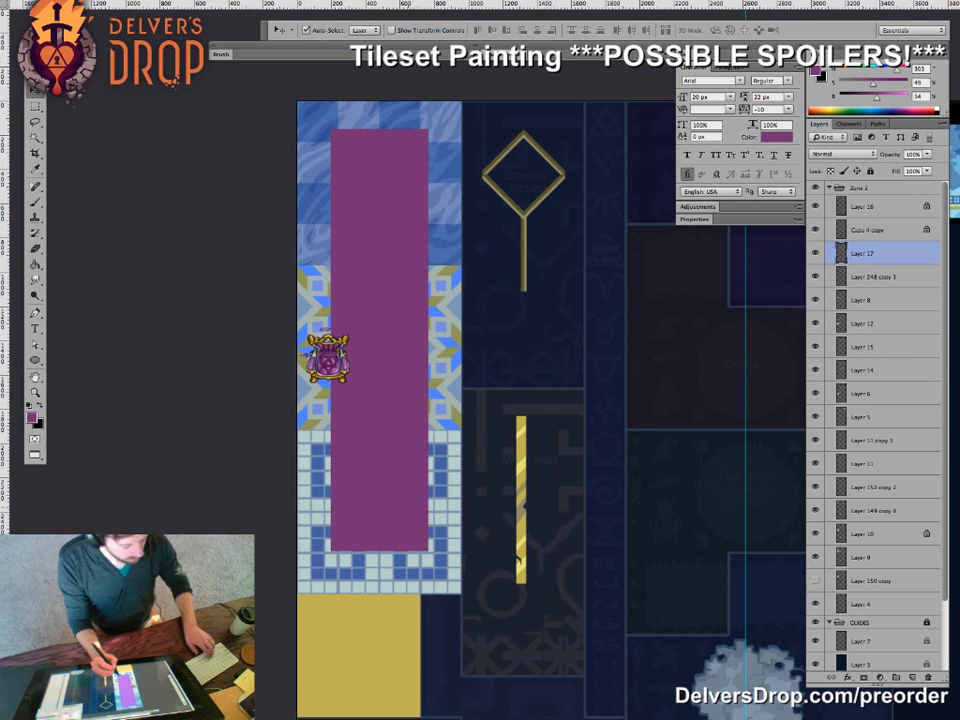
{"action": "key", "text": "ctrl+t"}
{"action": "left_click_drag", "start_coordinate": [428, 130], "coordinate": [425, 144]}
{"action": "key", "text": "Return"}
{"action": "left_click_drag", "start_coordinate": [416, 420], "coordinate": [414, 431]}
- Select a rectangle about 467 by 2220 px just inside the purple strip's edges and invert the selection
{"action": "key", "text": "z"}
{"action": "mouse_move", "coordinate": [542, 499]}
{"action": "left_mouse_down"}
{"action": "mouse_move", "coordinate": [495, 499]}
{"action": "mouse_move", "coordinate": [530, 497]}
{"action": "left_mouse_up"}
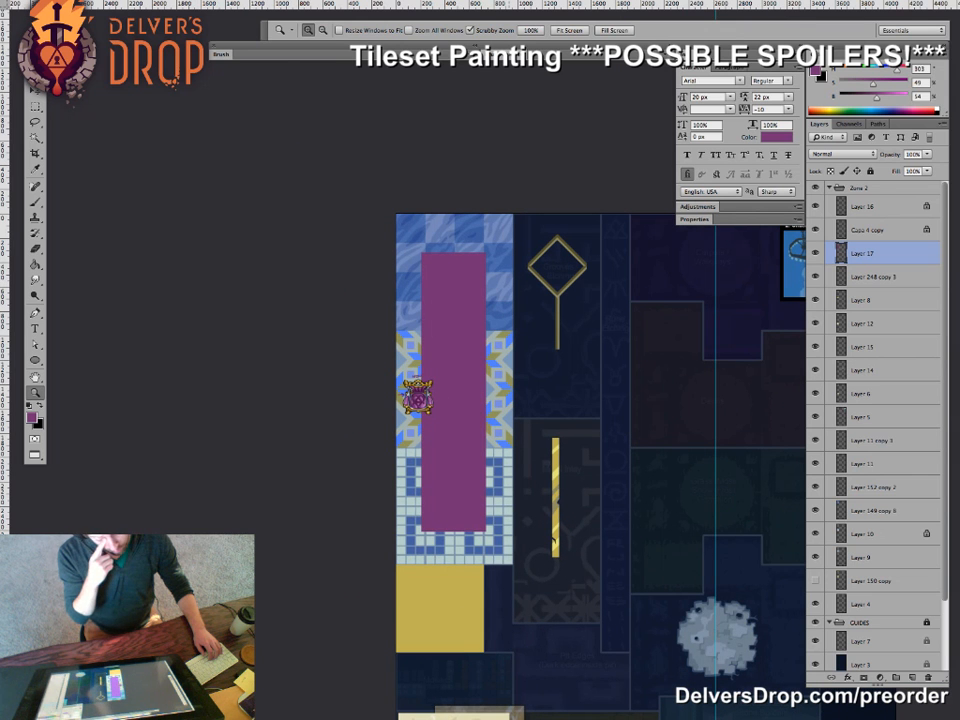
{"action": "left_click_drag", "start_coordinate": [484, 469], "coordinate": [514, 469]}
{"action": "key", "text": "m"}
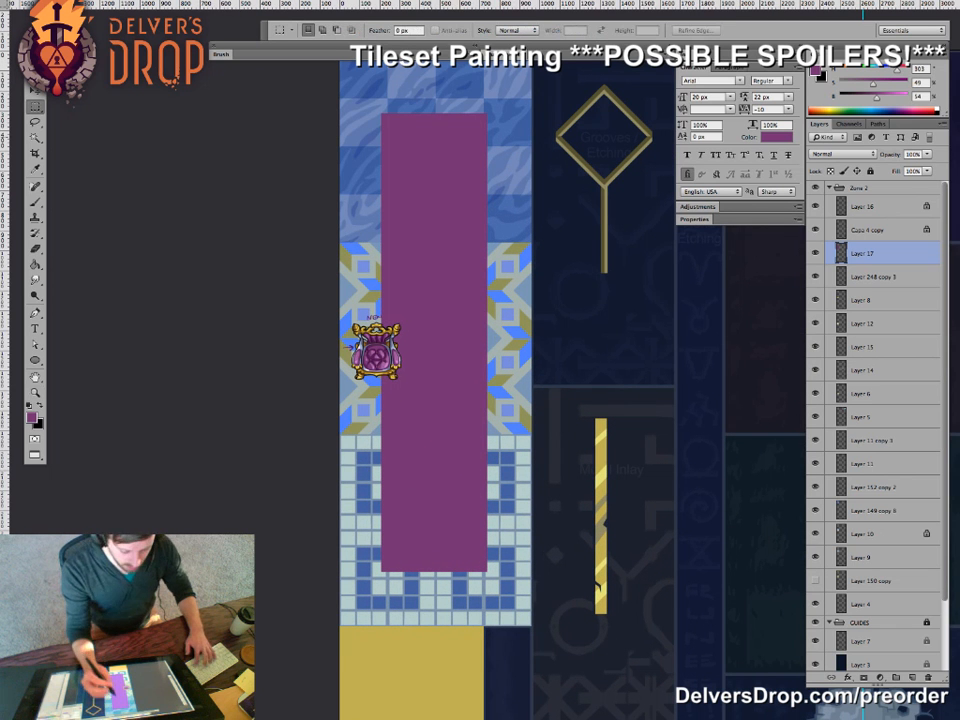
{"action": "left_click_drag", "start_coordinate": [411, 178], "coordinate": [484, 566]}
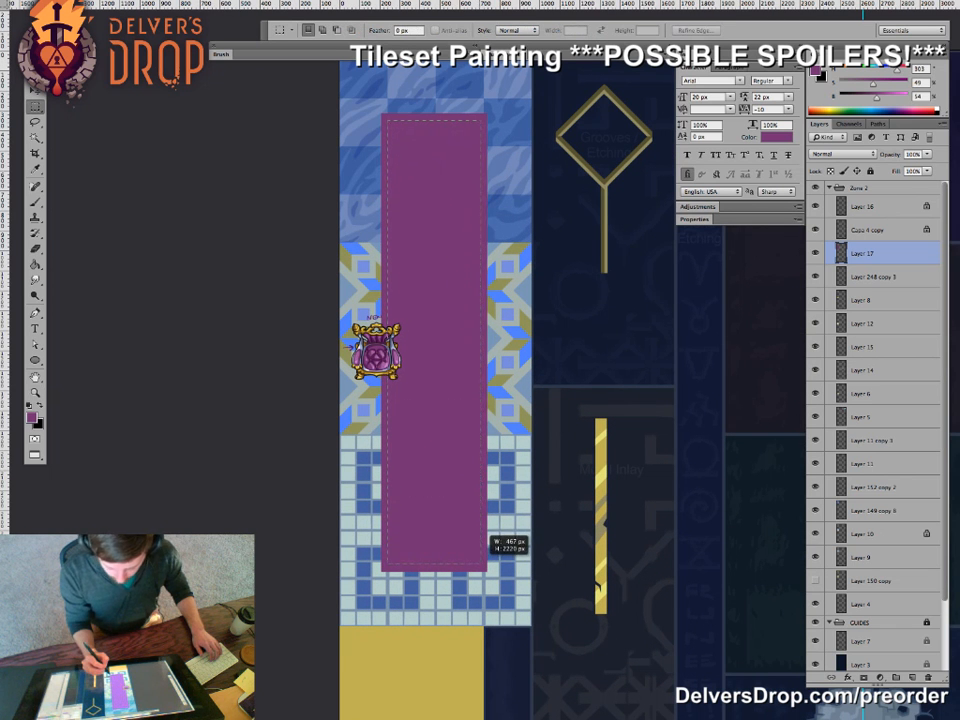
{"action": "key", "text": "super+shift+i"}
{"action": "key", "text": "g"}
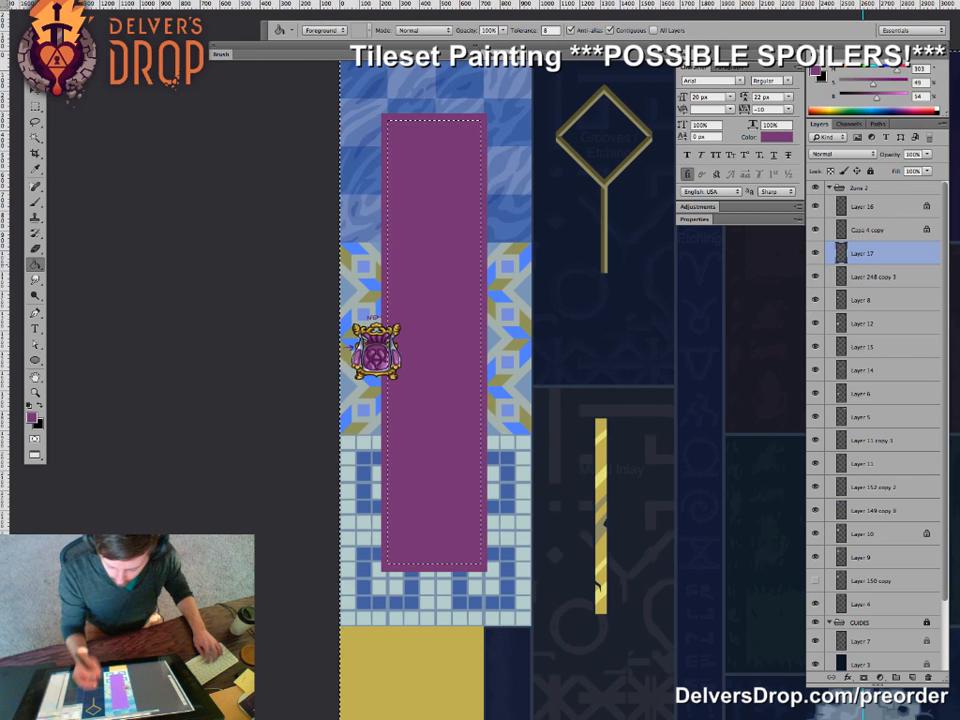
- Sample the grey-green of the star mosaic, fill the strip's outer border with it at 33% opacity, and deselect
{"action": "left_click", "coordinate": [503, 345], "text": "alt"}
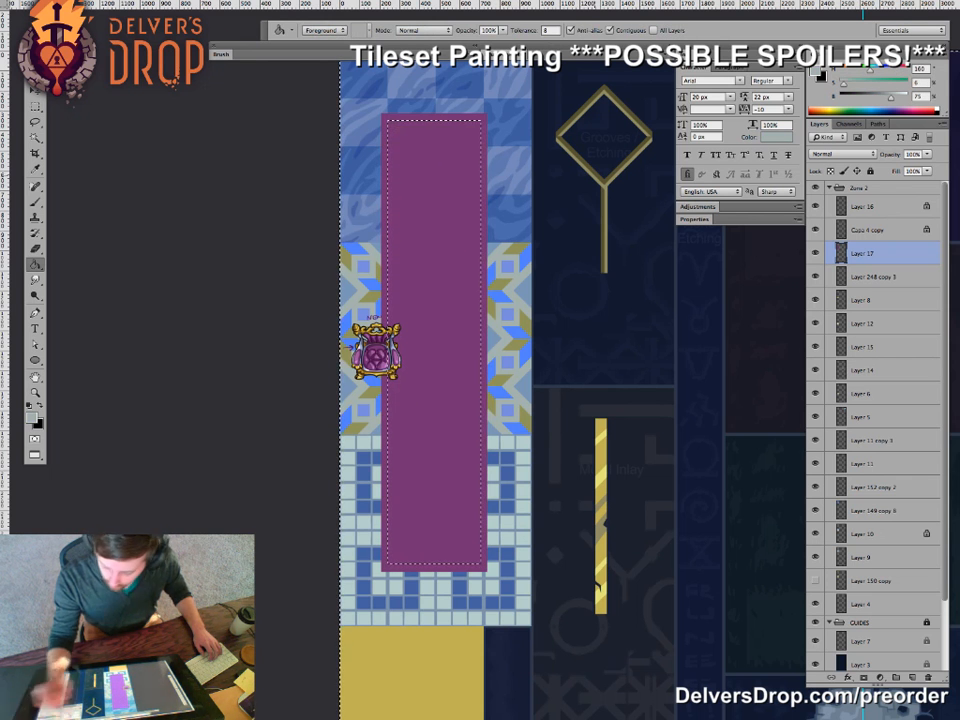
{"action": "left_click_drag", "start_coordinate": [503, 30], "coordinate": [463, 46]}
{"action": "left_click", "coordinate": [485, 250]}
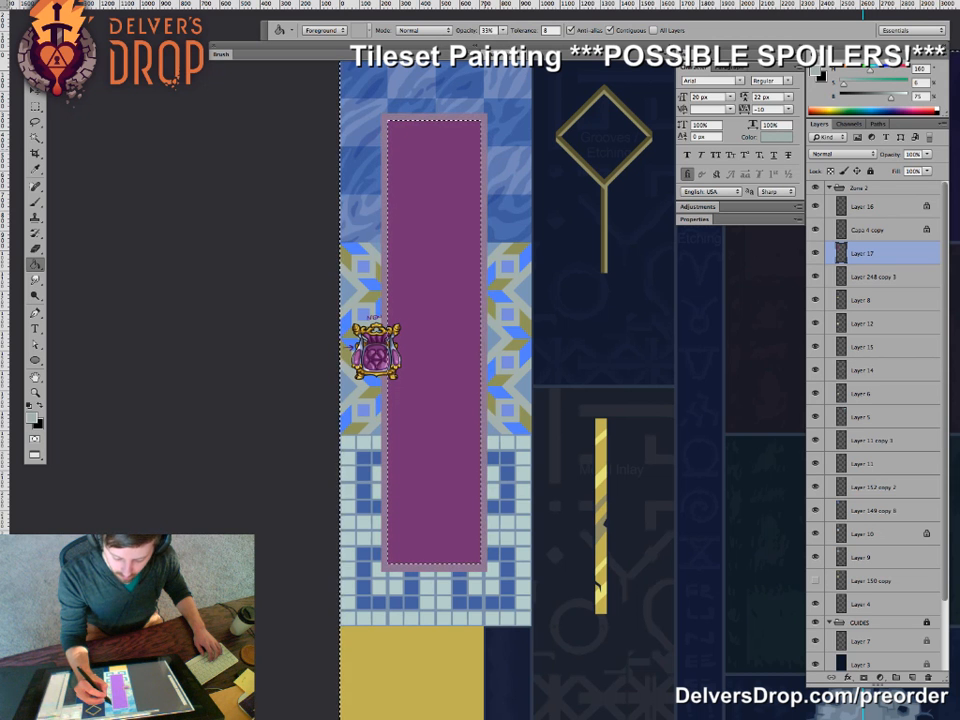
{"action": "key", "text": "m"}
{"action": "key", "text": "ctrl+d"}
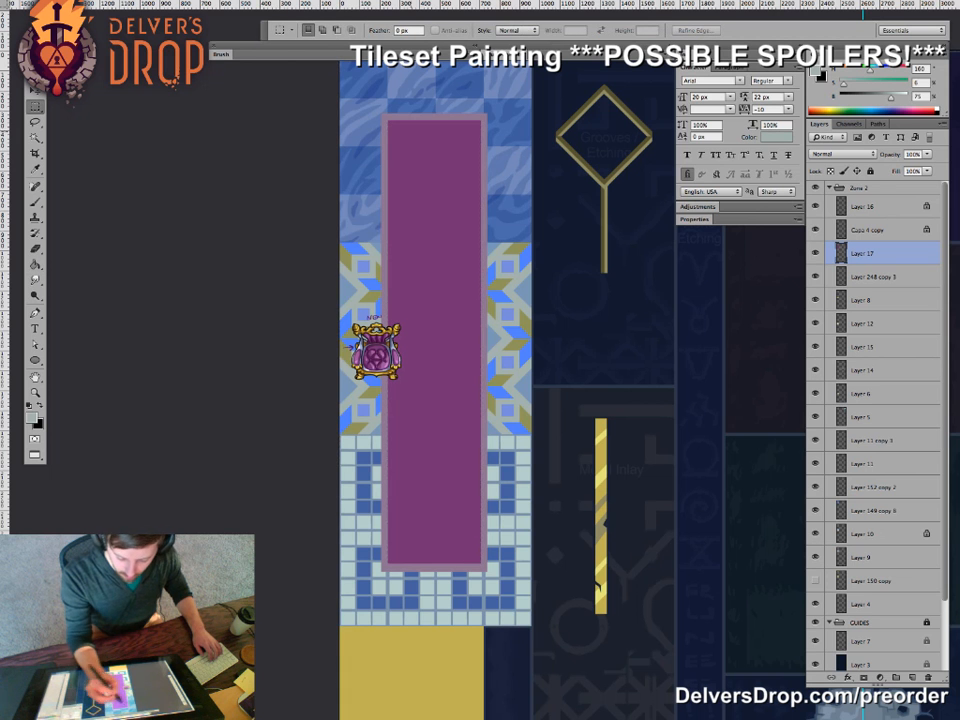
- Select a slightly smaller rectangle inside the border, invert it, and fill the inner band with the grey-green at 85% opacity
{"action": "left_click_drag", "start_coordinate": [400, 130], "coordinate": [483, 535]}
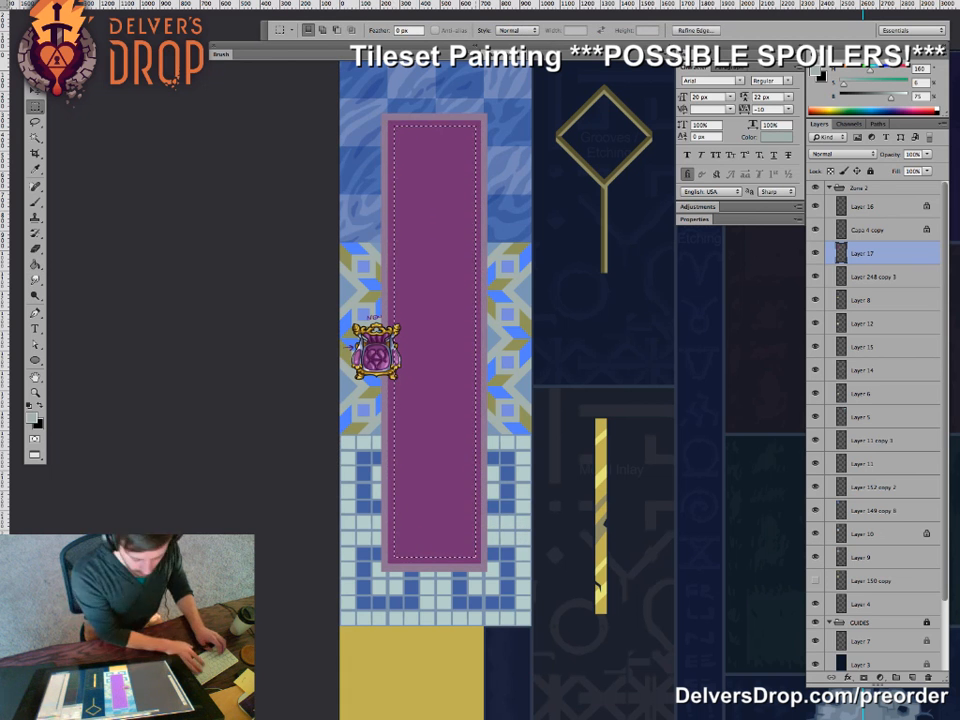
{"action": "key", "text": "g"}
{"action": "key", "text": "ctrl+shift+i"}
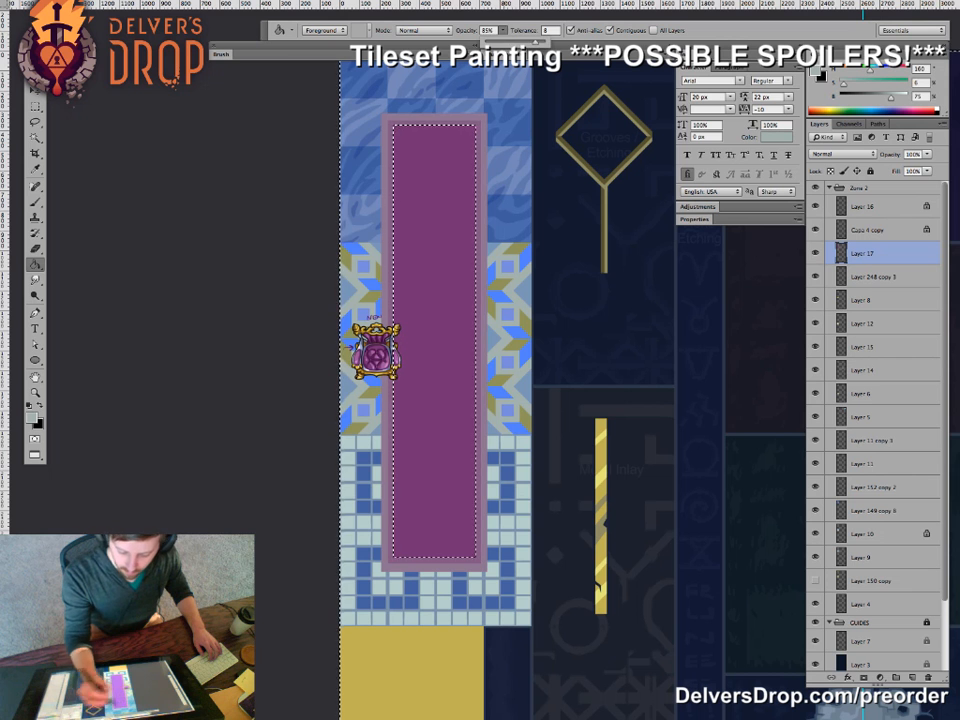
{"action": "type", "text": "85"}
{"action": "left_click_drag", "start_coordinate": [520, 300], "coordinate": [436, 340]}
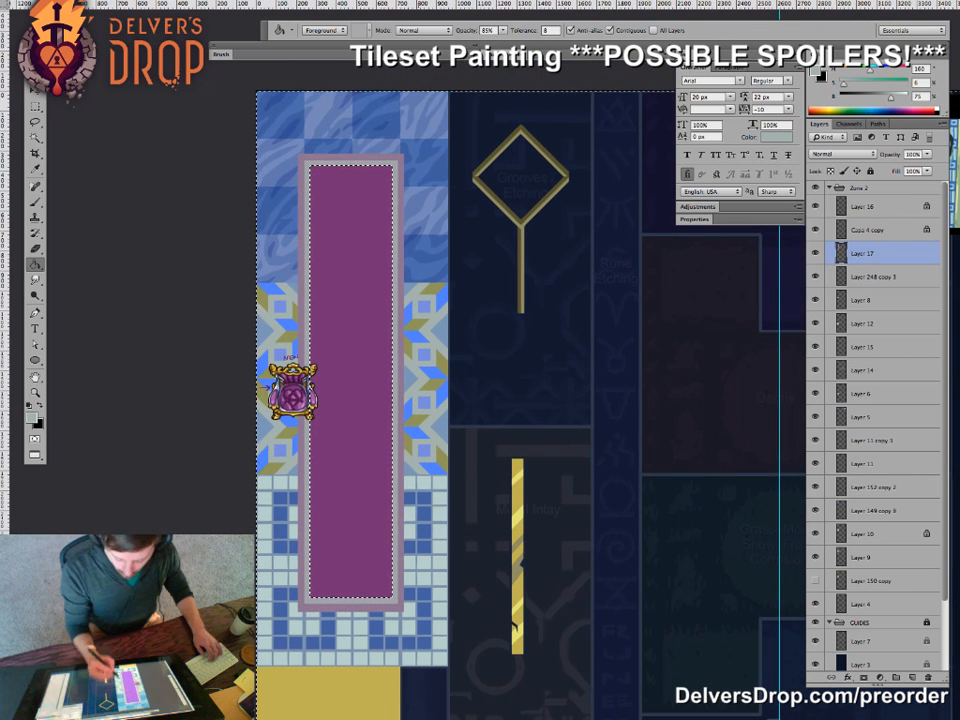
- Tint the inner band at 22% opacity with the light yellow of the metal inlay and the pale tone of the square mosaic
{"action": "left_click", "coordinate": [516, 478], "text": "alt"}
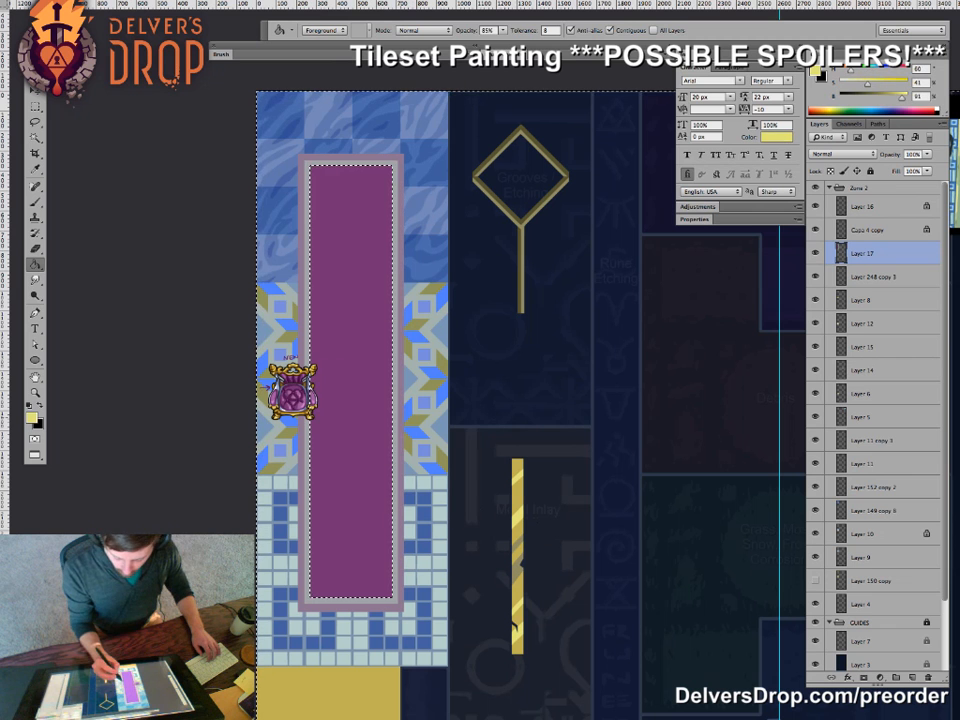
{"action": "key", "text": "2"}
{"action": "key", "text": "2"}
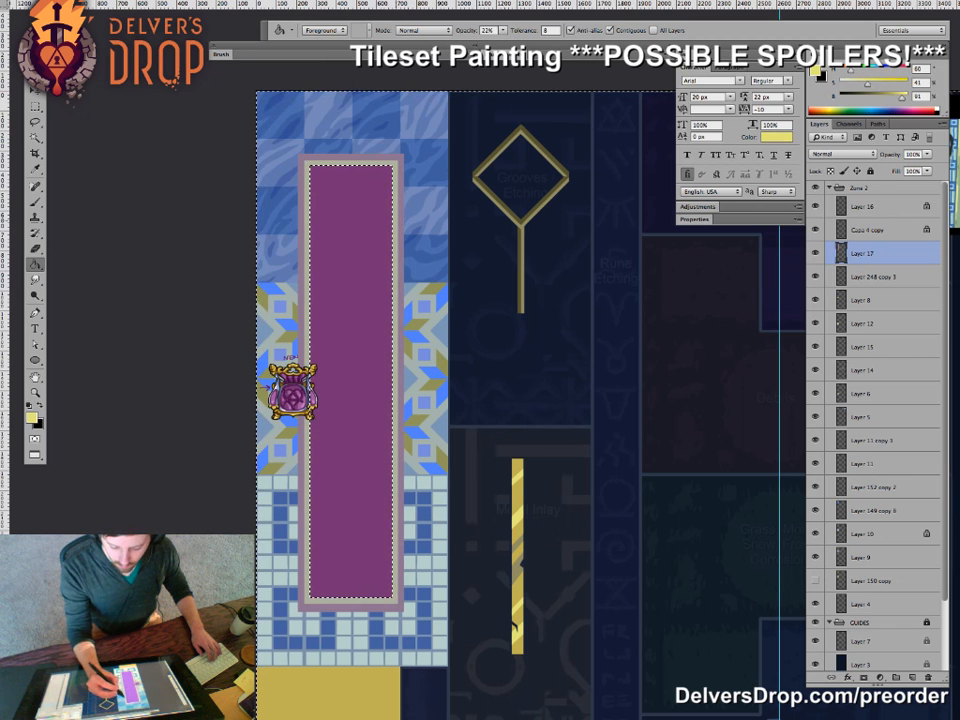
{"action": "left_click", "coordinate": [425, 578], "text": "alt"}
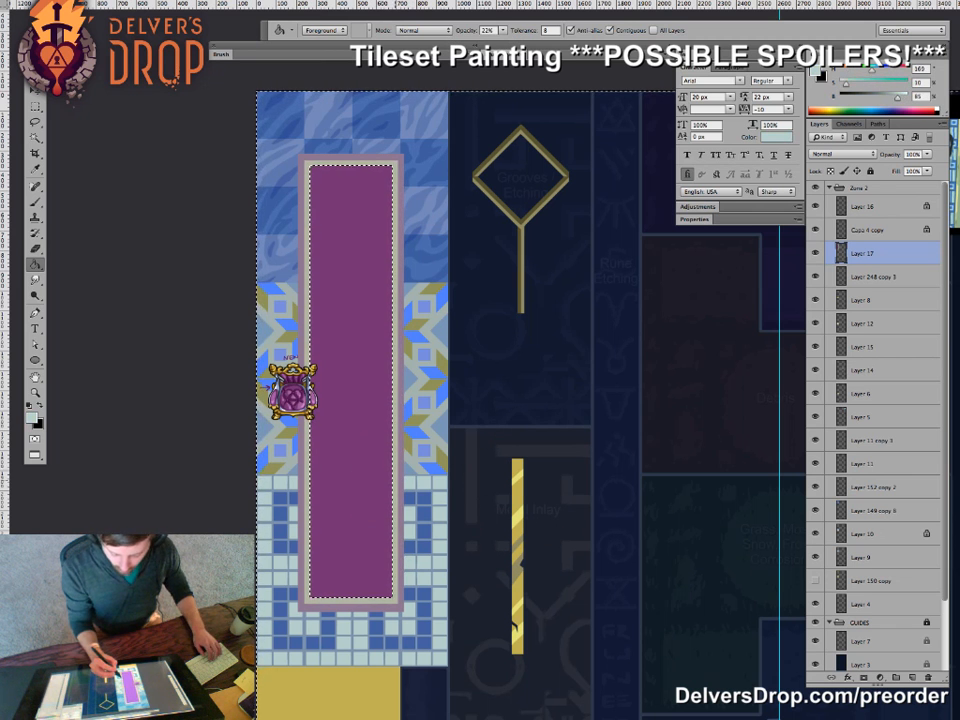
- Tint the inner band lilac with hue 265 and saturation 23 at 22% opacity, and deselect
{"action": "left_click", "coordinate": [890, 70]}
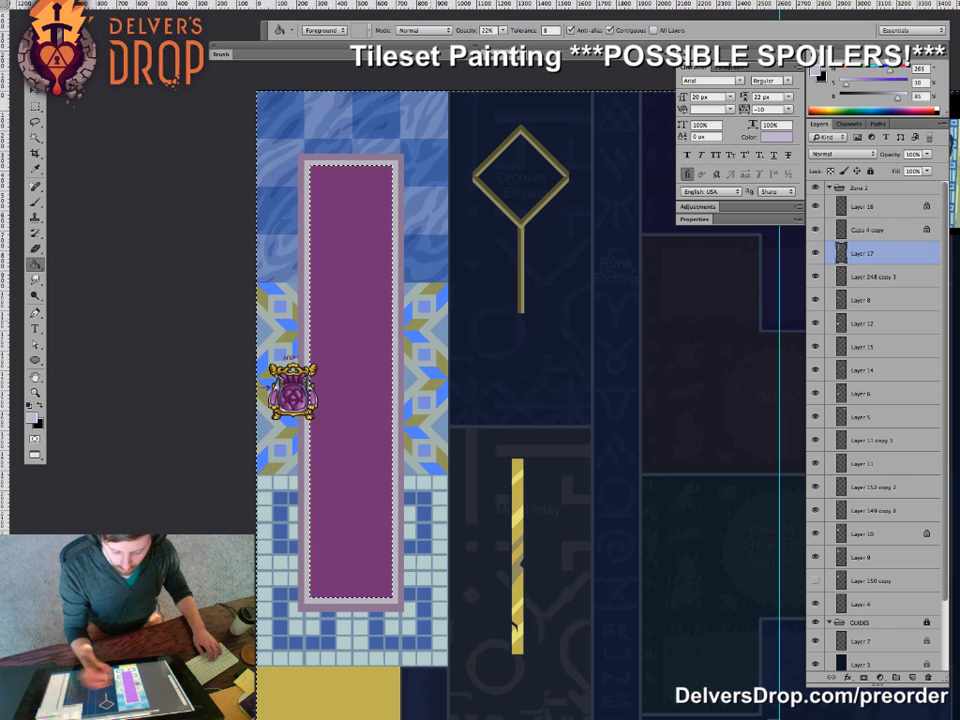
{"action": "left_click_drag", "start_coordinate": [846, 83], "coordinate": [855, 83]}
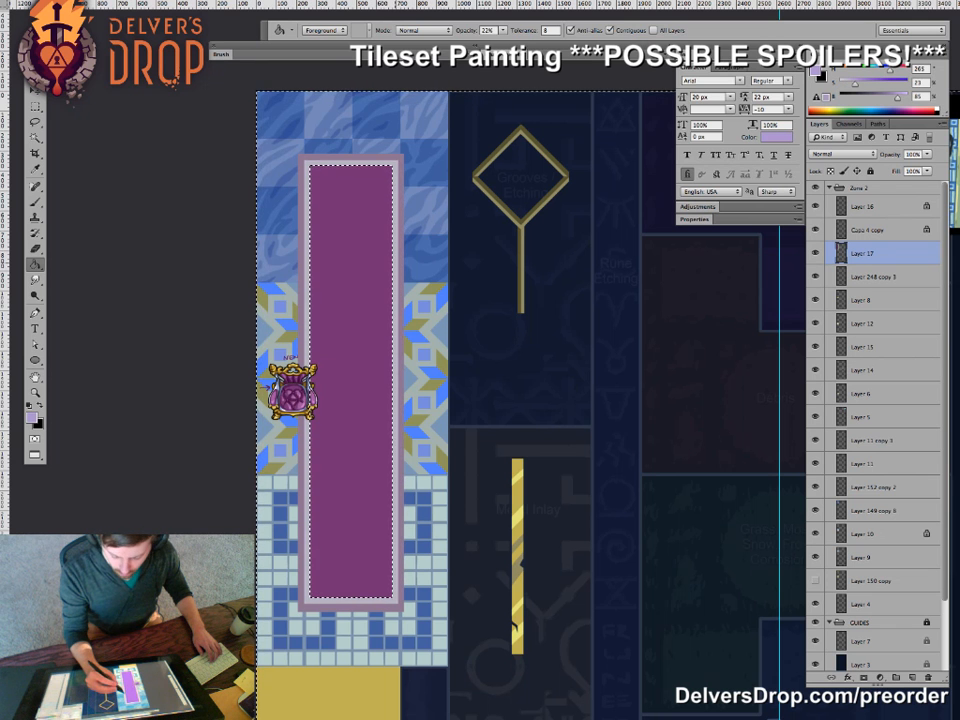
{"action": "left_click_drag", "start_coordinate": [350, 400], "coordinate": [362, 402]}
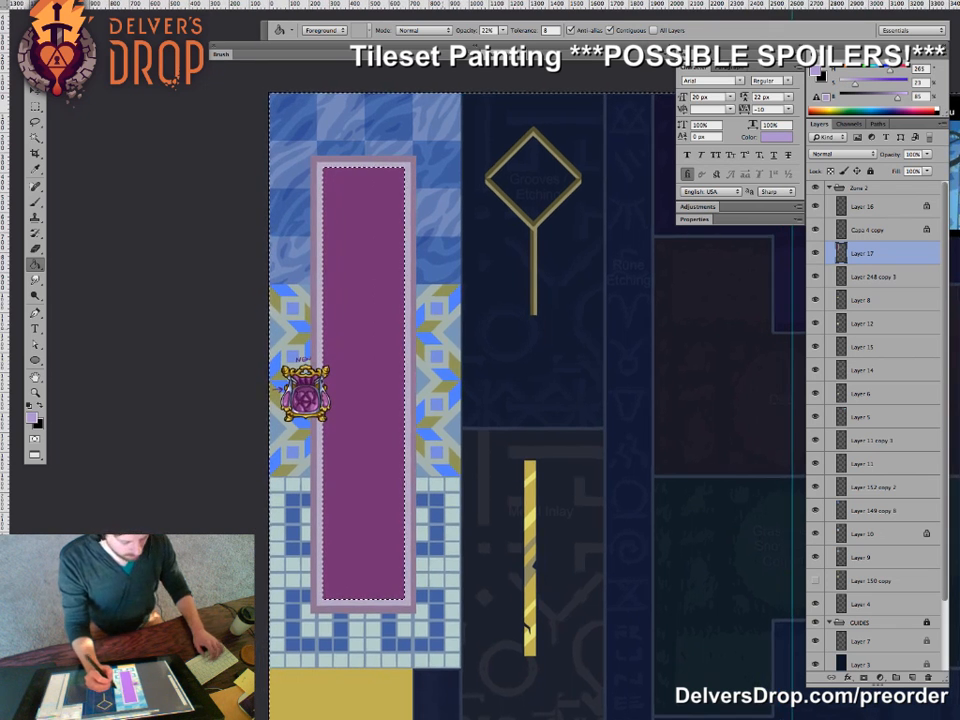
{"action": "key", "text": "super+d"}
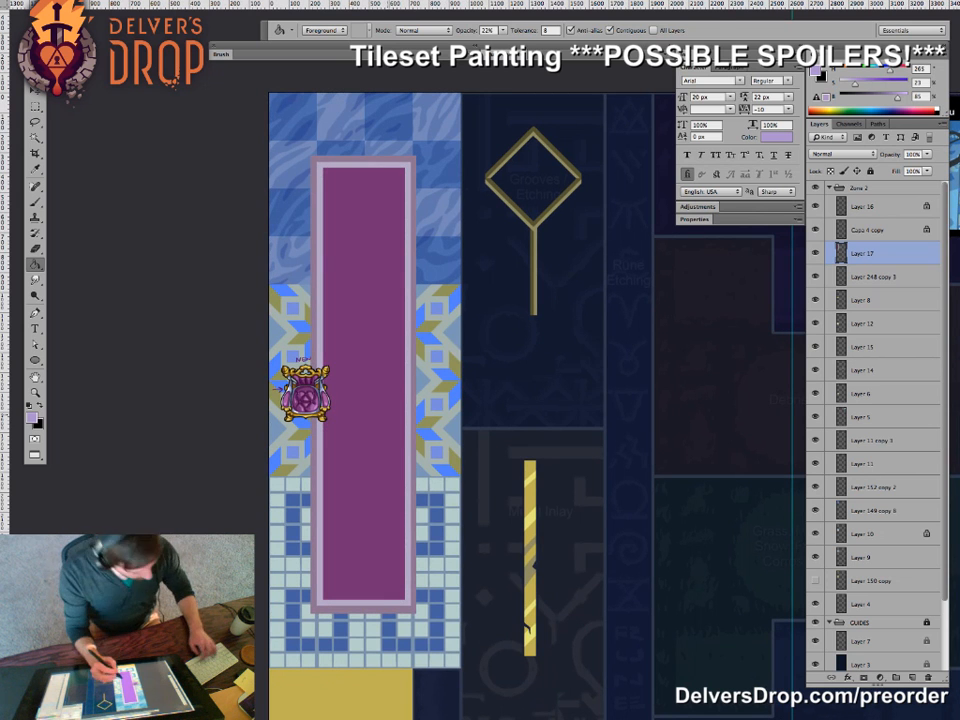
- Set the brush to Normal mode, paint a thin rectangular outline inside the carpet in the diamond's sampled olive-gold, and touch up its corner with purple
{"action": "key", "text": "m"}
{"action": "key", "text": "b"}
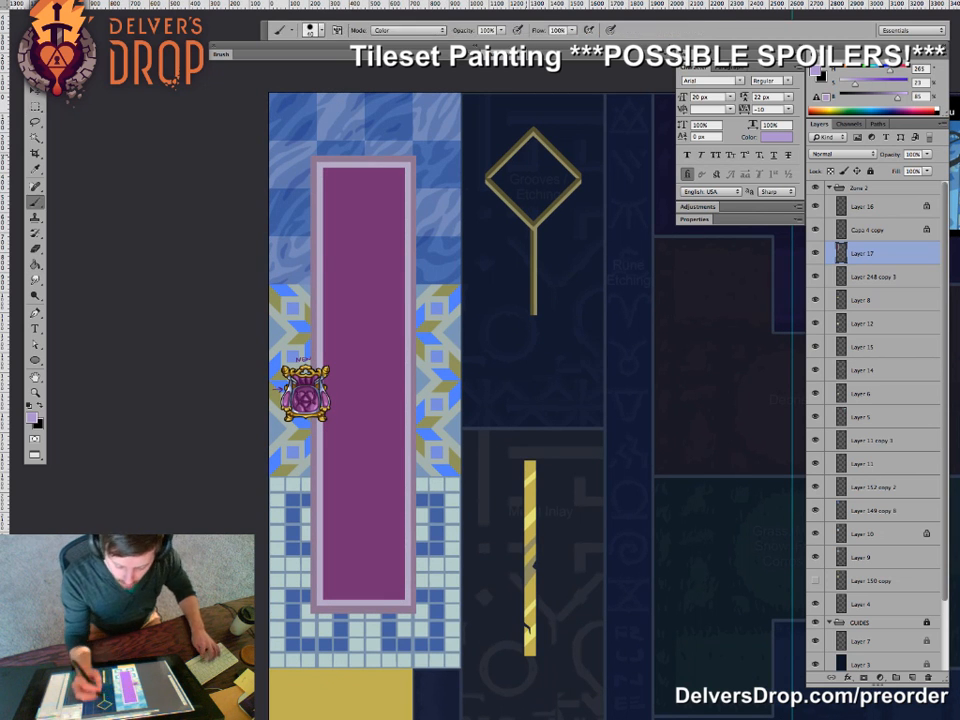
{"action": "left_click", "coordinate": [485, 178], "text": "alt"}
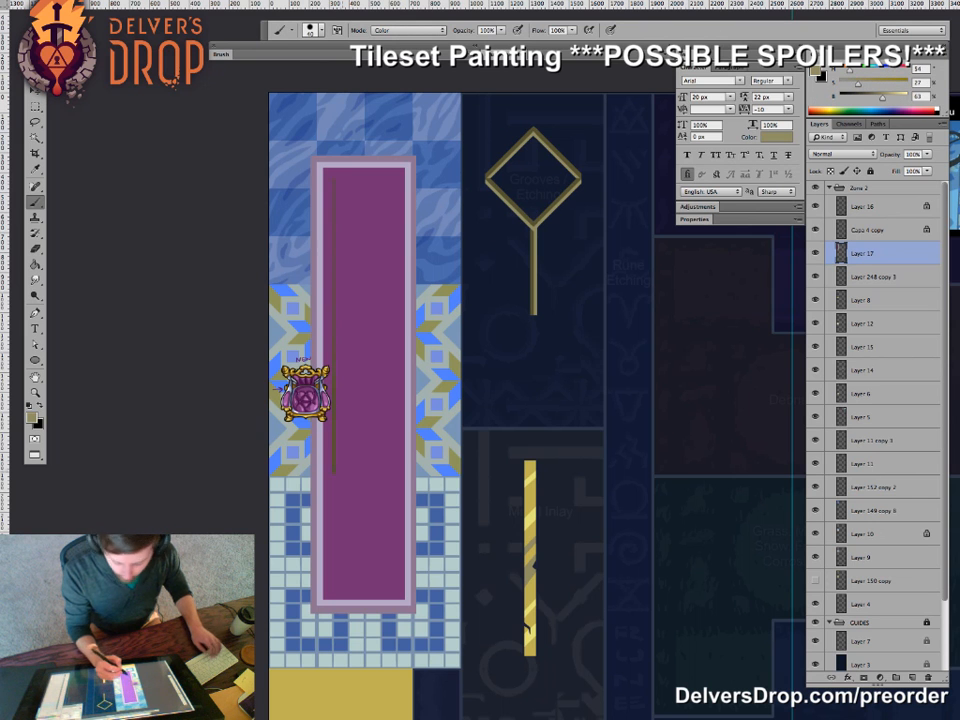
{"action": "left_click", "coordinate": [408, 30]}
{"action": "left_click", "coordinate": [408, 30]}
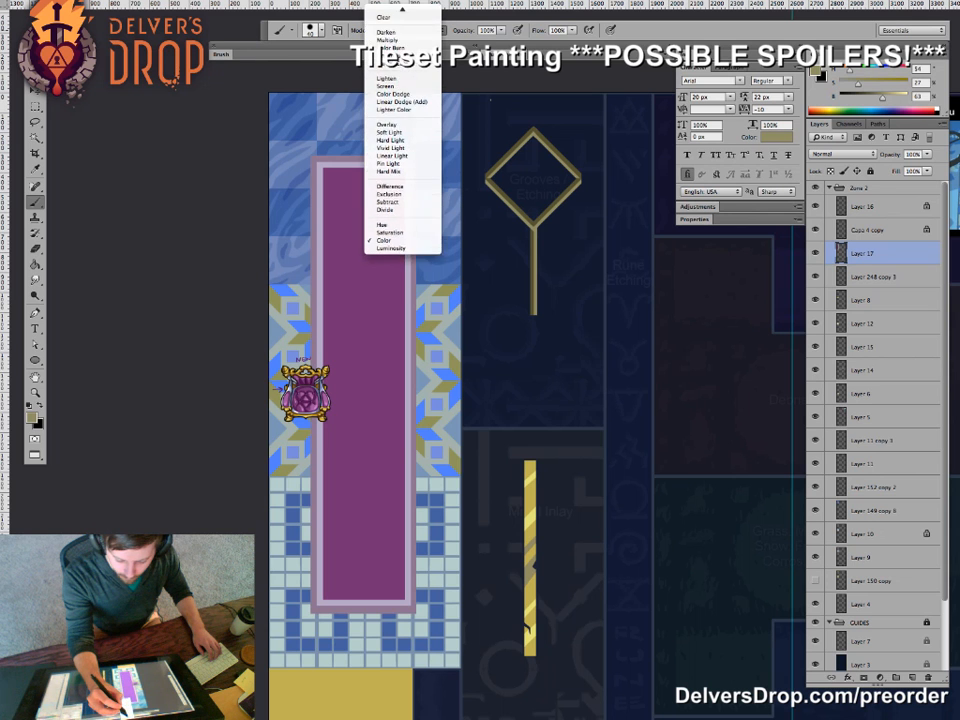
{"action": "left_click", "coordinate": [387, 11]}
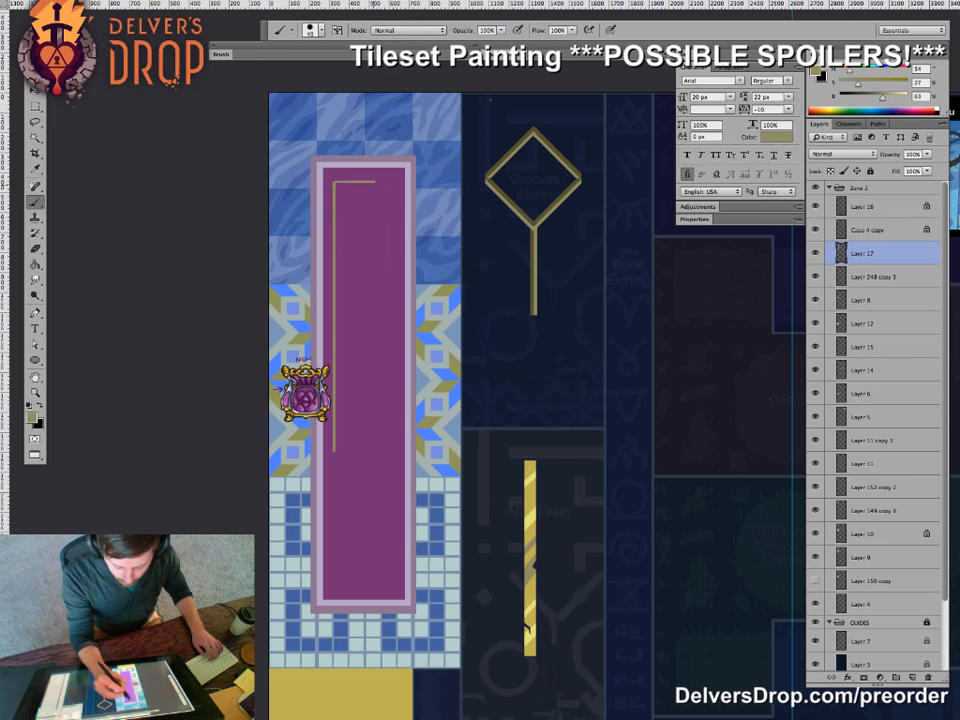
{"action": "left_click_drag", "start_coordinate": [395, 183], "coordinate": [395, 585]}
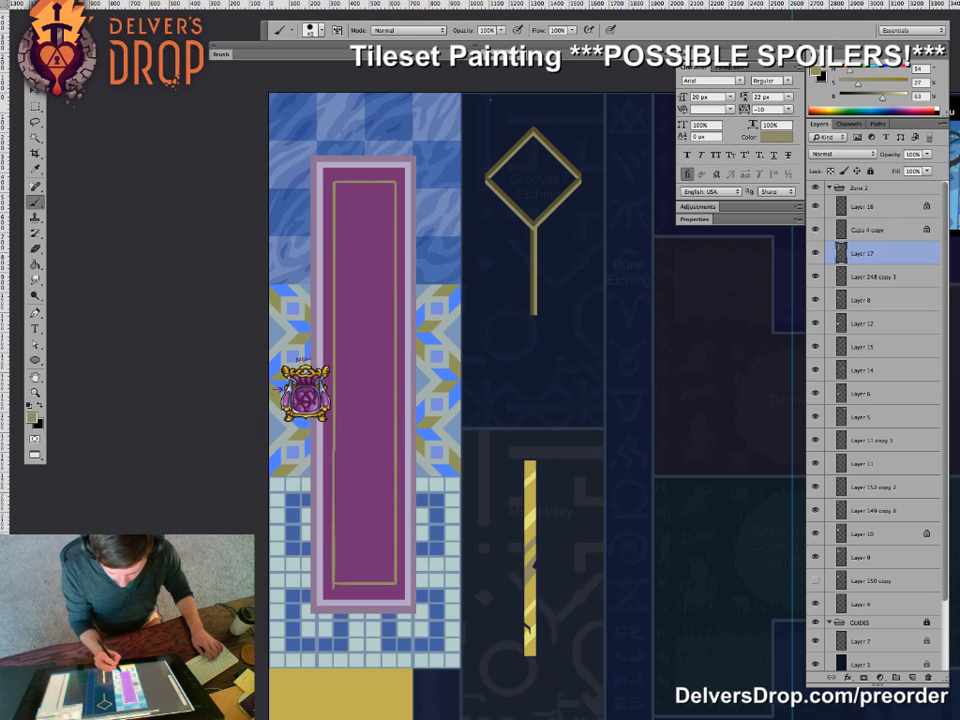
{"action": "left_click", "coordinate": [345, 576], "text": "alt"}
{"action": "left_click", "coordinate": [334, 588]}
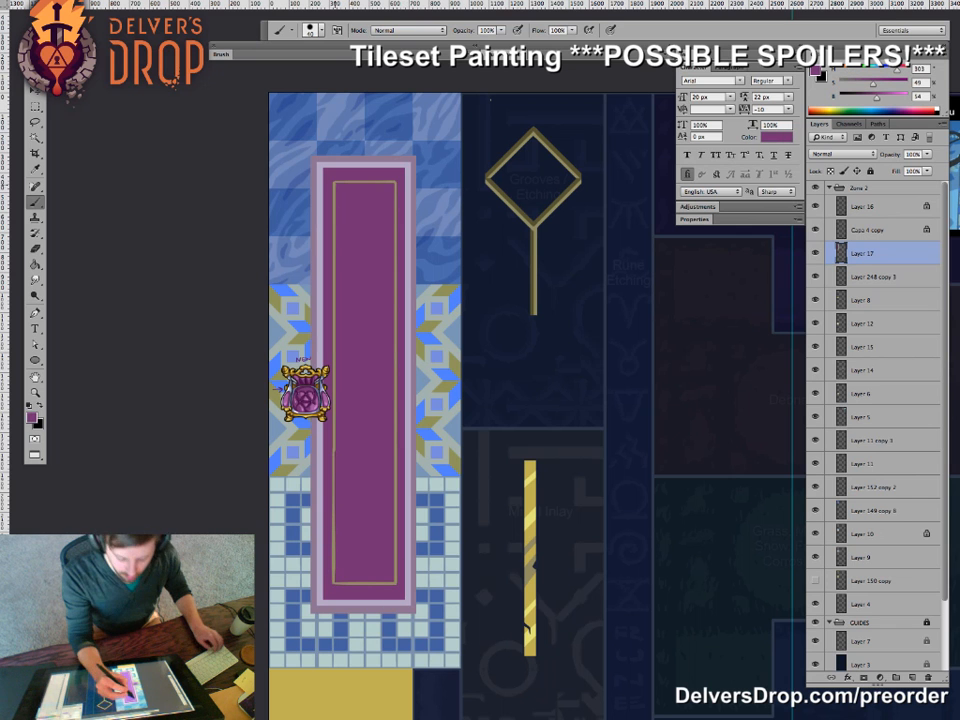
- Sample the mauve with hue 321 and saturation 32 and fill the panel inside the gold outline at 100% opacity
{"action": "left_click", "coordinate": [364, 160], "text": "alt"}
{"action": "left_click_drag", "start_coordinate": [362, 181], "coordinate": [386, 181]}
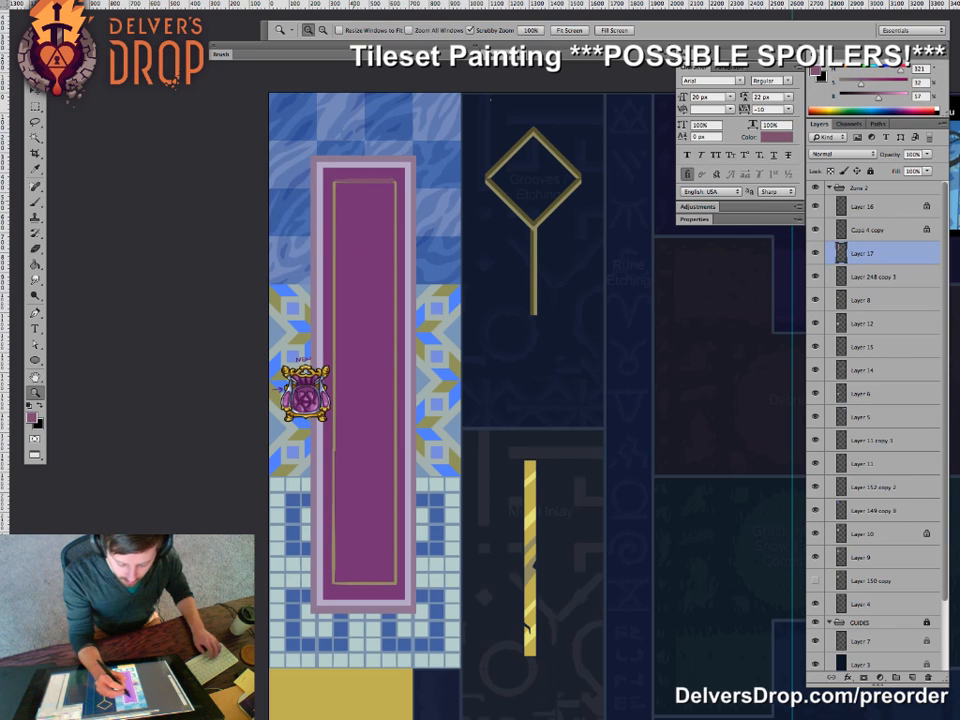
{"action": "key", "text": "g"}
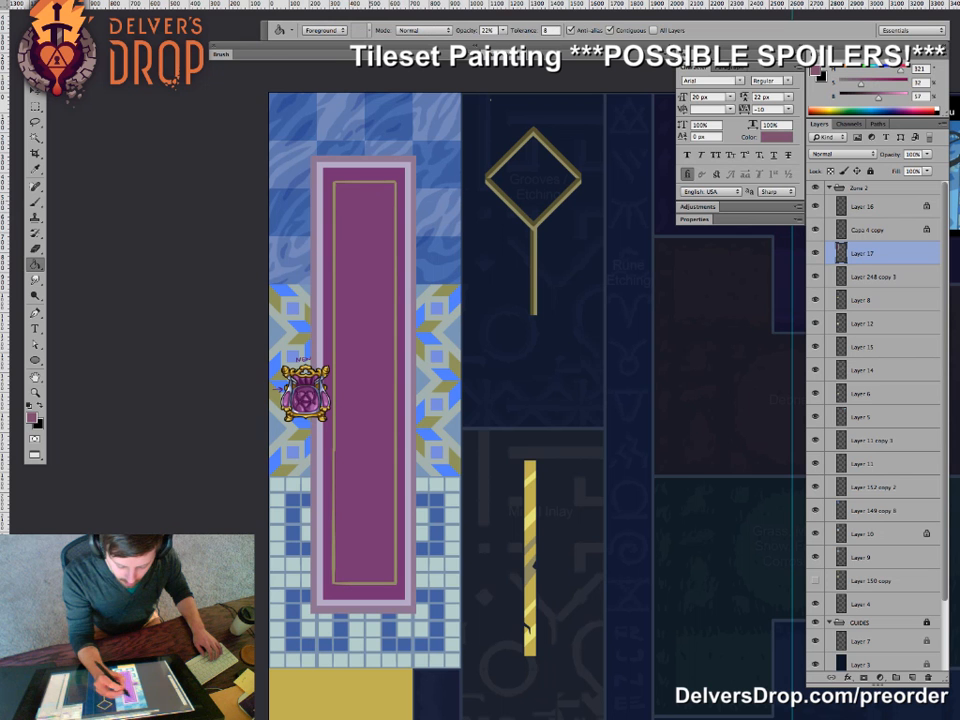
{"action": "left_click", "coordinate": [490, 99]}
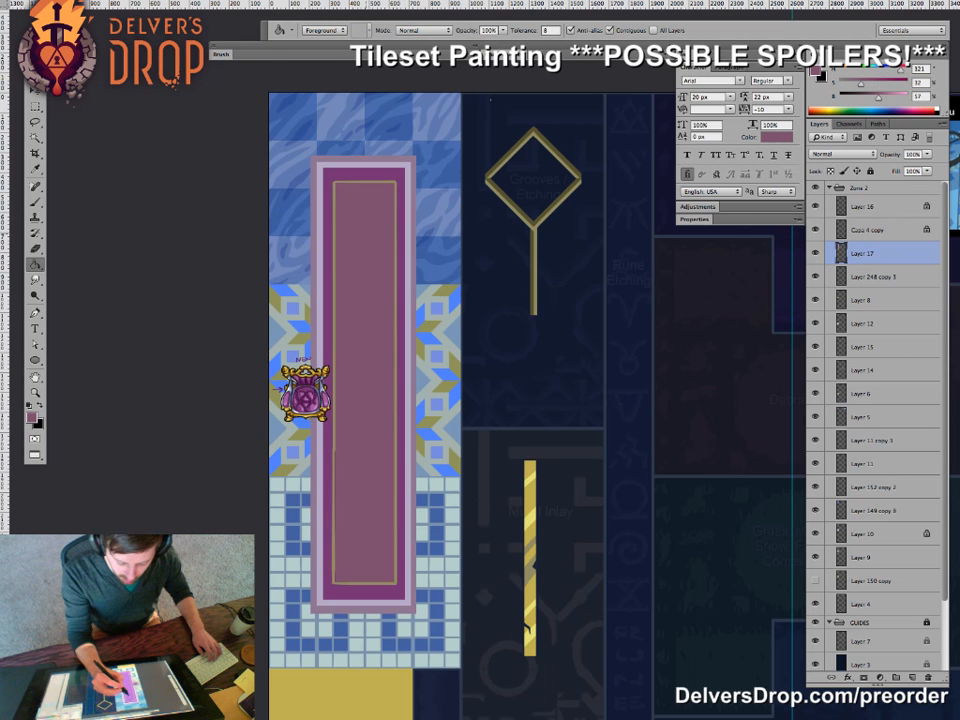
{"action": "left_click", "coordinate": [374, 258]}
- Paint a second thin rectangular outline inside the carpet's first one in olive-gold with hue 54, saturation 27, brightness 63
{"action": "key", "text": "z"}
{"action": "left_click_drag", "start_coordinate": [380, 248], "coordinate": [310, 250]}
{"action": "left_click_drag", "start_coordinate": [376, 254], "coordinate": [430, 255]}
{"action": "key", "text": "b"}
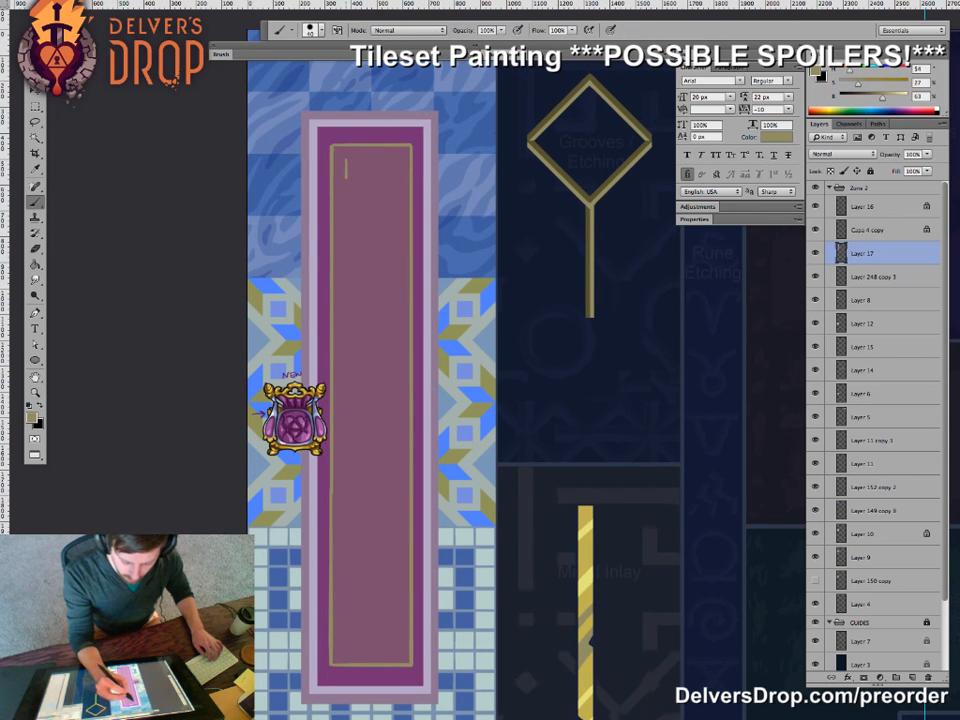
{"action": "left_click_drag", "start_coordinate": [346, 178], "coordinate": [346, 585]}
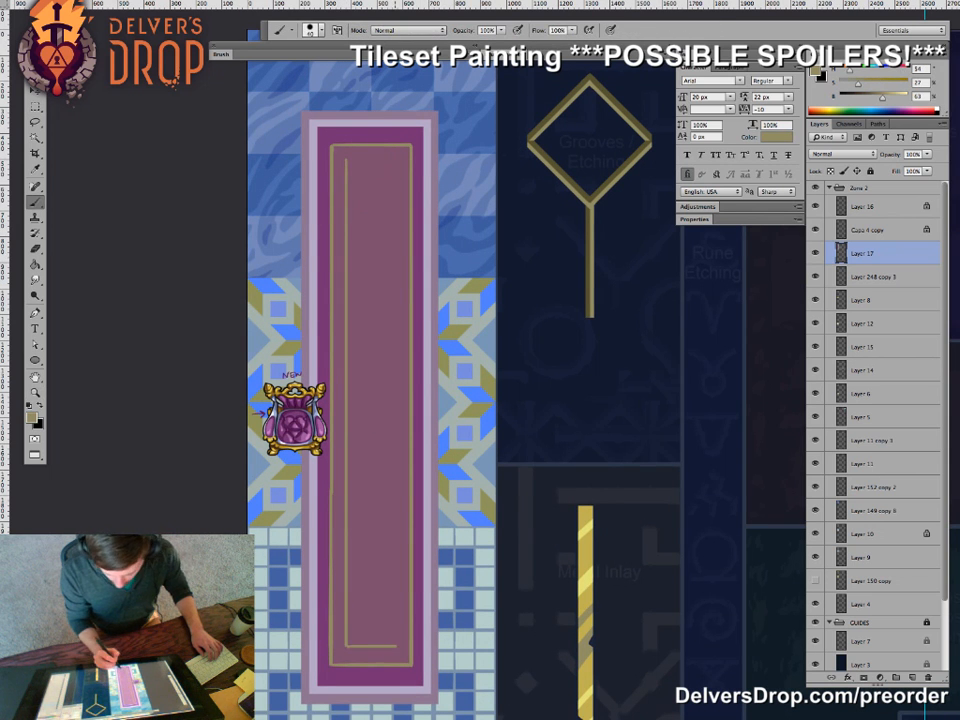
{"action": "left_click_drag", "start_coordinate": [400, 642], "coordinate": [400, 160]}
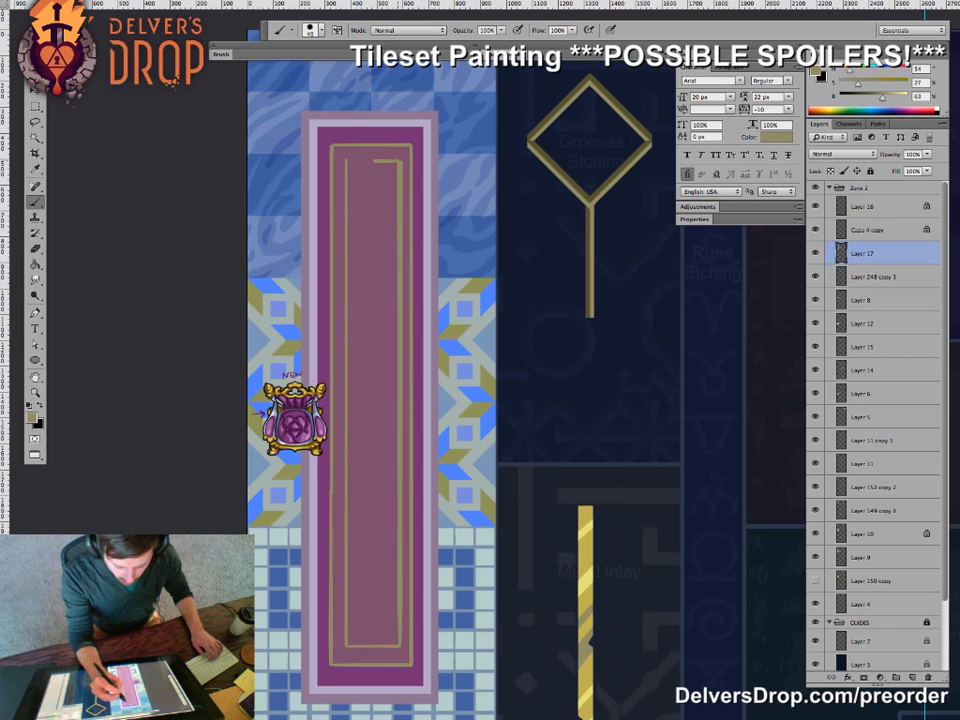
- Thicken the inner outline's right side, trim it with the sampled panel mauve, and retouch it in the olive-gold
{"action": "left_click_drag", "start_coordinate": [297, 122], "coordinate": [297, 388]}
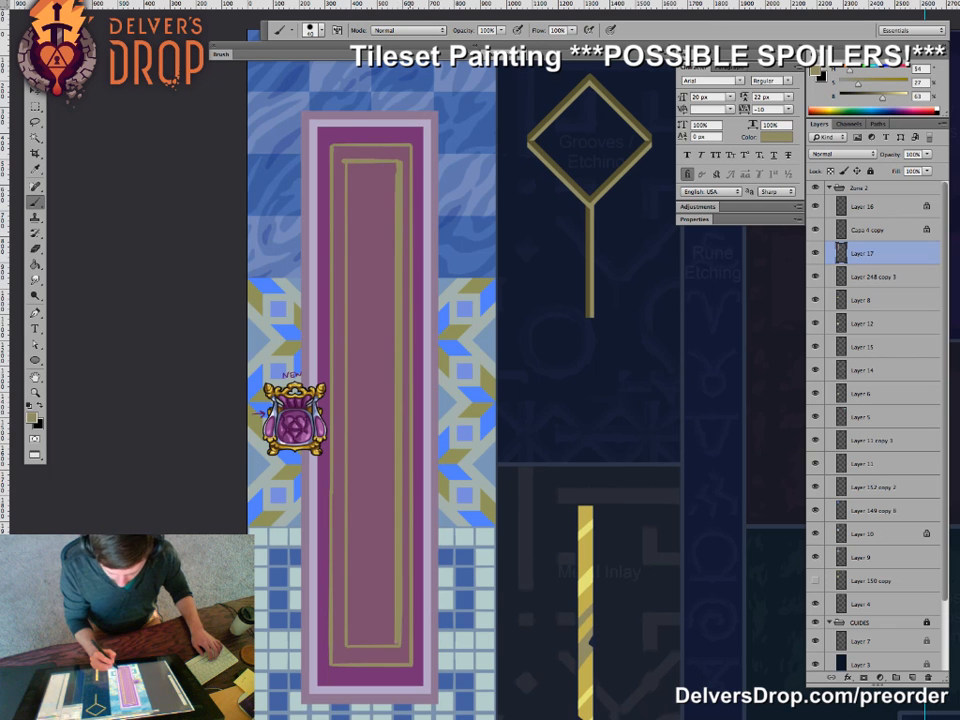
{"action": "left_click", "coordinate": [385, 625], "text": "alt"}
{"action": "left_click_drag", "start_coordinate": [402, 645], "coordinate": [402, 160]}
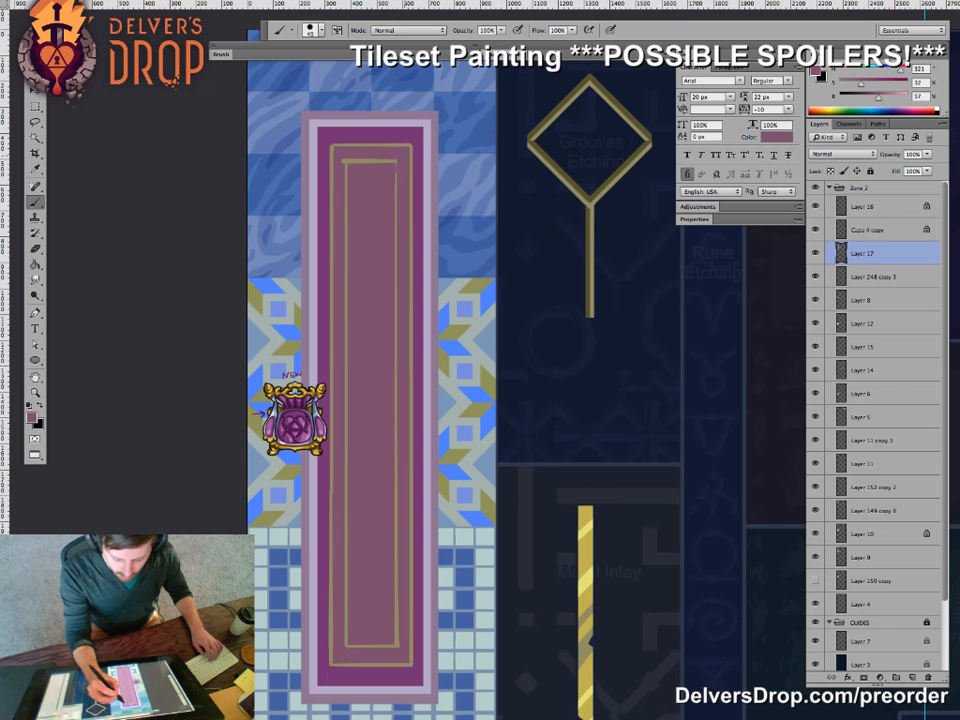
{"action": "left_click", "coordinate": [298, 120], "text": "alt"}
{"action": "left_click_drag", "start_coordinate": [298, 120], "coordinate": [298, 461]}
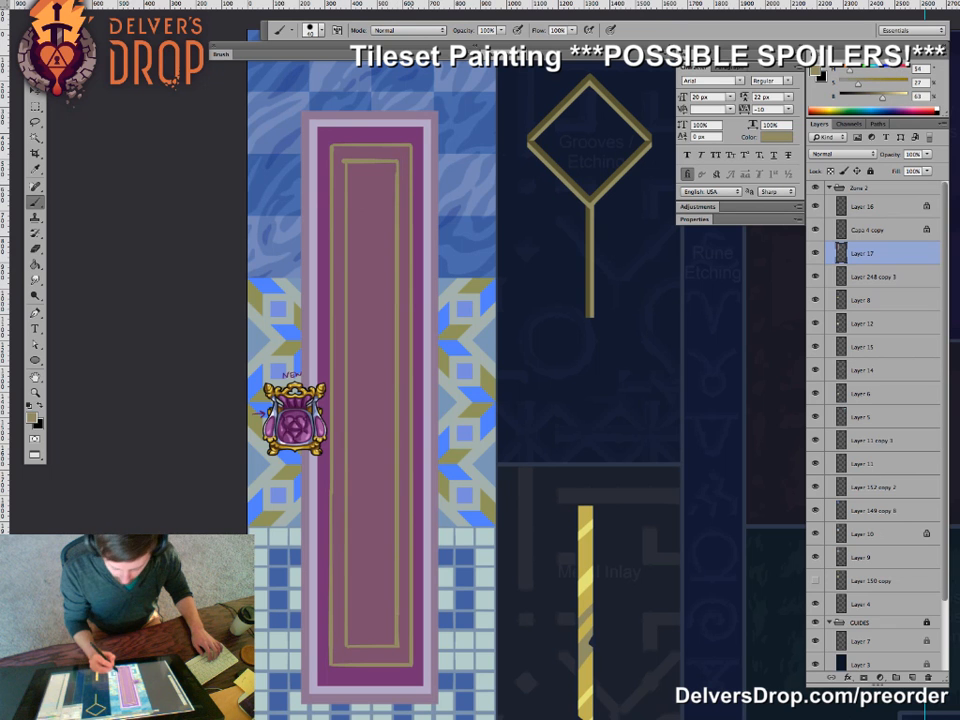
- Fill the innermost carpet panel with crimson at hue 335, saturation 59, brightness 68
{"action": "key", "text": "g"}
{"action": "left_click", "coordinate": [420, 606], "text": "alt"}
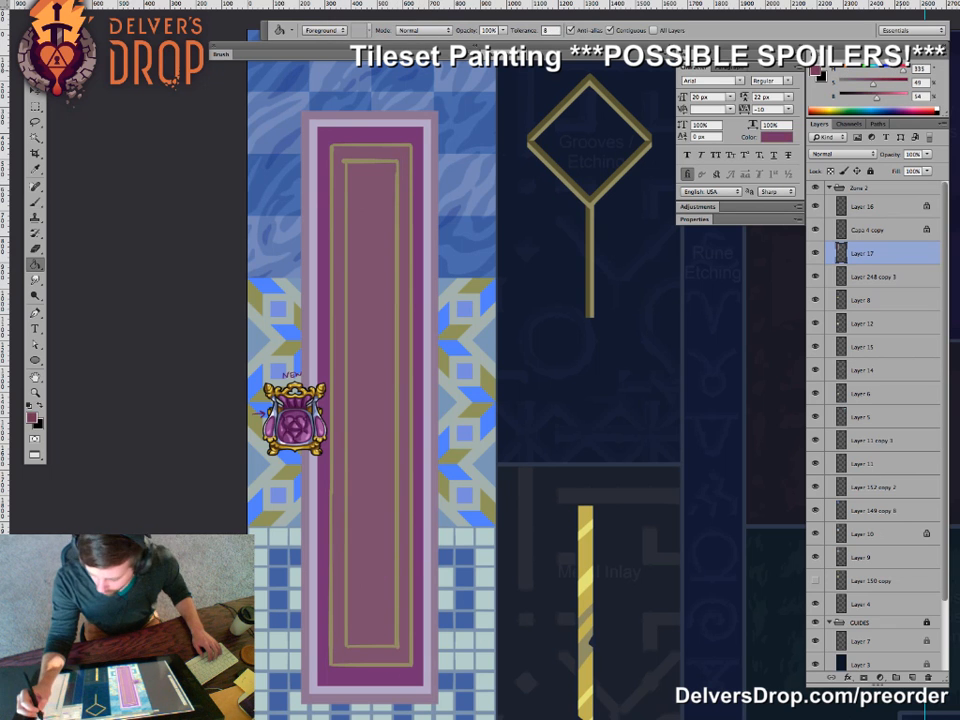
{"action": "left_click", "coordinate": [886, 96]}
{"action": "left_click", "coordinate": [372, 292]}
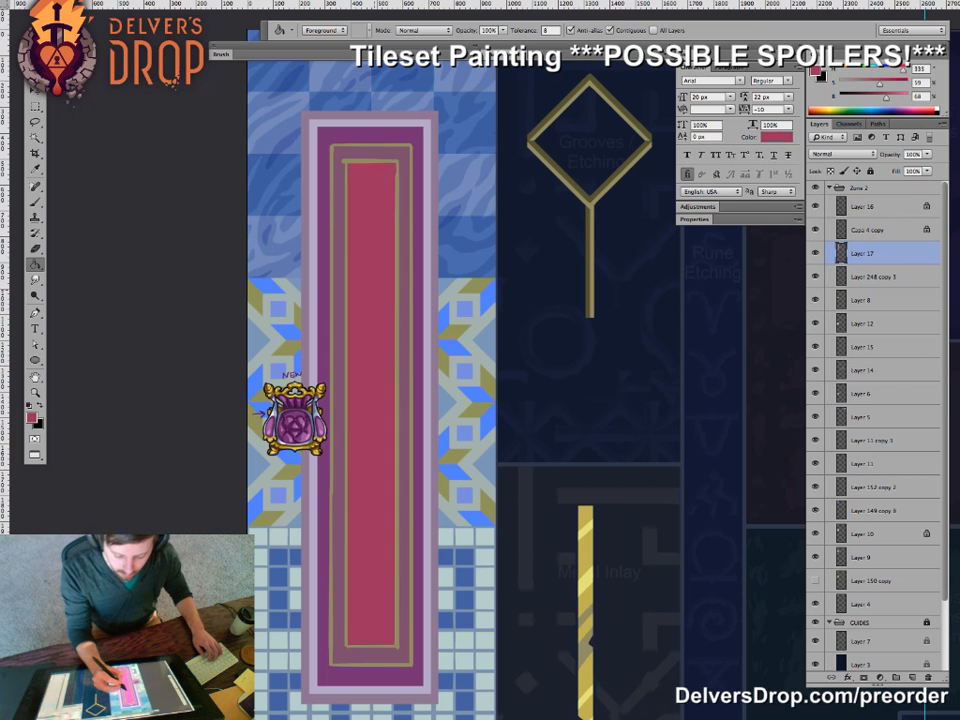
- Try a pink-purple with hue 303, saturation 38, brightness 69 on the innermost panel and on the band around it, undoing each fill
{"action": "key", "text": "z"}
{"action": "left_click_drag", "start_coordinate": [466, 468], "coordinate": [325, 453]}
{"action": "left_click", "coordinate": [244, 347], "text": "alt"}
{"action": "key", "text": "alt+BackSpace"}
{"action": "left_click_drag", "start_coordinate": [389, 437], "coordinate": [305, 438]}
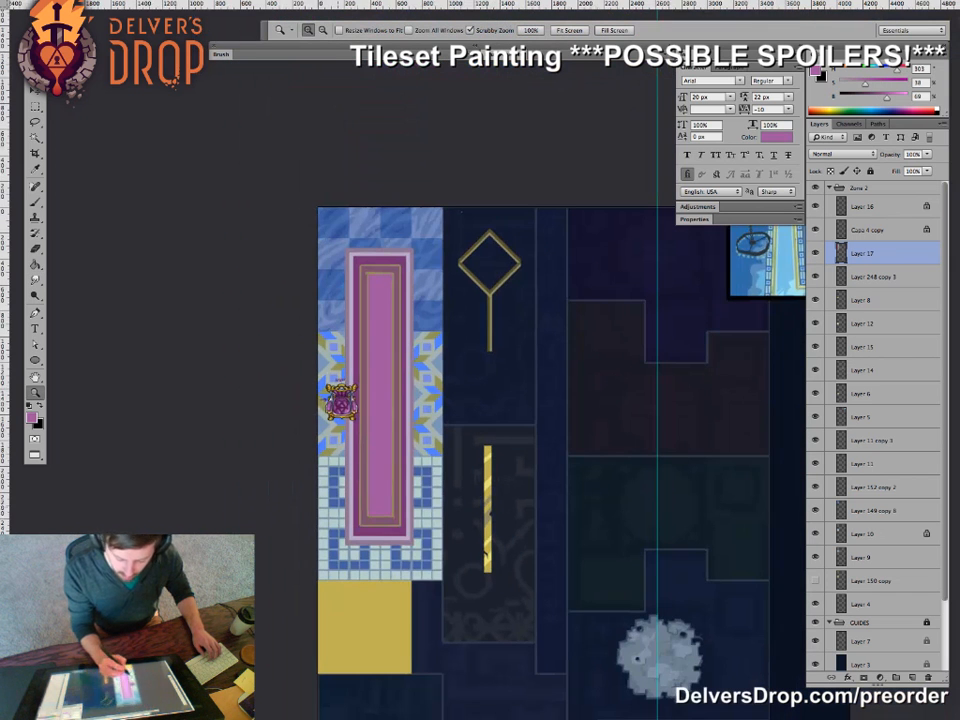
{"action": "left_click_drag", "start_coordinate": [392, 378], "coordinate": [432, 378]}
{"action": "key", "text": "super+z"}
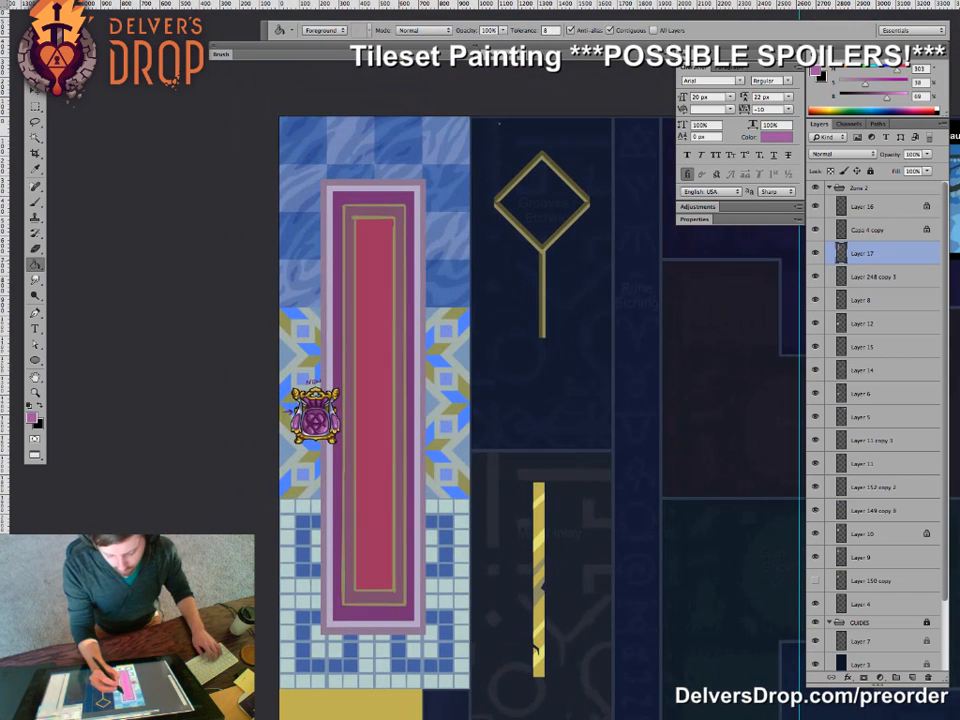
{"action": "left_click", "coordinate": [399, 378]}
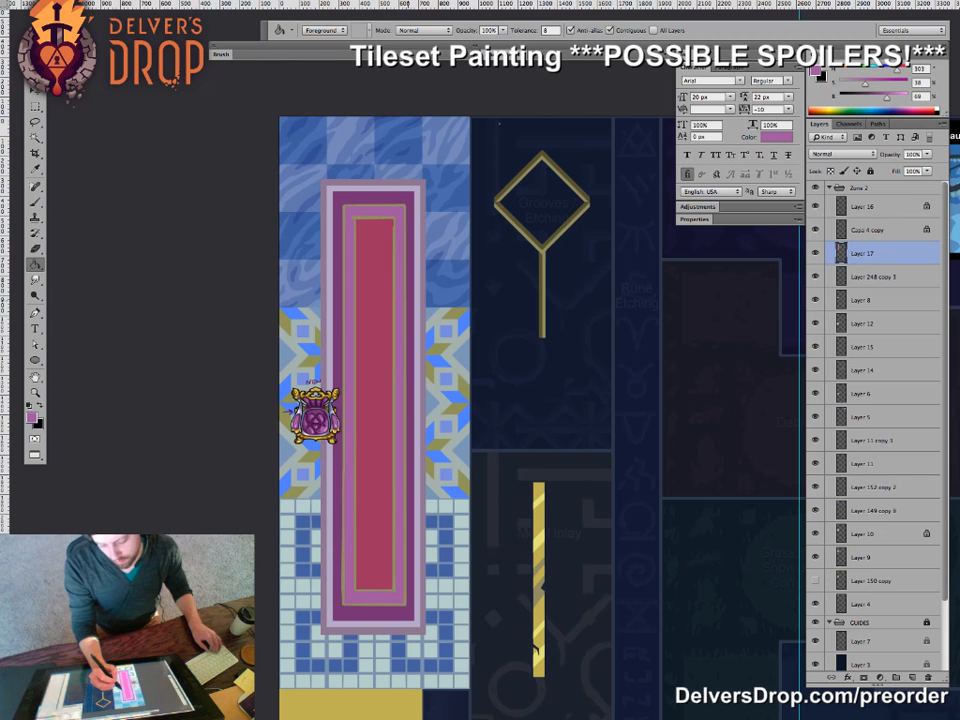
{"action": "key", "text": "super+z"}
- Sample the outer band's purple with hue 303, saturation 49, brightness 54 and fill the innermost panel with it
{"action": "left_click", "coordinate": [411, 283], "text": "alt"}
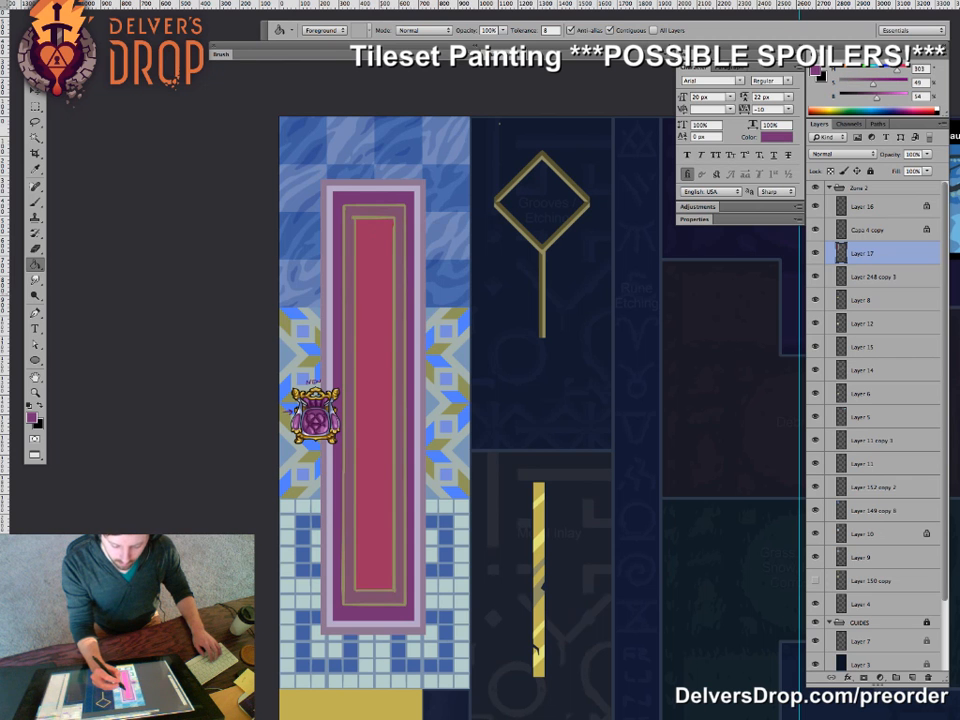
{"action": "left_click", "coordinate": [382, 300]}
{"action": "left_click_drag", "start_coordinate": [396, 314], "coordinate": [325, 315]}
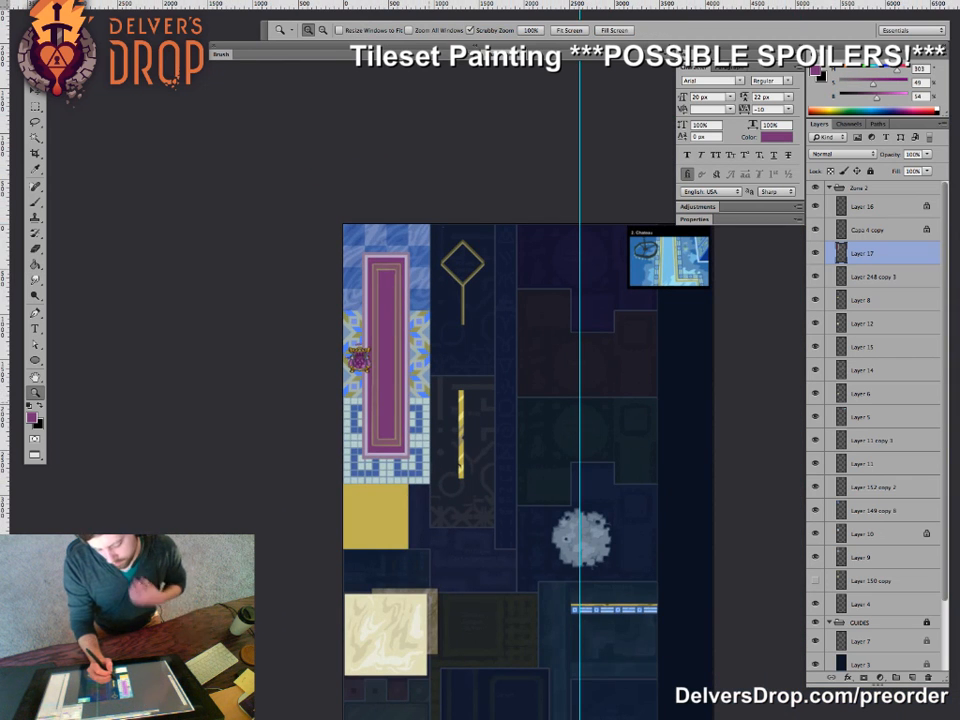
{"action": "left_click_drag", "start_coordinate": [394, 369], "coordinate": [468, 369]}
- Try a dark plum with hue 321, saturation 40, brightness 39 in the band between the gold outlines, and undo it
{"action": "left_click", "coordinate": [406, 364], "text": "alt"}
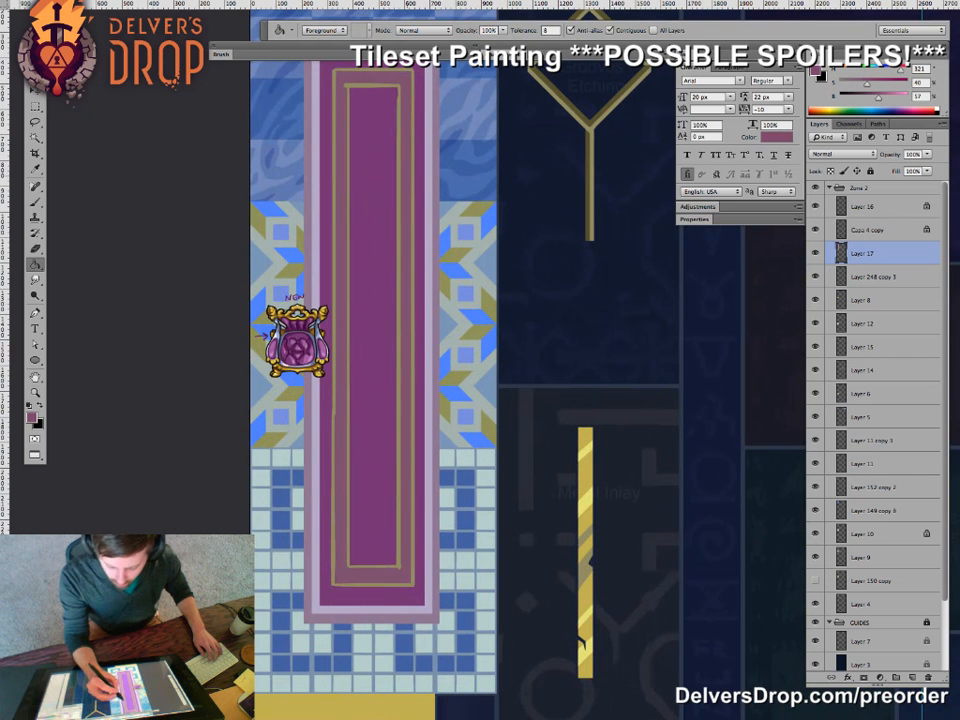
{"action": "key", "text": "z"}
{"action": "left_click_drag", "start_coordinate": [401, 210], "coordinate": [372, 210]}
{"action": "left_click_drag", "start_coordinate": [878, 98], "coordinate": [866, 98]}
{"action": "key", "text": "g"}
{"action": "left_click", "coordinate": [405, 235]}
{"action": "key", "text": "z"}
{"action": "left_click_drag", "start_coordinate": [399, 221], "coordinate": [345, 221]}
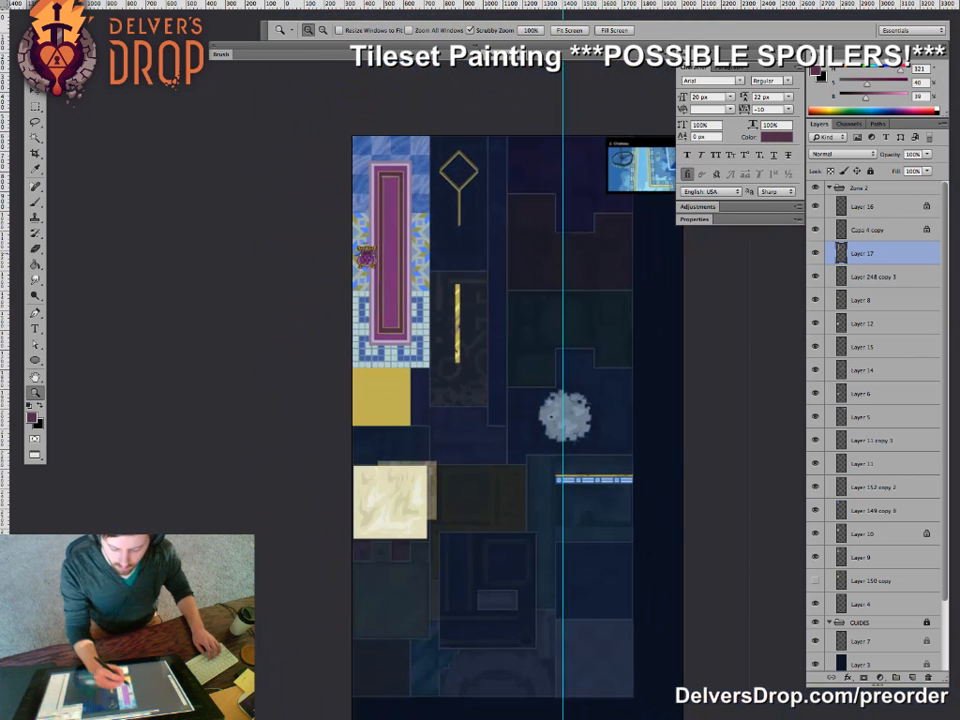
{"action": "key", "text": "super+z"}
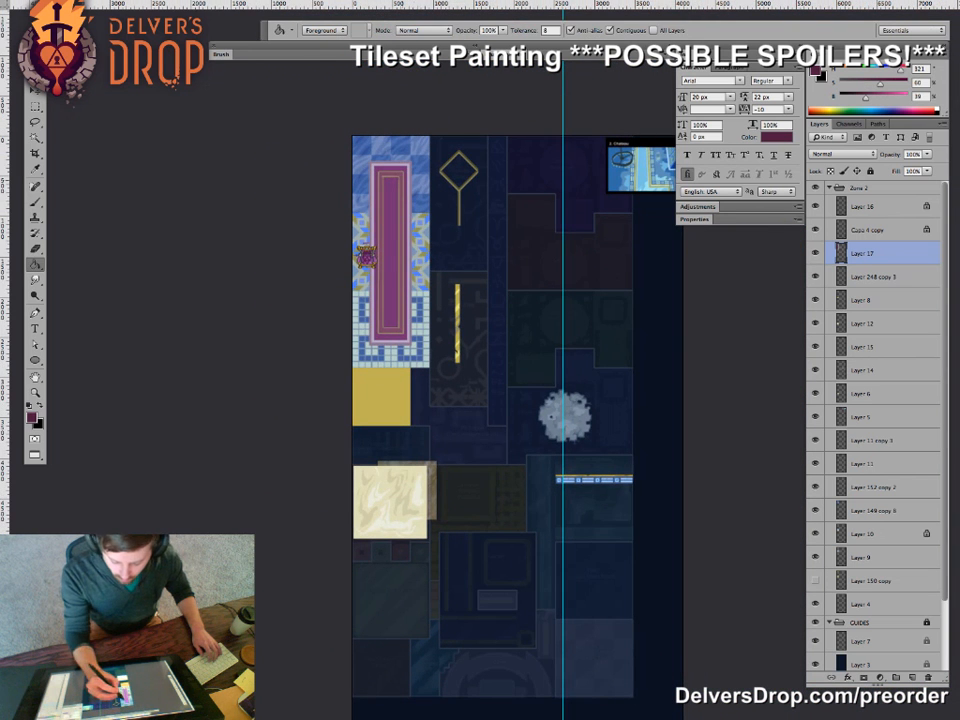
- Try the plum at saturation 60 on the carpet, try moving the throne over it, and undo both
{"action": "left_click", "coordinate": [403, 232], "text": "alt"}
{"action": "left_click_drag", "start_coordinate": [391, 267], "coordinate": [400, 371]}
{"action": "key", "text": "super+z"}
{"action": "mouse_move", "coordinate": [418, 315]}
{"action": "left_mouse_down"}
{"action": "mouse_move", "coordinate": [410, 335]}
{"action": "mouse_move", "coordinate": [424, 335]}
{"action": "left_mouse_up"}
{"action": "key", "text": "v"}
{"action": "left_click_drag", "start_coordinate": [312, 328], "coordinate": [412, 328]}
{"action": "key", "text": "super+z"}
- Select Layer 17 and paint a thin line along the carpet's top edge in muted purple with hue 293, saturation 24, brightness 52
{"action": "key", "text": "z"}
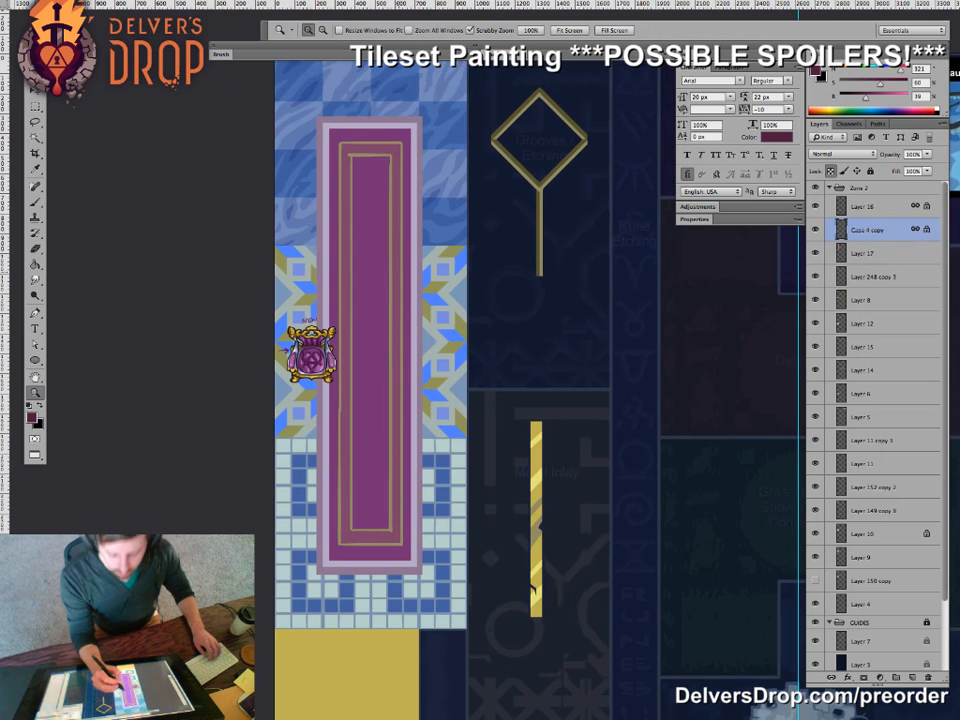
{"action": "left_click", "coordinate": [391, 291]}
{"action": "key", "text": "v"}
{"action": "left_click", "coordinate": [400, 312]}
{"action": "key", "text": "z"}
{"action": "left_click_drag", "start_coordinate": [402, 308], "coordinate": [385, 330]}
{"action": "key", "text": "b"}
{"action": "left_click_drag", "start_coordinate": [851, 84], "coordinate": [856, 84]}
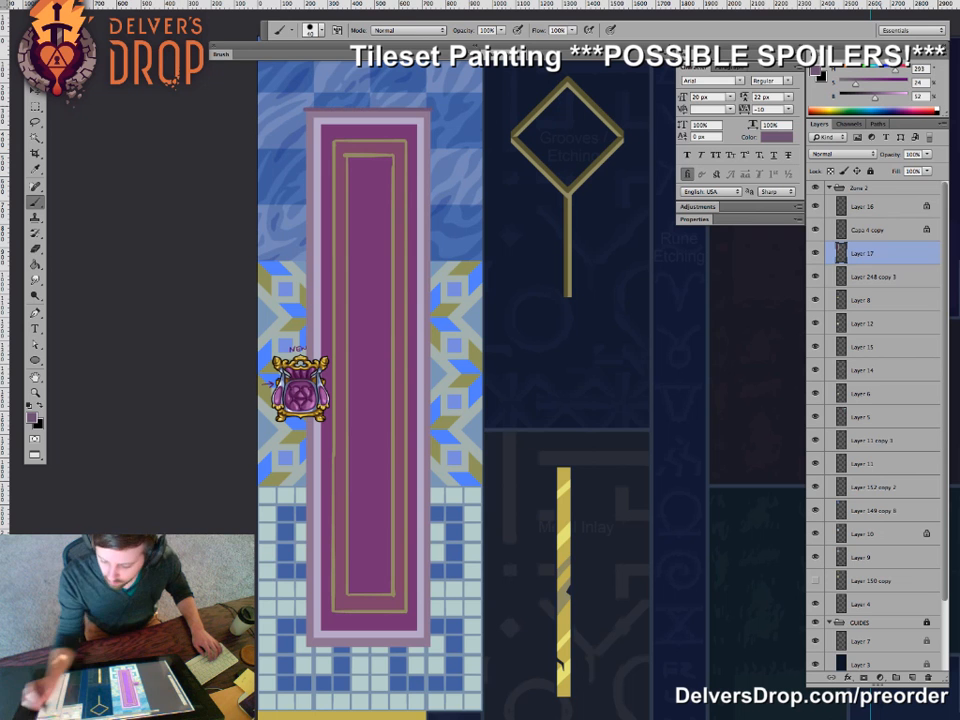
- Fill the carpet's top edge line with a darker purple at hue 293, saturation 26, brightness 38
{"action": "key", "text": "g"}
{"action": "left_click", "coordinate": [408, 109]}
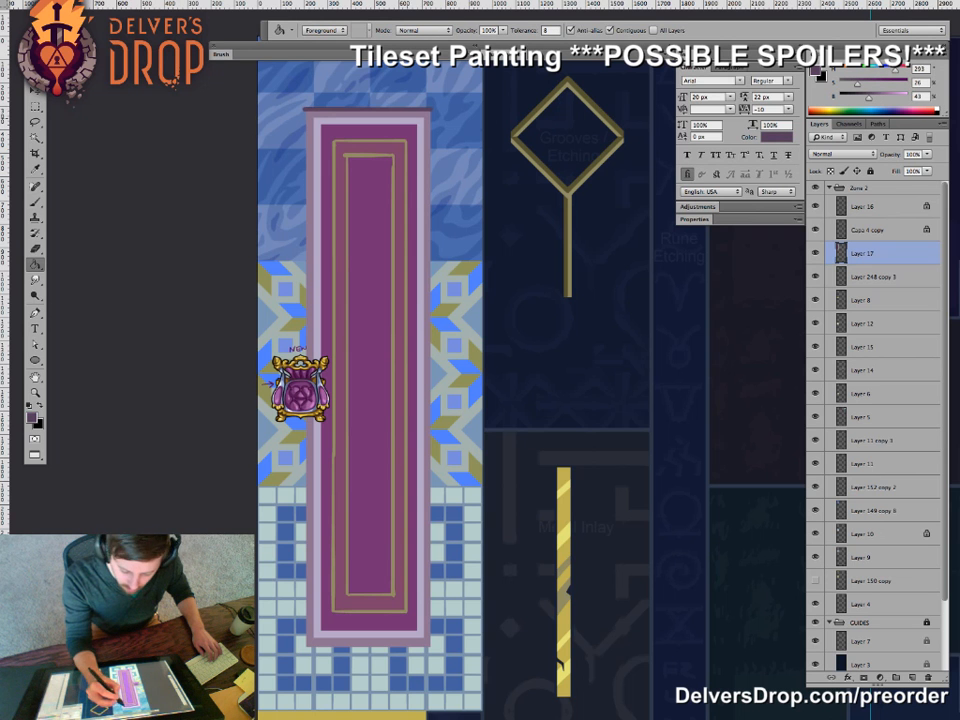
{"action": "left_click_drag", "start_coordinate": [869, 98], "coordinate": [865, 98]}
{"action": "left_click", "coordinate": [411, 109]}
{"action": "key", "text": "e"}
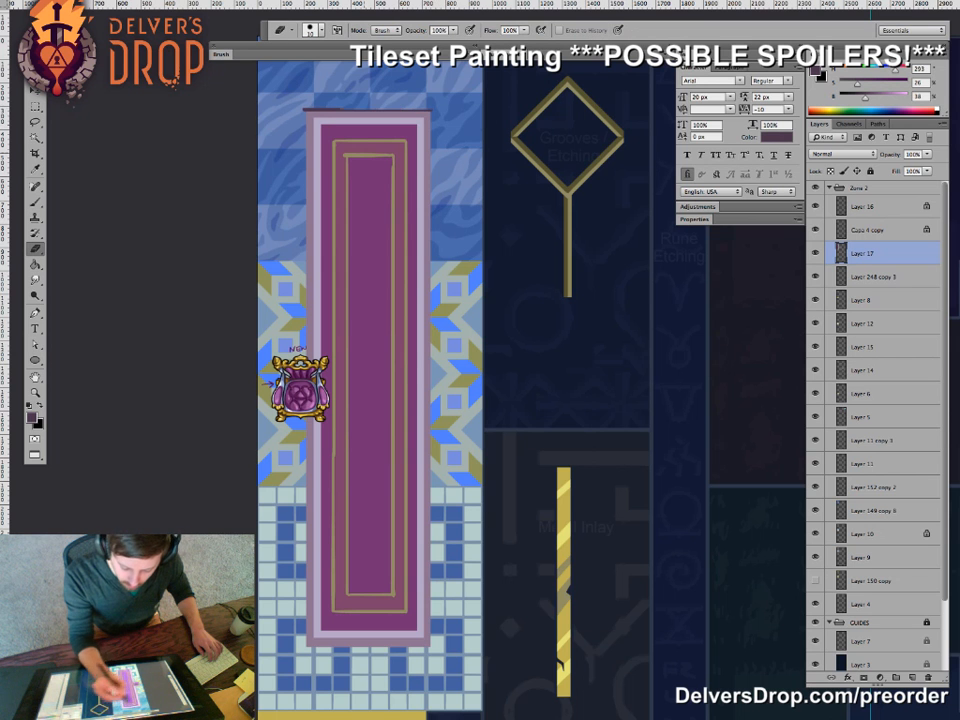
- Paint the dark purple outline down the carpet's left edge
{"action": "key", "text": "z"}
{"action": "left_click_drag", "start_coordinate": [336, 139], "coordinate": [376, 139]}
{"action": "key", "text": "b"}
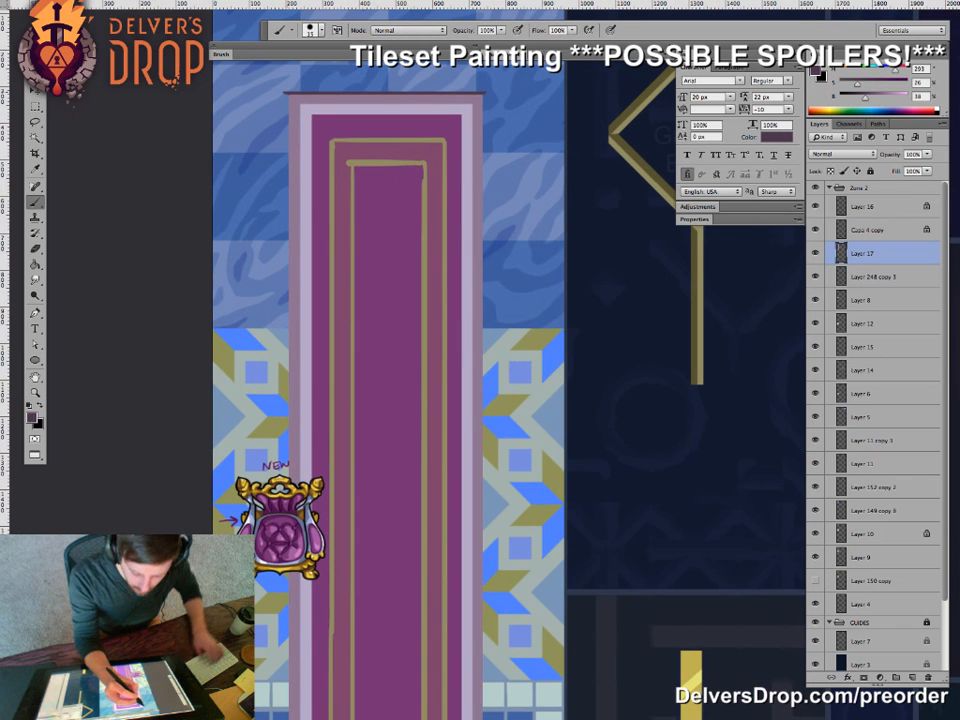
{"action": "key", "text": "z"}
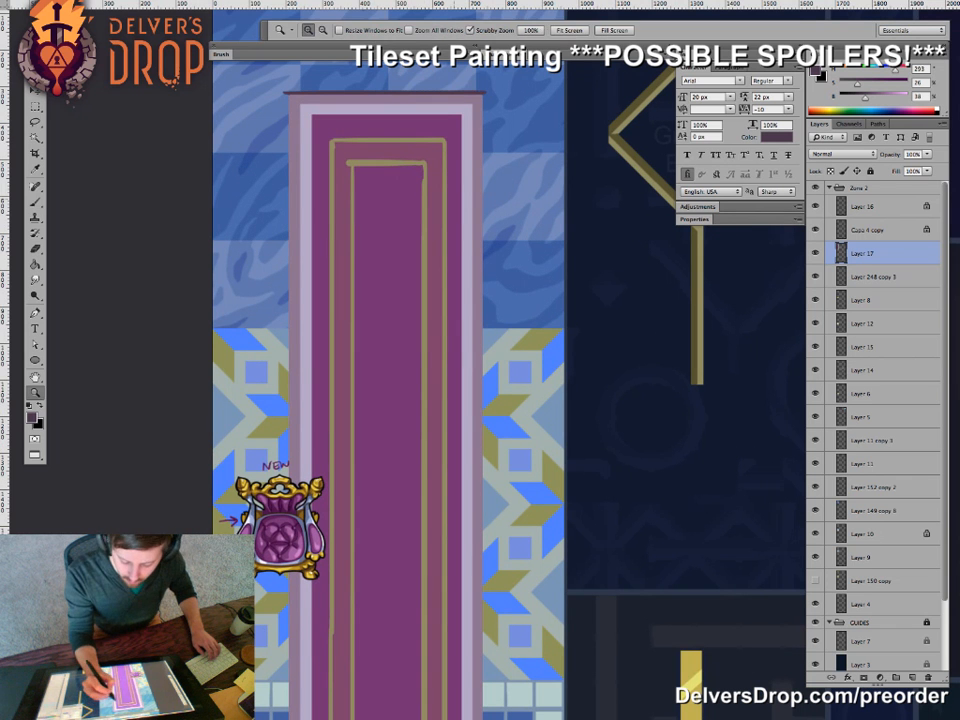
{"action": "left_click_drag", "start_coordinate": [443, 210], "coordinate": [456, 210]}
{"action": "key", "text": "ctrl+minus"}
{"action": "key", "text": "b"}
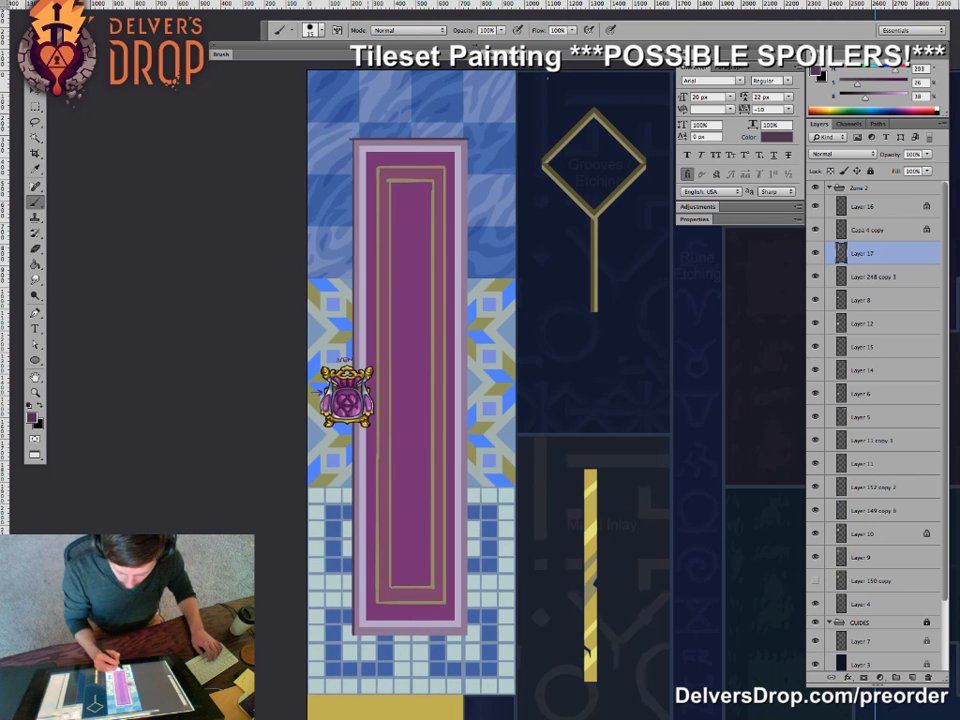
- Round the carpet's top-left corner by erasing the overhang and repainting the dark purple edge
{"action": "key", "text": "e"}
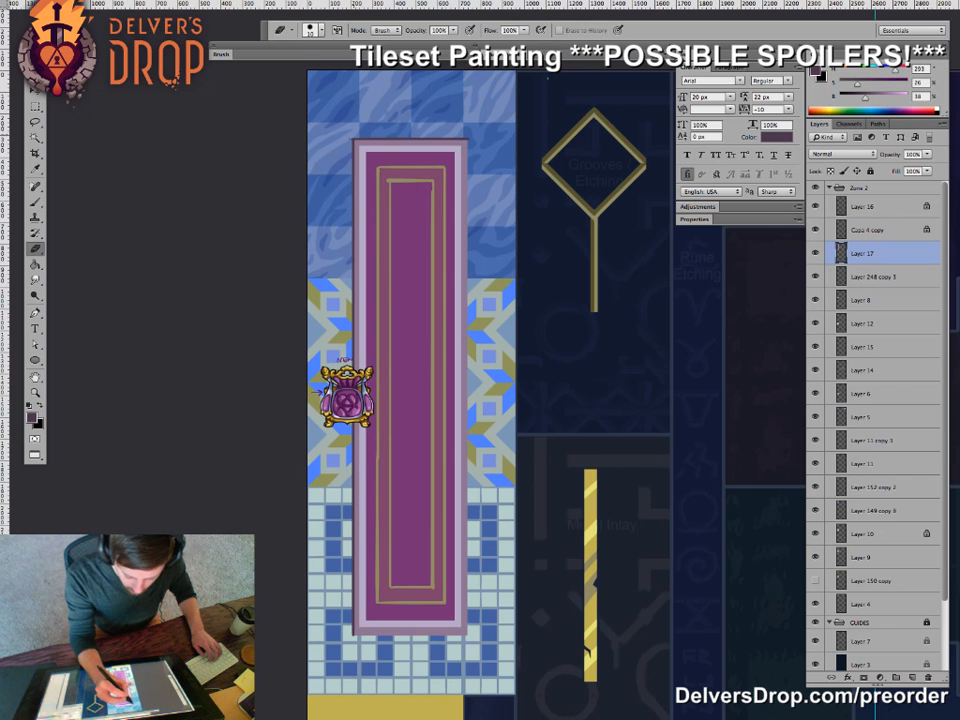
{"action": "left_click_drag", "start_coordinate": [352, 143], "coordinate": [428, 143]}
{"action": "key", "text": "b"}
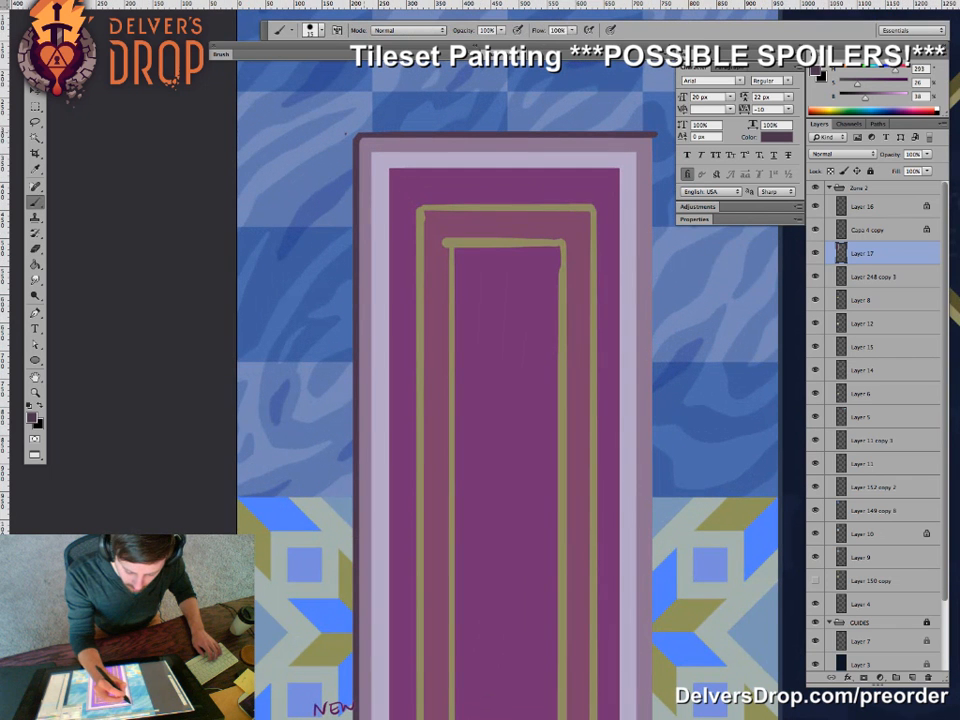
{"action": "key", "text": "e"}
{"action": "key", "text": "b"}
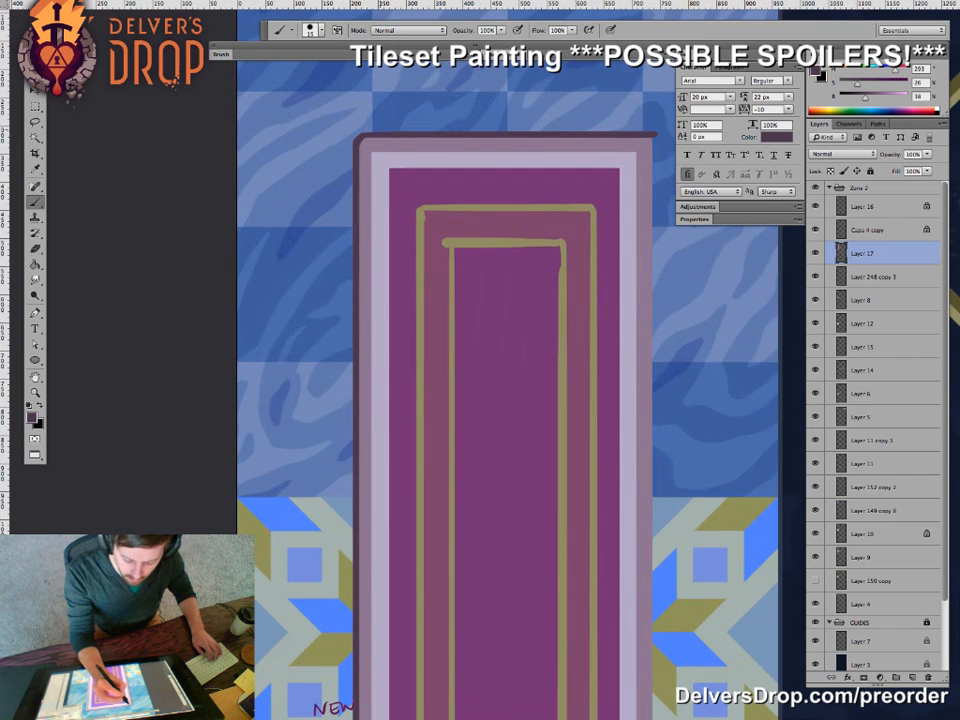
- Round the carpet's top-right corner with the dark purple outline and erase the stray overhang
{"action": "key", "text": "e"}
{"action": "key", "text": "z"}
{"action": "left_click_drag", "start_coordinate": [387, 197], "coordinate": [338, 198]}
{"action": "key", "text": "b"}
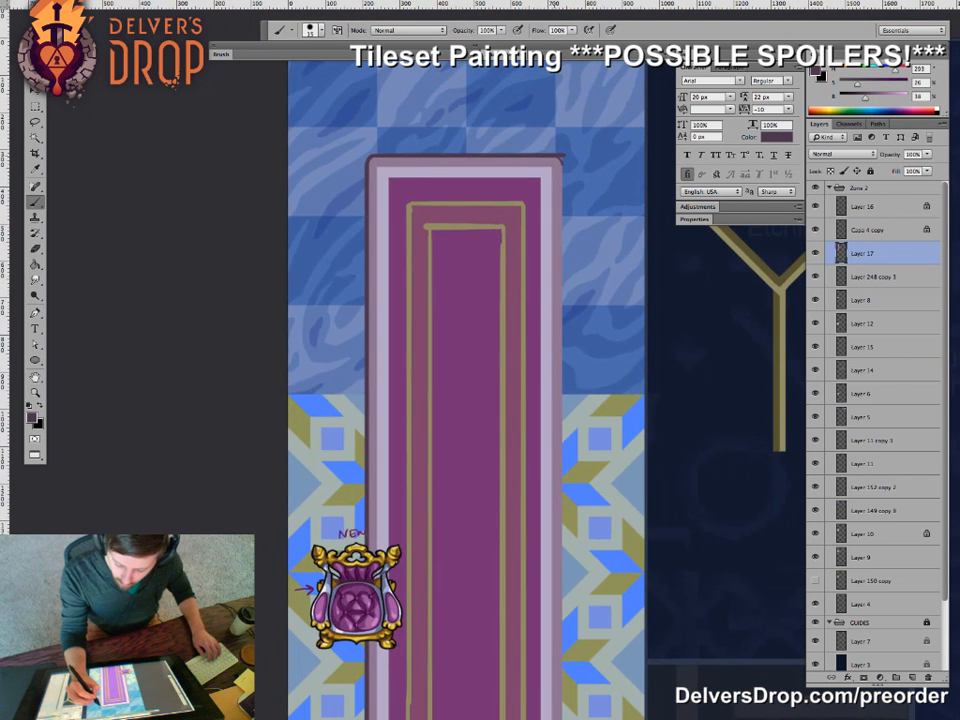
{"action": "key", "text": "e"}
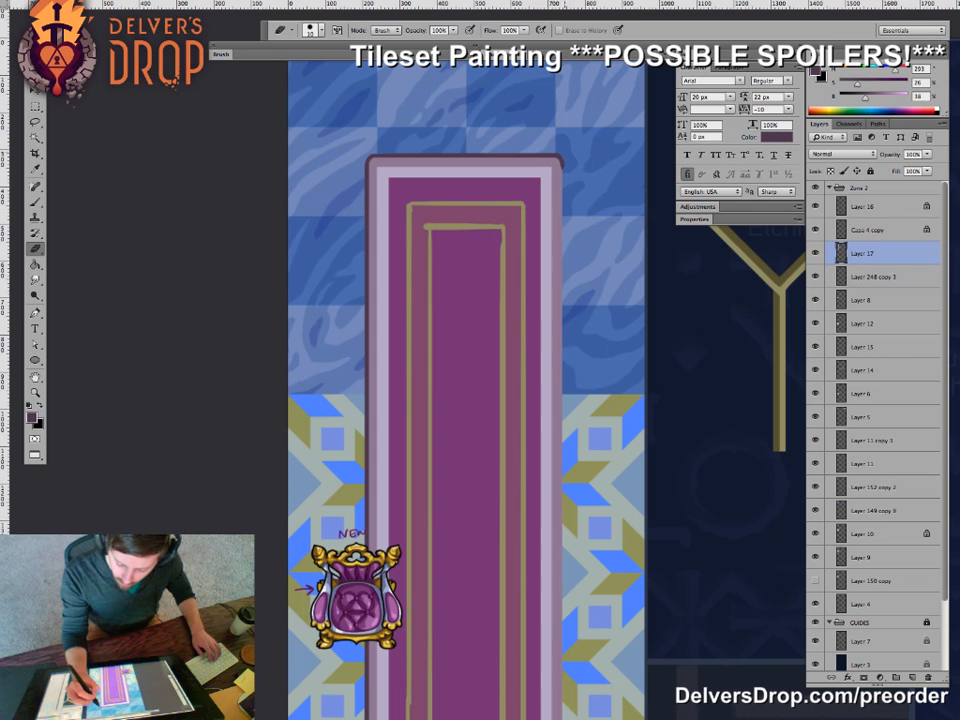
- Paint the dark purple outline down the carpet's right edge and along its bottom edge, rounding the bottom-left corner
{"action": "key", "text": "z"}
{"action": "key", "text": "b"}
{"action": "left_click_drag", "start_coordinate": [562, 164], "coordinate": [564, 595]}
{"action": "key", "text": "z"}
{"action": "left_click_drag", "start_coordinate": [582, 533], "coordinate": [512, 534]}
{"action": "mouse_move", "coordinate": [553, 627]}
{"action": "left_mouse_down"}
{"action": "mouse_move", "coordinate": [463, 464]}
{"action": "mouse_move", "coordinate": [498, 463]}
{"action": "left_mouse_up"}
{"action": "key", "text": "b"}
{"action": "mouse_move", "coordinate": [498, 343]}
{"action": "left_mouse_down"}
{"action": "mouse_move", "coordinate": [498, 578]}
{"action": "mouse_move", "coordinate": [497, 522]}
{"action": "left_mouse_up"}
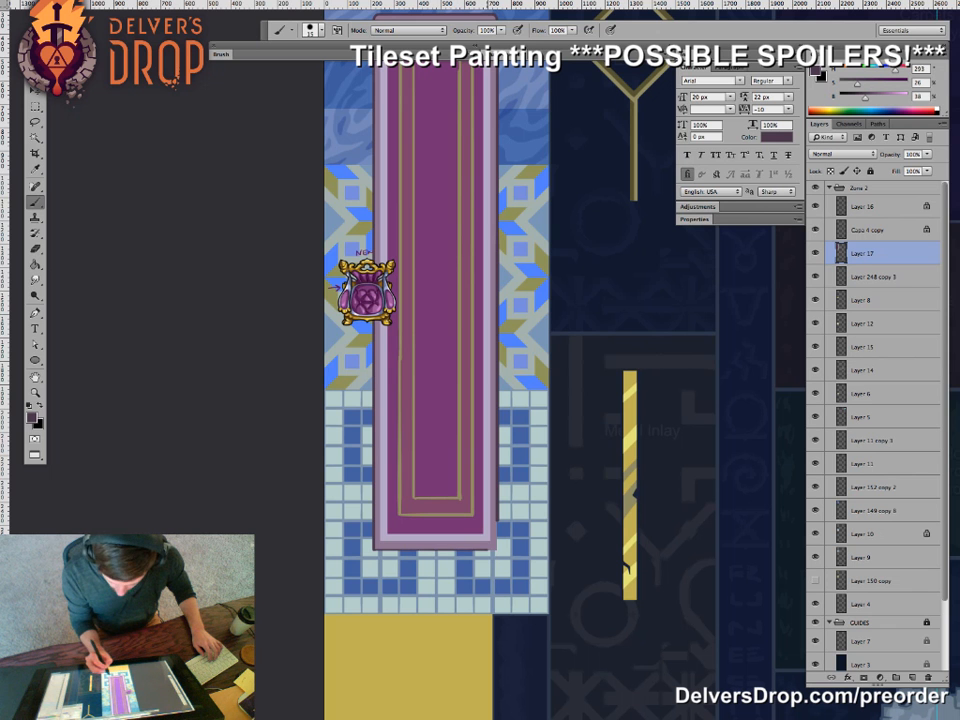
{"action": "left_click_drag", "start_coordinate": [380, 551], "coordinate": [452, 551]}
{"action": "key", "text": "e"}
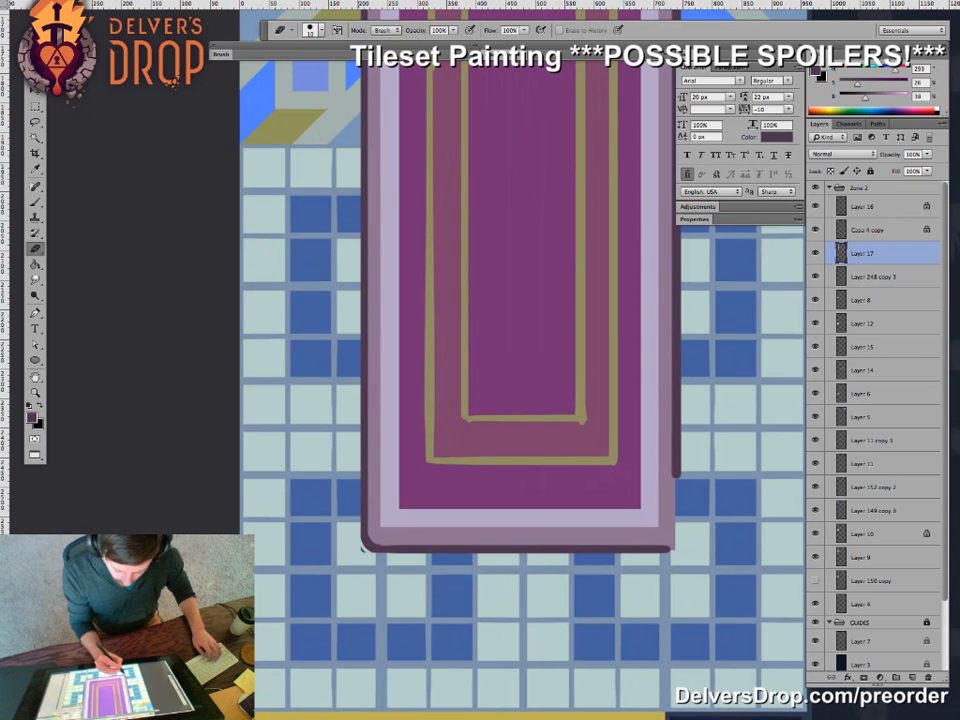
- Round the carpet's bottom-right corner with dark purple and erase the uneven bits along the right edge
{"action": "key", "text": "b"}
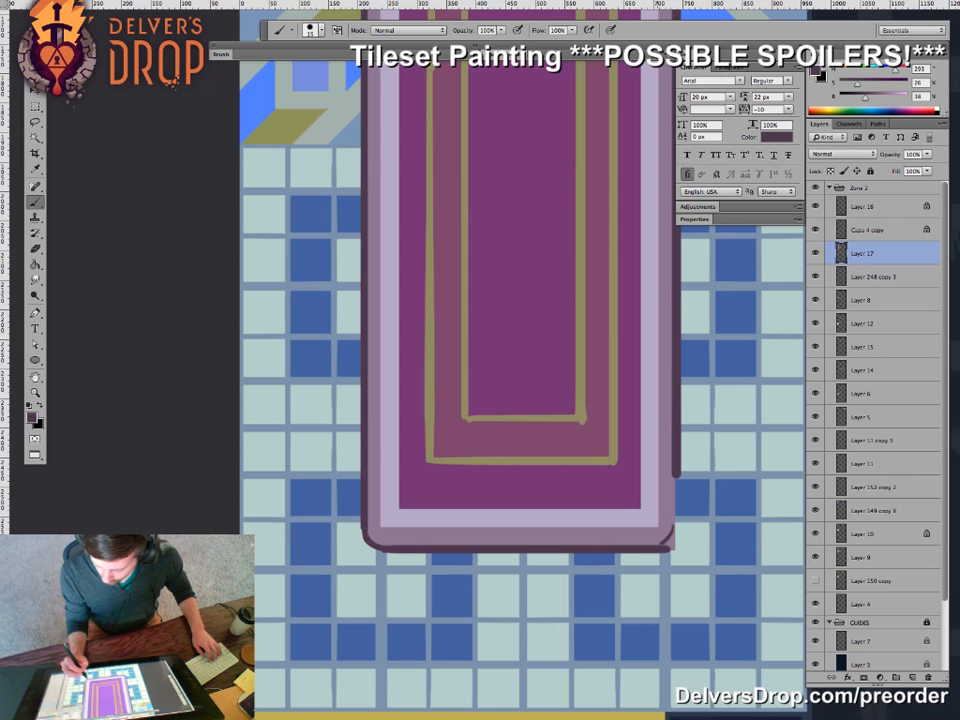
{"action": "key", "text": "e"}
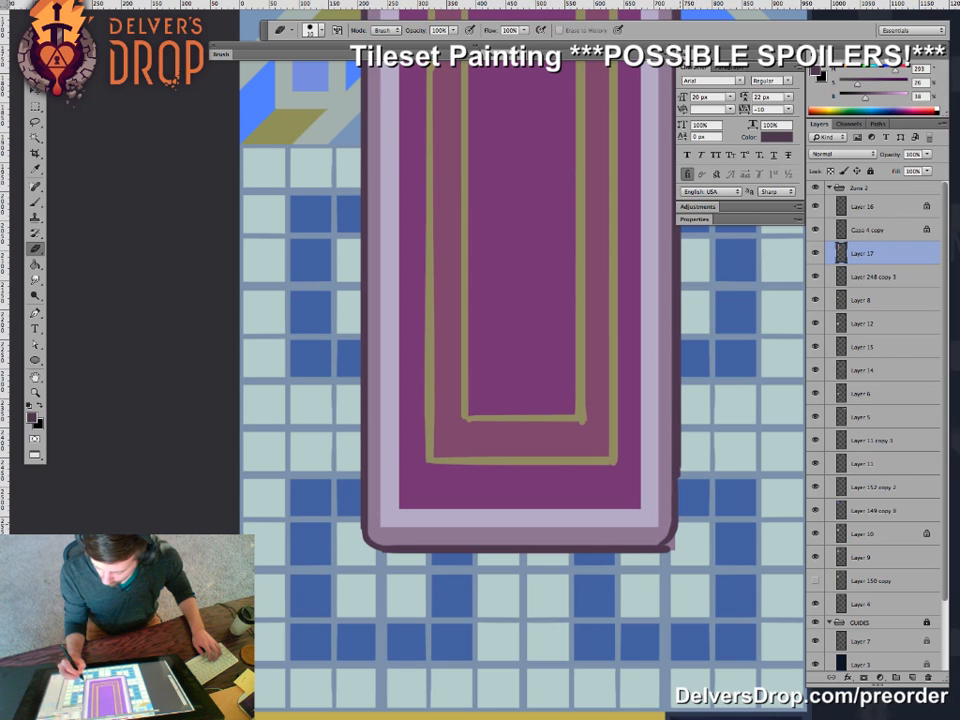
{"action": "key", "text": "b"}
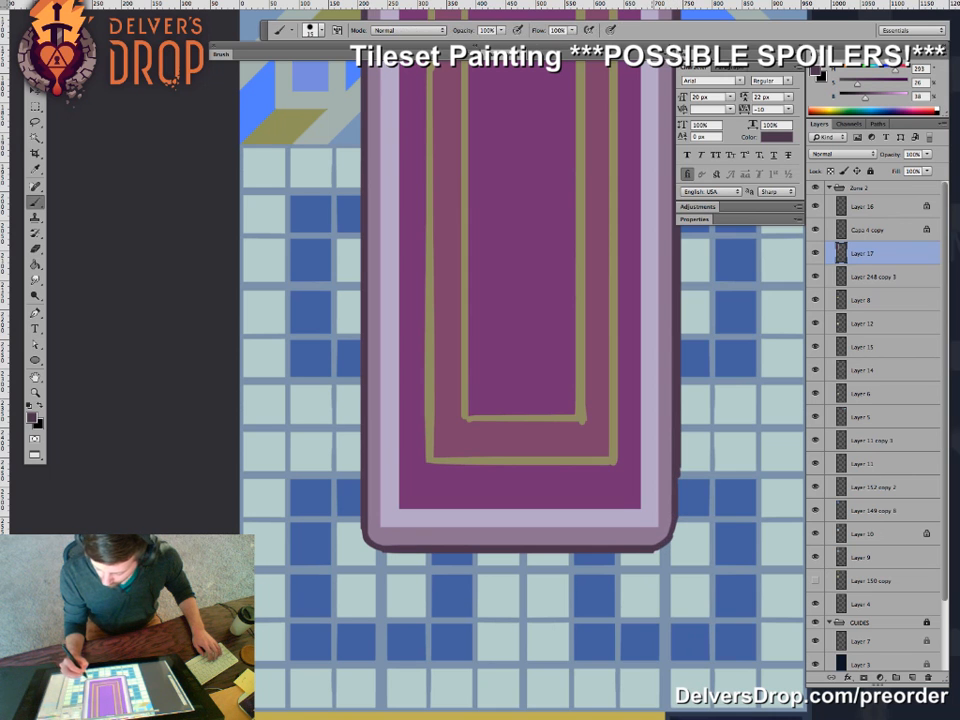
{"action": "key", "text": "e"}
{"action": "key", "text": "b"}
{"action": "left_click_drag", "start_coordinate": [675, 534], "coordinate": [652, 546]}
{"action": "key", "text": "e"}
{"action": "mouse_move", "coordinate": [681, 459]}
{"action": "left_mouse_down"}
{"action": "mouse_move", "coordinate": [681, 477]}
{"action": "mouse_move", "coordinate": [600, 477]}
{"action": "left_mouse_up"}
{"action": "key", "text": "z"}
{"action": "mouse_move", "coordinate": [600, 400]}
{"action": "left_mouse_down"}
{"action": "mouse_move", "coordinate": [390, 528]}
{"action": "mouse_move", "coordinate": [376, 608]}
{"action": "left_mouse_up"}
{"action": "key", "text": "e"}
{"action": "mouse_move", "coordinate": [462, 288]}
{"action": "left_mouse_down"}
{"action": "mouse_move", "coordinate": [463, 629]}
{"action": "mouse_move", "coordinate": [478, 536]}
{"action": "mouse_move", "coordinate": [494, 526]}
{"action": "mouse_move", "coordinate": [430, 512]}
{"action": "left_mouse_up"}
- Try an indigo fill with hue 265, saturation 49 and brightness 49 on the carpet's outer field and the band between the gold outlines
{"action": "key", "text": "z"}
{"action": "key", "text": "g"}
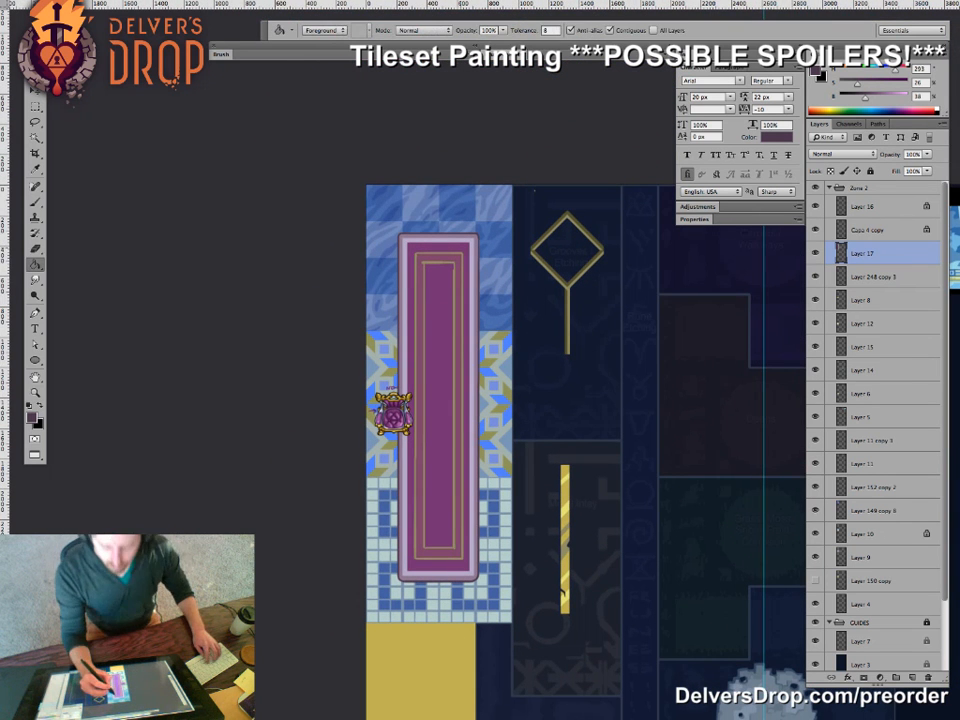
{"action": "left_click_drag", "start_coordinate": [897, 70], "coordinate": [890, 70]}
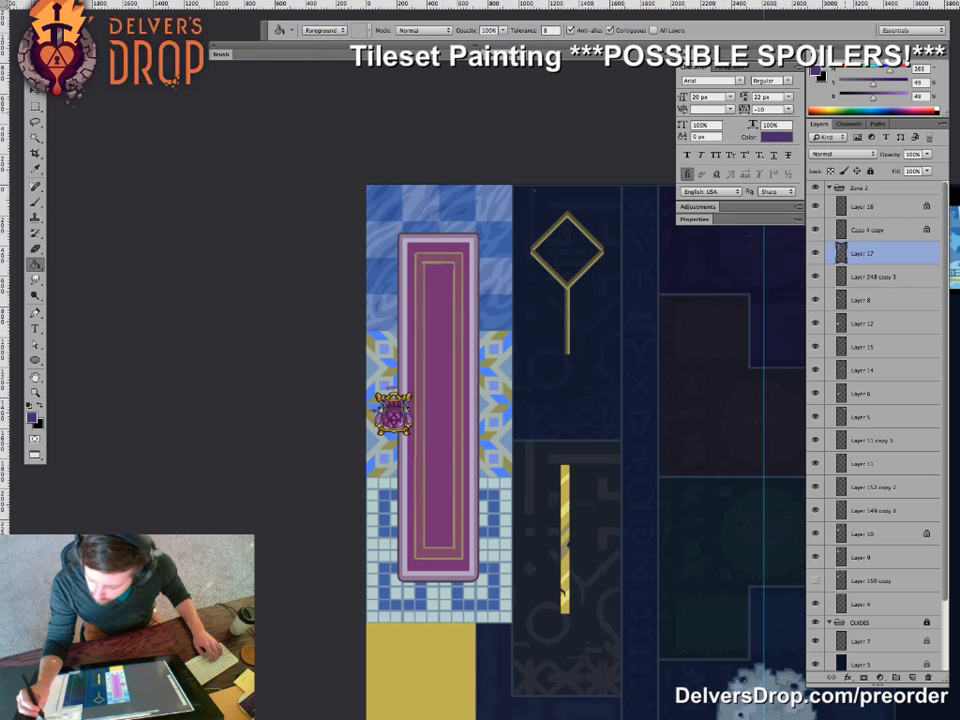
{"action": "left_click", "coordinate": [466, 320]}
{"action": "key", "text": "z"}
{"action": "key", "text": "ctrl+minus"}
{"action": "key", "text": "ctrl+minus"}
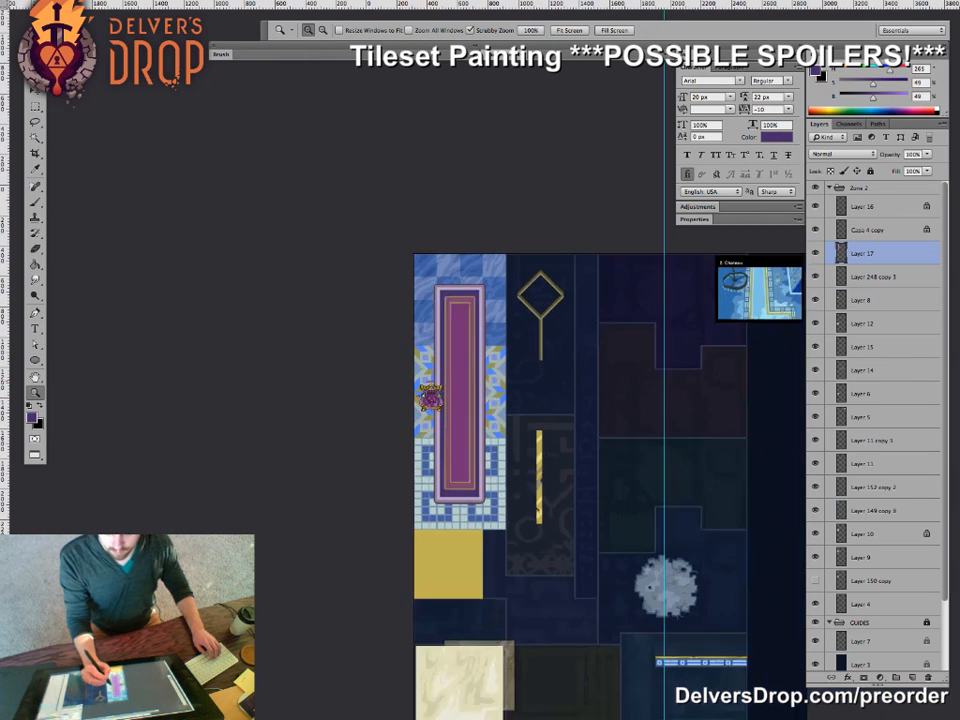
{"action": "left_click_drag", "start_coordinate": [491, 423], "coordinate": [560, 428]}
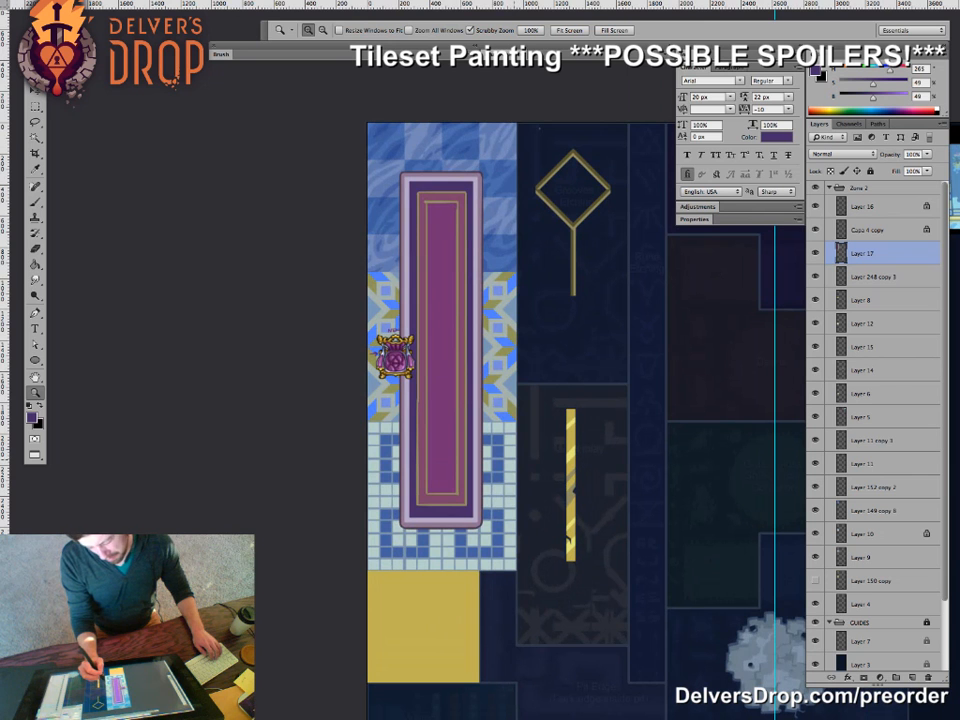
{"action": "key", "text": "g"}
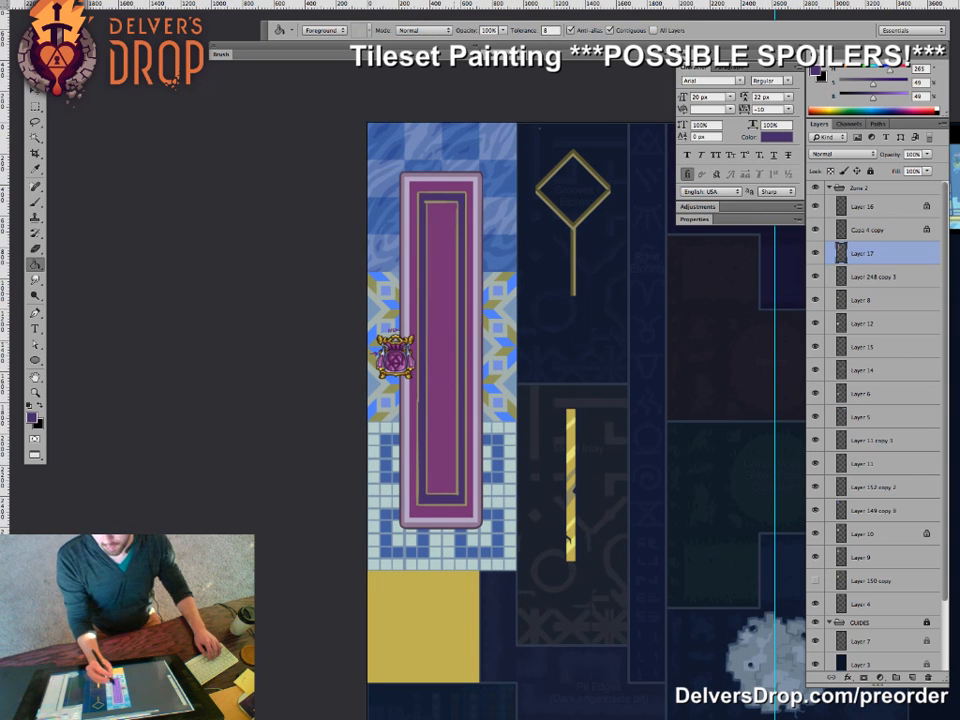
{"action": "key", "text": "ctrl+z"}
- Fill the carpet's center panel with the mauve sampled from the band around it, and try indigo there as well
{"action": "key", "text": "x"}
{"action": "left_click", "coordinate": [460, 197], "text": "alt"}
{"action": "left_click", "coordinate": [450, 217]}
{"action": "key", "text": "x"}
{"action": "left_click", "coordinate": [442, 350]}
{"action": "key", "text": "ctrl+z"}
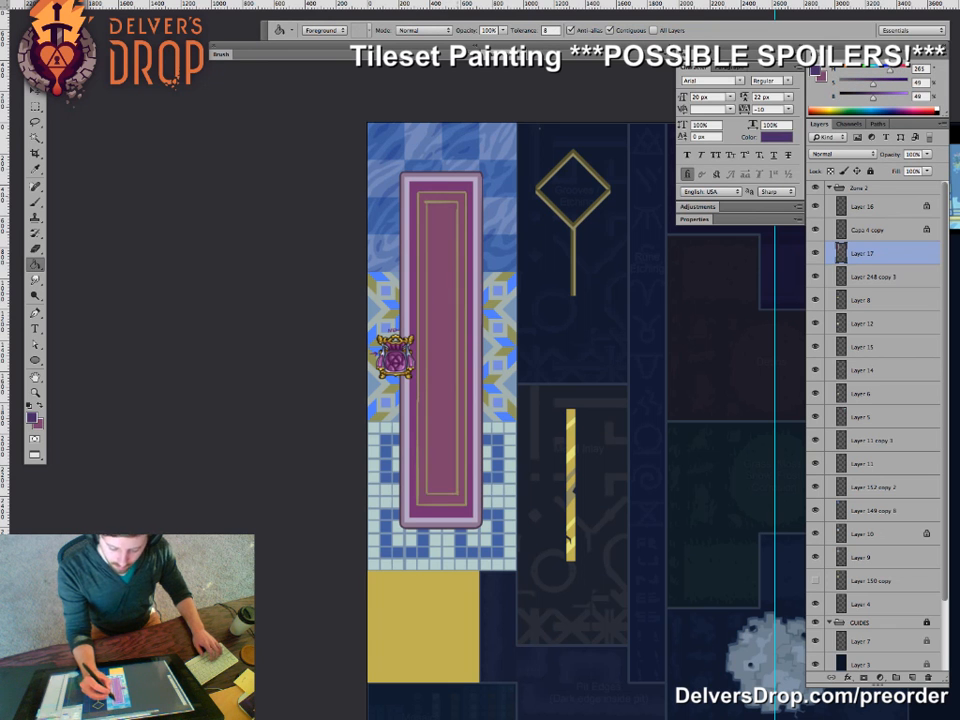
- Fill the band between the two gold outlines with indigo, brightened to 61
{"action": "left_click", "coordinate": [457, 197]}
{"action": "left_click_drag", "start_coordinate": [873, 98], "coordinate": [882, 98]}
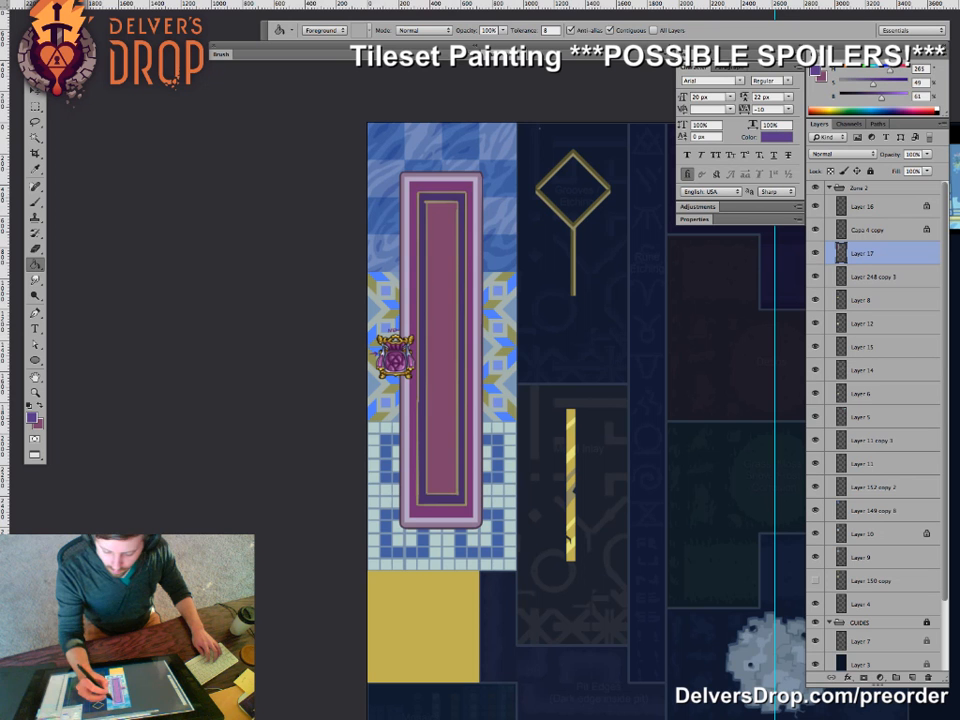
{"action": "left_click", "coordinate": [422, 350]}
{"action": "left_click_drag", "start_coordinate": [520, 340], "coordinate": [474, 397]}
{"action": "key", "text": "z"}
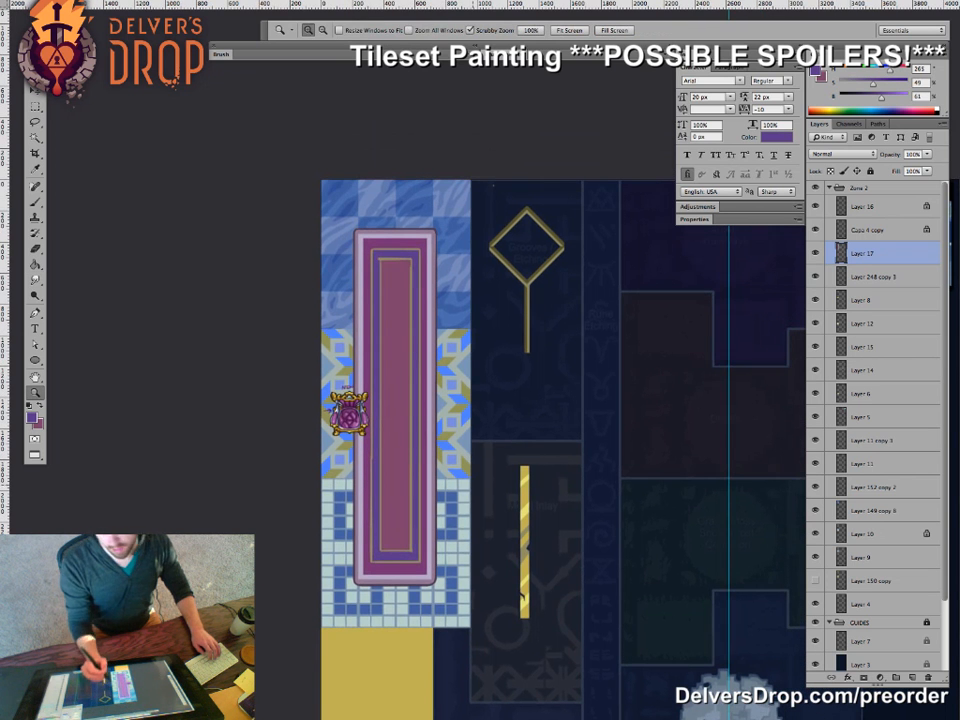
{"action": "left_click", "coordinate": [417, 390]}
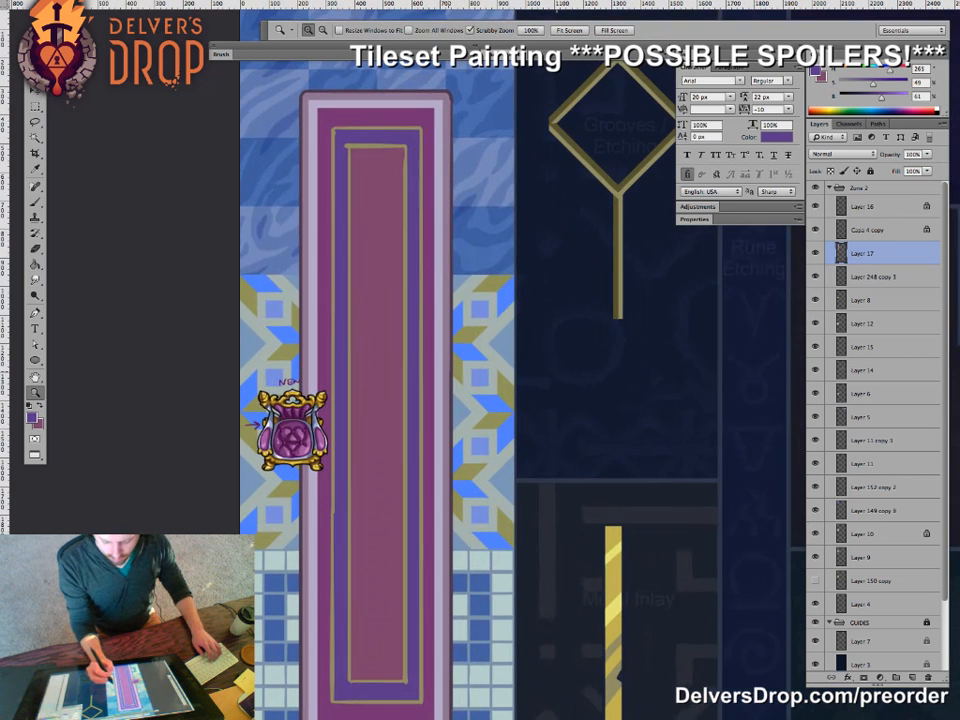
- Fill the band between the two gold outlines with the dusty mauve of the carpet's outer border
{"action": "key", "text": "g"}
{"action": "left_click", "coordinate": [303, 370], "text": "alt"}
{"action": "key", "text": "x"}
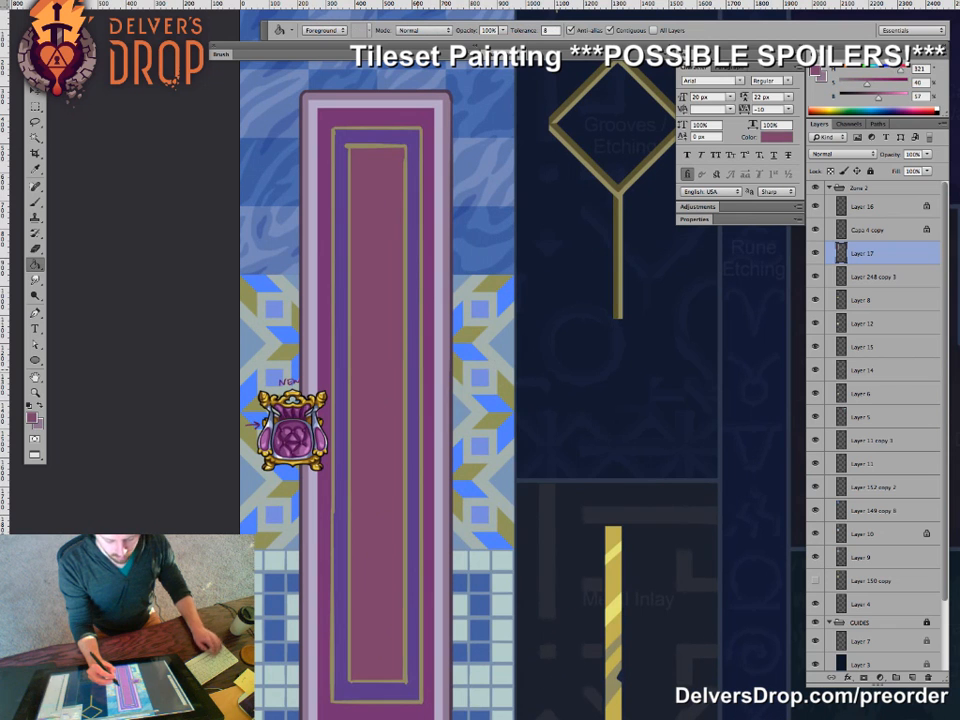
{"action": "left_click", "coordinate": [415, 369], "text": "alt"}
{"action": "key", "text": "x"}
{"action": "left_click", "coordinate": [415, 369]}
{"action": "key", "text": "x"}
{"action": "left_click", "coordinate": [441, 369]}
{"action": "key", "text": "ctrl+z"}
{"action": "key", "text": "x"}
{"action": "key", "text": "x"}
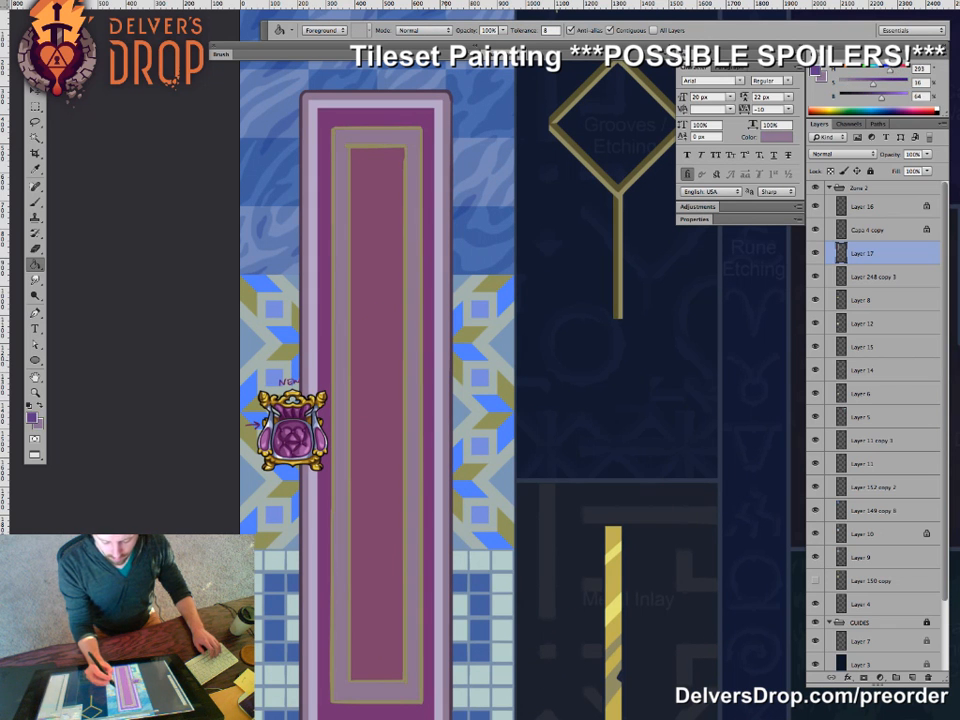
{"action": "left_click", "coordinate": [448, 371]}
- Compare the violet and dusty mauve versions of the band from a distance by undoing and restoring the fill
{"action": "key", "text": "z"}
{"action": "left_click_drag", "start_coordinate": [460, 382], "coordinate": [395, 384]}
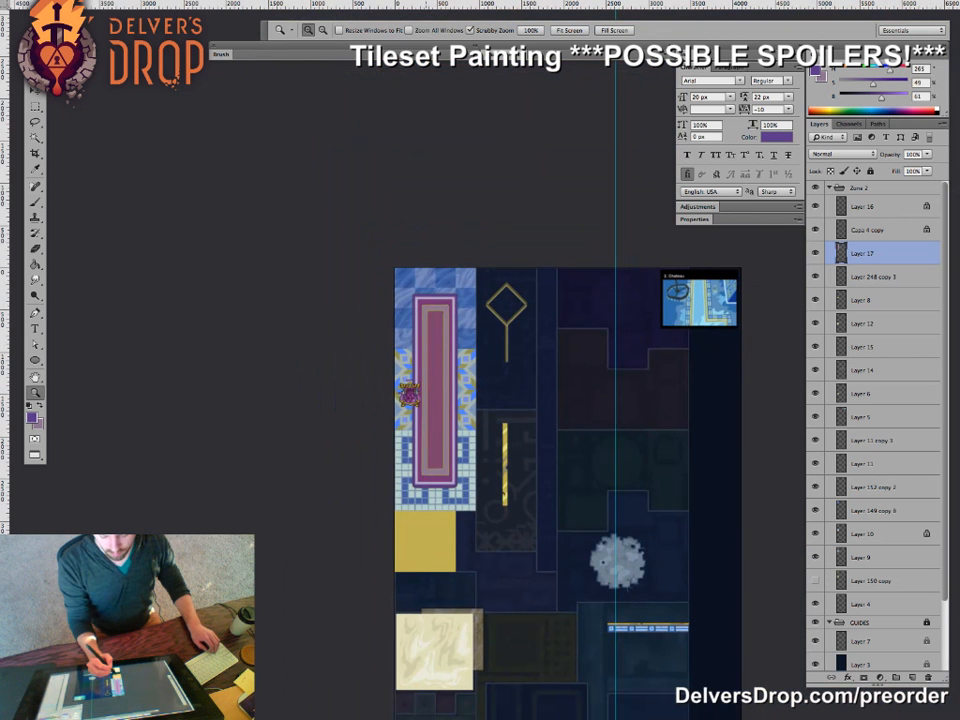
{"action": "key", "text": "ctrl+alt+z"}
{"action": "key", "text": "ctrl+alt+z"}
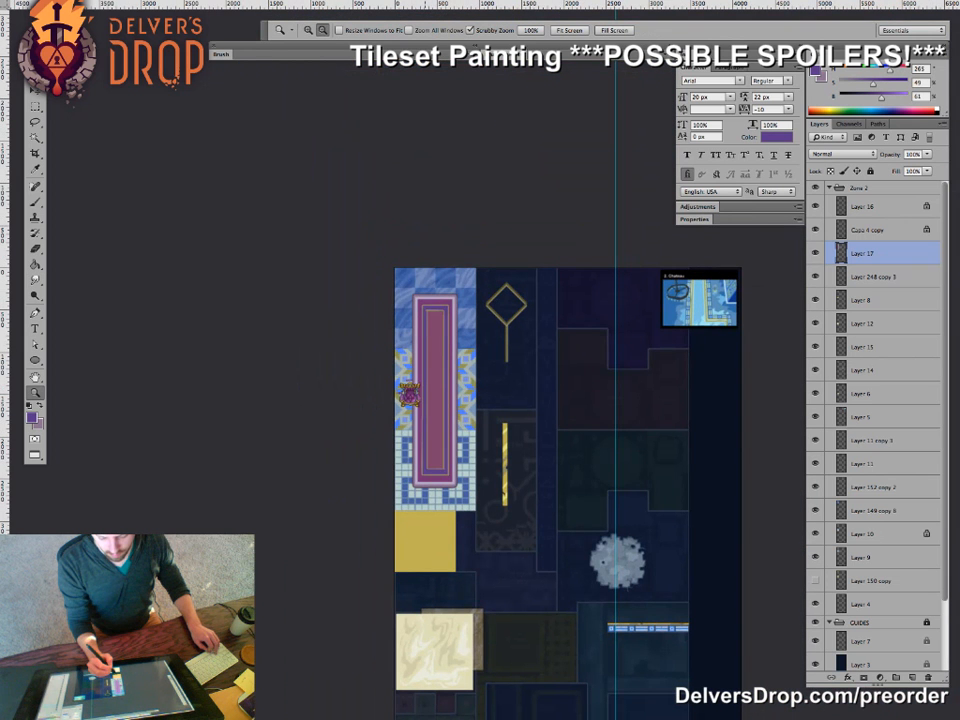
{"action": "left_click_drag", "start_coordinate": [456, 377], "coordinate": [465, 377]}
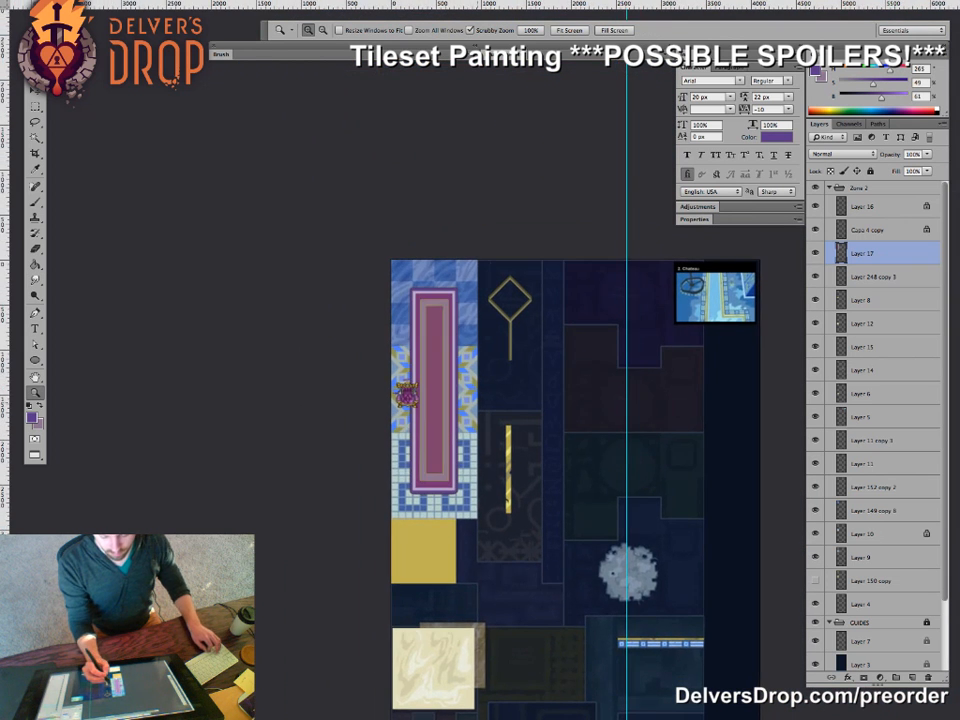
{"action": "key", "text": "ctrl+alt+z"}
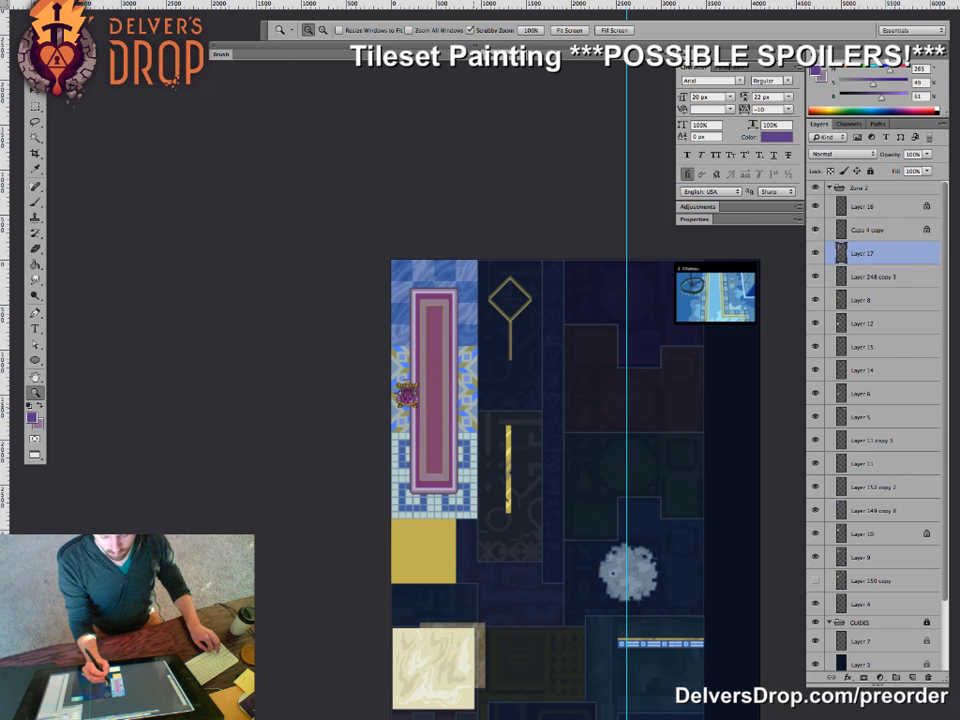
{"action": "left_click_drag", "start_coordinate": [453, 422], "coordinate": [501, 422]}
- Try pale violet fills on the carpet's center panel with hue 265 and saturation 26, first at brightness 75, then at 63
{"action": "key", "text": "g"}
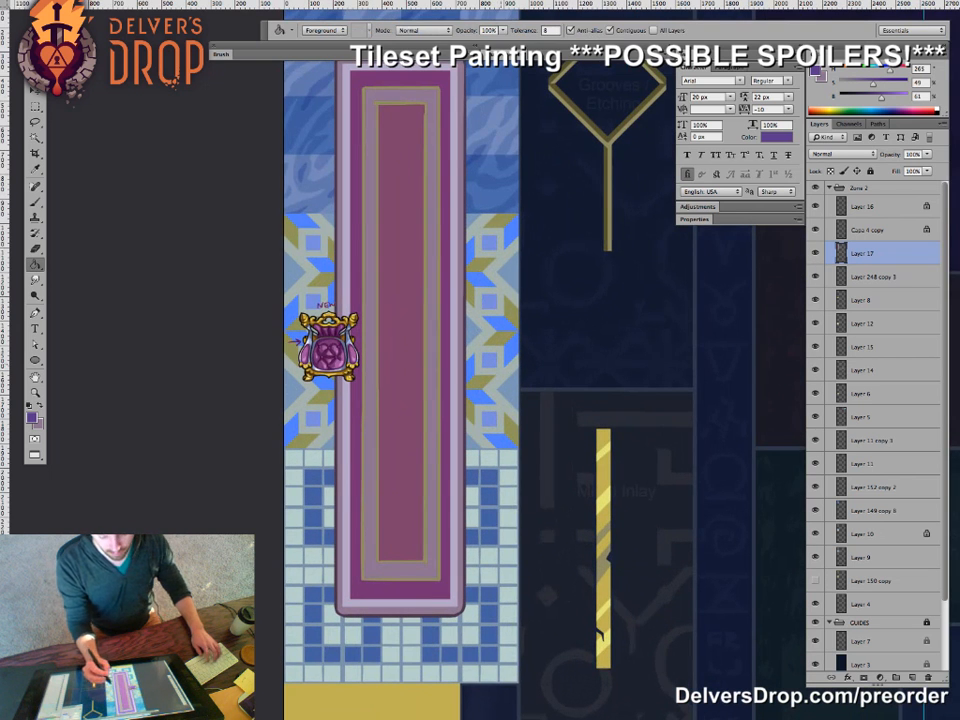
{"action": "left_click_drag", "start_coordinate": [881, 98], "coordinate": [857, 84]}
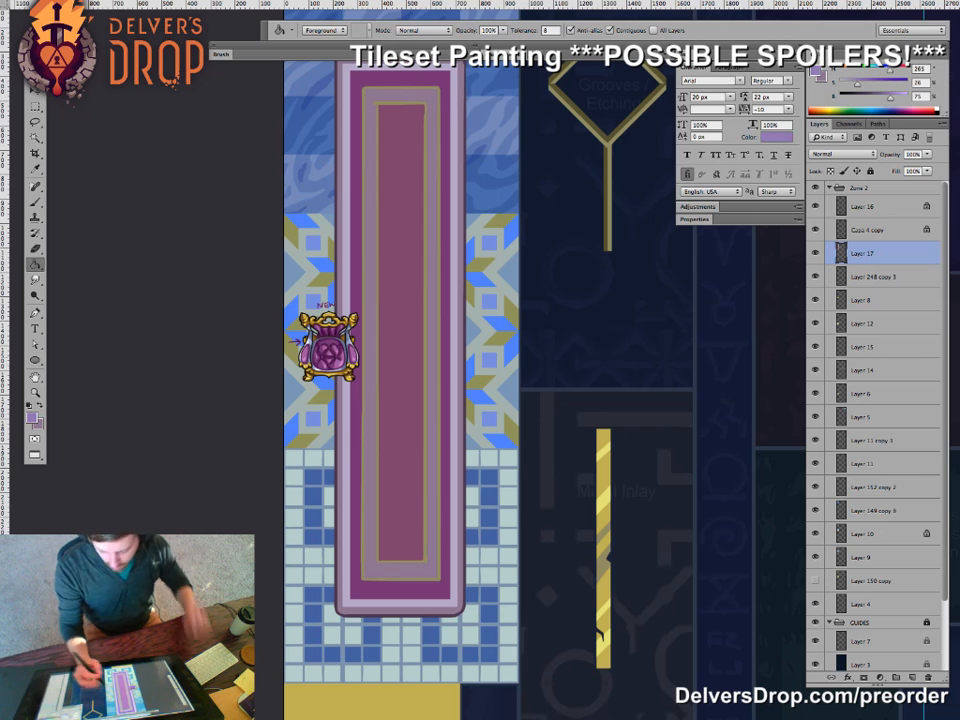
{"action": "left_click", "coordinate": [401, 330]}
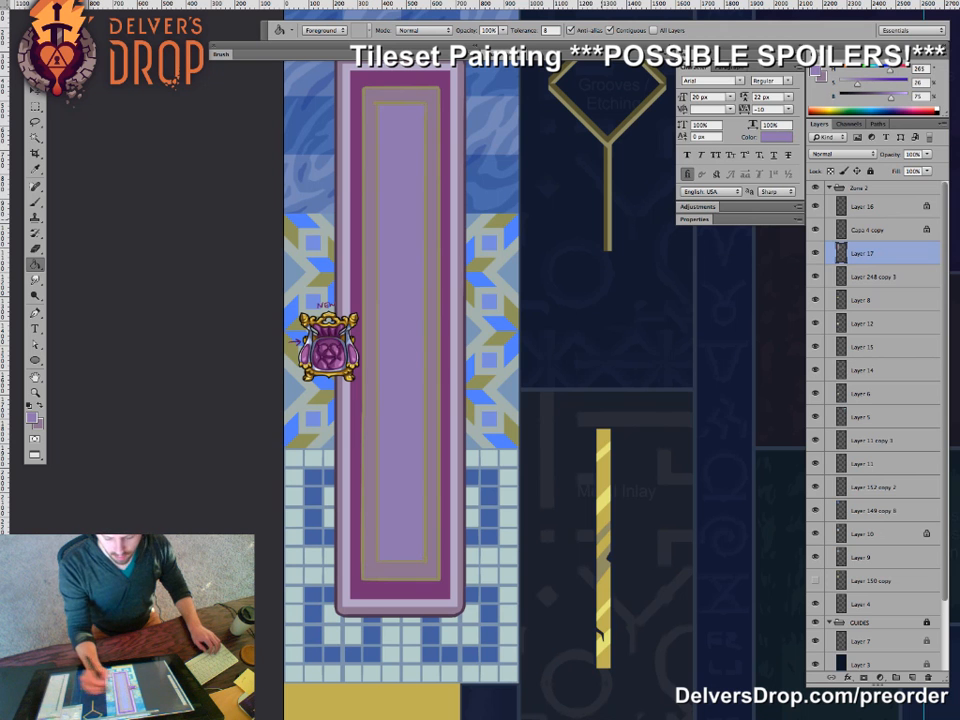
{"action": "key", "text": "super+z"}
{"action": "left_click", "coordinate": [882, 97]}
{"action": "left_click", "coordinate": [401, 330]}
{"action": "key", "text": "z"}
{"action": "mouse_move", "coordinate": [418, 286]}
{"action": "left_mouse_down"}
{"action": "mouse_move", "coordinate": [404, 335]}
{"action": "mouse_move", "coordinate": [374, 336]}
{"action": "left_mouse_up"}
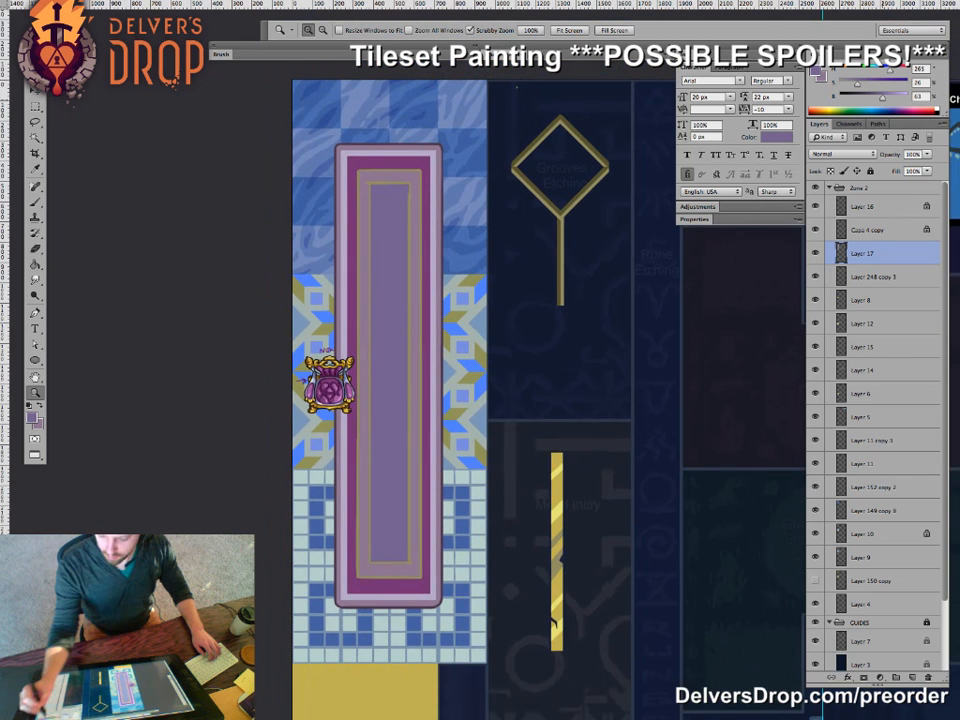
- Shift the violet to a warmer, more saturated muted purple and refill the carpet's center panel with it
{"action": "left_click", "coordinate": [880, 97]}
{"action": "left_click", "coordinate": [893, 70]}
{"action": "left_click", "coordinate": [863, 84]}
{"action": "key", "text": "g"}
{"action": "left_click", "coordinate": [389, 360]}
{"action": "mouse_move", "coordinate": [398, 358]}
{"action": "left_mouse_down"}
{"action": "mouse_move", "coordinate": [384, 392]}
{"action": "mouse_move", "coordinate": [405, 408]}
{"action": "mouse_move", "coordinate": [434, 406]}
{"action": "left_mouse_up"}
{"action": "key", "text": "z"}
- Try bright gold sampled from the metal inlay and an orange on the carpet's outer gold outline, undoing both fills
{"action": "key", "text": "g"}
{"action": "left_click", "coordinate": [610, 472], "text": "alt"}
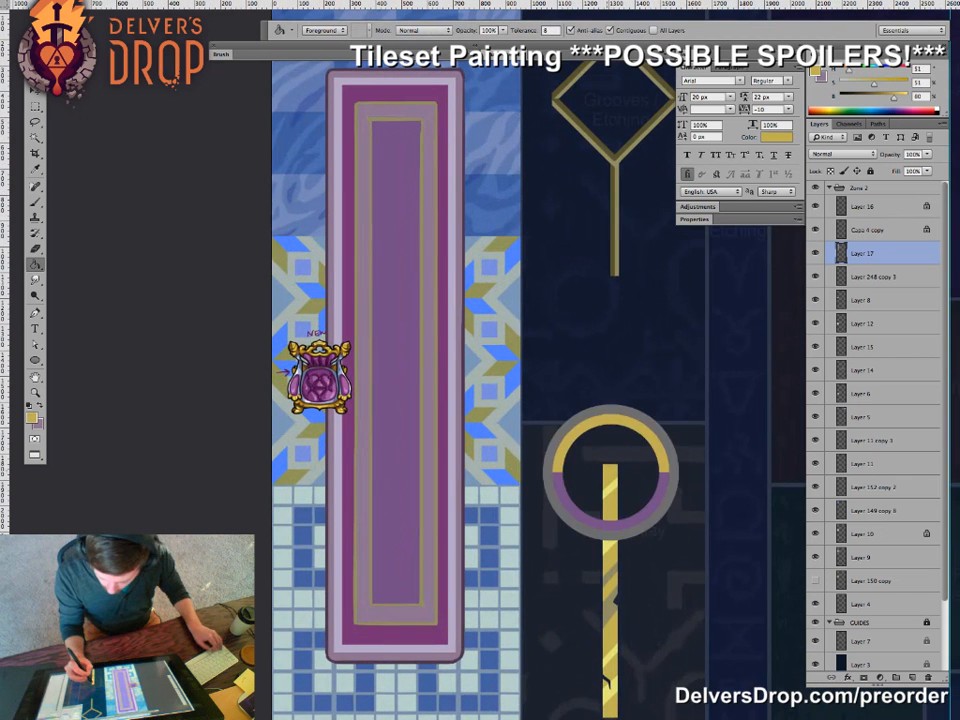
{"action": "left_click", "coordinate": [356, 411]}
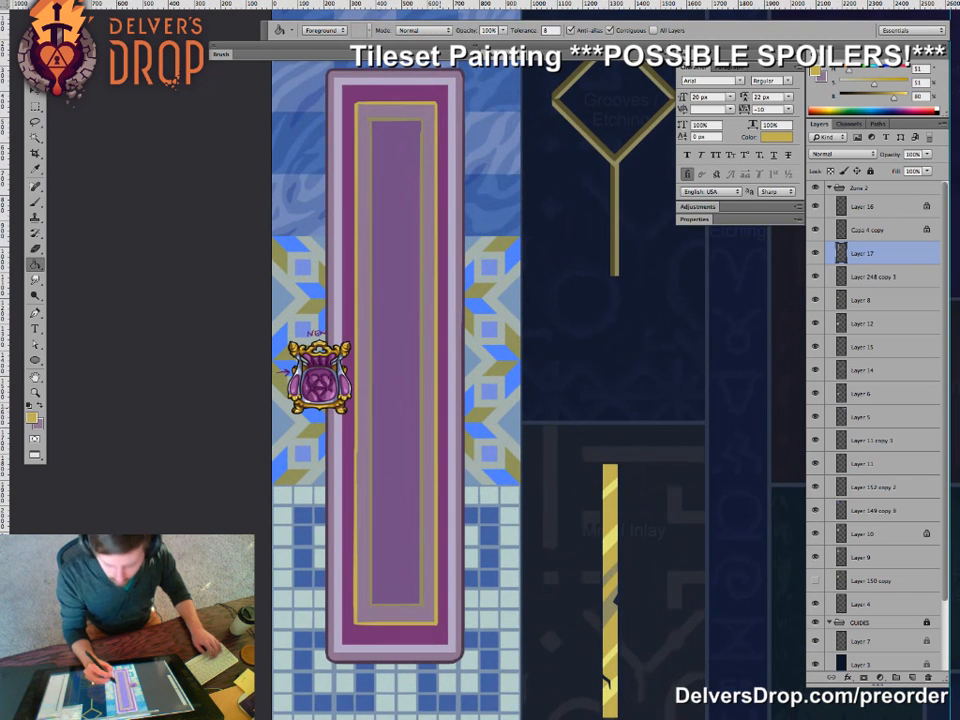
{"action": "key", "text": "super+z"}
{"action": "left_click_drag", "start_coordinate": [898, 97], "coordinate": [845, 70]}
{"action": "left_click", "coordinate": [356, 480]}
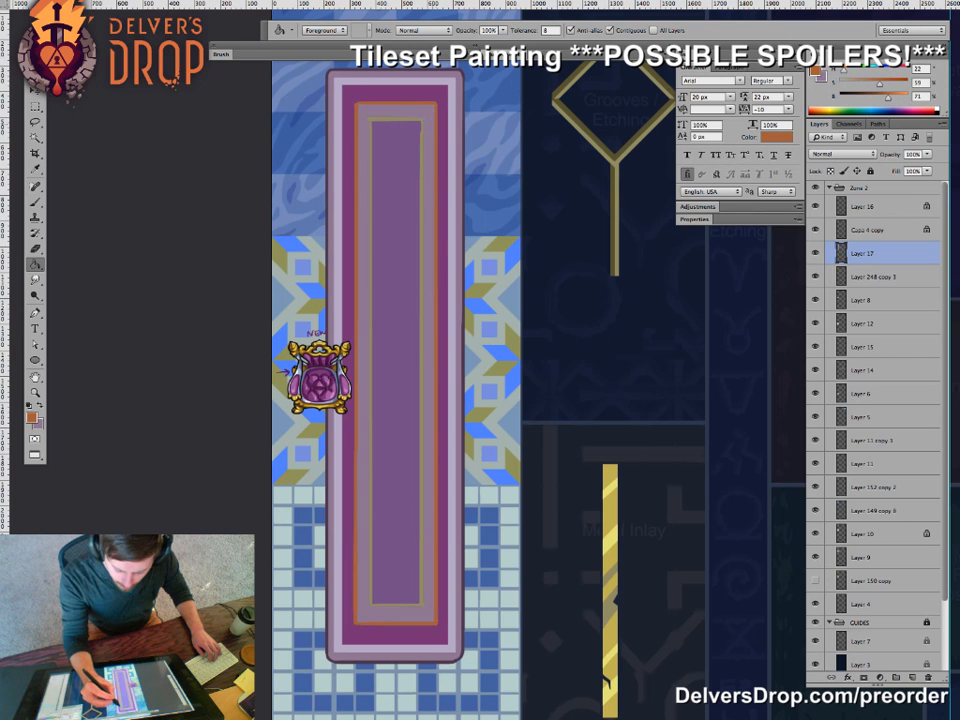
{"action": "key", "text": "super+z"}
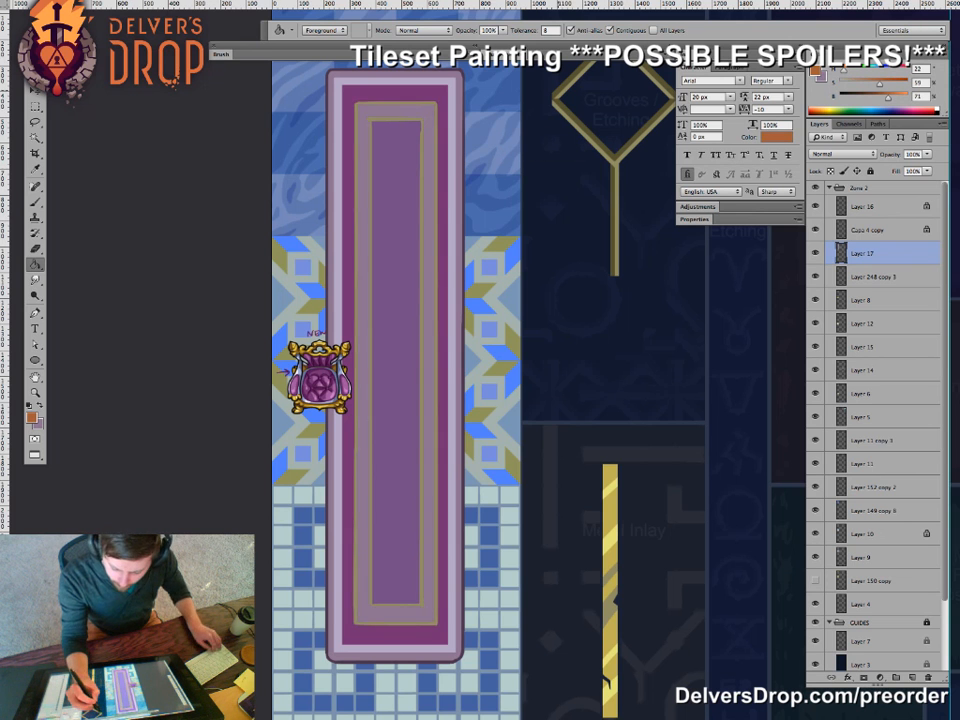
- Fill the carpet's outer and inner outlines with the grooves' dark gold, brightened to 53
{"action": "left_click", "coordinate": [613, 180], "text": "alt"}
{"action": "left_click", "coordinate": [614, 190], "text": "alt"}
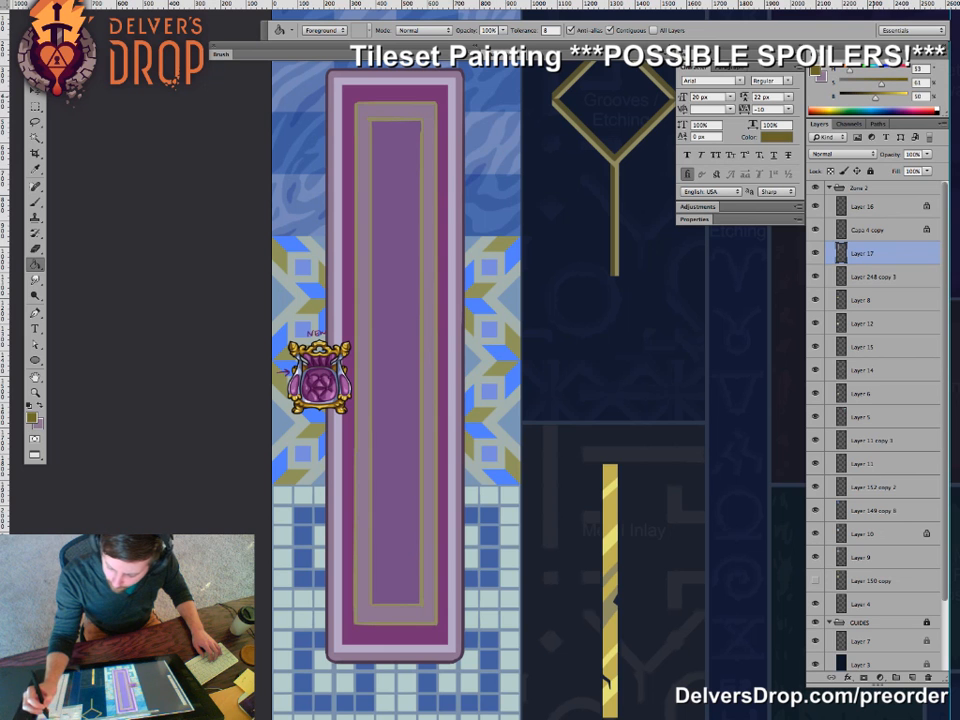
{"action": "left_click", "coordinate": [357, 596]}
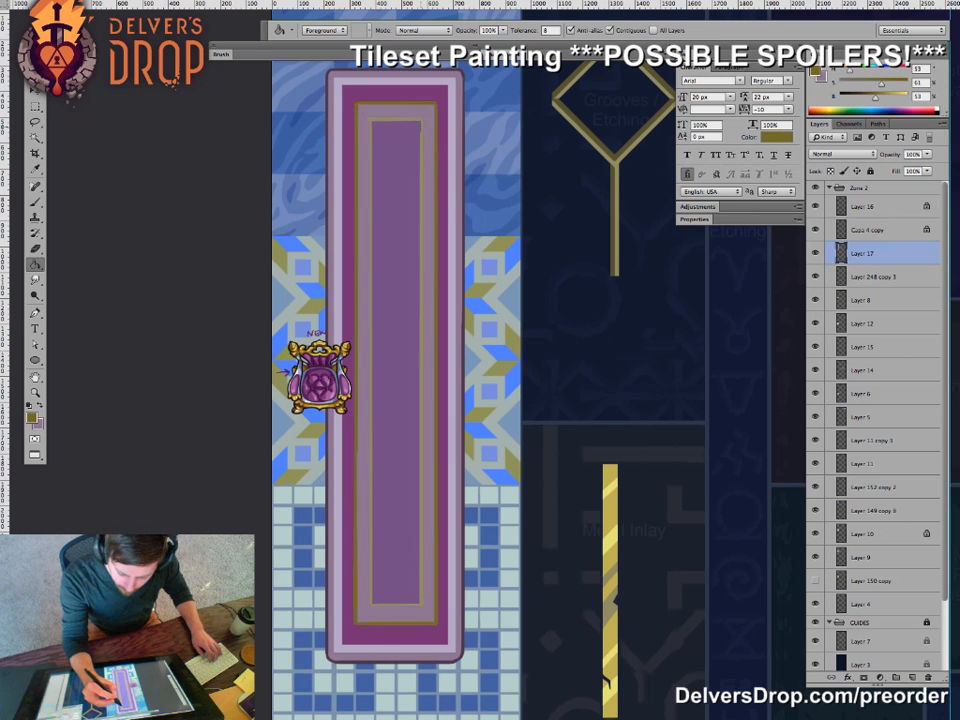
{"action": "left_click", "coordinate": [382, 580]}
{"action": "left_click", "coordinate": [421, 128]}
{"action": "key", "text": "z"}
{"action": "left_click_drag", "start_coordinate": [438, 346], "coordinate": [350, 346]}
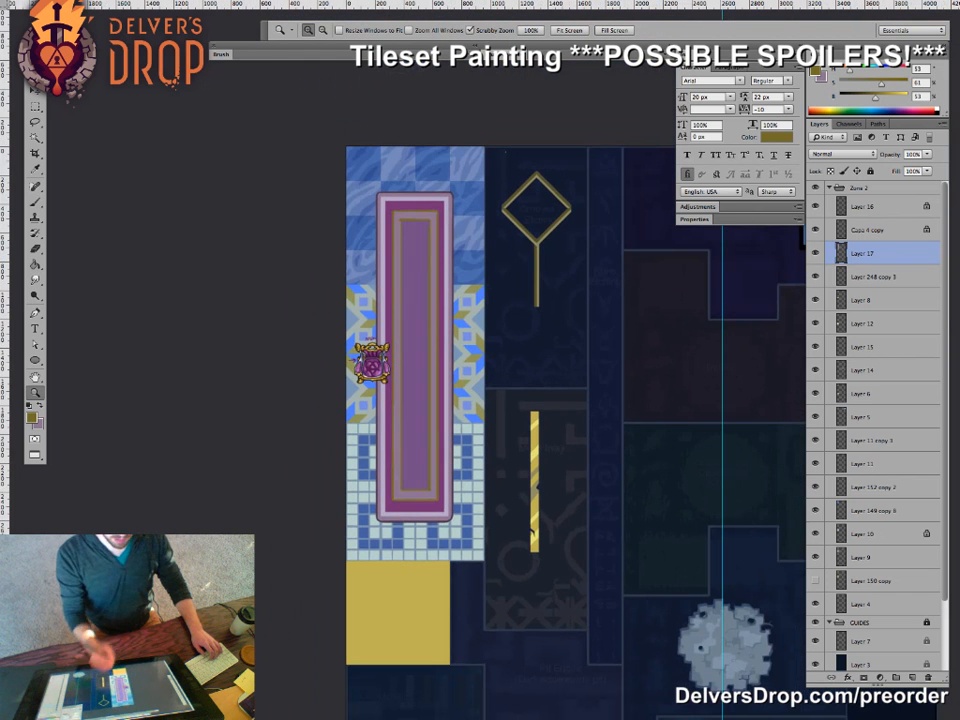
- Undo the dark gold fills on the carpet's outlines
{"action": "left_click_drag", "start_coordinate": [422, 278], "coordinate": [490, 278]}
{"action": "key", "text": "alt+super+z"}
{"action": "key", "text": "alt+super+z"}
{"action": "left_click_drag", "start_coordinate": [476, 364], "coordinate": [415, 364]}
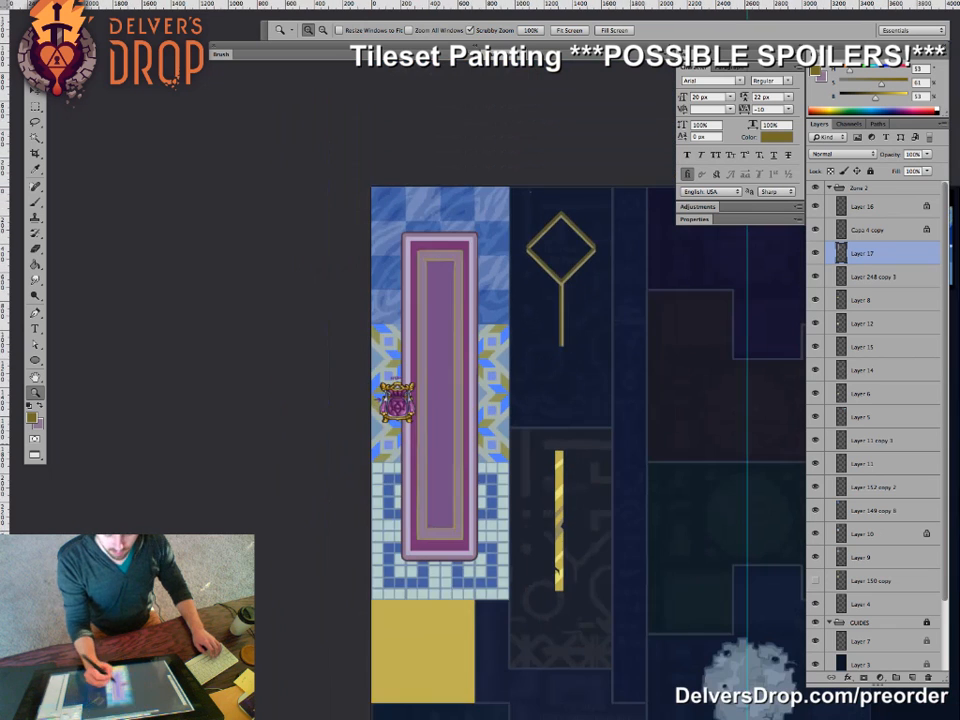
- Compare the carpet's colors with the throne, toggling the last center panel fill off and on
{"action": "left_click_drag", "start_coordinate": [401, 408], "coordinate": [545, 408]}
{"action": "key", "text": "v"}
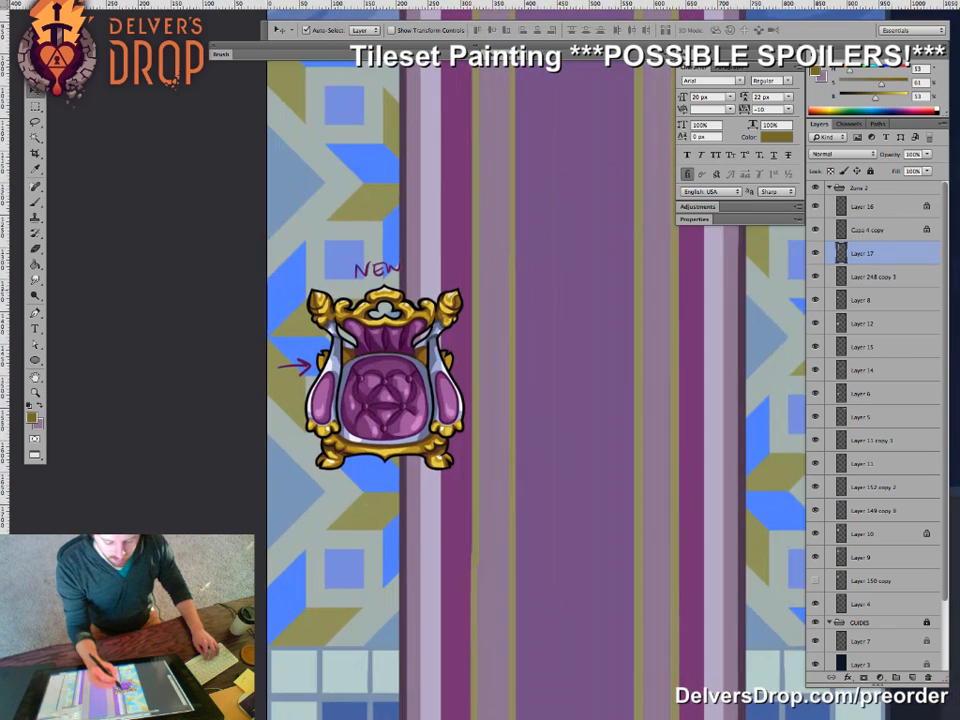
{"action": "left_click_drag", "start_coordinate": [440, 418], "coordinate": [395, 418]}
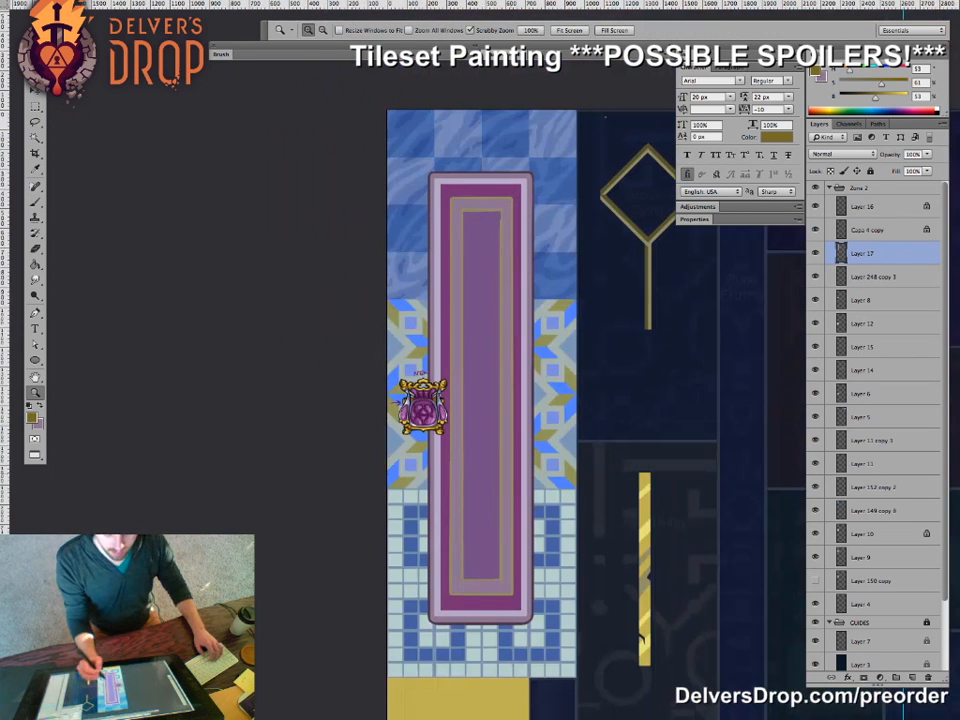
{"action": "left_click_drag", "start_coordinate": [440, 390], "coordinate": [389, 415]}
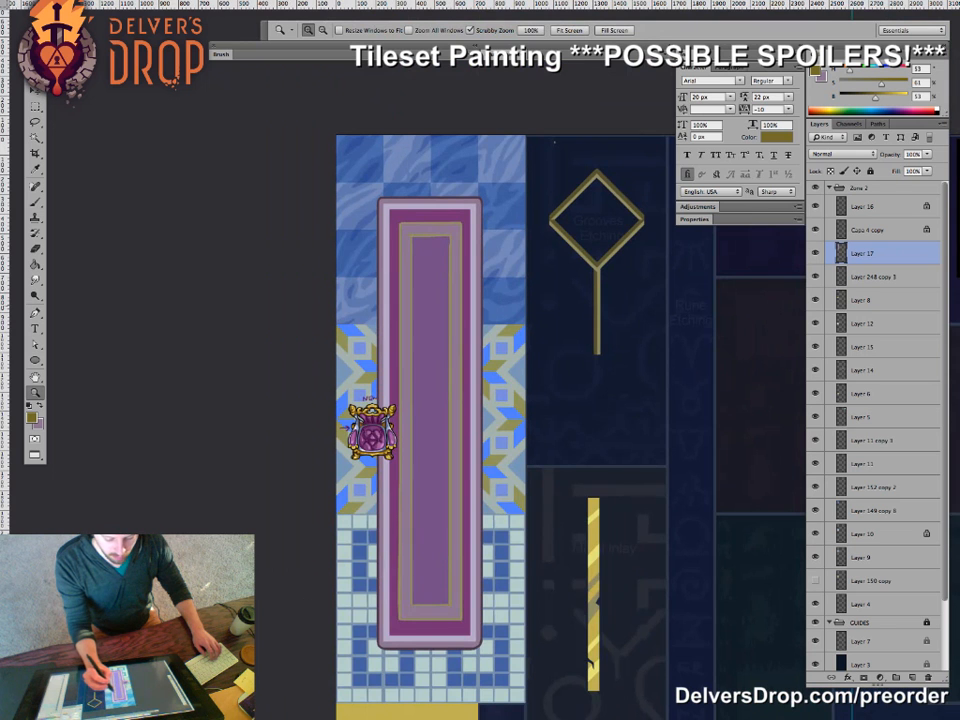
{"action": "left_click_drag", "start_coordinate": [456, 314], "coordinate": [490, 314]}
{"action": "key", "text": "g"}
{"action": "key", "text": "super+z"}
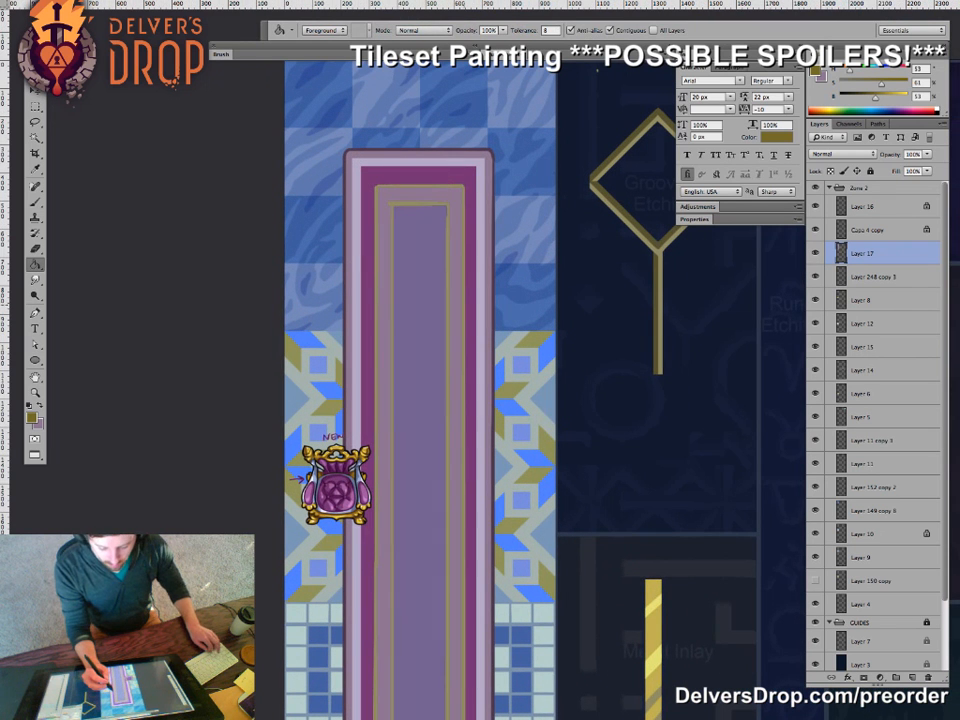
{"action": "key", "text": "ctrl+z"}
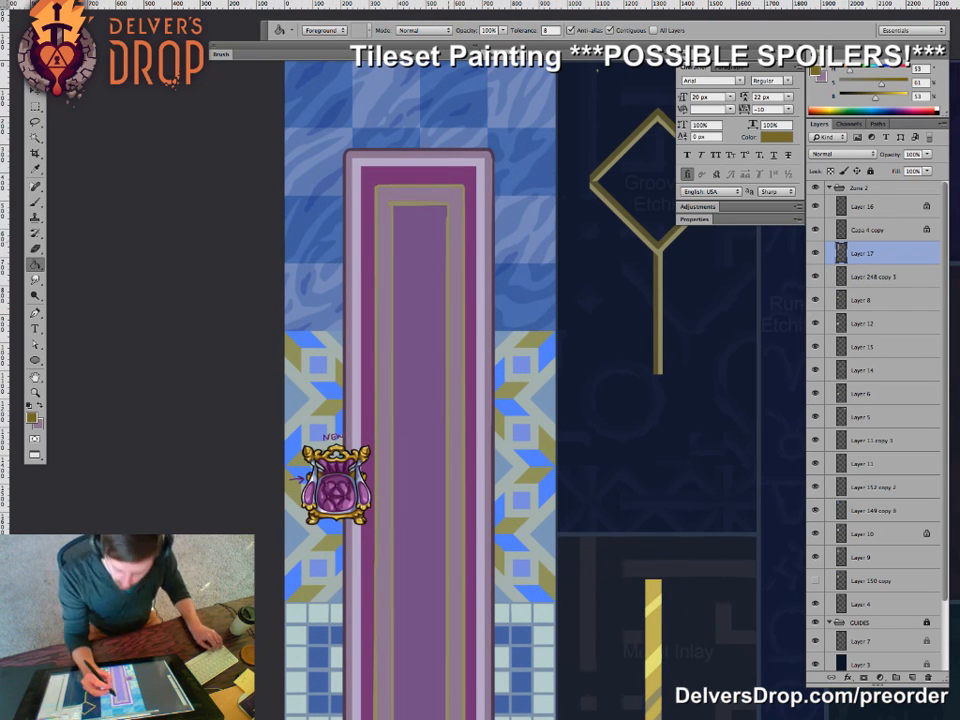
- Recolor both carpet outlines with their own sampled gold shifted to hue 44
{"action": "left_click", "coordinate": [448, 244], "text": "alt"}
{"action": "left_click_drag", "start_coordinate": [851, 70], "coordinate": [849, 70]}
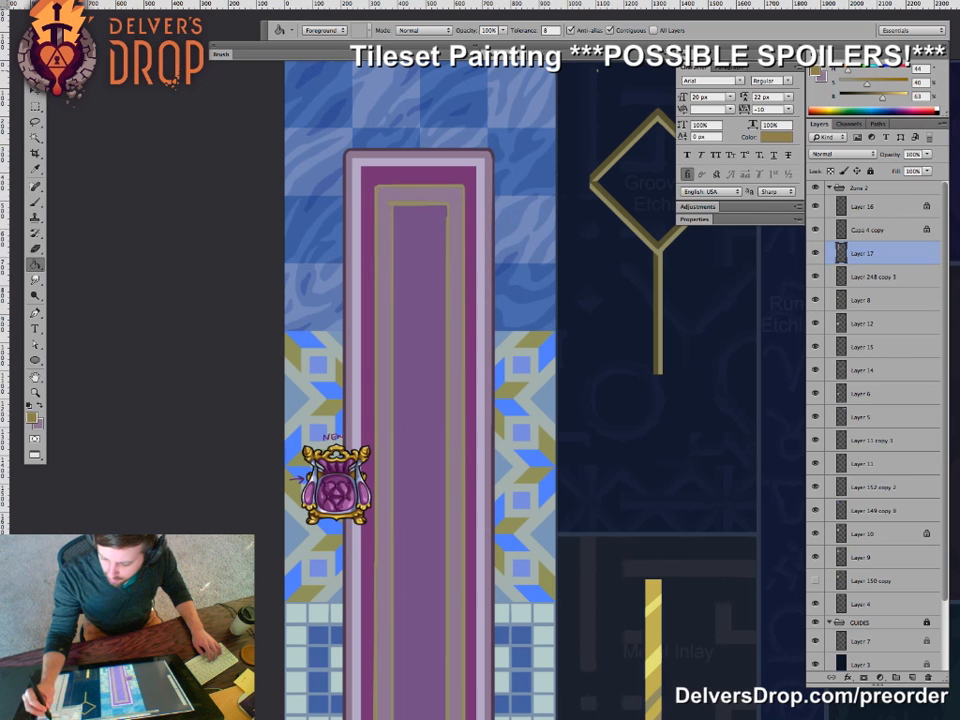
{"action": "left_click", "coordinate": [463, 212]}
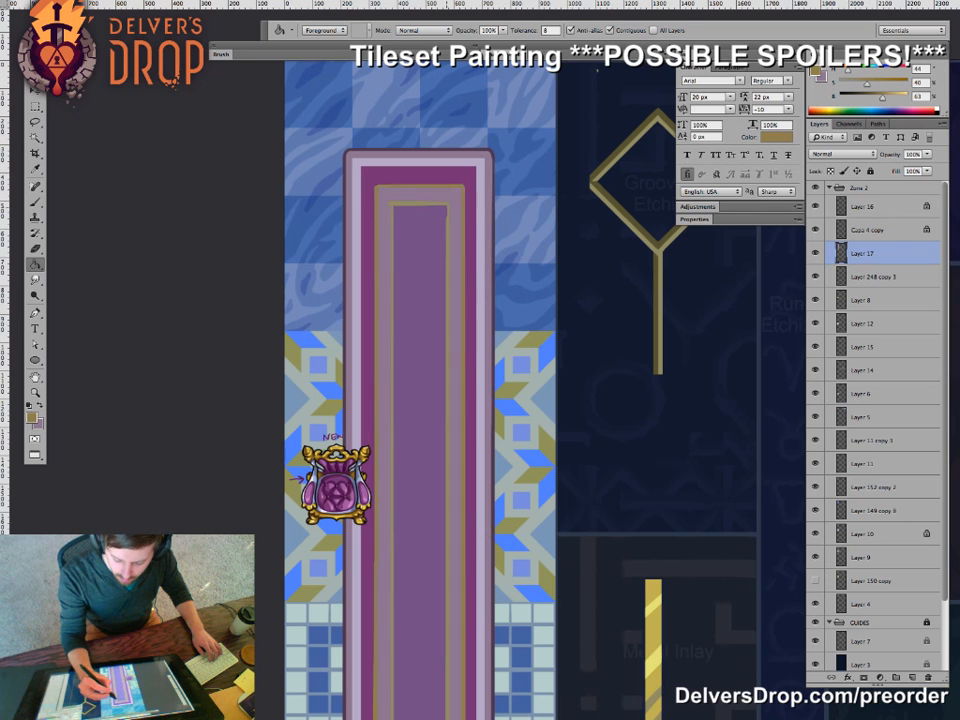
{"action": "key", "text": "z"}
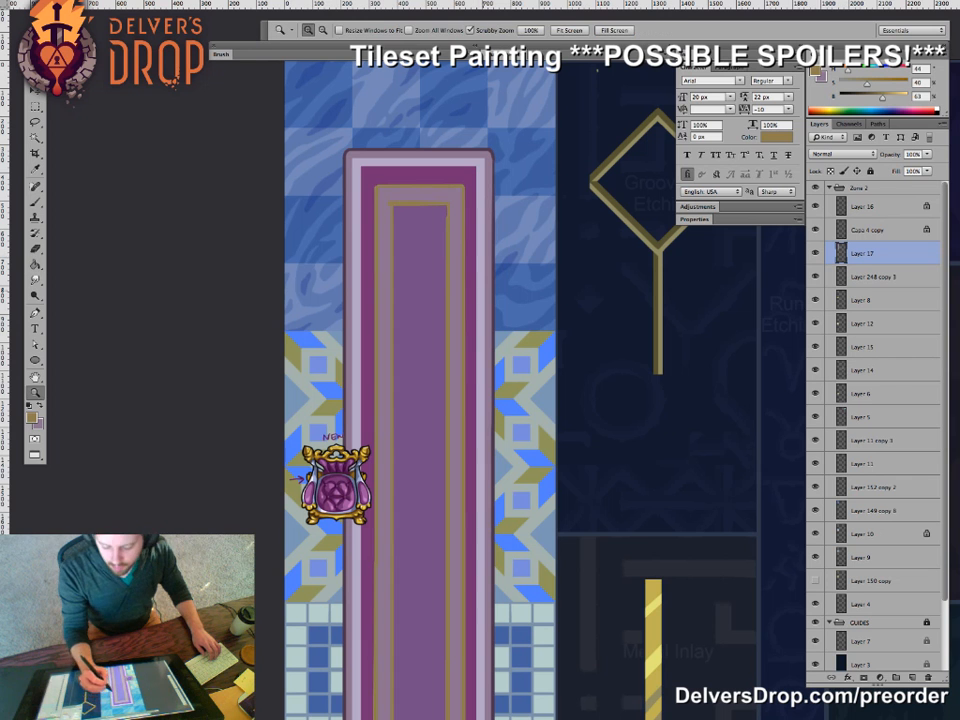
- Fill the carpet's outer and inner outlines with the same gold brightened to 73
{"action": "key", "text": "g"}
{"action": "left_click", "coordinate": [463, 212]}
{"action": "left_click", "coordinate": [449, 270]}
{"action": "key", "text": "z"}
{"action": "left_click_drag", "start_coordinate": [463, 324], "coordinate": [361, 306]}
{"action": "key", "text": "v"}
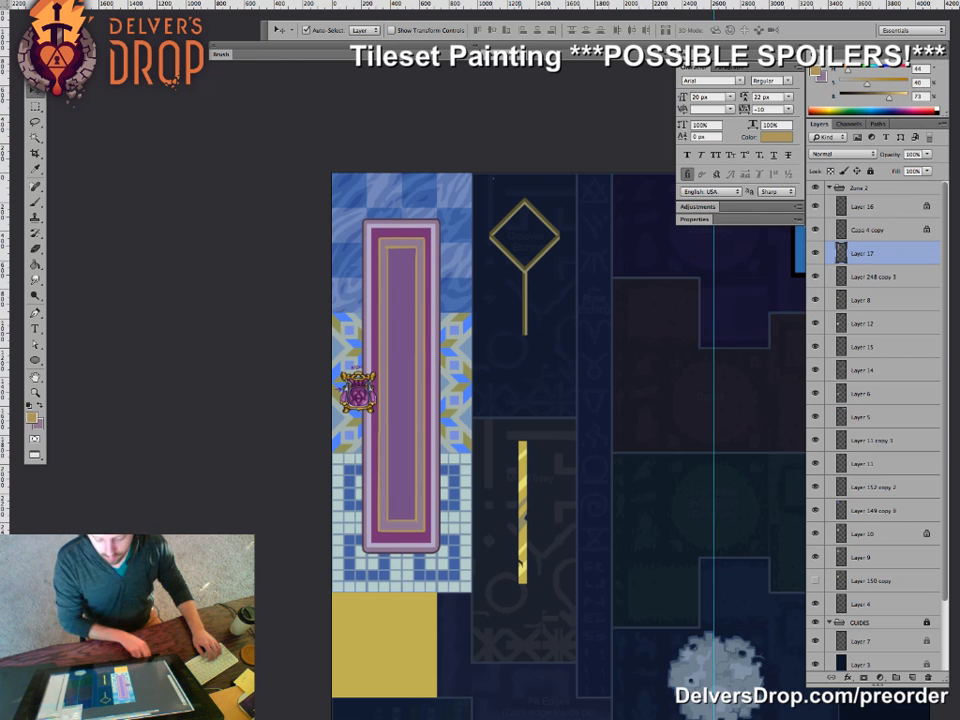
{"action": "key", "text": "z"}
{"action": "left_click_drag", "start_coordinate": [450, 440], "coordinate": [418, 453]}
{"action": "key", "text": "v"}
{"action": "key", "text": "z"}
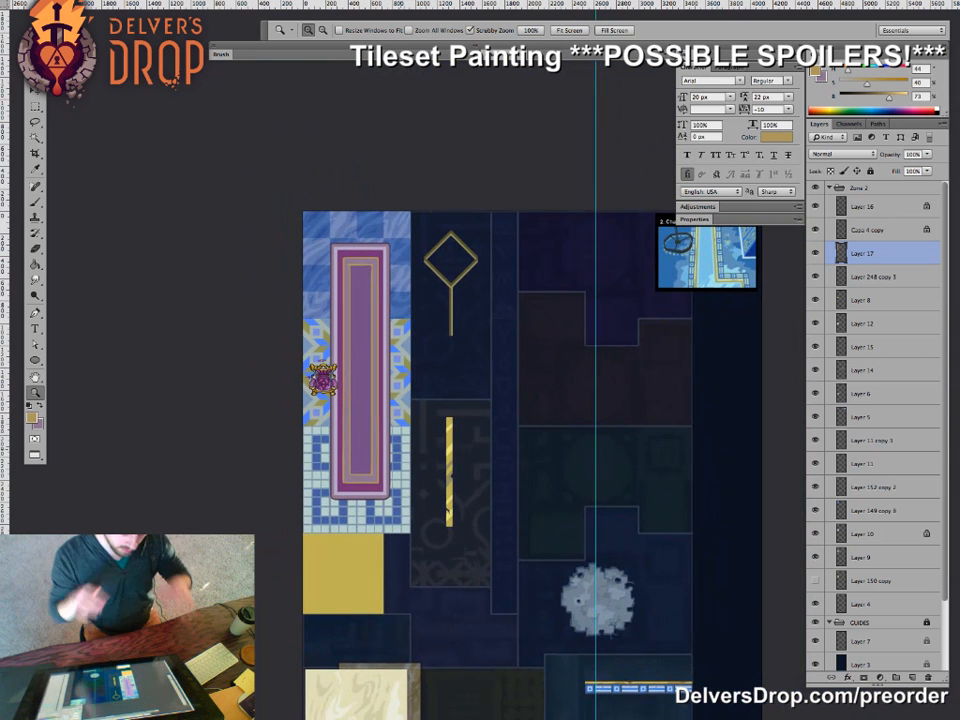
{"action": "left_click_drag", "start_coordinate": [374, 329], "coordinate": [417, 329]}
{"action": "left_click_drag", "start_coordinate": [390, 227], "coordinate": [406, 227]}
- Try the floor's blue on the carpet's outer border and light lilac band, restoring the original border colors
{"action": "key", "text": "g"}
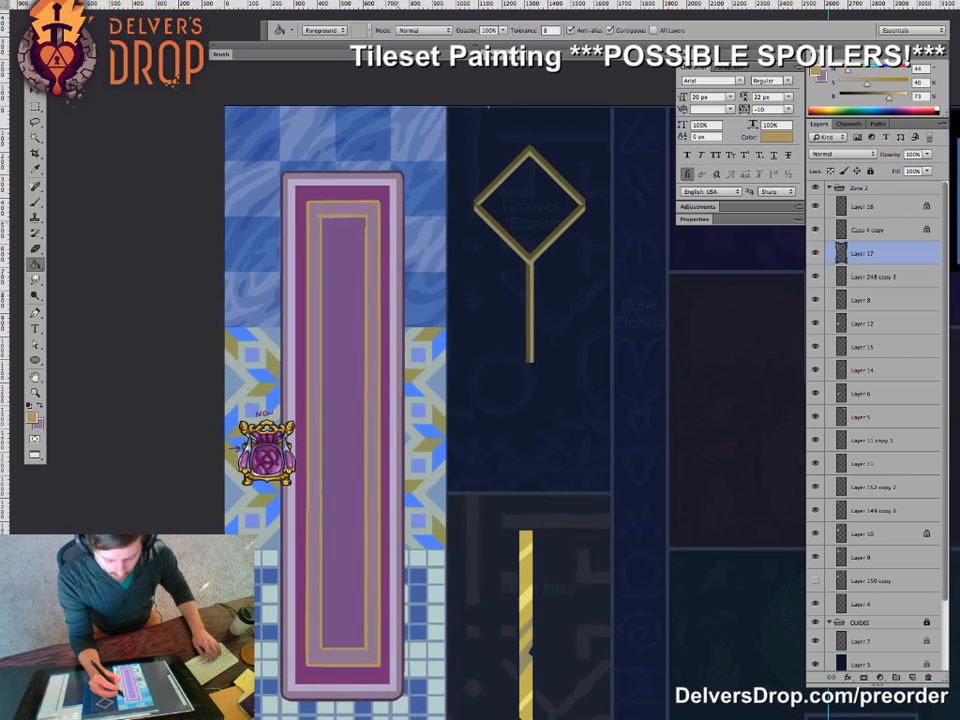
{"action": "left_click", "coordinate": [402, 203], "text": "alt"}
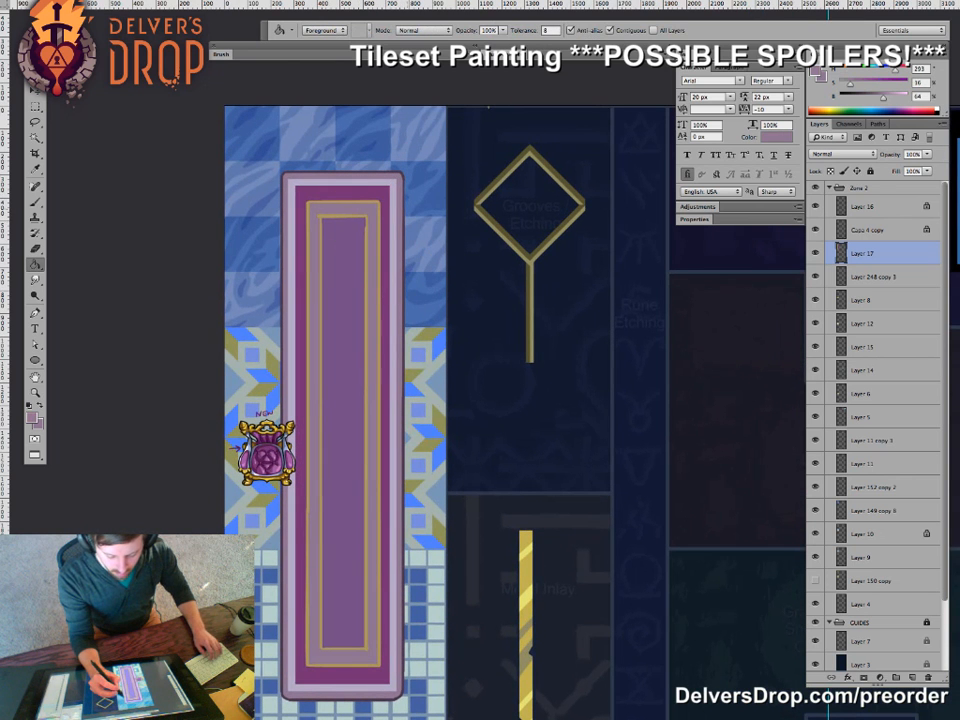
{"action": "left_click", "coordinate": [420, 170], "text": "alt"}
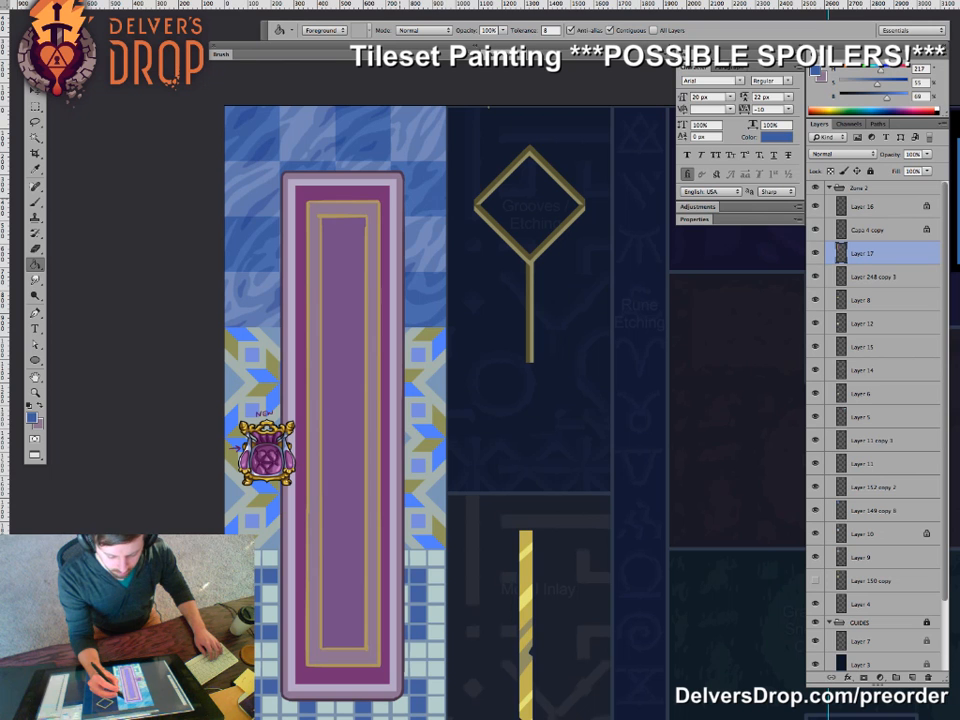
{"action": "left_click", "coordinate": [401, 203]}
{"action": "key", "text": "x"}
{"action": "left_click", "coordinate": [394, 204], "text": "alt"}
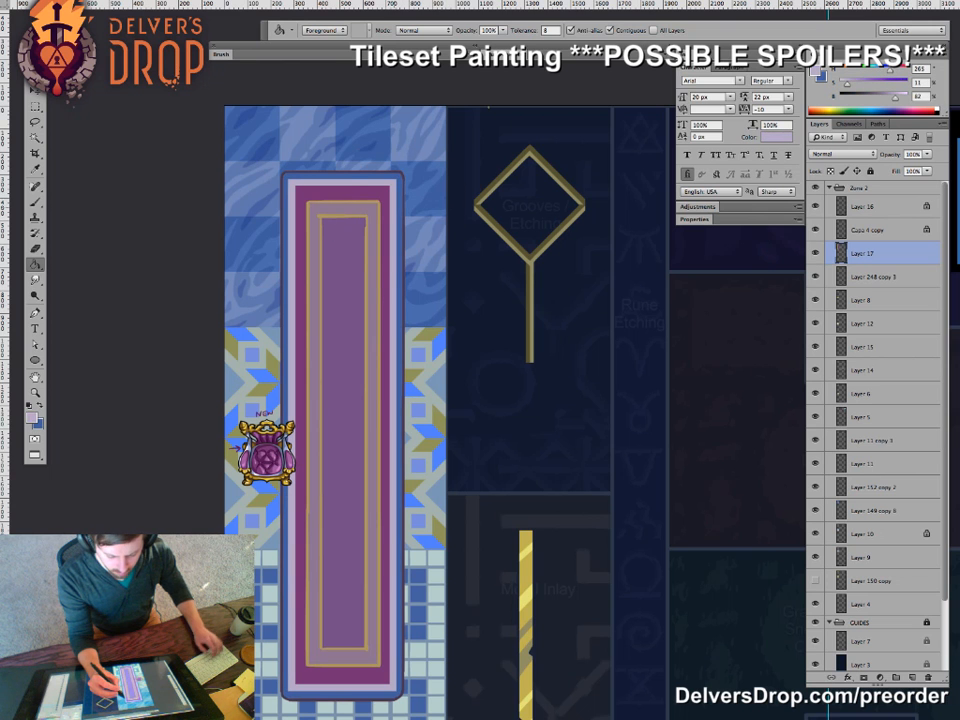
{"action": "key", "text": "x"}
{"action": "left_click", "coordinate": [292, 184]}
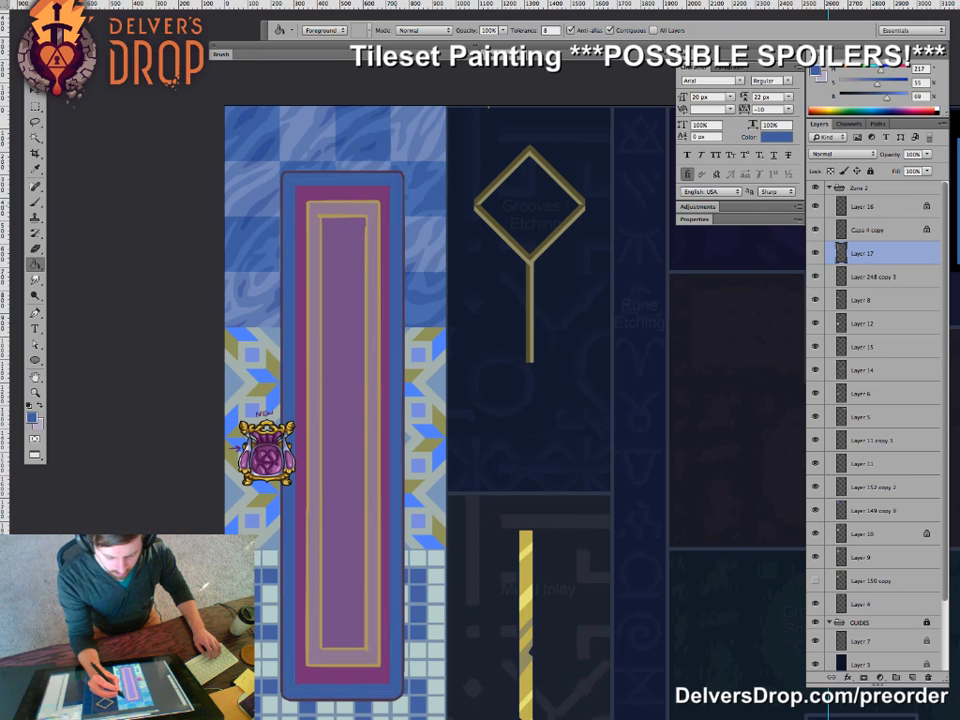
{"action": "key", "text": "ctrl+z"}
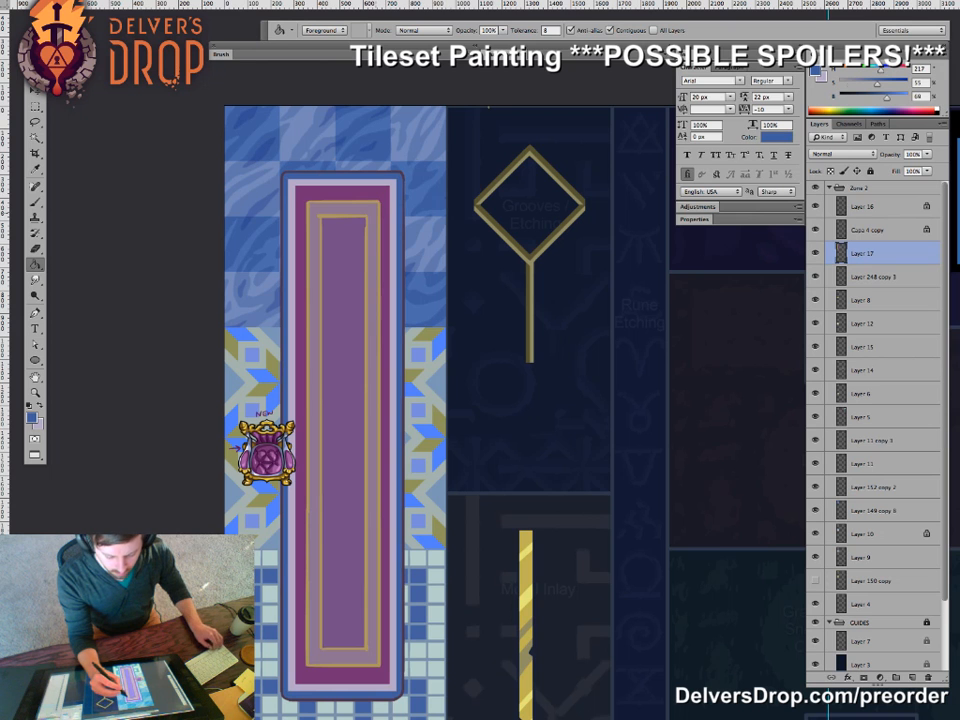
{"action": "left_click", "coordinate": [373, 208], "text": "alt"}
{"action": "left_click", "coordinate": [401, 204]}
- Swap the colors of the carpet's two border bands, filling the outer one light lilac and the inner one mauve
{"action": "left_click", "coordinate": [399, 197], "text": "alt"}
{"action": "left_click", "coordinate": [418, 195], "text": "alt"}
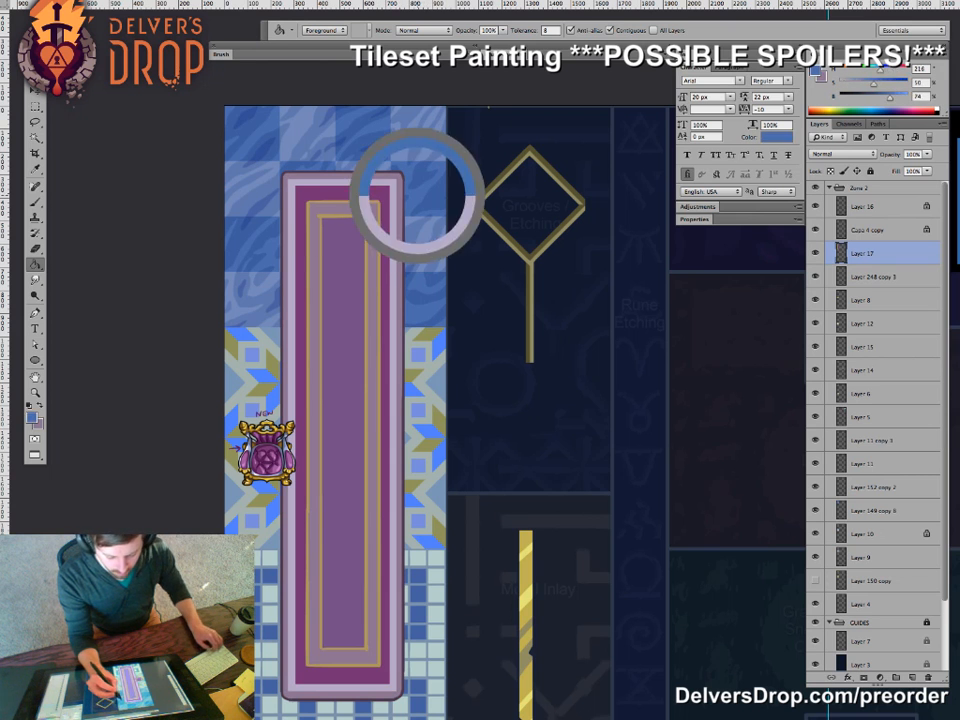
{"action": "left_click", "coordinate": [400, 197]}
{"action": "left_click", "coordinate": [394, 197], "text": "alt"}
{"action": "key", "text": "x"}
{"action": "left_click", "coordinate": [394, 197]}
{"action": "key", "text": "x"}
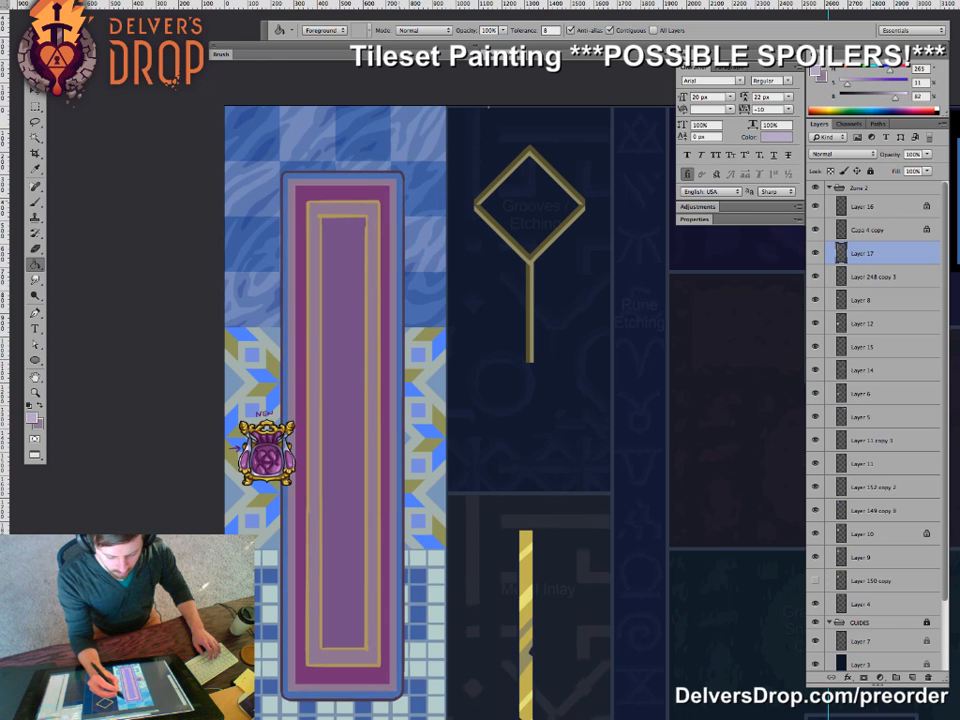
{"action": "left_click", "coordinate": [400, 197]}
{"action": "key", "text": "z"}
{"action": "left_click_drag", "start_coordinate": [422, 243], "coordinate": [345, 243]}
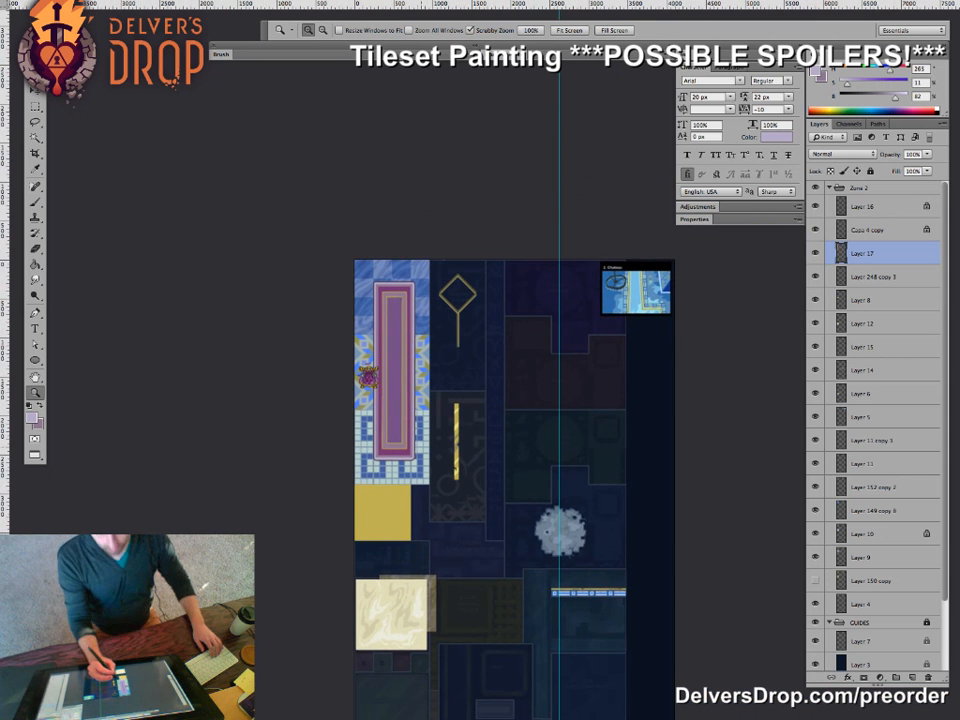
- Try the carpet's dark purple on the ring between the gold outlines, and separately on the center panel
{"action": "left_click", "coordinate": [409, 453]}
{"action": "key", "text": "b"}
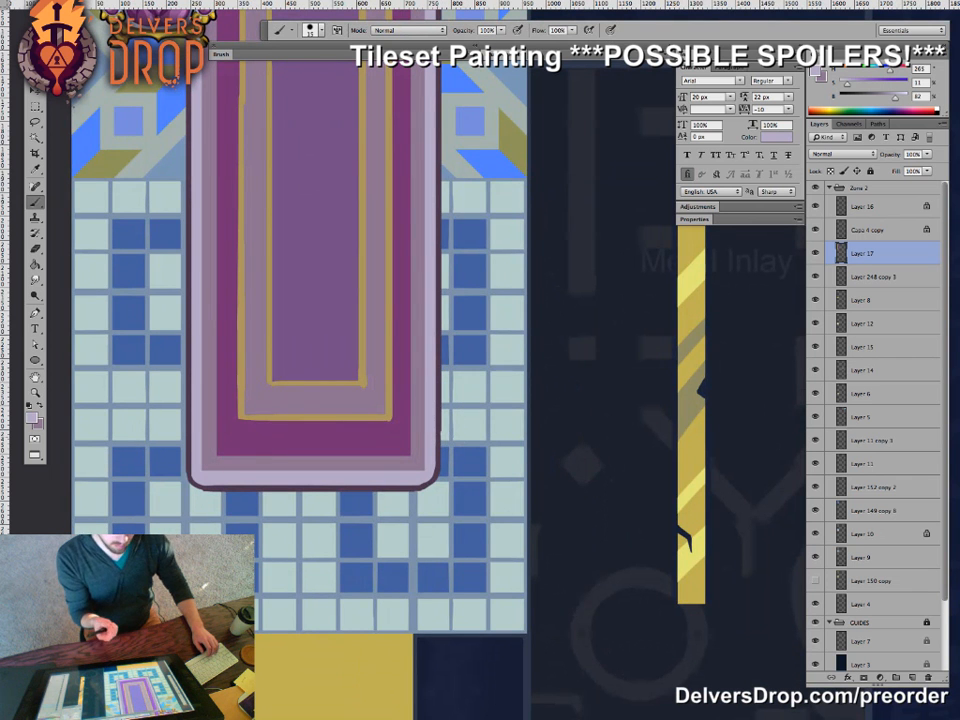
{"action": "key", "text": "z"}
{"action": "left_click_drag", "start_coordinate": [465, 360], "coordinate": [370, 362]}
{"action": "mouse_move", "coordinate": [440, 372]}
{"action": "left_mouse_down"}
{"action": "mouse_move", "coordinate": [500, 371]}
{"action": "mouse_move", "coordinate": [375, 377]}
{"action": "left_mouse_up"}
{"action": "key", "text": "g"}
{"action": "left_click", "coordinate": [432, 370], "text": "alt"}
{"action": "key", "text": "z"}
{"action": "mouse_move", "coordinate": [450, 350]}
{"action": "left_mouse_down"}
{"action": "mouse_move", "coordinate": [424, 394]}
{"action": "mouse_move", "coordinate": [500, 406]}
{"action": "left_mouse_up"}
{"action": "key", "text": "g"}
{"action": "left_click", "coordinate": [428, 337], "text": "alt"}
{"action": "left_click", "coordinate": [420, 340]}
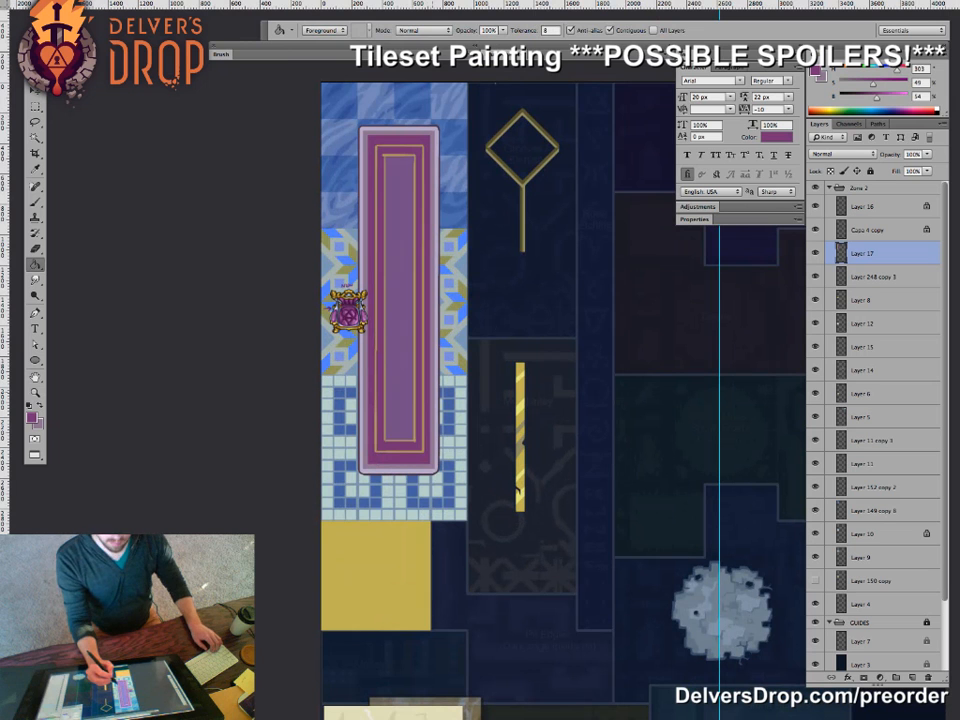
{"action": "key", "text": "ctrl+z"}
{"action": "left_click", "coordinate": [404, 340]}
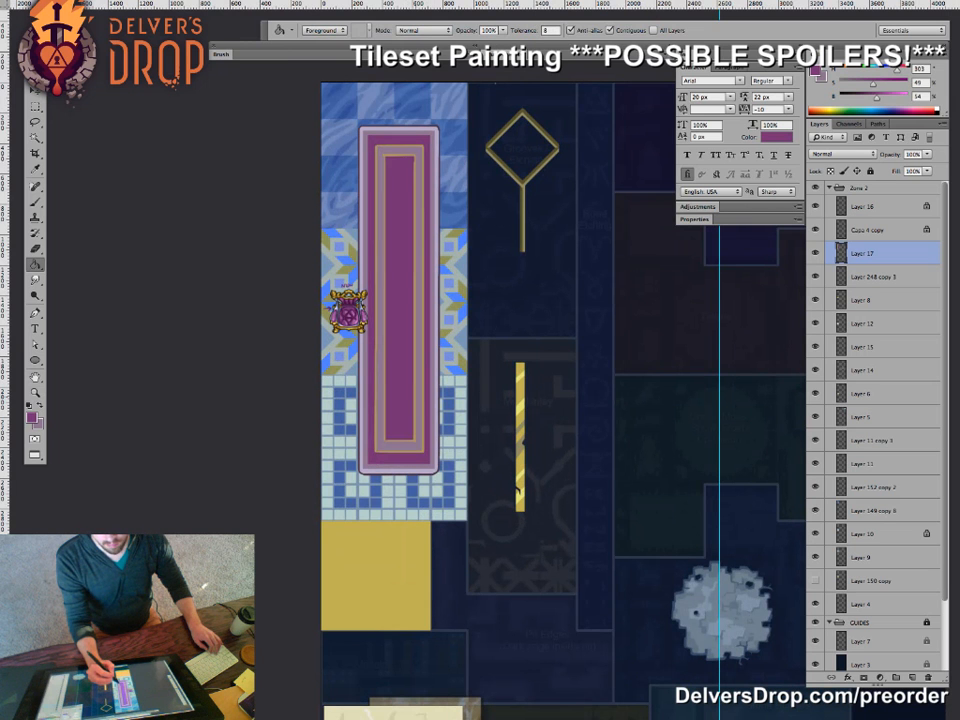
{"action": "key", "text": "ctrl+z"}
- Fill the ring between the gold outlines with the center's purple and the center panel with the carpet's dark purple
{"action": "left_click", "coordinate": [404, 340], "text": "alt"}
{"action": "left_click", "coordinate": [419, 340]}
{"action": "left_click", "coordinate": [428, 340], "text": "alt"}
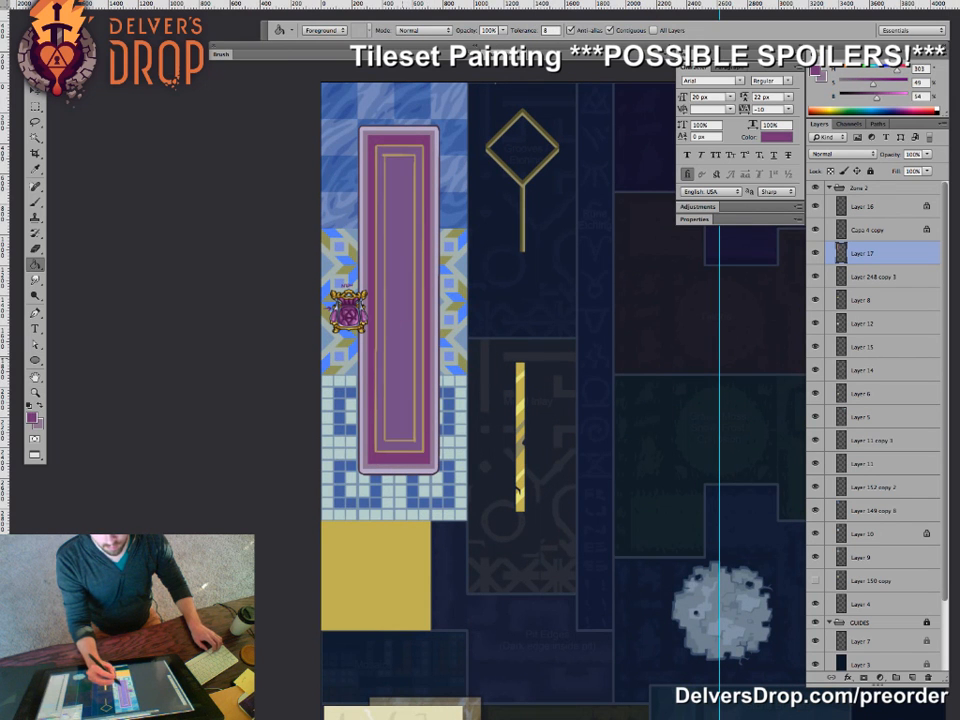
{"action": "left_click", "coordinate": [400, 284]}
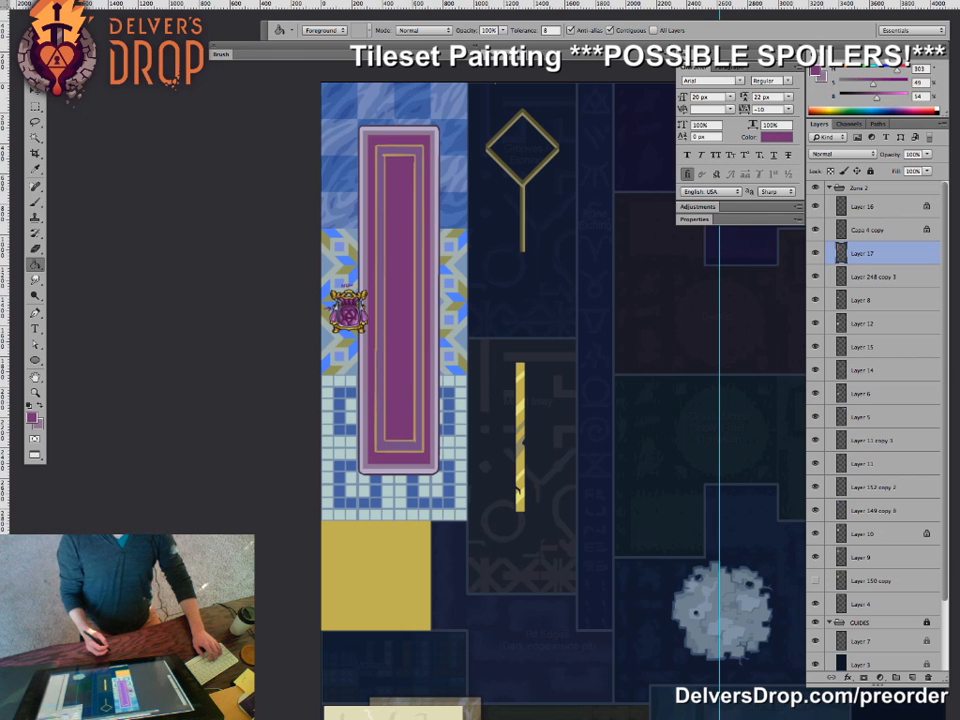
- Compare the carpet with and without the ring and center fills, leaving both fills undone
{"action": "left_click_drag", "start_coordinate": [564, 497], "coordinate": [515, 540]}
{"action": "key", "text": "super+space"}
{"action": "key", "text": "alt+super+z"}
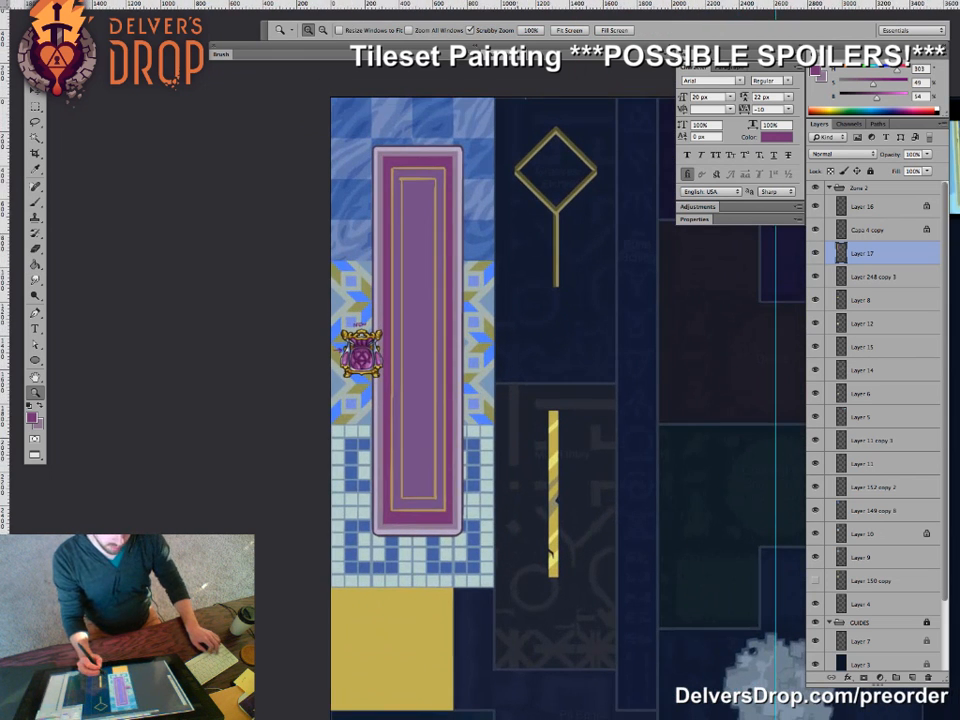
{"action": "key", "text": "alt+super+z"}
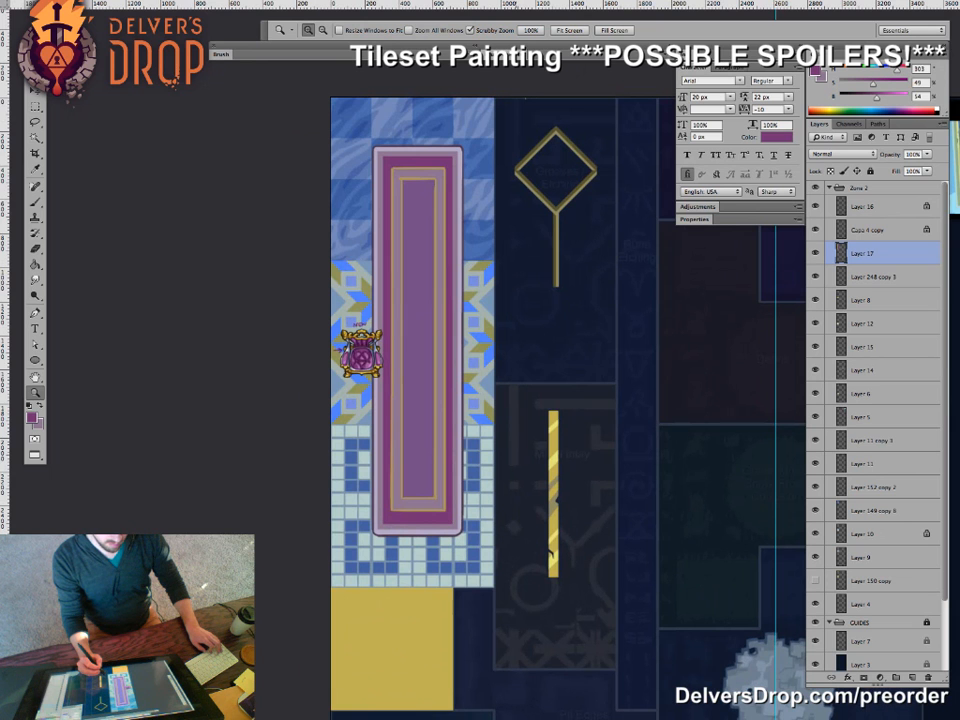
{"action": "key", "text": "shift+super+z"}
{"action": "key", "text": "shift+super+z"}
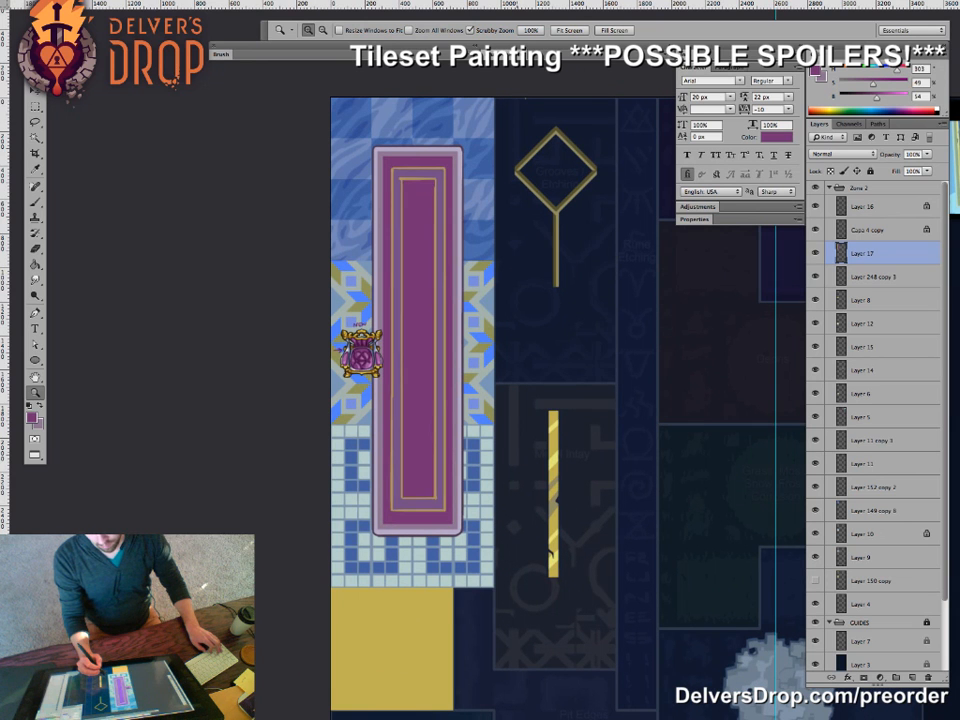
{"action": "key", "text": "alt+super+z"}
{"action": "key", "text": "alt+super+z"}
{"action": "left_click_drag", "start_coordinate": [447, 431], "coordinate": [430, 445]}
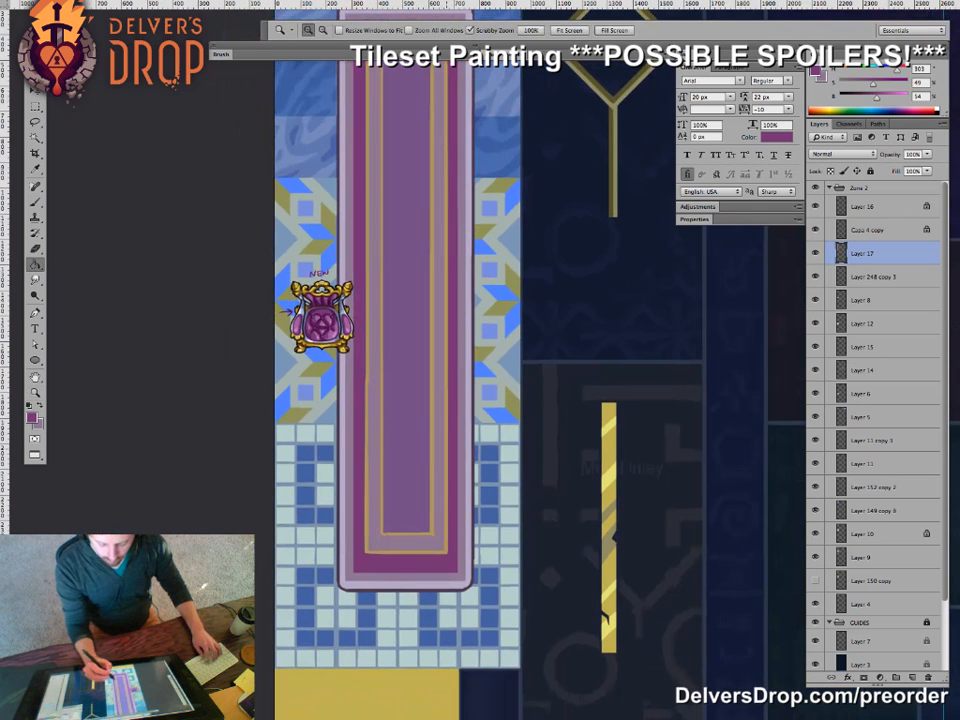
- Tint the ring between the gold outlines with its sampled mauve set to hue 316, saturation 21, brightness 73, at 55% opacity
{"action": "left_click", "coordinate": [439, 439], "text": "alt"}
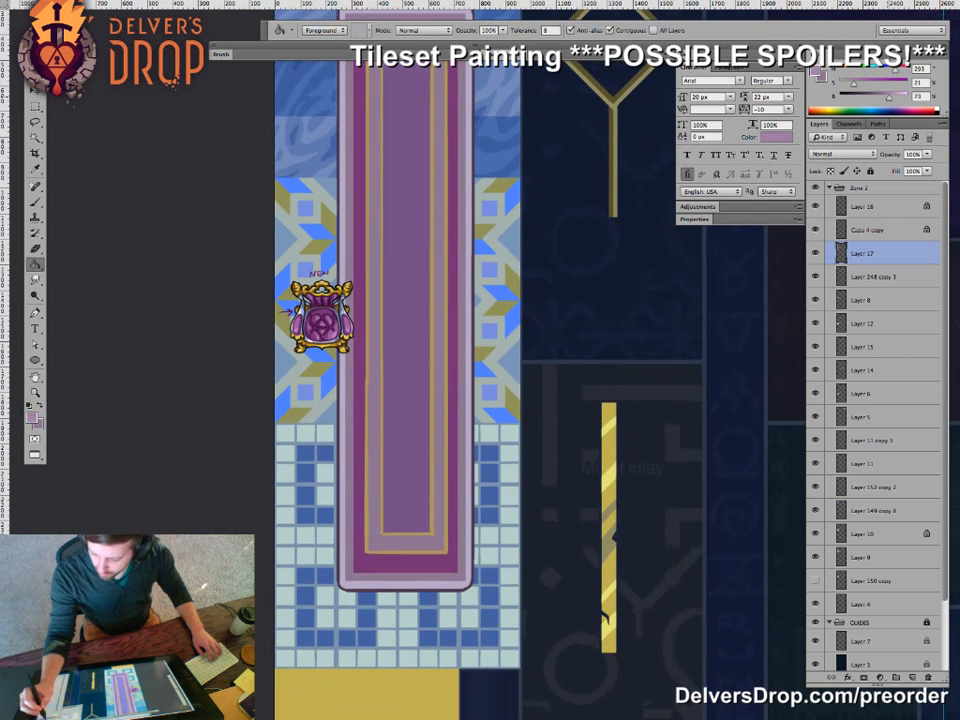
{"action": "left_click_drag", "start_coordinate": [887, 98], "coordinate": [889, 98]}
{"action": "left_click", "coordinate": [441, 439]}
{"action": "left_click_drag", "start_coordinate": [448, 420], "coordinate": [440, 466]}
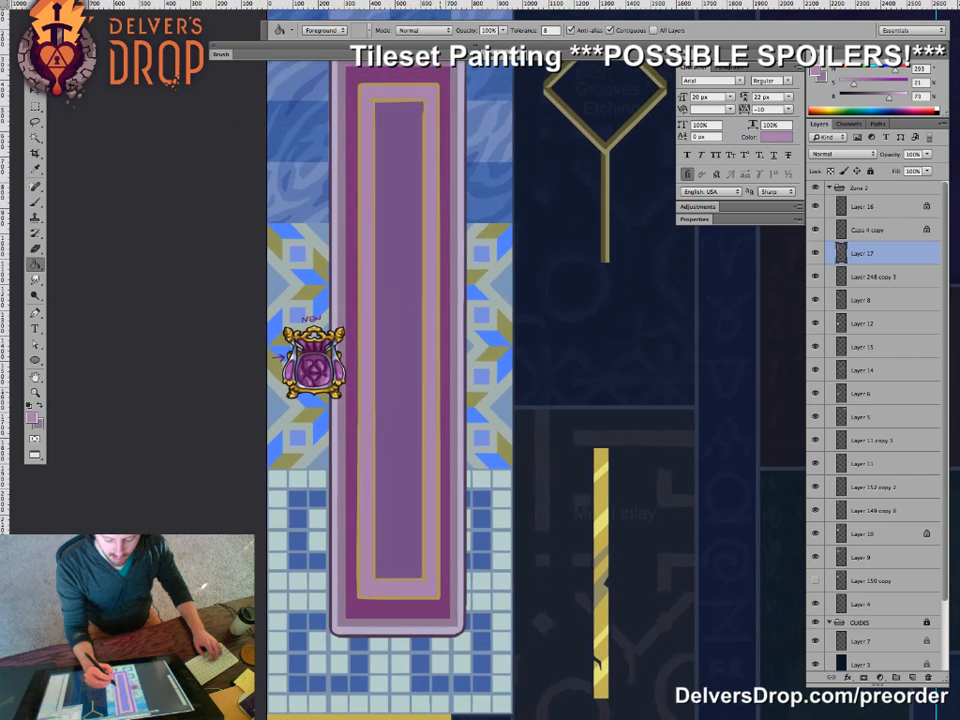
{"action": "key", "text": "6"}
{"action": "key", "text": "8"}
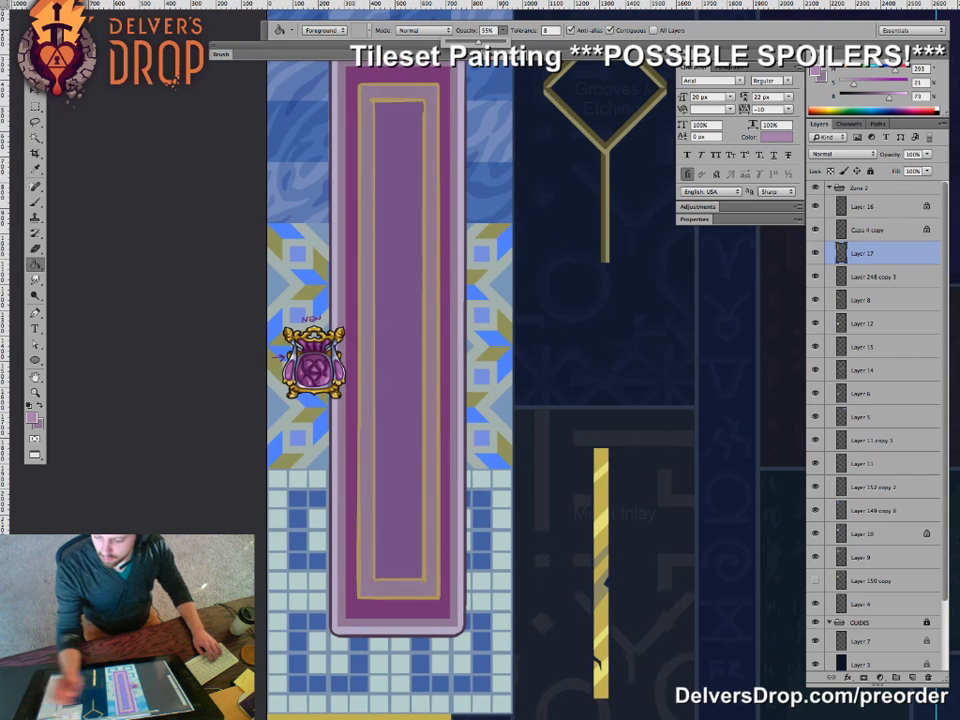
{"action": "left_click_drag", "start_coordinate": [895, 70], "coordinate": [899, 70]}
{"action": "left_click", "coordinate": [366, 340]}
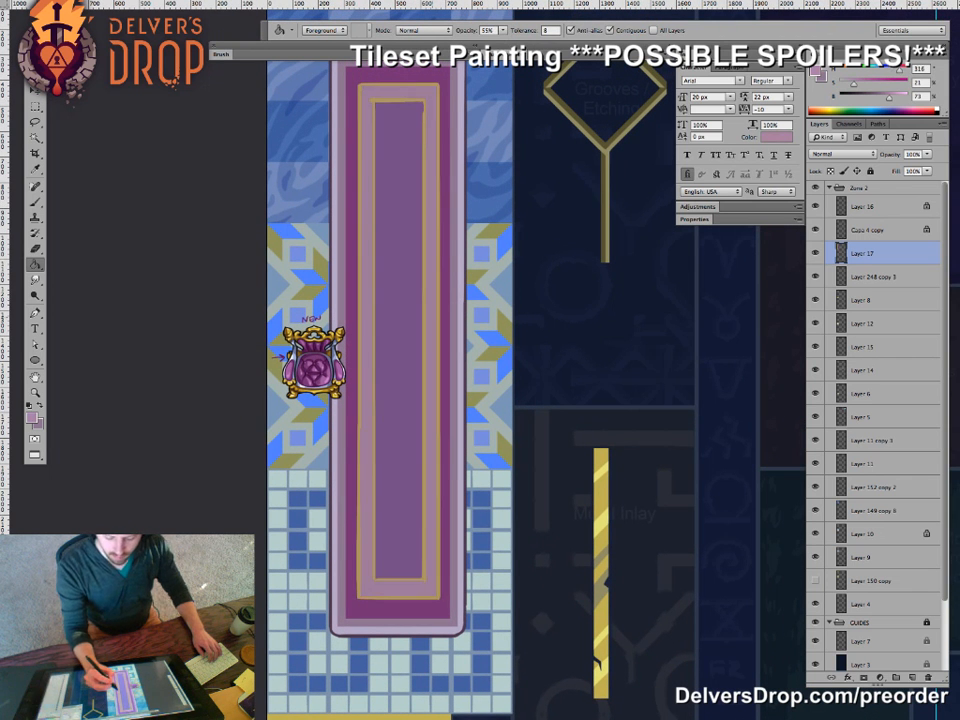
- Try the pinkish mauve and the carpet's dark purple on the center panel at 55% opacity
{"action": "left_click", "coordinate": [408, 341]}
{"action": "left_click_drag", "start_coordinate": [407, 341], "coordinate": [345, 355]}
{"action": "key", "text": "super+z"}
{"action": "left_click", "coordinate": [374, 350], "text": "alt"}
{"action": "left_click", "coordinate": [404, 350]}
{"action": "key", "text": "z"}
{"action": "left_click_drag", "start_coordinate": [409, 349], "coordinate": [480, 349]}
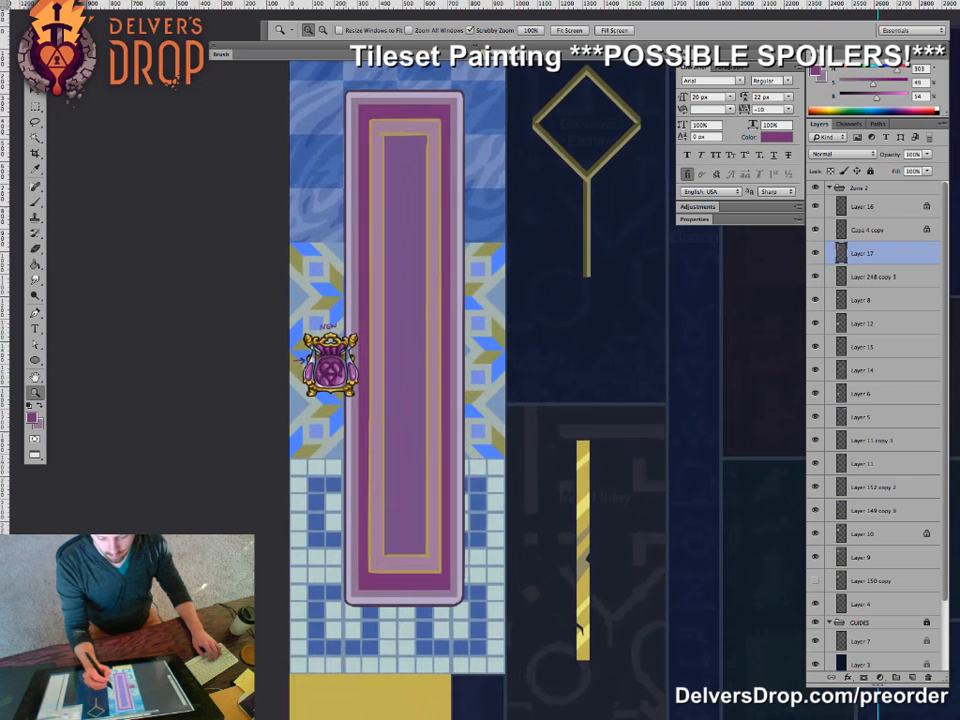
- Try a bluer purple with hue 271 and brightness 46 on the center panel, undoing the fill
{"action": "left_click_drag", "start_coordinate": [877, 98], "coordinate": [891, 71]}
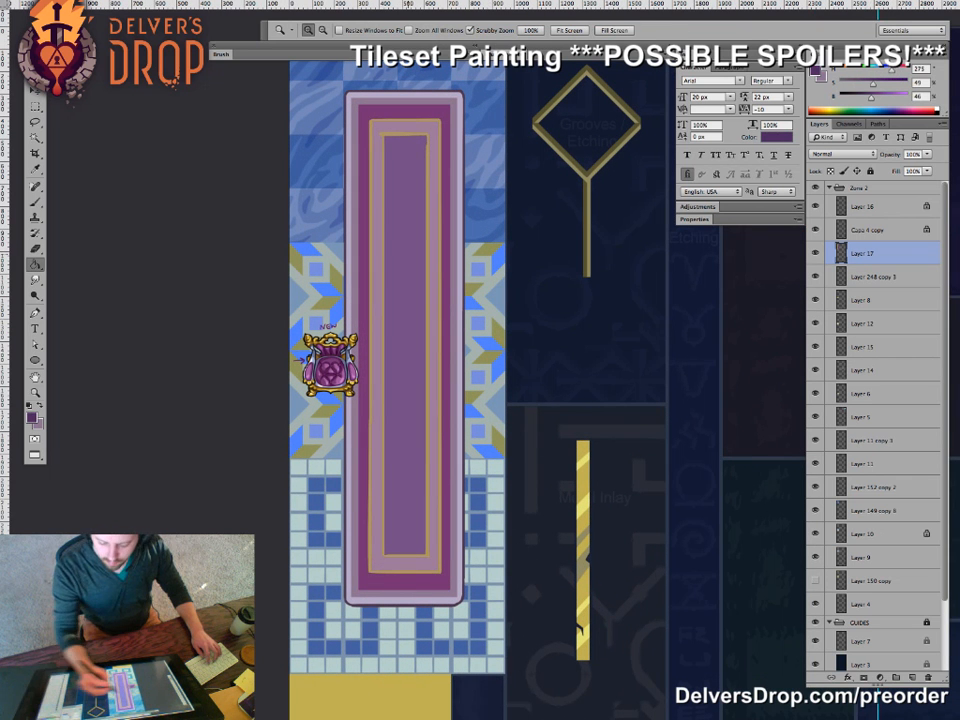
{"action": "key", "text": "g"}
{"action": "left_click", "coordinate": [405, 365]}
{"action": "key", "text": "z"}
{"action": "mouse_move", "coordinate": [446, 304]}
{"action": "left_mouse_down"}
{"action": "mouse_move", "coordinate": [402, 304]}
{"action": "mouse_move", "coordinate": [494, 309]}
{"action": "left_mouse_up"}
{"action": "key", "text": "super+z"}
- Refill the carpet's center panel with its own sampled purple shifted to a redder hue
{"action": "key", "text": "g"}
{"action": "left_click", "coordinate": [424, 300], "text": "alt"}
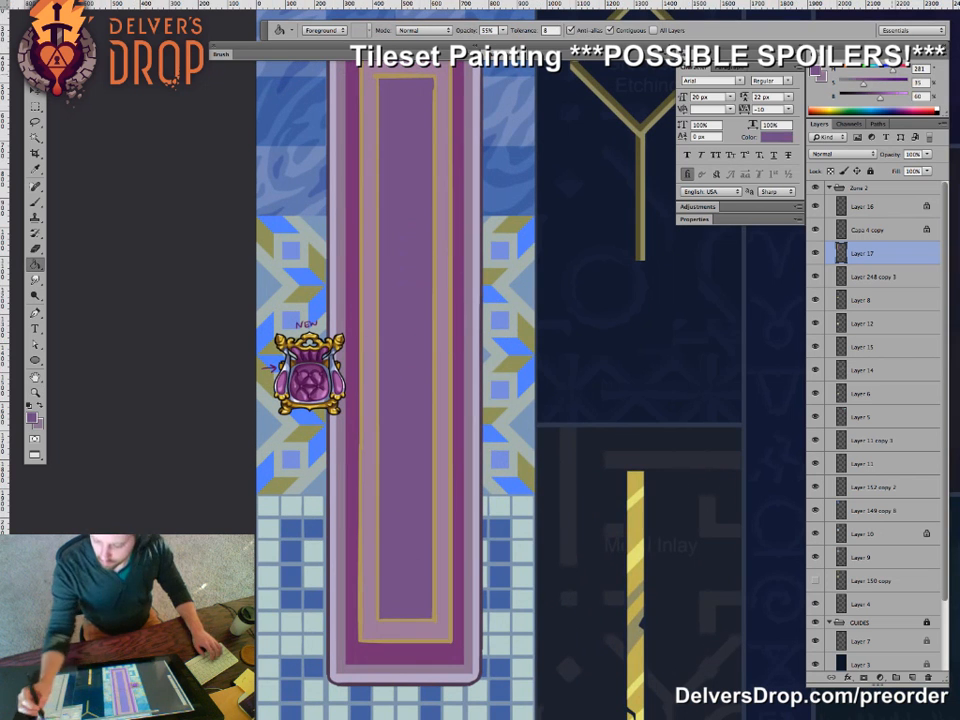
{"action": "key", "text": "z"}
{"action": "left_click_drag", "start_coordinate": [416, 251], "coordinate": [361, 251]}
{"action": "left_click_drag", "start_coordinate": [432, 342], "coordinate": [496, 342]}
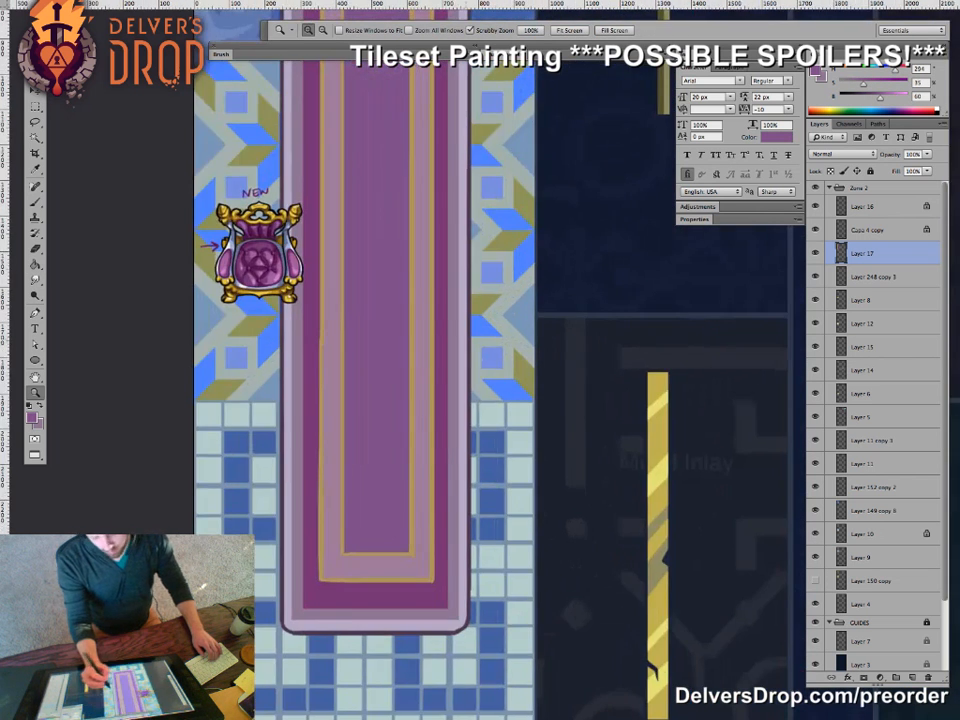
{"action": "key", "text": "z"}
{"action": "mouse_move", "coordinate": [437, 360]}
{"action": "left_mouse_down"}
{"action": "mouse_move", "coordinate": [390, 360]}
{"action": "mouse_move", "coordinate": [391, 393]}
{"action": "mouse_move", "coordinate": [416, 380]}
{"action": "mouse_move", "coordinate": [382, 380]}
{"action": "mouse_move", "coordinate": [443, 370]}
{"action": "mouse_move", "coordinate": [445, 378]}
{"action": "left_mouse_up"}
{"action": "key", "text": "g"}
{"action": "left_click", "coordinate": [377, 320]}
{"action": "key", "text": "z"}
{"action": "key", "text": "g"}
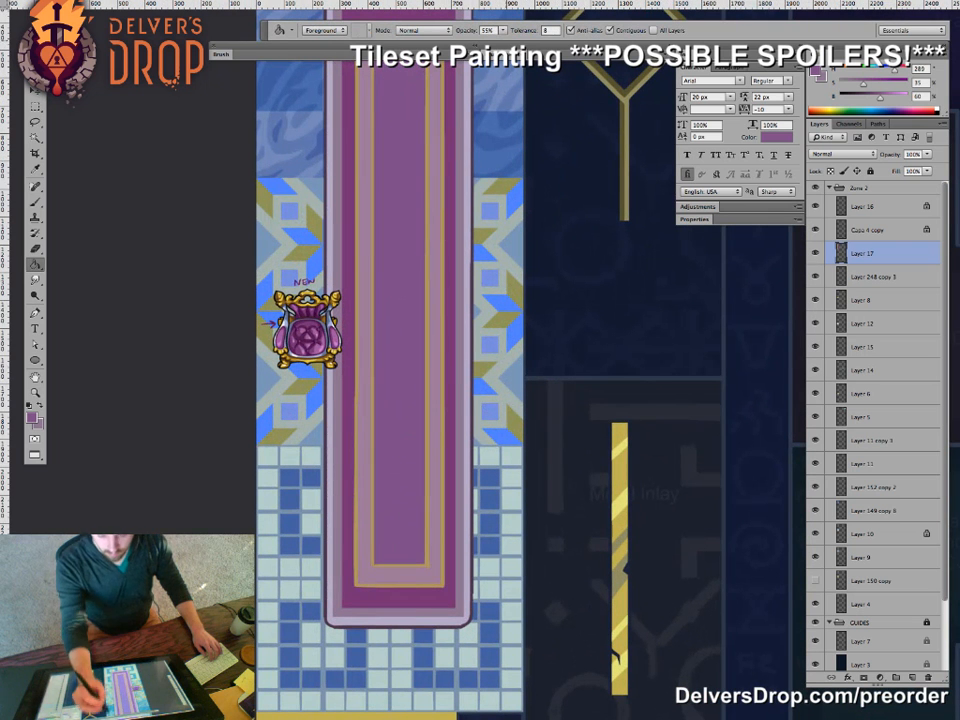
- Blend the ring between the gold outlines toward the neighboring purples, lowering the fill opacity to 28%
{"action": "left_click", "coordinate": [436, 250]}
{"action": "left_click", "coordinate": [450, 250], "text": "alt"}
{"action": "left_click", "coordinate": [436, 250]}
{"action": "key", "text": "z"}
{"action": "mouse_move", "coordinate": [448, 246]}
{"action": "left_mouse_down"}
{"action": "mouse_move", "coordinate": [420, 246]}
{"action": "mouse_move", "coordinate": [452, 268]}
{"action": "left_mouse_up"}
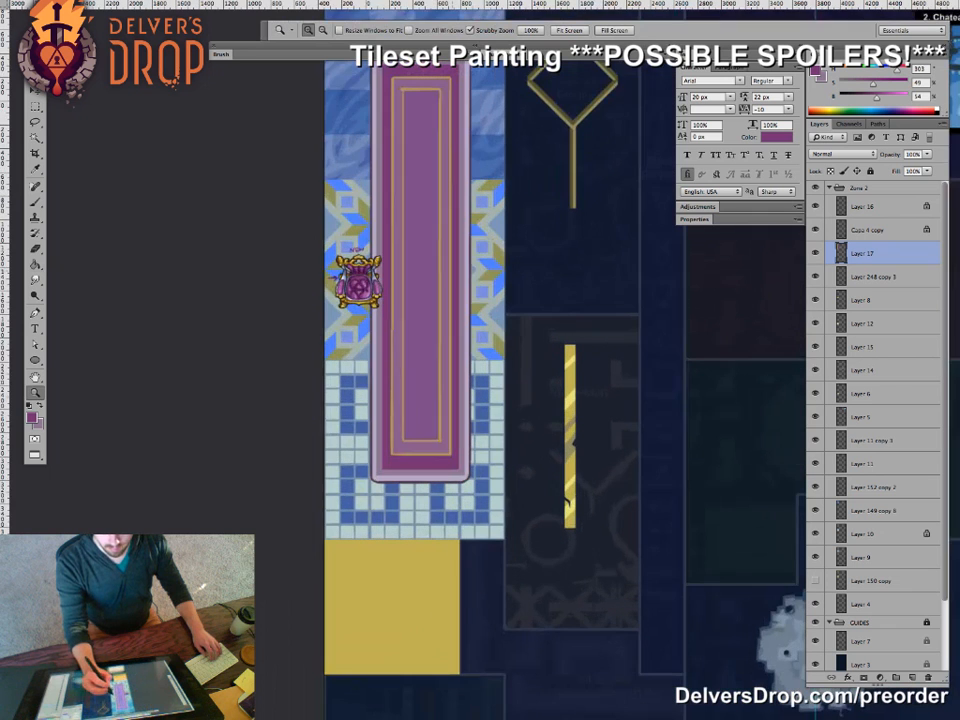
{"action": "key", "text": "g"}
{"action": "left_click", "coordinate": [430, 265], "text": "alt"}
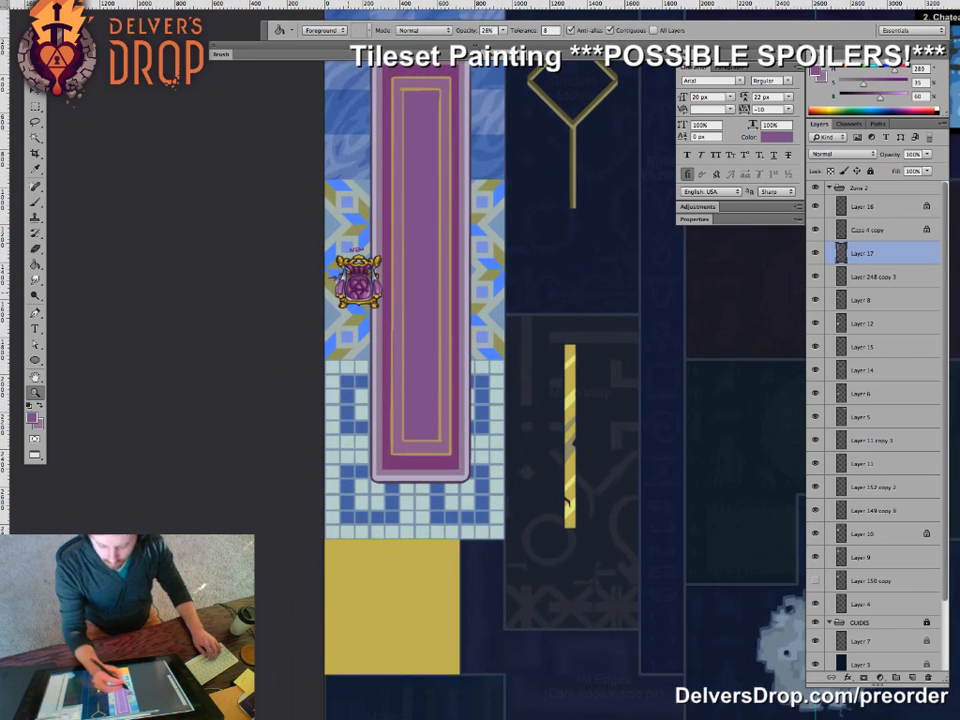
- Darken the carpet's dark purple band with a deep purple of hue 303, saturation 71, brightness 37, at 28% opacity
{"action": "key", "text": "z"}
{"action": "left_click_drag", "start_coordinate": [349, 294], "coordinate": [394, 294]}
{"action": "key", "text": "g"}
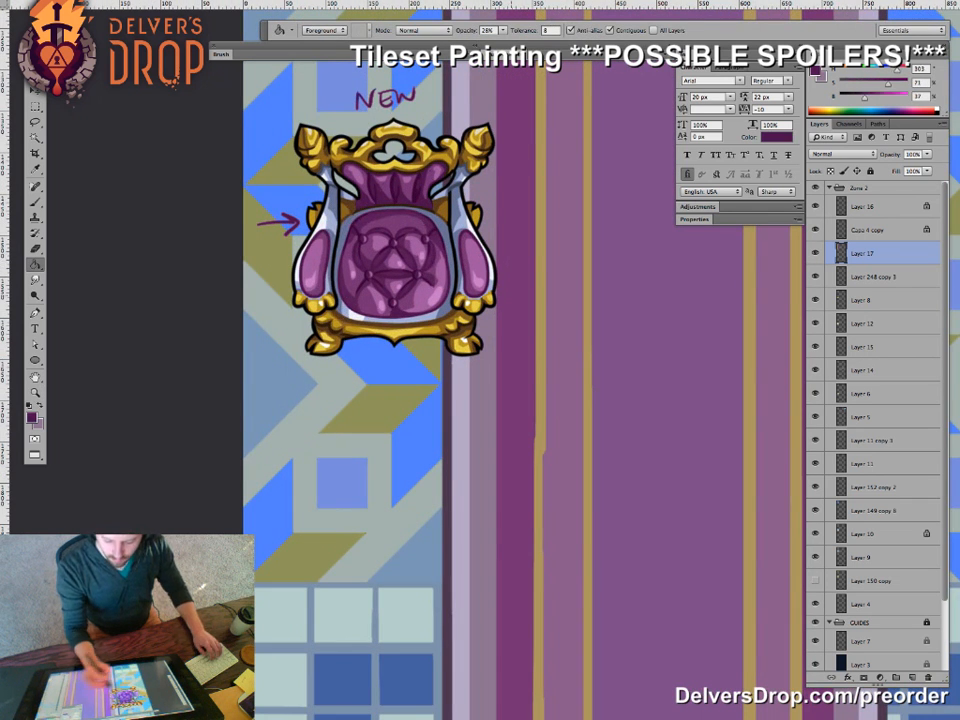
{"action": "key", "text": "z"}
{"action": "left_click_drag", "start_coordinate": [525, 385], "coordinate": [372, 385]}
{"action": "mouse_move", "coordinate": [563, 409]}
{"action": "left_mouse_down"}
{"action": "mouse_move", "coordinate": [471, 425]}
{"action": "mouse_move", "coordinate": [518, 425]}
{"action": "left_mouse_up"}
{"action": "key", "text": "alt+super+z"}
{"action": "key", "text": "g"}
{"action": "left_click", "coordinate": [396, 377], "text": "alt"}
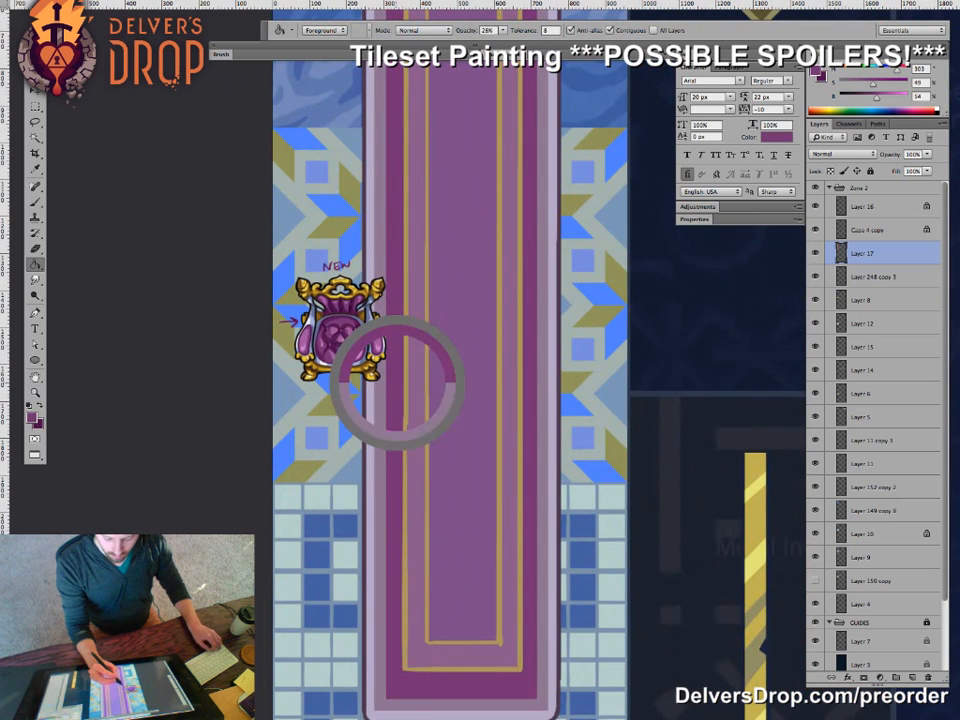
{"action": "key", "text": "x"}
{"action": "left_click_drag", "start_coordinate": [425, 430], "coordinate": [366, 446]}
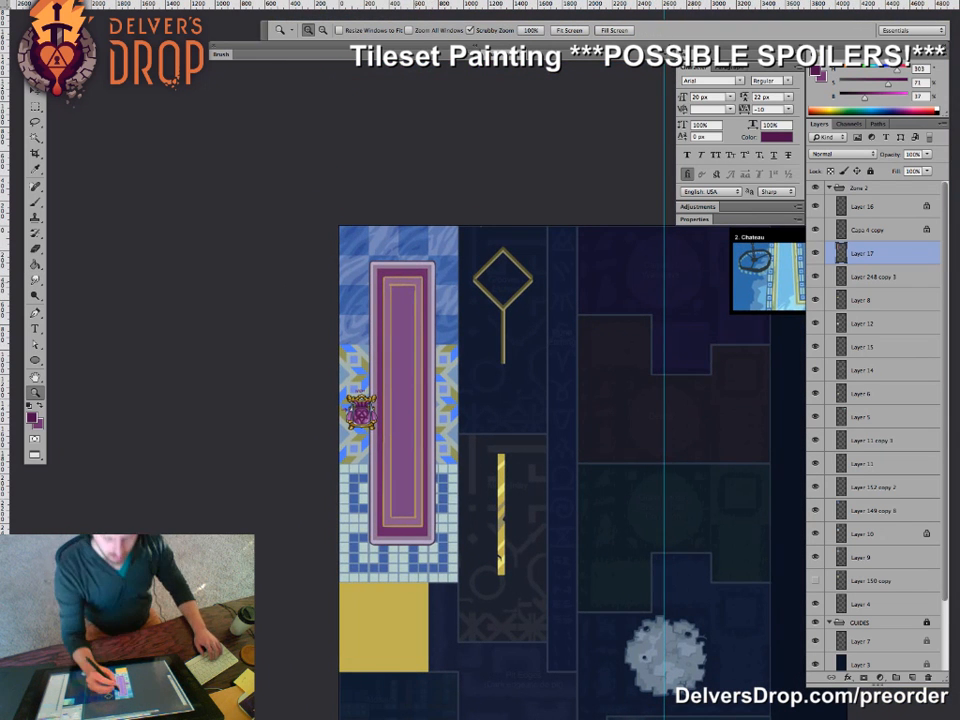
- Sample a carpet purple with hue 303, saturation 49, brightness 54 and lower the fill opacity to 16%
{"action": "left_click_drag", "start_coordinate": [420, 288], "coordinate": [480, 288]}
{"action": "key", "text": "g"}
{"action": "left_click_drag", "start_coordinate": [290, 594], "coordinate": [350, 594]}
{"action": "left_click", "coordinate": [490, 350], "text": "alt"}
{"action": "left_click", "coordinate": [503, 31]}
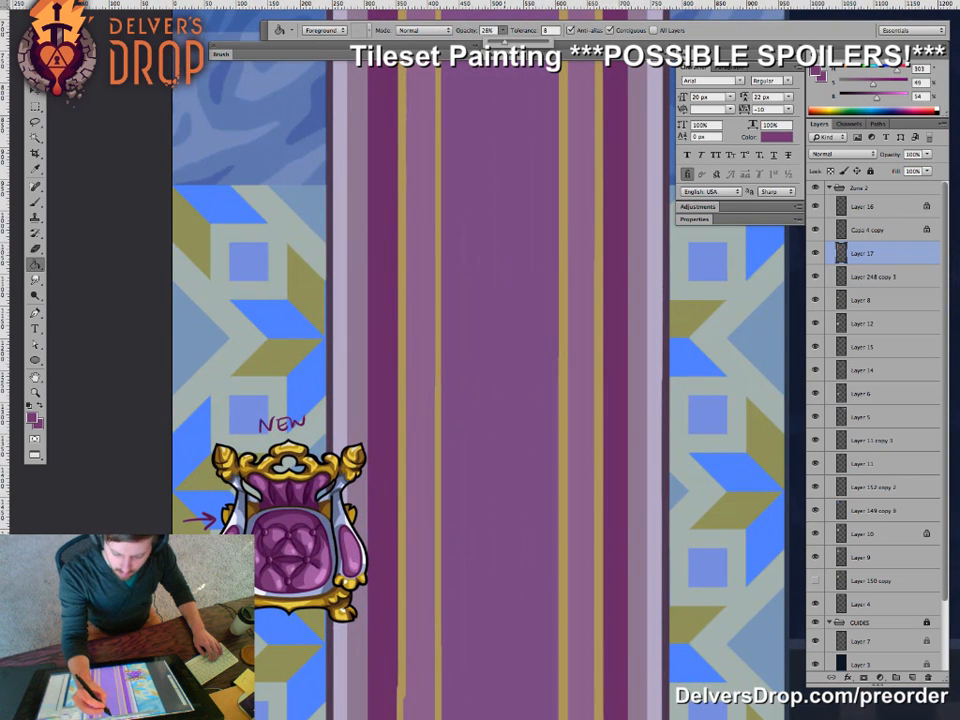
{"action": "left_click_drag", "start_coordinate": [505, 42], "coordinate": [497, 42]}
{"action": "key", "text": "z"}
{"action": "left_click_drag", "start_coordinate": [401, 266], "coordinate": [341, 266]}
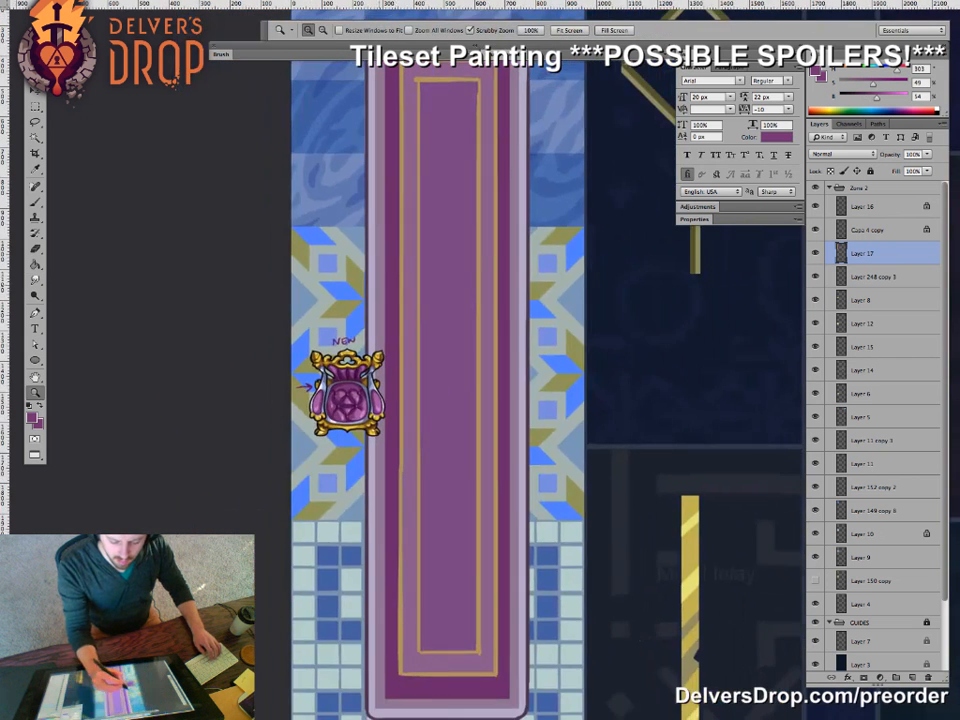
- Tint the carpet's center panel with a purple of hue 303, saturation 52, brightness 51 at 11% fill opacity
{"action": "key", "text": "g"}
{"action": "left_click_drag", "start_coordinate": [429, 284], "coordinate": [371, 284]}
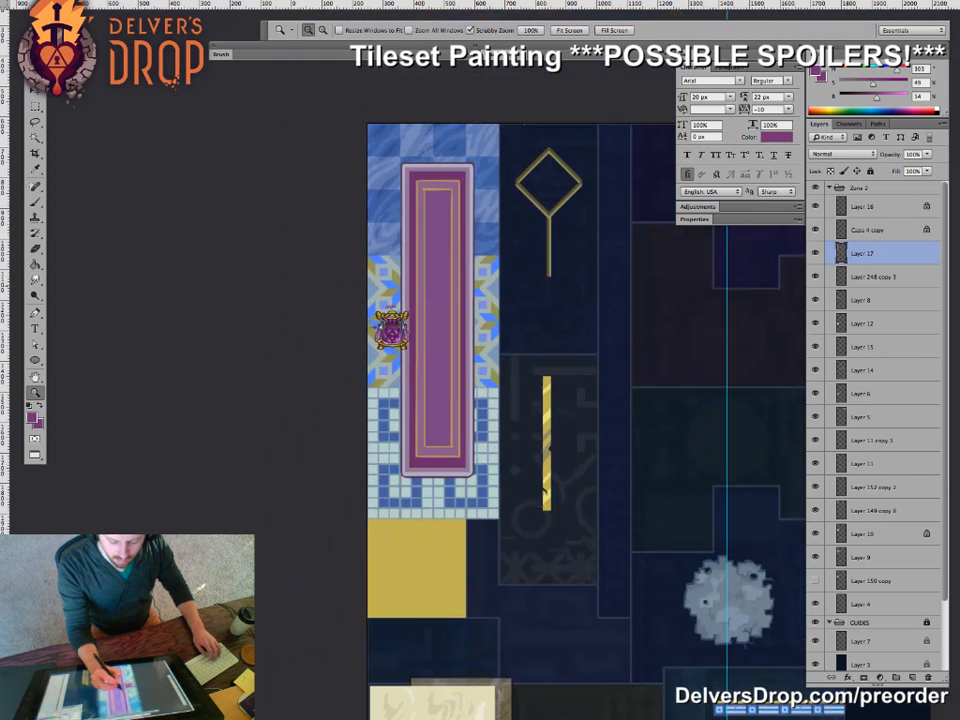
{"action": "left_click_drag", "start_coordinate": [458, 357], "coordinate": [488, 378]}
{"action": "key", "text": "g"}
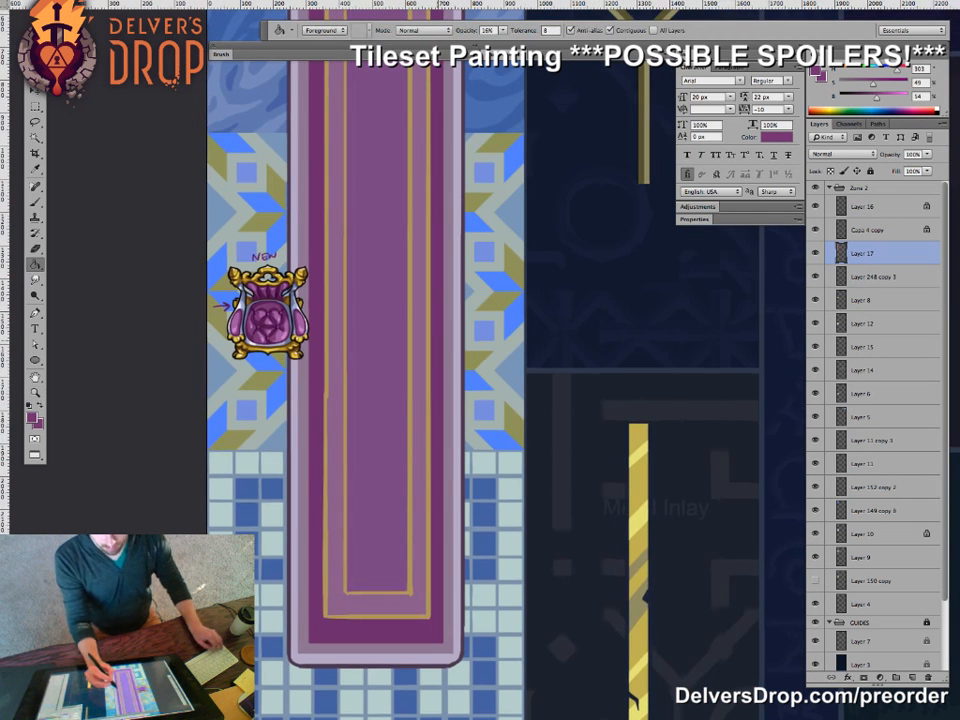
{"action": "key", "text": "1"}
{"action": "key", "text": "1"}
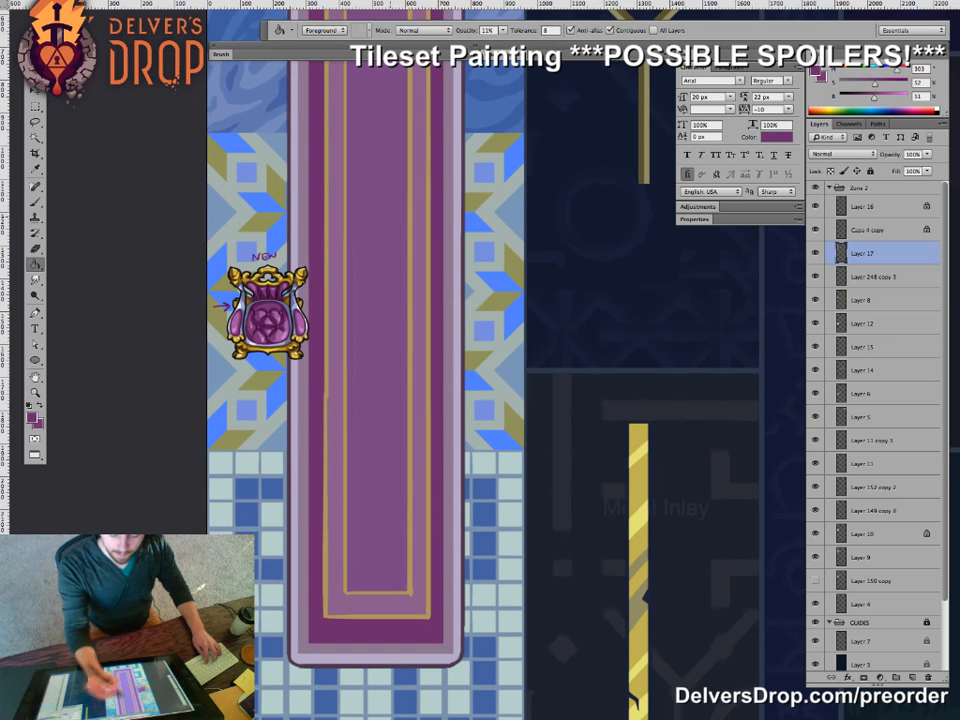
{"action": "key", "text": "super+space"}
{"action": "key", "text": "super+space"}
{"action": "left_click_drag", "start_coordinate": [413, 411], "coordinate": [396, 422]}
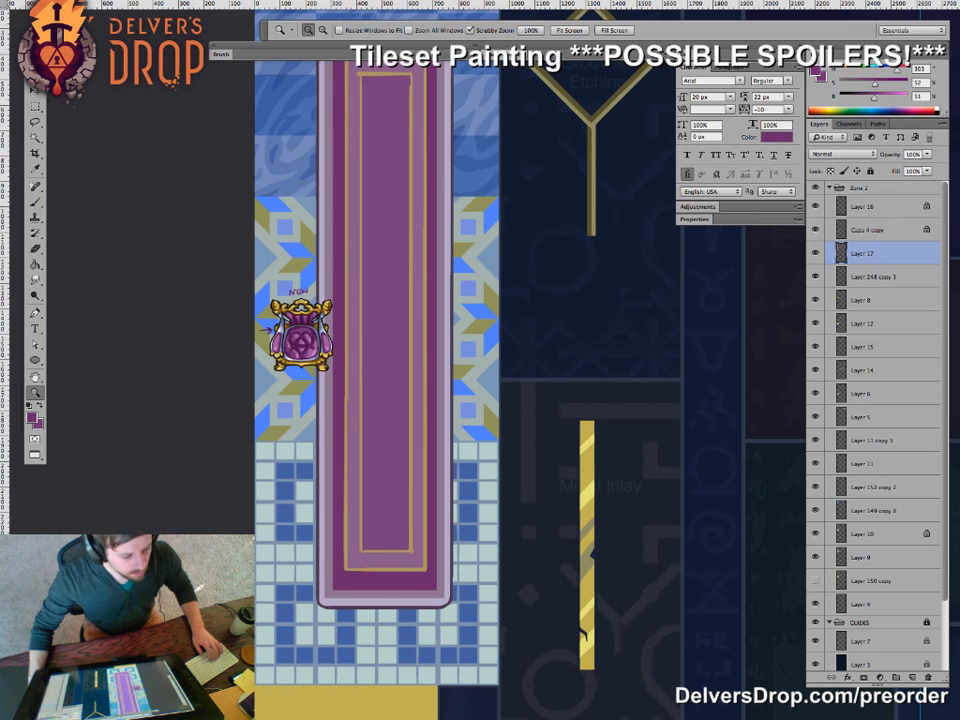
- Examine the purple carpet against the floor tiles and the rest of the tileset at several zoom levels
{"action": "key", "text": "Tab"}
{"action": "key", "text": "Tab"}
{"action": "left_click_drag", "start_coordinate": [480, 300], "coordinate": [318, 322]}
{"action": "key", "text": "super+minus"}
{"action": "left_click_drag", "start_coordinate": [400, 330], "coordinate": [352, 351]}
{"action": "key", "text": "v"}
{"action": "left_click_drag", "start_coordinate": [250, 413], "coordinate": [178, 397]}
{"action": "key", "text": "z"}
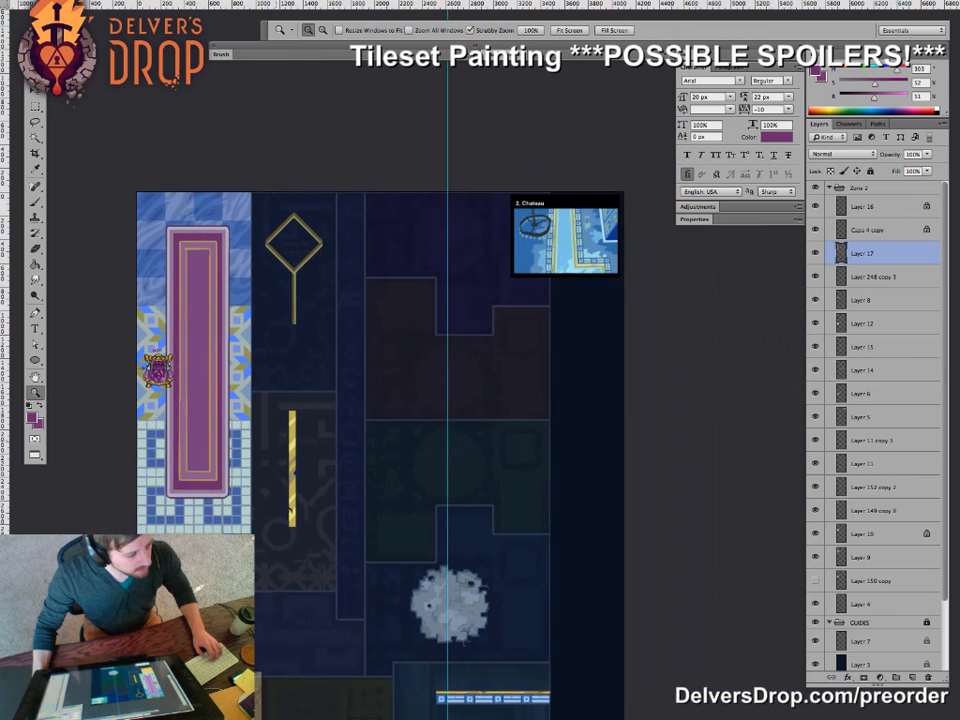
{"action": "scroll", "coordinate": [380, 430], "scroll_direction": "right", "scroll_amount": 2}
- Reposition the purple carpet slightly over the three blue floor tile patterns
{"action": "key", "text": "v"}
{"action": "left_click_drag", "start_coordinate": [172, 436], "coordinate": [331, 476]}
{"action": "key", "text": "super+z"}
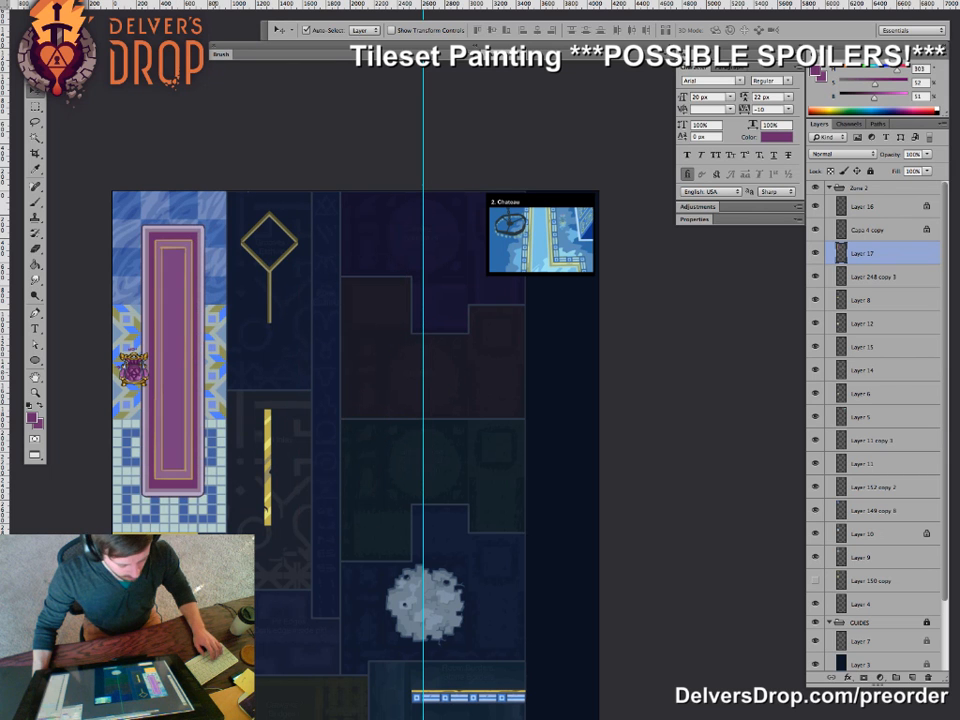
{"action": "left_click_drag", "start_coordinate": [200, 320], "coordinate": [200, 338]}
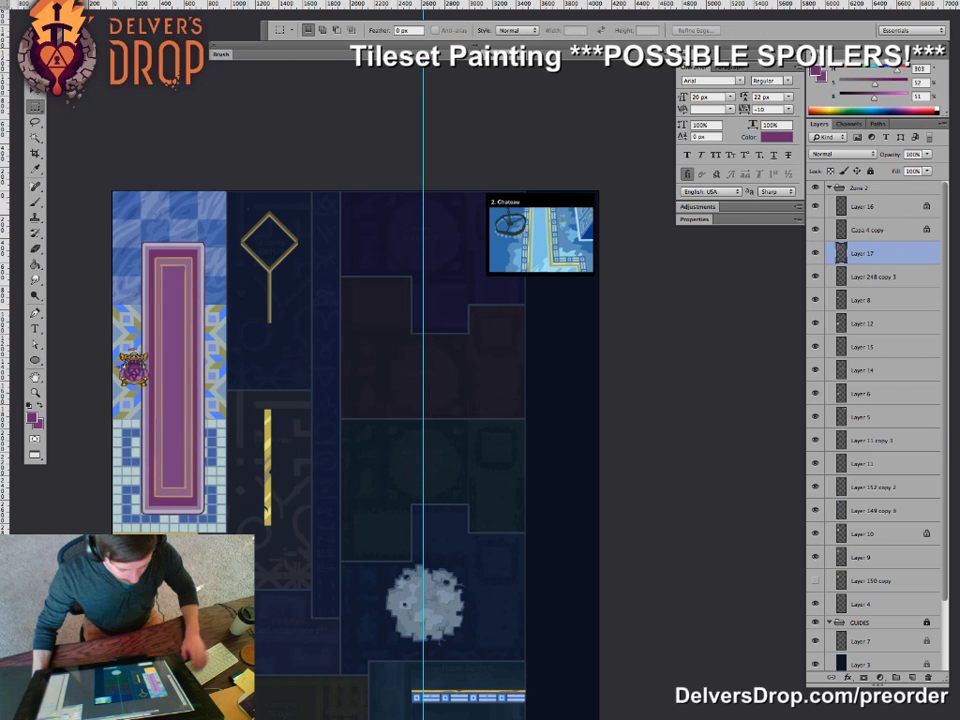
{"action": "left_click_drag", "start_coordinate": [192, 246], "coordinate": [256, 230]}
{"action": "left_click_drag", "start_coordinate": [241, 374], "coordinate": [256, 418]}
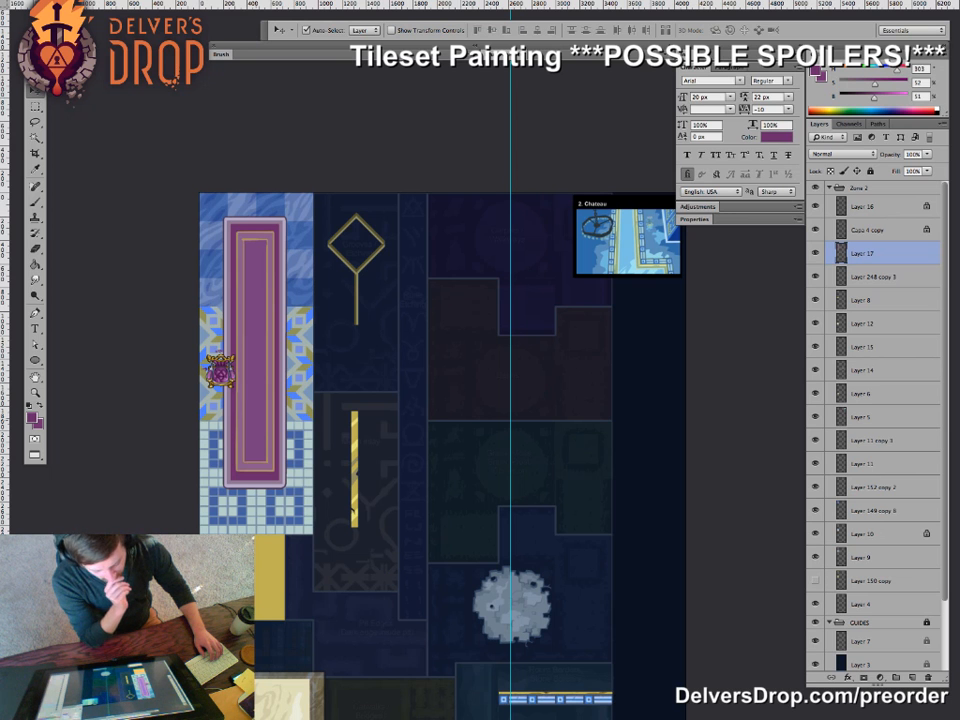
- Duplicate the purple carpet onto the dark area beyond the metal inlay, keeping the original's layer active
{"action": "left_click_drag", "start_coordinate": [268, 392], "coordinate": [521, 393]}
{"action": "left_click_drag", "start_coordinate": [230, 368], "coordinate": [258, 368]}
{"action": "left_click", "coordinate": [282, 250]}
{"action": "left_click_drag", "start_coordinate": [294, 243], "coordinate": [320, 243]}
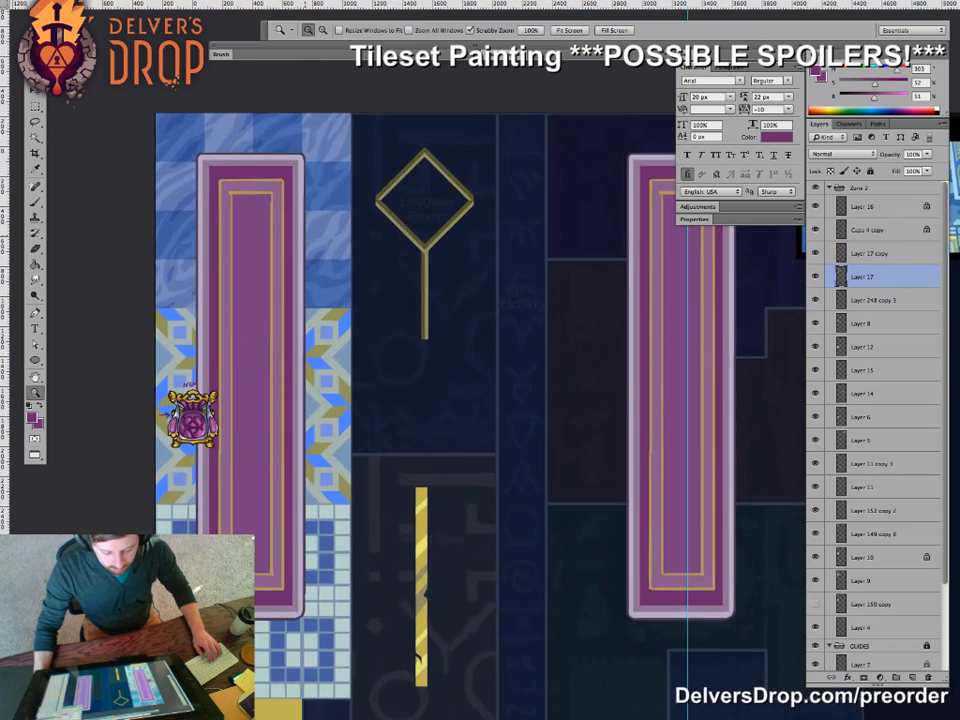
- Sample the bright blue from the star-patterned tile as the fill color, undoing the tile layer's accidental move
{"action": "key", "text": "g"}
{"action": "left_click", "coordinate": [310, 338], "text": "alt"}
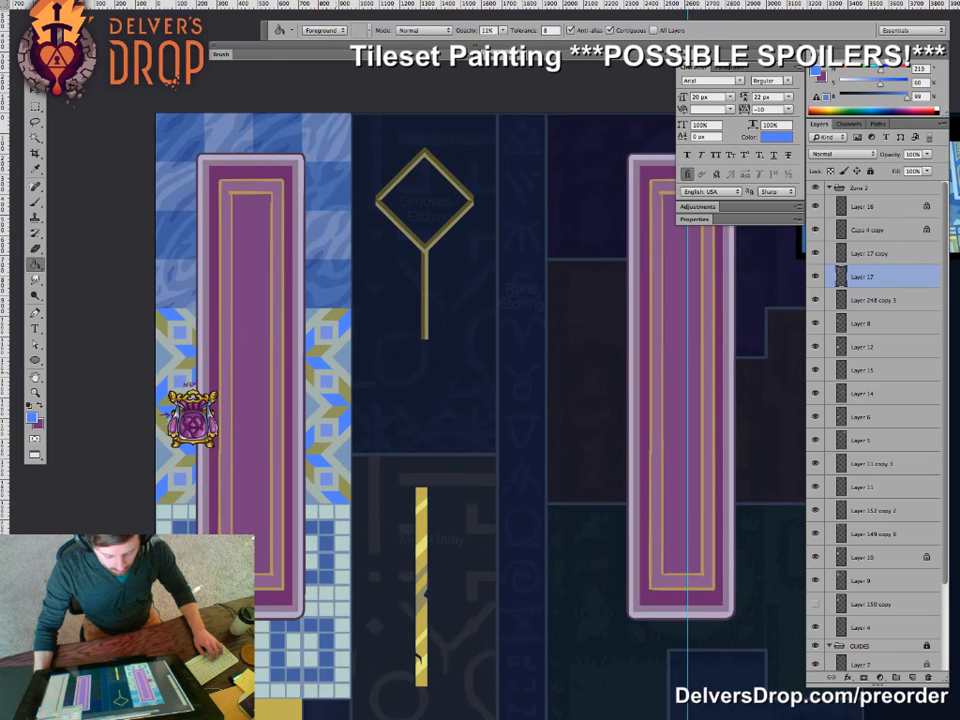
{"action": "key", "text": "v"}
{"action": "left_click_drag", "start_coordinate": [338, 374], "coordinate": [416, 374]}
{"action": "key", "text": "super+z"}
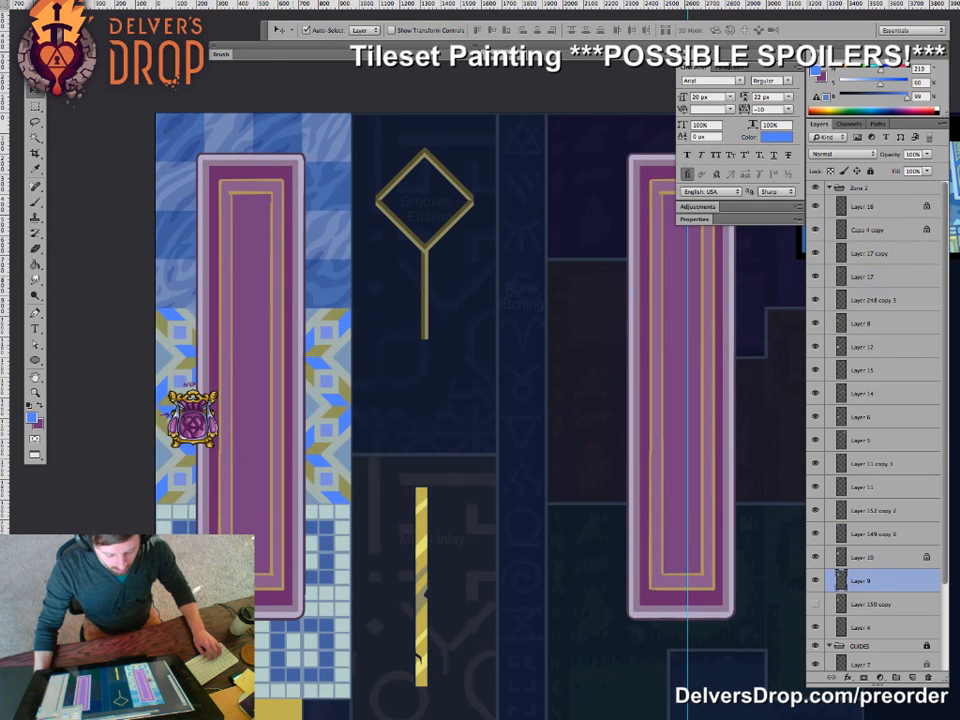
{"action": "key", "text": "g"}
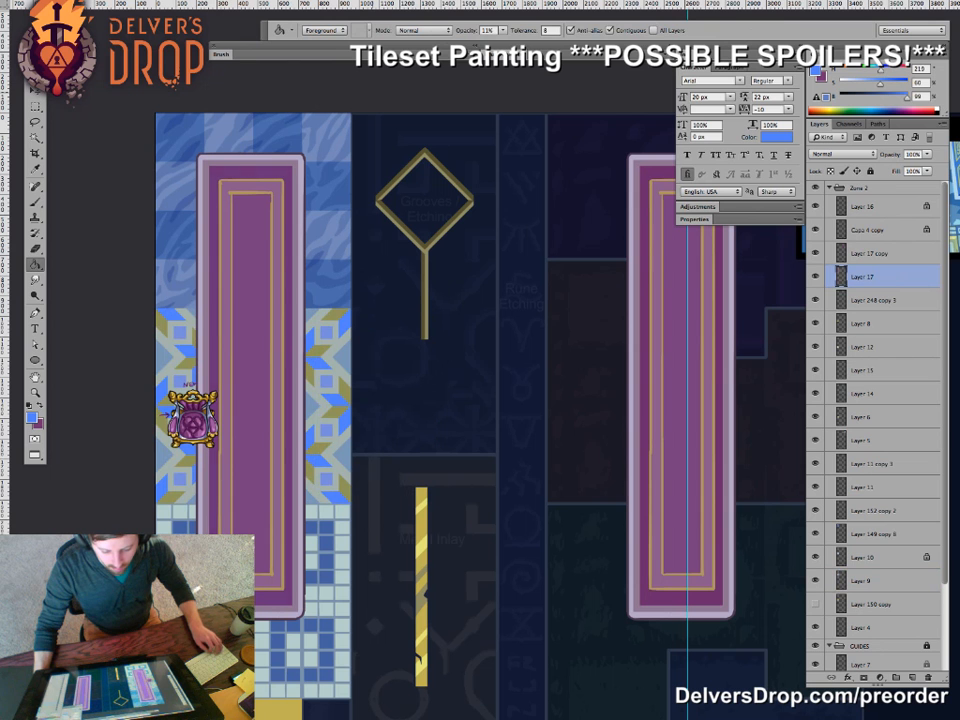
- Fill the original carpet's dark purple band and center panel with the bright blue at 68% opacity
{"action": "key", "text": "v"}
{"action": "left_click", "coordinate": [680, 400]}
{"action": "key", "text": "g"}
{"action": "mouse_move", "coordinate": [680, 400]}
{"action": "left_mouse_down"}
{"action": "mouse_move", "coordinate": [616, 410]}
{"action": "mouse_move", "coordinate": [674, 399]}
{"action": "left_mouse_up"}
{"action": "key", "text": "v"}
{"action": "left_click", "coordinate": [245, 400]}
{"action": "key", "text": "g"}
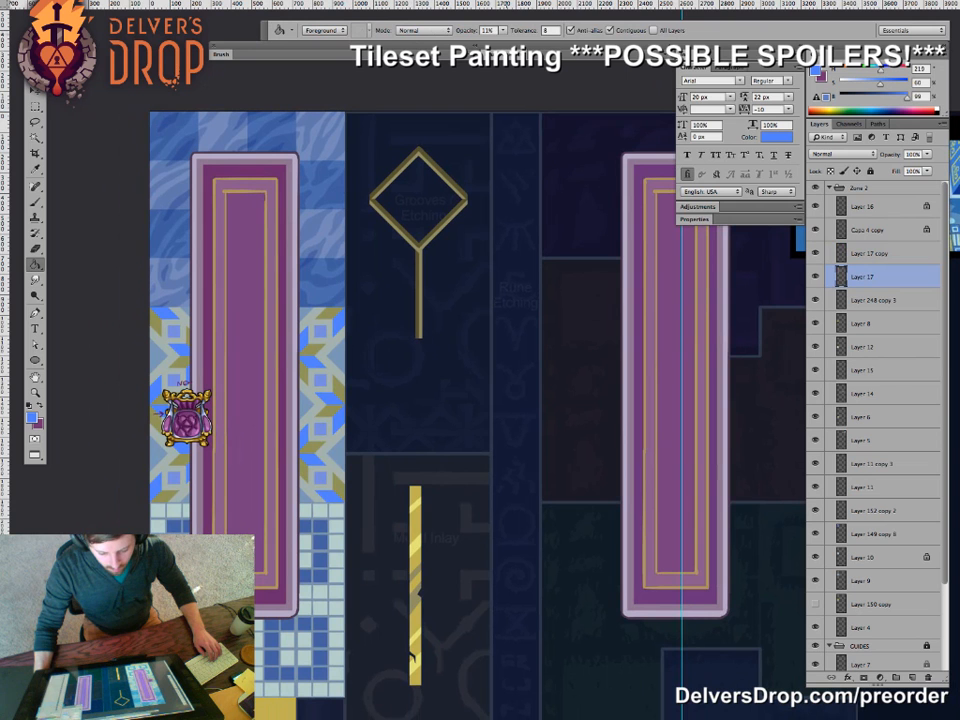
{"action": "key", "text": "5"}
{"action": "key", "text": "7"}
{"action": "key", "text": "6"}
{"action": "key", "text": "8"}
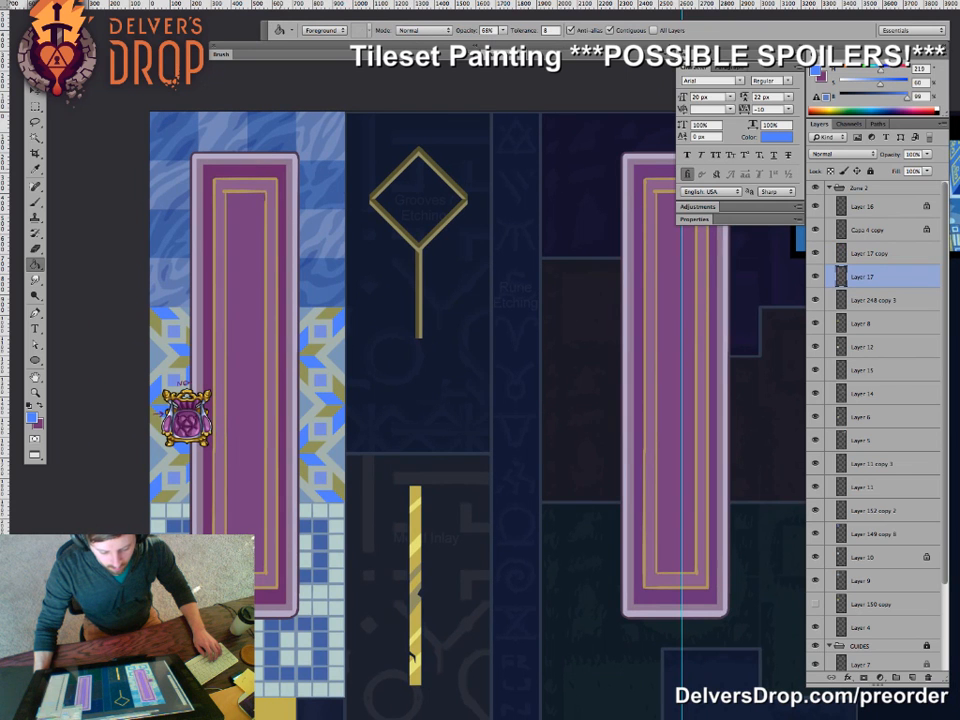
{"action": "left_click", "coordinate": [286, 400]}
{"action": "left_click", "coordinate": [246, 390]}
- Fill the ring between the carpet's gold outlines with a muted tile blue of hue 221, saturation 32, brightness 78
{"action": "left_click", "coordinate": [320, 232], "text": "alt"}
{"action": "left_click", "coordinate": [272, 235]}
{"action": "key", "text": "z"}
{"action": "left_click_drag", "start_coordinate": [263, 229], "coordinate": [210, 229]}
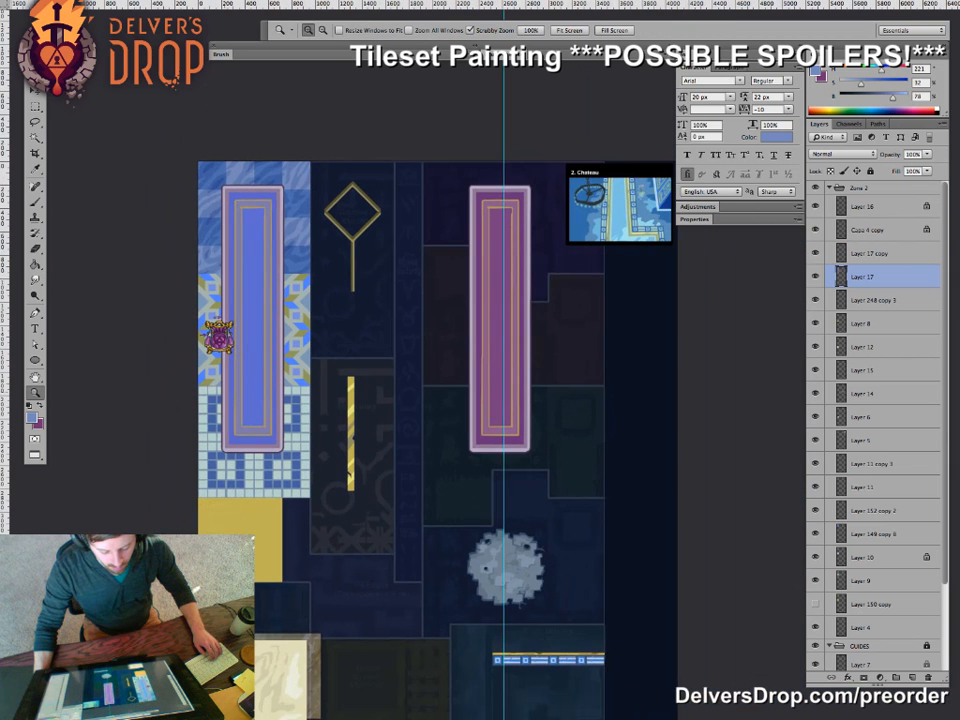
{"action": "left_click_drag", "start_coordinate": [283, 403], "coordinate": [325, 403]}
{"action": "key", "text": "g"}
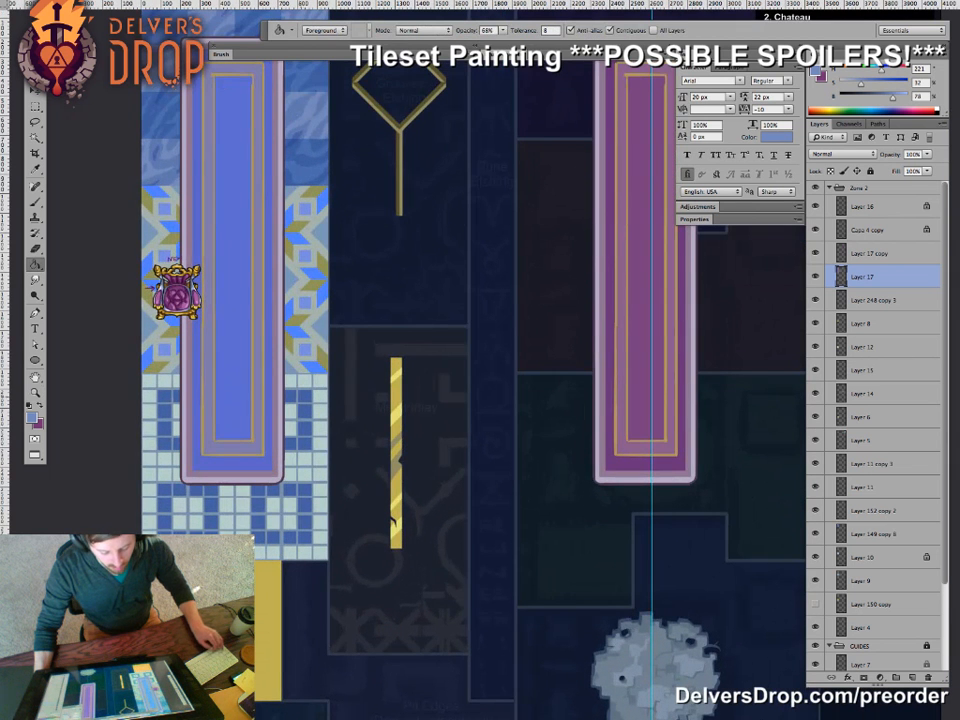
- Refill the blue carpet's center panel with a deeper tile blue of hue 218, saturation 51, brightness 69
{"action": "left_click", "coordinate": [288, 402]}
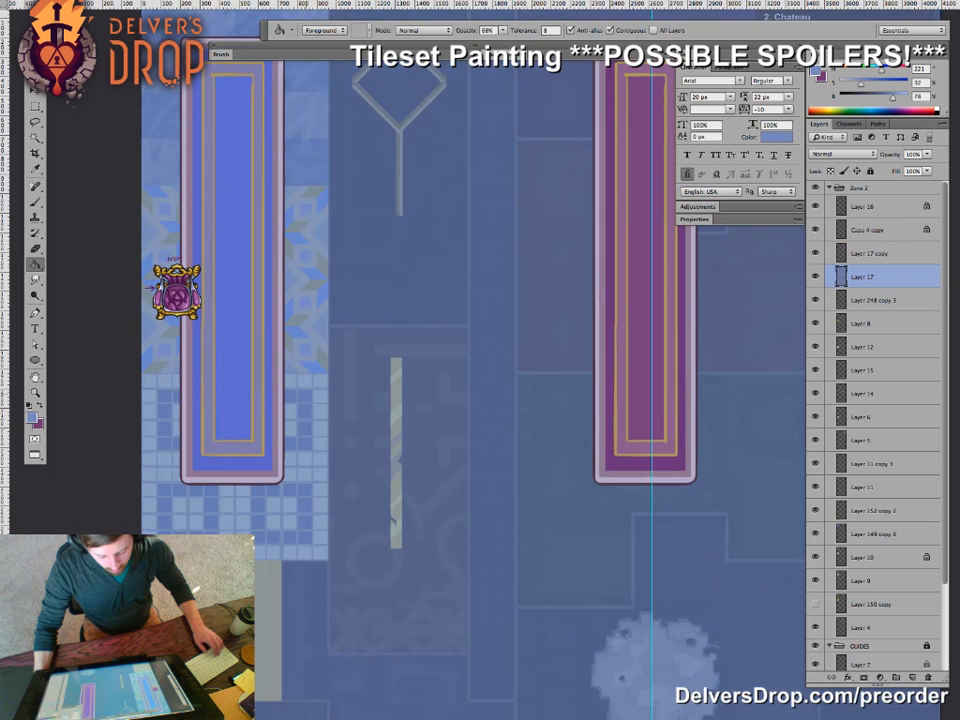
{"action": "key", "text": "super+z"}
{"action": "left_click", "coordinate": [303, 411], "text": "alt"}
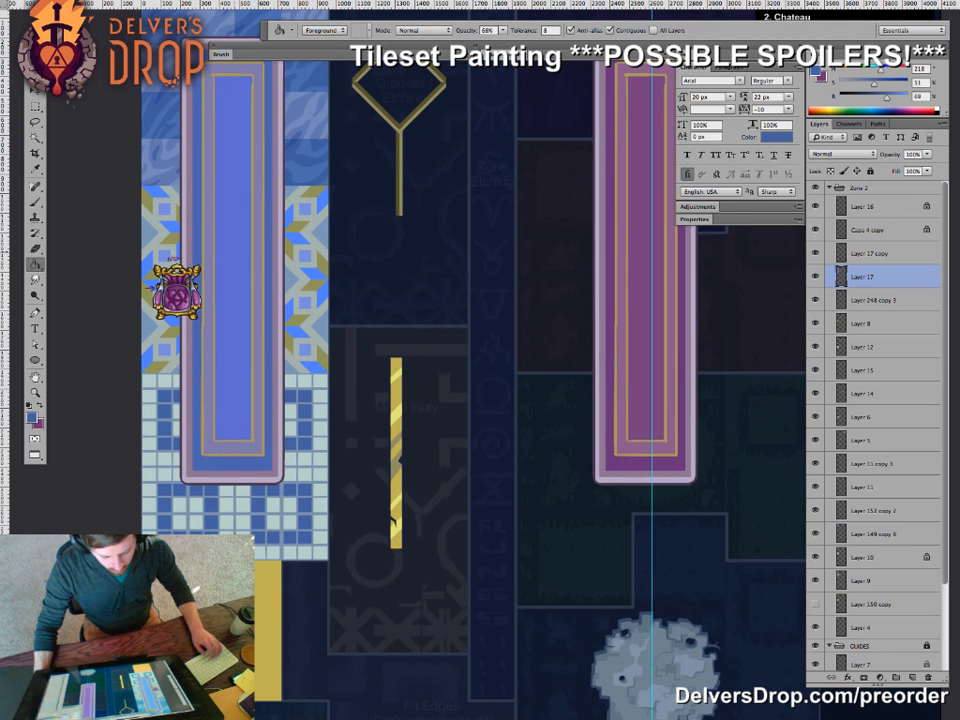
{"action": "key", "text": "super+z"}
{"action": "left_click", "coordinate": [234, 330]}
{"action": "left_click_drag", "start_coordinate": [234, 330], "coordinate": [268, 390]}
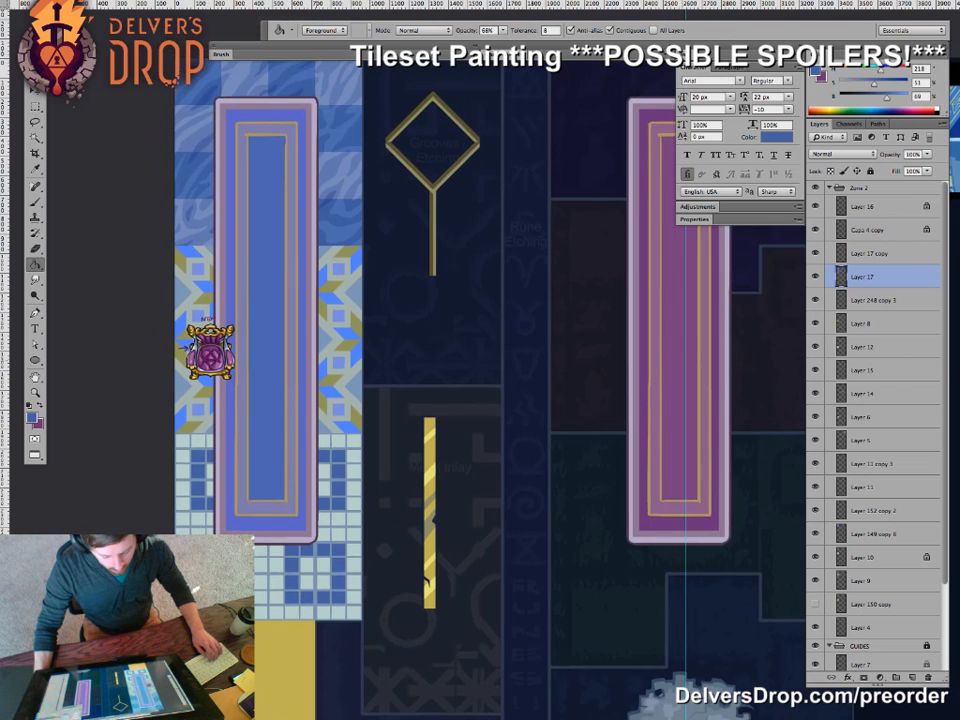
- Recolor the blue carpet's lilac borders with pale gray-green (hue 160, saturation 6, brightness 75) and olive sampled from the star tile
{"action": "left_click", "coordinate": [334, 345], "text": "alt"}
{"action": "left_click", "coordinate": [291, 345]}
{"action": "key", "text": "super+z"}
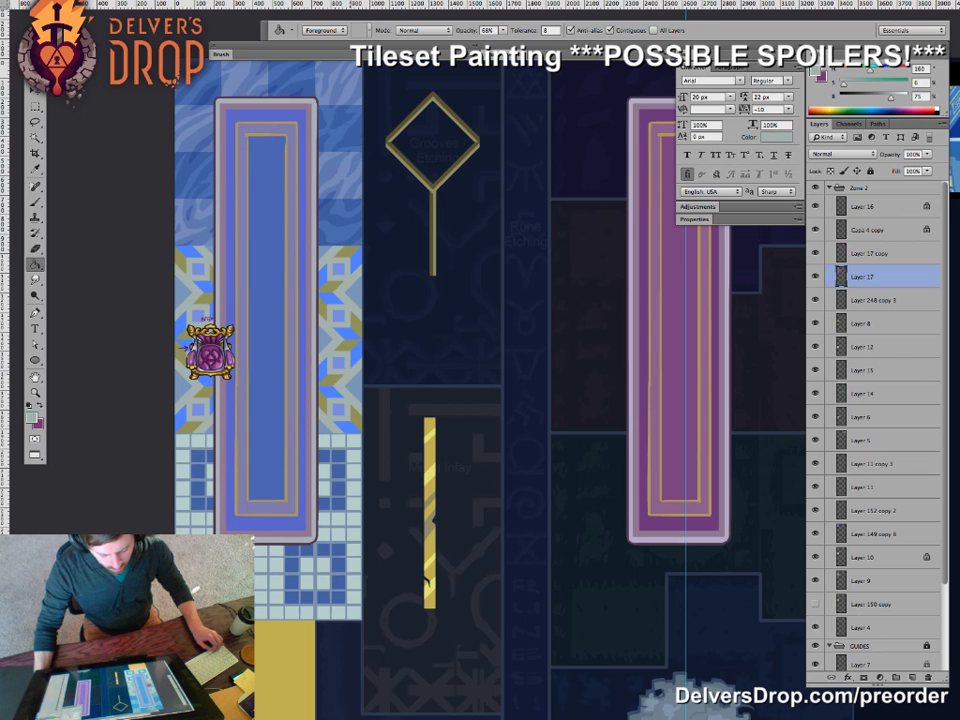
{"action": "left_click_drag", "start_coordinate": [313, 342], "coordinate": [235, 342]}
- Move the blue carpet off the floor tiles next to the purple one, trying each version over the tiles
{"action": "left_click_drag", "start_coordinate": [293, 370], "coordinate": [405, 356]}
{"action": "mouse_move", "coordinate": [460, 330]}
{"action": "left_mouse_down"}
{"action": "mouse_move", "coordinate": [279, 324]}
{"action": "mouse_move", "coordinate": [450, 328]}
{"action": "left_mouse_up"}
{"action": "left_click_drag", "start_coordinate": [410, 330], "coordinate": [290, 334]}
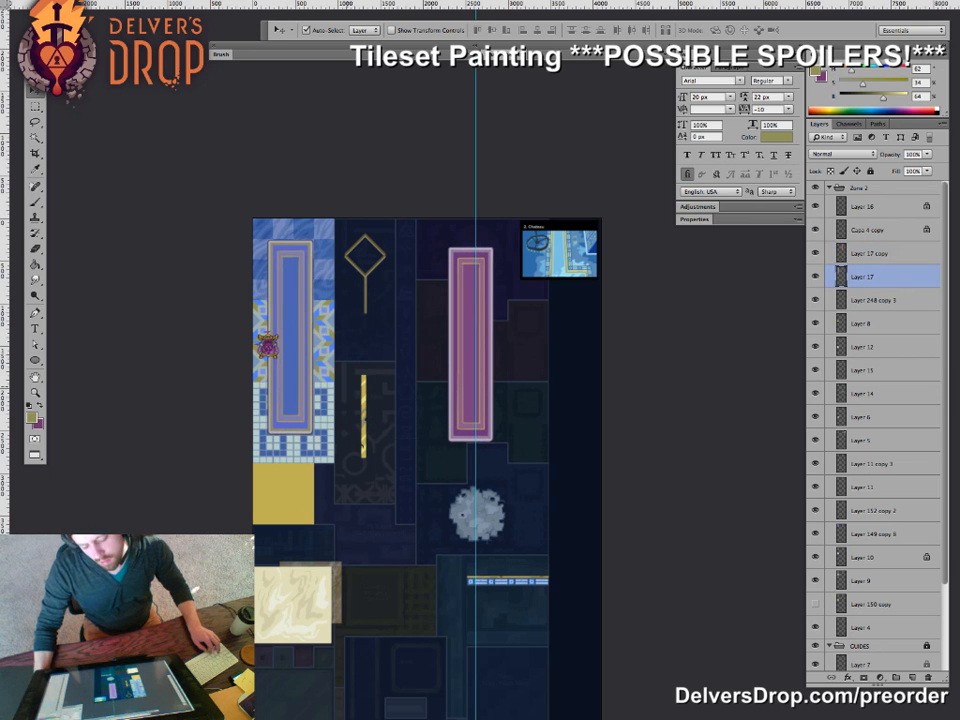
{"action": "key", "text": "ctrl+z"}
{"action": "left_click_drag", "start_coordinate": [460, 308], "coordinate": [274, 308]}
{"action": "key", "text": "ctrl+z"}
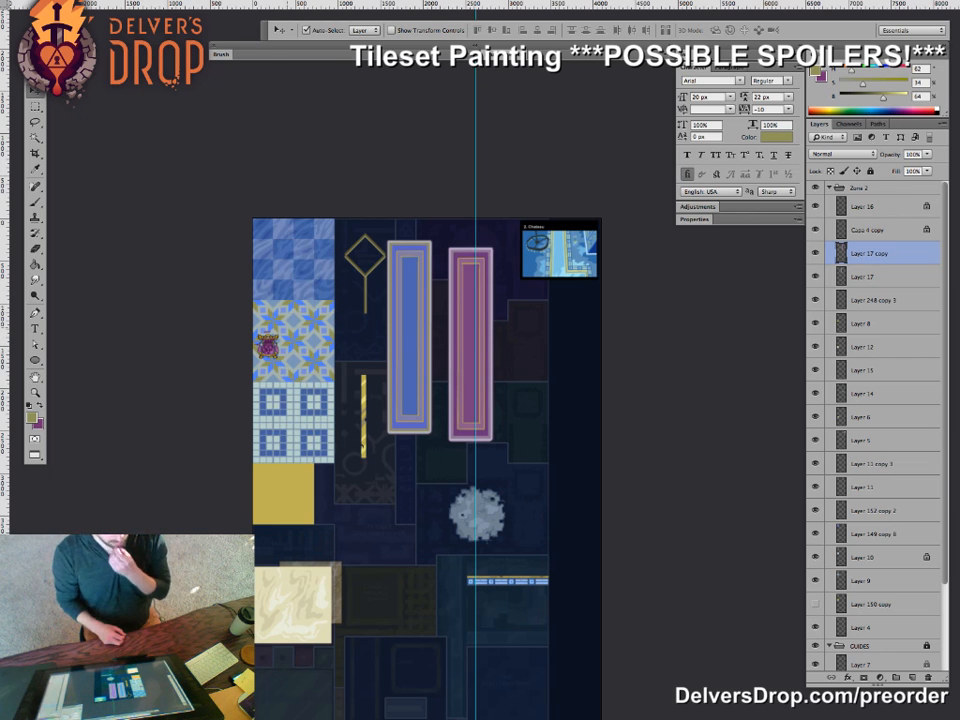
- Examine the uncovered floor tile patterns alongside the blue and purple carpet versions
{"action": "key", "text": "z"}
{"action": "left_click_drag", "start_coordinate": [320, 346], "coordinate": [342, 346]}
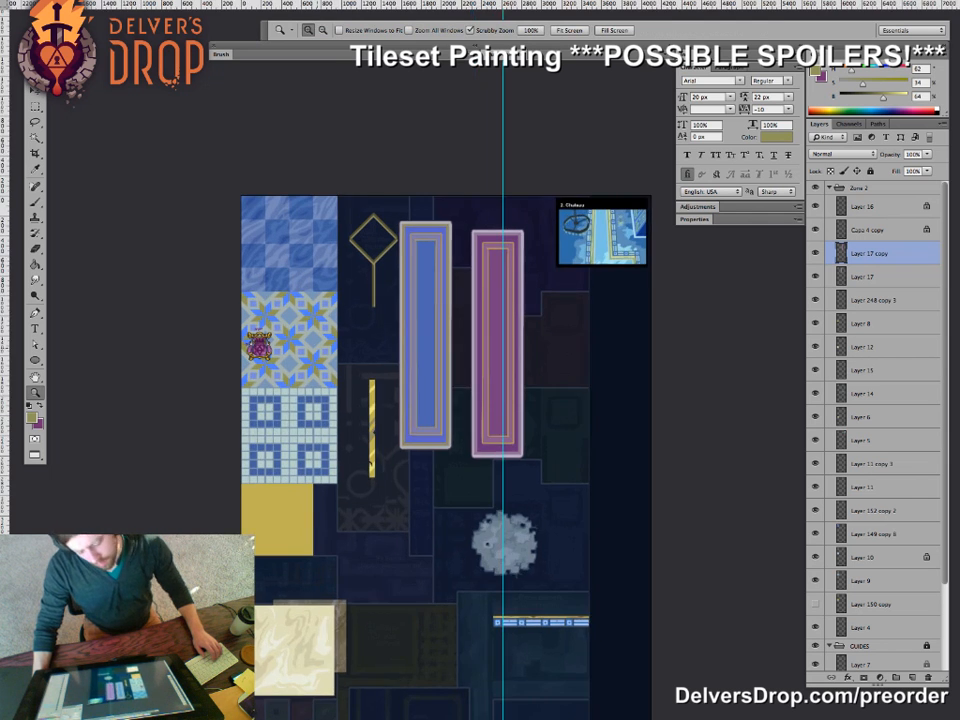
{"action": "left_click", "coordinate": [295, 320]}
{"action": "key", "text": "v"}
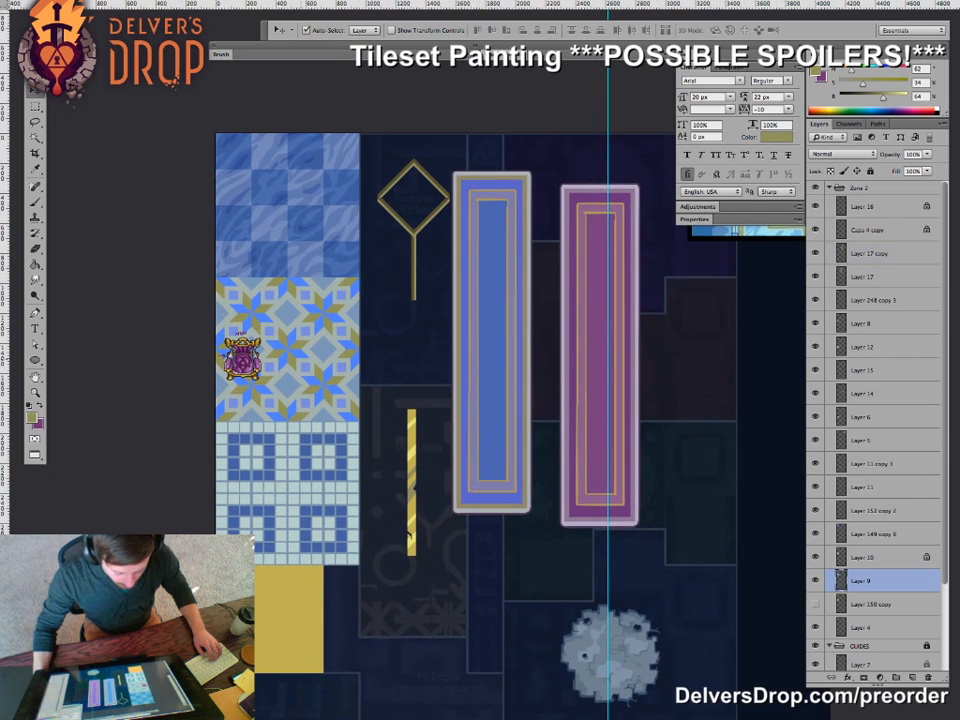
{"action": "left_click_drag", "start_coordinate": [293, 320], "coordinate": [327, 338]}
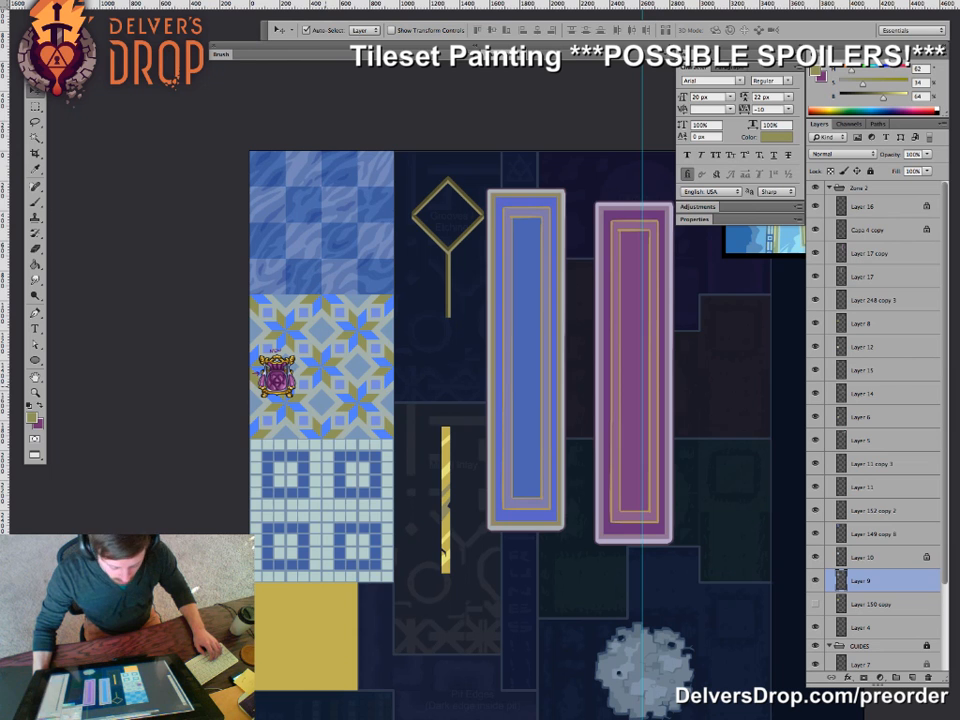
{"action": "left_click_drag", "start_coordinate": [325, 386], "coordinate": [328, 388]}
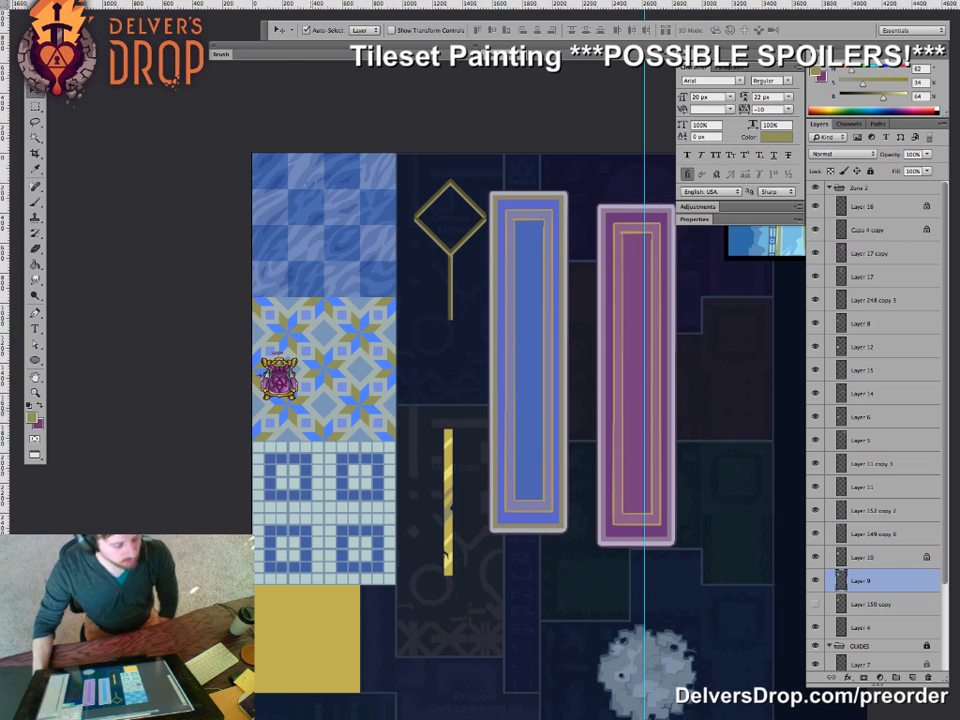
{"action": "left_click", "coordinate": [411, 390]}
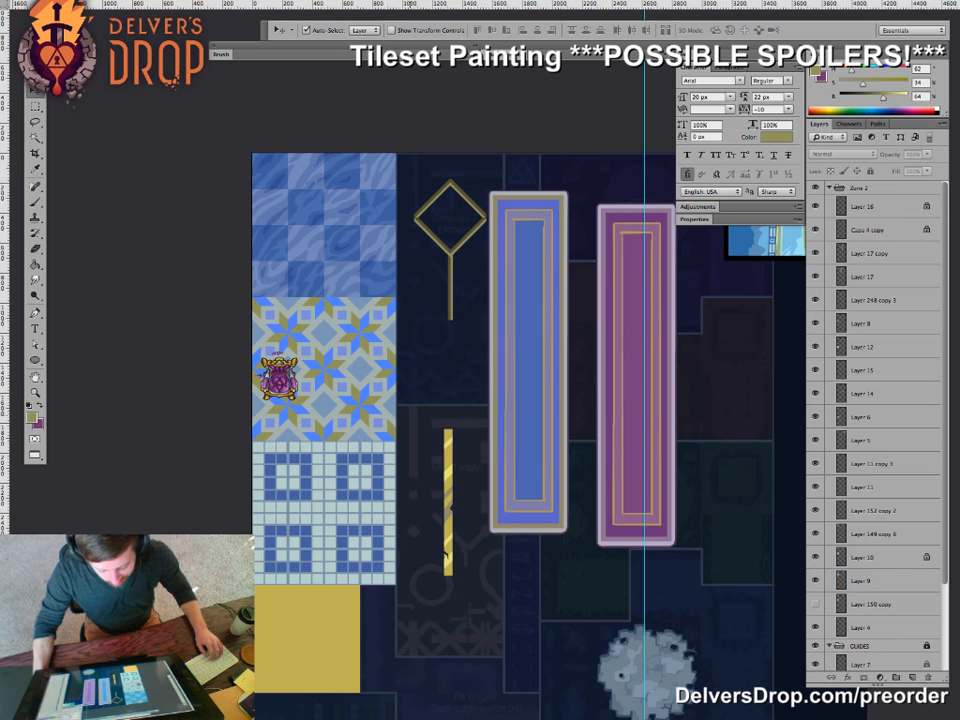
{"action": "left_click_drag", "start_coordinate": [411, 390], "coordinate": [394, 390]}
{"action": "key", "text": "z"}
- Add a Color Overlay to the star-pattern tiles, sampling its color from the flat gold tile (#ccbd64)
{"action": "left_click", "coordinate": [330, 388]}
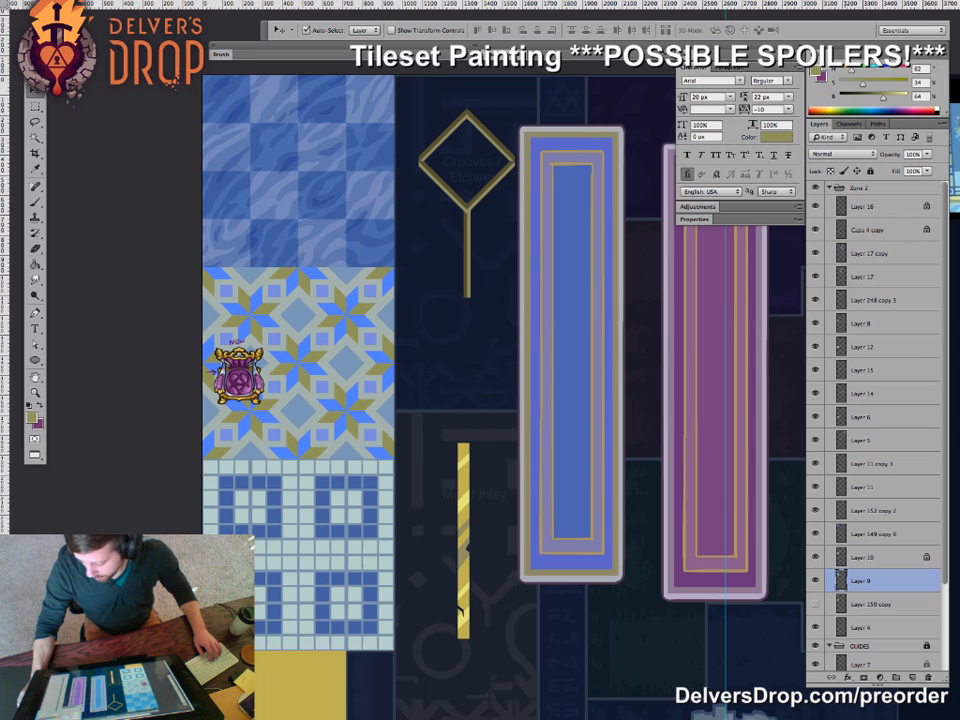
{"action": "left_click", "coordinate": [846, 677]}
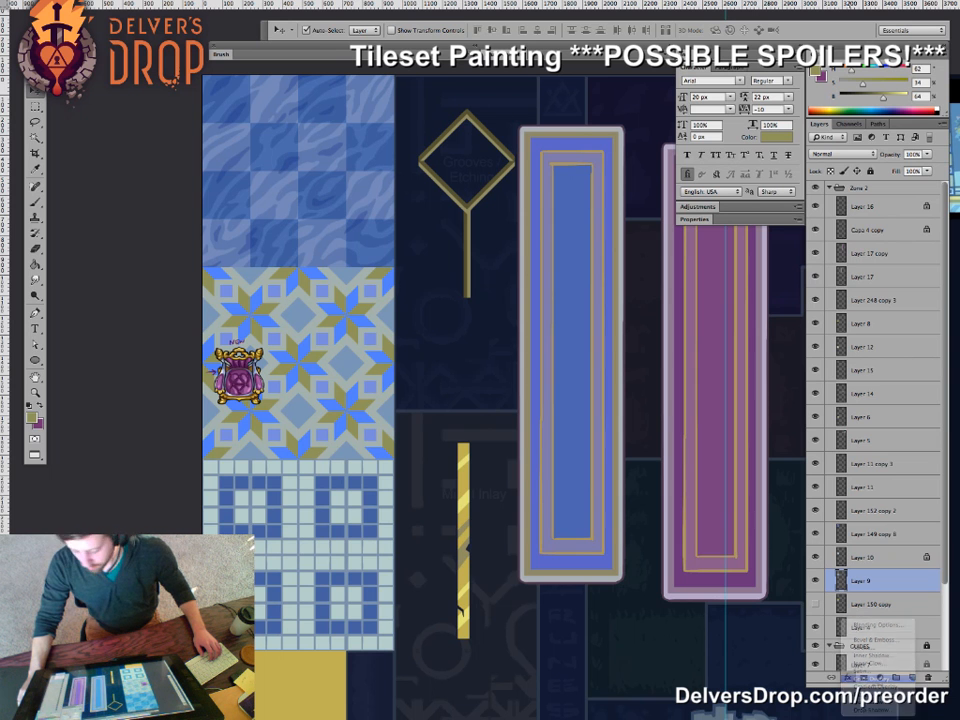
{"action": "left_click", "coordinate": [872, 679]}
{"action": "left_click", "coordinate": [778, 358]}
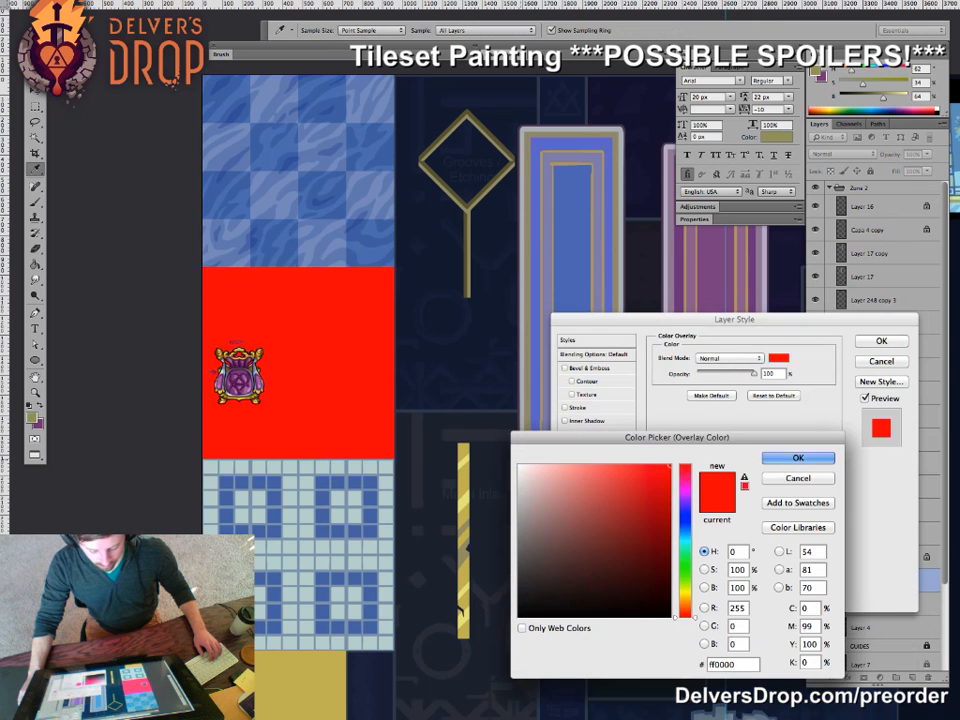
{"action": "left_click", "coordinate": [301, 684]}
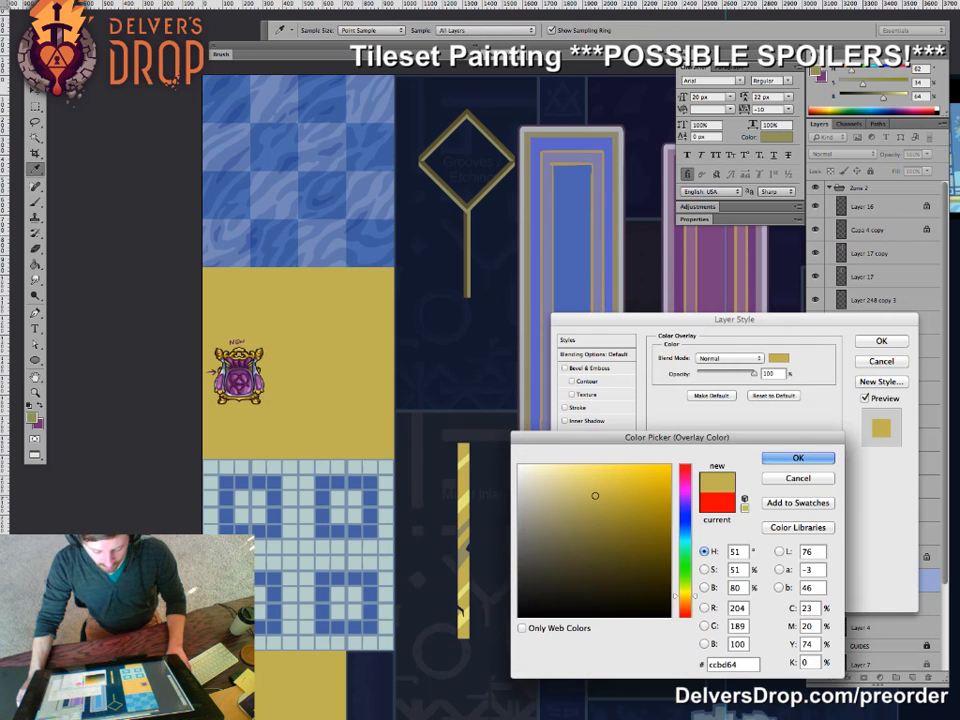
{"action": "left_click", "coordinate": [798, 458]}
- Set the star tiles' color overlay to Overlay blending at 50% opacity, comparing the tiles with and without it
{"action": "left_click", "coordinate": [729, 358]}
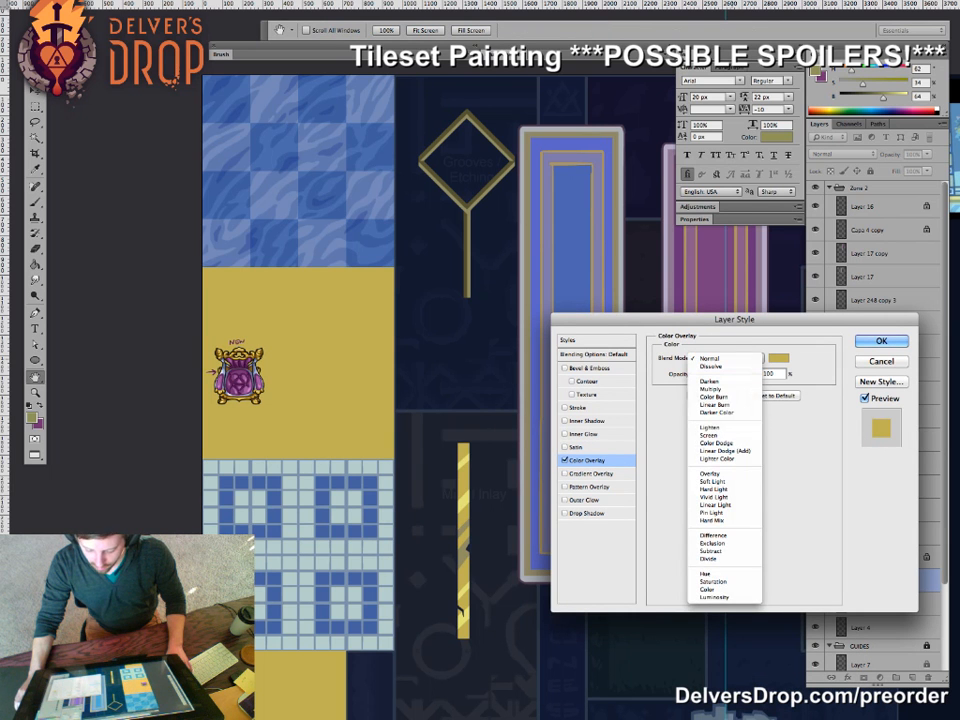
{"action": "left_click", "coordinate": [709, 358]}
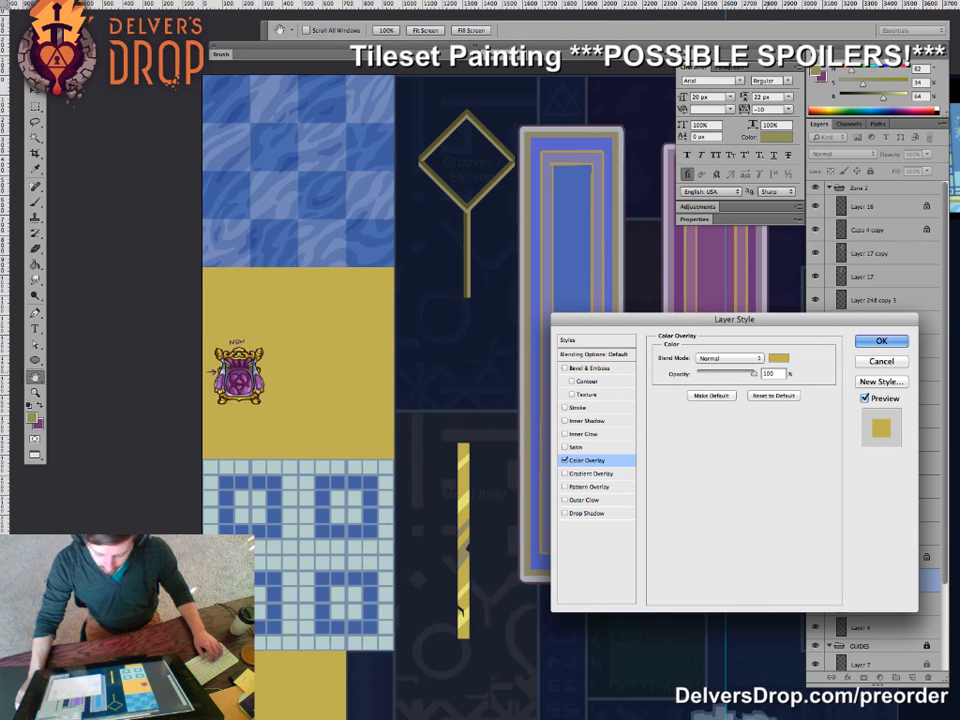
{"action": "left_click", "coordinate": [725, 374]}
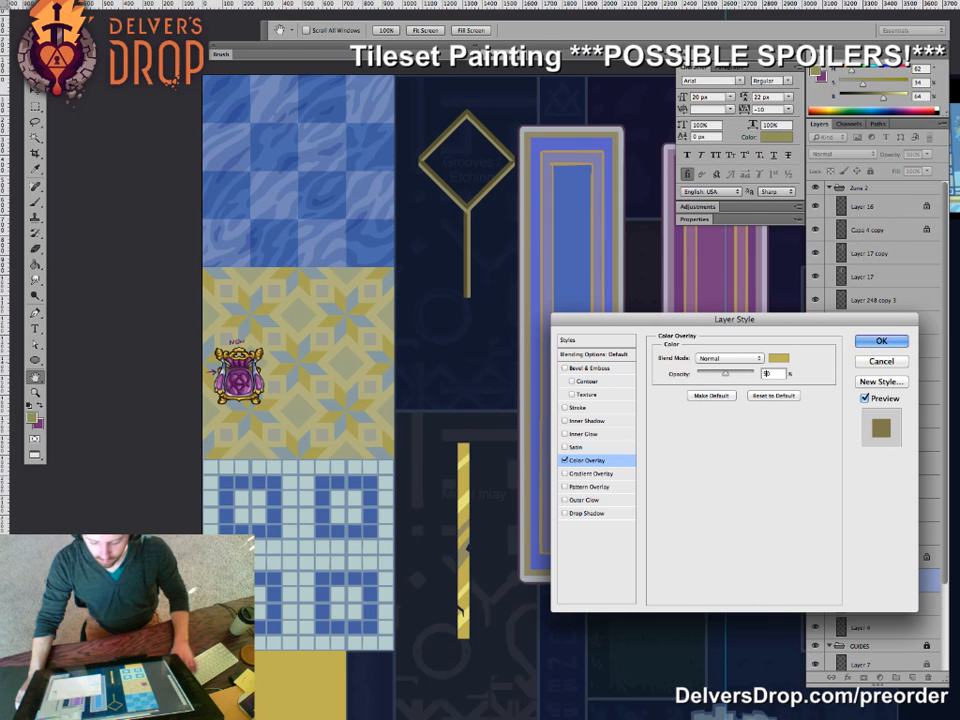
{"action": "left_click", "coordinate": [729, 358]}
{"action": "left_click", "coordinate": [710, 473]}
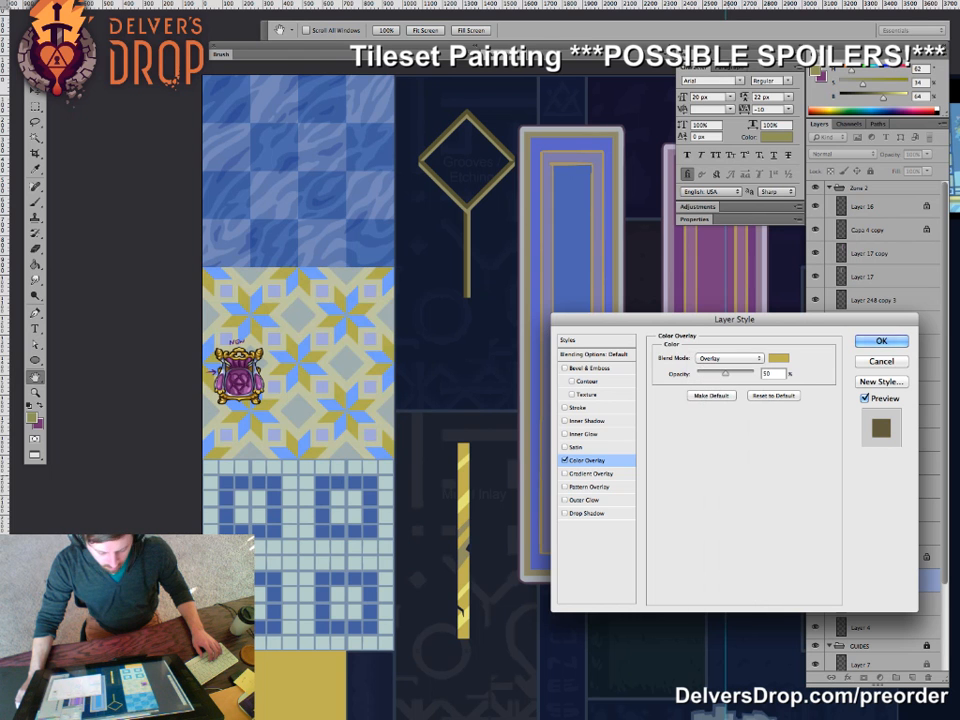
{"action": "left_click", "coordinate": [865, 398]}
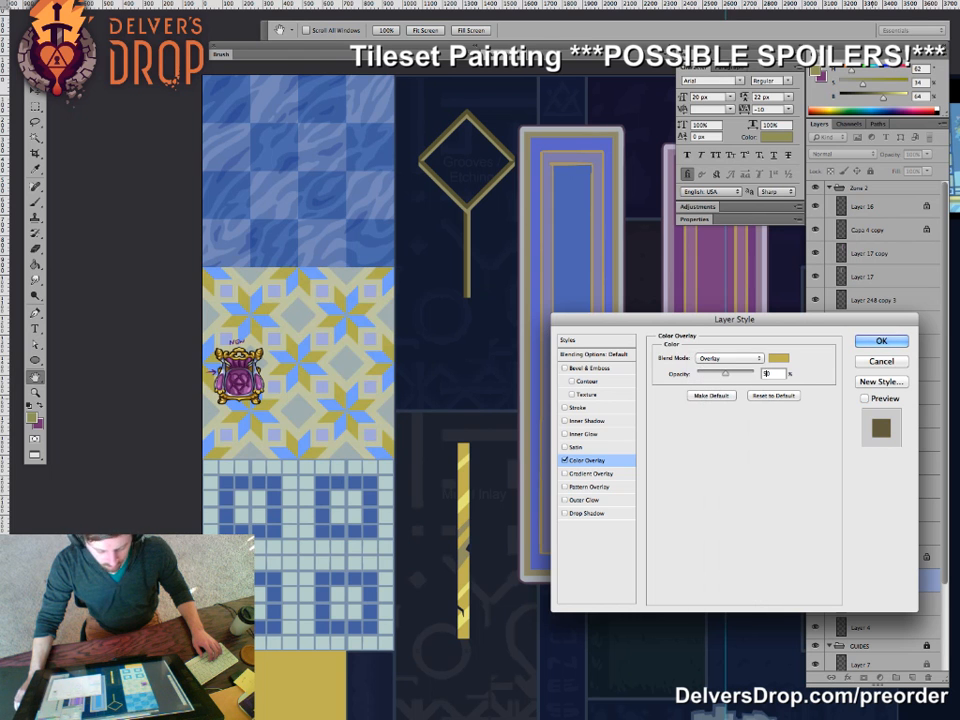
{"action": "left_click", "coordinate": [864, 398]}
{"action": "type", "text": "50"}
{"action": "left_click", "coordinate": [565, 460]}
{"action": "left_click", "coordinate": [565, 460]}
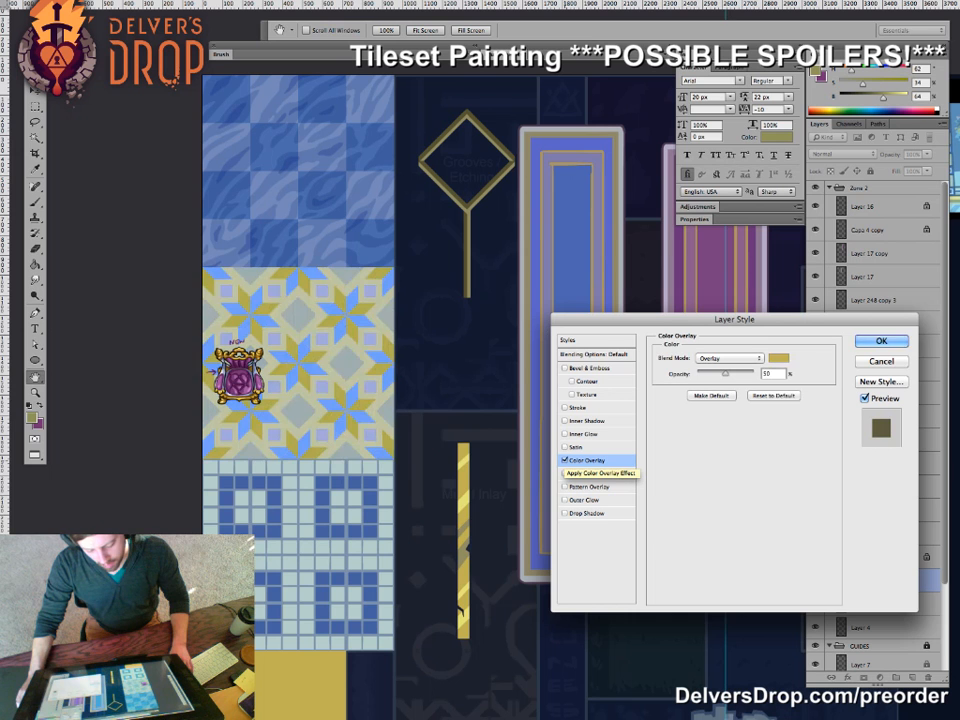
- Shift the star tiles' overlay color to a brighter, more saturated gold around #dbc750, compare it on and off, and apply the effect
{"action": "left_click", "coordinate": [778, 358]}
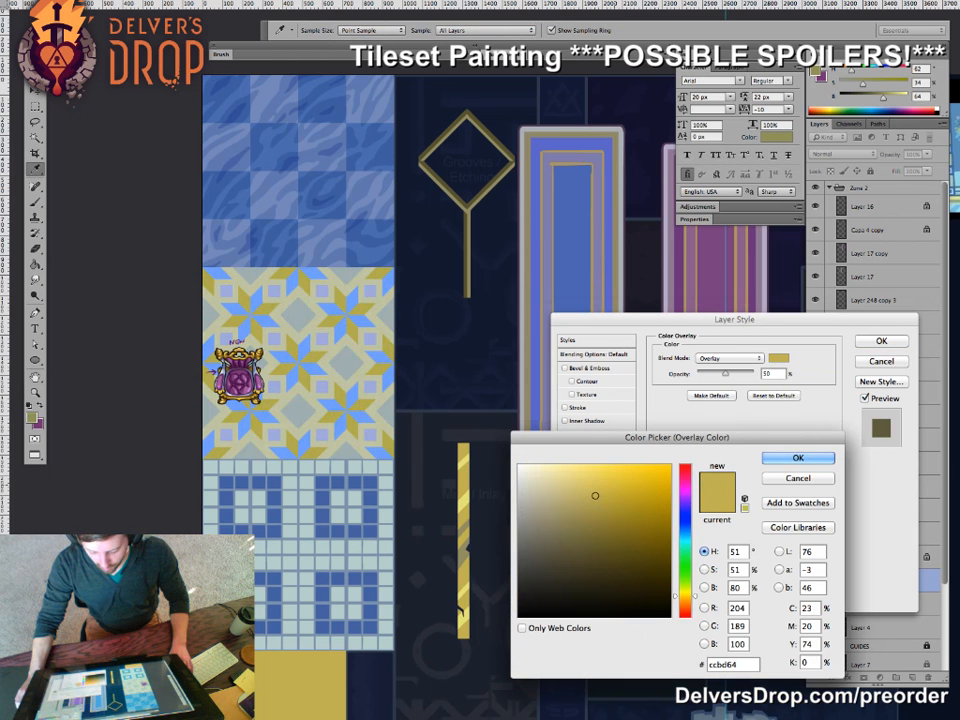
{"action": "left_click", "coordinate": [615, 486]}
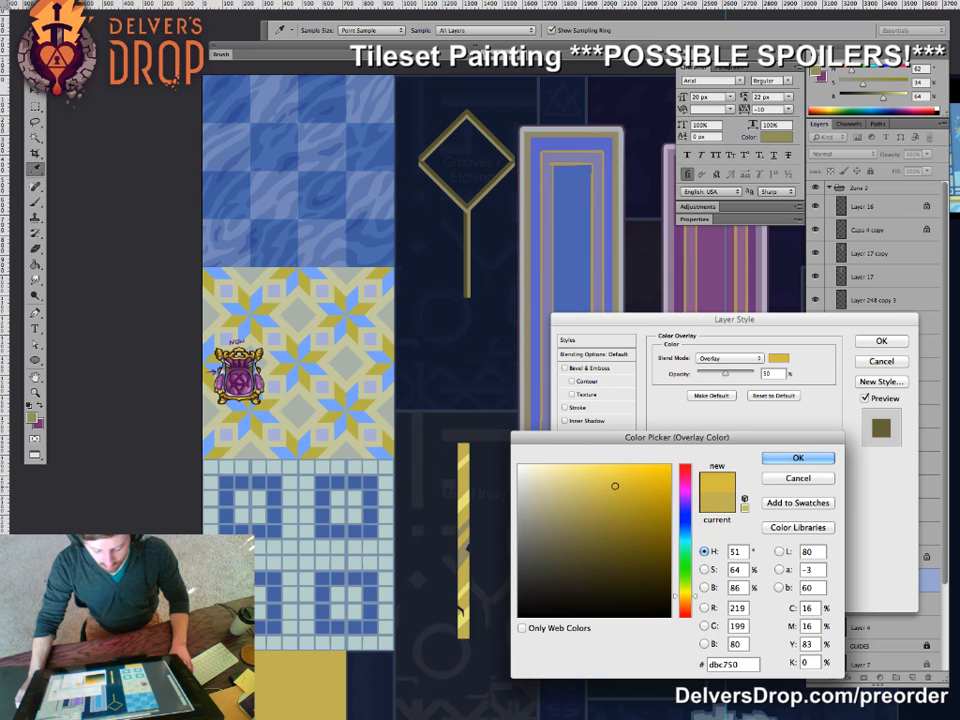
{"action": "left_click", "coordinate": [617, 480]}
{"action": "left_click", "coordinate": [616, 484]}
{"action": "left_click", "coordinate": [797, 458]}
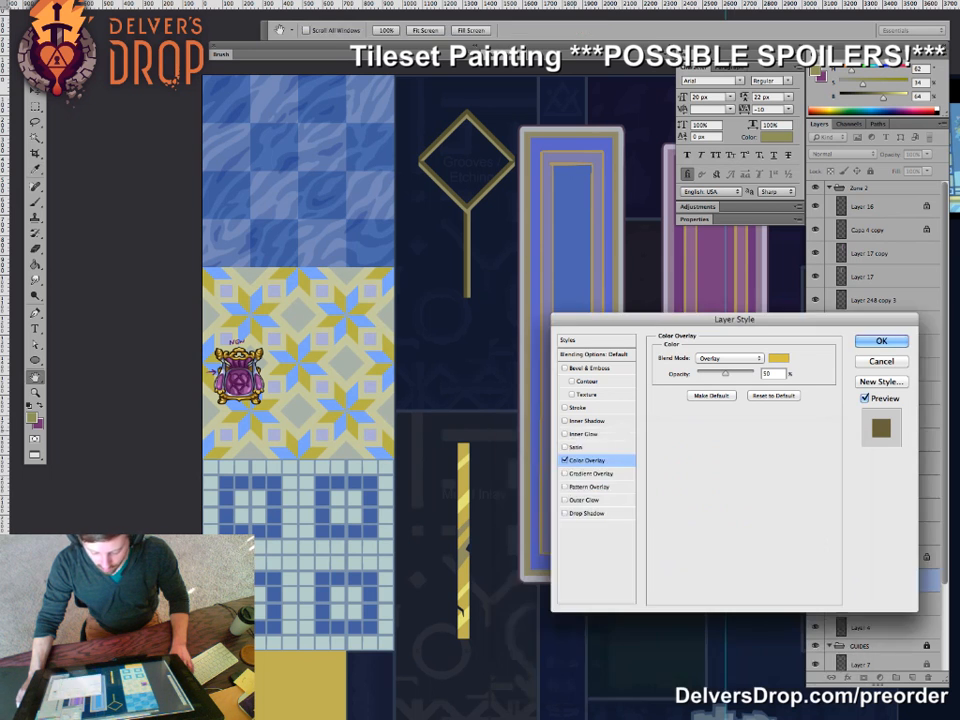
{"action": "left_click", "coordinate": [565, 461]}
{"action": "left_click", "coordinate": [564, 460]}
{"action": "left_click", "coordinate": [564, 460]}
{"action": "left_click", "coordinate": [564, 460]}
{"action": "left_click", "coordinate": [881, 341]}
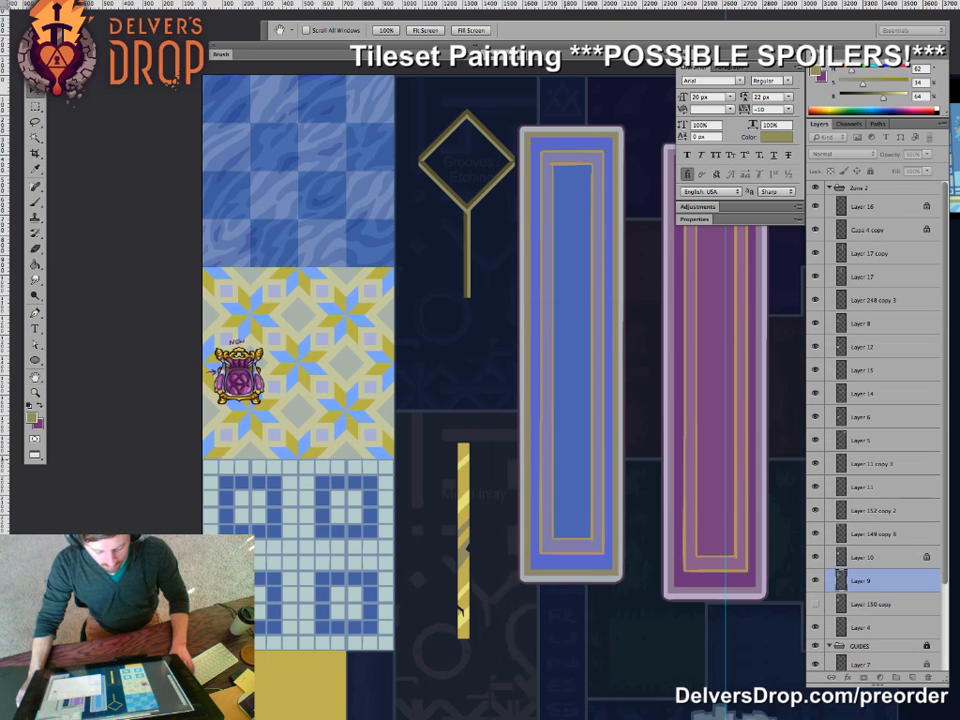
- Edit the star tiles' color overlay again, setting it to Hard Light blending at 33% opacity
{"action": "key", "text": "z"}
{"action": "left_click_drag", "start_coordinate": [446, 348], "coordinate": [366, 350]}
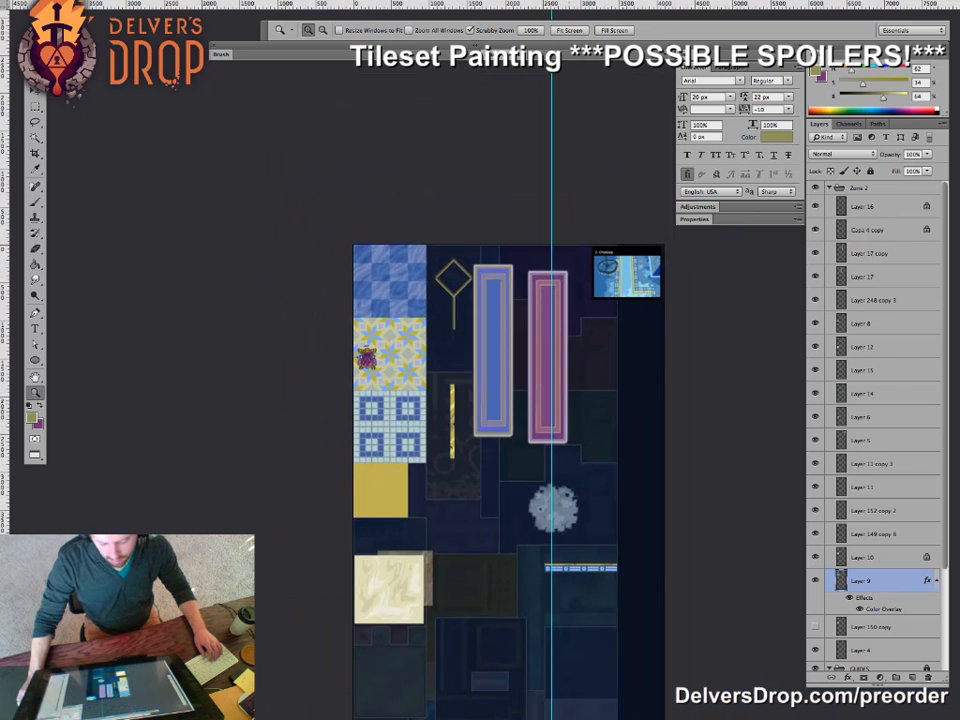
{"action": "left_click_drag", "start_coordinate": [430, 386], "coordinate": [283, 393]}
{"action": "left_click_drag", "start_coordinate": [358, 379], "coordinate": [496, 379]}
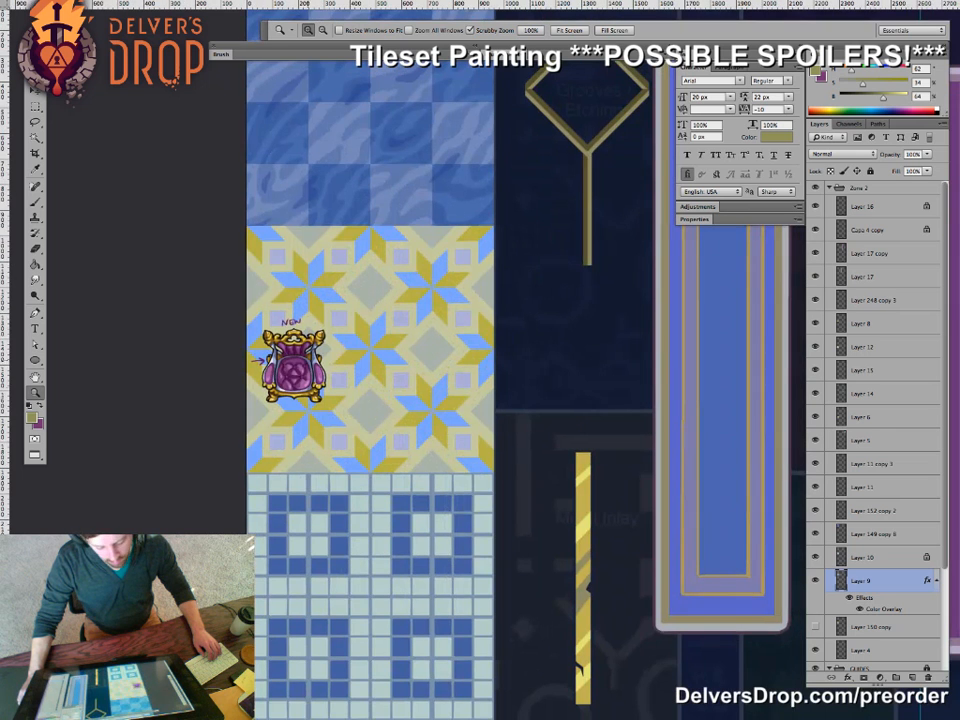
{"action": "left_click_drag", "start_coordinate": [408, 377], "coordinate": [369, 377]}
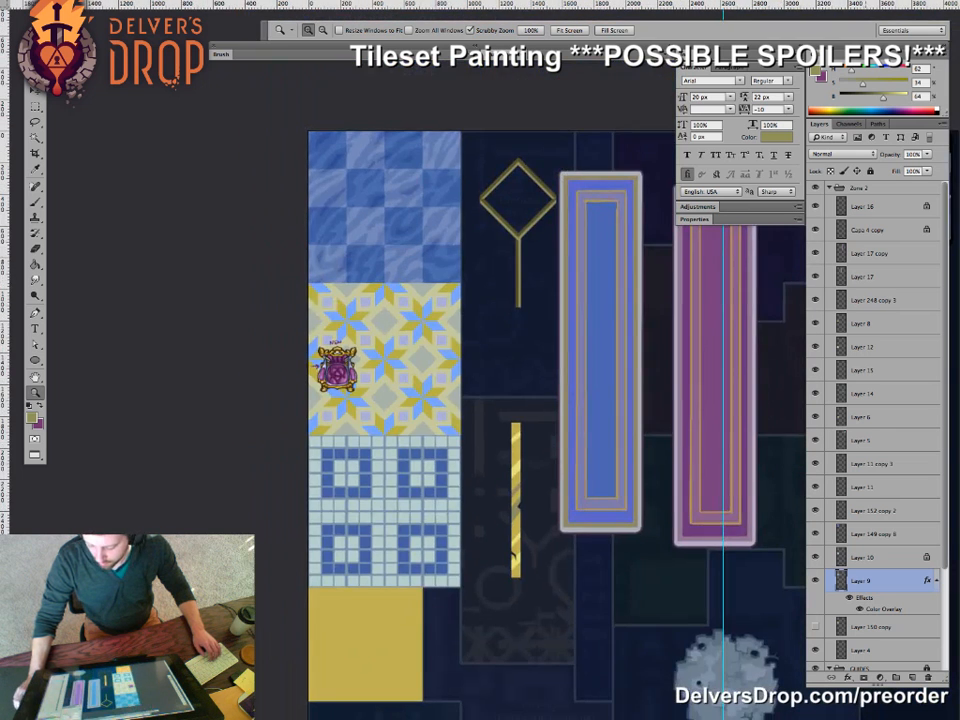
{"action": "double_click", "coordinate": [884, 609]}
{"action": "left_click", "coordinate": [729, 358]}
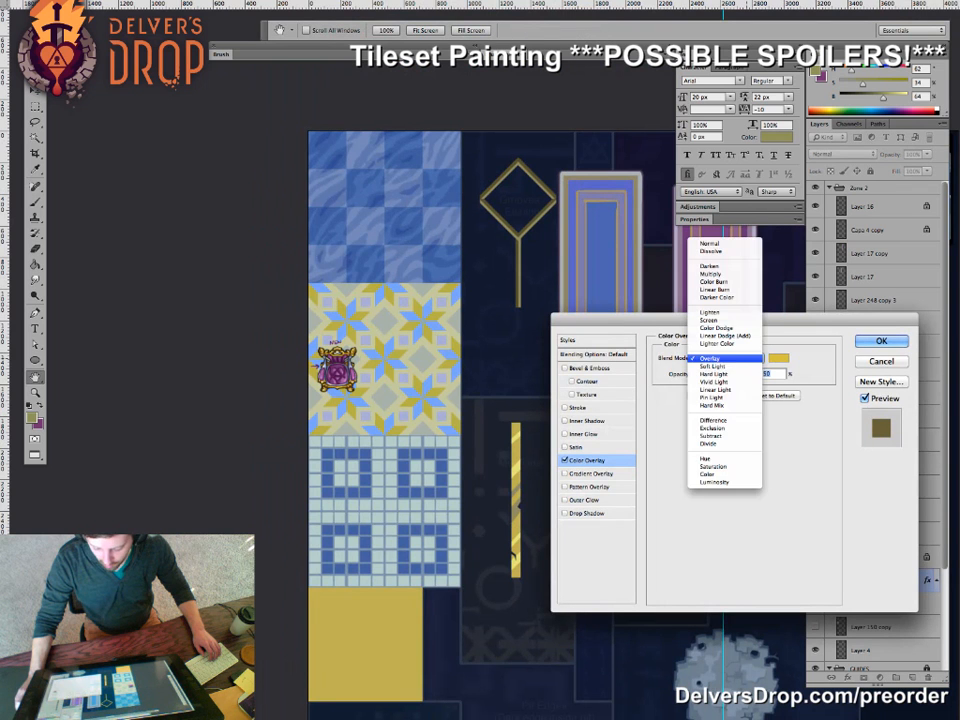
{"action": "left_click", "coordinate": [724, 366]}
{"action": "key", "text": "Down"}
{"action": "key", "text": "Down"}
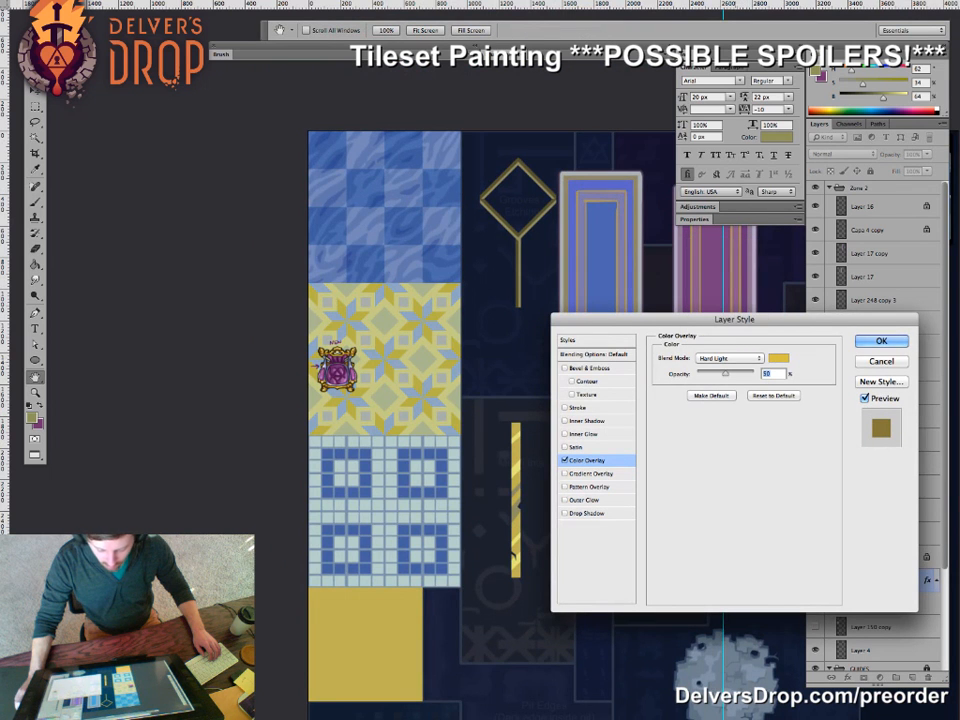
{"action": "left_click_drag", "start_coordinate": [726, 374], "coordinate": [716, 374]}
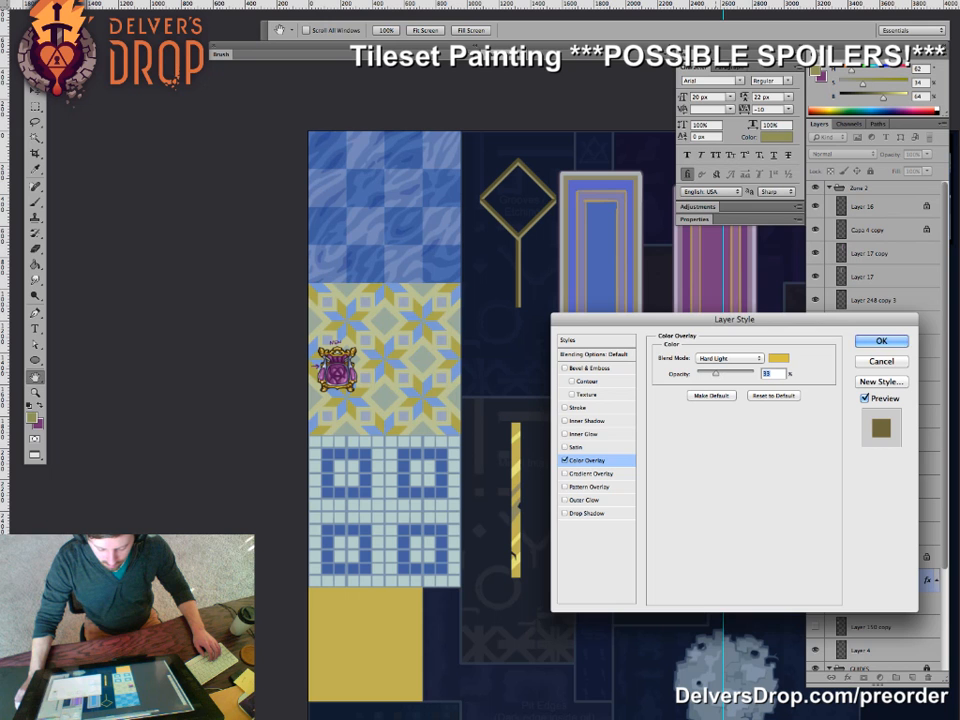
- Darken the star tiles' overlay color to #b5a12d, switch its blending to Vivid Light, and apply the effect
{"action": "left_click", "coordinate": [778, 358]}
{"action": "left_click_drag", "start_coordinate": [619, 497], "coordinate": [633, 509]}
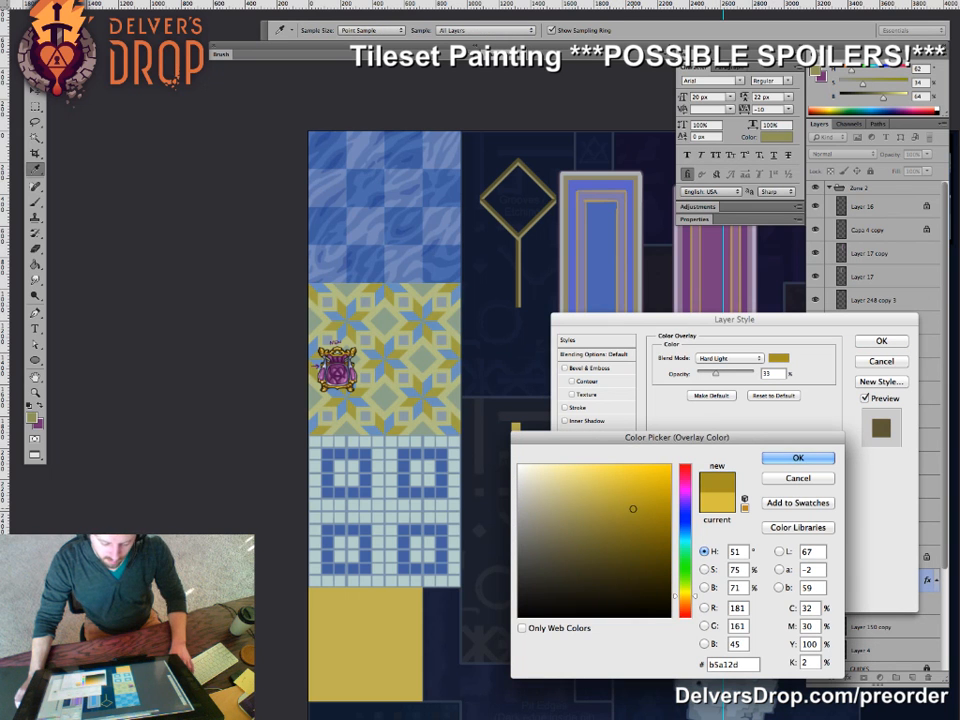
{"action": "left_click", "coordinate": [798, 457]}
{"action": "left_click", "coordinate": [728, 358]}
{"action": "left_click", "coordinate": [714, 366]}
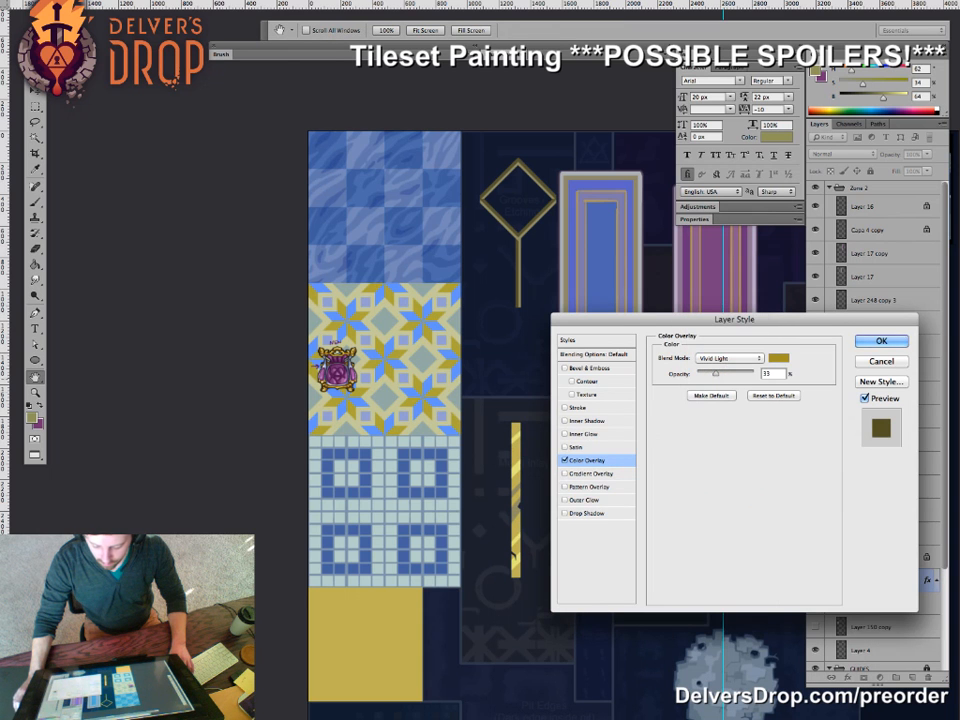
{"action": "key", "text": "Return"}
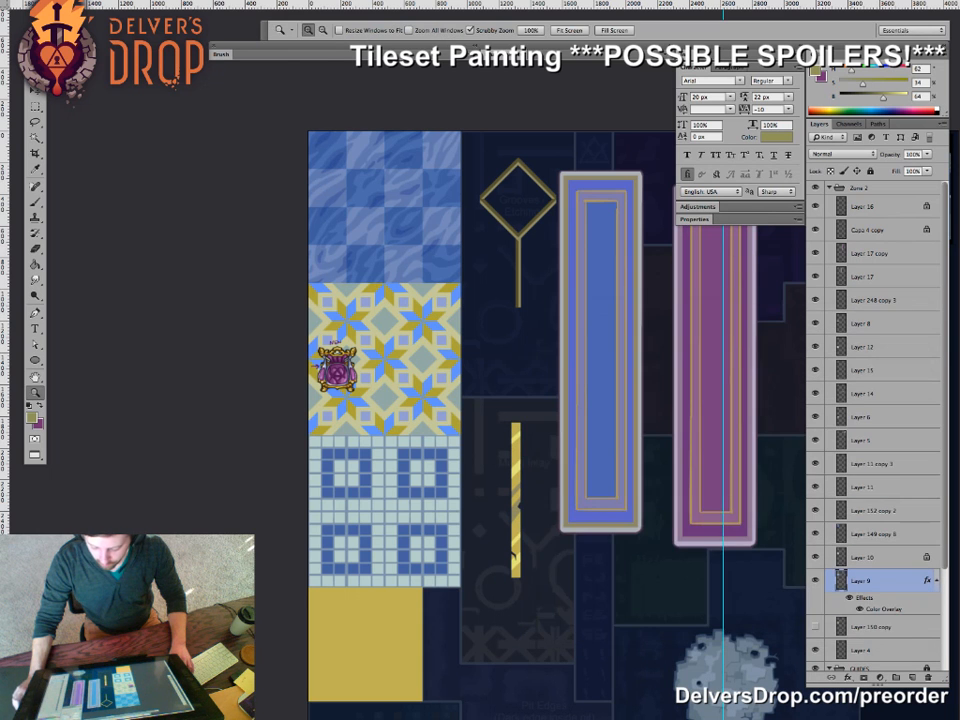
- Compare the star tiles with the overlay effect hidden and shown, leaving it shown
{"action": "left_click", "coordinate": [849, 598]}
{"action": "left_click", "coordinate": [849, 598]}
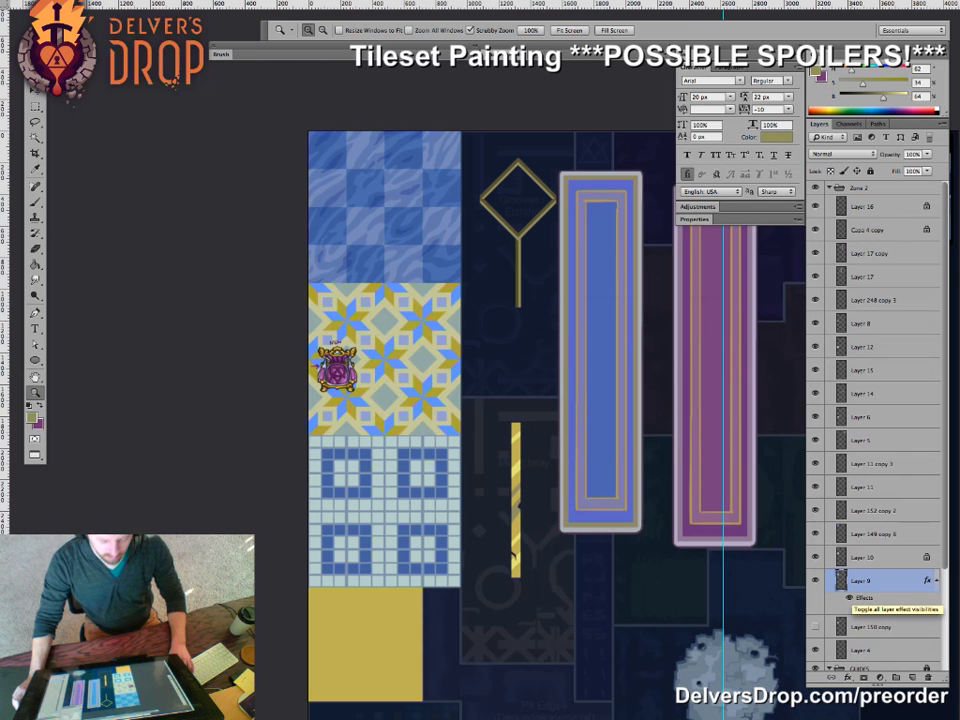
{"action": "left_click", "coordinate": [849, 598]}
{"action": "left_click", "coordinate": [849, 598]}
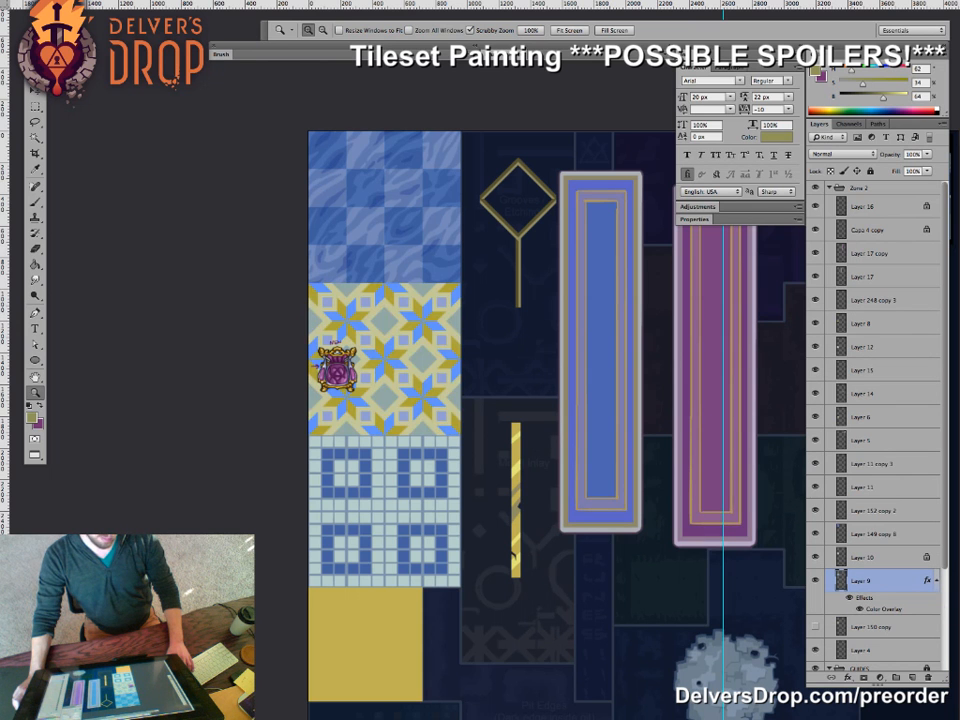
{"action": "left_click", "coordinate": [849, 598]}
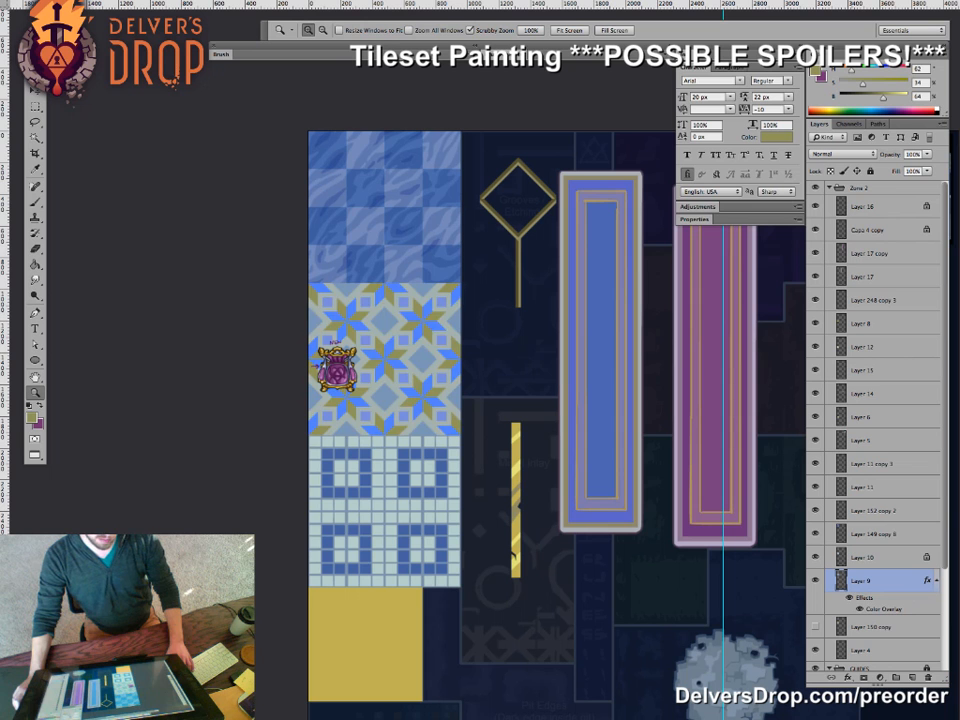
{"action": "left_click", "coordinate": [849, 598]}
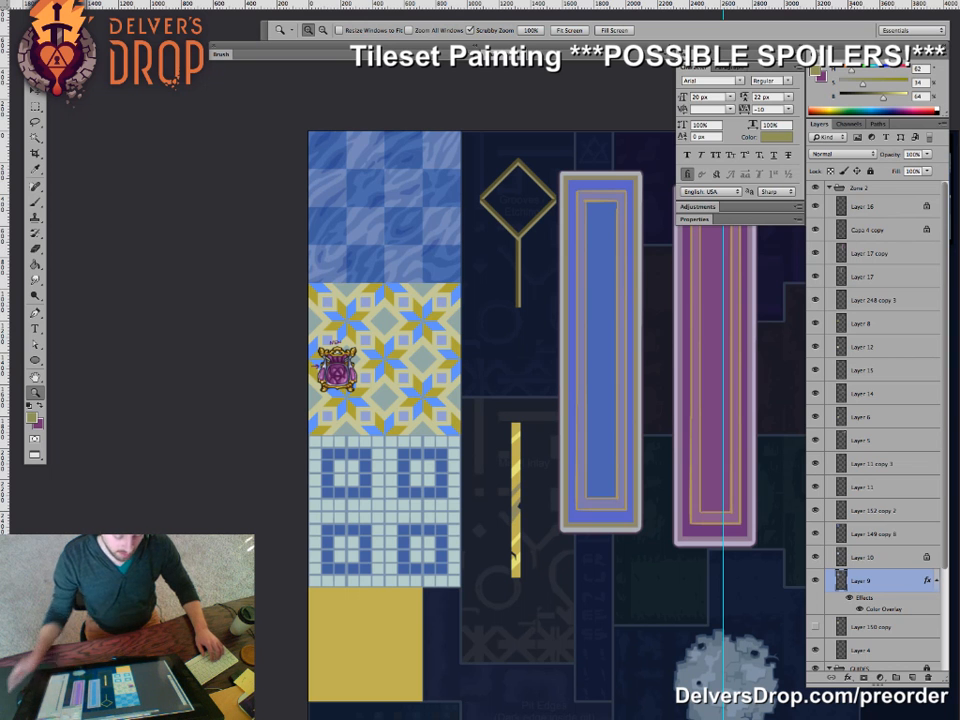
- Examine the gold-tinted star tiles against the surrounding tiles and both carpets, undoing a stray move of the checkered tiles
{"action": "left_click_drag", "start_coordinate": [620, 400], "coordinate": [510, 346]}
{"action": "left_click_drag", "start_coordinate": [363, 297], "coordinate": [316, 289]}
{"action": "left_click", "coordinate": [316, 289], "text": "alt"}
{"action": "left_click_drag", "start_coordinate": [344, 425], "coordinate": [374, 431]}
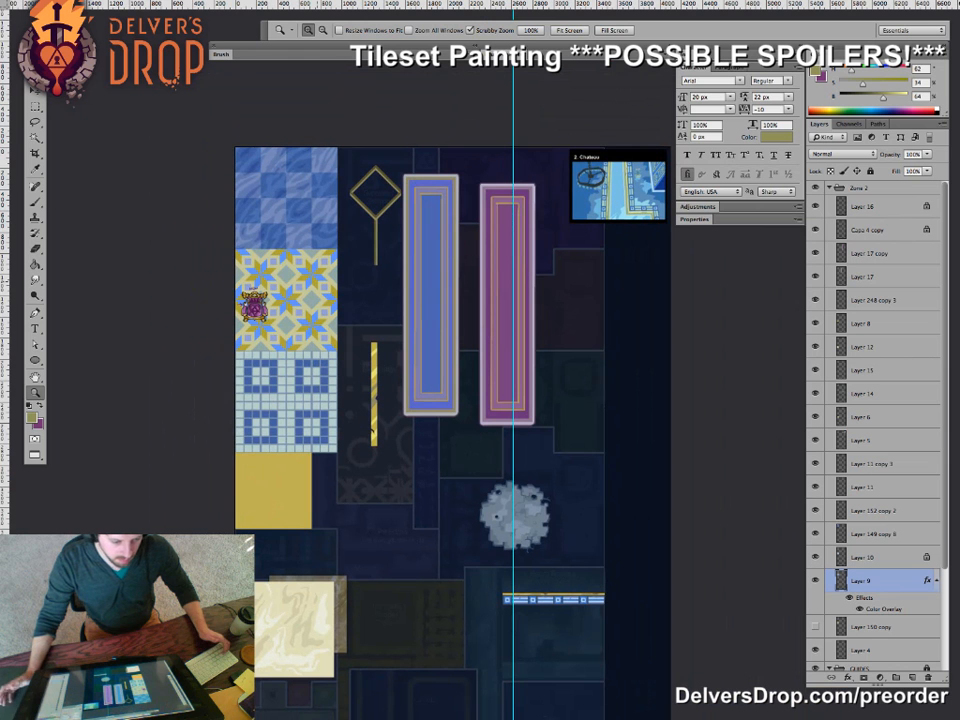
{"action": "left_click_drag", "start_coordinate": [300, 273], "coordinate": [346, 303]}
{"action": "mouse_move", "coordinate": [300, 208]}
{"action": "left_mouse_down"}
{"action": "mouse_move", "coordinate": [325, 202]}
{"action": "mouse_move", "coordinate": [308, 214]}
{"action": "left_mouse_up"}
{"action": "key", "text": "ctrl+z"}
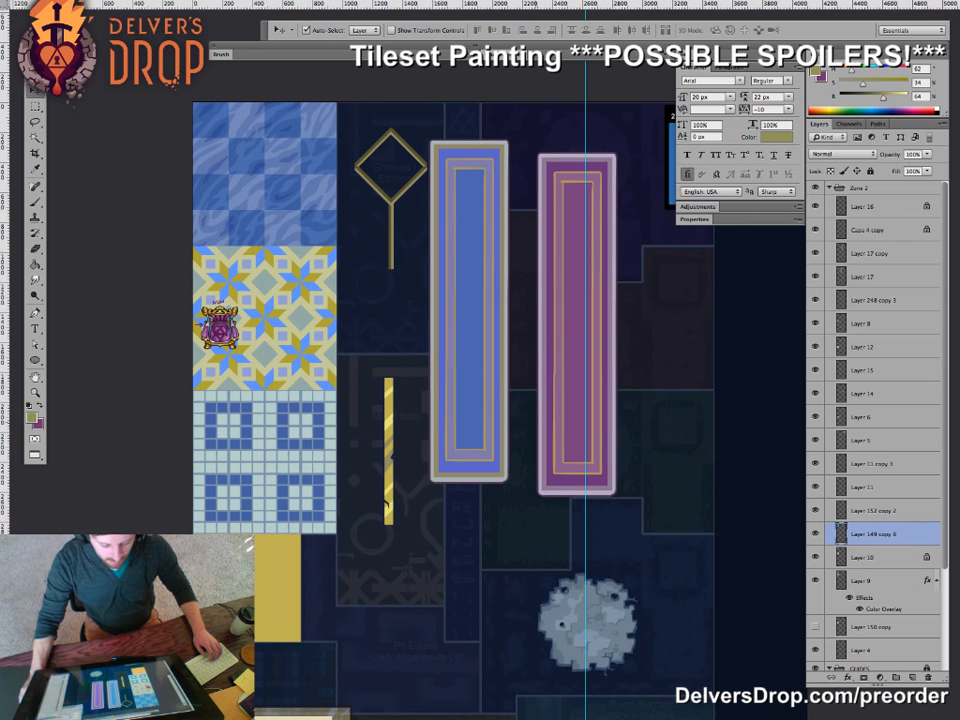
{"action": "left_click_drag", "start_coordinate": [308, 214], "coordinate": [306, 221]}
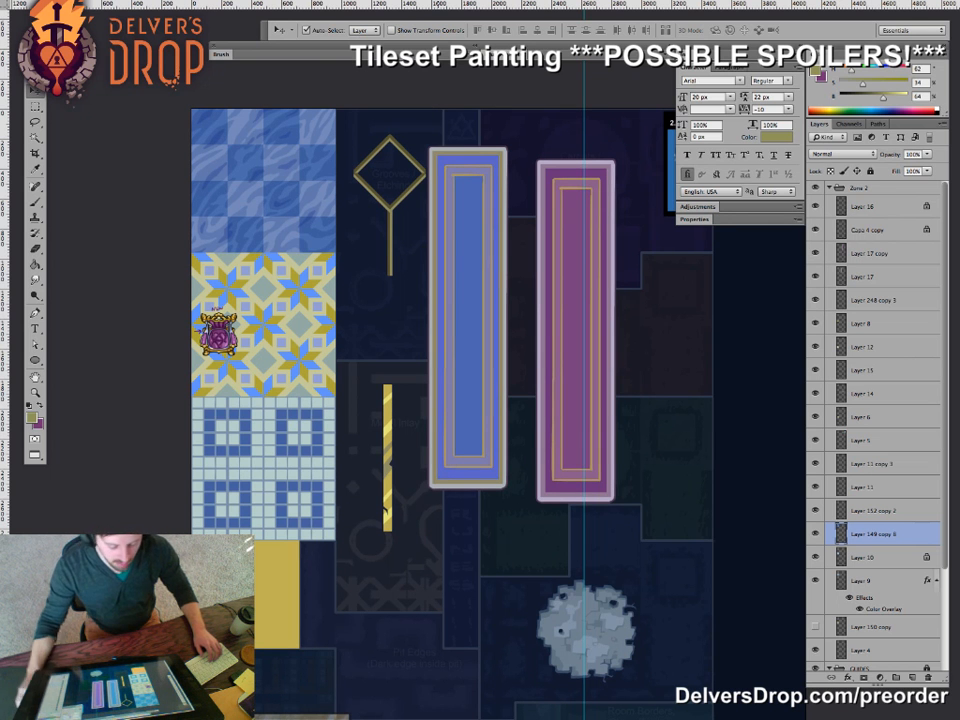
- Move the blue and purple carpets up beside the Chateau reference image so only their lower ends remain on the canvas
{"action": "left_click_drag", "start_coordinate": [428, 330], "coordinate": [417, 321]}
{"action": "key", "text": "z"}
{"action": "left_click_drag", "start_coordinate": [418, 396], "coordinate": [388, 397]}
{"action": "left_click_drag", "start_coordinate": [460, 402], "coordinate": [469, 227]}
{"action": "key", "text": "v"}
{"action": "left_click_drag", "start_coordinate": [519, 322], "coordinate": [556, 137]}
{"action": "left_click_drag", "start_coordinate": [461, 232], "coordinate": [469, 181]}
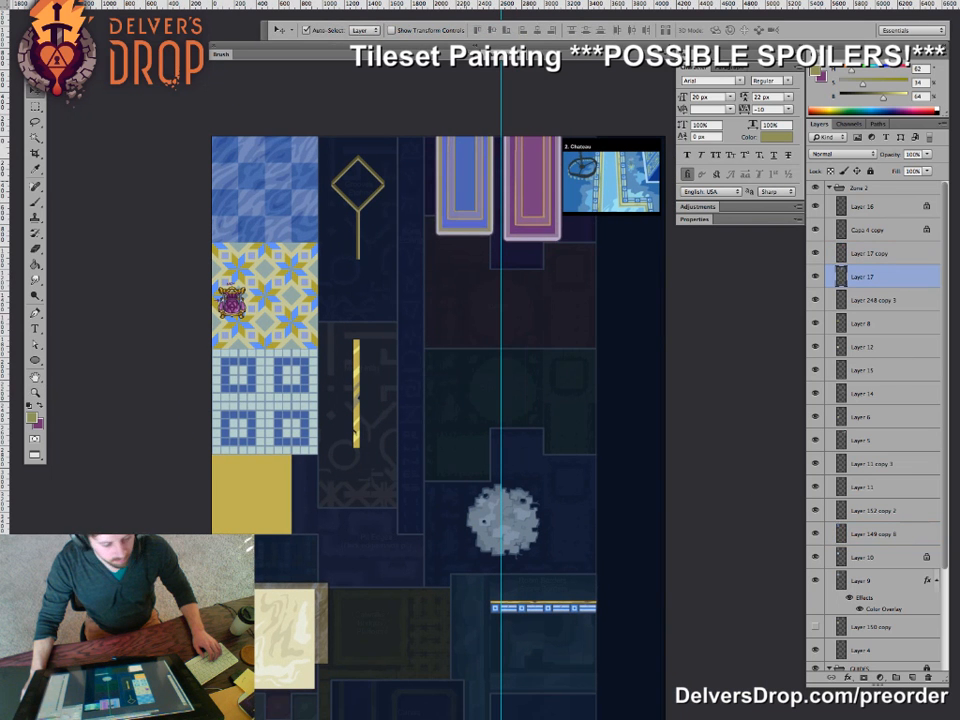
- Review the tileset layout from the floor tiles down to the cream marble tile and blue trim, briefly hiding the interface panels
{"action": "key", "text": "Tab"}
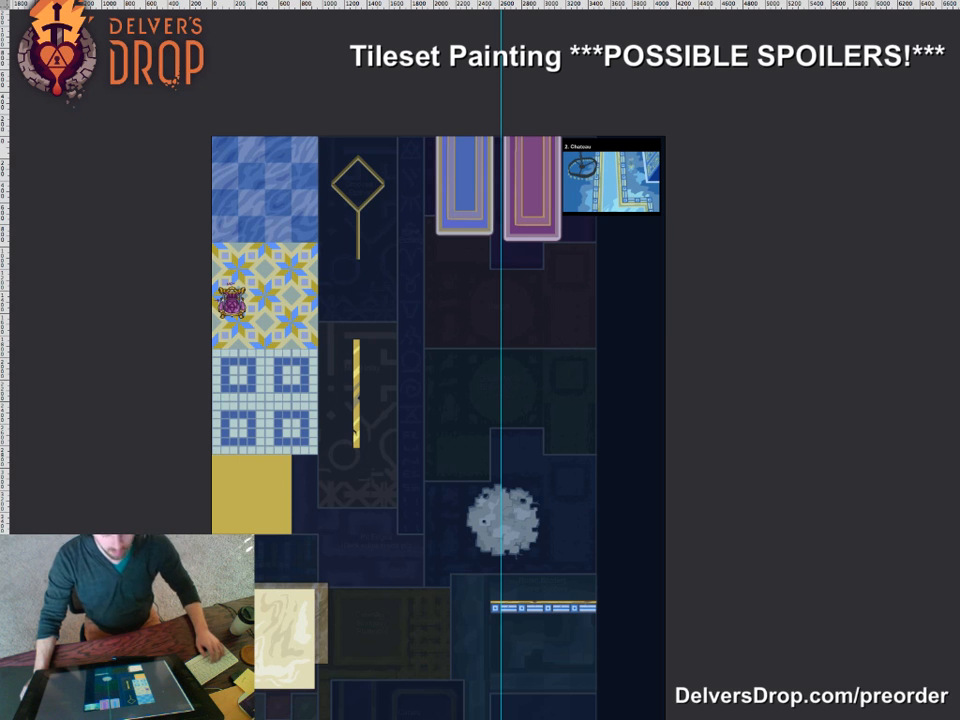
{"action": "key", "text": "Tab"}
{"action": "scroll", "coordinate": [430, 400], "scroll_direction": "down", "scroll_amount": 5}
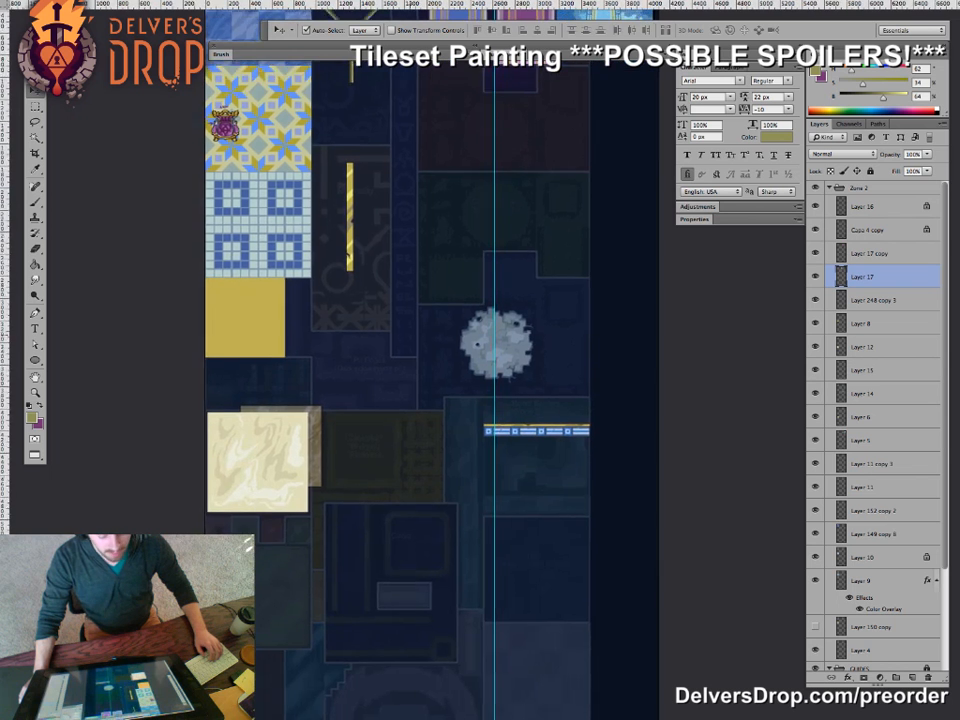
{"action": "left_click_drag", "start_coordinate": [450, 400], "coordinate": [463, 572]}
{"action": "left_click_drag", "start_coordinate": [450, 450], "coordinate": [423, 443]}
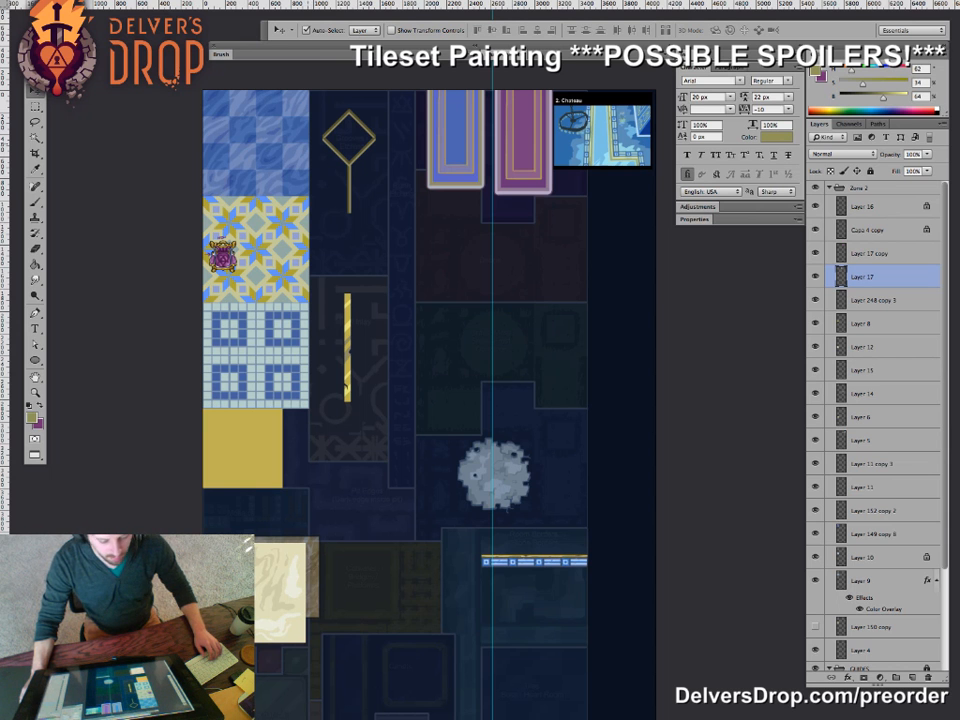
{"action": "left_click_drag", "start_coordinate": [500, 460], "coordinate": [480, 318]}
{"action": "left_click_drag", "start_coordinate": [486, 368], "coordinate": [487, 320]}
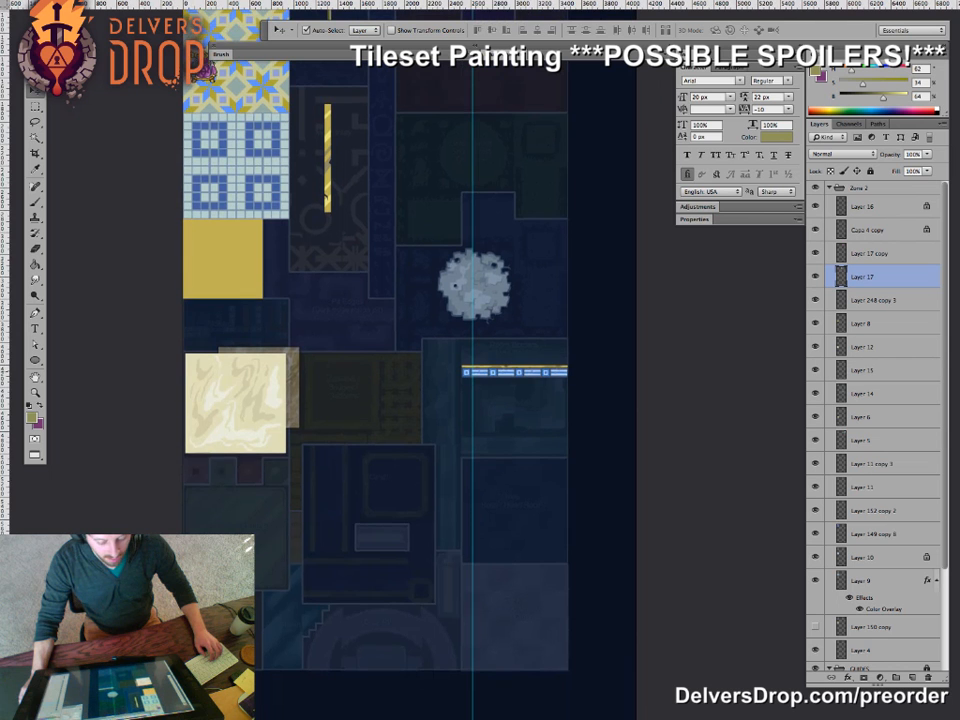
- Move the blue and purple carpets farther up beside the Chateau reference image, levelling their lower ends with each other
{"action": "scroll", "coordinate": [420, 360], "scroll_direction": "up", "scroll_amount": 2}
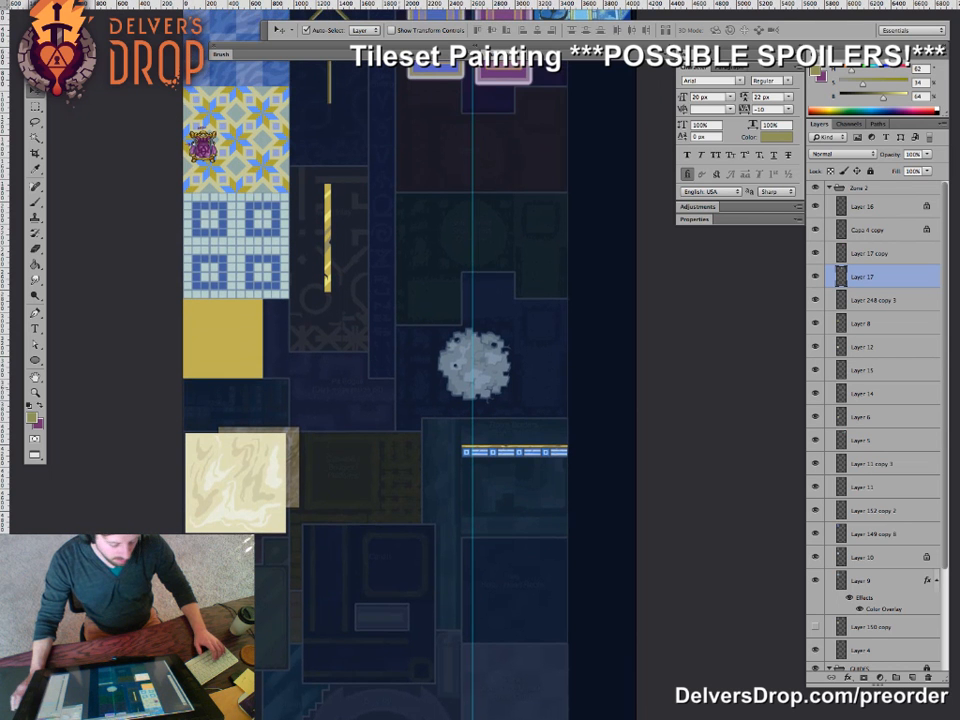
{"action": "scroll", "coordinate": [420, 360], "scroll_direction": "up", "scroll_amount": 2}
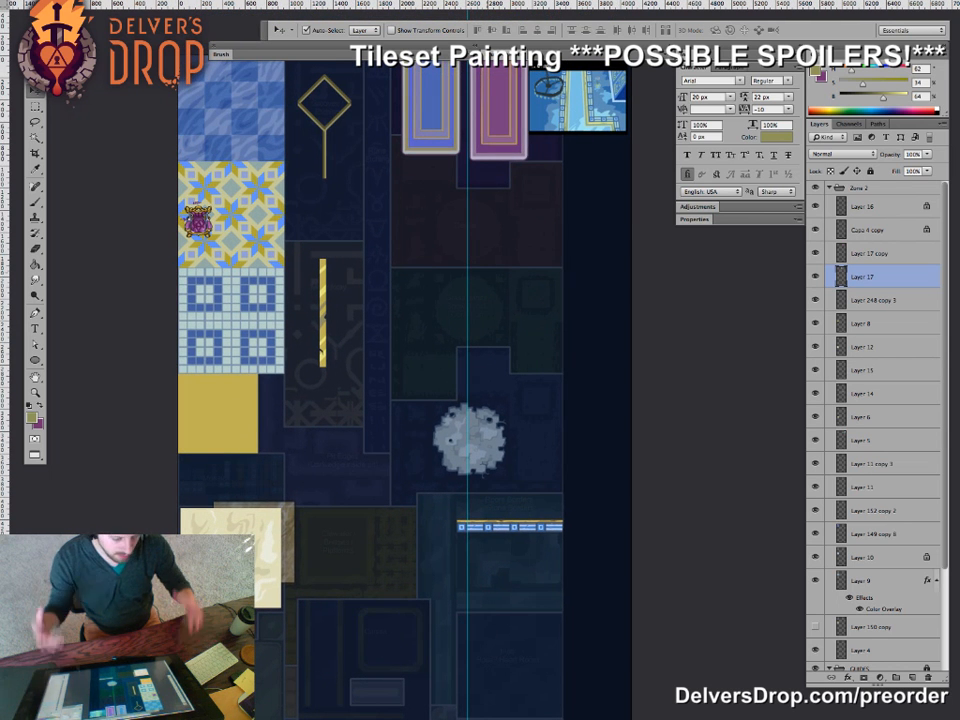
{"action": "left_click_drag", "start_coordinate": [440, 170], "coordinate": [455, 193]}
{"action": "left_click_drag", "start_coordinate": [509, 217], "coordinate": [472, 195]}
{"action": "left_click_drag", "start_coordinate": [577, 194], "coordinate": [577, 191]}
{"action": "left_click_drag", "start_coordinate": [390, 450], "coordinate": [515, 293]}
- Examine the whole tileset slightly enlarged, from the carpets and floor tiles down to the cream marble, with the interface panels shown and hidden
{"action": "key", "text": "z"}
{"action": "left_click_drag", "start_coordinate": [439, 368], "coordinate": [408, 368]}
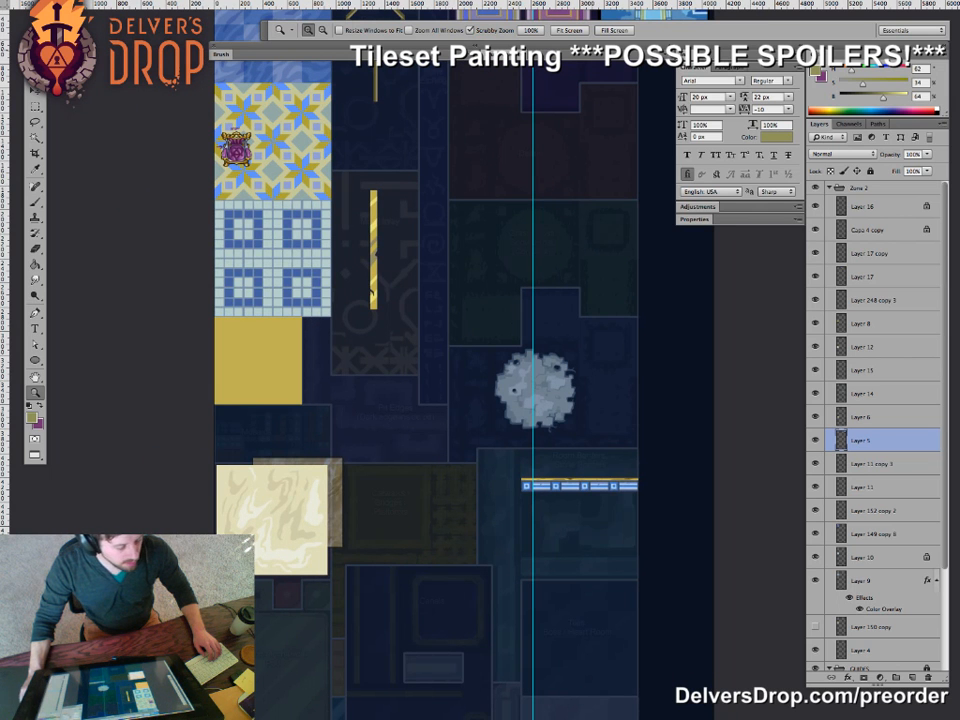
{"action": "key", "text": "Tab"}
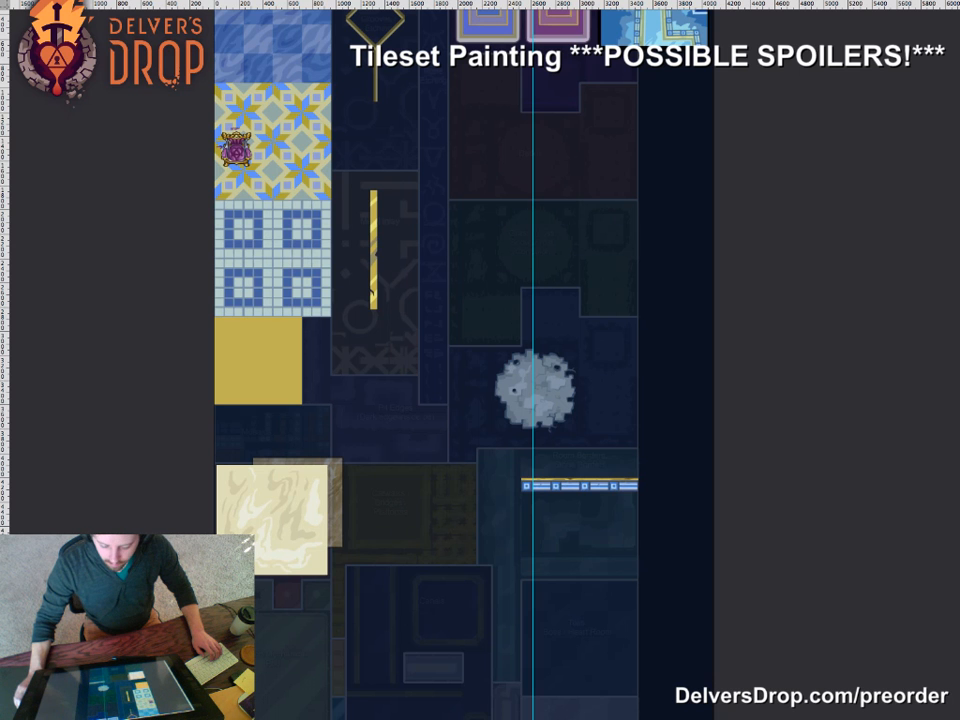
{"action": "key", "text": "Tab"}
{"action": "left_click_drag", "start_coordinate": [450, 300], "coordinate": [399, 488]}
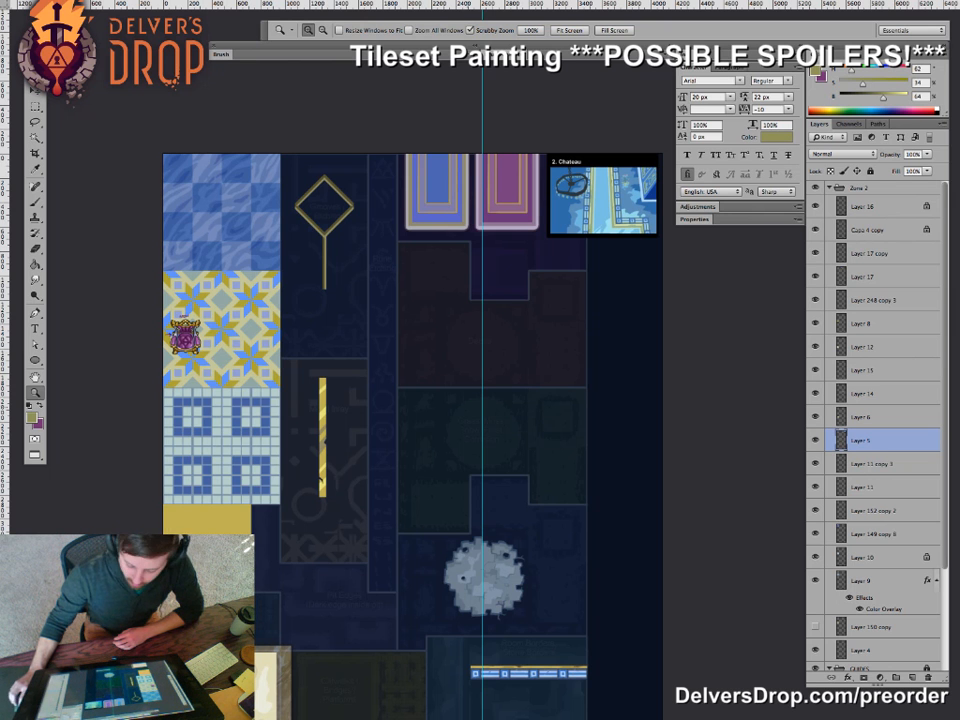
{"action": "scroll", "coordinate": [410, 400], "scroll_direction": "down", "scroll_amount": 5}
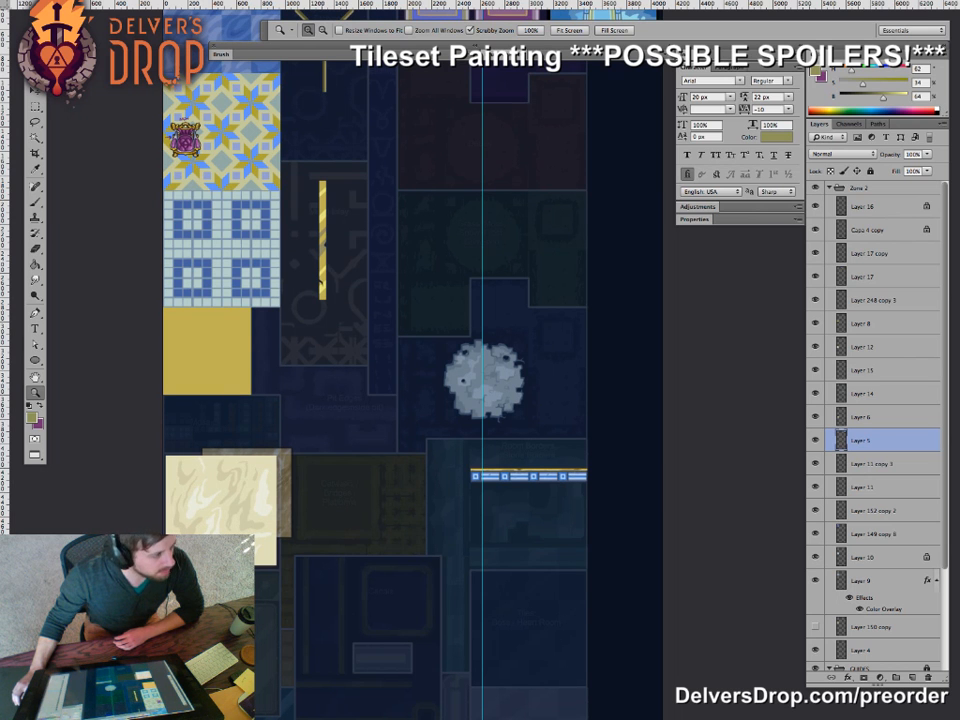
{"action": "key", "text": "Tab"}
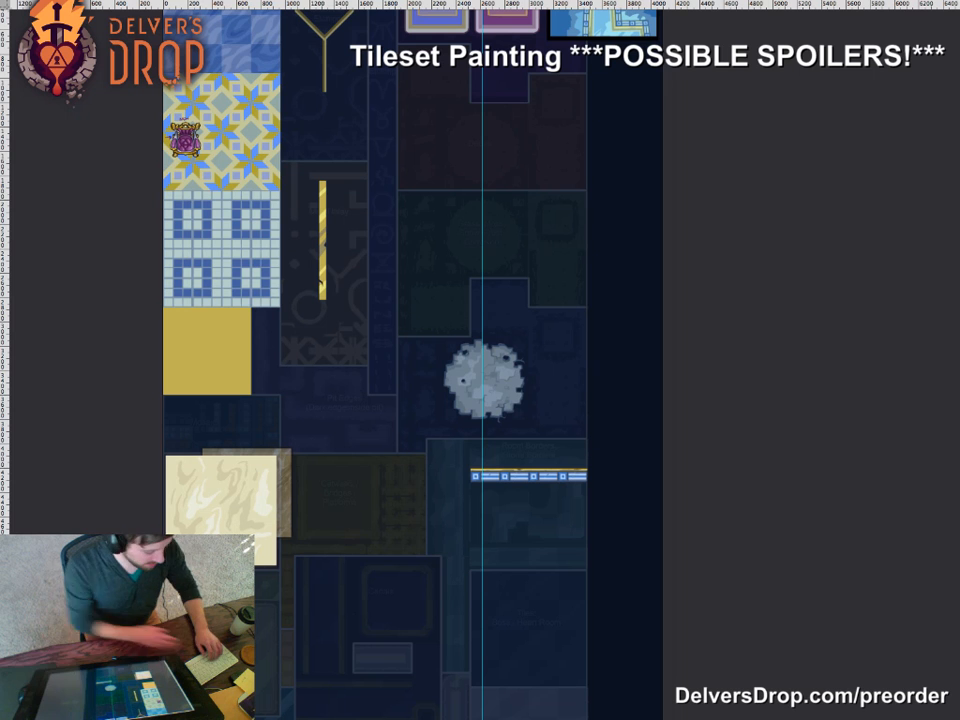